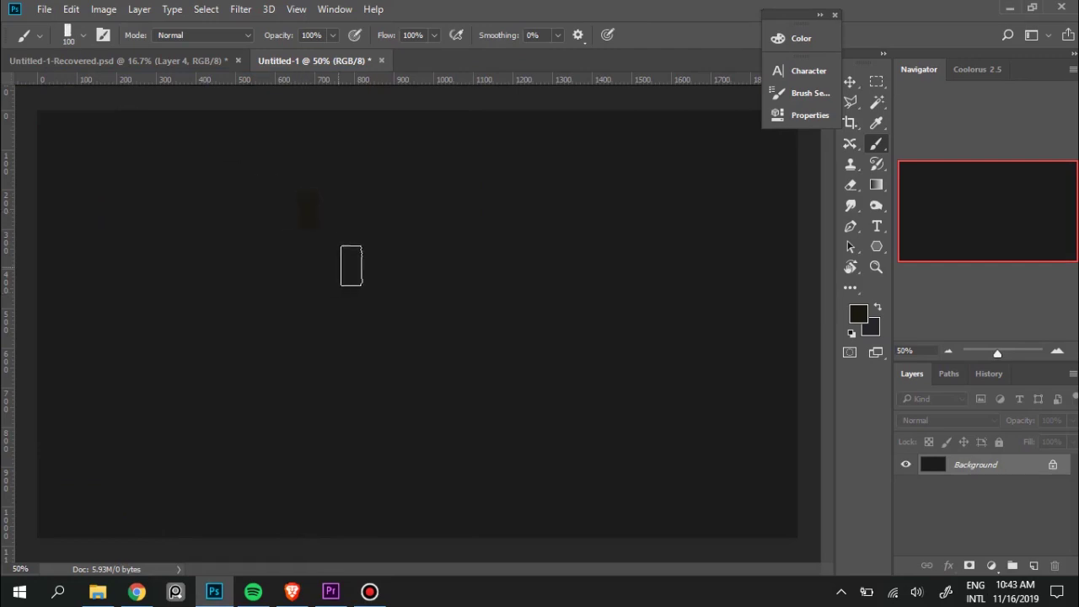
Add a new empty Layer 1 above the dark background.
{"action": "right_click", "coordinate": [556, 275]}
{"action": "left_click", "coordinate": [641, 8]}
{"action": "left_click", "coordinate": [1035, 565]}
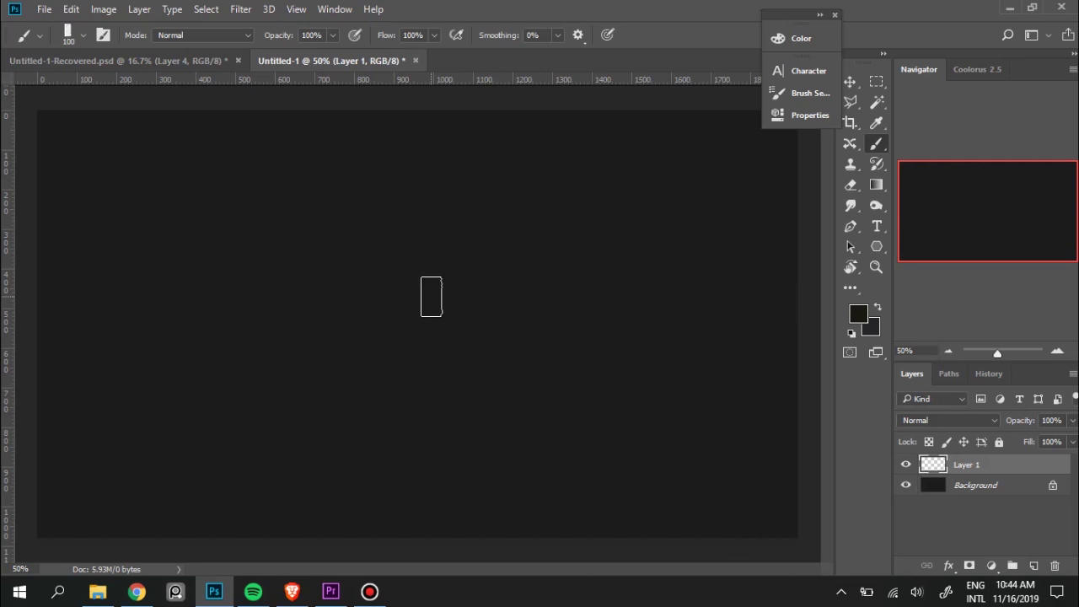
Select the Soft Round brush at 0% hardness and enlarge it to 800 px.
{"action": "right_click", "coordinate": [432, 296]}
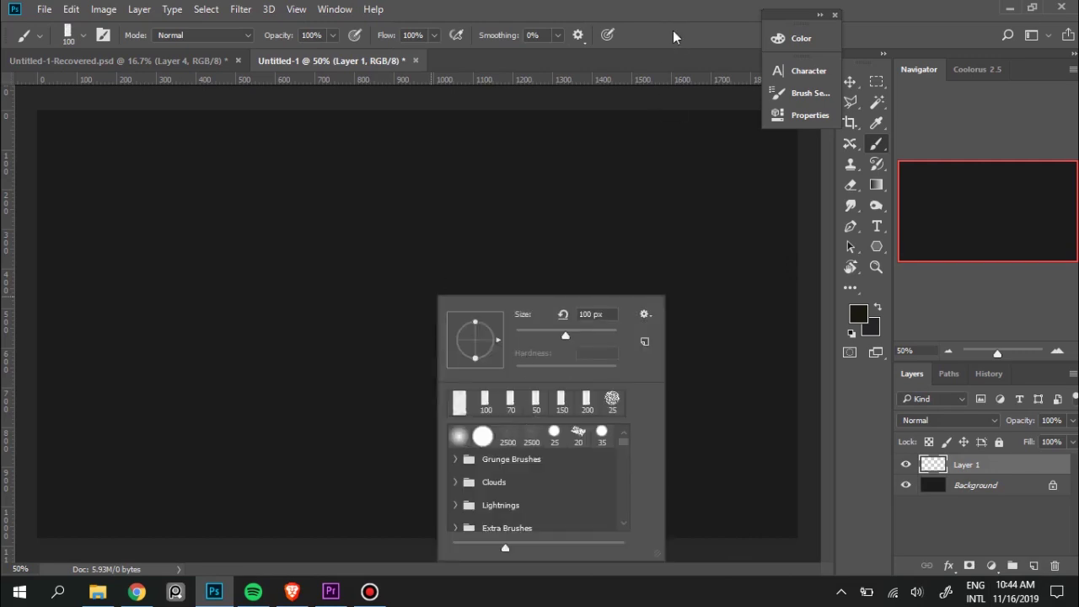
{"action": "left_click", "coordinate": [460, 439]}
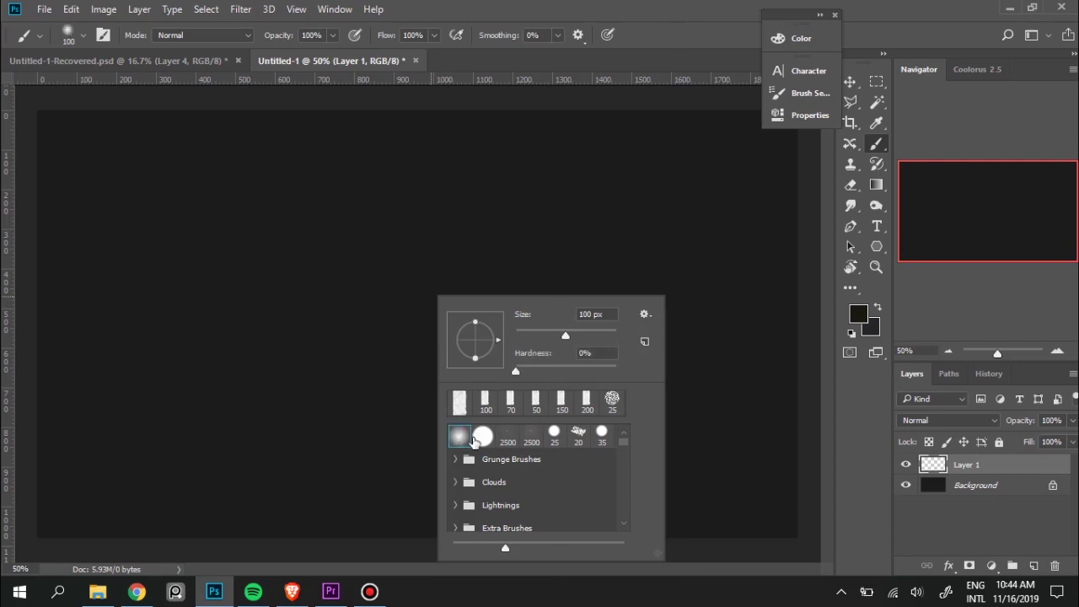
{"action": "left_click", "coordinate": [732, 27]}
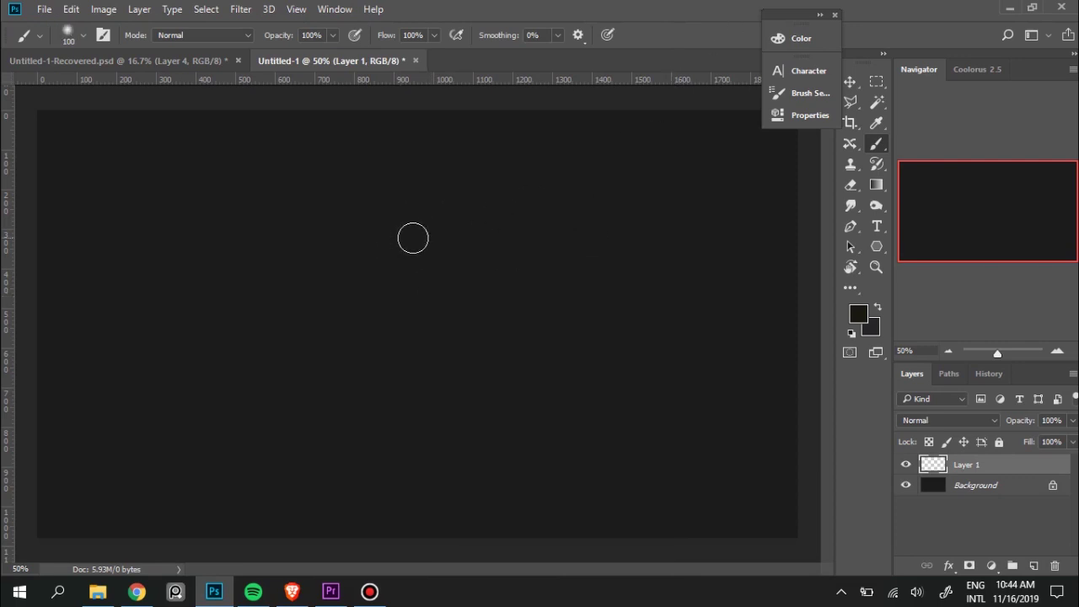
{"action": "key", "text": "bracketright"}
{"action": "key", "text": "bracketright"}
{"action": "right_click", "coordinate": [433, 249]}
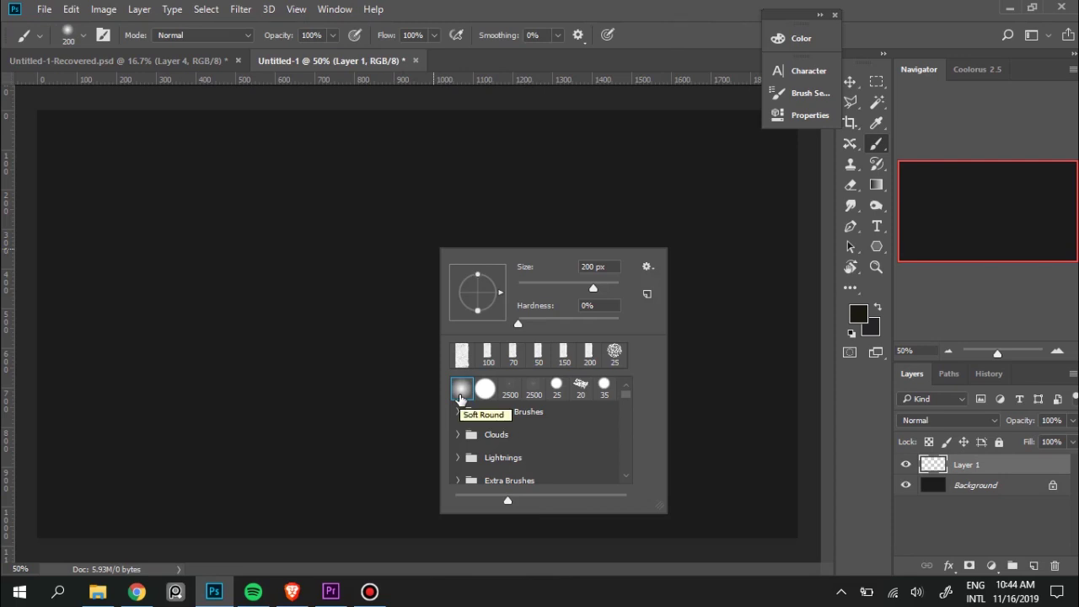
{"action": "left_click", "coordinate": [460, 389]}
{"action": "key", "text": "Return"}
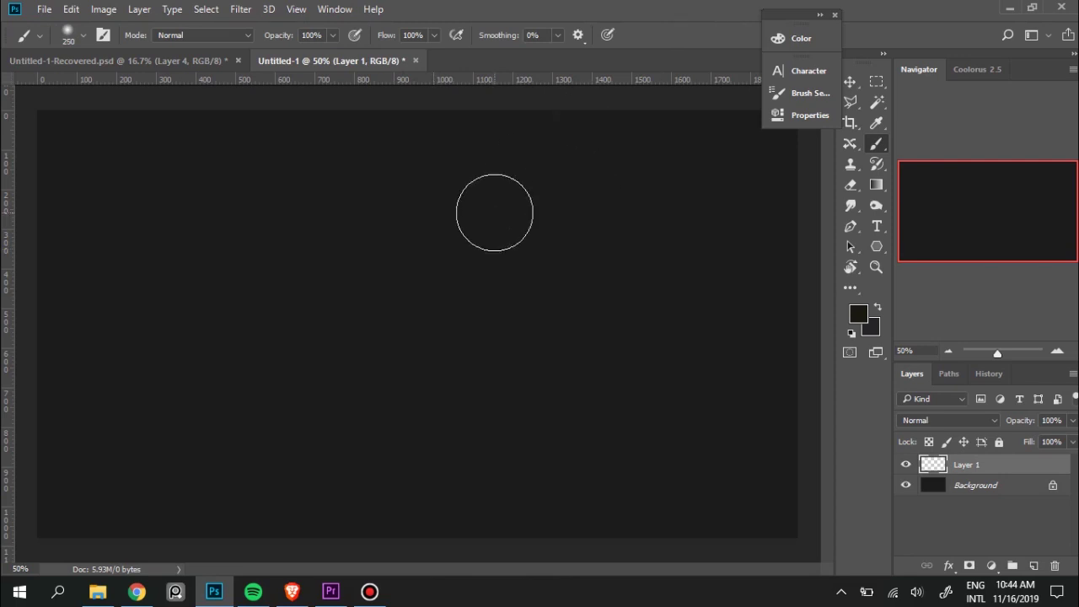
{"action": "key", "text": "bracketright"}
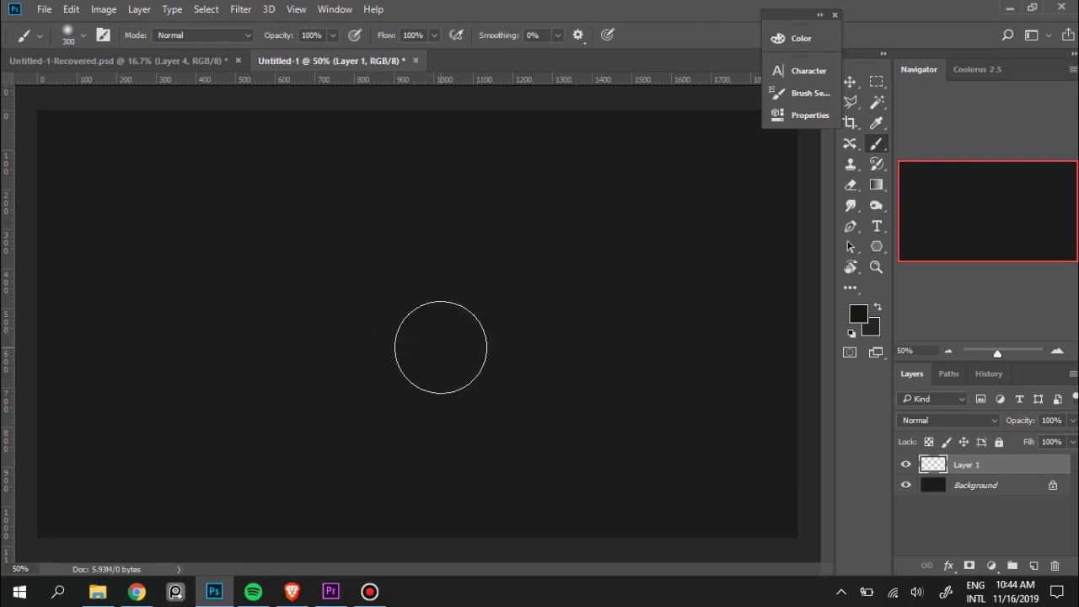
{"action": "key", "text": "bracketright"}
{"action": "key", "text": "bracketright"}
{"action": "key", "text": "bracketright"}
{"action": "key", "text": "bracketright"}
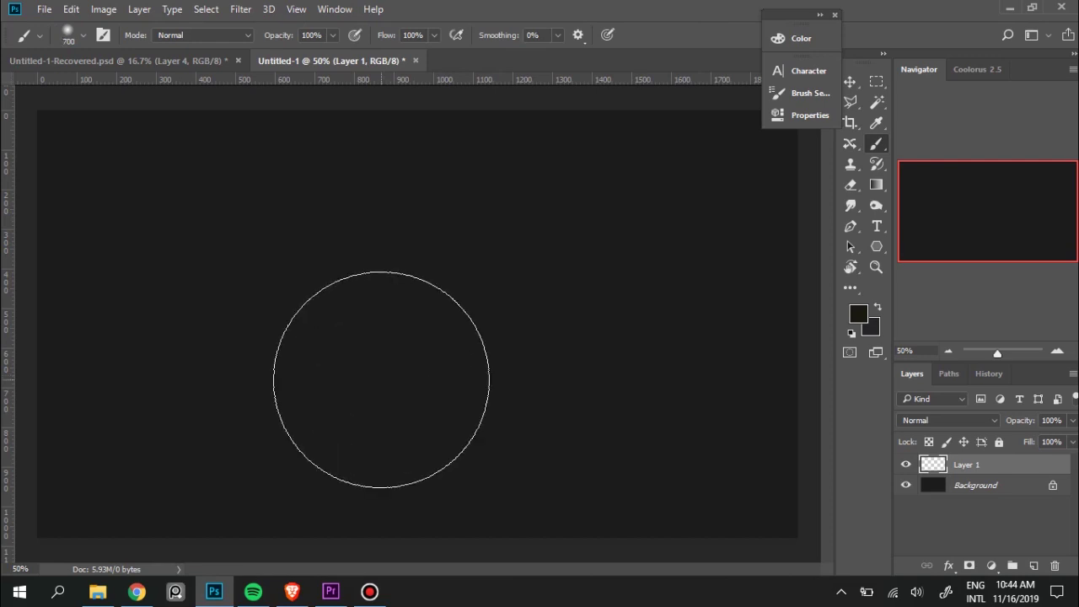
{"action": "key", "text": "bracketright"}
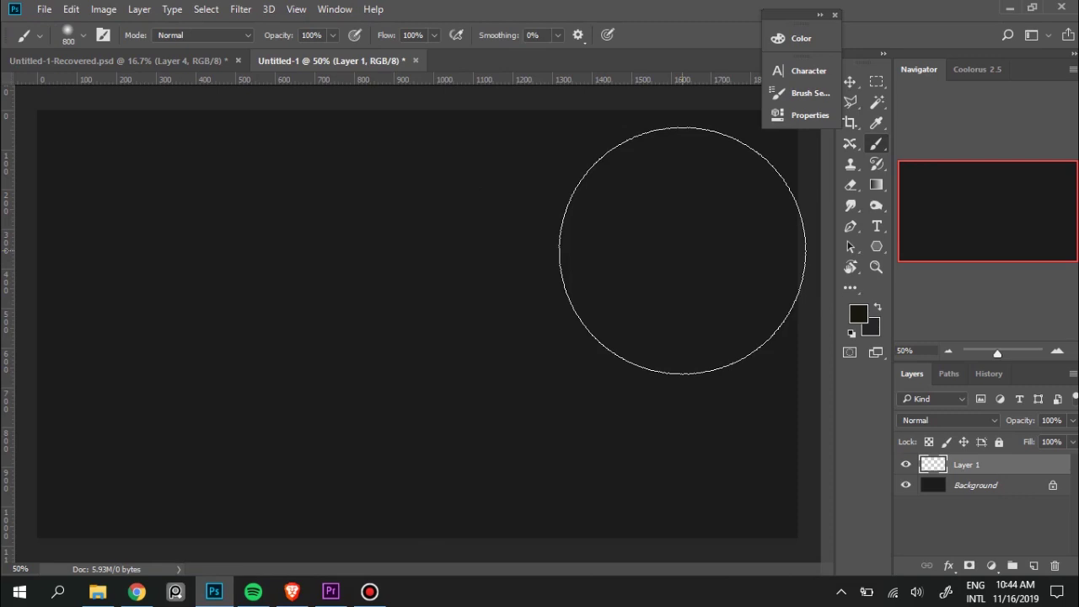
Dial in a sky-blue hue for the foreground colour in the Color Picker.
{"action": "left_click", "coordinate": [858, 313]}
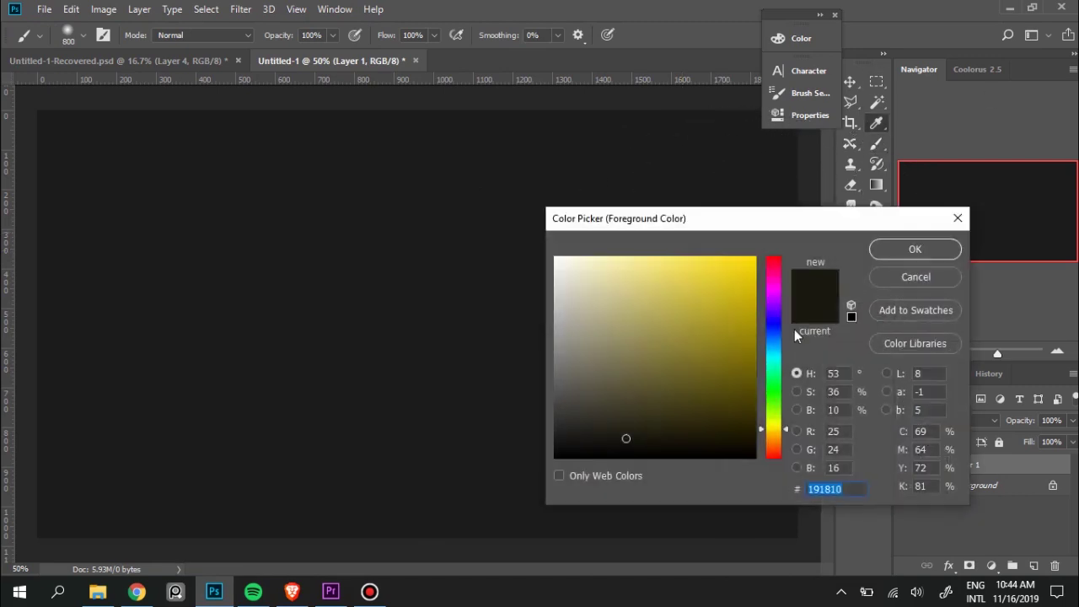
{"action": "left_click_drag", "start_coordinate": [777, 354], "coordinate": [781, 349]}
{"action": "left_click_drag", "start_coordinate": [662, 364], "coordinate": [668, 314]}
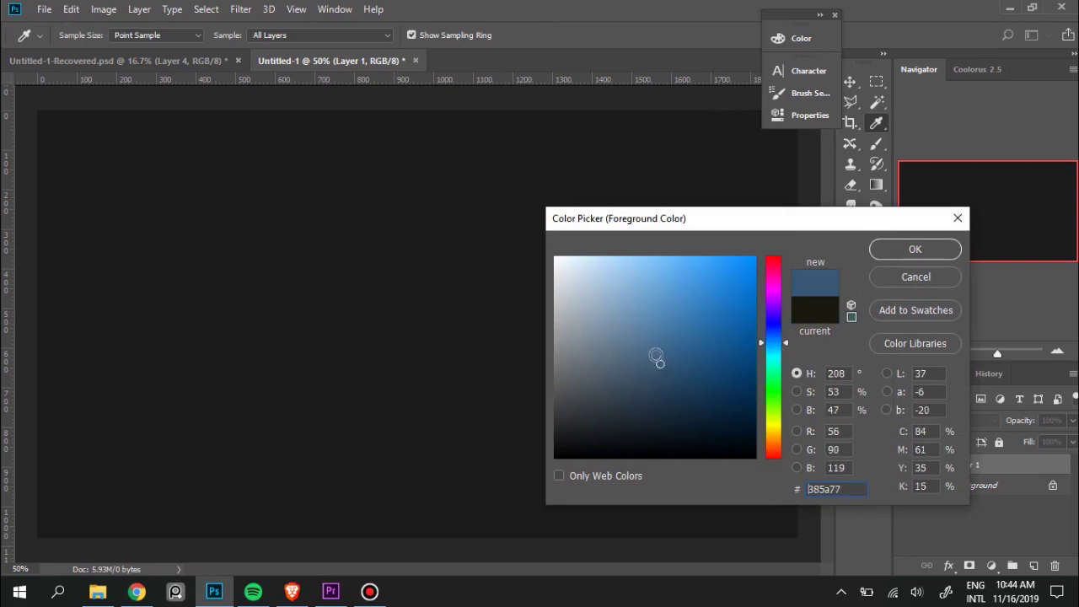
{"action": "left_click_drag", "start_coordinate": [772, 339], "coordinate": [772, 349]}
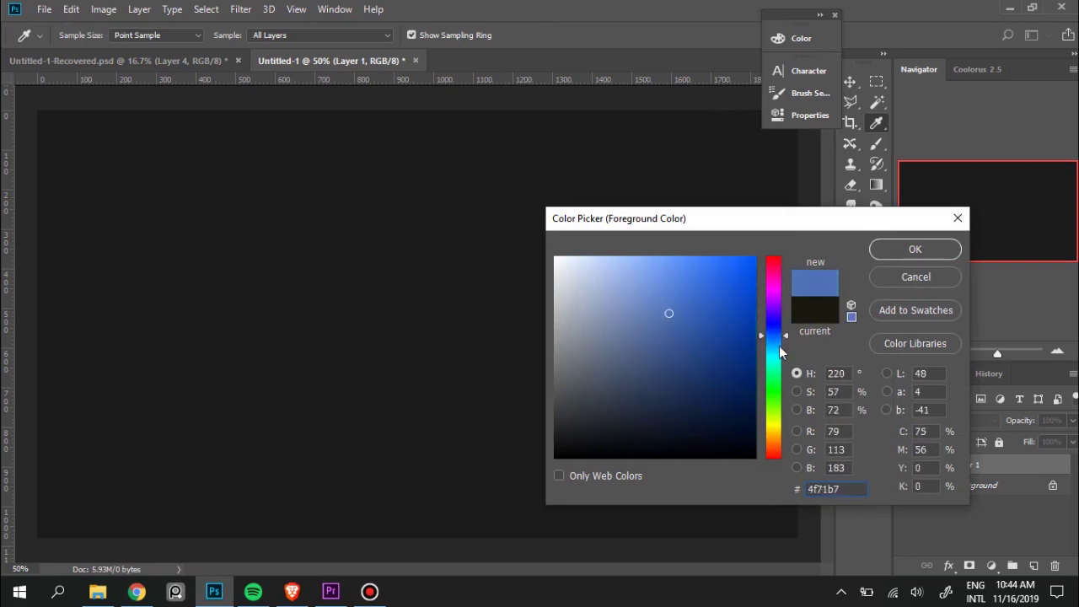
{"action": "left_click_drag", "start_coordinate": [665, 315], "coordinate": [662, 323]}
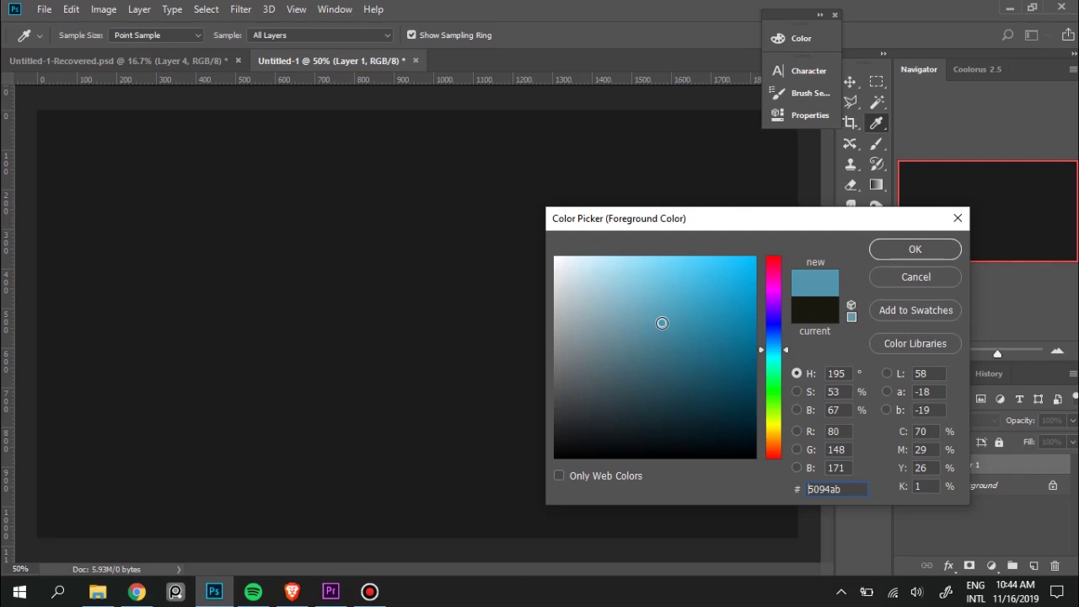
{"action": "left_click_drag", "start_coordinate": [778, 348], "coordinate": [783, 338]}
{"action": "left_click", "coordinate": [782, 349]}
Settle on light blue 68a9c8 and paint it over the whole canvas on Layer 1.
{"action": "left_click_drag", "start_coordinate": [684, 311], "coordinate": [651, 300]}
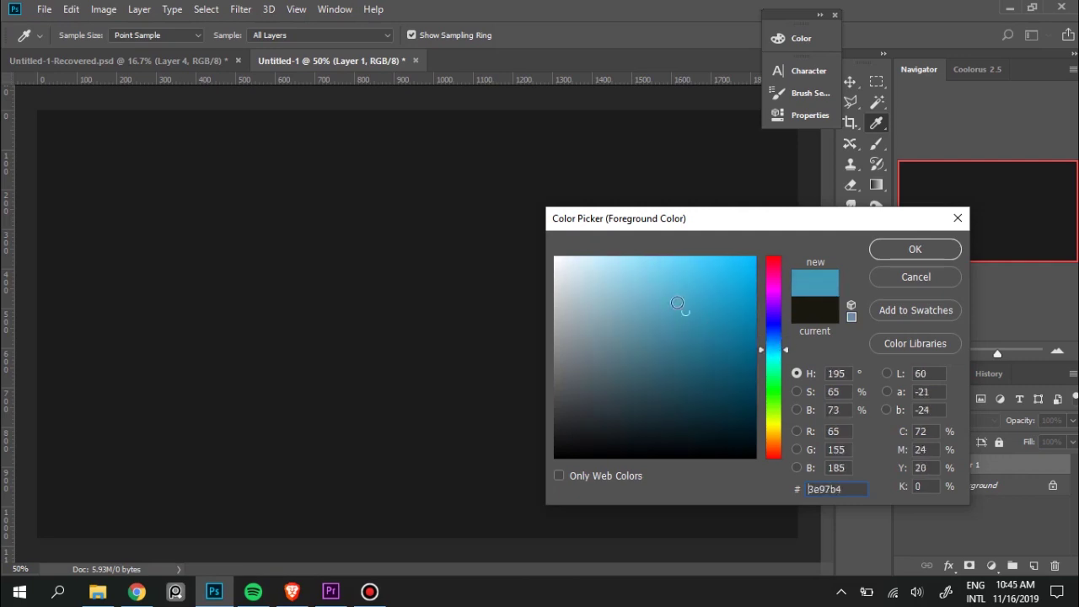
{"action": "left_click", "coordinate": [776, 348]}
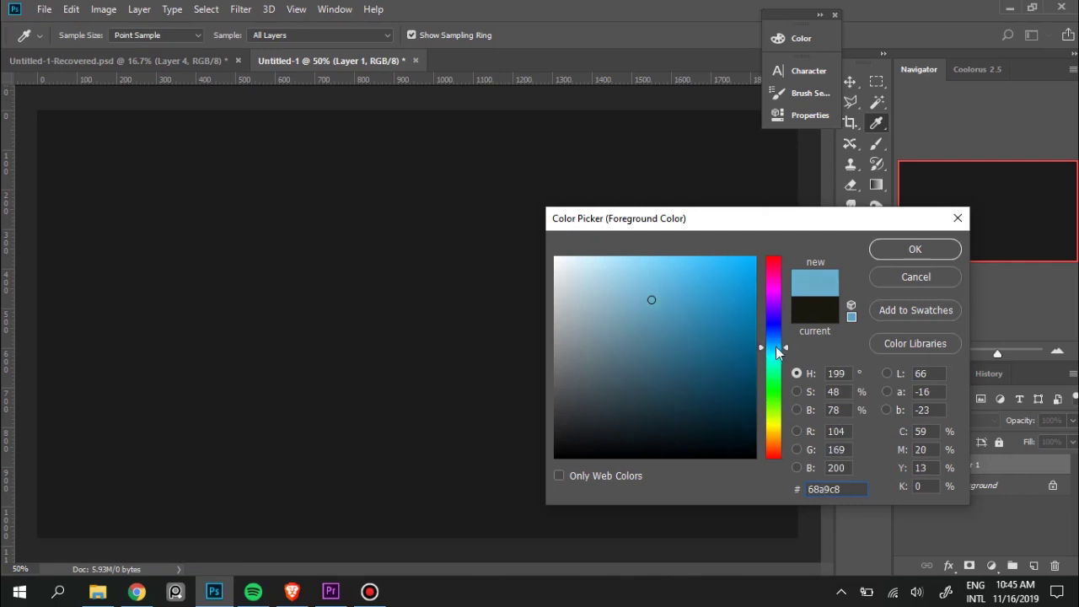
{"action": "left_click_drag", "start_coordinate": [780, 348], "coordinate": [781, 354]}
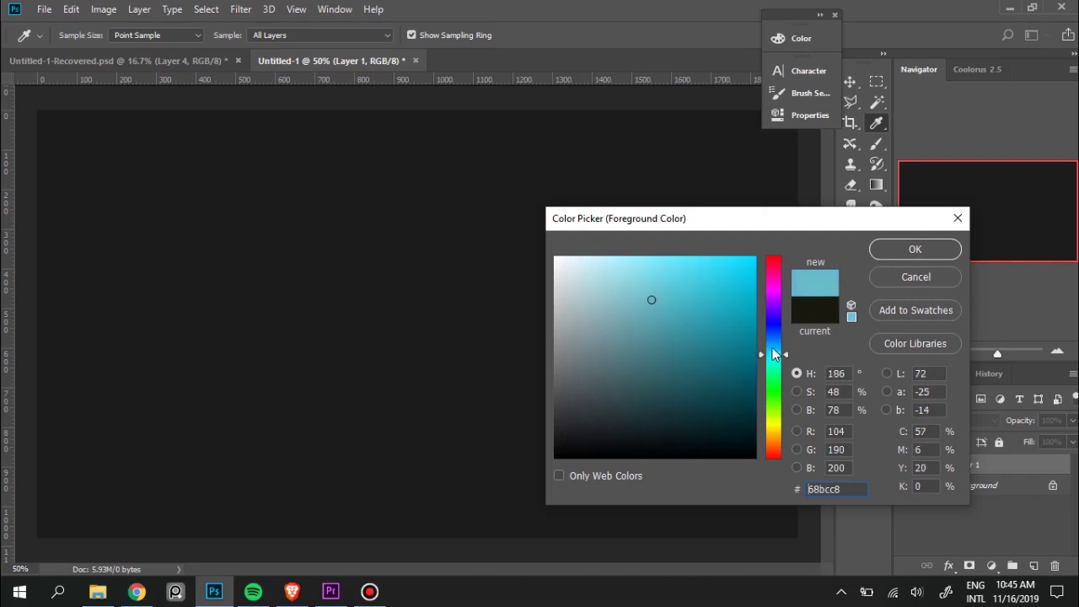
{"action": "left_click", "coordinate": [915, 250]}
{"action": "key", "text": "b"}
{"action": "mouse_move", "coordinate": [722, 457]}
{"action": "left_mouse_down"}
{"action": "mouse_move", "coordinate": [103, 455]}
{"action": "mouse_move", "coordinate": [320, 145]}
{"action": "mouse_move", "coordinate": [76, 139]}
{"action": "left_mouse_up"}
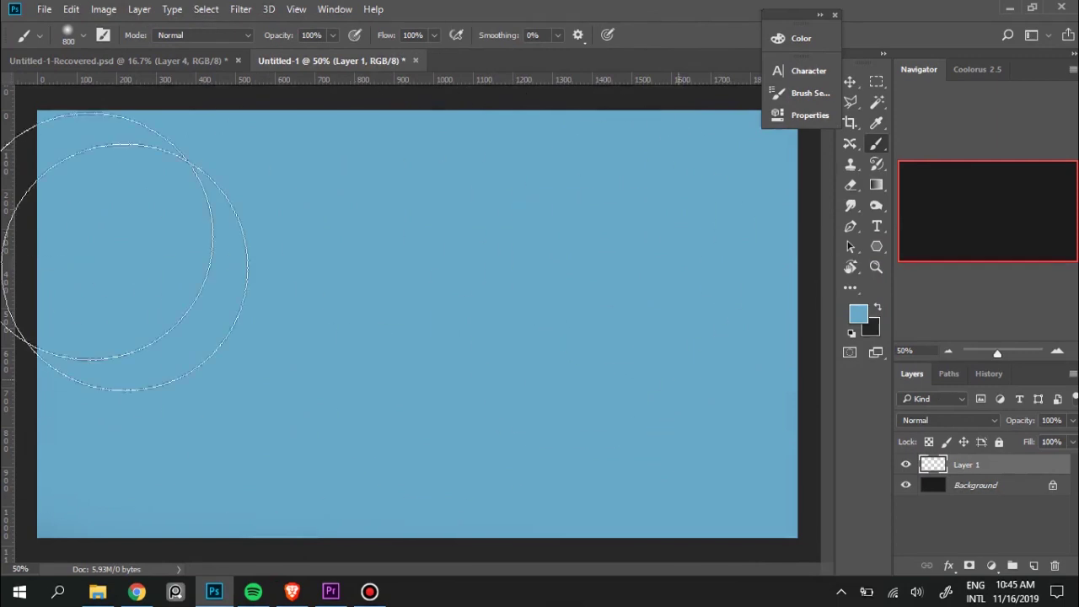
Add Layer 2 and set the foreground colour to a deeper blue, 5b89ad.
{"action": "left_click", "coordinate": [1033, 566]}
{"action": "right_click", "coordinate": [402, 263]}
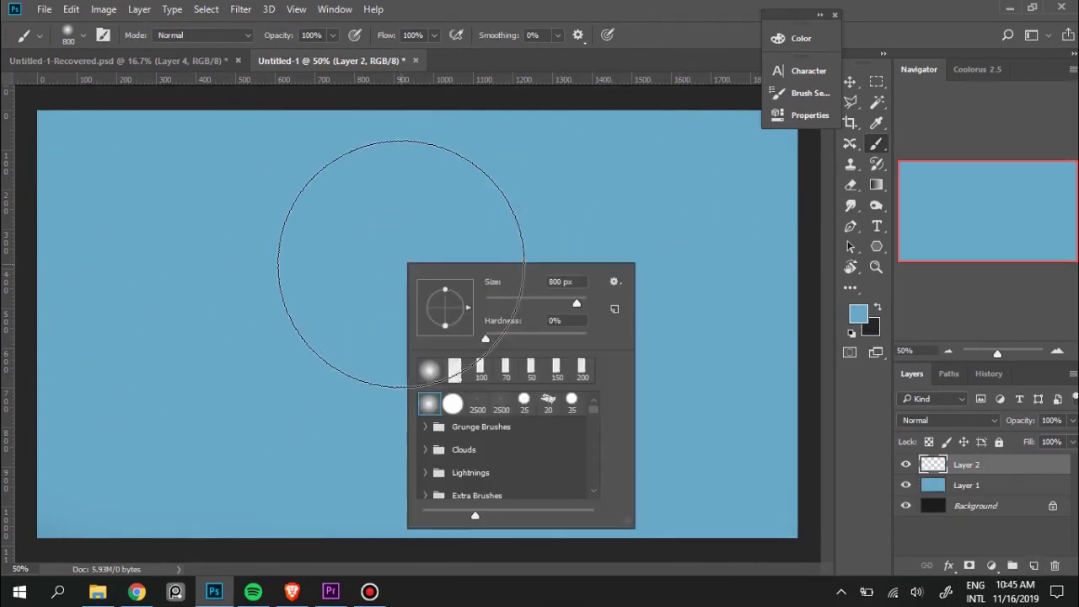
{"action": "left_click", "coordinate": [865, 312]}
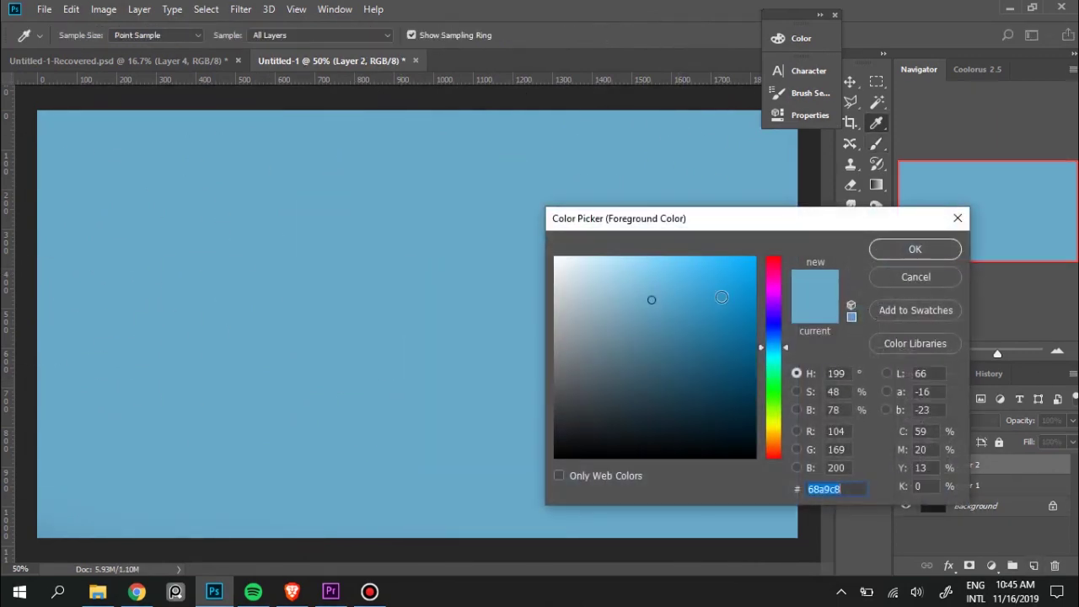
{"action": "left_click", "coordinate": [665, 317]}
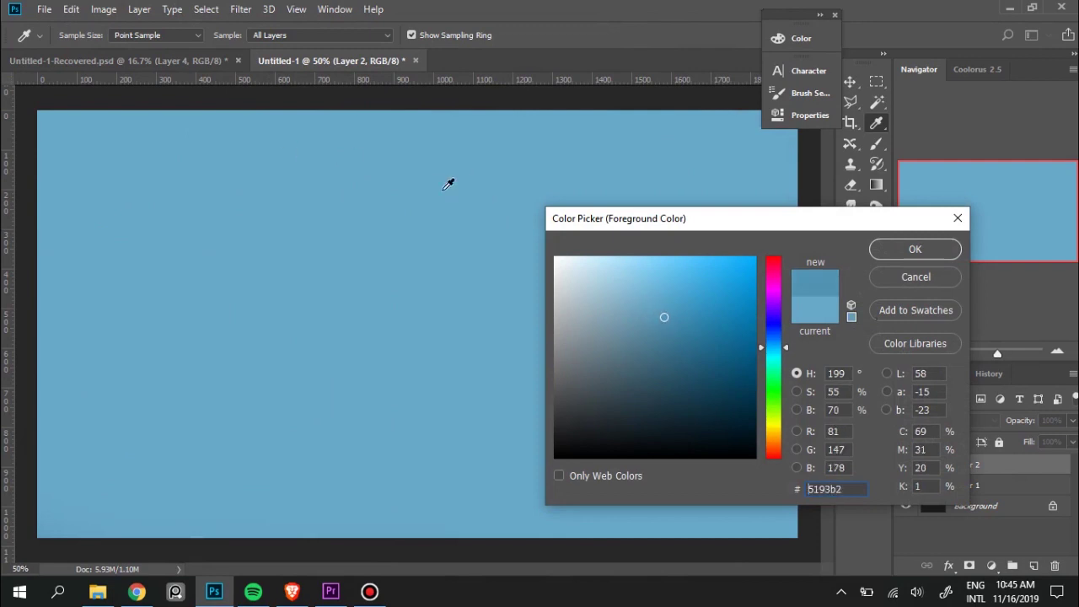
{"action": "left_click", "coordinate": [655, 320]}
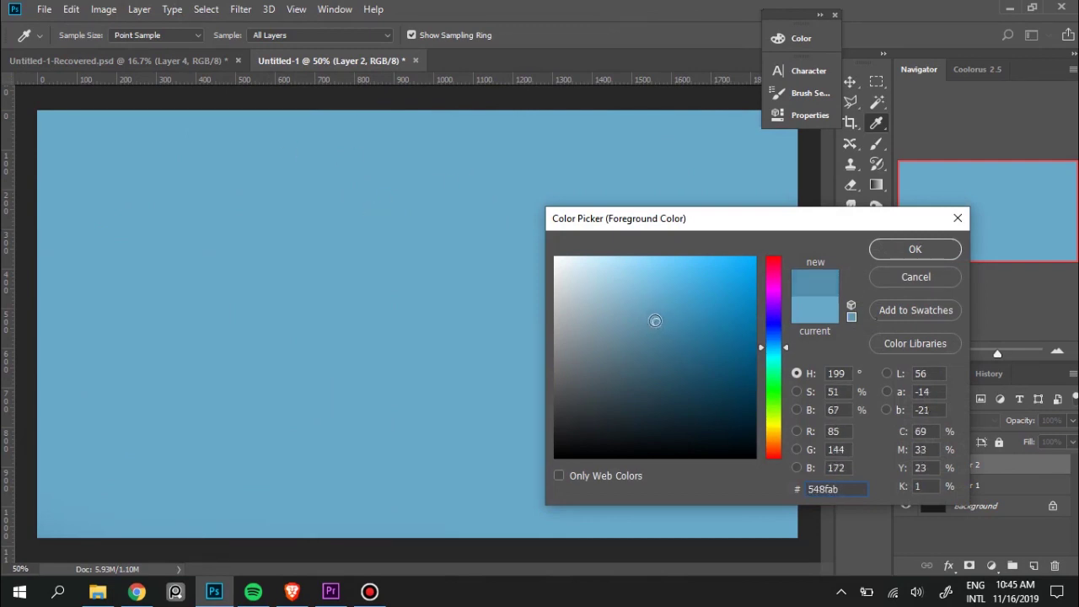
{"action": "left_click_drag", "start_coordinate": [777, 353], "coordinate": [786, 345]}
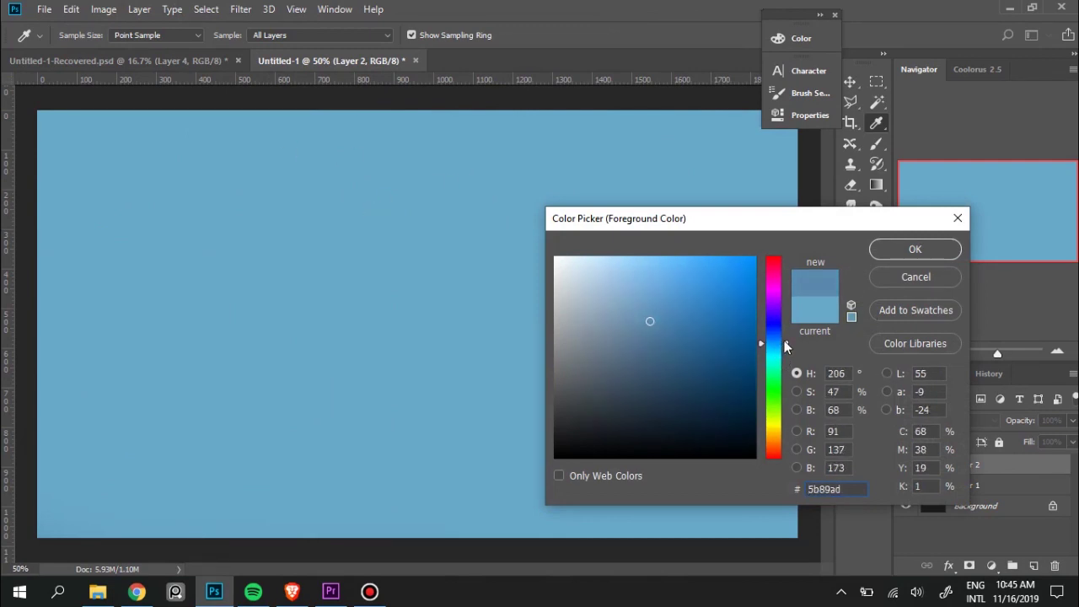
{"action": "left_click", "coordinate": [913, 261]}
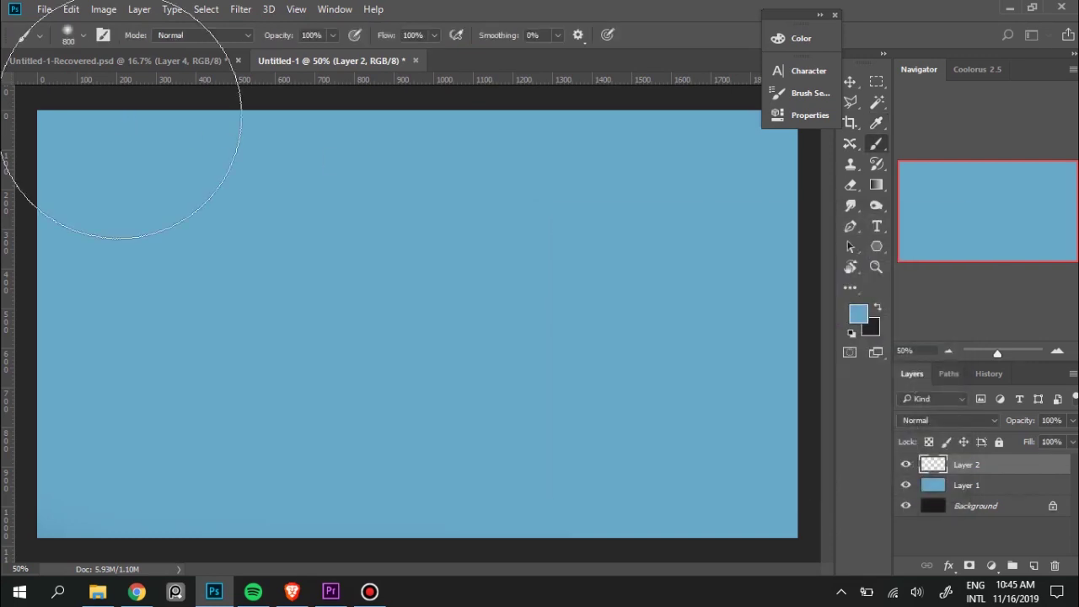
Paint a soft darker blue band across the canvas top with a 1200 px brush.
{"action": "left_click_drag", "start_coordinate": [106, 135], "coordinate": [795, 97]}
{"action": "key", "text": "ctrl+z"}
{"action": "key", "text": "bracketright"}
{"action": "key", "text": "bracketright"}
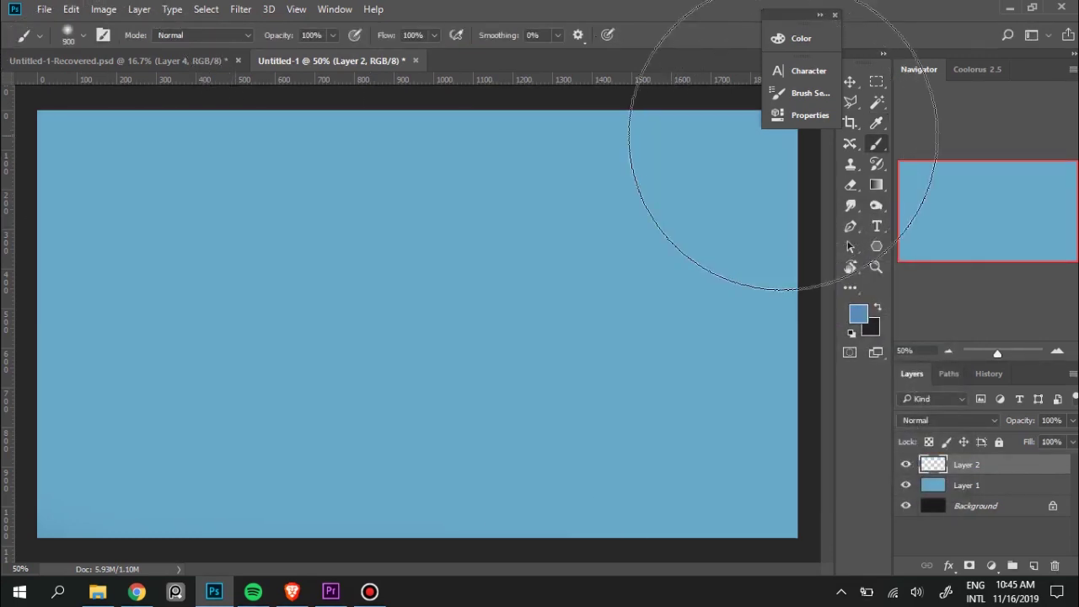
{"action": "key", "text": "bracketright"}
{"action": "key", "text": "bracketright"}
{"action": "left_click_drag", "start_coordinate": [614, 126], "coordinate": [16, 109]}
Commit a free transform on Layer 2 and set its opacity to 50%.
{"action": "key", "text": "v"}
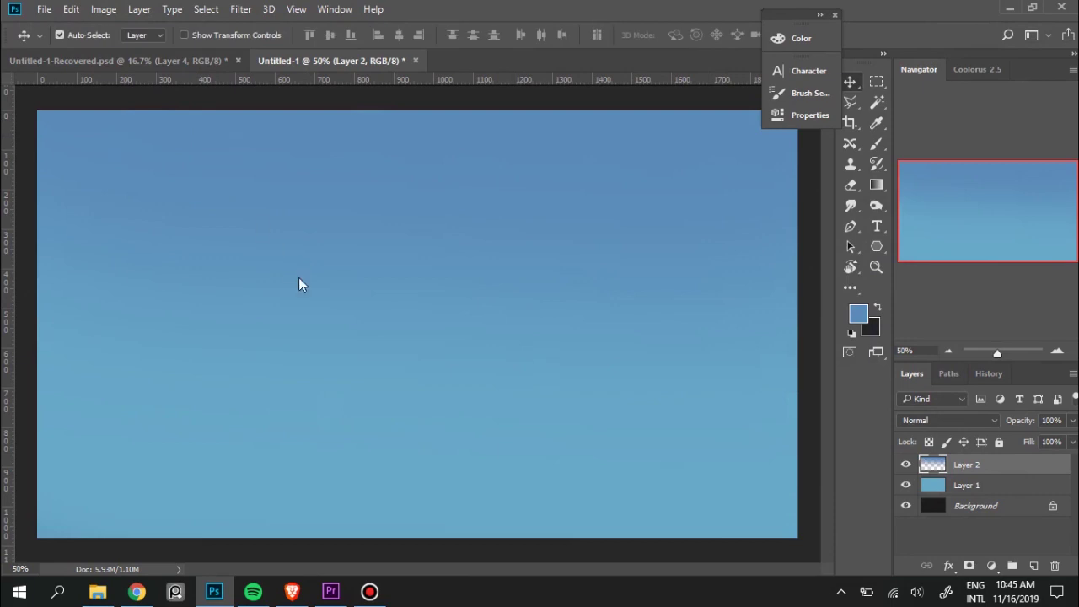
{"action": "key", "text": "ctrl+t"}
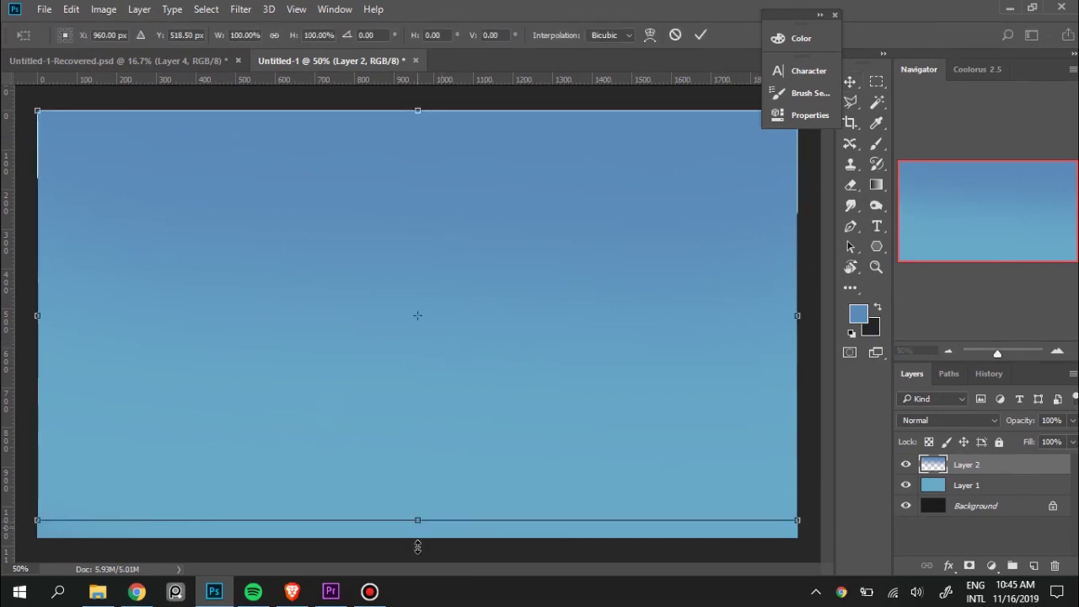
{"action": "left_click", "coordinate": [700, 35]}
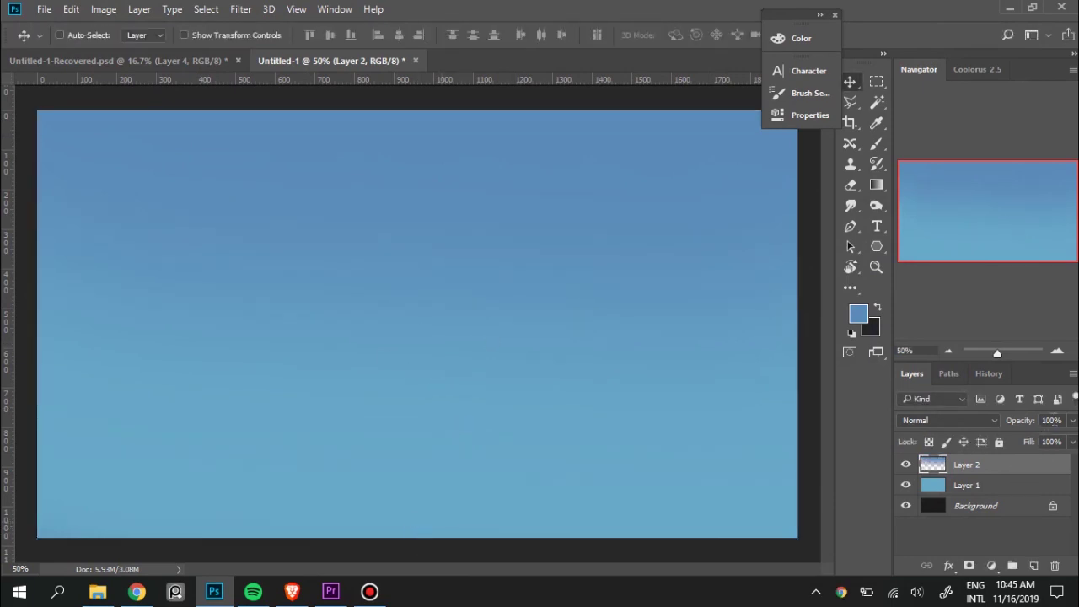
{"action": "type", "text": "50"}
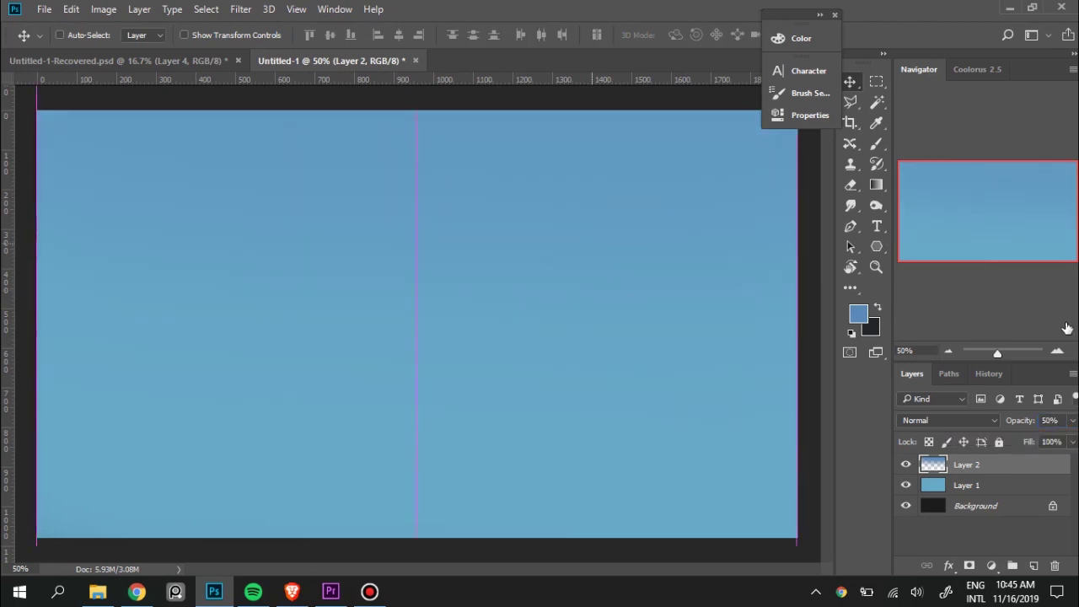
Add Layer 3 and set the foreground colour to pale blue #8bcbea.
{"action": "left_click", "coordinate": [1033, 565]}
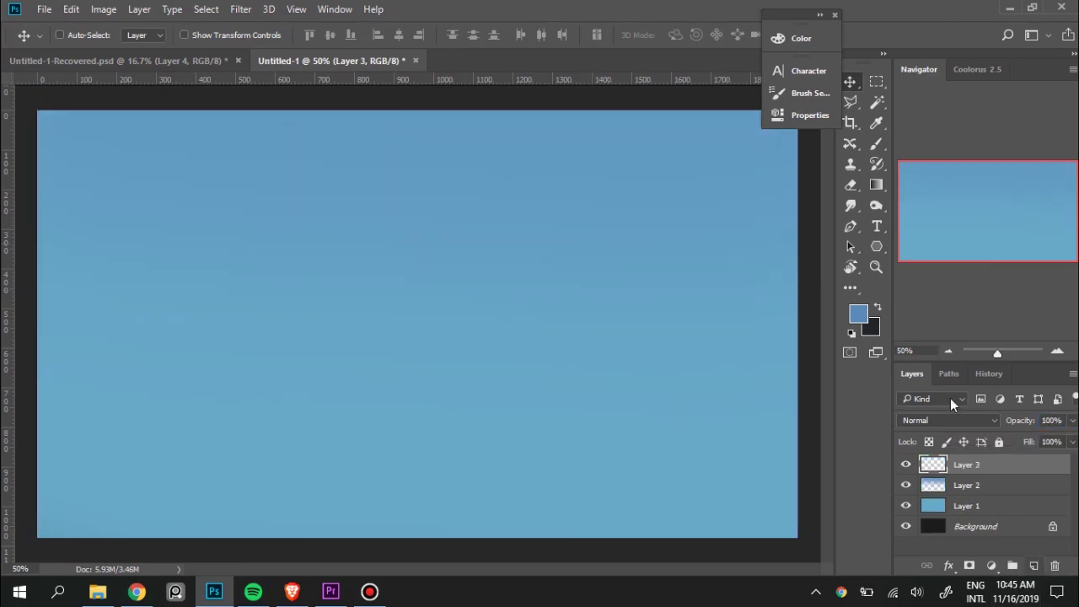
{"action": "key", "text": "i"}
{"action": "left_click", "coordinate": [865, 316]}
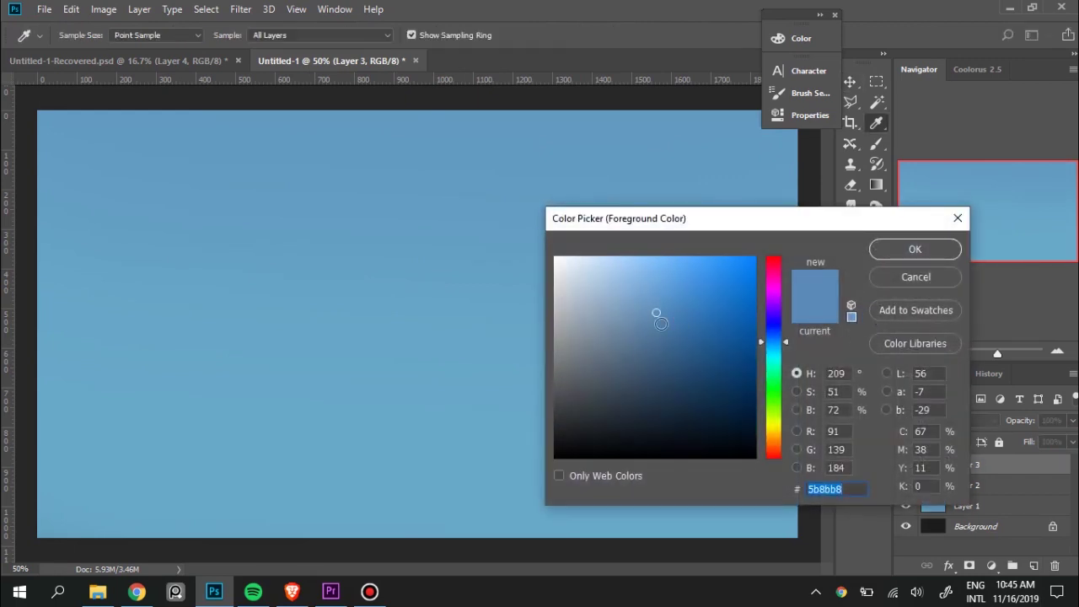
{"action": "left_click", "coordinate": [319, 478]}
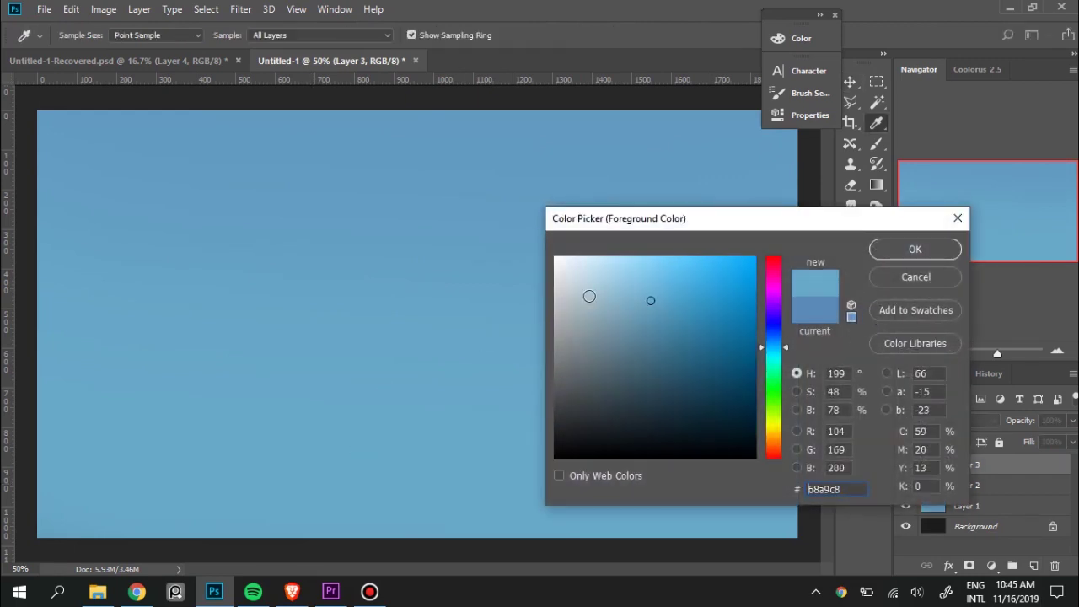
{"action": "left_click_drag", "start_coordinate": [630, 293], "coordinate": [636, 273]}
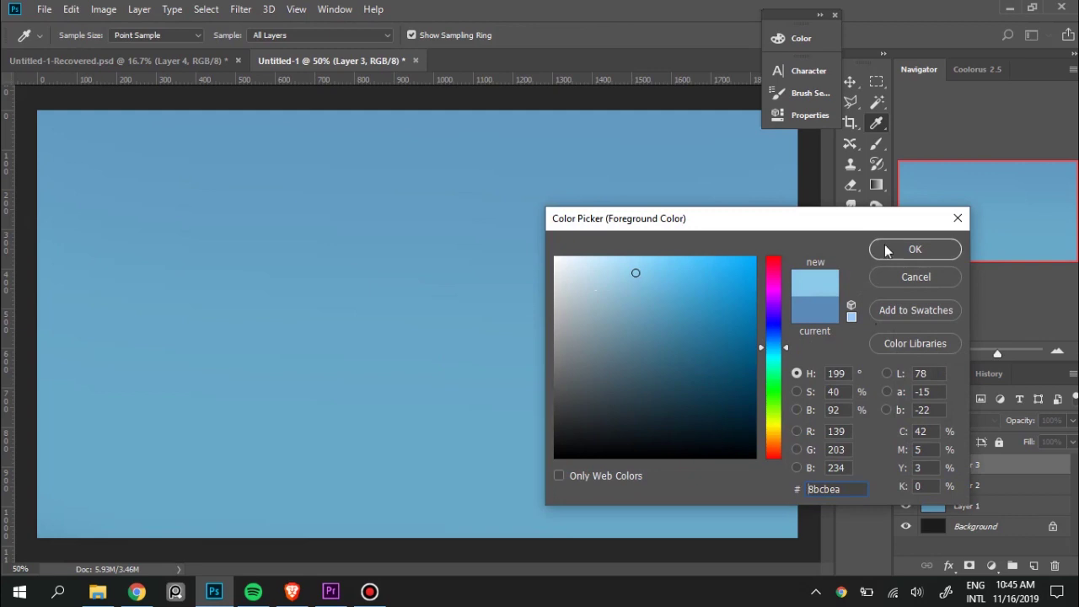
{"action": "left_click", "coordinate": [915, 249]}
Paint a soft pale-blue glow over the lower sky with an 1100 px brush.
{"action": "key", "text": "z"}
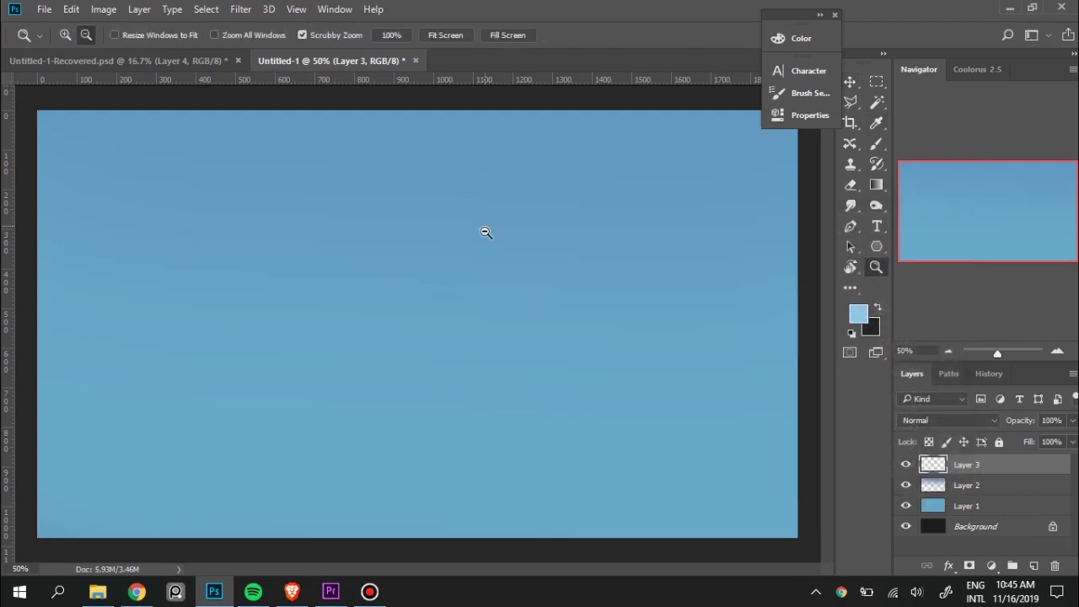
{"action": "left_click_drag", "start_coordinate": [481, 229], "coordinate": [452, 243]}
{"action": "key", "text": "b"}
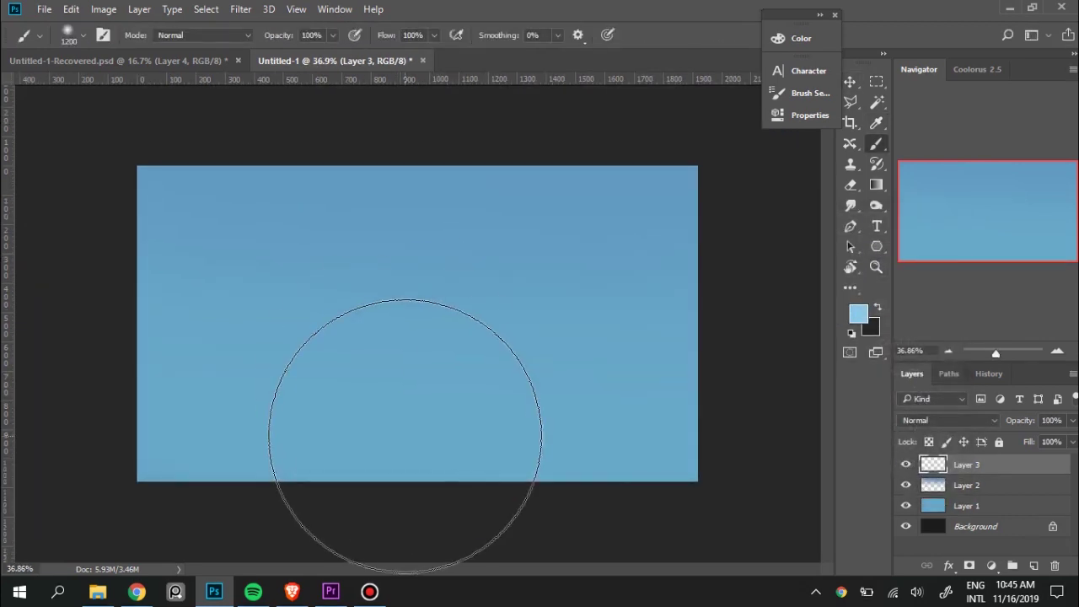
{"action": "key", "text": "bracketleft"}
{"action": "key", "text": "bracketleft"}
{"action": "key", "text": "bracketleft"}
{"action": "key", "text": "bracketleft"}
{"action": "key", "text": "bracketleft"}
{"action": "key", "text": "bracketright"}
{"action": "key", "text": "bracketright"}
{"action": "key", "text": "bracketright"}
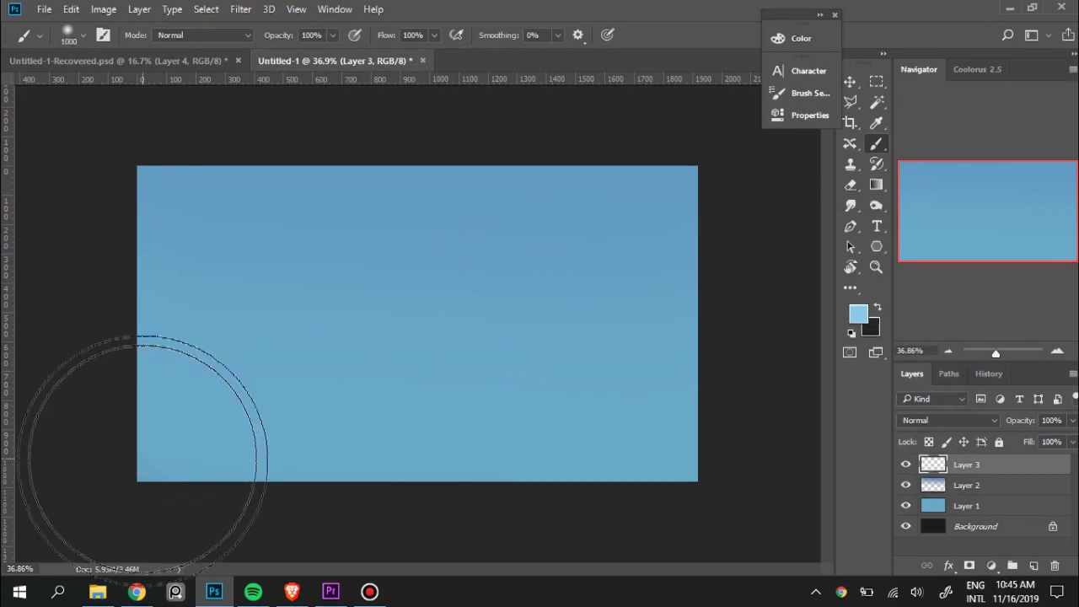
{"action": "left_click_drag", "start_coordinate": [286, 459], "coordinate": [758, 472]}
Stretch the glow layer down past the bottom canvas edge and commit the transform.
{"action": "key", "text": "z"}
{"action": "left_click_drag", "start_coordinate": [456, 318], "coordinate": [449, 298]}
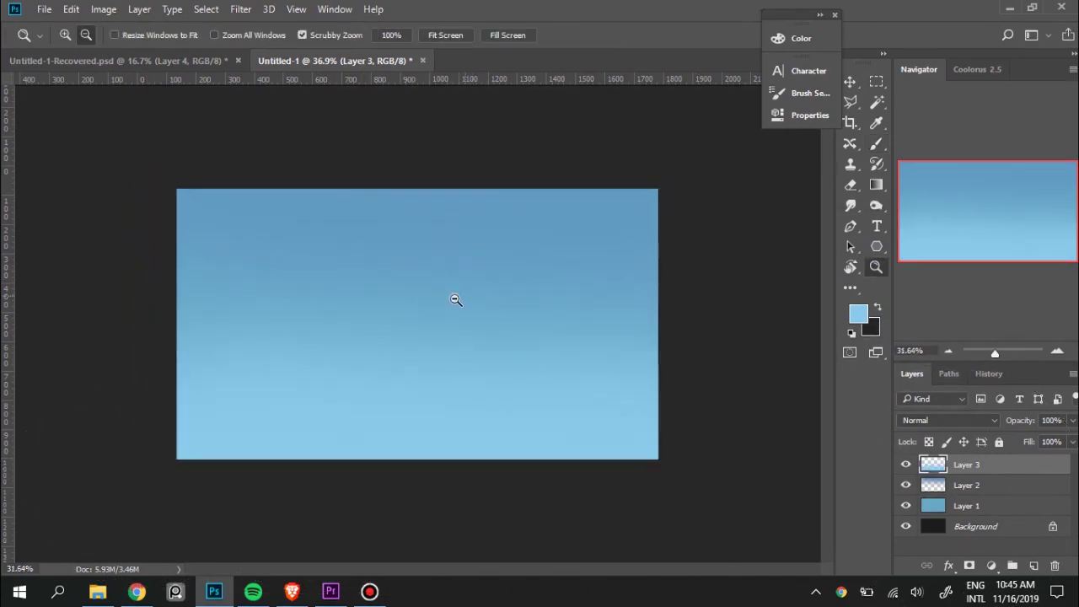
{"action": "key", "text": "ctrl+t"}
{"action": "left_click_drag", "start_coordinate": [421, 217], "coordinate": [421, 233]}
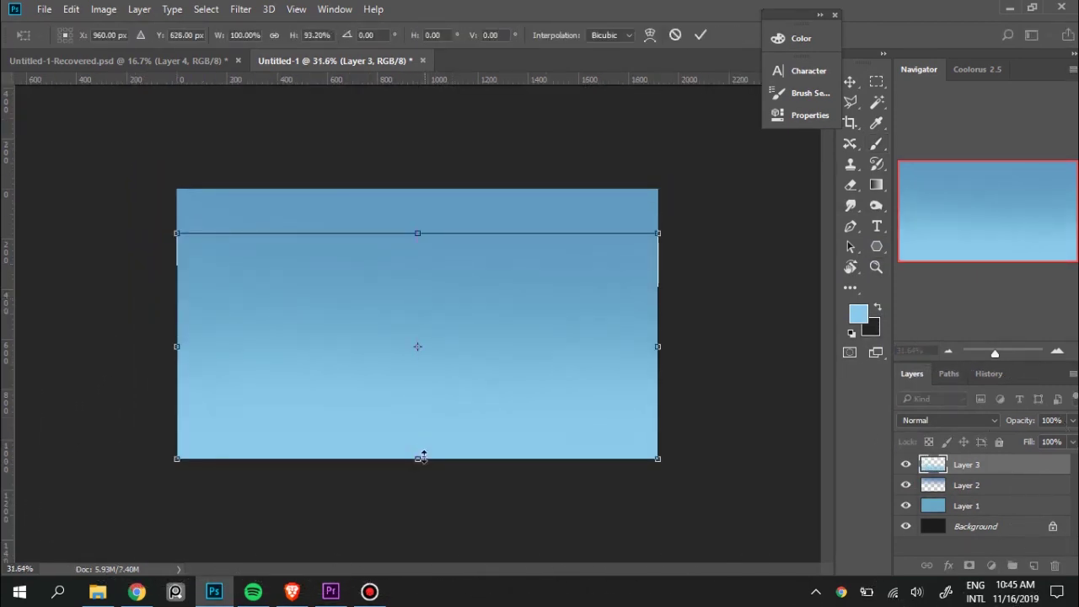
{"action": "left_click_drag", "start_coordinate": [418, 458], "coordinate": [418, 468]}
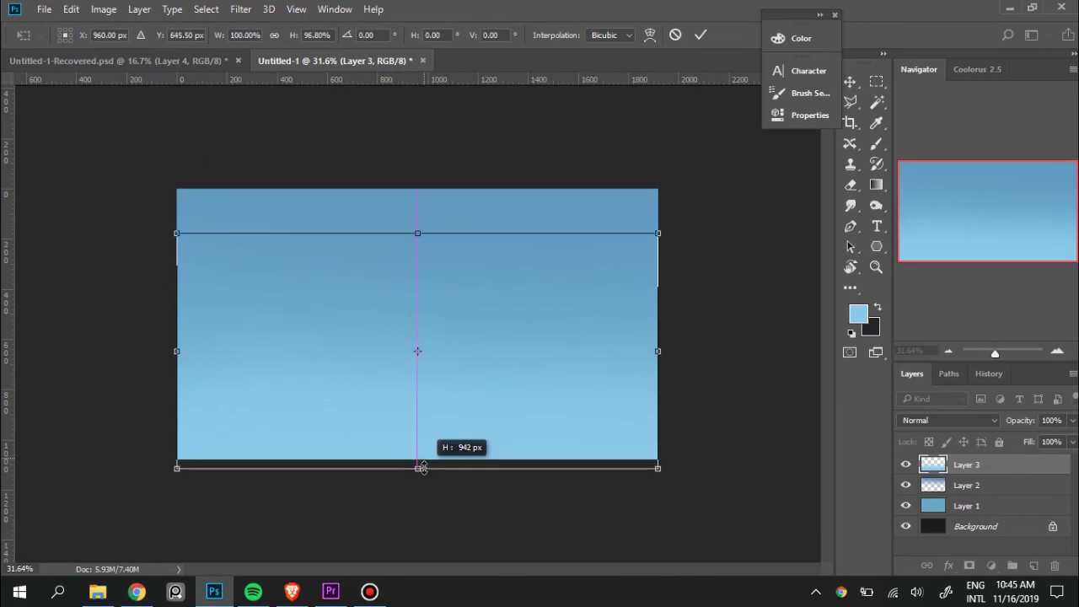
{"action": "left_click", "coordinate": [702, 32]}
{"action": "left_click_drag", "start_coordinate": [410, 281], "coordinate": [433, 282]}
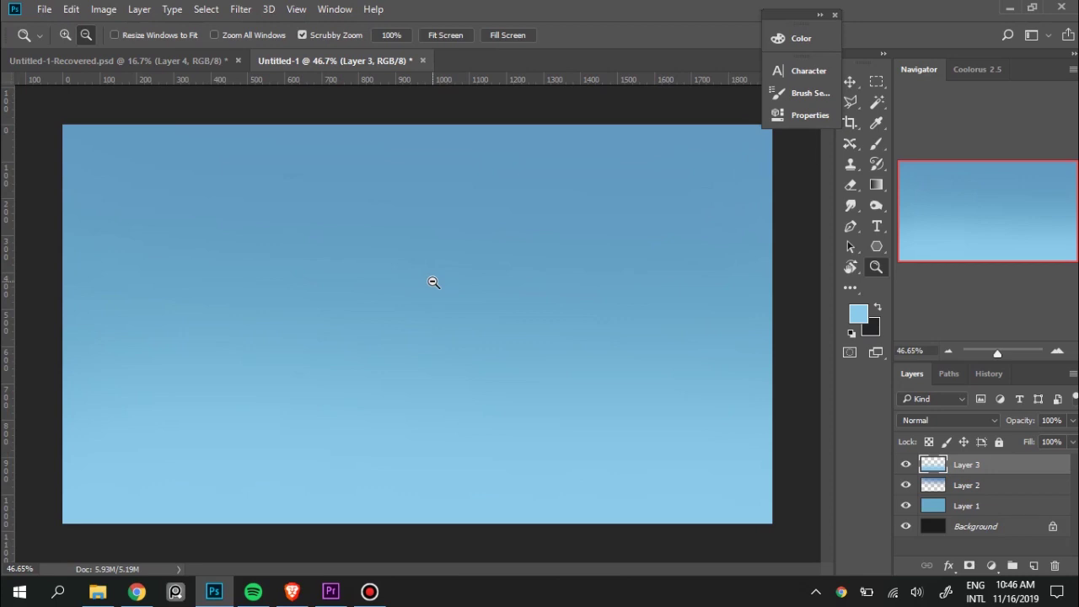
Group Layers 1, 2 and 3 and name the group 'sky'.
{"action": "left_click", "coordinate": [1027, 507], "text": "shift"}
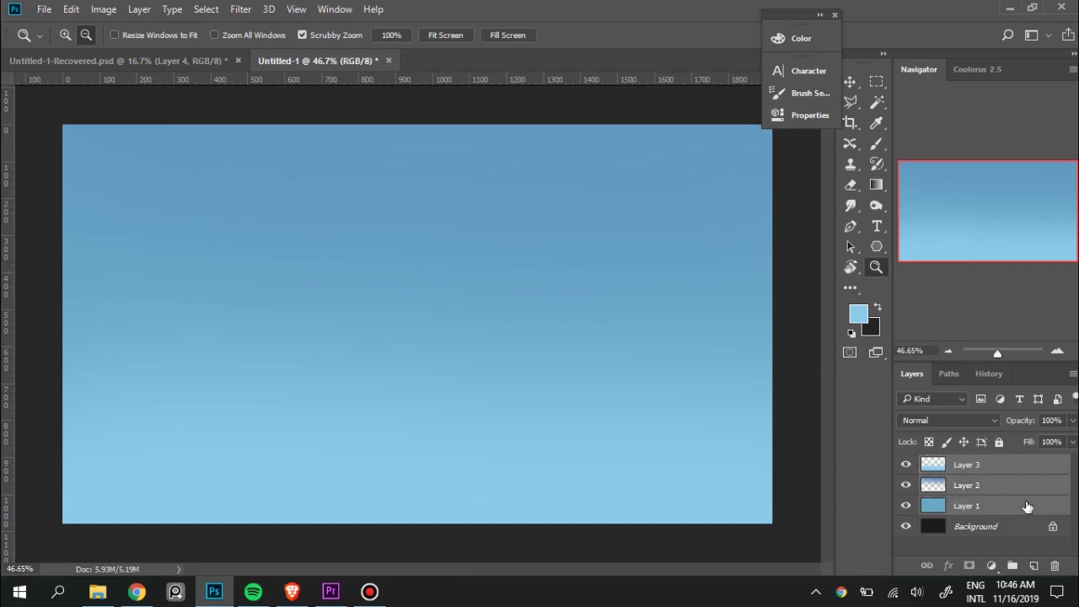
{"action": "key", "text": "ctrl+g"}
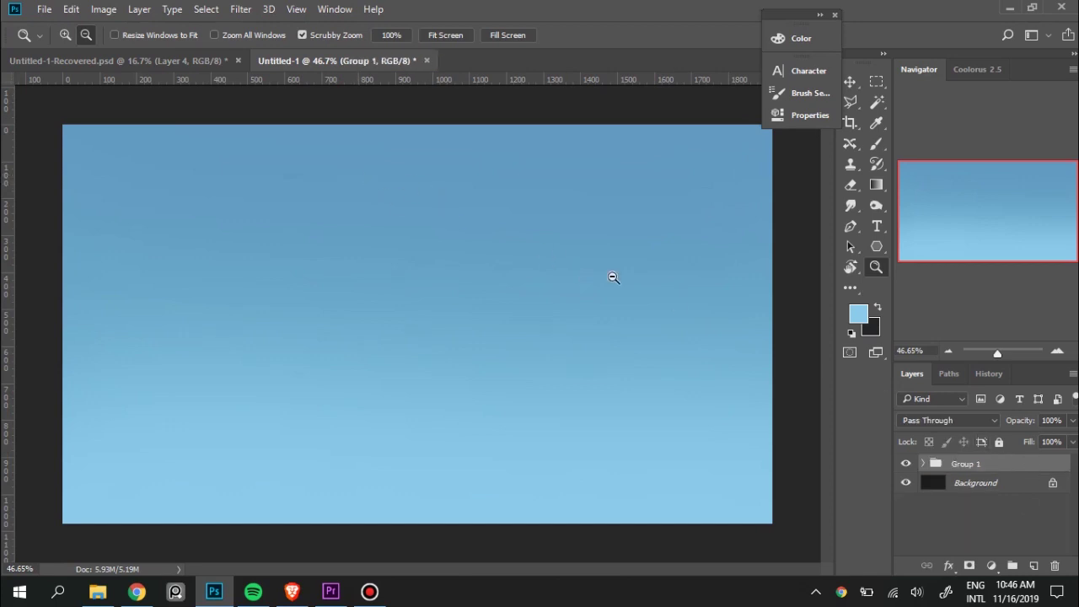
{"action": "double_click", "coordinate": [964, 463]}
{"action": "type", "text": "sky"}
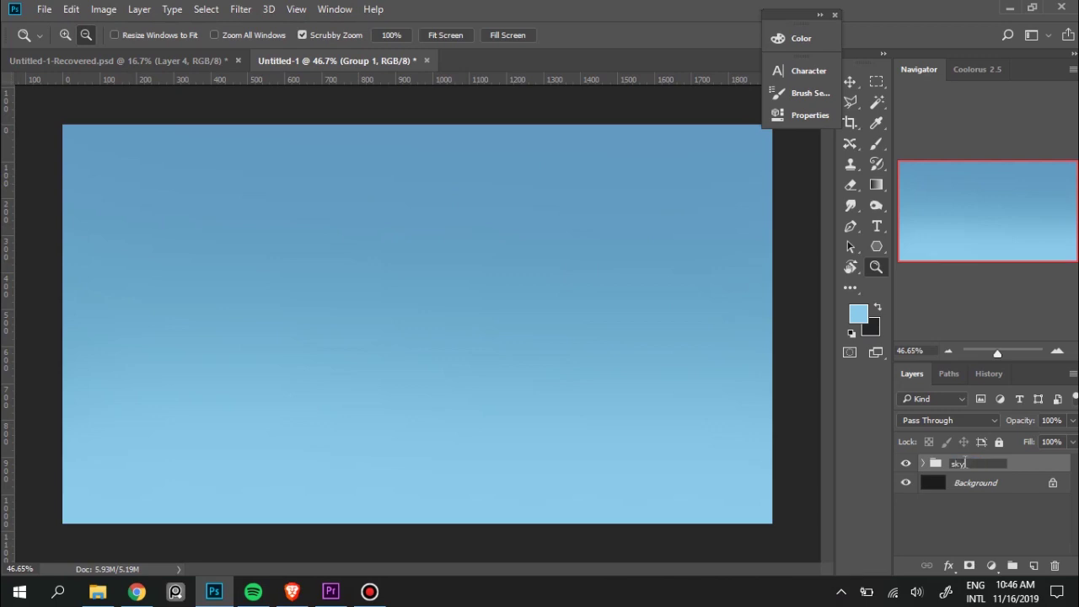
{"action": "key", "text": "Return"}
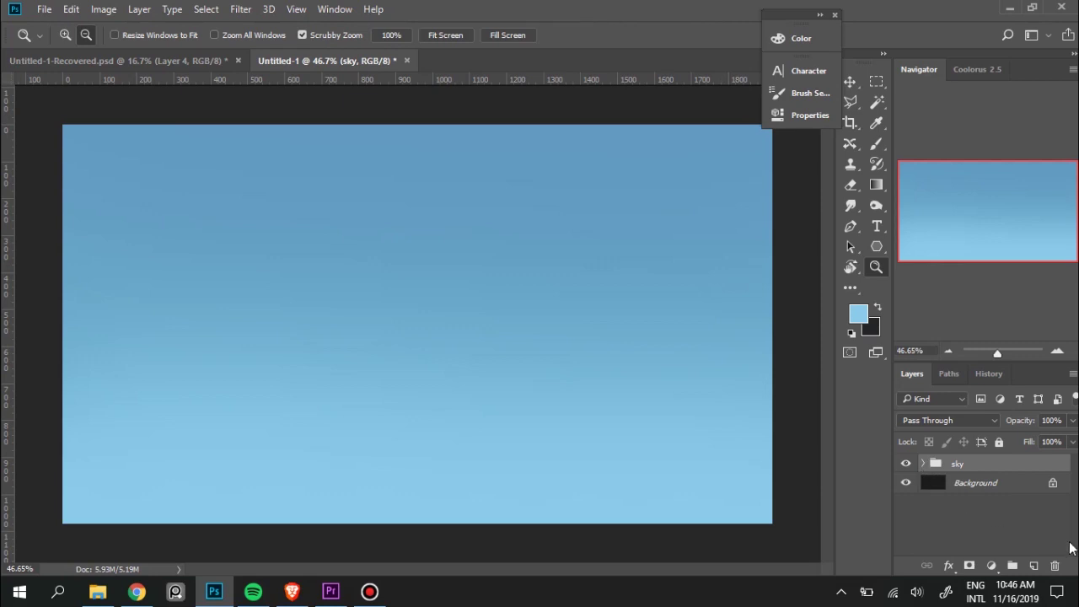
Add an empty Layer 4 above the sky group with the Brush tool active.
{"action": "left_click", "coordinate": [1033, 566]}
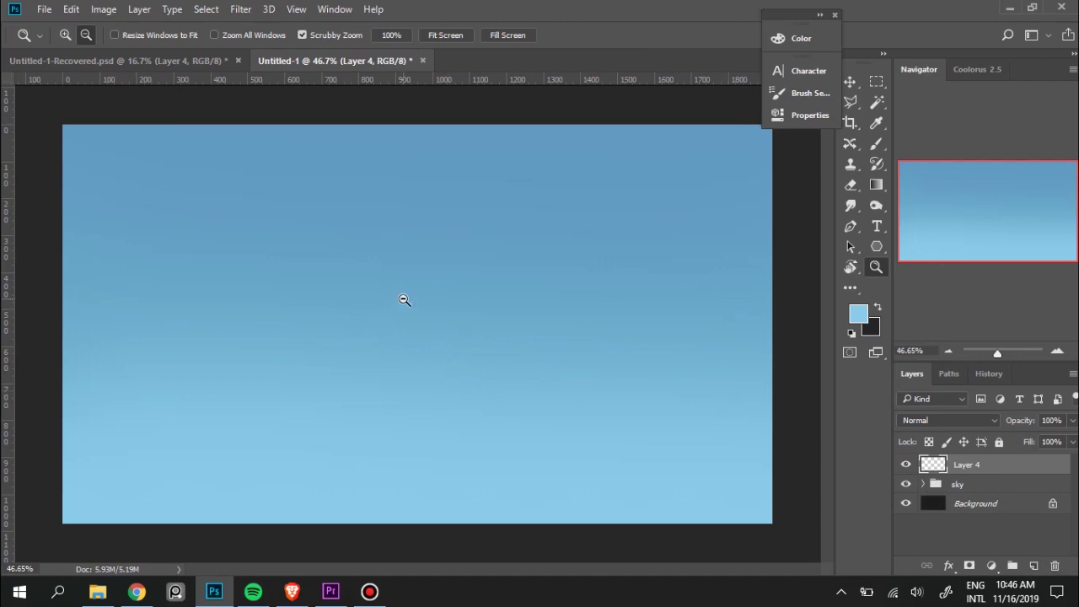
{"action": "key", "text": "b"}
{"action": "right_click", "coordinate": [432, 316]}
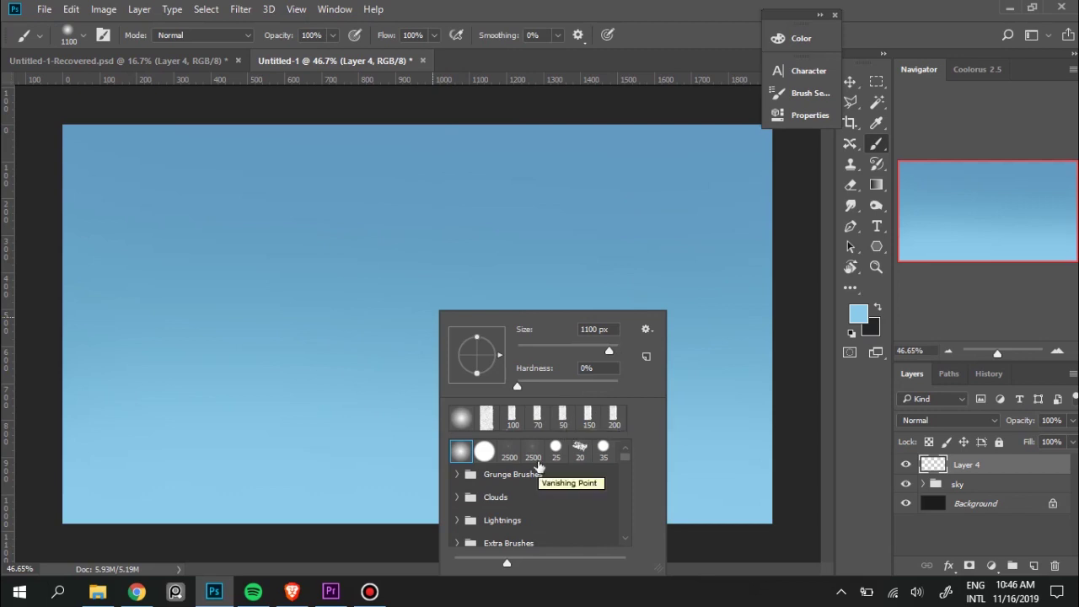
Choose the 25 px hard round brush and dark grey-blue #566065 as foreground.
{"action": "left_click", "coordinate": [556, 447]}
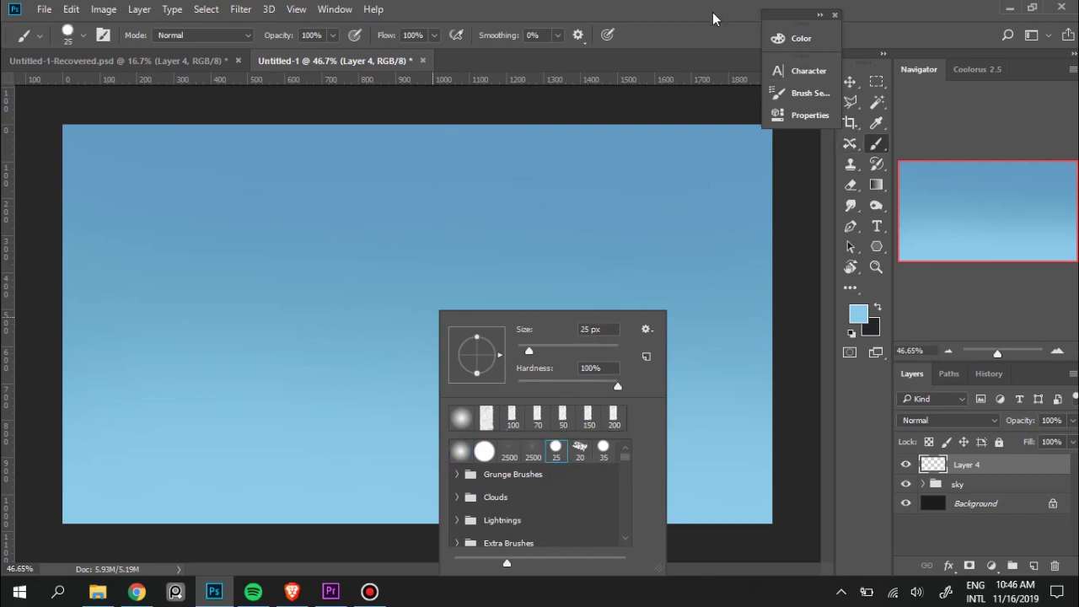
{"action": "left_click", "coordinate": [604, 209]}
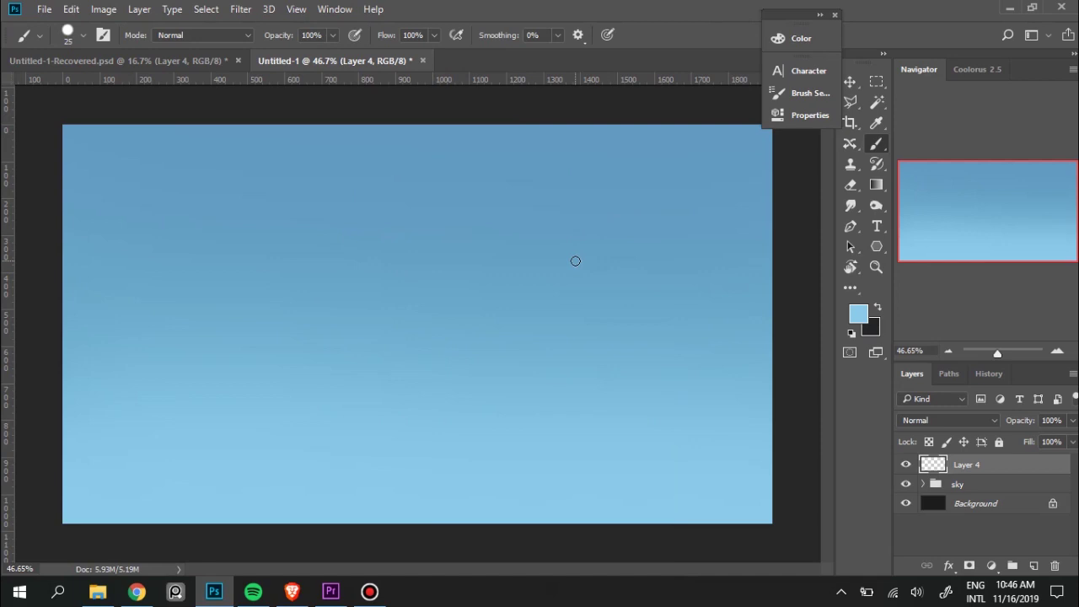
{"action": "left_click", "coordinate": [864, 312]}
{"action": "left_click_drag", "start_coordinate": [607, 378], "coordinate": [584, 379]}
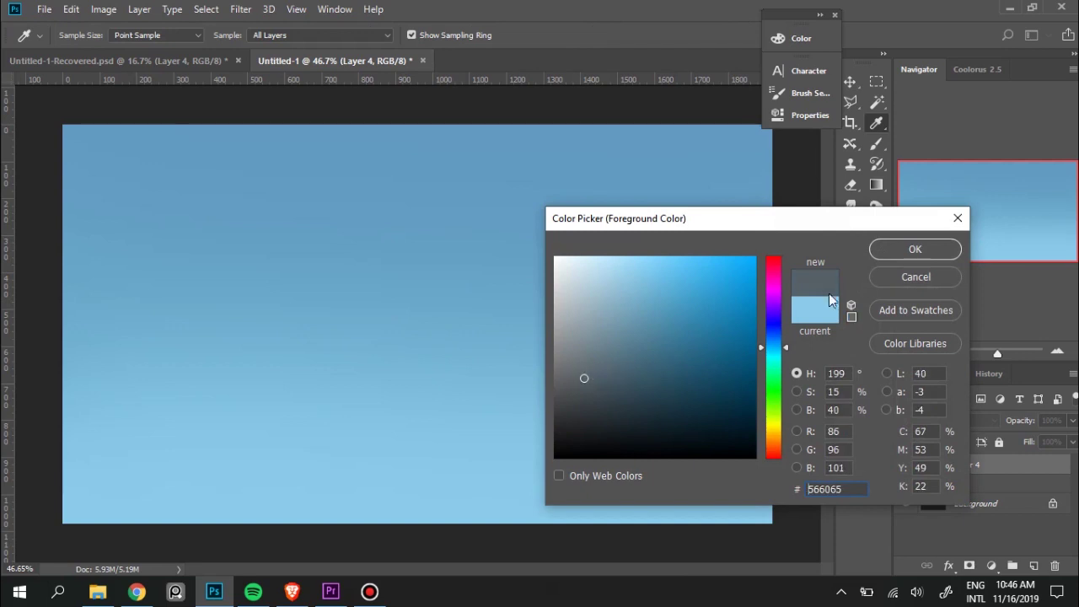
{"action": "left_click", "coordinate": [888, 251]}
Test the grey brush with an undone stroke and a dot, after dismissing a Windows notification.
{"action": "left_click_drag", "start_coordinate": [326, 335], "coordinate": [512, 390]}
{"action": "key", "text": "ctrl+z"}
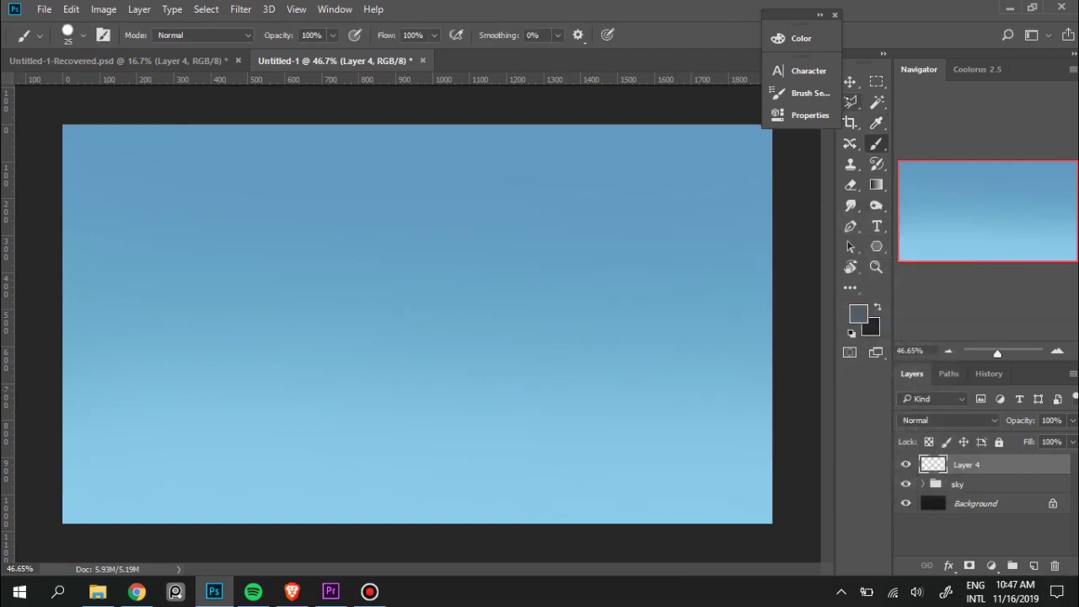
{"action": "key", "text": "super+a"}
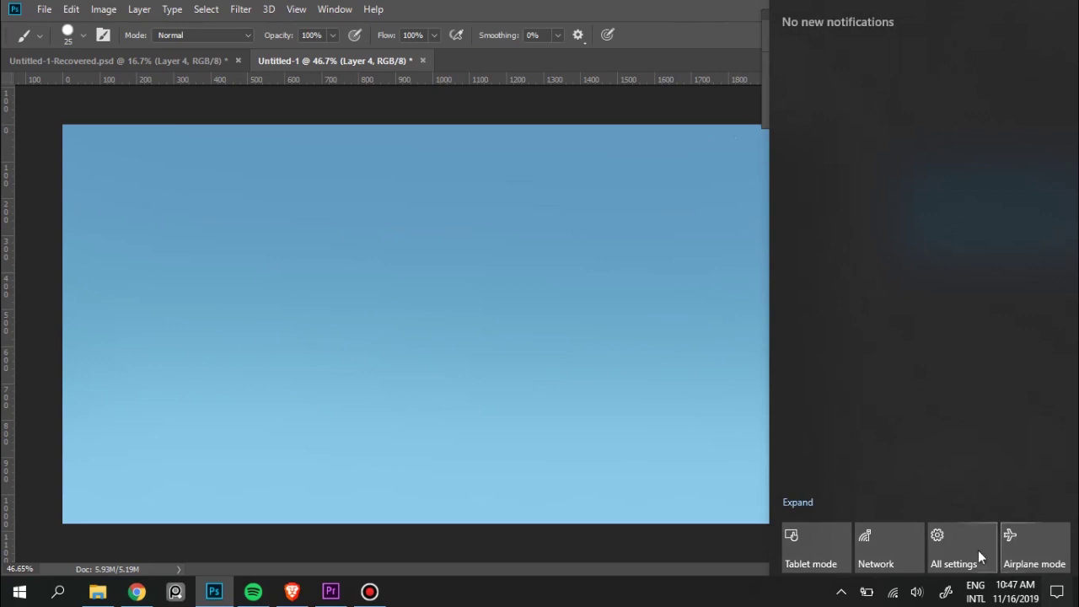
{"action": "left_click", "coordinate": [703, 392]}
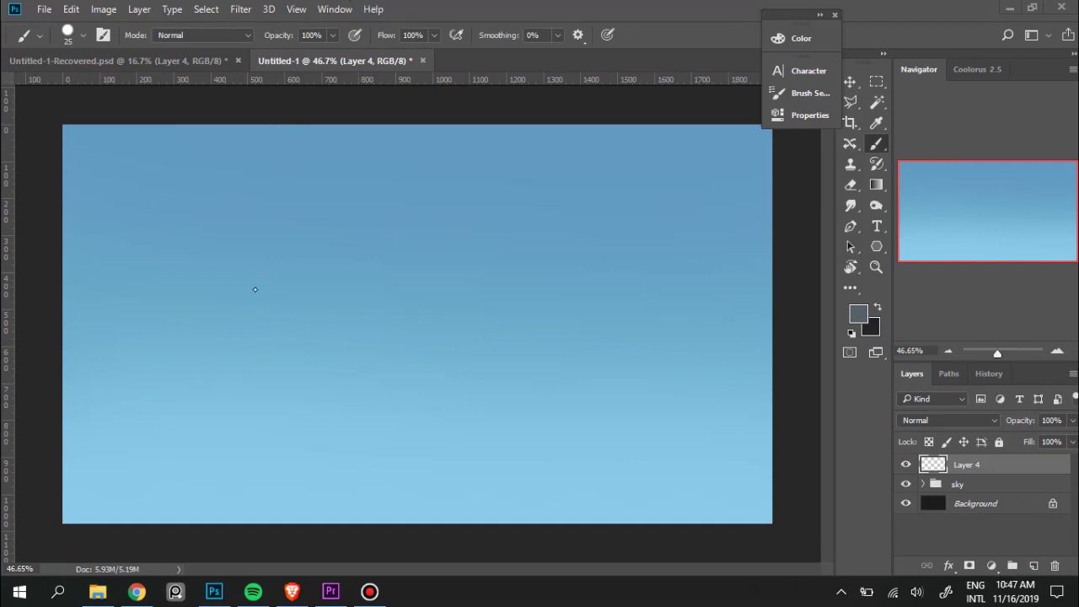
{"action": "left_click", "coordinate": [317, 304]}
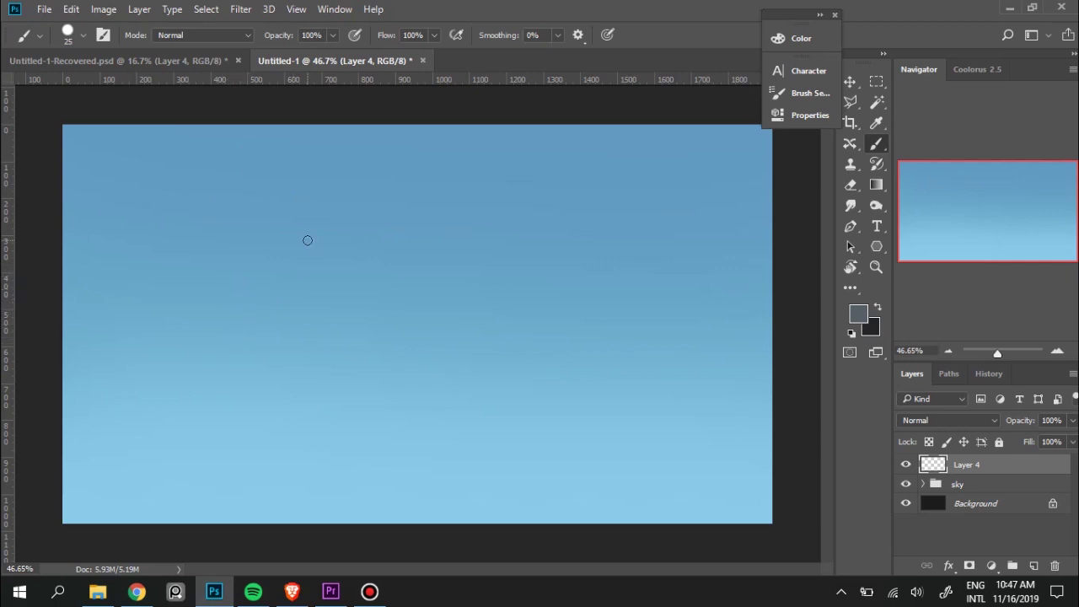
Draw the bumpy grey-blue cloud outline, plus a straight base line to the right canvas edge.
{"action": "mouse_move", "coordinate": [235, 319]}
{"action": "left_mouse_down"}
{"action": "mouse_move", "coordinate": [304, 266]}
{"action": "mouse_move", "coordinate": [342, 197]}
{"action": "mouse_move", "coordinate": [374, 209]}
{"action": "mouse_move", "coordinate": [390, 186]}
{"action": "mouse_move", "coordinate": [382, 168]}
{"action": "mouse_move", "coordinate": [419, 148]}
{"action": "left_mouse_up"}
{"action": "left_click_drag", "start_coordinate": [244, 324], "coordinate": [169, 338]}
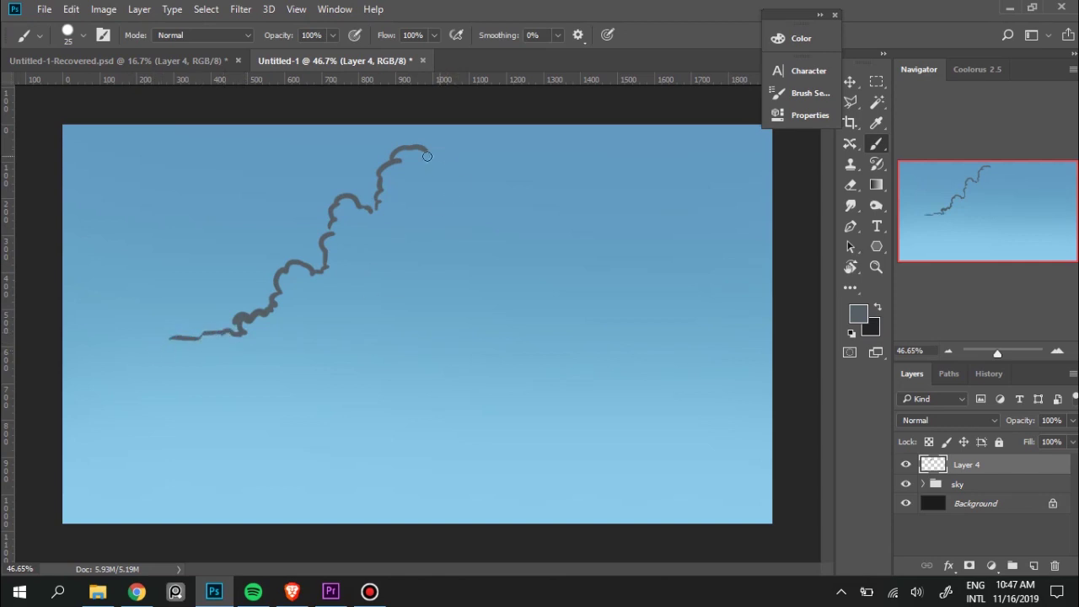
{"action": "mouse_move", "coordinate": [426, 156]}
{"action": "left_mouse_down"}
{"action": "mouse_move", "coordinate": [446, 185]}
{"action": "mouse_move", "coordinate": [489, 193]}
{"action": "mouse_move", "coordinate": [580, 279]}
{"action": "mouse_move", "coordinate": [670, 327]}
{"action": "mouse_move", "coordinate": [713, 335]}
{"action": "left_mouse_up"}
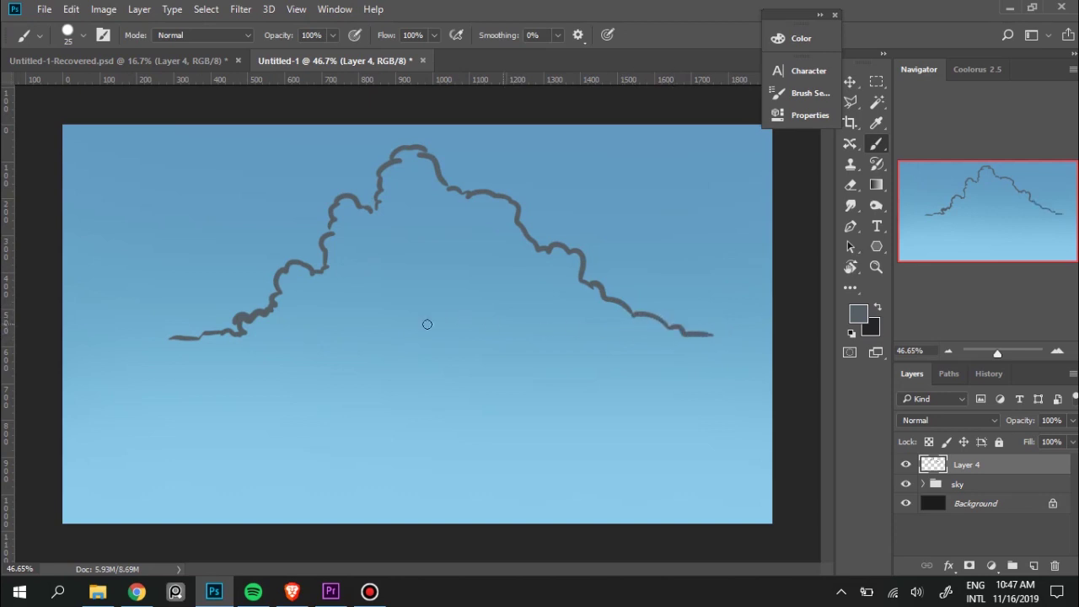
{"action": "left_click", "coordinate": [172, 339]}
{"action": "left_click", "coordinate": [772, 339], "text": "shift"}
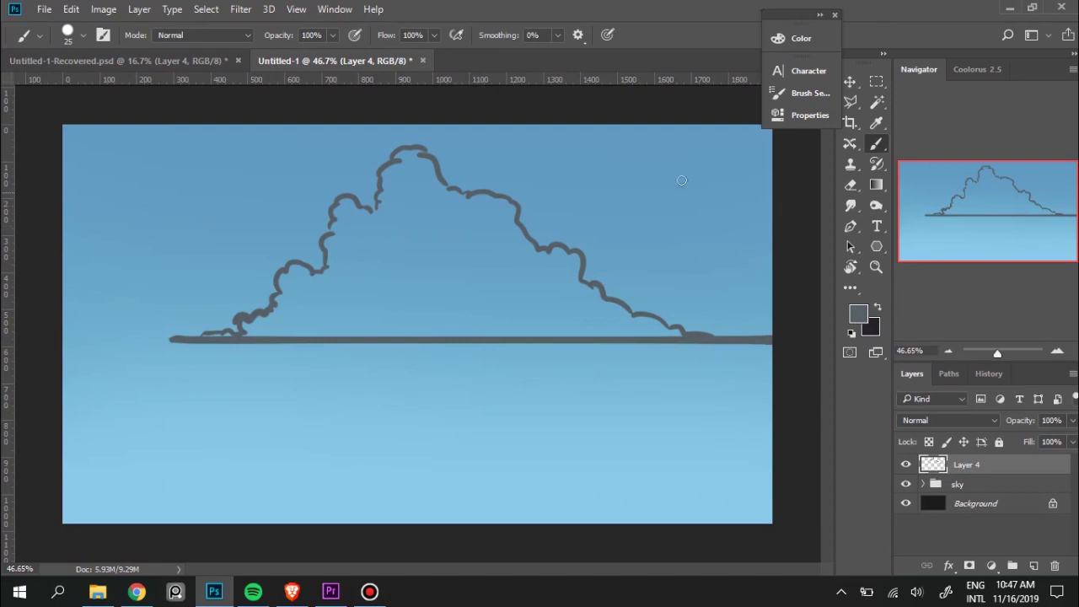
{"action": "key", "text": "bracketright"}
{"action": "key", "text": "bracketright"}
{"action": "key", "text": "bracketright"}
{"action": "key", "text": "bracketright"}
{"action": "key", "text": "bracketright"}
{"action": "key", "text": "bracketright"}
{"action": "key", "text": "bracketright"}
{"action": "key", "text": "bracketright"}
{"action": "key", "text": "bracketright"}
{"action": "key", "text": "bracketright"}
Fill the cloud's centre and left side with solid grey, with a smaller brush.
{"action": "mouse_move", "coordinate": [501, 291]}
{"action": "left_mouse_down"}
{"action": "mouse_move", "coordinate": [417, 226]}
{"action": "mouse_move", "coordinate": [408, 160]}
{"action": "left_mouse_up"}
{"action": "key", "text": "bracketleft"}
{"action": "key", "text": "bracketleft"}
{"action": "key", "text": "bracketleft"}
{"action": "key", "text": "bracketleft"}
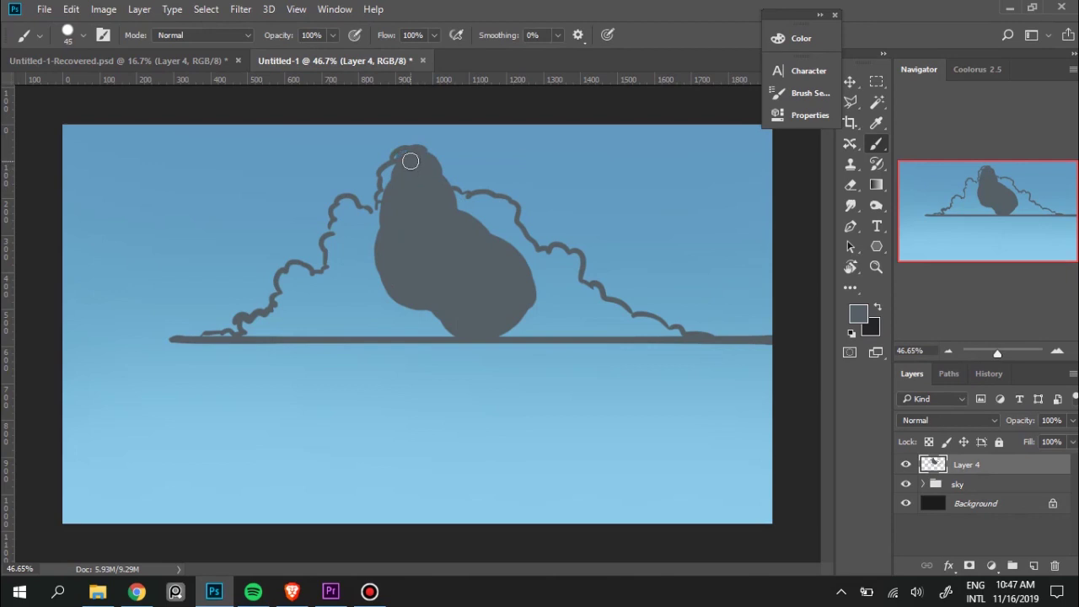
{"action": "key", "text": "bracketleft"}
{"action": "key", "text": "bracketleft"}
{"action": "key", "text": "bracketleft"}
{"action": "mouse_move", "coordinate": [388, 221]}
{"action": "left_mouse_down"}
{"action": "mouse_move", "coordinate": [347, 231]}
{"action": "mouse_move", "coordinate": [349, 217]}
{"action": "mouse_move", "coordinate": [349, 231]}
{"action": "mouse_move", "coordinate": [368, 212]}
{"action": "mouse_move", "coordinate": [339, 245]}
{"action": "mouse_move", "coordinate": [340, 233]}
{"action": "mouse_move", "coordinate": [331, 270]}
{"action": "mouse_move", "coordinate": [363, 271]}
{"action": "mouse_move", "coordinate": [433, 326]}
{"action": "mouse_move", "coordinate": [372, 321]}
{"action": "mouse_move", "coordinate": [373, 294]}
{"action": "mouse_move", "coordinate": [358, 279]}
{"action": "mouse_move", "coordinate": [329, 304]}
{"action": "mouse_move", "coordinate": [294, 272]}
{"action": "mouse_move", "coordinate": [284, 279]}
{"action": "mouse_move", "coordinate": [309, 299]}
{"action": "mouse_move", "coordinate": [361, 322]}
{"action": "mouse_move", "coordinate": [329, 328]}
{"action": "mouse_move", "coordinate": [291, 294]}
{"action": "mouse_move", "coordinate": [275, 309]}
{"action": "mouse_move", "coordinate": [307, 333]}
{"action": "mouse_move", "coordinate": [207, 338]}
{"action": "mouse_move", "coordinate": [258, 329]}
{"action": "mouse_move", "coordinate": [242, 333]}
{"action": "left_mouse_up"}
{"action": "key", "text": "ctrl+z"}
{"action": "key", "text": "bracketleft"}
{"action": "key", "text": "bracketleft"}
Fill the cloud's right part and gaps, add a right-slope bump, and extend the left tail.
{"action": "mouse_move", "coordinate": [490, 233]}
{"action": "left_mouse_down"}
{"action": "mouse_move", "coordinate": [477, 209]}
{"action": "mouse_move", "coordinate": [560, 272]}
{"action": "mouse_move", "coordinate": [590, 268]}
{"action": "left_mouse_up"}
{"action": "mouse_move", "coordinate": [572, 306]}
{"action": "left_mouse_down"}
{"action": "mouse_move", "coordinate": [574, 320]}
{"action": "mouse_move", "coordinate": [640, 316]}
{"action": "mouse_move", "coordinate": [547, 328]}
{"action": "mouse_move", "coordinate": [683, 335]}
{"action": "mouse_move", "coordinate": [556, 333]}
{"action": "mouse_move", "coordinate": [605, 321]}
{"action": "mouse_move", "coordinate": [596, 296]}
{"action": "left_mouse_up"}
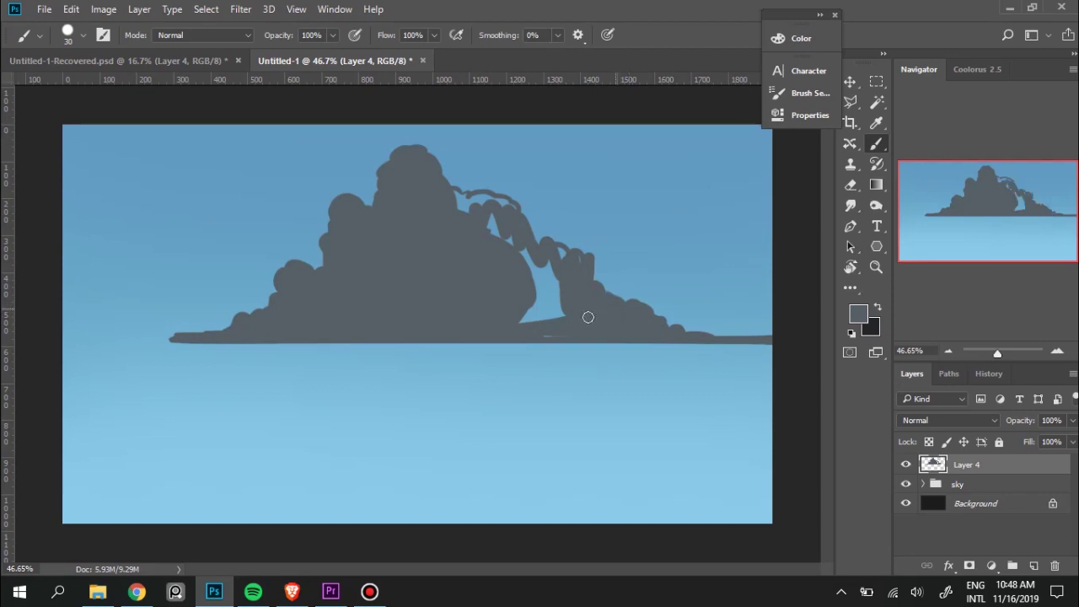
{"action": "mouse_move", "coordinate": [571, 310]}
{"action": "left_mouse_down"}
{"action": "mouse_move", "coordinate": [511, 323]}
{"action": "mouse_move", "coordinate": [544, 260]}
{"action": "mouse_move", "coordinate": [557, 270]}
{"action": "mouse_move", "coordinate": [511, 234]}
{"action": "mouse_move", "coordinate": [497, 250]}
{"action": "mouse_move", "coordinate": [460, 187]}
{"action": "mouse_move", "coordinate": [493, 188]}
{"action": "mouse_move", "coordinate": [494, 198]}
{"action": "mouse_move", "coordinate": [474, 185]}
{"action": "mouse_move", "coordinate": [511, 188]}
{"action": "mouse_move", "coordinate": [523, 233]}
{"action": "left_mouse_up"}
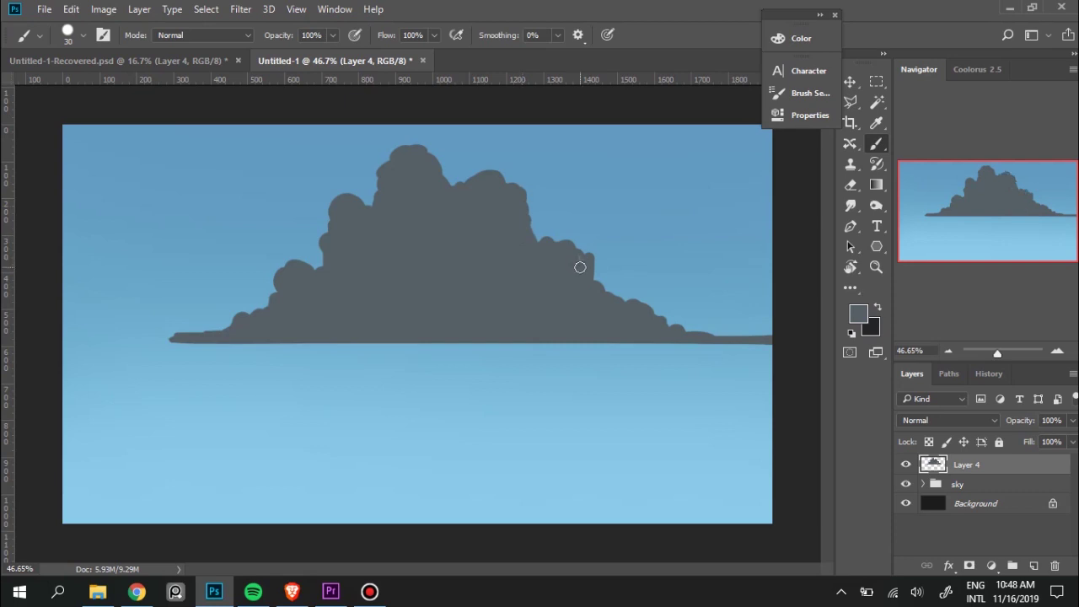
{"action": "mouse_move", "coordinate": [607, 309]}
{"action": "left_mouse_down"}
{"action": "mouse_move", "coordinate": [621, 303]}
{"action": "mouse_move", "coordinate": [610, 296]}
{"action": "mouse_move", "coordinate": [645, 300]}
{"action": "mouse_move", "coordinate": [634, 280]}
{"action": "mouse_move", "coordinate": [622, 282]}
{"action": "mouse_move", "coordinate": [670, 319]}
{"action": "mouse_move", "coordinate": [652, 298]}
{"action": "mouse_move", "coordinate": [667, 294]}
{"action": "mouse_move", "coordinate": [674, 316]}
{"action": "mouse_move", "coordinate": [716, 339]}
{"action": "mouse_move", "coordinate": [770, 329]}
{"action": "mouse_move", "coordinate": [733, 333]}
{"action": "mouse_move", "coordinate": [736, 322]}
{"action": "left_mouse_up"}
{"action": "key", "text": "e"}
{"action": "key", "text": "b"}
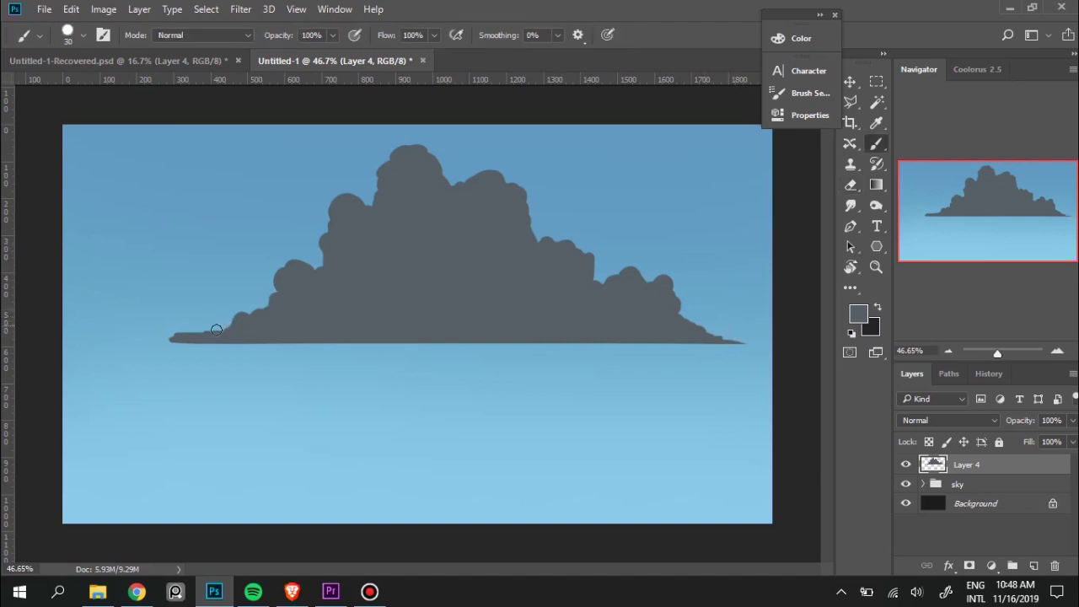
{"action": "left_click_drag", "start_coordinate": [133, 342], "coordinate": [184, 341]}
{"action": "key", "text": "e"}
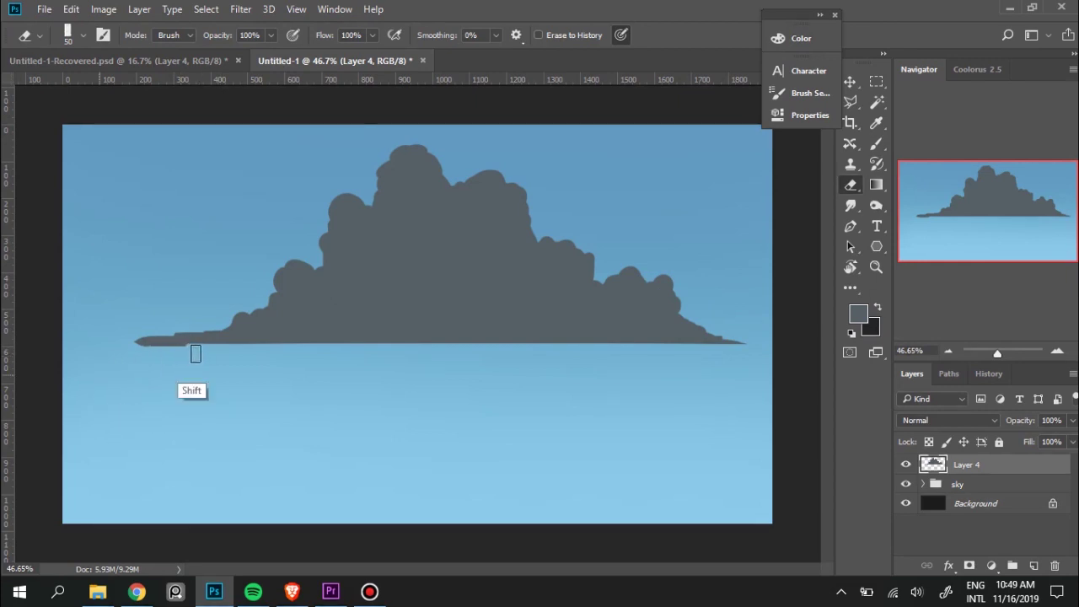
Touch up the cloud's left tail and erase its tip to a taper.
{"action": "key", "text": "b"}
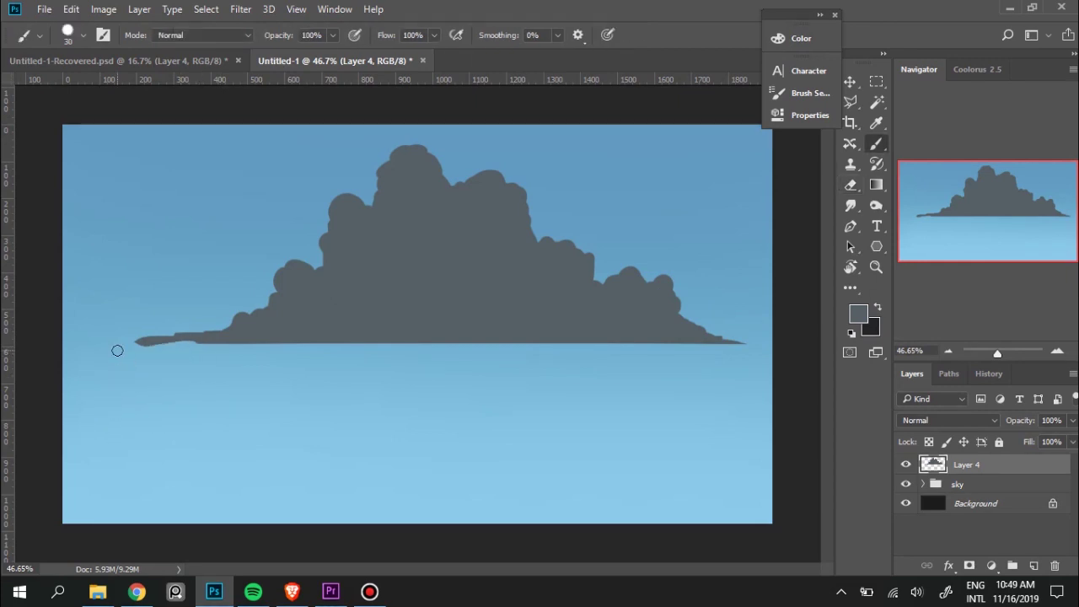
{"action": "left_click_drag", "start_coordinate": [201, 343], "coordinate": [169, 341]}
{"action": "key", "text": "e"}
{"action": "key", "text": "v"}
{"action": "key", "text": "e"}
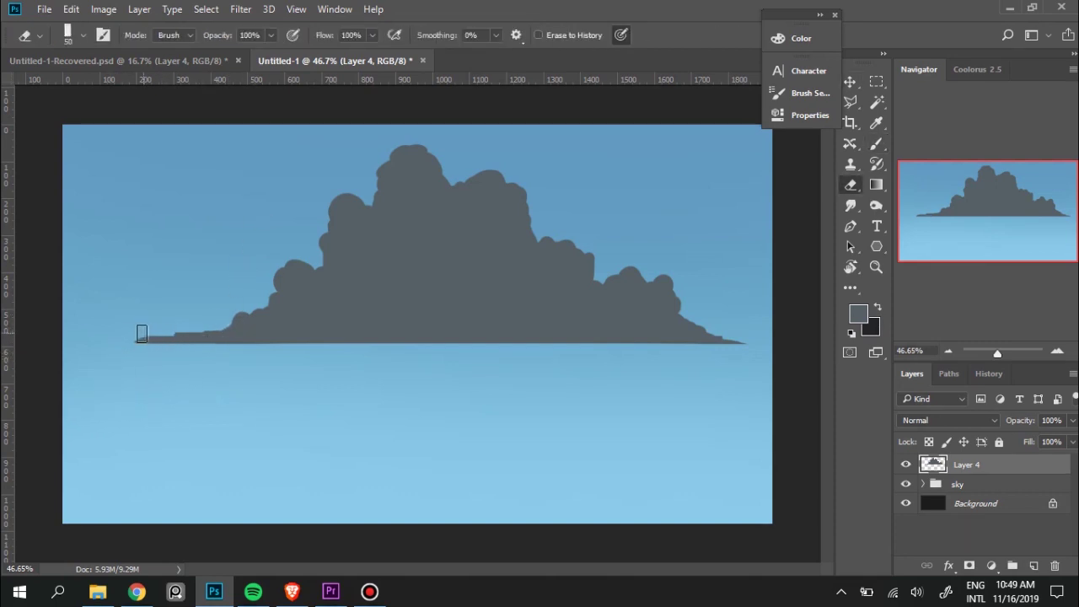
{"action": "mouse_move", "coordinate": [129, 335]}
{"action": "left_mouse_down"}
{"action": "mouse_move", "coordinate": [218, 333]}
{"action": "mouse_move", "coordinate": [254, 307]}
{"action": "mouse_move", "coordinate": [222, 306]}
{"action": "mouse_move", "coordinate": [261, 299]}
{"action": "mouse_move", "coordinate": [242, 296]}
{"action": "mouse_move", "coordinate": [246, 281]}
{"action": "mouse_move", "coordinate": [228, 295]}
{"action": "left_mouse_up"}
{"action": "key", "text": "b"}
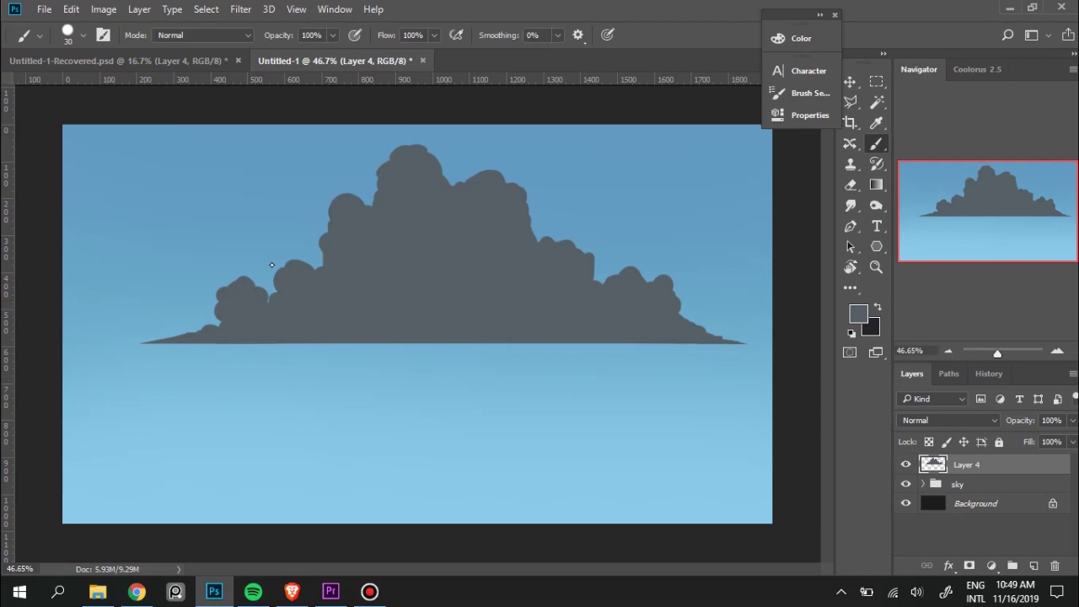
Paint new rounded lobes onto the cloud's top-left, after dismissing a preferences window.
{"action": "double_click", "coordinate": [278, 79]}
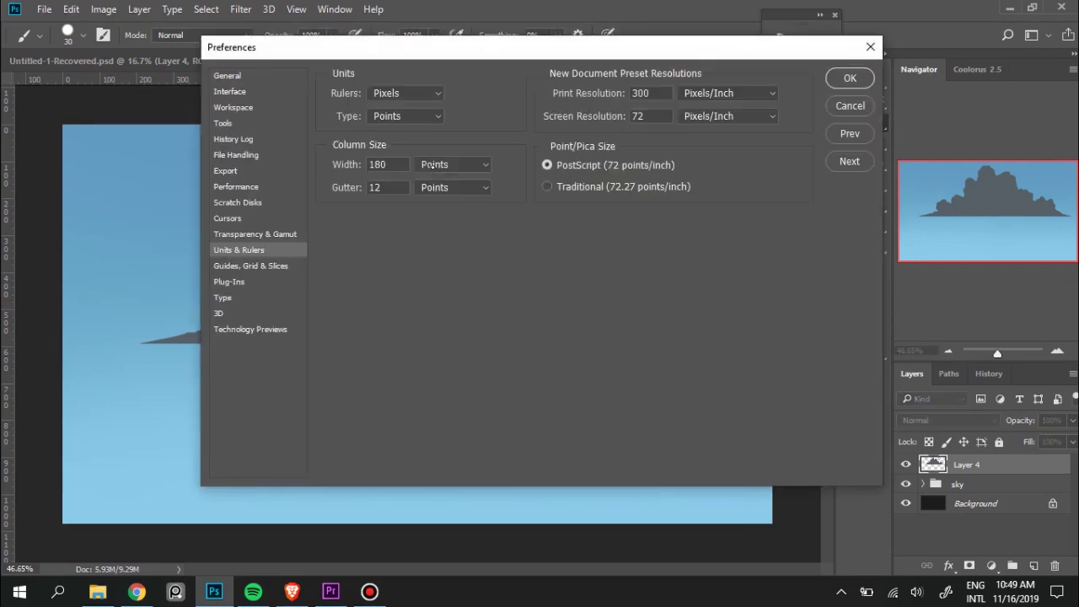
{"action": "left_click", "coordinate": [850, 106]}
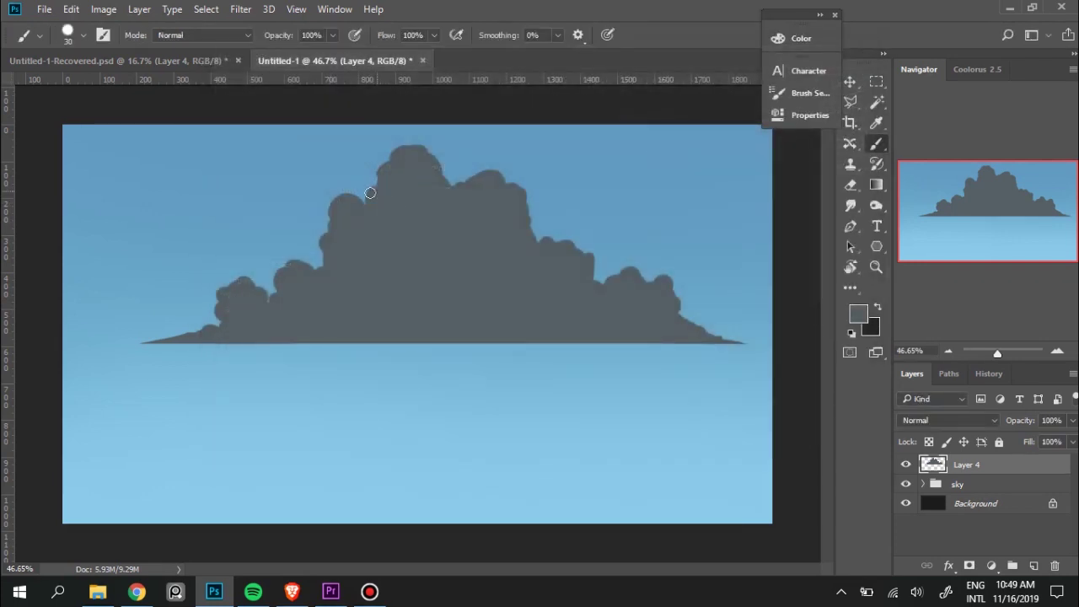
{"action": "mouse_move", "coordinate": [370, 193]}
{"action": "left_mouse_down"}
{"action": "mouse_move", "coordinate": [383, 170]}
{"action": "mouse_move", "coordinate": [329, 193]}
{"action": "mouse_move", "coordinate": [324, 207]}
{"action": "mouse_move", "coordinate": [373, 169]}
{"action": "mouse_move", "coordinate": [359, 183]}
{"action": "mouse_move", "coordinate": [337, 159]}
{"action": "mouse_move", "coordinate": [385, 185]}
{"action": "mouse_move", "coordinate": [342, 212]}
{"action": "mouse_move", "coordinate": [357, 205]}
{"action": "mouse_move", "coordinate": [362, 169]}
{"action": "mouse_move", "coordinate": [366, 181]}
{"action": "mouse_move", "coordinate": [379, 169]}
{"action": "mouse_move", "coordinate": [358, 166]}
{"action": "mouse_move", "coordinate": [397, 144]}
{"action": "mouse_move", "coordinate": [409, 157]}
{"action": "mouse_move", "coordinate": [429, 152]}
{"action": "mouse_move", "coordinate": [443, 174]}
{"action": "left_mouse_up"}
{"action": "key", "text": "e"}
{"action": "key", "text": "b"}
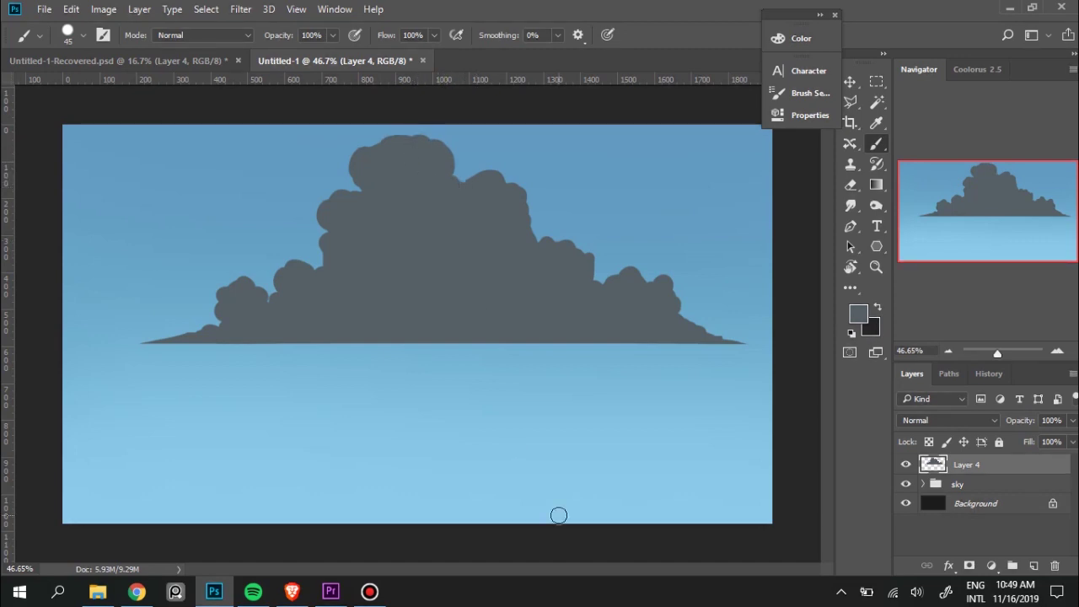
Move the cloud down about 23 px and try extra bumps on its top edge, undone.
{"action": "key", "text": "v"}
{"action": "left_click_drag", "start_coordinate": [438, 291], "coordinate": [447, 317]}
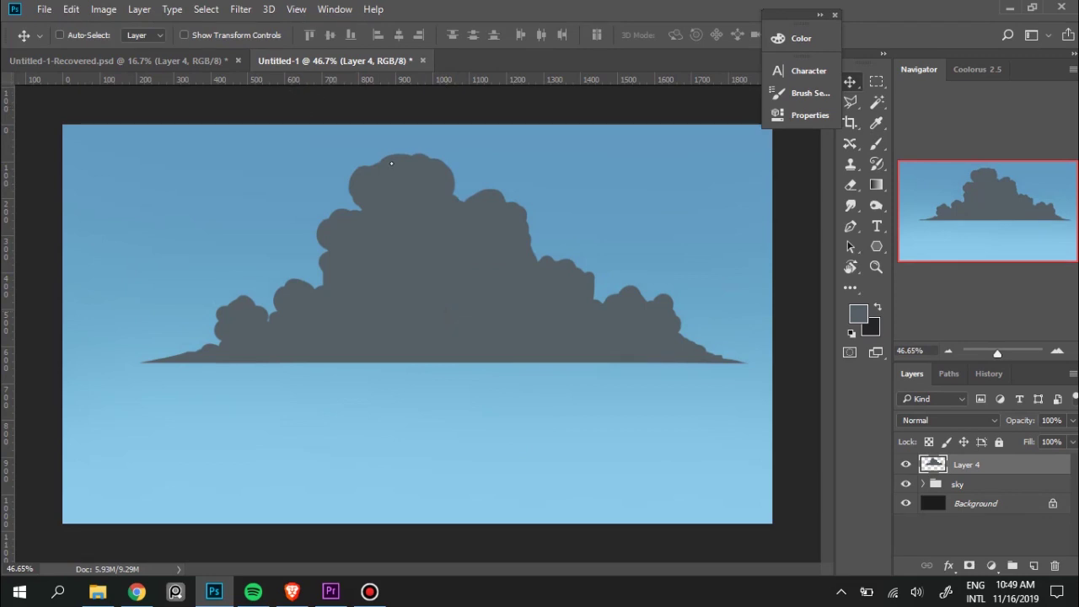
{"action": "key", "text": "i"}
{"action": "double_click", "coordinate": [391, 79]}
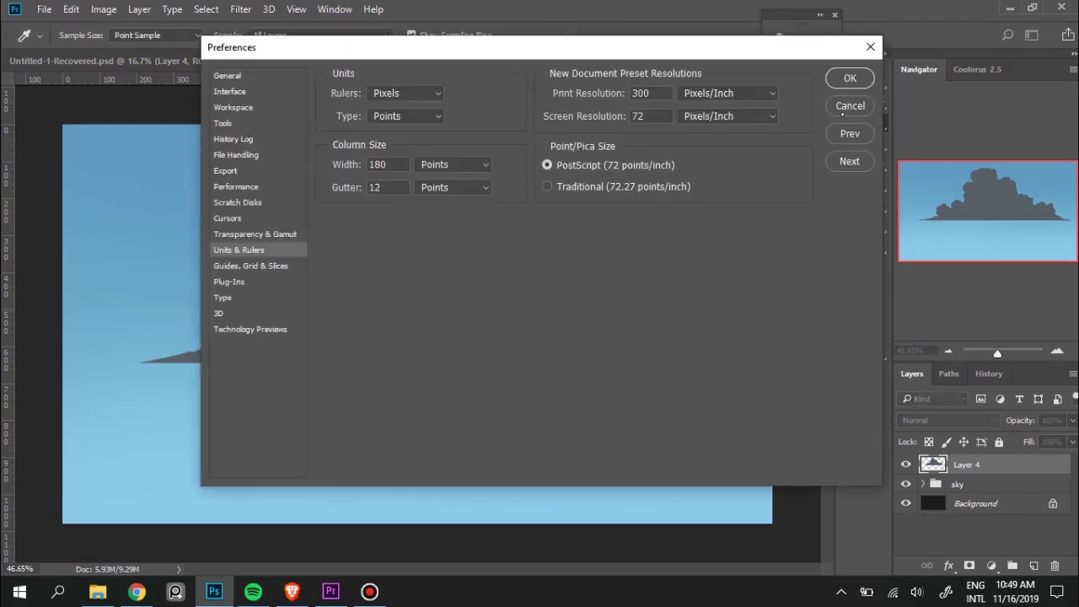
{"action": "left_click", "coordinate": [843, 107]}
{"action": "key", "text": "b"}
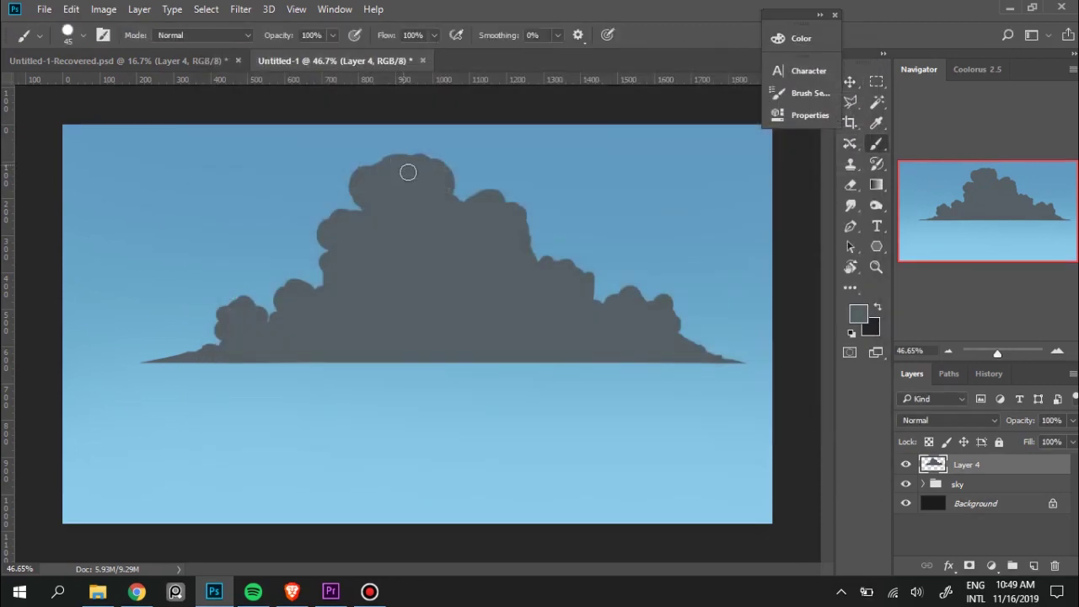
{"action": "left_click_drag", "start_coordinate": [408, 172], "coordinate": [381, 153]}
{"action": "key", "text": "ctrl+z"}
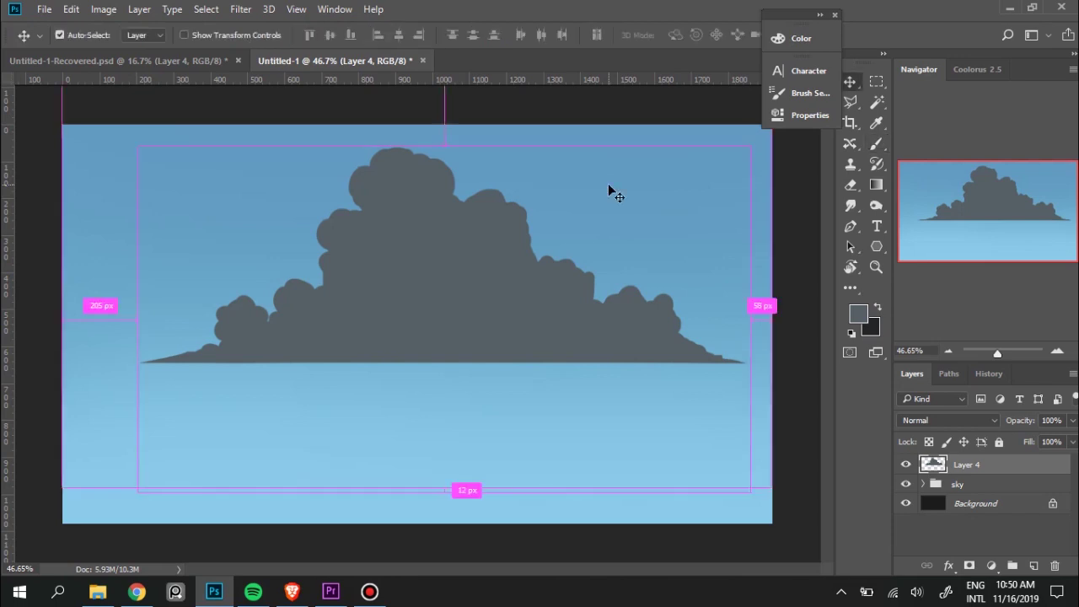
Scale the Layer 4 cloud to about 115%, nudge it left and down, and commit.
{"action": "key", "text": "ctrl+t"}
{"action": "left_click_drag", "start_coordinate": [751, 138], "coordinate": [749, 139]}
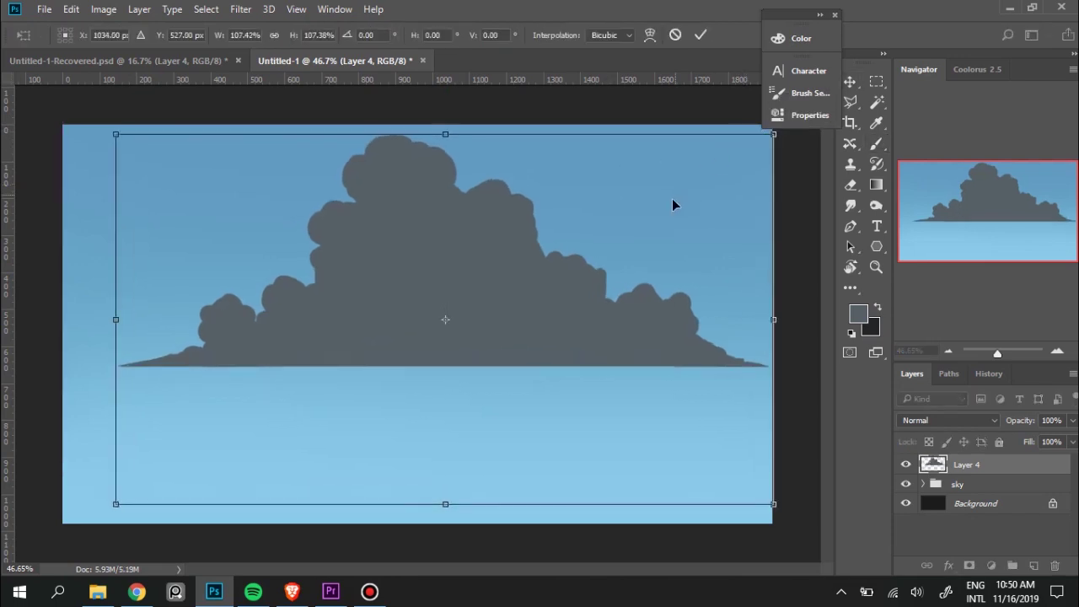
{"action": "left_click_drag", "start_coordinate": [672, 198], "coordinate": [644, 224]}
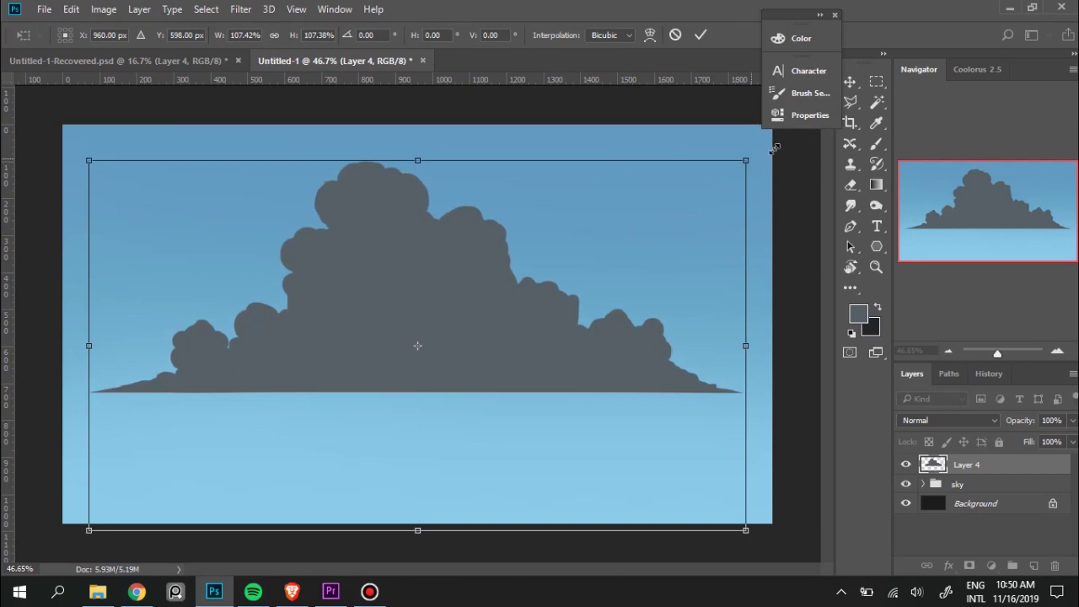
{"action": "left_click_drag", "start_coordinate": [779, 168], "coordinate": [802, 155]}
{"action": "left_click", "coordinate": [701, 36]}
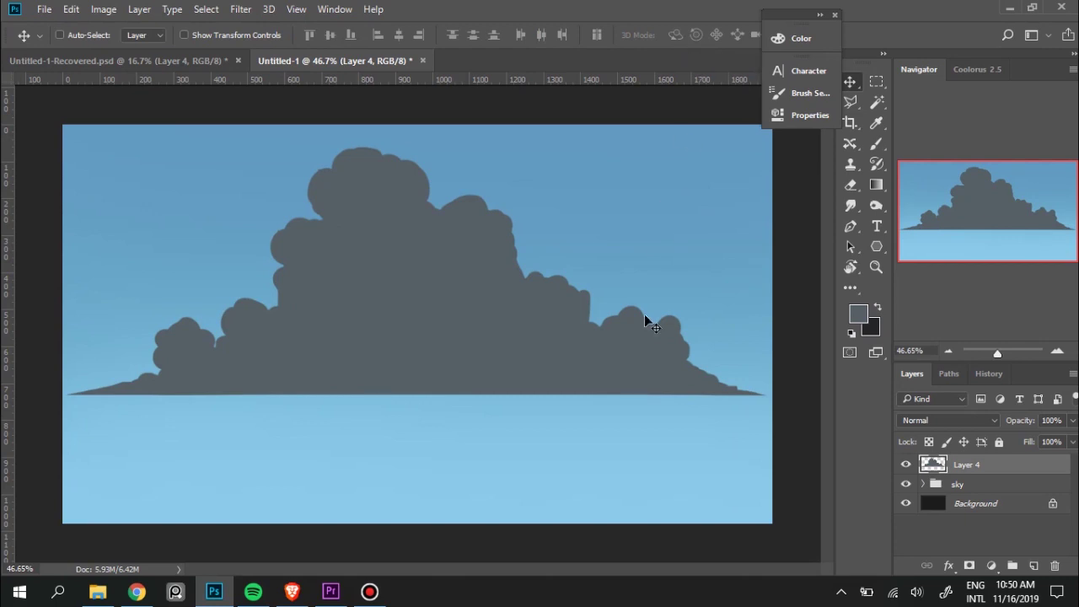
Choose the 20 px cloud brush tip, enlarge it to 100 px, and zoom out to the whole canvas.
{"action": "key", "text": "b"}
{"action": "right_click", "coordinate": [604, 298]}
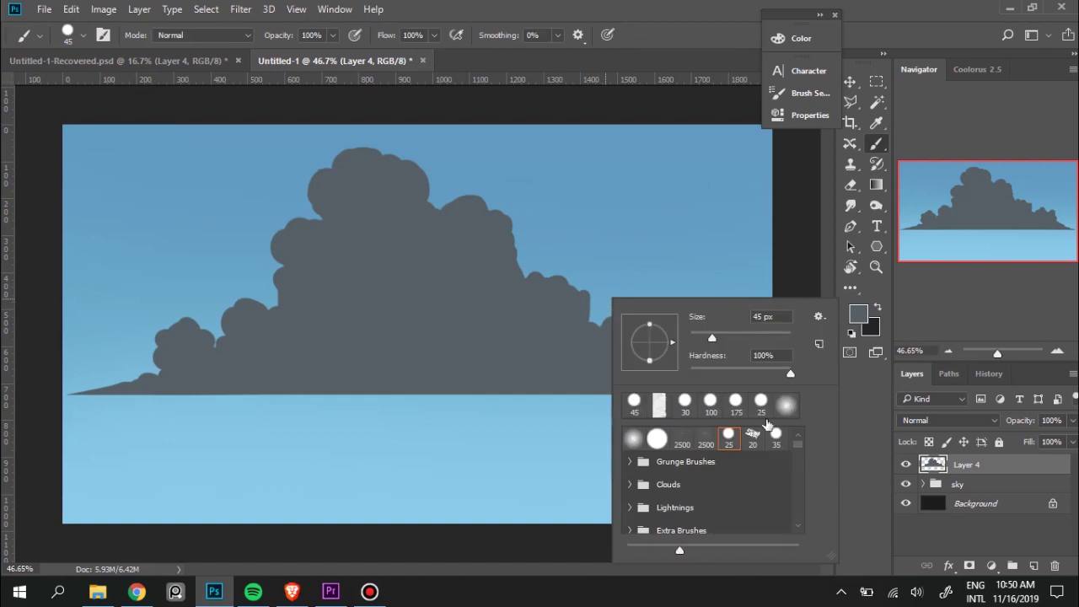
{"action": "left_click", "coordinate": [753, 439]}
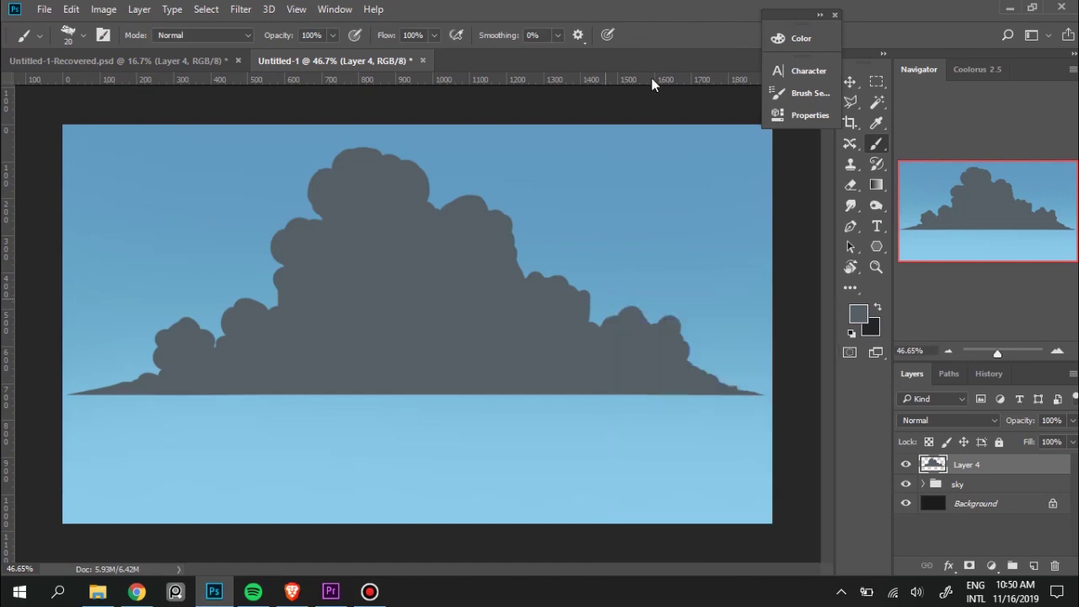
{"action": "key", "text": "bracketright"}
{"action": "key", "text": "bracketright"}
{"action": "key", "text": "bracketright"}
{"action": "right_click", "coordinate": [540, 251]}
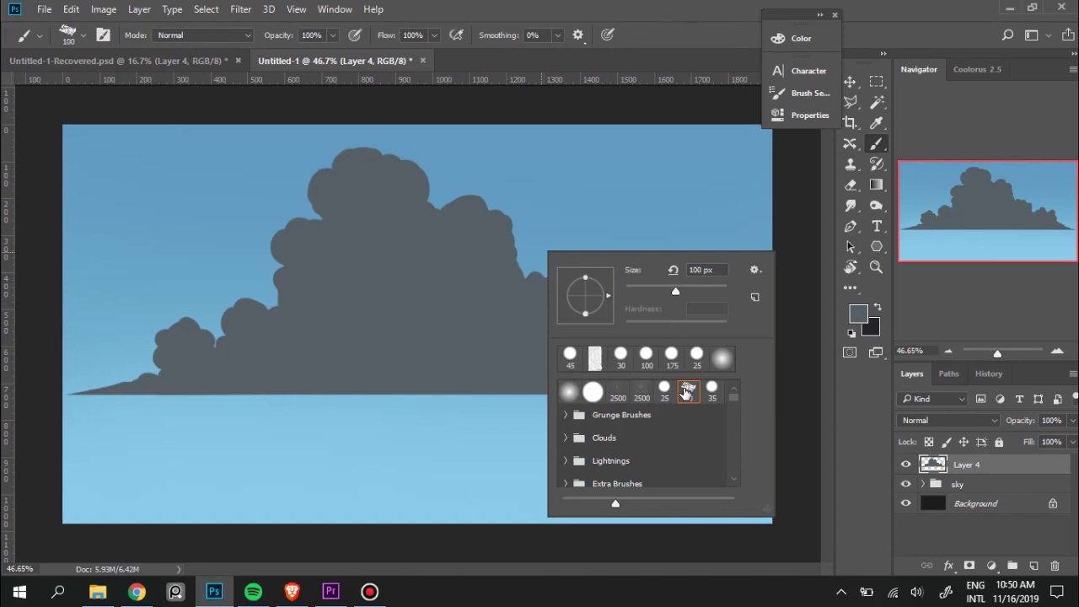
{"action": "left_click", "coordinate": [670, 29]}
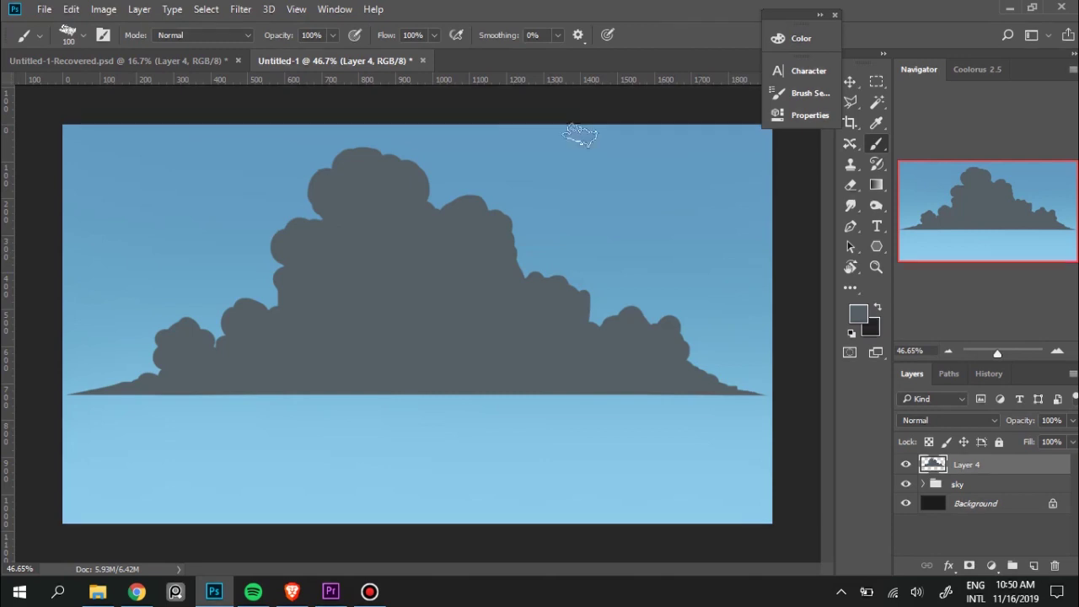
{"action": "key", "text": "z"}
{"action": "mouse_move", "coordinate": [511, 218]}
{"action": "left_mouse_down"}
{"action": "mouse_move", "coordinate": [485, 228]}
{"action": "mouse_move", "coordinate": [496, 222]}
{"action": "left_mouse_up"}
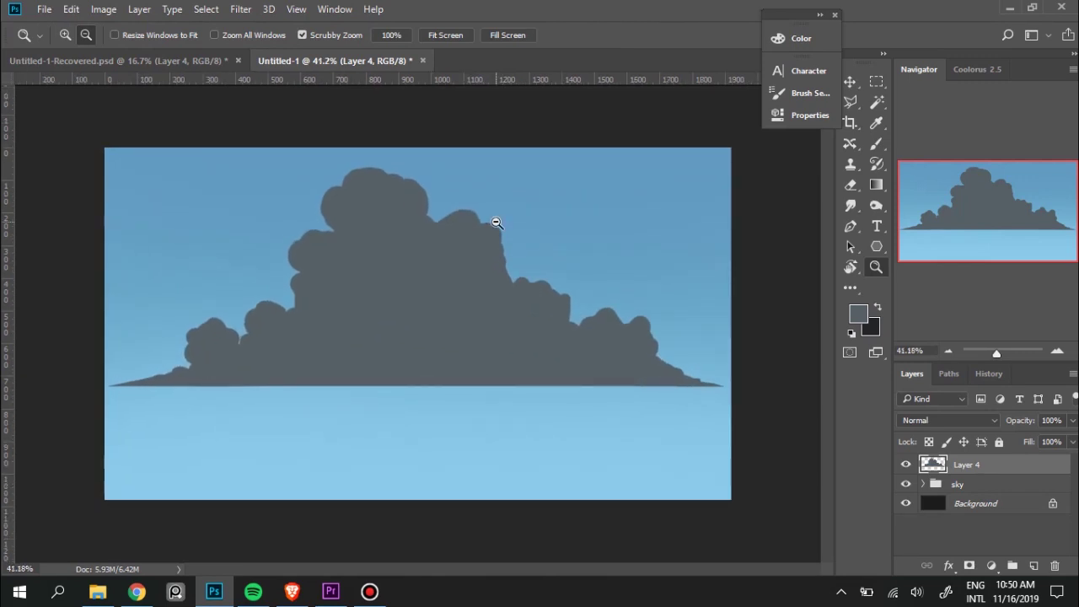
{"action": "key", "text": "b"}
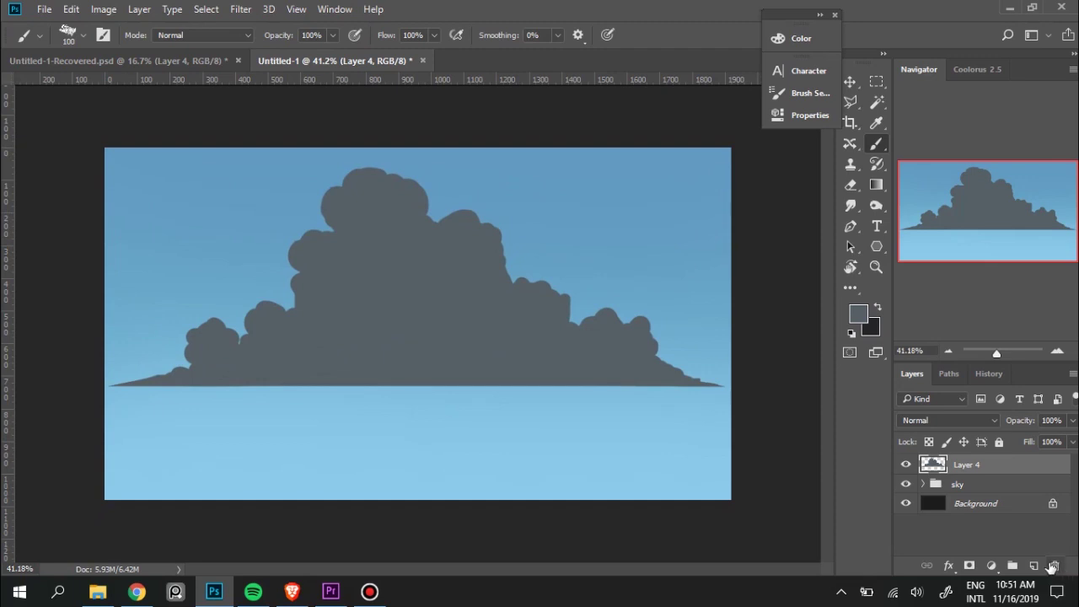
Add a new empty layer above the cloud and clip it to the cloud layer.
{"action": "left_click", "coordinate": [1034, 565]}
{"action": "left_click", "coordinate": [995, 469], "text": "alt"}
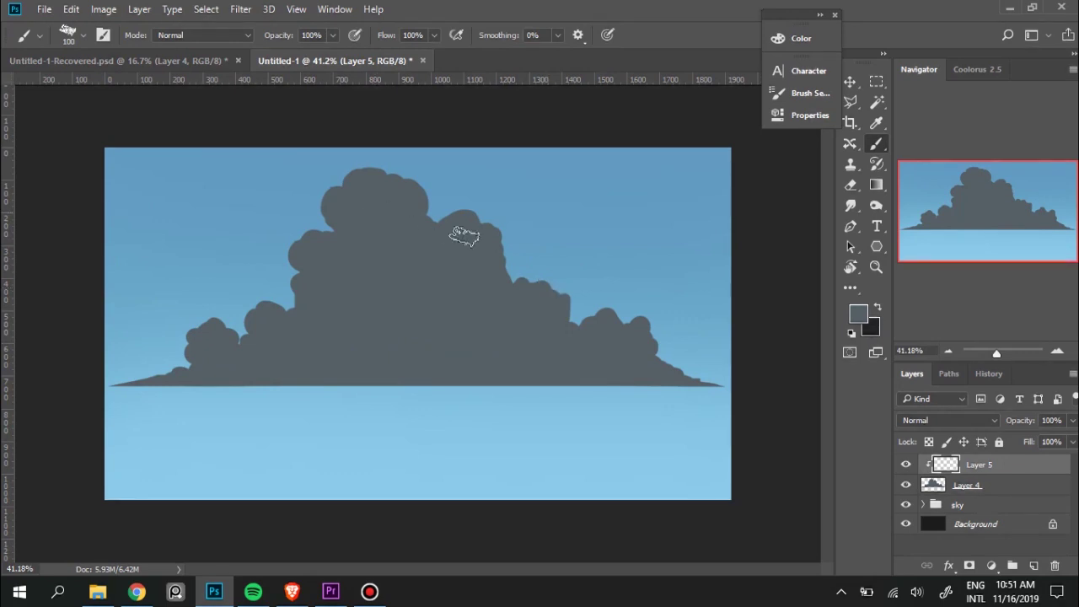
{"action": "right_click", "coordinate": [501, 243]}
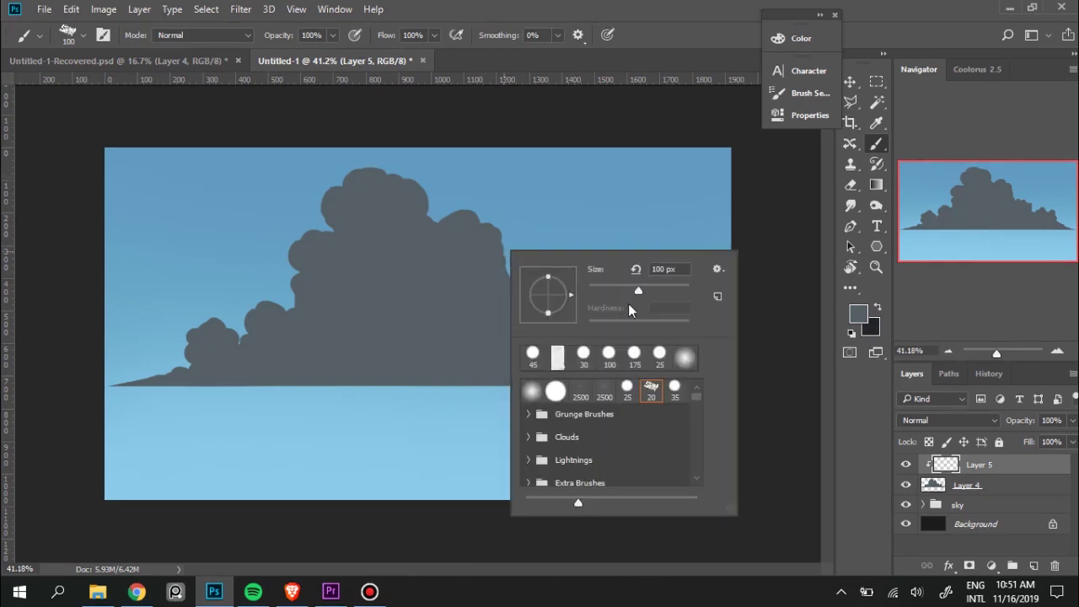
{"action": "left_click", "coordinate": [671, 37]}
{"action": "right_click", "coordinate": [556, 286]}
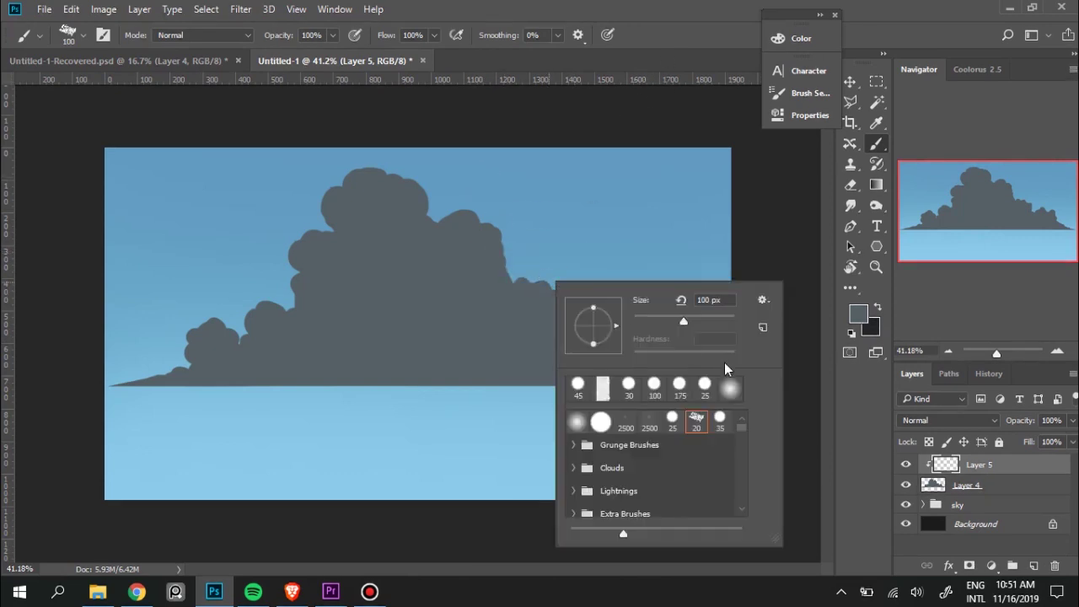
{"action": "left_click", "coordinate": [655, 41]}
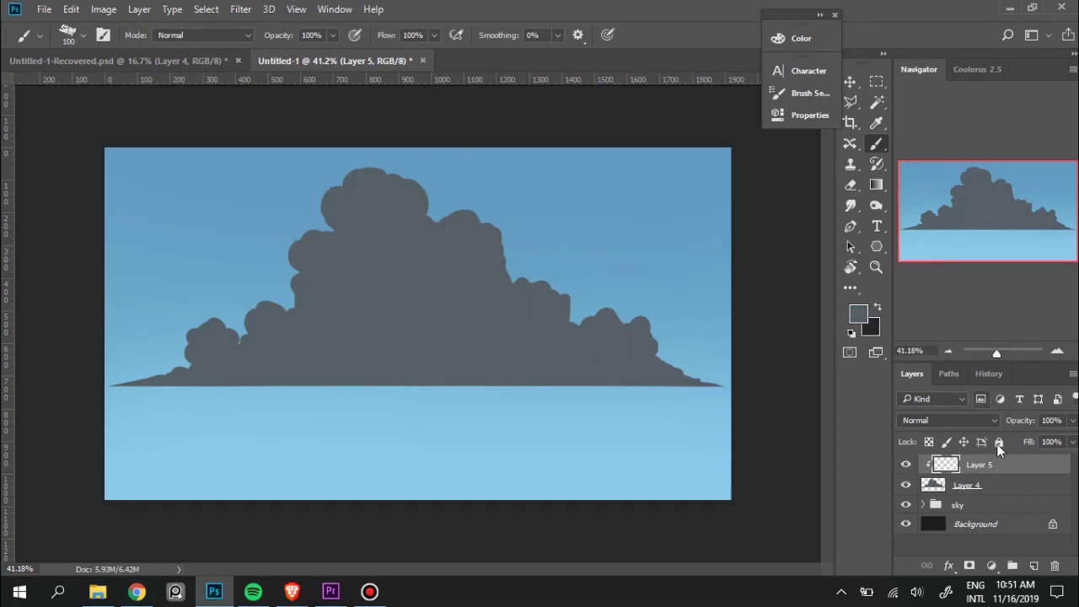
Sample a blue from the sky as the foreground colour.
{"action": "key", "text": "i"}
{"action": "left_click", "coordinate": [577, 267]}
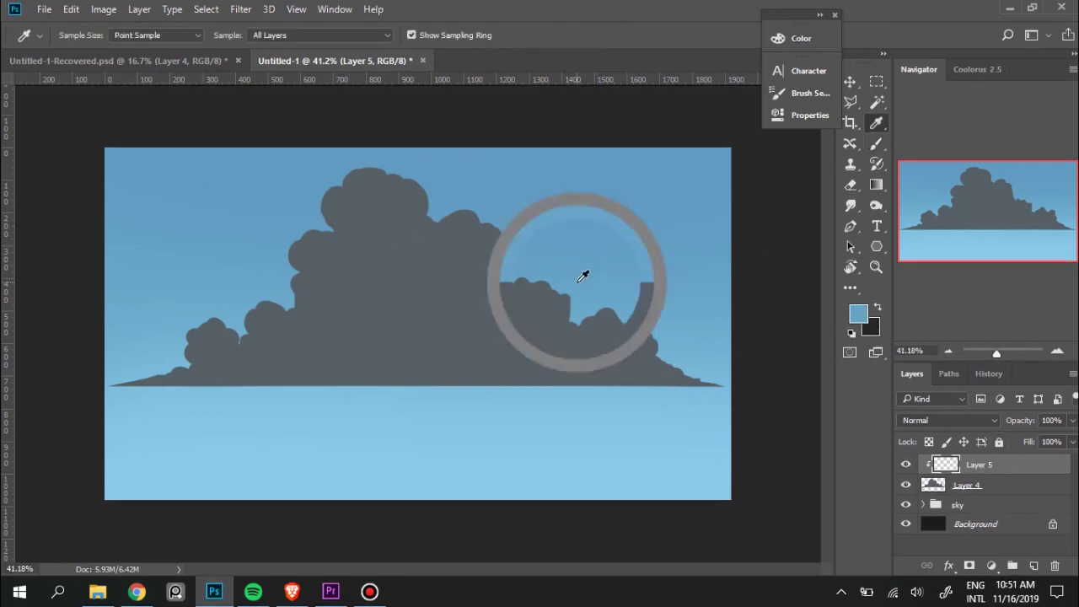
{"action": "left_click", "coordinate": [858, 314]}
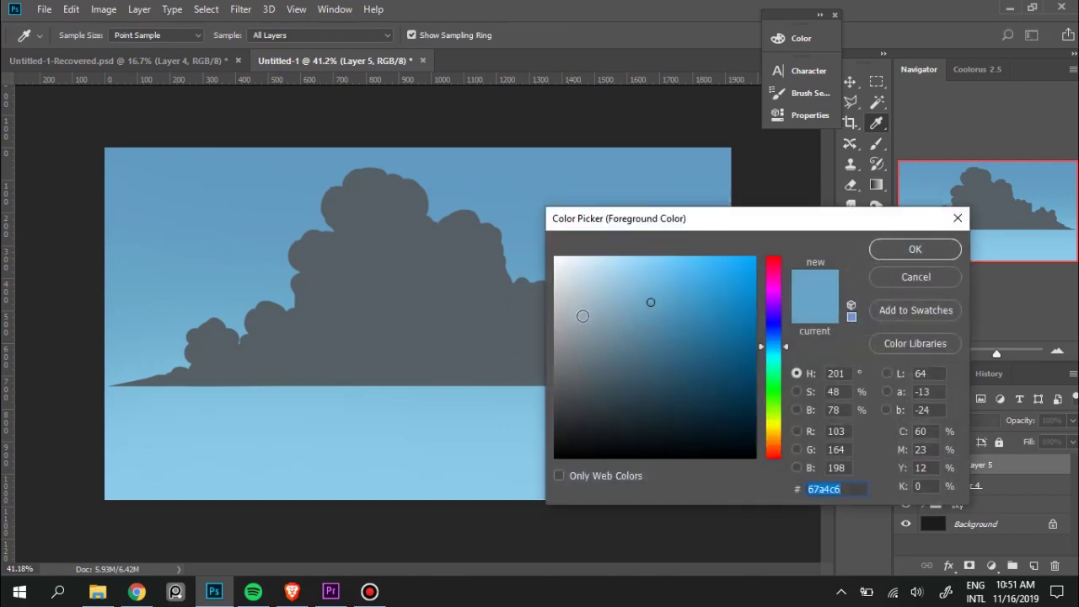
{"action": "left_click", "coordinate": [541, 224]}
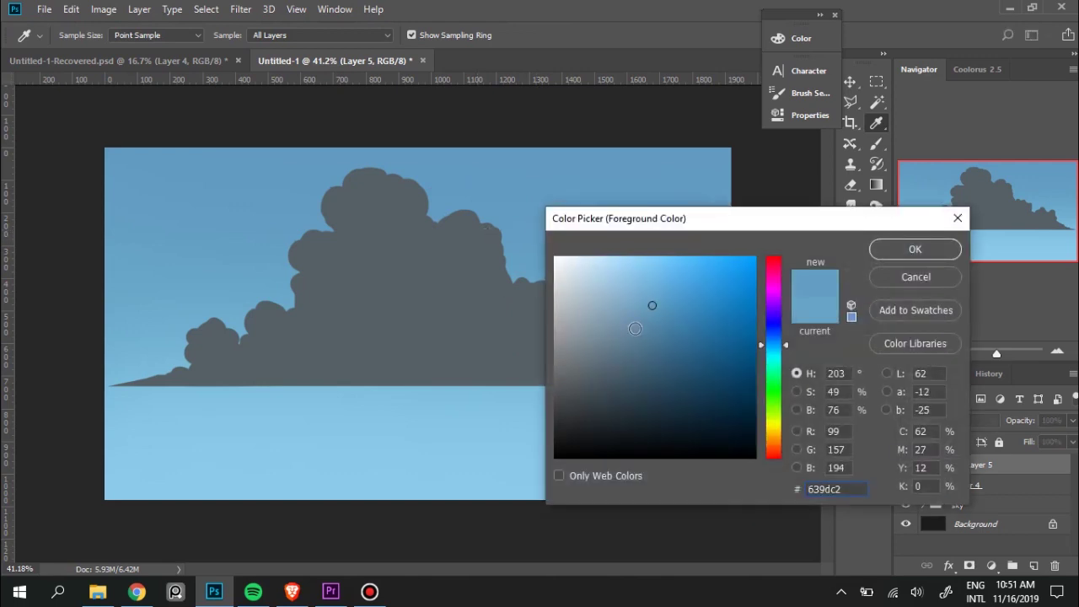
Adjust the colour in the Color Picker to a muted mid-blue, 6696b1.
{"action": "left_click", "coordinate": [633, 328]}
{"action": "left_click", "coordinate": [638, 327]}
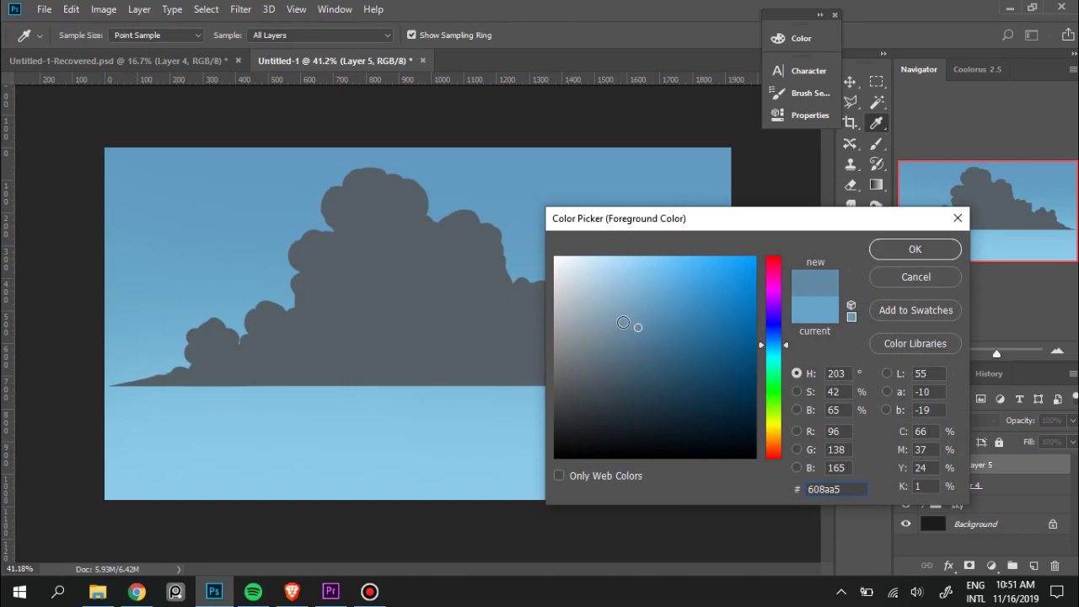
{"action": "left_click_drag", "start_coordinate": [657, 315], "coordinate": [627, 326]}
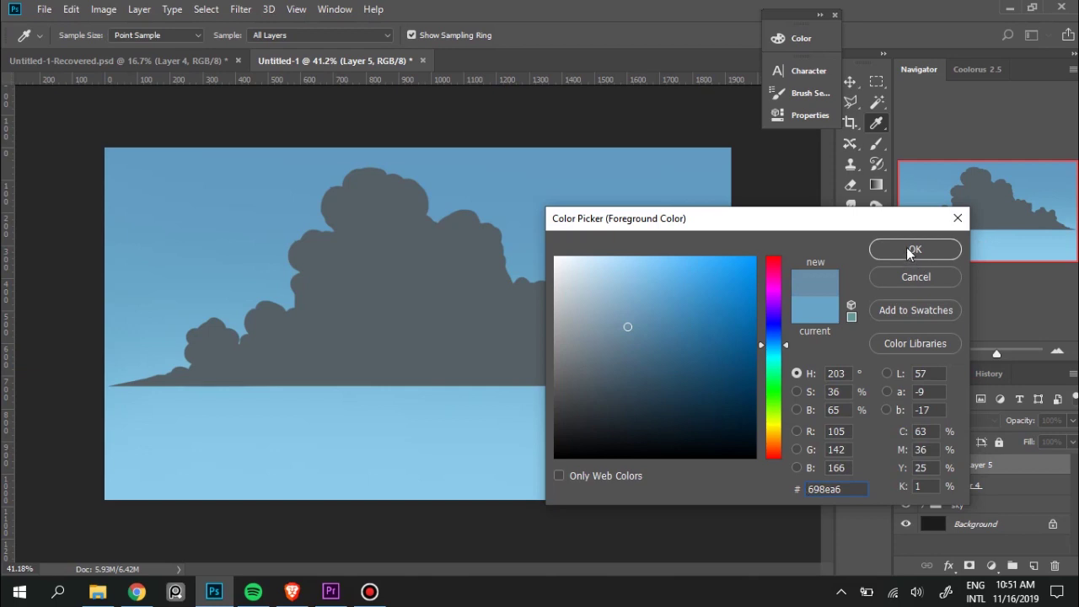
{"action": "left_click", "coordinate": [627, 339]}
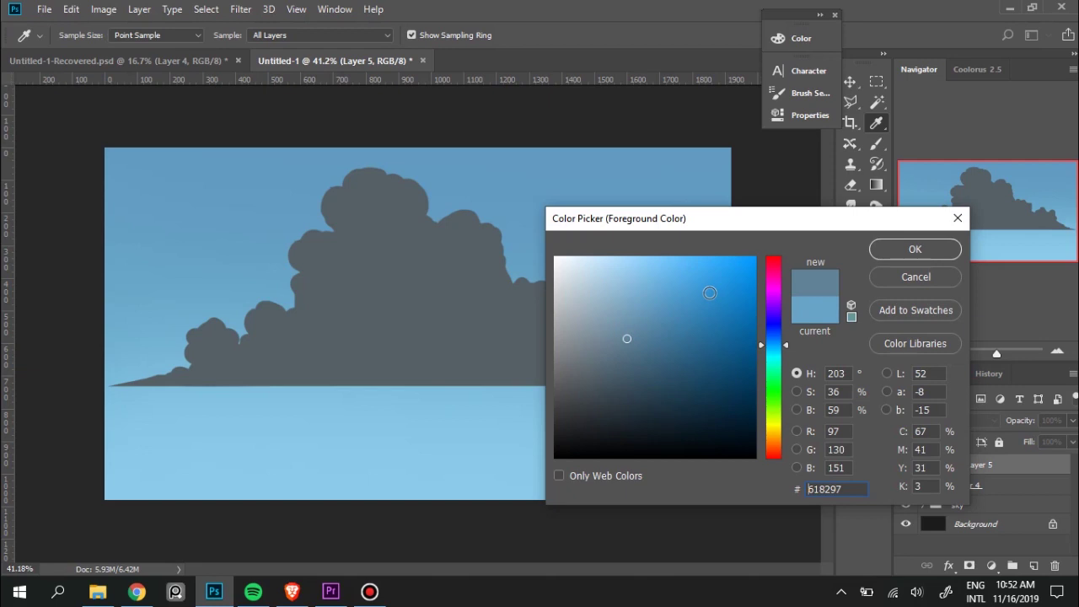
{"action": "mouse_move", "coordinate": [644, 341]}
{"action": "left_mouse_down"}
{"action": "mouse_move", "coordinate": [646, 320]}
{"action": "mouse_move", "coordinate": [632, 313]}
{"action": "mouse_move", "coordinate": [654, 313]}
{"action": "mouse_move", "coordinate": [638, 318]}
{"action": "left_mouse_up"}
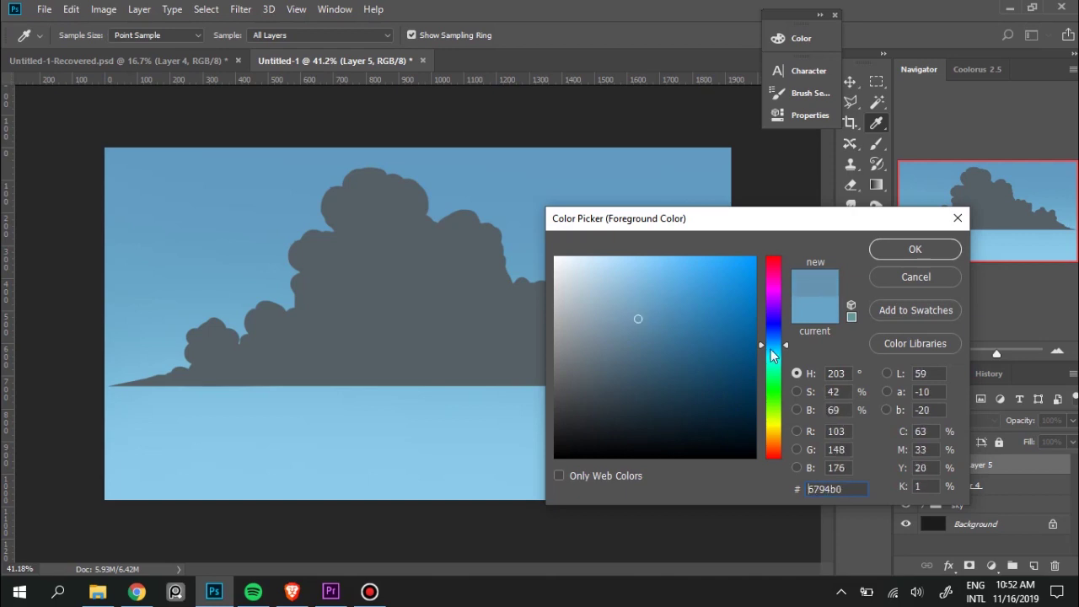
{"action": "left_click_drag", "start_coordinate": [771, 349], "coordinate": [775, 346]}
{"action": "mouse_move", "coordinate": [638, 318]}
{"action": "left_mouse_down"}
{"action": "mouse_move", "coordinate": [629, 315]}
{"action": "mouse_move", "coordinate": [639, 317]}
{"action": "left_mouse_up"}
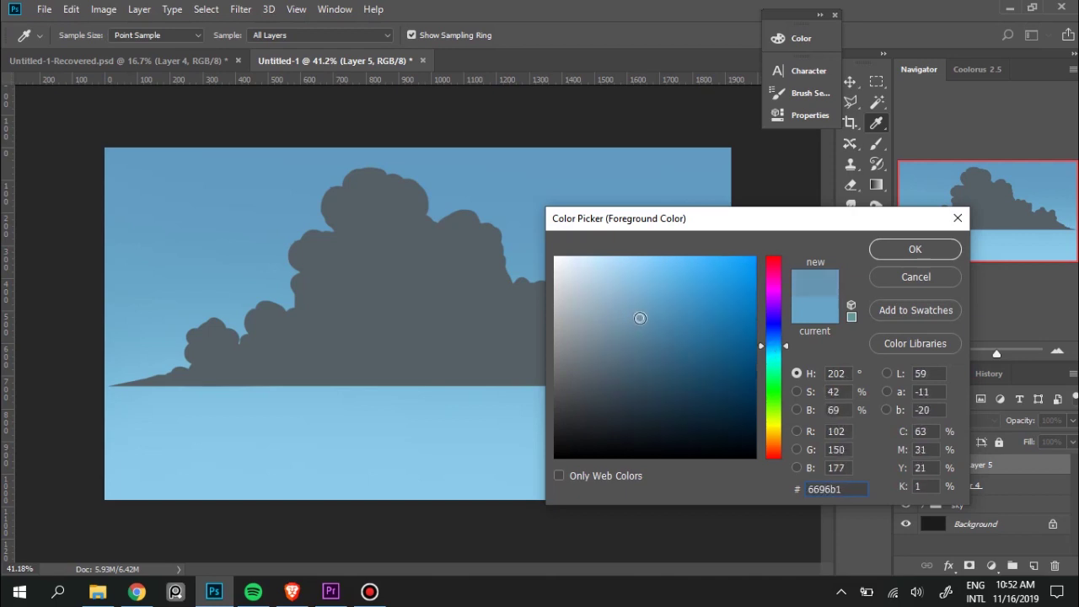
{"action": "left_click", "coordinate": [901, 251]}
{"action": "key", "text": "b"}
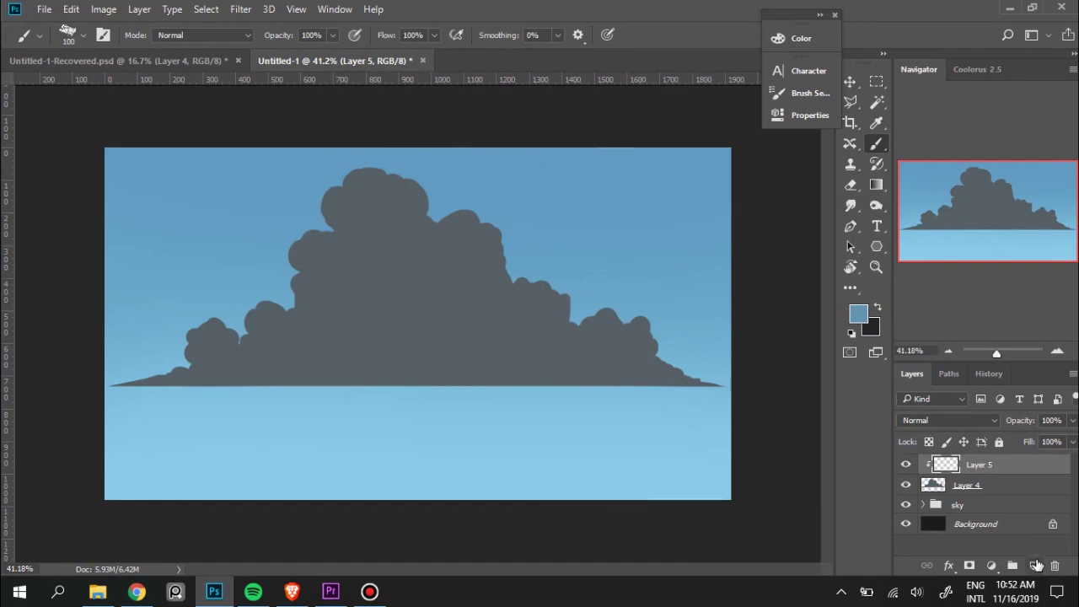
Add a fresh empty layer, swap in the dark colour, and delete the black sketch-mark layer.
{"action": "left_click", "coordinate": [1036, 565]}
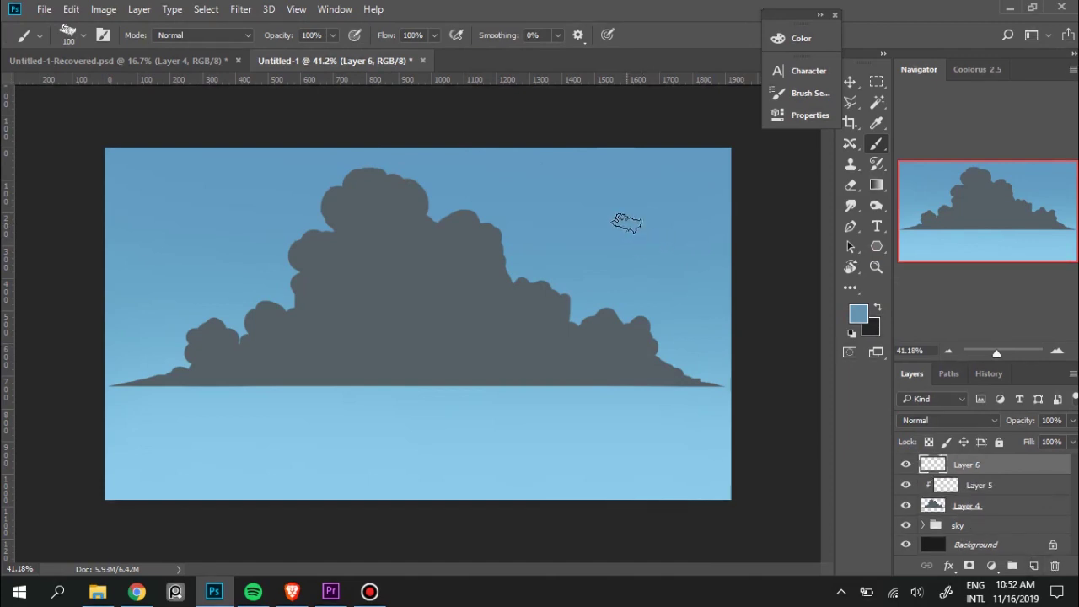
{"action": "key", "text": "bracketleft"}
{"action": "key", "text": "bracketleft"}
{"action": "key", "text": "x"}
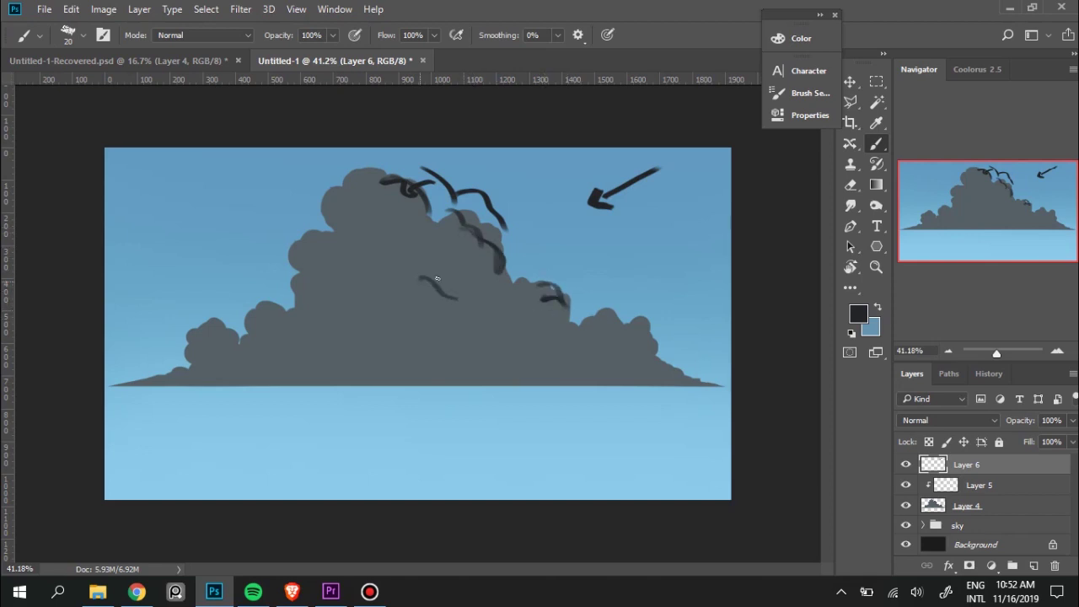
{"action": "key", "text": "Delete"}
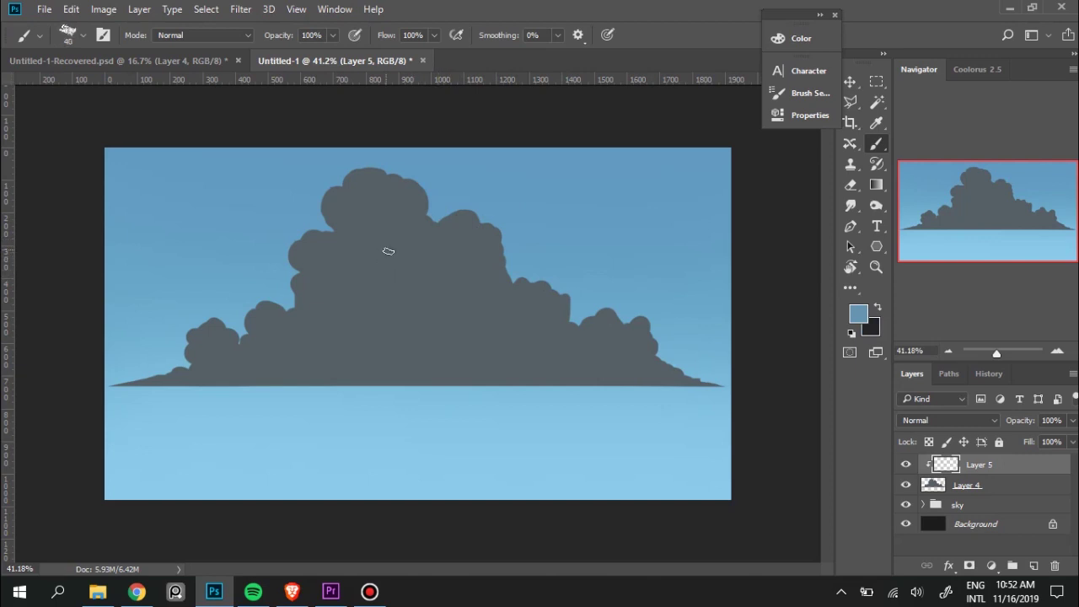
{"action": "key", "text": "bracketright"}
{"action": "key", "text": "bracketright"}
{"action": "key", "text": "bracketright"}
{"action": "key", "text": "bracketright"}
{"action": "key", "text": "bracketright"}
Paint pale blue highlights over the cloud top, right bumps, mid-left and lower middle.
{"action": "mouse_move", "coordinate": [401, 187]}
{"action": "left_mouse_down"}
{"action": "mouse_move", "coordinate": [405, 211]}
{"action": "mouse_move", "coordinate": [385, 216]}
{"action": "mouse_move", "coordinate": [402, 193]}
{"action": "left_mouse_up"}
{"action": "mouse_move", "coordinate": [494, 229]}
{"action": "left_mouse_down"}
{"action": "mouse_move", "coordinate": [482, 277]}
{"action": "mouse_move", "coordinate": [485, 263]}
{"action": "mouse_move", "coordinate": [458, 228]}
{"action": "mouse_move", "coordinate": [554, 301]}
{"action": "mouse_move", "coordinate": [548, 337]}
{"action": "mouse_move", "coordinate": [533, 328]}
{"action": "mouse_move", "coordinate": [578, 305]}
{"action": "mouse_move", "coordinate": [669, 356]}
{"action": "mouse_move", "coordinate": [594, 363]}
{"action": "left_mouse_up"}
{"action": "mouse_move", "coordinate": [373, 264]}
{"action": "left_mouse_down"}
{"action": "mouse_move", "coordinate": [422, 308]}
{"action": "mouse_move", "coordinate": [366, 300]}
{"action": "mouse_move", "coordinate": [325, 265]}
{"action": "mouse_move", "coordinate": [349, 216]}
{"action": "left_mouse_up"}
{"action": "mouse_move", "coordinate": [387, 292]}
{"action": "left_mouse_down"}
{"action": "mouse_move", "coordinate": [435, 315]}
{"action": "mouse_move", "coordinate": [397, 325]}
{"action": "mouse_move", "coordinate": [284, 318]}
{"action": "mouse_move", "coordinate": [278, 361]}
{"action": "mouse_move", "coordinate": [360, 357]}
{"action": "mouse_move", "coordinate": [337, 308]}
{"action": "mouse_move", "coordinate": [373, 301]}
{"action": "mouse_move", "coordinate": [462, 320]}
{"action": "mouse_move", "coordinate": [442, 348]}
{"action": "mouse_move", "coordinate": [469, 357]}
{"action": "mouse_move", "coordinate": [440, 337]}
{"action": "mouse_move", "coordinate": [434, 357]}
{"action": "mouse_move", "coordinate": [464, 339]}
{"action": "mouse_move", "coordinate": [493, 352]}
{"action": "left_mouse_up"}
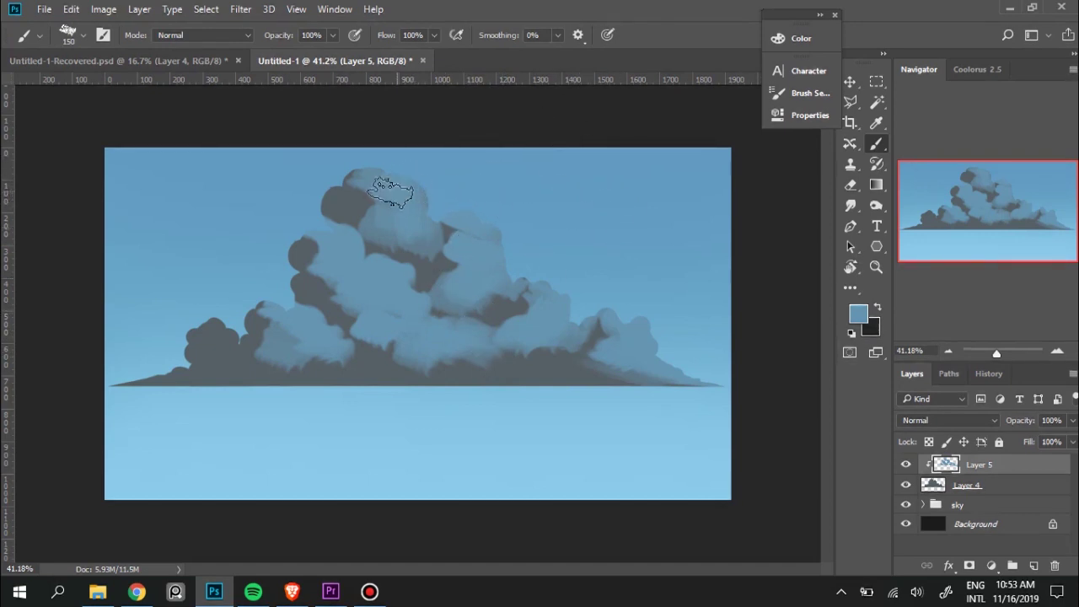
Sample cloud blues and paint over the dark shadow patches at the cloud top.
{"action": "left_click", "coordinate": [371, 217], "text": "alt"}
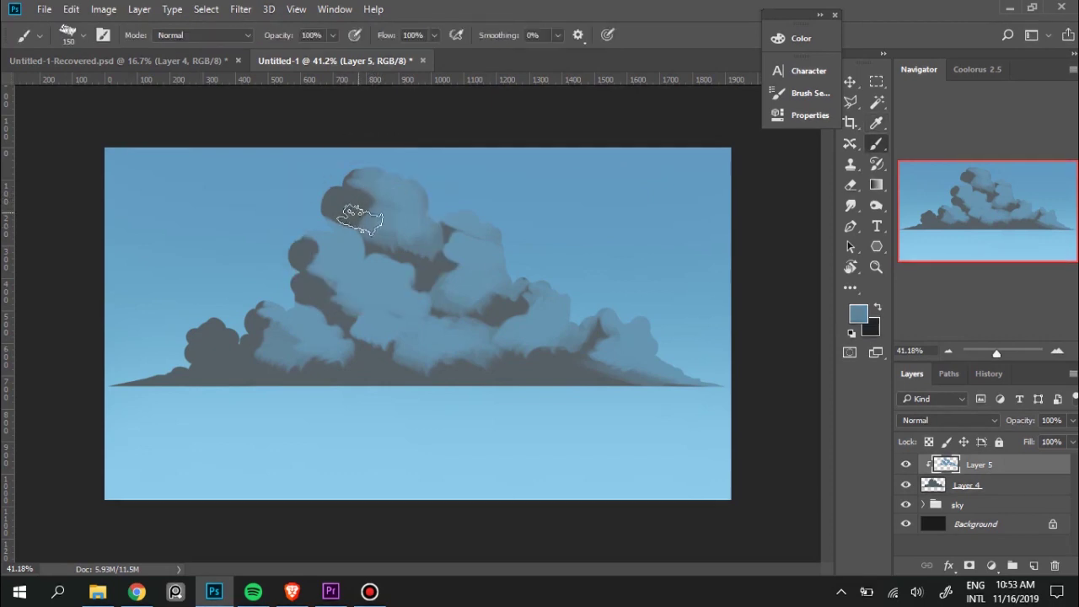
{"action": "mouse_move", "coordinate": [360, 220]}
{"action": "left_mouse_down"}
{"action": "mouse_move", "coordinate": [349, 174]}
{"action": "mouse_move", "coordinate": [362, 169]}
{"action": "mouse_move", "coordinate": [385, 212]}
{"action": "left_mouse_up"}
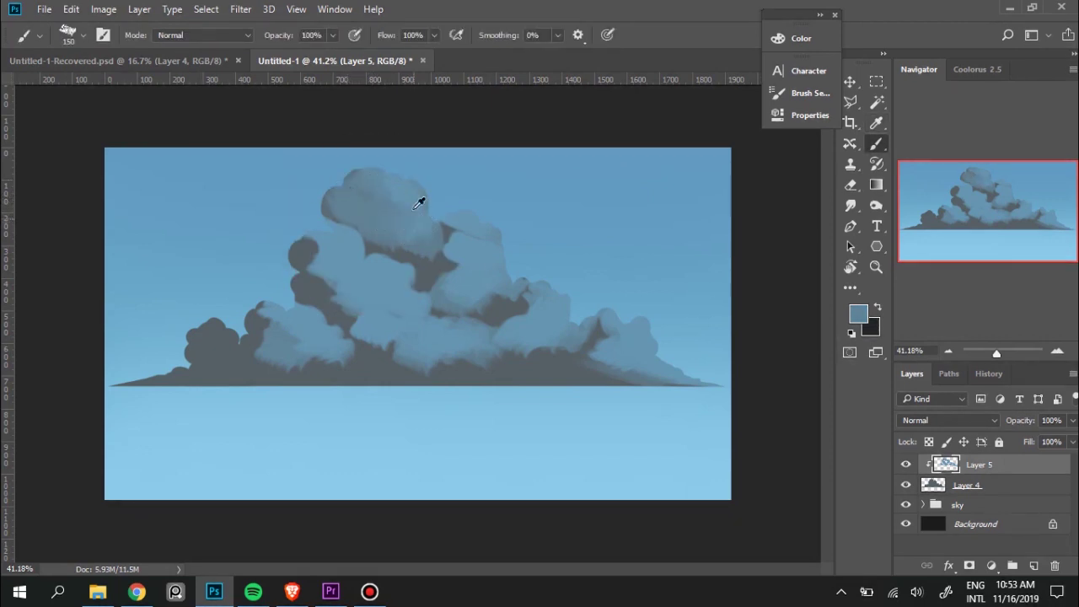
{"action": "left_click", "coordinate": [396, 197], "text": "alt"}
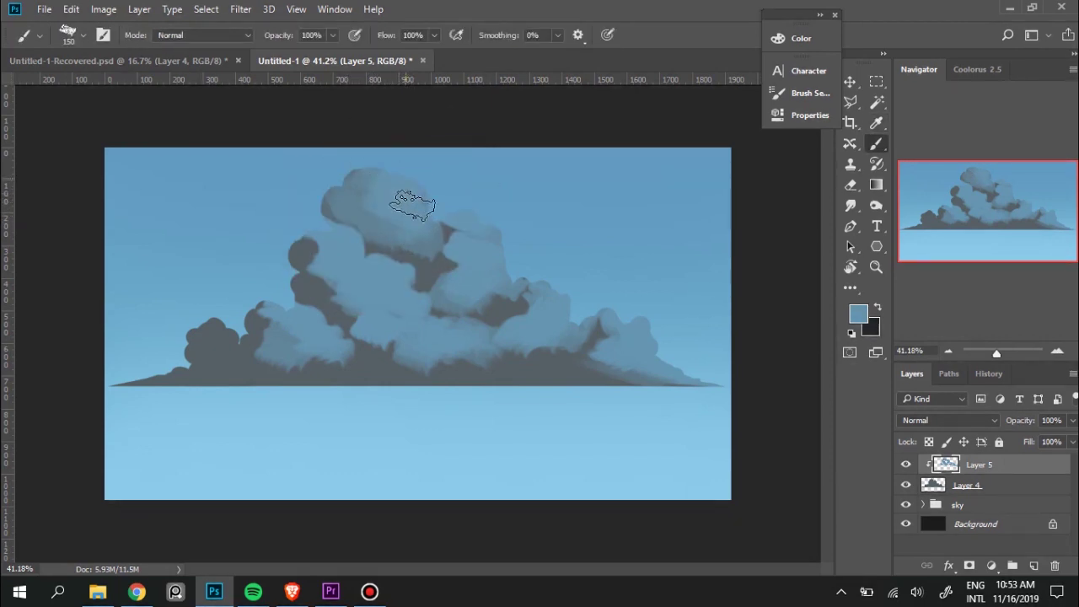
{"action": "left_click", "coordinate": [354, 202], "text": "alt"}
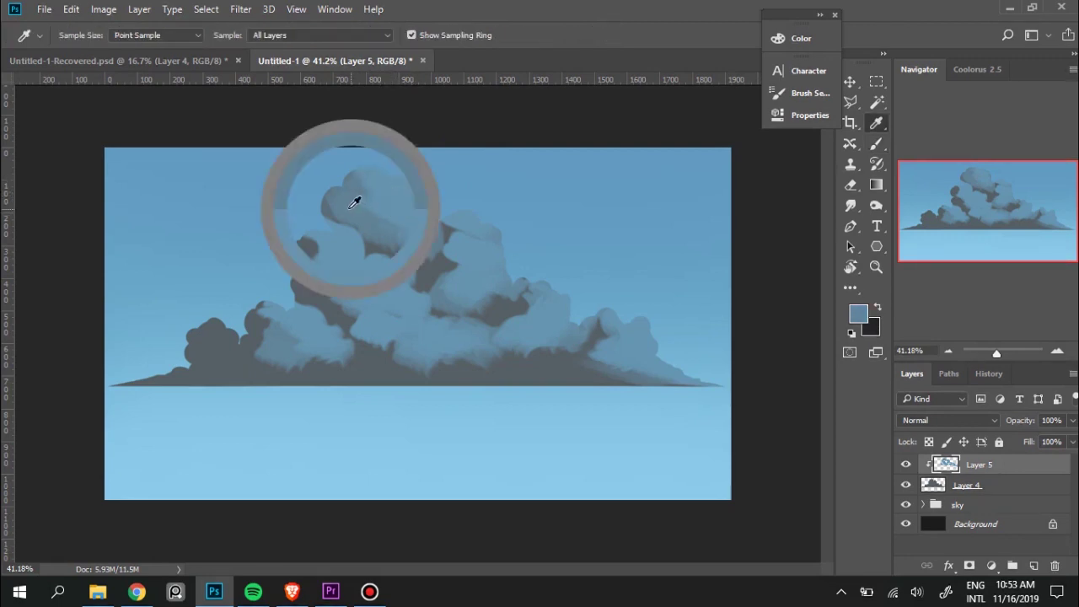
{"action": "left_click_drag", "start_coordinate": [337, 212], "coordinate": [397, 245]}
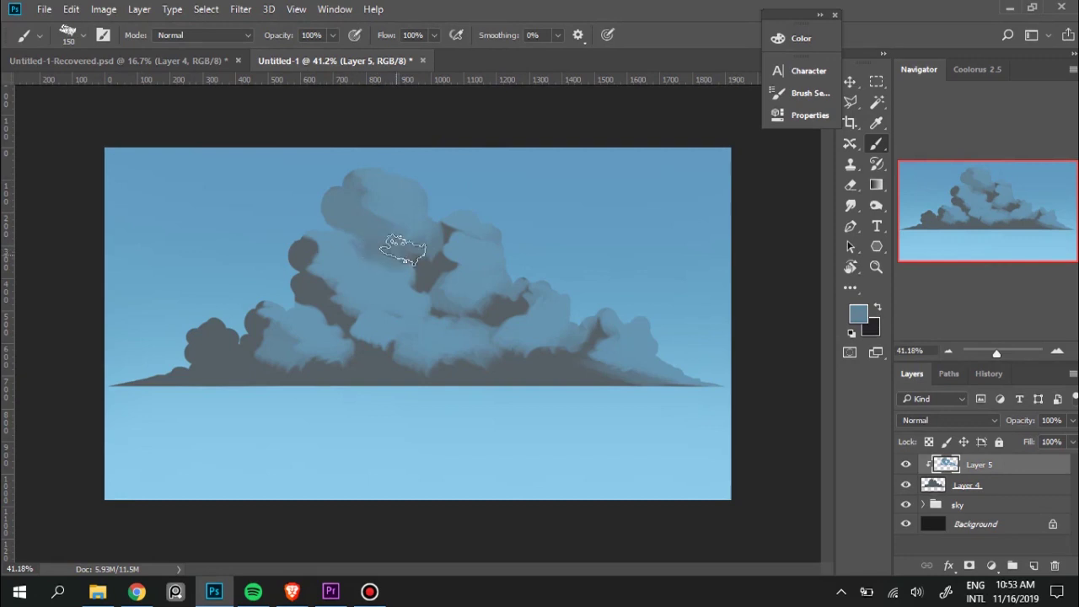
Sample more cloud blues to cover the left-side dark patch and blend the cloud top.
{"action": "left_click", "coordinate": [356, 252], "text": "alt"}
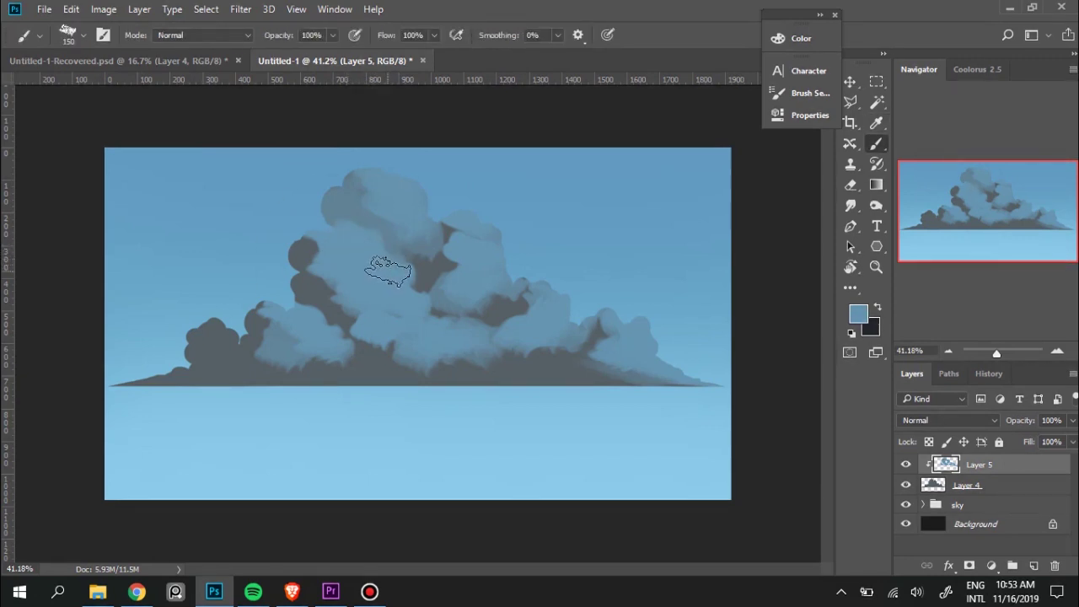
{"action": "left_click", "coordinate": [349, 201], "text": "alt"}
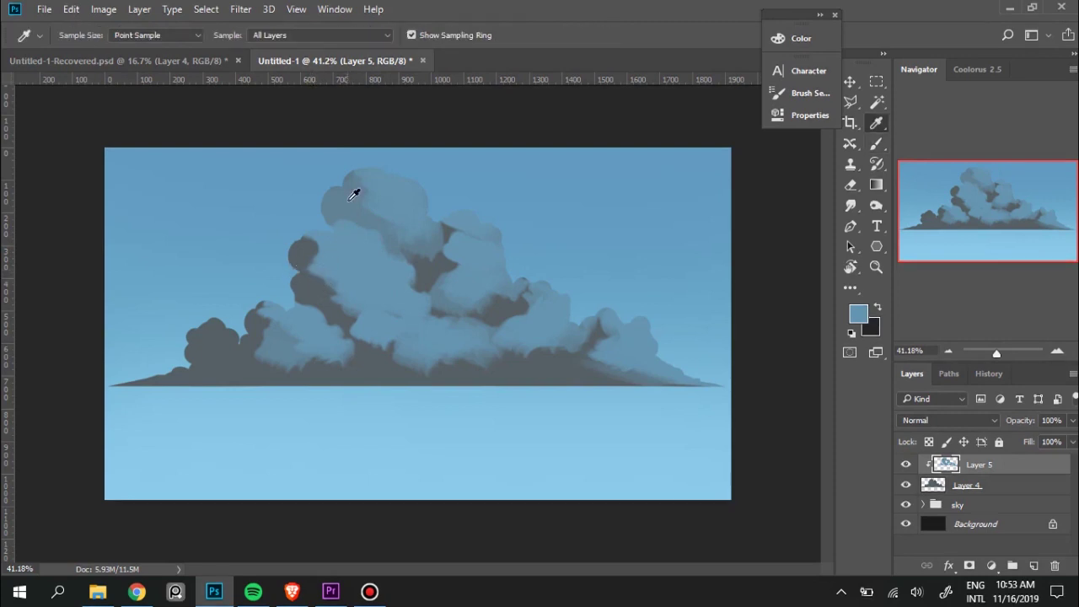
{"action": "mouse_move", "coordinate": [299, 266]}
{"action": "left_mouse_down"}
{"action": "mouse_move", "coordinate": [338, 300]}
{"action": "mouse_move", "coordinate": [357, 277]}
{"action": "mouse_move", "coordinate": [364, 338]}
{"action": "left_mouse_up"}
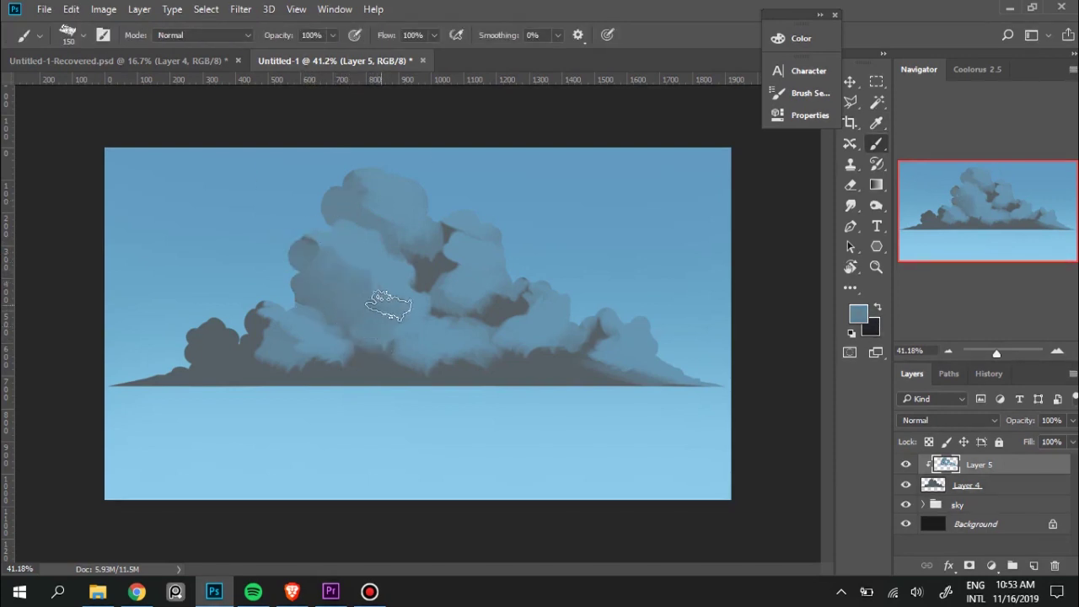
{"action": "key", "text": "alt"}
{"action": "left_click_drag", "start_coordinate": [357, 278], "coordinate": [318, 245]}
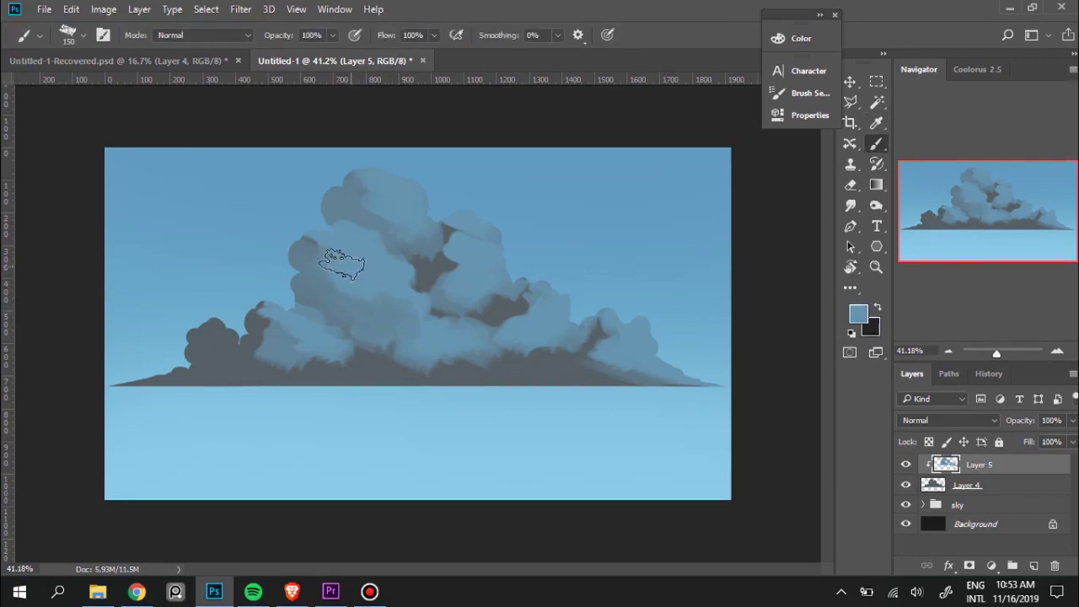
{"action": "key", "text": "alt"}
{"action": "key", "text": "alt"}
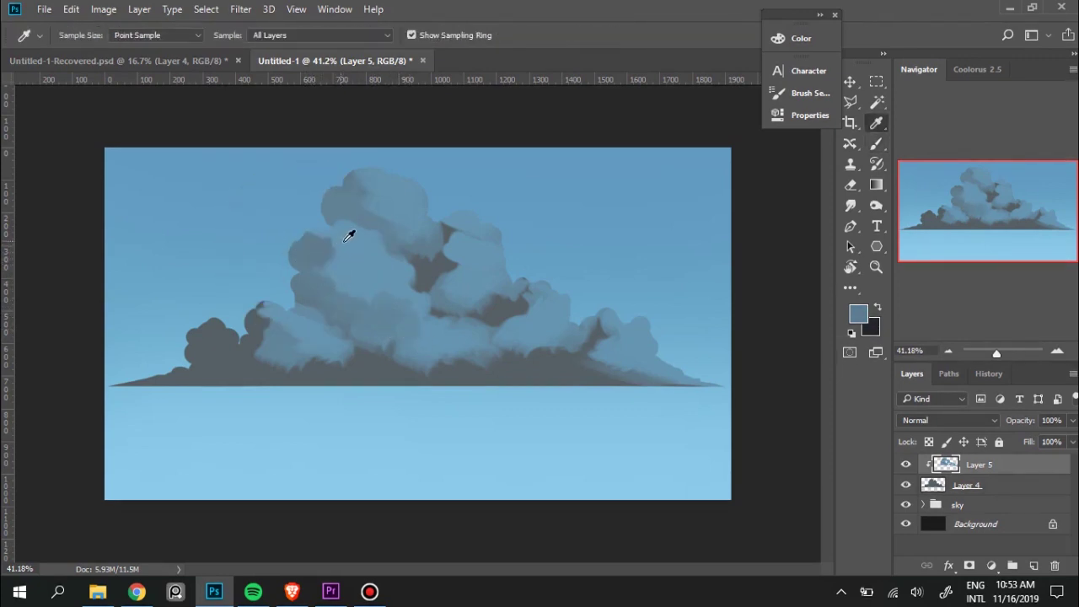
{"action": "key", "text": "alt"}
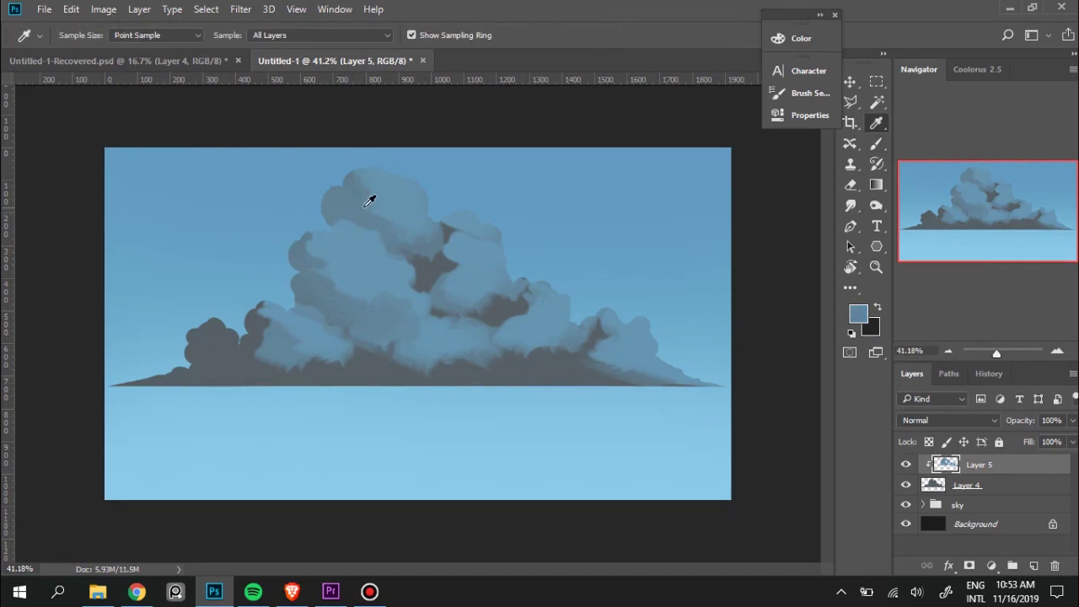
{"action": "key", "text": "alt"}
{"action": "mouse_move", "coordinate": [402, 186]}
{"action": "left_mouse_down"}
{"action": "mouse_move", "coordinate": [390, 206]}
{"action": "mouse_move", "coordinate": [361, 176]}
{"action": "mouse_move", "coordinate": [430, 224]}
{"action": "mouse_move", "coordinate": [462, 297]}
{"action": "mouse_move", "coordinate": [452, 296]}
{"action": "mouse_move", "coordinate": [500, 306]}
{"action": "mouse_move", "coordinate": [527, 291]}
{"action": "mouse_move", "coordinate": [448, 308]}
{"action": "mouse_move", "coordinate": [477, 289]}
{"action": "left_mouse_up"}
{"action": "key", "text": "alt"}
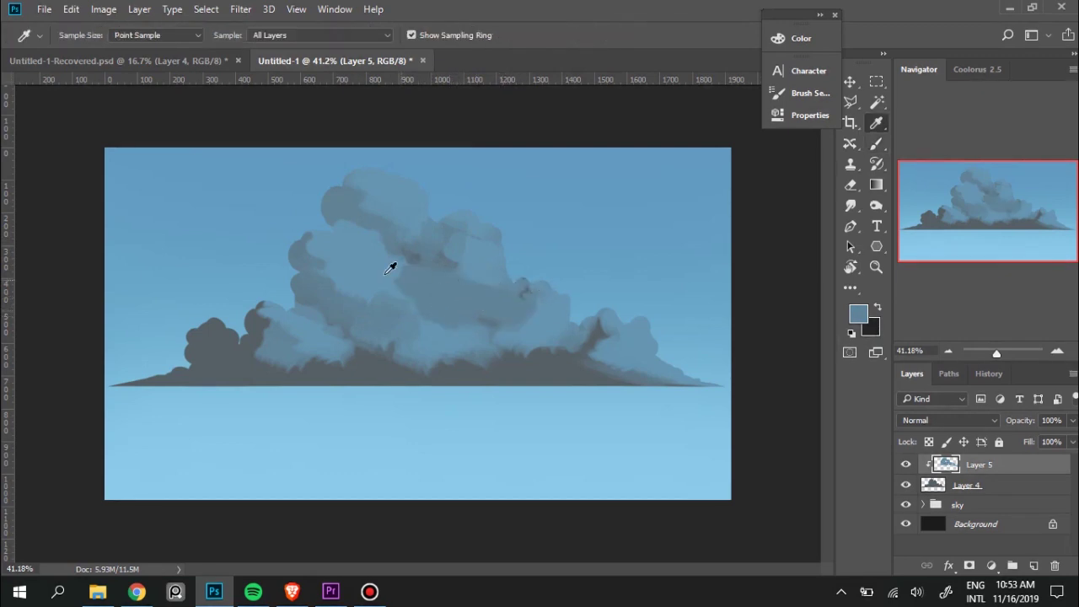
Sample a blue from the cloud centre and lighten the centre with it.
{"action": "left_click", "coordinate": [392, 265], "text": "alt"}
{"action": "mouse_move", "coordinate": [464, 241]}
{"action": "left_mouse_down"}
{"action": "mouse_move", "coordinate": [503, 264]}
{"action": "mouse_move", "coordinate": [469, 233]}
{"action": "mouse_move", "coordinate": [458, 248]}
{"action": "mouse_move", "coordinate": [445, 241]}
{"action": "mouse_move", "coordinate": [477, 249]}
{"action": "mouse_move", "coordinate": [490, 289]}
{"action": "left_mouse_up"}
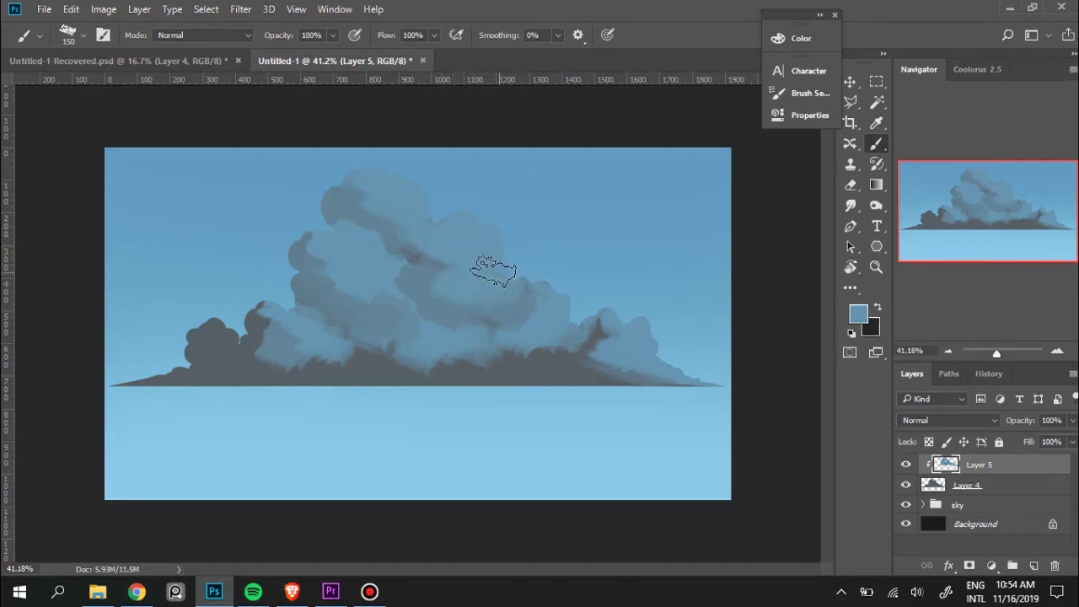
{"action": "key", "text": "alt"}
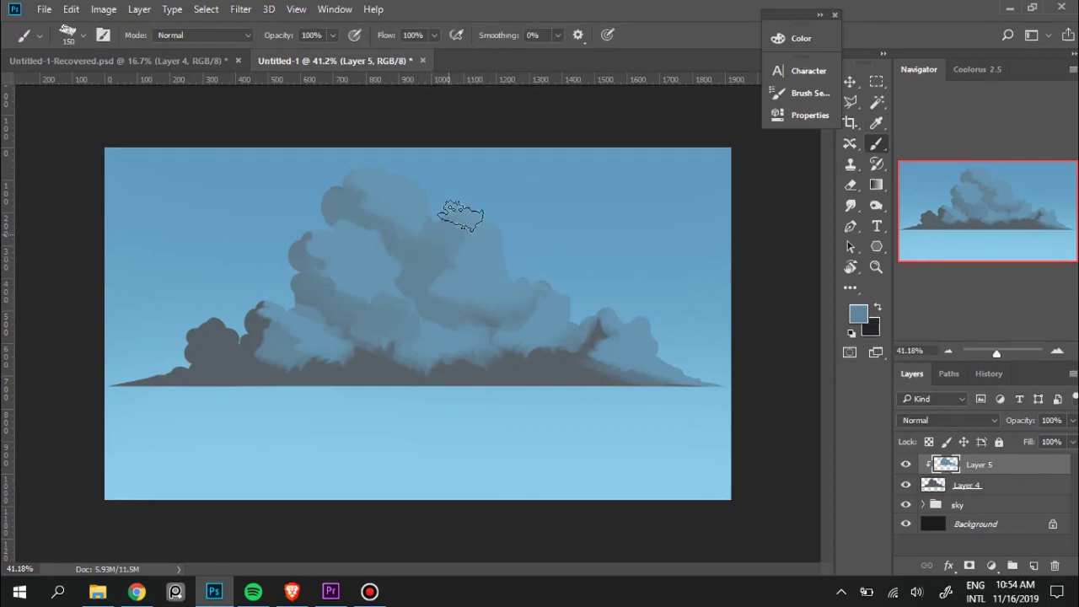
{"action": "left_click", "coordinate": [478, 250], "text": "alt"}
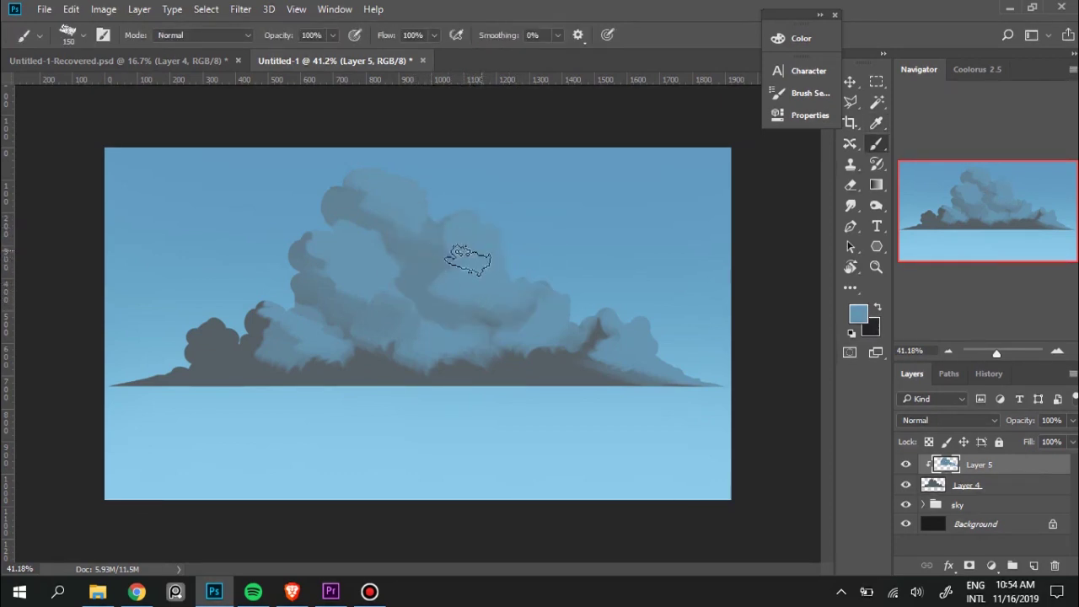
{"action": "key", "text": "alt"}
{"action": "key", "text": "alt"}
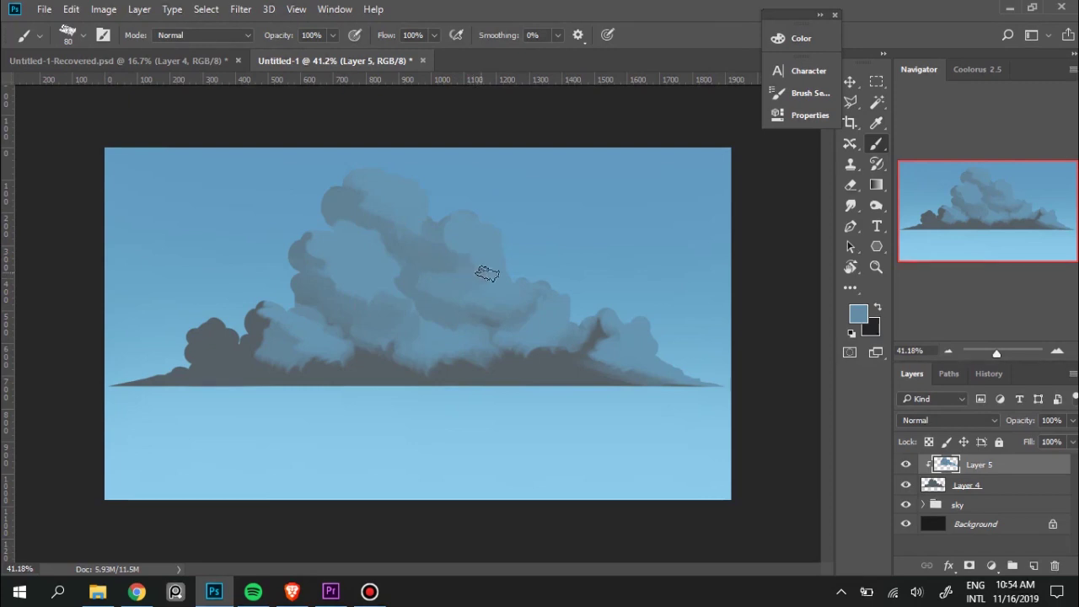
{"action": "key", "text": "alt"}
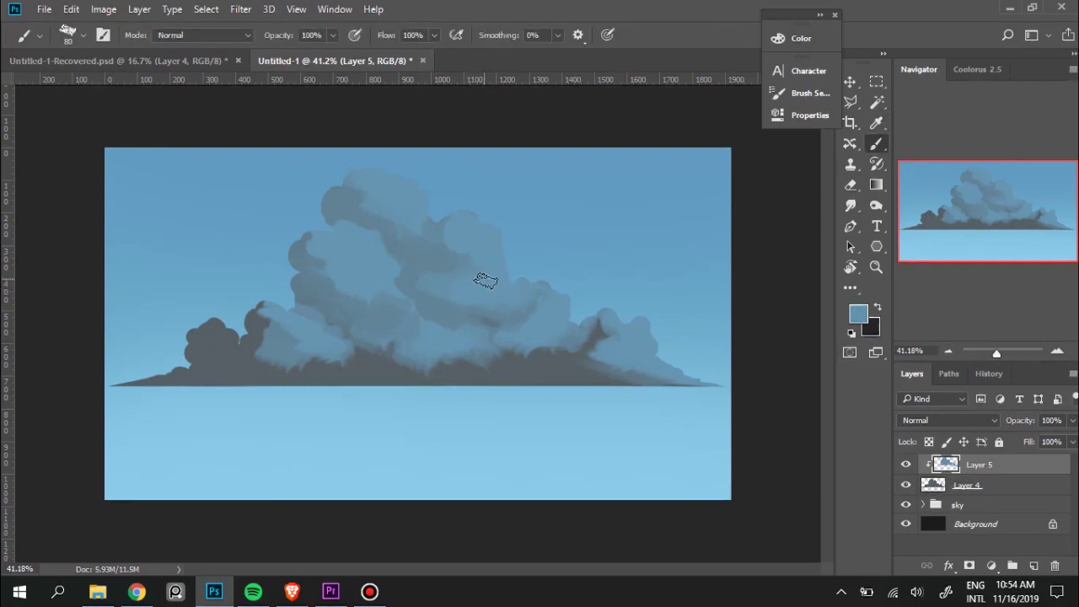
{"action": "key", "text": "alt"}
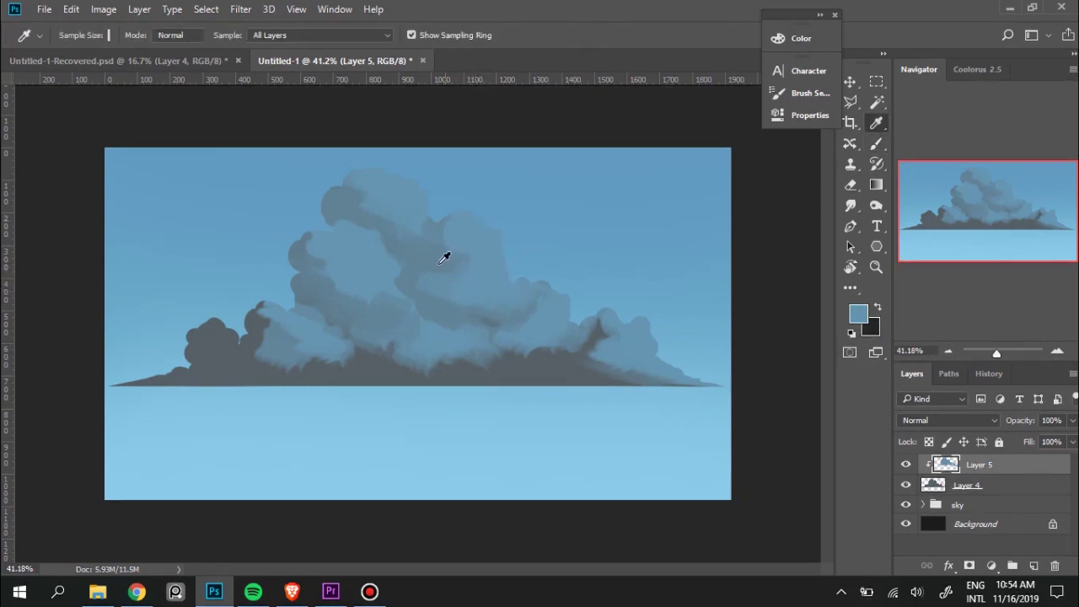
{"action": "key", "text": "alt"}
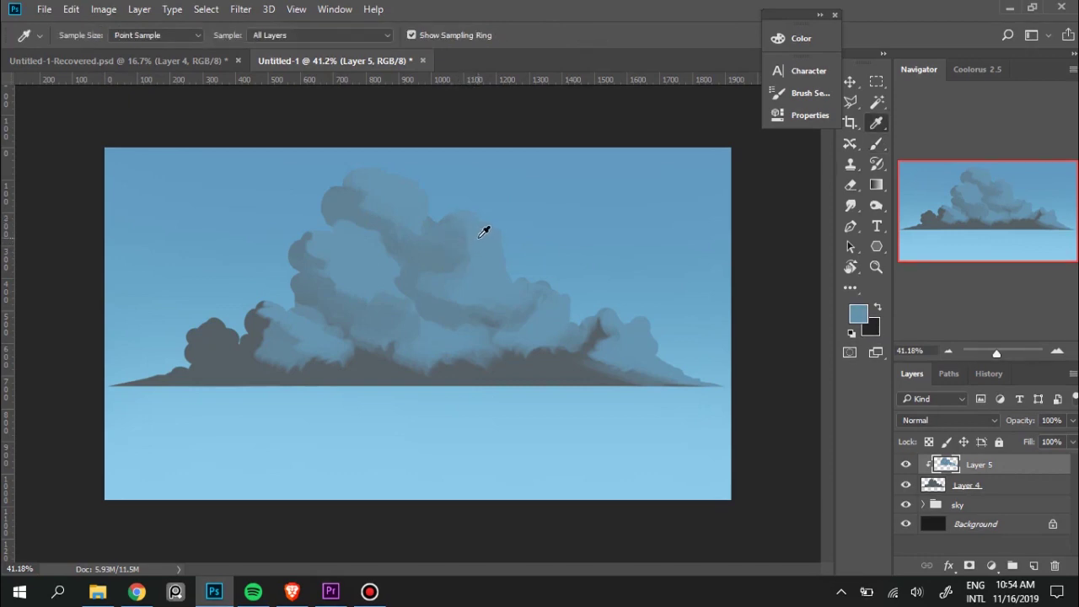
Sample several blues from the right-hand puffs to blend their dark gaps.
{"action": "key", "text": "alt"}
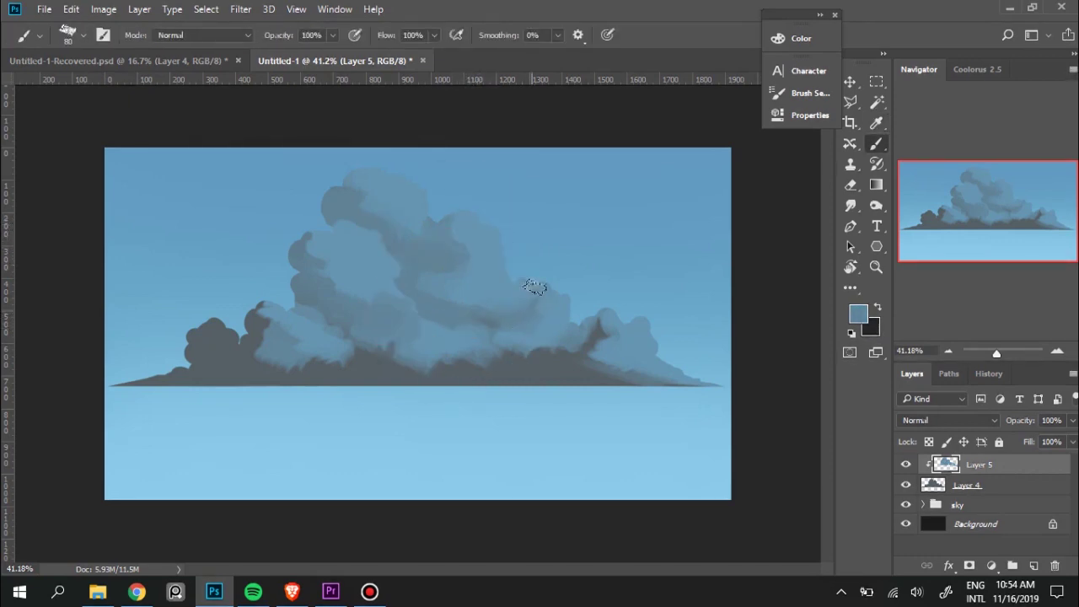
{"action": "left_click", "coordinate": [552, 306], "text": "alt"}
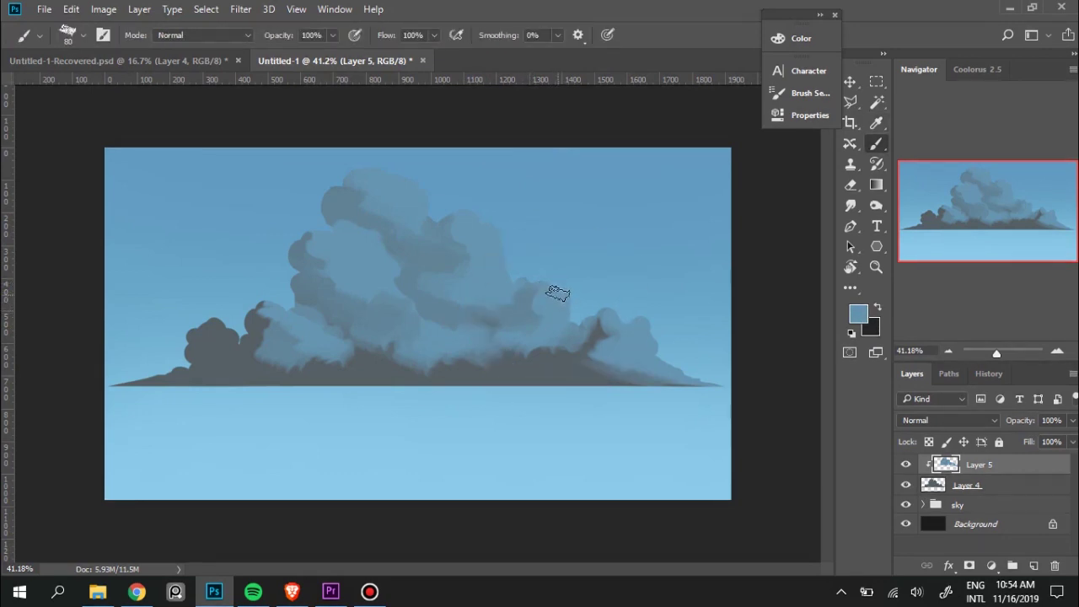
{"action": "left_click", "coordinate": [520, 300], "text": "alt"}
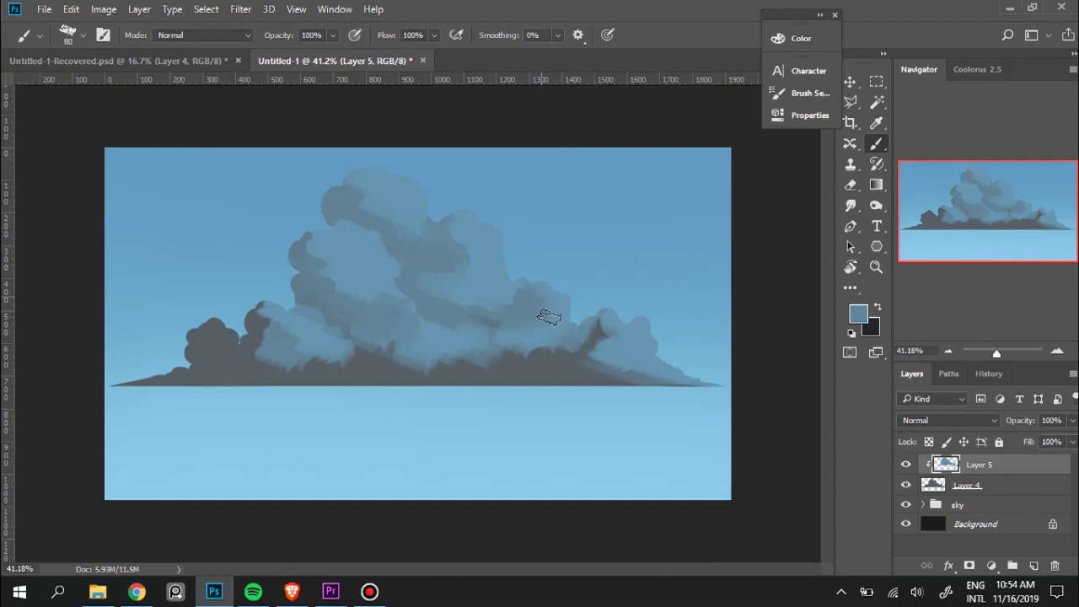
{"action": "left_click", "coordinate": [548, 316], "text": "alt"}
{"action": "left_click", "coordinate": [539, 304], "text": "alt"}
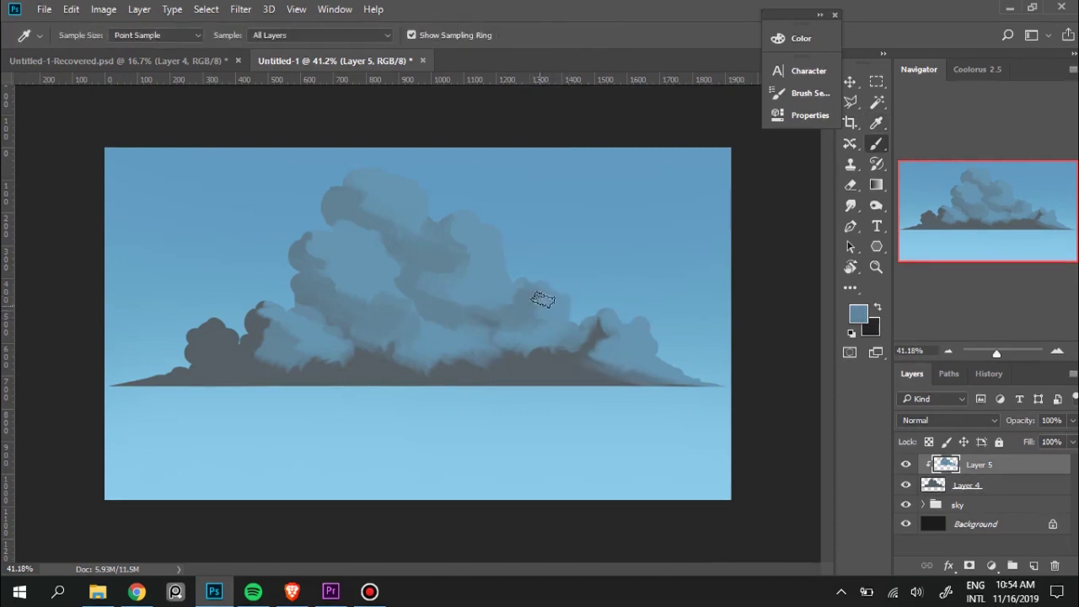
{"action": "left_click", "coordinate": [529, 347], "text": "alt"}
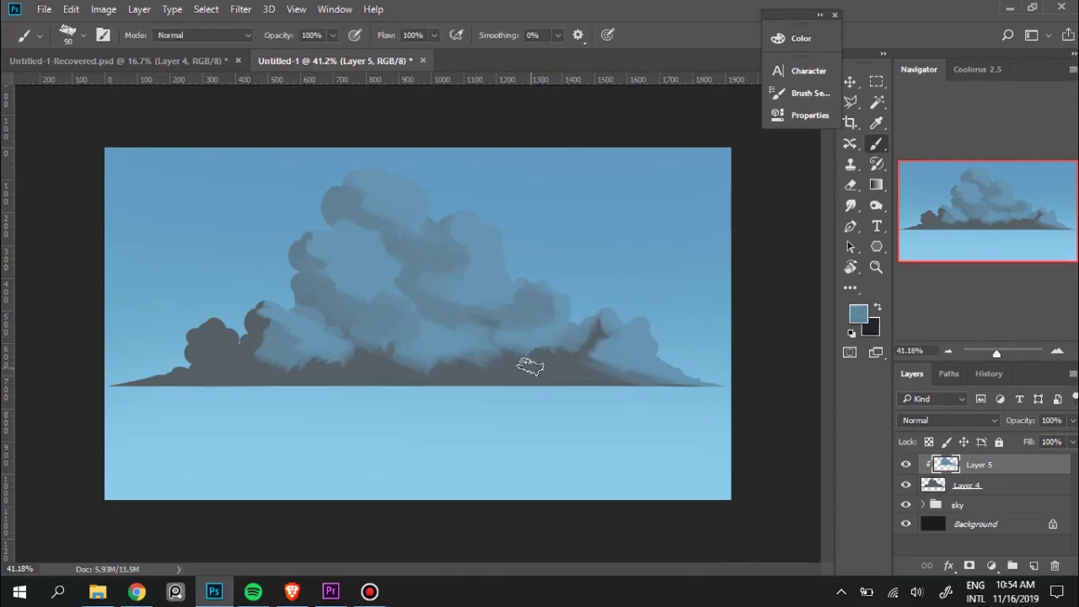
Paint light blue over the dark cloud base and a darker tone on the right side.
{"action": "mouse_move", "coordinate": [313, 354]}
{"action": "left_mouse_down"}
{"action": "mouse_move", "coordinate": [135, 386]}
{"action": "mouse_move", "coordinate": [216, 313]}
{"action": "mouse_move", "coordinate": [264, 313]}
{"action": "mouse_move", "coordinate": [383, 386]}
{"action": "mouse_move", "coordinate": [481, 361]}
{"action": "mouse_move", "coordinate": [397, 373]}
{"action": "mouse_move", "coordinate": [362, 357]}
{"action": "mouse_move", "coordinate": [582, 379]}
{"action": "mouse_move", "coordinate": [559, 363]}
{"action": "mouse_move", "coordinate": [579, 313]}
{"action": "left_mouse_up"}
{"action": "key", "text": "i"}
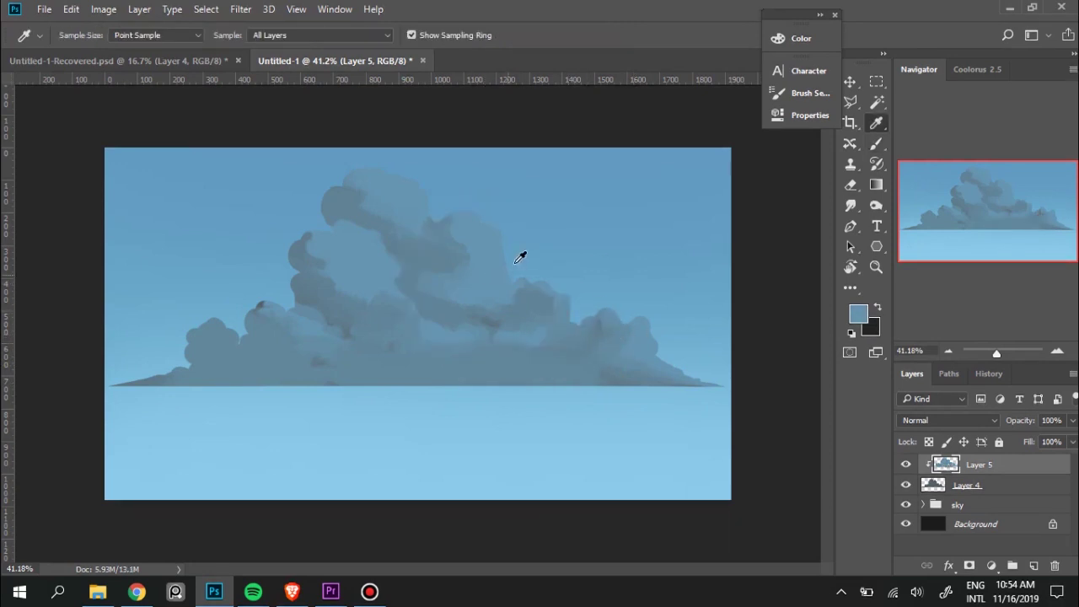
{"action": "left_click", "coordinate": [520, 257]}
{"action": "key", "text": "b"}
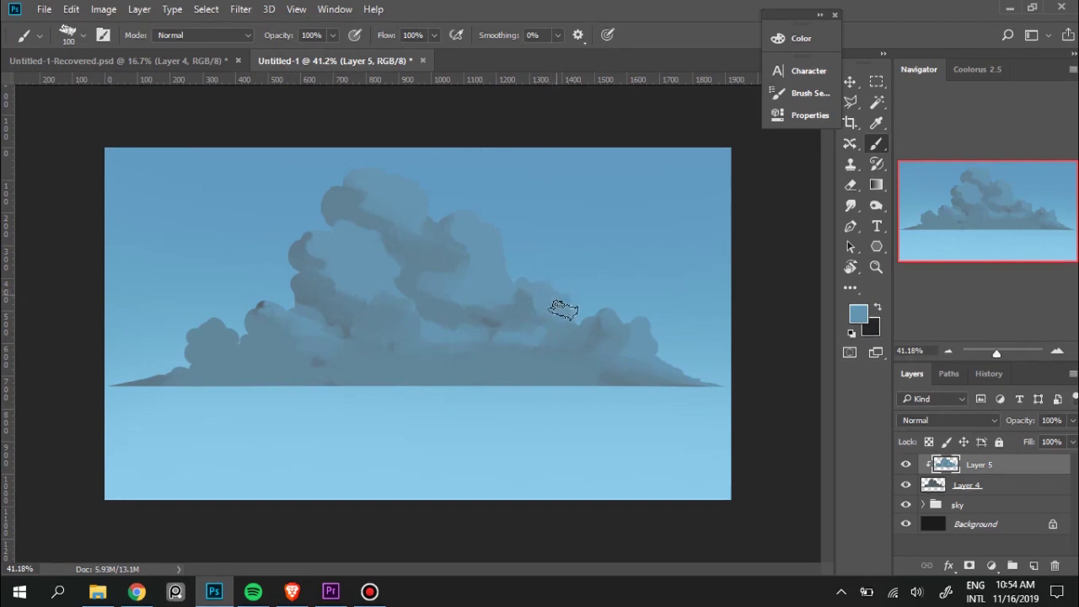
{"action": "left_click", "coordinate": [529, 301], "text": "alt"}
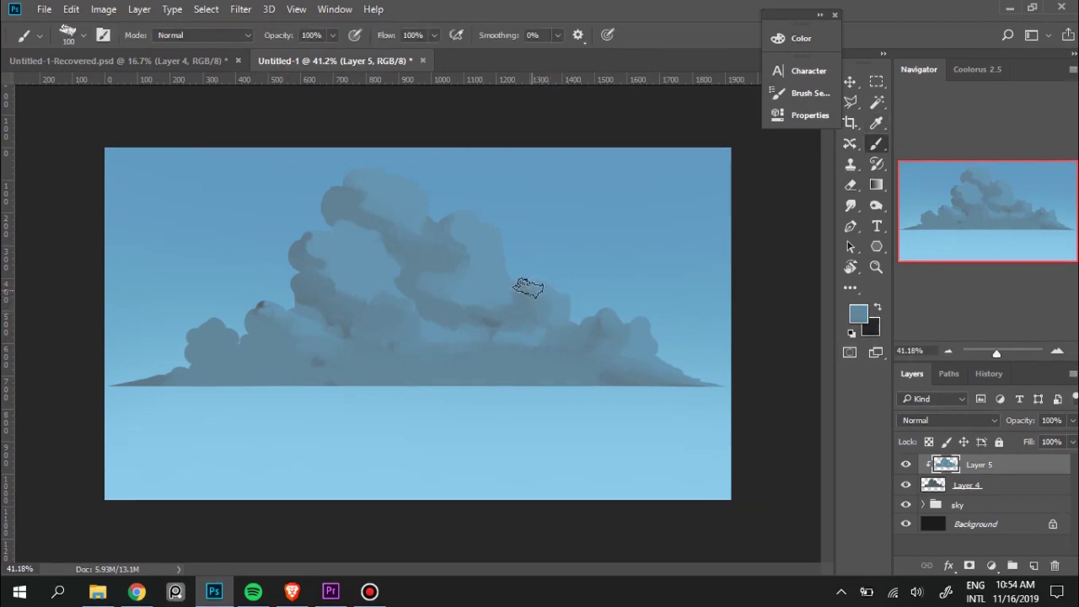
{"action": "left_click", "coordinate": [568, 299], "text": "alt"}
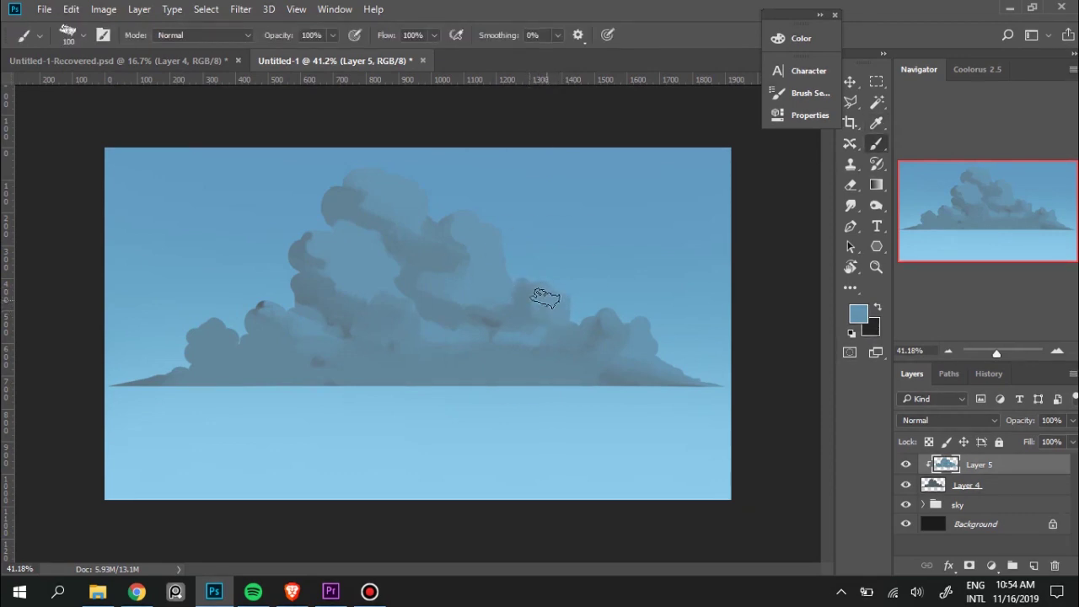
{"action": "left_click", "coordinate": [544, 301], "text": "alt"}
{"action": "left_click_drag", "start_coordinate": [544, 301], "coordinate": [537, 341]}
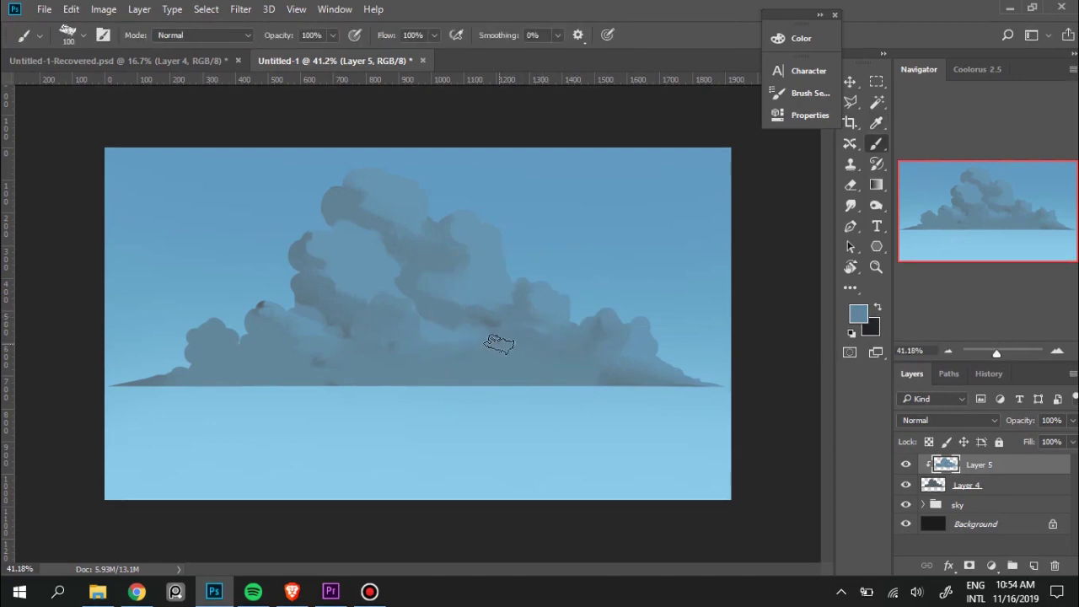
With a smaller brush, sample cloud tones and dab them along the lower-left billows.
{"action": "key", "text": "alt"}
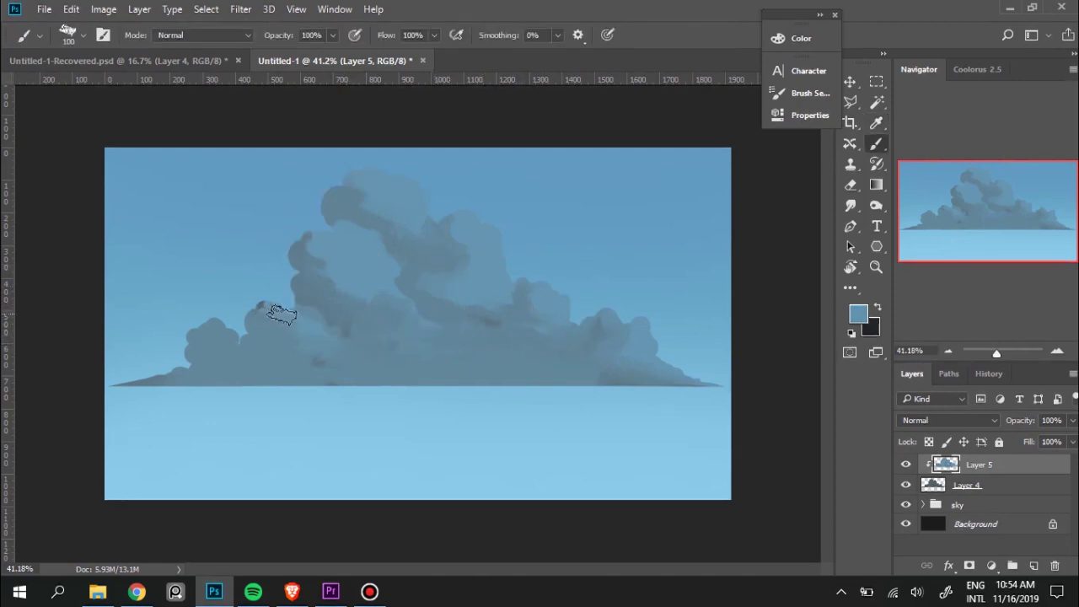
{"action": "left_click", "coordinate": [338, 270], "text": "alt"}
{"action": "key", "text": "bracketleft"}
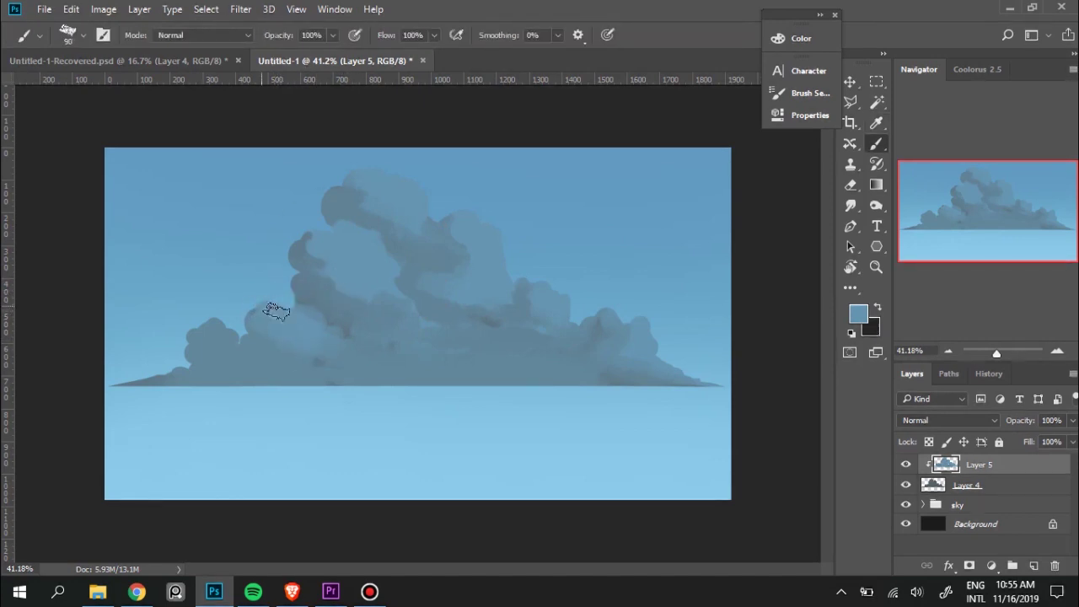
{"action": "left_click", "coordinate": [278, 328], "text": "alt"}
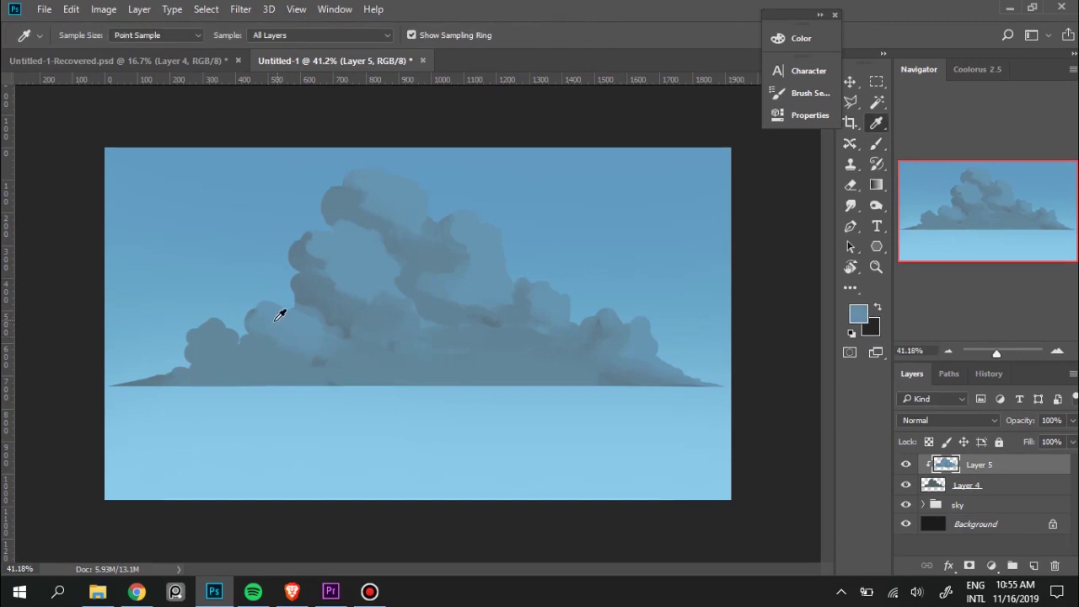
{"action": "left_click", "coordinate": [280, 309], "text": "alt"}
{"action": "left_click", "coordinate": [223, 336], "text": "alt"}
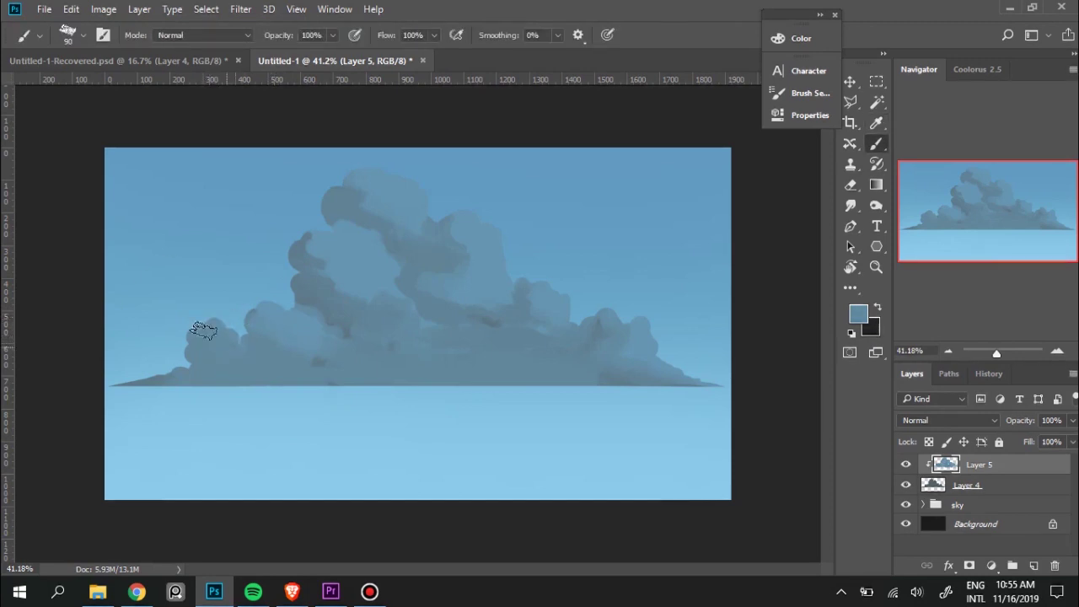
{"action": "left_click", "coordinate": [275, 331], "text": "alt"}
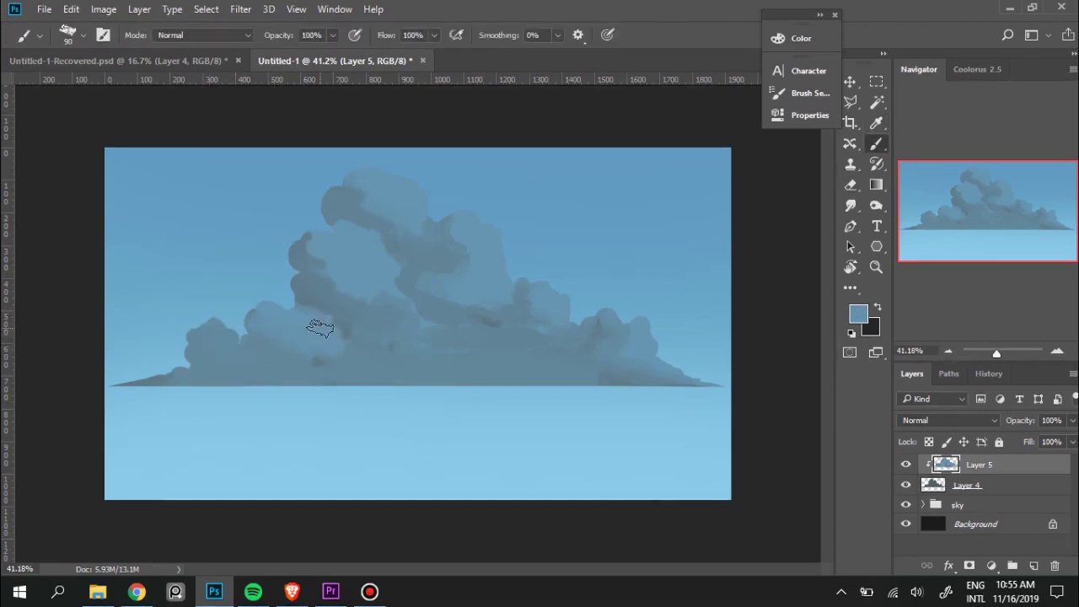
{"action": "left_click", "coordinate": [278, 339], "text": "alt"}
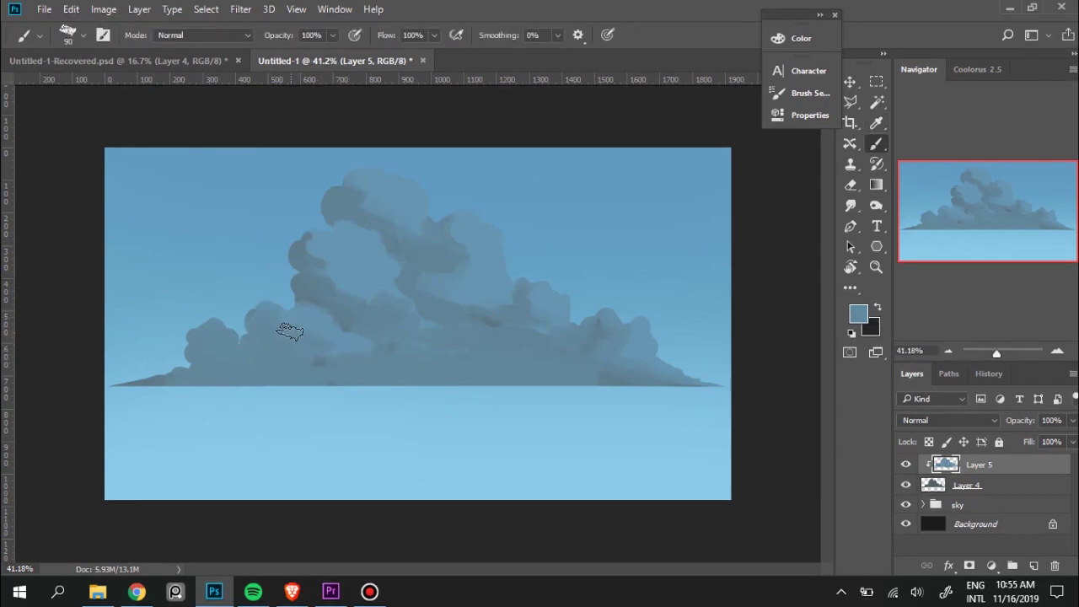
{"action": "left_click", "coordinate": [316, 325], "text": "alt"}
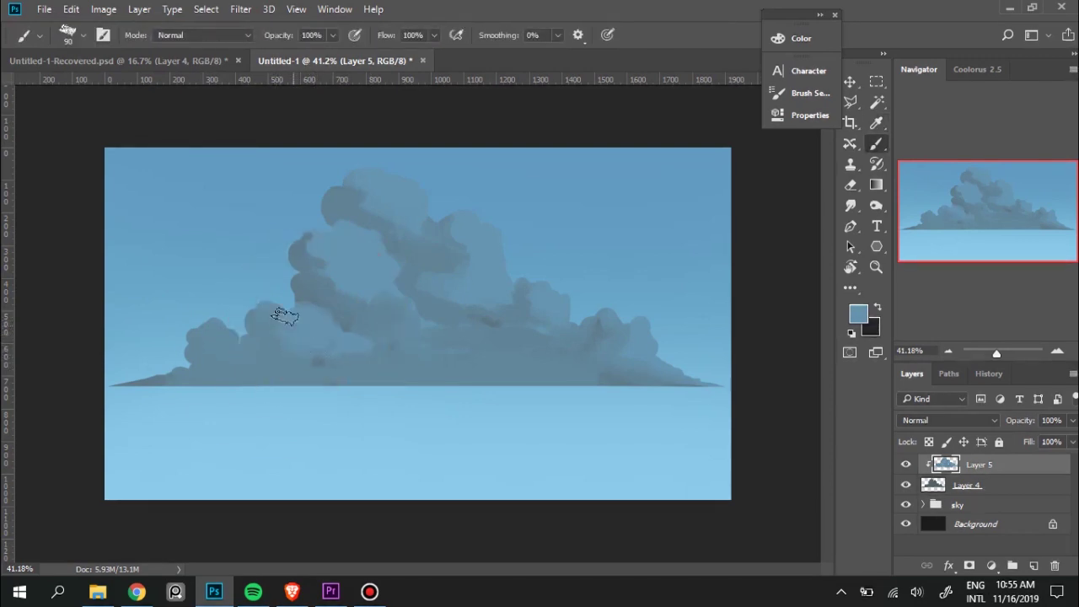
{"action": "left_click", "coordinate": [304, 353], "text": "alt"}
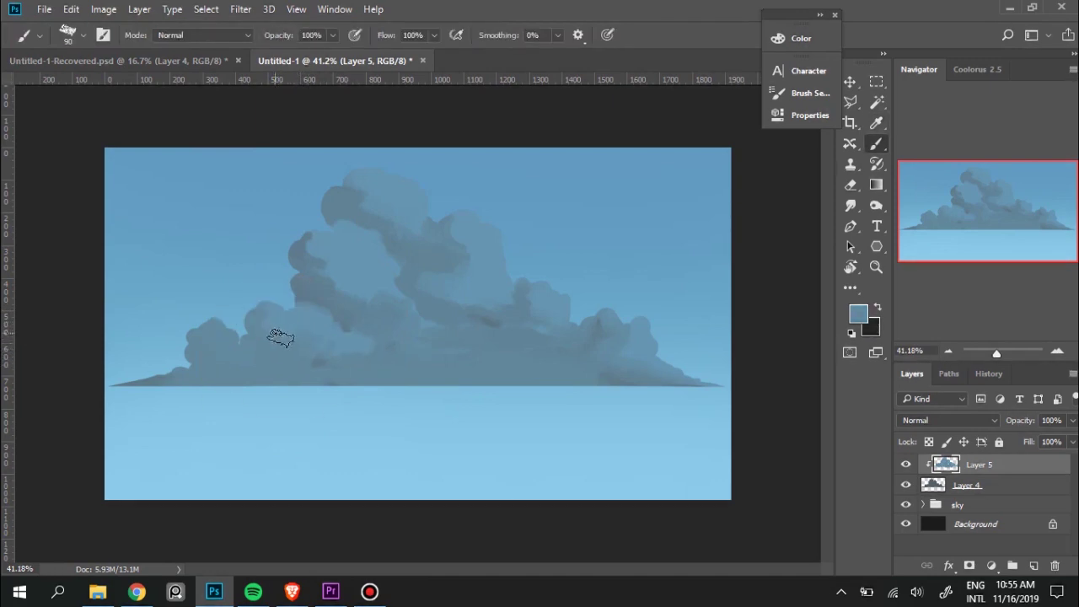
{"action": "left_click", "coordinate": [331, 310], "text": "alt"}
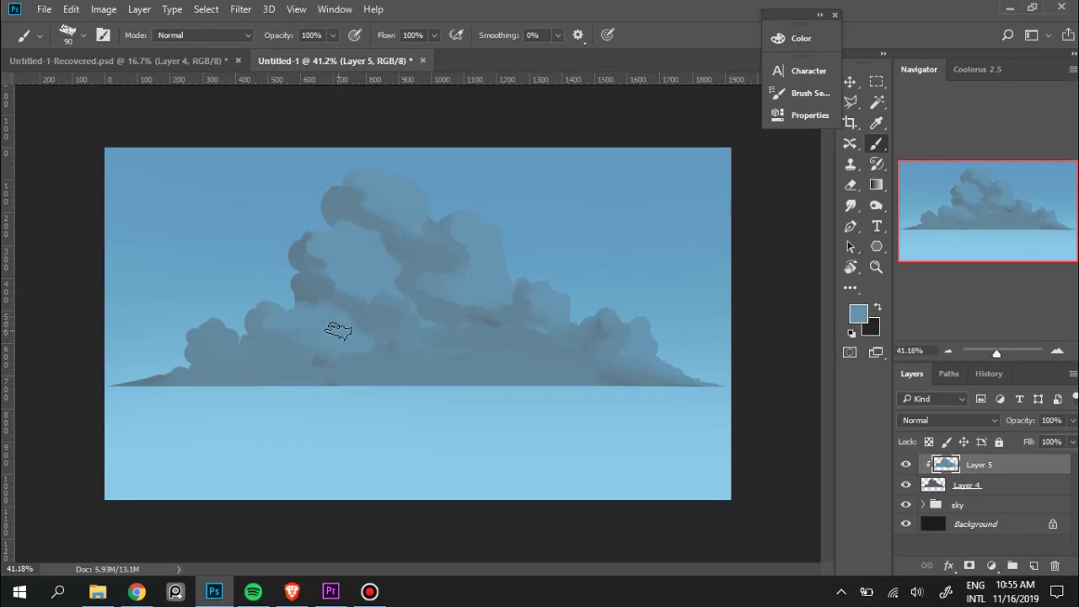
Keep sampling cloud tones and painting over the lower-left and middle billows.
{"action": "key", "text": "alt"}
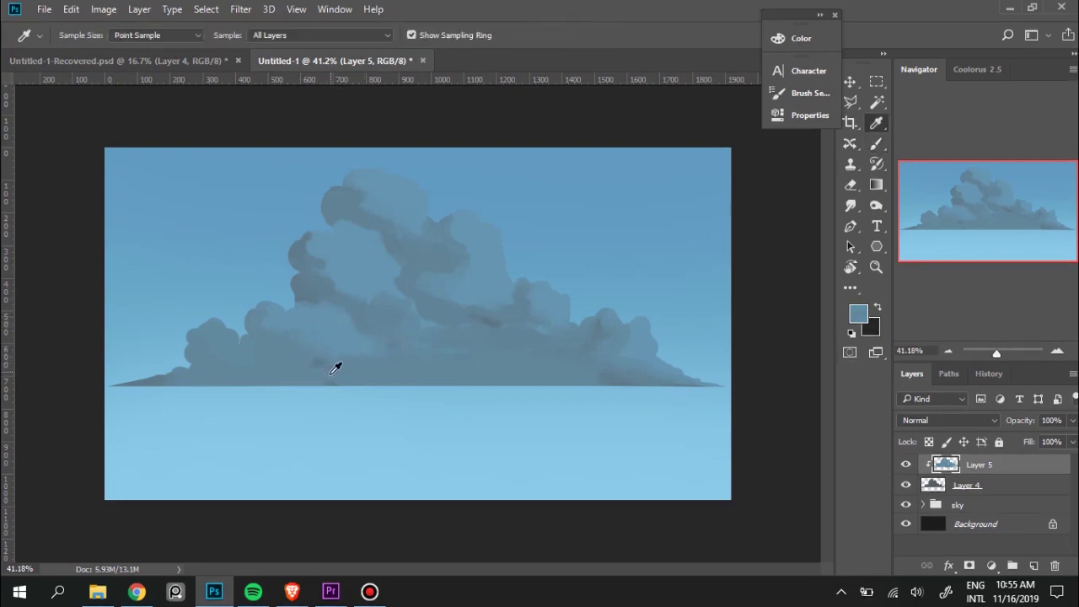
{"action": "left_click", "coordinate": [334, 369], "text": "alt"}
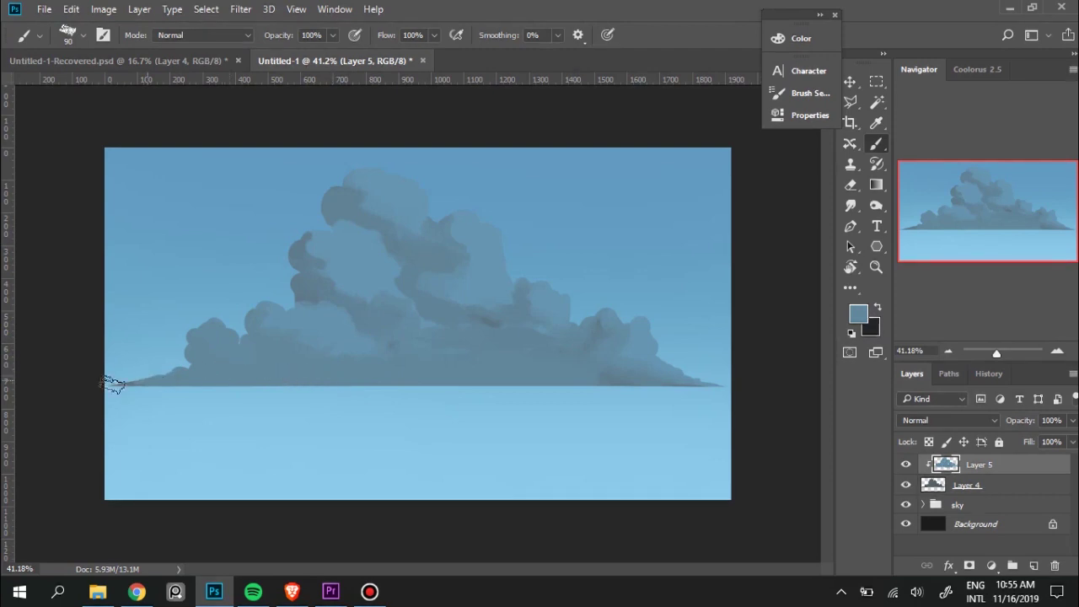
{"action": "key", "text": "alt"}
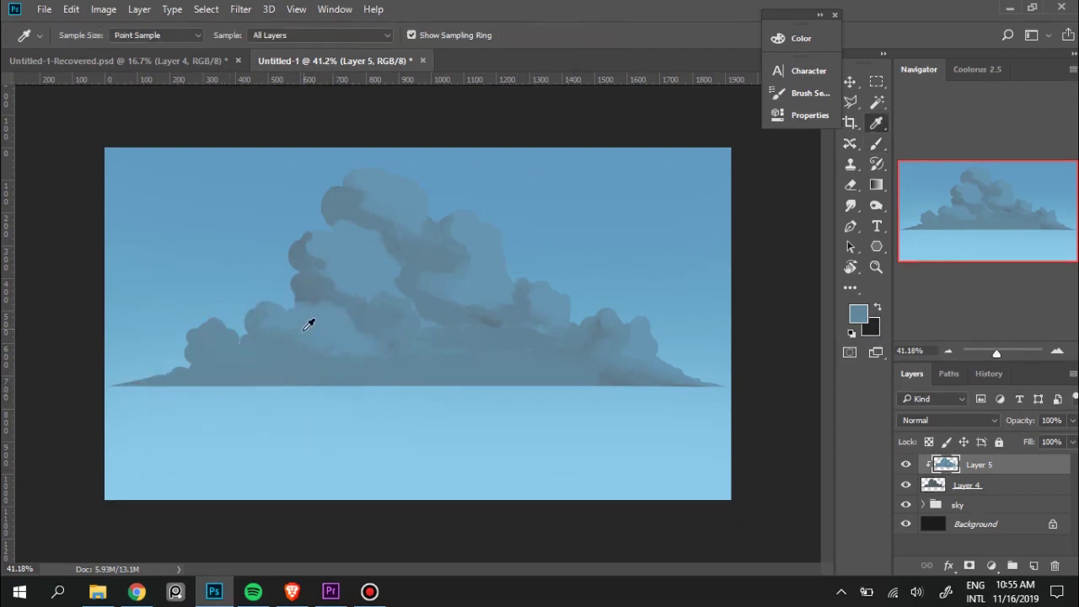
{"action": "left_click", "coordinate": [309, 324], "text": "alt"}
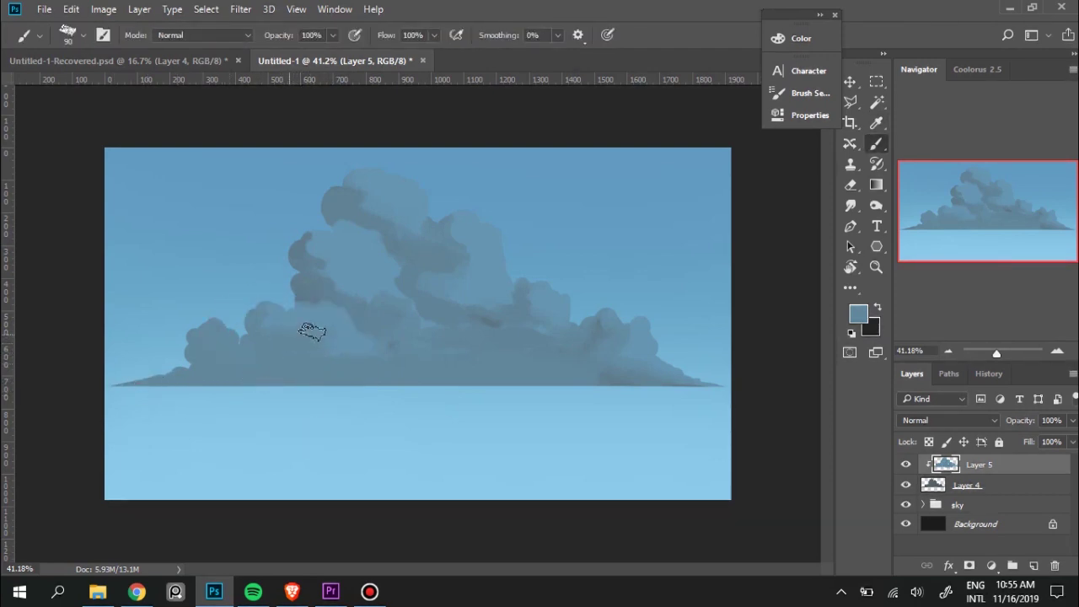
{"action": "left_click", "coordinate": [348, 307], "text": "alt"}
{"action": "left_click", "coordinate": [310, 349], "text": "alt"}
Alternate between sampling and painting to soften the left and upper-left puffs.
{"action": "key", "text": "alt"}
{"action": "key", "text": "b"}
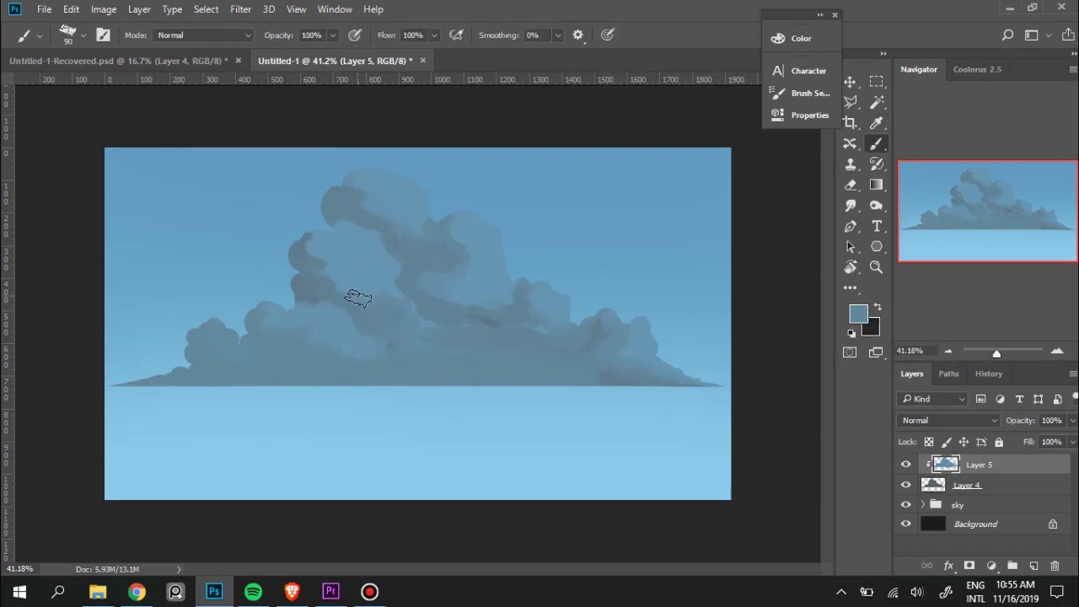
{"action": "key", "text": "alt"}
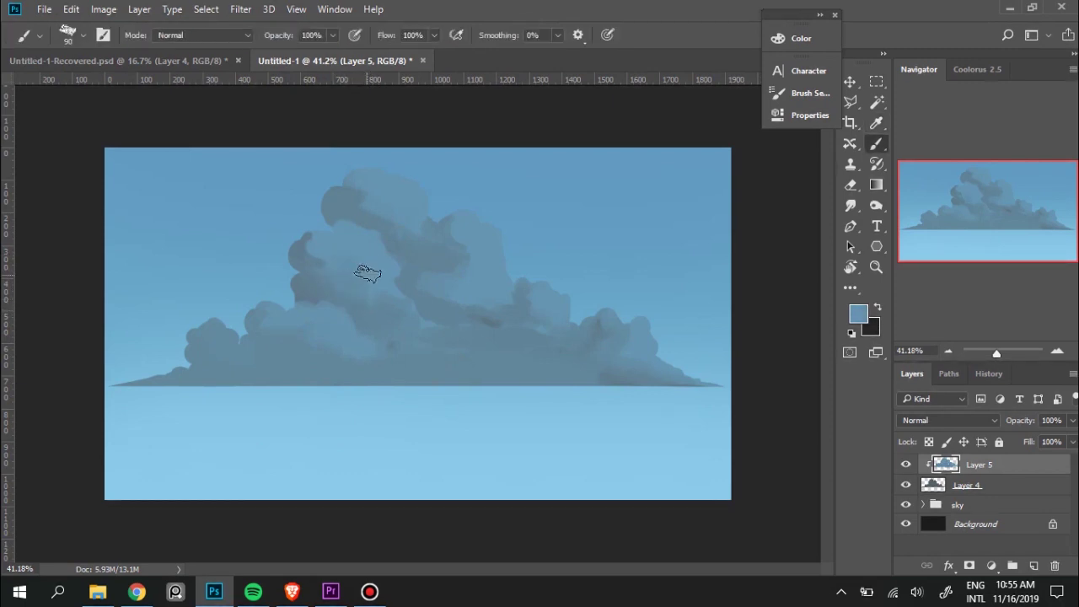
{"action": "key", "text": "alt"}
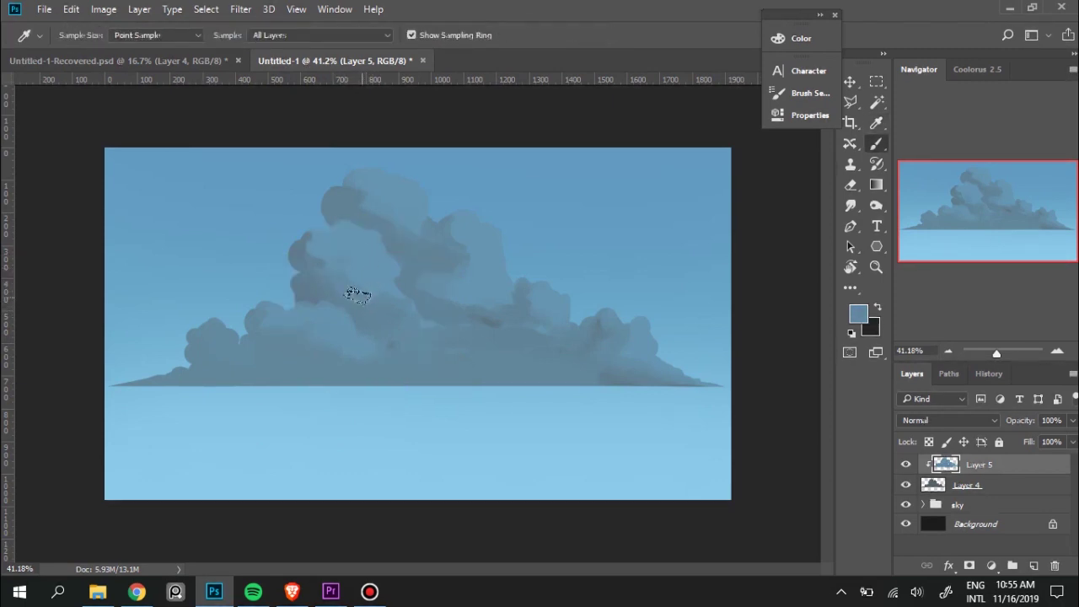
{"action": "key", "text": "alt"}
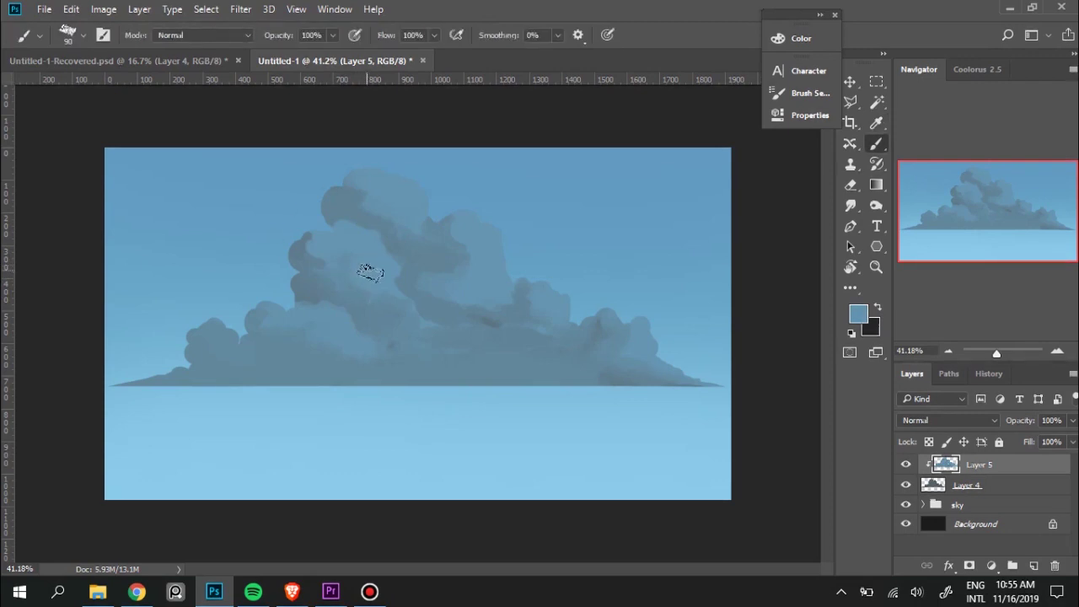
{"action": "key", "text": "alt"}
Sample grey-blue tones from the cloud top and middle for shading.
{"action": "key", "text": "alt"}
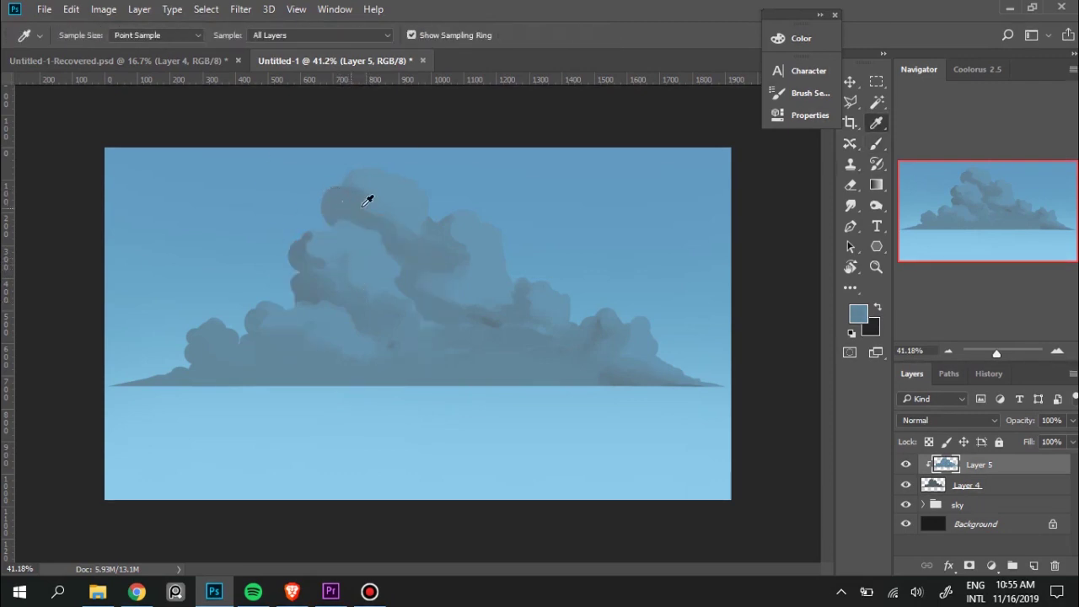
{"action": "key", "text": "alt"}
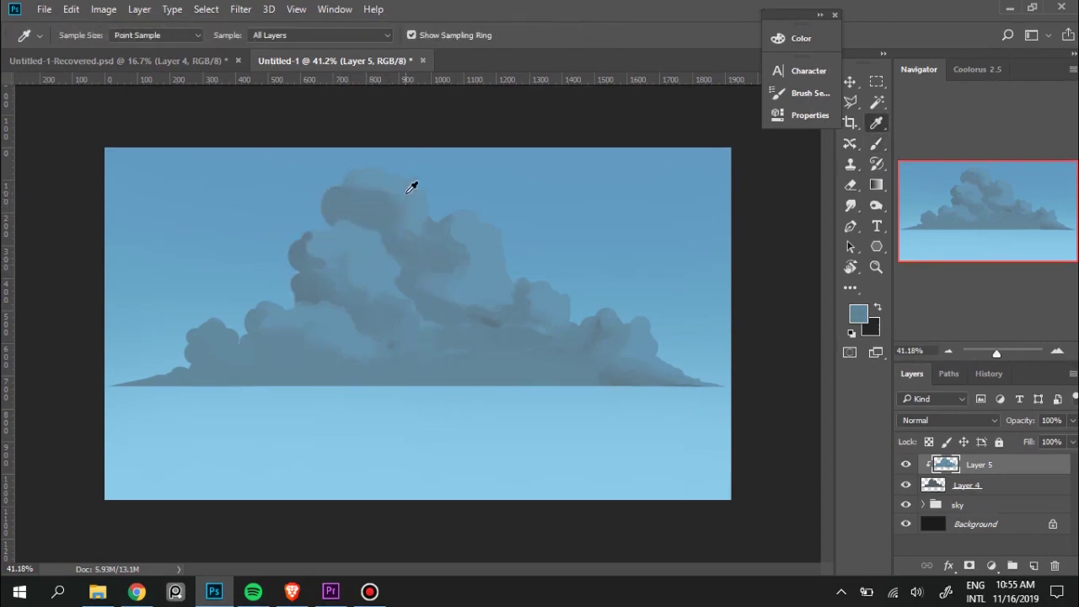
{"action": "key", "text": "alt"}
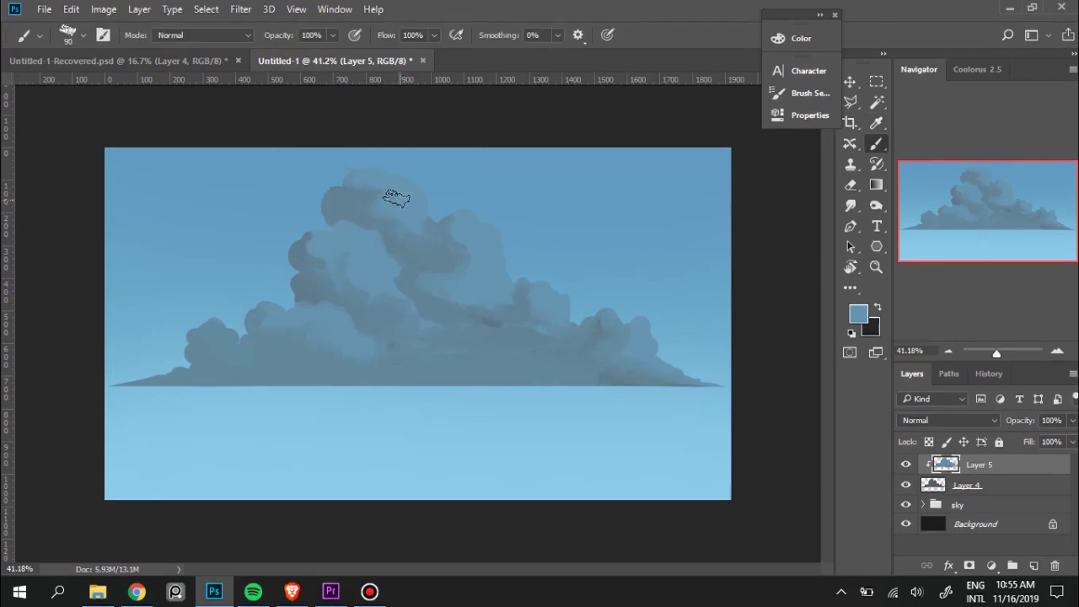
{"action": "key", "text": "alt"}
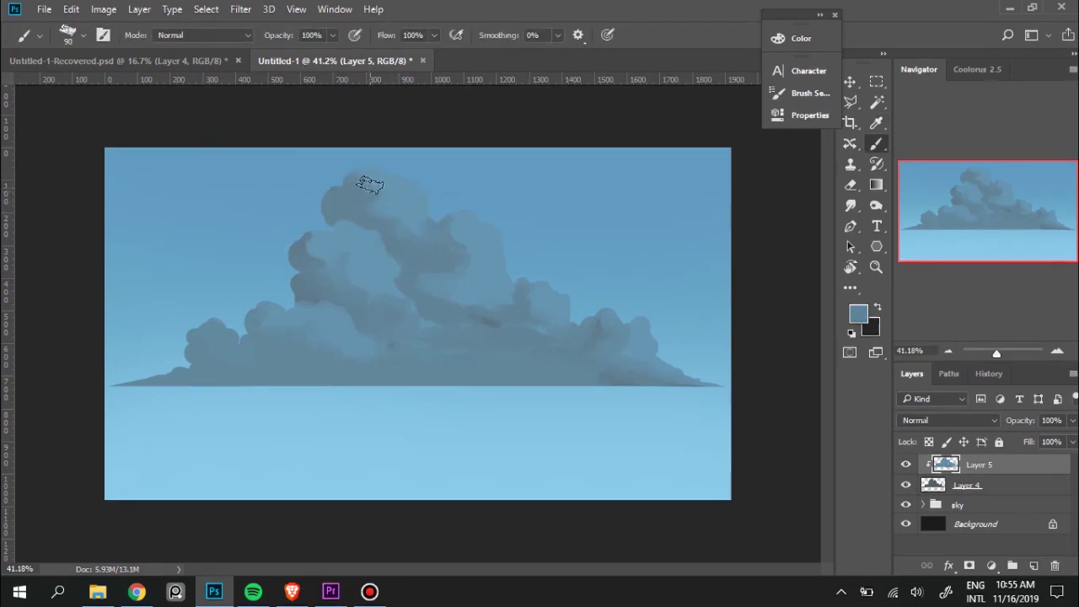
{"action": "key", "text": "alt"}
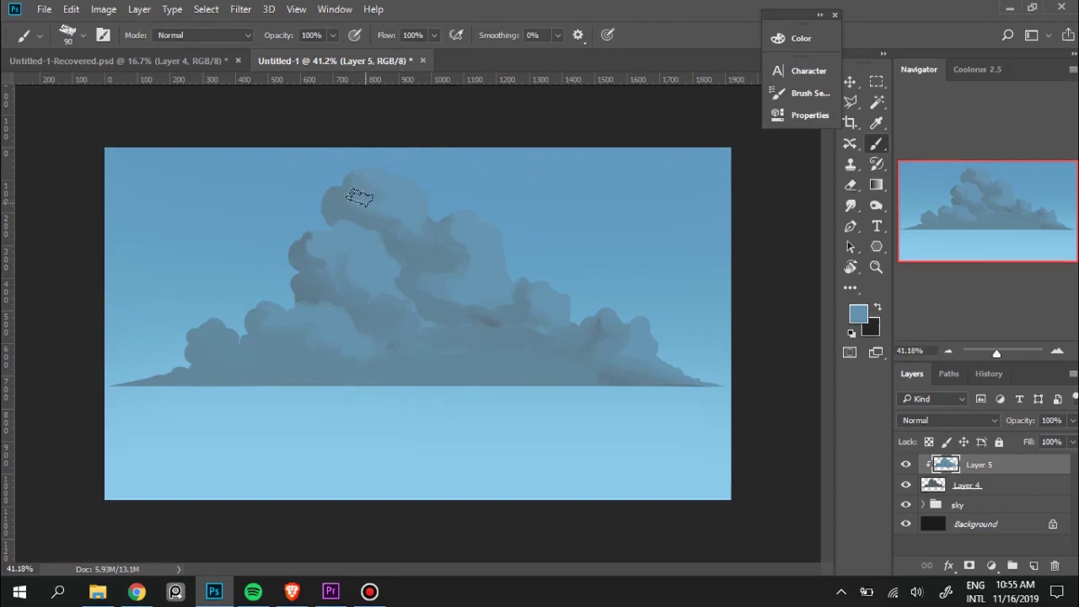
{"action": "left_click", "coordinate": [345, 202], "text": "alt"}
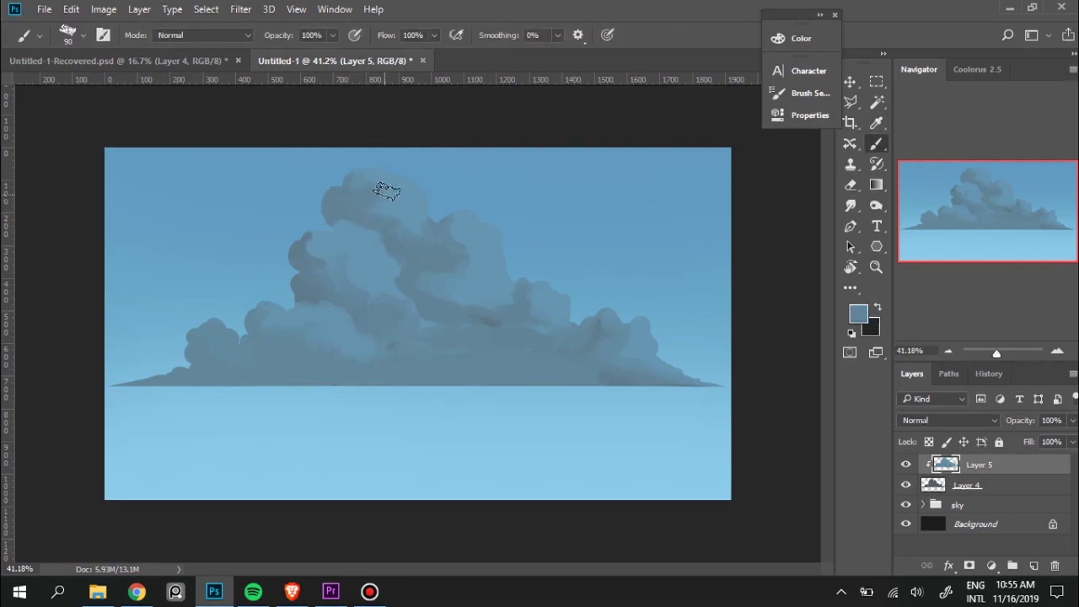
{"action": "key", "text": "alt"}
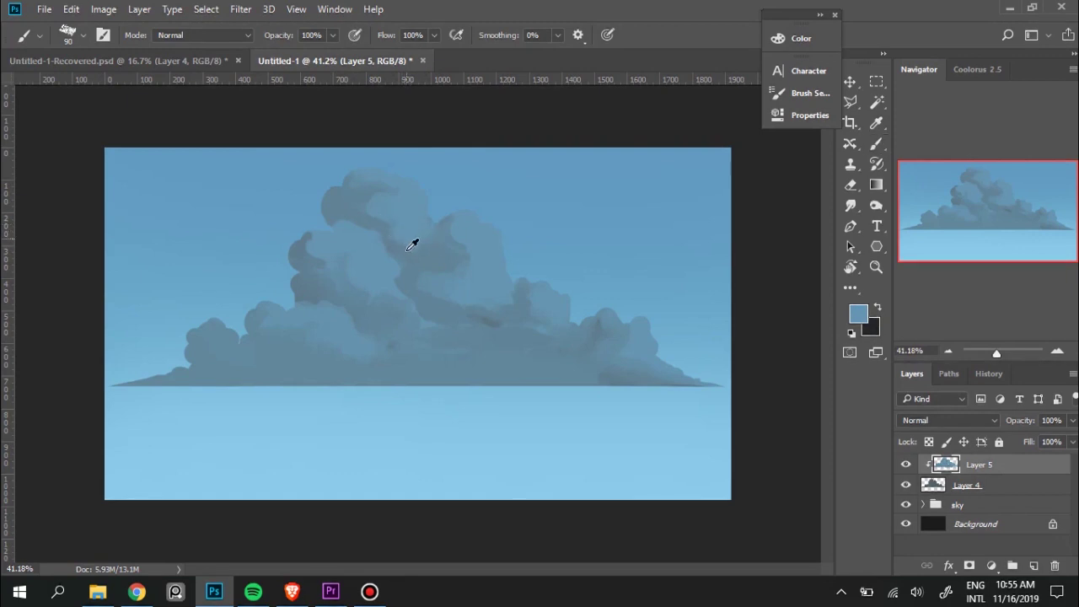
{"action": "left_click", "coordinate": [411, 240], "text": "alt"}
{"action": "key", "text": "alt"}
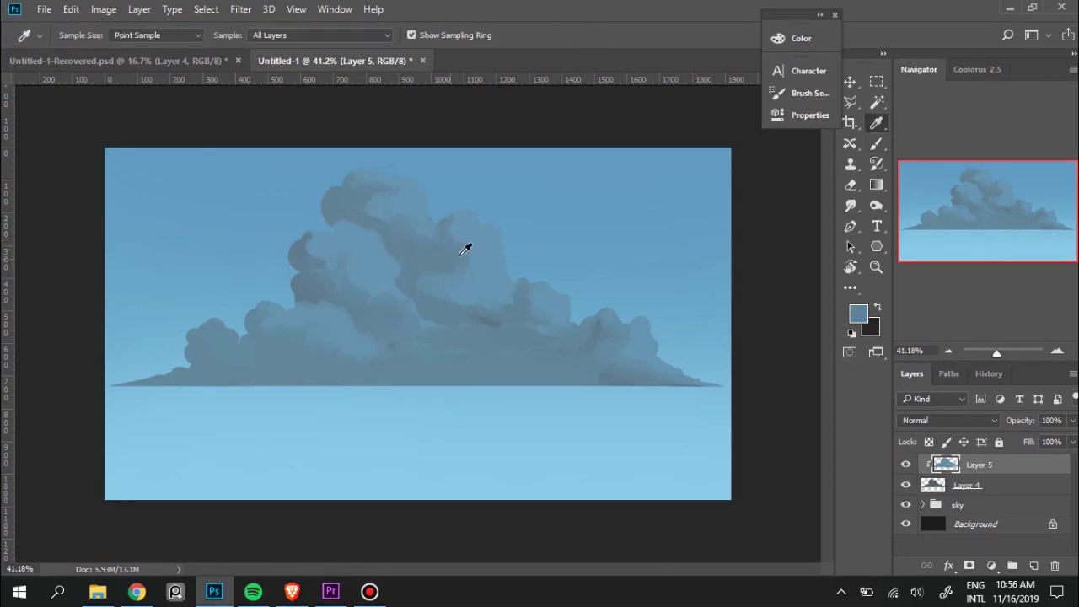
{"action": "key", "text": "alt"}
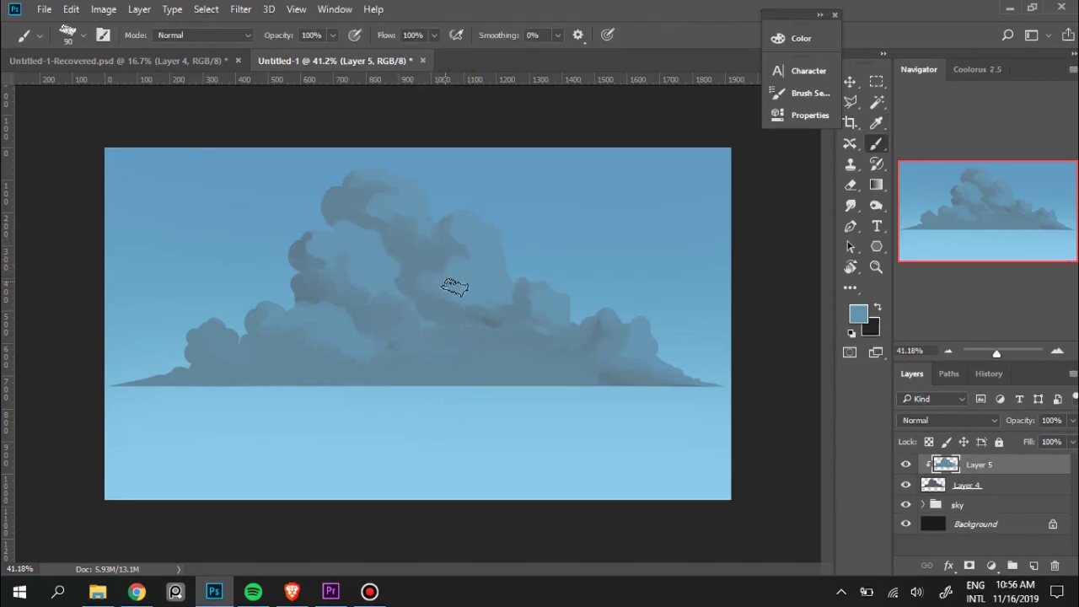
Dab sampled tones over the cloud centre and lightly stroke its right-centre.
{"action": "left_click", "coordinate": [466, 296], "text": "alt"}
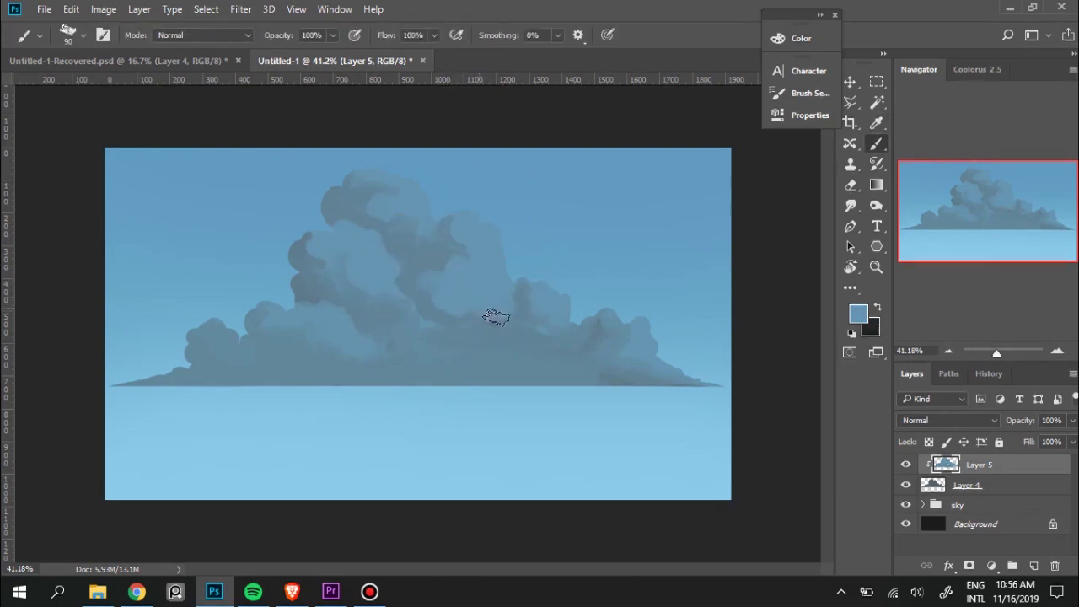
{"action": "left_click", "coordinate": [441, 308], "text": "alt"}
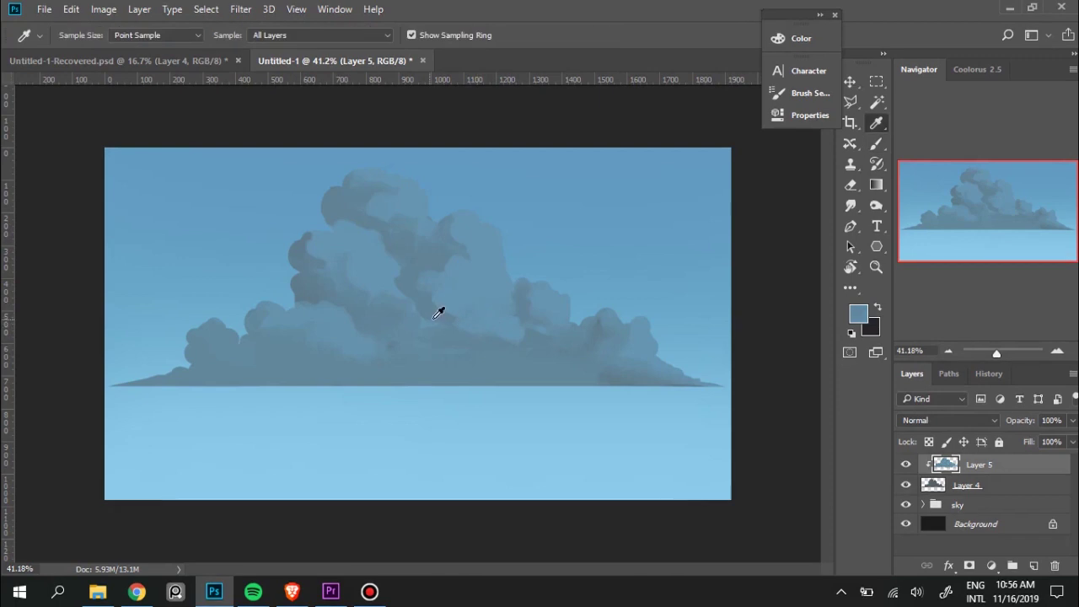
{"action": "left_click", "coordinate": [492, 283], "text": "alt"}
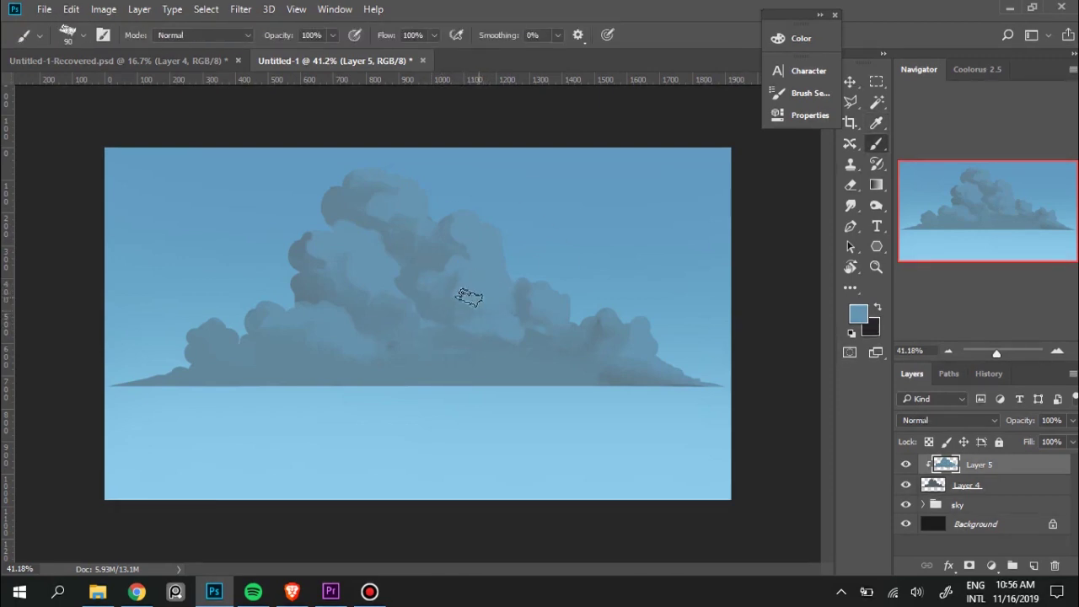
{"action": "key", "text": "alt"}
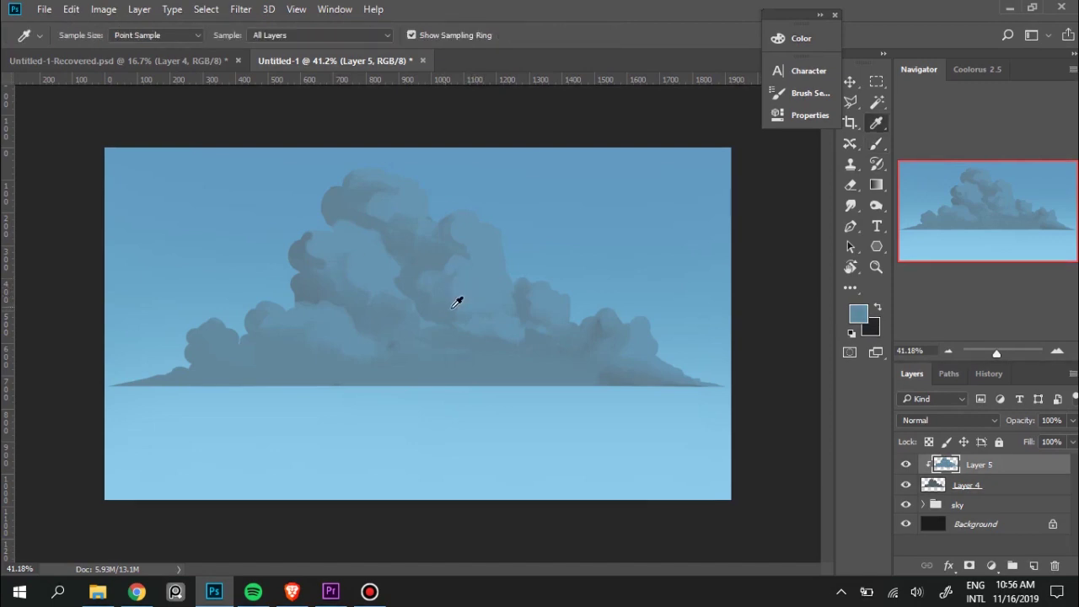
{"action": "key", "text": "alt"}
Resample darker and lighter shades around the right-centre puff to paint with.
{"action": "key", "text": "alt"}
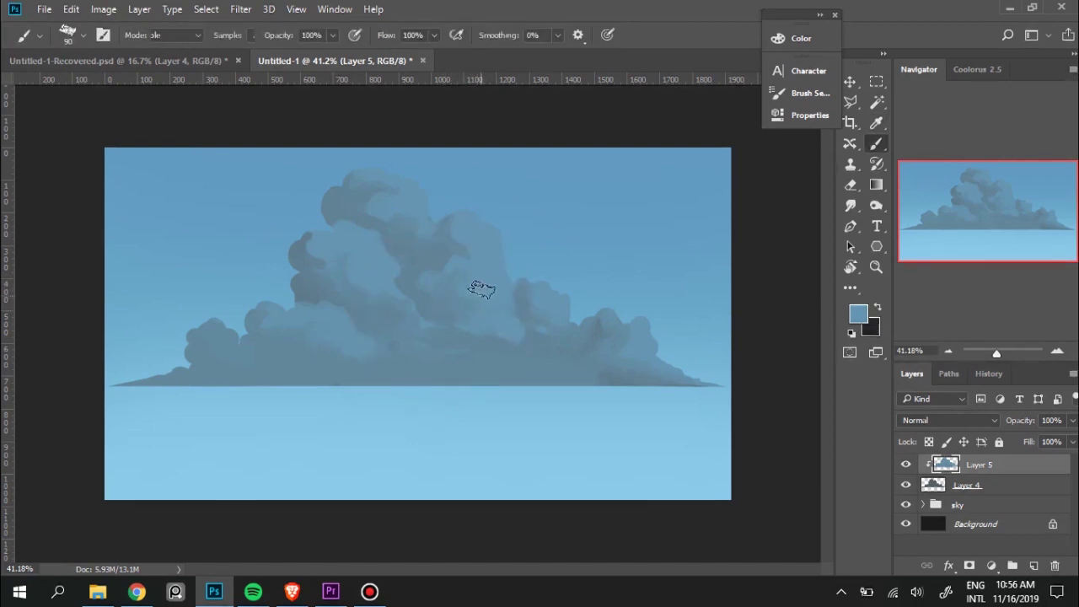
{"action": "left_click", "coordinate": [453, 242], "text": "alt"}
{"action": "left_click_drag", "start_coordinate": [458, 241], "coordinate": [481, 243]}
{"action": "key", "text": "alt"}
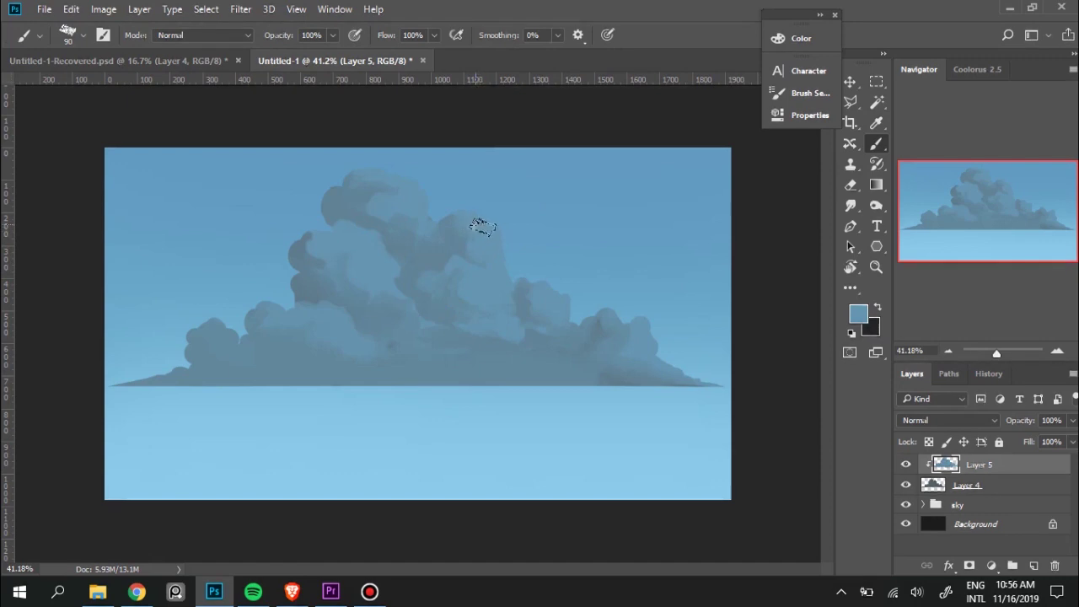
{"action": "left_click", "coordinate": [459, 234], "text": "alt"}
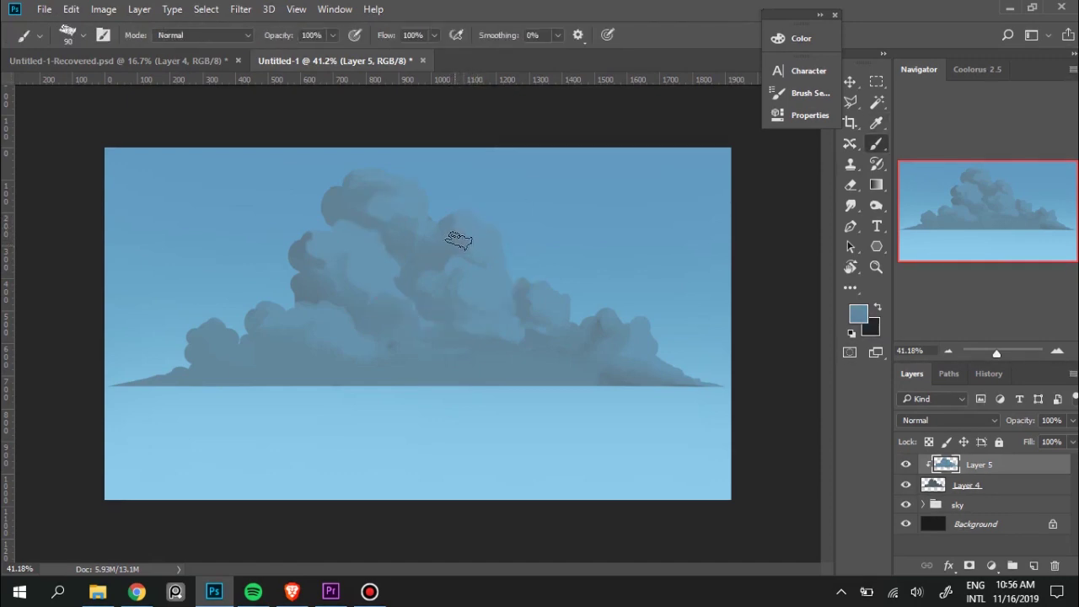
{"action": "left_click", "coordinate": [485, 239], "text": "alt"}
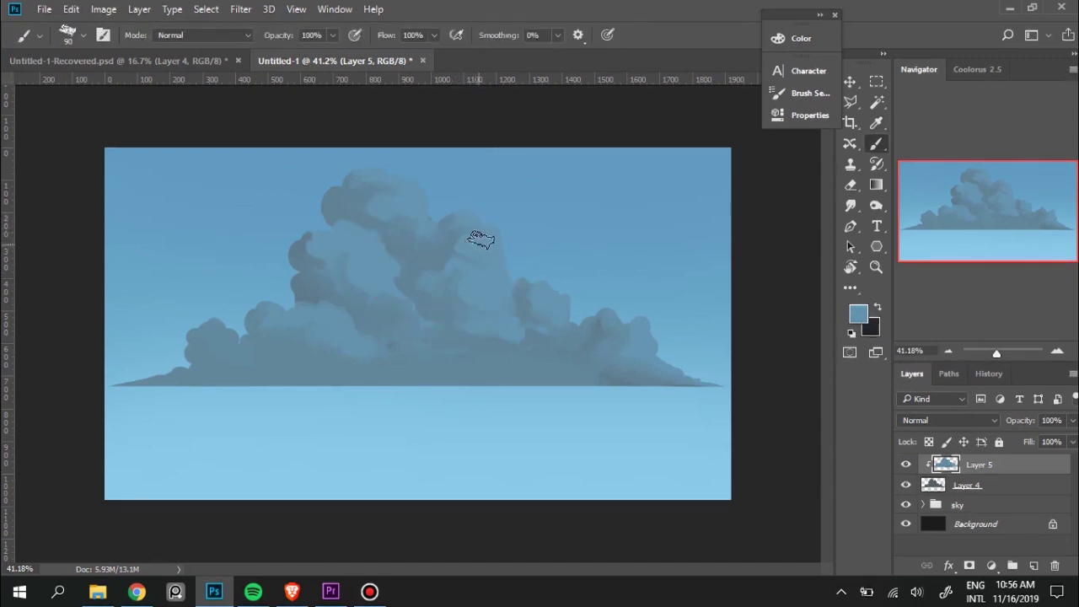
{"action": "left_click", "coordinate": [486, 270], "text": "alt"}
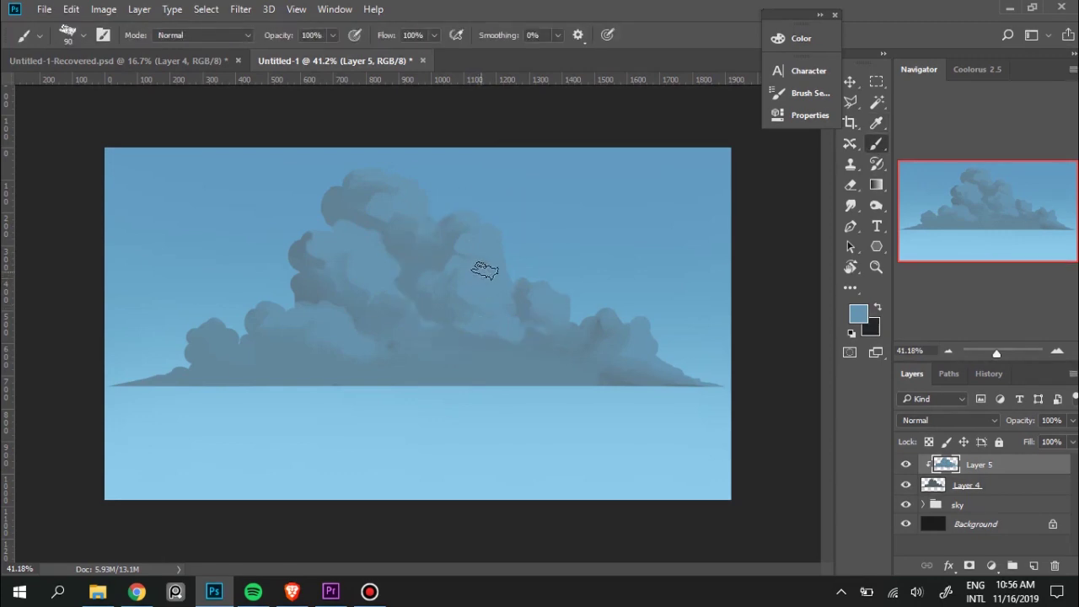
{"action": "left_click", "coordinate": [457, 248], "text": "alt"}
{"action": "left_click", "coordinate": [470, 251], "text": "alt"}
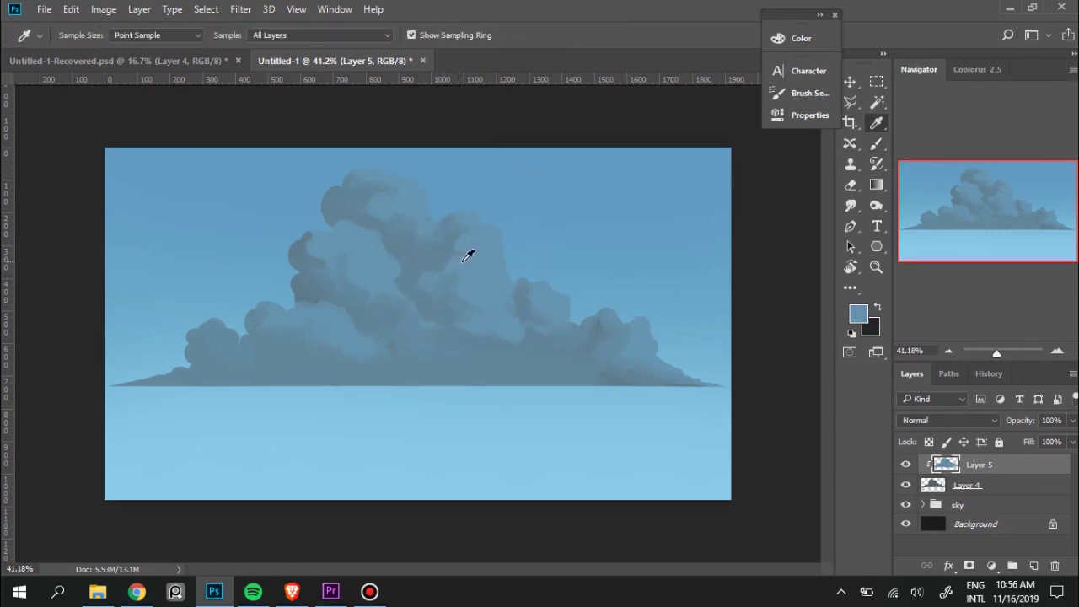
{"action": "left_click", "coordinate": [431, 248], "text": "alt"}
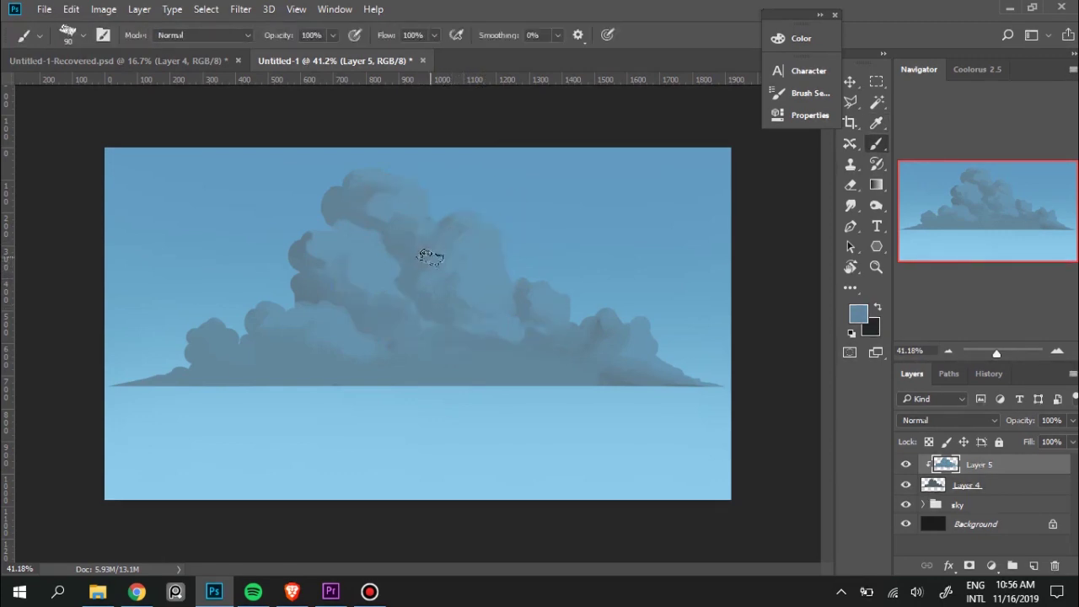
Keep sampling shades from the upper cloud to blend the upper-middle puffs.
{"action": "left_click", "coordinate": [491, 255], "text": "alt"}
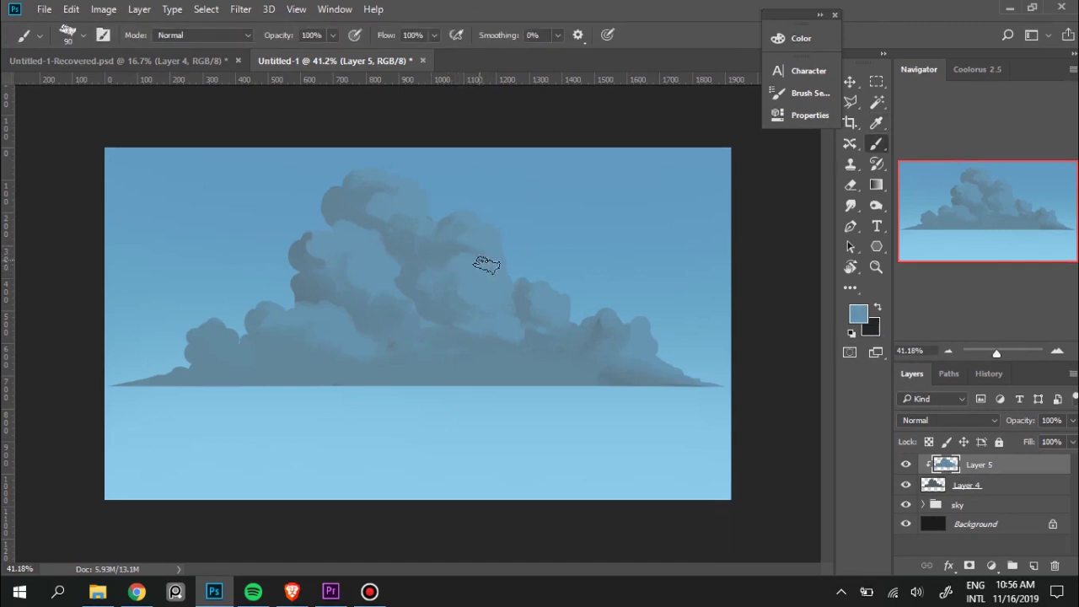
{"action": "left_click", "coordinate": [448, 244], "text": "alt"}
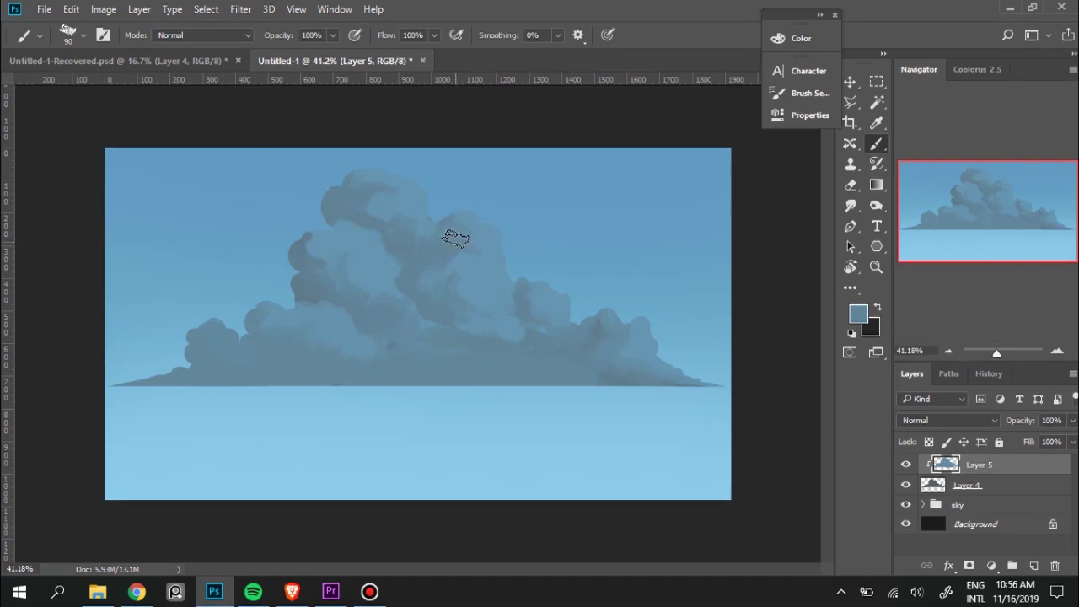
{"action": "left_click", "coordinate": [479, 229], "text": "alt"}
{"action": "left_click", "coordinate": [463, 234], "text": "alt"}
{"action": "left_click", "coordinate": [501, 234], "text": "alt"}
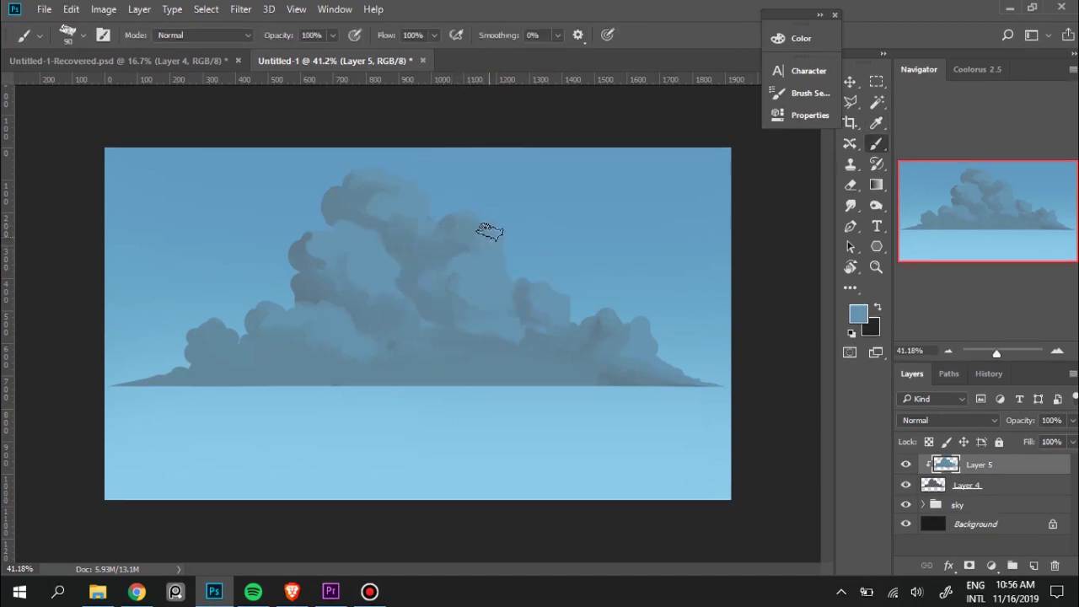
{"action": "key", "text": "alt"}
{"action": "key", "text": "alt"}
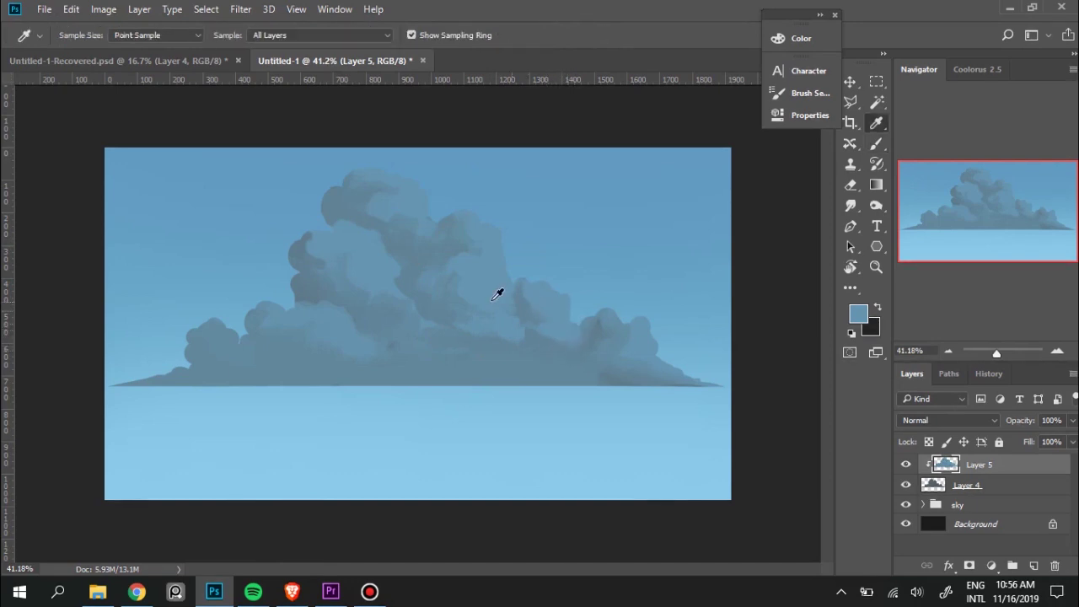
Paint darker strokes on the cloud's right edge and bottom edge, then sample right-lobe greys.
{"action": "left_click_drag", "start_coordinate": [640, 354], "coordinate": [613, 337]}
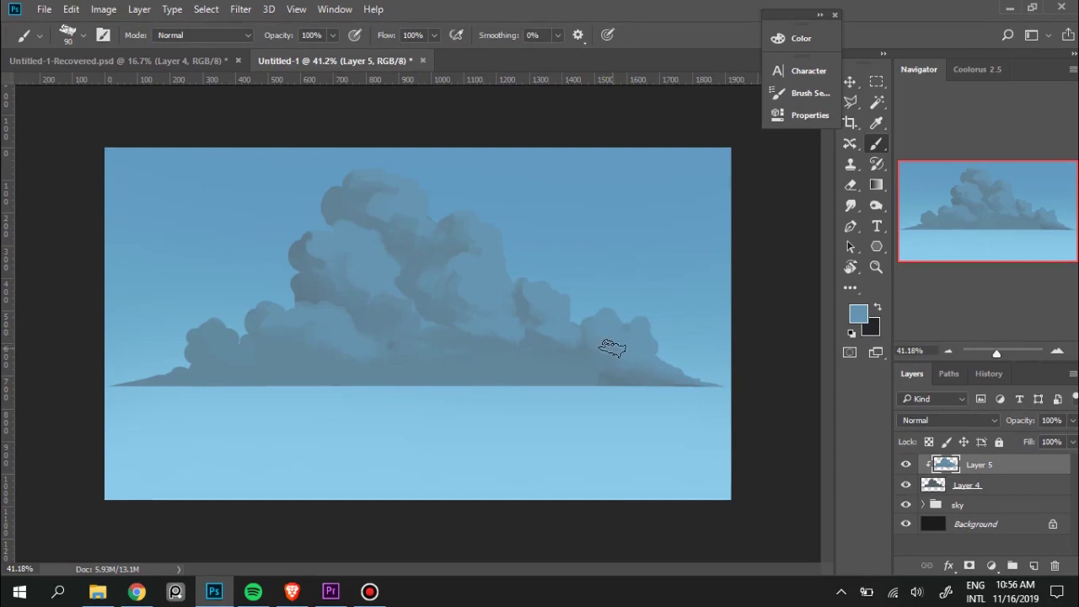
{"action": "mouse_move", "coordinate": [575, 361]}
{"action": "left_mouse_down"}
{"action": "mouse_move", "coordinate": [672, 374]}
{"action": "mouse_move", "coordinate": [500, 373]}
{"action": "left_mouse_up"}
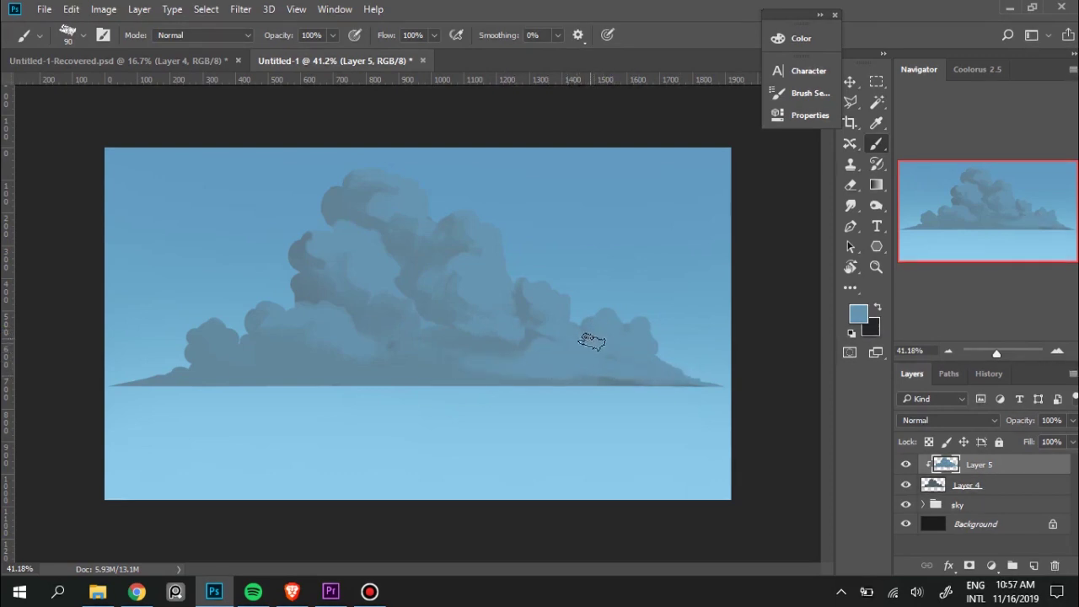
{"action": "key", "text": "i"}
{"action": "key", "text": "b"}
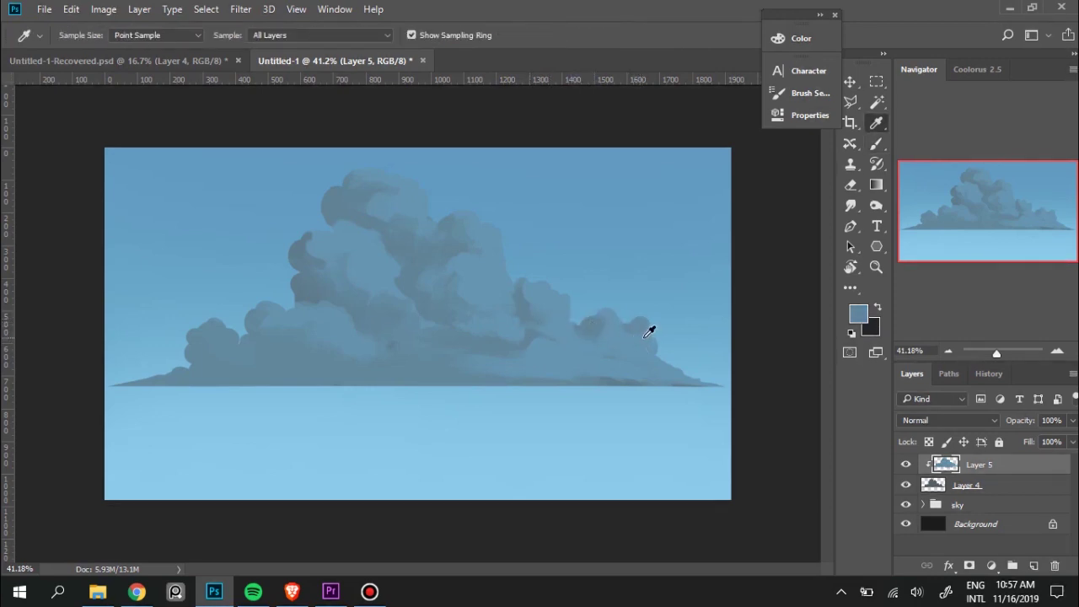
{"action": "left_click", "coordinate": [622, 325], "text": "alt"}
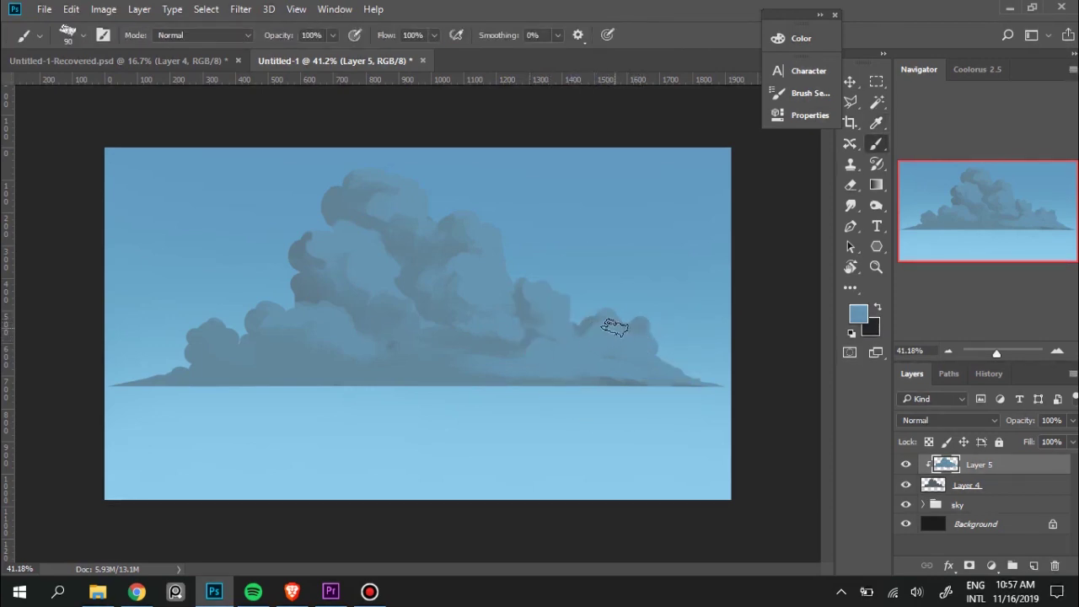
{"action": "left_click", "coordinate": [589, 315], "text": "alt"}
Shrink the brush from 90 to 50 and paint small darker puffs on the right lobe.
{"action": "key", "text": "bracketleft"}
{"action": "key", "text": "bracketleft"}
{"action": "key", "text": "bracketleft"}
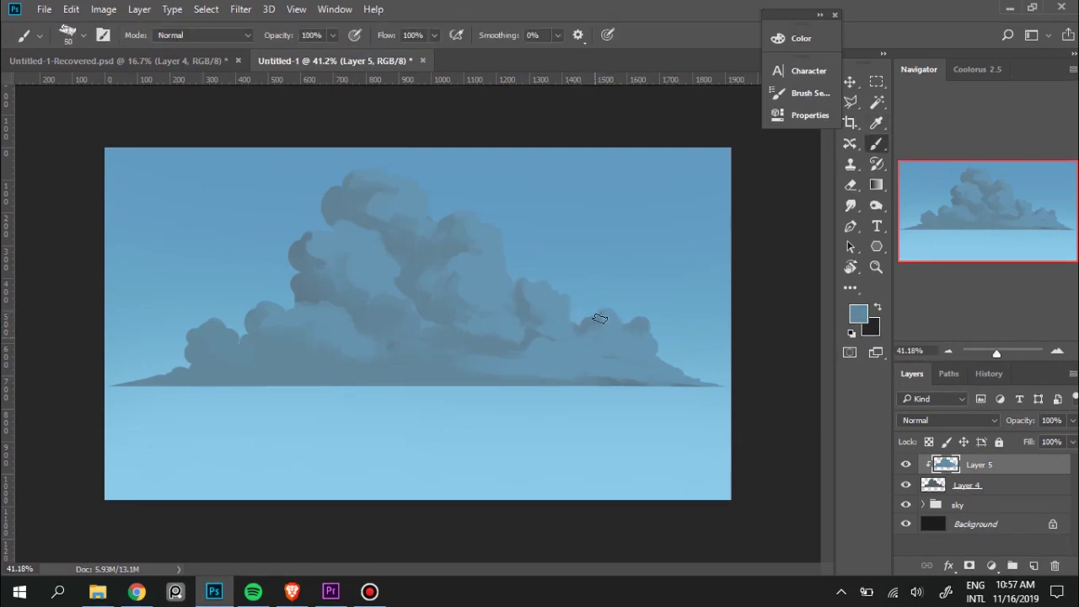
{"action": "left_click", "coordinate": [608, 329], "text": "alt"}
{"action": "left_click", "coordinate": [590, 326], "text": "alt"}
{"action": "left_click", "coordinate": [582, 346], "text": "alt"}
{"action": "key", "text": "alt"}
{"action": "left_click", "coordinate": [642, 337], "text": "alt"}
{"action": "mouse_move", "coordinate": [631, 332]}
{"action": "left_mouse_down"}
{"action": "mouse_move", "coordinate": [646, 337]}
{"action": "mouse_move", "coordinate": [638, 325]}
{"action": "left_mouse_up"}
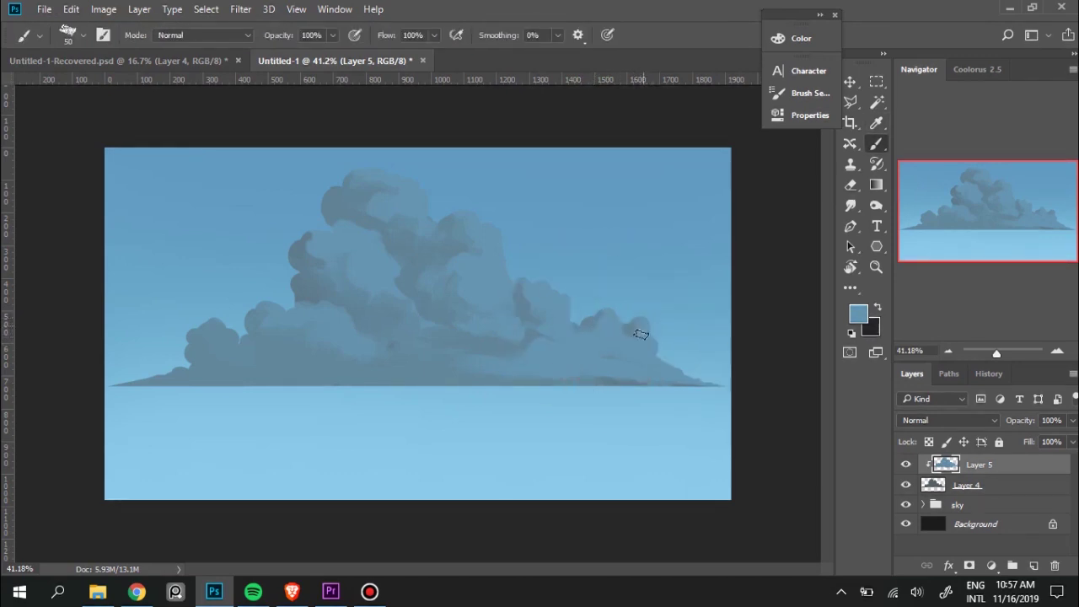
{"action": "left_click", "coordinate": [633, 323], "text": "alt"}
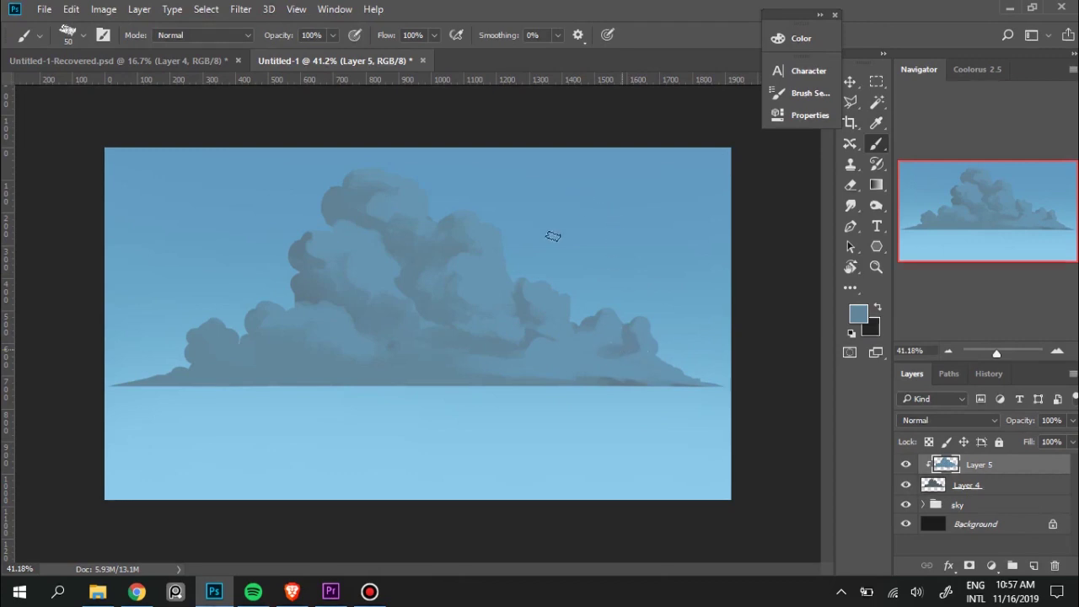
Sample a lighter blue and paint a lighter puff down the right lobe.
{"action": "key", "text": "i"}
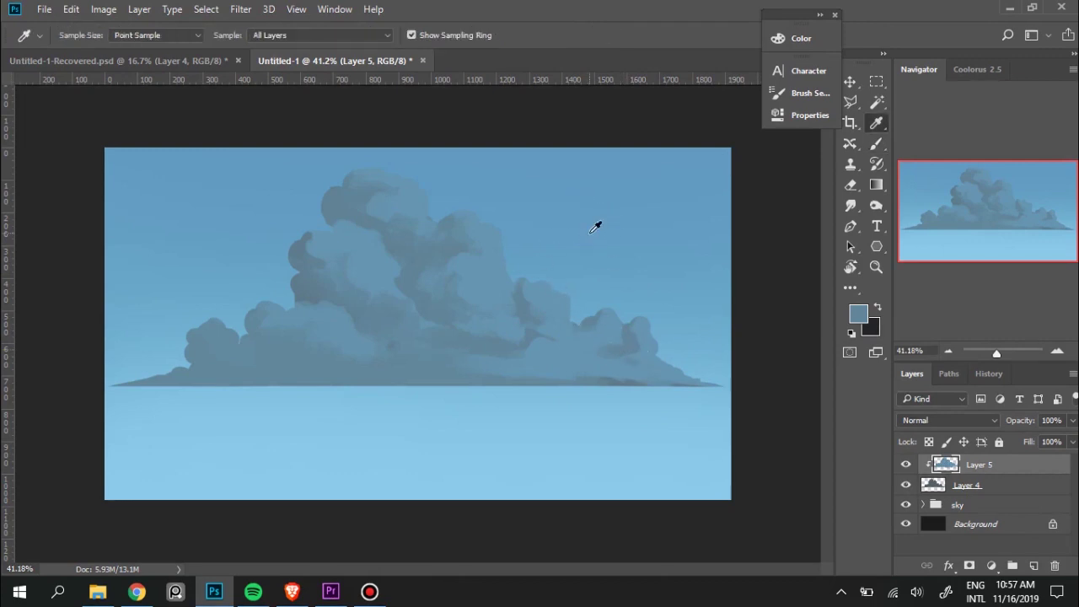
{"action": "left_click", "coordinate": [621, 339]}
{"action": "key", "text": "b"}
{"action": "left_click", "coordinate": [633, 321], "text": "alt"}
{"action": "left_click_drag", "start_coordinate": [634, 322], "coordinate": [629, 351]}
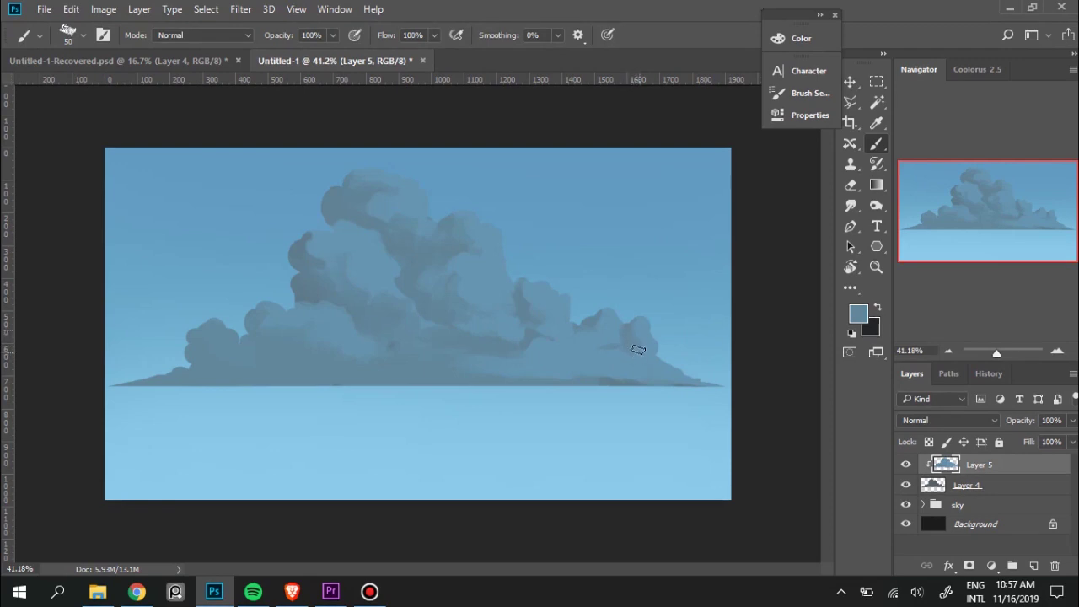
{"action": "left_click", "coordinate": [639, 351], "text": "alt"}
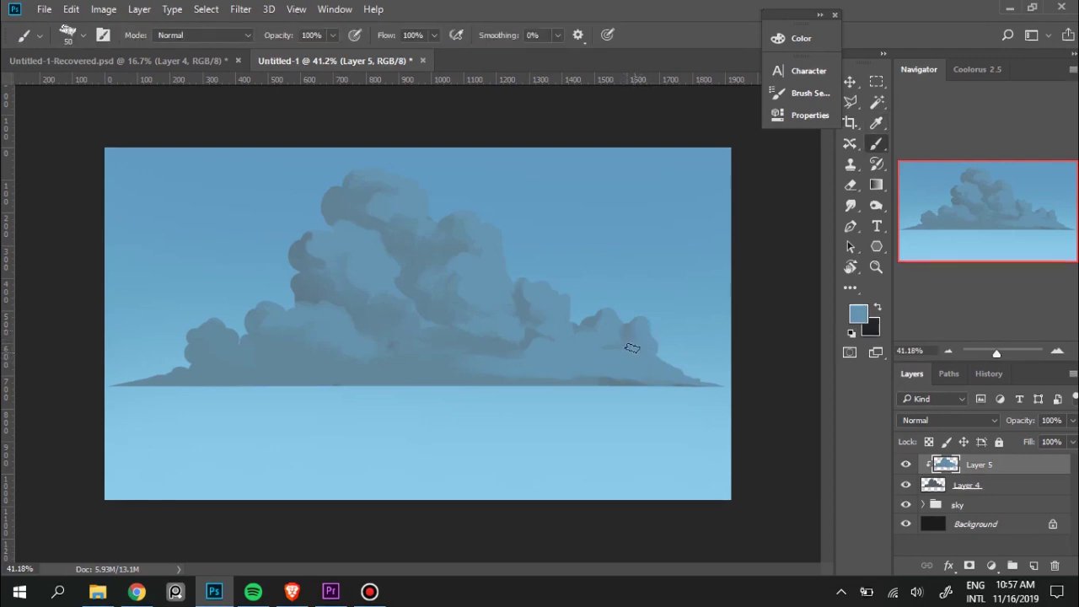
{"action": "key", "text": "alt"}
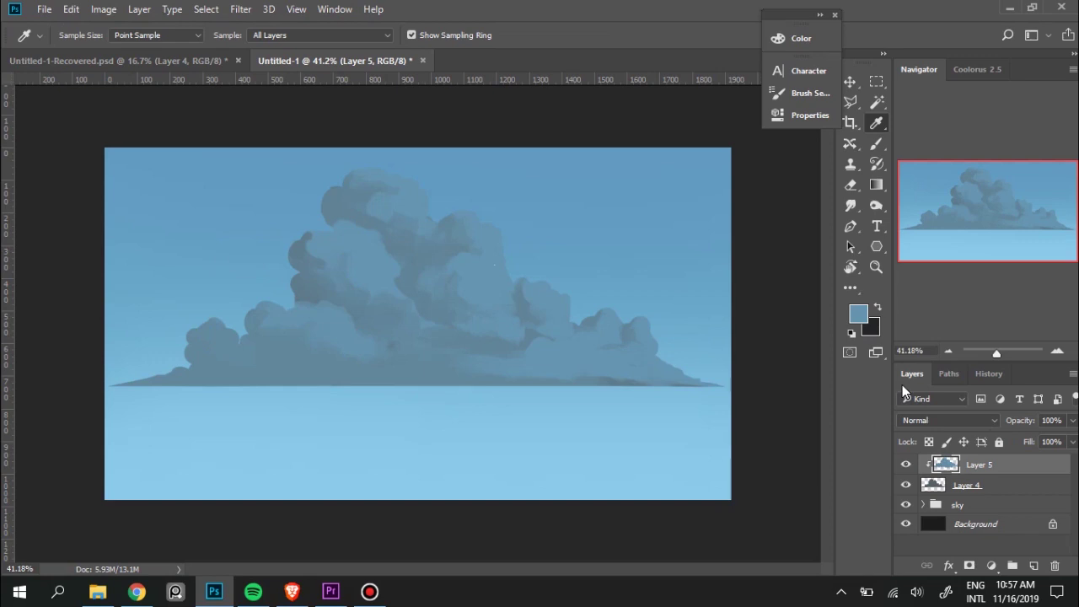
Create Layer 6 as a clipping mask on Layer 5 and open the foreground colour (6696b1).
{"action": "left_click", "coordinate": [1035, 565]}
{"action": "left_click", "coordinate": [1011, 469], "text": "alt"}
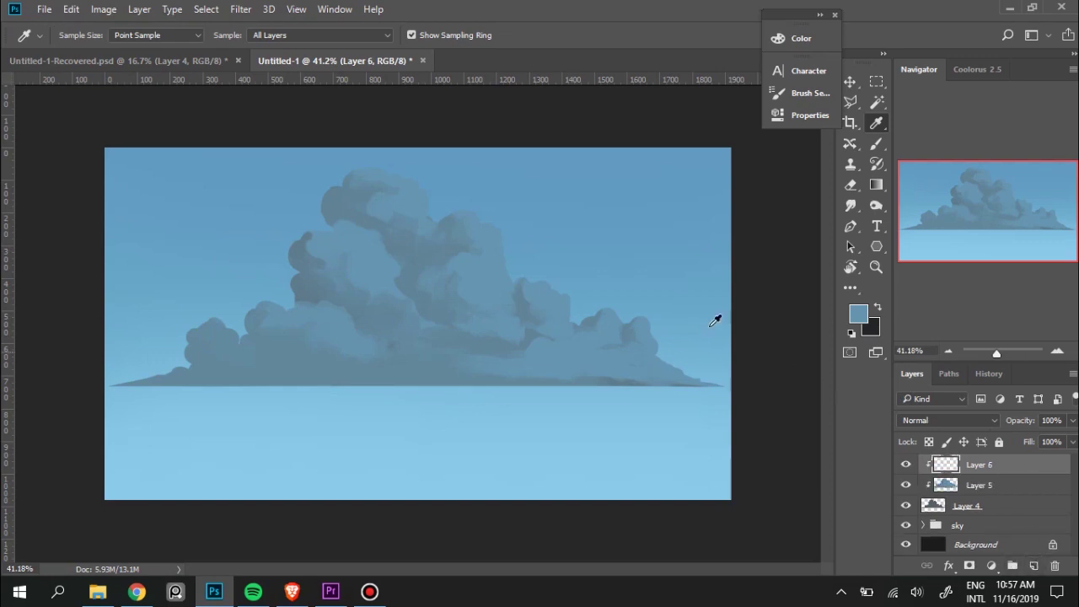
{"action": "key", "text": "b"}
{"action": "key", "text": "alt"}
{"action": "left_click", "coordinate": [867, 318]}
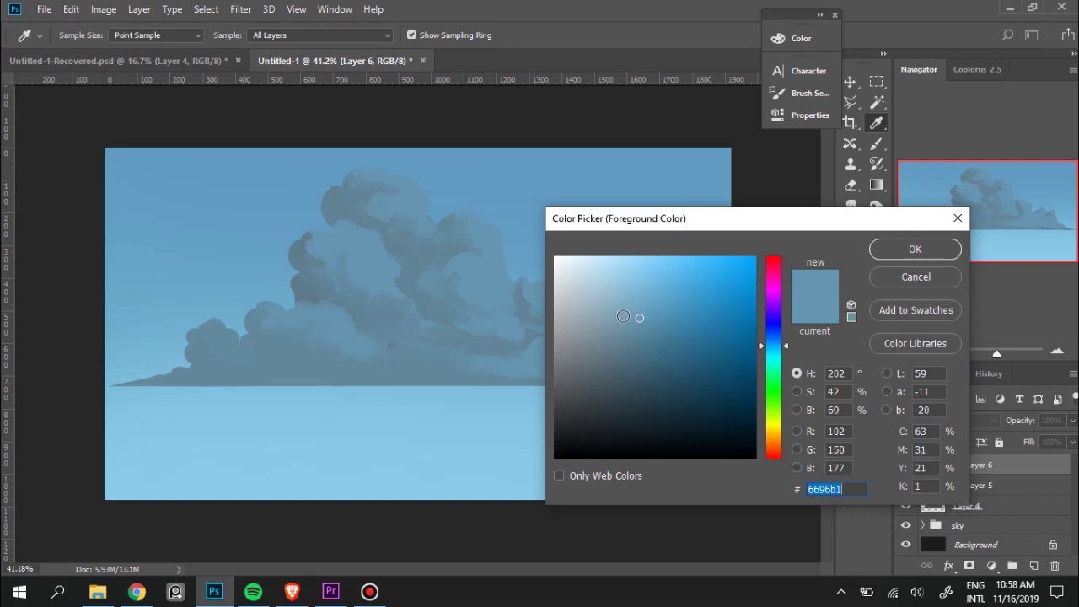
Choose the lighter blue 82b4d0 as the foreground colour and confirm it.
{"action": "left_click", "coordinate": [630, 293]}
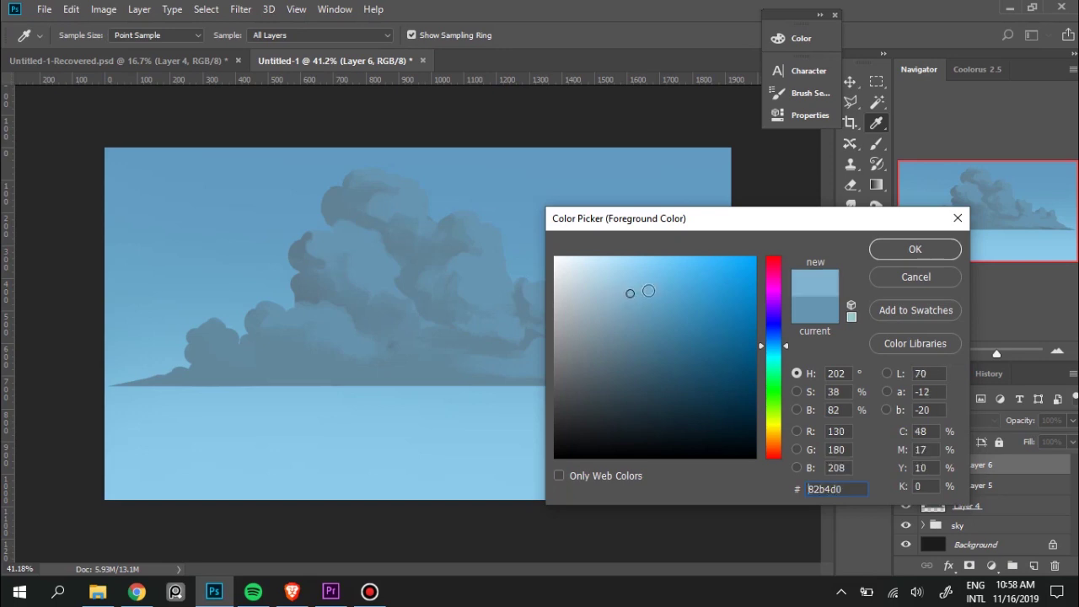
{"action": "left_click", "coordinate": [917, 253]}
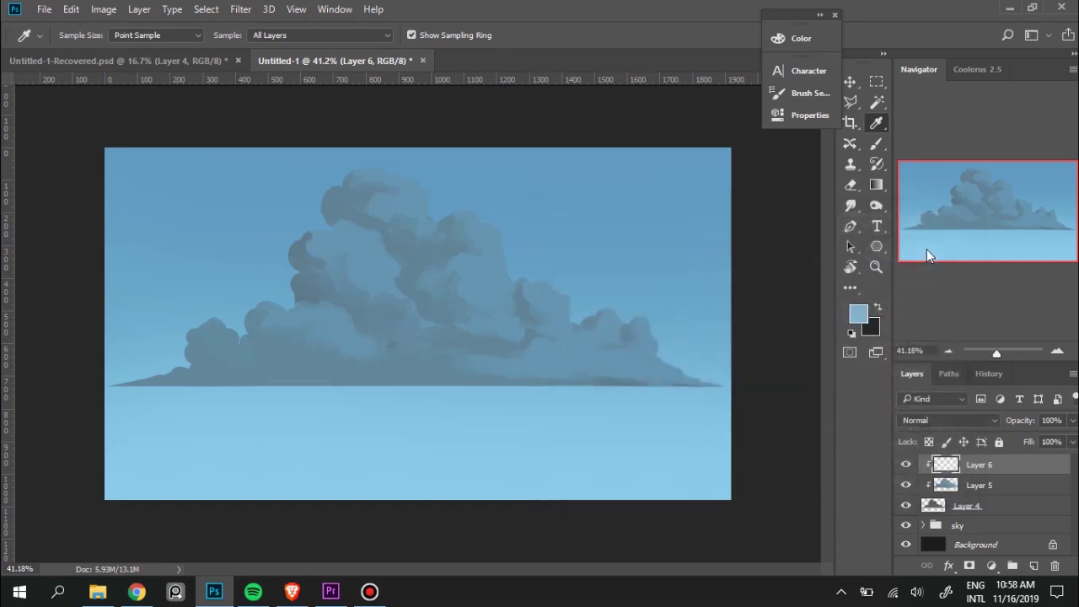
With the Brush, paint 82b4d0 highlights on the cloud top and the upper-middle, left and lower-left lobes.
{"action": "key", "text": "v"}
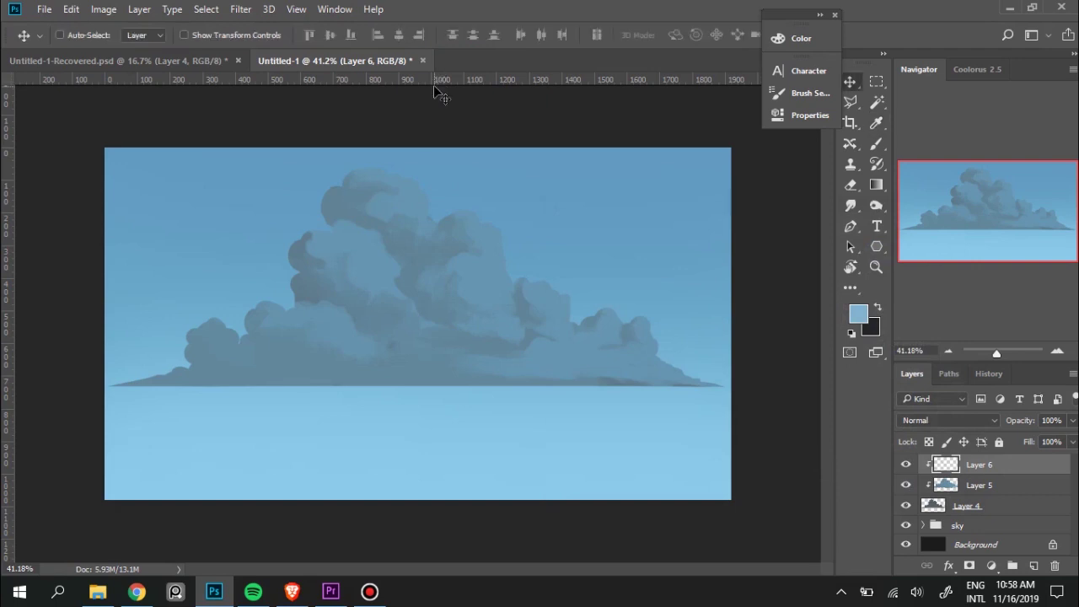
{"action": "key", "text": "b"}
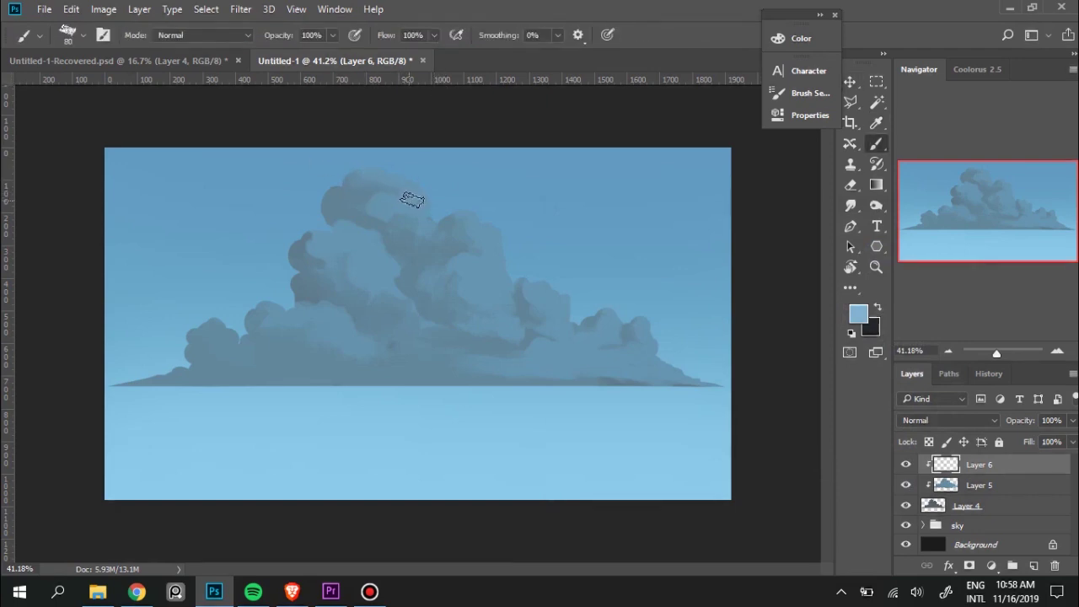
{"action": "mouse_move", "coordinate": [416, 198]}
{"action": "left_mouse_down"}
{"action": "mouse_move", "coordinate": [409, 207]}
{"action": "mouse_move", "coordinate": [405, 178]}
{"action": "mouse_move", "coordinate": [397, 207]}
{"action": "mouse_move", "coordinate": [409, 200]}
{"action": "mouse_move", "coordinate": [376, 180]}
{"action": "mouse_move", "coordinate": [392, 167]}
{"action": "mouse_move", "coordinate": [374, 169]}
{"action": "mouse_move", "coordinate": [408, 184]}
{"action": "left_mouse_up"}
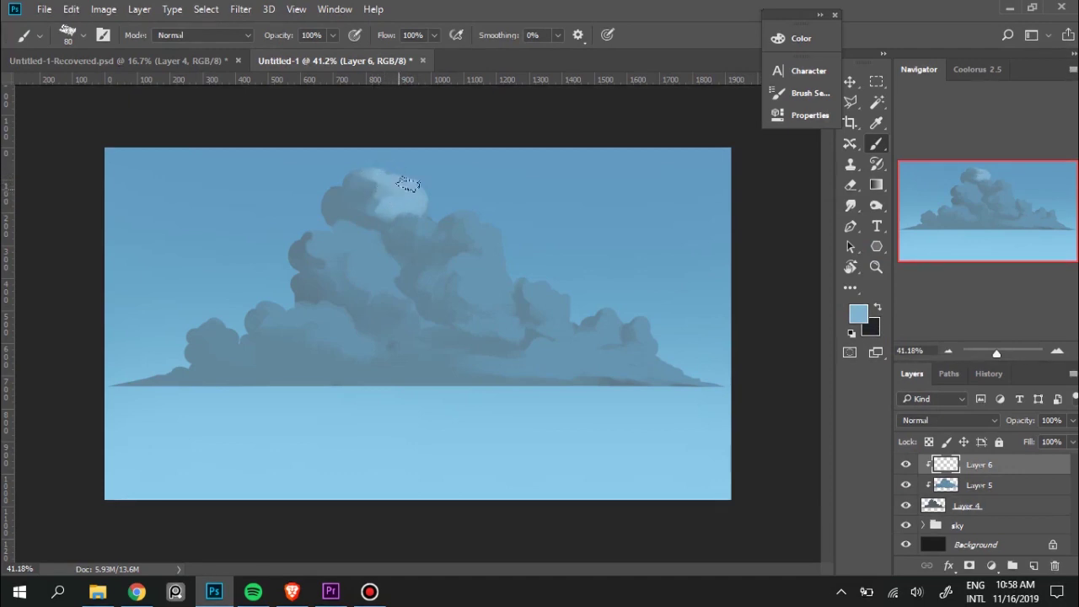
{"action": "mouse_move", "coordinate": [349, 236]}
{"action": "left_mouse_down"}
{"action": "mouse_move", "coordinate": [373, 284]}
{"action": "mouse_move", "coordinate": [380, 273]}
{"action": "mouse_move", "coordinate": [327, 241]}
{"action": "mouse_move", "coordinate": [374, 246]}
{"action": "left_mouse_up"}
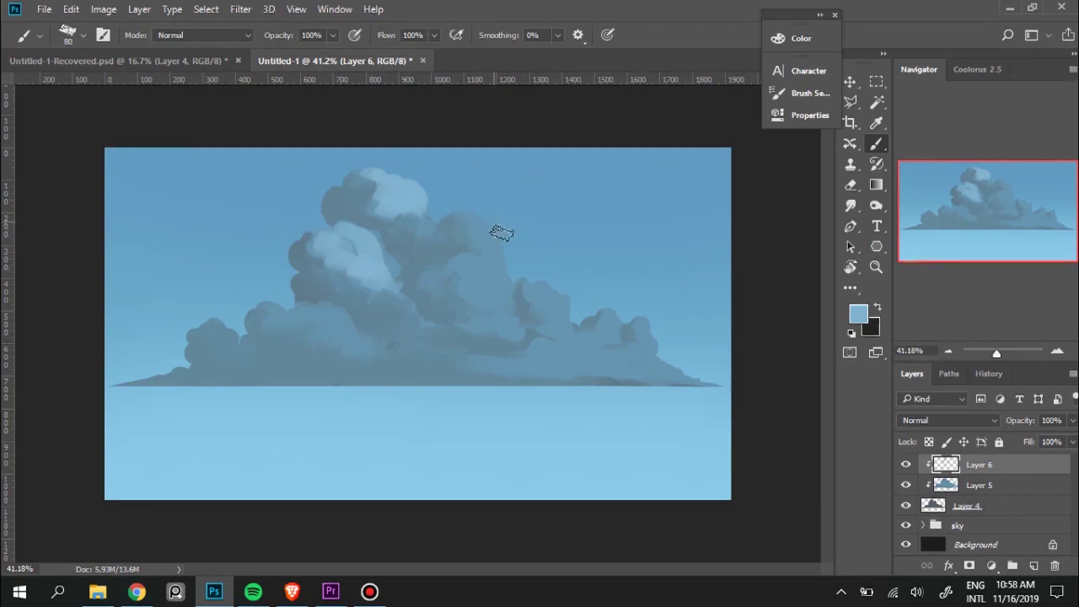
{"action": "mouse_move", "coordinate": [501, 234]}
{"action": "left_mouse_down"}
{"action": "mouse_move", "coordinate": [482, 249]}
{"action": "mouse_move", "coordinate": [453, 224]}
{"action": "mouse_move", "coordinate": [481, 256]}
{"action": "mouse_move", "coordinate": [444, 226]}
{"action": "mouse_move", "coordinate": [421, 267]}
{"action": "mouse_move", "coordinate": [491, 264]}
{"action": "mouse_move", "coordinate": [489, 282]}
{"action": "mouse_move", "coordinate": [542, 292]}
{"action": "mouse_move", "coordinate": [559, 332]}
{"action": "mouse_move", "coordinate": [542, 351]}
{"action": "mouse_move", "coordinate": [607, 326]}
{"action": "mouse_move", "coordinate": [602, 338]}
{"action": "mouse_move", "coordinate": [646, 330]}
{"action": "mouse_move", "coordinate": [646, 344]}
{"action": "mouse_move", "coordinate": [613, 365]}
{"action": "mouse_move", "coordinate": [677, 373]}
{"action": "left_mouse_up"}
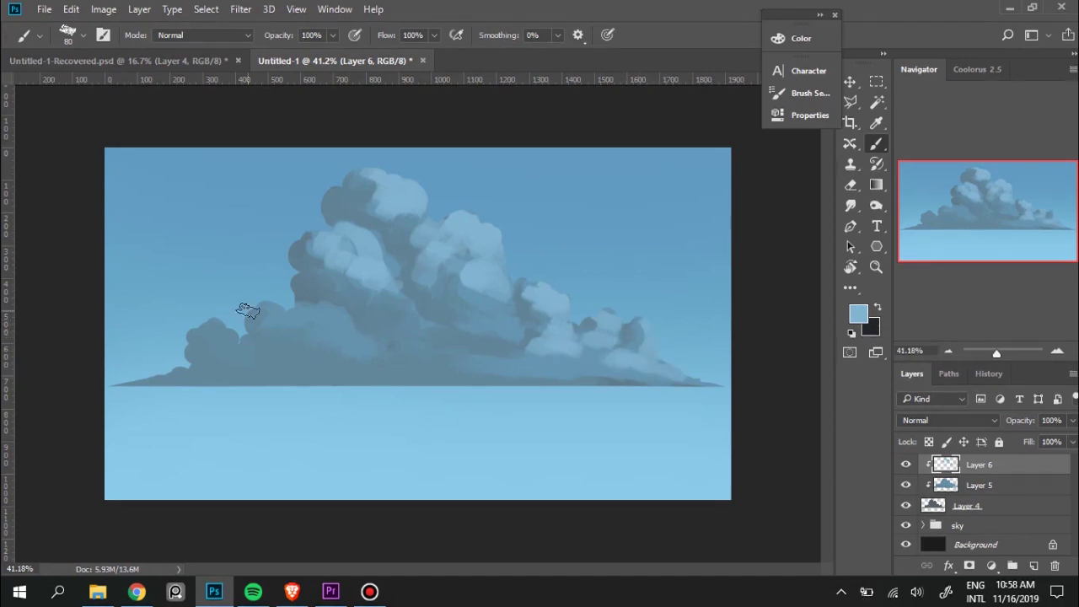
{"action": "mouse_move", "coordinate": [248, 308]}
{"action": "left_mouse_down"}
{"action": "mouse_move", "coordinate": [341, 331]}
{"action": "mouse_move", "coordinate": [279, 305]}
{"action": "mouse_move", "coordinate": [320, 330]}
{"action": "mouse_move", "coordinate": [290, 346]}
{"action": "left_mouse_up"}
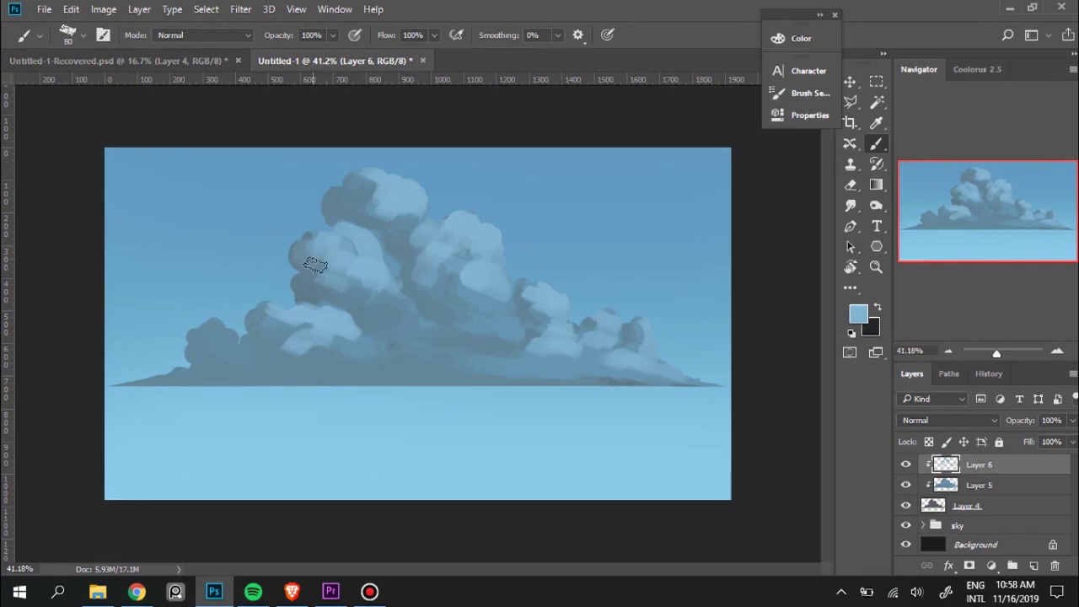
{"action": "left_click_drag", "start_coordinate": [300, 238], "coordinate": [310, 290]}
{"action": "key", "text": "alt"}
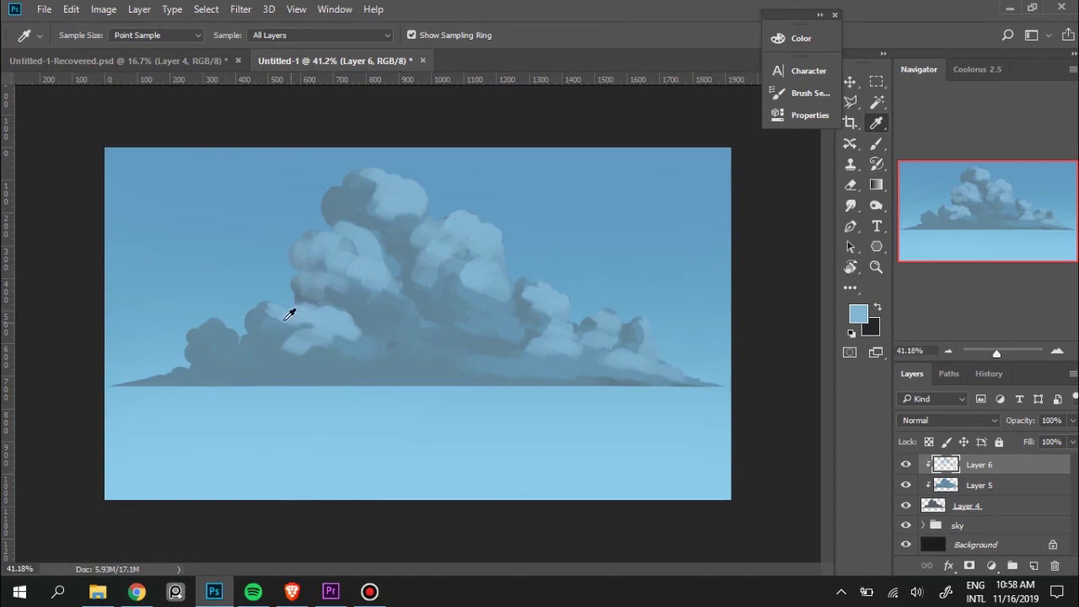
Sample a cloud colour and paint lighter strokes across the cloud's middle.
{"action": "key", "text": "b"}
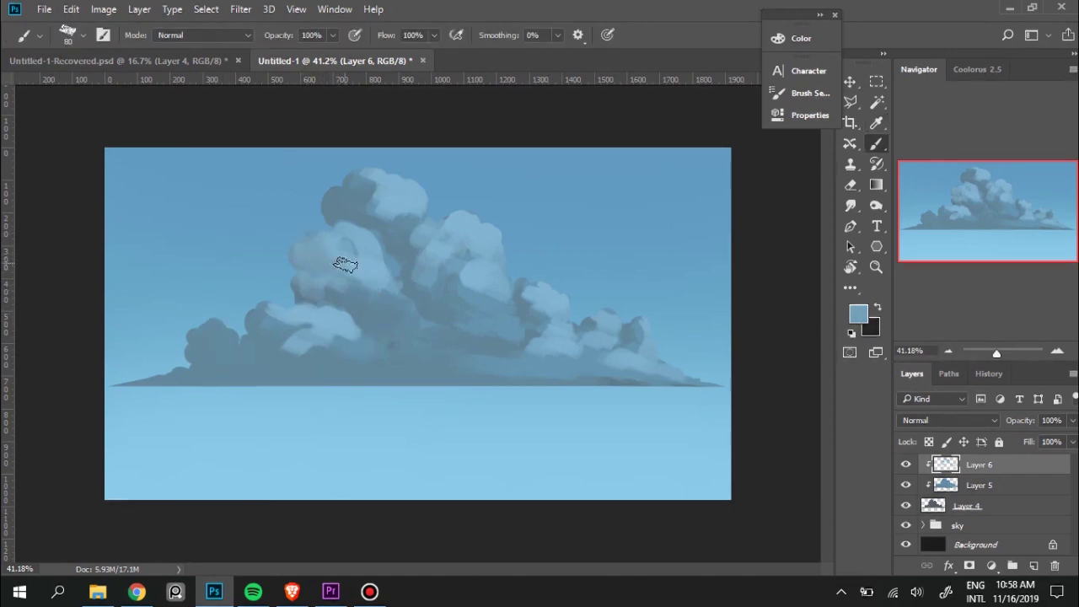
{"action": "left_click", "coordinate": [379, 236], "text": "alt"}
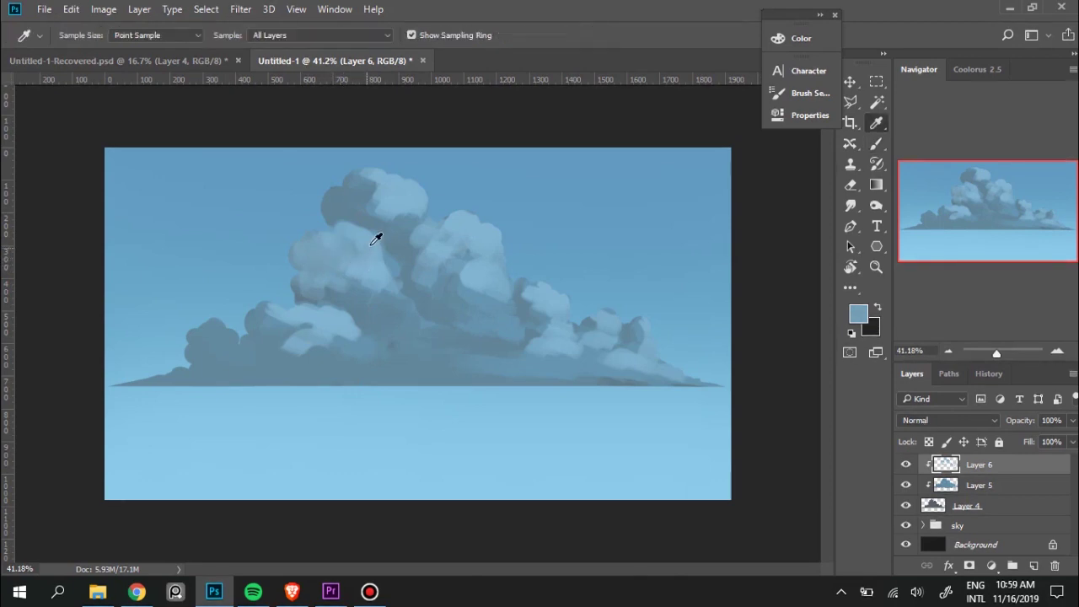
{"action": "key", "text": "i"}
{"action": "key", "text": "b"}
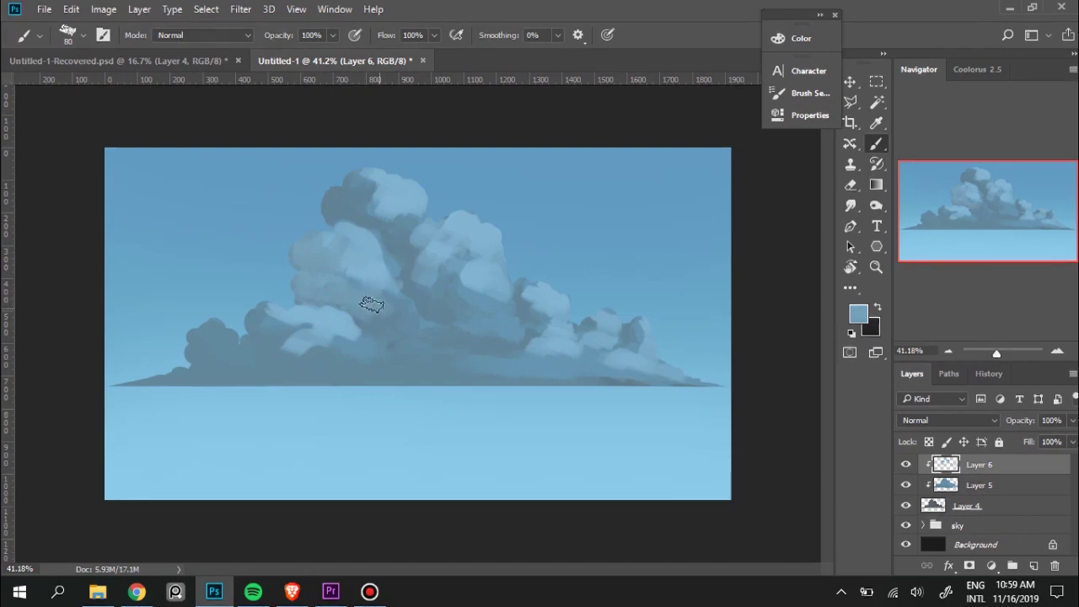
{"action": "left_click_drag", "start_coordinate": [380, 253], "coordinate": [366, 271]}
{"action": "key", "text": "alt"}
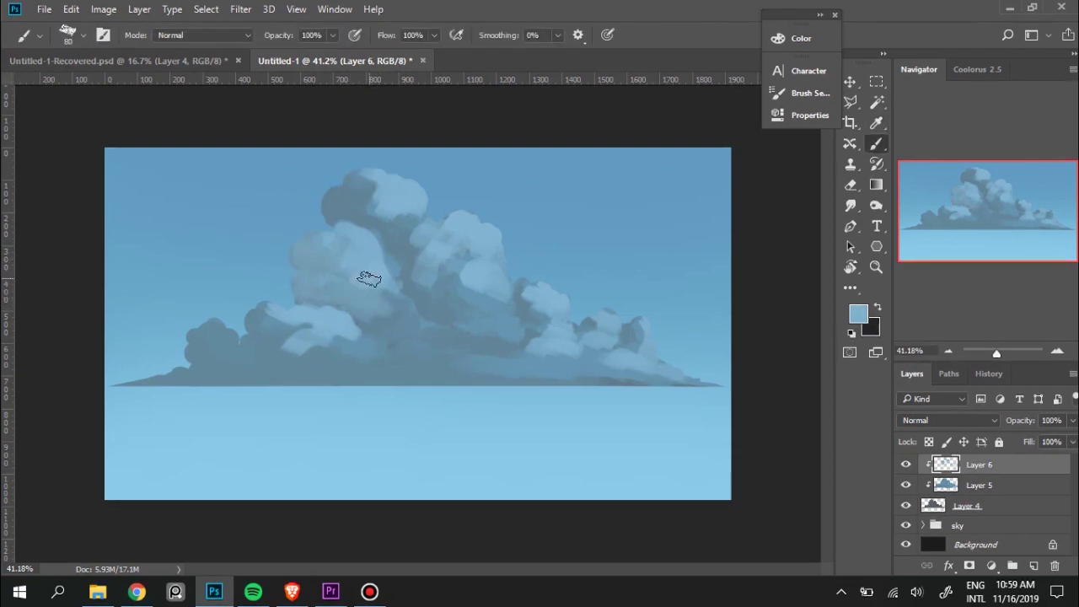
{"action": "key", "text": "alt"}
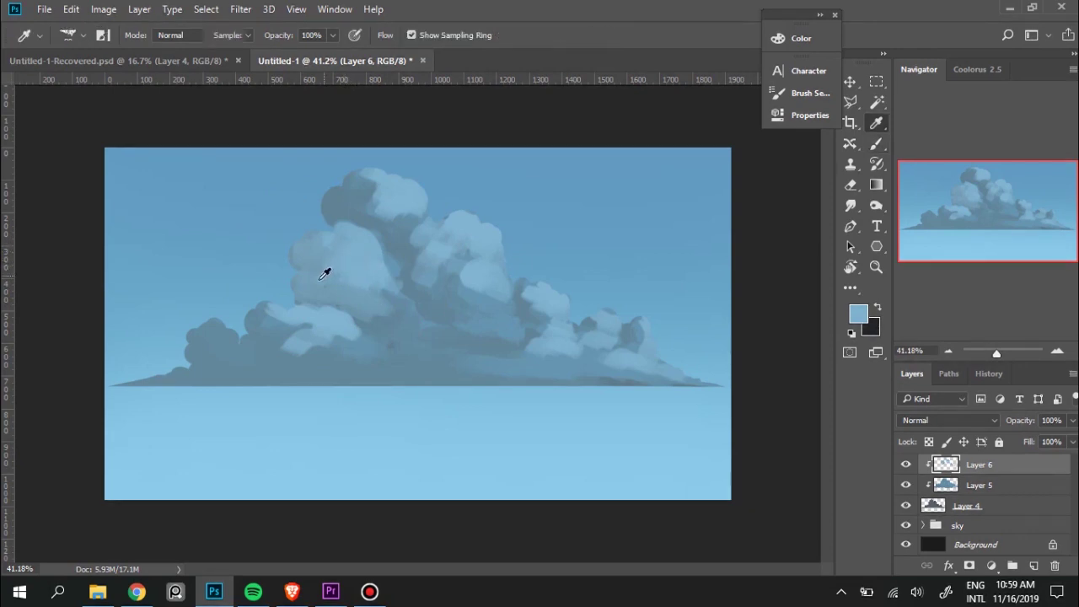
{"action": "key", "text": "alt"}
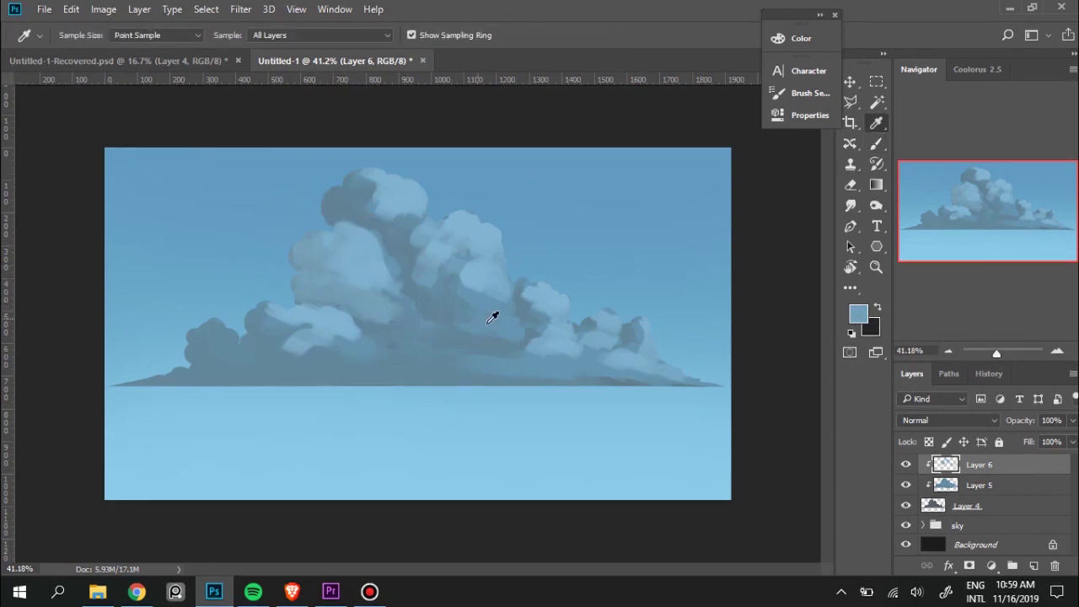
Enlarge the brush from 80 to 100 and dab sampled light blues onto the middle billows.
{"action": "key", "text": "bracketright"}
{"action": "key", "text": "bracketright"}
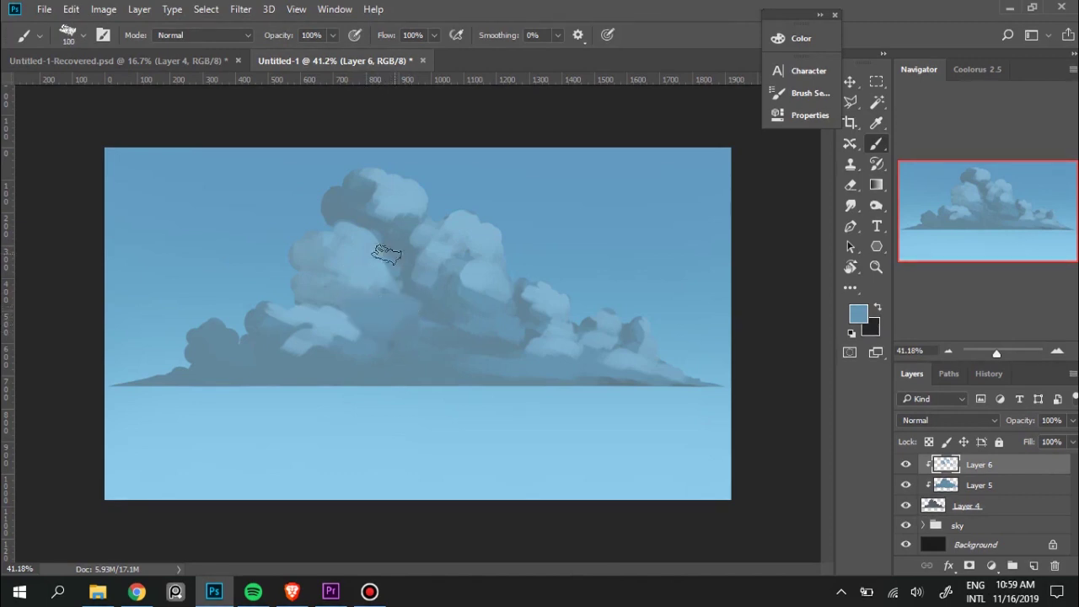
{"action": "left_click", "coordinate": [368, 300], "text": "alt"}
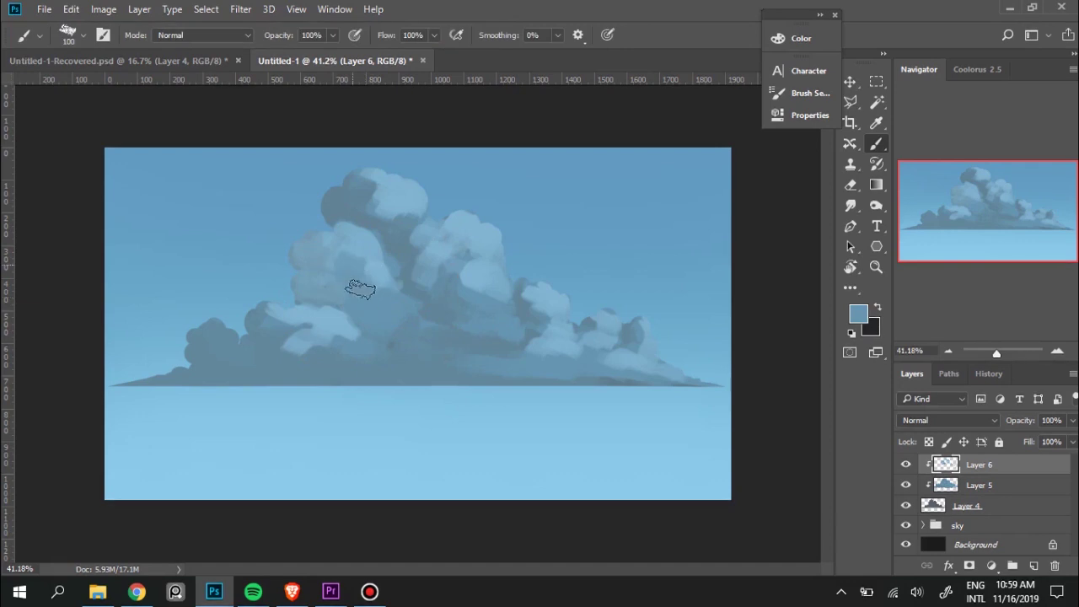
{"action": "left_click", "coordinate": [369, 263], "text": "alt"}
{"action": "left_click", "coordinate": [357, 263]}
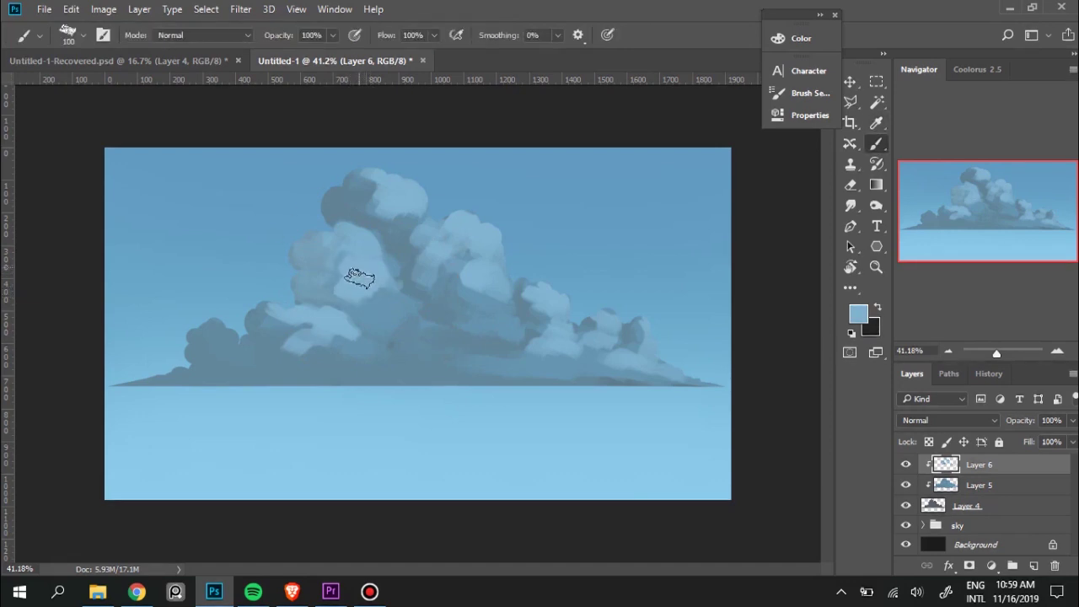
{"action": "left_click", "coordinate": [379, 299], "text": "alt"}
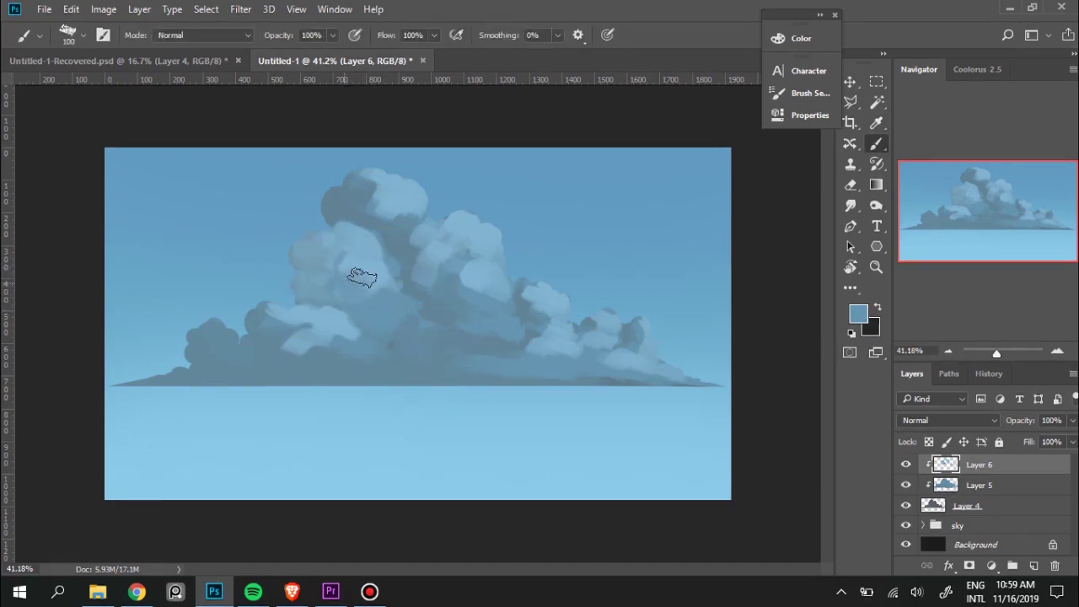
{"action": "left_click", "coordinate": [379, 278], "text": "alt"}
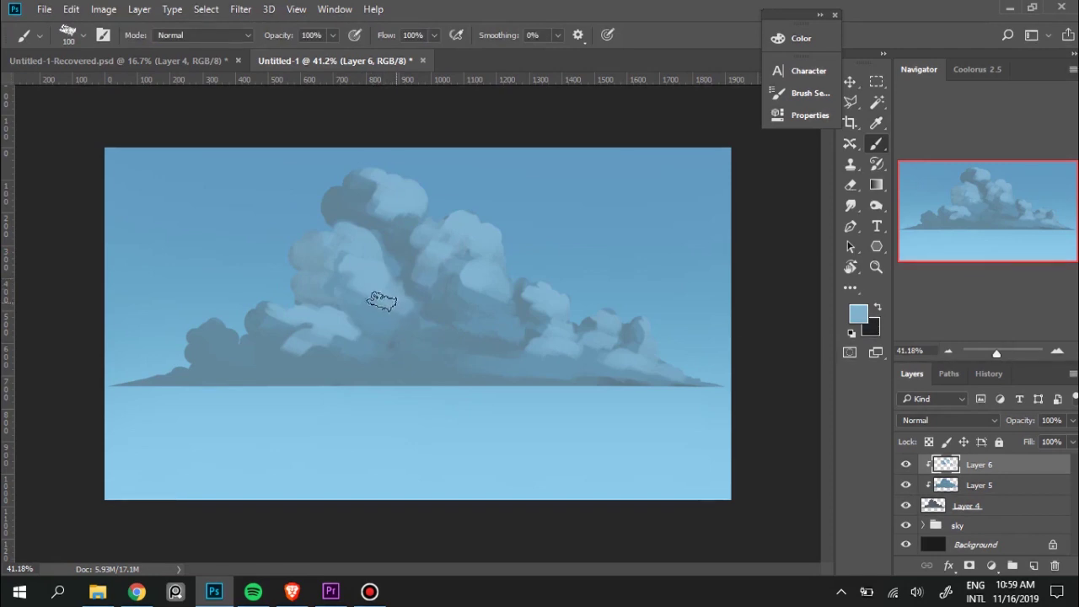
{"action": "left_click", "coordinate": [350, 270], "text": "alt"}
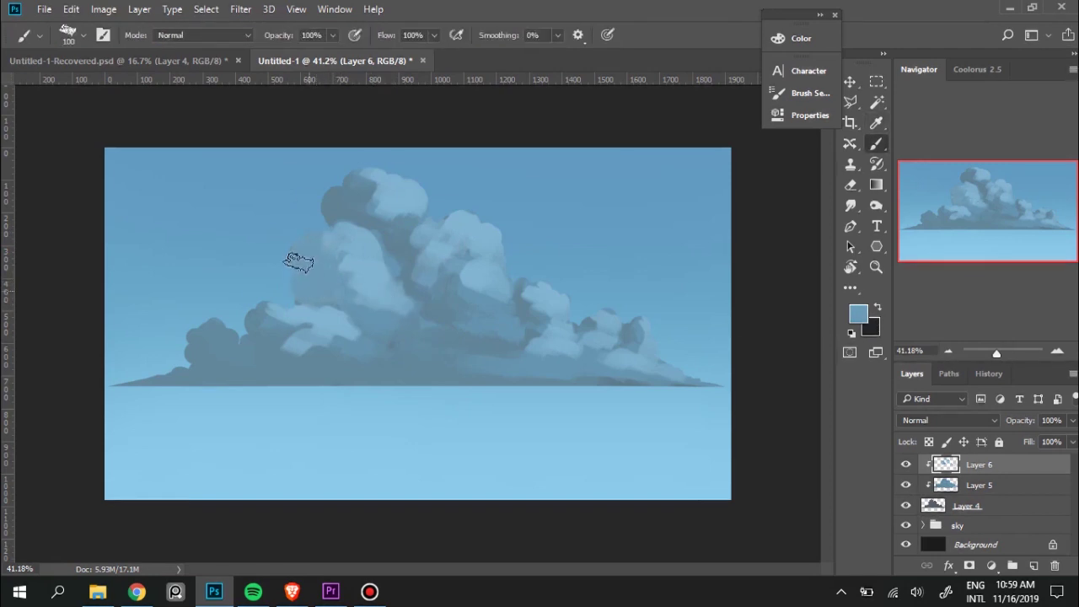
Soften and lighten the cloud's left edge with freshly sampled cloud colours.
{"action": "mouse_move", "coordinate": [297, 263]}
{"action": "left_mouse_down"}
{"action": "mouse_move", "coordinate": [306, 294]}
{"action": "mouse_move", "coordinate": [342, 304]}
{"action": "left_mouse_up"}
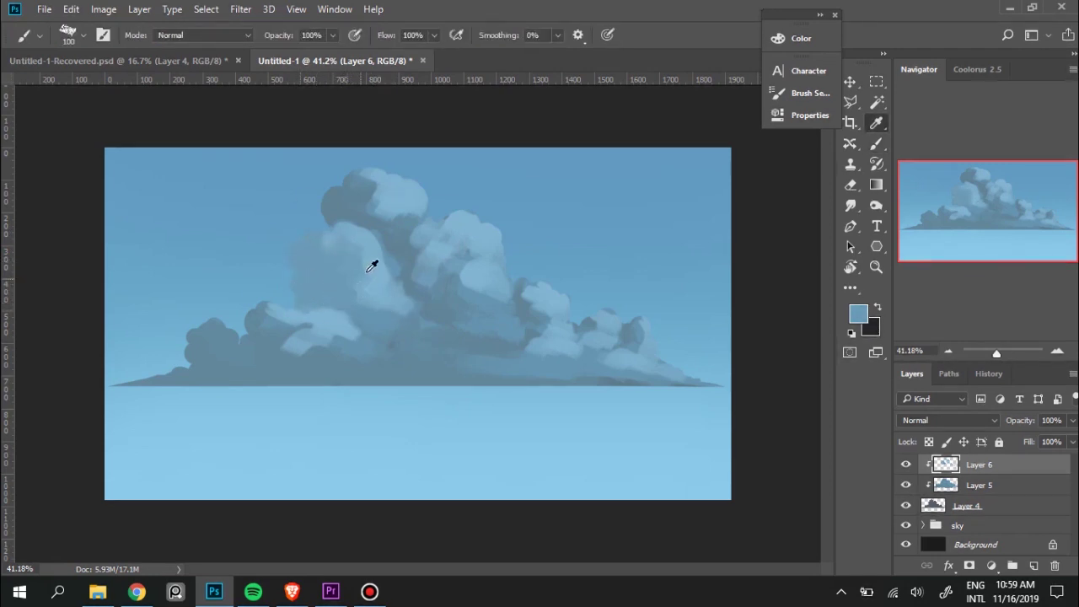
{"action": "left_click", "coordinate": [357, 264], "text": "alt"}
{"action": "mouse_move", "coordinate": [350, 259]}
{"action": "left_mouse_down"}
{"action": "mouse_move", "coordinate": [329, 241]}
{"action": "mouse_move", "coordinate": [308, 248]}
{"action": "mouse_move", "coordinate": [338, 262]}
{"action": "left_mouse_up"}
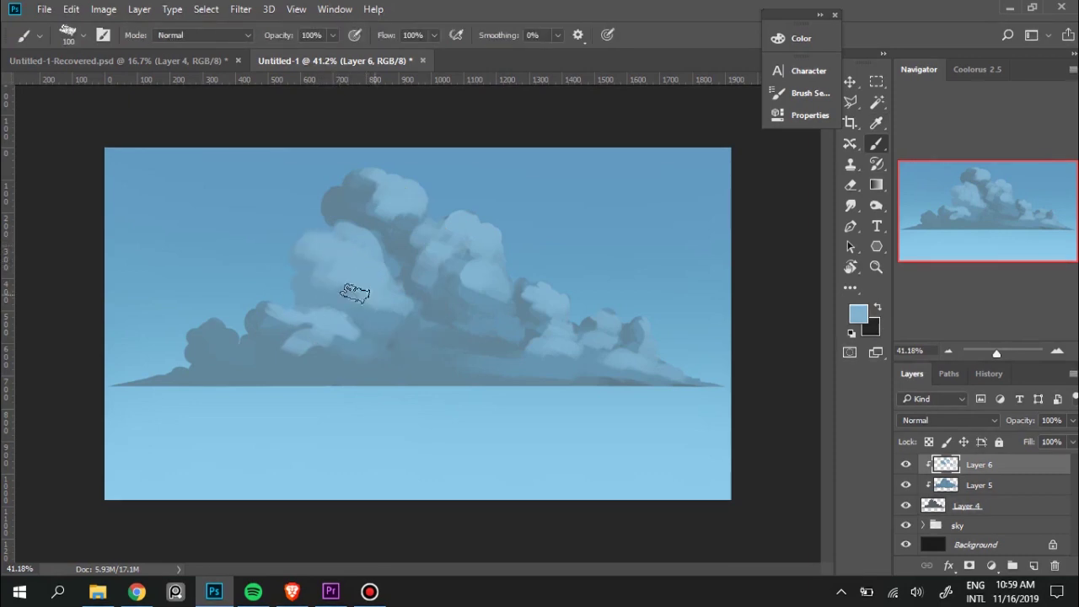
{"action": "left_click", "coordinate": [332, 284], "text": "alt"}
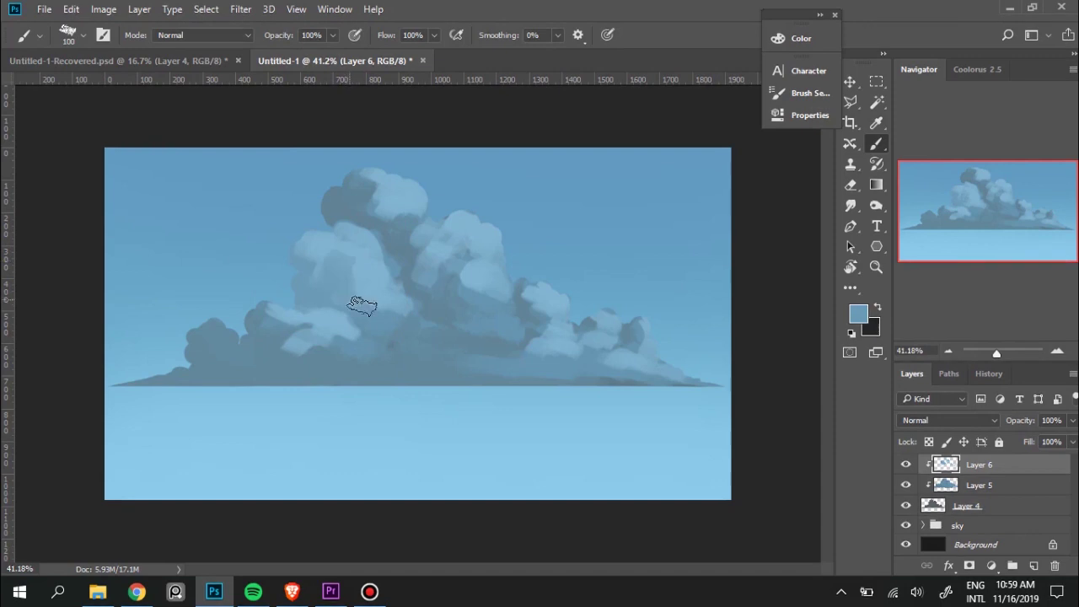
{"action": "left_click", "coordinate": [347, 263], "text": "alt"}
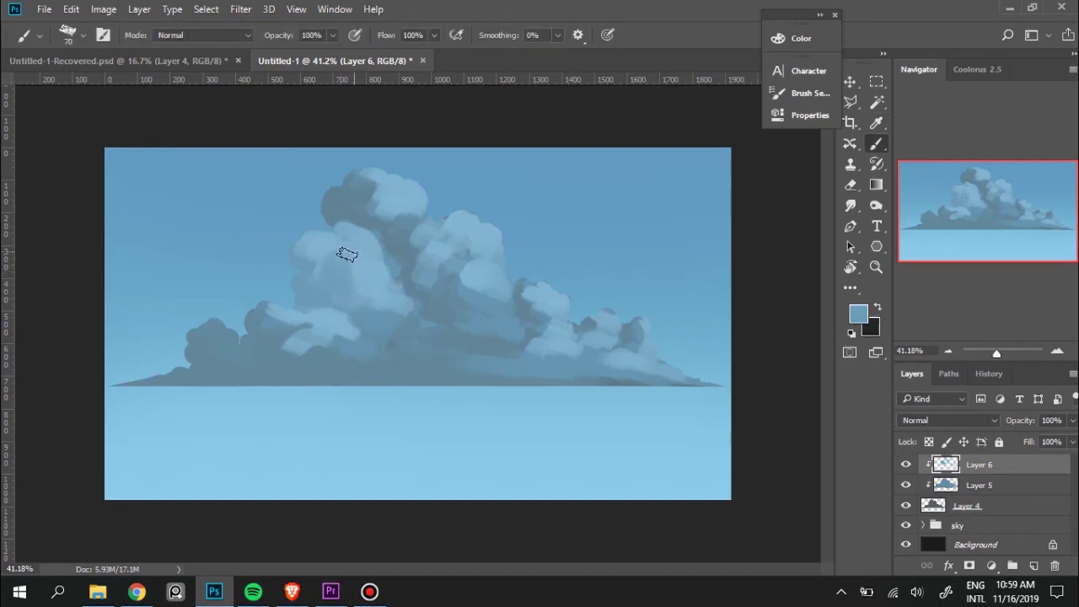
Touch up the sunlit middle area and lighten the upper-left puff with sampled cloud blues.
{"action": "left_click", "coordinate": [378, 260], "text": "alt"}
{"action": "left_click_drag", "start_coordinate": [378, 261], "coordinate": [354, 274]}
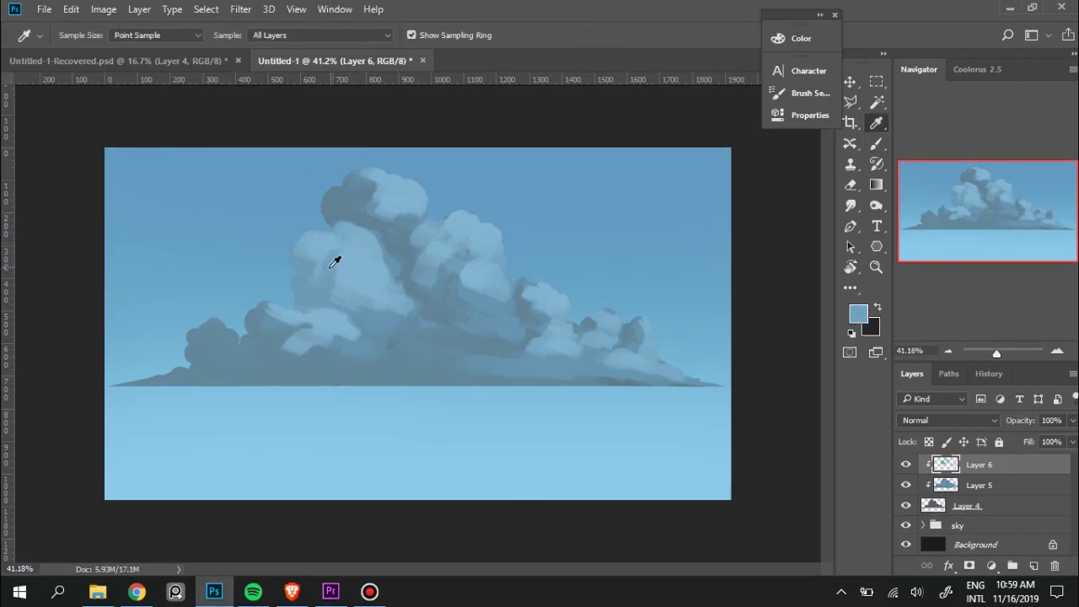
{"action": "left_click", "coordinate": [337, 253], "text": "alt"}
{"action": "left_click", "coordinate": [323, 234], "text": "alt"}
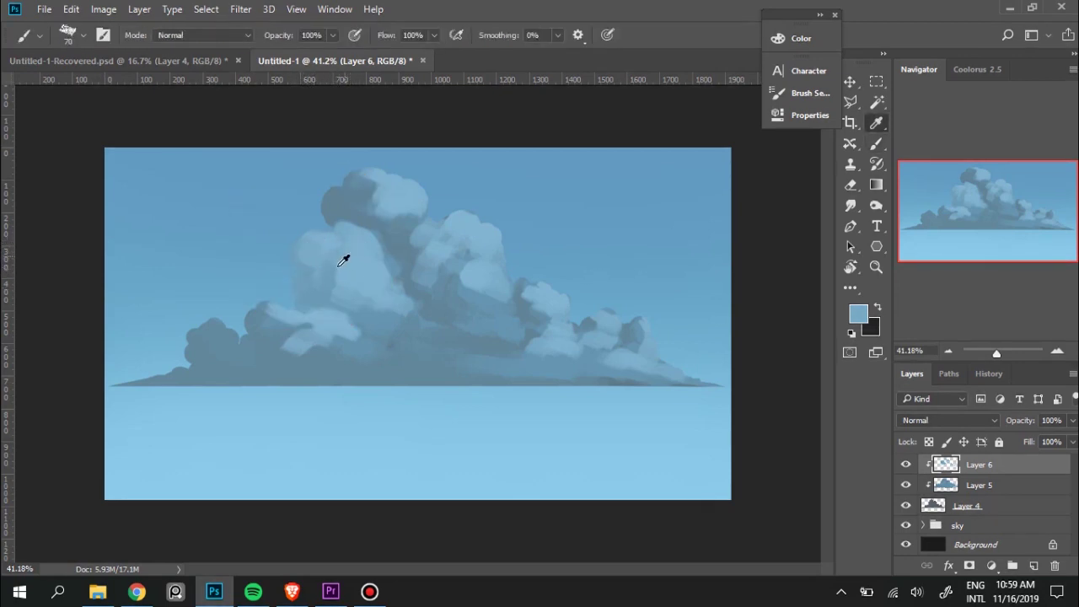
{"action": "left_click", "coordinate": [339, 261], "text": "alt"}
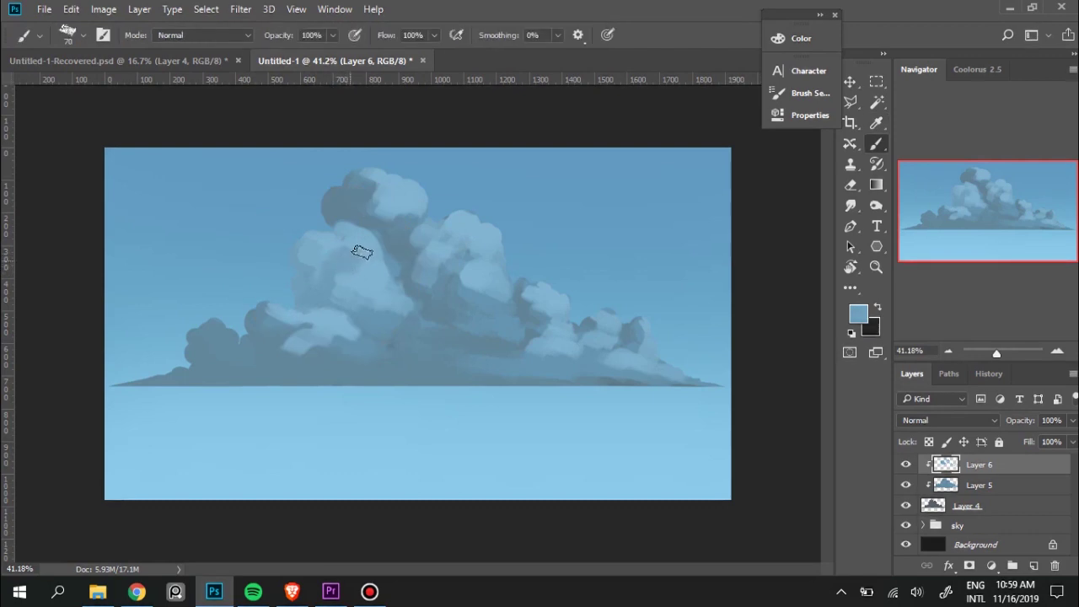
{"action": "left_click", "coordinate": [357, 247], "text": "alt"}
{"action": "left_click", "coordinate": [338, 234], "text": "alt"}
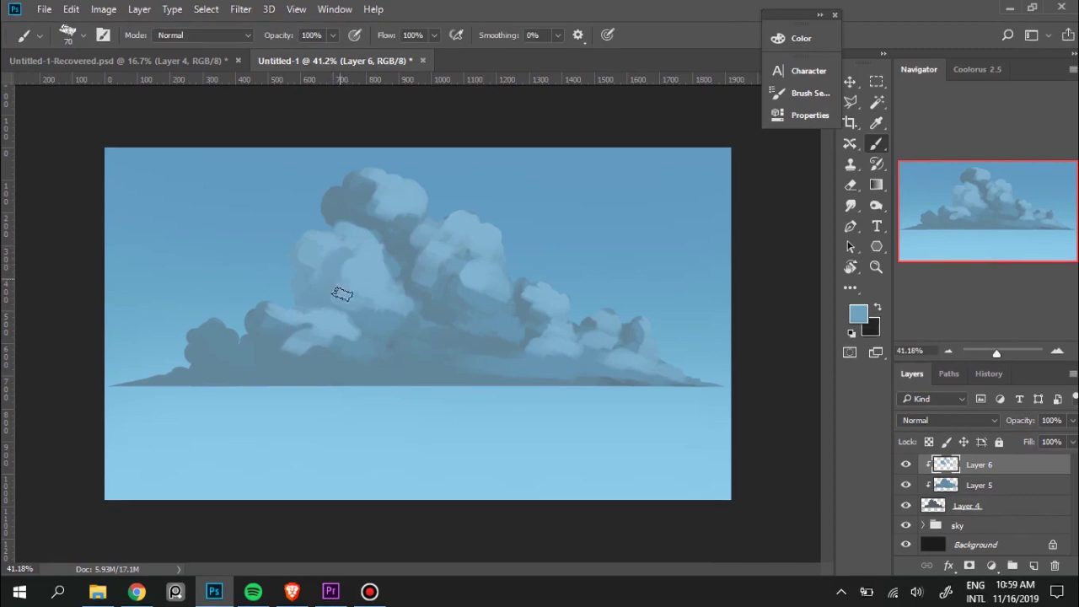
{"action": "left_click", "coordinate": [375, 280], "text": "alt"}
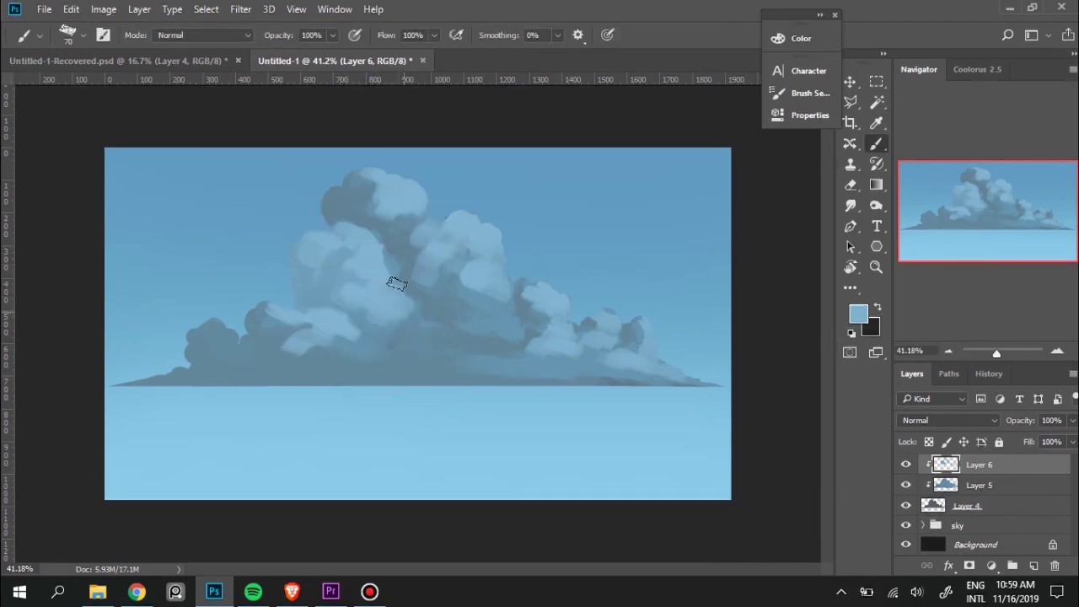
{"action": "key", "text": "alt"}
{"action": "left_click", "coordinate": [338, 264], "text": "alt"}
{"action": "mouse_move", "coordinate": [357, 216]}
{"action": "left_mouse_down"}
{"action": "mouse_move", "coordinate": [330, 197]}
{"action": "mouse_move", "coordinate": [354, 218]}
{"action": "left_mouse_up"}
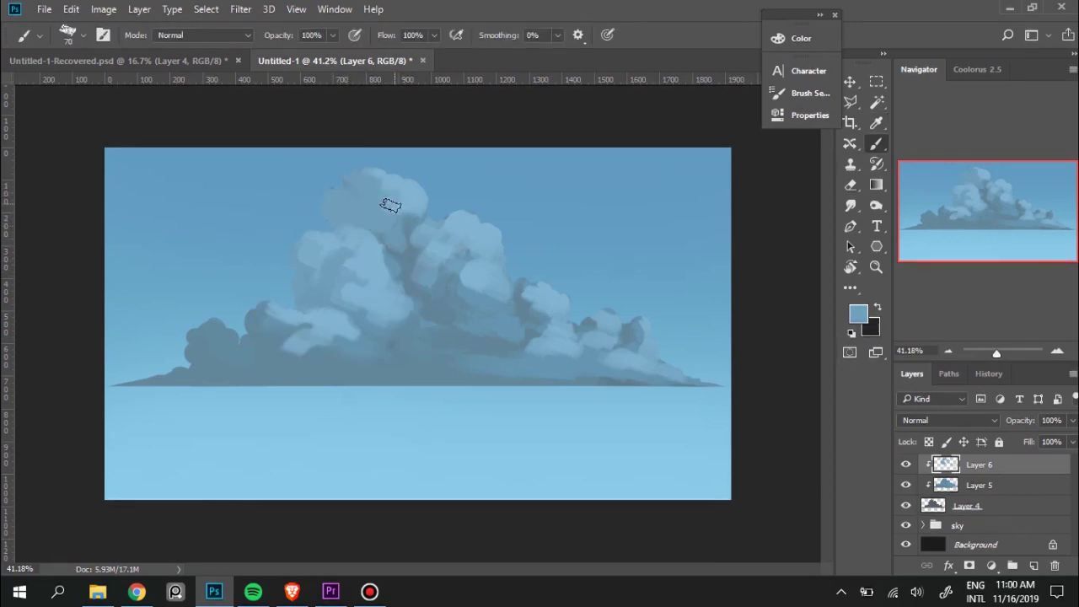
Lighten the top crown puff's upper edge, sampling its blues and enlarging the brush from 70 to 100.
{"action": "left_click", "coordinate": [410, 193], "text": "alt"}
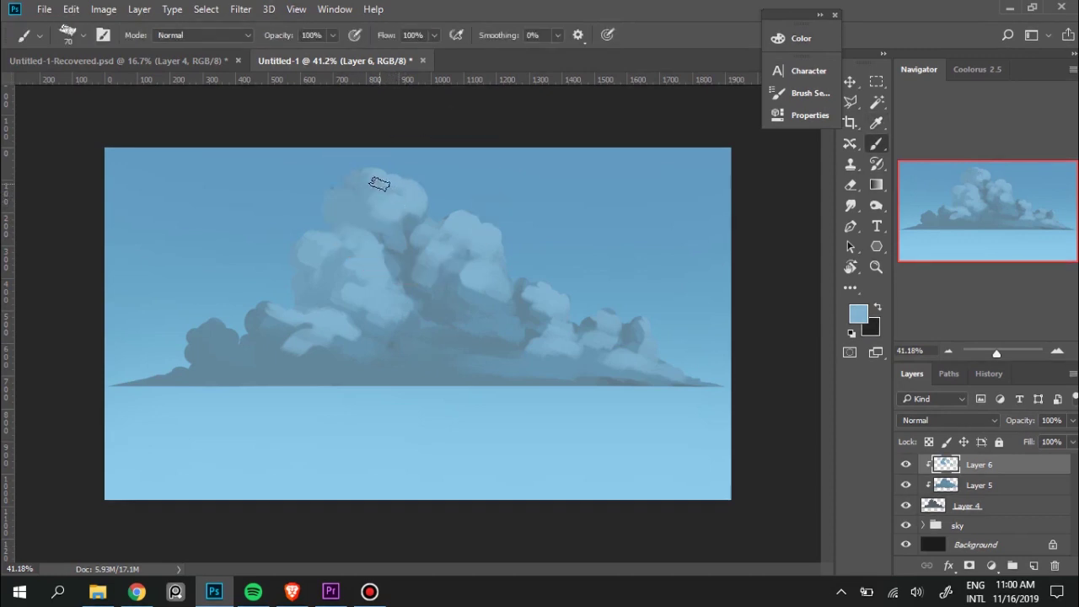
{"action": "left_click_drag", "start_coordinate": [374, 185], "coordinate": [390, 180]}
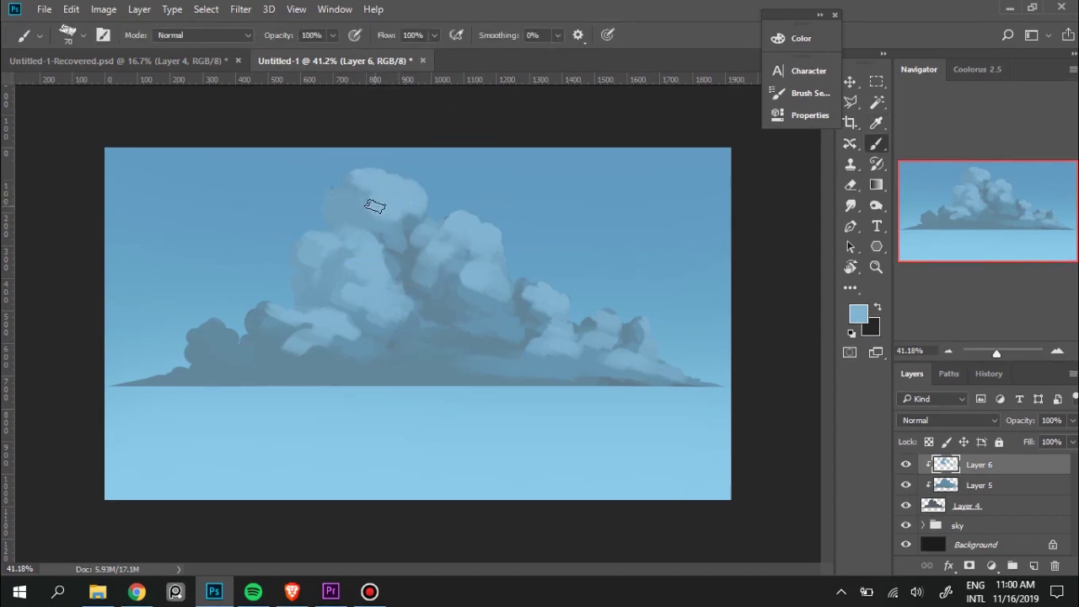
{"action": "left_click", "coordinate": [353, 204], "text": "alt"}
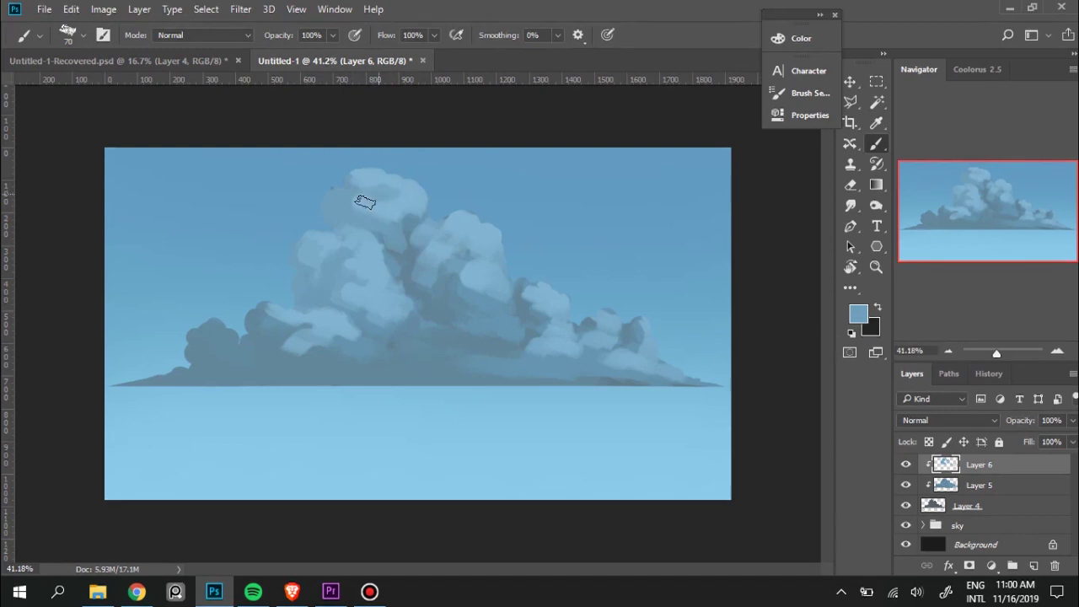
{"action": "left_click", "coordinate": [393, 201], "text": "alt"}
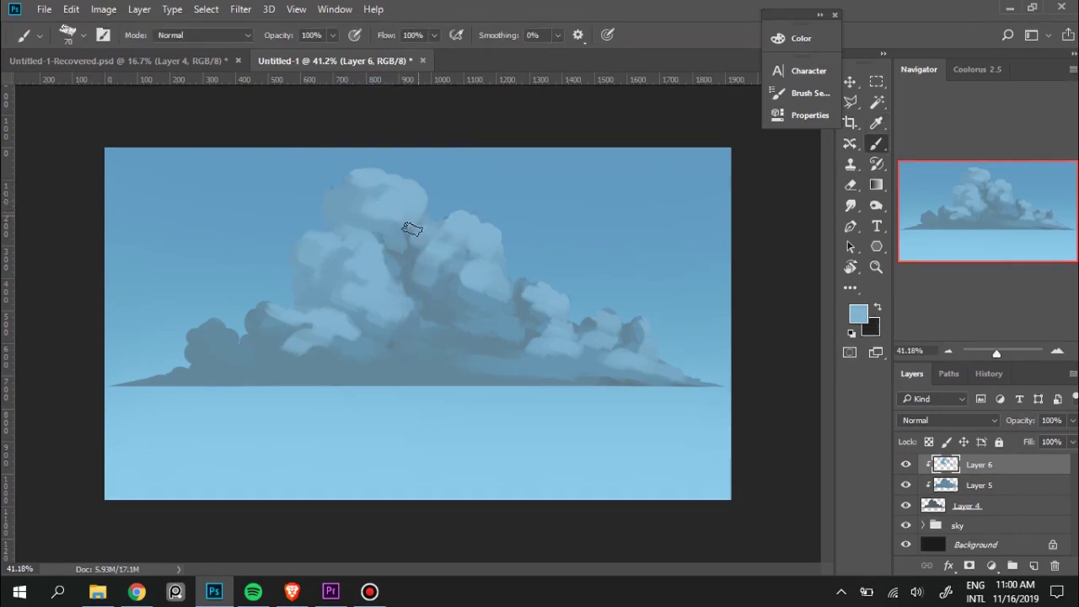
{"action": "left_click", "coordinate": [408, 233], "text": "alt"}
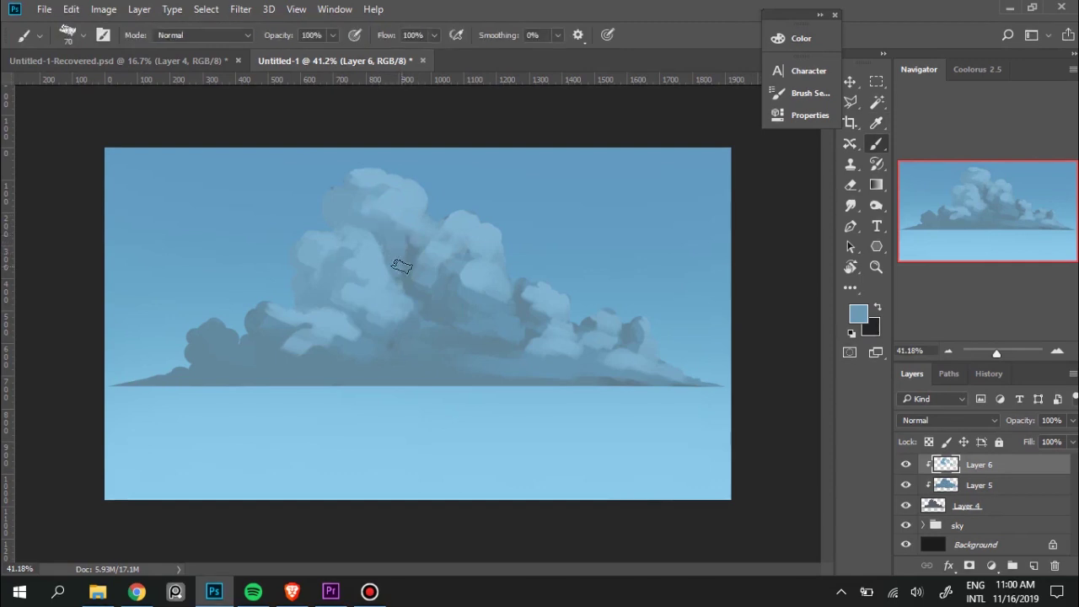
{"action": "left_click", "coordinate": [410, 218], "text": "alt"}
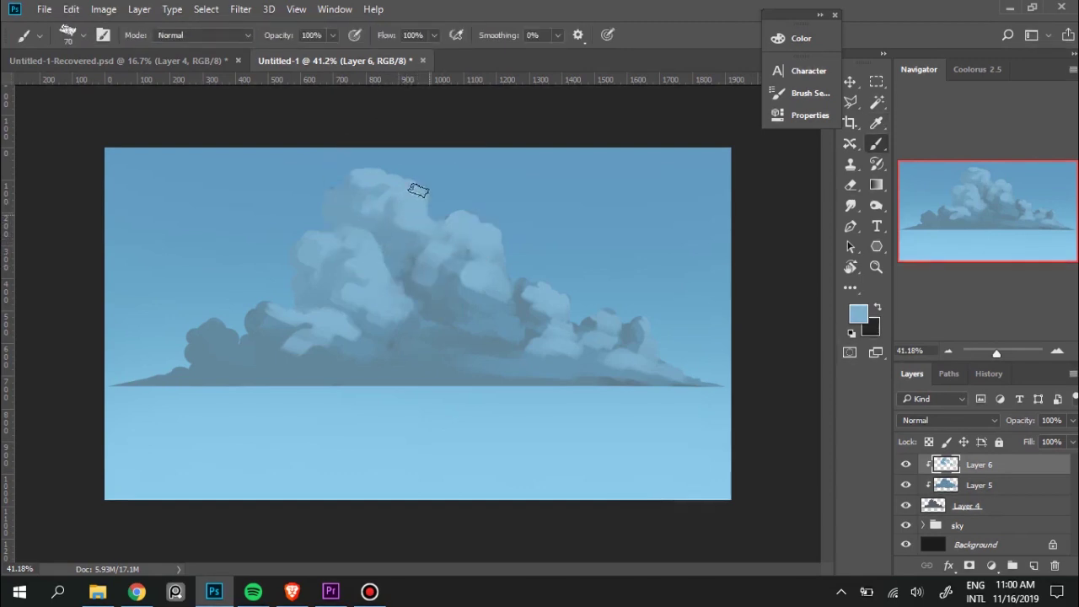
{"action": "left_click", "coordinate": [363, 193], "text": "alt"}
{"action": "key", "text": "bracketright"}
{"action": "key", "text": "bracketright"}
{"action": "key", "text": "bracketright"}
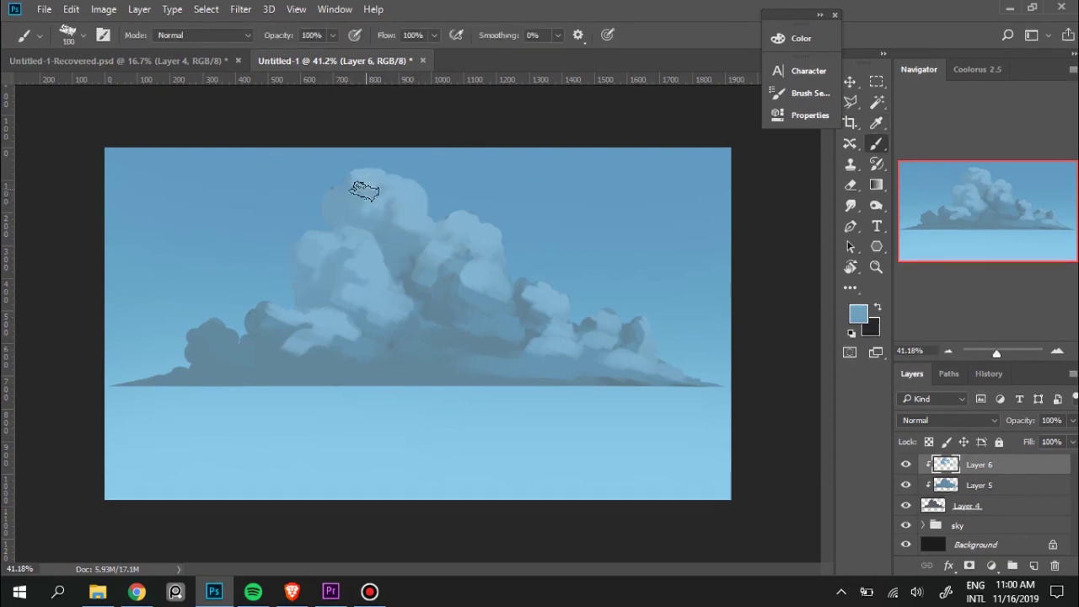
{"action": "key", "text": "alt"}
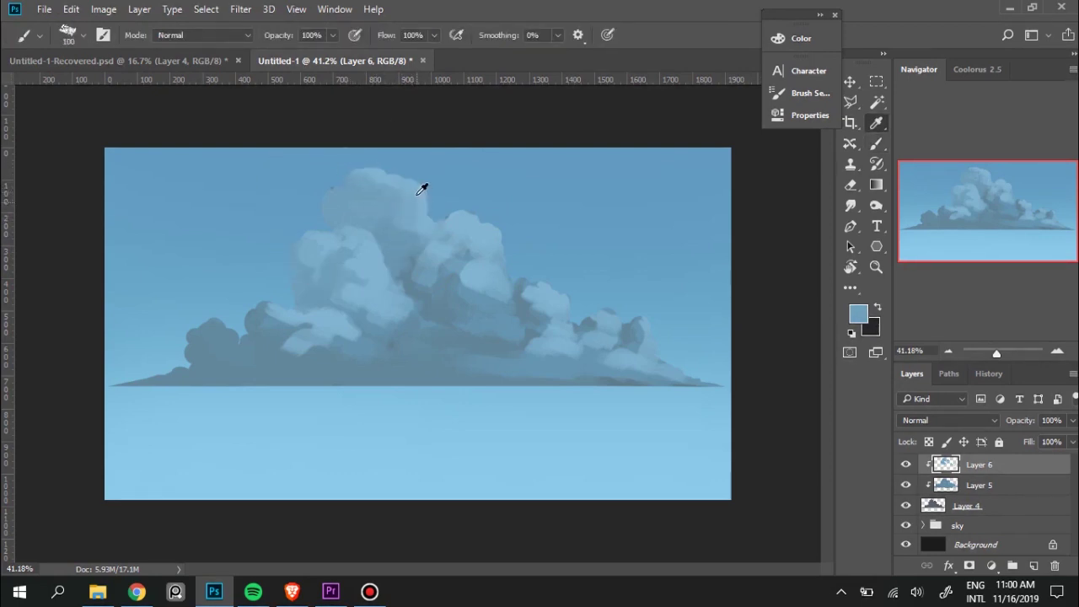
{"action": "left_click", "coordinate": [424, 195], "text": "alt"}
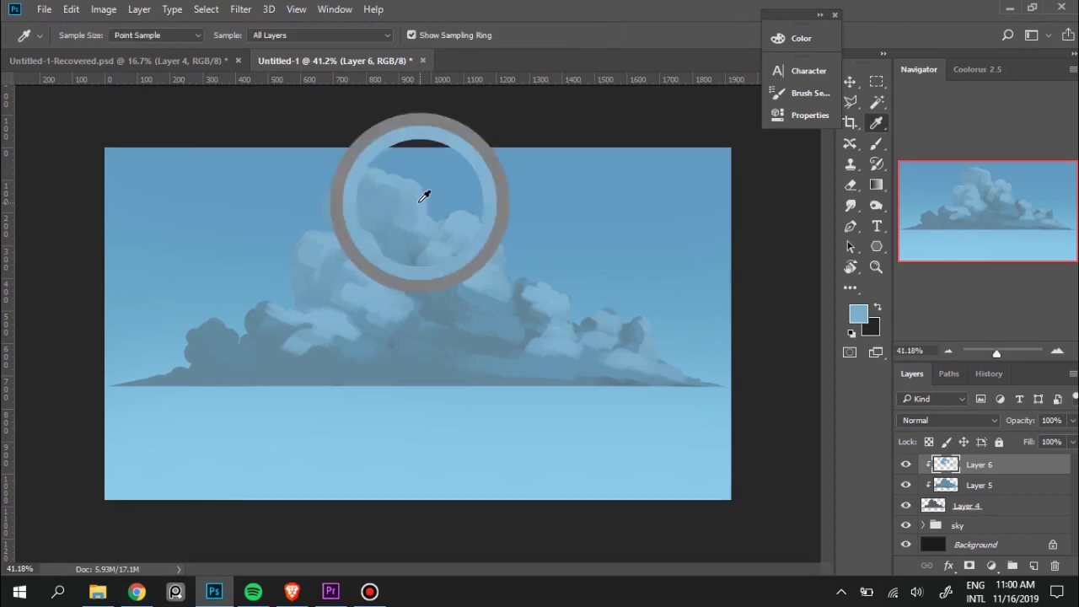
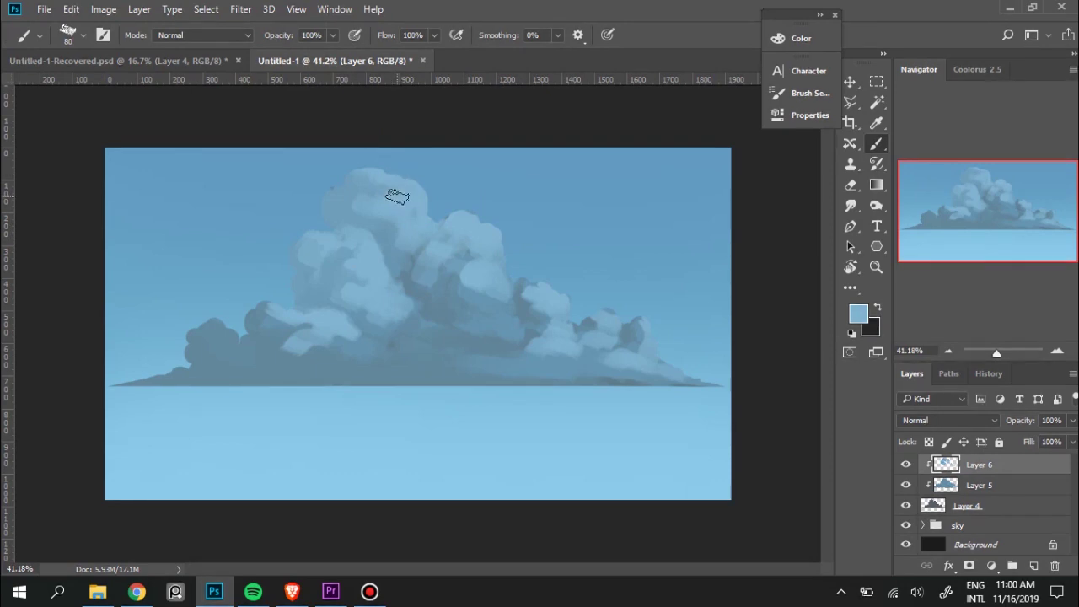
Sample cloud-top tones and paint darker shadow strokes down the cloud's middle.
{"action": "left_click", "coordinate": [358, 180], "text": "alt"}
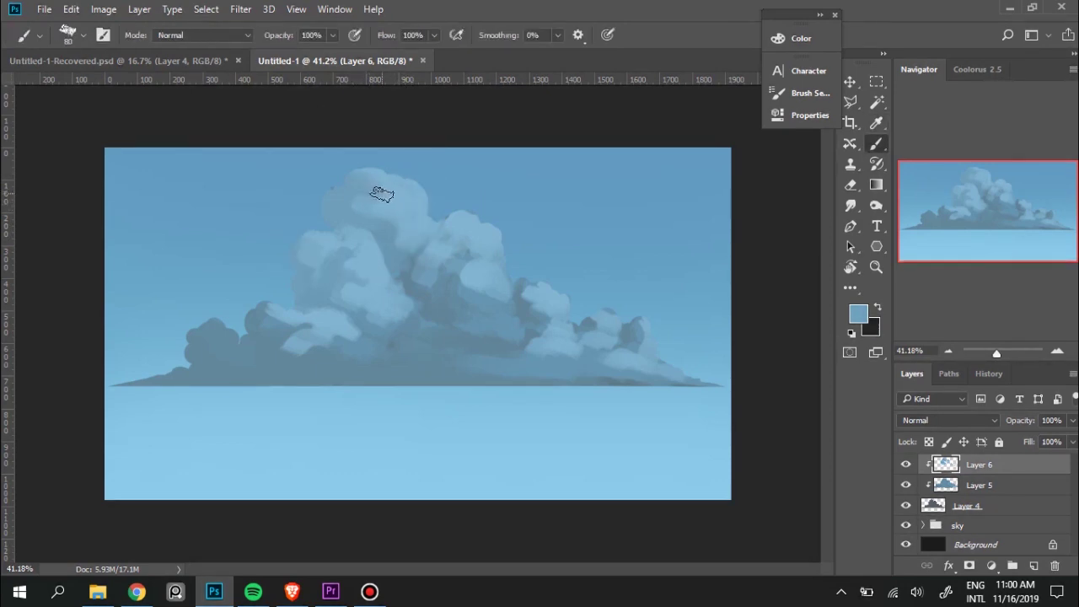
{"action": "left_click", "coordinate": [396, 199], "text": "alt"}
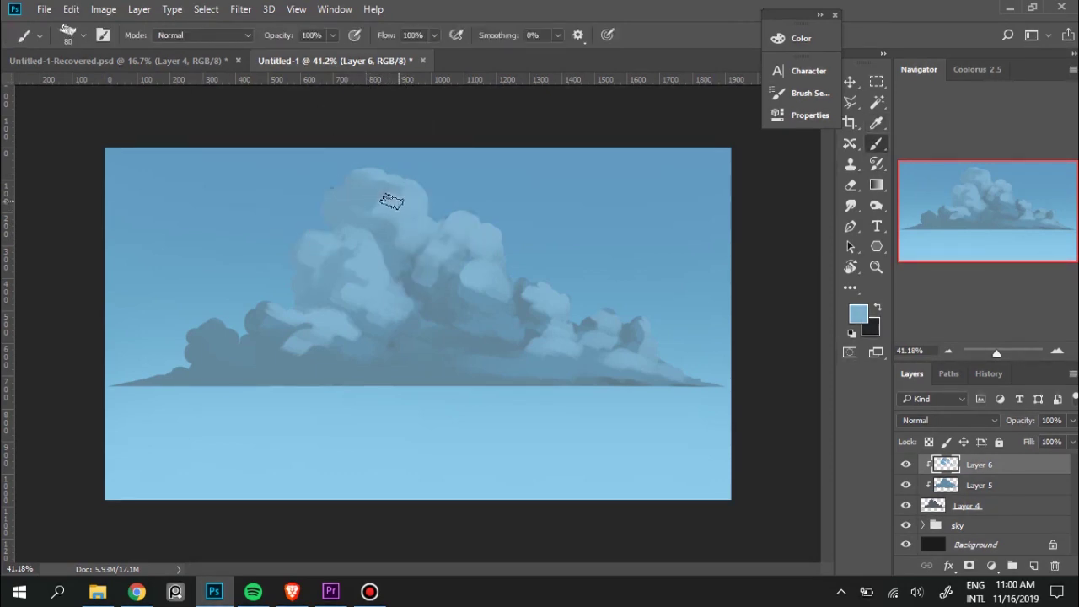
{"action": "left_click", "coordinate": [368, 177], "text": "alt"}
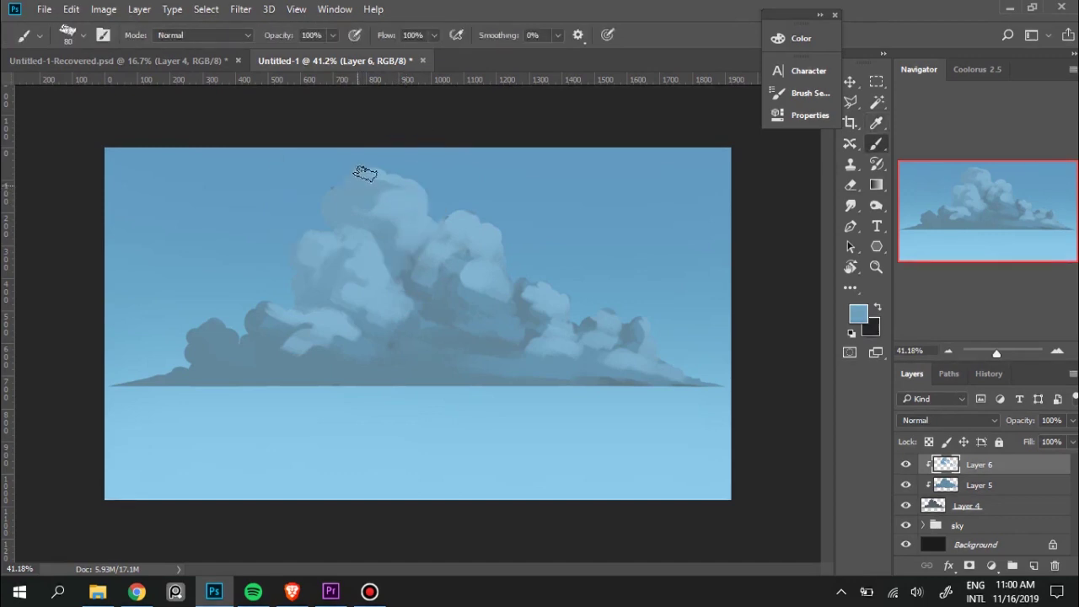
{"action": "left_click", "coordinate": [414, 252], "text": "alt"}
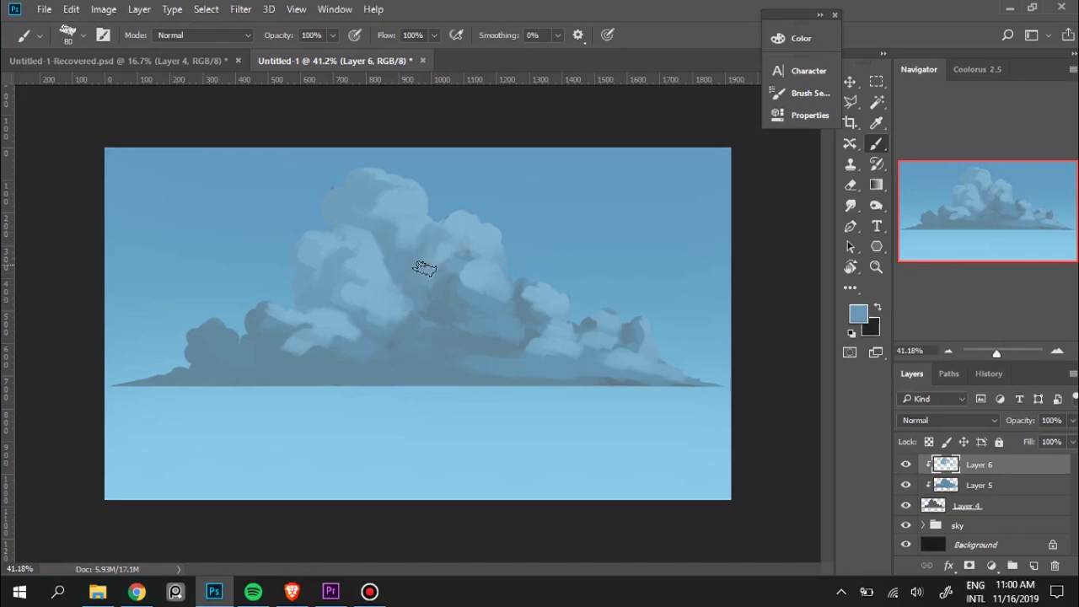
{"action": "left_click_drag", "start_coordinate": [433, 242], "coordinate": [435, 283]}
{"action": "left_click_drag", "start_coordinate": [445, 238], "coordinate": [443, 241]}
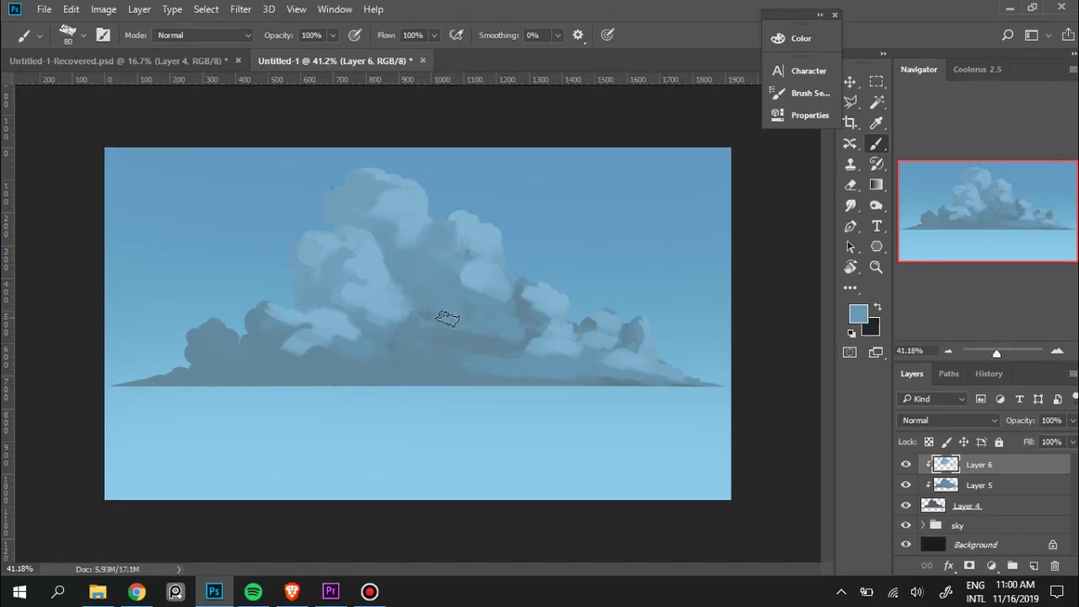
Blend lighter sampled blues into the cloud's lower centre and enlarge the brush to 125.
{"action": "key", "text": "alt"}
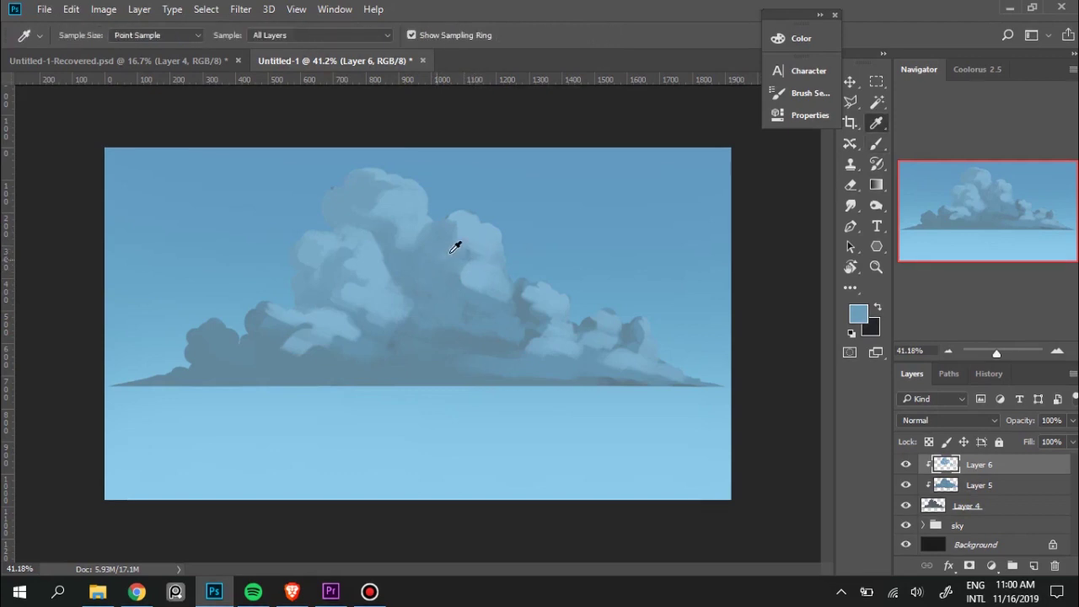
{"action": "left_click", "coordinate": [455, 246], "text": "alt"}
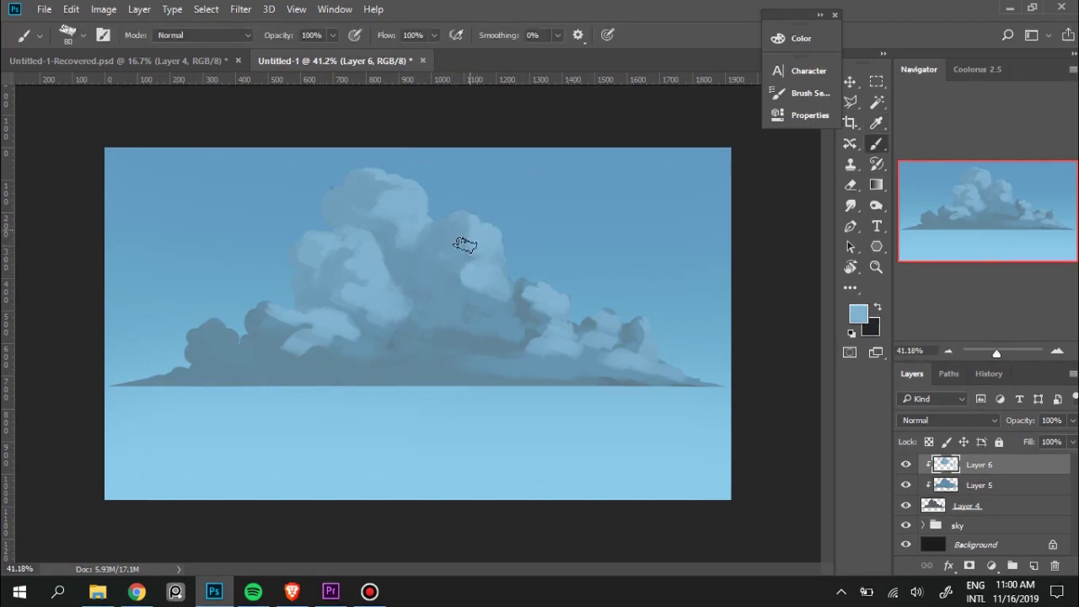
{"action": "left_click", "coordinate": [475, 232], "text": "alt"}
{"action": "left_click", "coordinate": [439, 236], "text": "alt"}
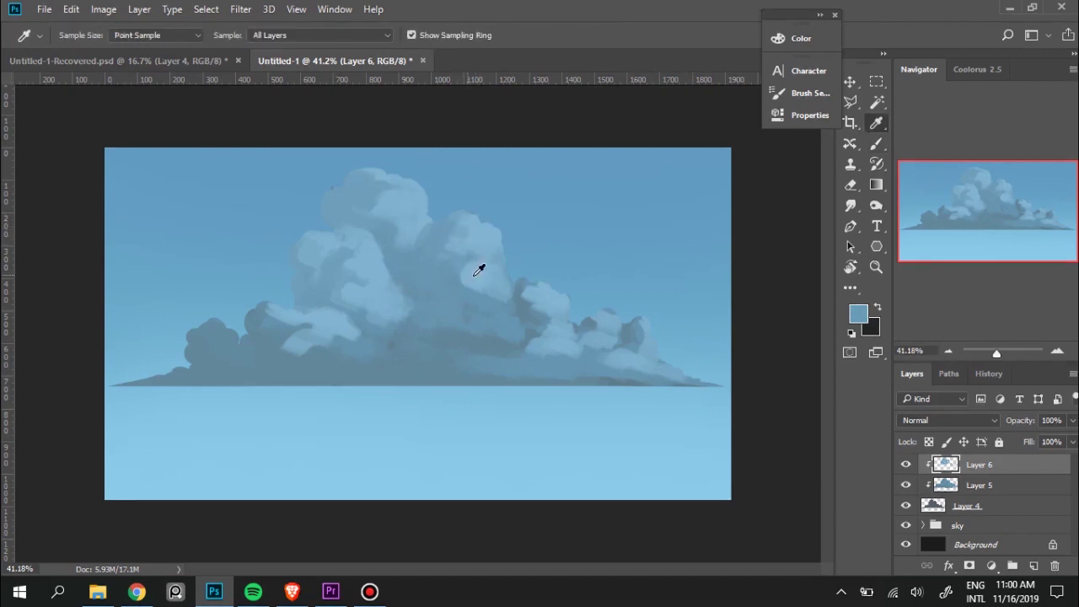
{"action": "mouse_move", "coordinate": [505, 301]}
{"action": "left_mouse_down"}
{"action": "mouse_move", "coordinate": [474, 308]}
{"action": "mouse_move", "coordinate": [453, 299]}
{"action": "mouse_move", "coordinate": [482, 286]}
{"action": "left_mouse_up"}
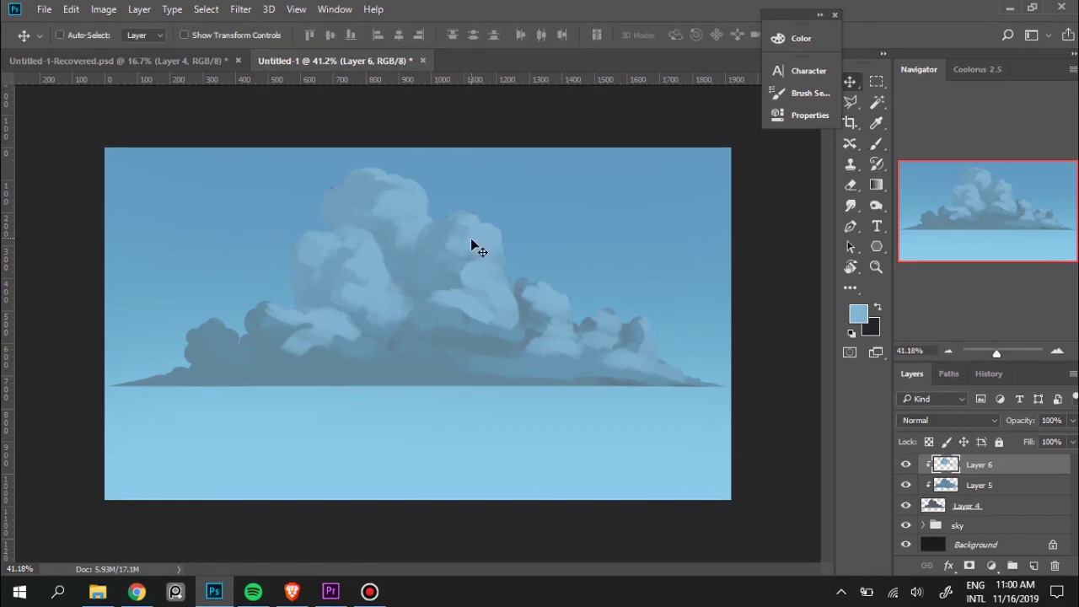
{"action": "left_click", "coordinate": [450, 171], "text": "alt"}
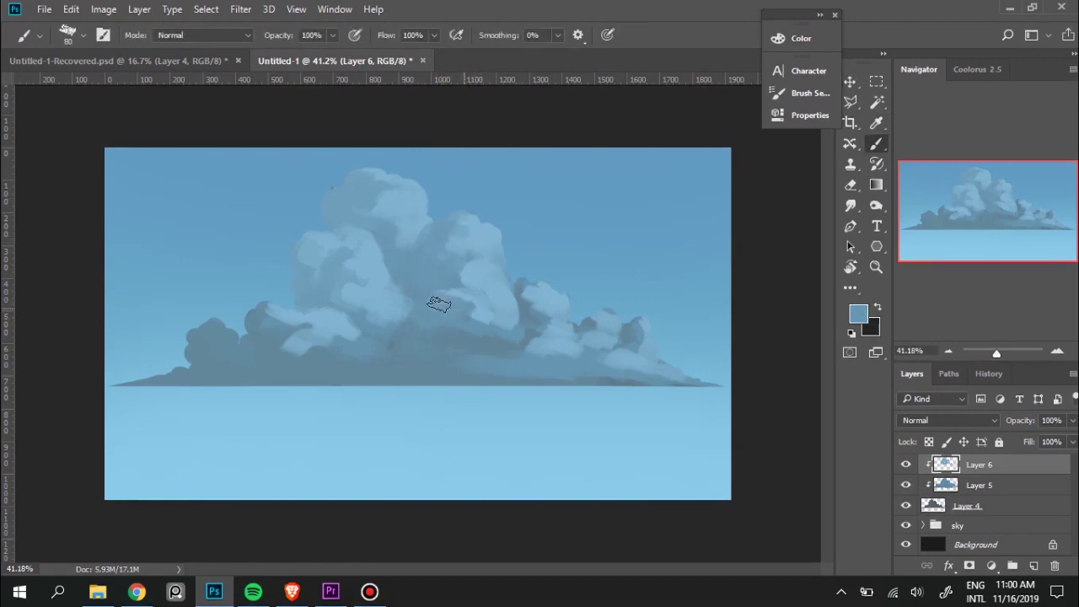
{"action": "left_click", "coordinate": [491, 285], "text": "alt"}
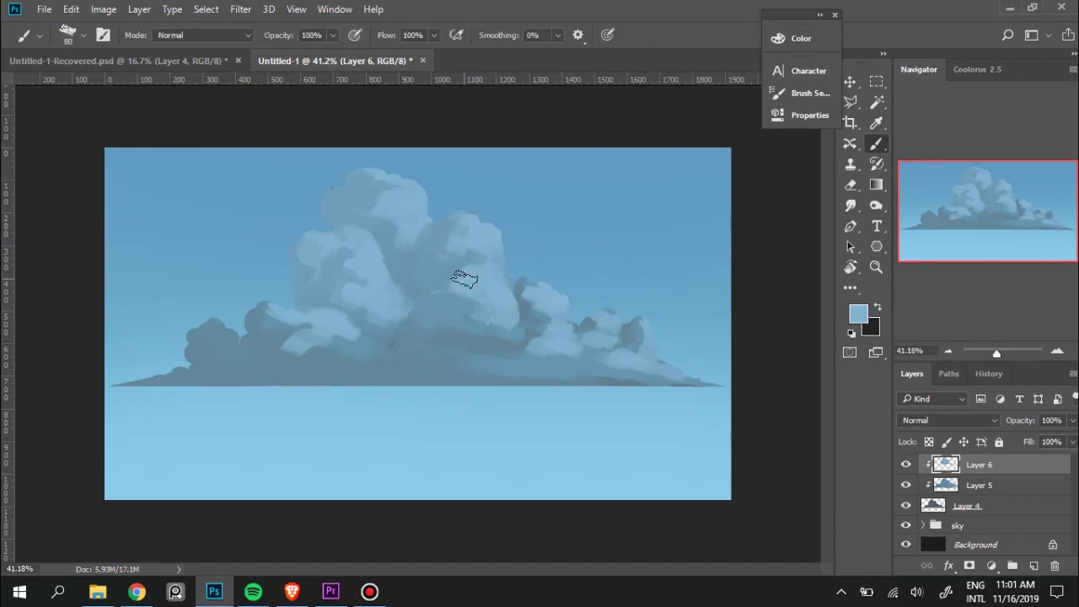
{"action": "key", "text": "bracketright"}
{"action": "key", "text": "bracketright"}
{"action": "key", "text": "bracketright"}
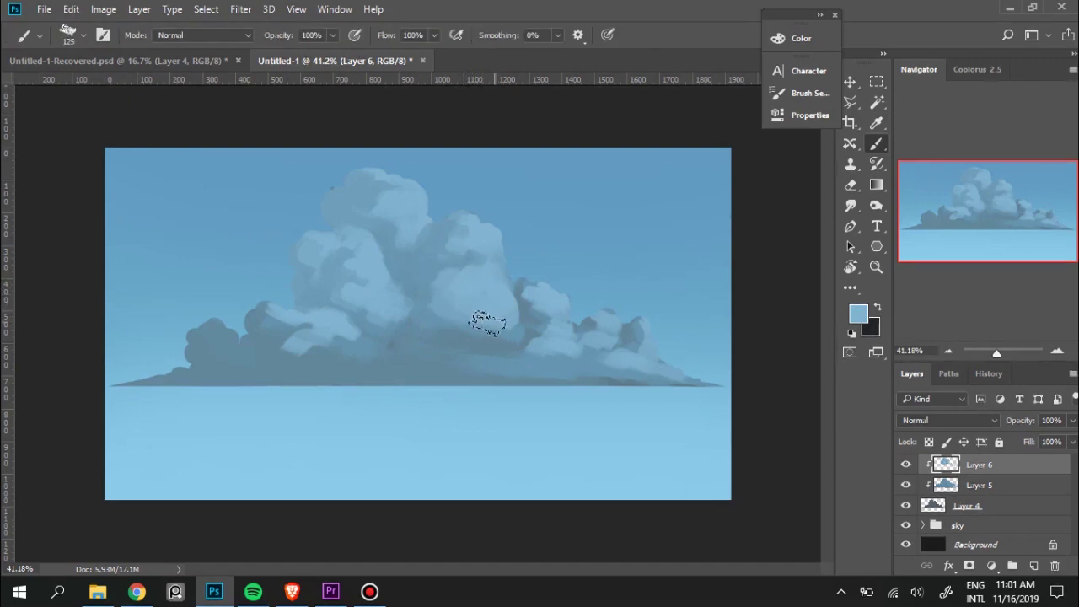
Shrink the brush to 80 and paint pale-blue highlights on the central cloud bump.
{"action": "left_click", "coordinate": [450, 308], "text": "alt"}
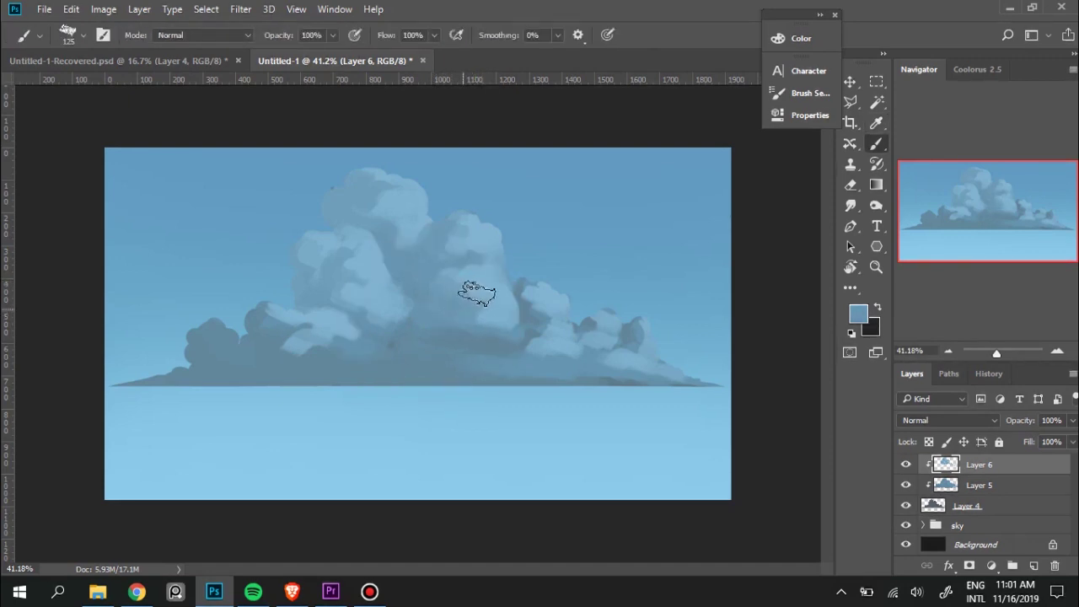
{"action": "left_click", "coordinate": [497, 305], "text": "alt"}
{"action": "key", "text": "bracketleft"}
{"action": "key", "text": "bracketleft"}
{"action": "key", "text": "bracketleft"}
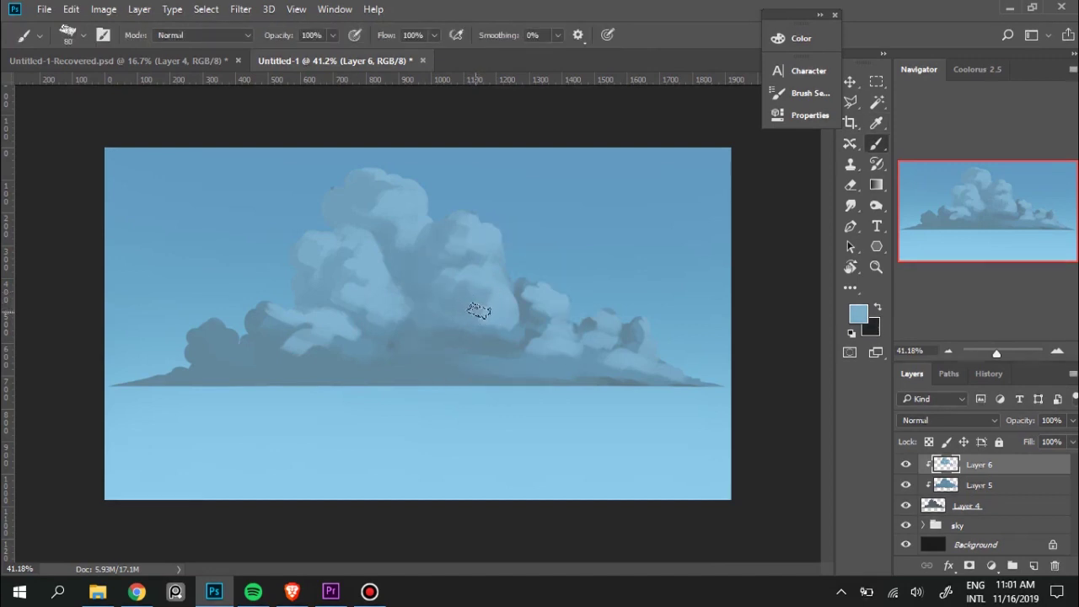
{"action": "mouse_move", "coordinate": [479, 310]}
{"action": "left_mouse_down"}
{"action": "mouse_move", "coordinate": [453, 313]}
{"action": "mouse_move", "coordinate": [460, 329]}
{"action": "left_mouse_up"}
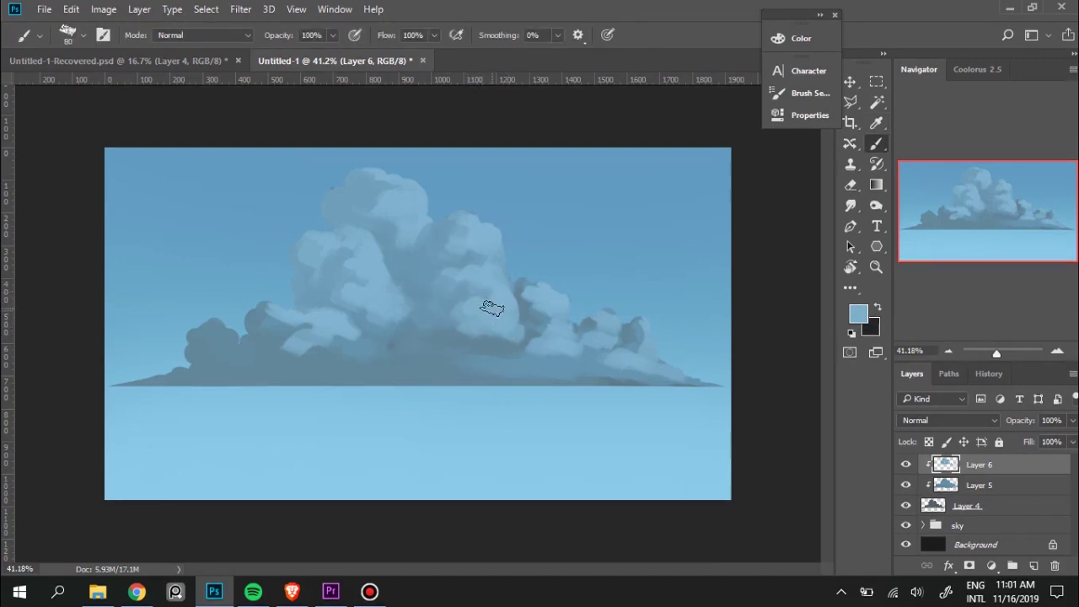
{"action": "left_click", "coordinate": [432, 299], "text": "alt"}
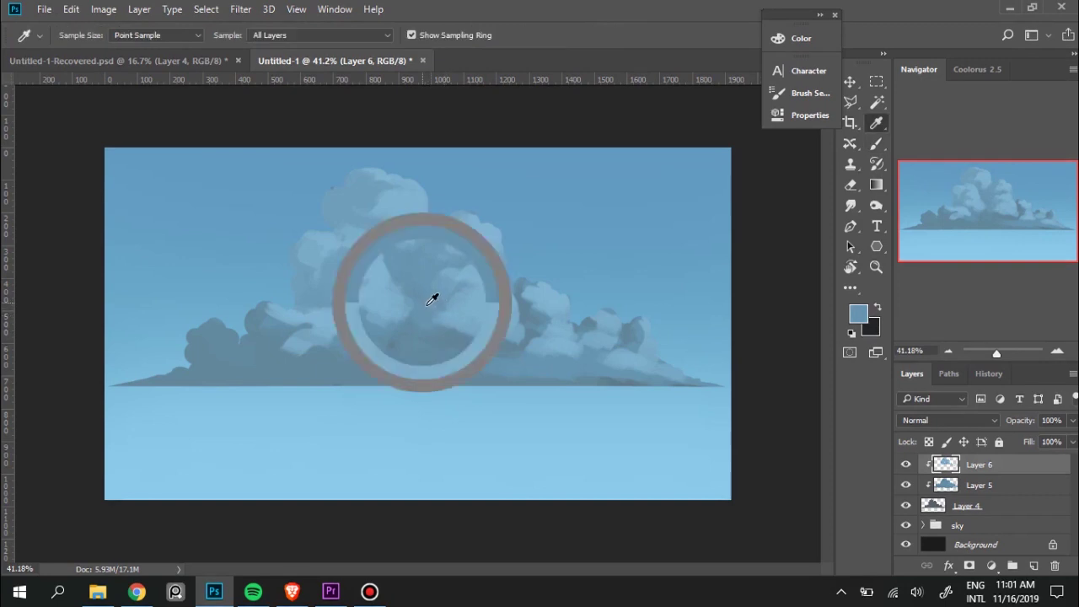
{"action": "left_click", "coordinate": [479, 238], "text": "alt"}
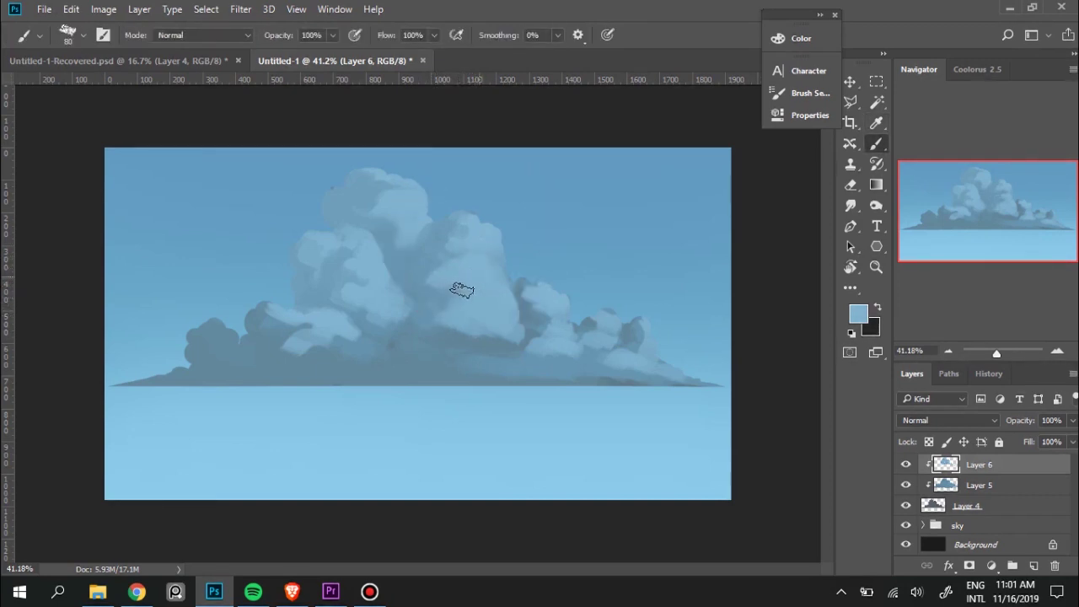
Pick lighter and darker blues from the upper centre and reduce the brush size.
{"action": "key", "text": "alt"}
{"action": "key", "text": "alt"}
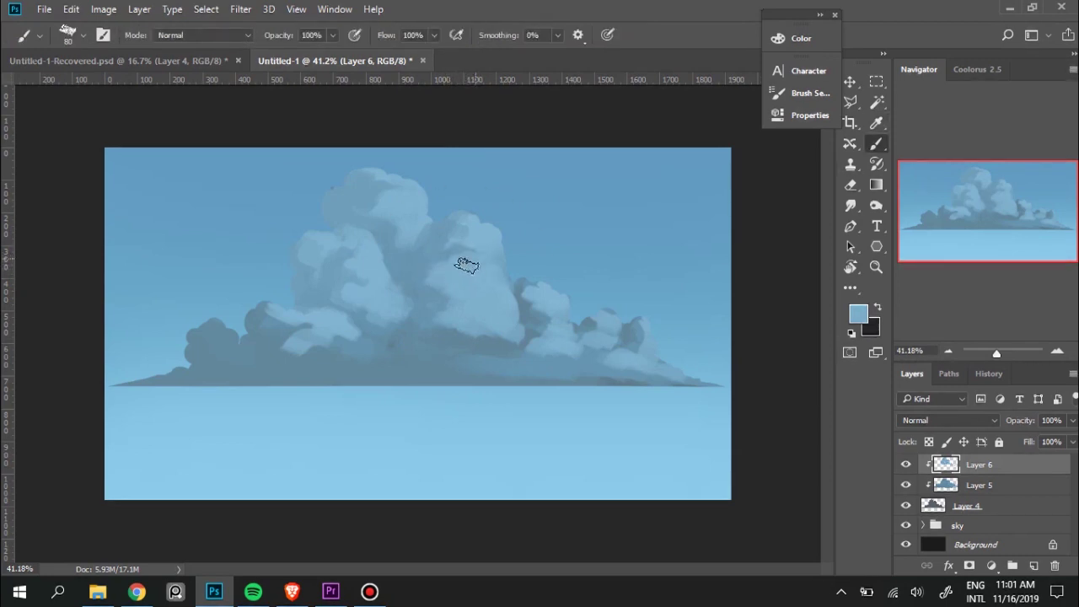
{"action": "key", "text": "alt"}
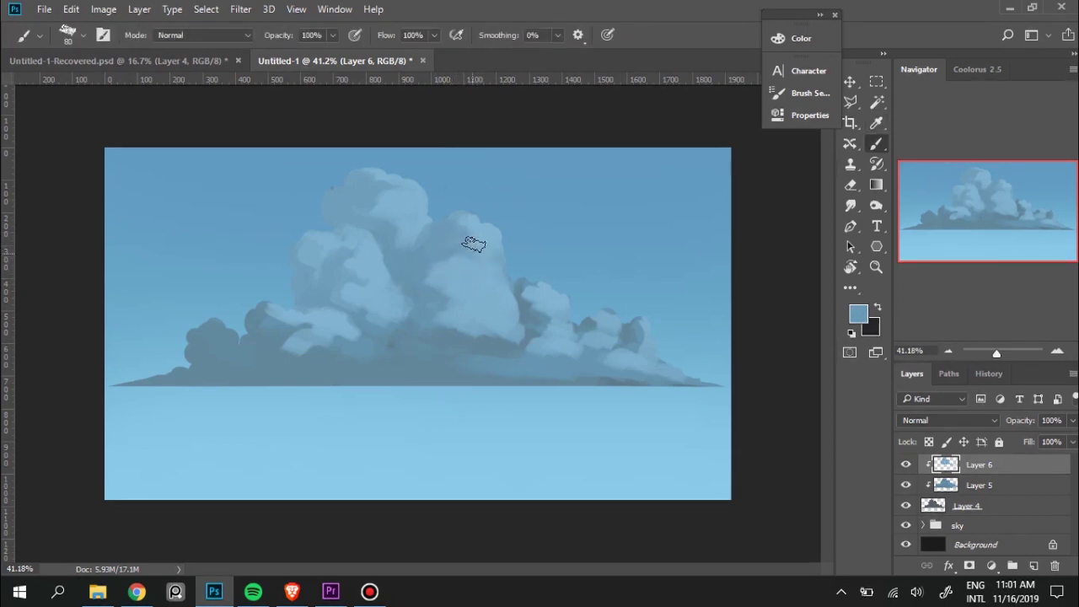
{"action": "key", "text": "alt"}
{"action": "key", "text": "alt"}
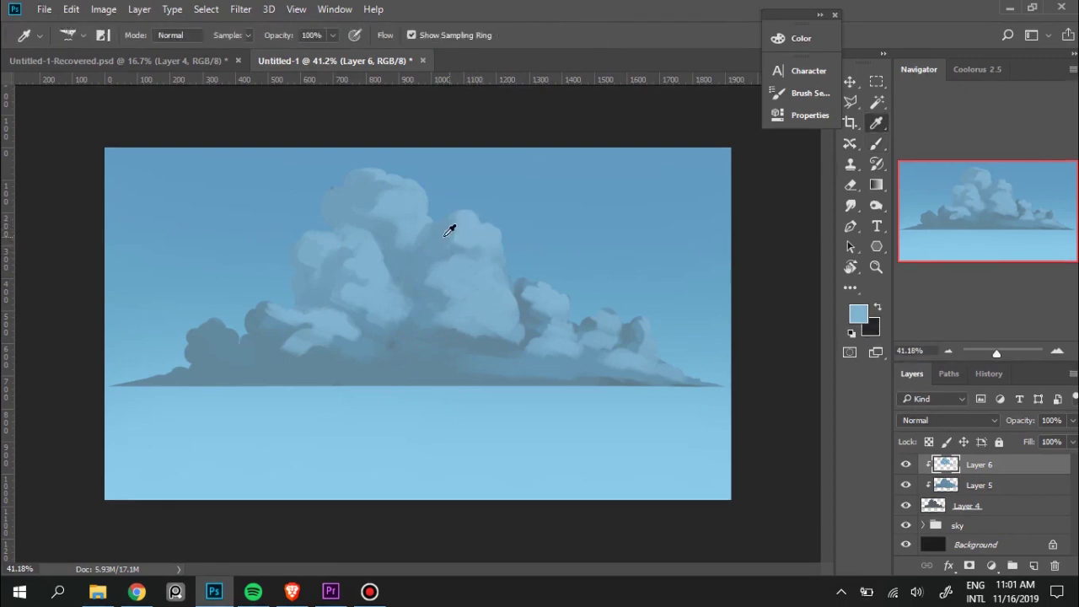
{"action": "key", "text": "alt"}
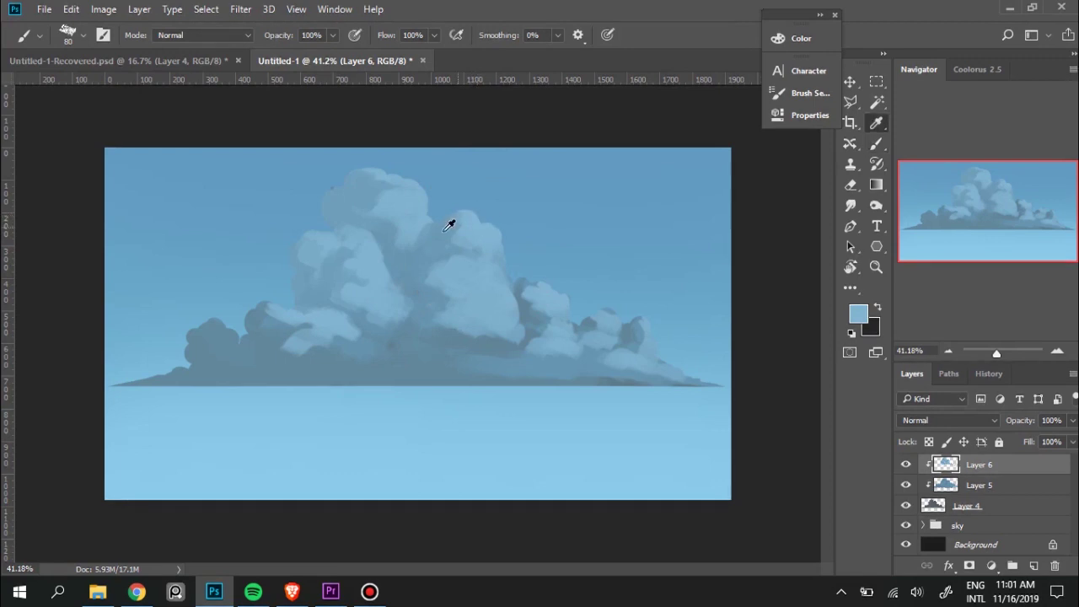
{"action": "key", "text": "alt"}
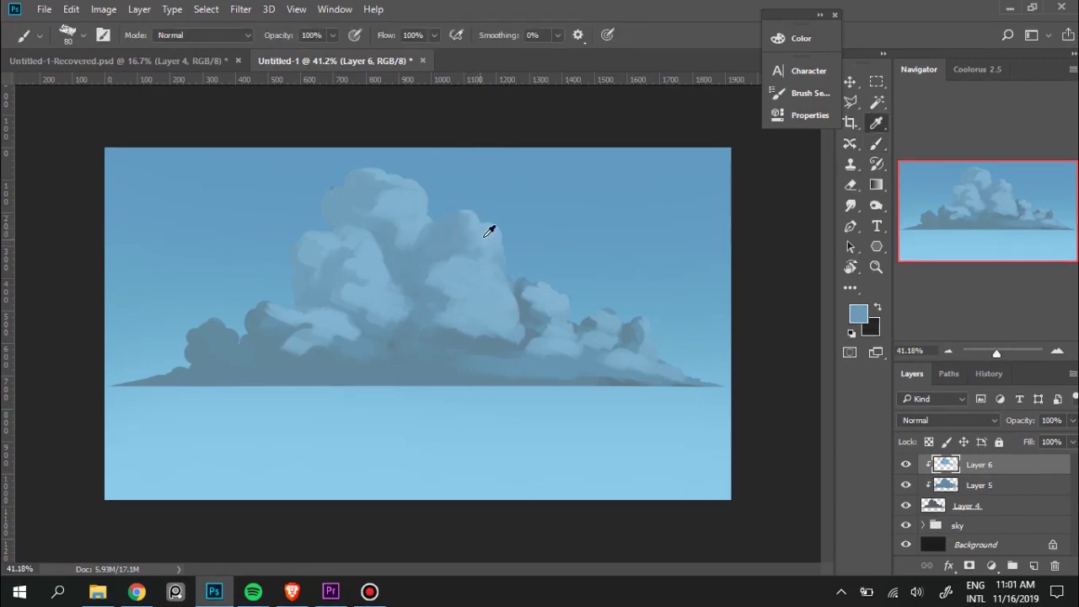
{"action": "left_click", "coordinate": [472, 232], "text": "alt"}
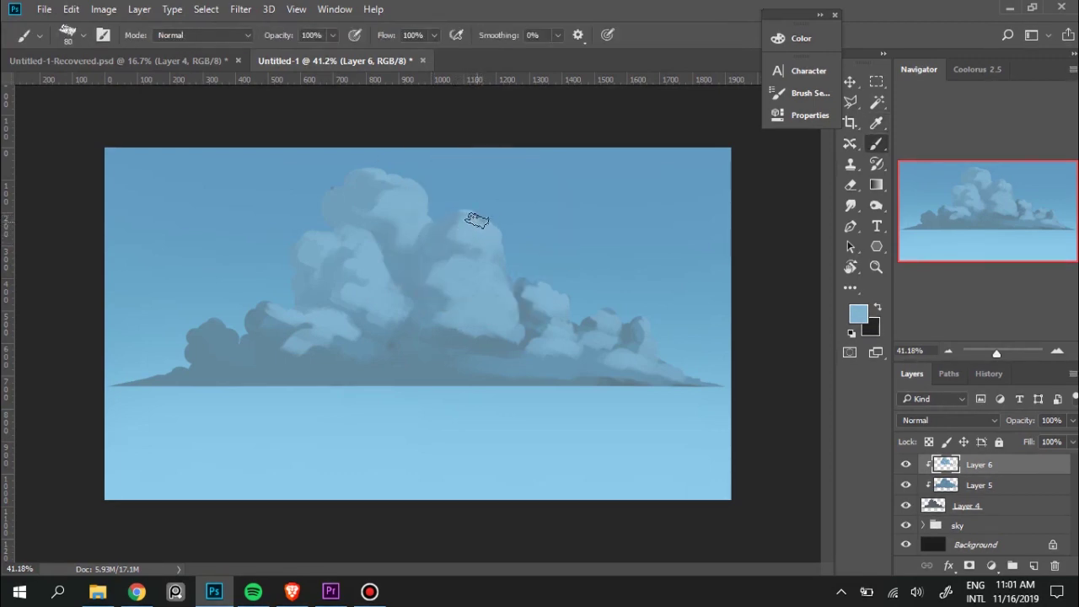
{"action": "key", "text": "alt"}
{"action": "key", "text": "alt"}
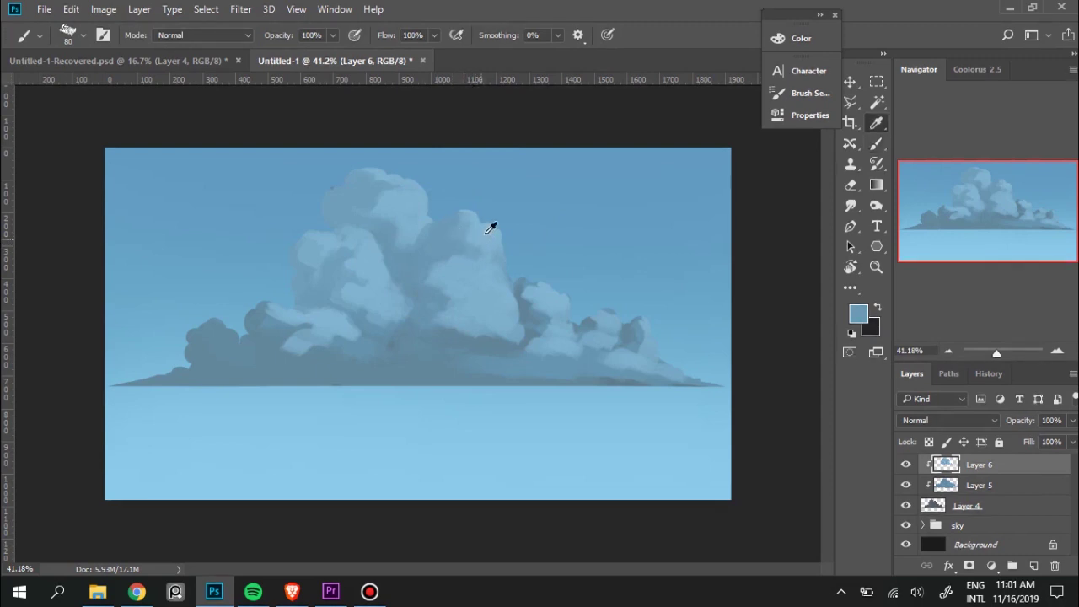
{"action": "left_click", "coordinate": [476, 231], "text": "alt"}
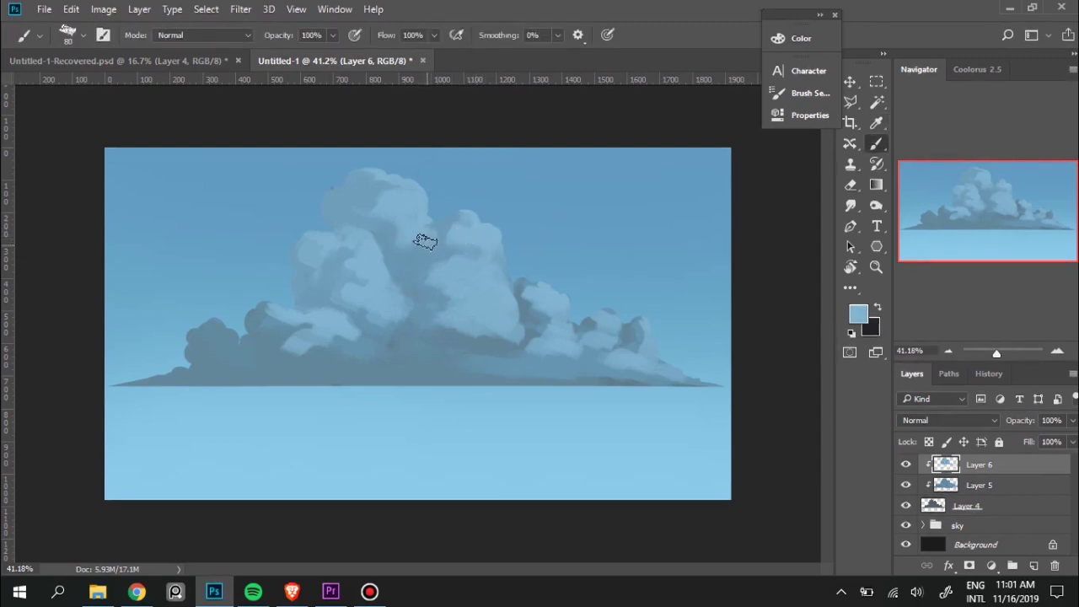
{"action": "left_click", "coordinate": [419, 248], "text": "alt"}
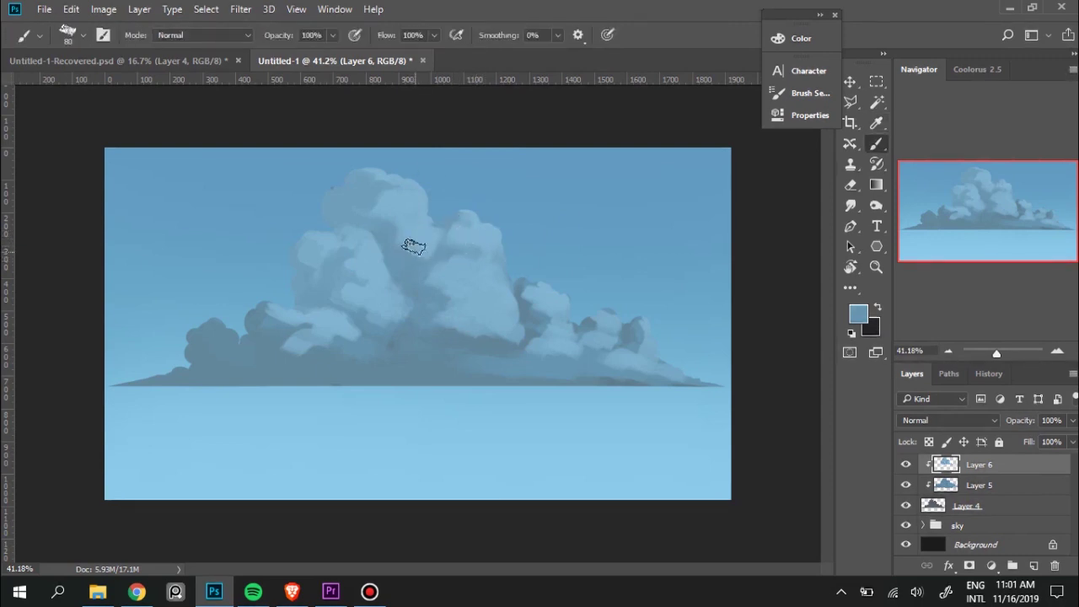
{"action": "key", "text": "bracketleft"}
{"action": "key", "text": "bracketleft"}
{"action": "key", "text": "bracketleft"}
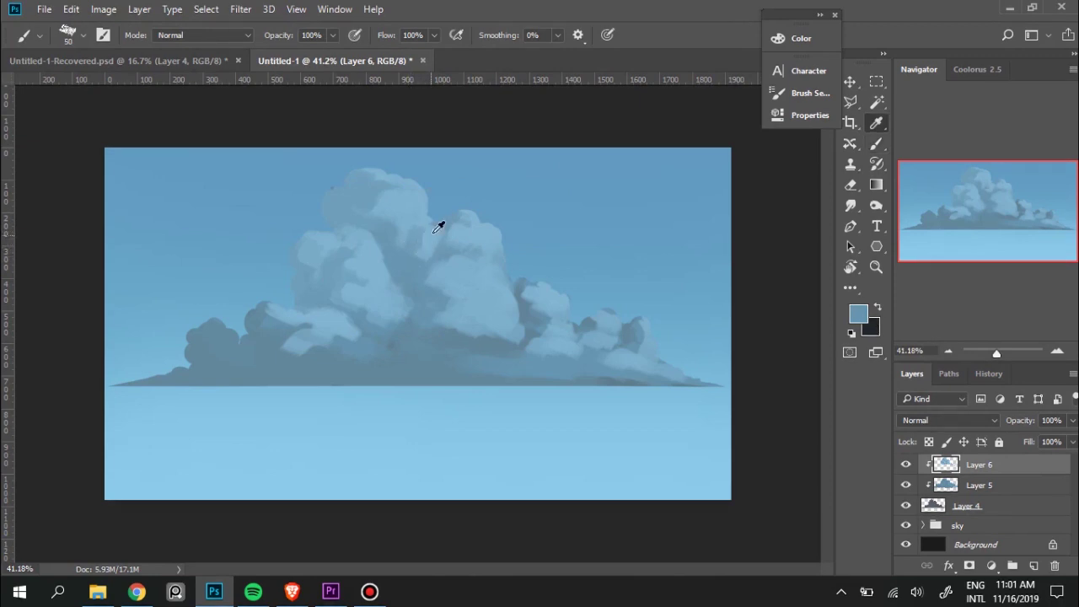
Alternate lighter and darker blues sampled from the upper towers, blending them in soft strokes.
{"action": "left_click", "coordinate": [428, 226], "text": "alt"}
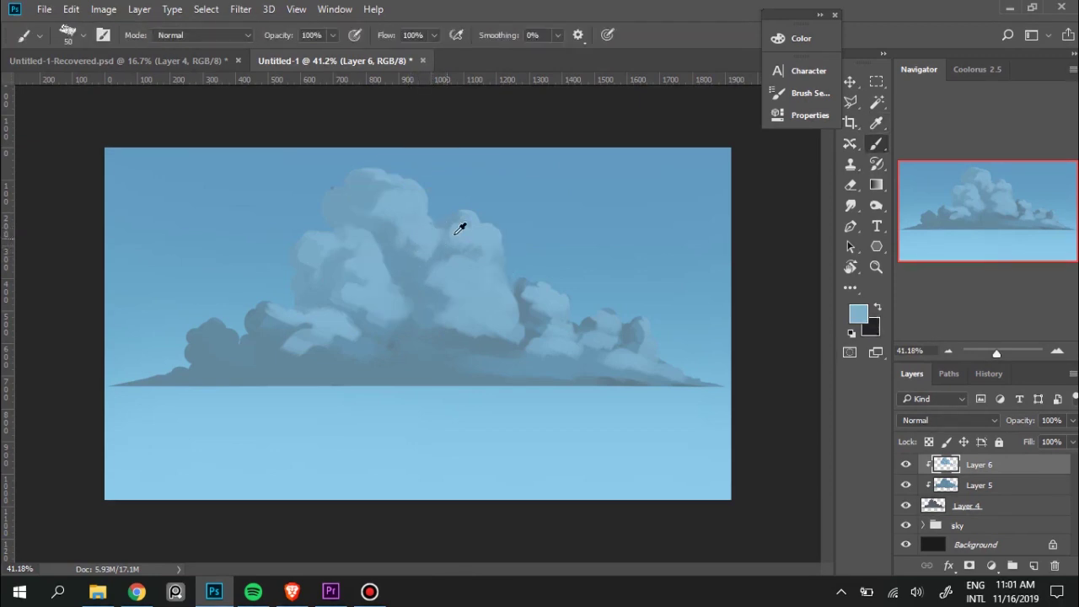
{"action": "left_click", "coordinate": [453, 238], "text": "alt"}
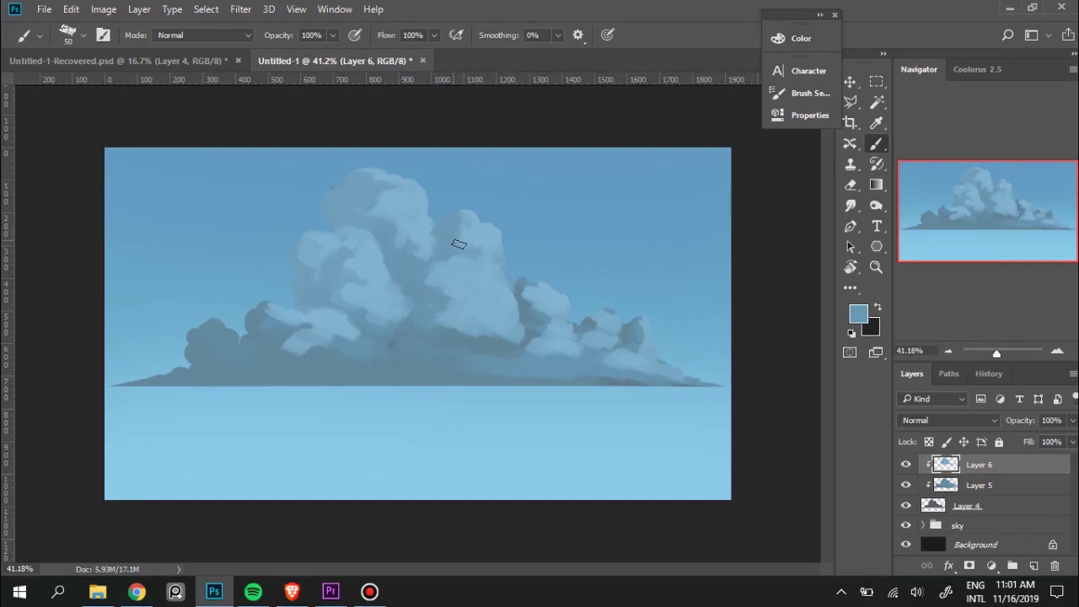
{"action": "left_click", "coordinate": [474, 234], "text": "alt"}
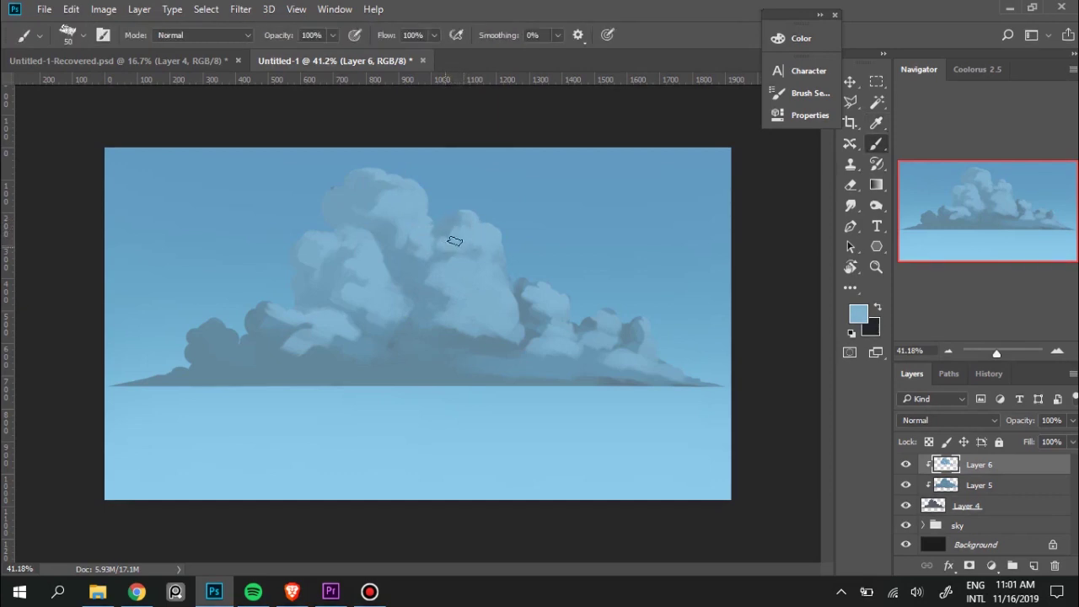
{"action": "left_click", "coordinate": [449, 226], "text": "alt"}
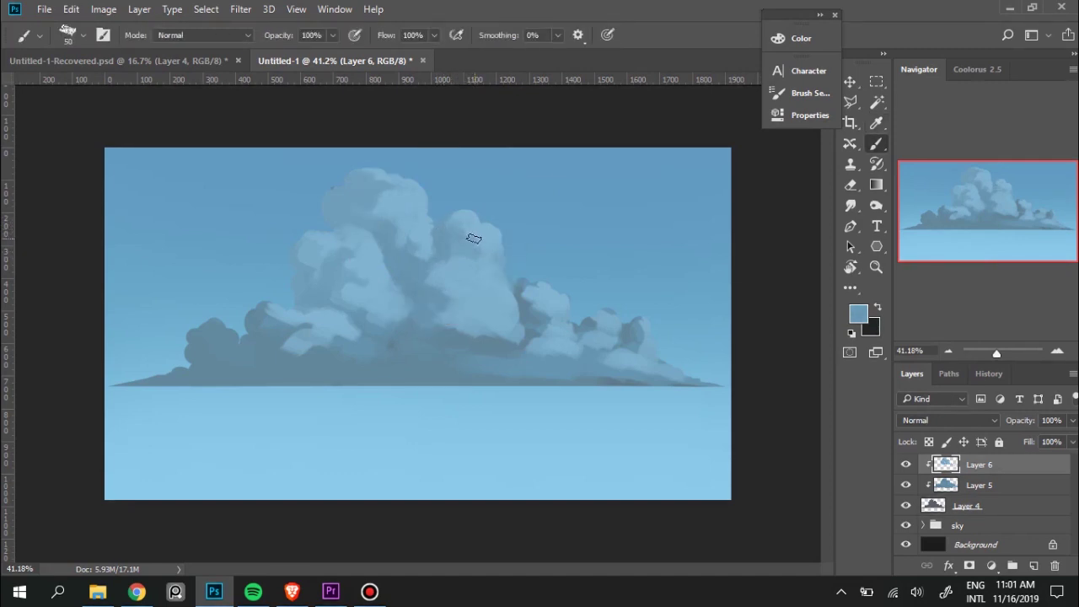
{"action": "left_click", "coordinate": [487, 237], "text": "alt"}
{"action": "left_click", "coordinate": [474, 212], "text": "alt"}
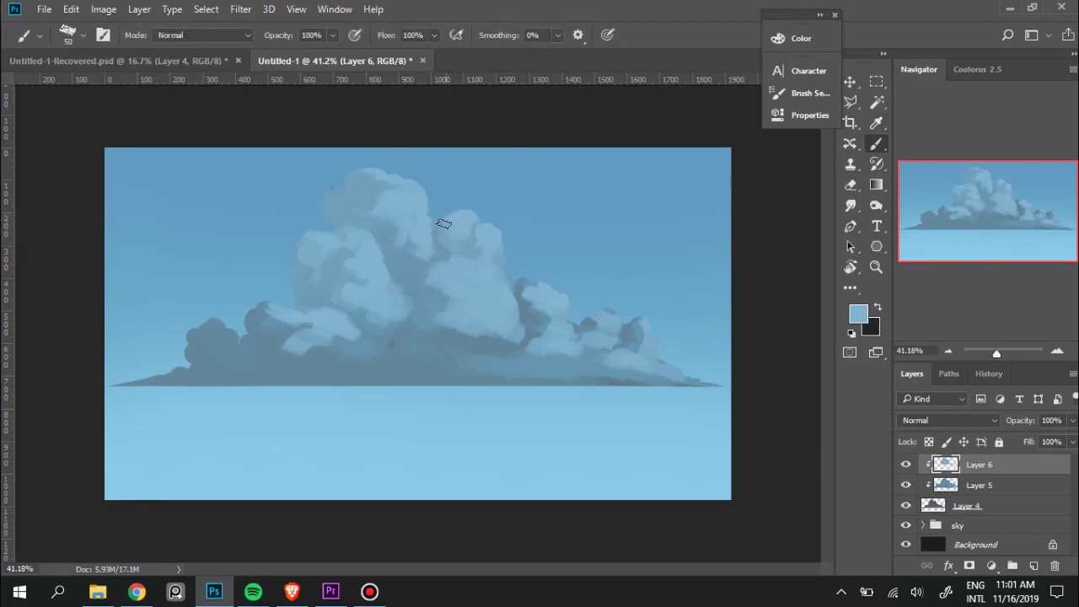
{"action": "left_click", "coordinate": [438, 248], "text": "alt"}
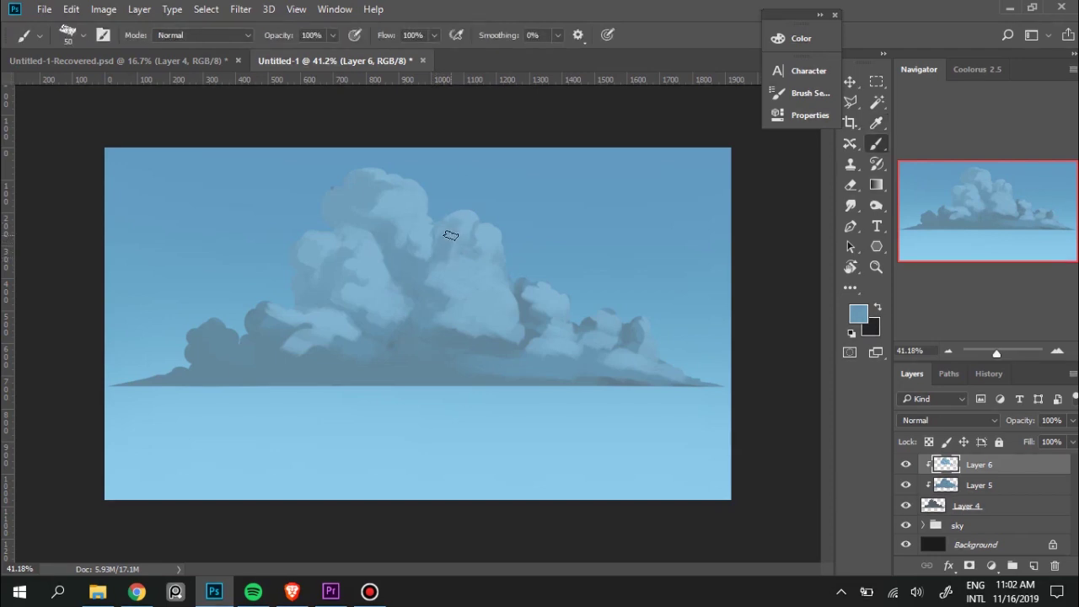
{"action": "left_click", "coordinate": [464, 222], "text": "alt"}
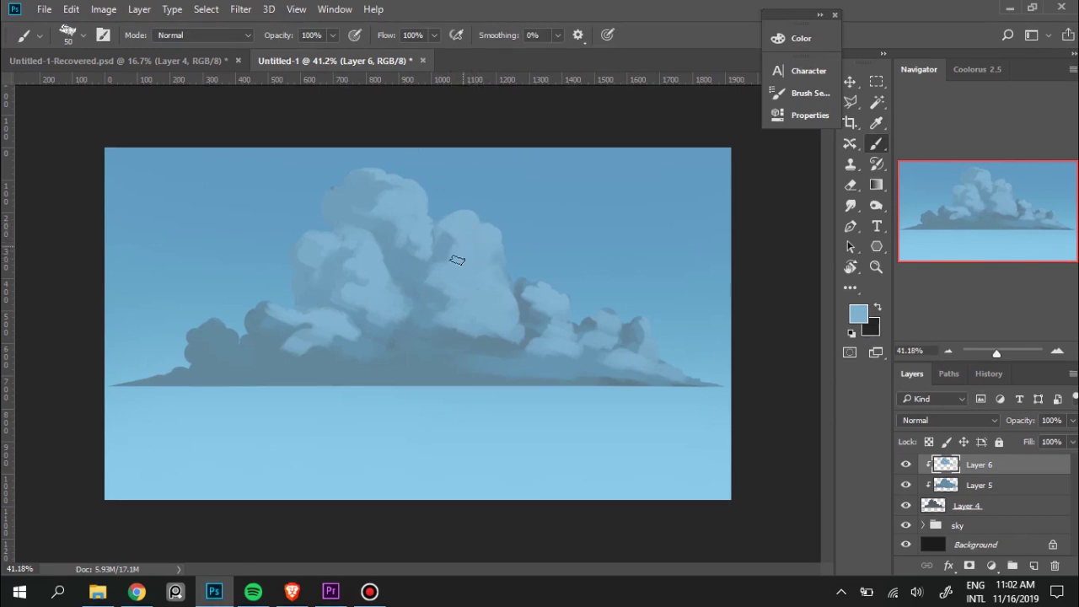
{"action": "left_click", "coordinate": [449, 234], "text": "alt"}
{"action": "left_click", "coordinate": [449, 279], "text": "alt"}
{"action": "key", "text": "alt"}
Switch between Eyedropper and Brush to pick lighter blues from the cloud's middle.
{"action": "key", "text": "i"}
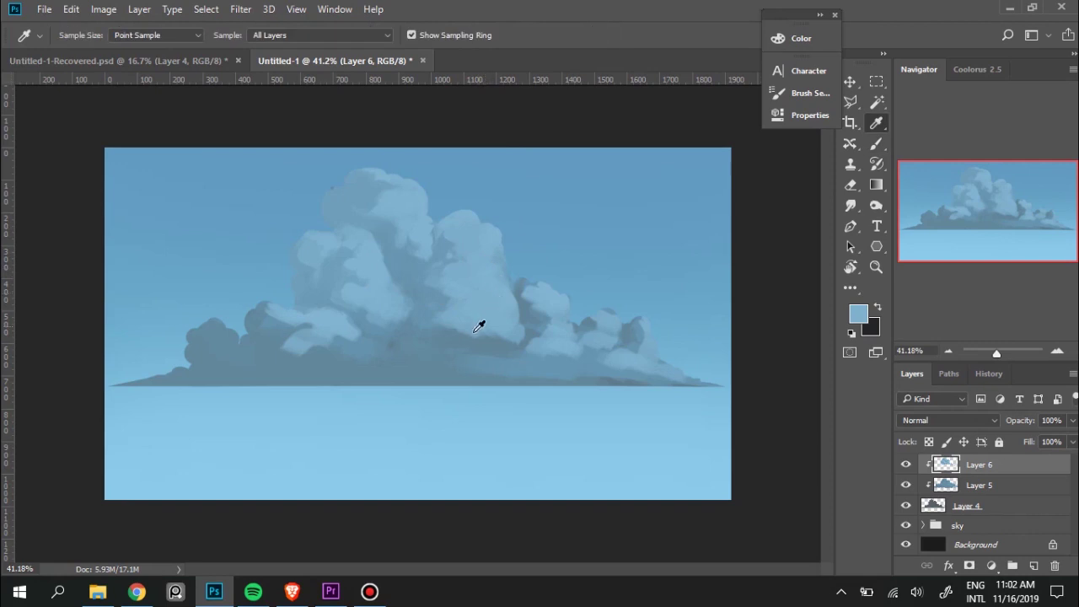
{"action": "key", "text": "b"}
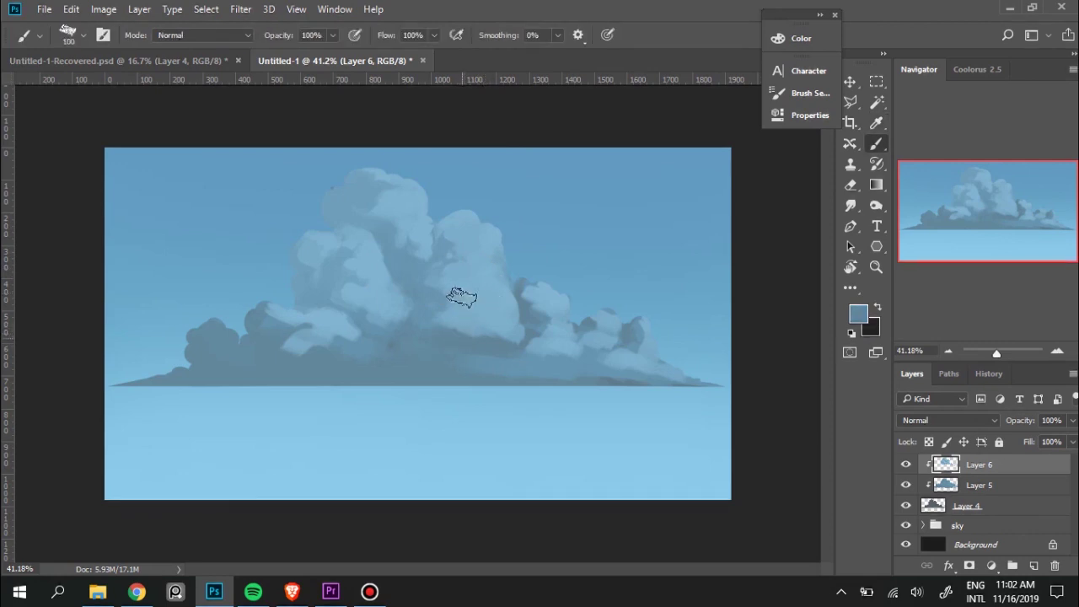
{"action": "key", "text": "i"}
{"action": "left_click", "coordinate": [485, 306]}
{"action": "key", "text": "b"}
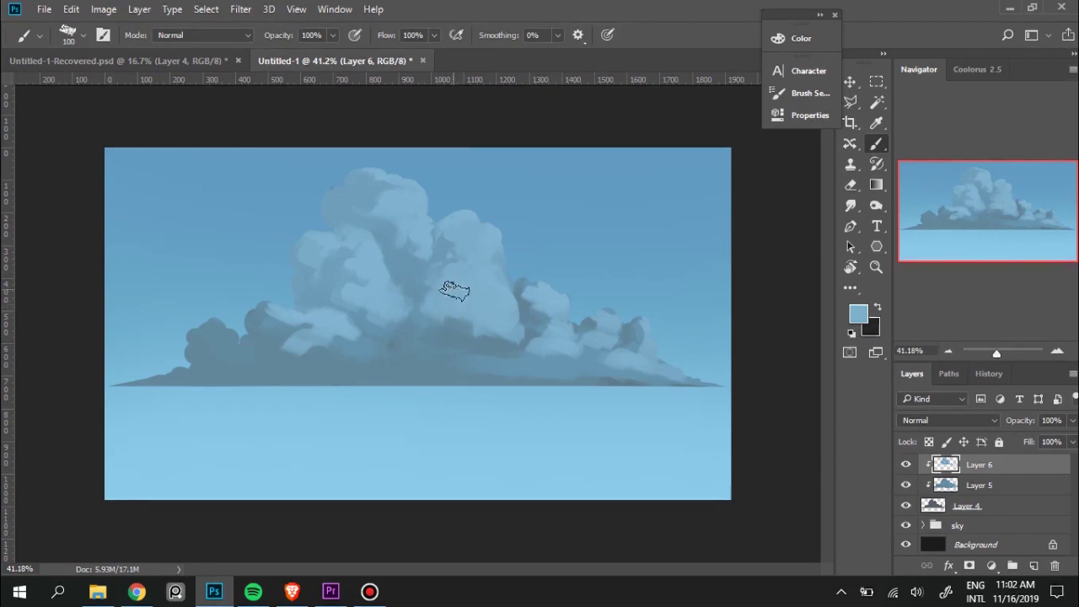
{"action": "left_click", "coordinate": [452, 243], "text": "alt"}
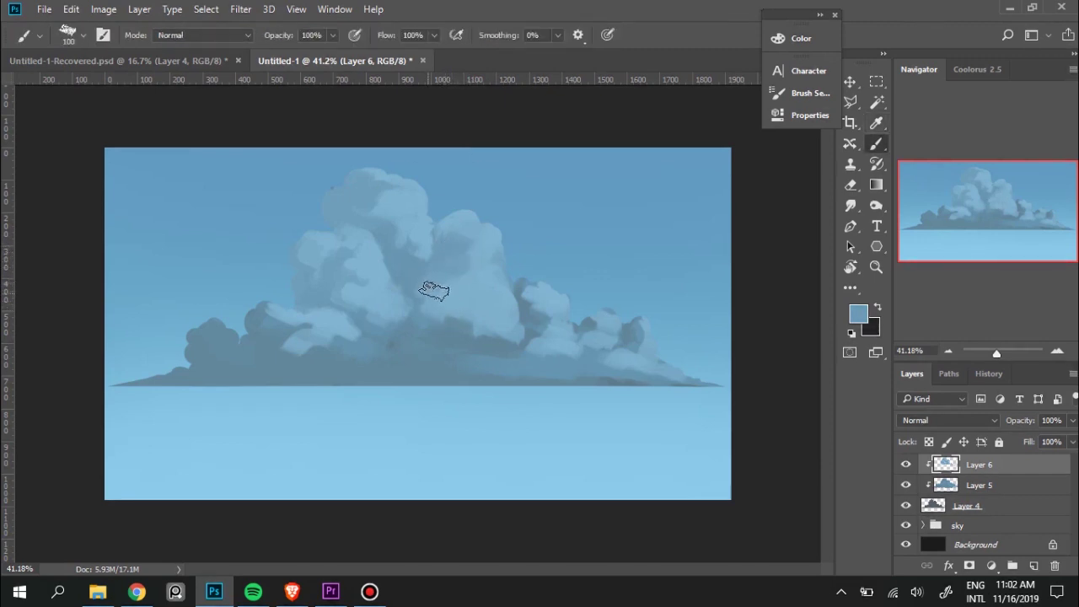
{"action": "left_click", "coordinate": [462, 293], "text": "alt"}
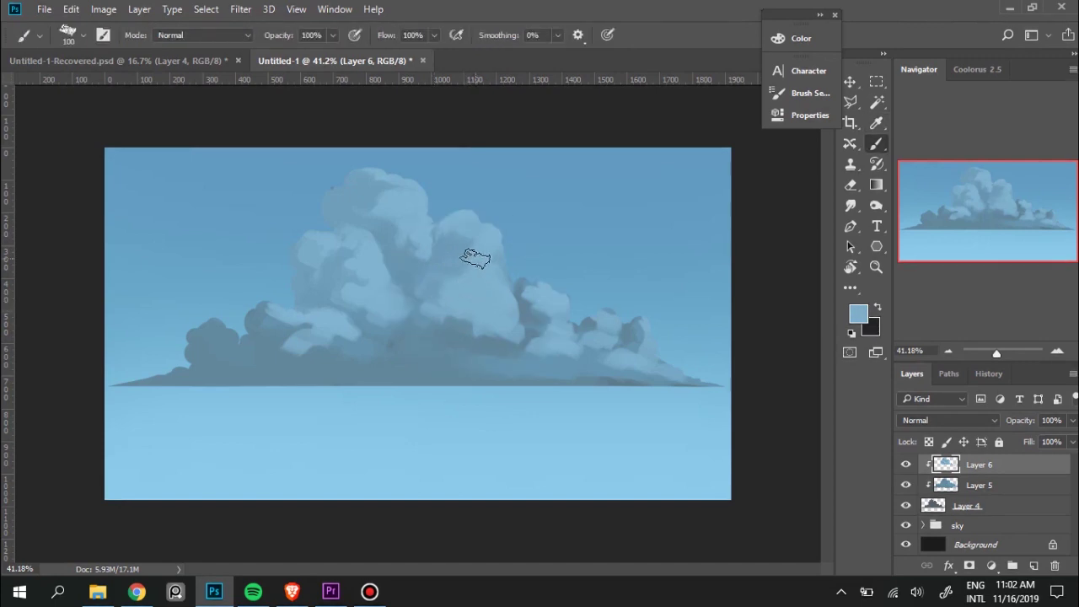
{"action": "key", "text": "alt"}
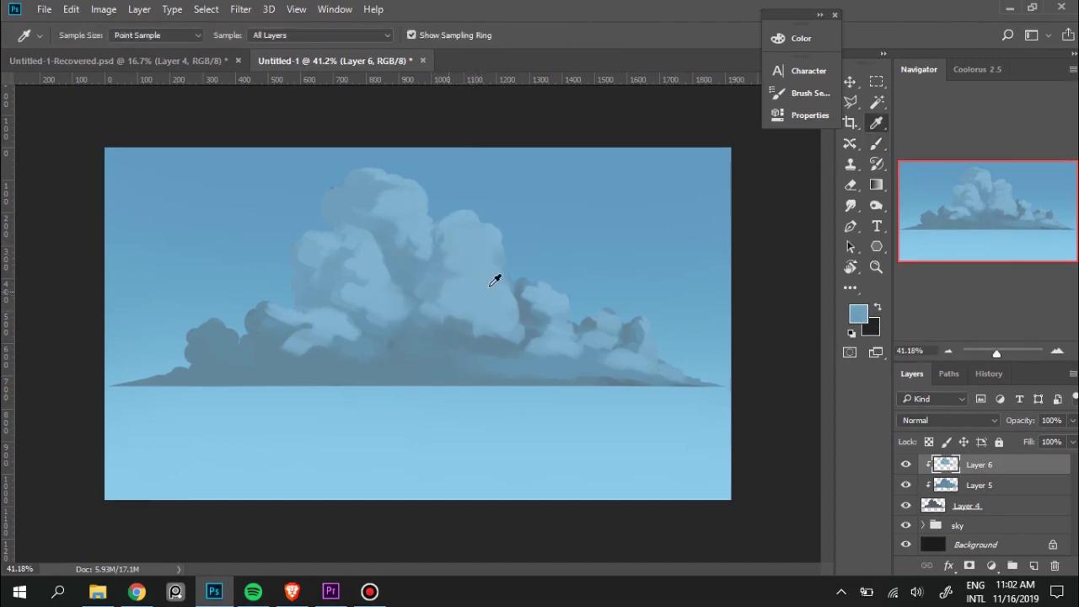
Blend faint lighter strokes into the central cloud.
{"action": "mouse_move", "coordinate": [539, 349]}
{"action": "left_mouse_down"}
{"action": "mouse_move", "coordinate": [525, 296]}
{"action": "mouse_move", "coordinate": [549, 325]}
{"action": "mouse_move", "coordinate": [566, 303]}
{"action": "mouse_move", "coordinate": [549, 306]}
{"action": "mouse_move", "coordinate": [557, 315]}
{"action": "mouse_move", "coordinate": [536, 287]}
{"action": "mouse_move", "coordinate": [559, 332]}
{"action": "mouse_move", "coordinate": [532, 295]}
{"action": "mouse_move", "coordinate": [557, 311]}
{"action": "left_mouse_up"}
{"action": "left_click", "coordinate": [525, 281], "text": "alt"}
{"action": "key", "text": "alt"}
{"action": "left_click", "coordinate": [544, 332], "text": "alt"}
{"action": "left_click", "coordinate": [548, 309], "text": "alt"}
Paint soft lighter puffs and faint strokes across the right-hand cloud to haze it.
{"action": "left_click", "coordinate": [555, 355], "text": "alt"}
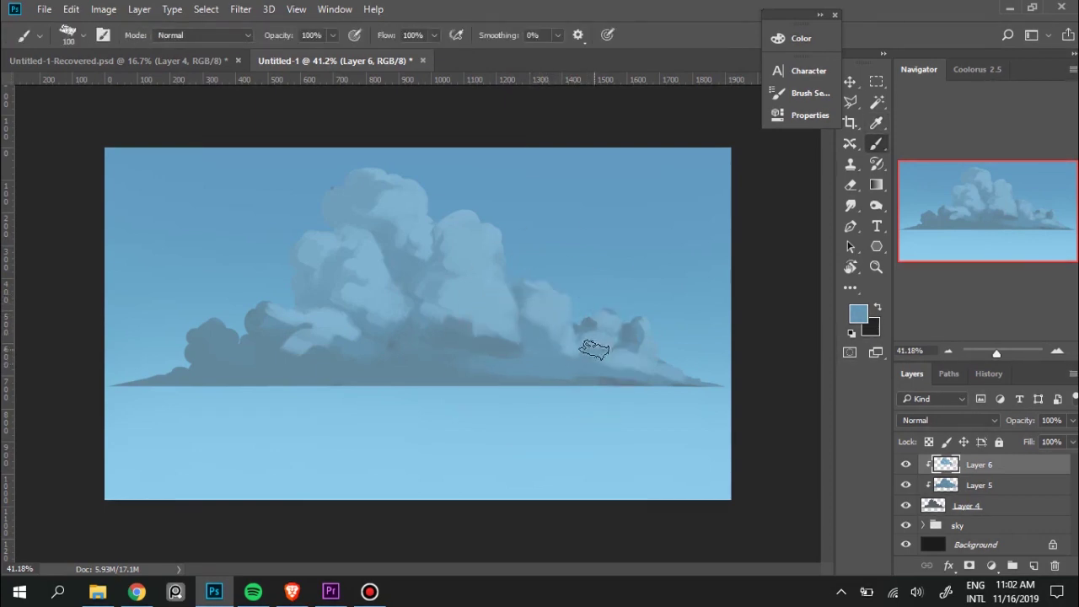
{"action": "left_click_drag", "start_coordinate": [593, 345], "coordinate": [633, 346]}
{"action": "left_click", "coordinate": [602, 308], "text": "alt"}
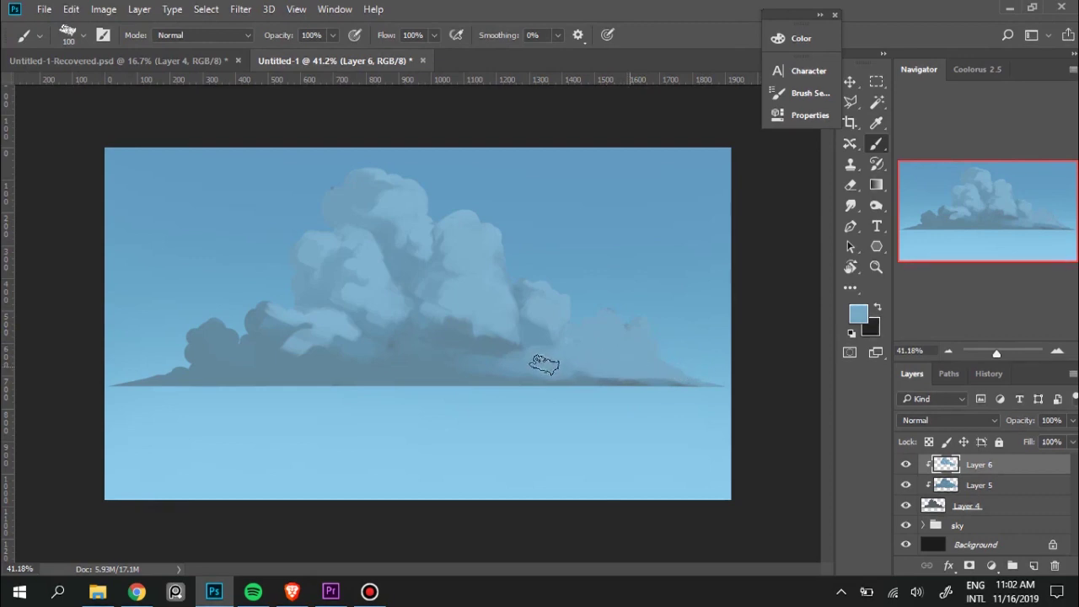
{"action": "left_click", "coordinate": [554, 301], "text": "alt"}
{"action": "left_click_drag", "start_coordinate": [598, 337], "coordinate": [659, 364]}
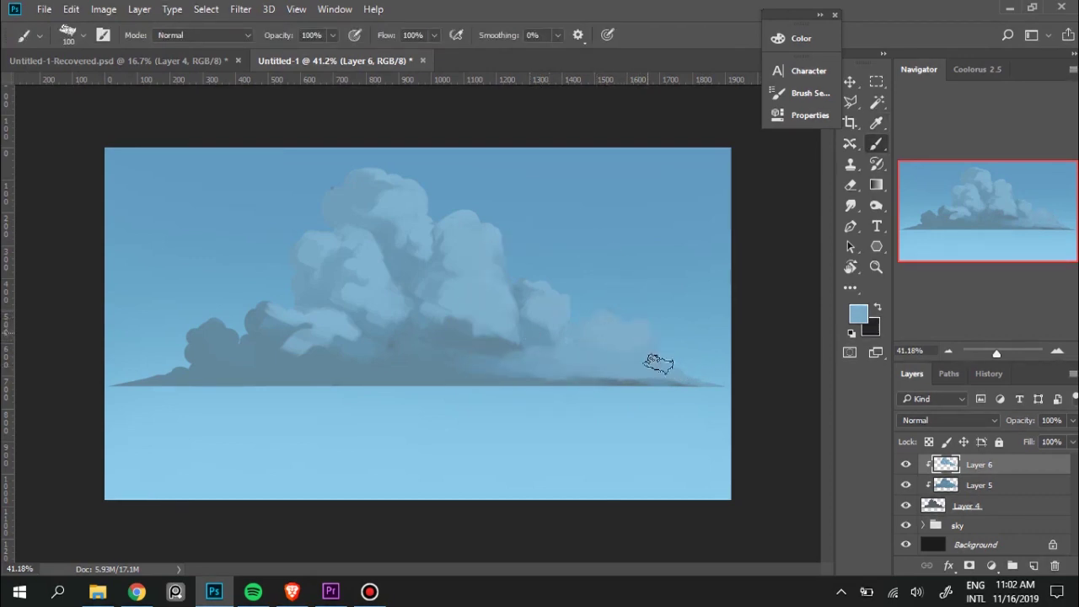
{"action": "key", "text": "alt"}
Dab a faint highlight on the cloud base, pick middle-cloud blues, and shrink the brush to 70.
{"action": "left_click", "coordinate": [480, 356], "text": "alt"}
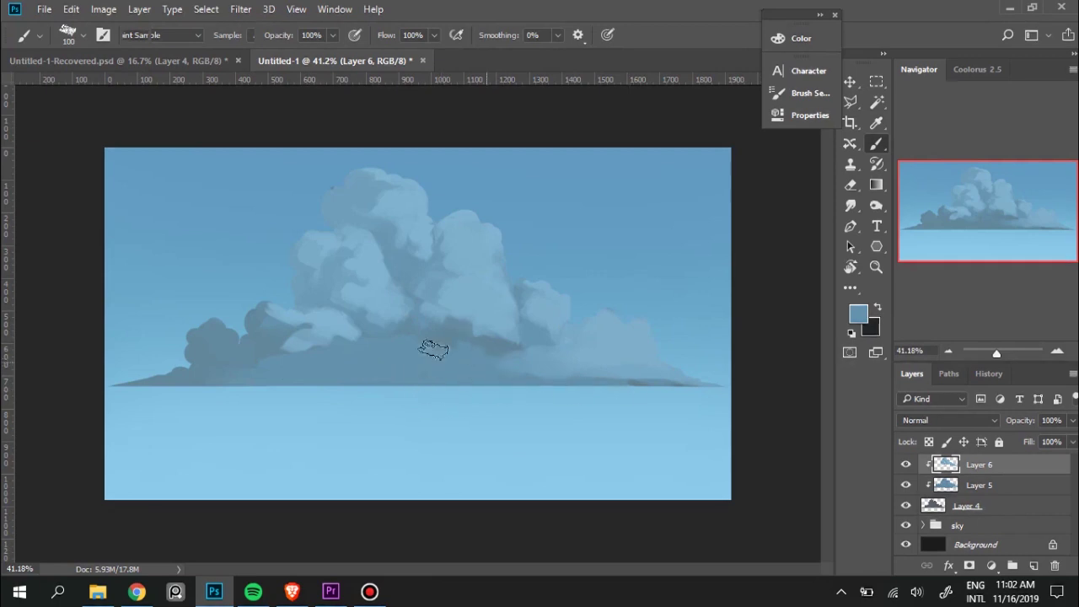
{"action": "left_click", "coordinate": [501, 279], "text": "alt"}
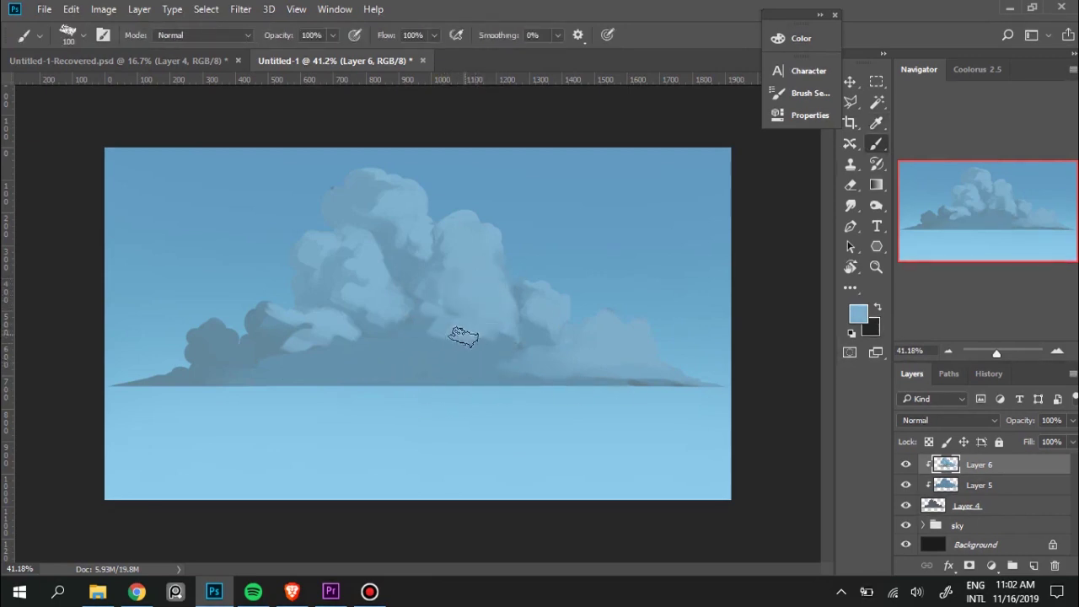
{"action": "left_click_drag", "start_coordinate": [441, 345], "coordinate": [430, 341]}
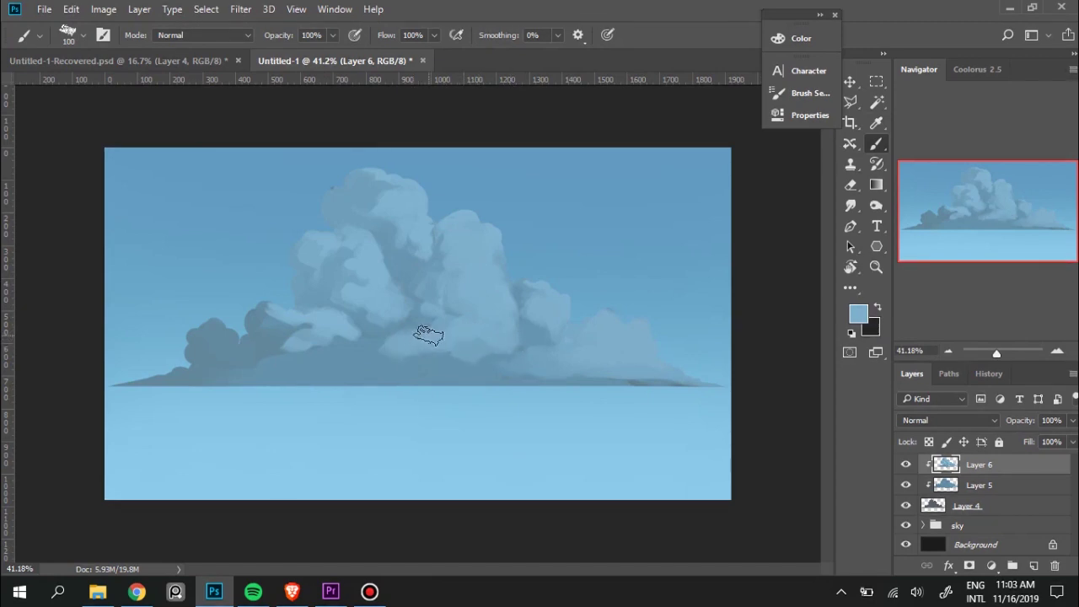
{"action": "left_click", "coordinate": [424, 313], "text": "alt"}
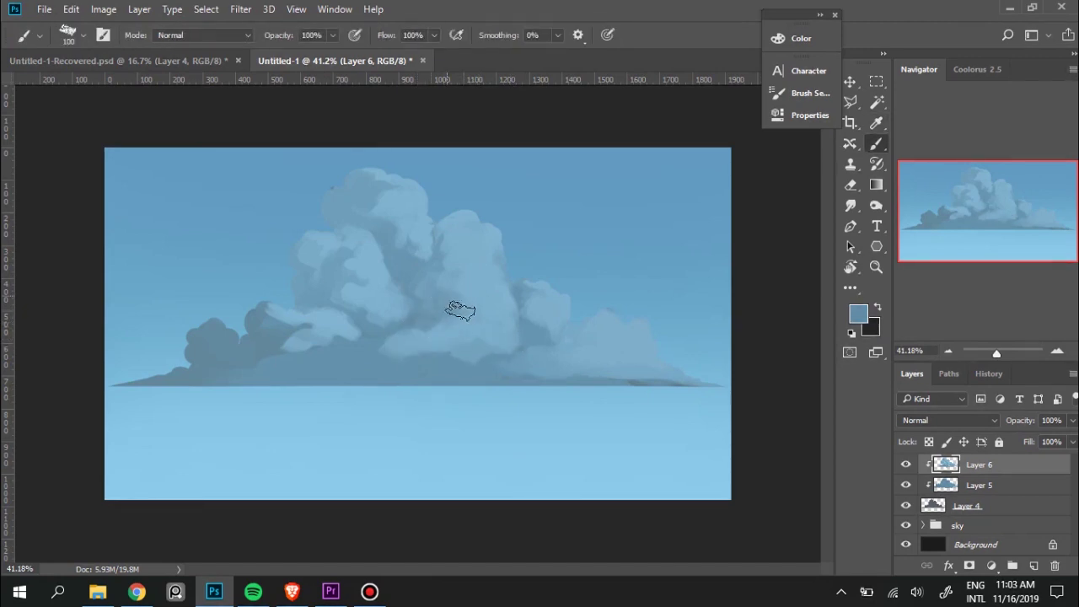
{"action": "left_click", "coordinate": [486, 323], "text": "alt"}
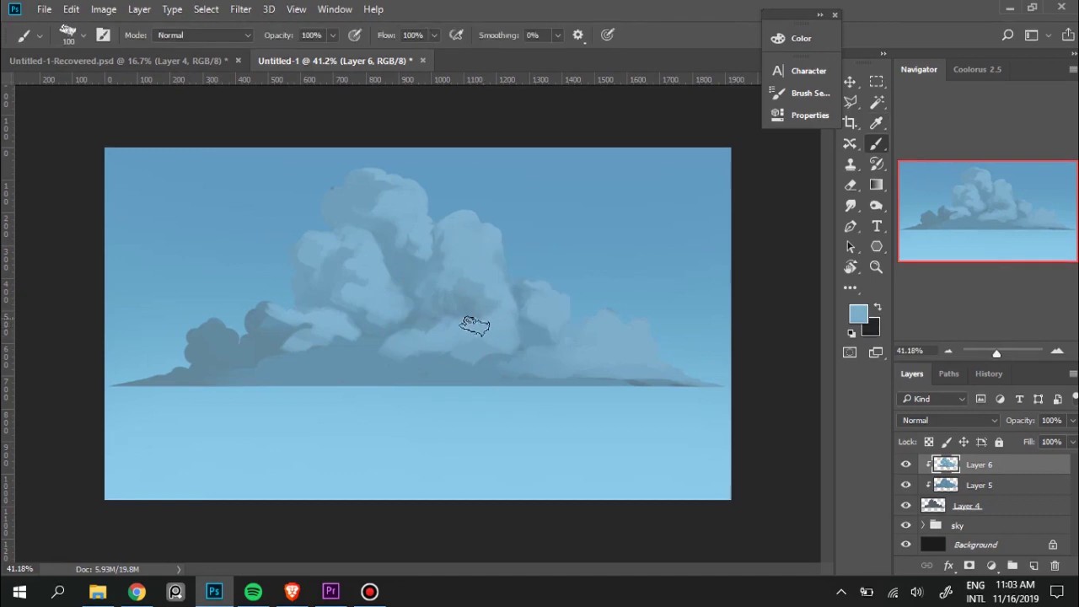
{"action": "left_click", "coordinate": [486, 284], "text": "alt"}
{"action": "left_click", "coordinate": [485, 283], "text": "alt"}
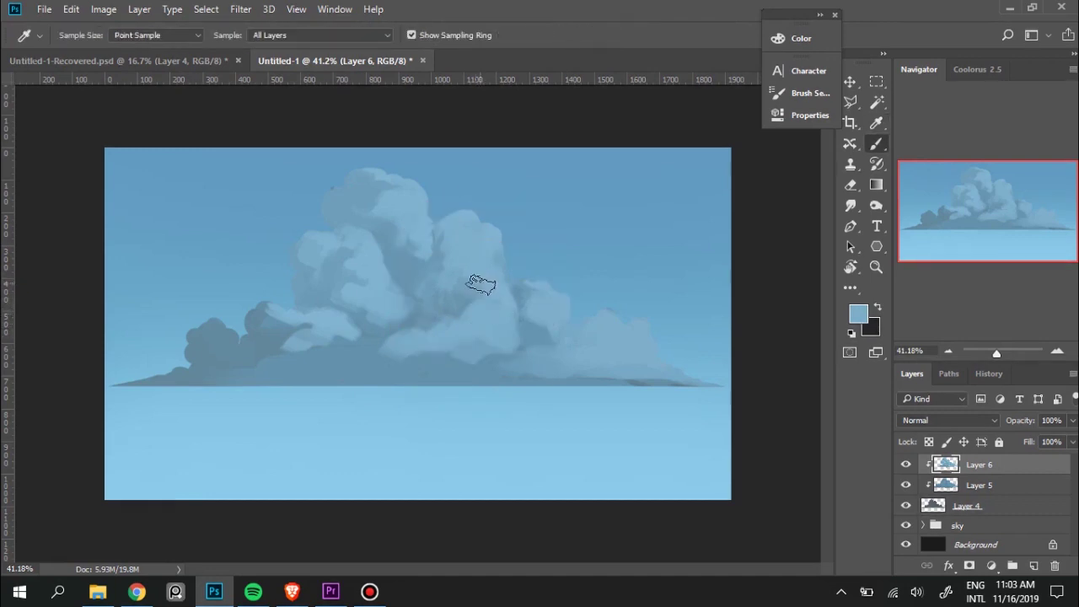
{"action": "left_click", "coordinate": [429, 258], "text": "alt"}
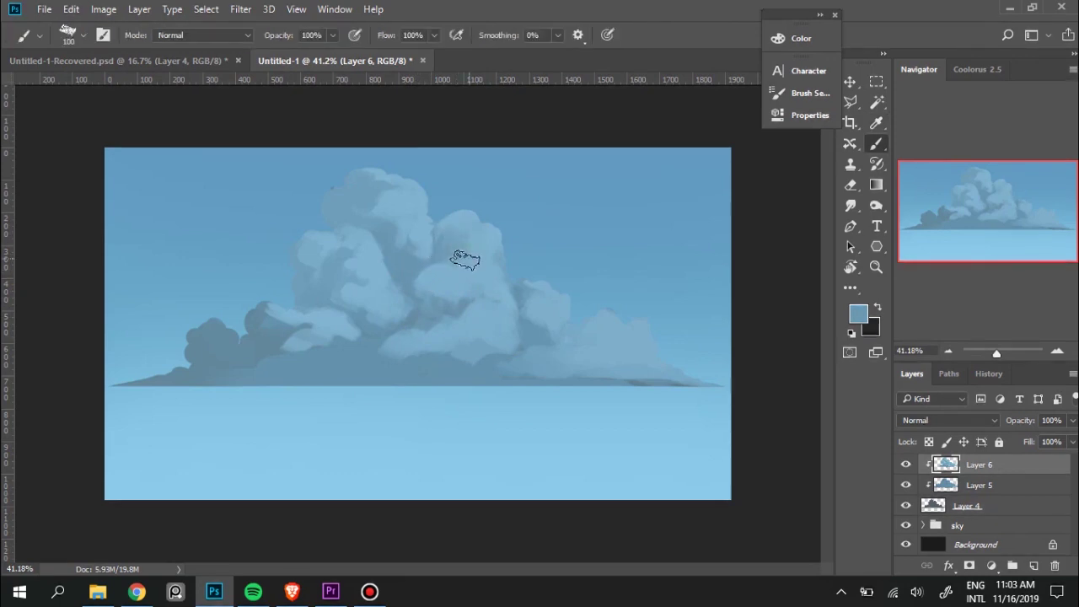
{"action": "left_click", "coordinate": [472, 266], "text": "alt"}
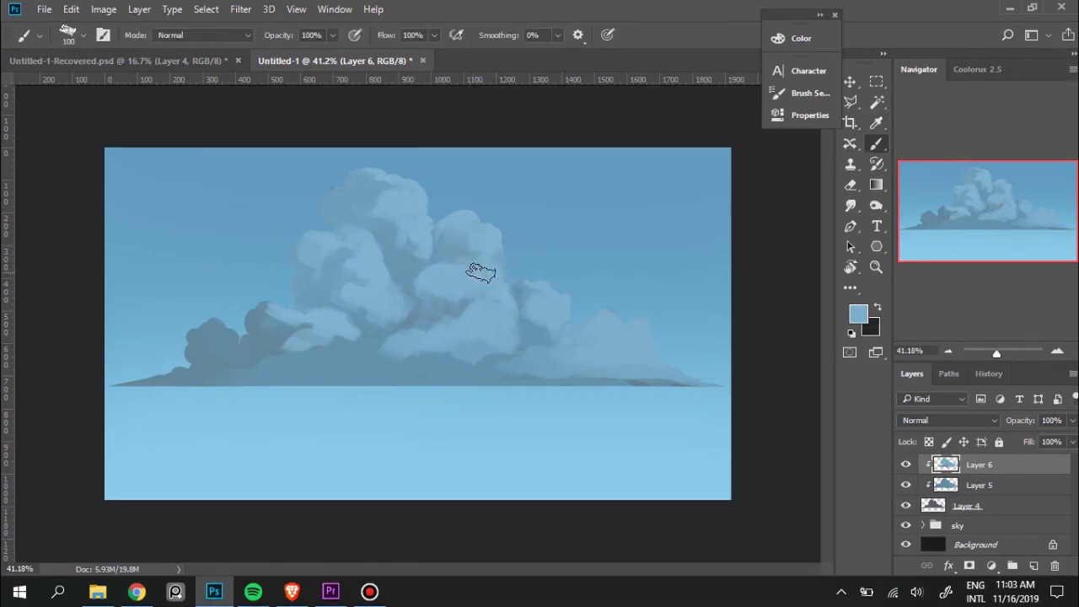
{"action": "key", "text": "bracketleft"}
{"action": "key", "text": "bracketleft"}
{"action": "key", "text": "bracketleft"}
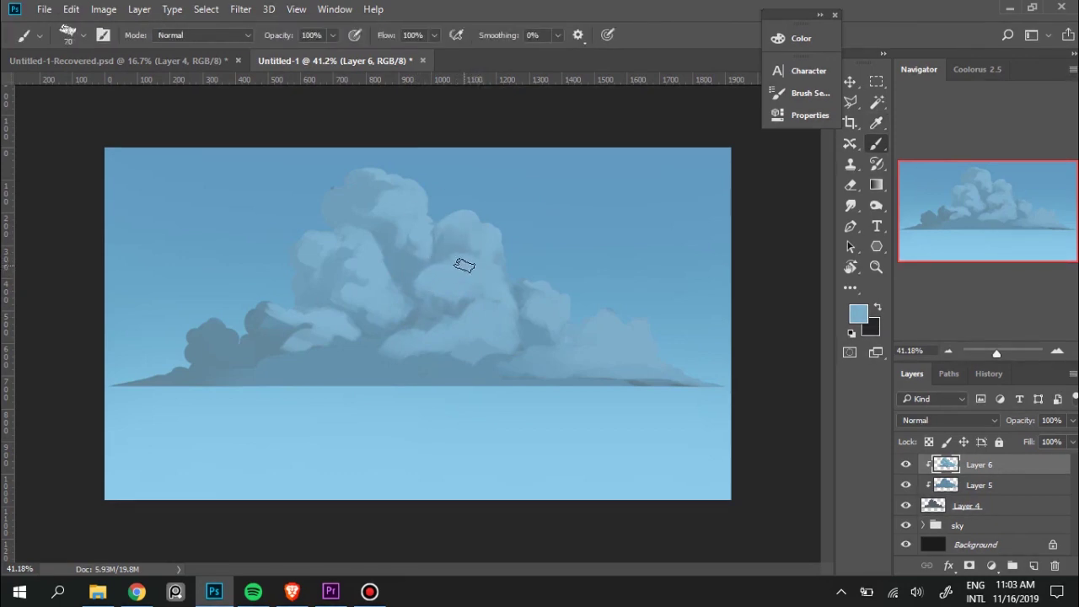
Sample several tones from the cloud's top and upper-left towers for blending.
{"action": "left_click", "coordinate": [460, 238], "text": "alt"}
{"action": "left_click", "coordinate": [455, 240], "text": "alt"}
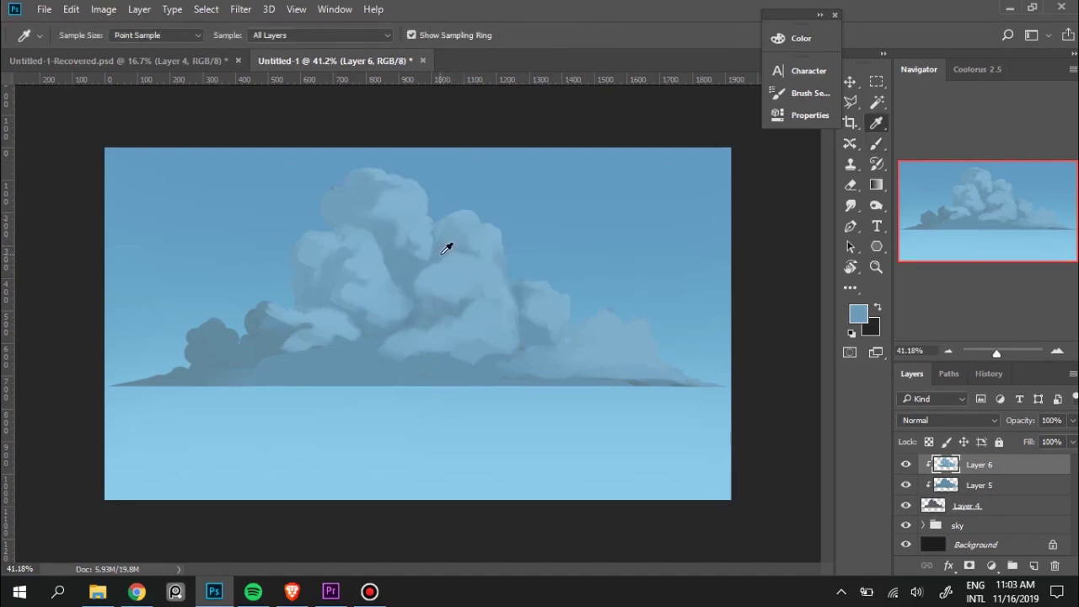
{"action": "left_click", "coordinate": [478, 226], "text": "alt"}
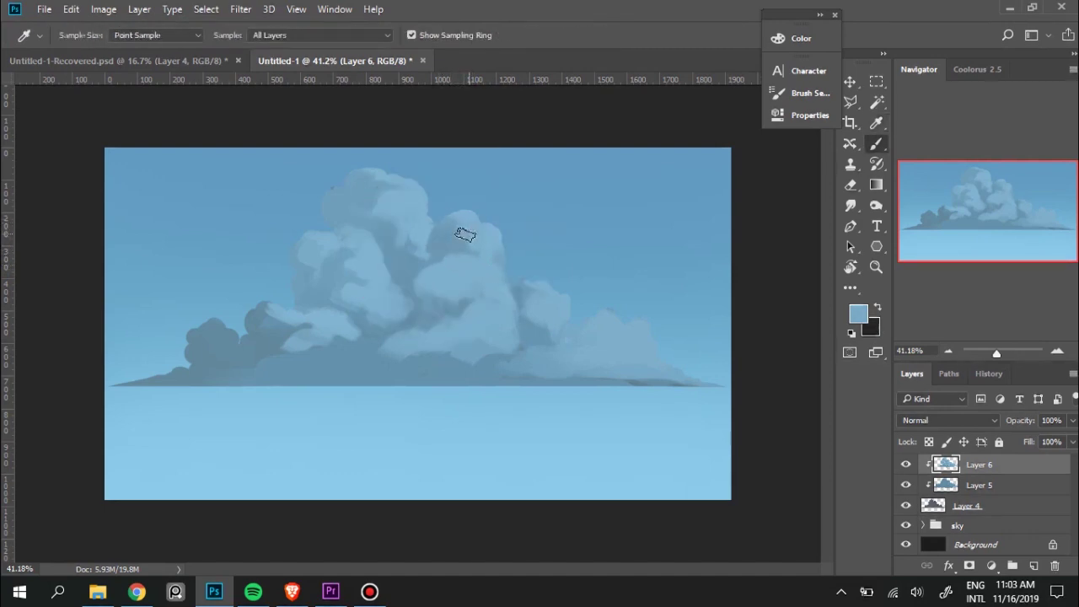
{"action": "left_click", "coordinate": [447, 236], "text": "alt"}
{"action": "left_click", "coordinate": [424, 228], "text": "alt"}
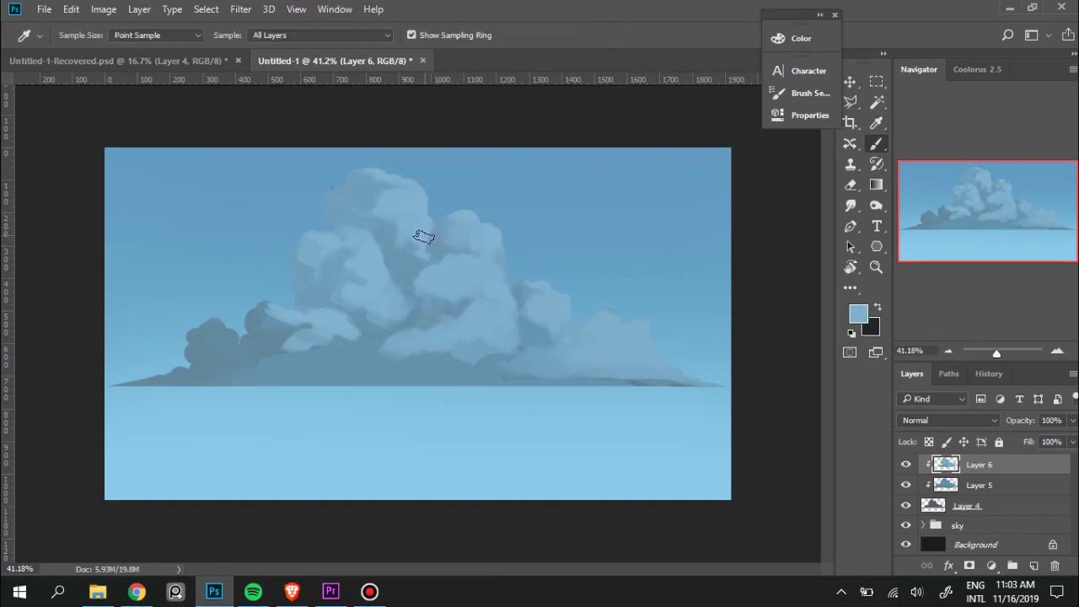
{"action": "key", "text": "alt"}
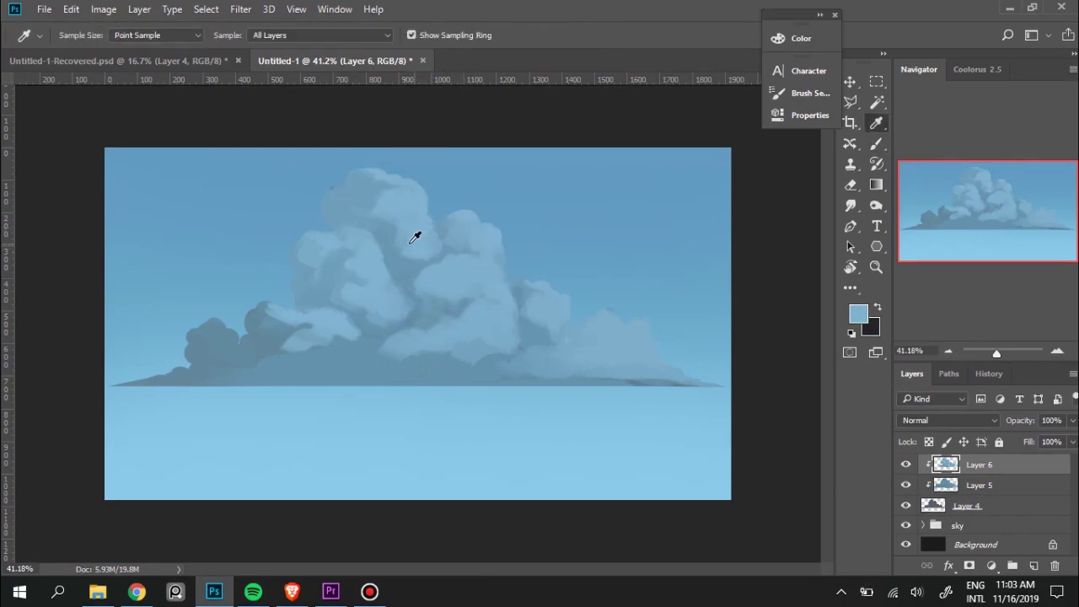
{"action": "left_click", "coordinate": [402, 238], "text": "alt"}
{"action": "key", "text": "alt"}
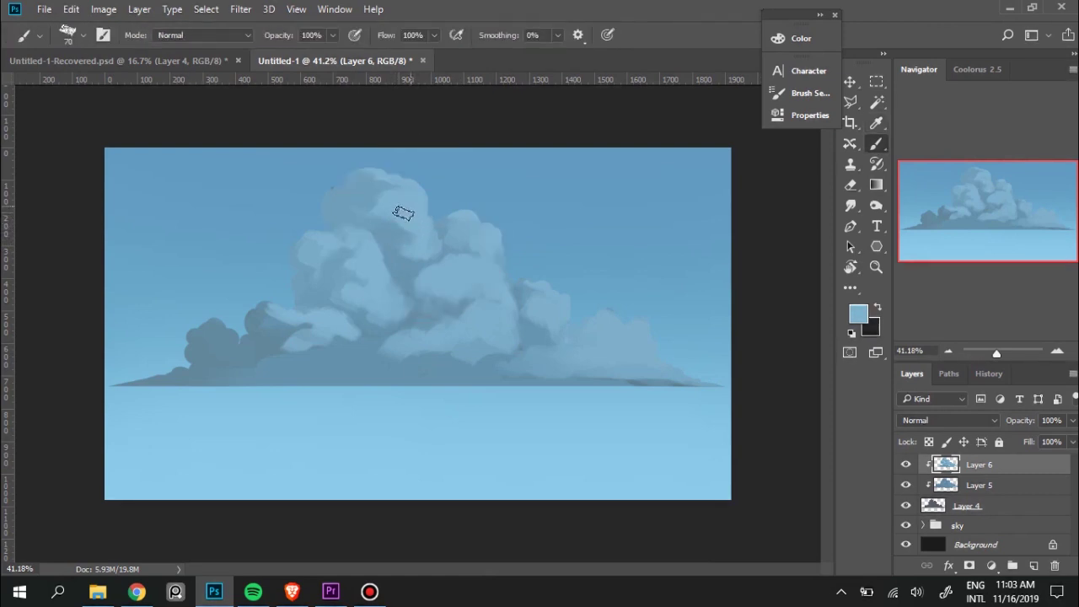
{"action": "left_click", "coordinate": [400, 226], "text": "alt"}
Pick mid, lighter and darker blues from the cloud centre to blend with.
{"action": "key", "text": "alt"}
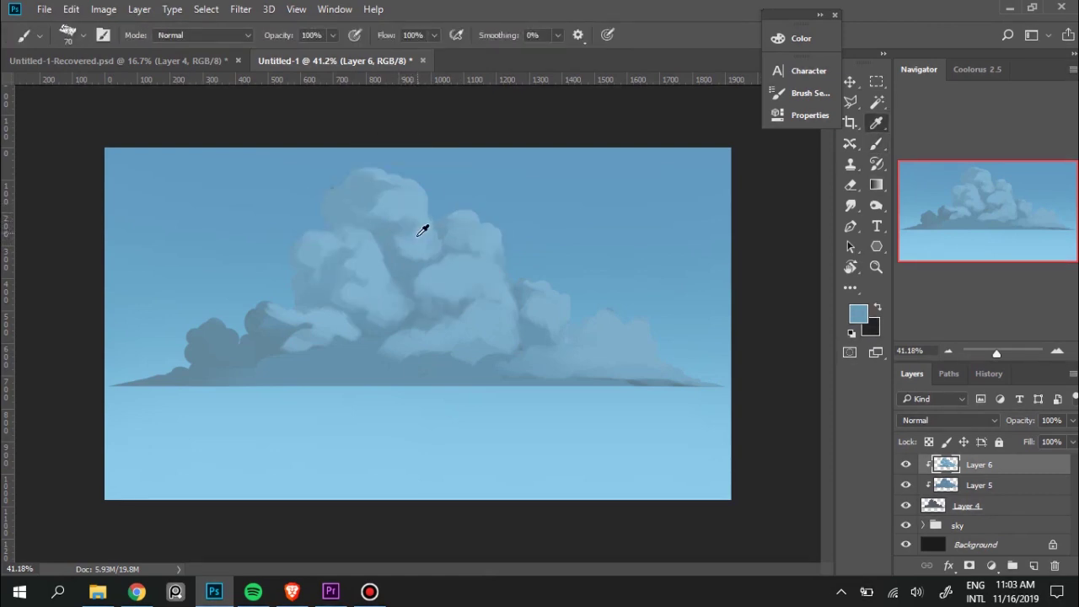
{"action": "left_click", "coordinate": [422, 230], "text": "alt"}
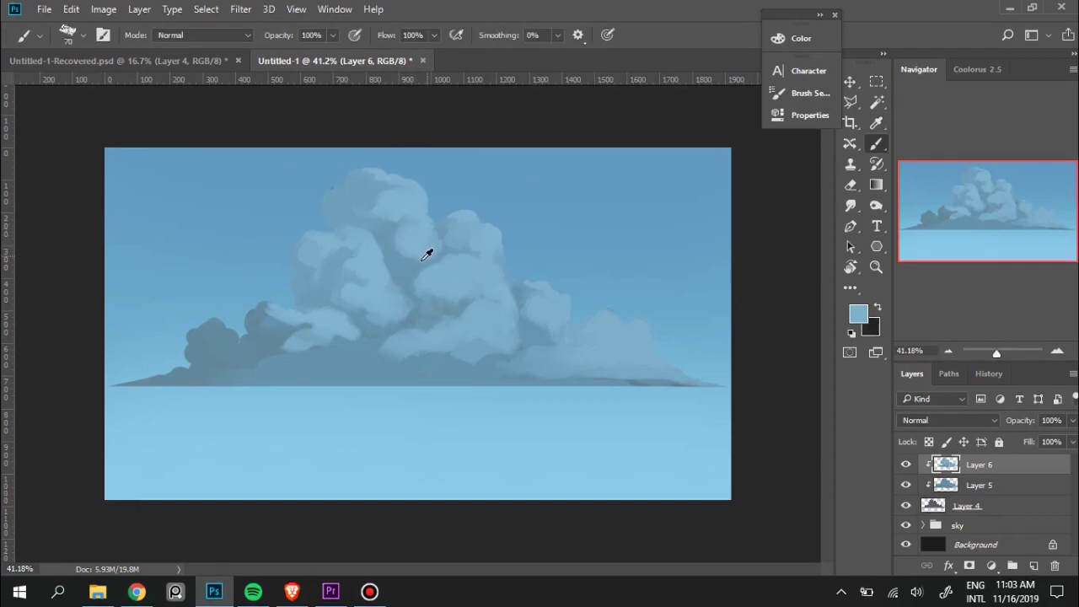
{"action": "left_click", "coordinate": [401, 237], "text": "alt"}
{"action": "left_click", "coordinate": [413, 236], "text": "alt"}
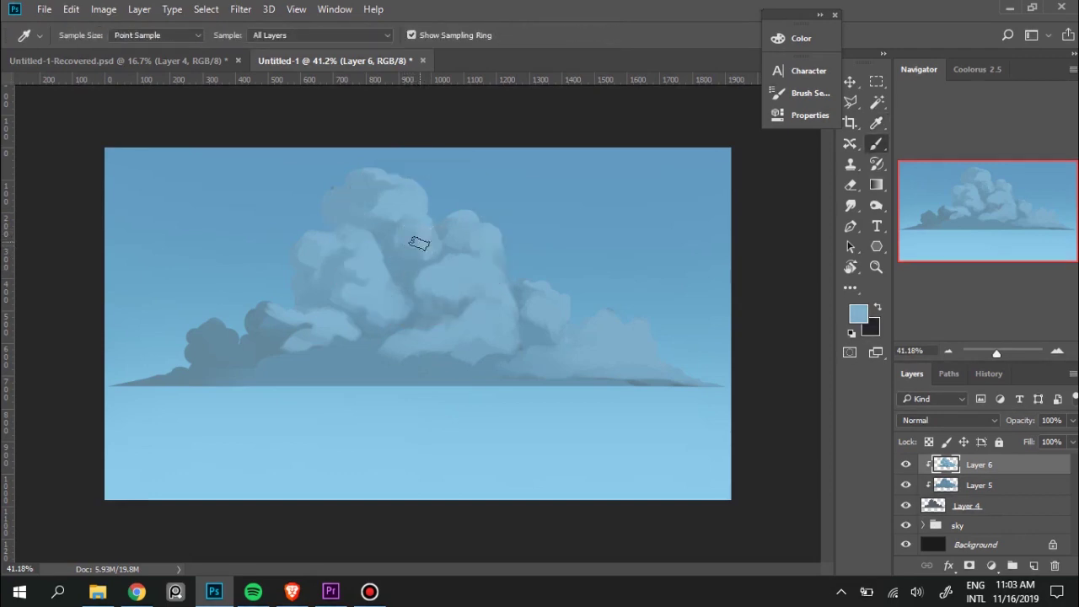
{"action": "left_click", "coordinate": [446, 294], "text": "alt"}
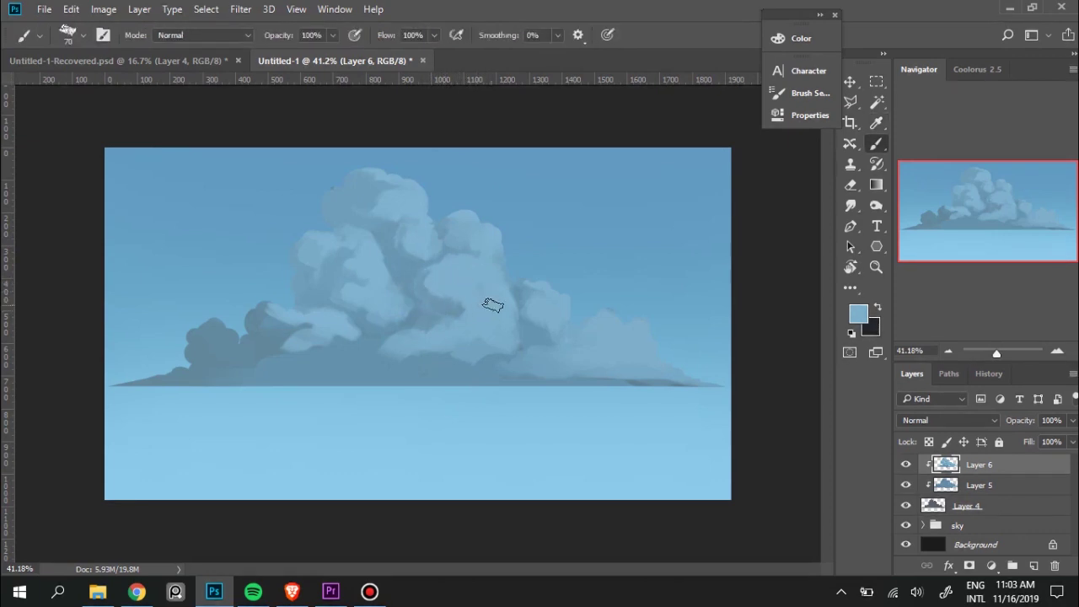
{"action": "key", "text": "alt"}
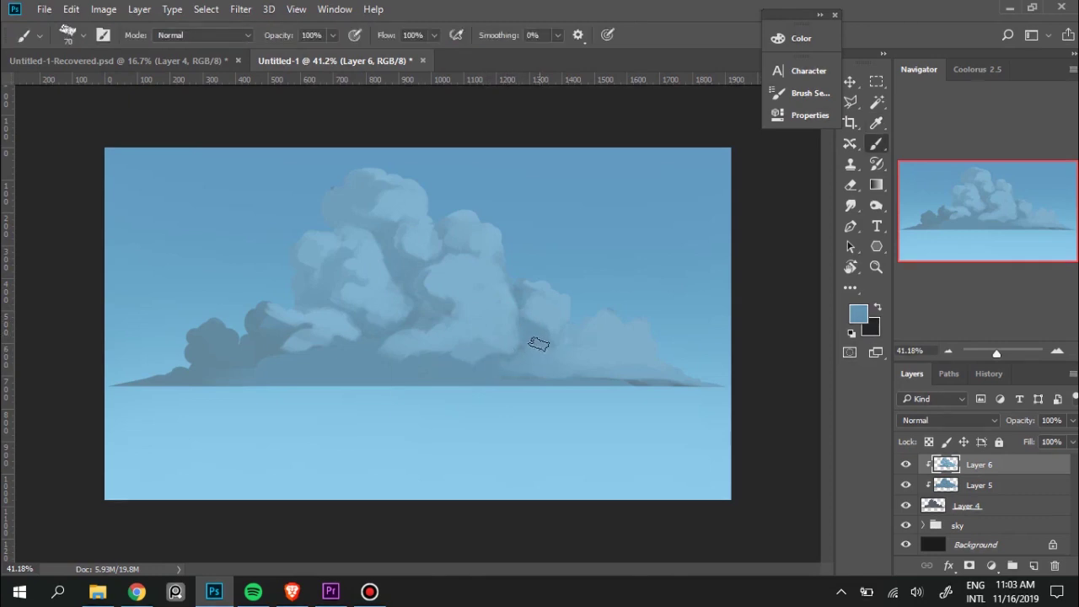
Dab blended light and shadow blues onto the right billow to soften its shading.
{"action": "left_click", "coordinate": [566, 304], "text": "alt"}
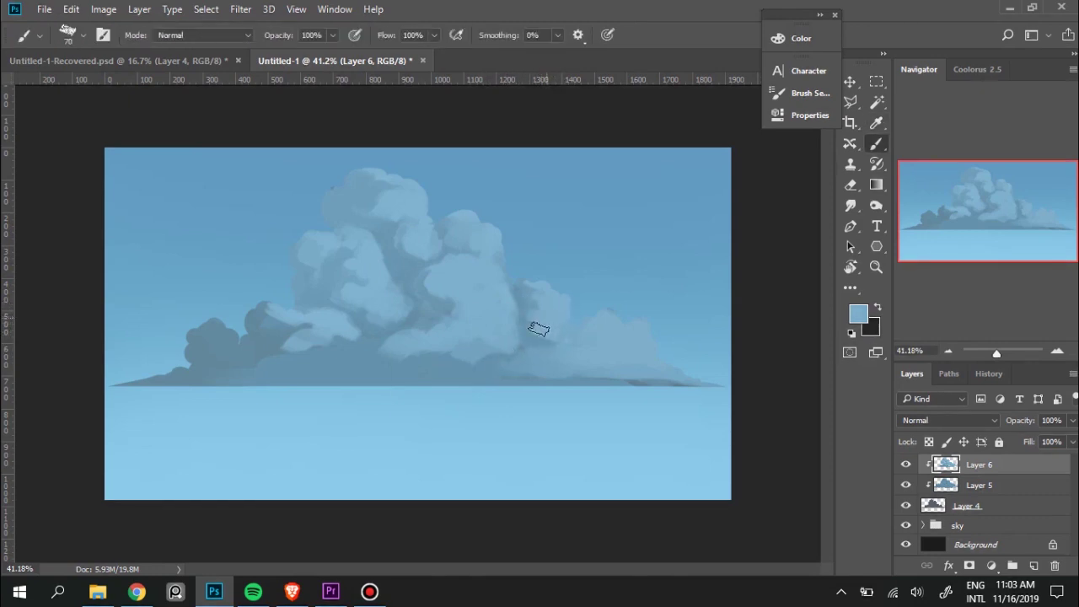
{"action": "left_click", "coordinate": [544, 331], "text": "alt"}
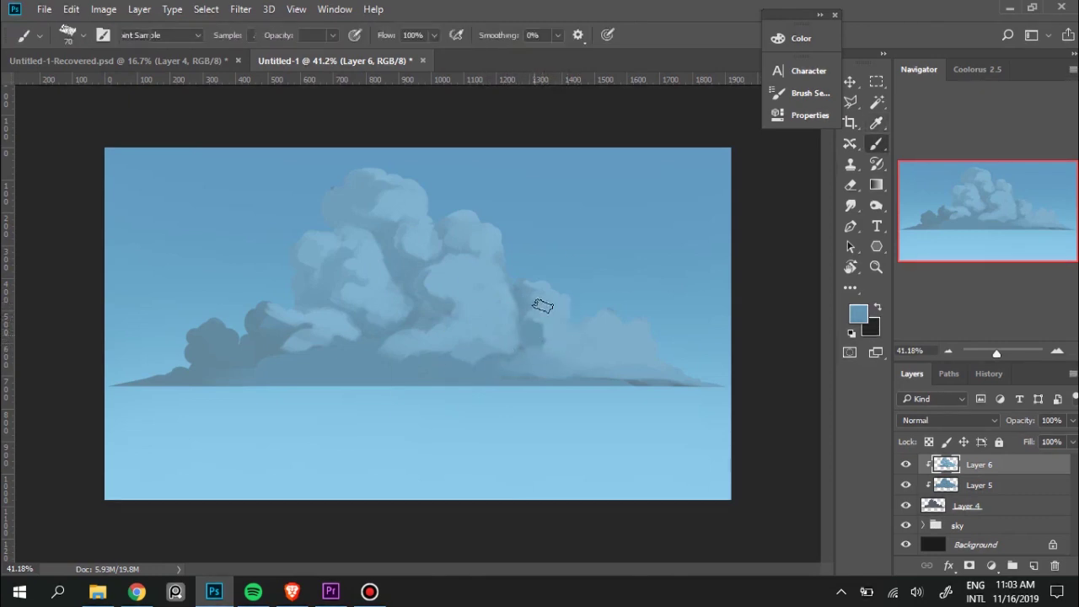
{"action": "left_click", "coordinate": [559, 305], "text": "alt"}
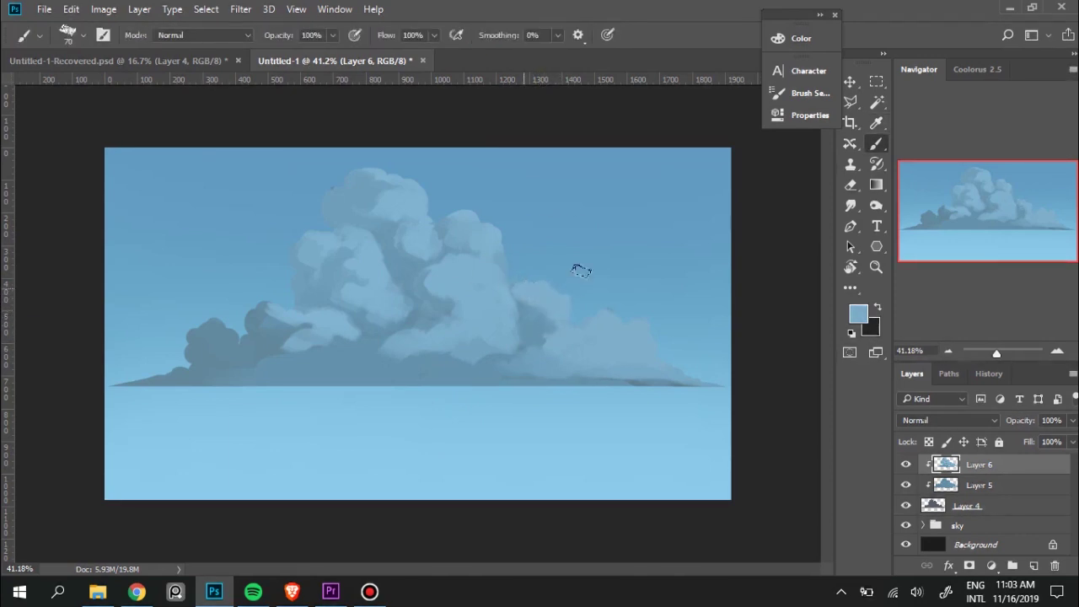
{"action": "left_click", "coordinate": [546, 307], "text": "alt"}
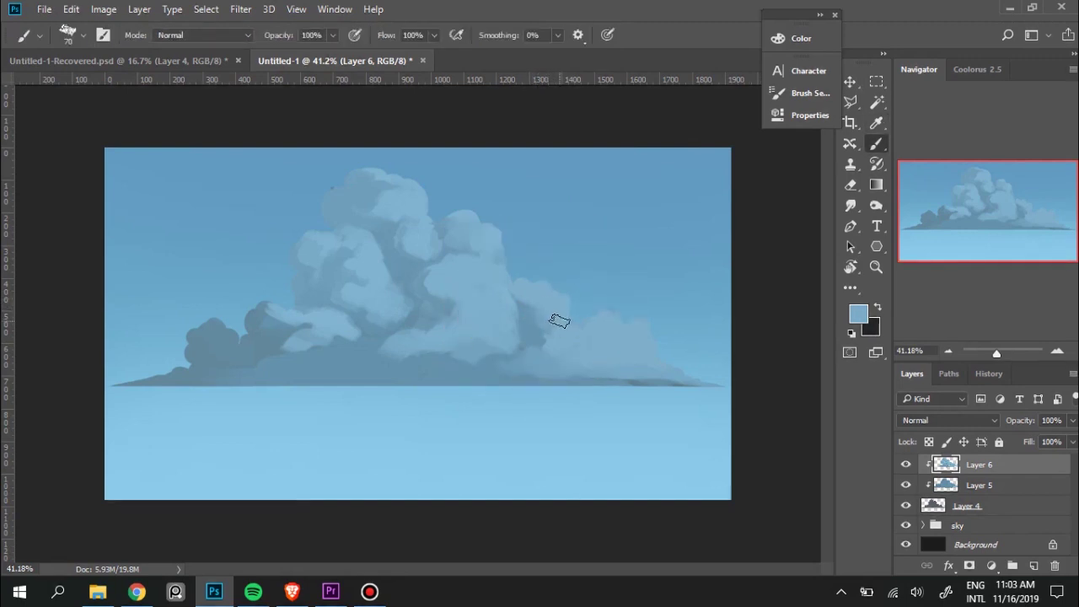
{"action": "left_click", "coordinate": [531, 299], "text": "alt"}
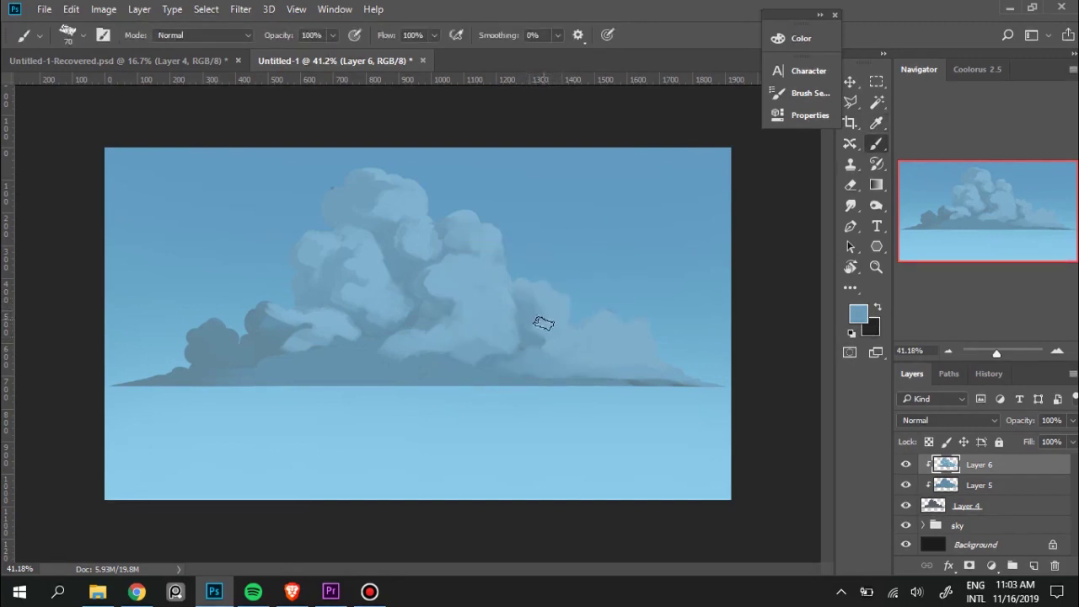
{"action": "left_click", "coordinate": [555, 306], "text": "alt"}
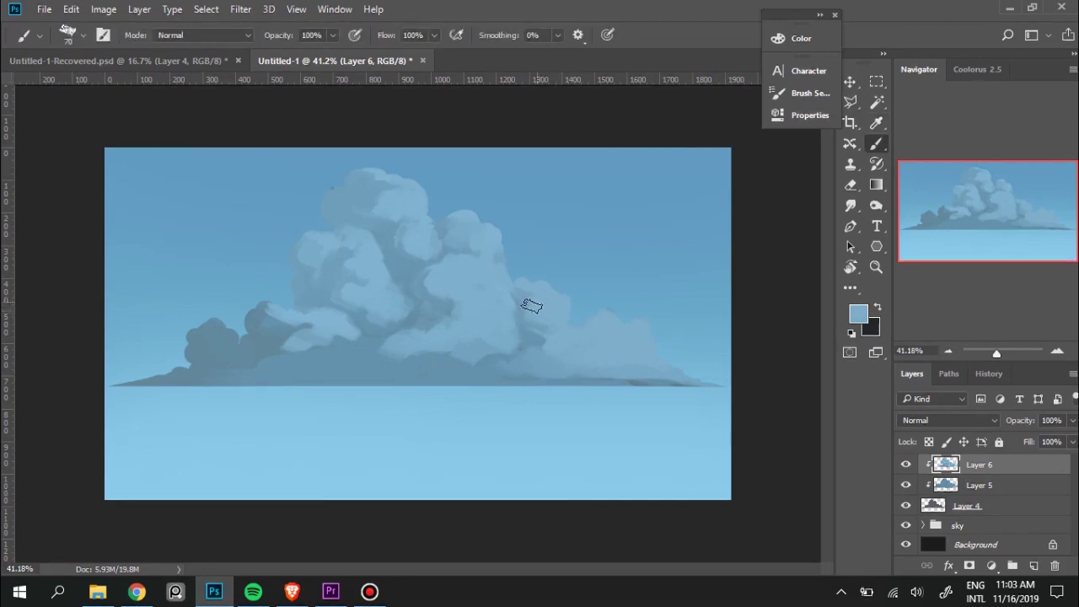
{"action": "left_click", "coordinate": [527, 286], "text": "alt"}
{"action": "left_click", "coordinate": [544, 305], "text": "alt"}
Add a darker tone low on the right billow, then sample tones toward the left billows.
{"action": "left_click", "coordinate": [552, 333], "text": "alt"}
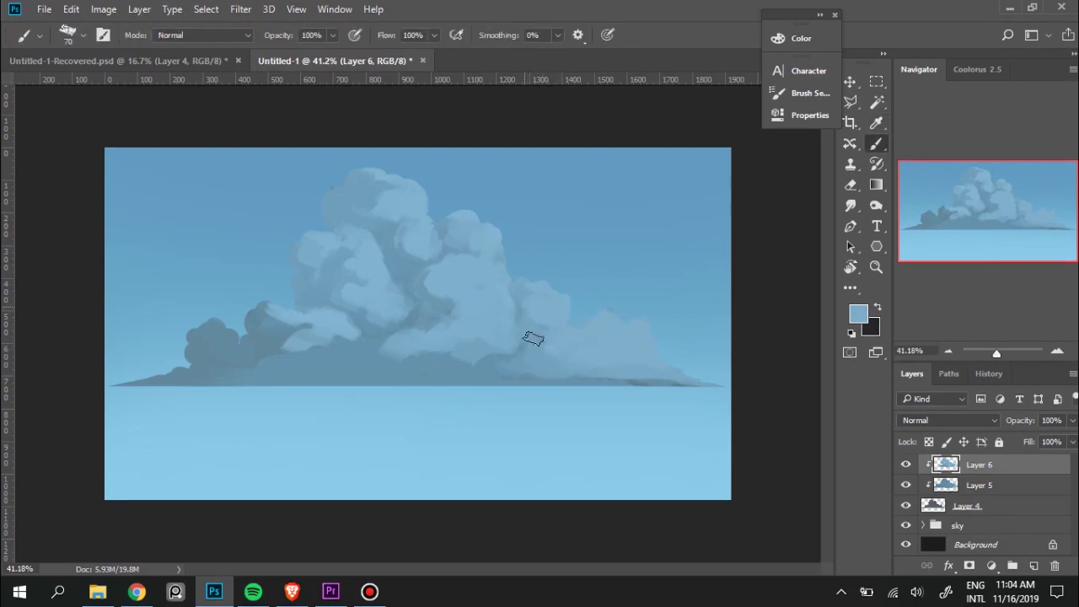
{"action": "left_click", "coordinate": [539, 338], "text": "alt"}
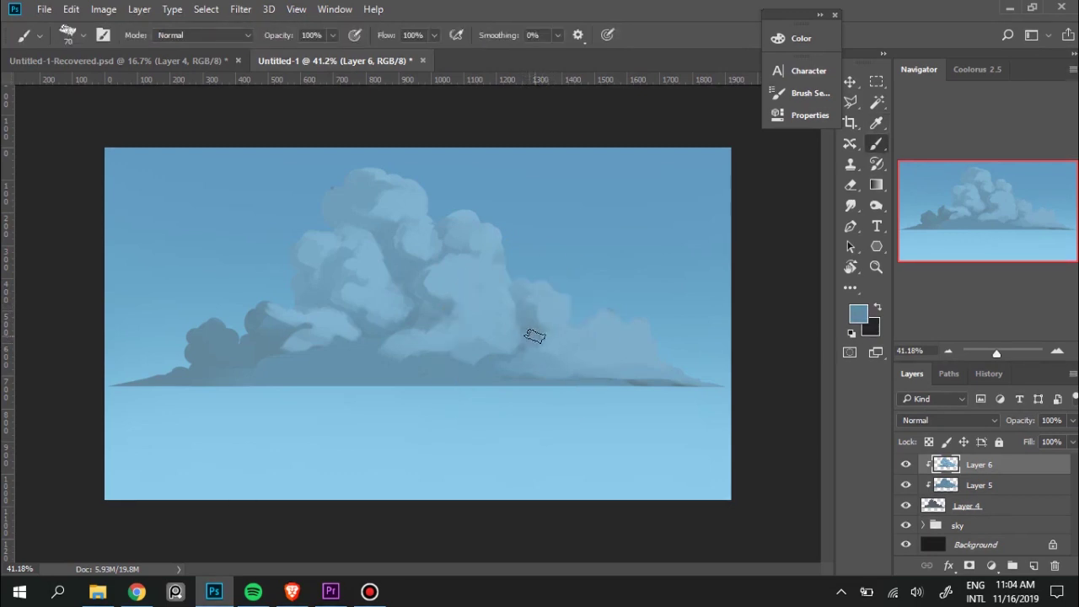
{"action": "left_click", "coordinate": [548, 314], "text": "alt"}
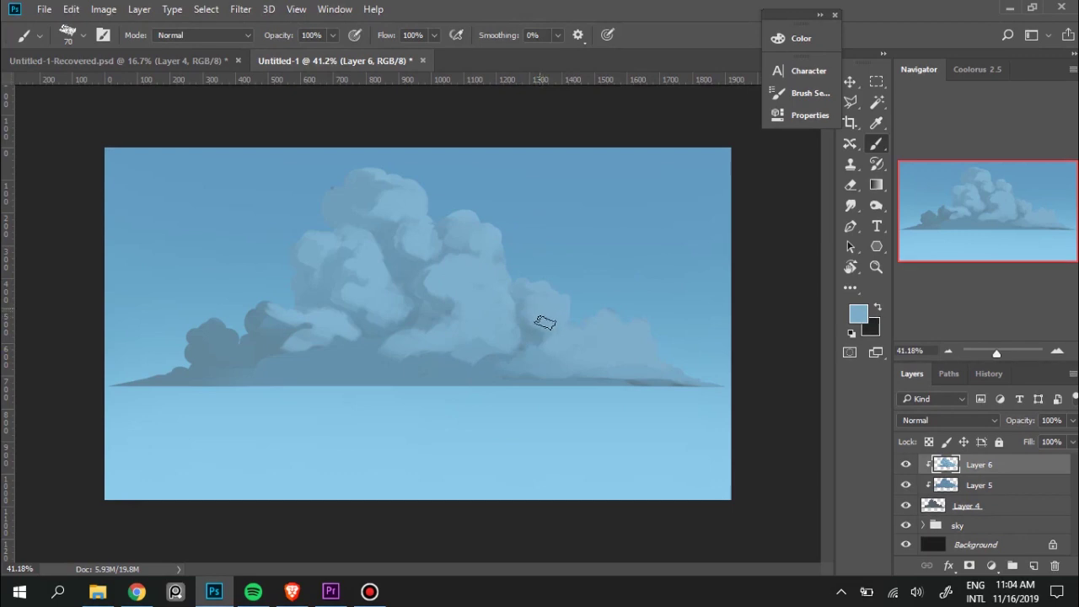
{"action": "key", "text": "alt"}
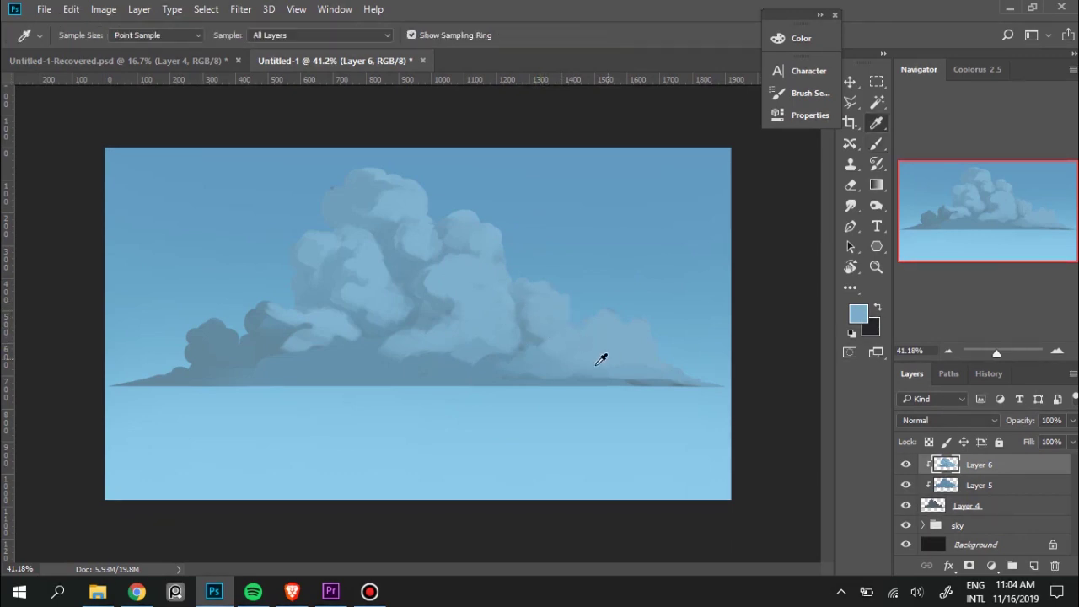
{"action": "left_click", "coordinate": [374, 289], "text": "alt"}
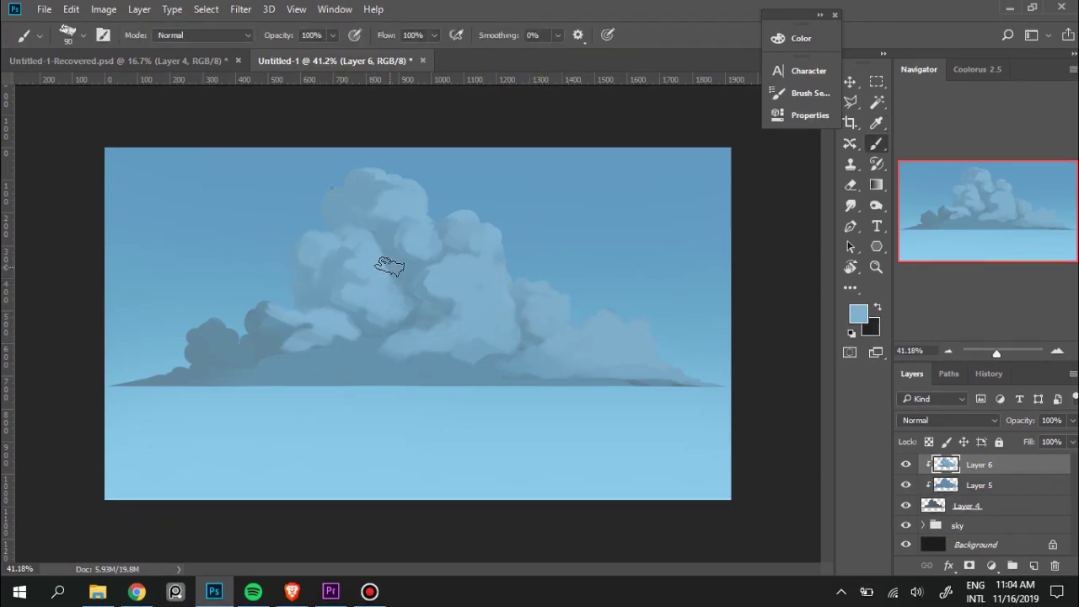
{"action": "left_click", "coordinate": [308, 280], "text": "alt"}
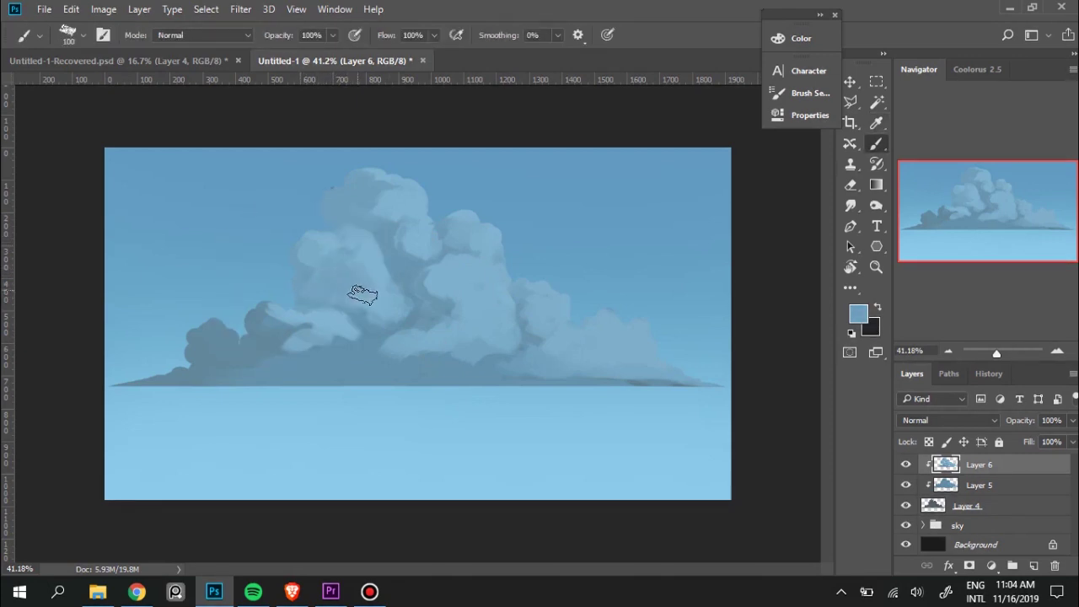
Blend softened pale-blue highlights into the left-centre billow's shading.
{"action": "left_click", "coordinate": [362, 312], "text": "alt"}
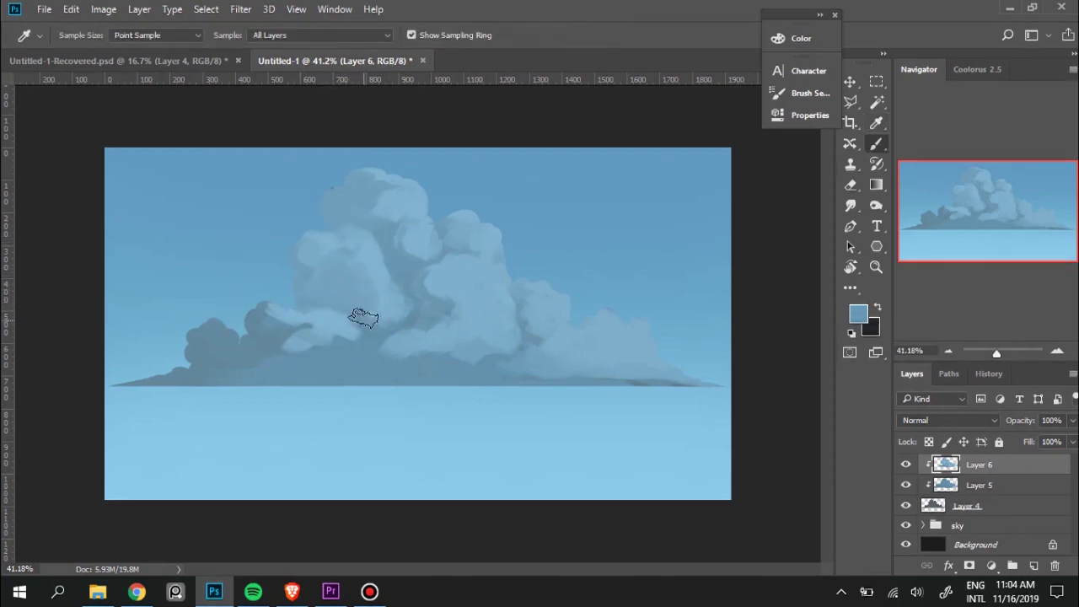
{"action": "left_click", "coordinate": [381, 260], "text": "alt"}
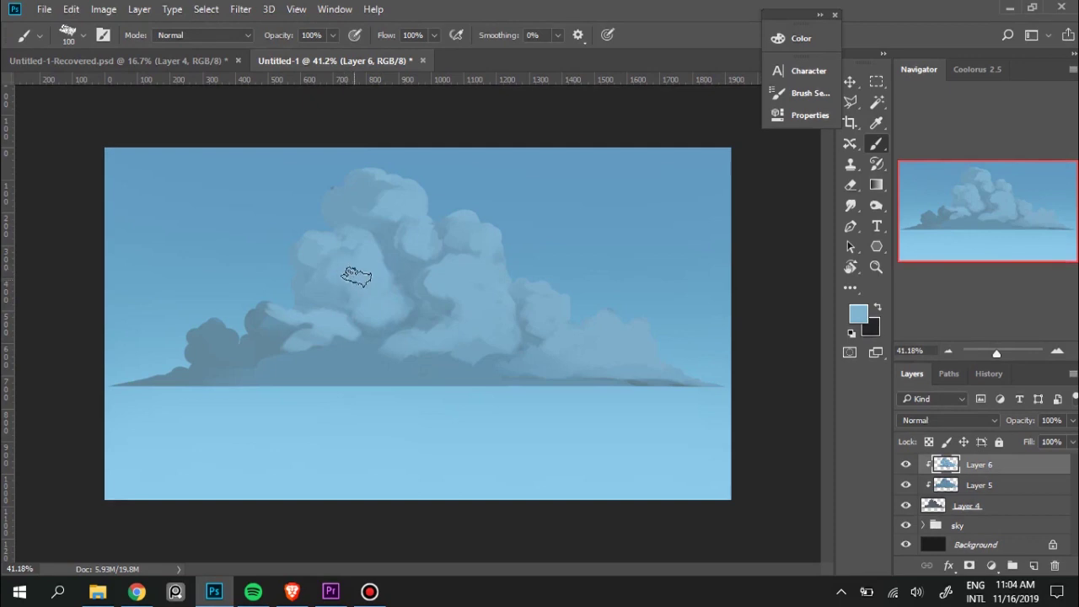
{"action": "left_click", "coordinate": [323, 268], "text": "alt"}
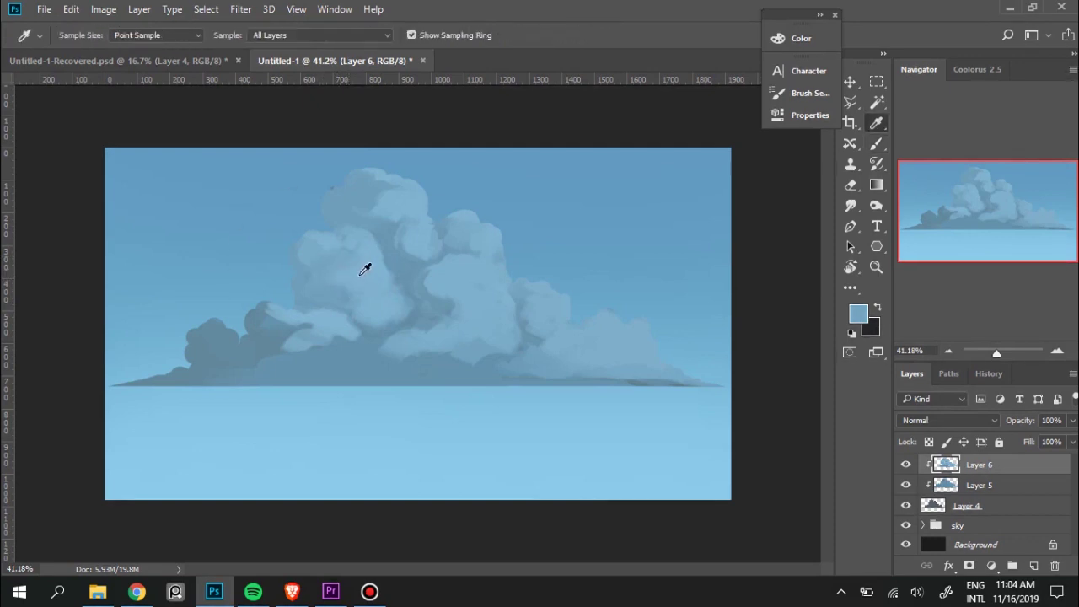
{"action": "left_click", "coordinate": [362, 271], "text": "alt"}
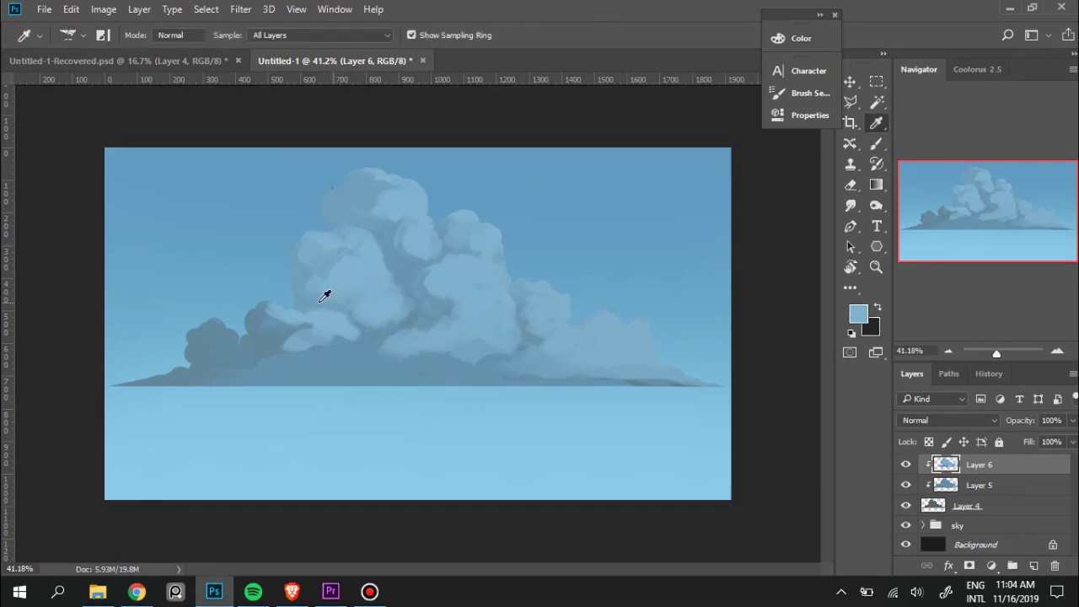
{"action": "left_click", "coordinate": [327, 290], "text": "alt"}
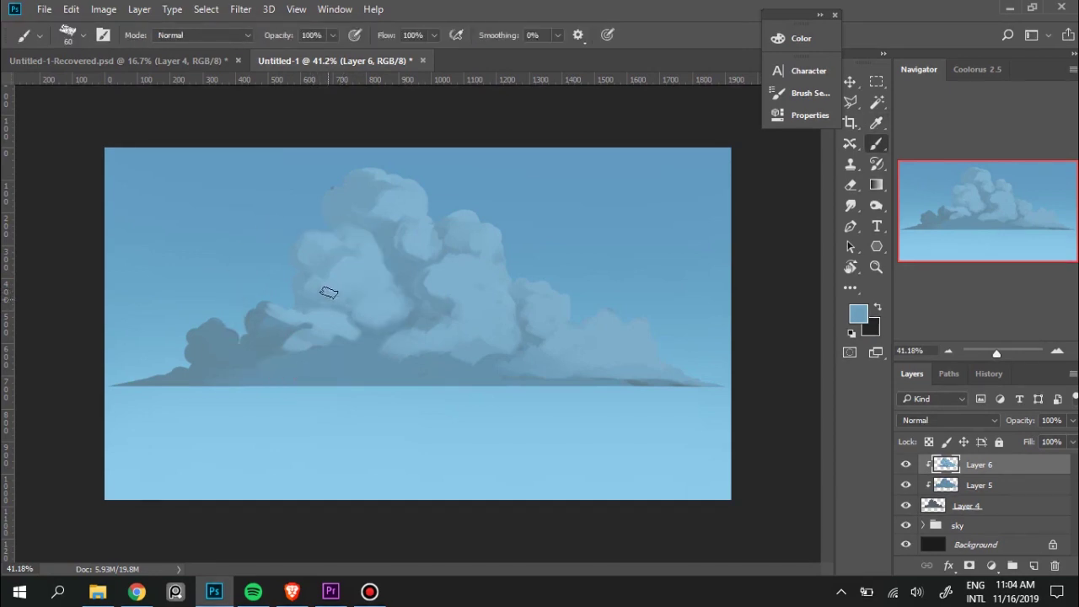
{"action": "left_click", "coordinate": [375, 282], "text": "alt"}
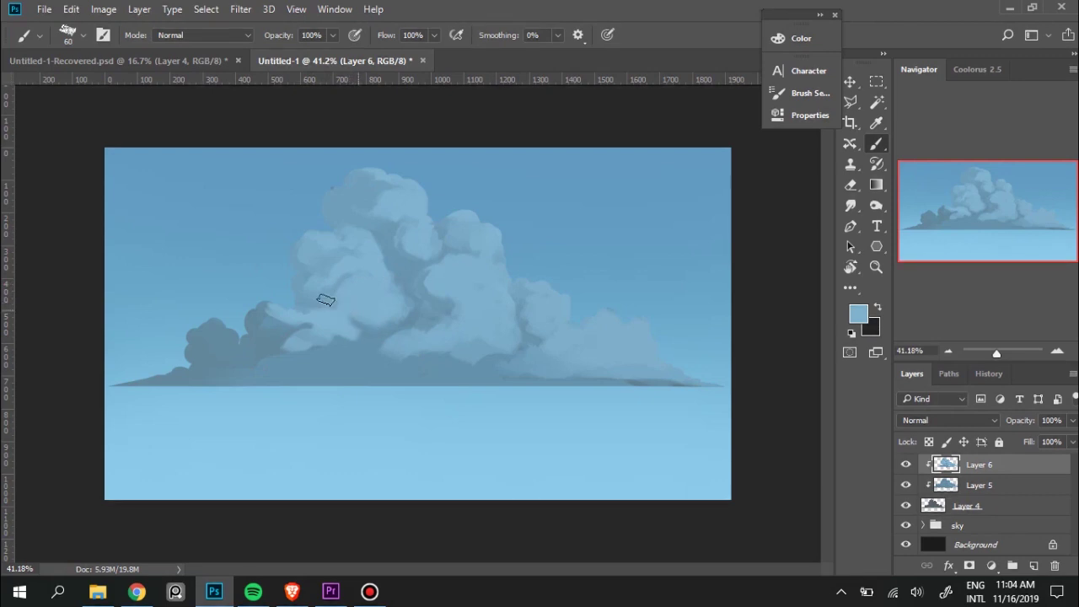
Soften the highlight, shading and edge of the upper-left billow.
{"action": "key", "text": "i"}
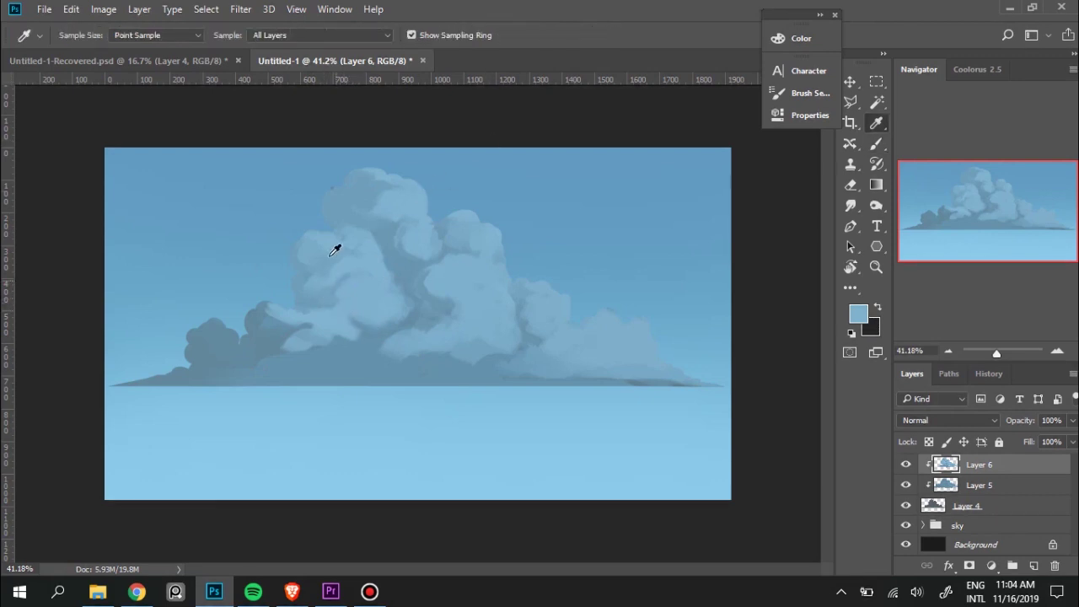
{"action": "key", "text": "b"}
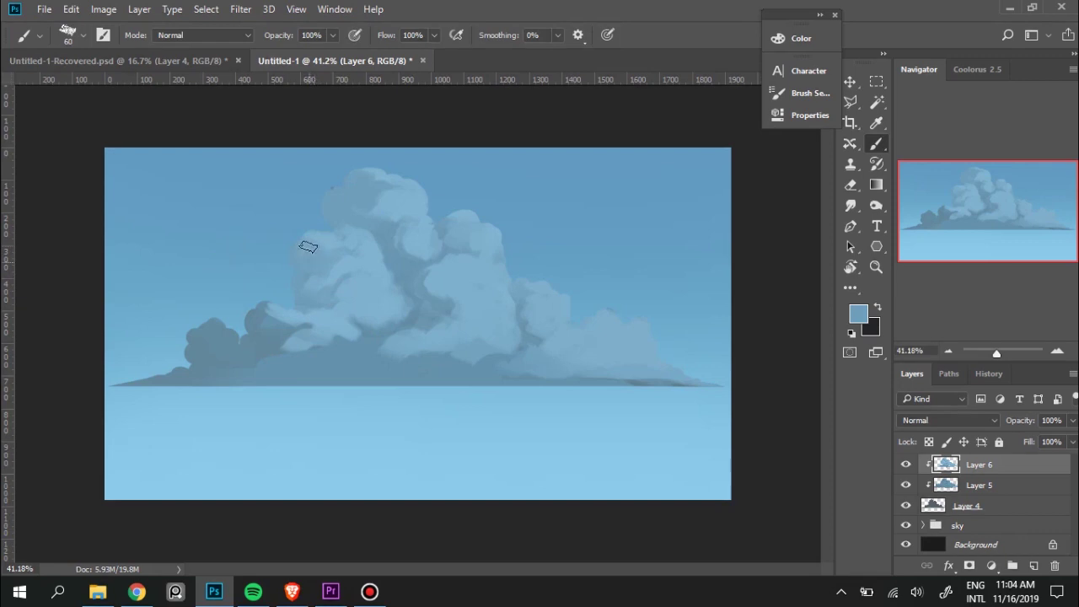
{"action": "left_click", "coordinate": [336, 244], "text": "alt"}
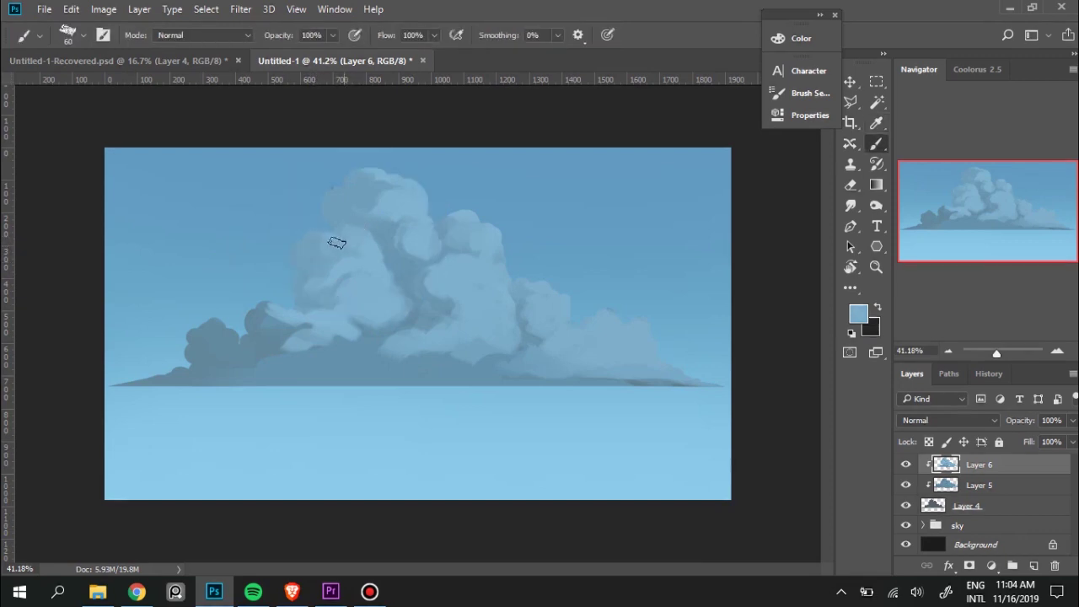
{"action": "left_click", "coordinate": [375, 260], "text": "alt"}
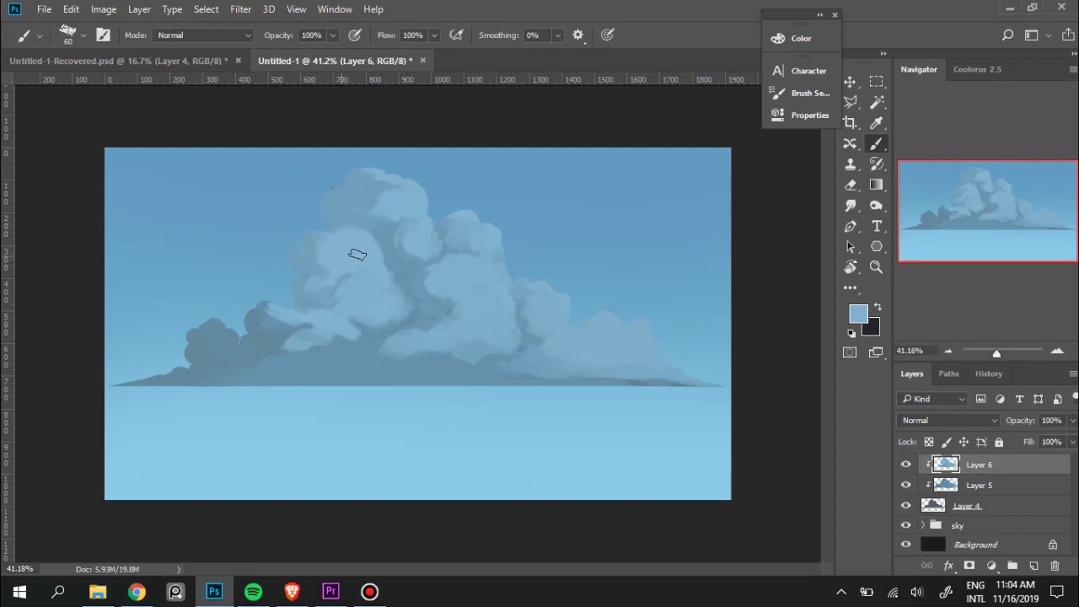
{"action": "left_click", "coordinate": [325, 288], "text": "alt"}
{"action": "left_click", "coordinate": [327, 252], "text": "alt"}
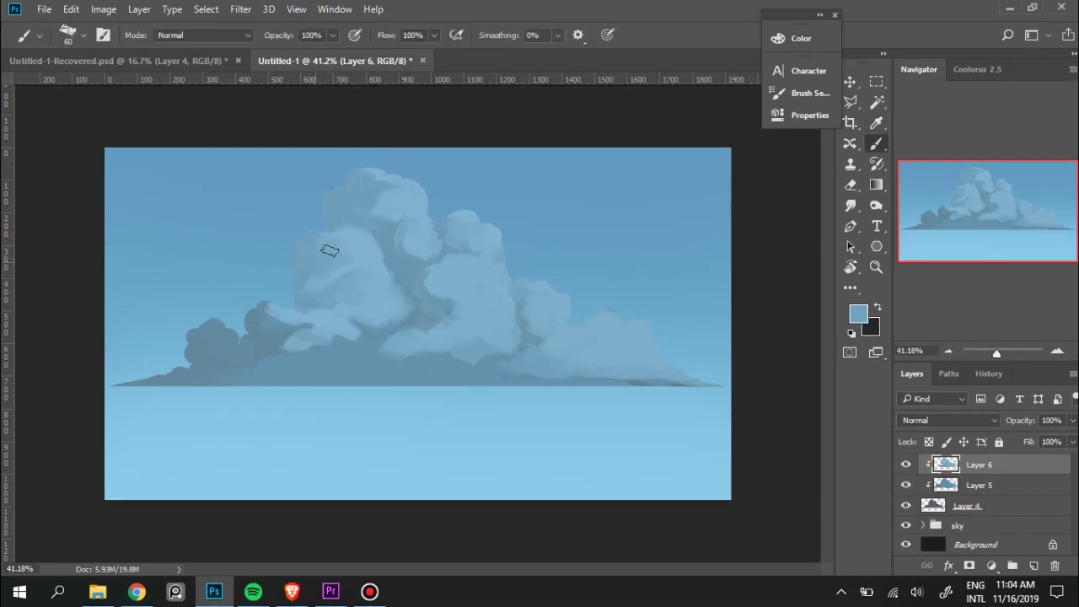
{"action": "left_click", "coordinate": [366, 249], "text": "alt"}
{"action": "left_click", "coordinate": [362, 263], "text": "alt"}
Sample lighter and darker blues around the left billow and the cloud top.
{"action": "left_click", "coordinate": [309, 295], "text": "alt"}
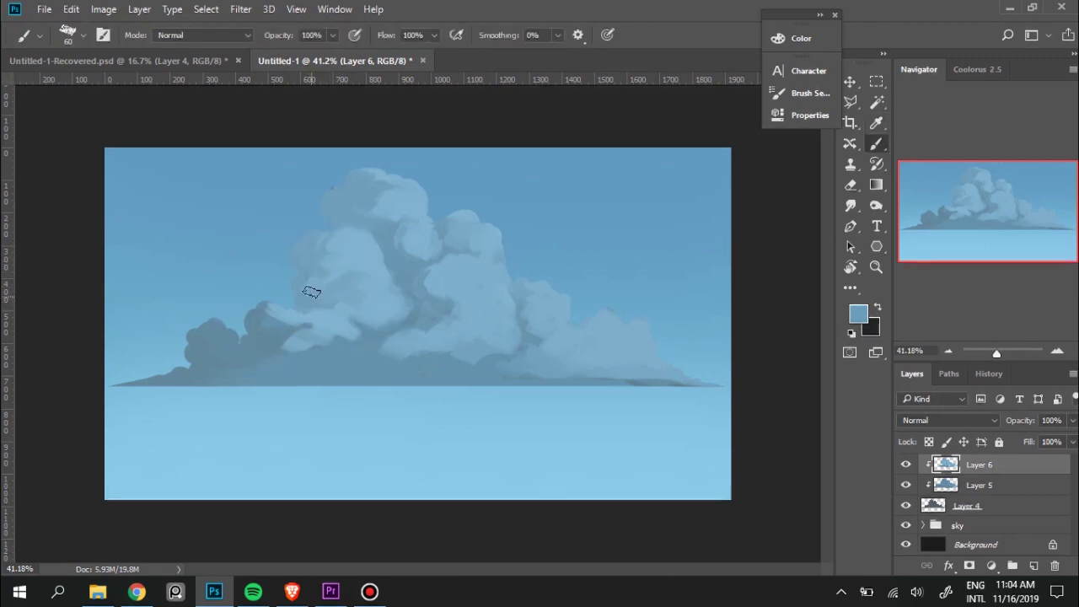
{"action": "left_click", "coordinate": [364, 264], "text": "alt"}
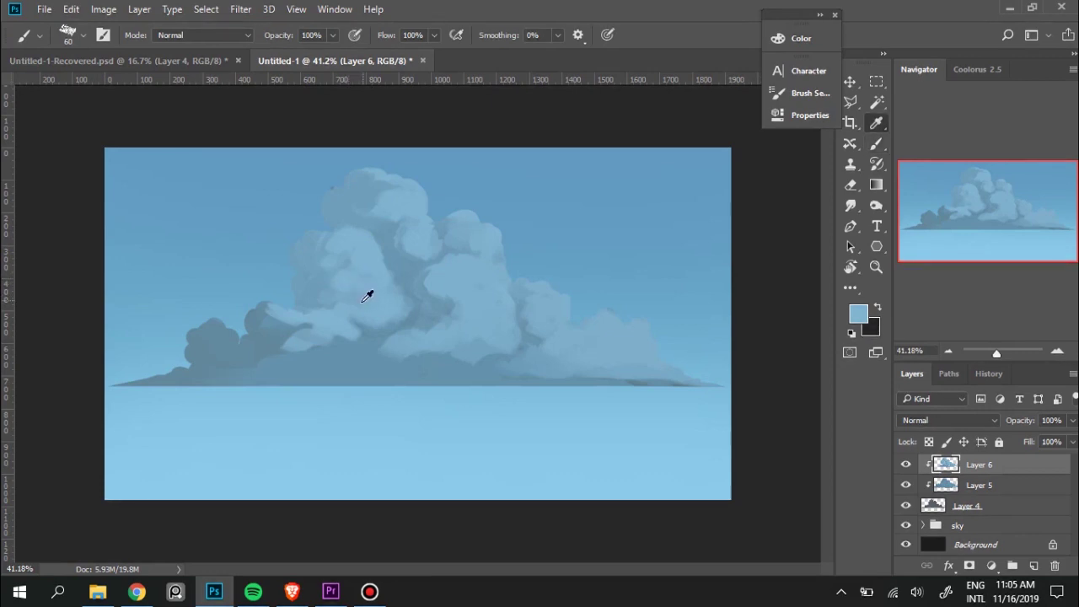
{"action": "left_click", "coordinate": [321, 288], "text": "alt"}
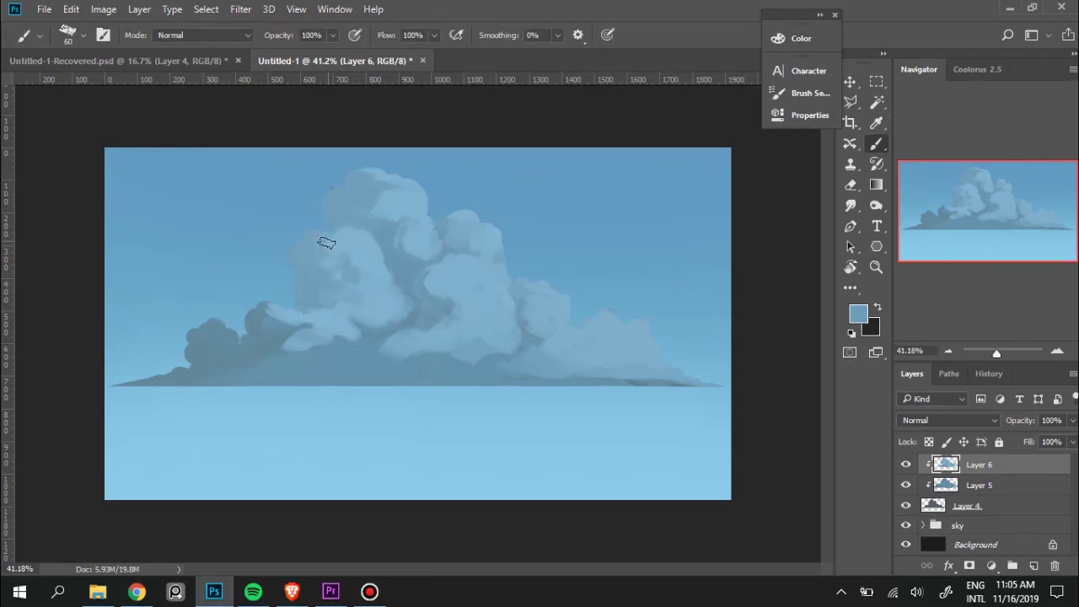
{"action": "left_click", "coordinate": [336, 246], "text": "alt"}
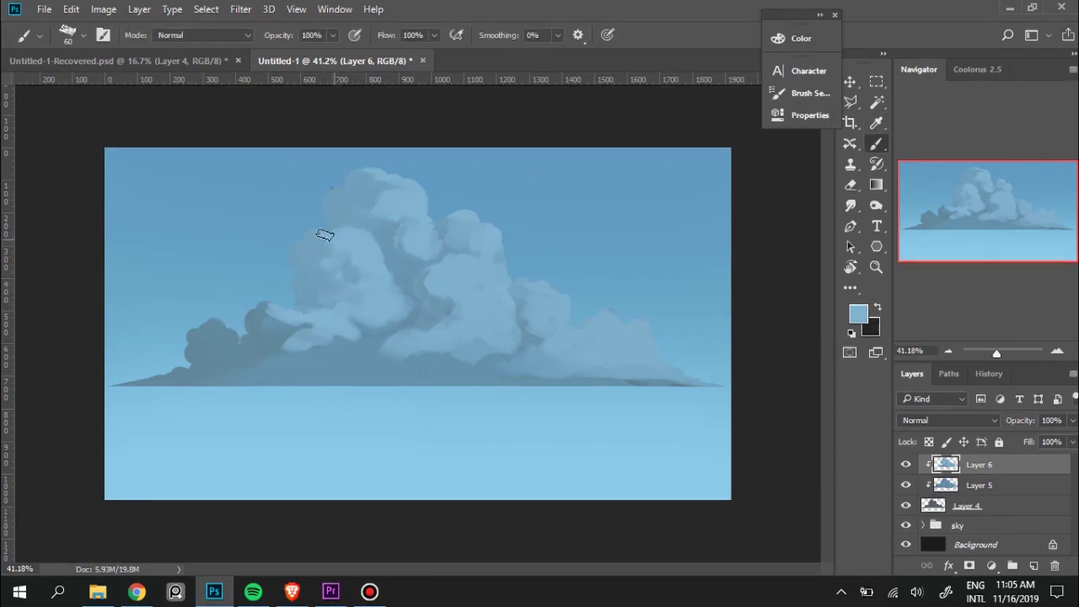
{"action": "left_click", "coordinate": [324, 245], "text": "alt"}
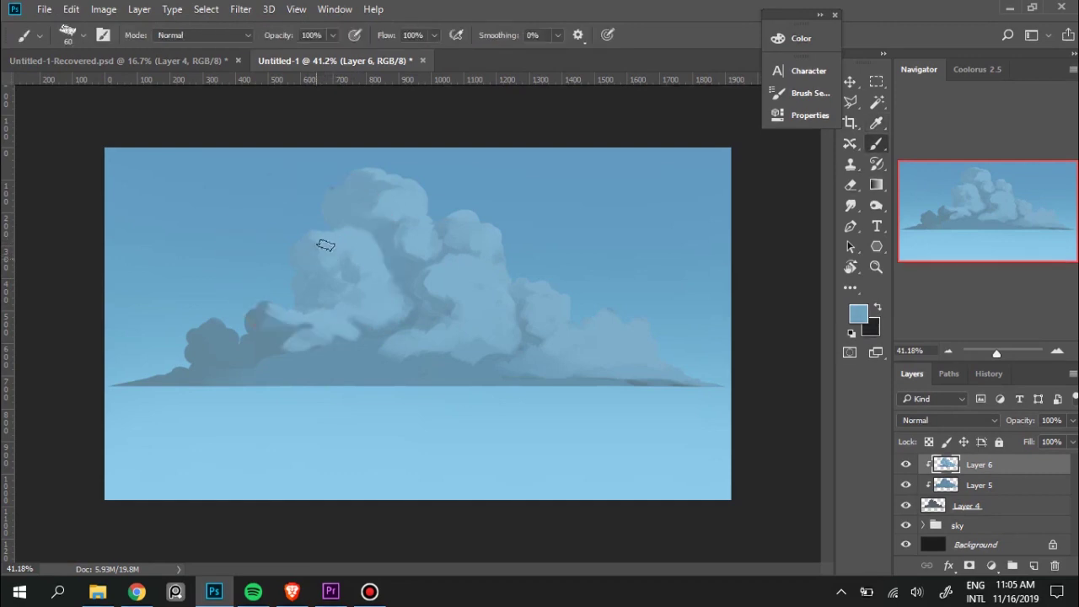
{"action": "key", "text": "alt"}
{"action": "left_click", "coordinate": [406, 190], "text": "alt"}
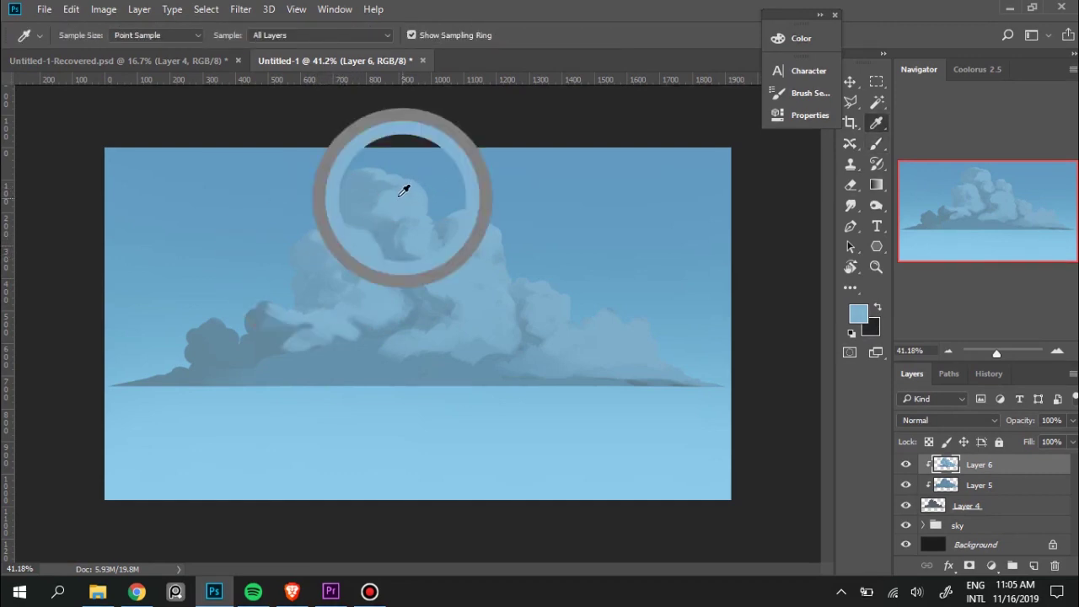
Dab light highlights onto the cloud top and resample nearby blues to blend.
{"action": "mouse_move", "coordinate": [384, 186]}
{"action": "left_mouse_down"}
{"action": "mouse_move", "coordinate": [365, 180]}
{"action": "mouse_move", "coordinate": [373, 200]}
{"action": "mouse_move", "coordinate": [356, 186]}
{"action": "mouse_move", "coordinate": [376, 201]}
{"action": "left_mouse_up"}
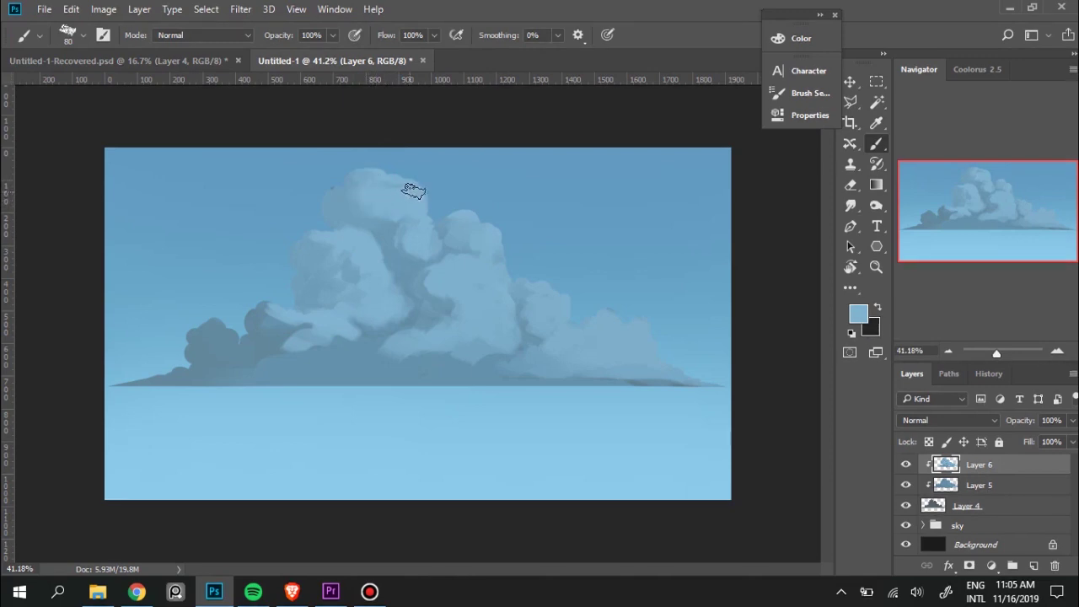
{"action": "left_click", "coordinate": [389, 194], "text": "alt"}
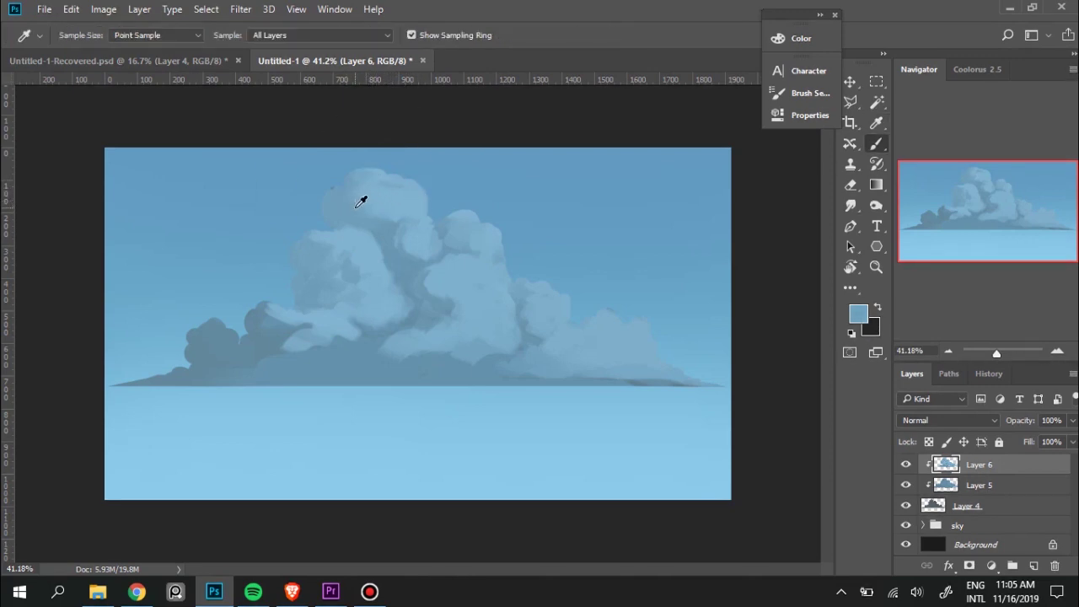
{"action": "left_click", "coordinate": [396, 198], "text": "alt"}
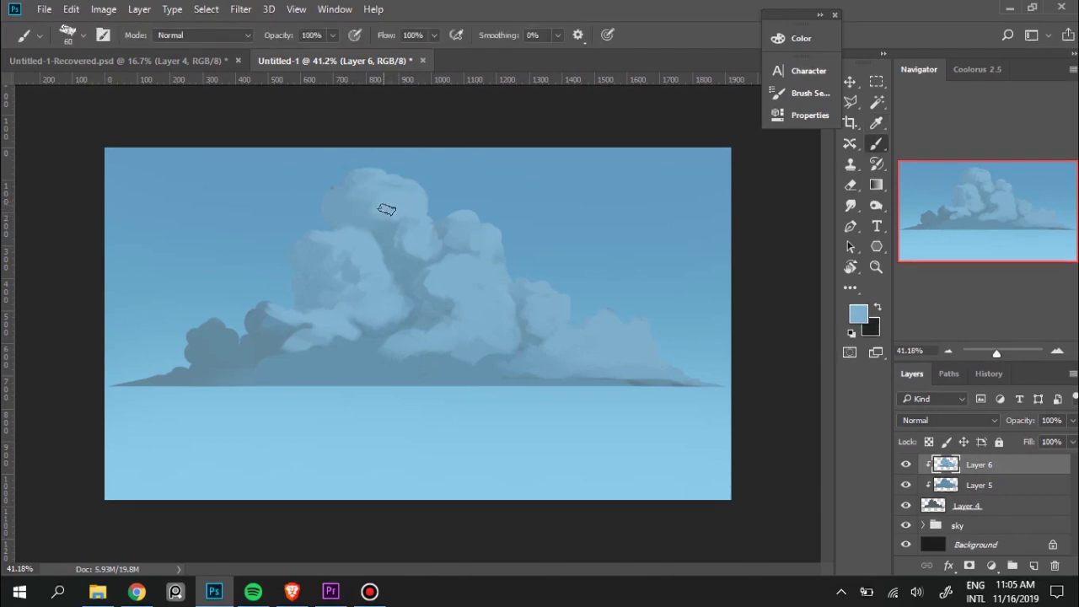
{"action": "left_click", "coordinate": [408, 229], "text": "alt"}
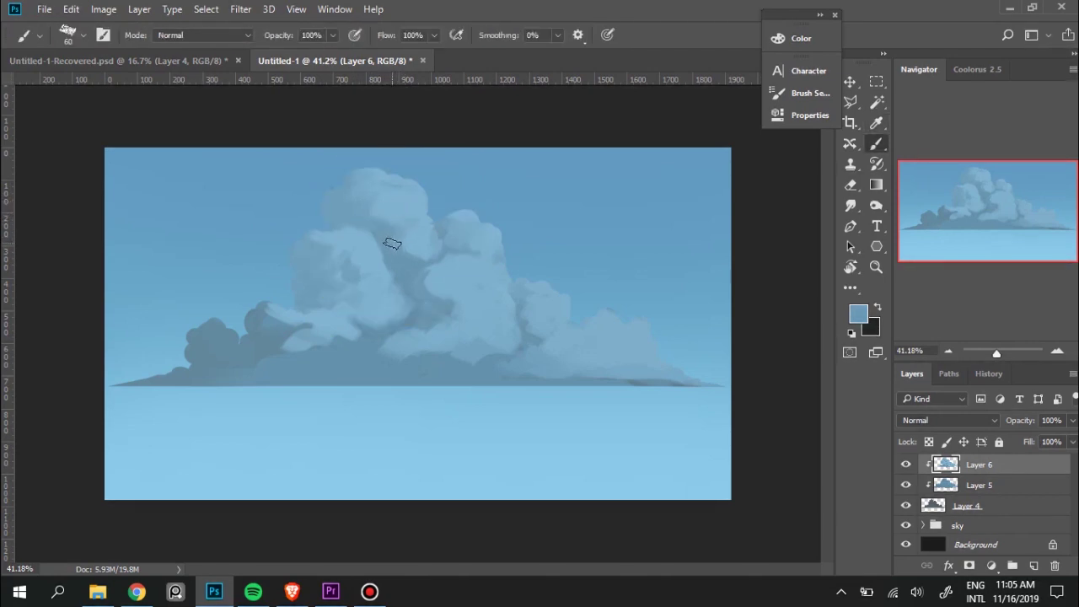
{"action": "left_click", "coordinate": [426, 223], "text": "alt"}
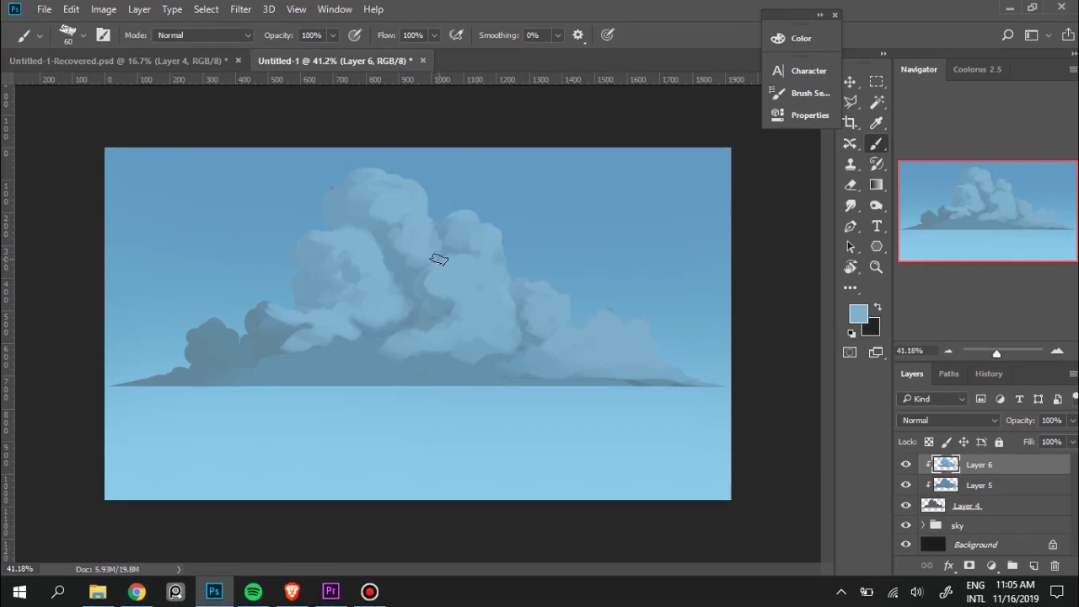
{"action": "left_click", "coordinate": [361, 211], "text": "alt"}
{"action": "left_click", "coordinate": [398, 211], "text": "alt"}
Paint a light stroke along the upper-left tower's crown with nearby sampled tones.
{"action": "left_click", "coordinate": [355, 207], "text": "alt"}
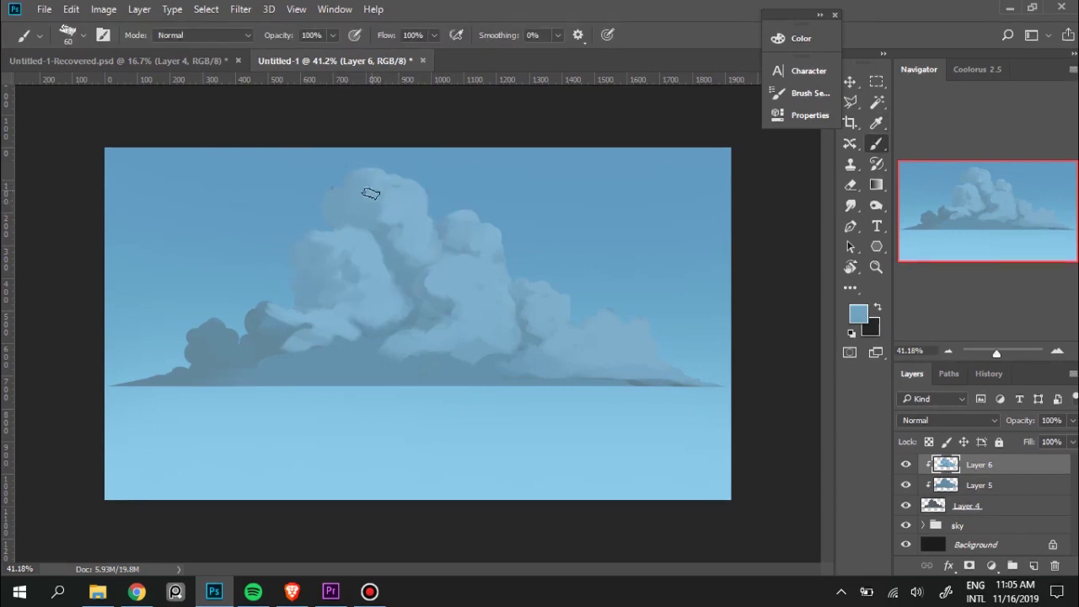
{"action": "left_click", "coordinate": [384, 187], "text": "alt"}
{"action": "left_click", "coordinate": [339, 204], "text": "alt"}
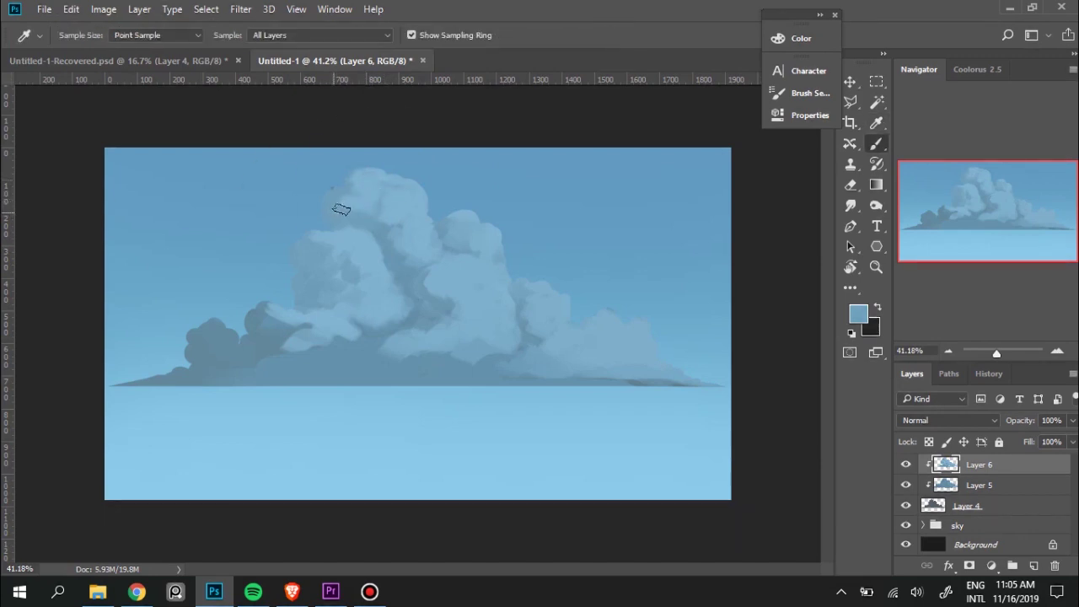
{"action": "left_click_drag", "start_coordinate": [369, 183], "coordinate": [349, 186]}
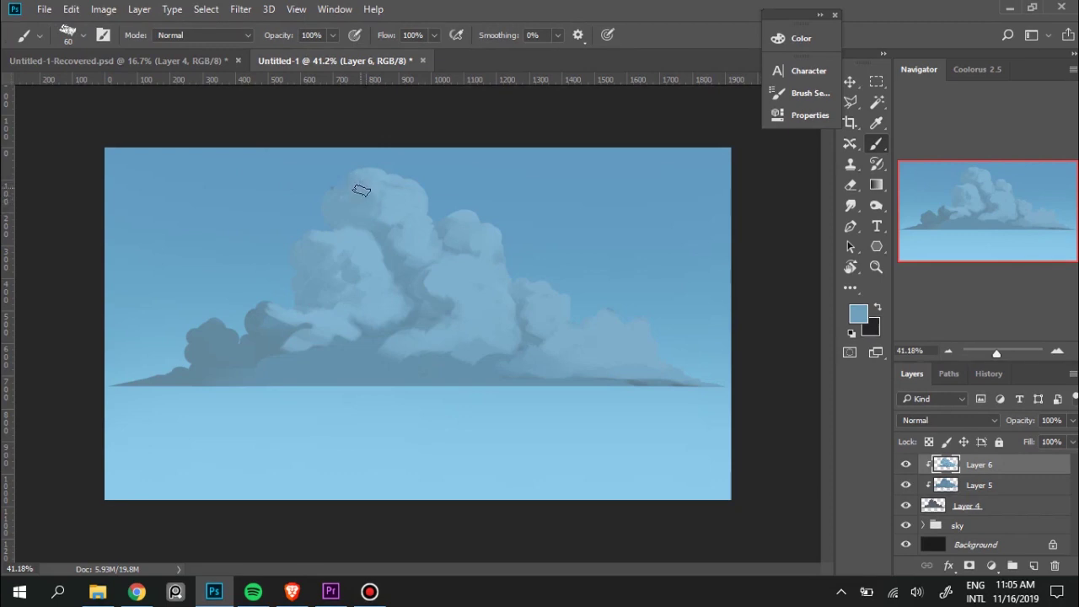
{"action": "left_click", "coordinate": [371, 175], "text": "alt"}
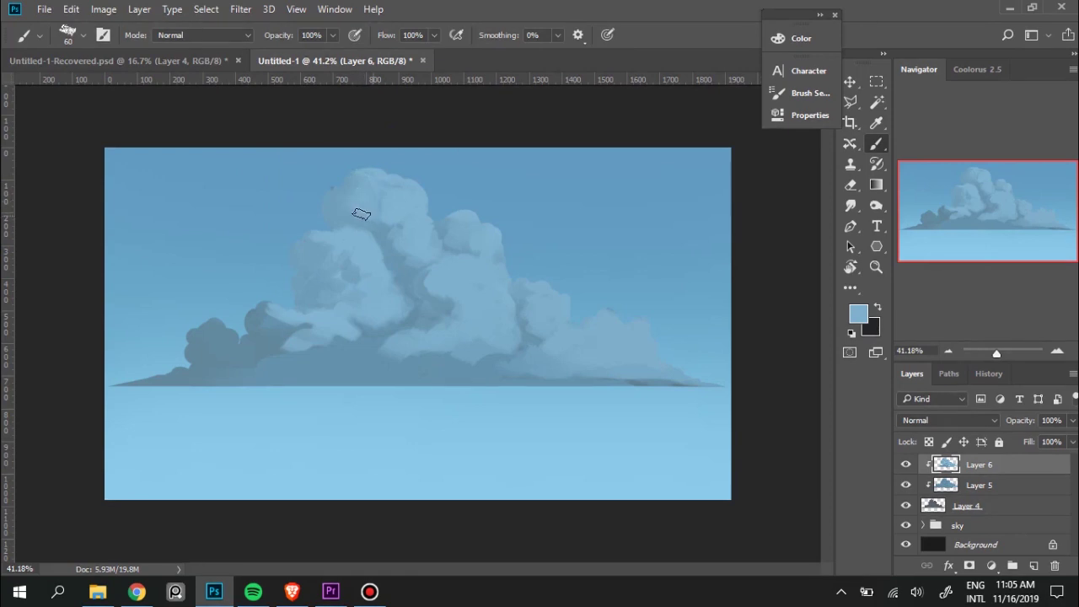
{"action": "left_click", "coordinate": [345, 206], "text": "alt"}
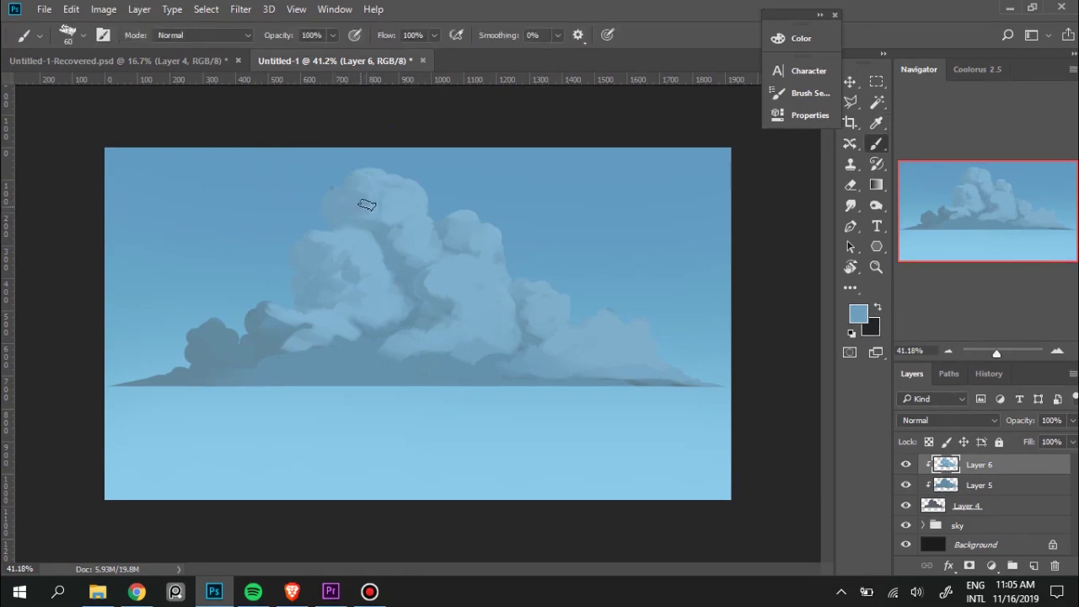
{"action": "left_click", "coordinate": [415, 197], "text": "alt"}
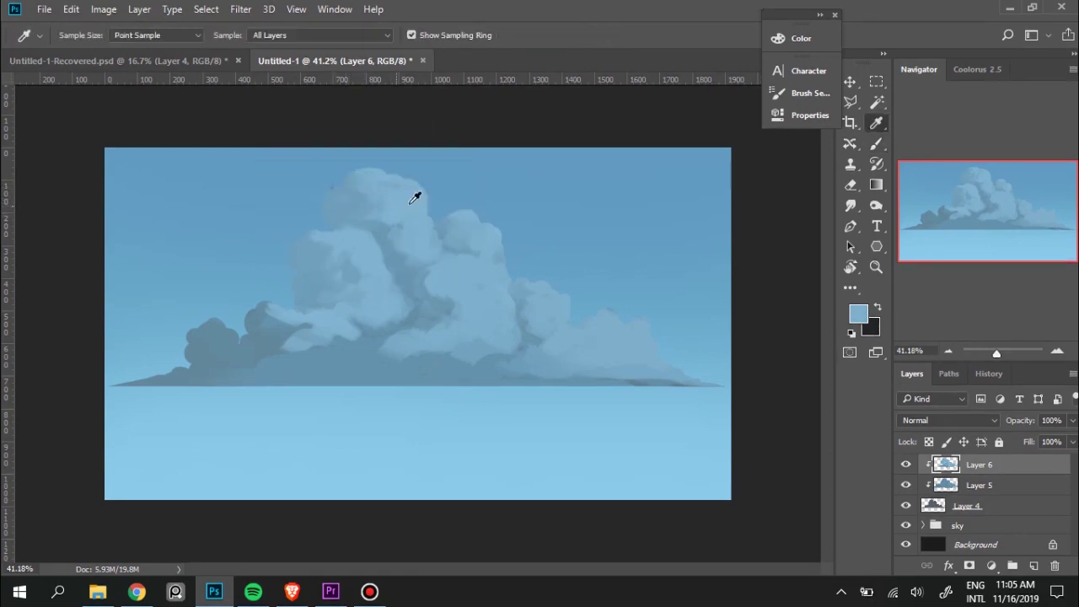
Sample lighter and darker cloud blues and blend them into the middle tower.
{"action": "left_click", "coordinate": [415, 262], "text": "alt"}
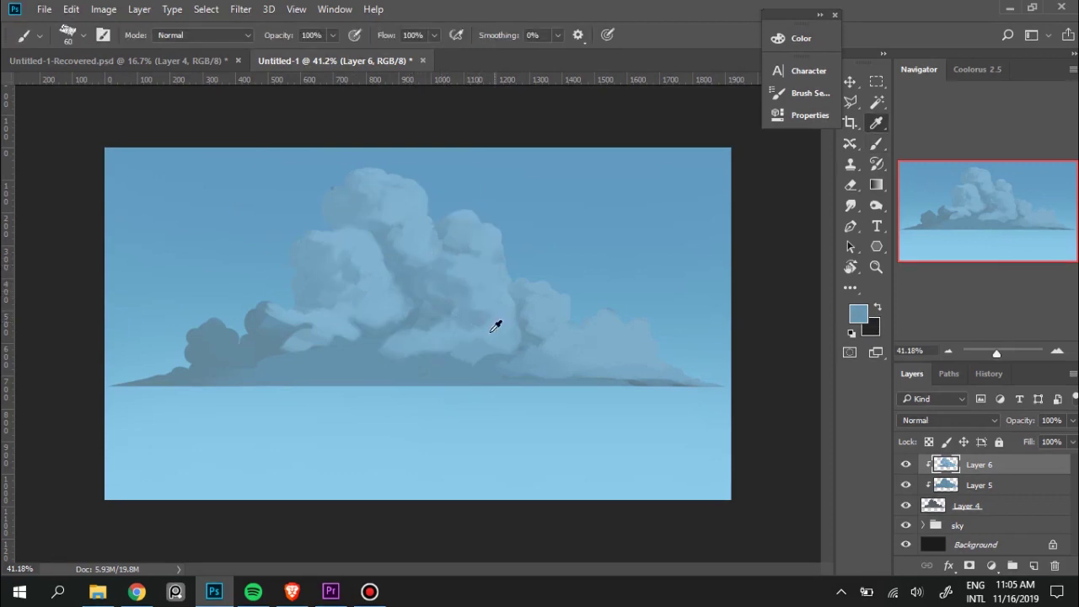
{"action": "left_click", "coordinate": [472, 327], "text": "alt"}
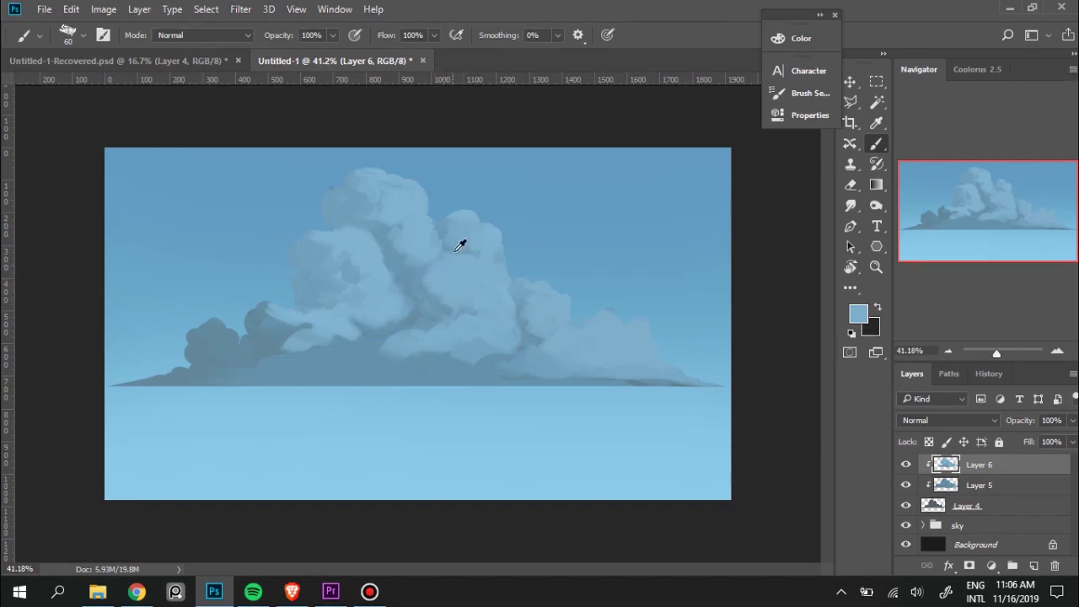
{"action": "left_click", "coordinate": [462, 245], "text": "alt"}
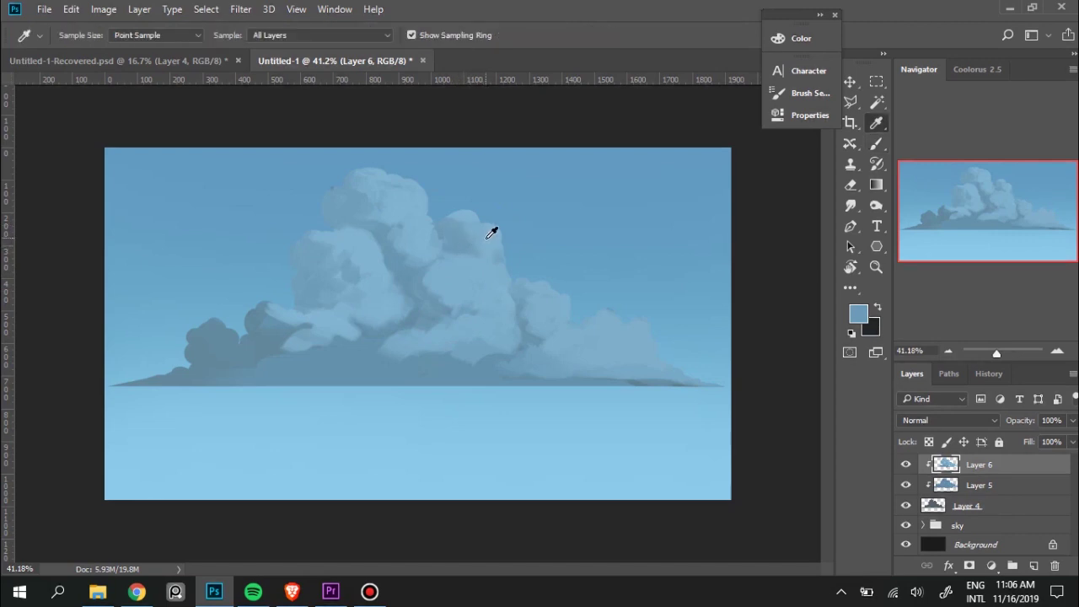
{"action": "left_click", "coordinate": [487, 233], "text": "alt"}
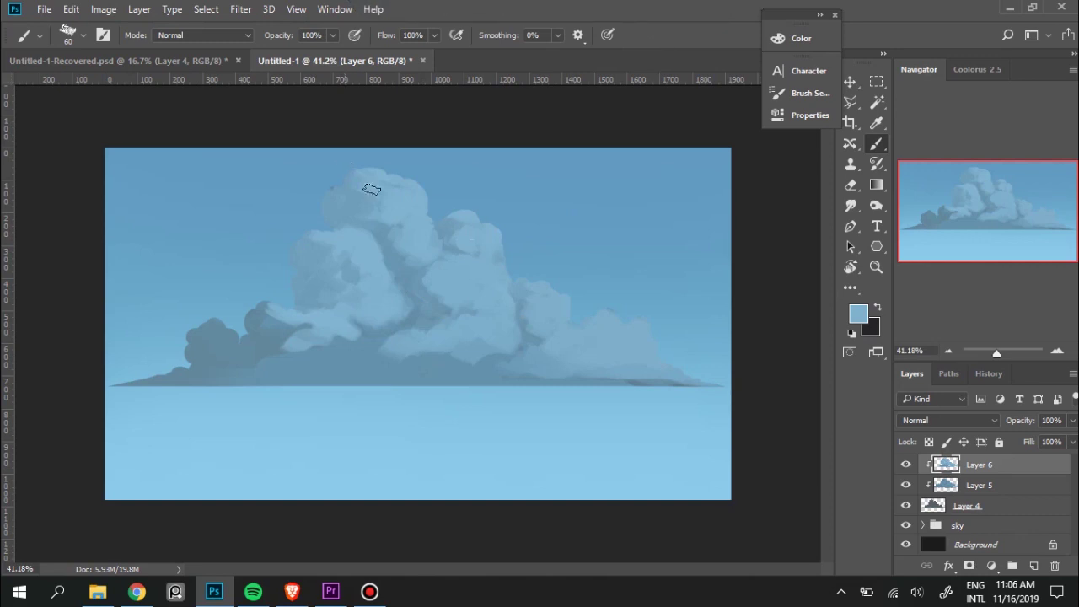
{"action": "left_click", "coordinate": [452, 213], "text": "alt"}
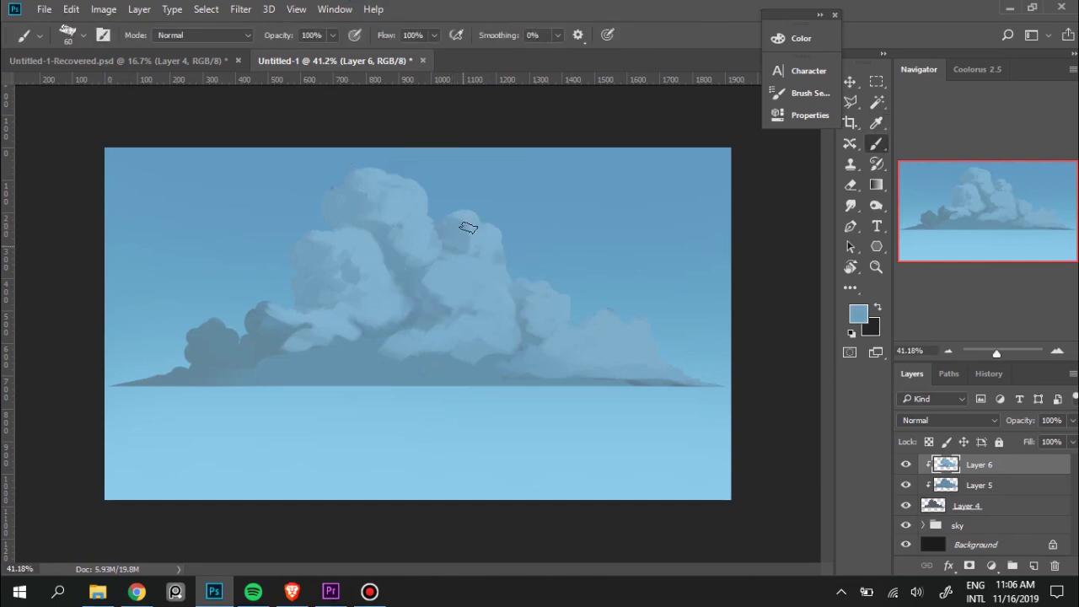
{"action": "left_click", "coordinate": [485, 236], "text": "alt"}
{"action": "key", "text": "alt"}
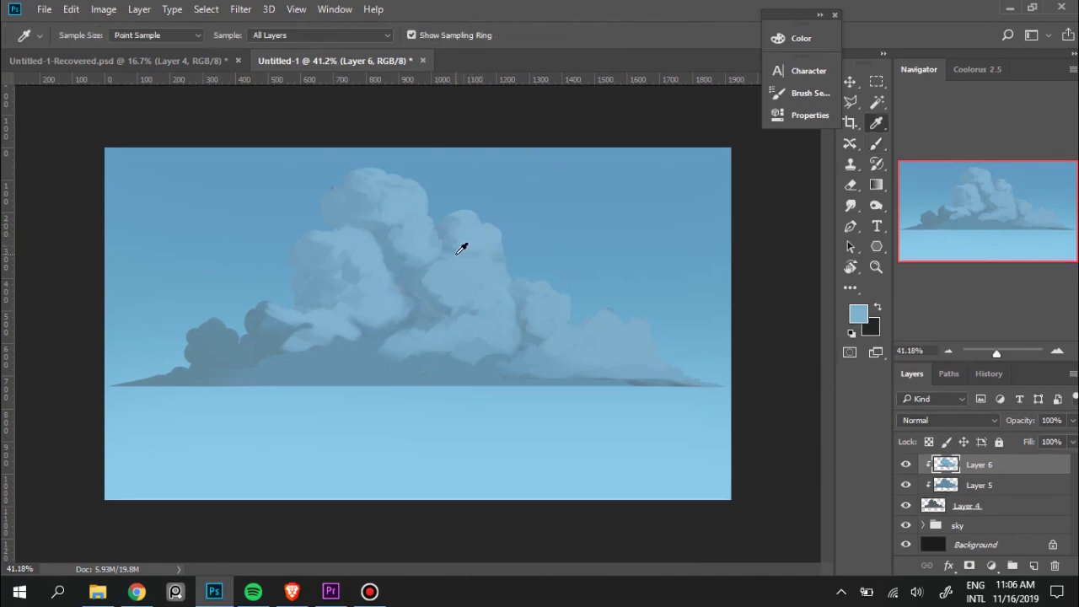
{"action": "left_click", "coordinate": [462, 248], "text": "alt"}
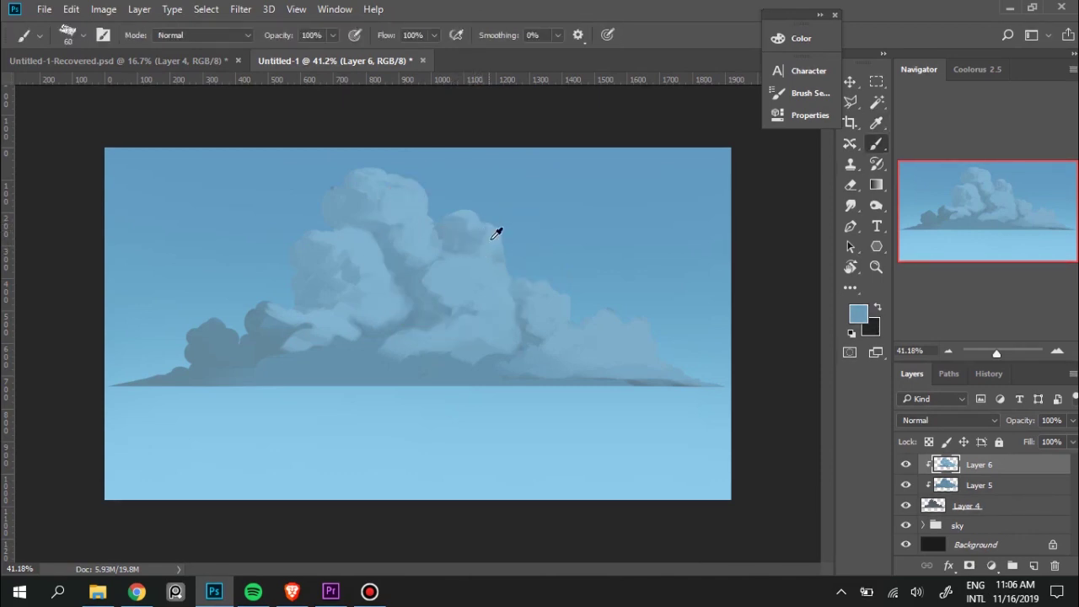
{"action": "left_click", "coordinate": [492, 238], "text": "alt"}
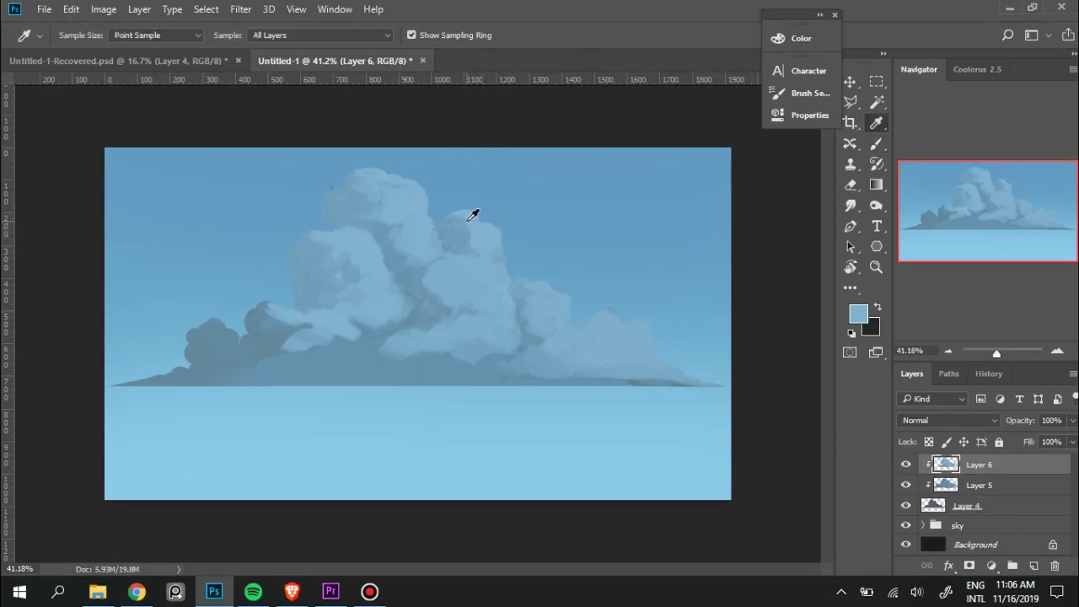
{"action": "left_click", "coordinate": [466, 224], "text": "alt"}
Paint a lighter sampled blue highlight onto the lower-left cloud puffs.
{"action": "left_click", "coordinate": [392, 198], "text": "alt"}
{"action": "left_click", "coordinate": [309, 333], "text": "alt"}
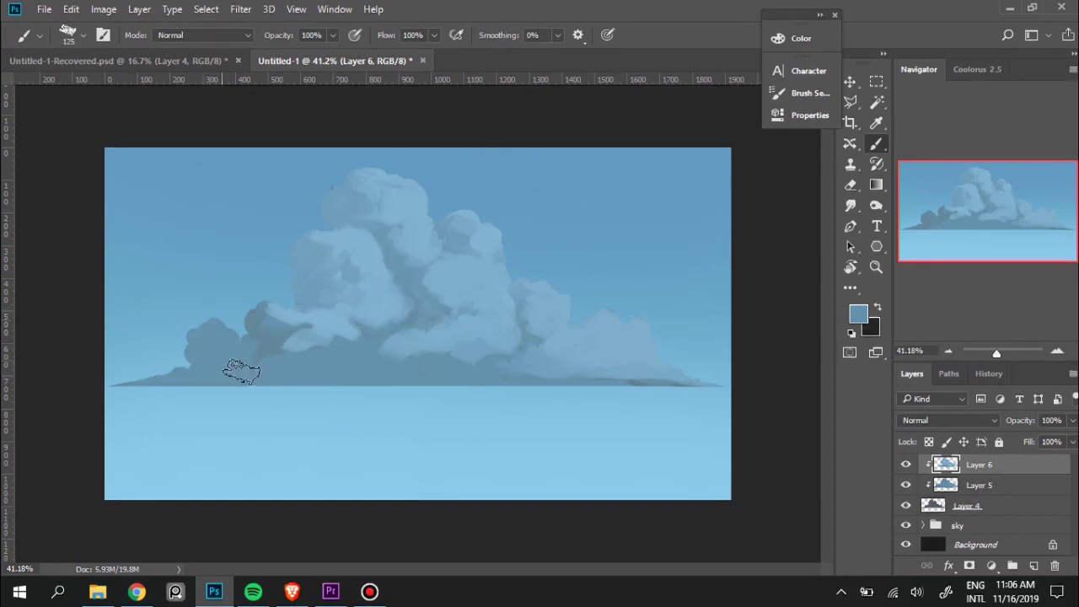
{"action": "left_click", "coordinate": [334, 324], "text": "alt"}
{"action": "mouse_move", "coordinate": [286, 332]}
{"action": "left_mouse_down"}
{"action": "mouse_move", "coordinate": [289, 356]}
{"action": "mouse_move", "coordinate": [217, 332]}
{"action": "mouse_move", "coordinate": [212, 362]}
{"action": "mouse_move", "coordinate": [244, 349]}
{"action": "left_mouse_up"}
Blend sampled darker and lighter blues into the lower-left cloud shading and base.
{"action": "left_click", "coordinate": [206, 367], "text": "alt"}
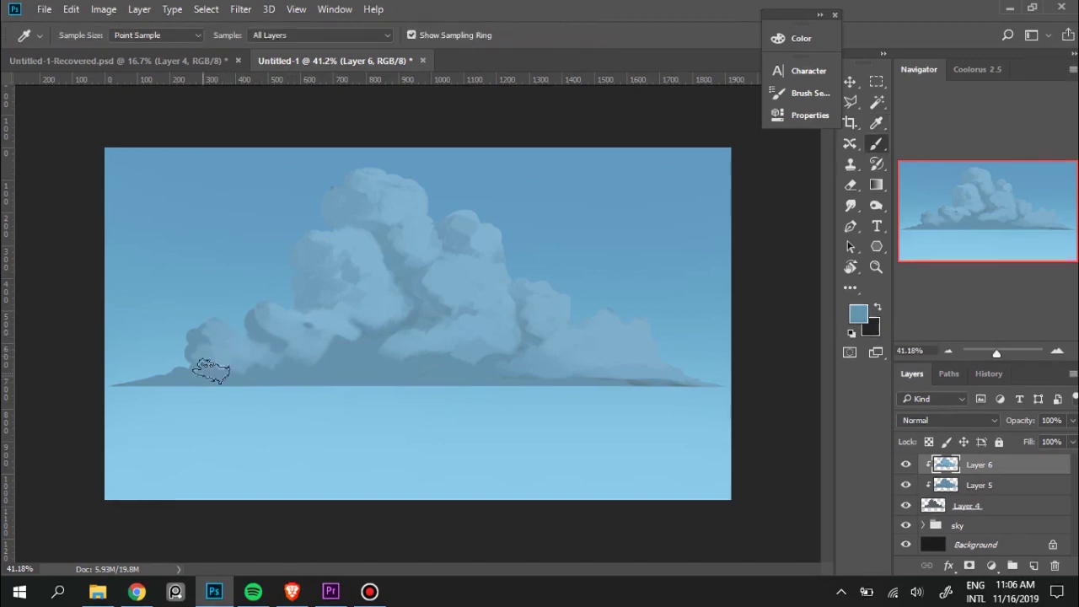
{"action": "key", "text": "alt"}
{"action": "left_click", "coordinate": [253, 359], "text": "alt"}
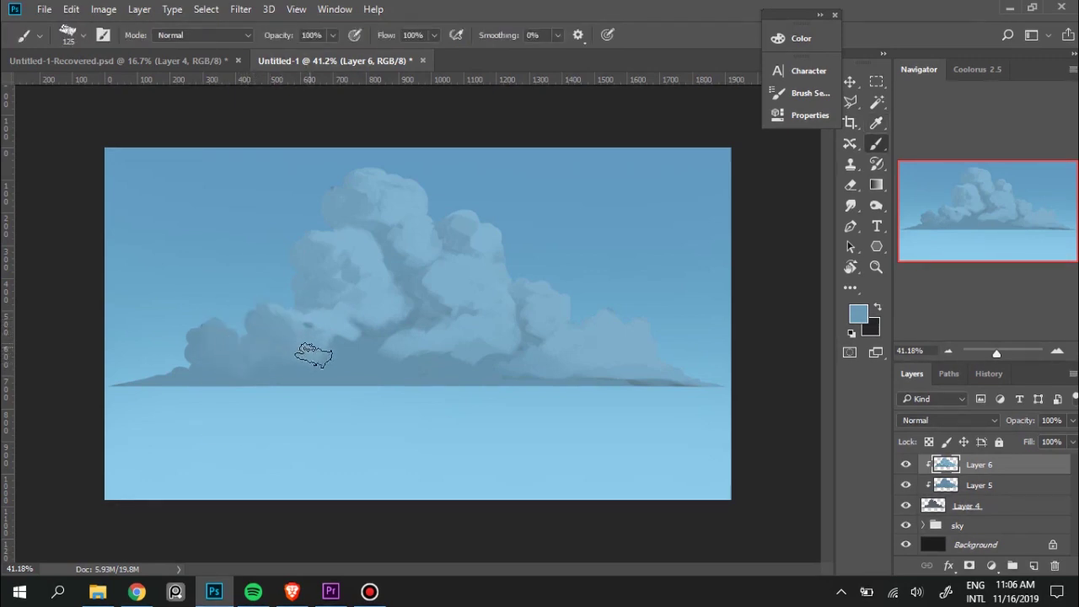
{"action": "key", "text": "alt"}
{"action": "left_click", "coordinate": [327, 321], "text": "alt"}
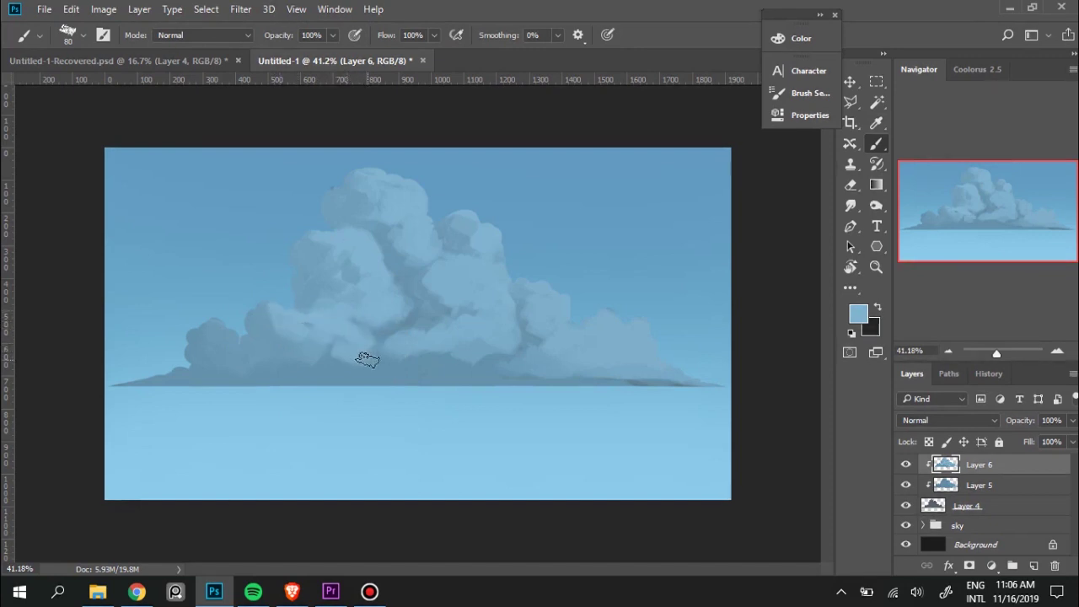
{"action": "left_click", "coordinate": [339, 359], "text": "alt"}
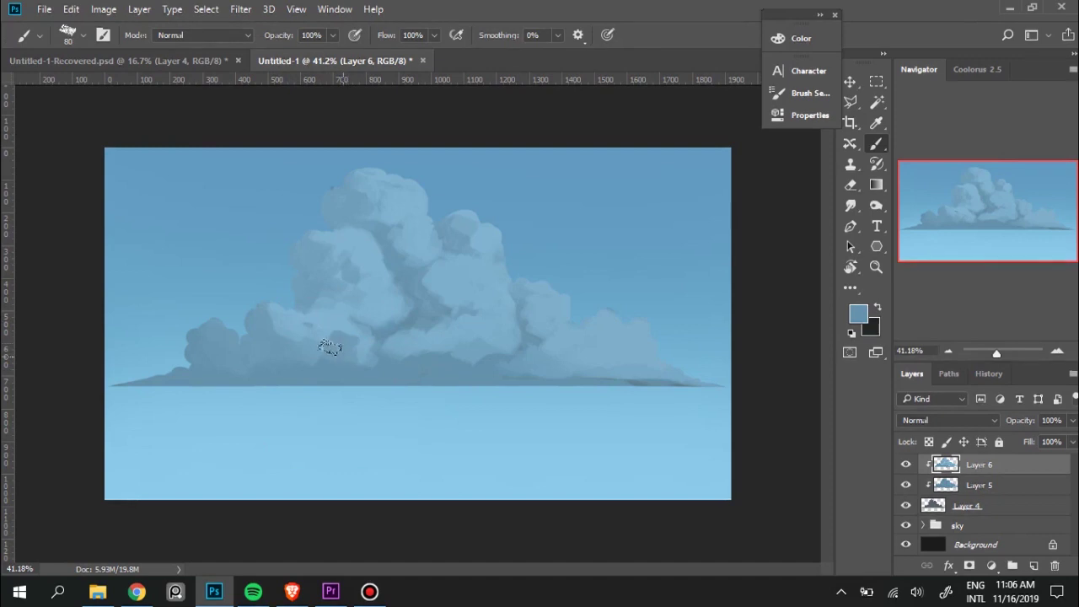
{"action": "left_click", "coordinate": [350, 323], "text": "alt"}
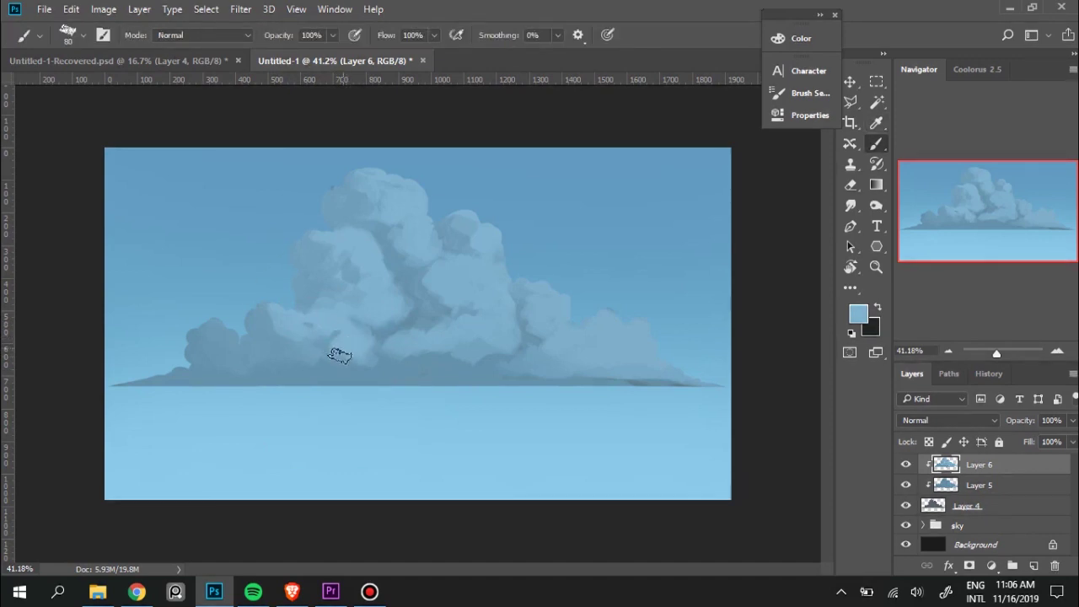
{"action": "left_click", "coordinate": [333, 363], "text": "alt"}
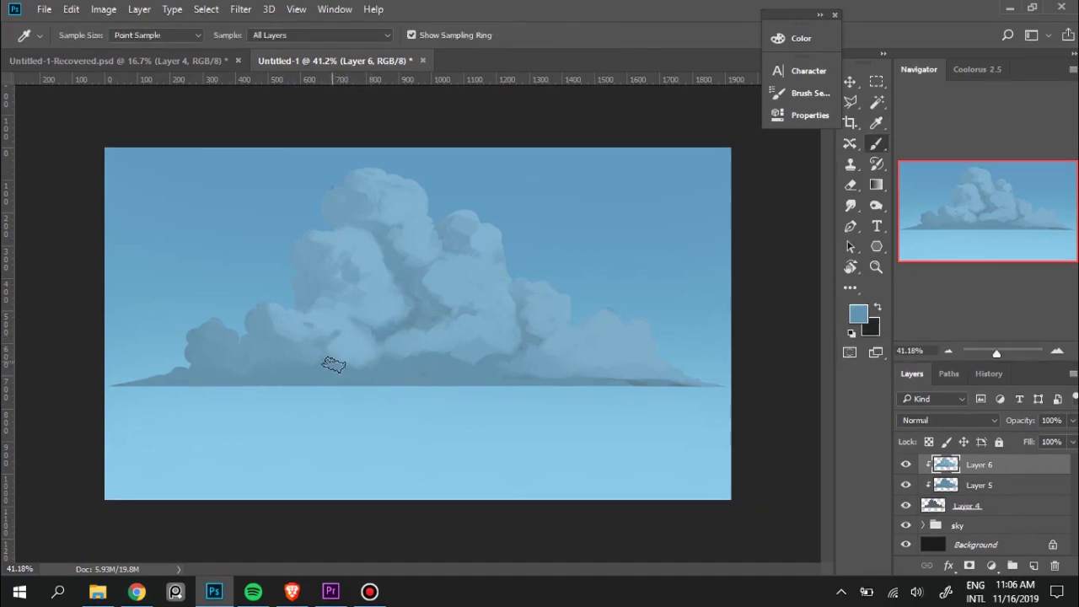
{"action": "left_click", "coordinate": [360, 355], "text": "alt"}
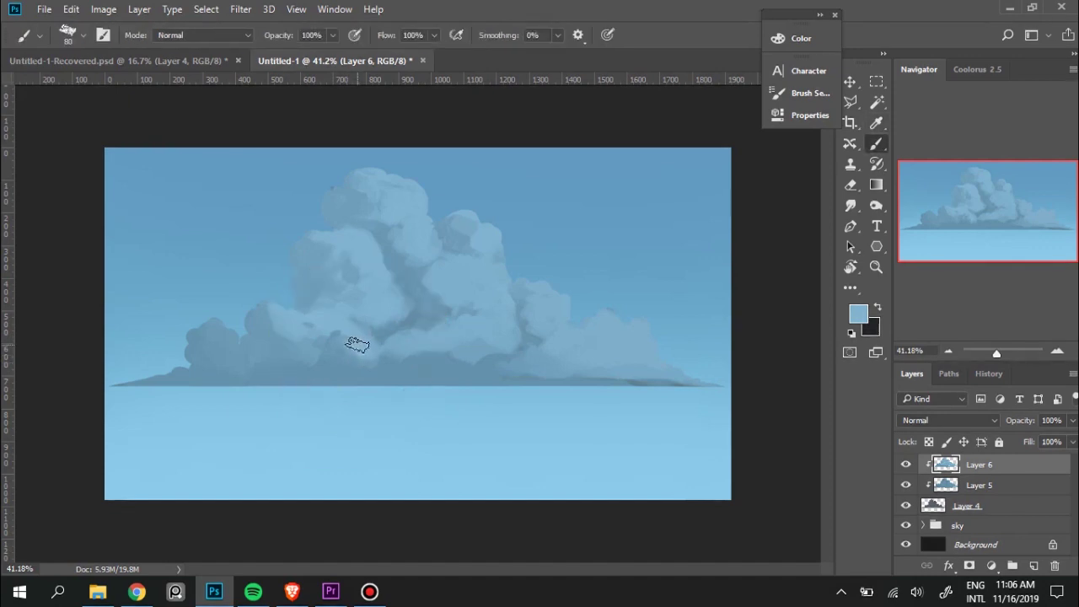
Work sampled blues into the left-centre billow and the central tower's shaded middle.
{"action": "left_click", "coordinate": [273, 321], "text": "alt"}
{"action": "left_click", "coordinate": [301, 314], "text": "alt"}
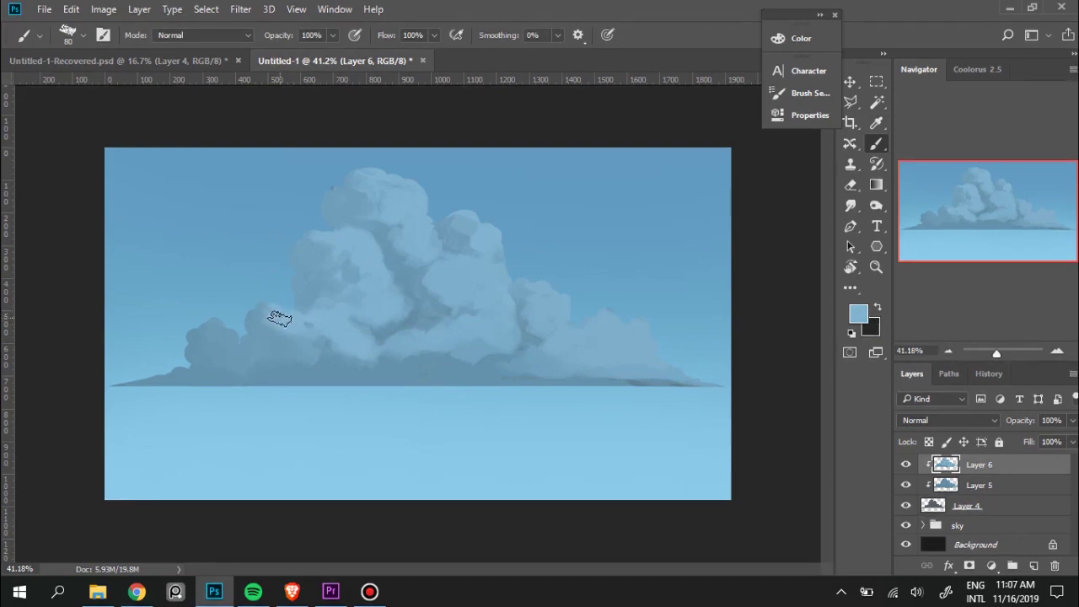
{"action": "key", "text": "alt"}
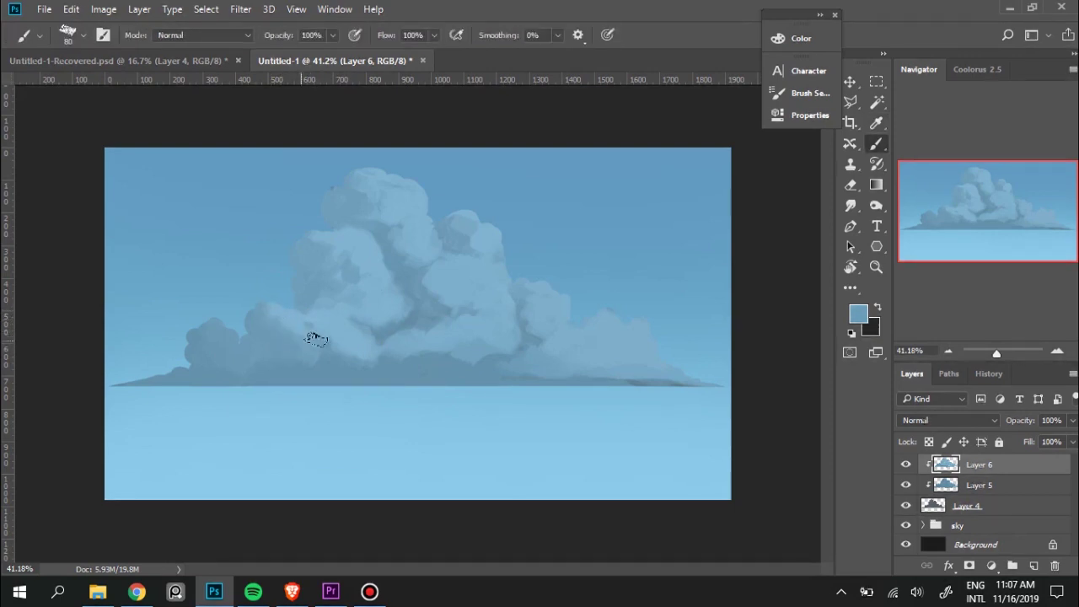
{"action": "left_click", "coordinate": [281, 332], "text": "alt"}
{"action": "key", "text": "alt"}
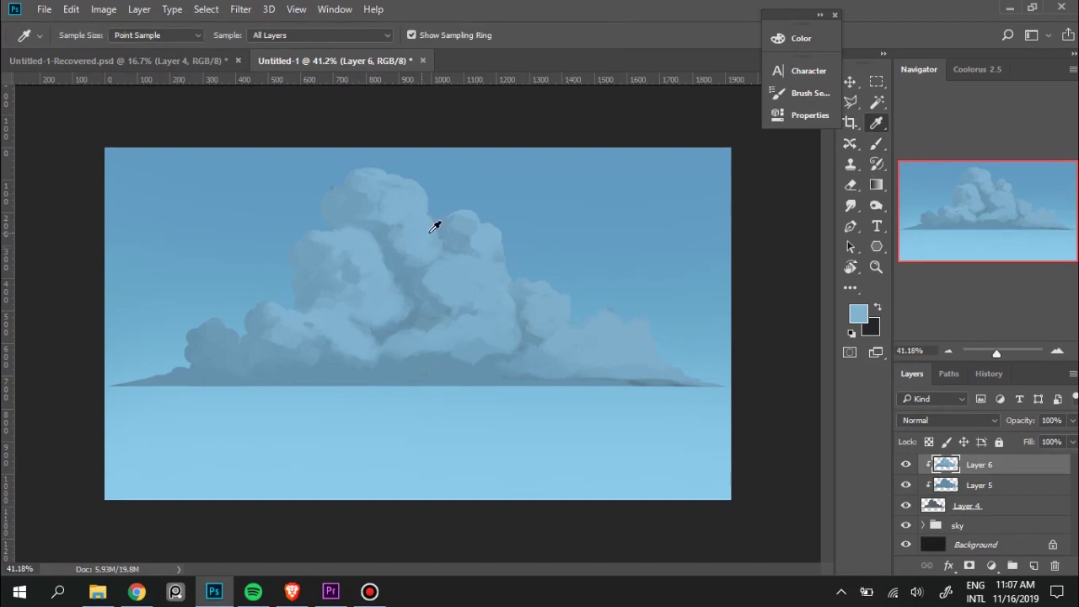
{"action": "left_click", "coordinate": [485, 285], "text": "alt"}
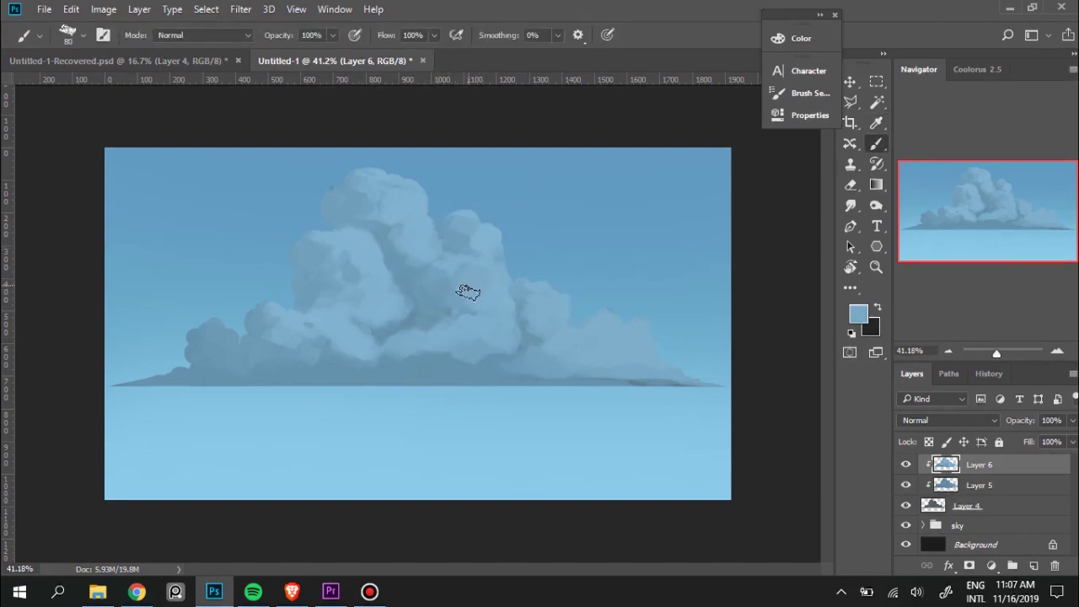
Shrink the brush to 30 and paint darker then lighter strokes on the upper tower.
{"action": "key", "text": "alt"}
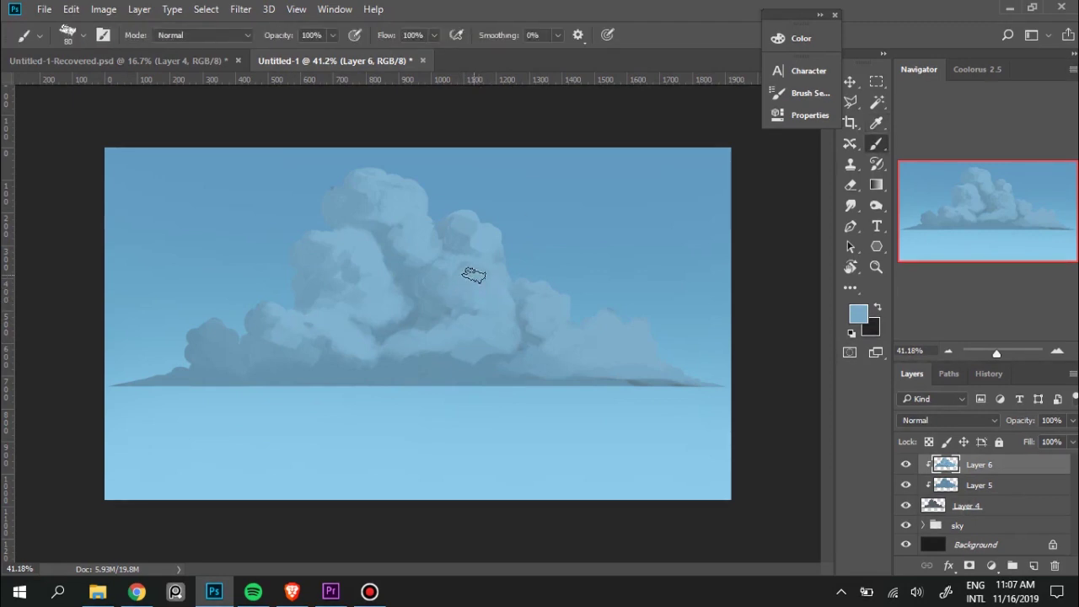
{"action": "left_click", "coordinate": [437, 303], "text": "alt"}
{"action": "key", "text": "bracketleft"}
{"action": "left_click", "coordinate": [458, 294], "text": "alt"}
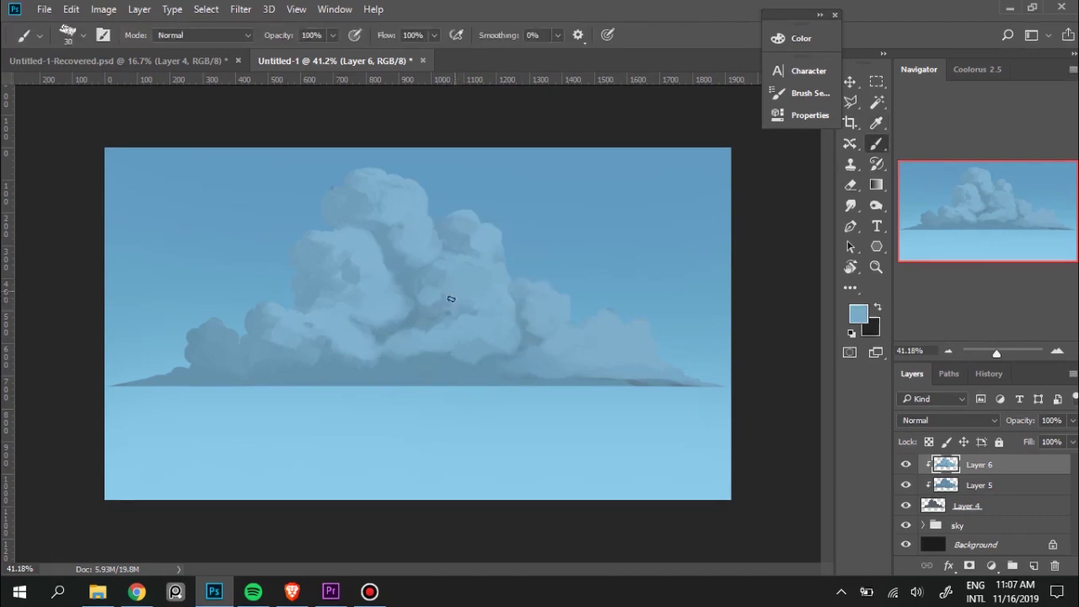
{"action": "key", "text": "alt"}
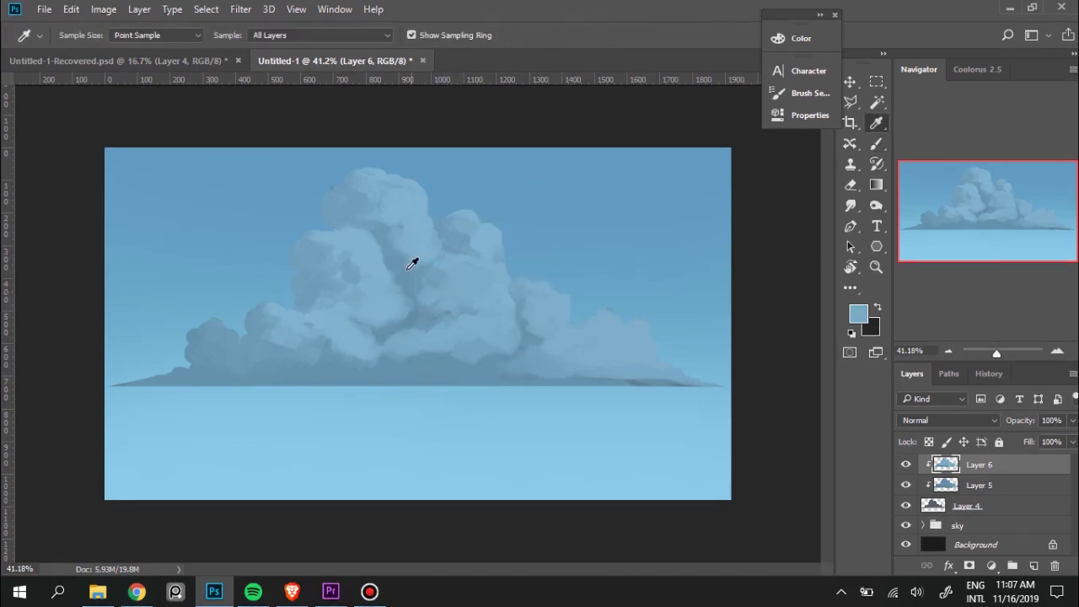
{"action": "left_click", "coordinate": [403, 244], "text": "alt"}
{"action": "left_click_drag", "start_coordinate": [404, 245], "coordinate": [424, 231]}
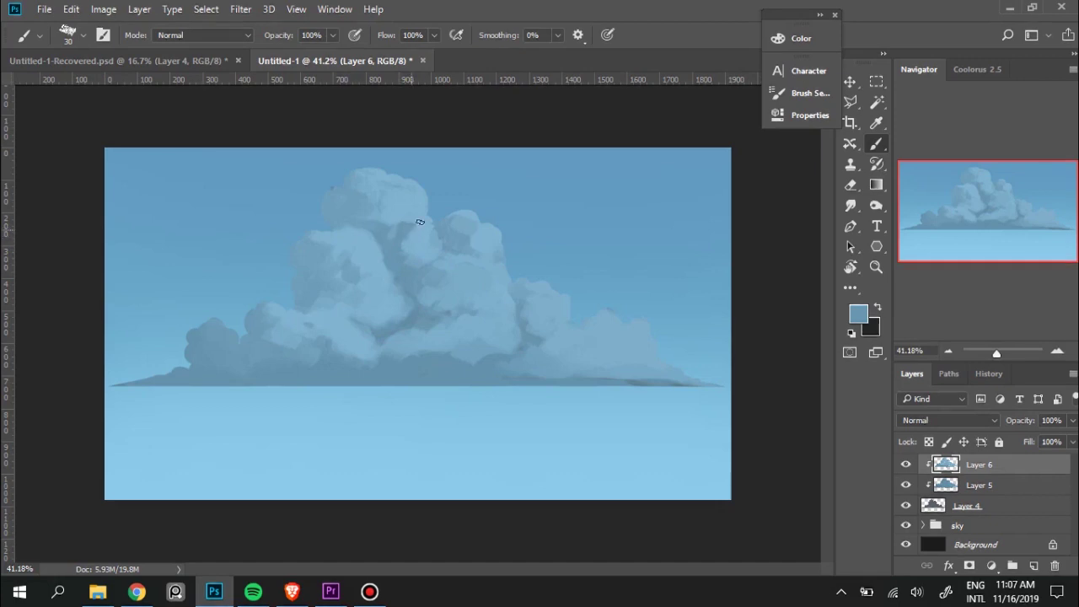
{"action": "left_click", "coordinate": [424, 231], "text": "alt"}
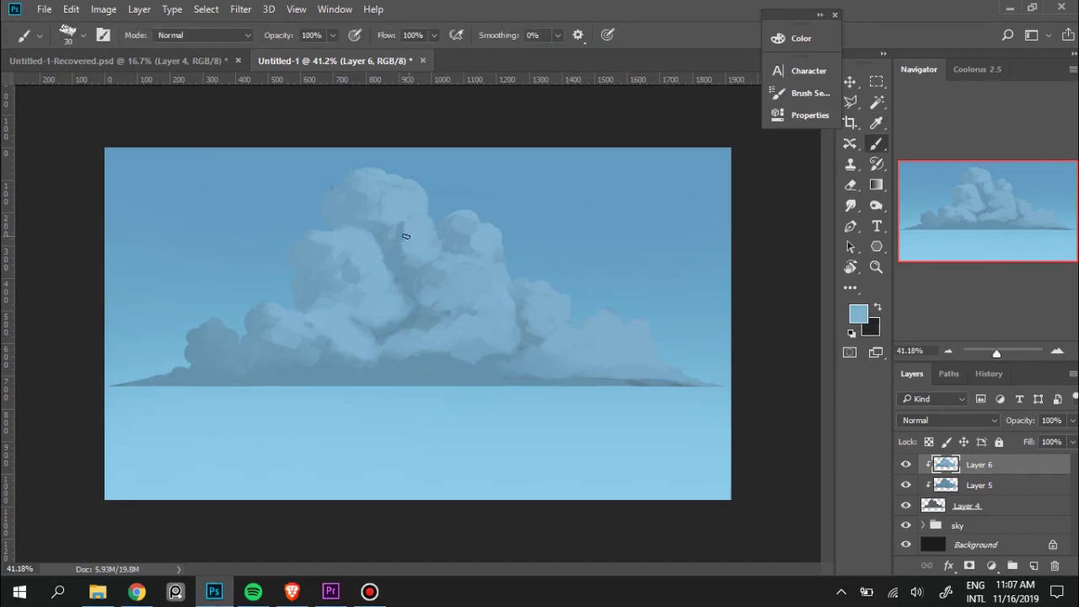
{"action": "left_click", "coordinate": [402, 262], "text": "alt"}
{"action": "left_click", "coordinate": [427, 231], "text": "alt"}
{"action": "left_click_drag", "start_coordinate": [421, 232], "coordinate": [416, 244]}
Dab sampled light blues along the tallest tower's crown to smooth its top edge.
{"action": "left_click", "coordinate": [369, 196], "text": "alt"}
{"action": "left_click", "coordinate": [404, 186], "text": "alt"}
{"action": "left_click", "coordinate": [371, 201], "text": "alt"}
{"action": "key", "text": "alt"}
{"action": "left_click", "coordinate": [399, 216], "text": "alt"}
{"action": "left_click", "coordinate": [373, 216], "text": "alt"}
{"action": "left_click", "coordinate": [385, 218], "text": "alt"}
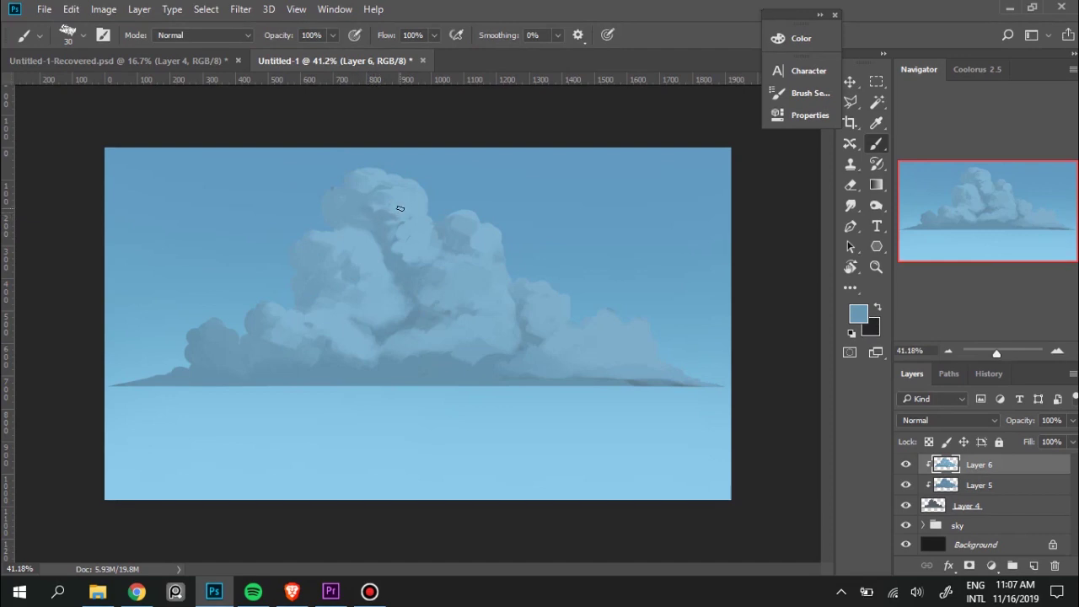
{"action": "left_click", "coordinate": [407, 208], "text": "alt"}
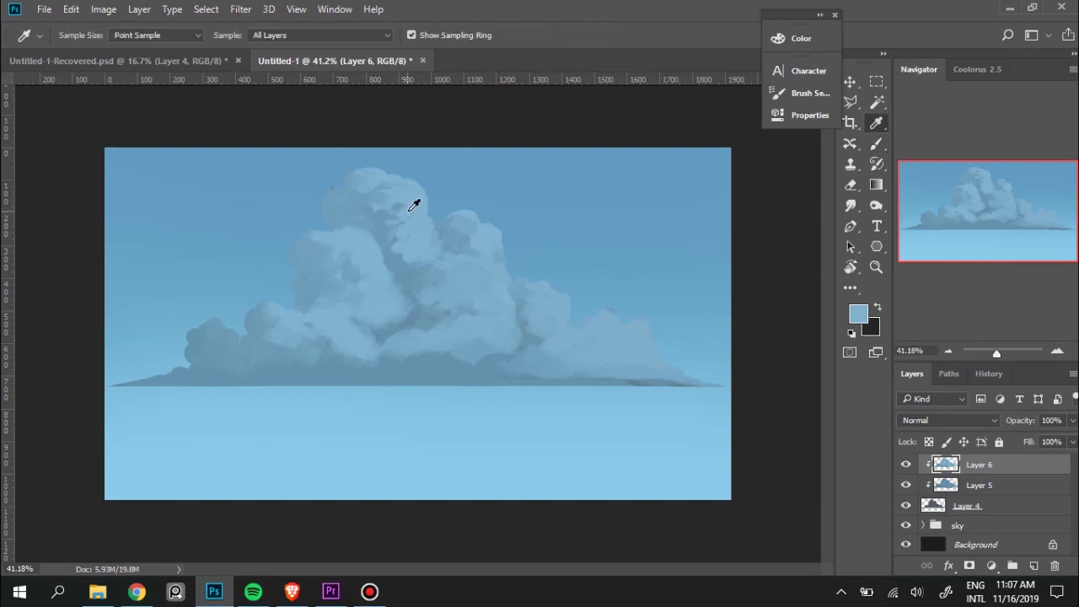
{"action": "left_click", "coordinate": [367, 190], "text": "alt"}
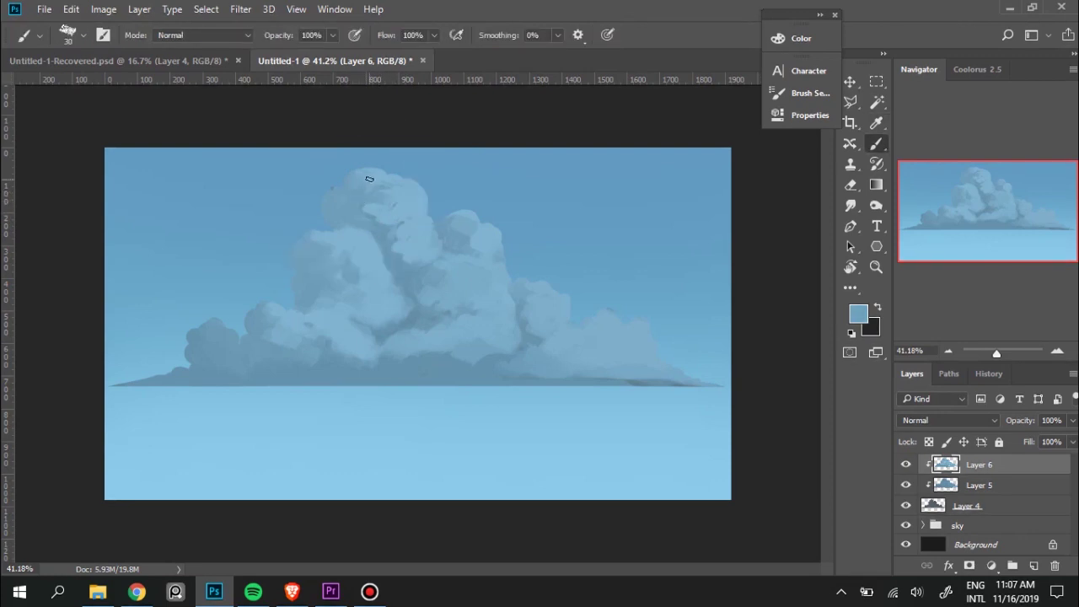
{"action": "left_click", "coordinate": [383, 174], "text": "alt"}
{"action": "left_click", "coordinate": [371, 181], "text": "alt"}
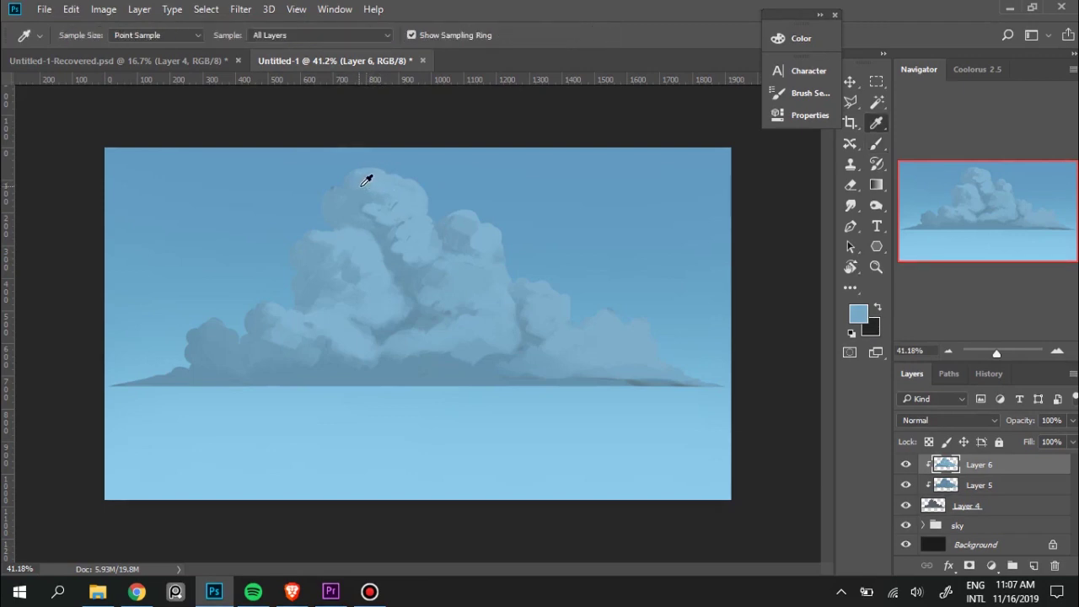
Dab alternating lighter and darker sampled blues below the tallest tower's crown and right shoulder.
{"action": "left_click", "coordinate": [396, 184], "text": "alt"}
{"action": "left_click", "coordinate": [395, 187], "text": "alt"}
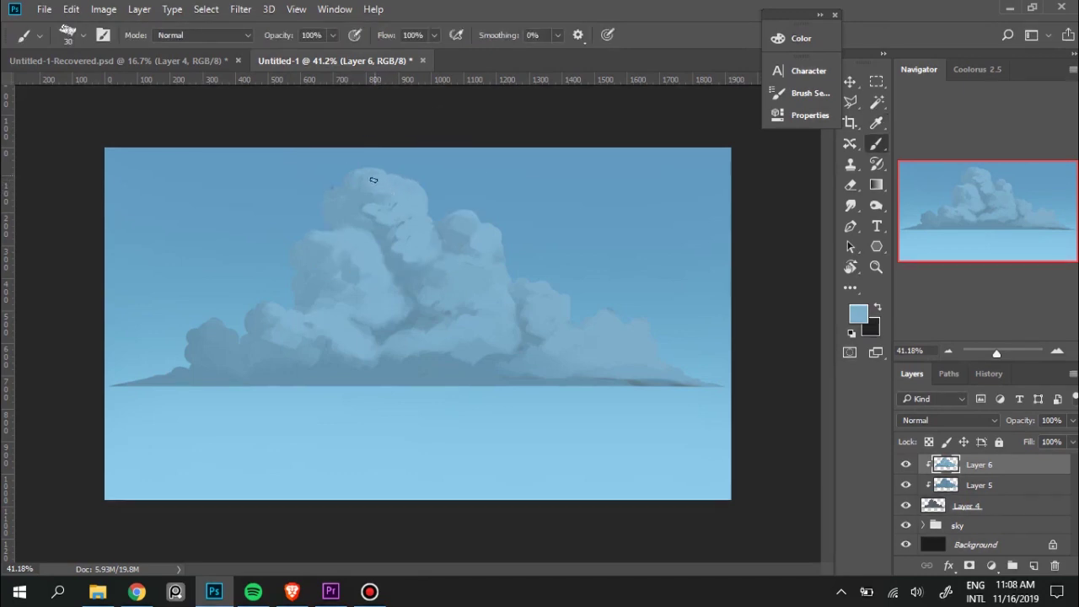
{"action": "left_click", "coordinate": [362, 189], "text": "alt"}
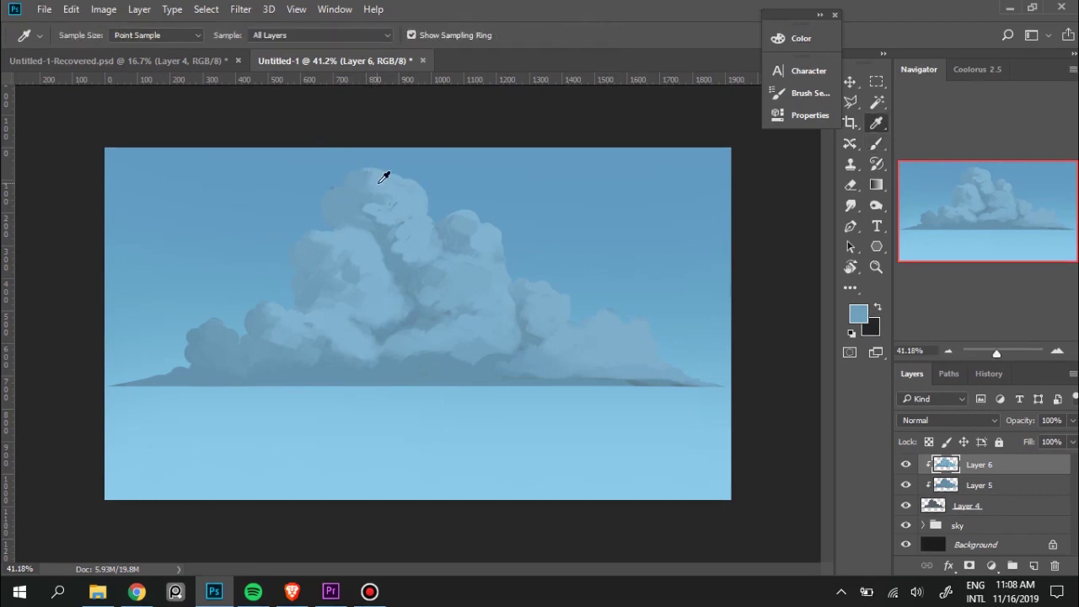
{"action": "left_click", "coordinate": [384, 176], "text": "alt"}
{"action": "left_click", "coordinate": [373, 204], "text": "alt"}
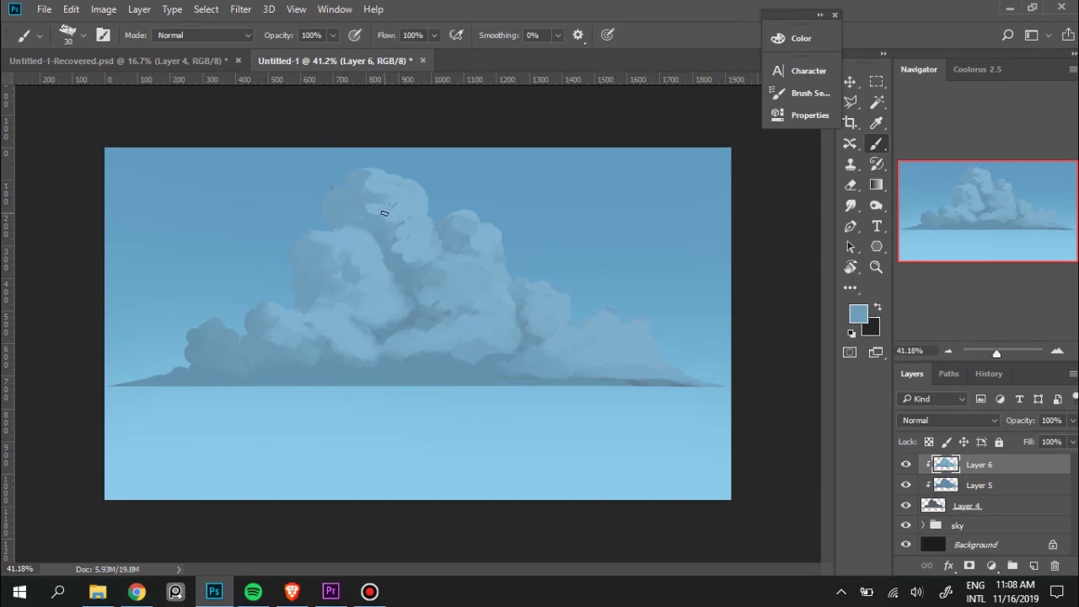
{"action": "left_click", "coordinate": [396, 210], "text": "alt"}
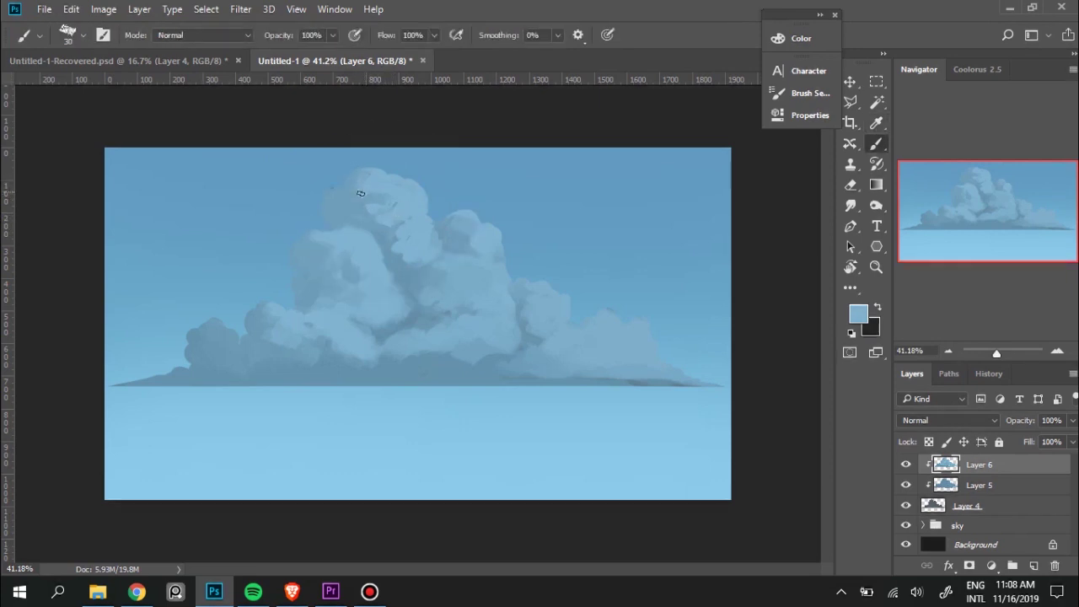
{"action": "left_click", "coordinate": [364, 190], "text": "alt"}
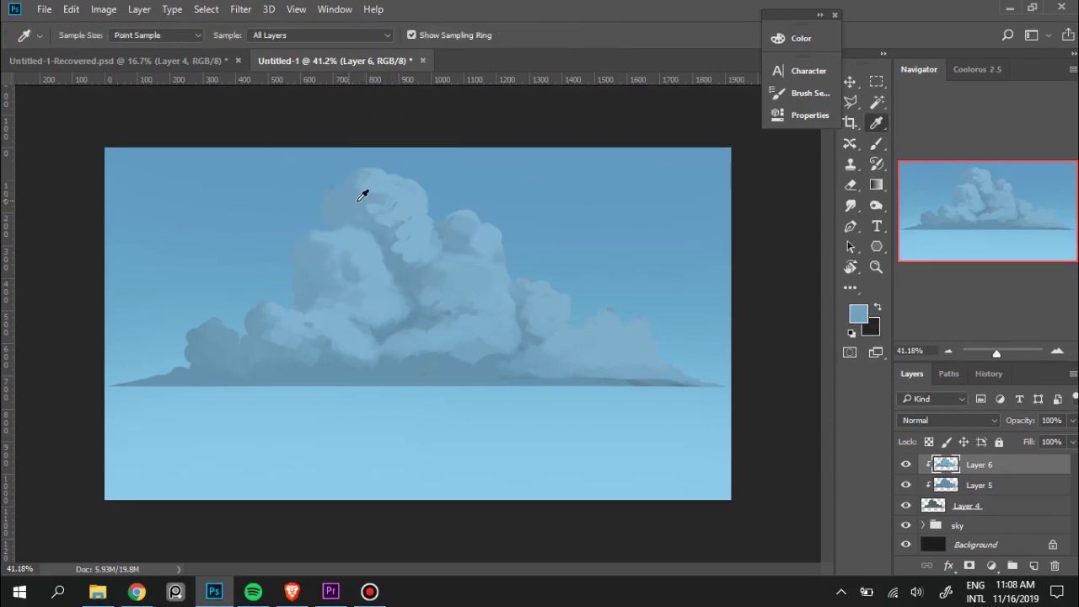
{"action": "left_click", "coordinate": [395, 175], "text": "alt"}
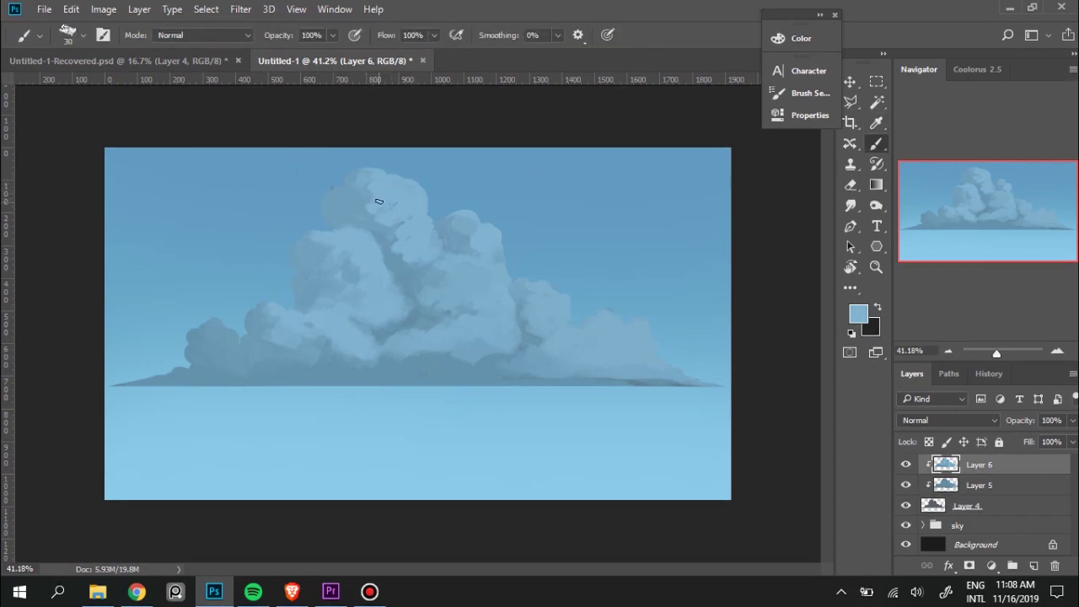
{"action": "key", "text": "alt"}
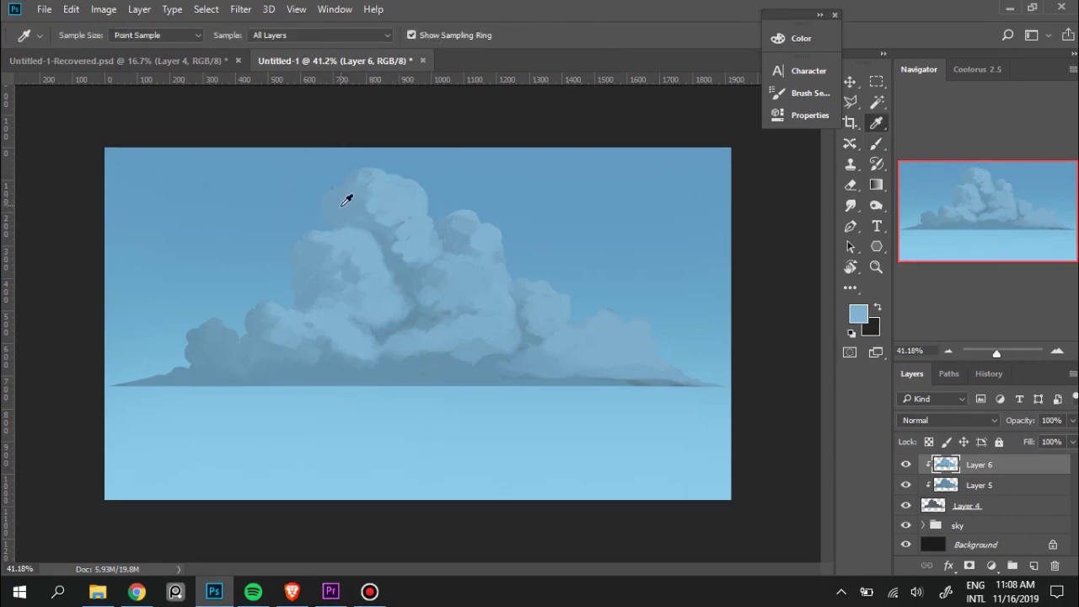
{"action": "left_click", "coordinate": [410, 194], "text": "alt"}
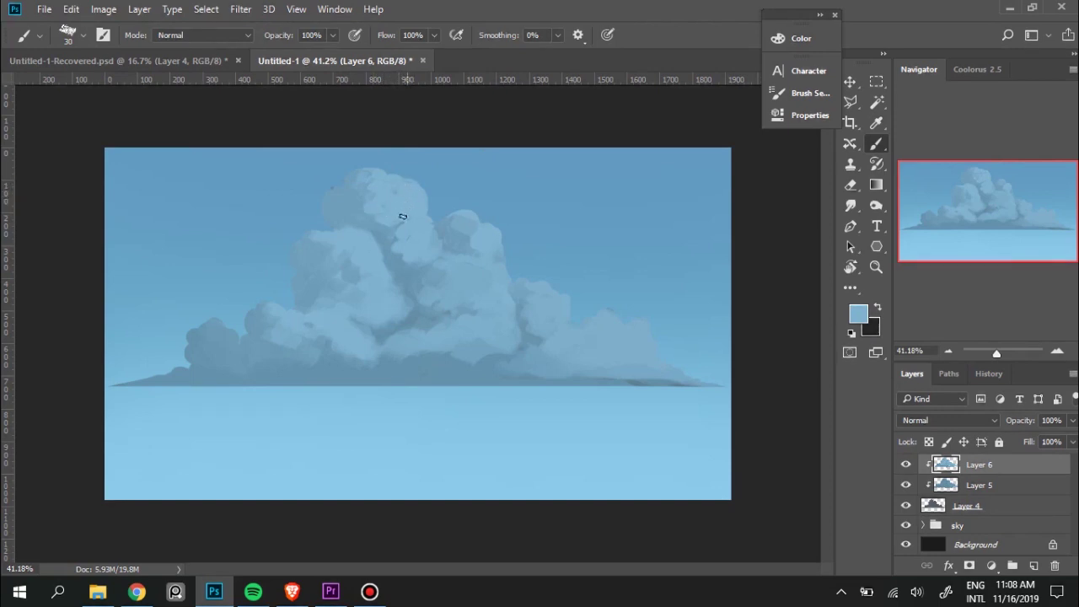
{"action": "left_click", "coordinate": [389, 231], "text": "alt"}
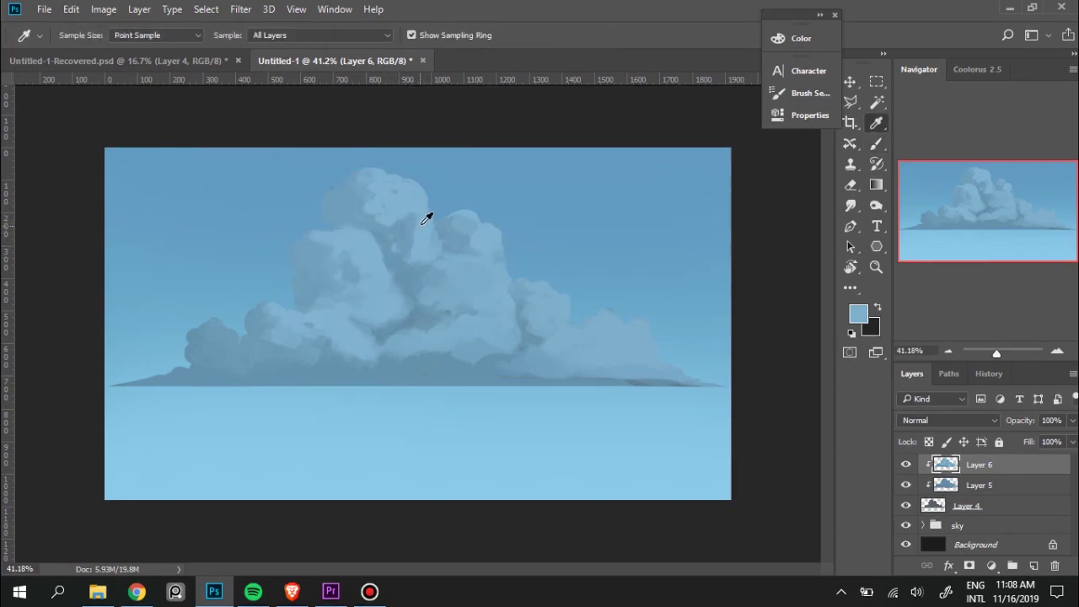
Paint a lighter patch on the upper tower and blend it with alternating sampled blues.
{"action": "left_click", "coordinate": [419, 216], "text": "alt"}
{"action": "left_click_drag", "start_coordinate": [403, 224], "coordinate": [398, 238]}
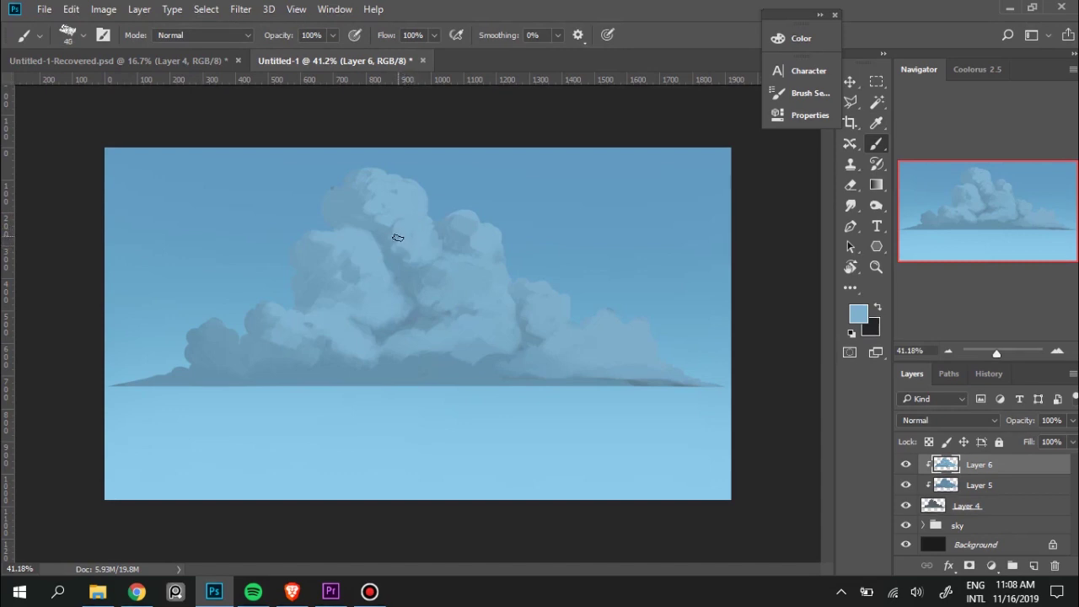
{"action": "key", "text": "alt"}
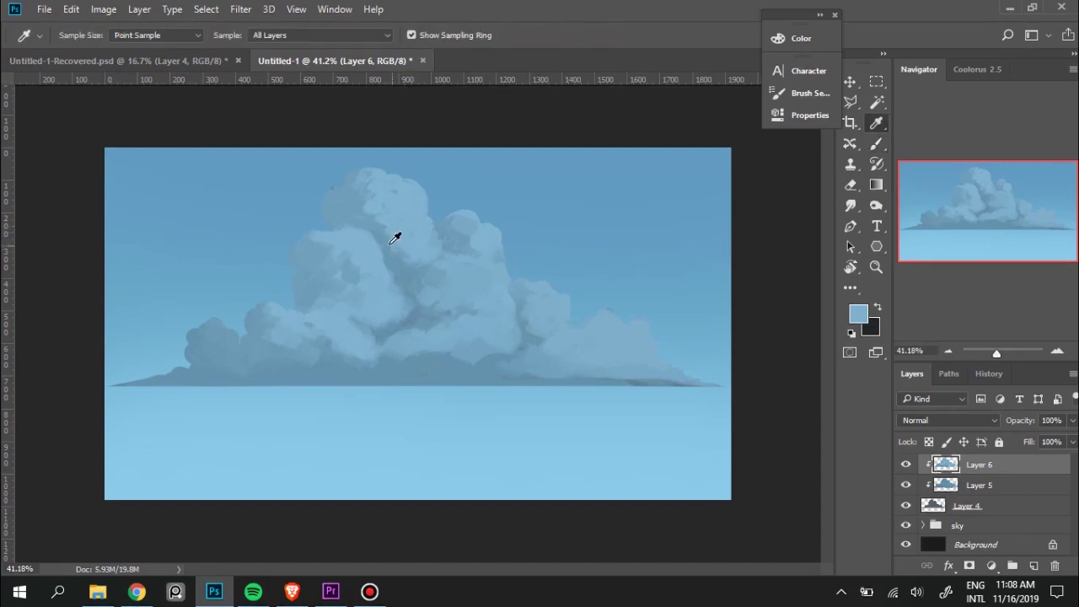
{"action": "left_click", "coordinate": [391, 242], "text": "alt"}
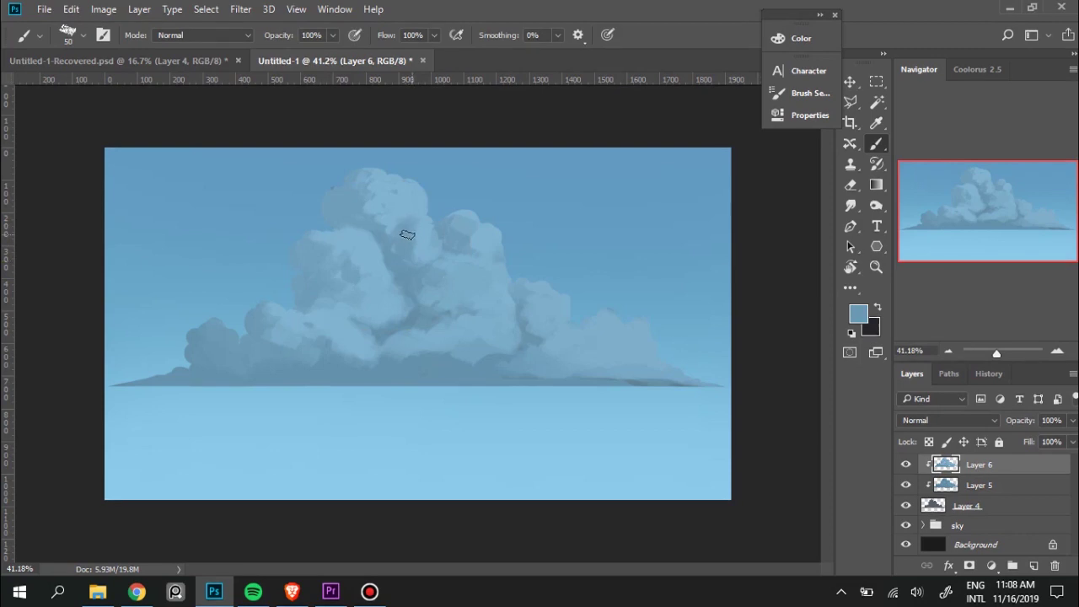
{"action": "left_click", "coordinate": [431, 222], "text": "alt"}
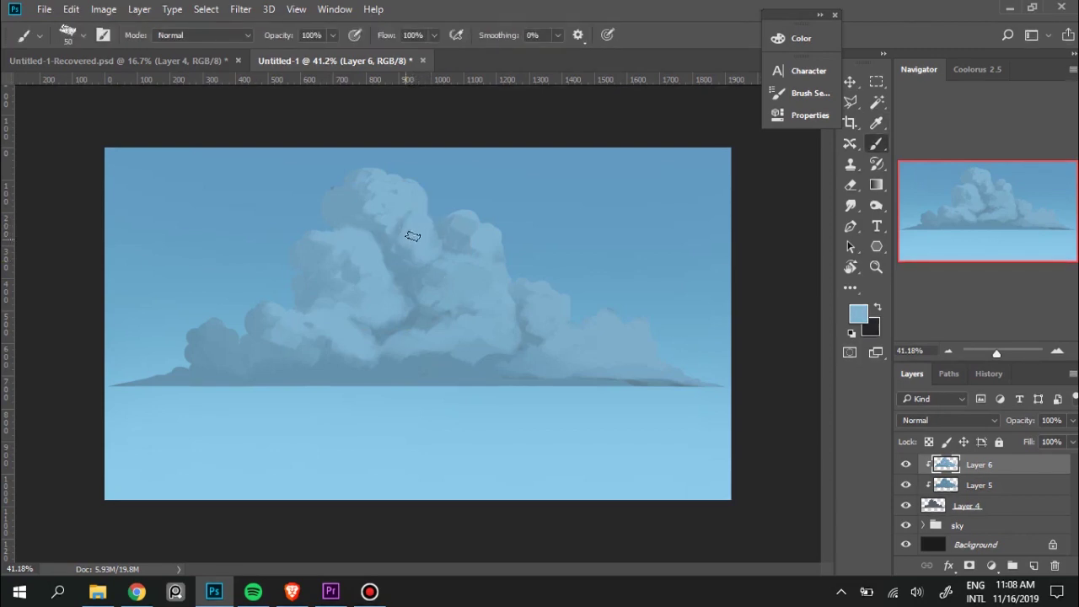
{"action": "left_click", "coordinate": [408, 226], "text": "alt"}
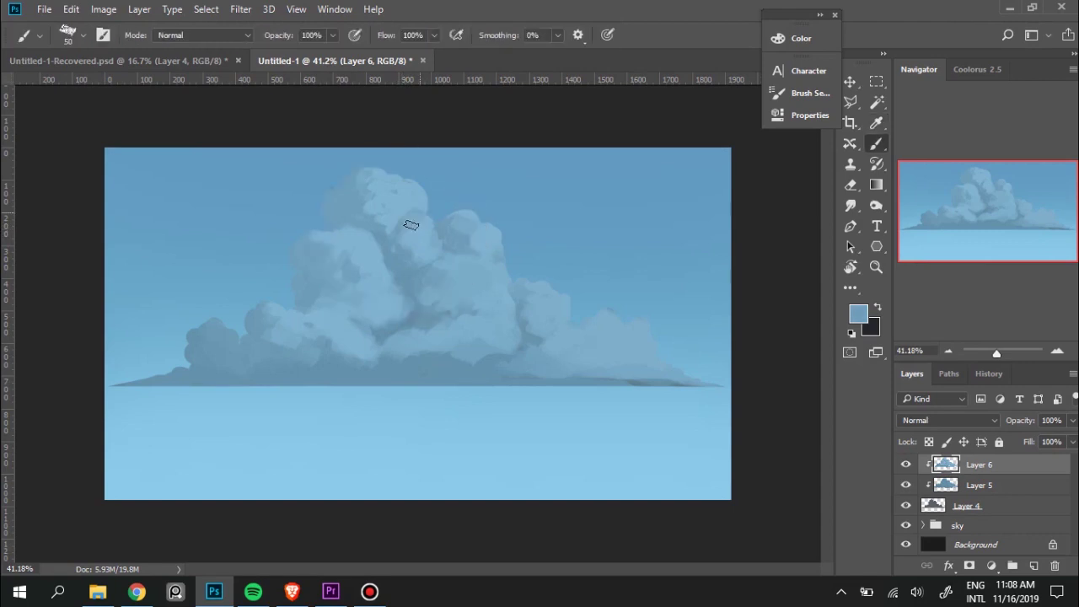
{"action": "left_click", "coordinate": [424, 228], "text": "alt"}
{"action": "left_click", "coordinate": [398, 233], "text": "alt"}
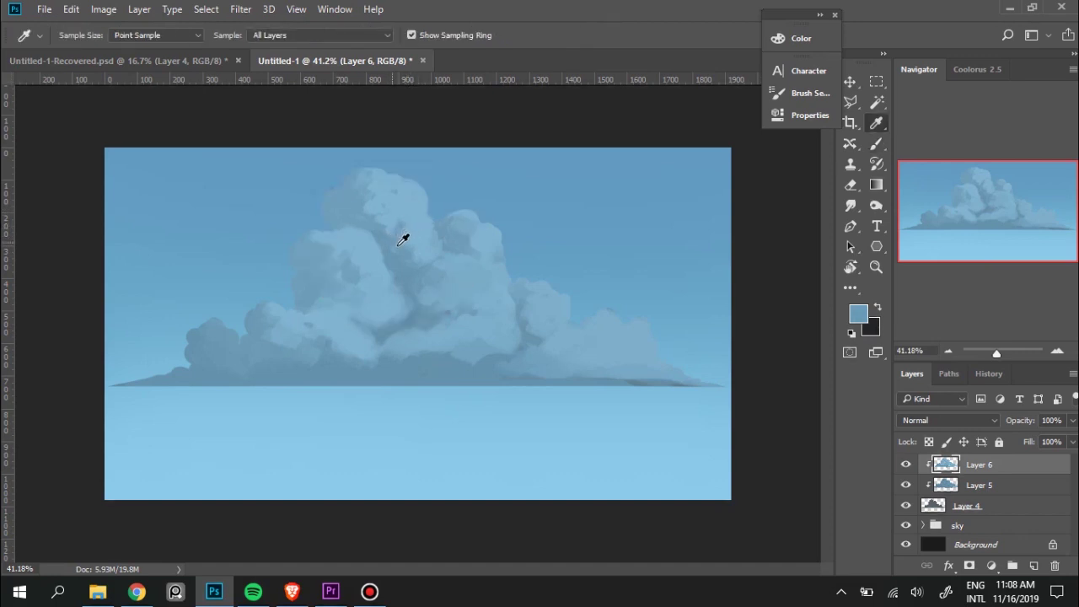
{"action": "left_click", "coordinate": [421, 240], "text": "alt"}
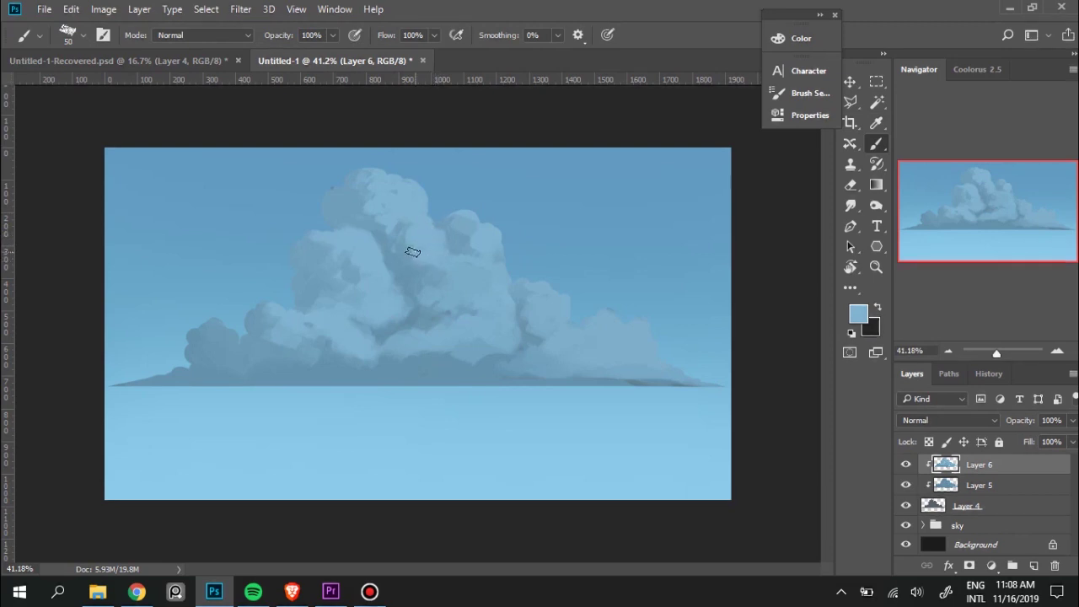
{"action": "left_click", "coordinate": [402, 248], "text": "alt"}
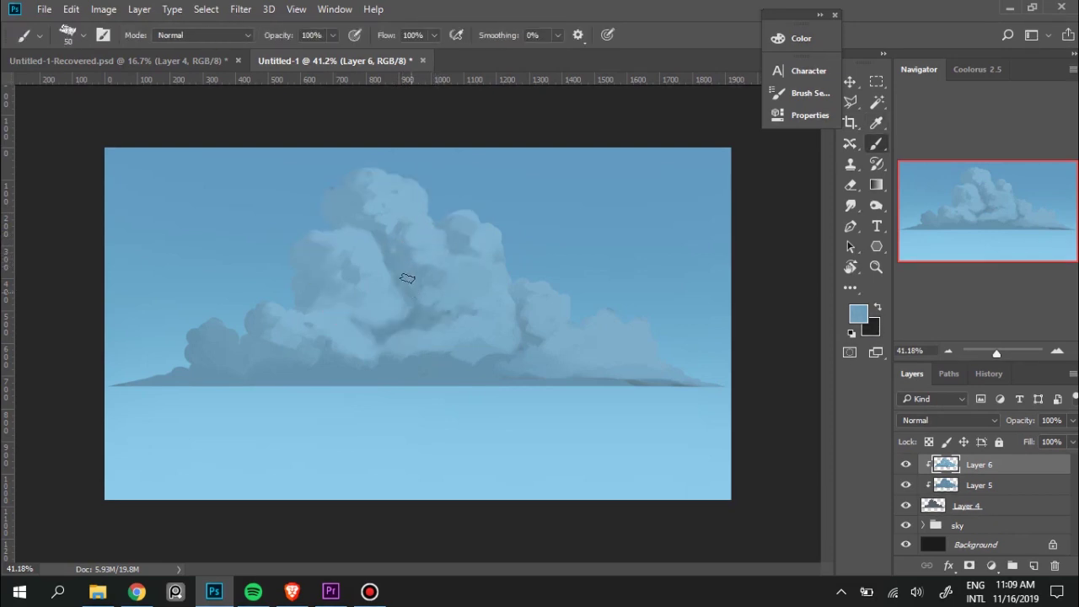
Blend darker shadow tones into the cloud's middle and lower-right puffs on Layer 6.
{"action": "key", "text": "alt"}
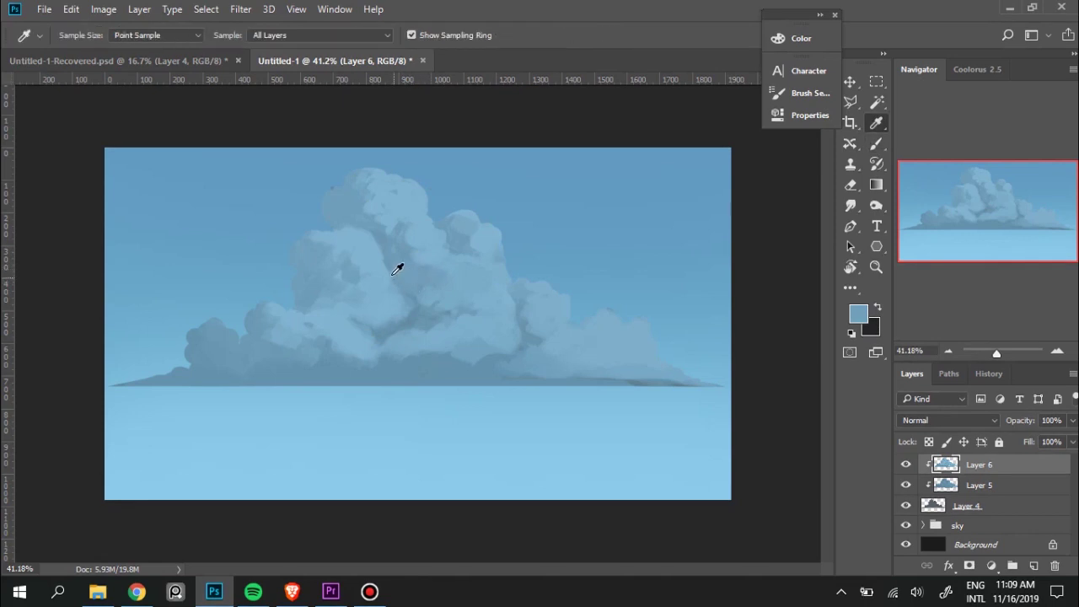
{"action": "left_click", "coordinate": [397, 268], "text": "alt"}
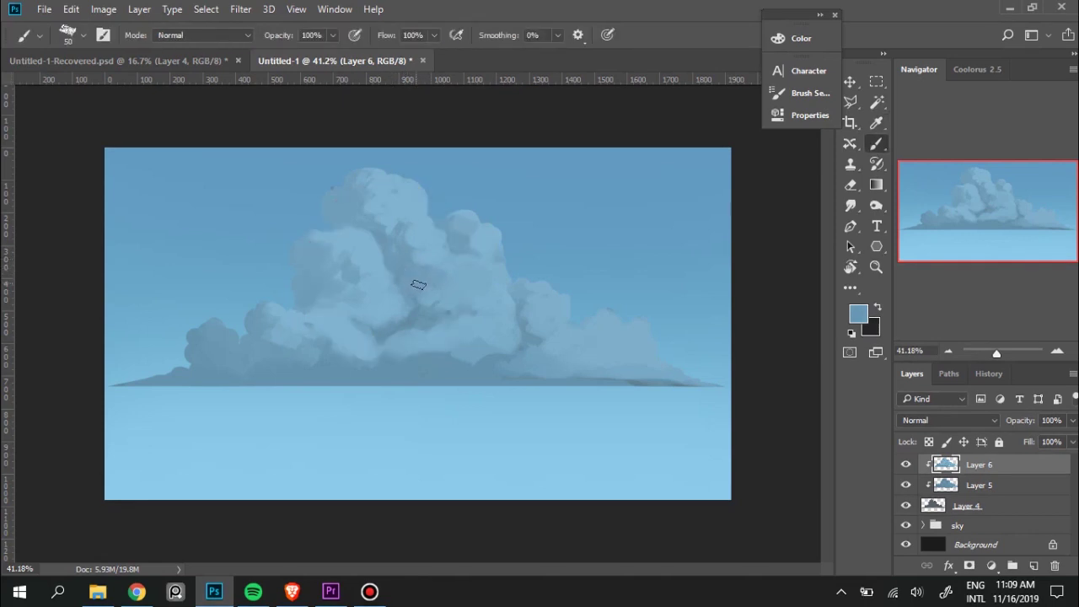
{"action": "key", "text": "alt"}
{"action": "left_click", "coordinate": [487, 221], "text": "alt"}
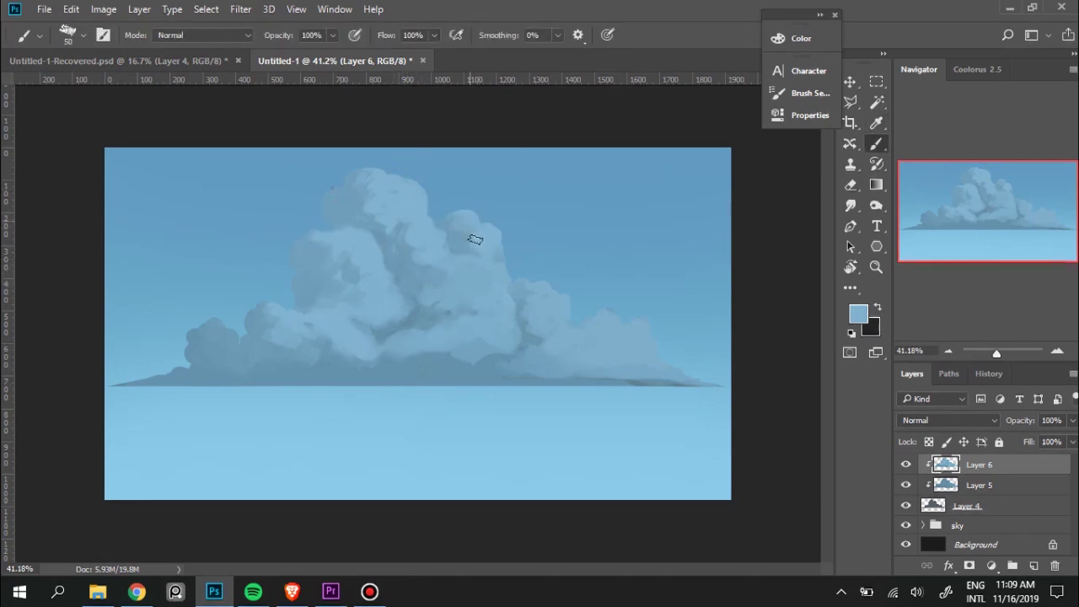
{"action": "left_click", "coordinate": [527, 283], "text": "alt"}
{"action": "key", "text": "alt"}
{"action": "left_click", "coordinate": [546, 301], "text": "alt"}
{"action": "left_click", "coordinate": [529, 369], "text": "alt"}
{"action": "mouse_move", "coordinate": [544, 368]}
{"action": "left_mouse_down"}
{"action": "mouse_move", "coordinate": [576, 352]}
{"action": "mouse_move", "coordinate": [561, 375]}
{"action": "mouse_move", "coordinate": [539, 368]}
{"action": "mouse_move", "coordinate": [561, 362]}
{"action": "mouse_move", "coordinate": [549, 371]}
{"action": "left_mouse_up"}
{"action": "left_click", "coordinate": [597, 339], "text": "alt"}
{"action": "key", "text": "alt"}
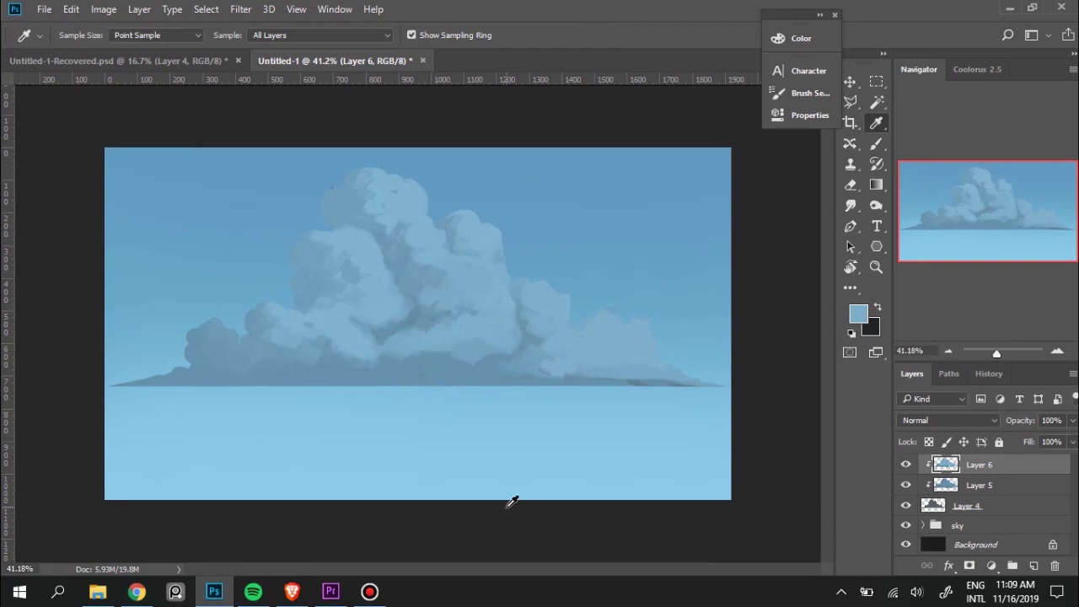
Toggle Layer 6's visibility on and off to compare the shading.
{"action": "left_click", "coordinate": [907, 464]}
{"action": "left_click", "coordinate": [906, 465]}
{"action": "left_click", "coordinate": [906, 465]}
{"action": "left_click", "coordinate": [906, 464]}
{"action": "left_click", "coordinate": [906, 464]}
{"action": "left_click", "coordinate": [907, 466]}
{"action": "left_click", "coordinate": [906, 464]}
{"action": "left_click", "coordinate": [906, 465]}
Add Layer 7 clipped to Layer 6 and set the foreground colour to #94c9e6.
{"action": "left_click", "coordinate": [1033, 564]}
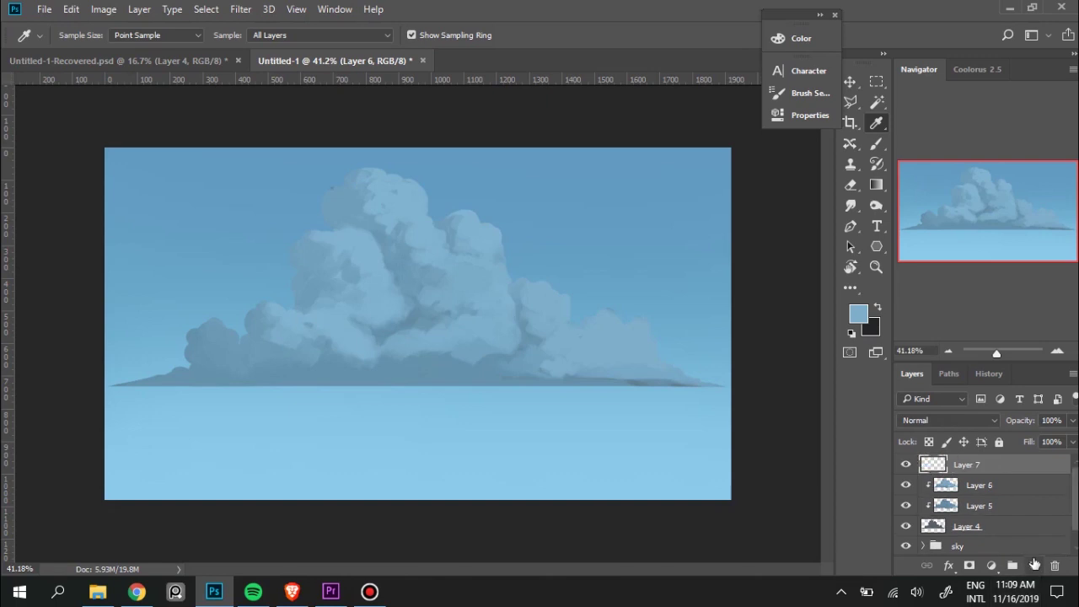
{"action": "left_click", "coordinate": [1004, 469], "text": "alt"}
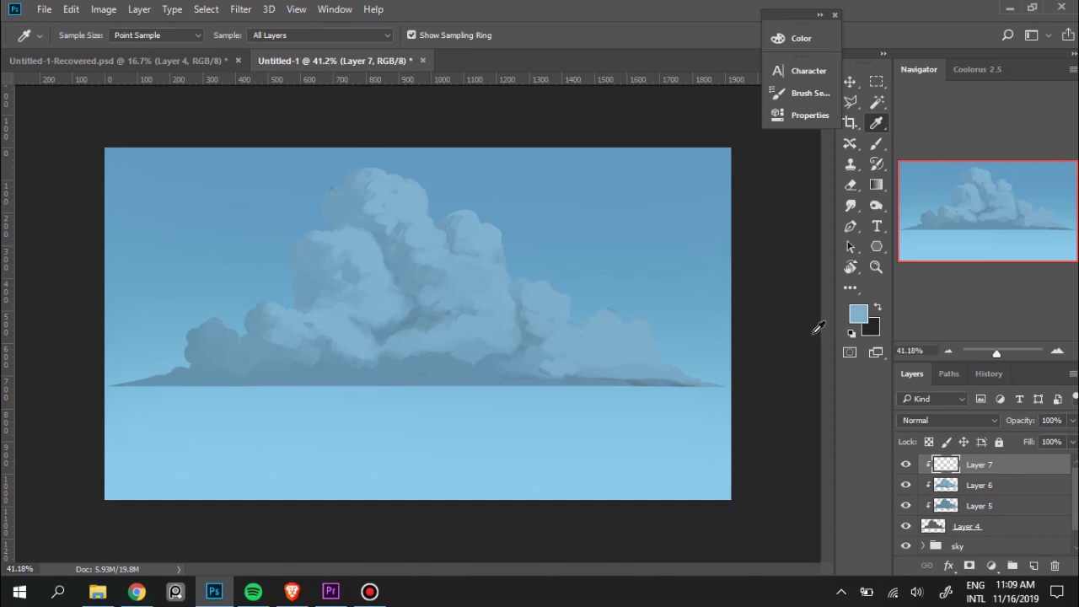
{"action": "left_click", "coordinate": [857, 315]}
{"action": "left_click_drag", "start_coordinate": [631, 296], "coordinate": [618, 270]}
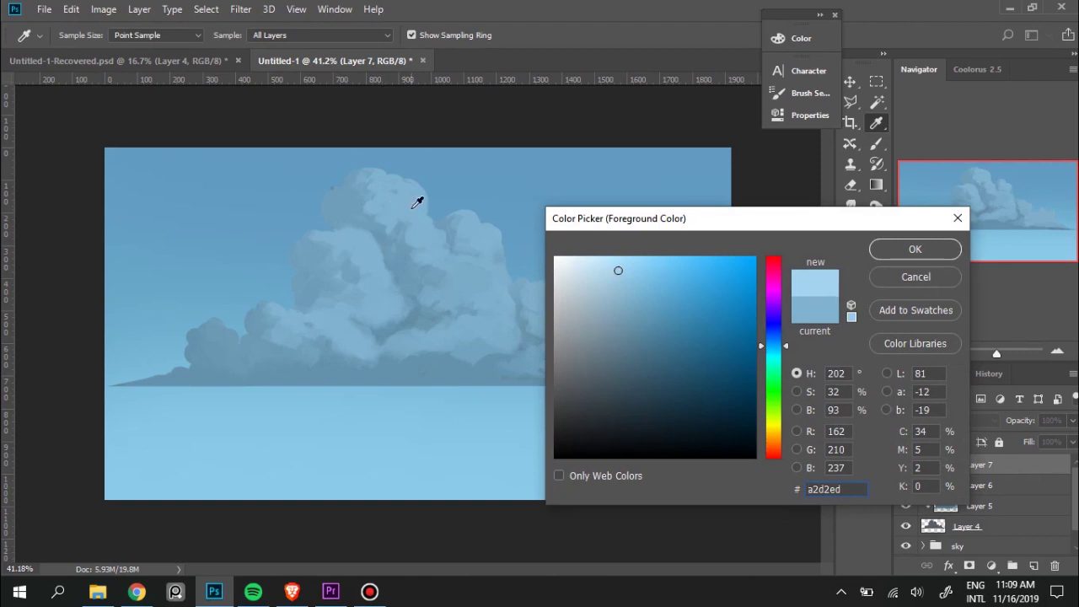
{"action": "left_click_drag", "start_coordinate": [609, 298], "coordinate": [627, 276]}
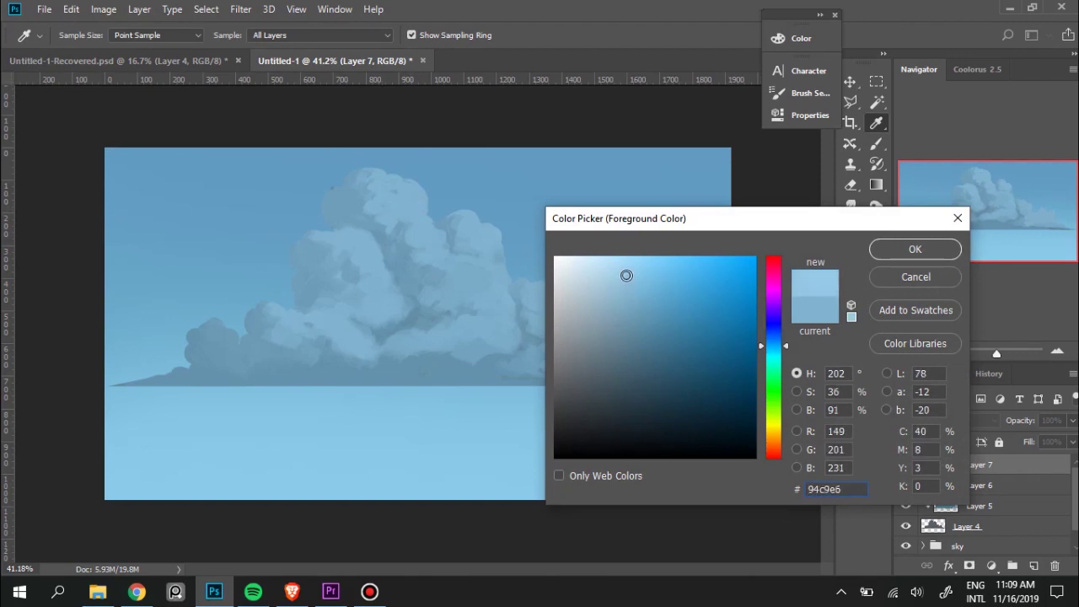
{"action": "left_click", "coordinate": [910, 247]}
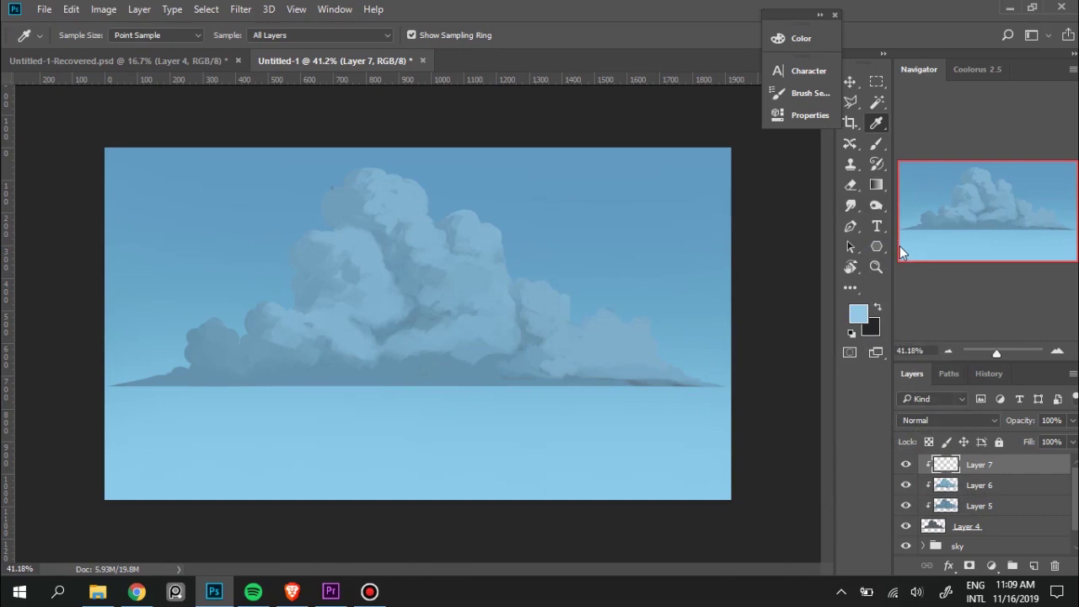
Paint pale-blue highlights on the cloud top and right-hand mound, enlarging the brush to 70.
{"action": "key", "text": "b"}
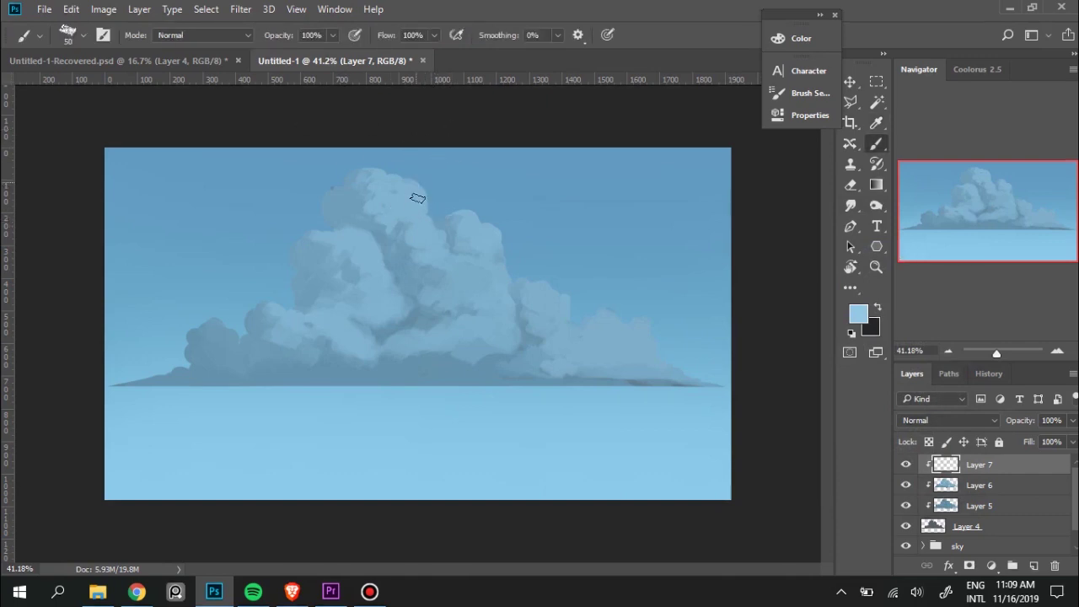
{"action": "mouse_move", "coordinate": [417, 198]}
{"action": "left_mouse_down"}
{"action": "mouse_move", "coordinate": [410, 208]}
{"action": "mouse_move", "coordinate": [385, 178]}
{"action": "mouse_move", "coordinate": [424, 226]}
{"action": "mouse_move", "coordinate": [489, 241]}
{"action": "mouse_move", "coordinate": [483, 259]}
{"action": "left_mouse_up"}
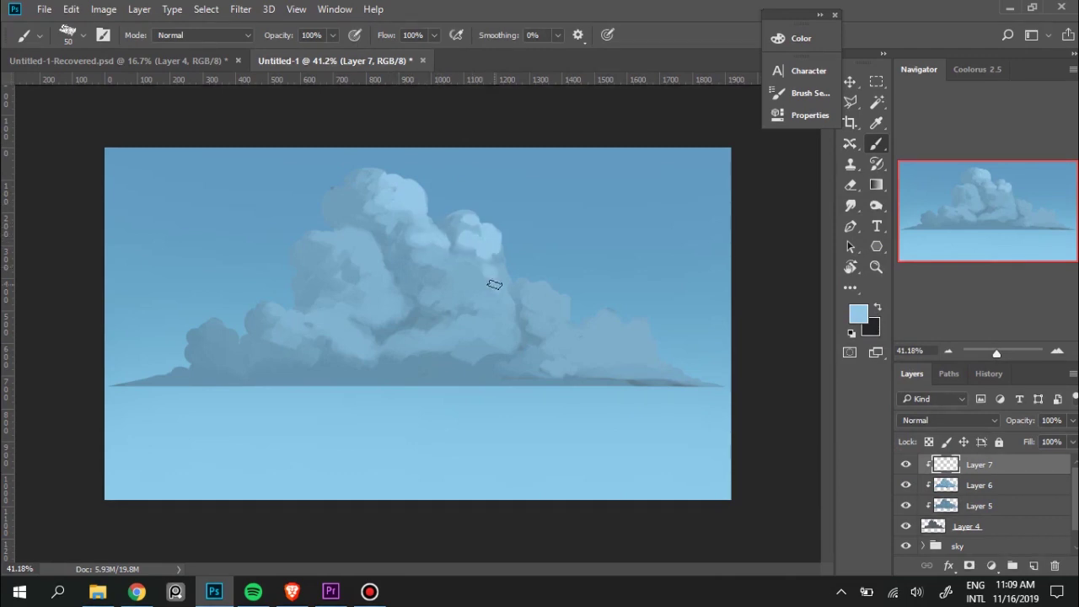
{"action": "key", "text": "bracketright"}
{"action": "key", "text": "bracketright"}
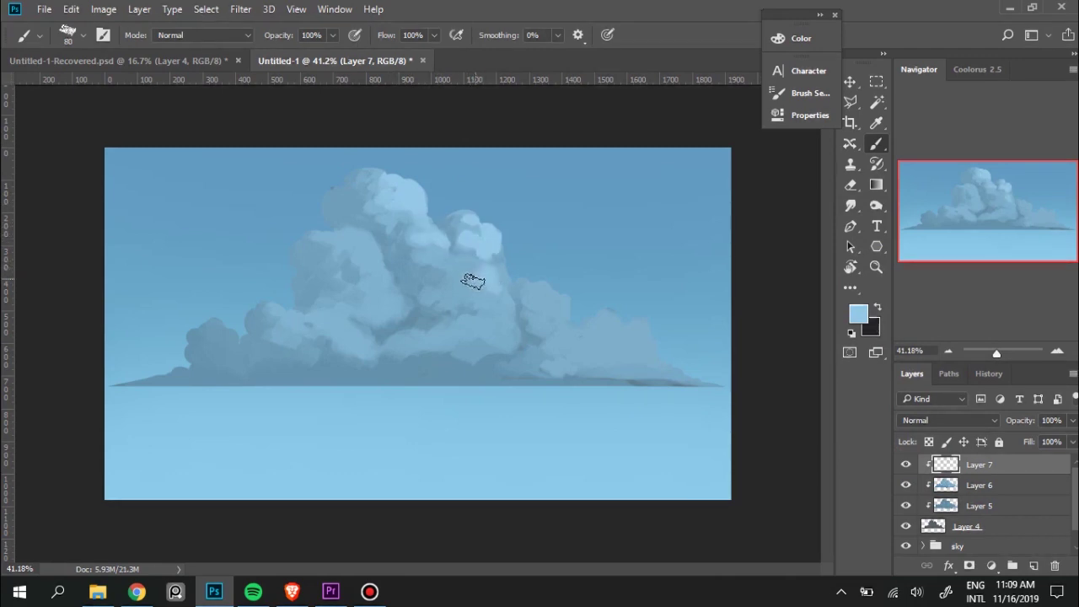
{"action": "mouse_move", "coordinate": [501, 309]}
{"action": "left_mouse_down"}
{"action": "mouse_move", "coordinate": [460, 320]}
{"action": "mouse_move", "coordinate": [510, 334]}
{"action": "mouse_move", "coordinate": [481, 301]}
{"action": "mouse_move", "coordinate": [494, 289]}
{"action": "mouse_move", "coordinate": [501, 299]}
{"action": "mouse_move", "coordinate": [478, 289]}
{"action": "left_mouse_up"}
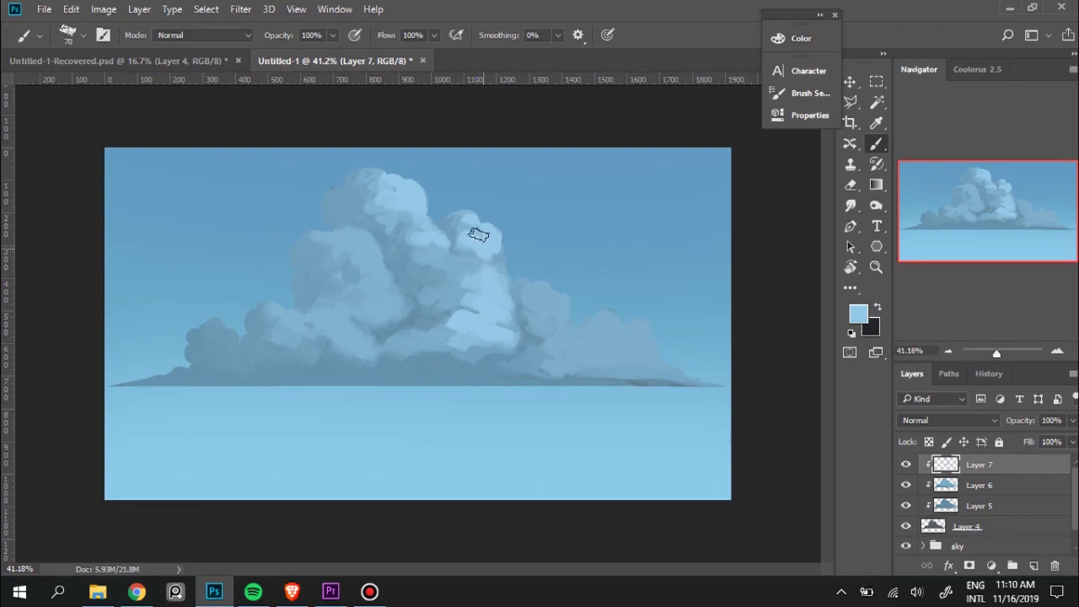
Sample nearby cloud blues and sweep light strokes across the upper and left-middle billows.
{"action": "key", "text": "i"}
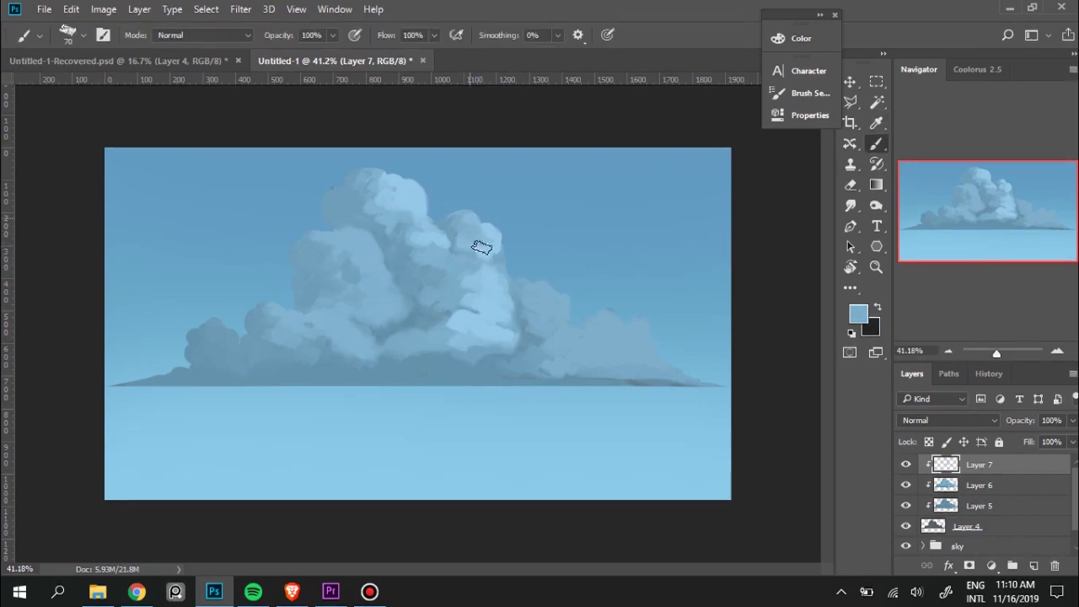
{"action": "left_click", "coordinate": [498, 225], "text": "alt"}
{"action": "key", "text": "alt"}
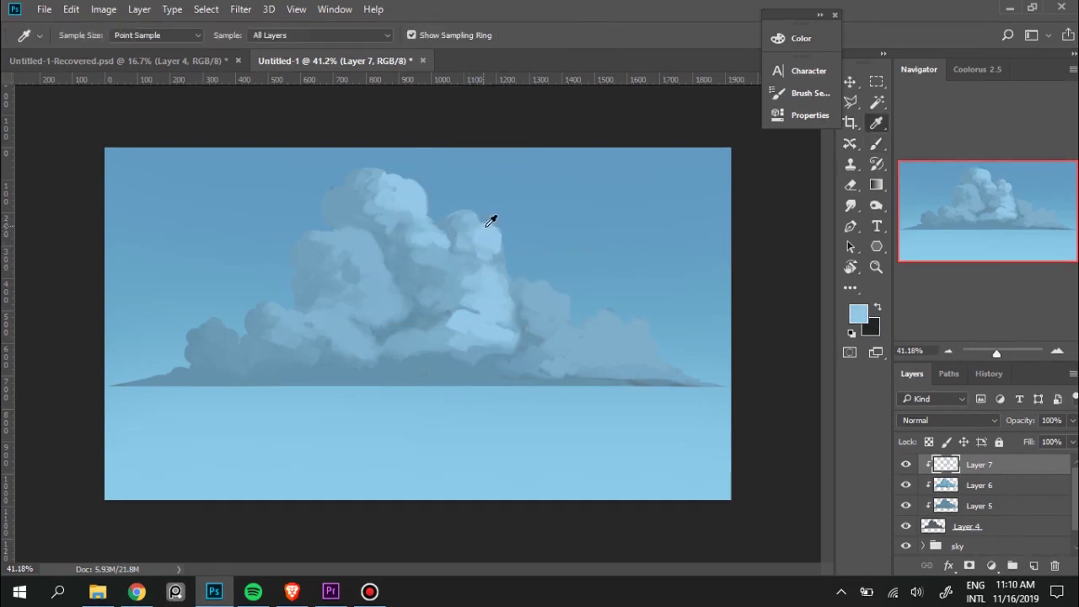
{"action": "left_click", "coordinate": [494, 229], "text": "alt"}
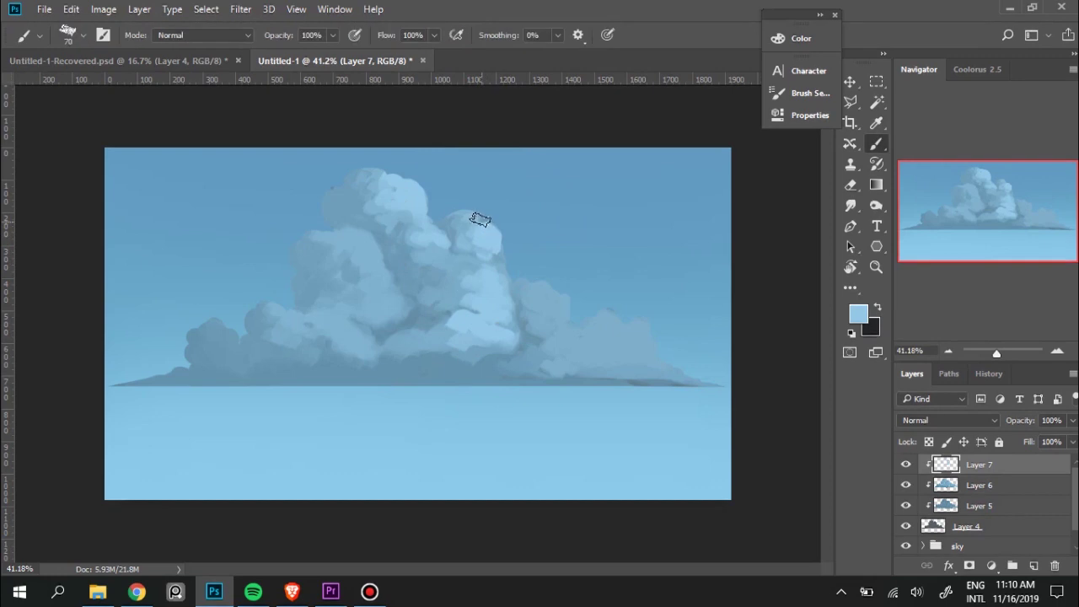
{"action": "left_click", "coordinate": [431, 245], "text": "alt"}
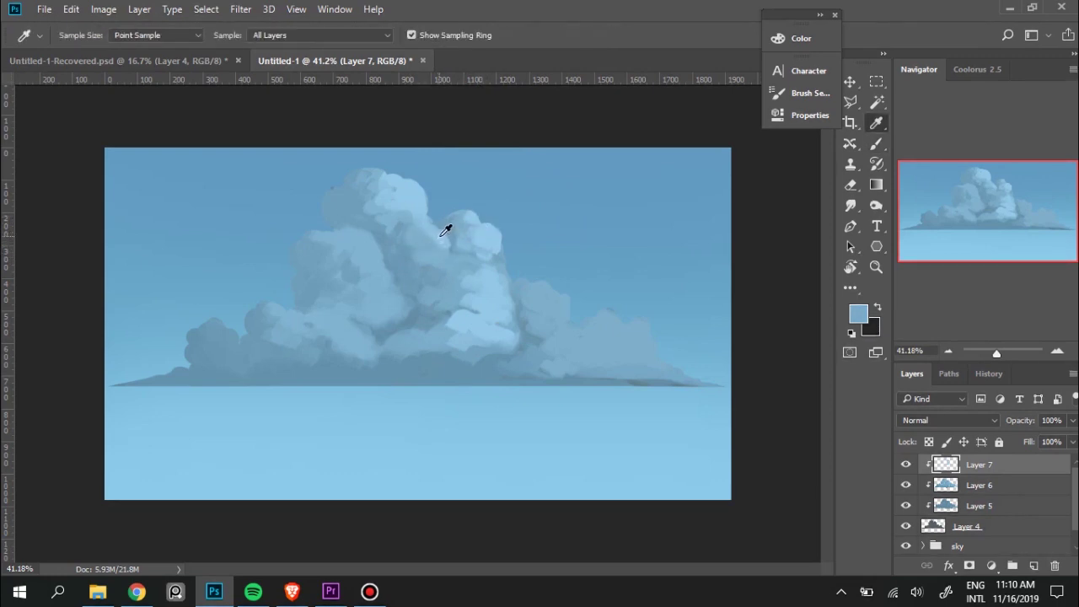
{"action": "left_click", "coordinate": [439, 246], "text": "alt"}
{"action": "left_click", "coordinate": [390, 210], "text": "alt"}
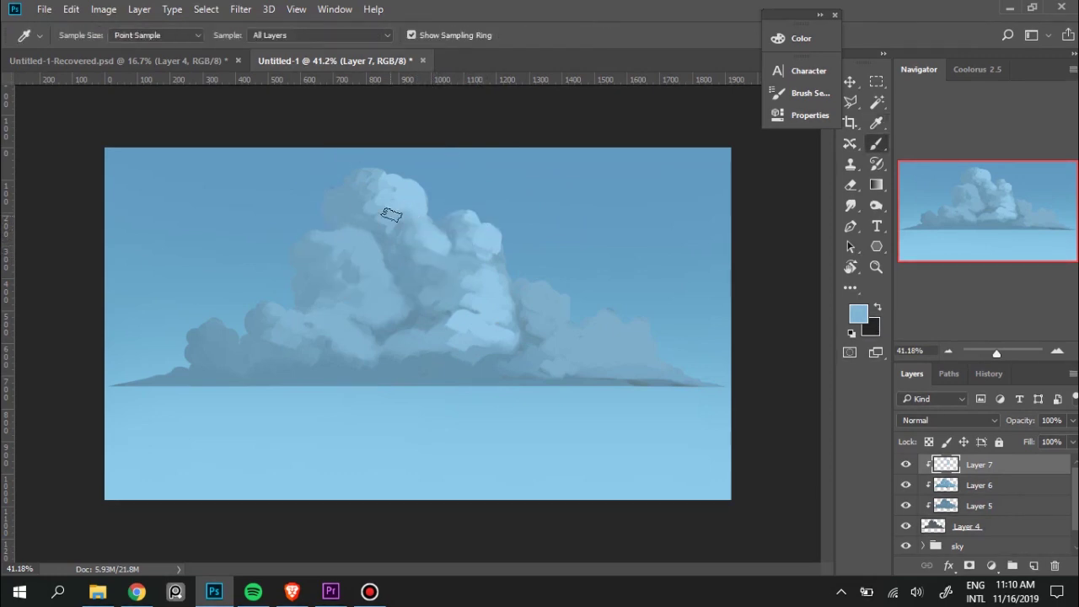
{"action": "left_click", "coordinate": [424, 183], "text": "alt"}
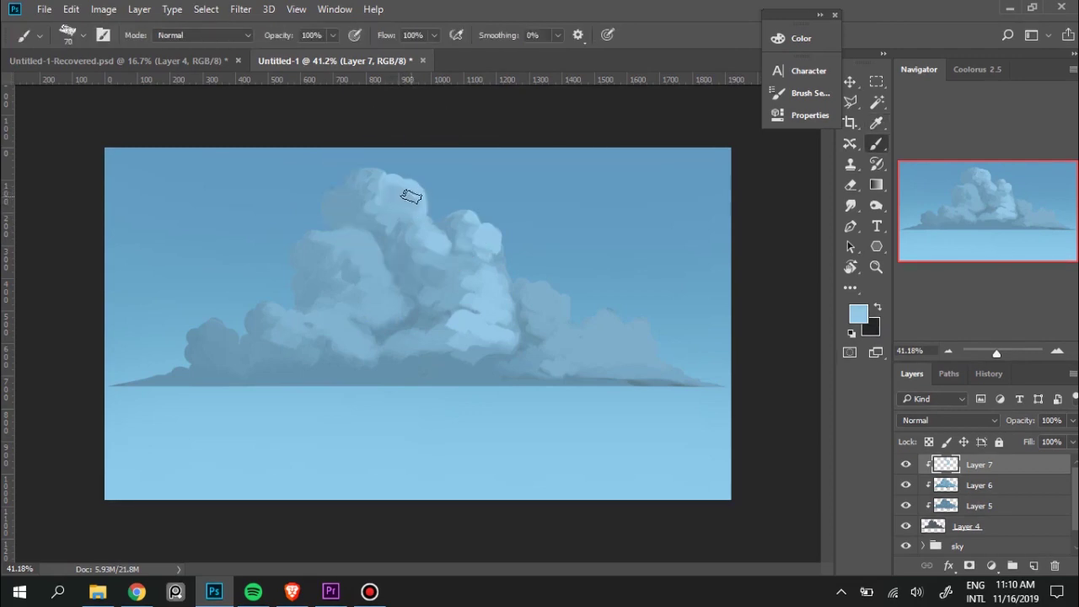
{"action": "left_click", "coordinate": [385, 170], "text": "alt"}
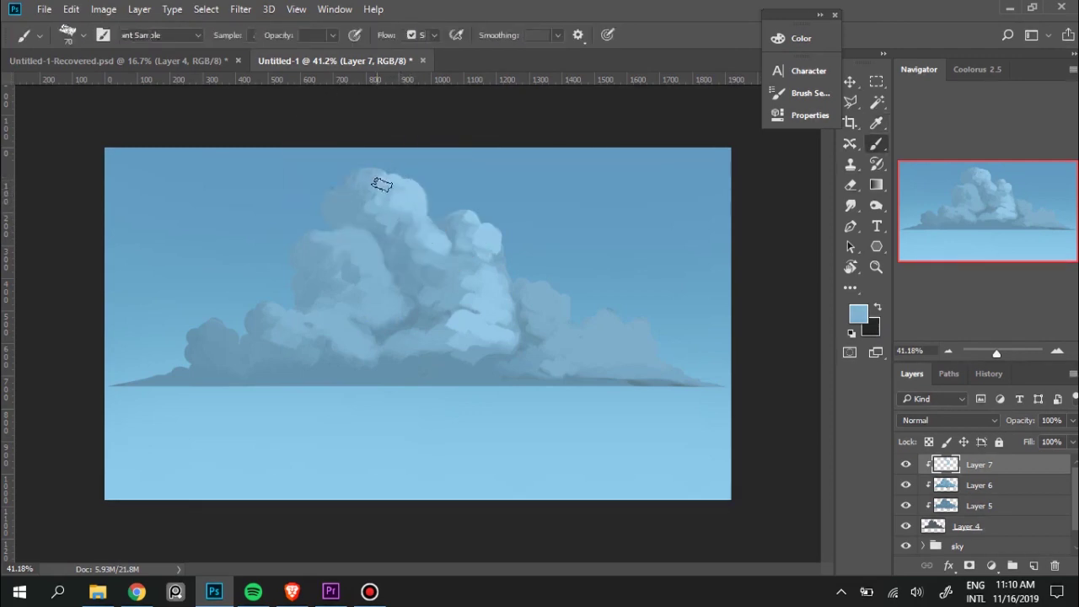
{"action": "mouse_move", "coordinate": [397, 210]}
{"action": "left_mouse_down"}
{"action": "mouse_move", "coordinate": [373, 269]}
{"action": "mouse_move", "coordinate": [354, 236]}
{"action": "mouse_move", "coordinate": [397, 297]}
{"action": "mouse_move", "coordinate": [330, 303]}
{"action": "mouse_move", "coordinate": [304, 317]}
{"action": "mouse_move", "coordinate": [340, 325]}
{"action": "mouse_move", "coordinate": [315, 330]}
{"action": "mouse_move", "coordinate": [339, 309]}
{"action": "mouse_move", "coordinate": [352, 337]}
{"action": "mouse_move", "coordinate": [409, 337]}
{"action": "mouse_move", "coordinate": [459, 317]}
{"action": "mouse_move", "coordinate": [469, 289]}
{"action": "mouse_move", "coordinate": [554, 301]}
{"action": "mouse_move", "coordinate": [549, 309]}
{"action": "mouse_move", "coordinate": [662, 363]}
{"action": "mouse_move", "coordinate": [585, 349]}
{"action": "mouse_move", "coordinate": [631, 349]}
{"action": "mouse_move", "coordinate": [634, 334]}
{"action": "mouse_move", "coordinate": [612, 313]}
{"action": "mouse_move", "coordinate": [613, 329]}
{"action": "mouse_move", "coordinate": [604, 303]}
{"action": "mouse_move", "coordinate": [587, 317]}
{"action": "left_mouse_up"}
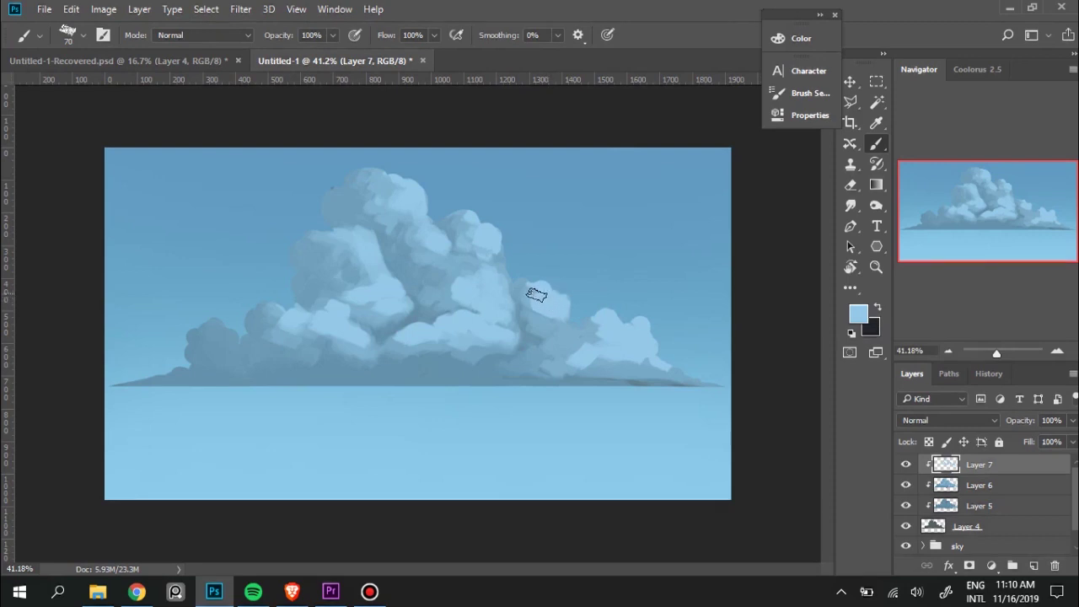
Brighten the cloud's lower-right tail and far-right puffs with sampled light blues.
{"action": "key", "text": "i"}
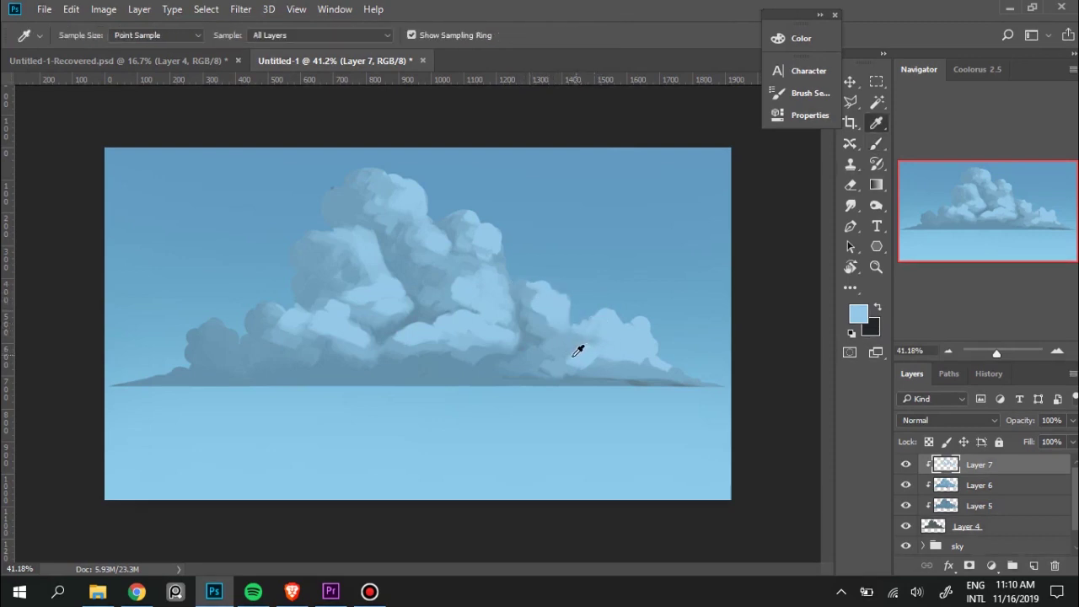
{"action": "left_click", "coordinate": [624, 333], "text": "alt"}
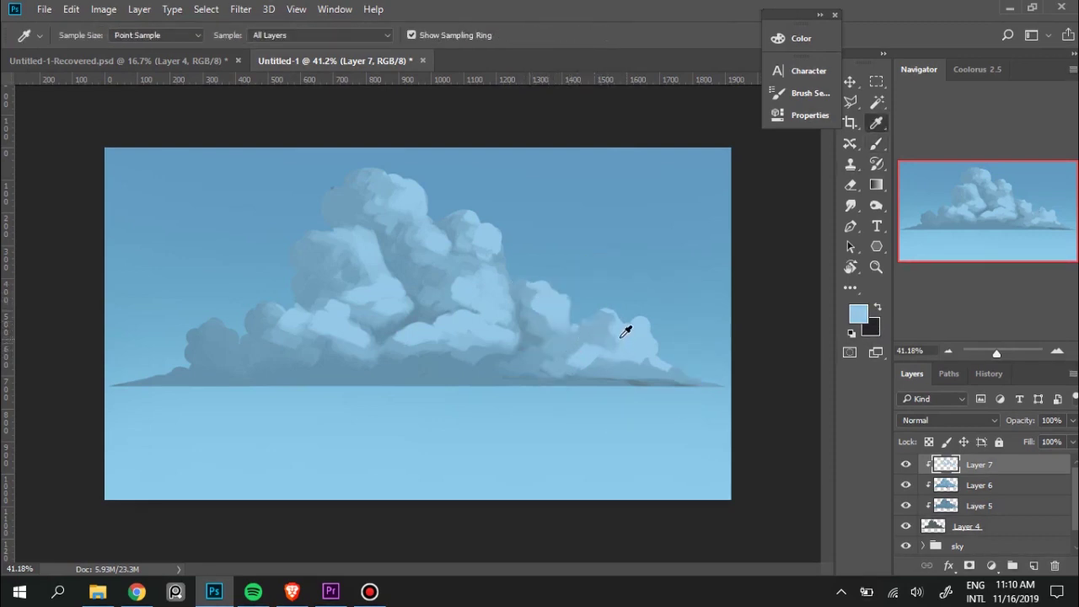
{"action": "left_click", "coordinate": [570, 345], "text": "alt"}
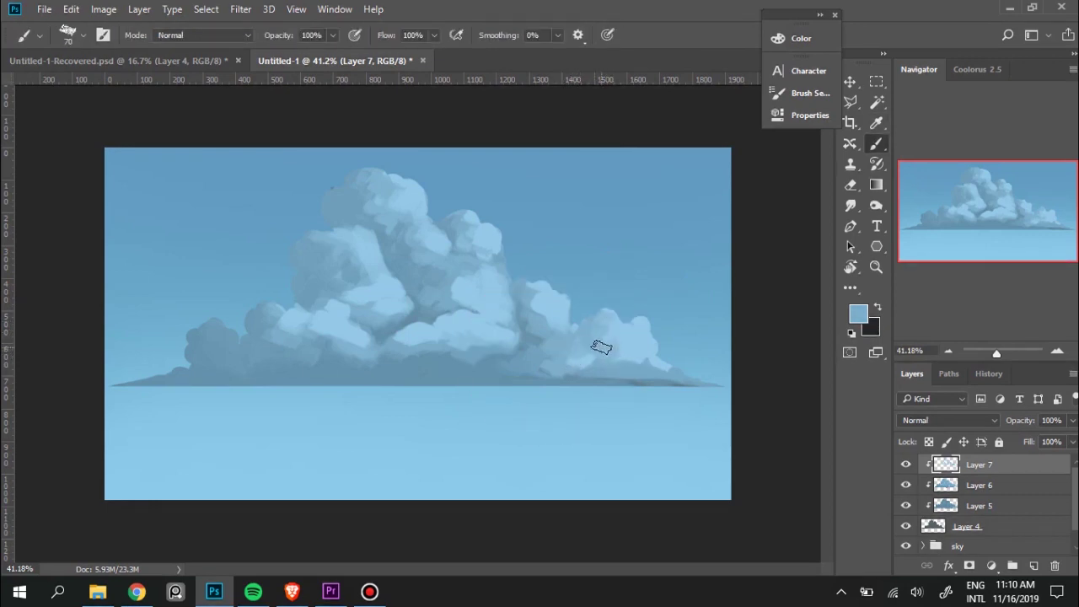
{"action": "left_click", "coordinate": [632, 337], "text": "alt"}
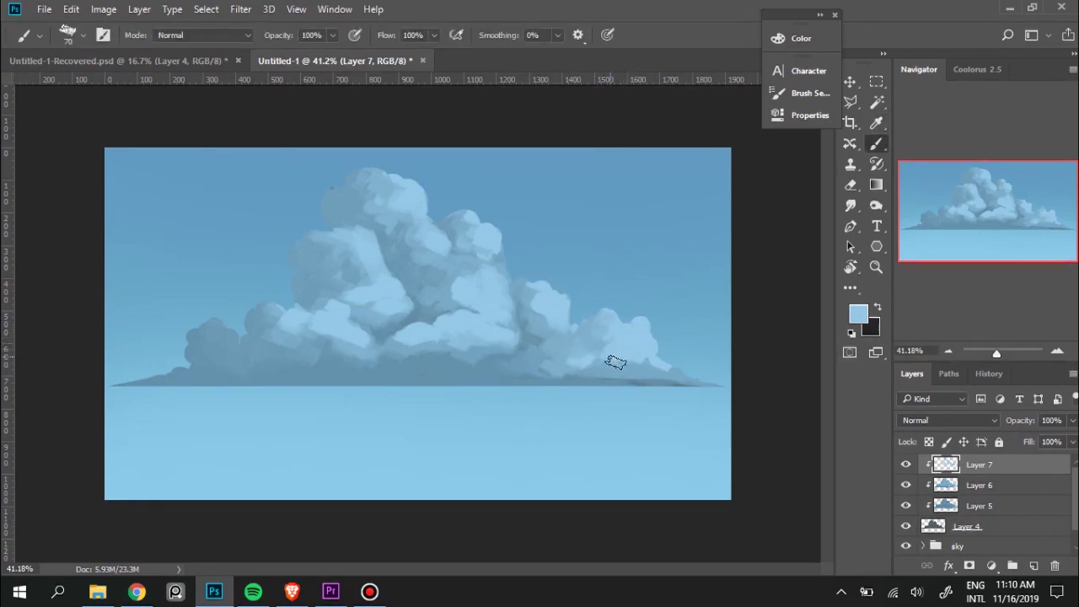
{"action": "left_click_drag", "start_coordinate": [650, 369], "coordinate": [696, 378]}
{"action": "left_click", "coordinate": [577, 343], "text": "alt"}
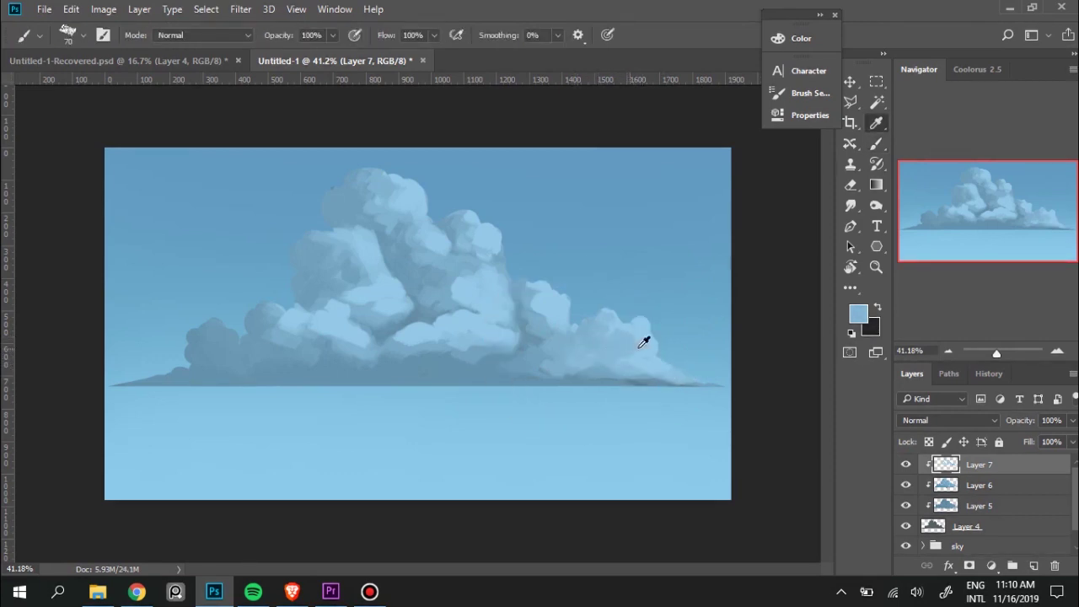
{"action": "left_click", "coordinate": [649, 354], "text": "alt"}
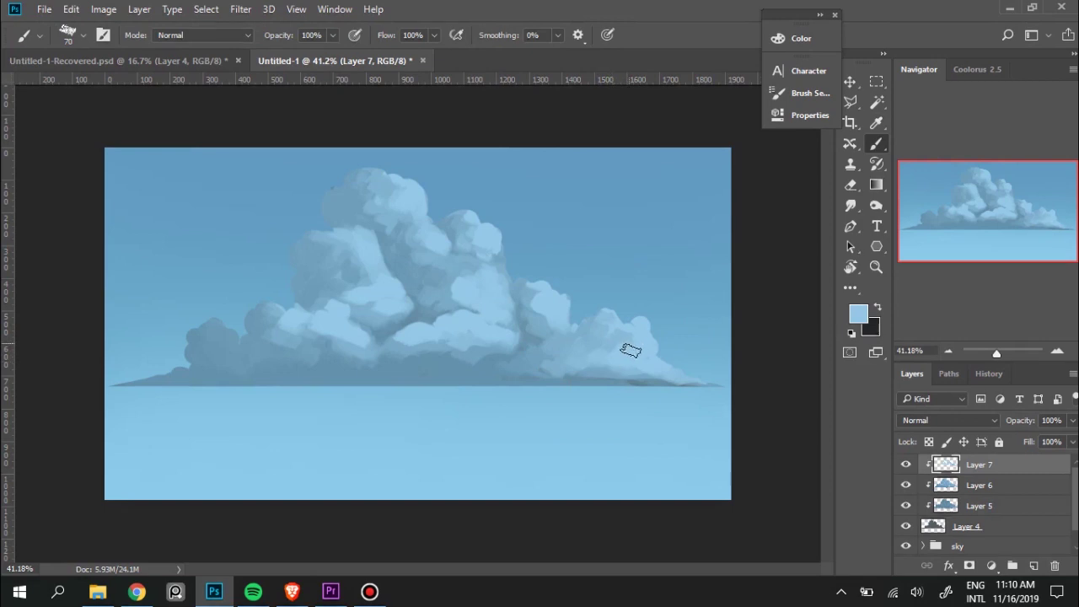
{"action": "left_click", "coordinate": [619, 346], "text": "alt"}
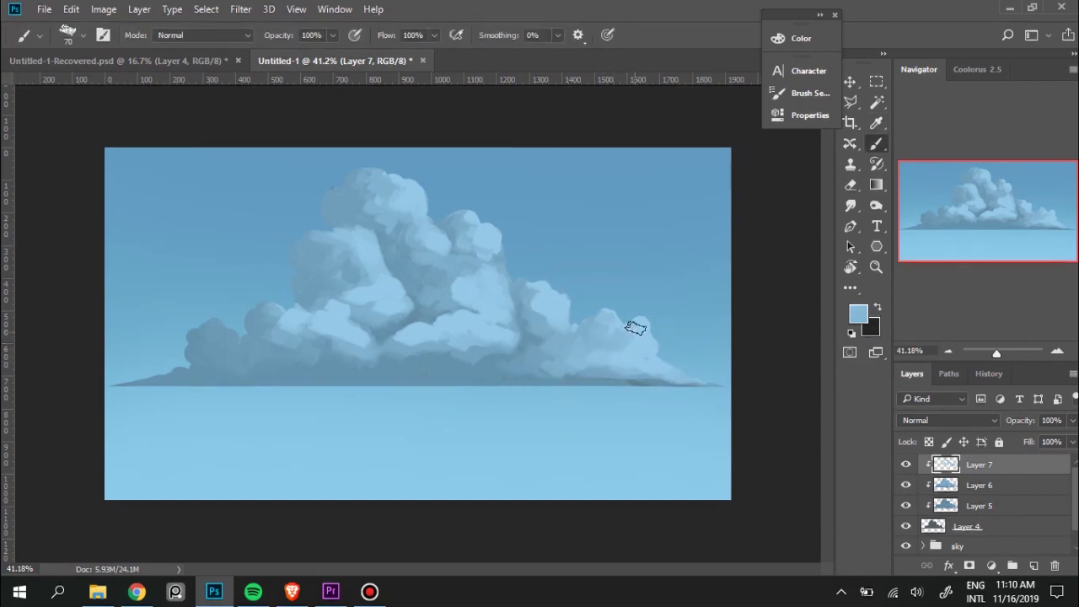
{"action": "left_click", "coordinate": [636, 344], "text": "alt"}
{"action": "left_click", "coordinate": [645, 340], "text": "alt"}
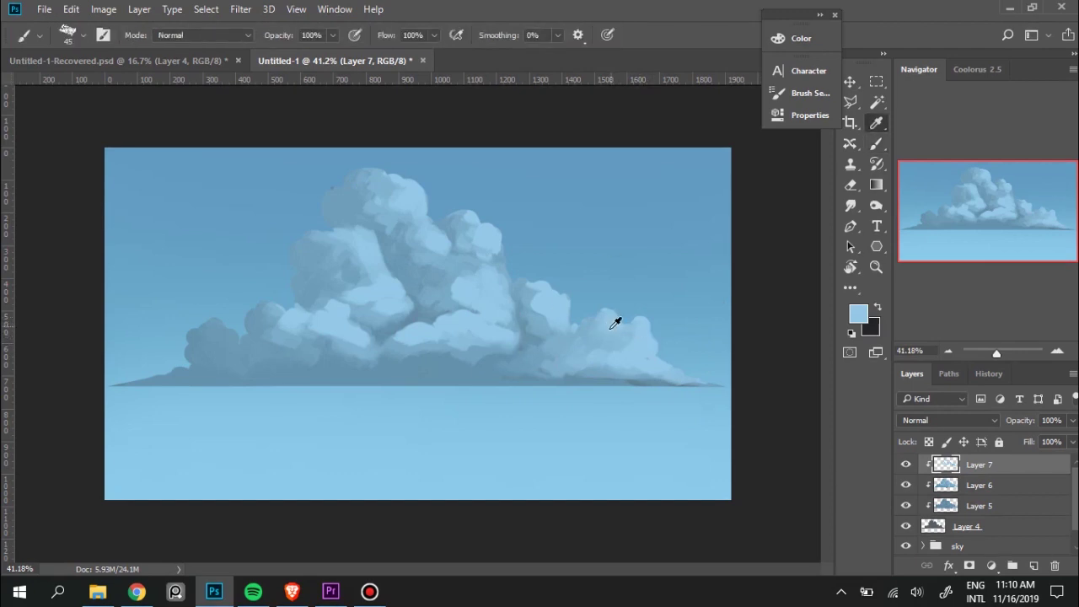
Raise the brush to 70 and blend sampled tones into the centre-right bump and right puffs.
{"action": "left_click", "coordinate": [609, 325], "text": "alt"}
{"action": "left_click", "coordinate": [607, 318], "text": "alt"}
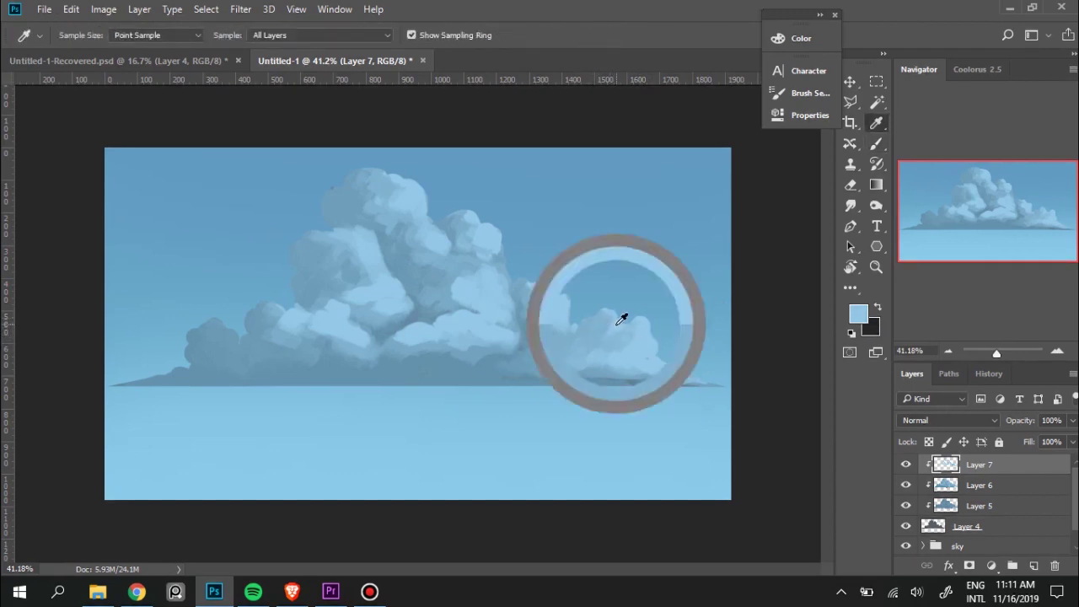
{"action": "left_click", "coordinate": [549, 317], "text": "alt"}
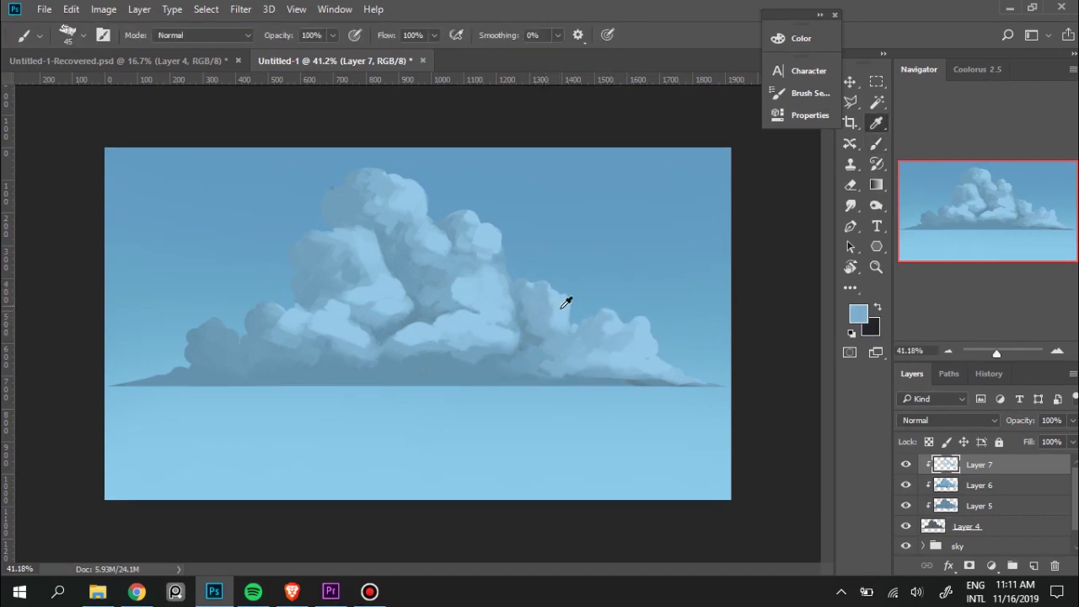
{"action": "left_click", "coordinate": [572, 331], "text": "alt"}
{"action": "key", "text": "bracketright"}
{"action": "key", "text": "bracketright"}
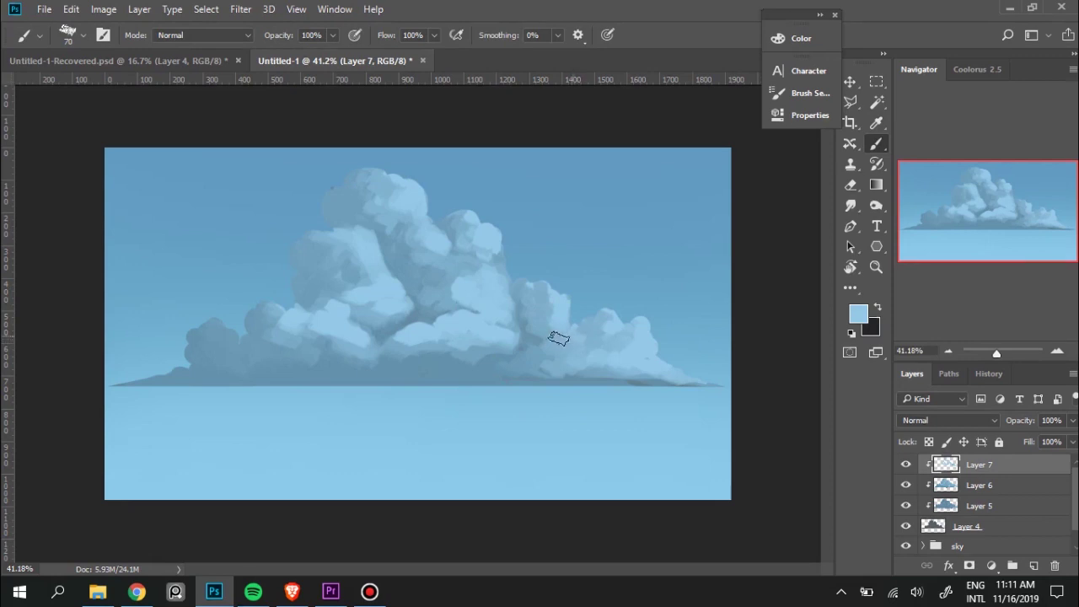
{"action": "left_click", "coordinate": [538, 297], "text": "alt"}
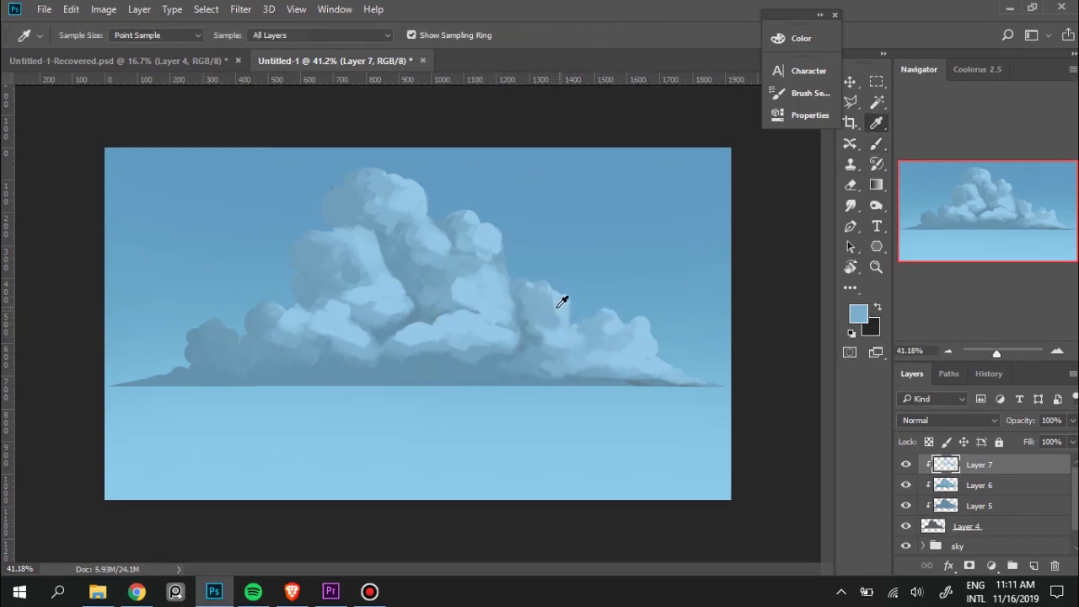
{"action": "left_click", "coordinate": [557, 307], "text": "alt"}
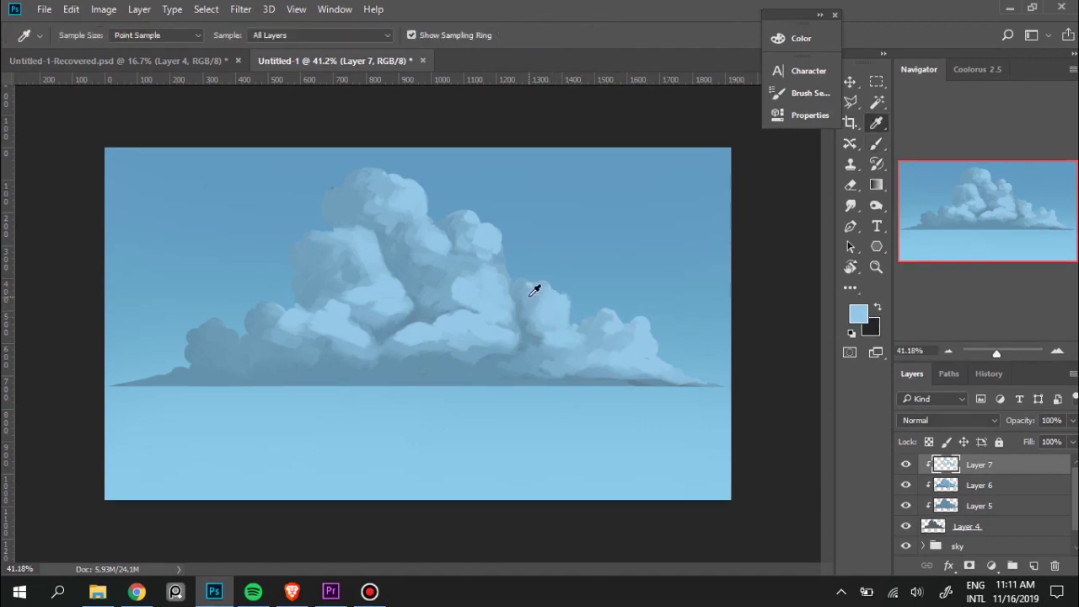
{"action": "left_click", "coordinate": [555, 311], "text": "alt"}
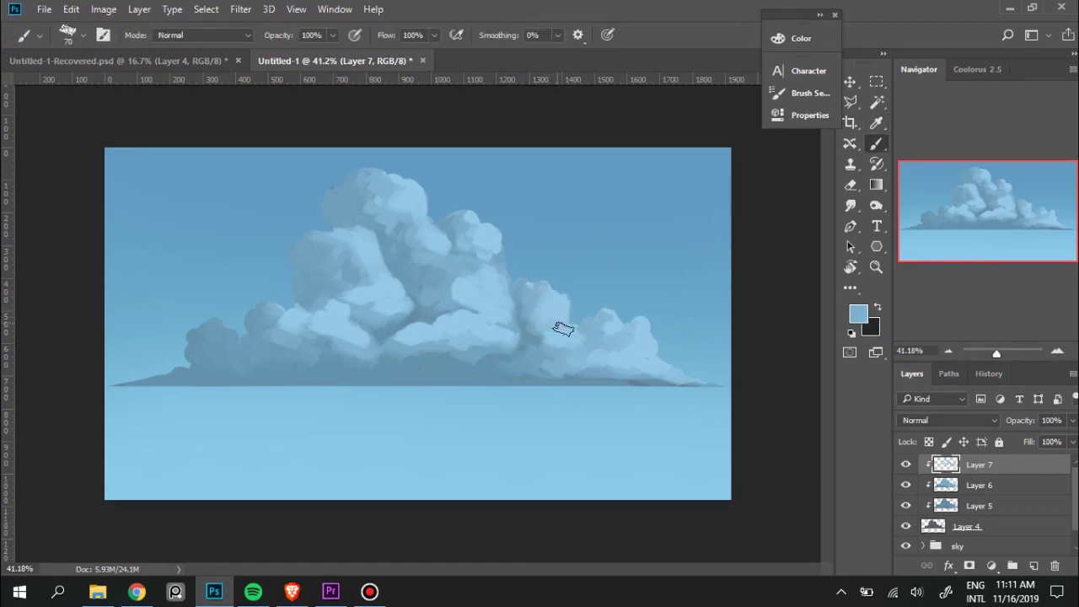
{"action": "left_click", "coordinate": [640, 351], "text": "alt"}
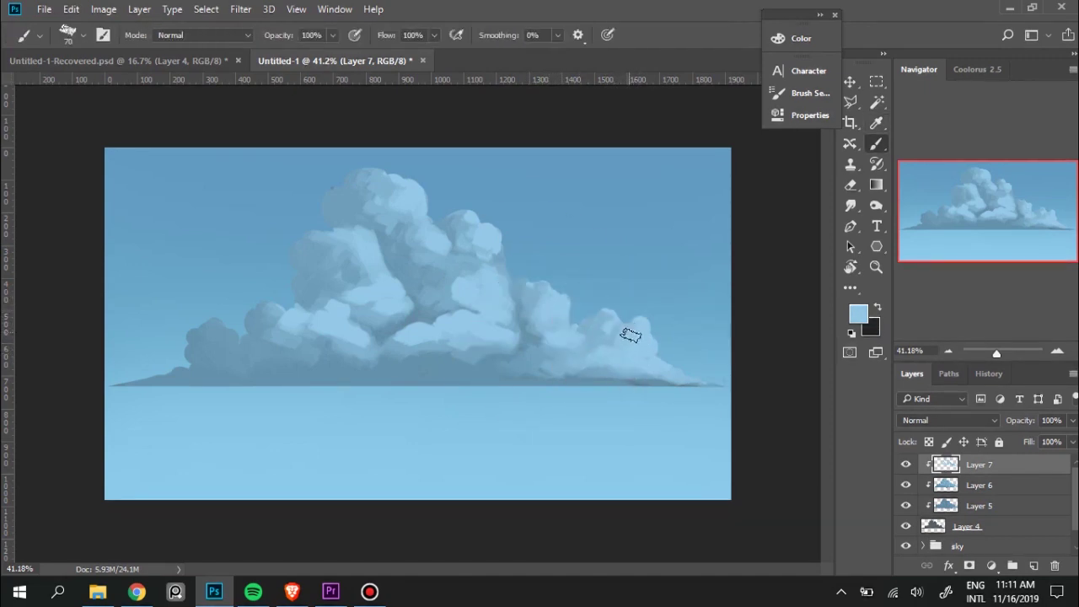
{"action": "left_click", "coordinate": [595, 337], "text": "alt"}
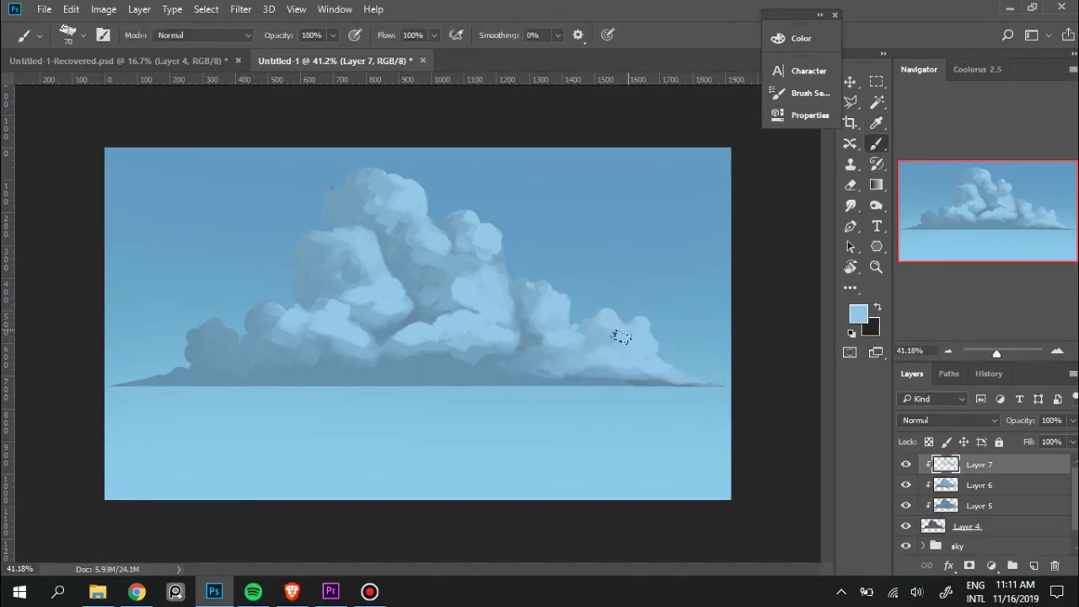
Paint darker blue shading and small light-blue highlights into the lower-middle cloud using sampled tones.
{"action": "left_click_drag", "start_coordinate": [452, 291], "coordinate": [482, 309]}
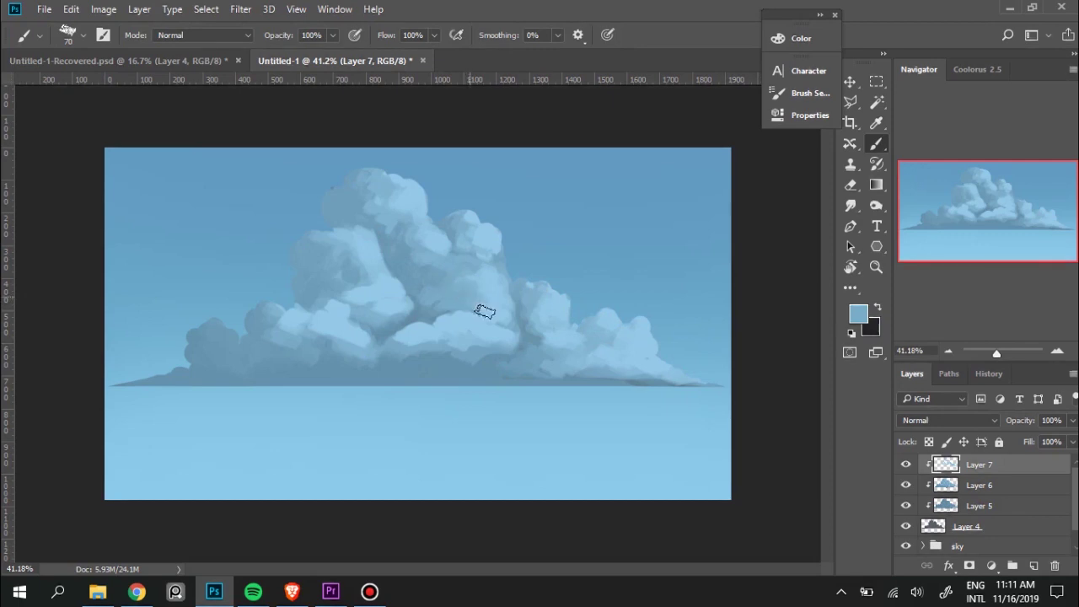
{"action": "left_click", "coordinate": [505, 301], "text": "alt"}
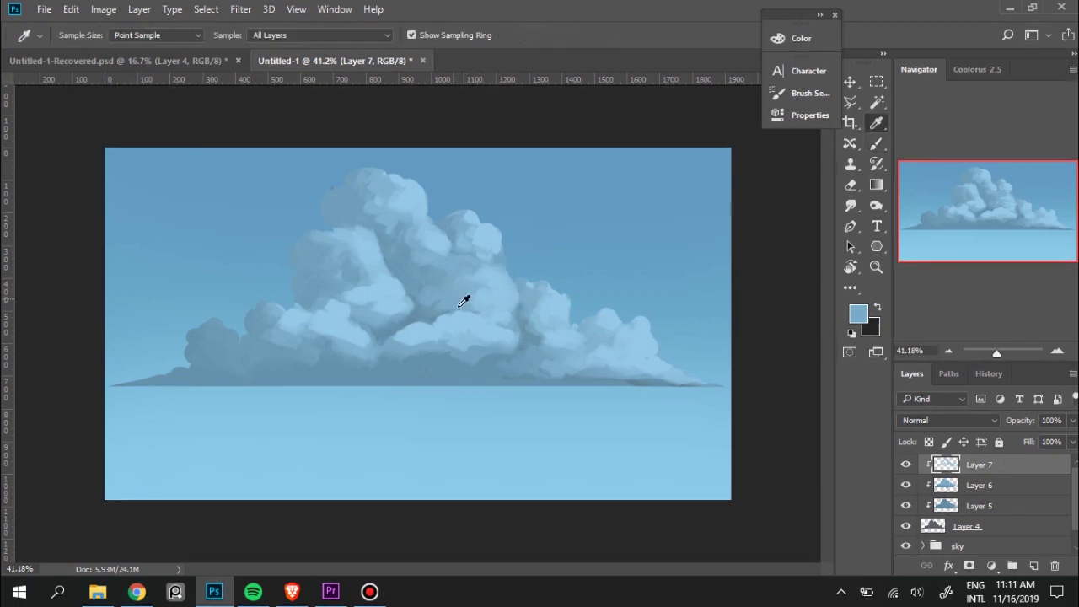
{"action": "left_click", "coordinate": [440, 344], "text": "alt"}
{"action": "left_click_drag", "start_coordinate": [441, 343], "coordinate": [472, 326]}
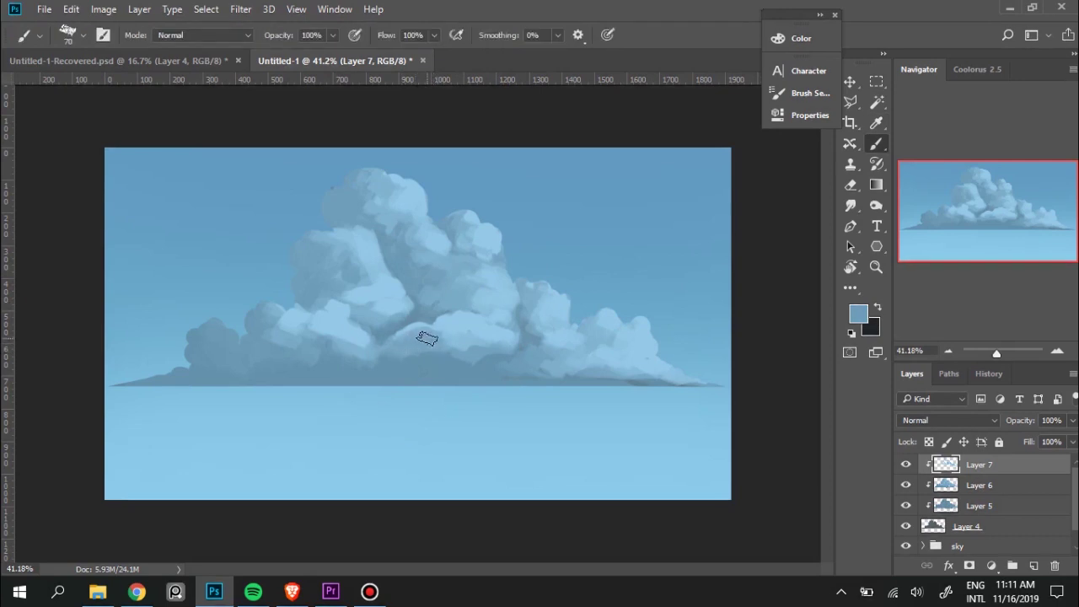
{"action": "left_click", "coordinate": [497, 322], "text": "alt"}
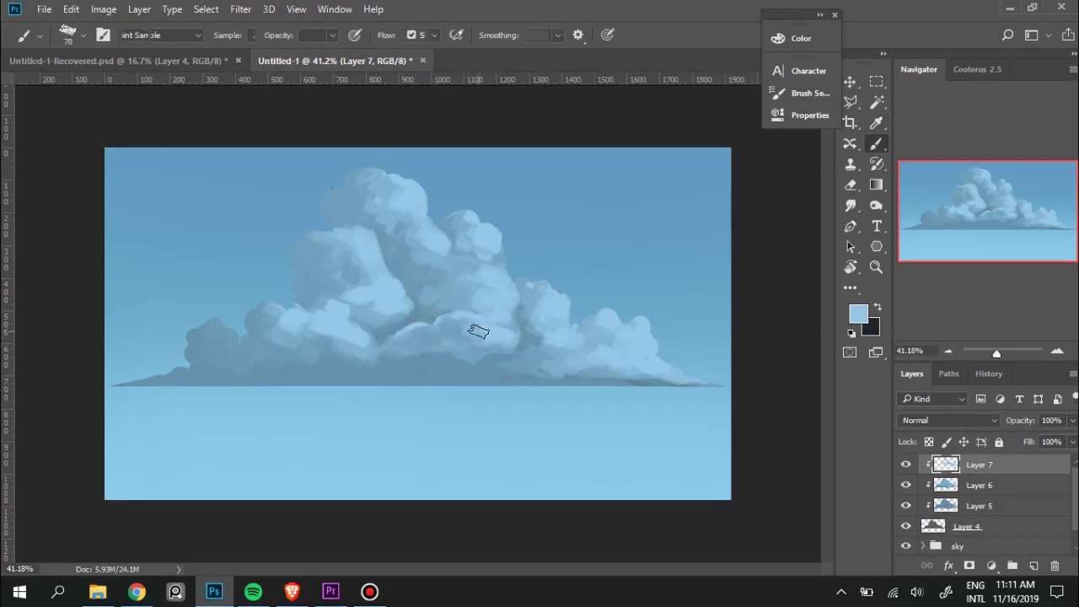
{"action": "left_click", "coordinate": [447, 333], "text": "alt"}
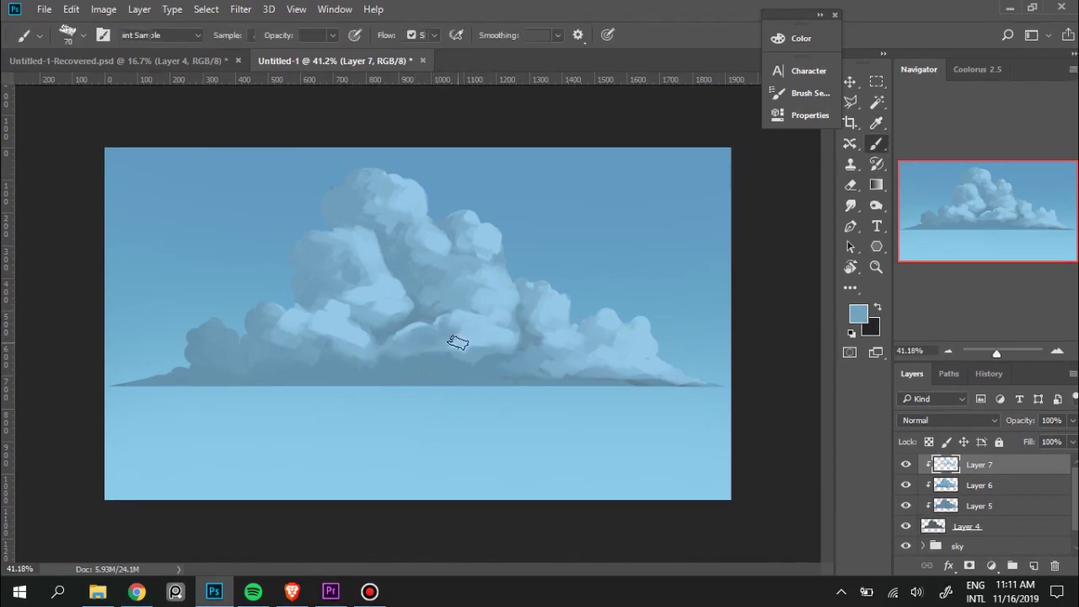
{"action": "left_click_drag", "start_coordinate": [474, 346], "coordinate": [469, 332]}
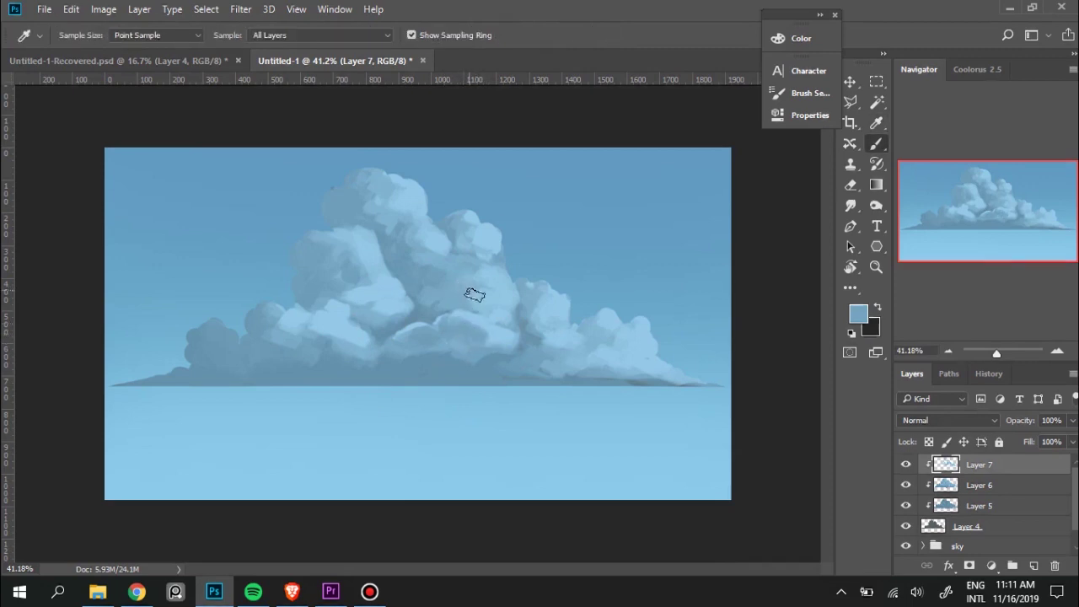
Blend soft strokes across the cloud centre using tones sampled from nearby areas.
{"action": "key", "text": "alt"}
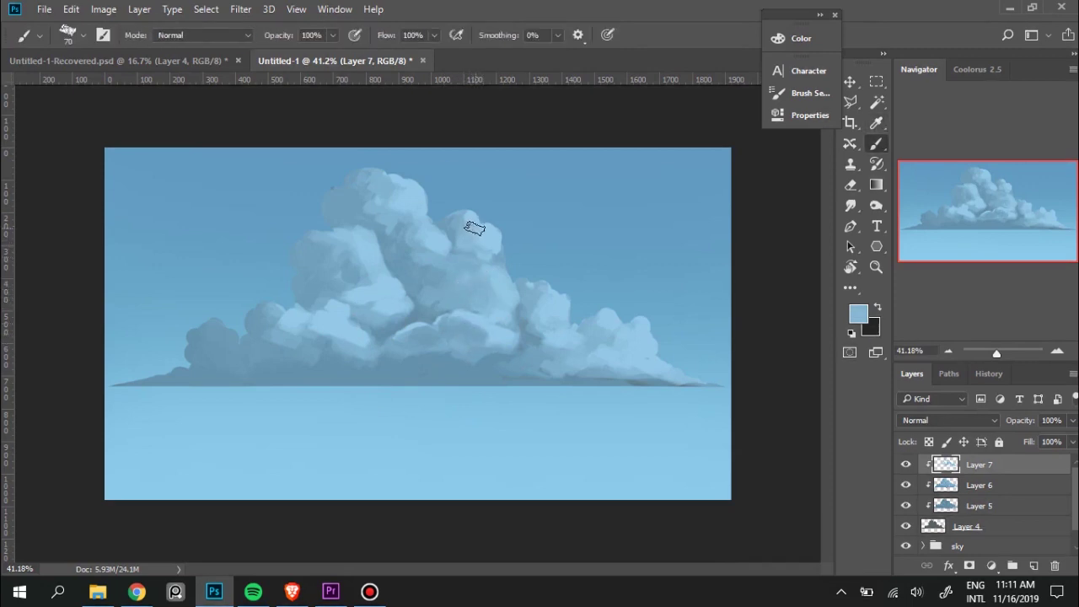
{"action": "left_click", "coordinate": [504, 231], "text": "alt"}
{"action": "key", "text": "alt"}
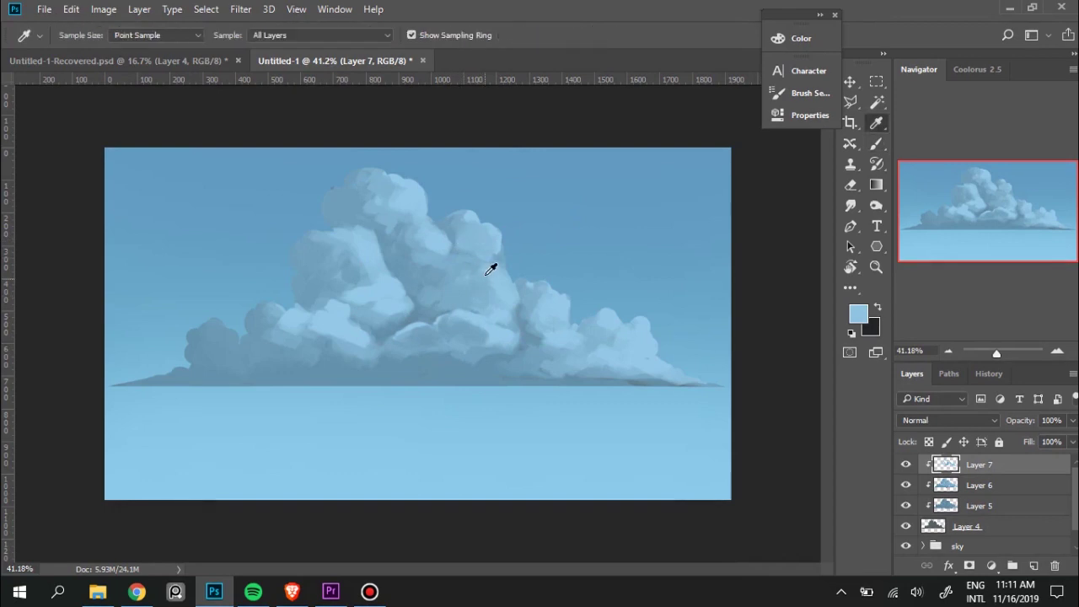
{"action": "left_click", "coordinate": [364, 304], "text": "alt"}
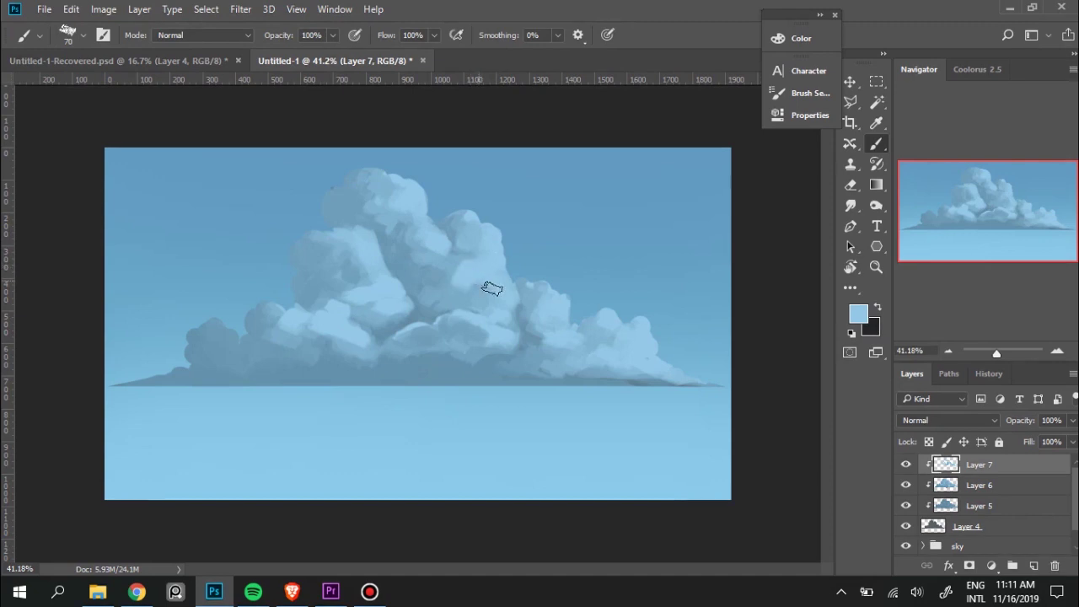
{"action": "left_click", "coordinate": [452, 281], "text": "alt"}
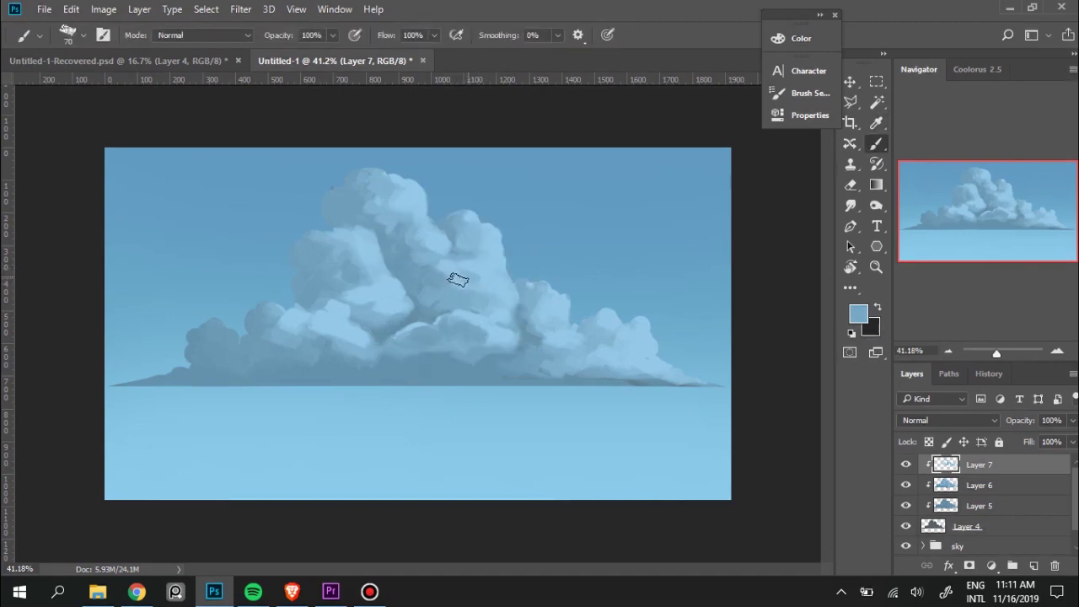
{"action": "left_click", "coordinate": [507, 277], "text": "alt"}
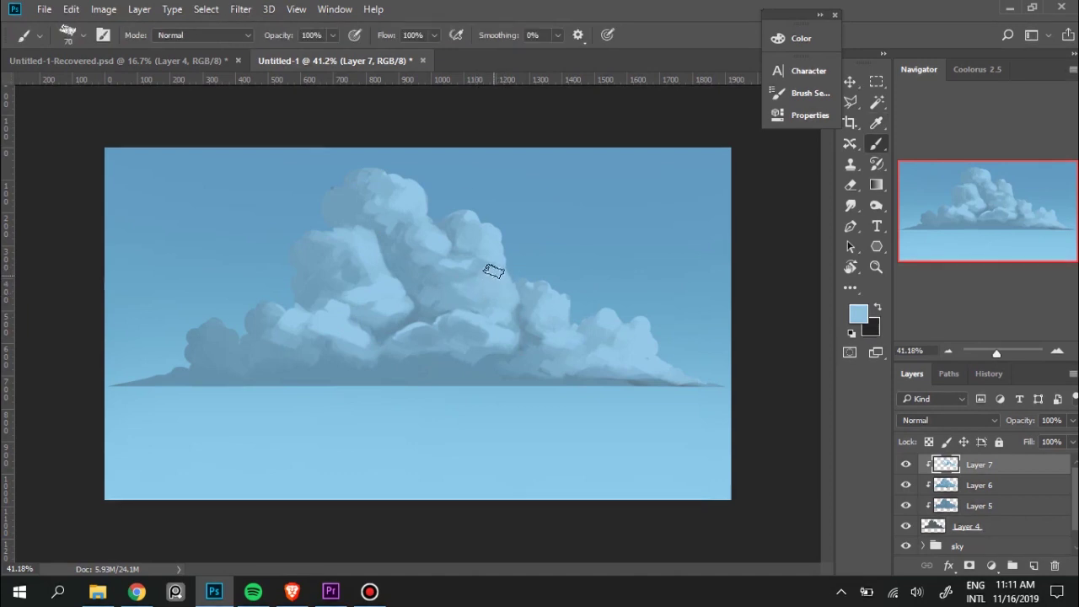
{"action": "left_click", "coordinate": [468, 280], "text": "alt"}
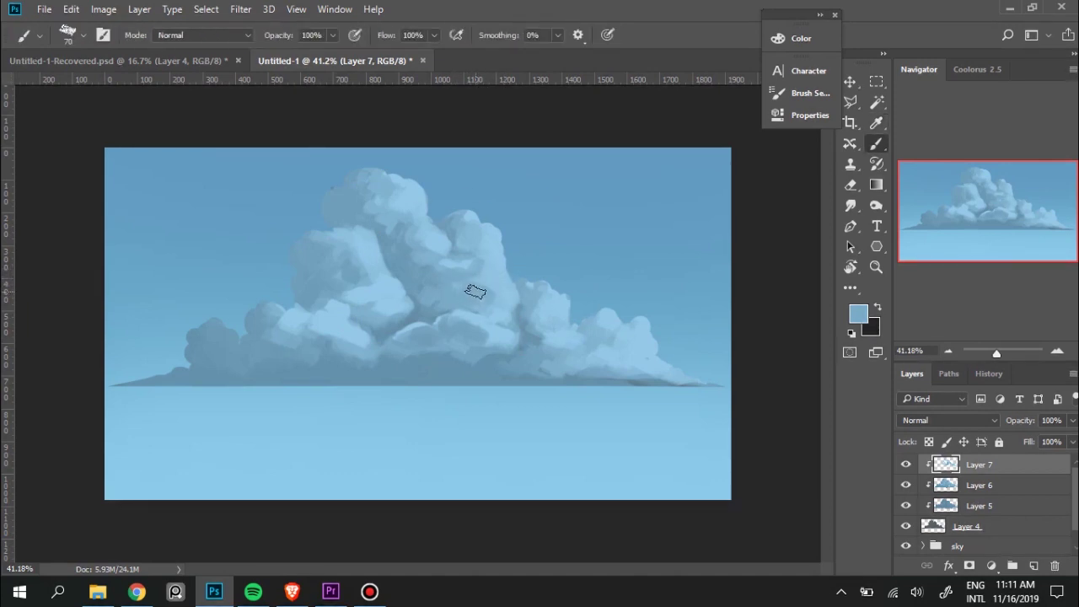
Blend lighter sampled blues into the top of the cloud tower.
{"action": "key", "text": "alt"}
{"action": "left_click", "coordinate": [387, 202], "text": "alt"}
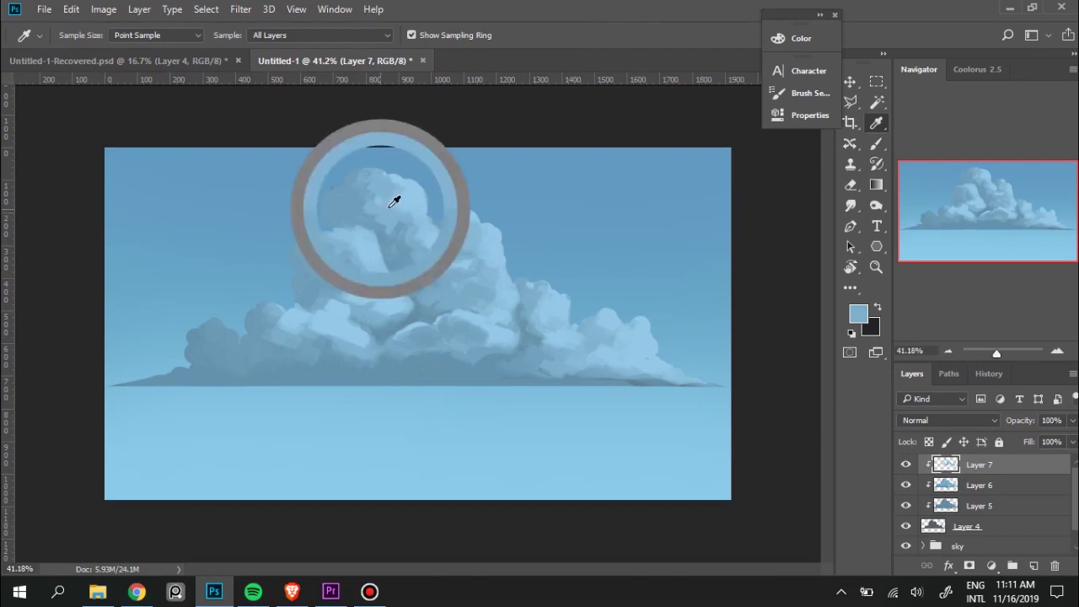
{"action": "left_click", "coordinate": [422, 193], "text": "alt"}
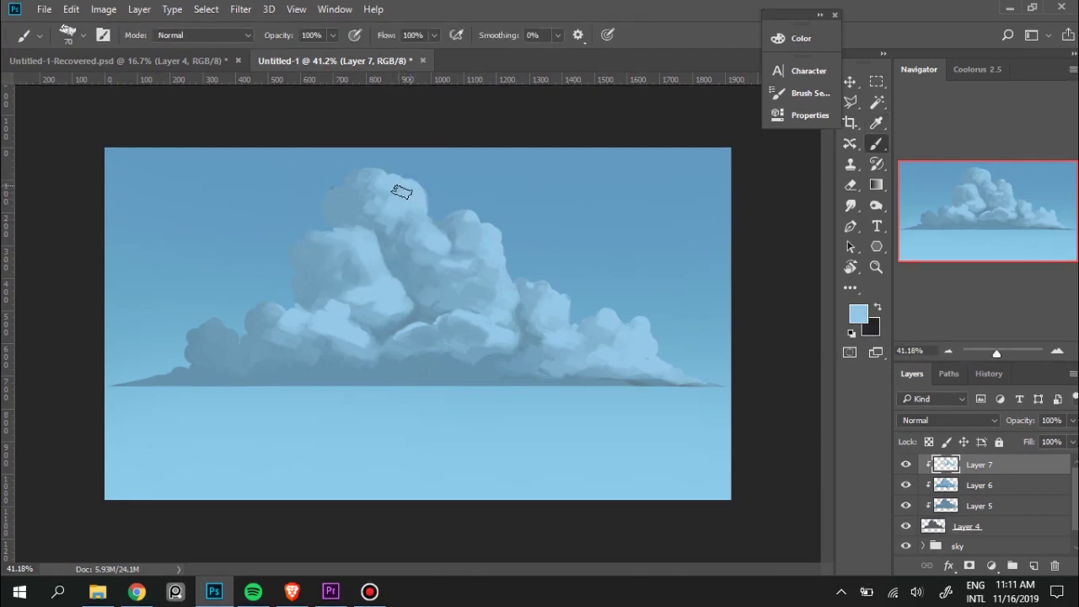
{"action": "left_click", "coordinate": [381, 198], "text": "alt"}
{"action": "left_click", "coordinate": [405, 210], "text": "alt"}
{"action": "left_click", "coordinate": [401, 215], "text": "alt"}
Soften highlights from the upper tower down to mid-tower with pale blues sampled on the spot.
{"action": "left_click", "coordinate": [412, 184], "text": "alt"}
{"action": "left_click", "coordinate": [386, 193], "text": "alt"}
{"action": "left_click", "coordinate": [413, 181], "text": "alt"}
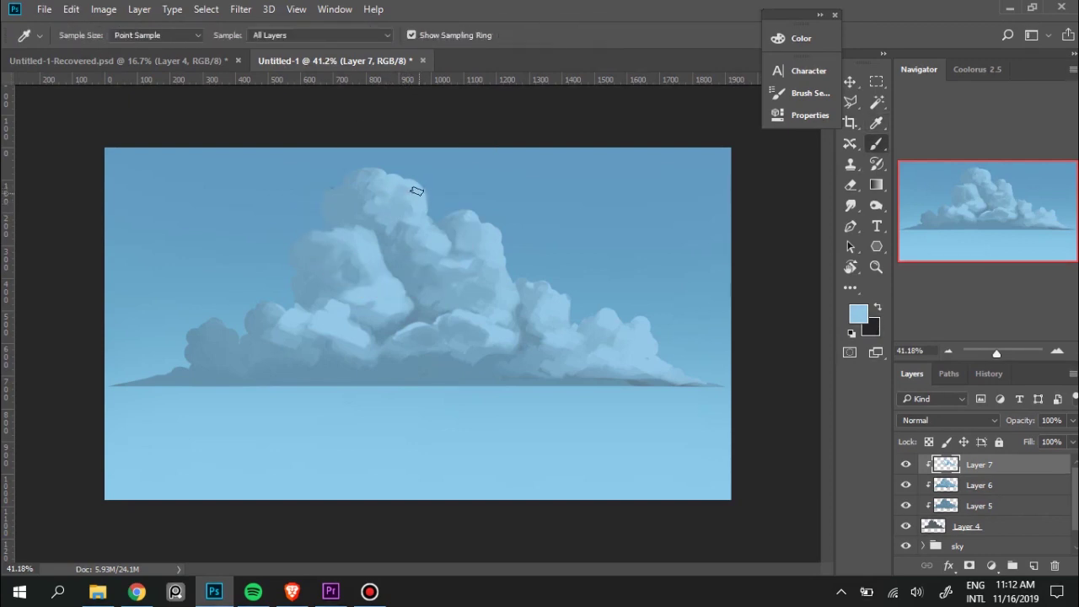
{"action": "left_click", "coordinate": [394, 231], "text": "alt"}
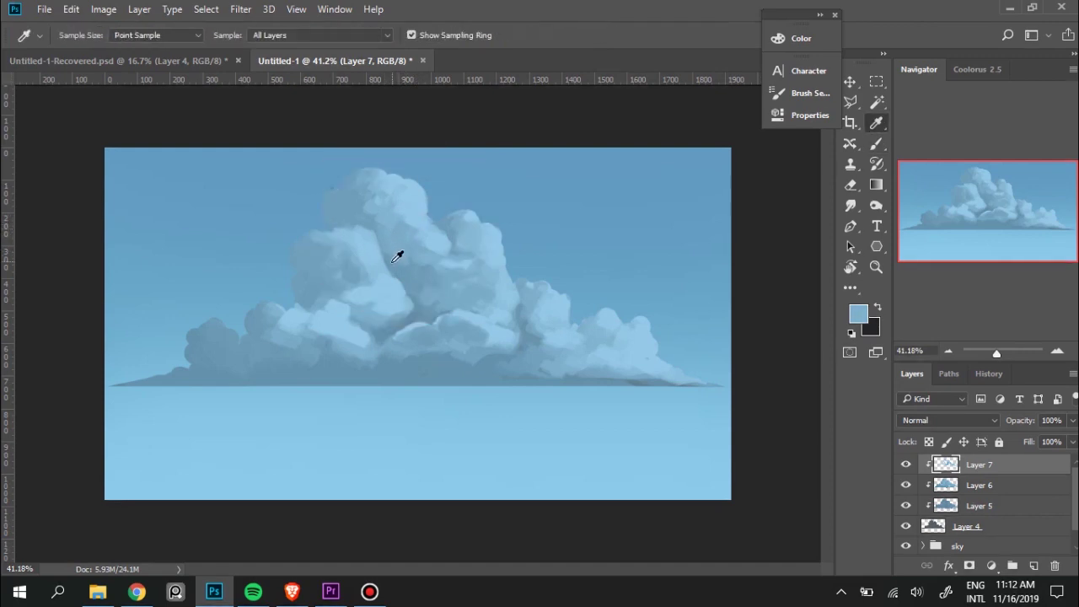
{"action": "left_click", "coordinate": [397, 253], "text": "alt"}
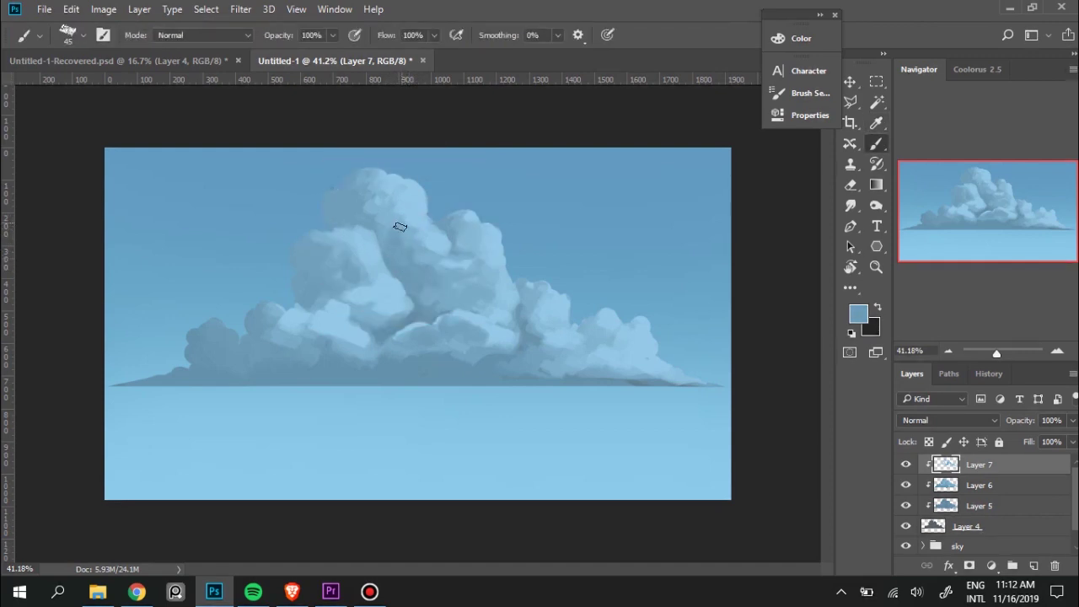
{"action": "left_click", "coordinate": [410, 211], "text": "alt"}
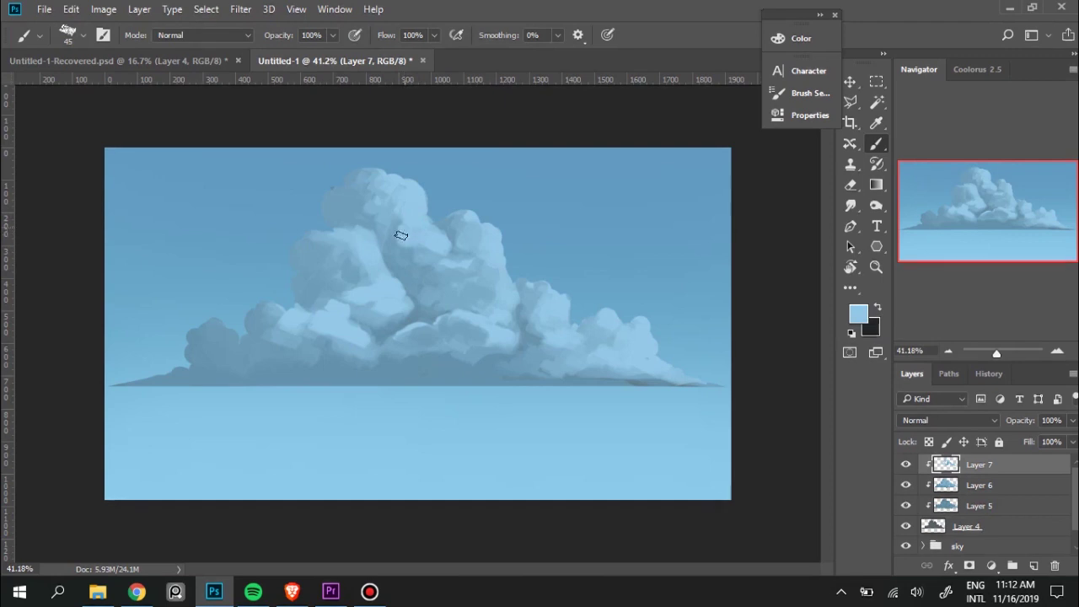
Sample light cloud blues and brighten the cloud's upper-left edge.
{"action": "left_click", "coordinate": [390, 229], "text": "alt"}
{"action": "left_click", "coordinate": [424, 224], "text": "alt"}
{"action": "left_click", "coordinate": [411, 224], "text": "alt"}
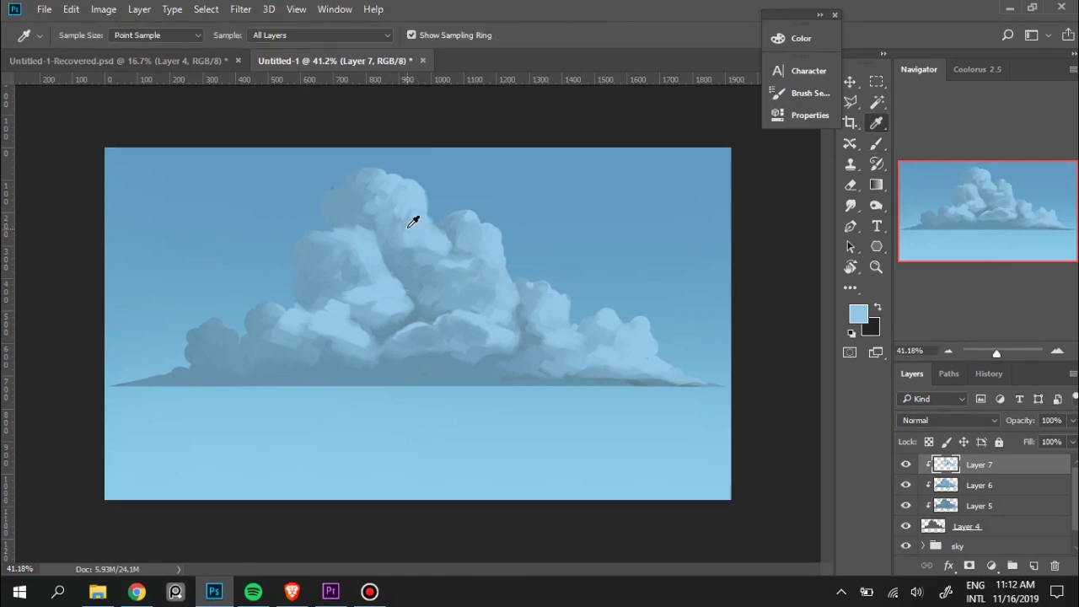
{"action": "left_click", "coordinate": [413, 221], "text": "alt"}
{"action": "left_click", "coordinate": [436, 229], "text": "alt"}
{"action": "left_click", "coordinate": [367, 198], "text": "alt"}
{"action": "left_click_drag", "start_coordinate": [359, 198], "coordinate": [332, 224]}
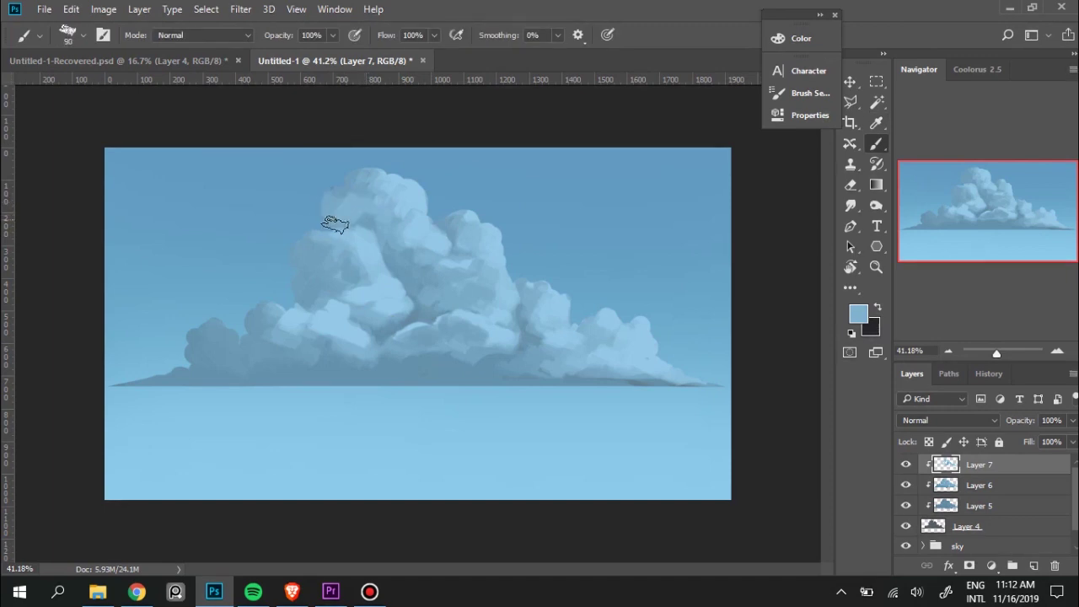
With a larger brush, paint highlights along the upper-left cloud edge, then shrink the brush.
{"action": "key", "text": "bracketright"}
{"action": "key", "text": "bracketright"}
{"action": "left_click", "coordinate": [366, 220], "text": "alt"}
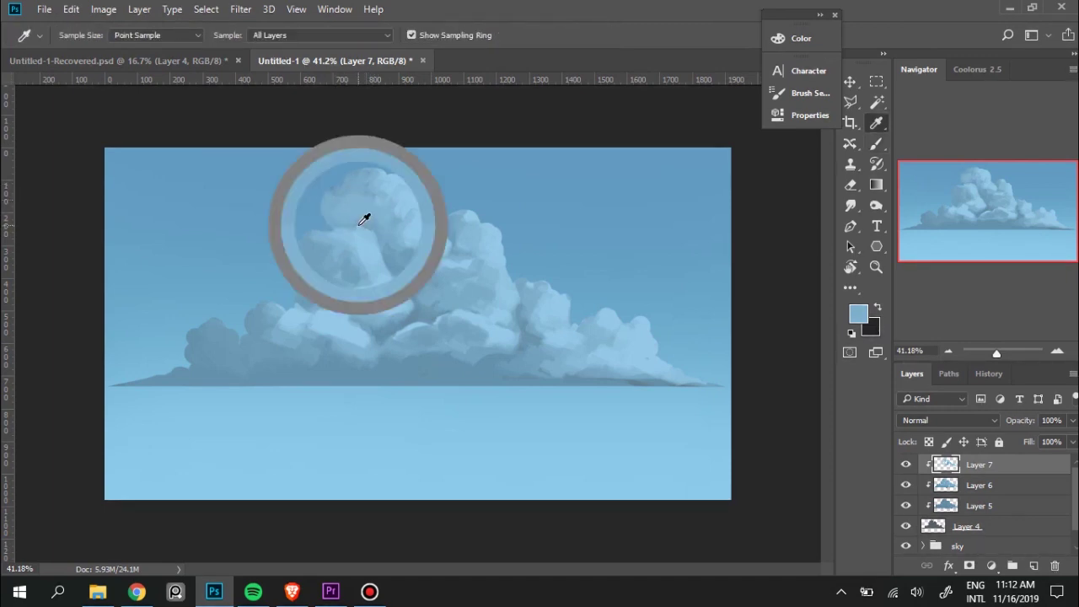
{"action": "left_click_drag", "start_coordinate": [344, 218], "coordinate": [349, 211]}
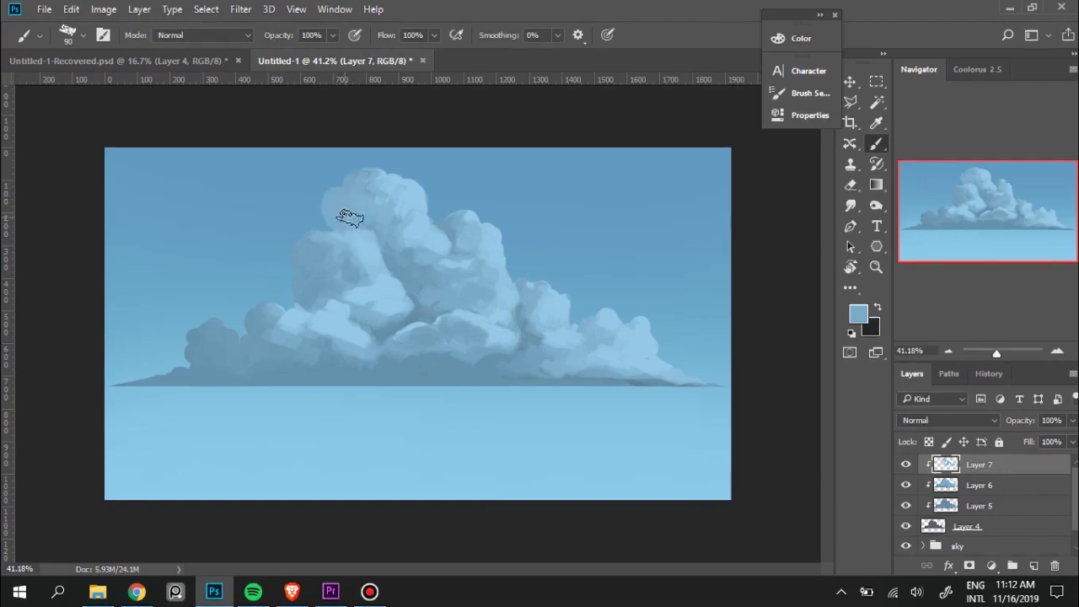
{"action": "left_click", "coordinate": [368, 226], "text": "alt"}
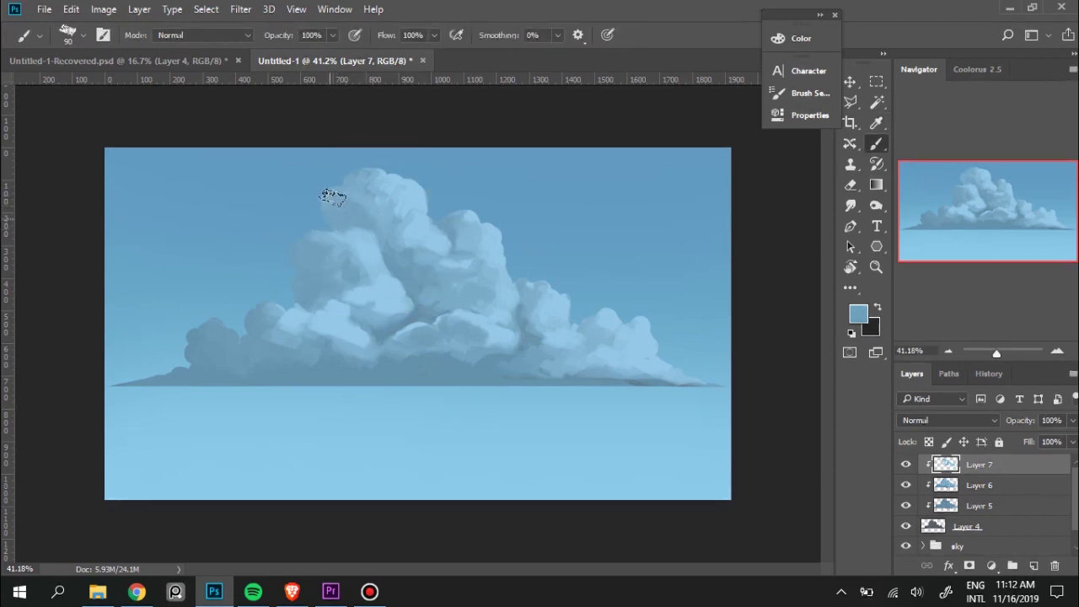
{"action": "left_click", "coordinate": [394, 179], "text": "alt"}
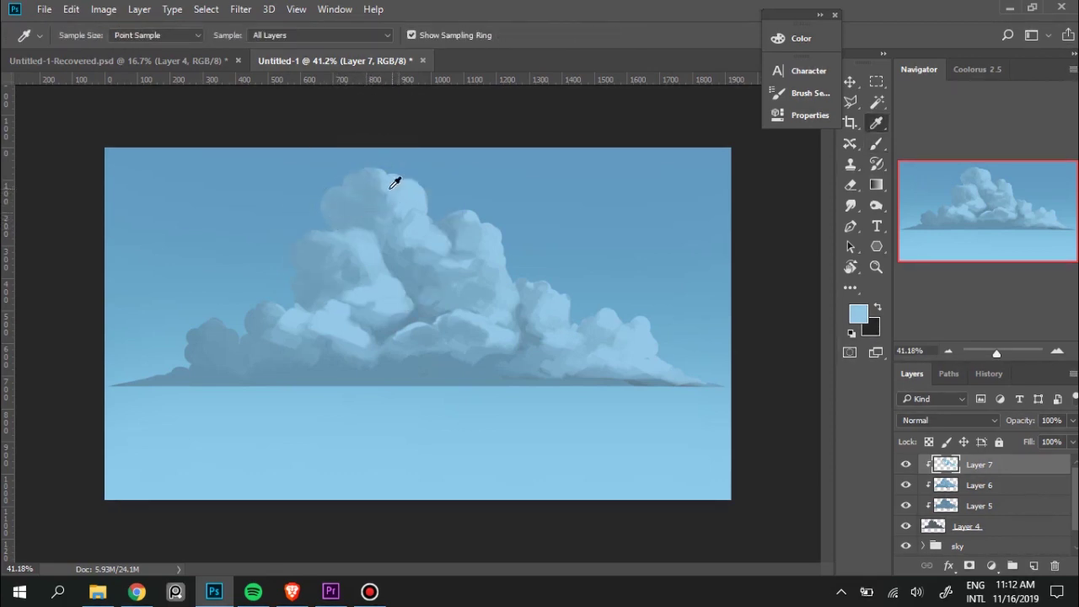
{"action": "key", "text": "bracketleft"}
{"action": "key", "text": "bracketleft"}
{"action": "key", "text": "bracketleft"}
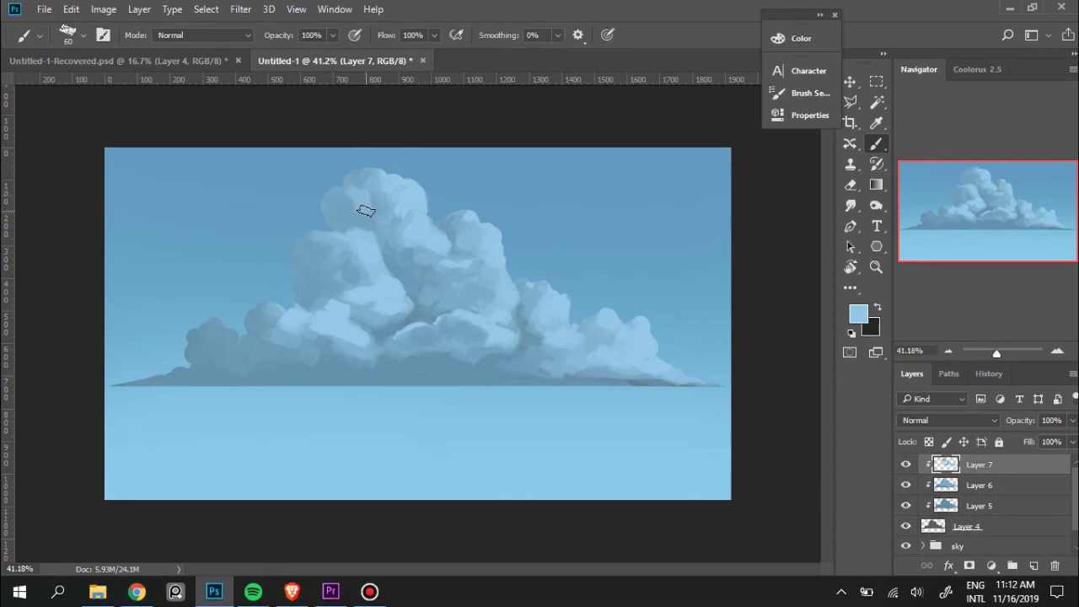
Paint finer light-blue highlights across the cloud top using freshly sampled blues.
{"action": "left_click", "coordinate": [343, 210], "text": "alt"}
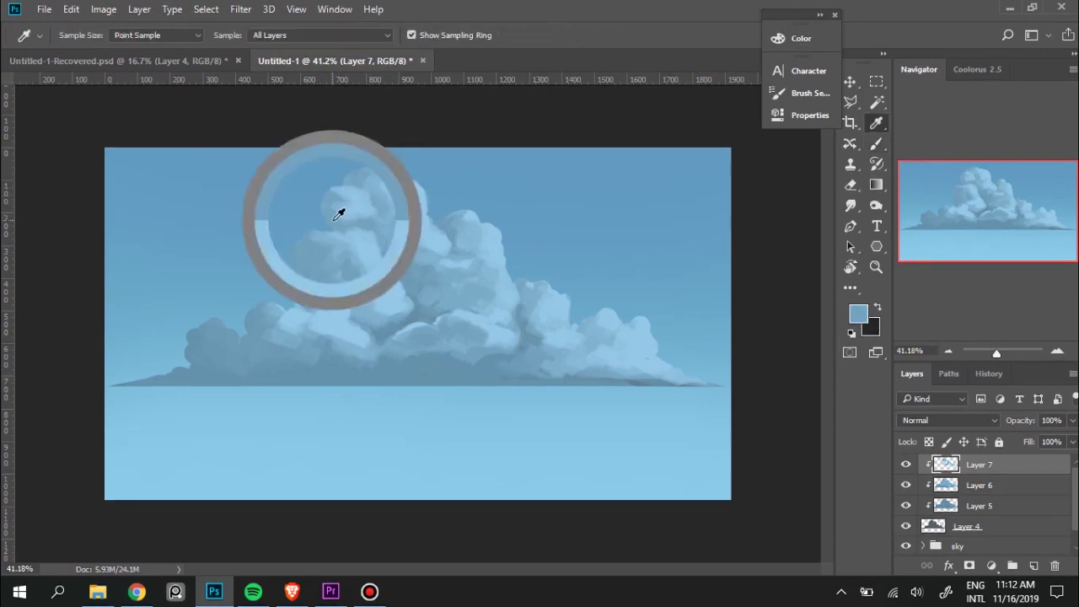
{"action": "left_click", "coordinate": [354, 212], "text": "alt"}
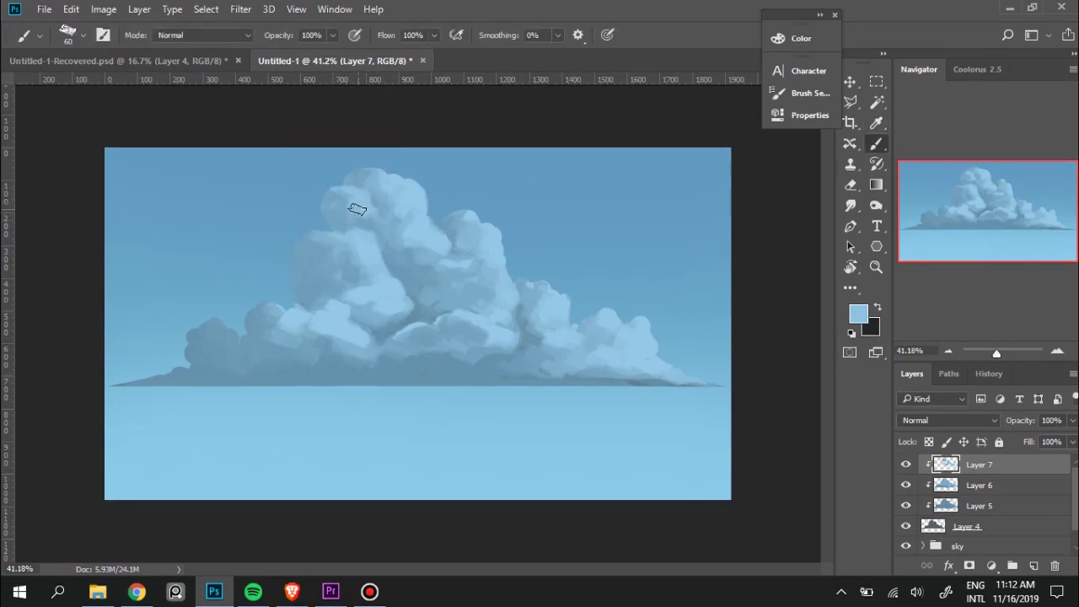
{"action": "left_click", "coordinate": [370, 181], "text": "alt"}
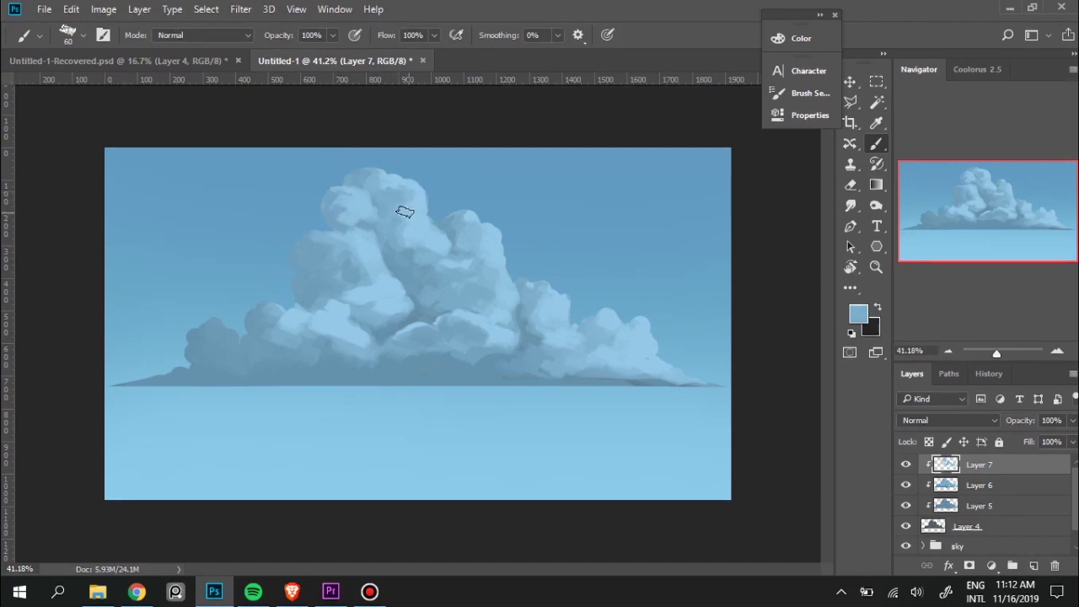
{"action": "key", "text": "alt"}
{"action": "left_click", "coordinate": [414, 195], "text": "alt"}
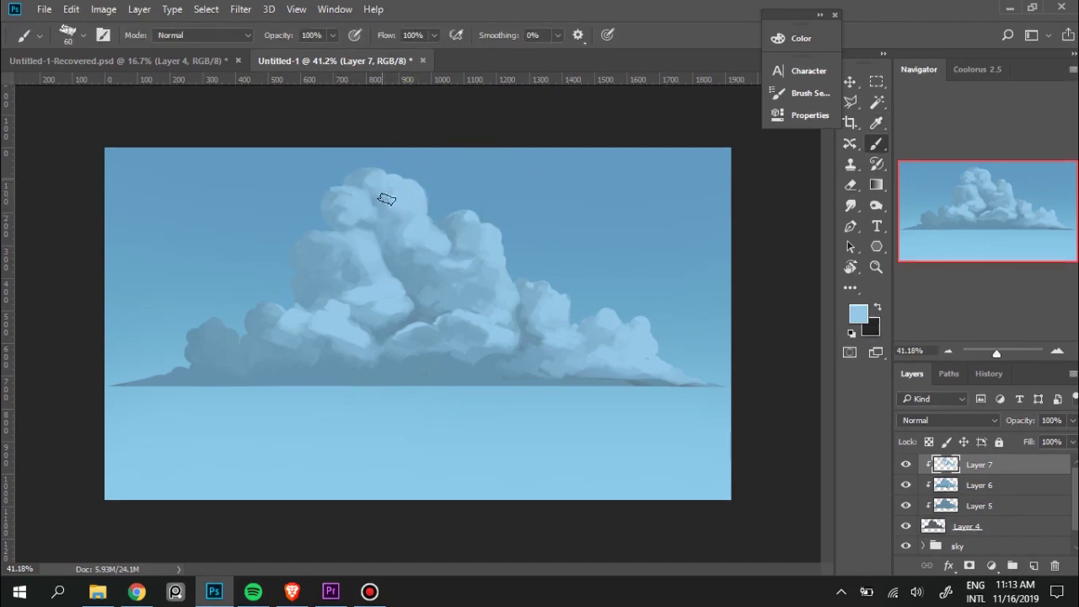
{"action": "key", "text": "alt"}
{"action": "left_click", "coordinate": [390, 200], "text": "alt"}
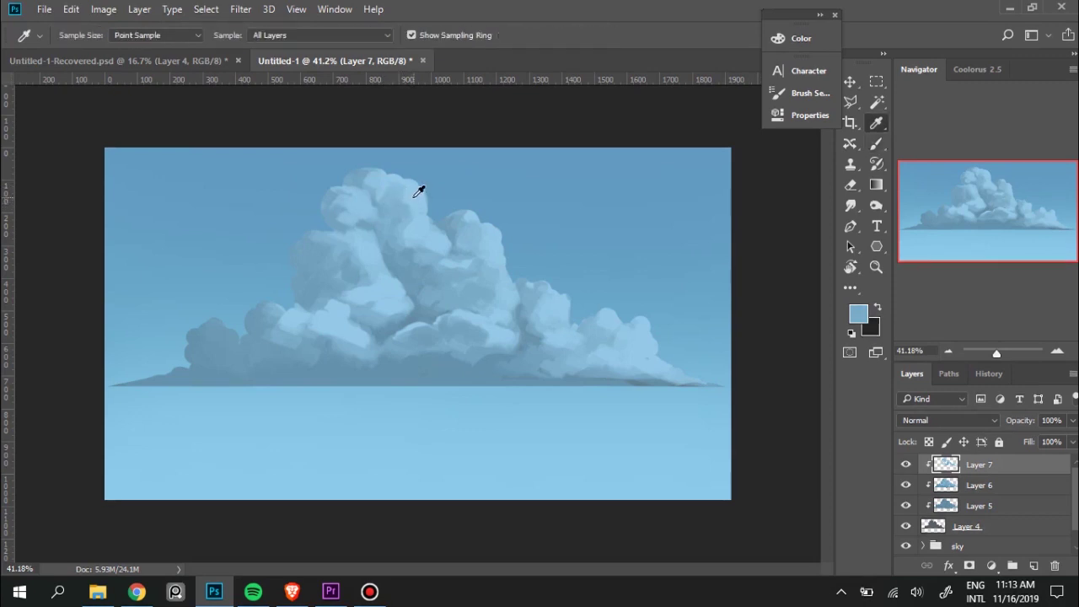
{"action": "left_click", "coordinate": [416, 192], "text": "alt"}
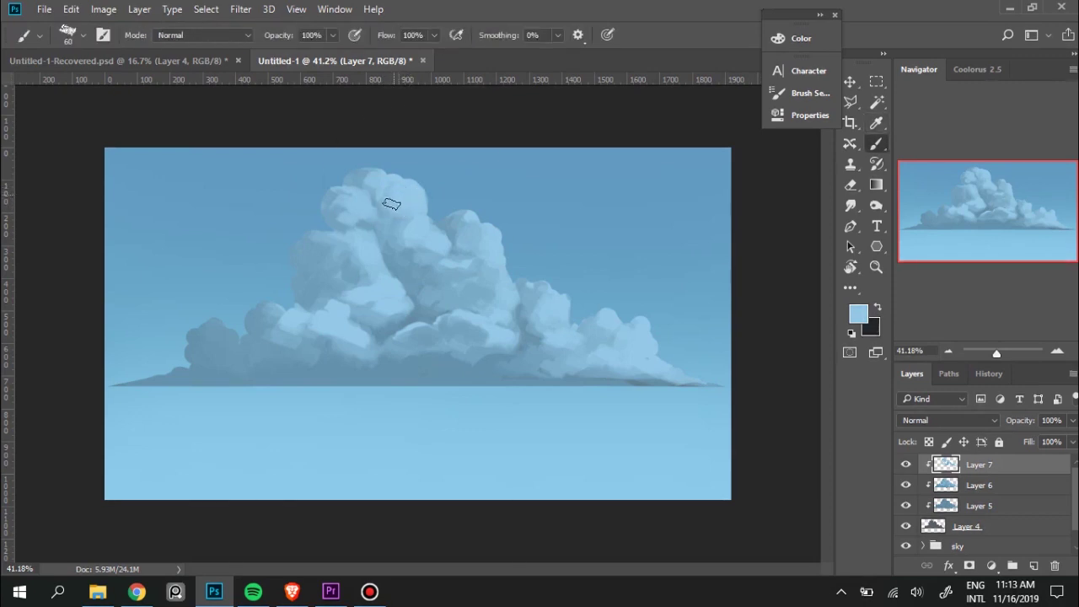
Sample mid-cloud blues and paint a light stroke through the cloud's middle.
{"action": "left_click", "coordinate": [413, 242], "text": "alt"}
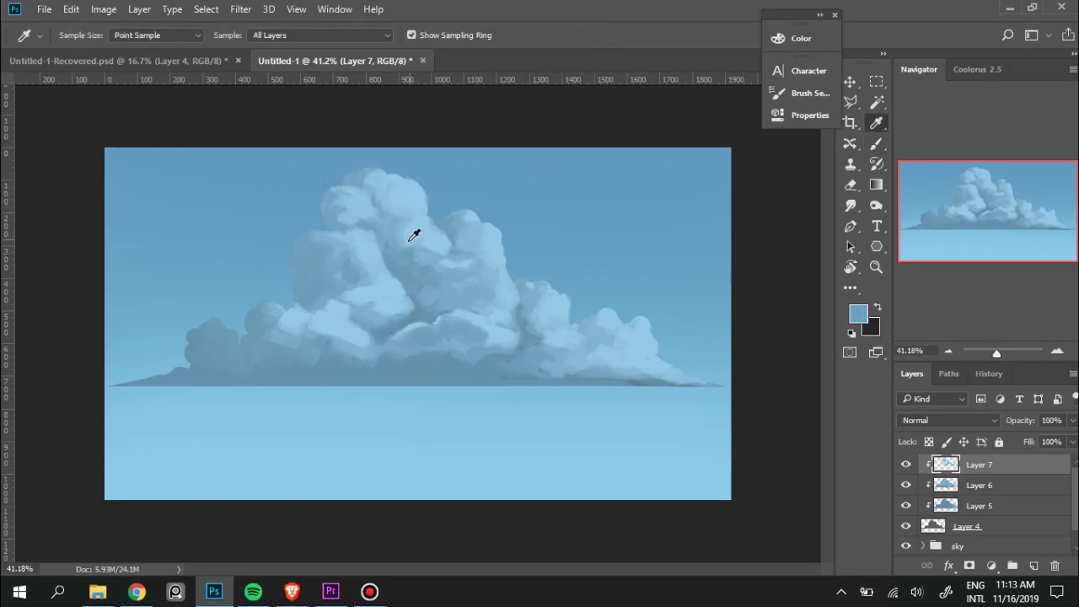
{"action": "left_click_drag", "start_coordinate": [408, 228], "coordinate": [416, 248]}
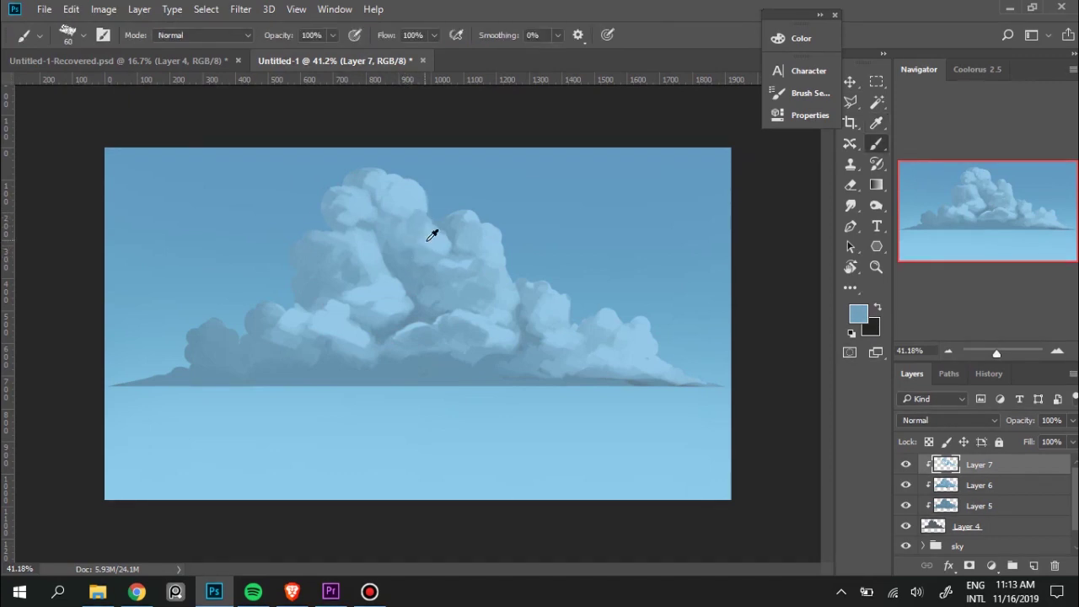
{"action": "left_click", "coordinate": [427, 241], "text": "alt"}
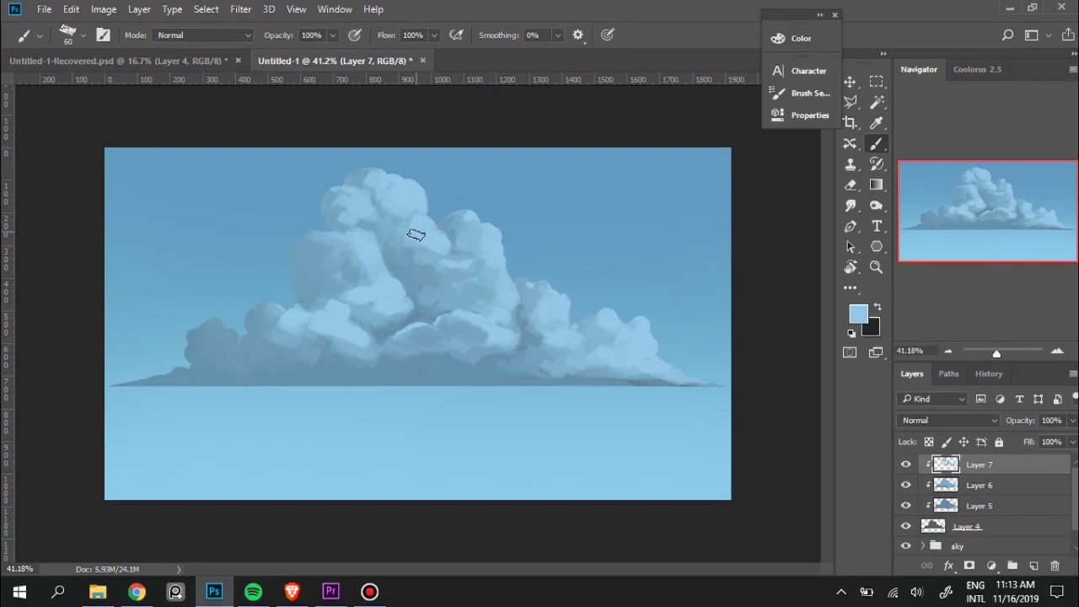
{"action": "left_click", "coordinate": [418, 261], "text": "alt"}
{"action": "left_click", "coordinate": [442, 278], "text": "alt"}
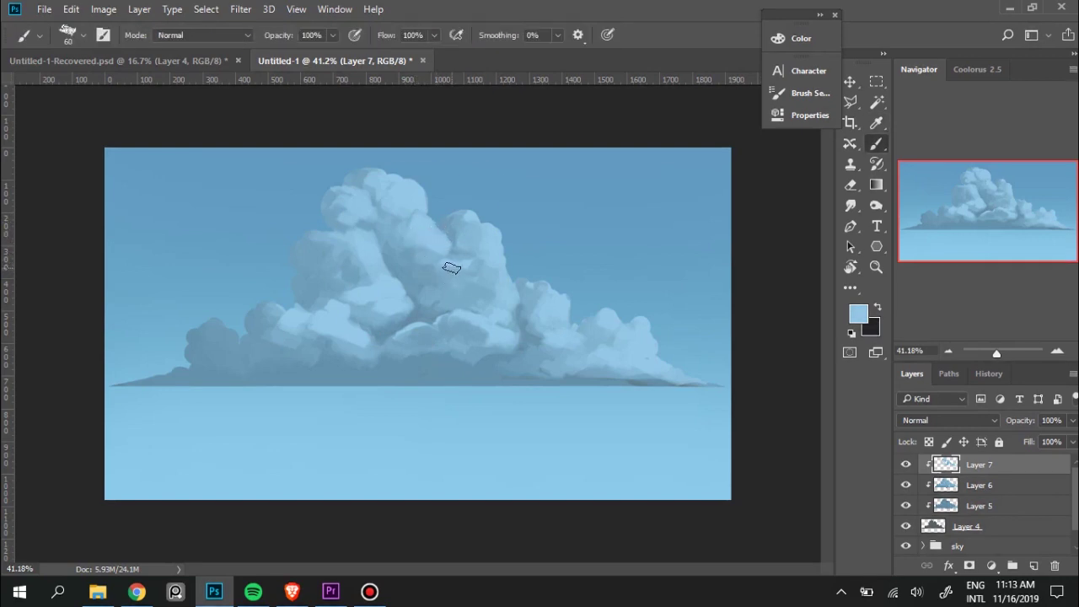
{"action": "left_click_drag", "start_coordinate": [419, 286], "coordinate": [466, 298]}
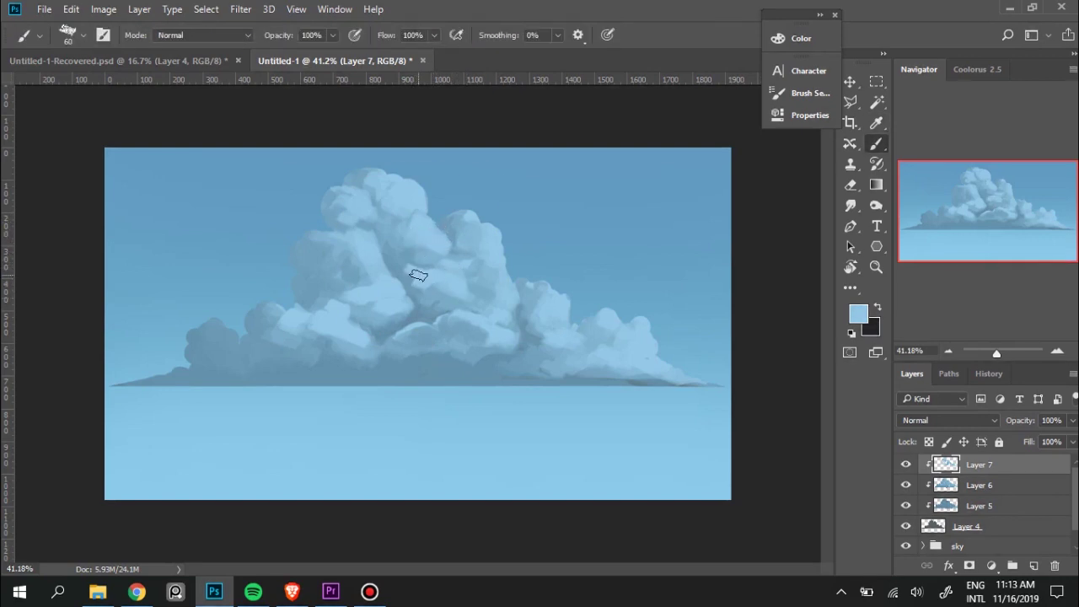
Add light strokes to the central billow and a dark shadow stroke below.
{"action": "left_click", "coordinate": [442, 297], "text": "alt"}
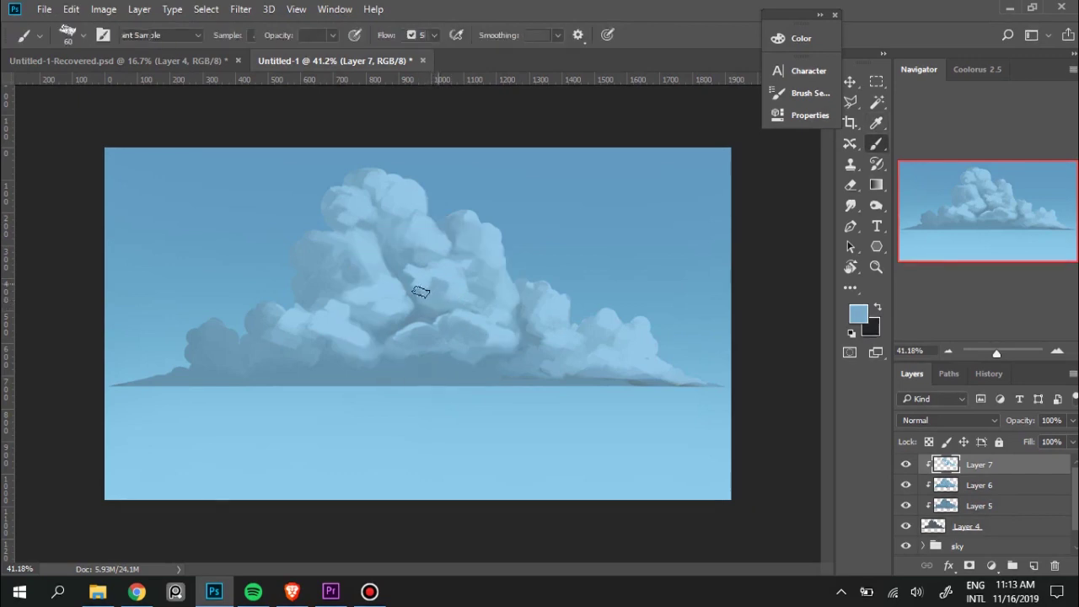
{"action": "left_click_drag", "start_coordinate": [420, 291], "coordinate": [458, 281]}
{"action": "left_click", "coordinate": [450, 278], "text": "alt"}
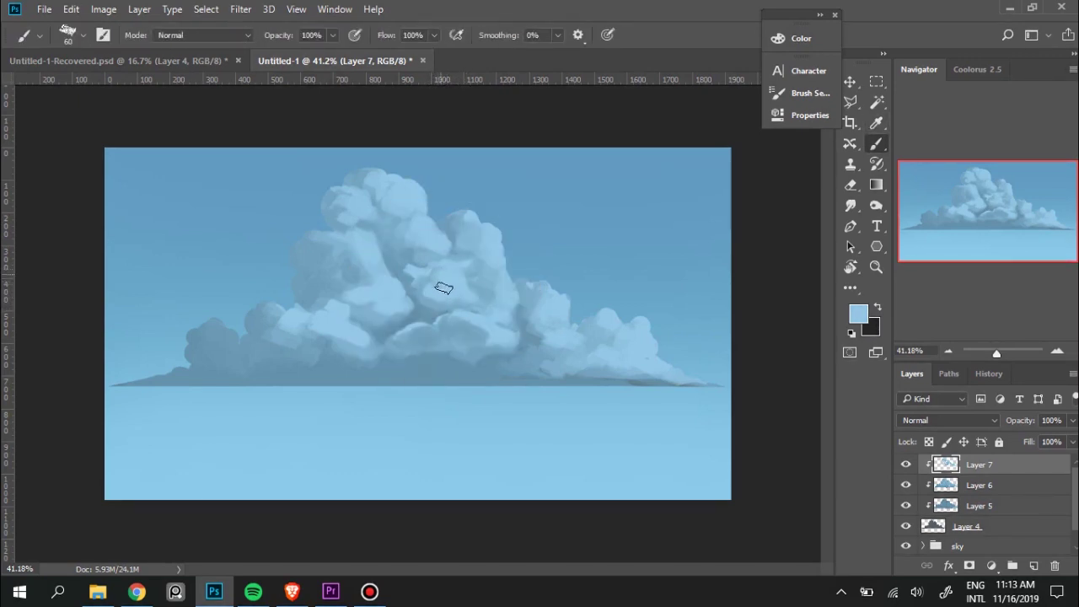
{"action": "left_click", "coordinate": [429, 299], "text": "alt"}
{"action": "mouse_move", "coordinate": [440, 292]}
{"action": "left_mouse_down"}
{"action": "mouse_move", "coordinate": [424, 309]}
{"action": "mouse_move", "coordinate": [423, 293]}
{"action": "mouse_move", "coordinate": [433, 299]}
{"action": "left_mouse_up"}
{"action": "left_click", "coordinate": [451, 276], "text": "alt"}
Paint a darker shading stroke into the lower middle of the cloud.
{"action": "key", "text": "i"}
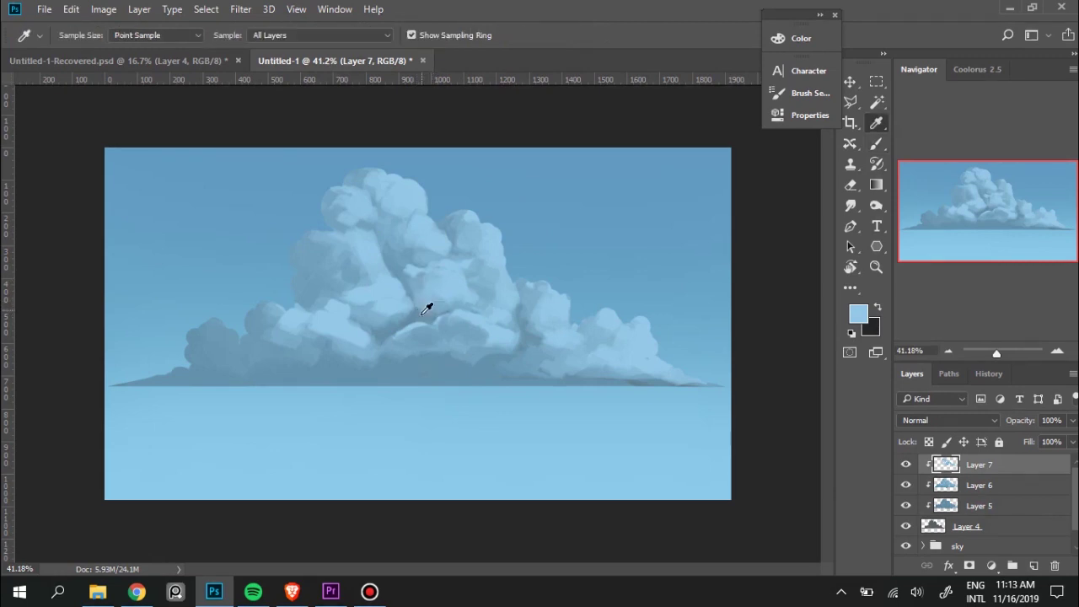
{"action": "left_click", "coordinate": [426, 309], "text": "alt"}
{"action": "left_click_drag", "start_coordinate": [413, 305], "coordinate": [435, 308]}
{"action": "left_click", "coordinate": [457, 287], "text": "alt"}
{"action": "key", "text": "b"}
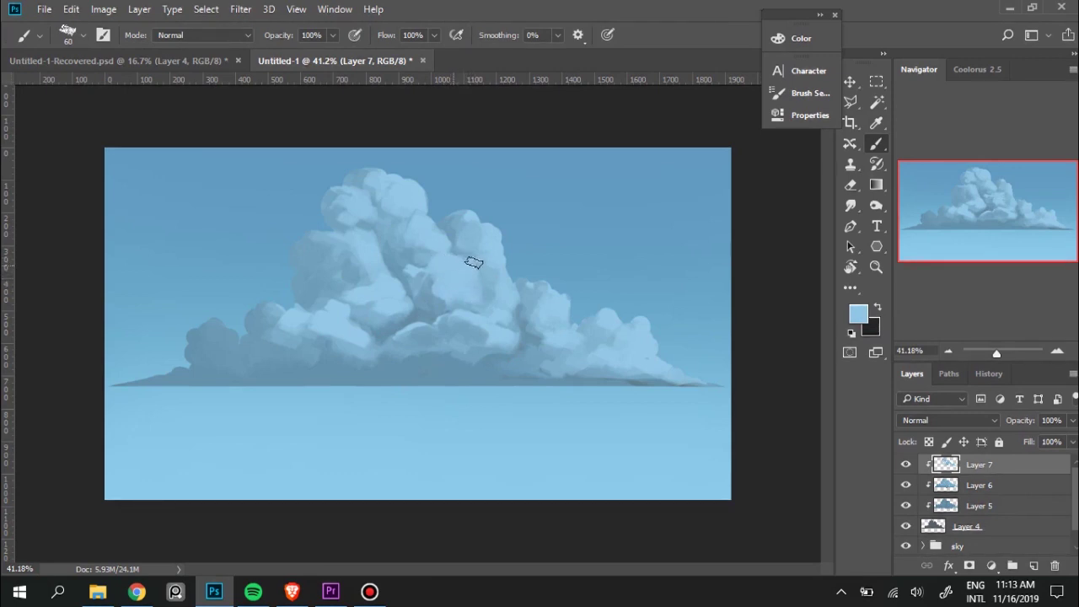
Pick darker and lighter blues from the upper-right billows for painting.
{"action": "key", "text": "i"}
{"action": "key", "text": "v"}
{"action": "key", "text": "b"}
{"action": "key", "text": "i"}
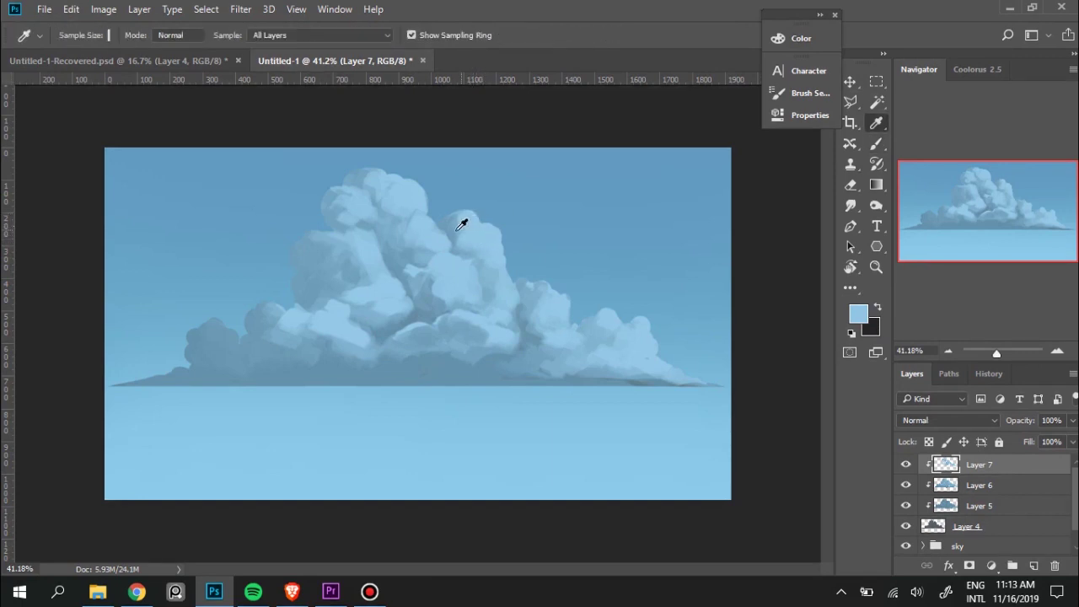
{"action": "left_click", "coordinate": [463, 222]}
{"action": "key", "text": "b"}
{"action": "key", "text": "i"}
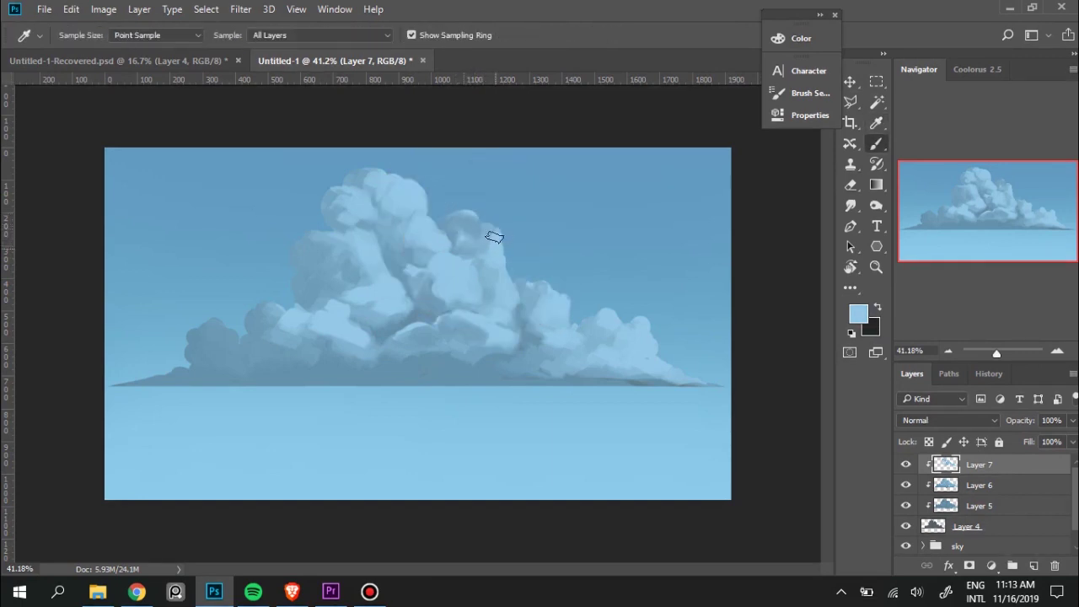
{"action": "left_click", "coordinate": [493, 237]}
{"action": "key", "text": "b"}
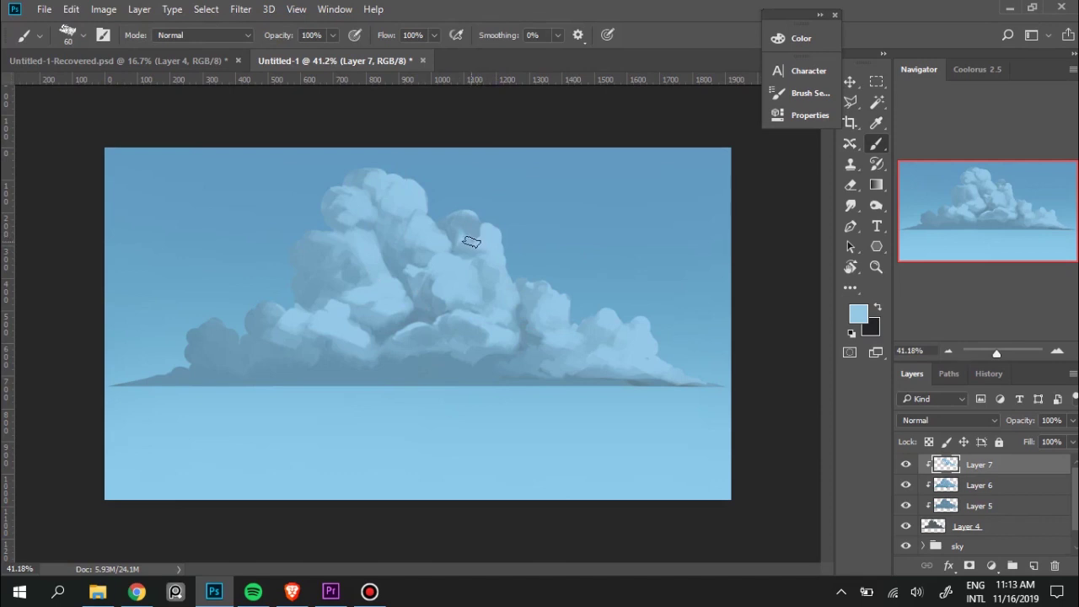
Sample and dab colours from the right-hand billow to blend it.
{"action": "key", "text": "i"}
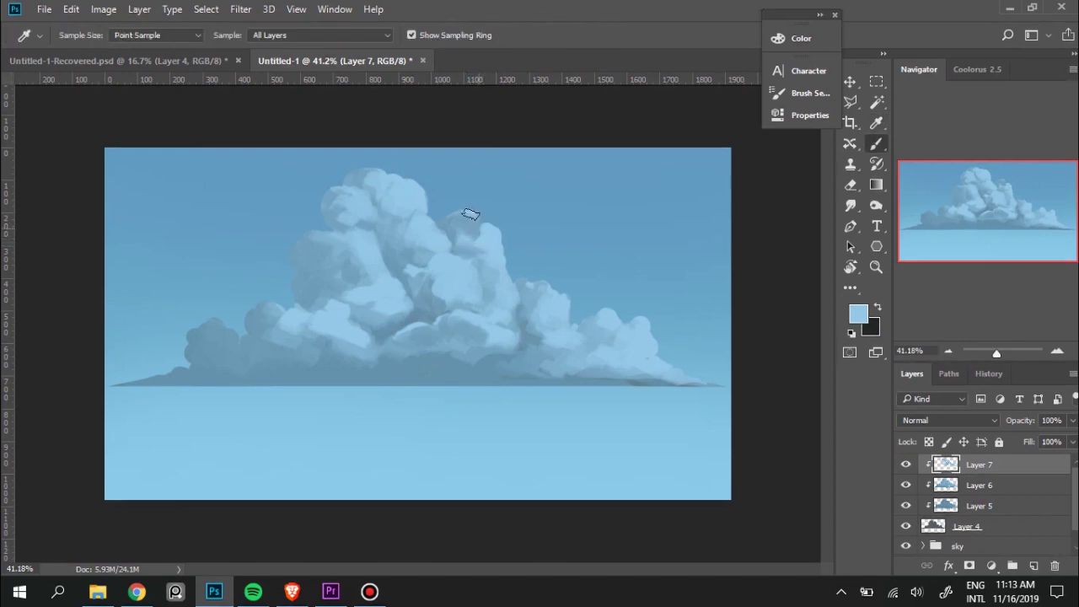
{"action": "key", "text": "b"}
{"action": "key", "text": "i"}
{"action": "left_click", "coordinate": [451, 234]}
{"action": "key", "text": "b"}
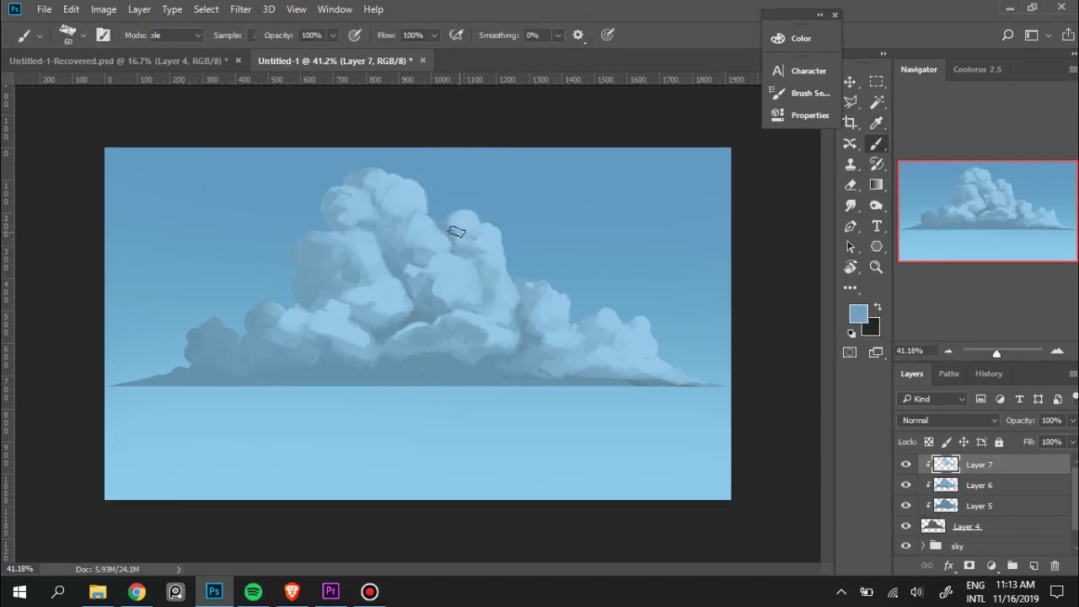
{"action": "left_click", "coordinate": [491, 246], "text": "alt"}
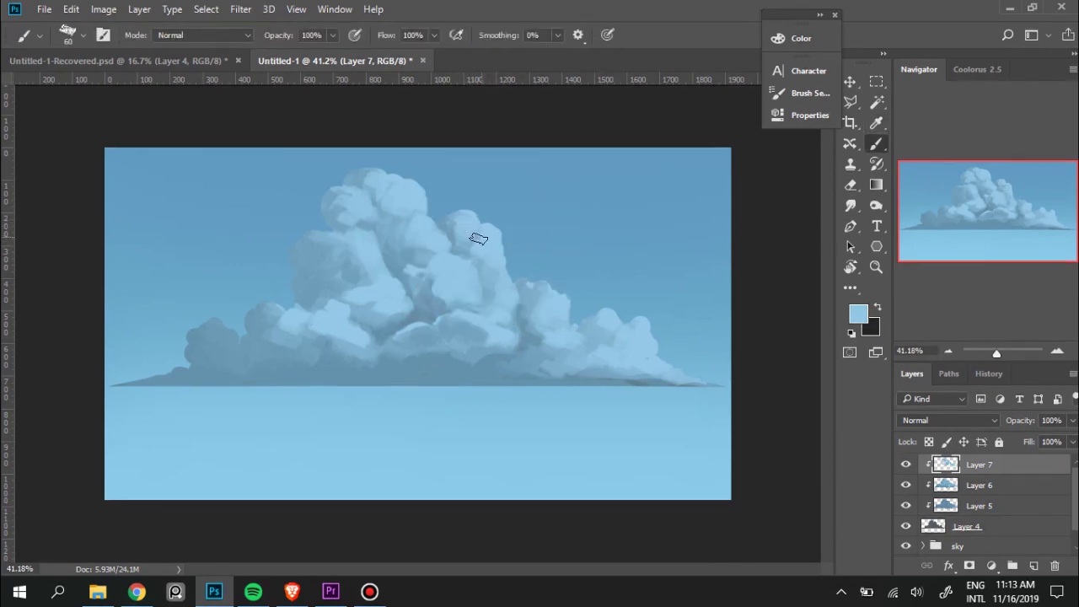
{"action": "key", "text": "i"}
{"action": "key", "text": "b"}
{"action": "left_click", "coordinate": [498, 243], "text": "alt"}
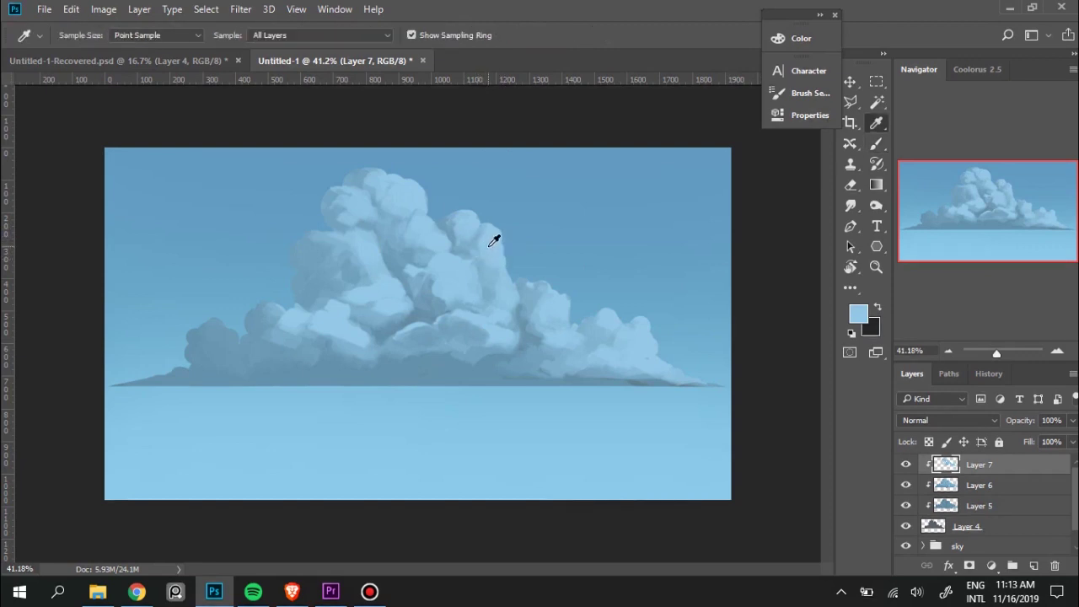
Dab lighter blues onto the upper-right billow.
{"action": "left_click", "coordinate": [493, 237], "text": "alt"}
{"action": "left_click", "coordinate": [479, 241], "text": "alt"}
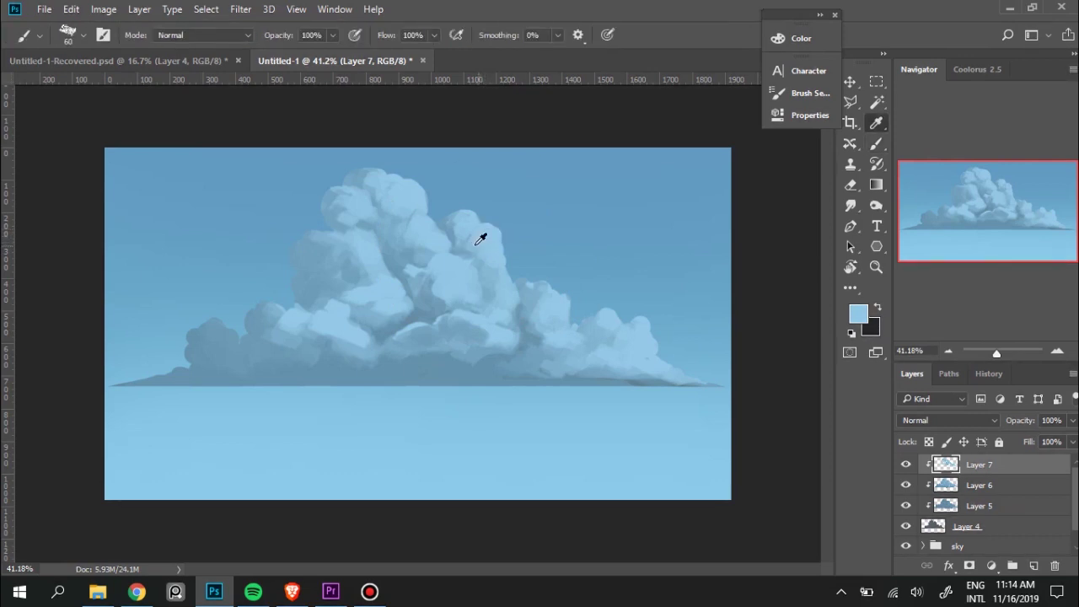
{"action": "left_click", "coordinate": [479, 245], "text": "alt"}
{"action": "left_click", "coordinate": [477, 238], "text": "alt"}
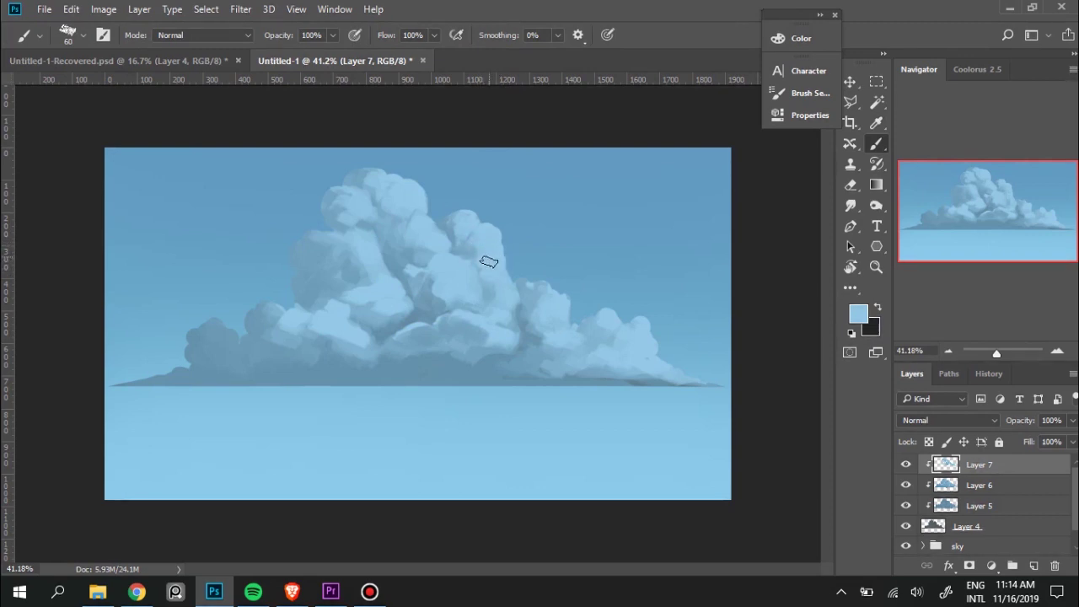
{"action": "left_click", "coordinate": [477, 240], "text": "alt"}
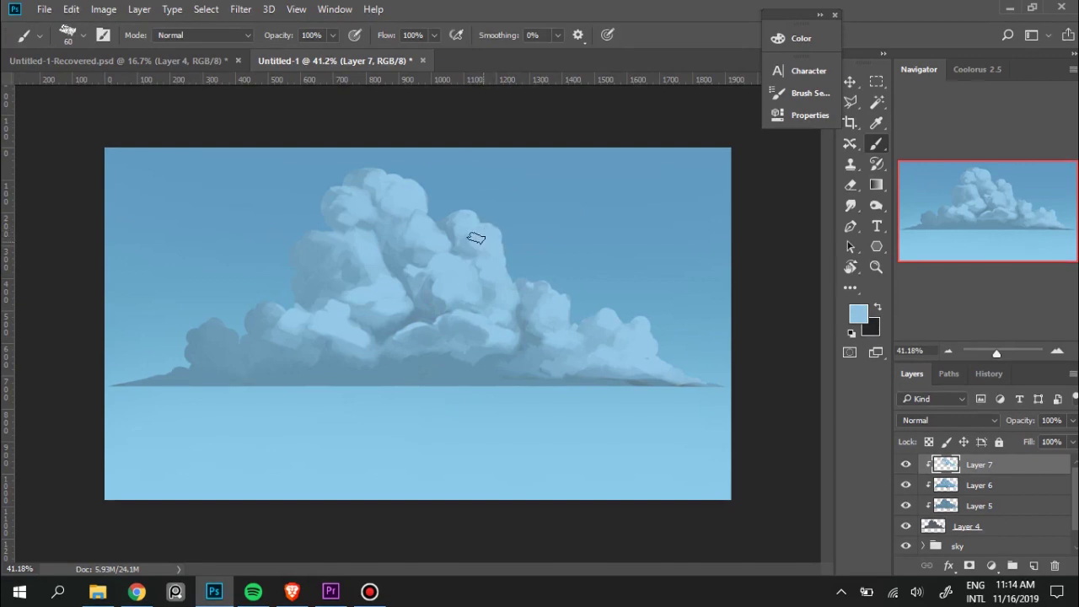
{"action": "key", "text": "alt"}
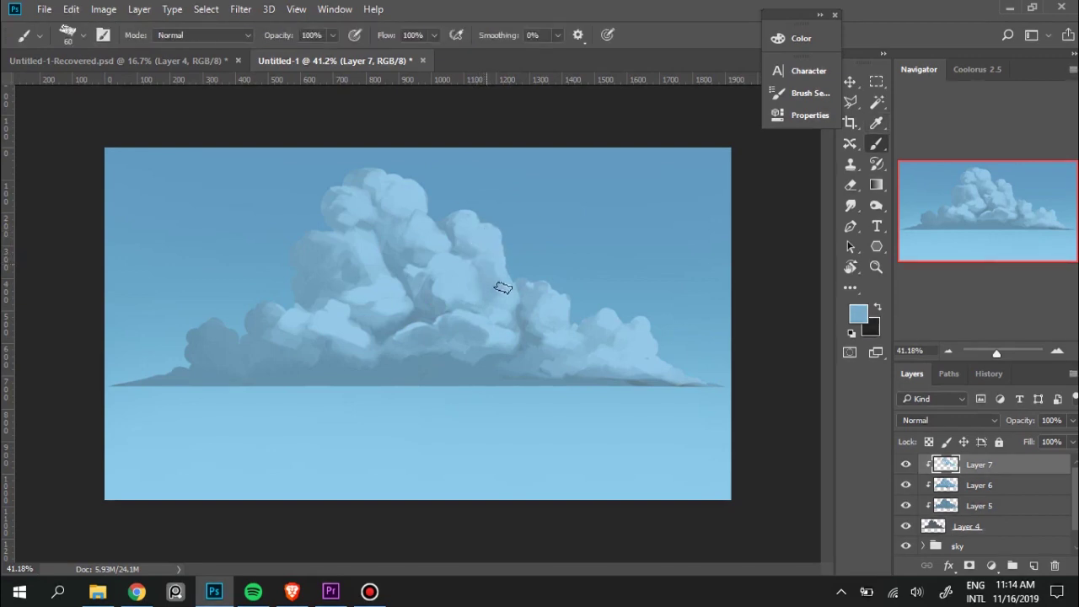
{"action": "key", "text": "alt"}
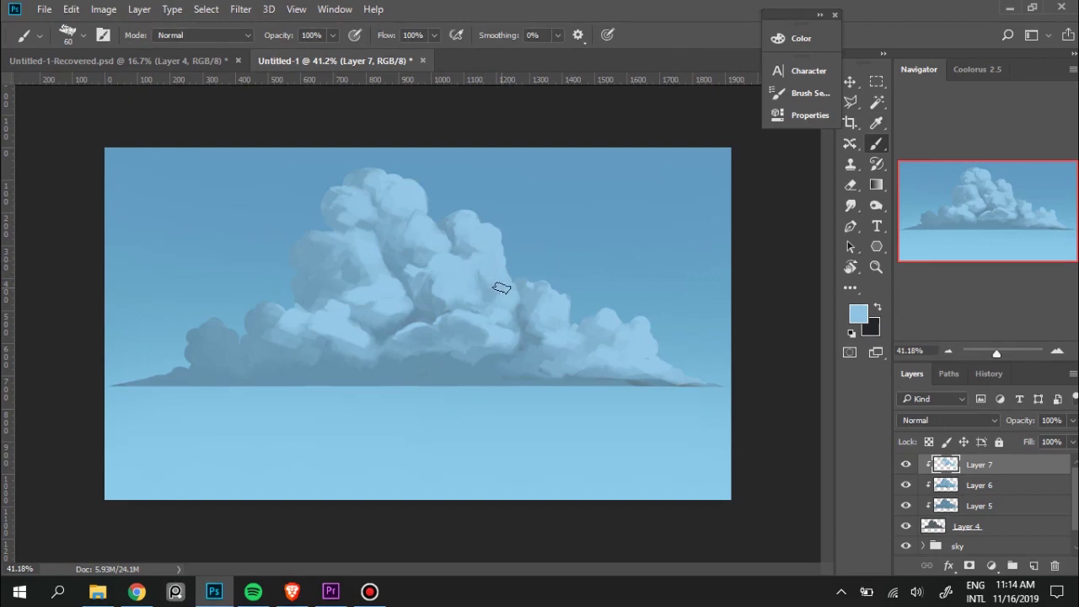
Shade the central billow with darker blues and paint a light stroke across it.
{"action": "left_click", "coordinate": [491, 285], "text": "alt"}
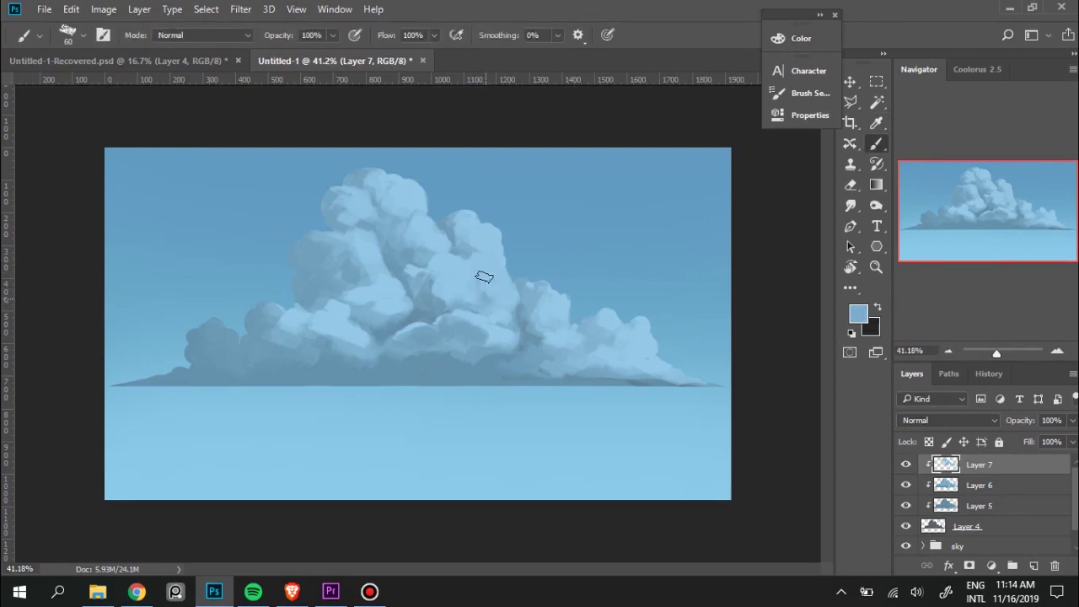
{"action": "key", "text": "alt"}
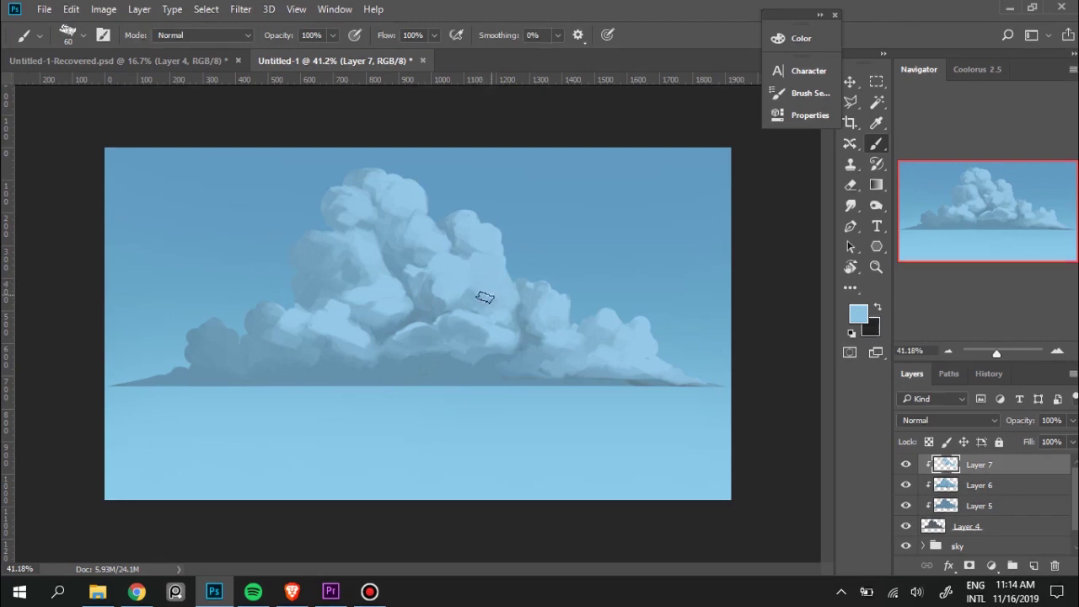
{"action": "key", "text": "alt"}
{"action": "left_click", "coordinate": [476, 291], "text": "alt"}
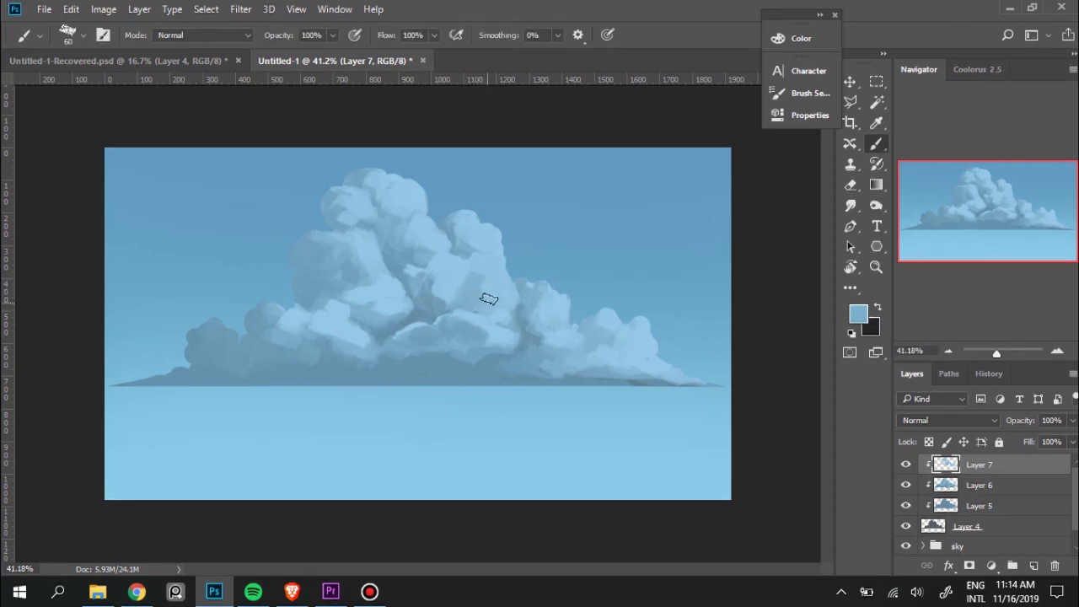
{"action": "left_click", "coordinate": [484, 282], "text": "alt"}
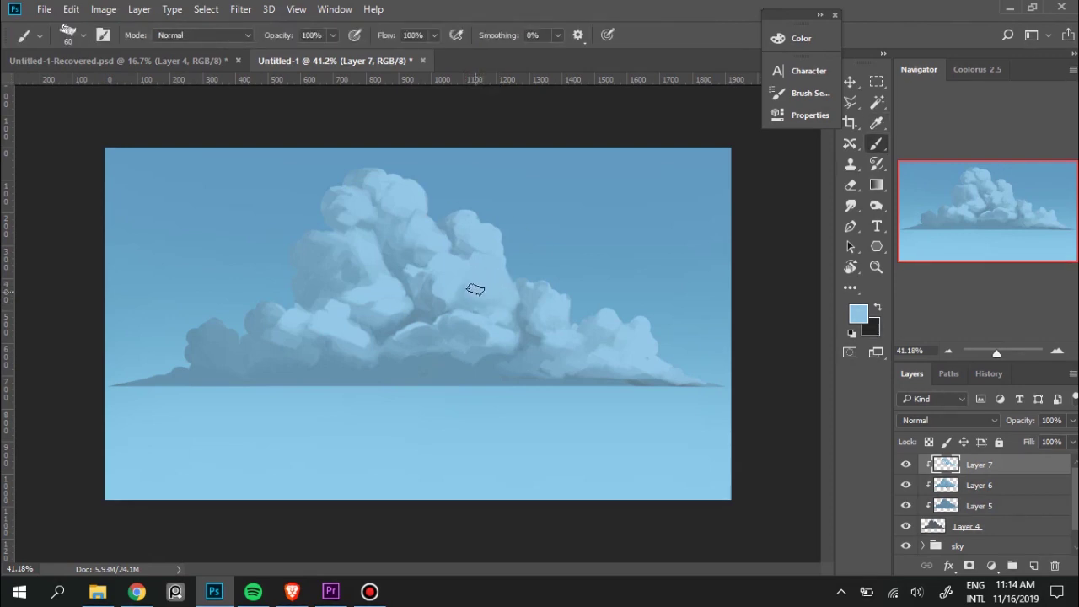
{"action": "key", "text": "alt"}
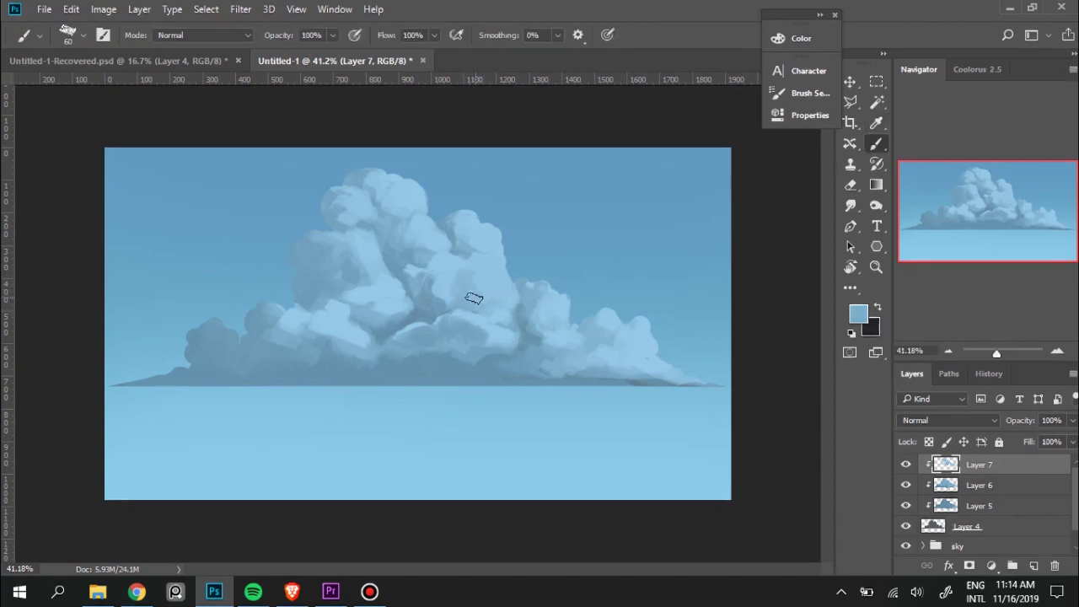
{"action": "key", "text": "alt"}
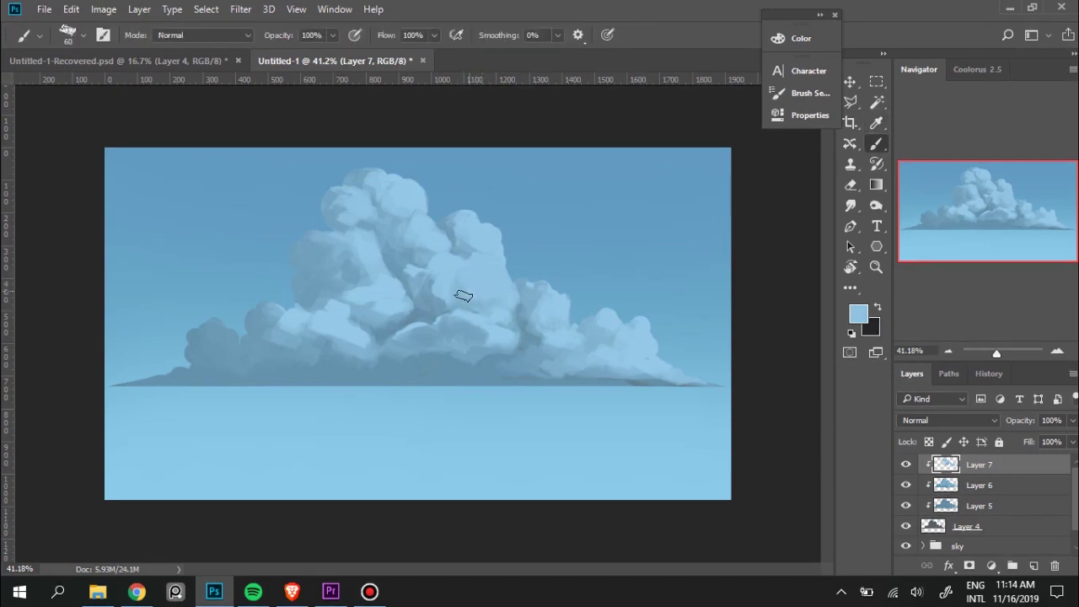
{"action": "left_click", "coordinate": [445, 282], "text": "alt"}
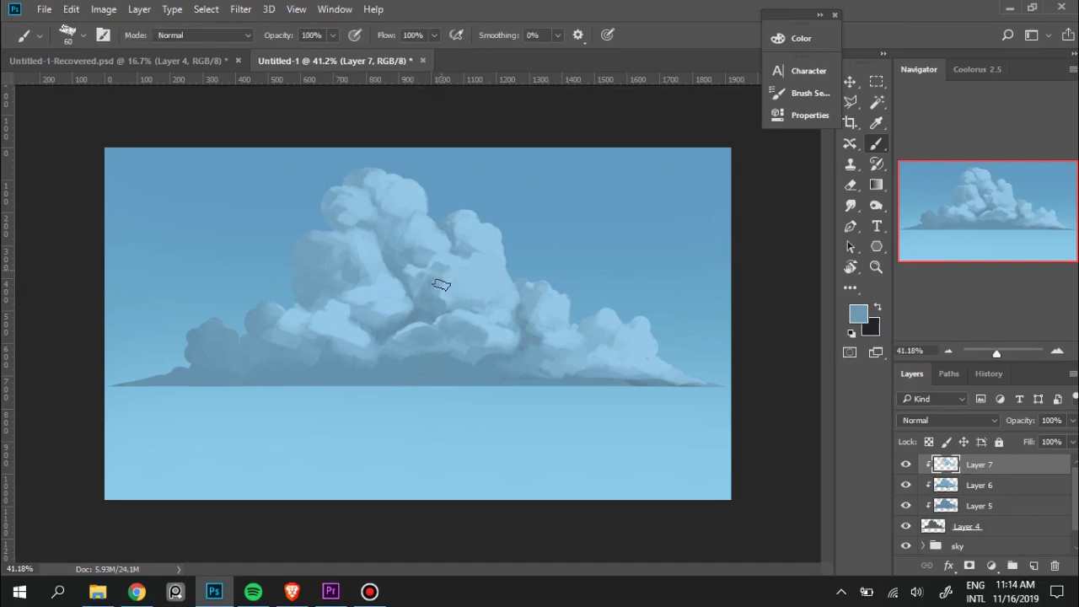
{"action": "left_click", "coordinate": [447, 271], "text": "alt"}
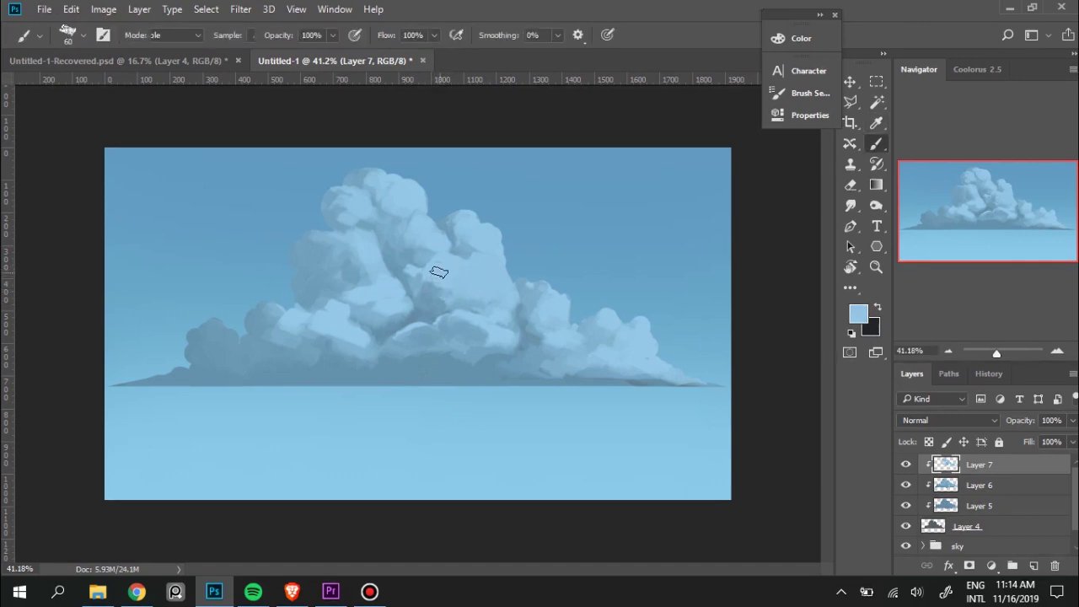
{"action": "mouse_move", "coordinate": [429, 275]}
{"action": "left_mouse_down"}
{"action": "mouse_move", "coordinate": [440, 291]}
{"action": "mouse_move", "coordinate": [441, 273]}
{"action": "left_mouse_up"}
Dab a shadow on the lower centre and lighter blues on the upper billow.
{"action": "left_click", "coordinate": [432, 297], "text": "alt"}
{"action": "left_click", "coordinate": [453, 260], "text": "alt"}
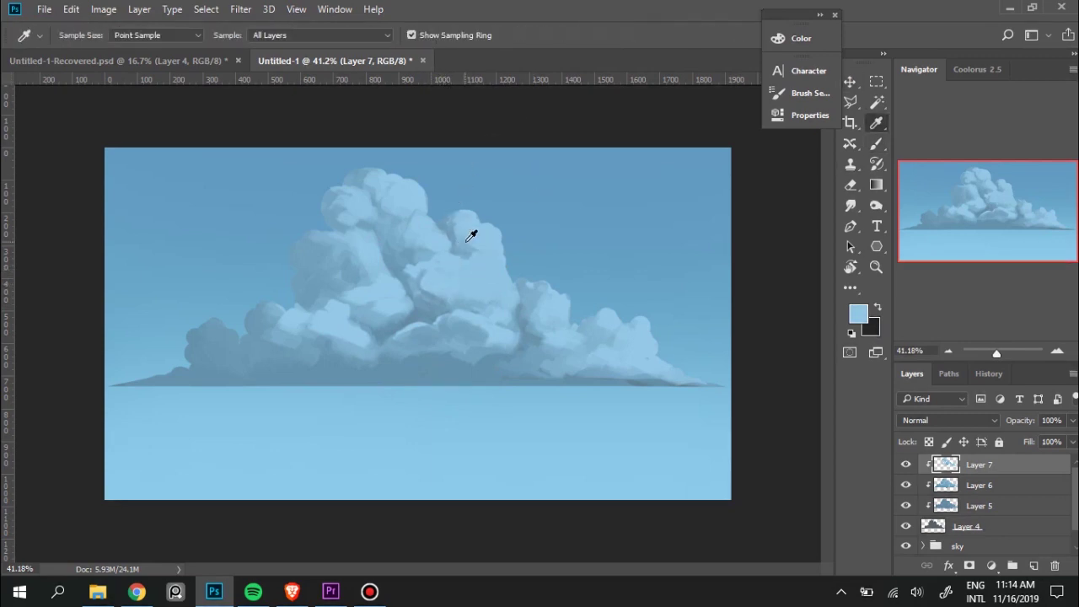
{"action": "left_click", "coordinate": [469, 234], "text": "alt"}
{"action": "left_click", "coordinate": [492, 229], "text": "alt"}
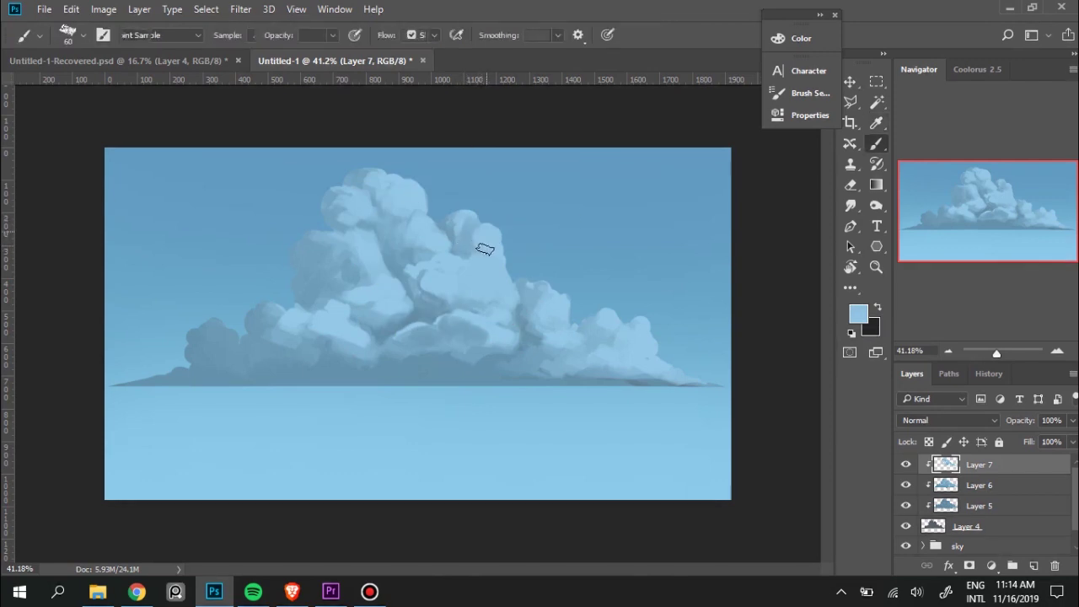
{"action": "key", "text": "alt"}
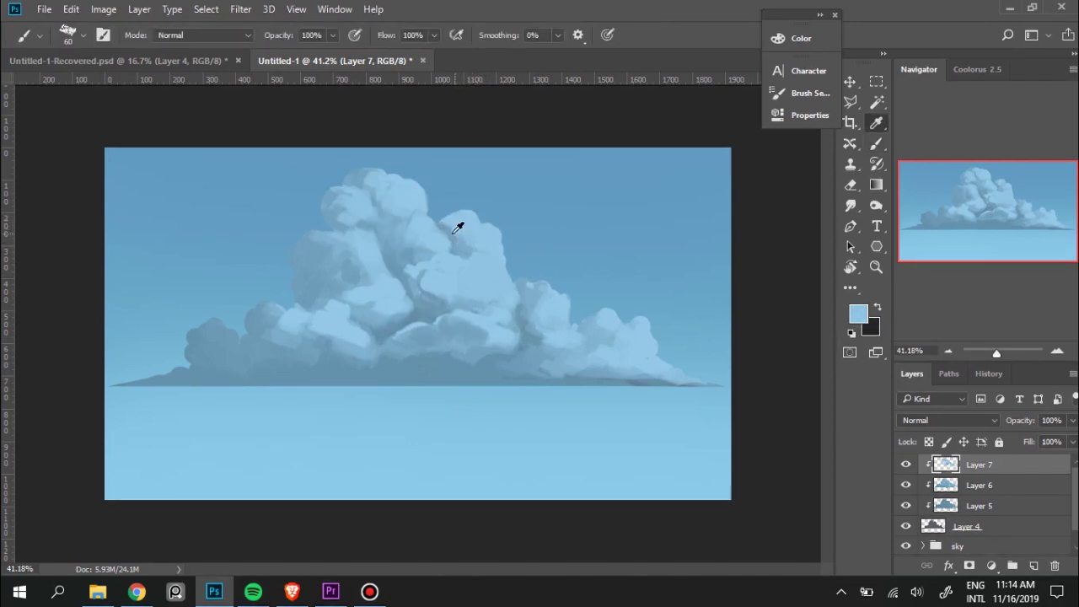
{"action": "left_click", "coordinate": [424, 280], "text": "alt"}
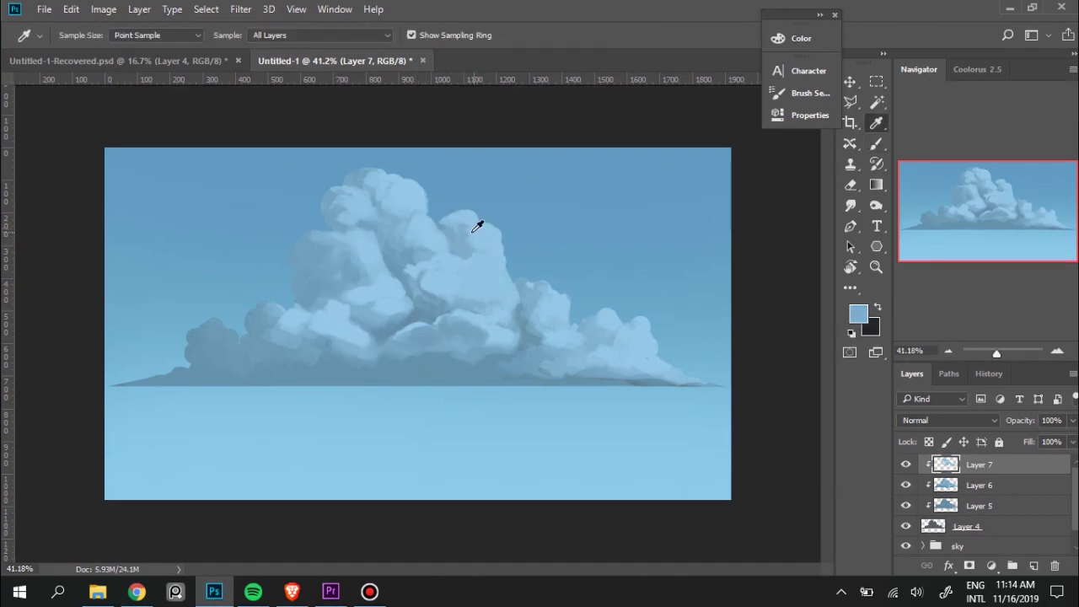
Blend slightly lighter and darker blues into the top billow of the cloud.
{"action": "left_click", "coordinate": [468, 231], "text": "alt"}
{"action": "left_click", "coordinate": [471, 241], "text": "alt"}
{"action": "left_click", "coordinate": [494, 237], "text": "alt"}
{"action": "left_click", "coordinate": [474, 242], "text": "alt"}
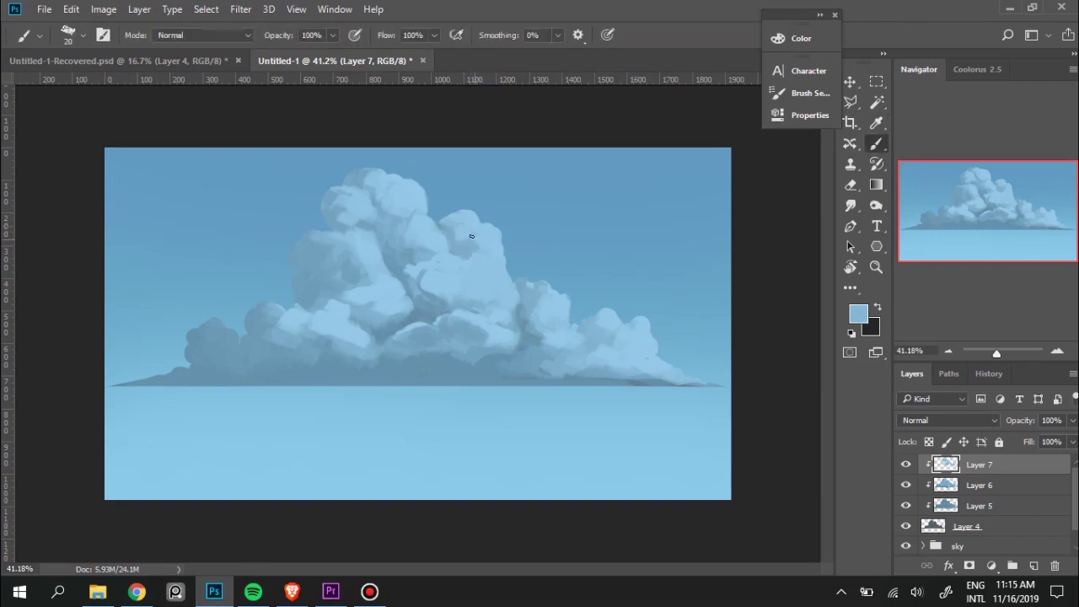
{"action": "left_click", "coordinate": [489, 231], "text": "alt"}
{"action": "key", "text": "alt"}
{"action": "left_click", "coordinate": [461, 237], "text": "alt"}
{"action": "left_click", "coordinate": [464, 229], "text": "alt"}
{"action": "key", "text": "ctrl+shift+n"}
{"action": "key", "text": "Return"}
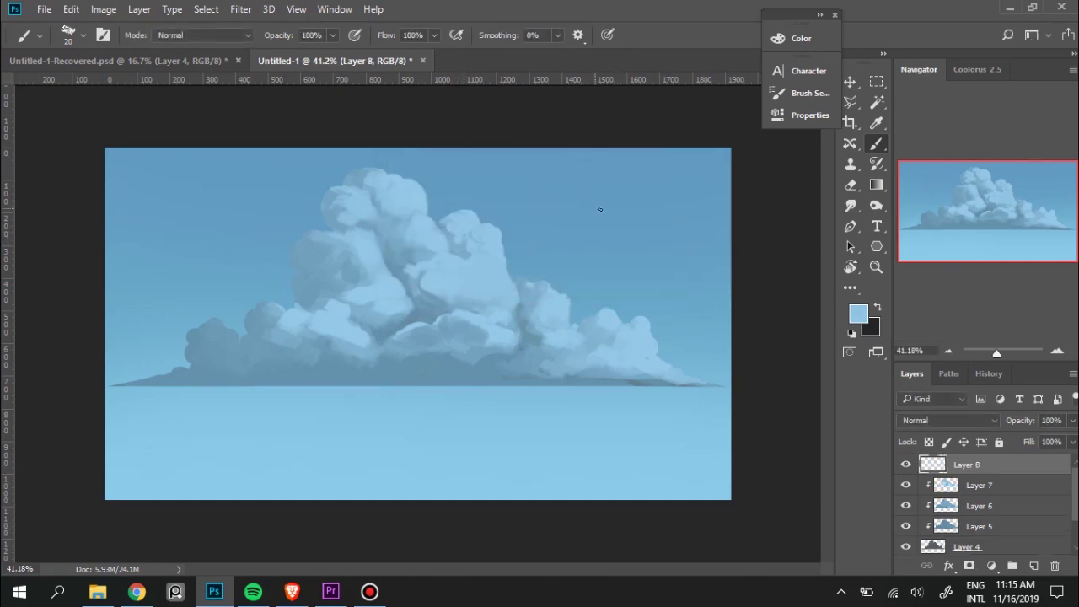
{"action": "key", "text": "bracketright"}
{"action": "key", "text": "bracketright"}
{"action": "key", "text": "bracketright"}
{"action": "mouse_move", "coordinate": [550, 221]}
{"action": "left_mouse_down"}
{"action": "mouse_move", "coordinate": [638, 219]}
{"action": "mouse_move", "coordinate": [662, 205]}
{"action": "mouse_move", "coordinate": [666, 222]}
{"action": "mouse_move", "coordinate": [631, 211]}
{"action": "mouse_move", "coordinate": [628, 221]}
{"action": "left_mouse_up"}
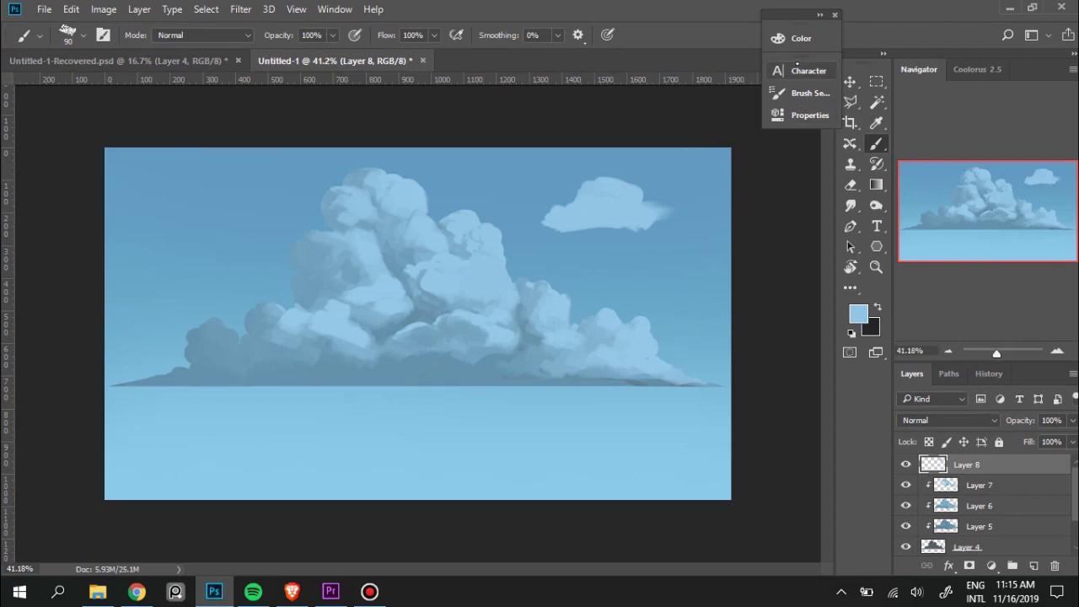
{"action": "key", "text": "Delete"}
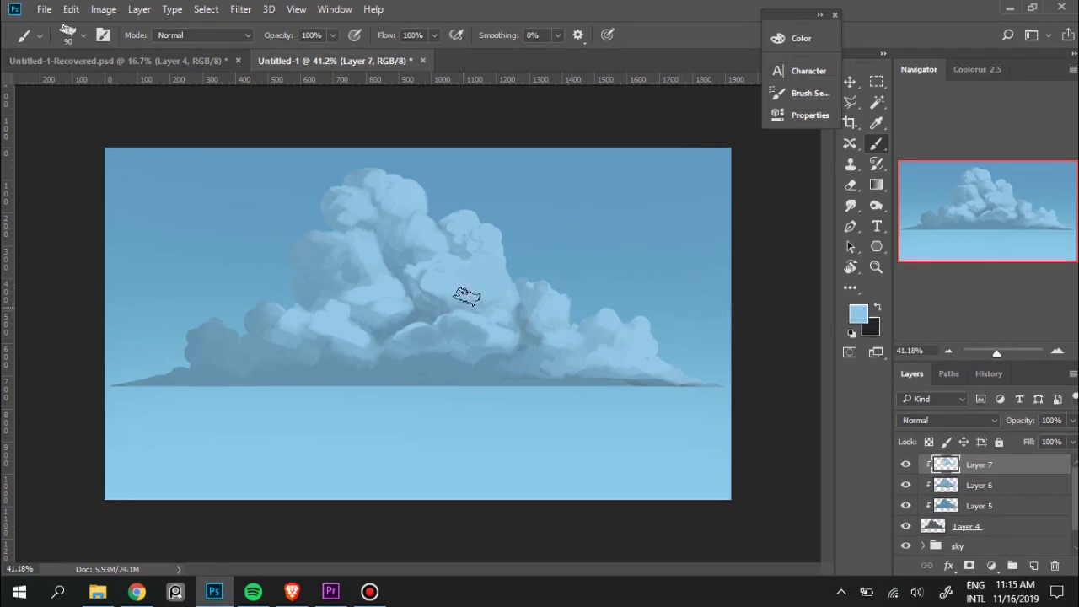
{"action": "key", "text": "i"}
{"action": "left_click", "coordinate": [467, 241]}
{"action": "key", "text": "b"}
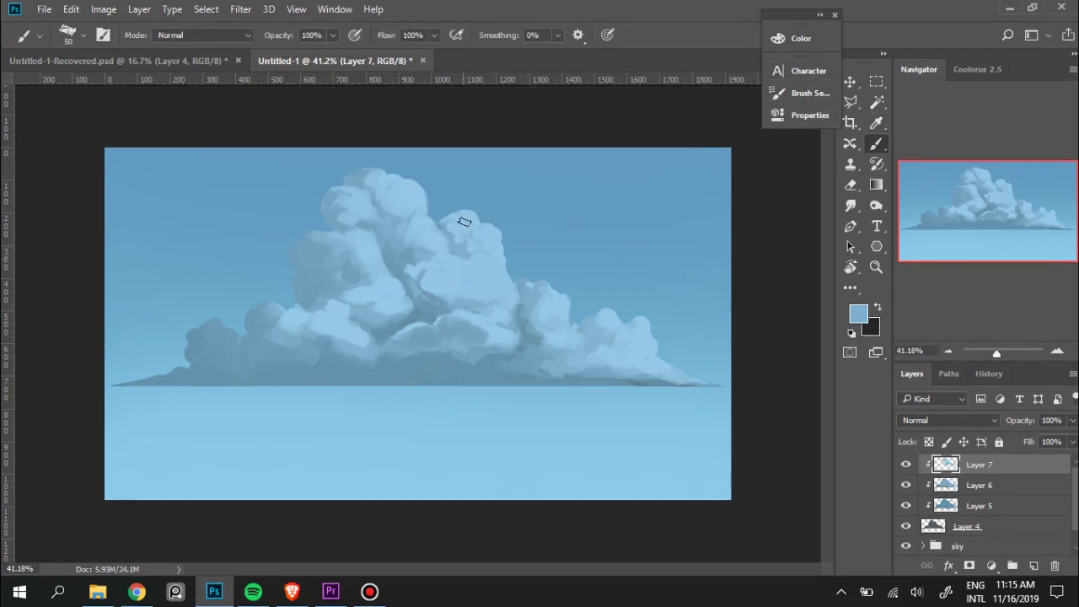
Dab darker shadow blues and lighter blues around the cloud's lower centre.
{"action": "left_click", "coordinate": [469, 226], "text": "alt"}
{"action": "left_click", "coordinate": [467, 240], "text": "alt"}
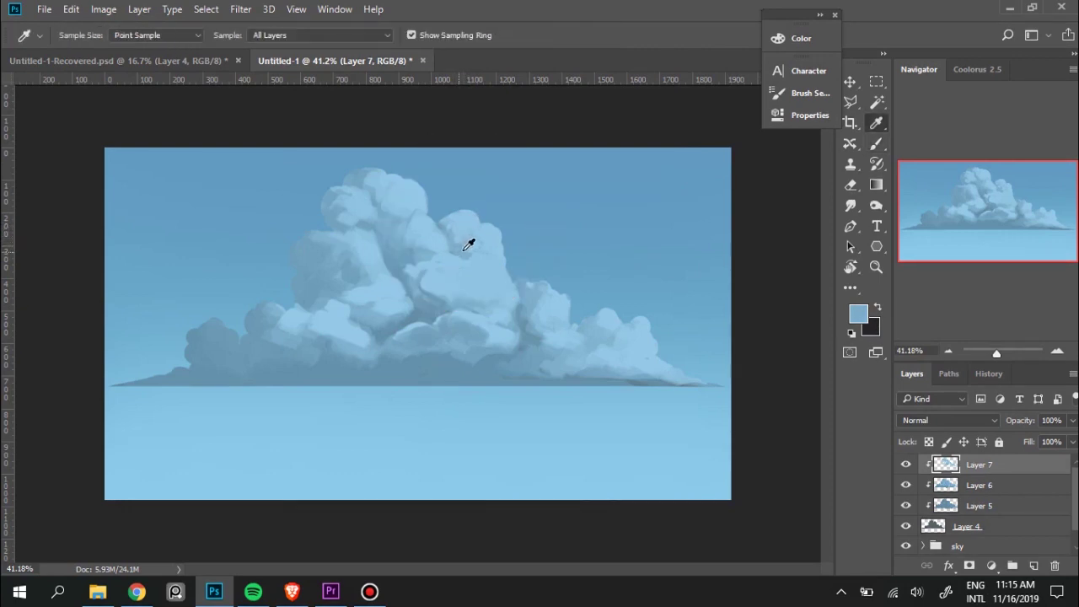
{"action": "left_click", "coordinate": [435, 298], "text": "alt"}
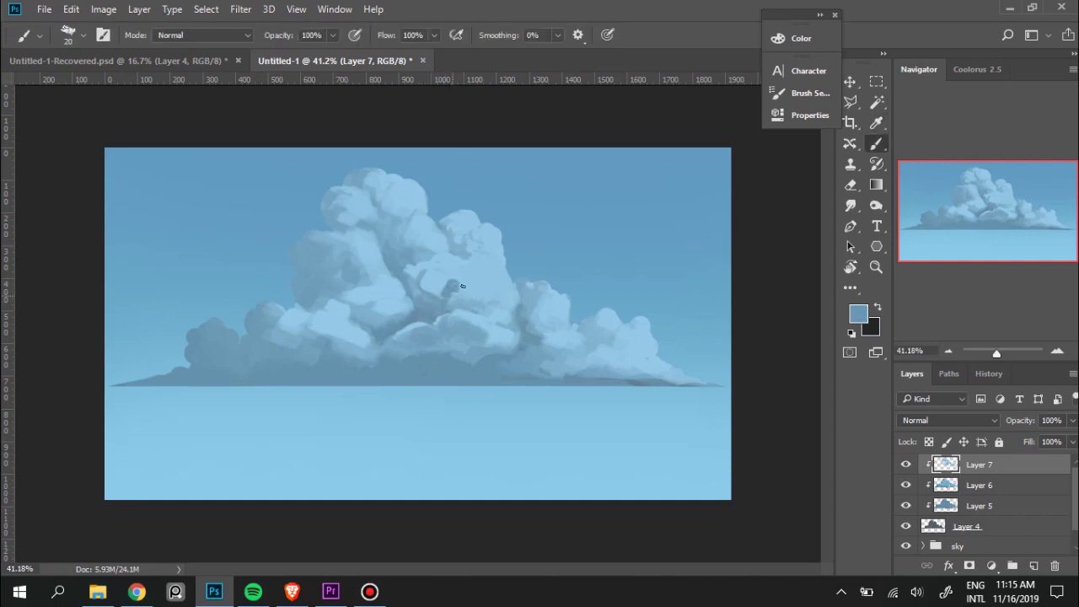
{"action": "left_click", "coordinate": [463, 284], "text": "alt"}
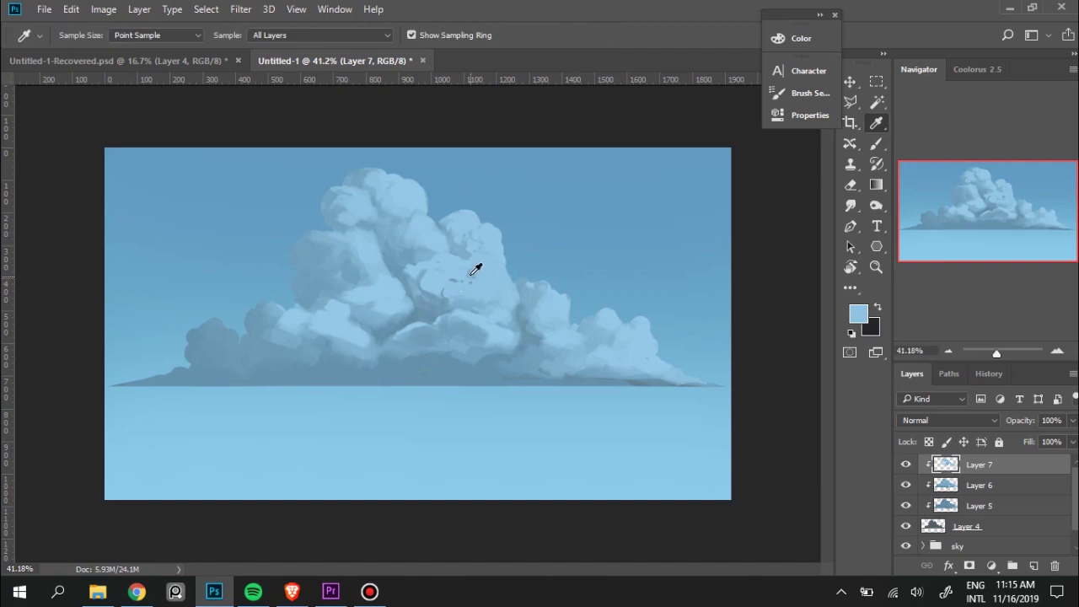
{"action": "left_click", "coordinate": [471, 276], "text": "alt"}
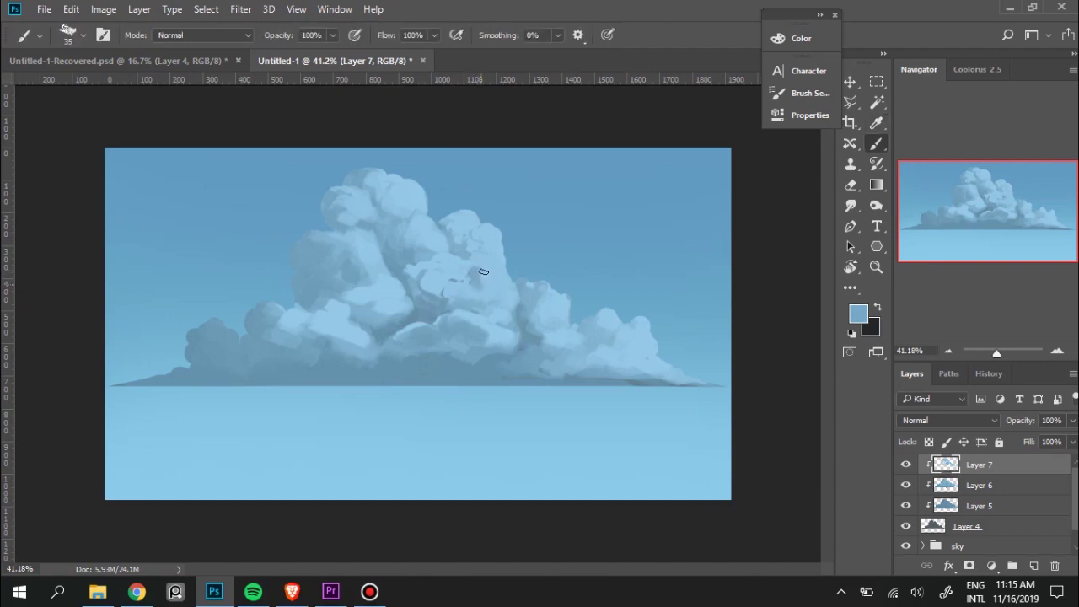
{"action": "left_click", "coordinate": [481, 285], "text": "alt"}
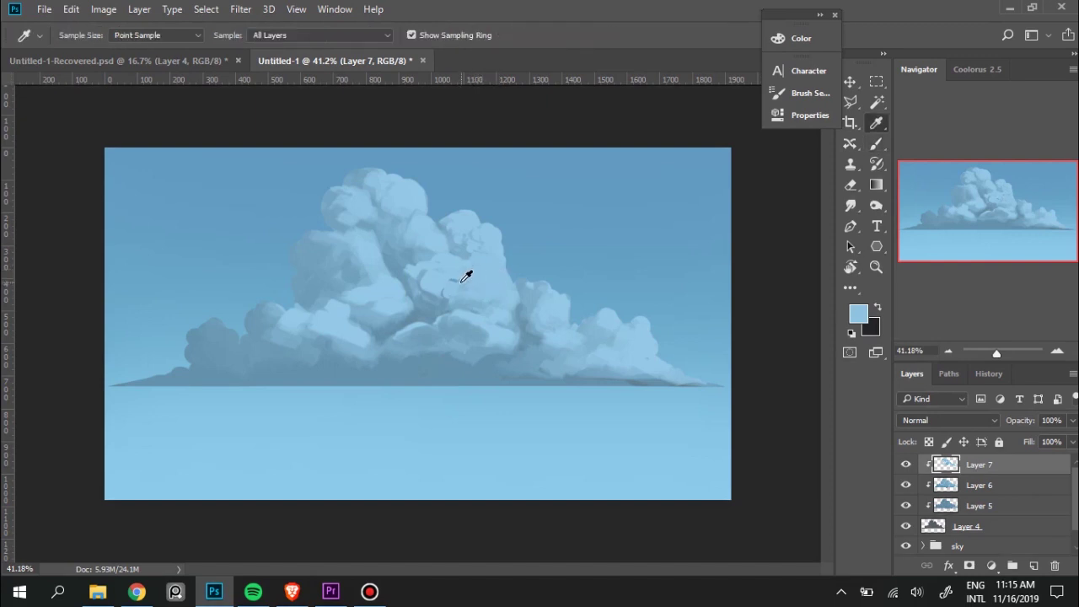
Alternate darker shading and lighter highlights on the central billow.
{"action": "left_click", "coordinate": [465, 278], "text": "alt"}
{"action": "left_click", "coordinate": [463, 275], "text": "alt"}
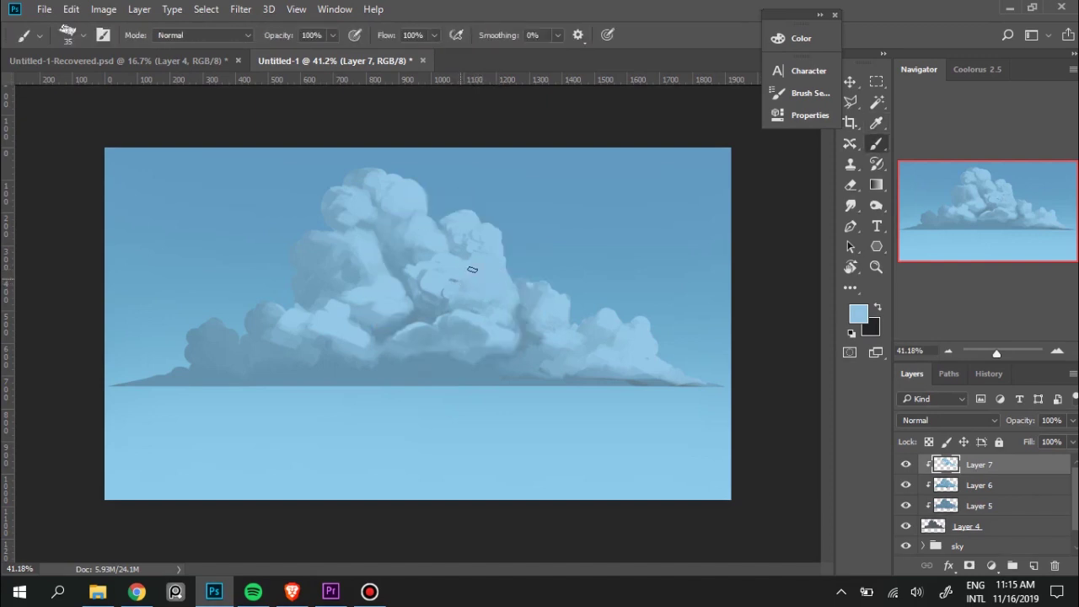
{"action": "left_click", "coordinate": [457, 278], "text": "alt"}
{"action": "left_click", "coordinate": [464, 290], "text": "alt"}
{"action": "left_click", "coordinate": [493, 282], "text": "alt"}
{"action": "left_click", "coordinate": [469, 268], "text": "alt"}
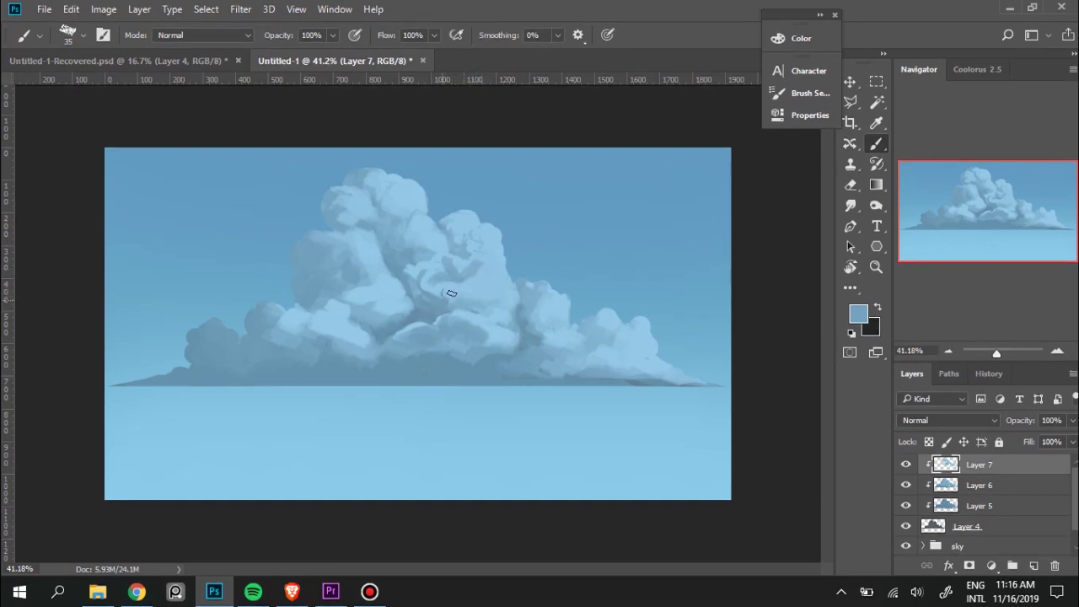
{"action": "left_click", "coordinate": [490, 269], "text": "alt"}
Add darker then lighter blue strokes to the upper central billow.
{"action": "key", "text": "i"}
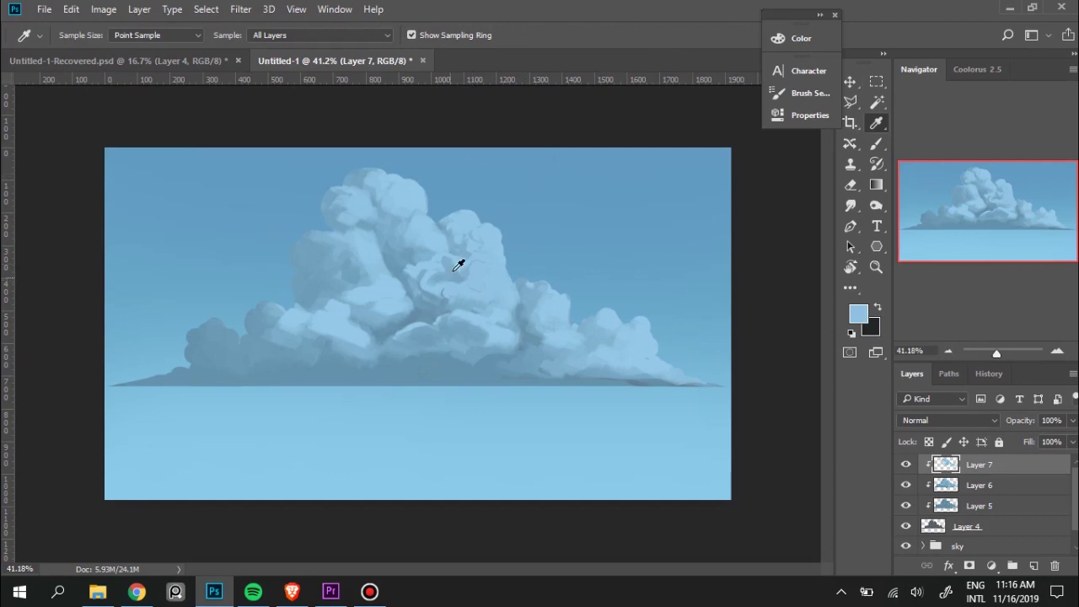
{"action": "left_click", "coordinate": [455, 269], "text": "alt"}
{"action": "left_click", "coordinate": [465, 262], "text": "alt"}
{"action": "left_click", "coordinate": [470, 258], "text": "alt"}
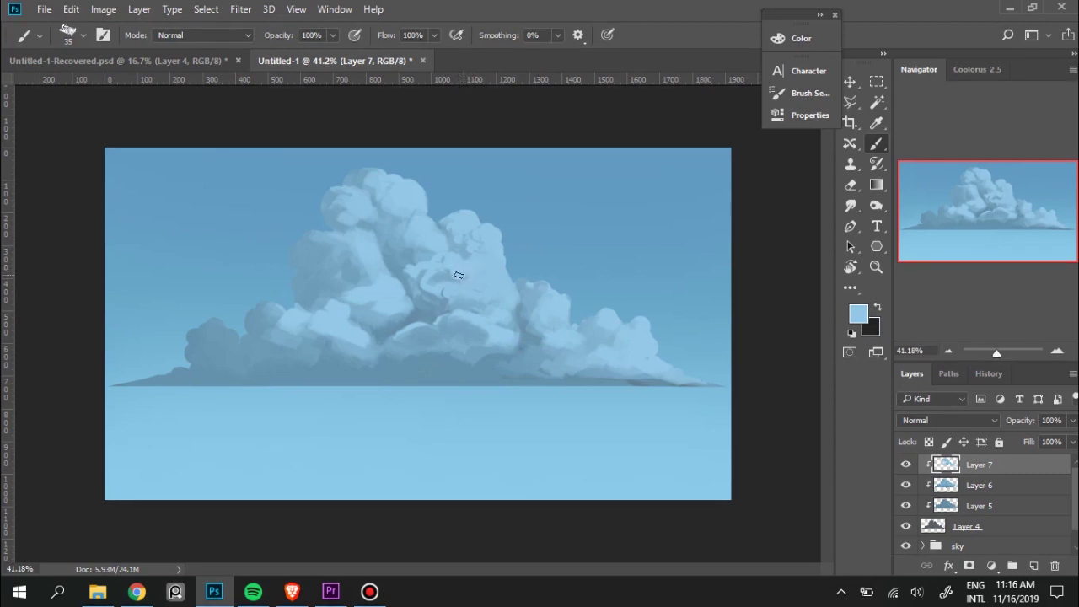
Soften the lower billow with slightly darker and lighter cloud blues.
{"action": "left_click", "coordinate": [445, 276], "text": "alt"}
{"action": "left_click", "coordinate": [441, 312], "text": "alt"}
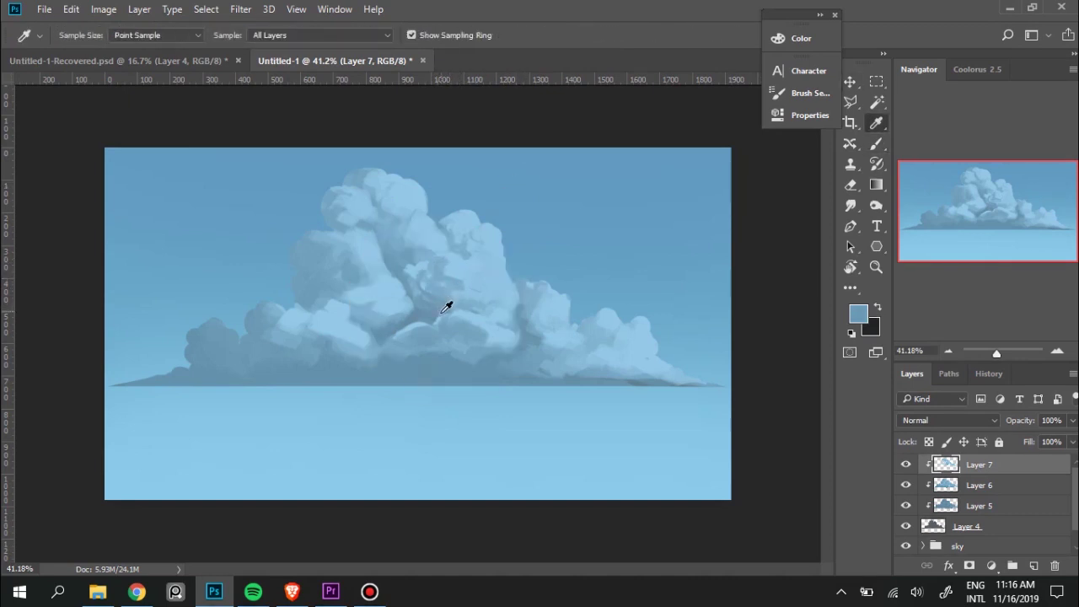
{"action": "left_click", "coordinate": [441, 313], "text": "alt"}
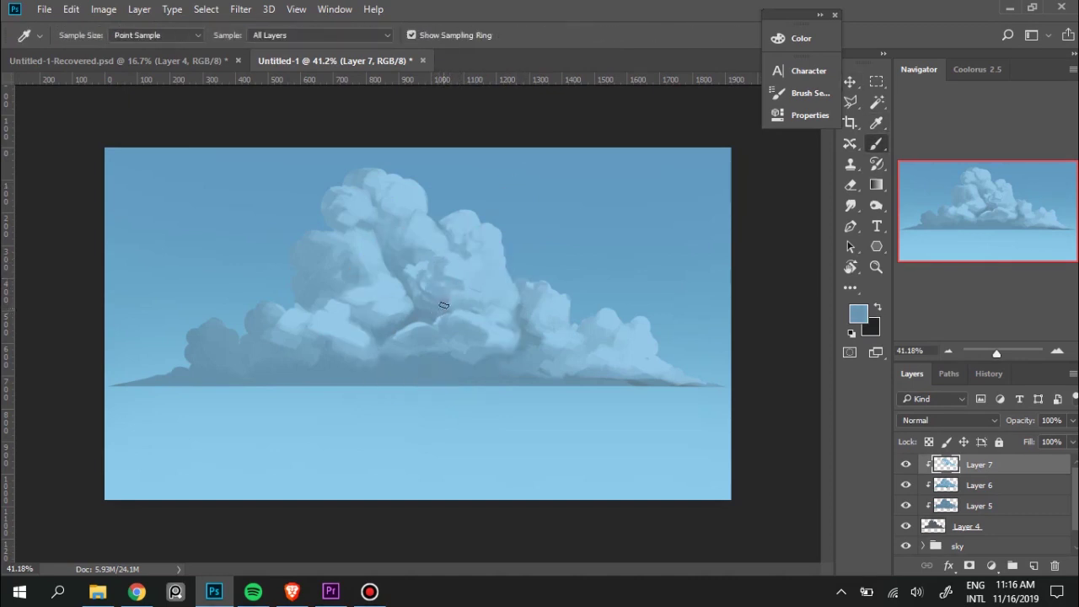
{"action": "left_click", "coordinate": [488, 289], "text": "alt"}
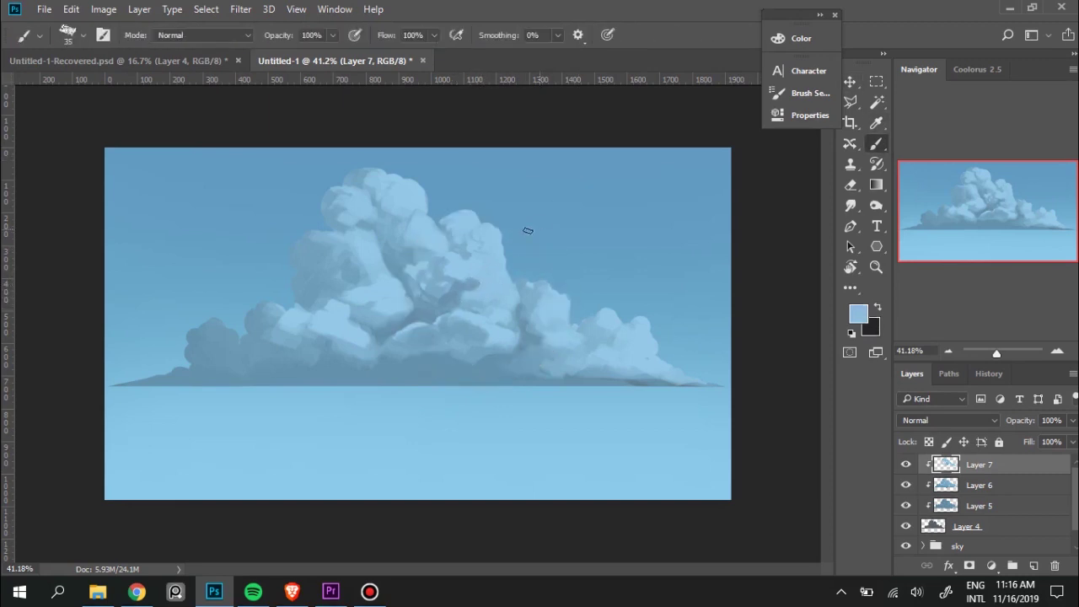
{"action": "left_click", "coordinate": [483, 288], "text": "alt"}
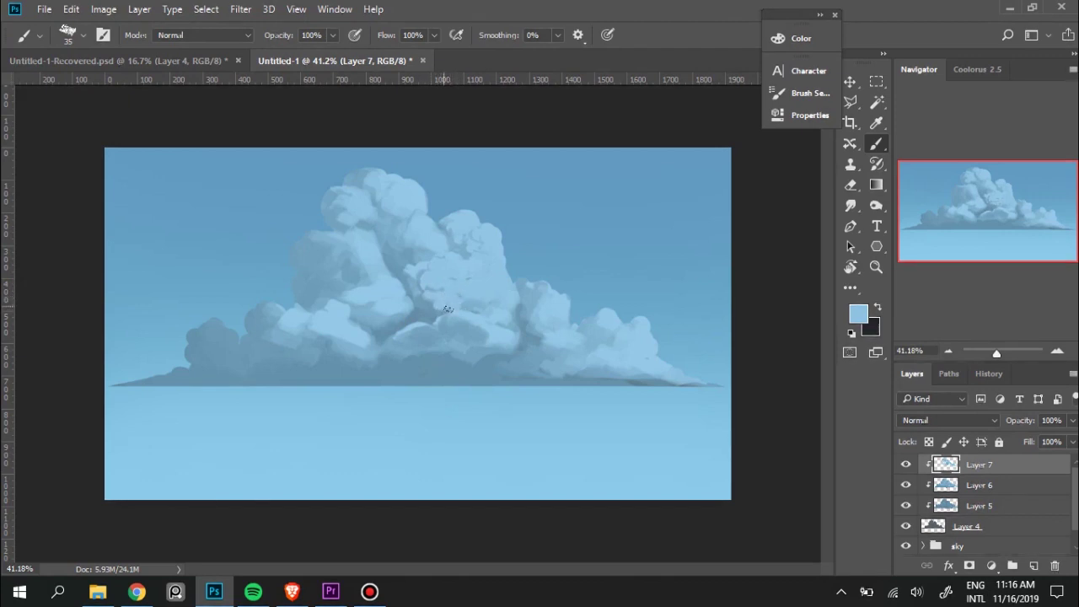
Dab alternating darker and lighter cloud blues into the centre of the cloud.
{"action": "left_click", "coordinate": [415, 290], "text": "alt"}
{"action": "key", "text": "alt"}
{"action": "left_click", "coordinate": [459, 297], "text": "alt"}
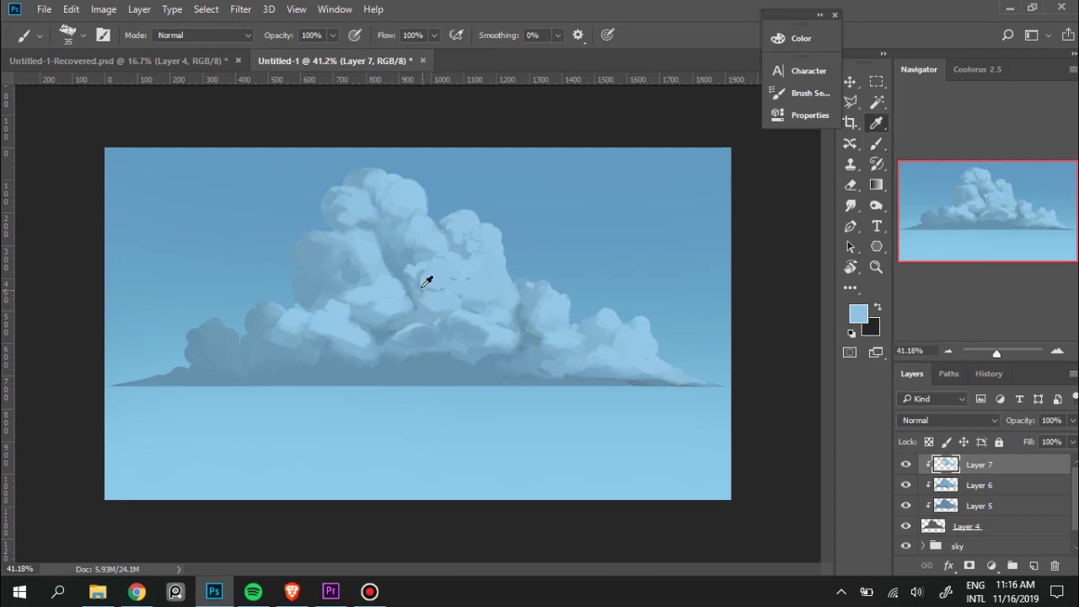
{"action": "left_click", "coordinate": [424, 285], "text": "alt"}
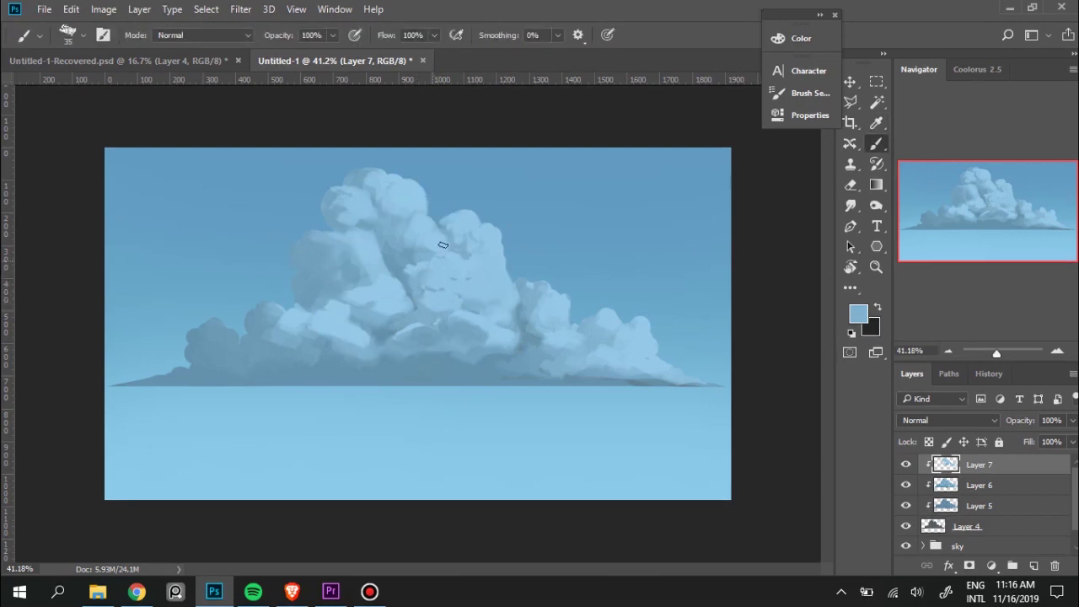
{"action": "left_click", "coordinate": [422, 262], "text": "alt"}
{"action": "left_click", "coordinate": [407, 281], "text": "alt"}
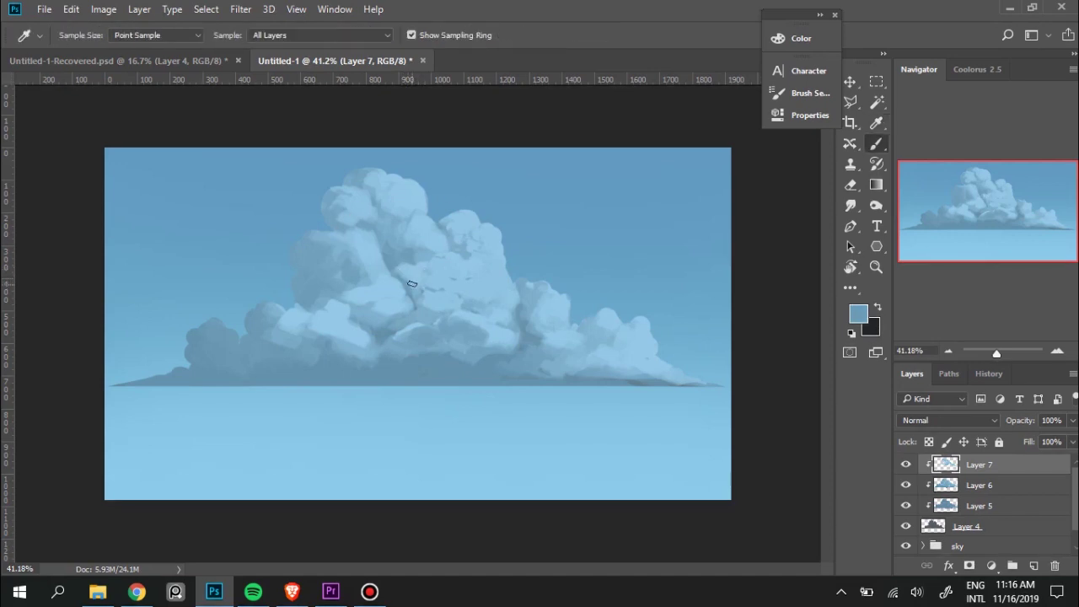
{"action": "left_click", "coordinate": [423, 263], "text": "alt"}
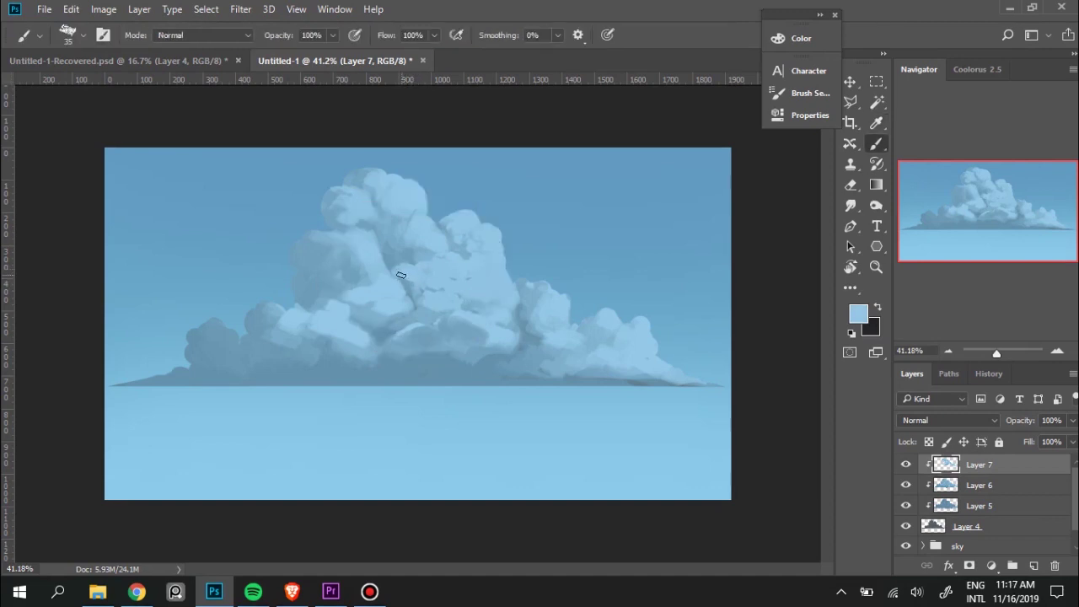
Add slate-blue shading dabs and light-blue touches to the central billows.
{"action": "left_click", "coordinate": [417, 289], "text": "alt"}
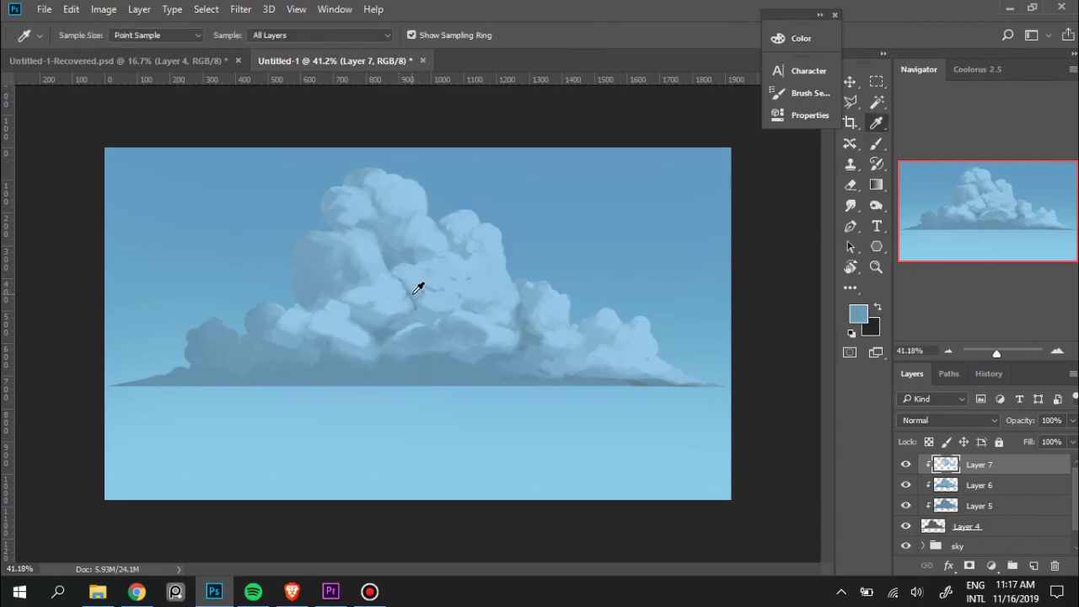
{"action": "left_click", "coordinate": [430, 205], "text": "alt"}
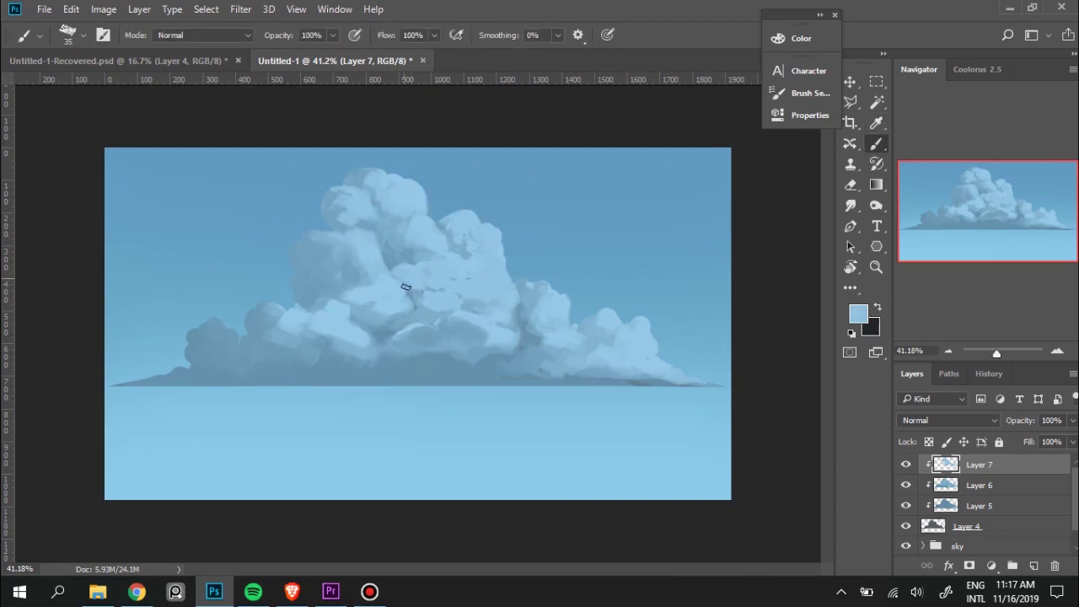
{"action": "left_click", "coordinate": [421, 286], "text": "alt"}
{"action": "left_click", "coordinate": [430, 280], "text": "alt"}
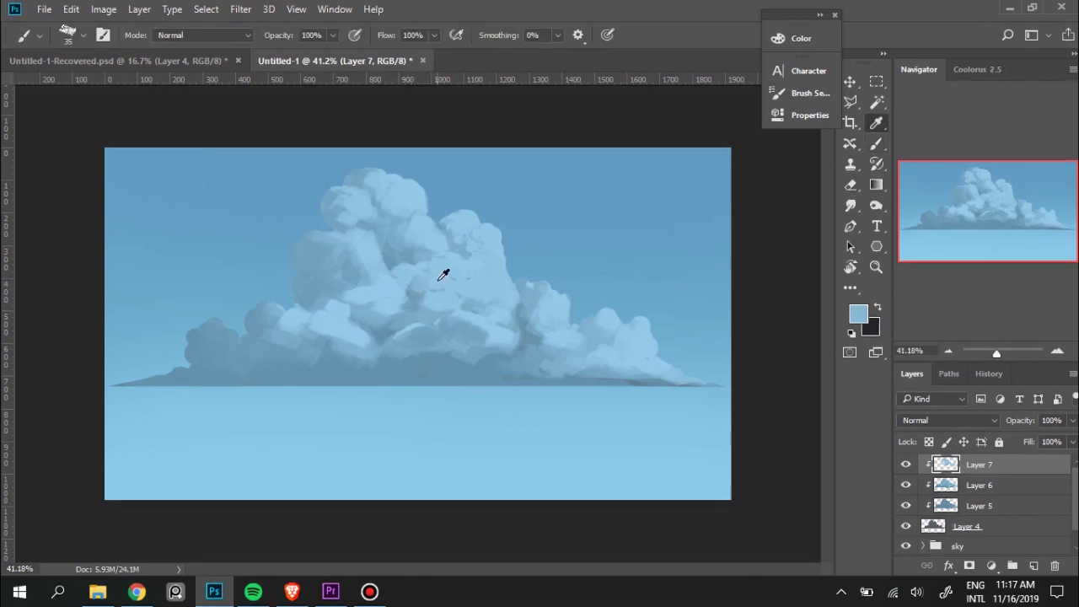
{"action": "left_click", "coordinate": [423, 282], "text": "alt"}
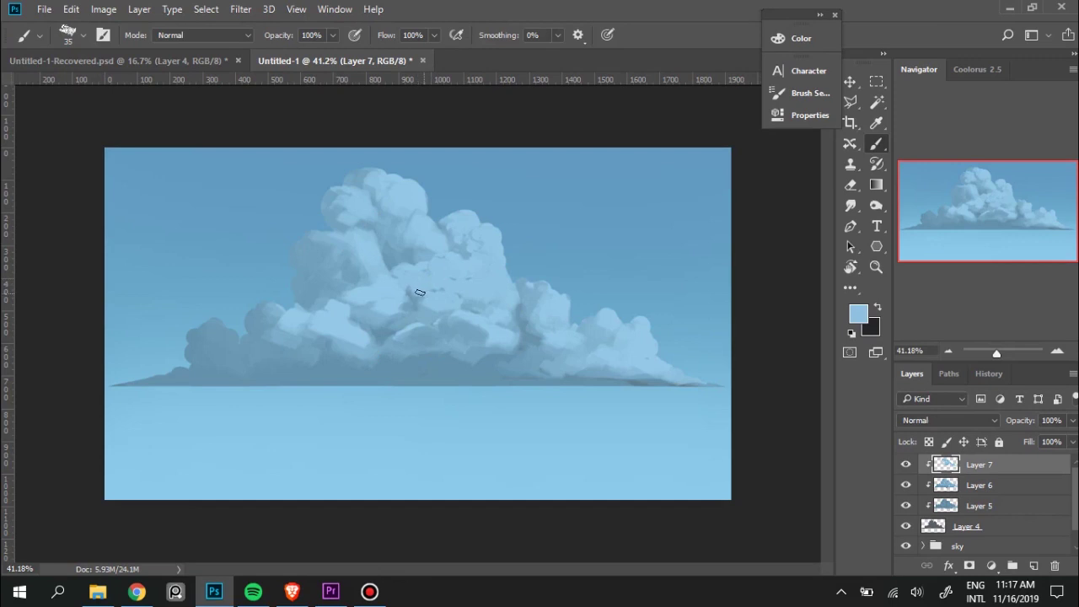
{"action": "key", "text": "alt"}
{"action": "left_click", "coordinate": [417, 284], "text": "alt"}
Alt-sample alternating darker and lighter blues from the upper billow.
{"action": "key", "text": "alt"}
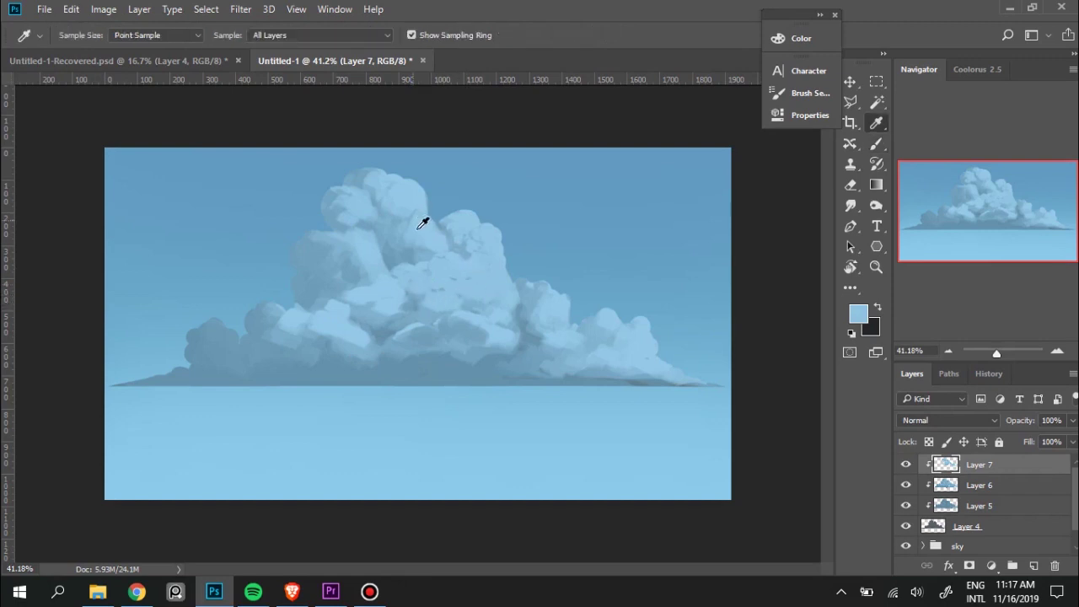
{"action": "left_click", "coordinate": [408, 243], "text": "alt"}
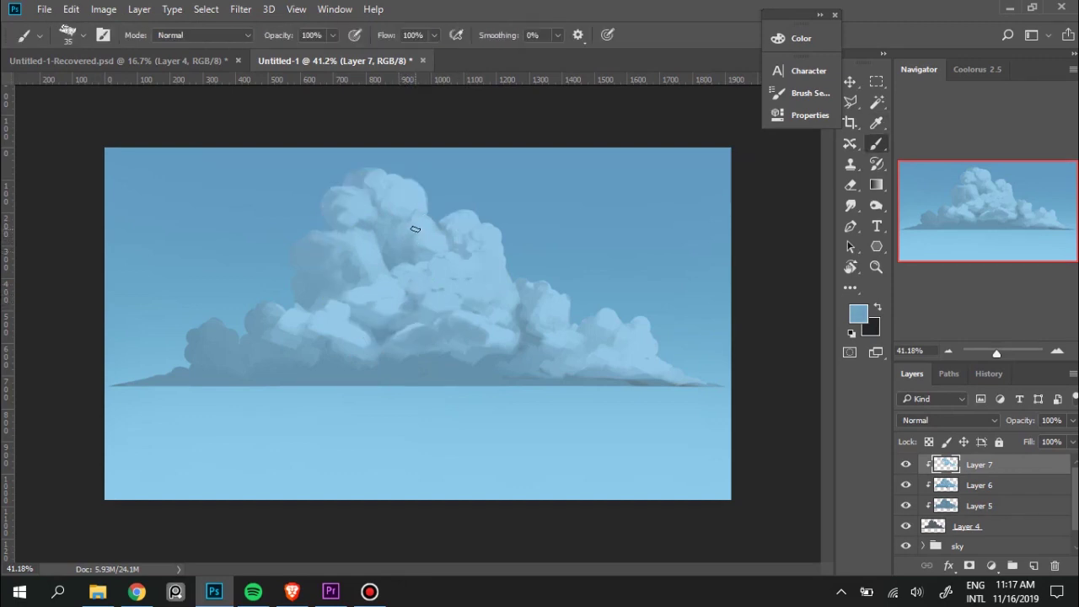
{"action": "left_click", "coordinate": [434, 219], "text": "alt"}
{"action": "left_click", "coordinate": [398, 244], "text": "alt"}
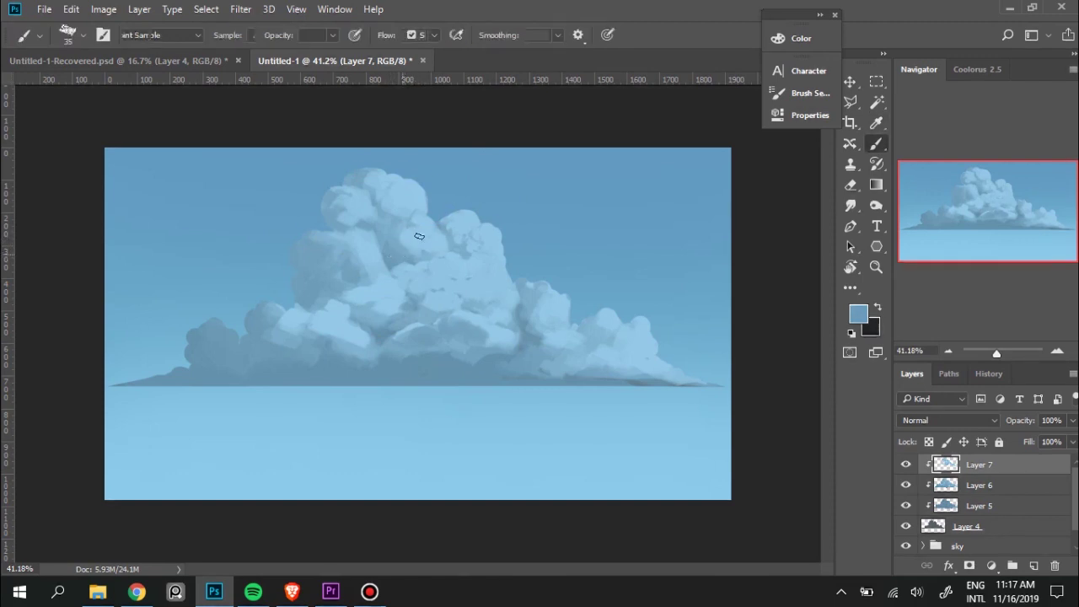
{"action": "left_click", "coordinate": [422, 242], "text": "alt"}
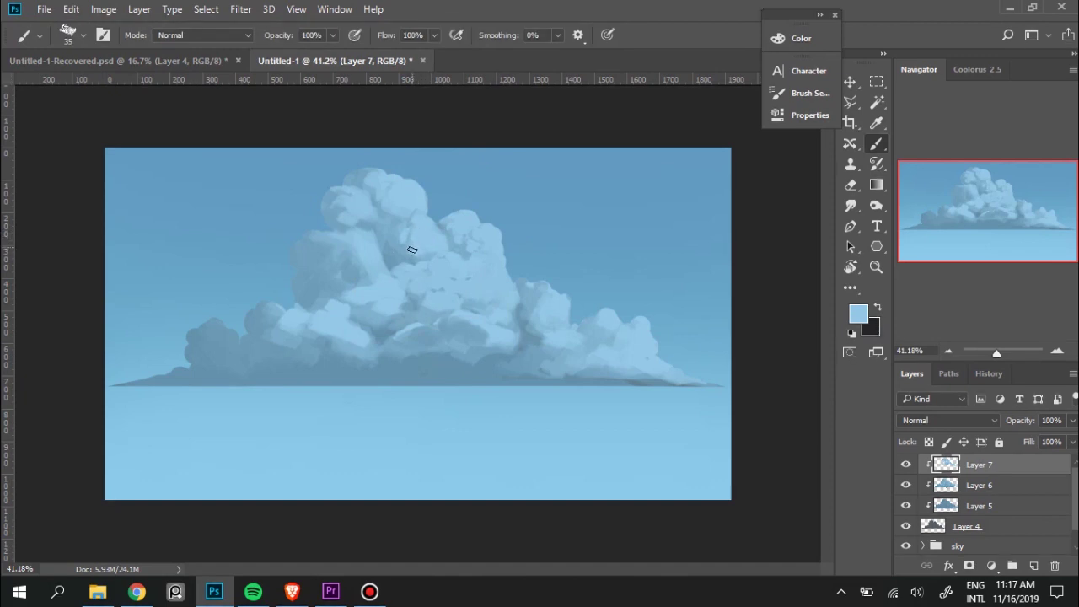
{"action": "left_click", "coordinate": [410, 242], "text": "alt"}
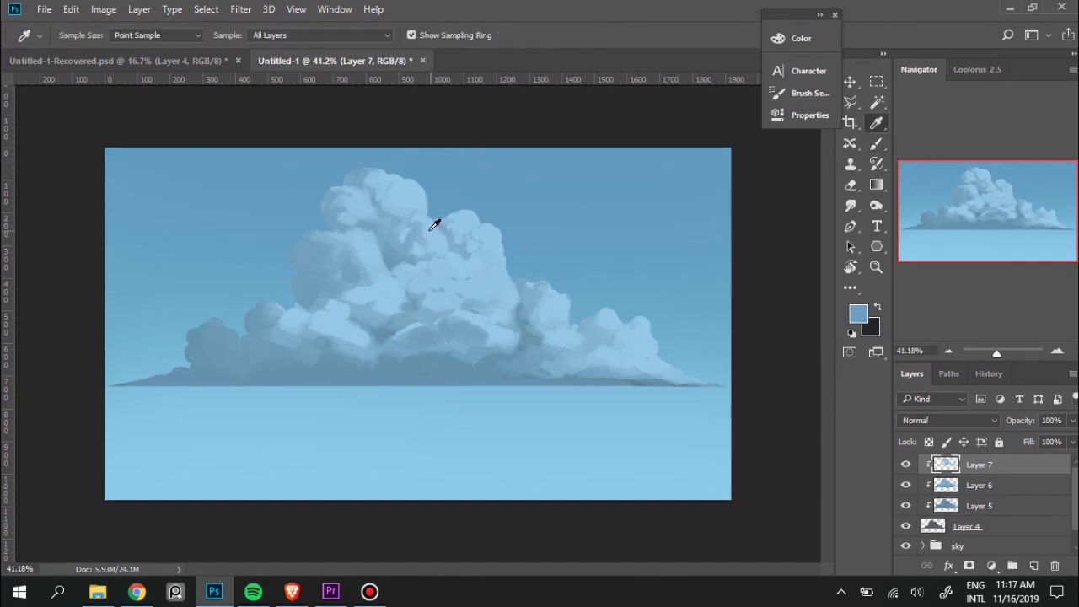
{"action": "left_click", "coordinate": [434, 224], "text": "alt"}
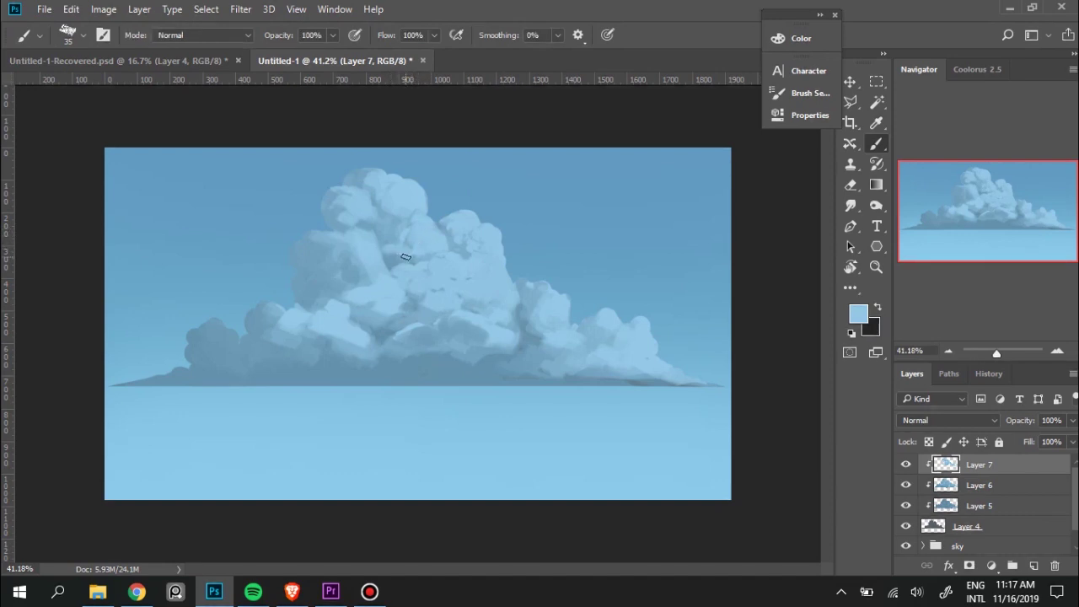
{"action": "left_click", "coordinate": [403, 263], "text": "alt"}
{"action": "left_click", "coordinate": [406, 254], "text": "alt"}
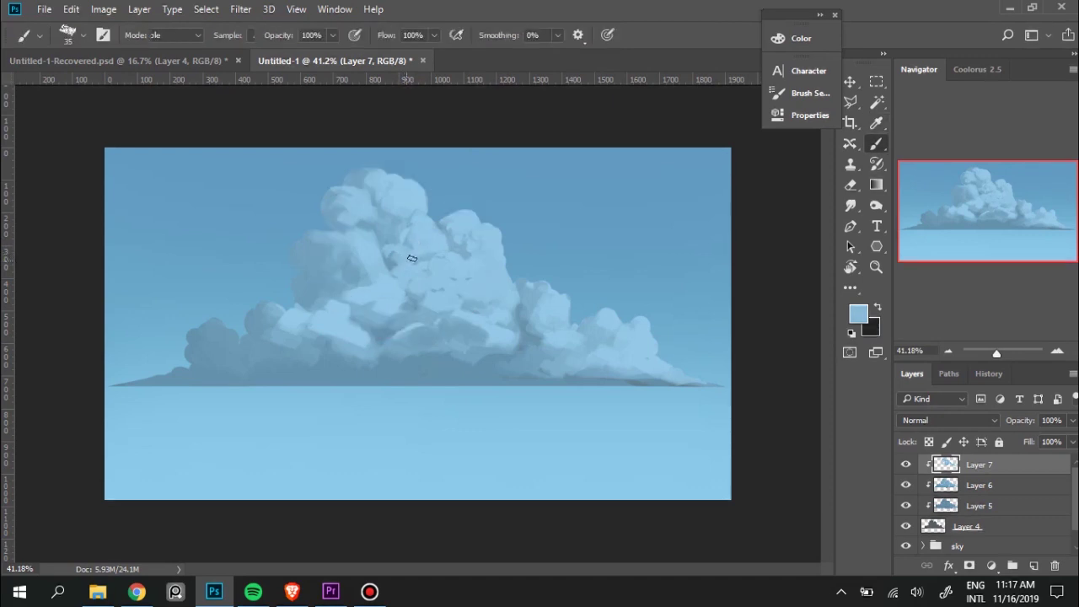
Paint a lighter patch down the central top billow.
{"action": "key", "text": "alt"}
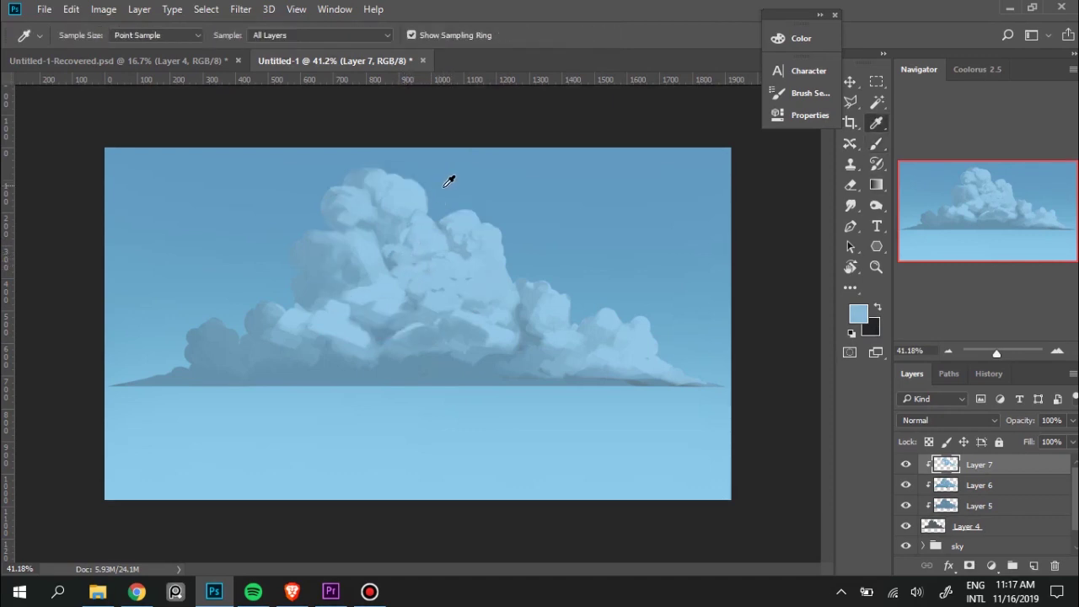
{"action": "left_click", "coordinate": [383, 219], "text": "alt"}
{"action": "key", "text": "alt"}
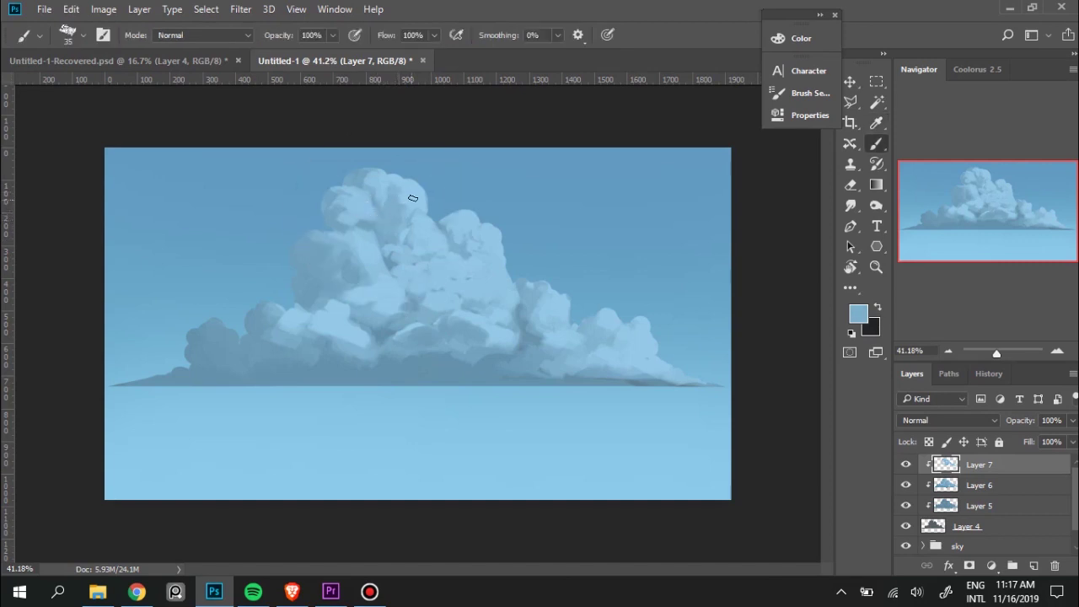
{"action": "left_click", "coordinate": [410, 200], "text": "alt"}
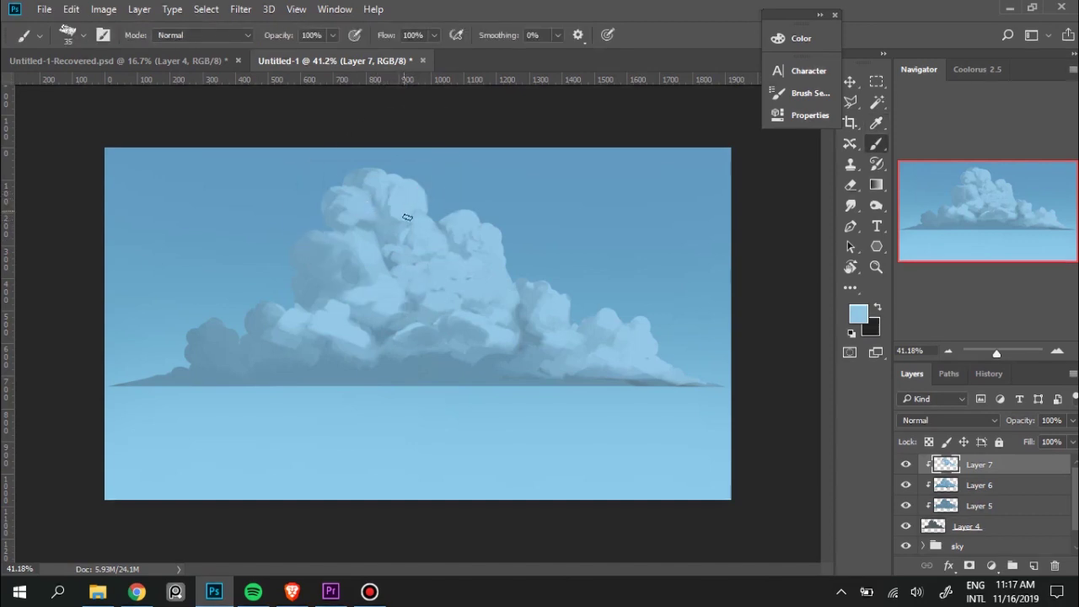
{"action": "left_click_drag", "start_coordinate": [403, 195], "coordinate": [402, 228]}
Pick new lighter shades from the cloud top and resume painting there.
{"action": "left_click", "coordinate": [387, 226], "text": "alt"}
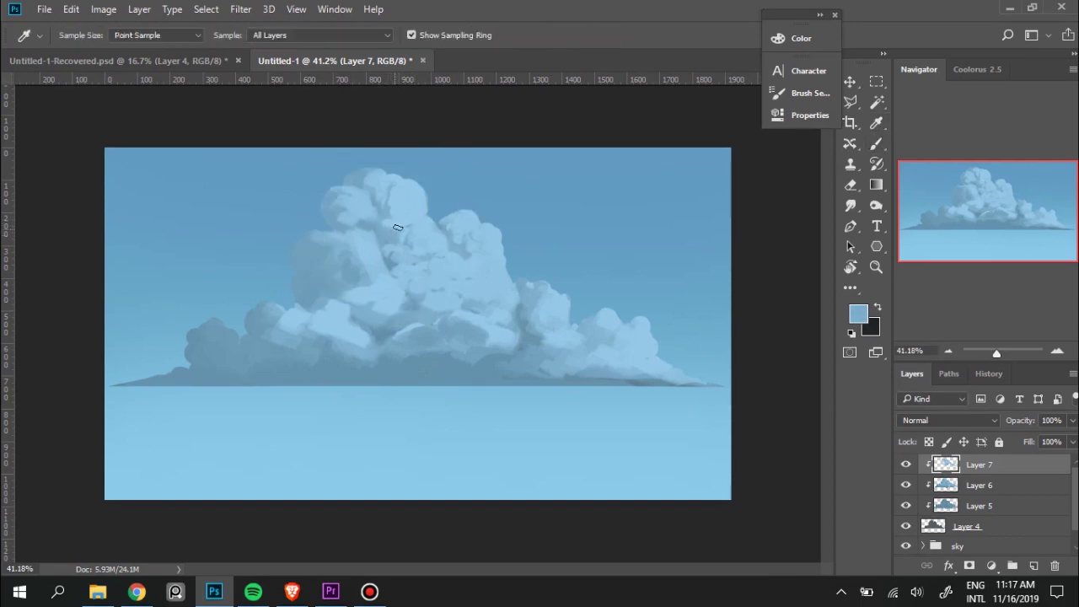
{"action": "left_click", "coordinate": [421, 207], "text": "alt"}
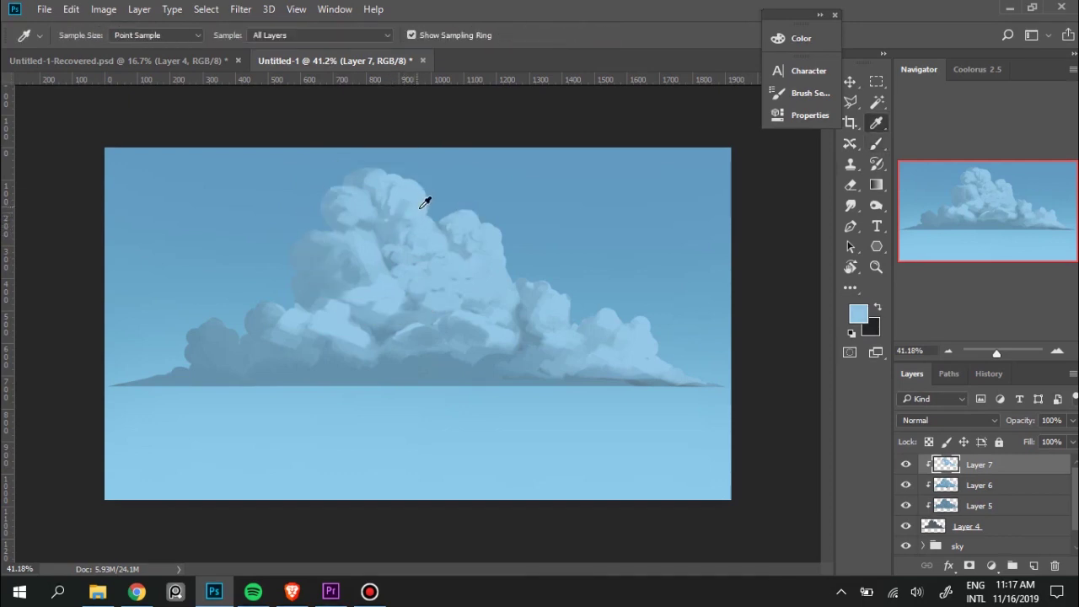
{"action": "left_click", "coordinate": [366, 171], "text": "alt"}
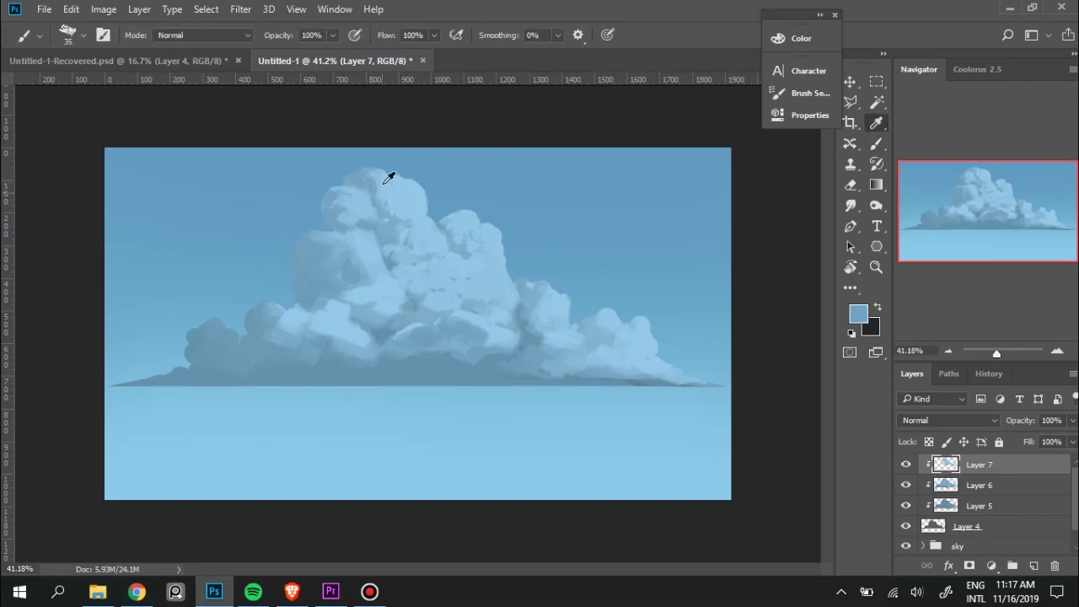
{"action": "left_click", "coordinate": [370, 175], "text": "alt"}
{"action": "left_click", "coordinate": [339, 187], "text": "alt"}
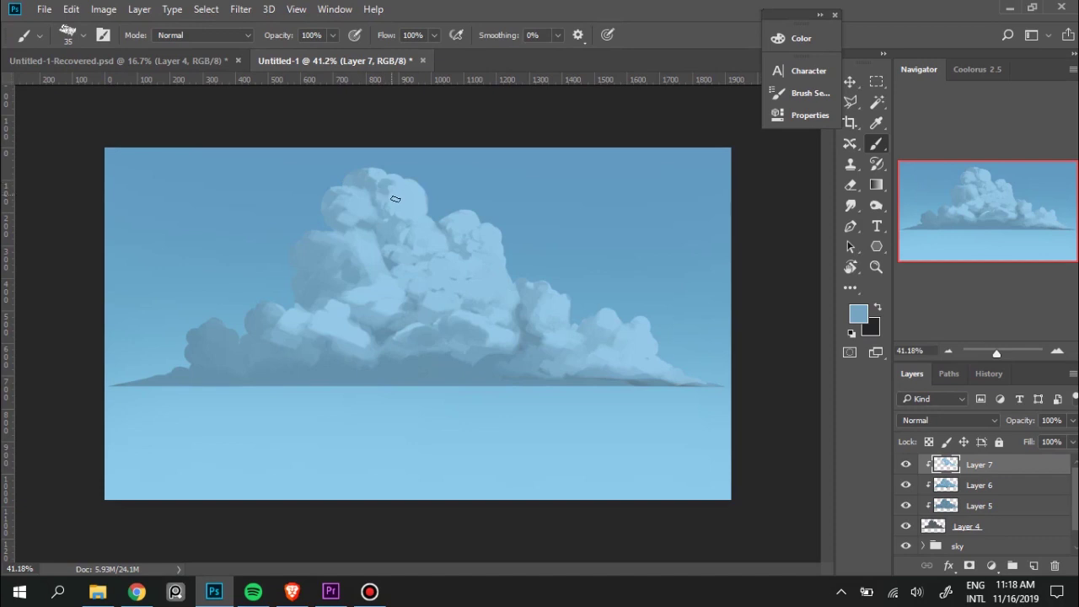
Sample more light and dark top-billow blues and enlarge the brush from 35 to 70.
{"action": "left_click", "coordinate": [392, 190], "text": "alt"}
{"action": "left_click", "coordinate": [358, 176], "text": "alt"}
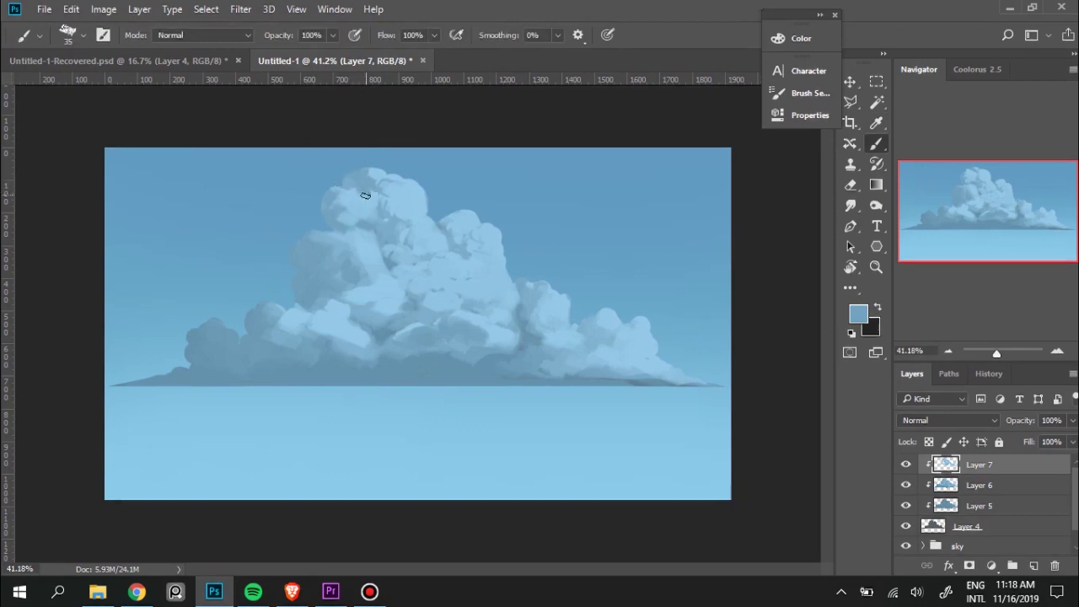
{"action": "left_click", "coordinate": [360, 193], "text": "alt"}
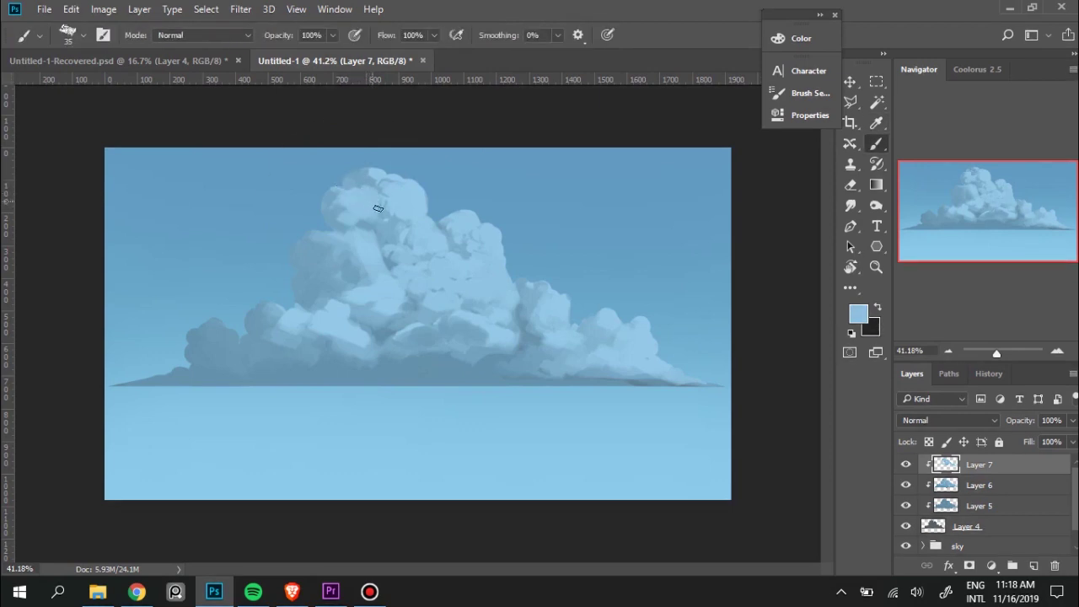
{"action": "left_click", "coordinate": [372, 177], "text": "alt"}
{"action": "key", "text": "bracketright"}
{"action": "key", "text": "bracketright"}
{"action": "key", "text": "bracketright"}
{"action": "key", "text": "bracketright"}
{"action": "key", "text": "bracketright"}
{"action": "left_click", "coordinate": [405, 213], "text": "alt"}
Paint light strokes across the central billows with a sampled cloud blue.
{"action": "left_click", "coordinate": [397, 260], "text": "alt"}
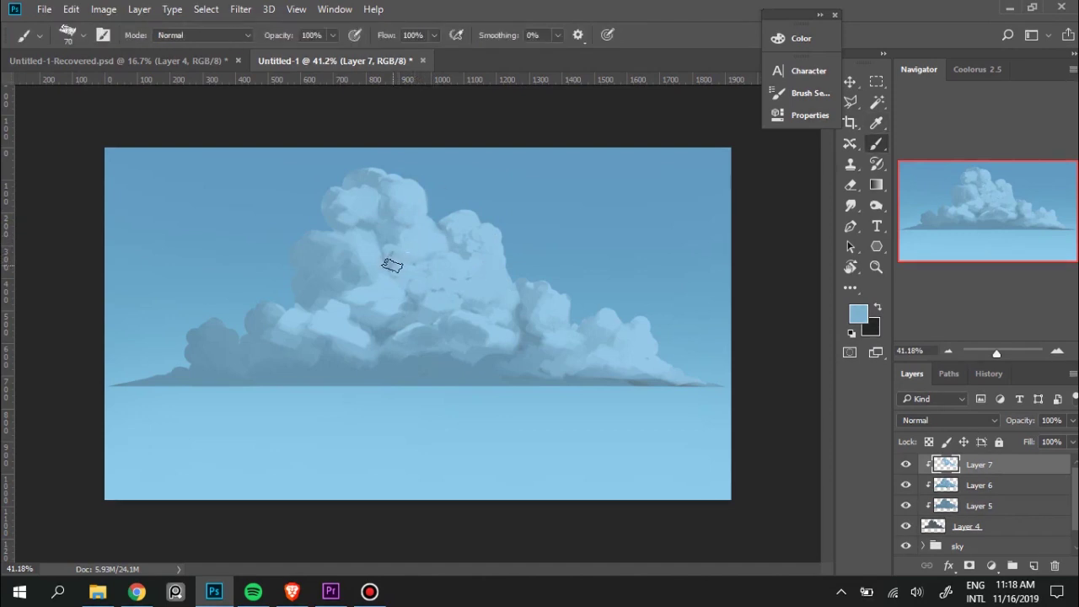
{"action": "left_click", "coordinate": [395, 261], "text": "alt"}
{"action": "mouse_move", "coordinate": [395, 261]}
{"action": "left_mouse_down"}
{"action": "mouse_move", "coordinate": [410, 290]}
{"action": "mouse_move", "coordinate": [414, 272]}
{"action": "mouse_move", "coordinate": [430, 287]}
{"action": "left_mouse_up"}
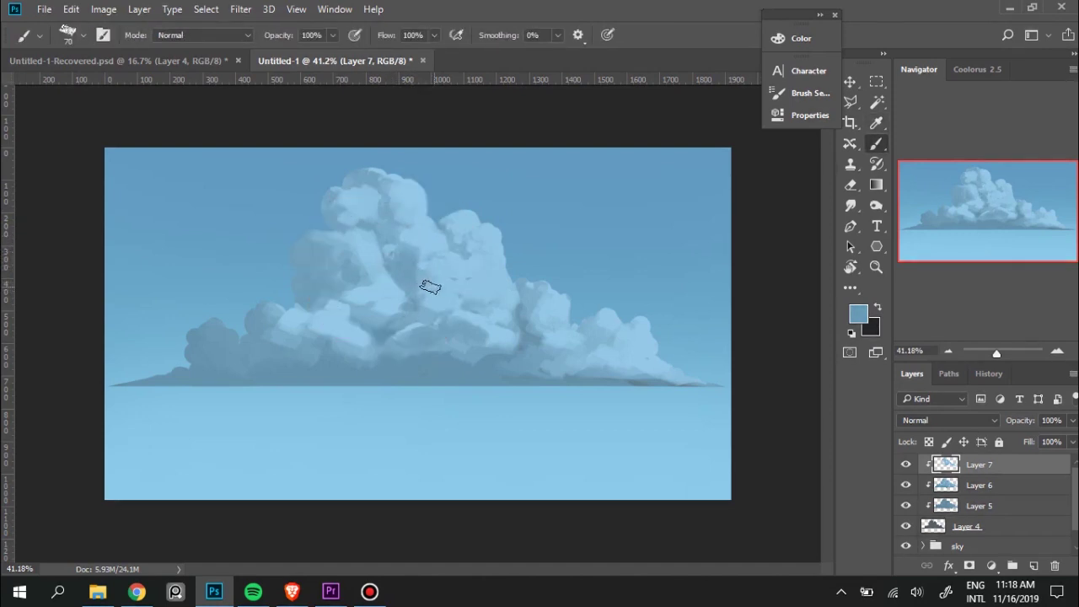
{"action": "left_click", "coordinate": [422, 251], "text": "alt"}
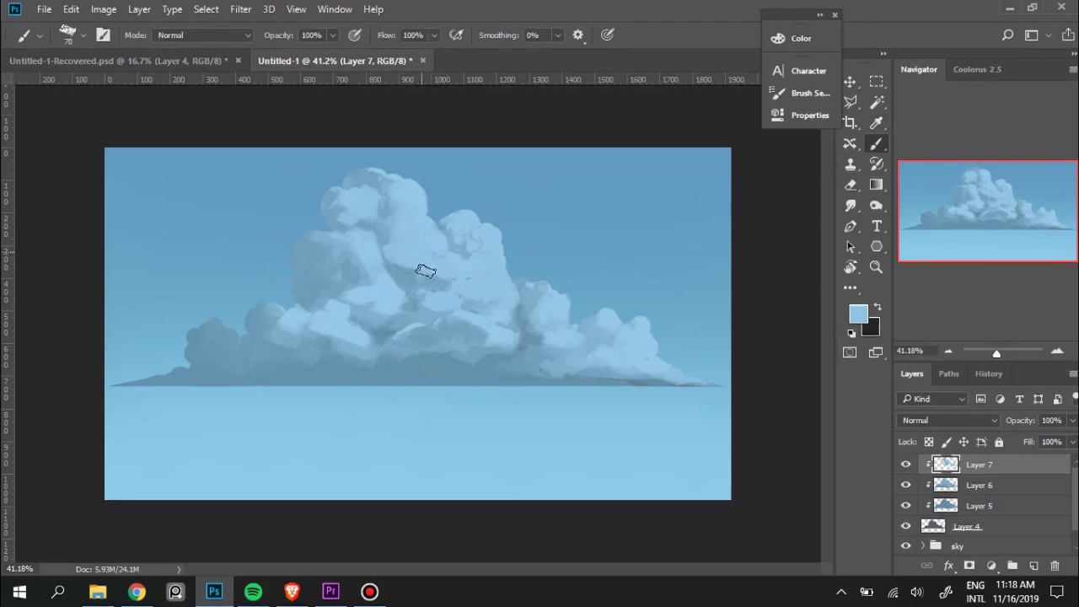
Paint lighter tones and darker blue-grey shading onto the lower-left cloud base.
{"action": "left_click", "coordinate": [429, 278], "text": "alt"}
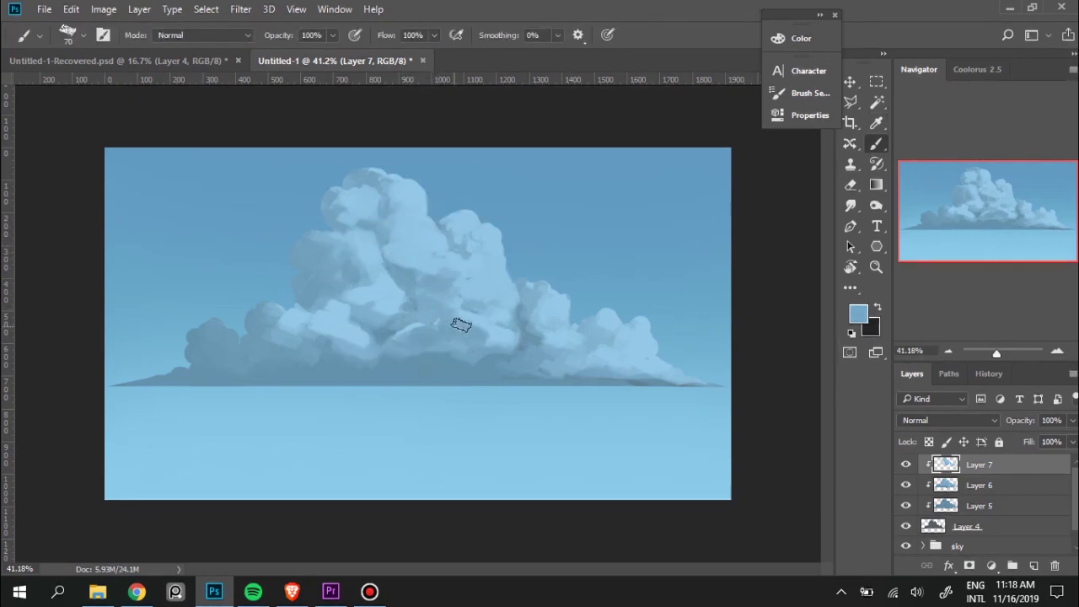
{"action": "left_click", "coordinate": [475, 284], "text": "alt"}
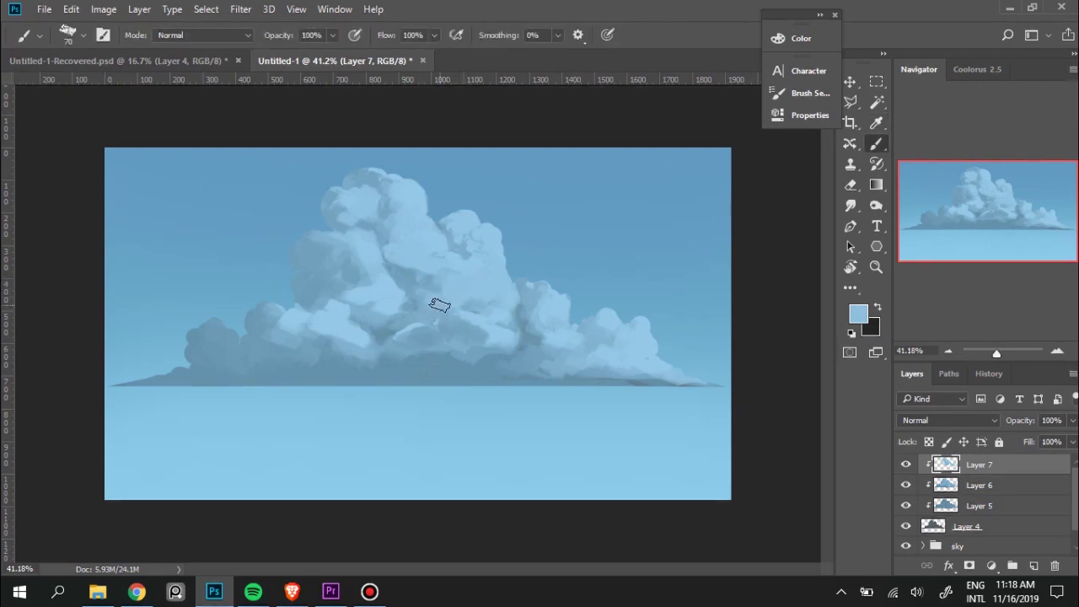
{"action": "left_click", "coordinate": [433, 287], "text": "alt"}
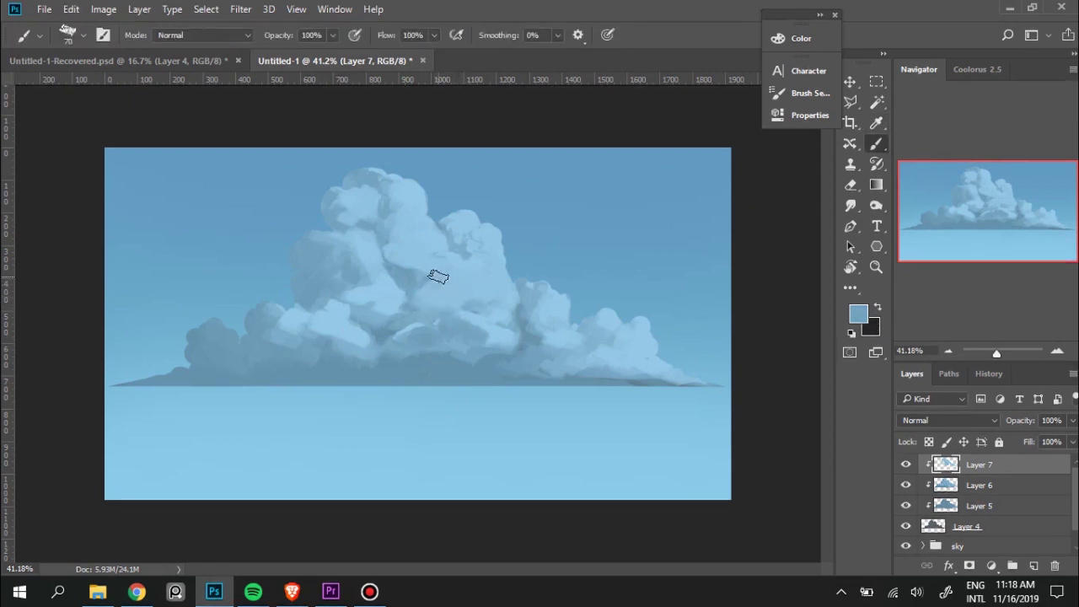
{"action": "left_click", "coordinate": [355, 318], "text": "alt"}
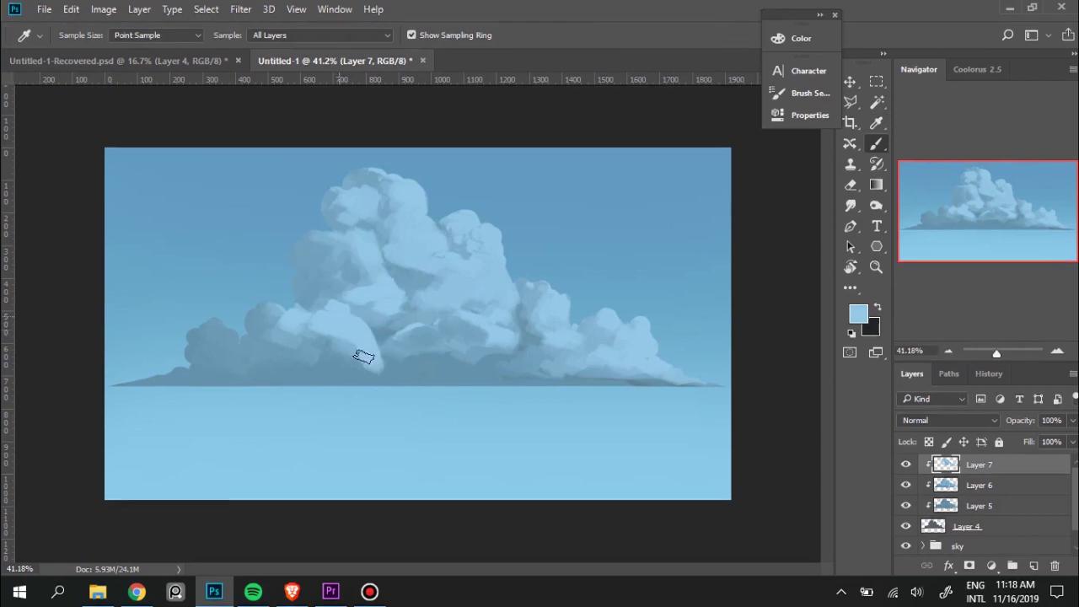
{"action": "mouse_move", "coordinate": [289, 349]}
{"action": "left_mouse_down"}
{"action": "mouse_move", "coordinate": [306, 371]}
{"action": "mouse_move", "coordinate": [300, 351]}
{"action": "left_mouse_up"}
{"action": "left_click", "coordinate": [282, 368], "text": "alt"}
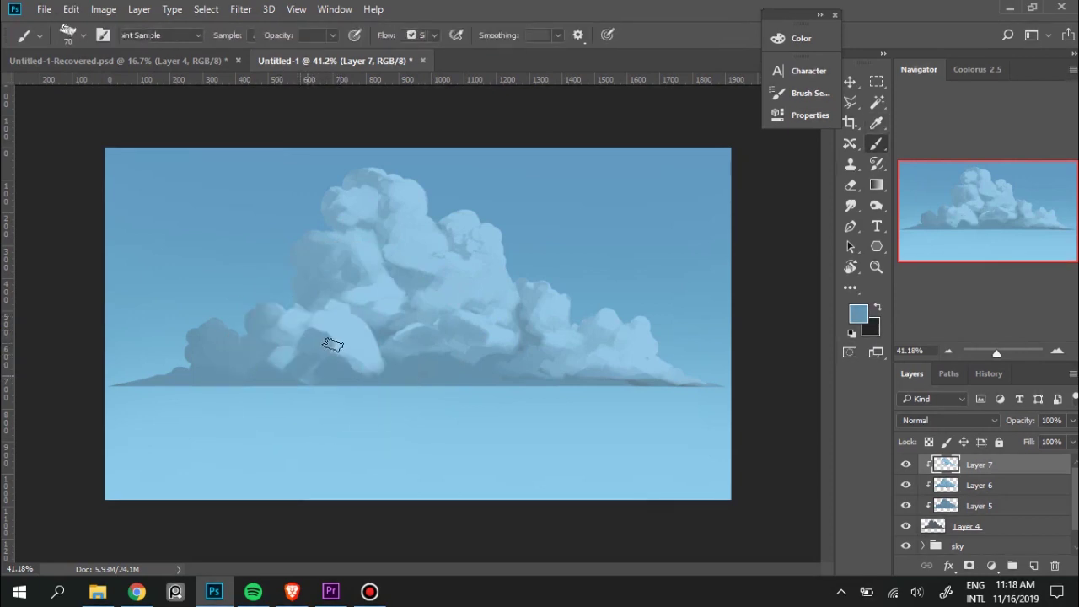
{"action": "left_click", "coordinate": [354, 318], "text": "alt"}
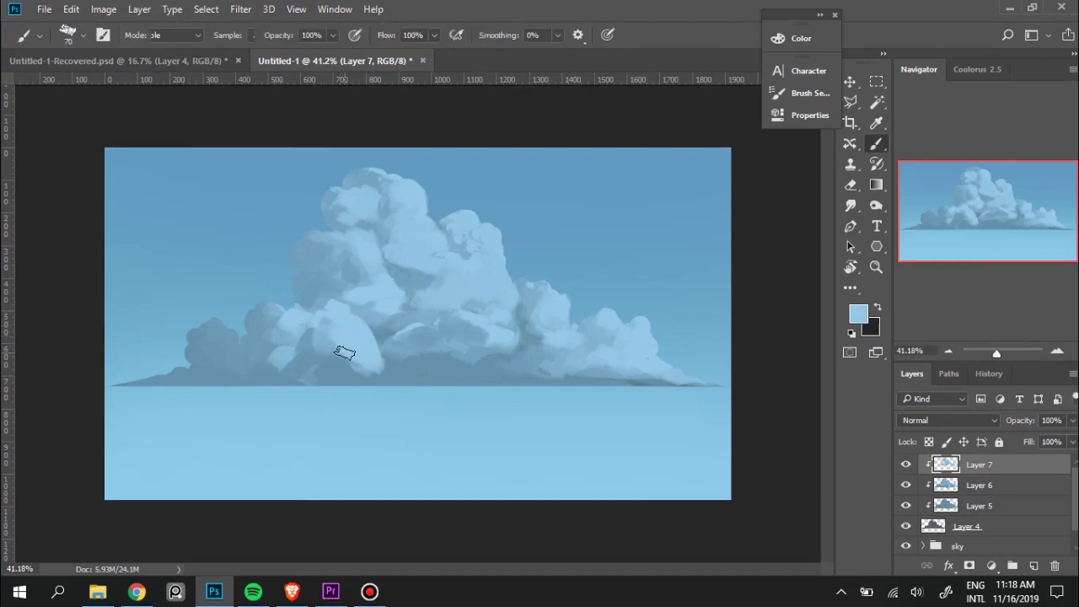
{"action": "mouse_move", "coordinate": [344, 352]}
{"action": "left_mouse_down"}
{"action": "mouse_move", "coordinate": [325, 356]}
{"action": "mouse_move", "coordinate": [313, 340]}
{"action": "mouse_move", "coordinate": [312, 349]}
{"action": "left_mouse_up"}
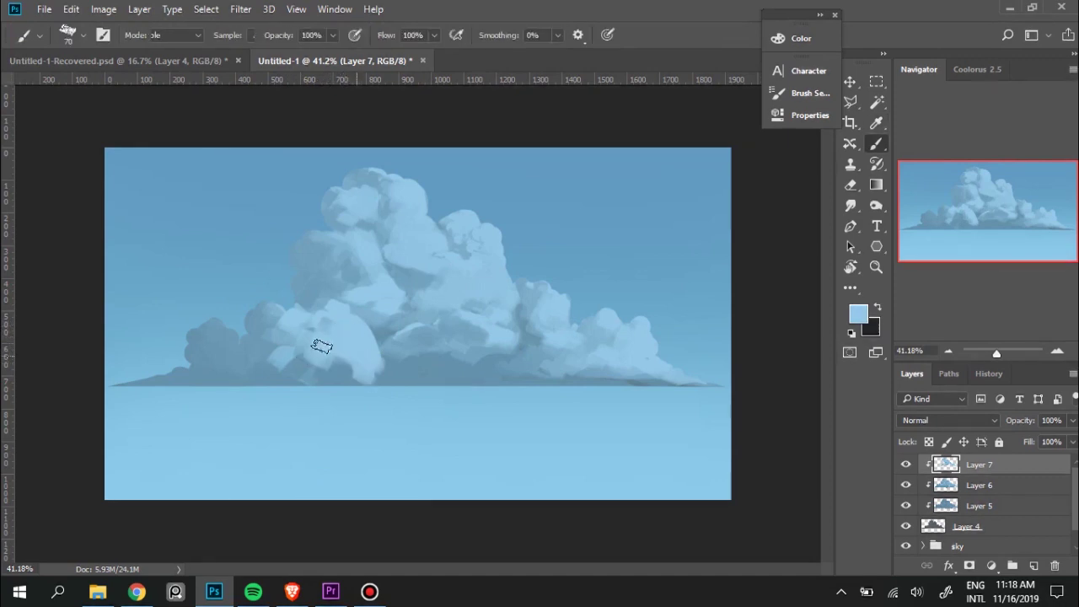
{"action": "left_click", "coordinate": [342, 274], "text": "alt"}
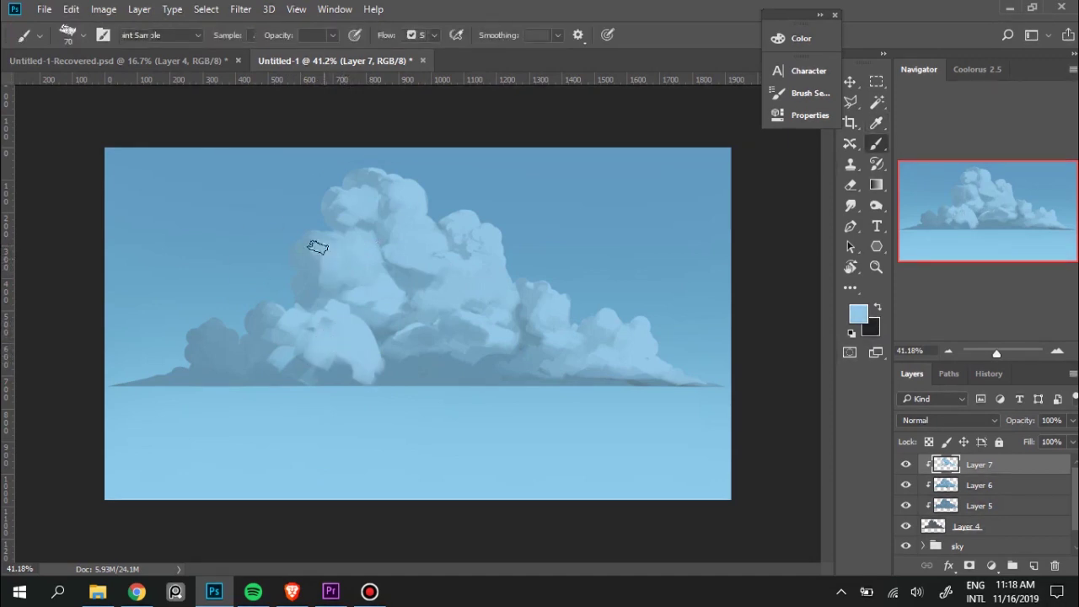
Sample cloud blues and paint a highlight on the upper-left billow.
{"action": "left_click", "coordinate": [306, 272], "text": "alt"}
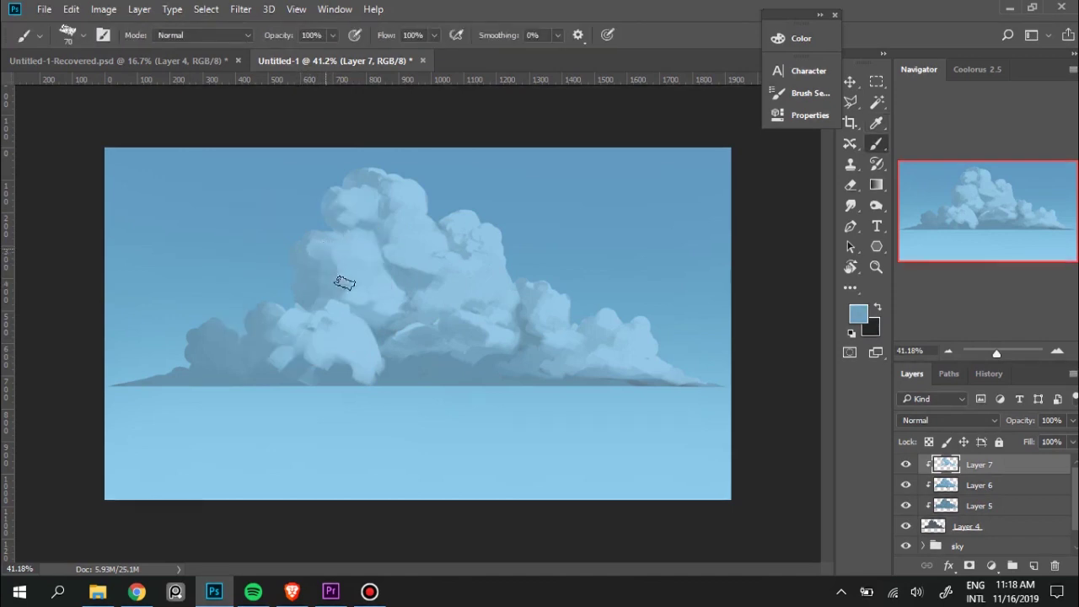
{"action": "left_click", "coordinate": [359, 264], "text": "alt"}
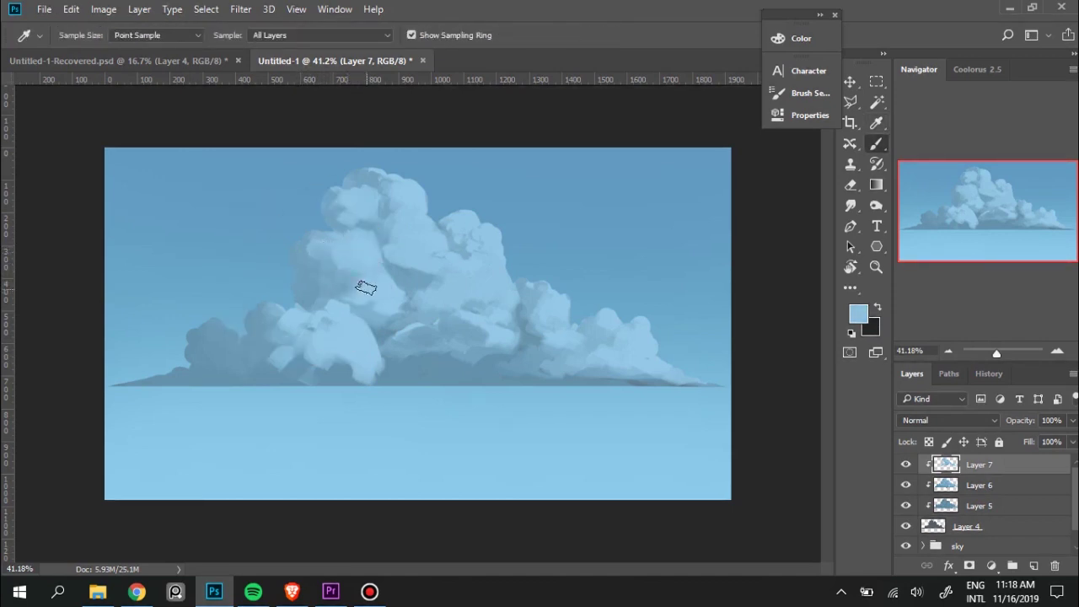
{"action": "left_click", "coordinate": [313, 288], "text": "alt"}
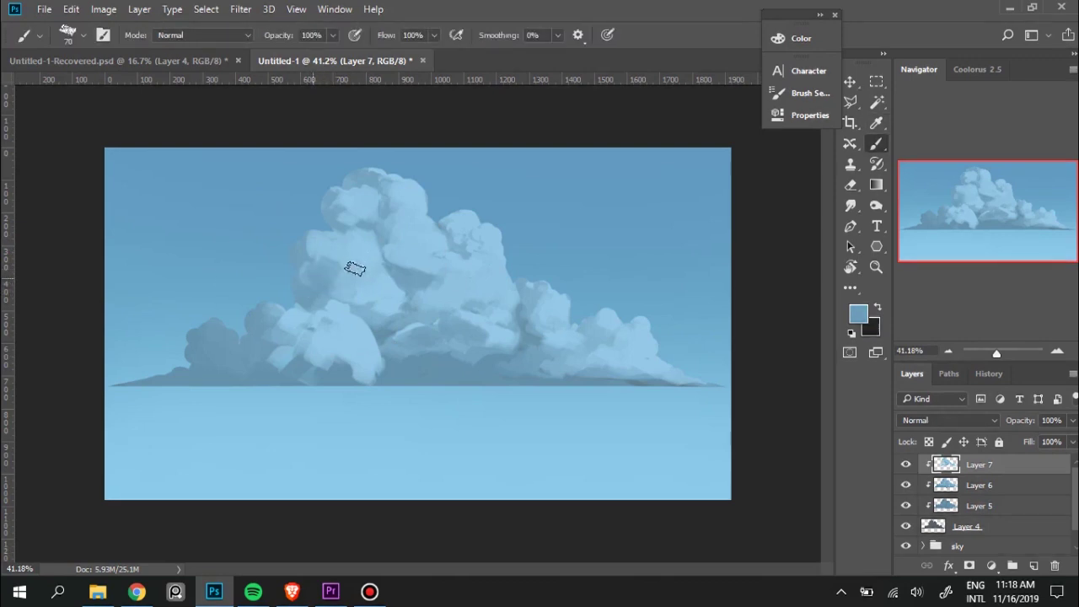
{"action": "key", "text": "alt"}
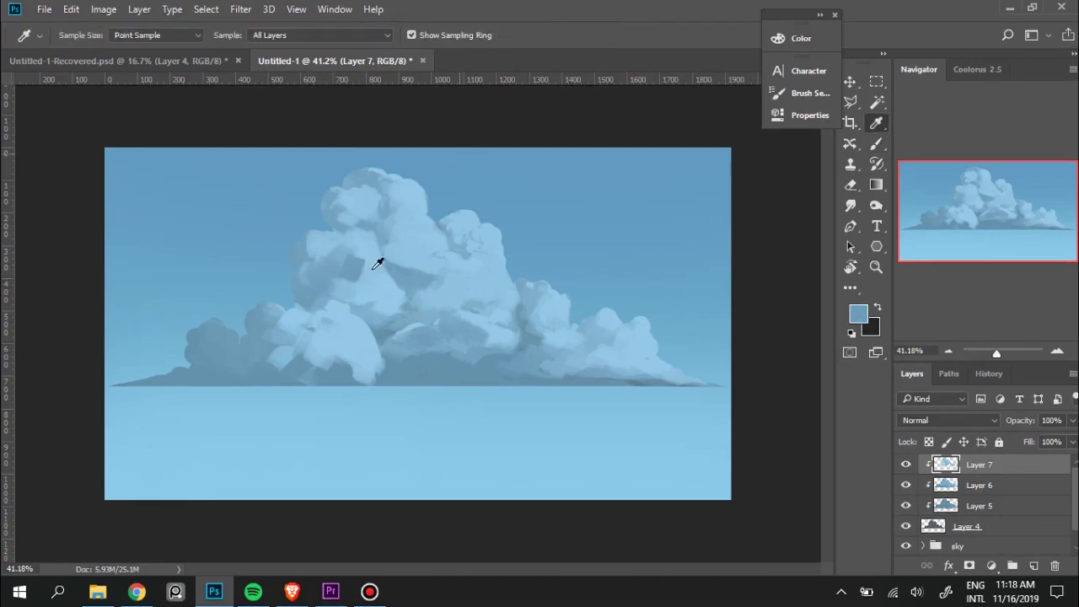
{"action": "key", "text": "alt"}
{"action": "left_click", "coordinate": [369, 270], "text": "alt"}
{"action": "left_click", "coordinate": [379, 279], "text": "alt"}
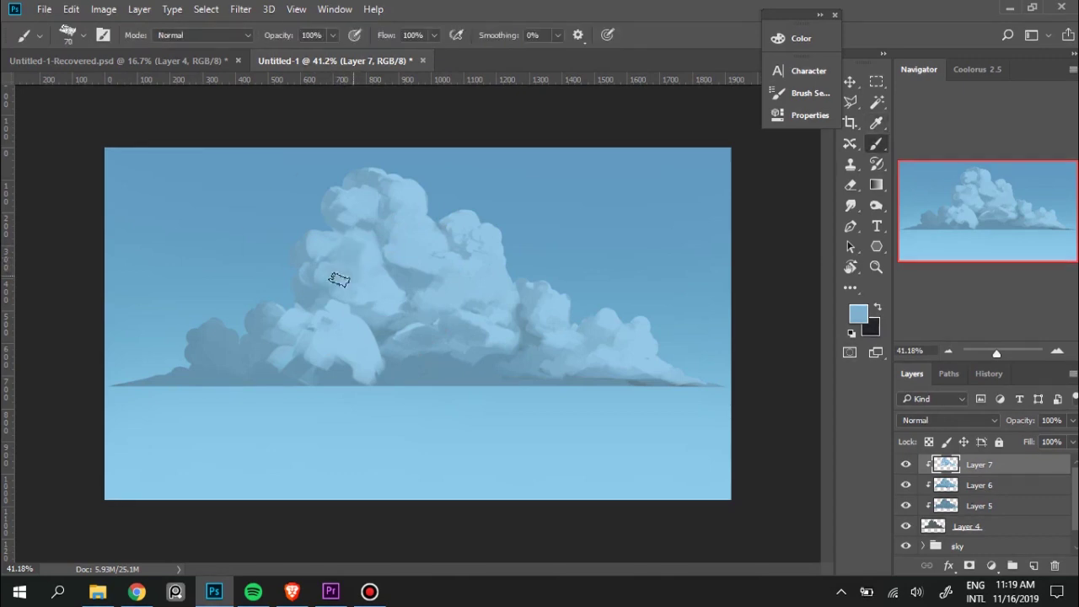
Keep resampling cloud colours while painting the upper-left billow.
{"action": "left_click", "coordinate": [372, 279], "text": "alt"}
{"action": "left_click", "coordinate": [344, 253], "text": "alt"}
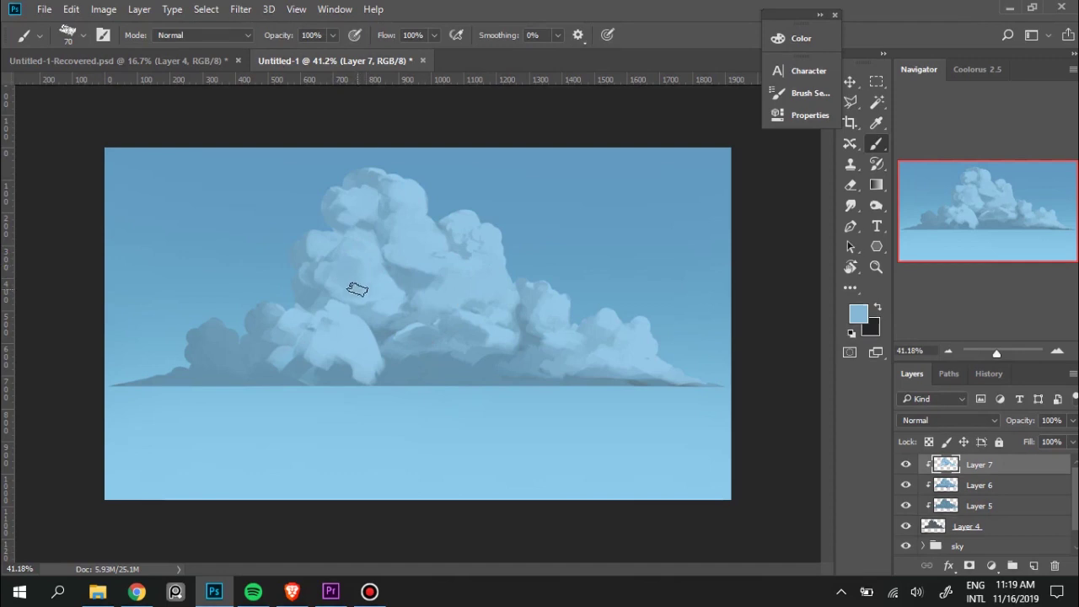
{"action": "left_click", "coordinate": [379, 270], "text": "alt"}
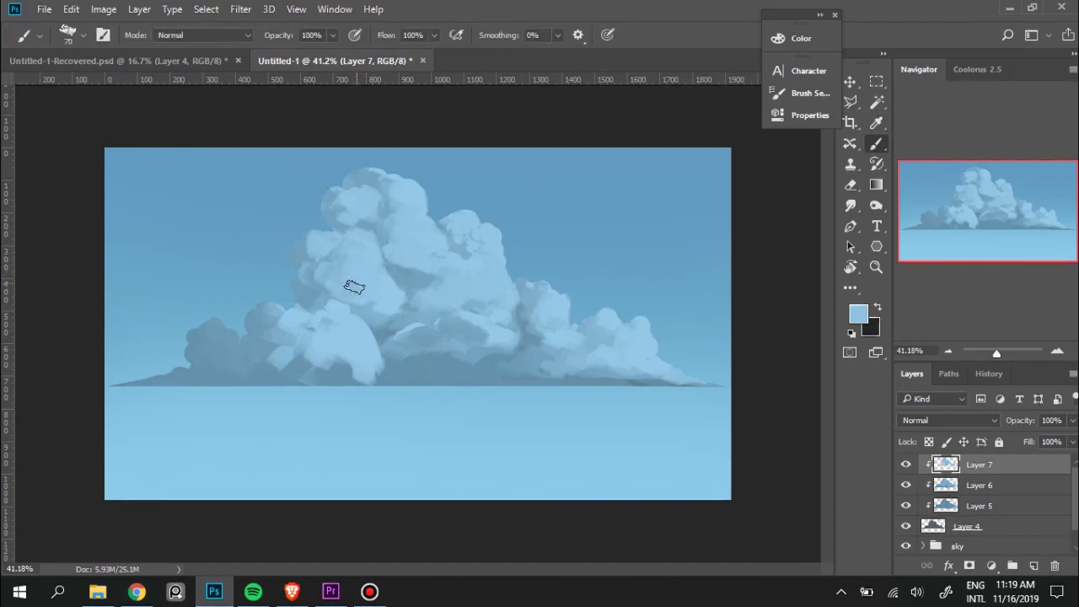
{"action": "key", "text": "alt"}
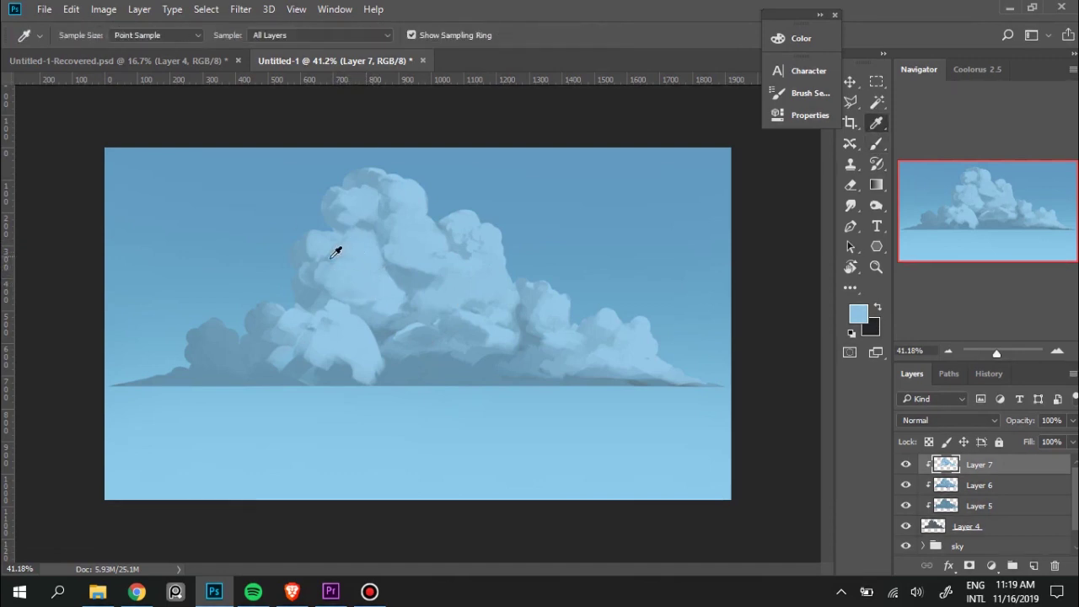
{"action": "left_click", "coordinate": [328, 243], "text": "alt"}
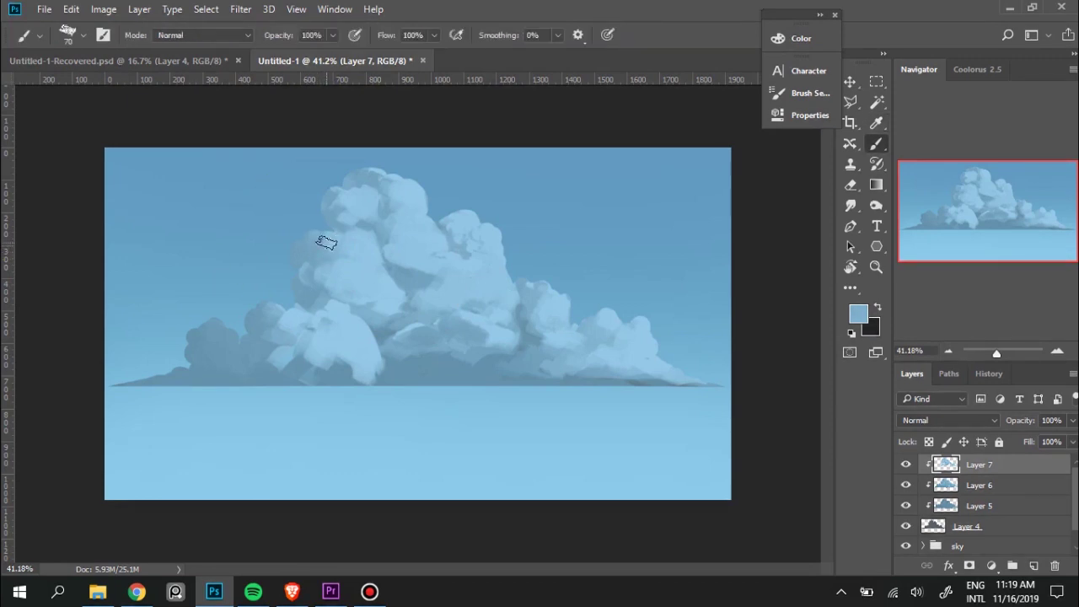
{"action": "key", "text": "alt"}
{"action": "left_click", "coordinate": [341, 236], "text": "alt"}
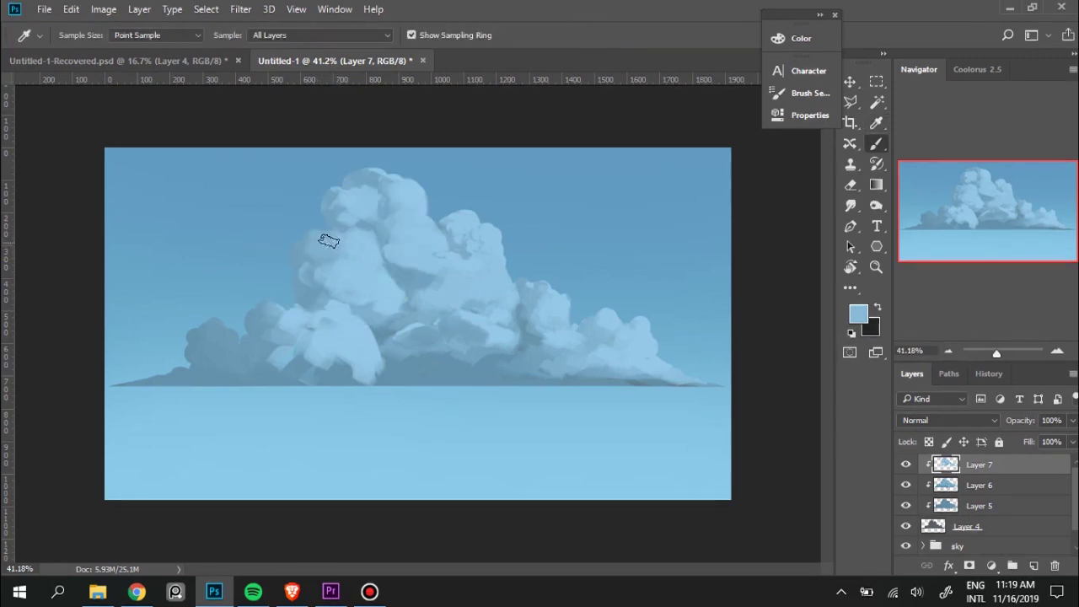
Pick lighter blues from the cloud top and keep modelling the upper-left towers.
{"action": "left_click", "coordinate": [337, 210], "text": "alt"}
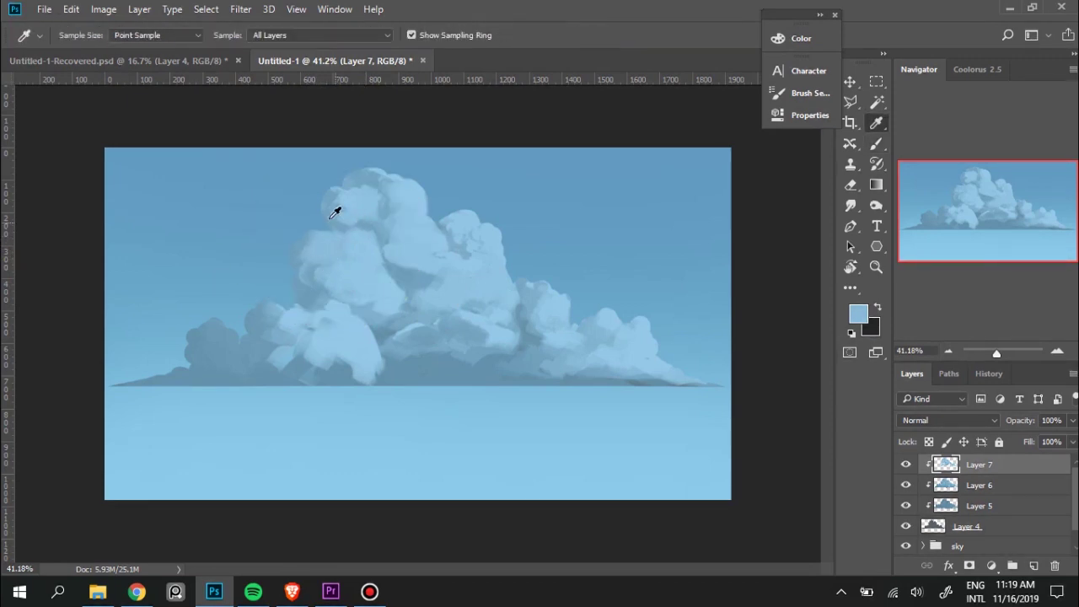
{"action": "left_click", "coordinate": [362, 204], "text": "alt"}
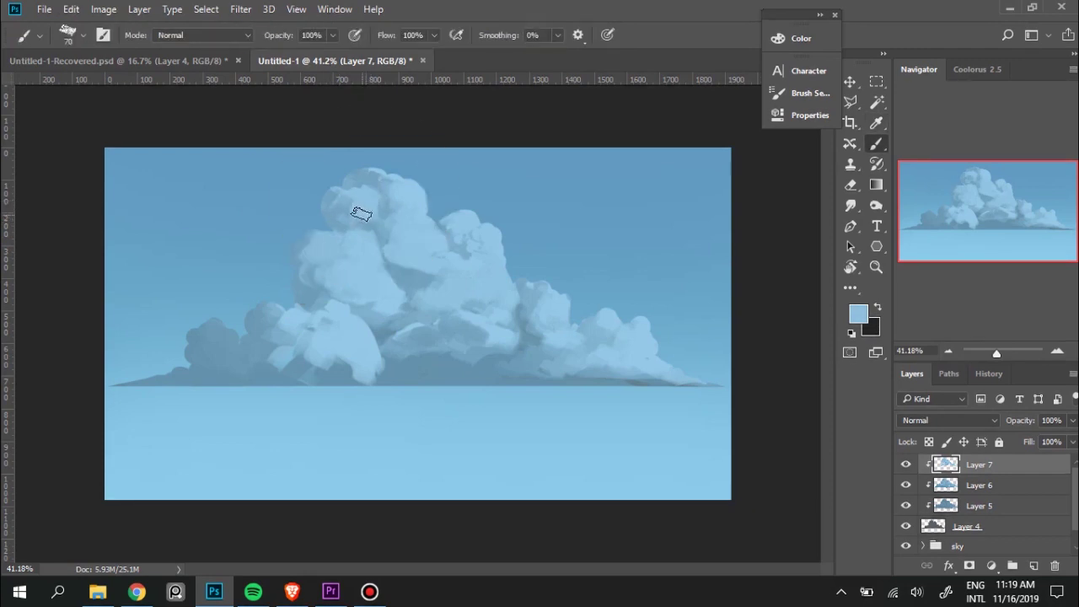
{"action": "left_click", "coordinate": [340, 211], "text": "alt"}
{"action": "key", "text": "alt"}
{"action": "left_click", "coordinate": [371, 194], "text": "alt"}
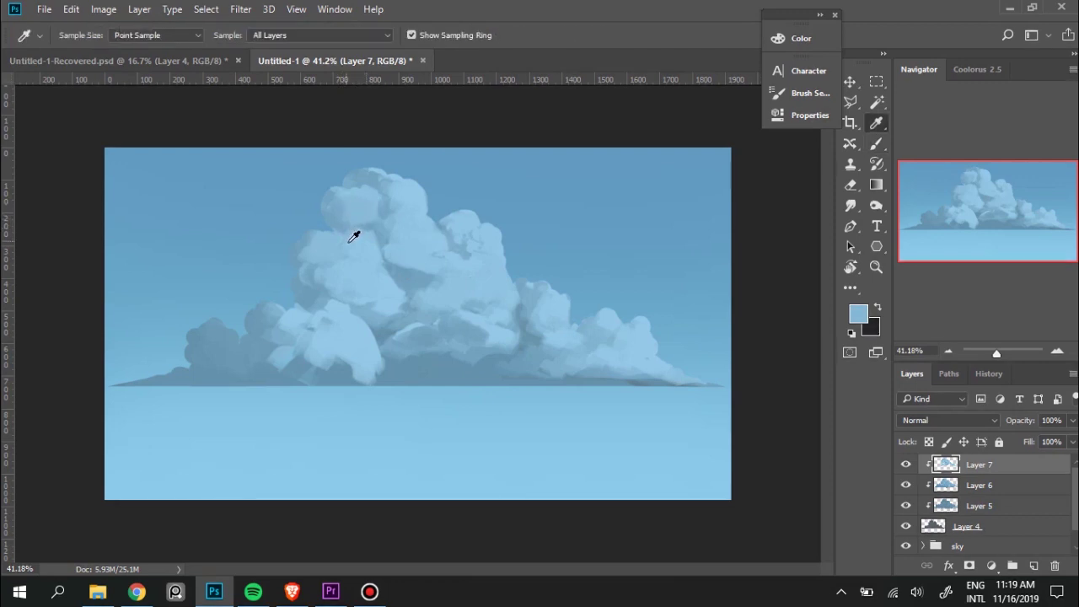
{"action": "left_click", "coordinate": [350, 241], "text": "alt"}
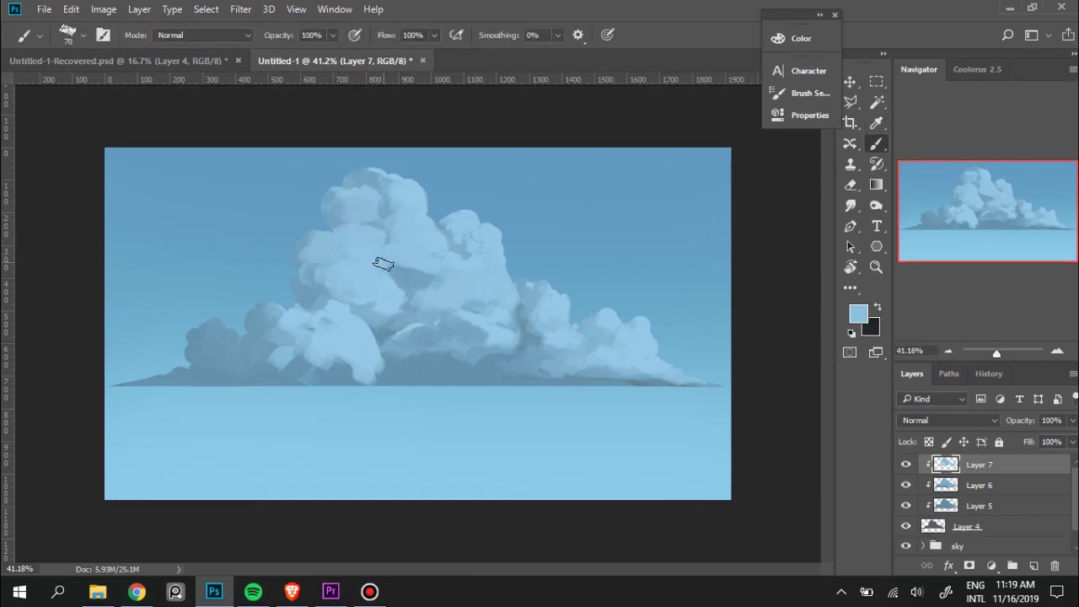
{"action": "left_click", "coordinate": [417, 258], "text": "alt"}
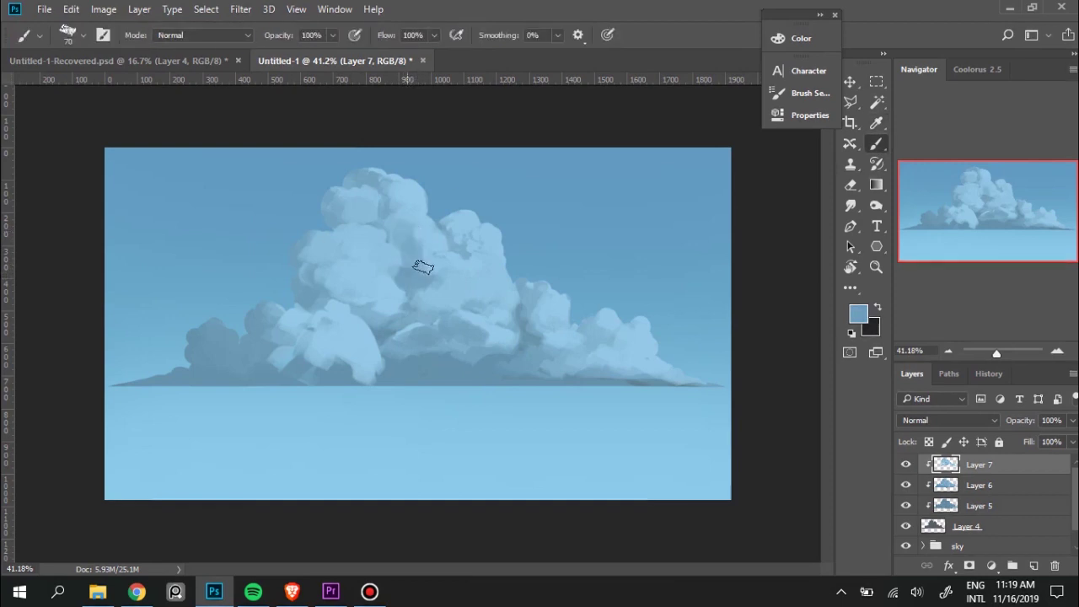
{"action": "left_click", "coordinate": [435, 243], "text": "alt"}
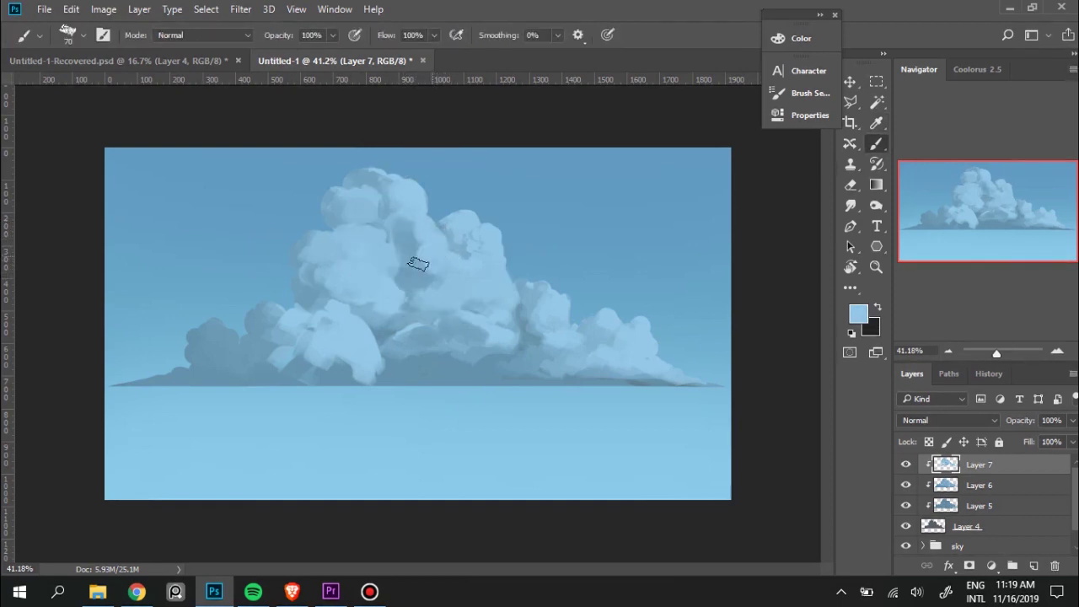
Alt-sample blues from the cloud's upper-right billows.
{"action": "left_click", "coordinate": [458, 240], "text": "alt"}
{"action": "key", "text": "alt"}
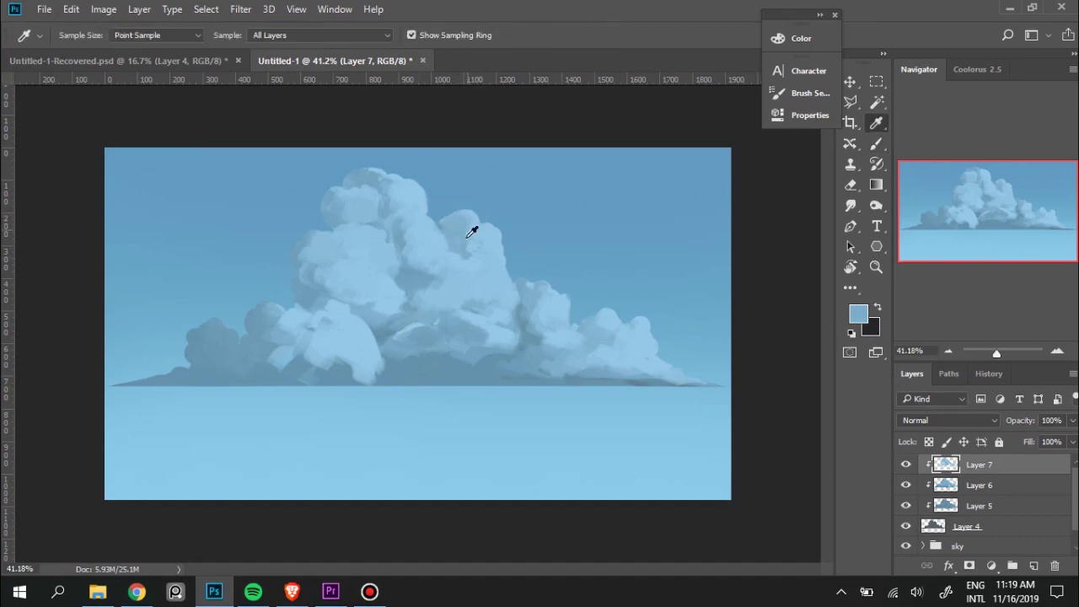
{"action": "left_click", "coordinate": [477, 221], "text": "alt"}
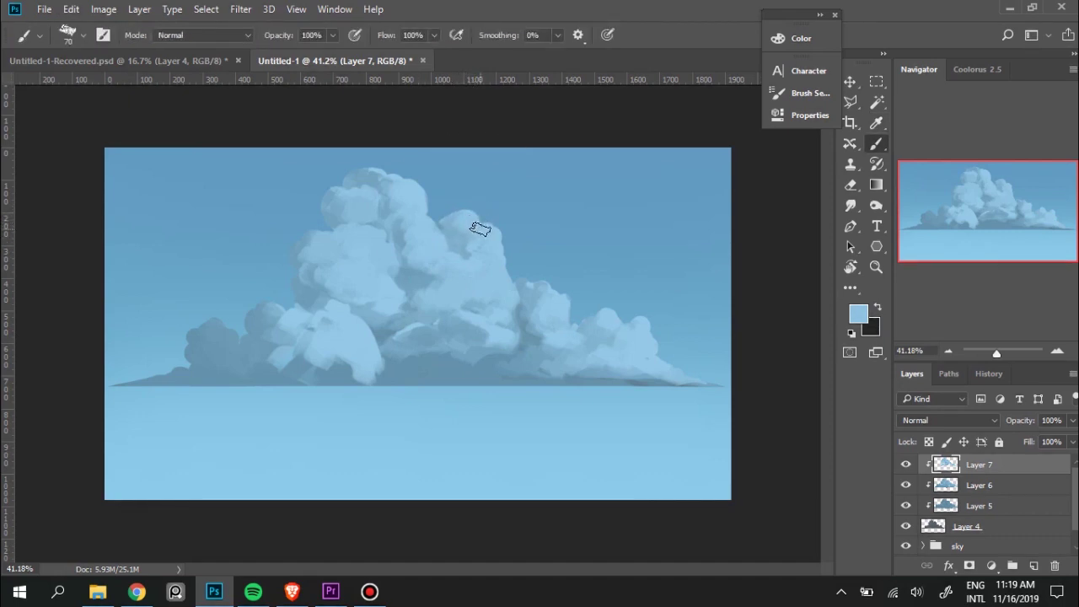
{"action": "key", "text": "alt"}
{"action": "left_click", "coordinate": [469, 242], "text": "alt"}
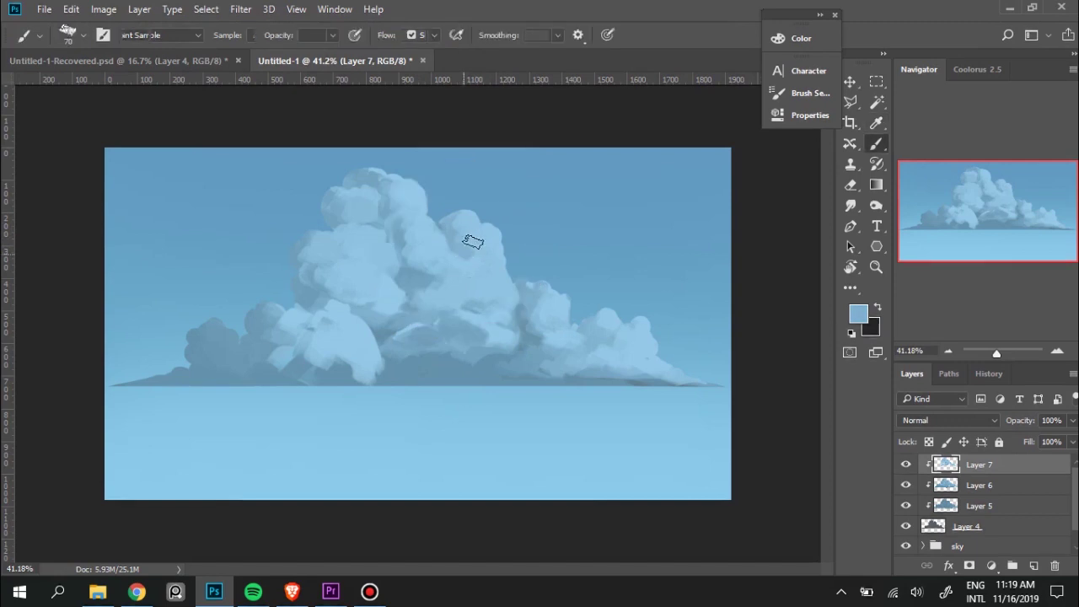
{"action": "key", "text": "alt"}
{"action": "left_click", "coordinate": [499, 239], "text": "alt"}
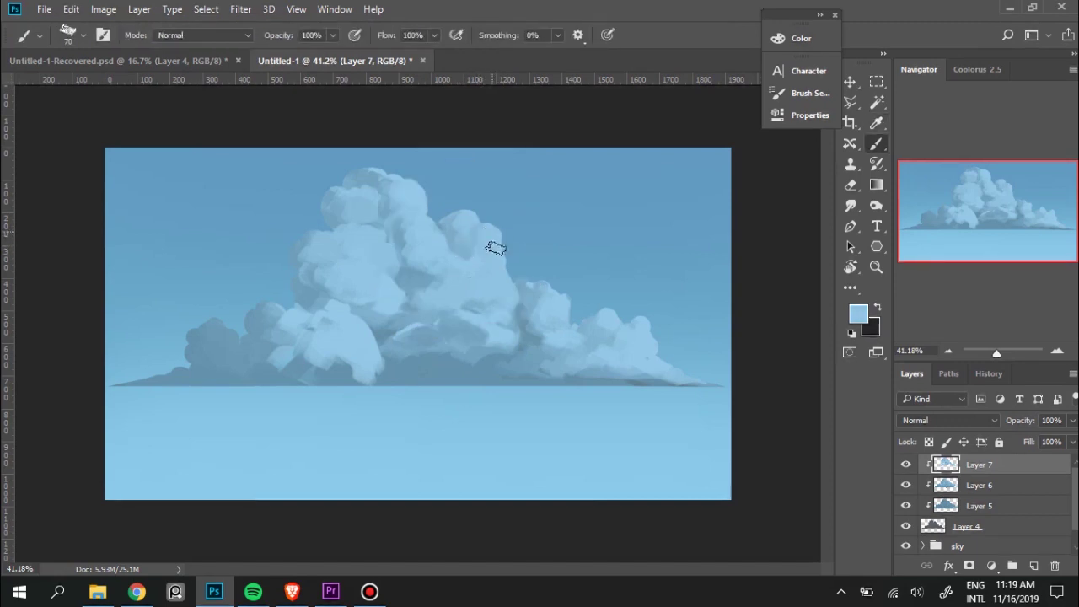
Lighten the shading at the cloud's centre with a sampled lighter blue.
{"action": "left_click", "coordinate": [475, 238], "text": "alt"}
{"action": "left_click", "coordinate": [487, 256], "text": "alt"}
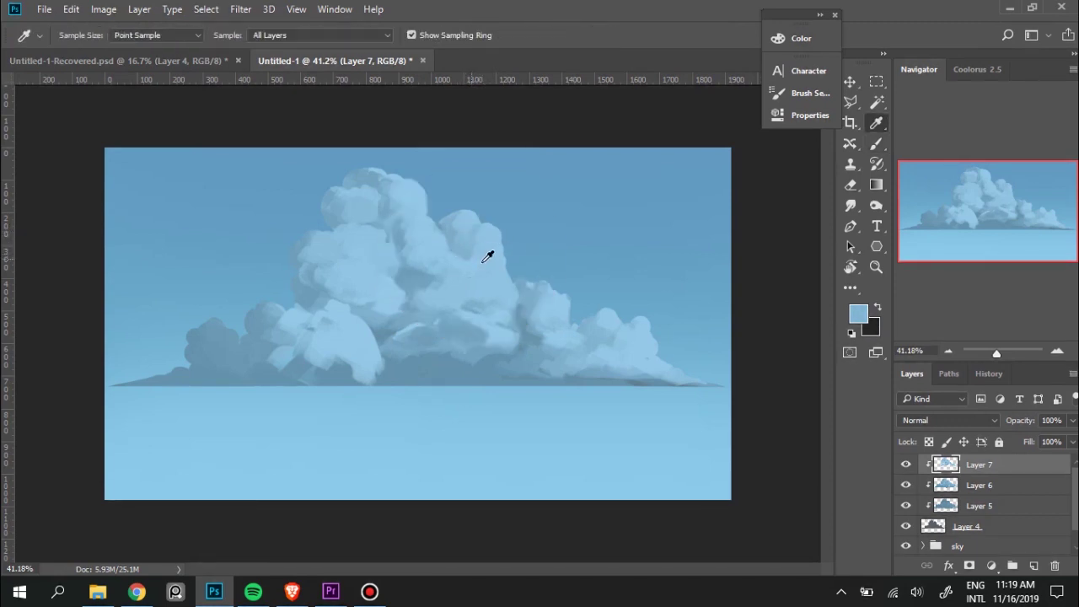
{"action": "left_click", "coordinate": [447, 295], "text": "alt"}
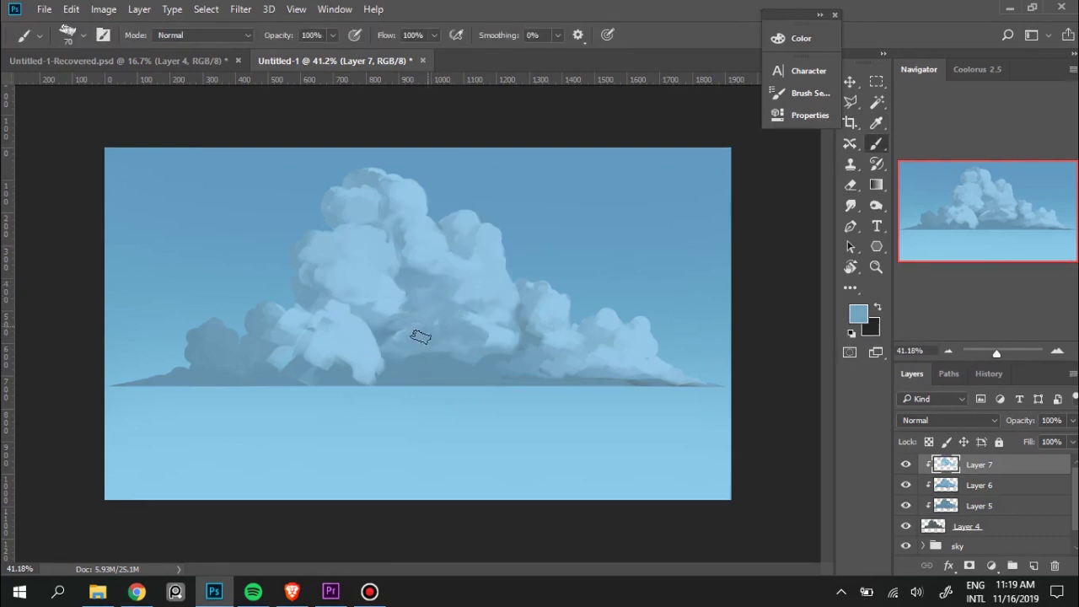
{"action": "left_click", "coordinate": [496, 281], "text": "alt"}
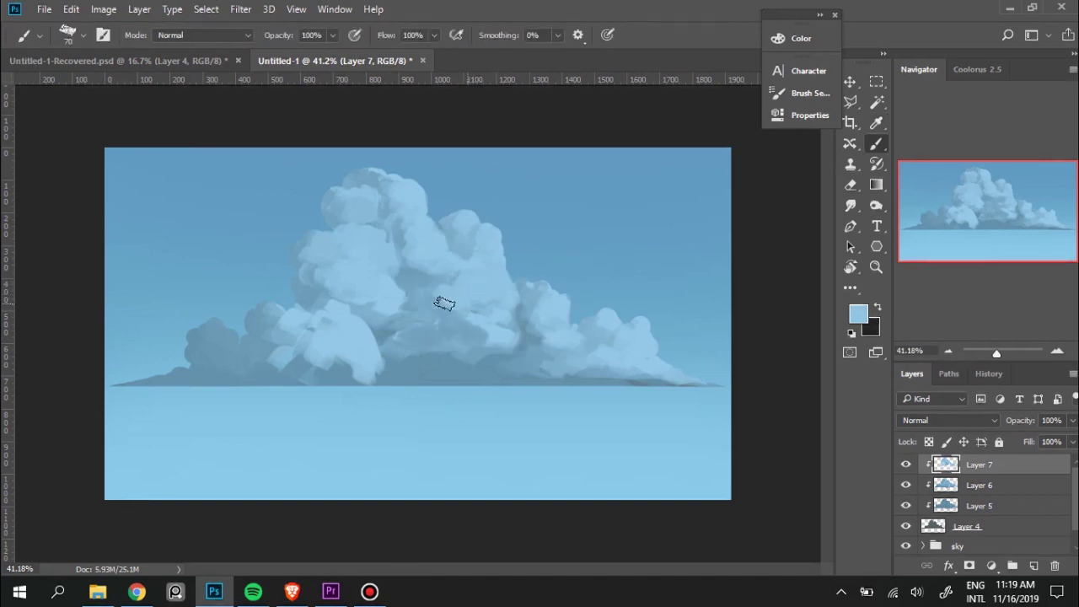
{"action": "left_click_drag", "start_coordinate": [464, 308], "coordinate": [433, 305]}
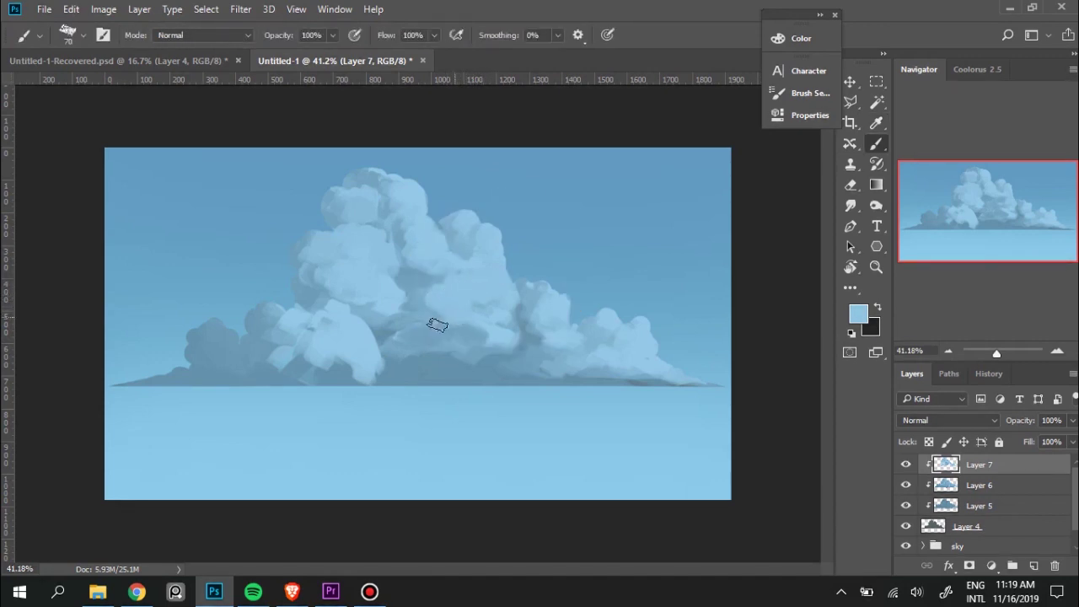
{"action": "left_click", "coordinate": [425, 299], "text": "alt"}
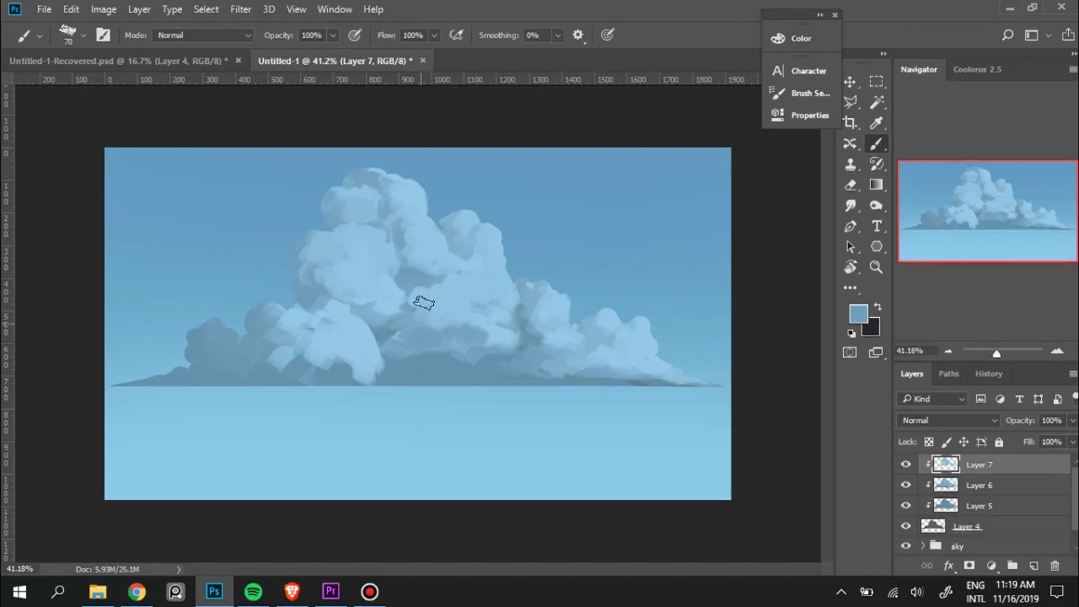
{"action": "left_click", "coordinate": [479, 291], "text": "alt"}
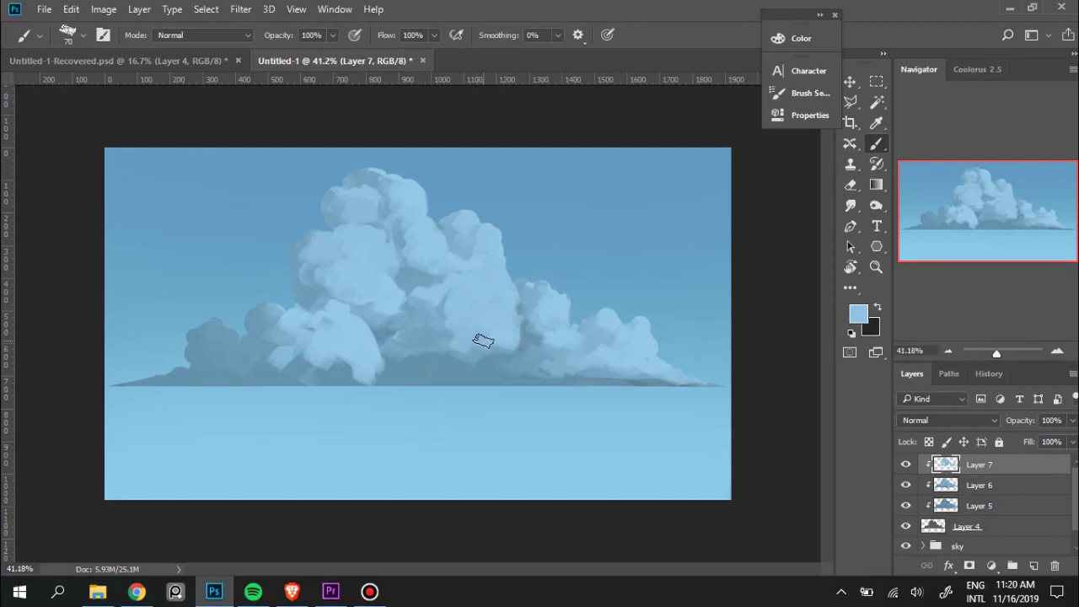
Dab a small light highlight on the middle billows.
{"action": "left_click", "coordinate": [441, 338], "text": "alt"}
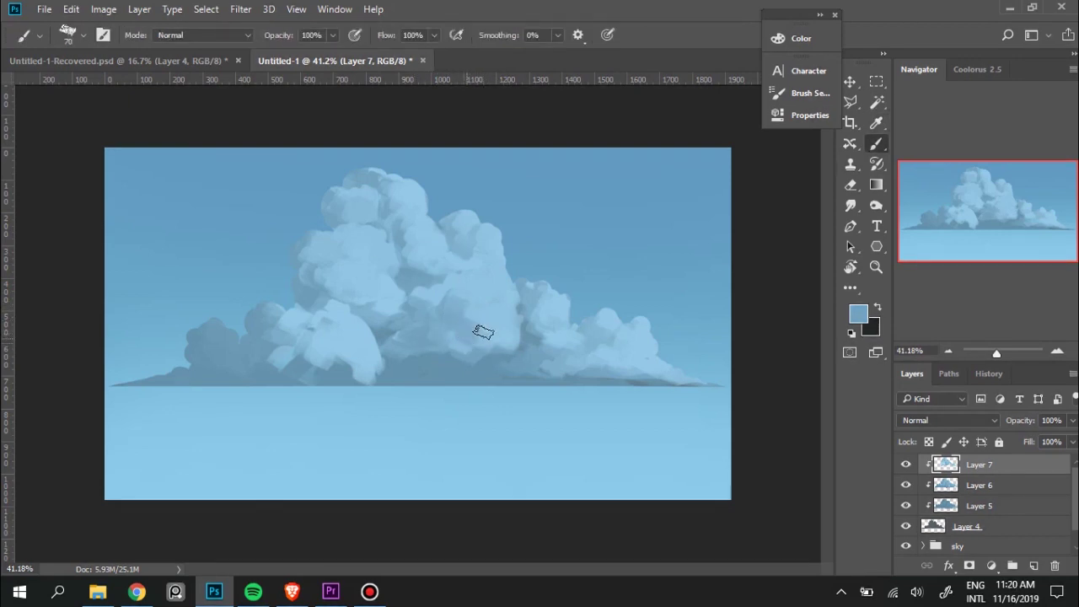
{"action": "left_click", "coordinate": [506, 314], "text": "alt"}
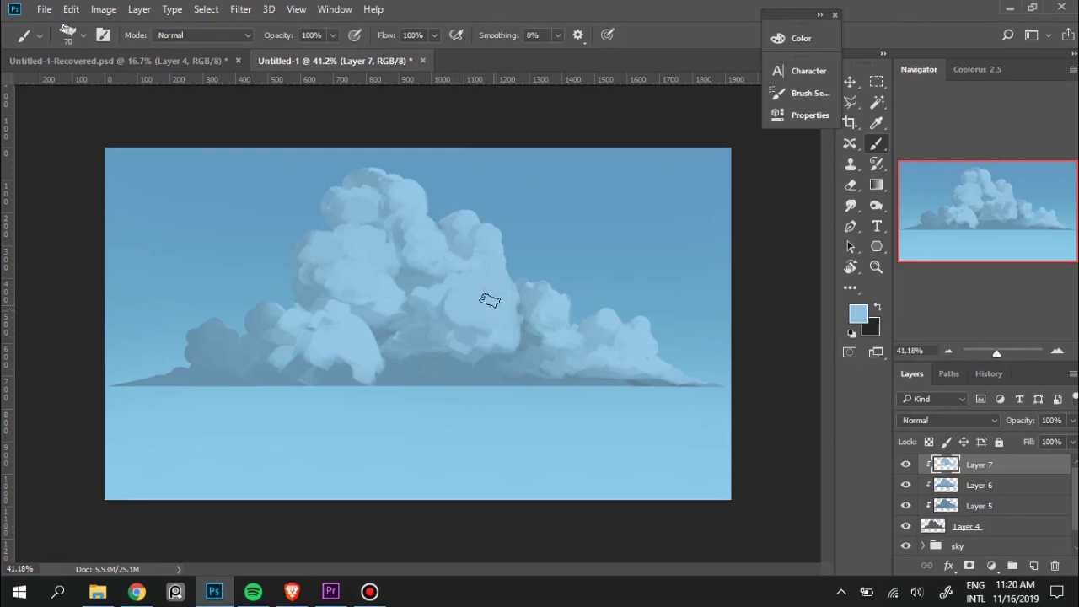
{"action": "left_click", "coordinate": [437, 325], "text": "alt"}
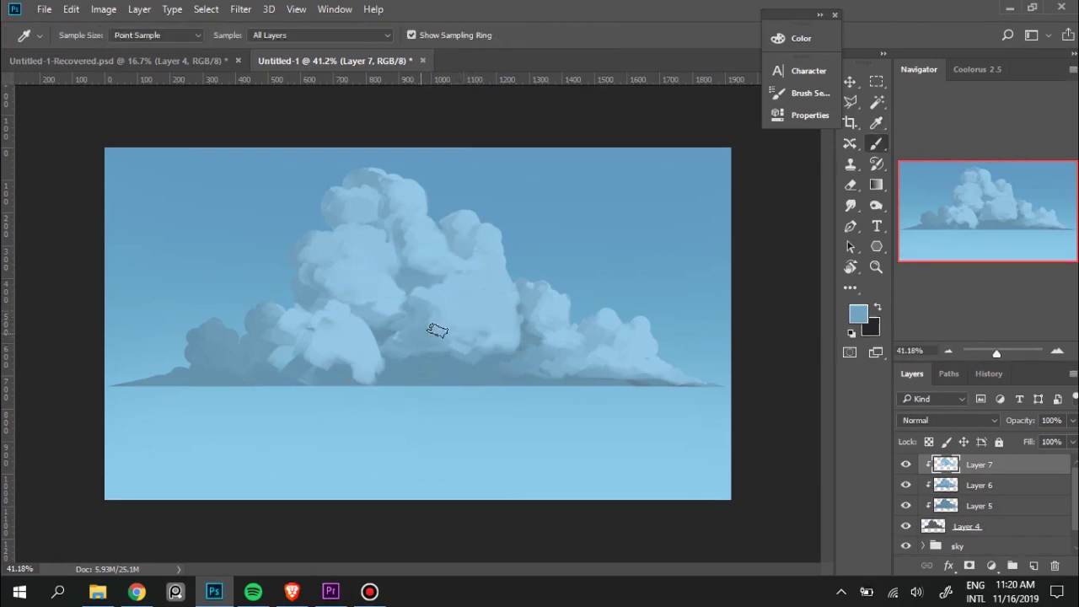
{"action": "left_click", "coordinate": [496, 295], "text": "alt"}
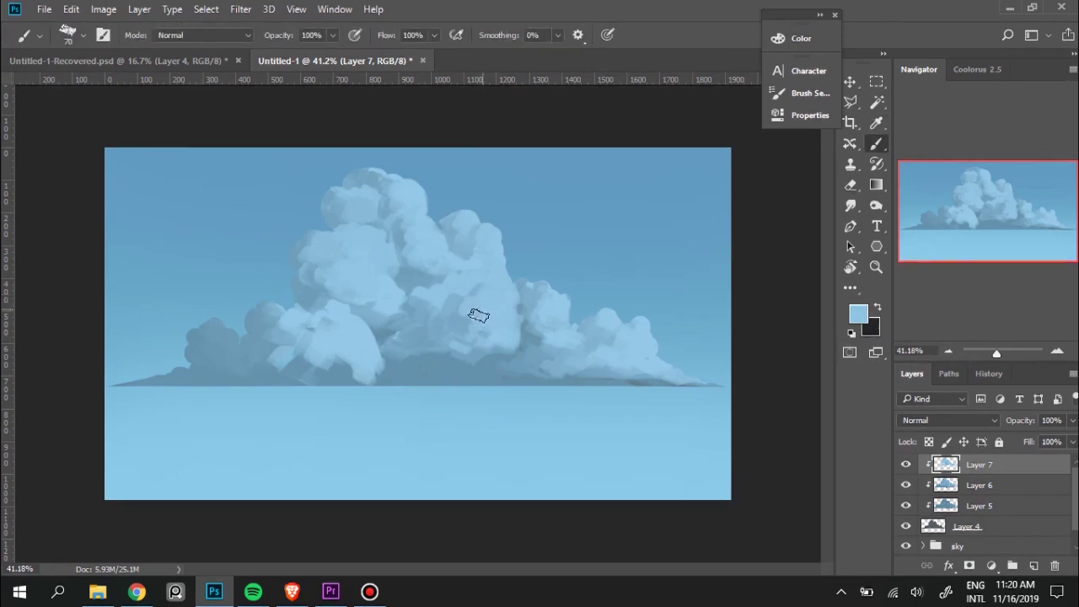
{"action": "left_click_drag", "start_coordinate": [474, 304], "coordinate": [475, 312]}
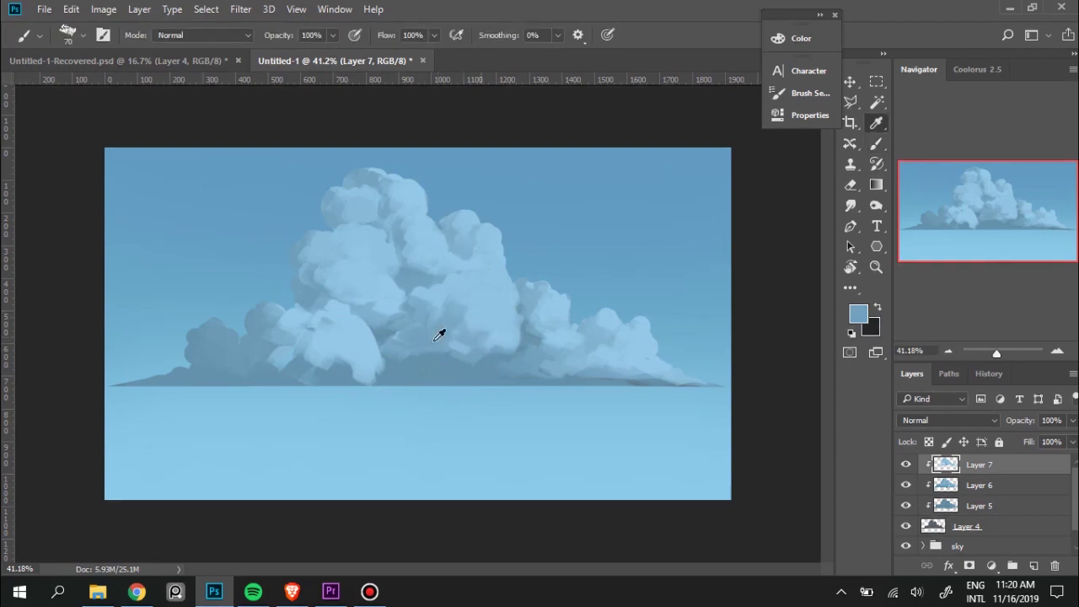
Enlarge the brush to 150 and darken the bright lower-left bump with cloud-base blue.
{"action": "key", "text": "alt"}
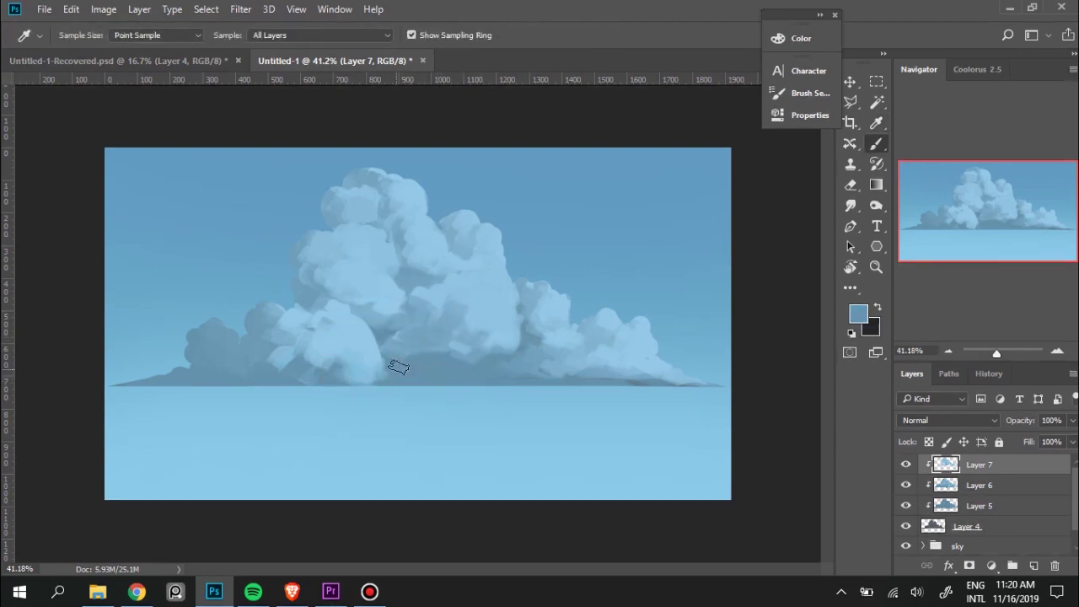
{"action": "left_click", "coordinate": [393, 367], "text": "alt"}
{"action": "key", "text": "bracketright"}
{"action": "key", "text": "bracketright"}
{"action": "key", "text": "bracketright"}
{"action": "left_click_drag", "start_coordinate": [358, 349], "coordinate": [283, 368]}
{"action": "left_click", "coordinate": [354, 316], "text": "alt"}
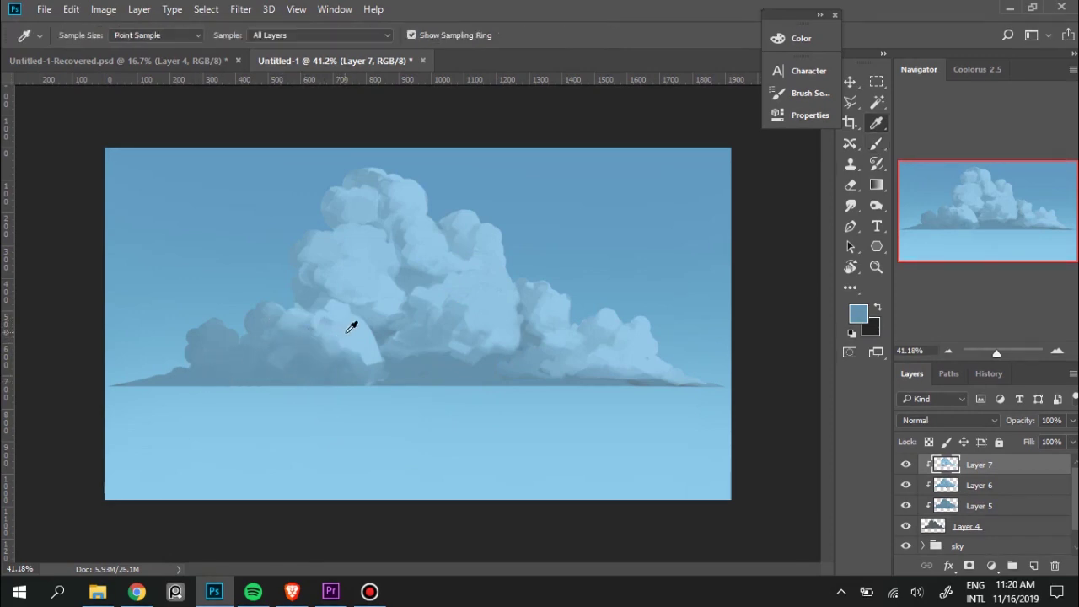
Shrink the brush to 100 and sample light and medium blues near the cloud top.
{"action": "left_click", "coordinate": [301, 277], "text": "alt"}
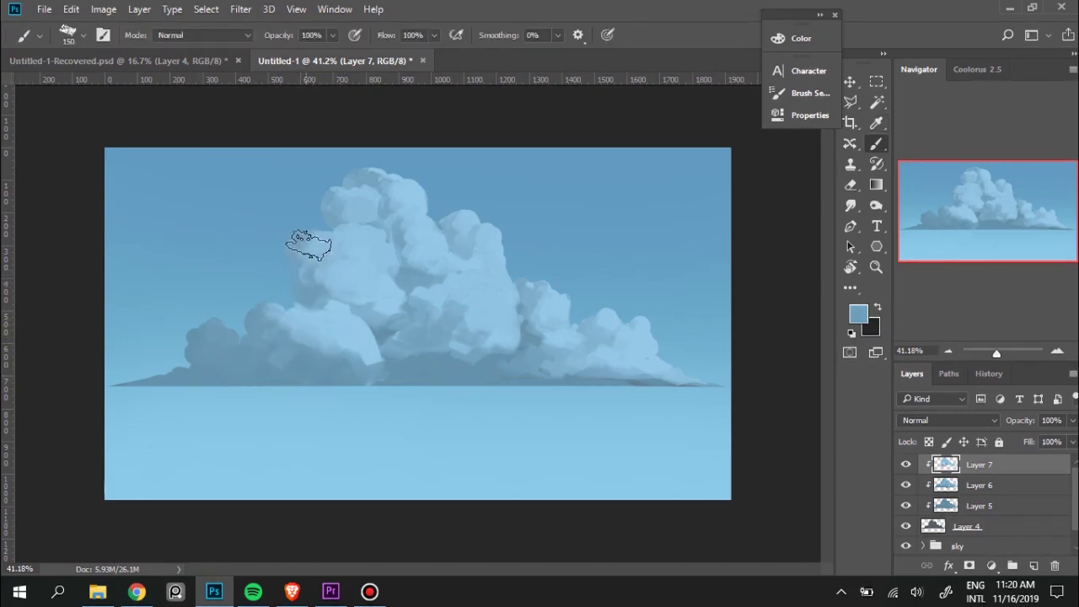
{"action": "key", "text": "bracketleft"}
{"action": "key", "text": "bracketleft"}
{"action": "key", "text": "bracketleft"}
{"action": "key", "text": "bracketleft"}
{"action": "key", "text": "bracketleft"}
{"action": "left_click", "coordinate": [371, 217], "text": "alt"}
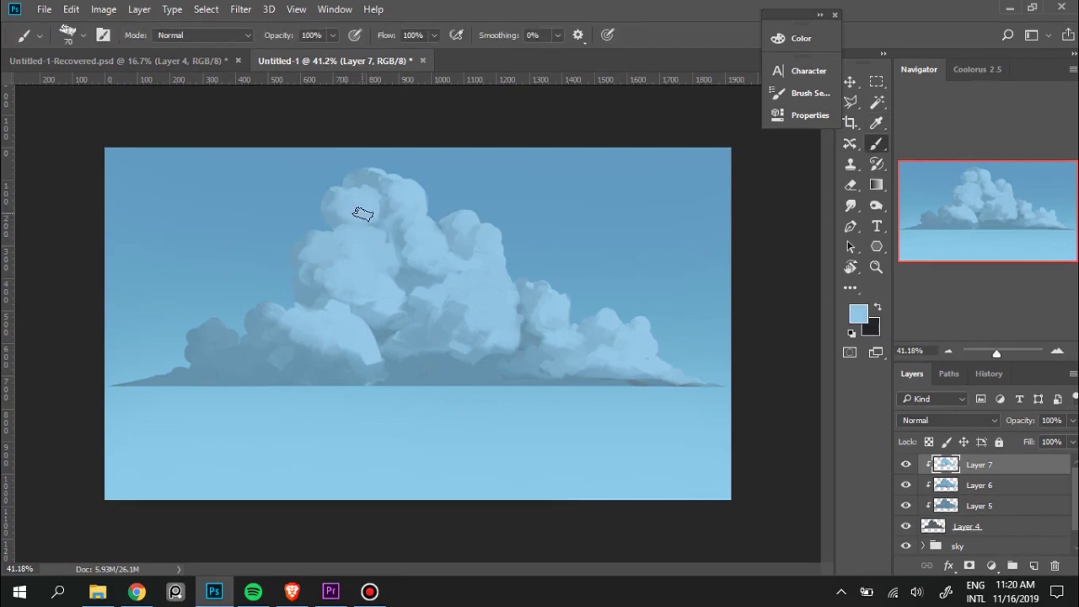
{"action": "left_click", "coordinate": [337, 211], "text": "alt"}
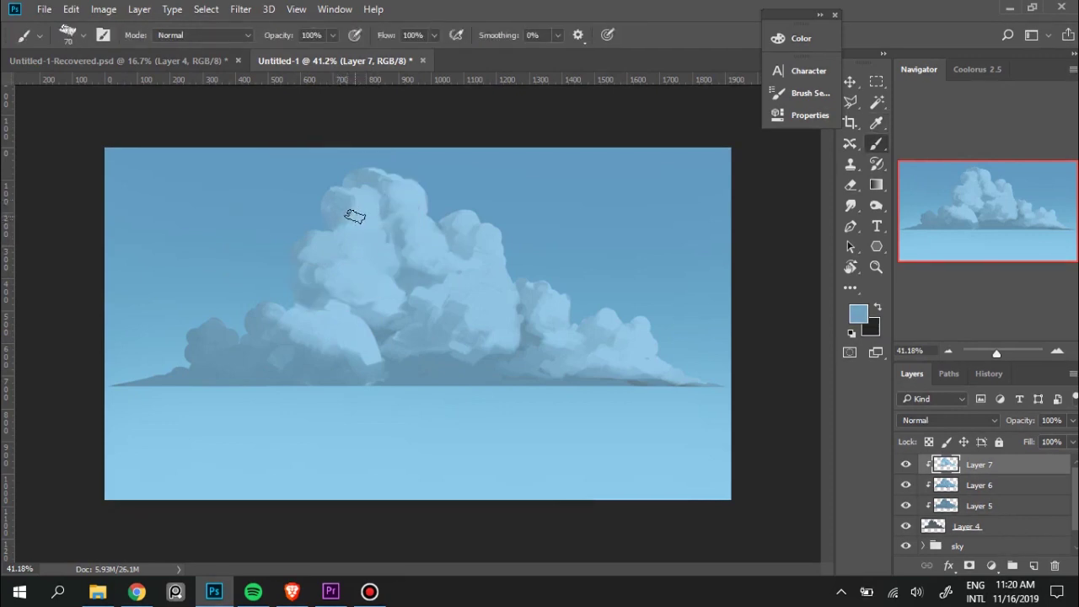
{"action": "left_click", "coordinate": [350, 220], "text": "alt"}
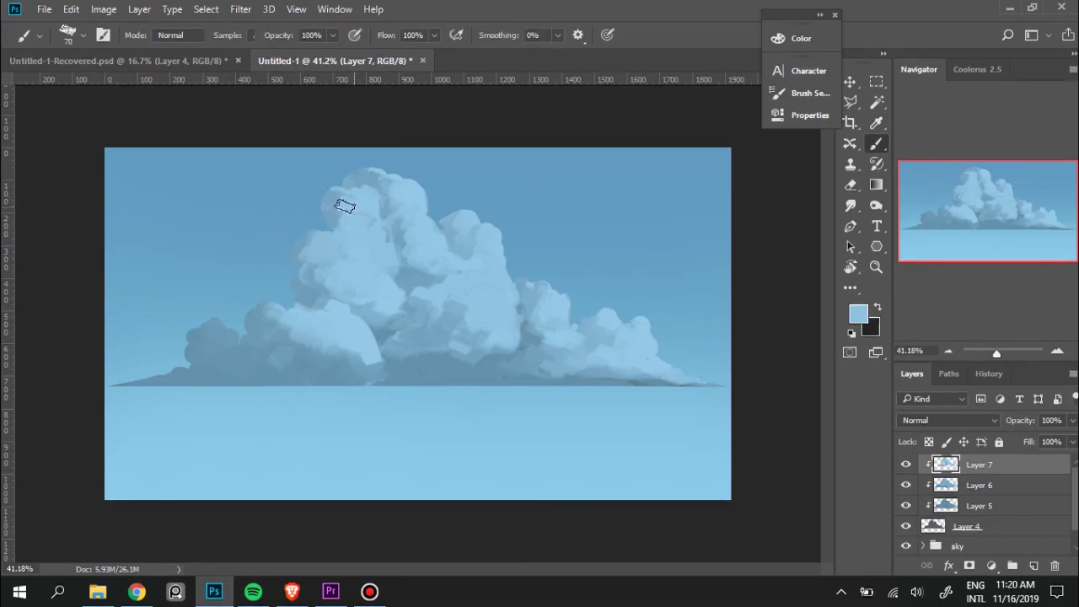
{"action": "left_click", "coordinate": [385, 223], "text": "alt"}
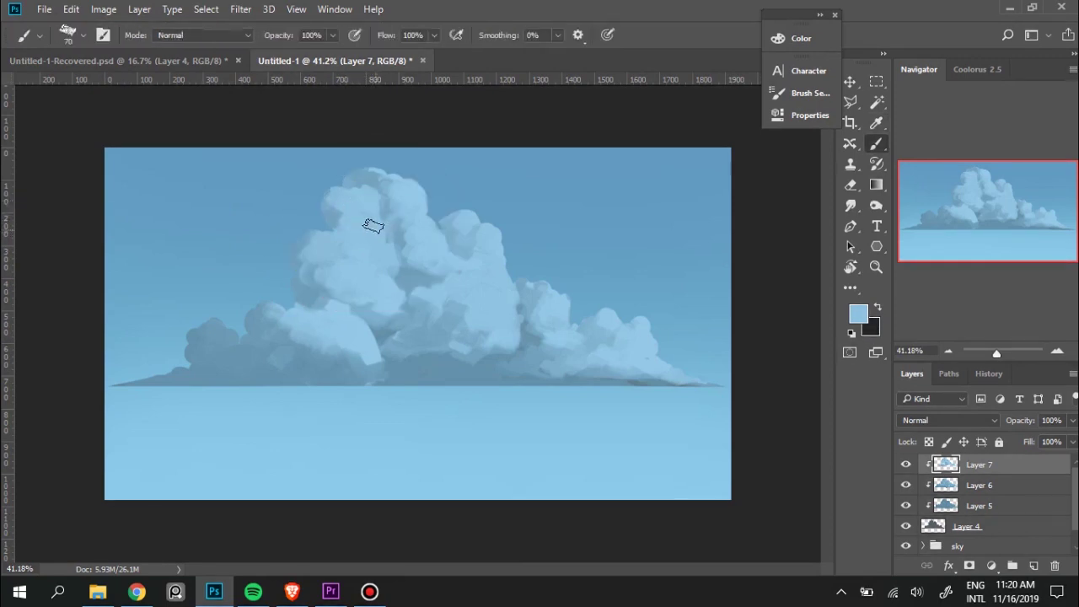
Dab darker blue on the cloud top, then paint a lighter stroke over it.
{"action": "left_click", "coordinate": [379, 172], "text": "alt"}
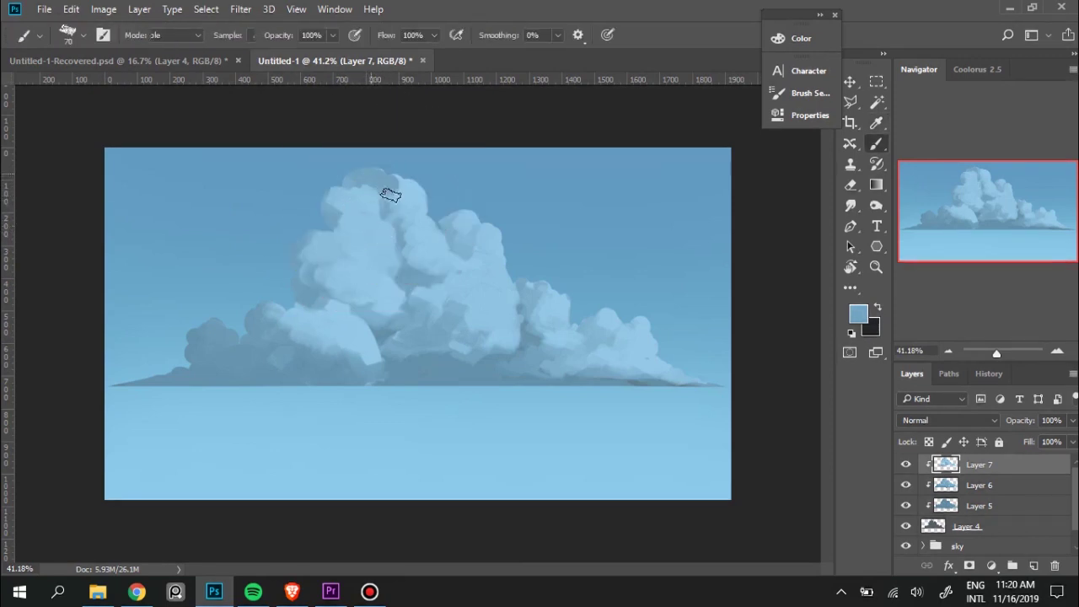
{"action": "left_click", "coordinate": [380, 180]}
{"action": "left_click", "coordinate": [380, 188], "text": "alt"}
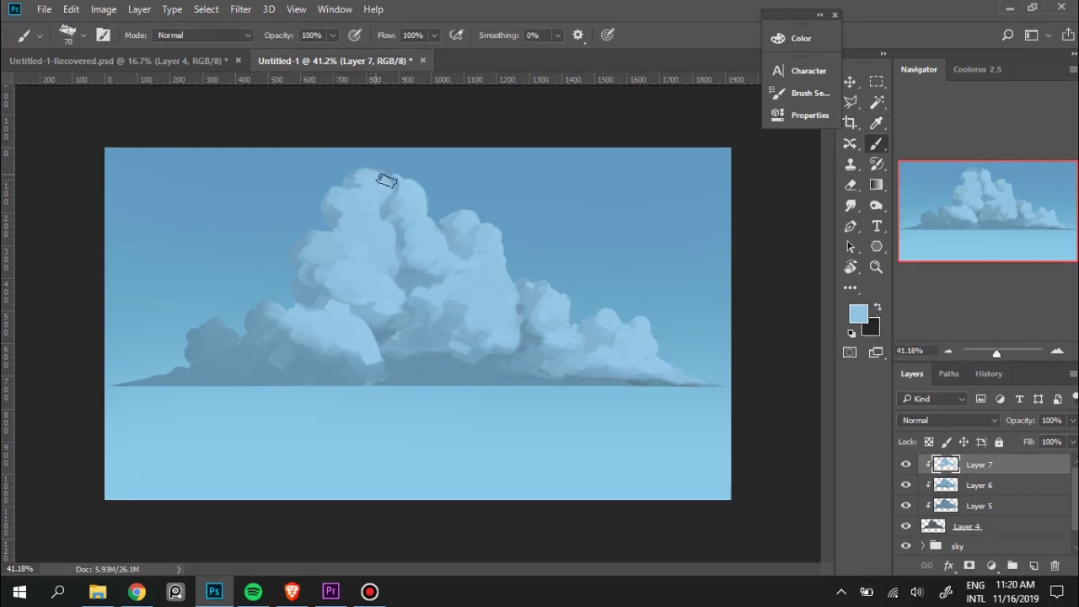
{"action": "left_click_drag", "start_coordinate": [386, 180], "coordinate": [395, 187]}
{"action": "left_click", "coordinate": [396, 207], "text": "alt"}
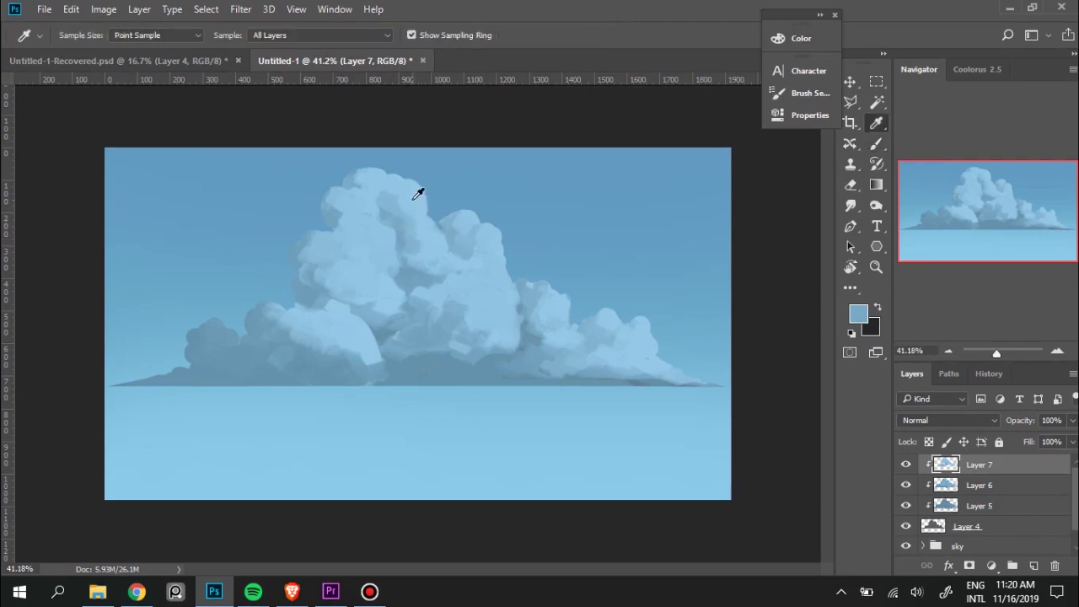
Sample fresh colours from the upper-right billows and resume painting.
{"action": "left_click", "coordinate": [413, 196], "text": "alt"}
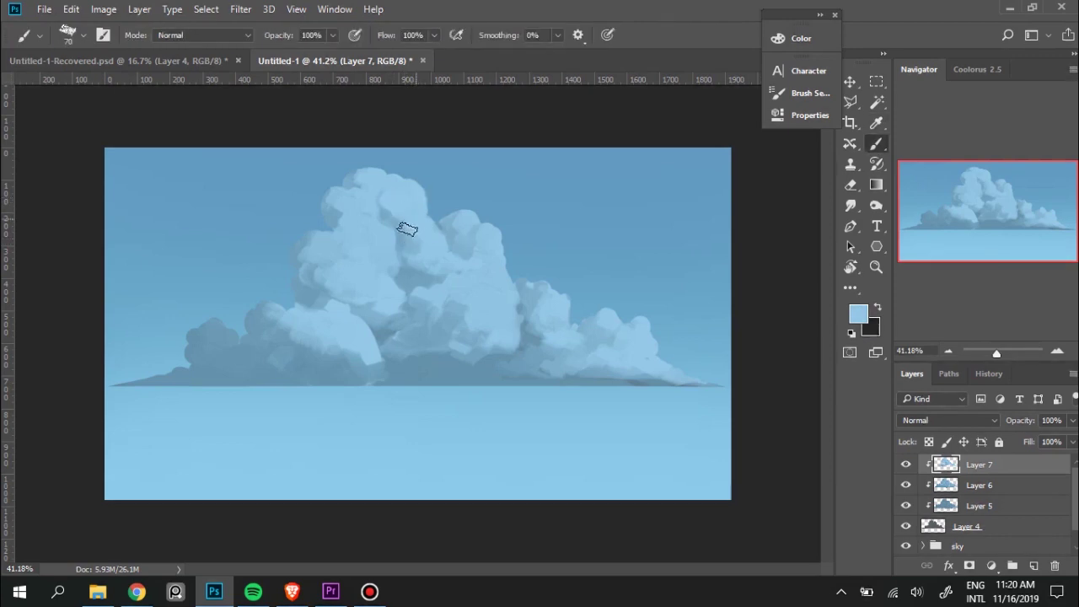
{"action": "key", "text": "alt"}
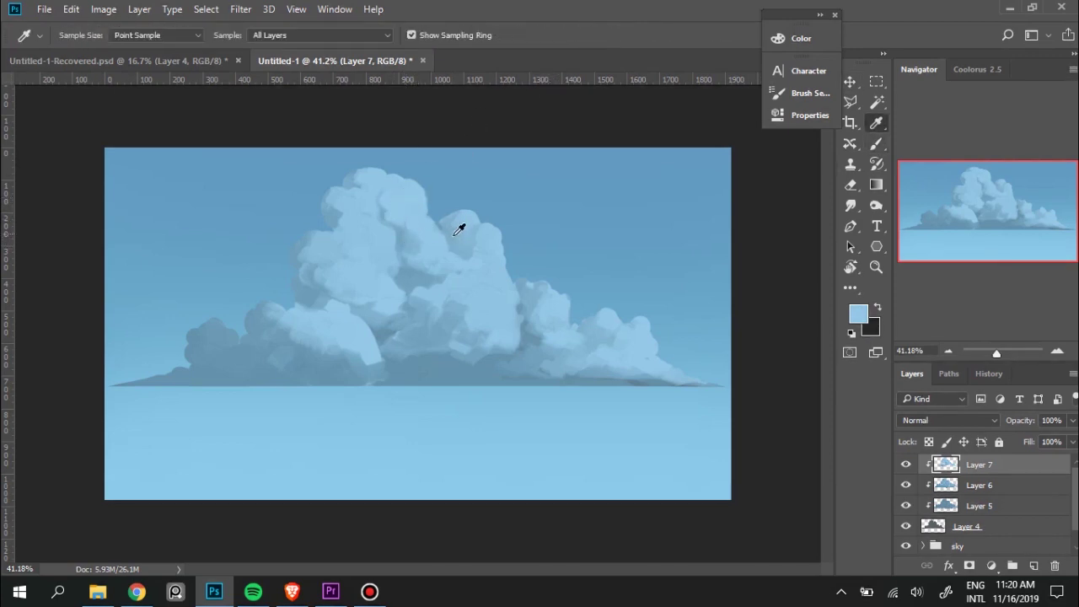
{"action": "left_click", "coordinate": [455, 217], "text": "alt"}
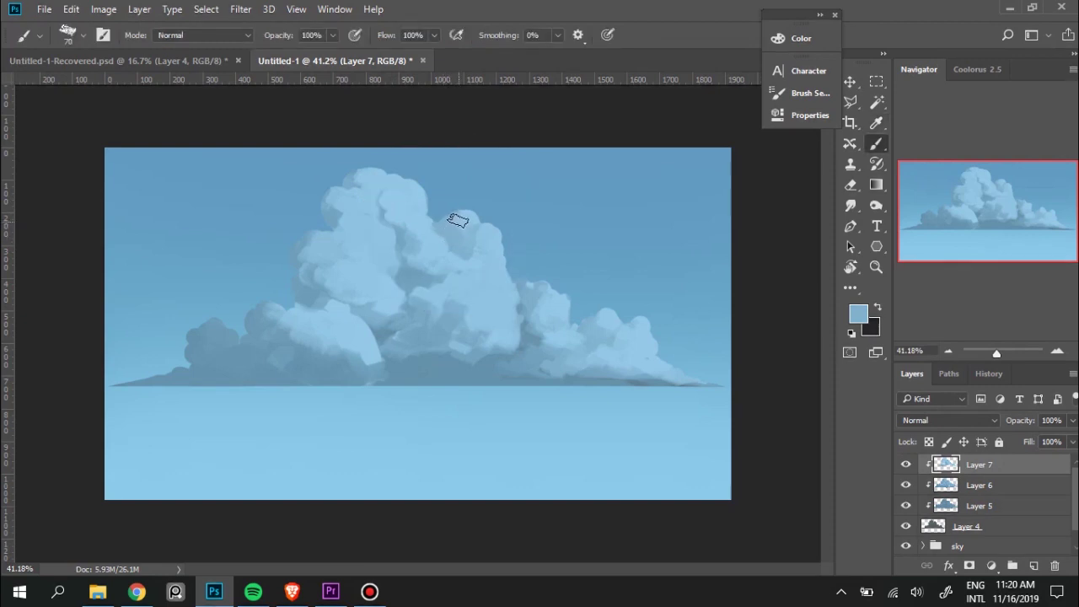
{"action": "left_click", "coordinate": [478, 212], "text": "alt"}
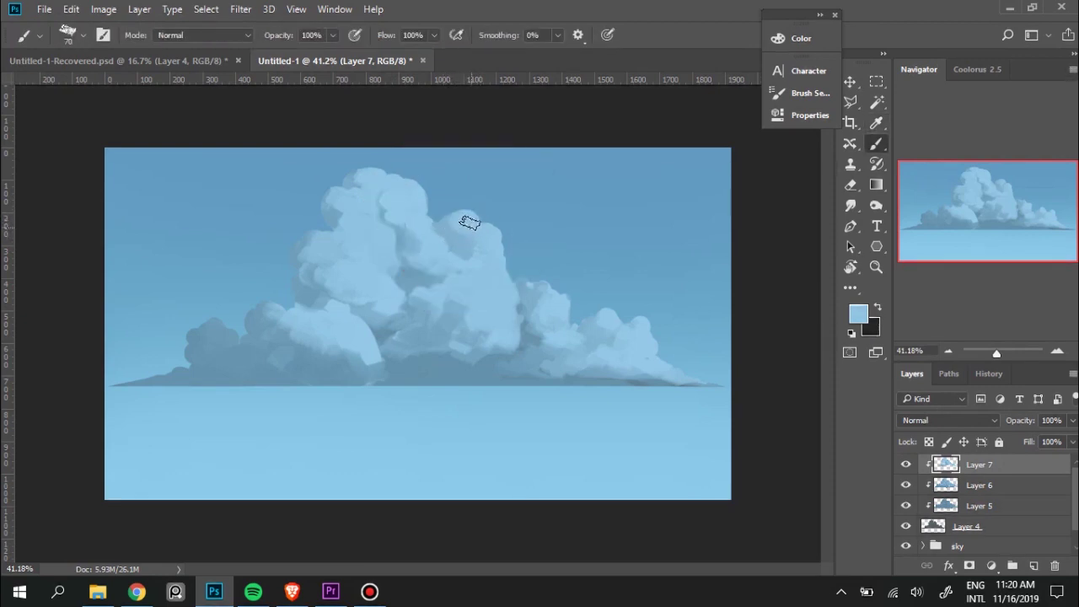
{"action": "left_click", "coordinate": [462, 229], "text": "alt"}
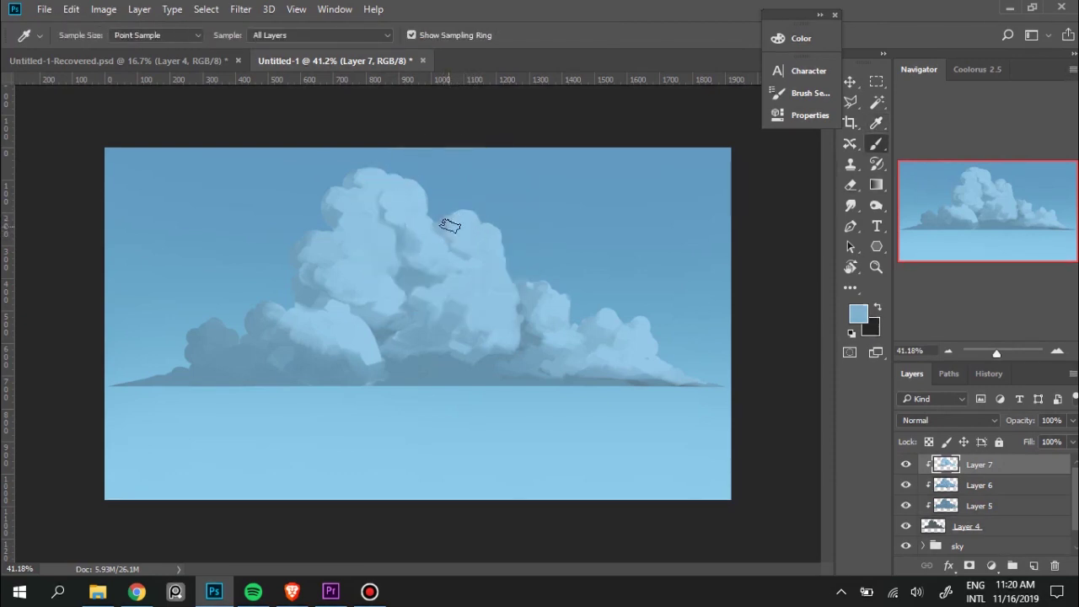
Alt-sample alternating darker and lighter blues, ending on a light blue from the right billow.
{"action": "left_click", "coordinate": [485, 270], "text": "alt"}
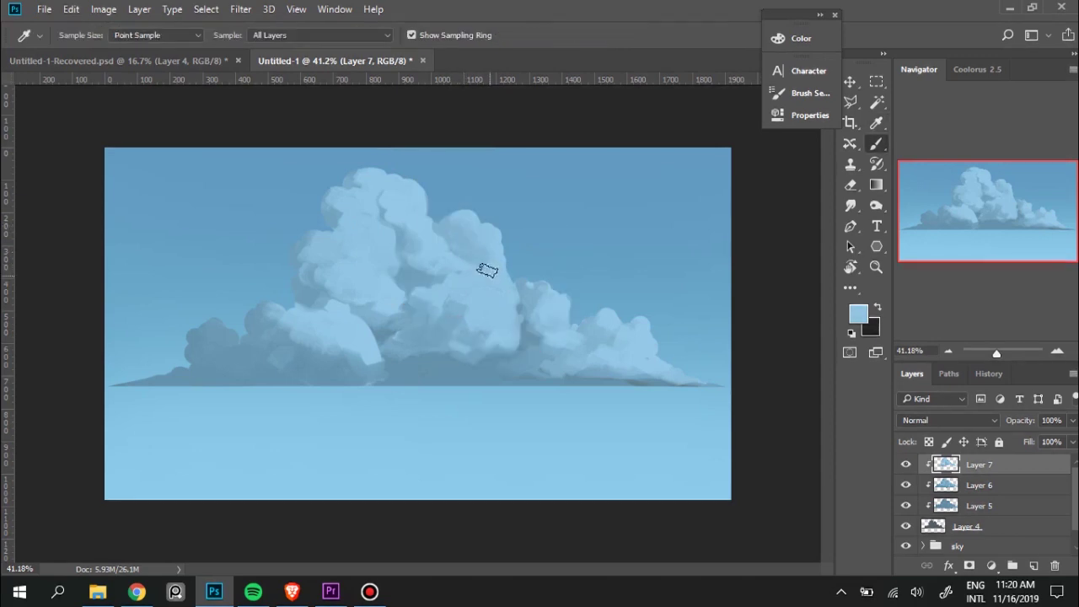
{"action": "left_click", "coordinate": [416, 272], "text": "alt"}
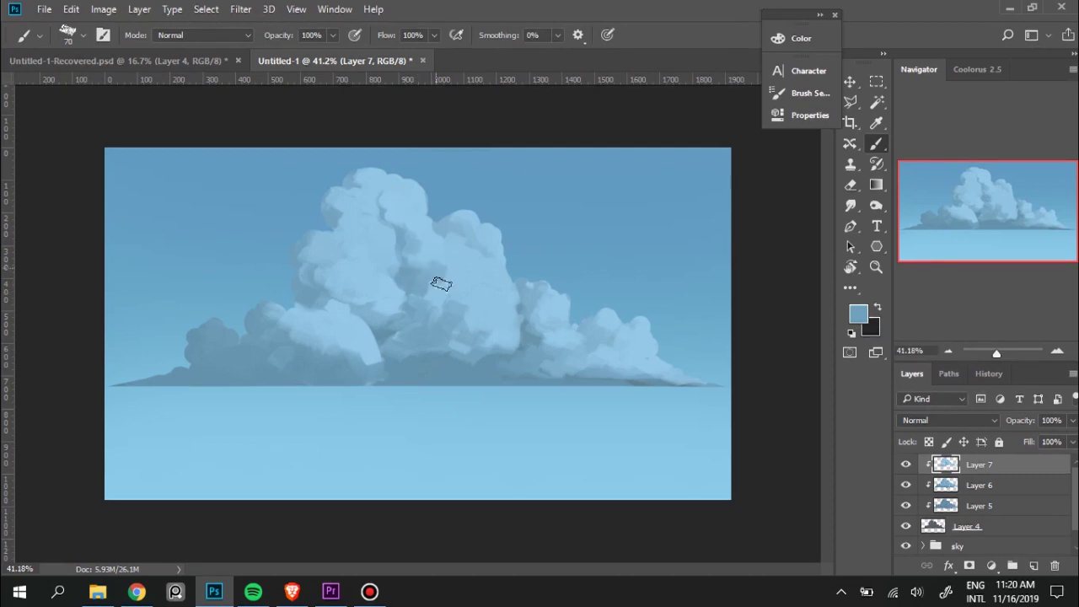
{"action": "left_click", "coordinate": [469, 278], "text": "alt"}
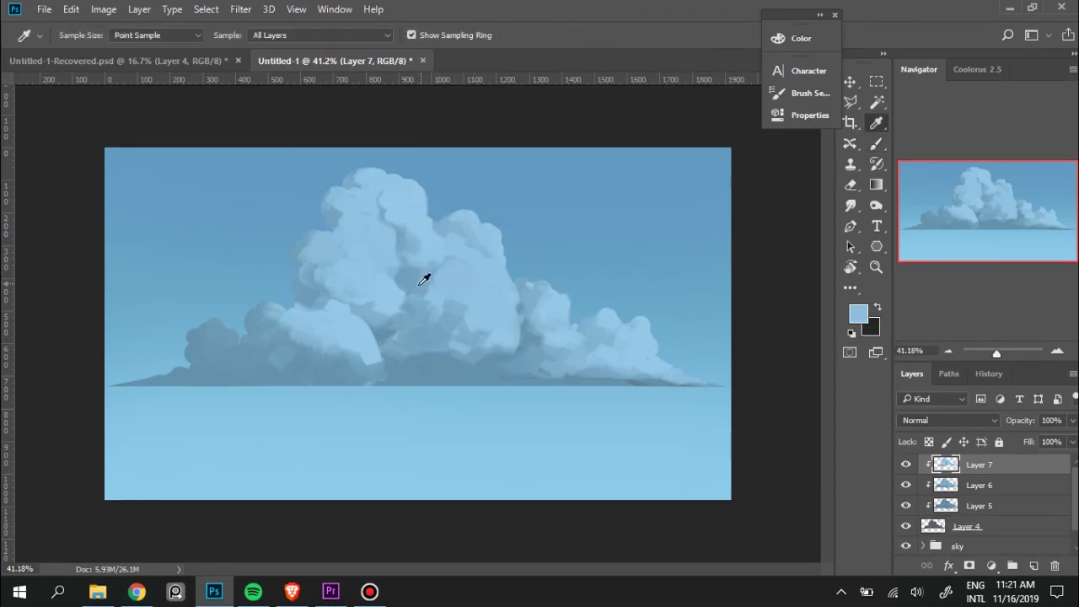
{"action": "left_click", "coordinate": [425, 281], "text": "alt"}
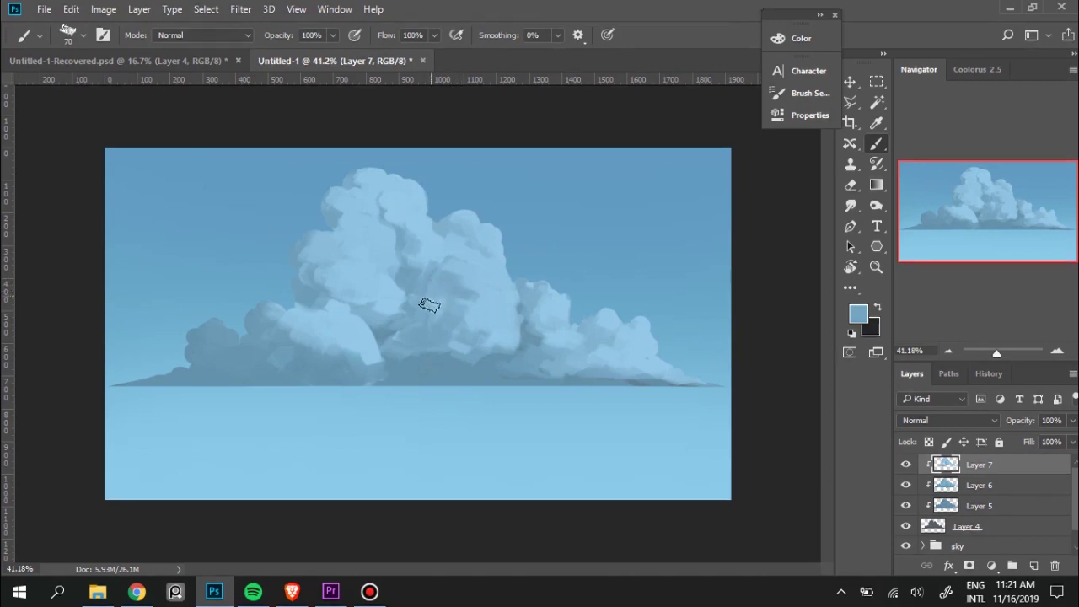
{"action": "key", "text": "alt"}
{"action": "left_click", "coordinate": [469, 289], "text": "alt"}
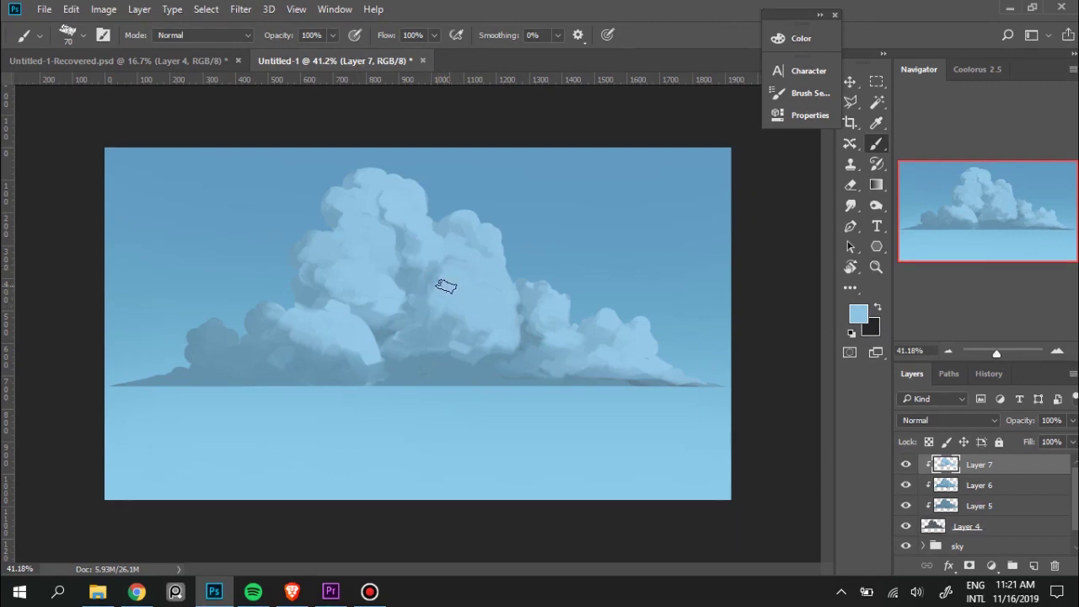
{"action": "left_click", "coordinate": [529, 330], "text": "alt"}
{"action": "left_click", "coordinate": [551, 307], "text": "alt"}
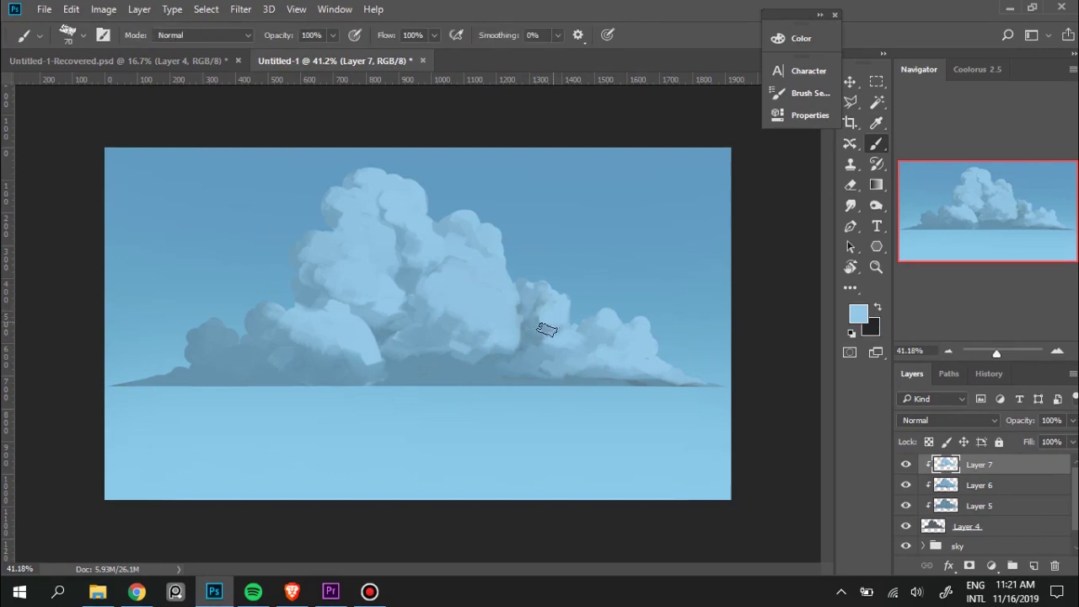
{"action": "left_click", "coordinate": [541, 318], "text": "alt"}
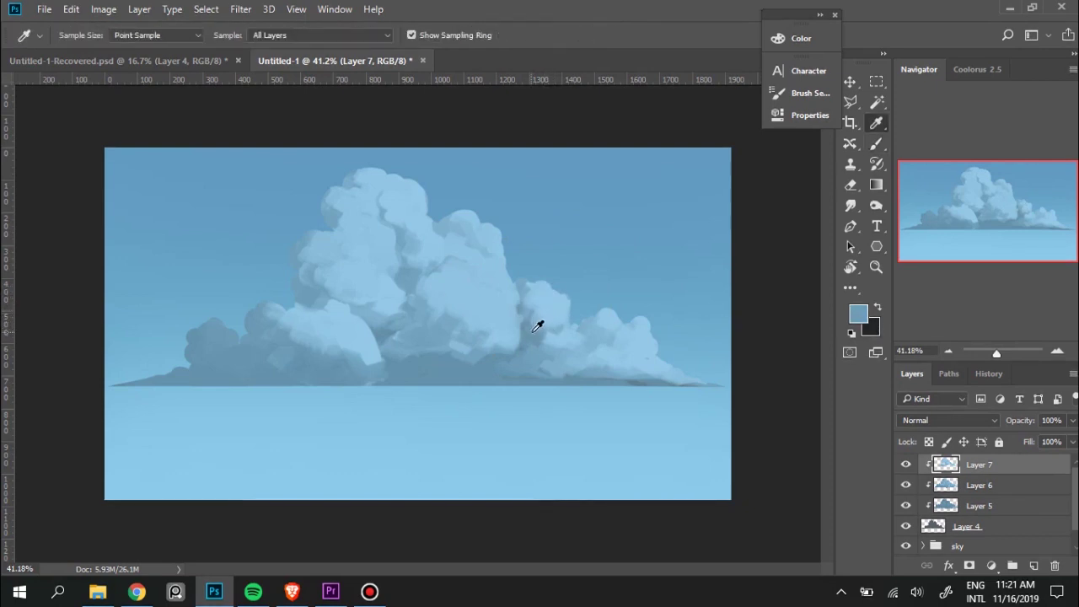
{"action": "left_click", "coordinate": [558, 304], "text": "alt"}
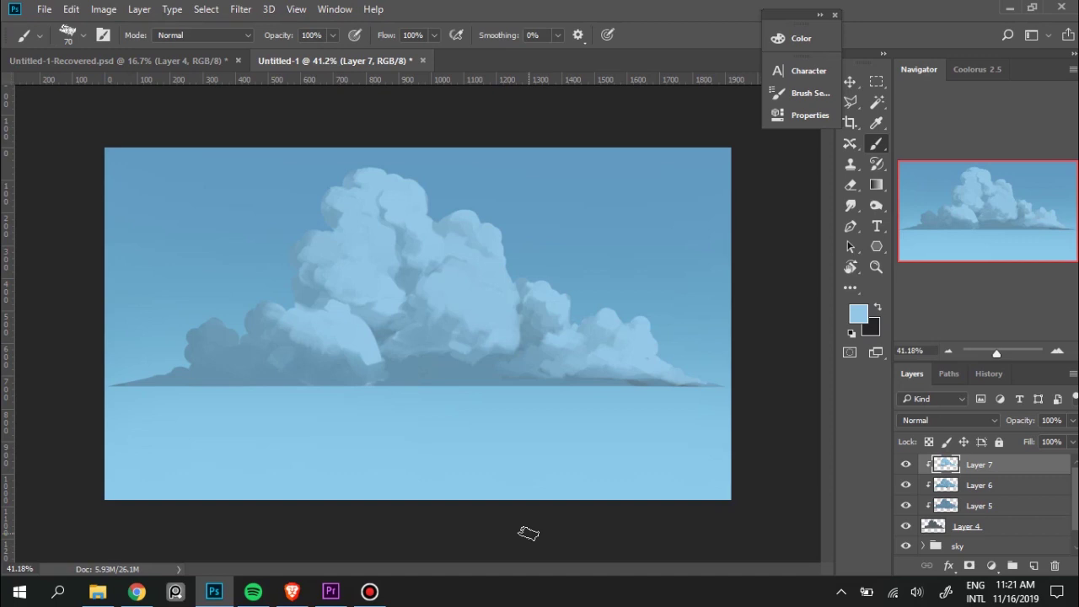
Sample lighter blues from the cloud's top and upper billows to paint with.
{"action": "key", "text": "i"}
{"action": "key", "text": "b"}
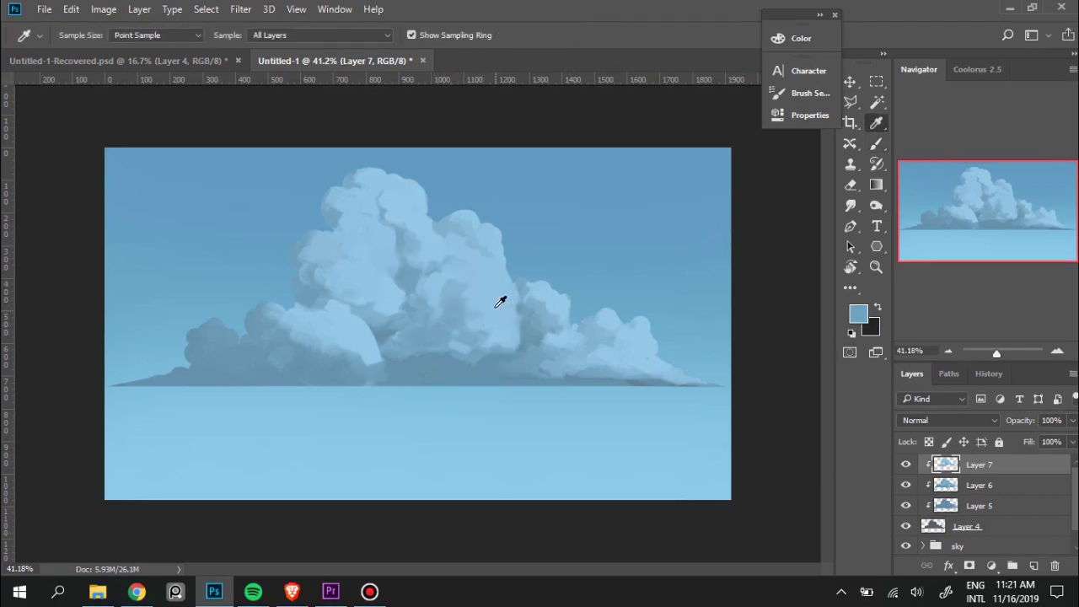
{"action": "left_click", "coordinate": [482, 298], "text": "alt"}
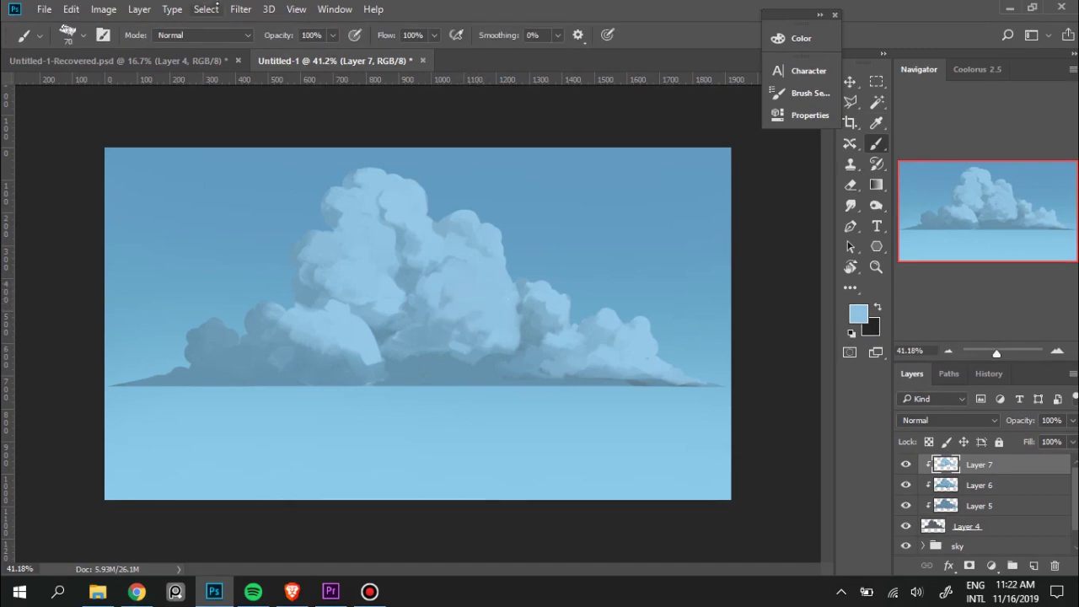
{"action": "left_click", "coordinate": [424, 258], "text": "alt"}
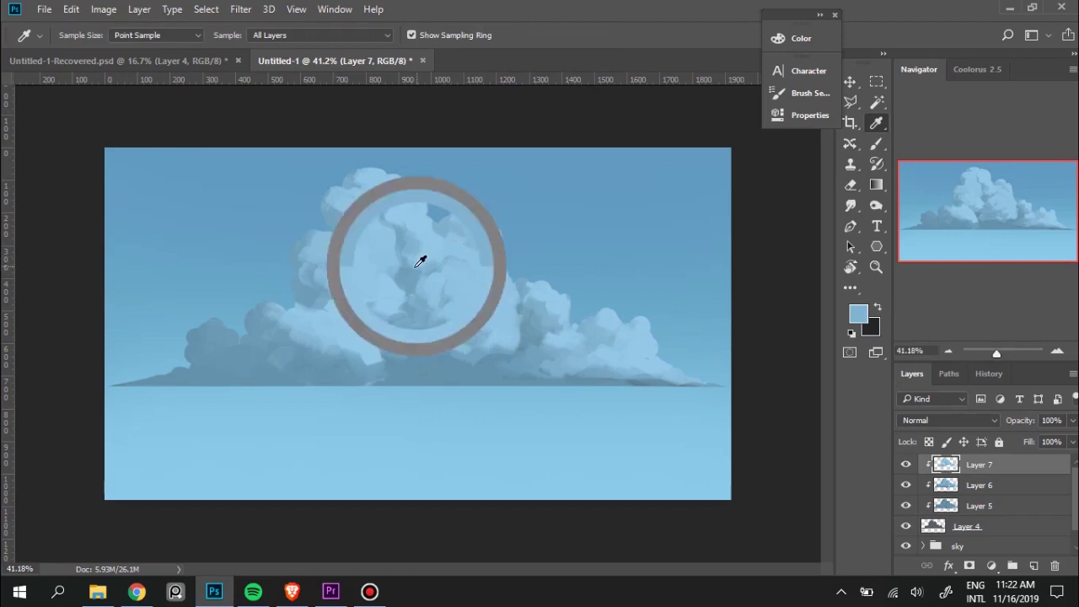
{"action": "left_click", "coordinate": [456, 242], "text": "alt"}
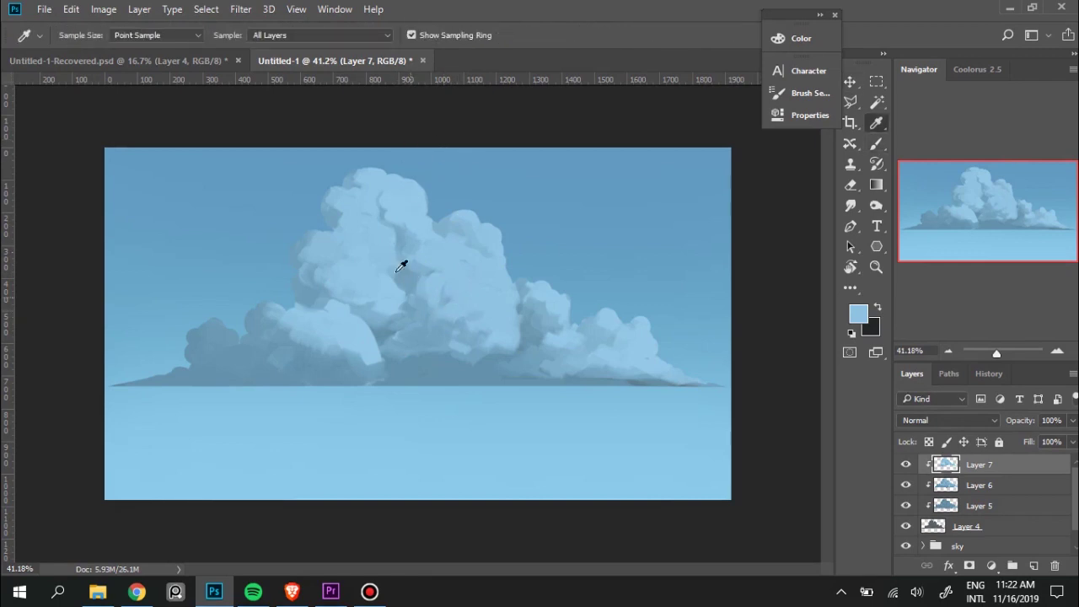
{"action": "left_click", "coordinate": [412, 225], "text": "alt"}
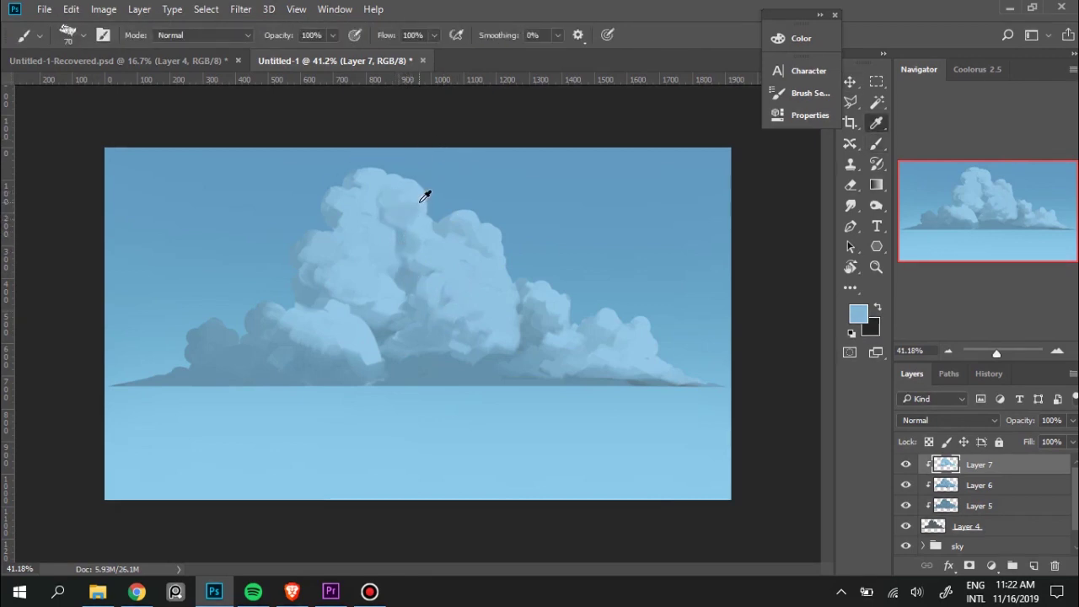
{"action": "left_click", "coordinate": [410, 216], "text": "alt"}
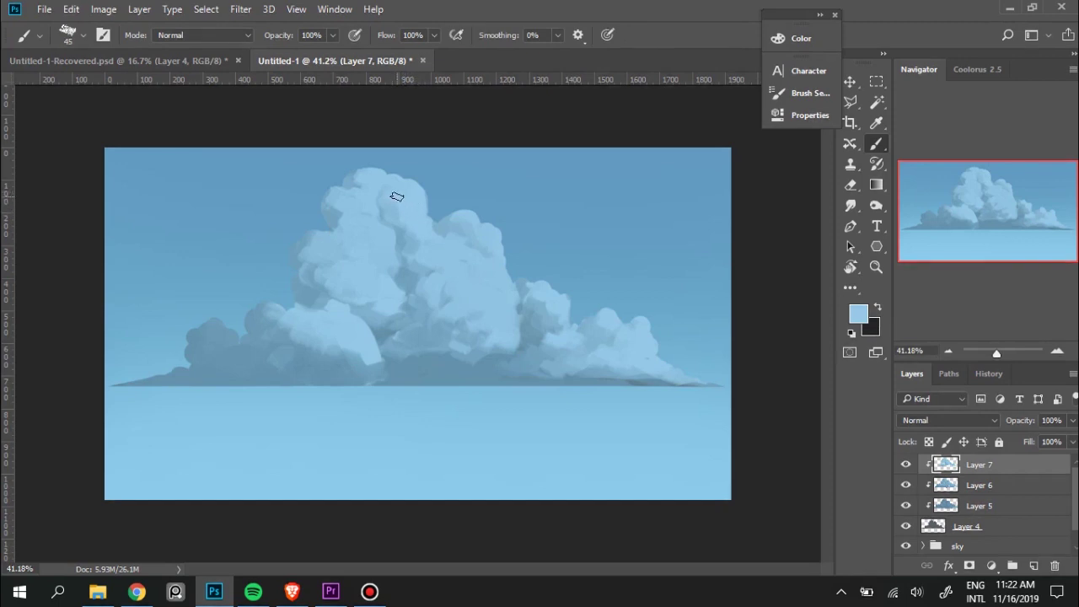
{"action": "left_click", "coordinate": [392, 207], "text": "alt"}
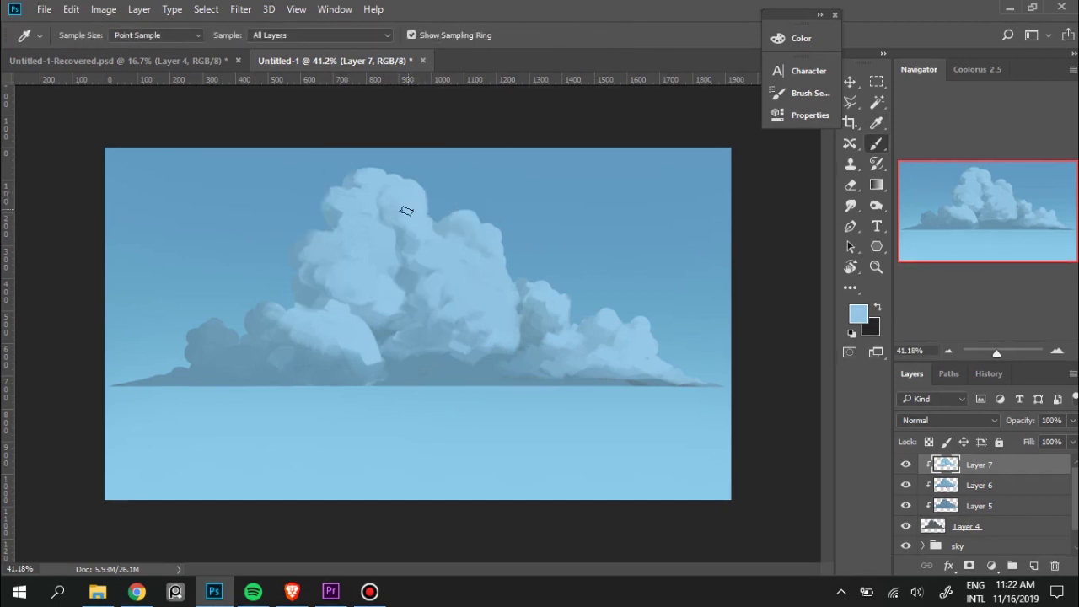
Resample light and darker blues around the top billow, ending on a shading blue.
{"action": "left_click", "coordinate": [393, 202], "text": "alt"}
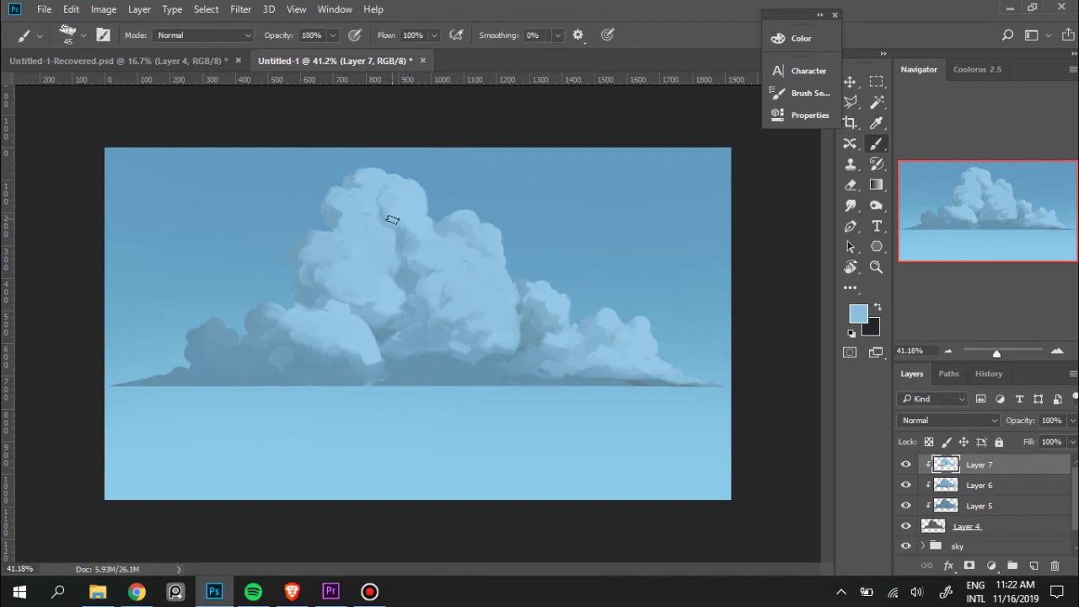
{"action": "left_click", "coordinate": [397, 216], "text": "alt"}
{"action": "left_click", "coordinate": [413, 216], "text": "alt"}
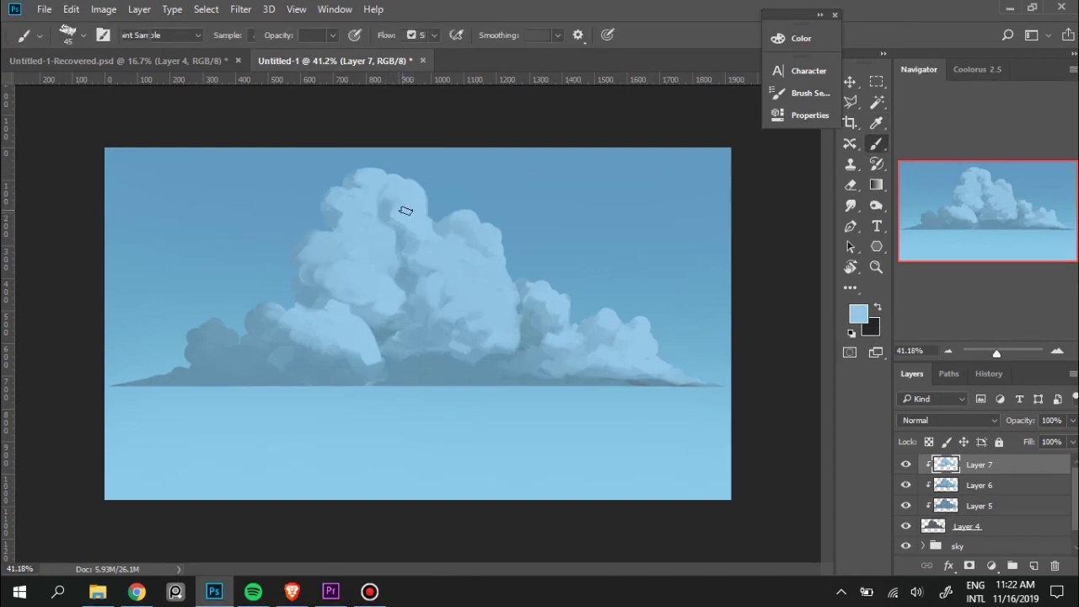
{"action": "left_click", "coordinate": [396, 206], "text": "alt"}
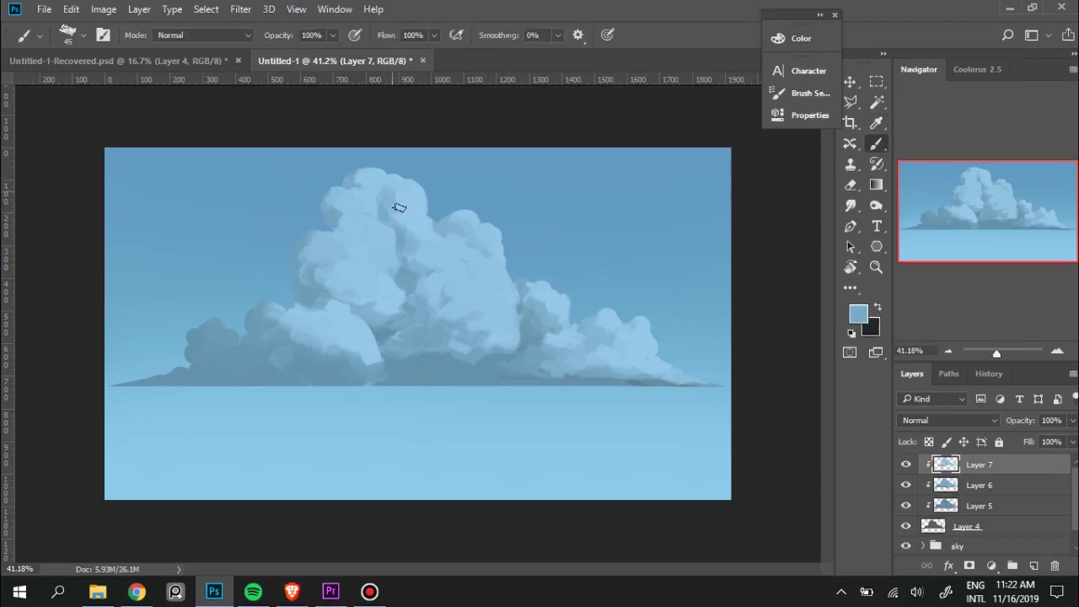
{"action": "key", "text": "alt"}
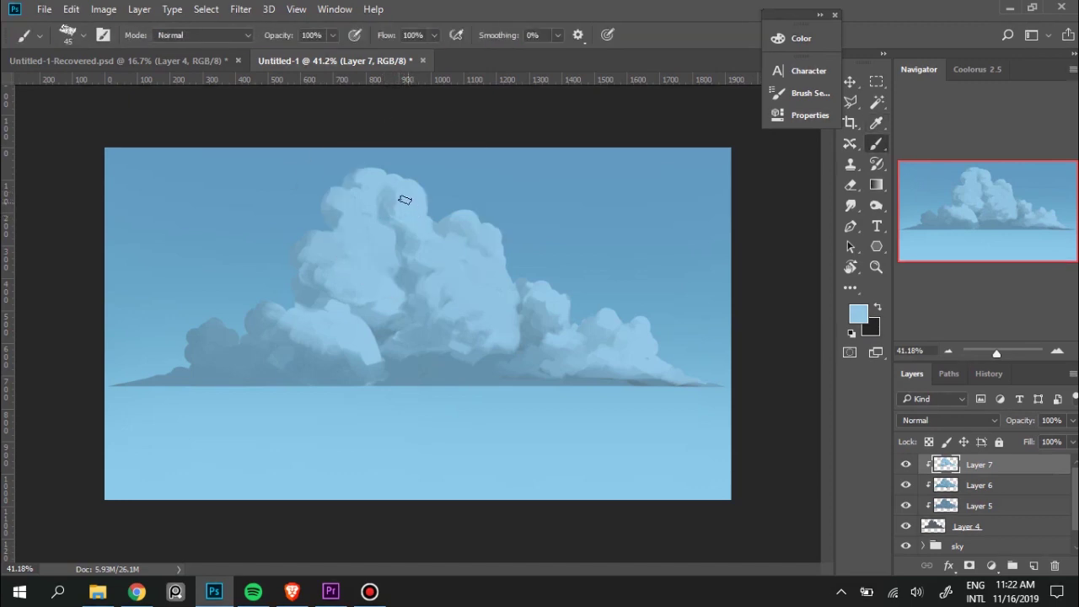
{"action": "left_click", "coordinate": [396, 204], "text": "alt"}
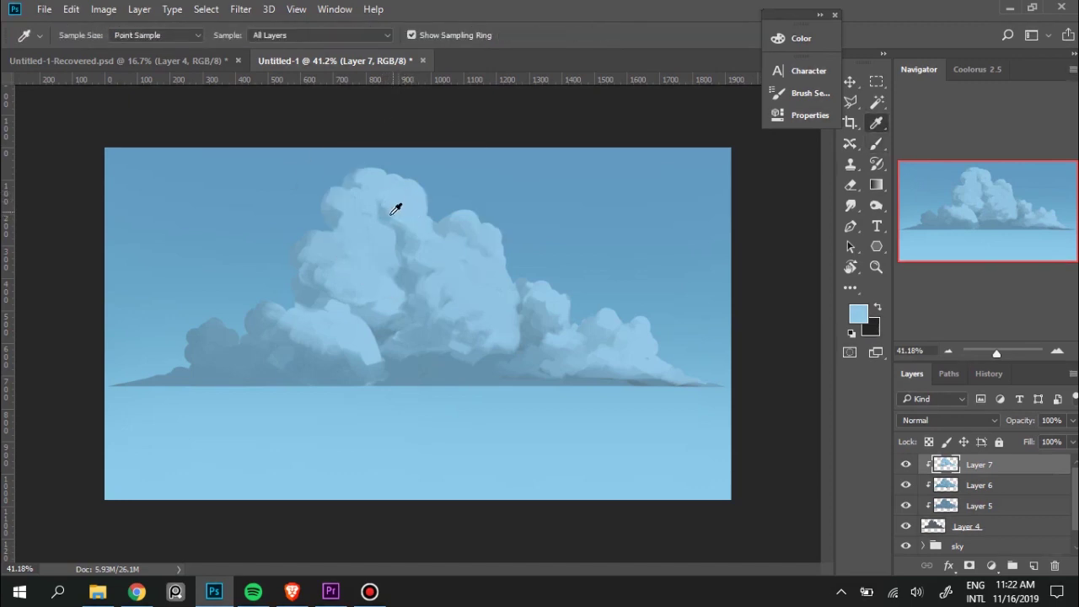
{"action": "left_click", "coordinate": [405, 202], "text": "alt"}
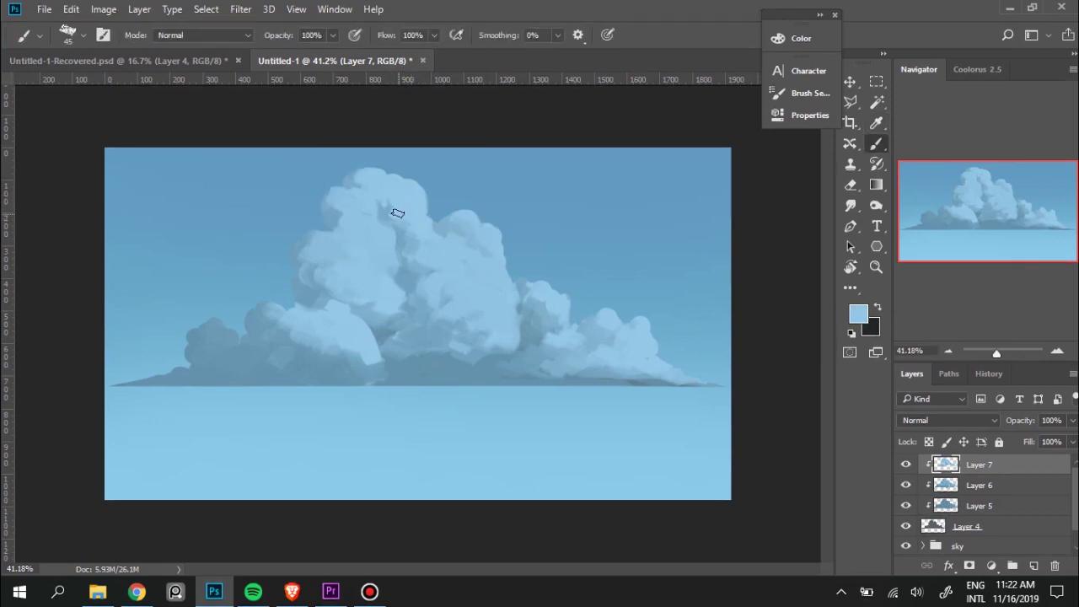
{"action": "left_click", "coordinate": [412, 224], "text": "alt"}
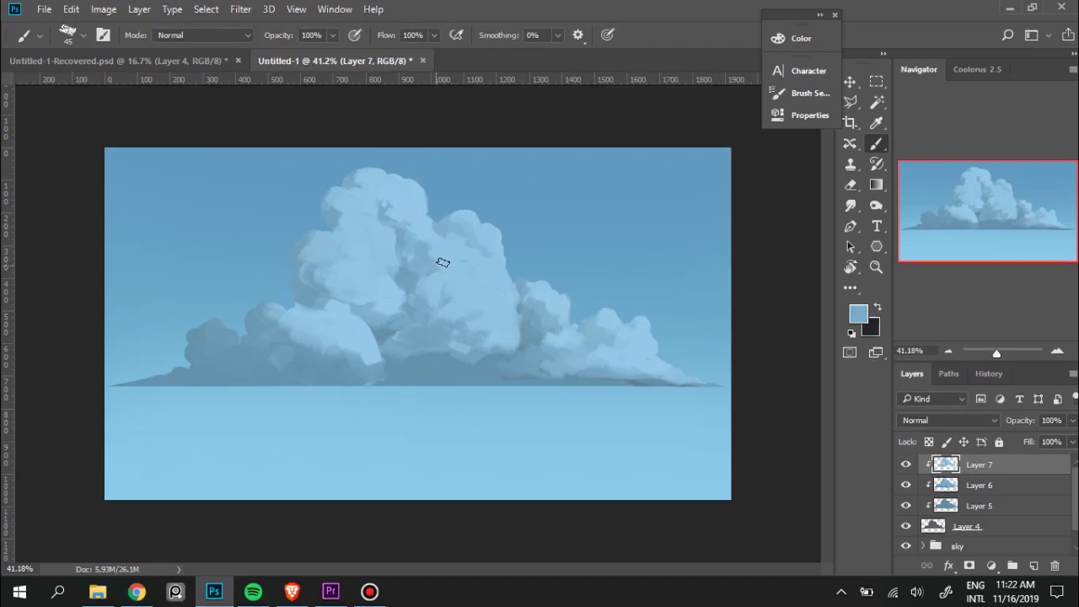
Enlarge the brush to size 60 and dab darker shading onto the central billows.
{"action": "left_click", "coordinate": [436, 279], "text": "alt"}
{"action": "key", "text": "bracketright"}
{"action": "left_click", "coordinate": [450, 298], "text": "alt"}
{"action": "left_click_drag", "start_coordinate": [456, 282], "coordinate": [458, 304]}
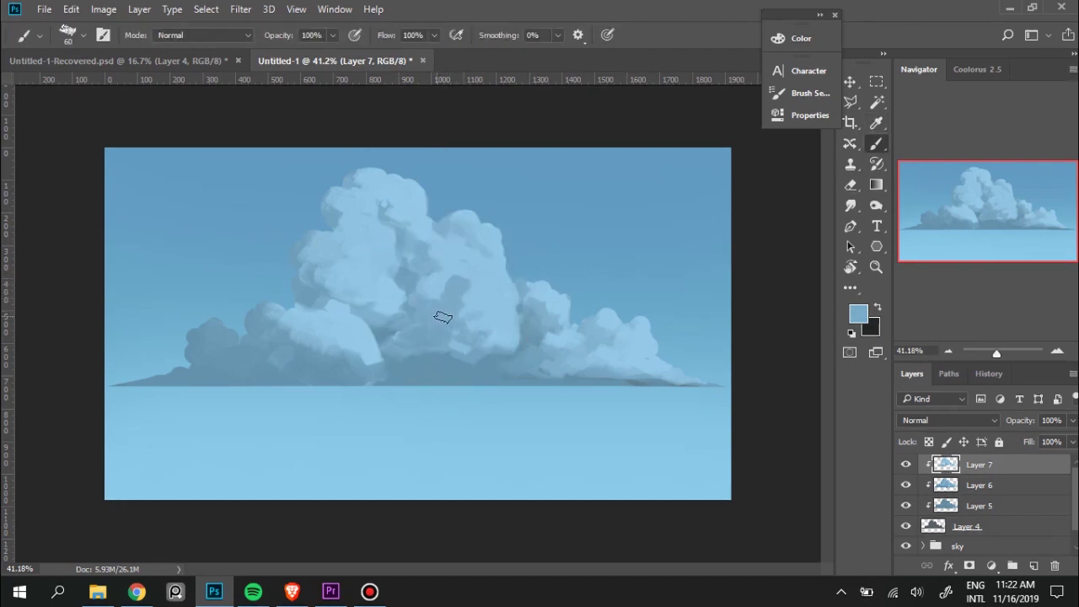
{"action": "left_click", "coordinate": [485, 287], "text": "alt"}
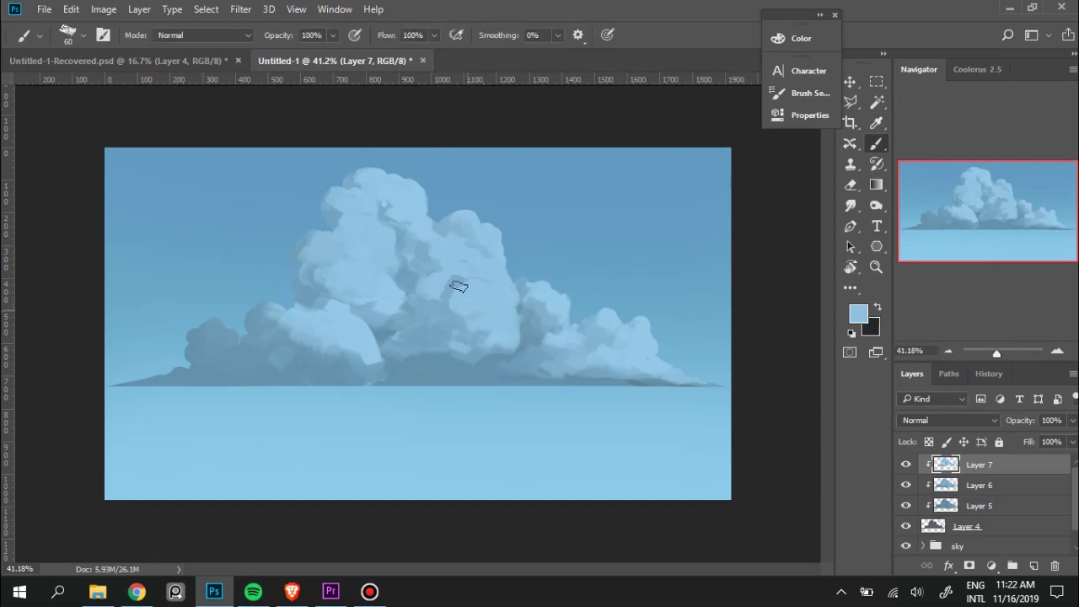
Sample shades from the cloud's middle and paint more onto the central billow.
{"action": "left_click", "coordinate": [532, 211], "text": "alt"}
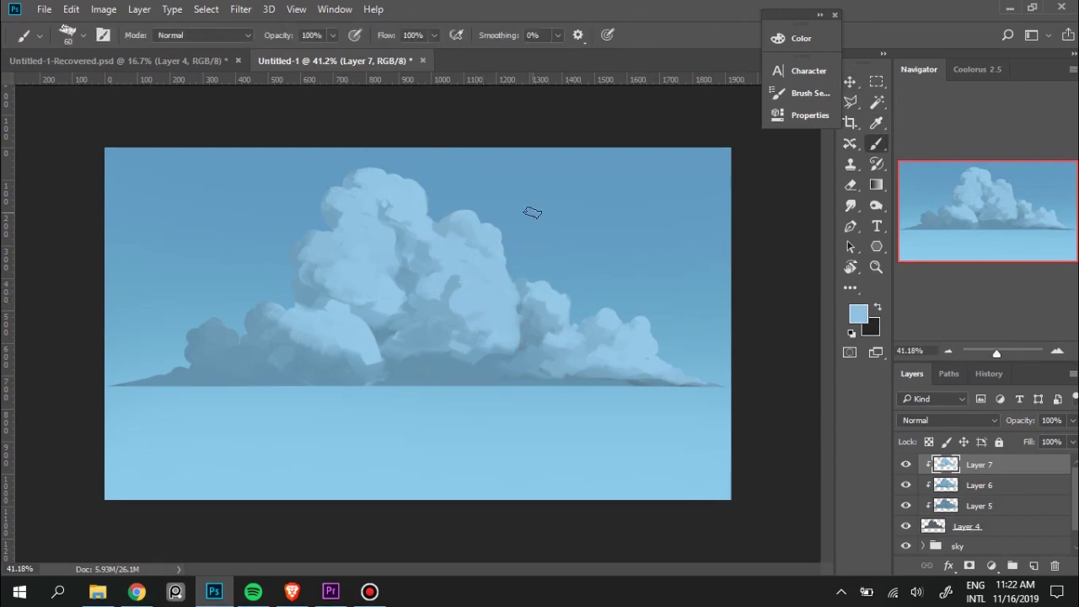
{"action": "left_click", "coordinate": [451, 297], "text": "alt"}
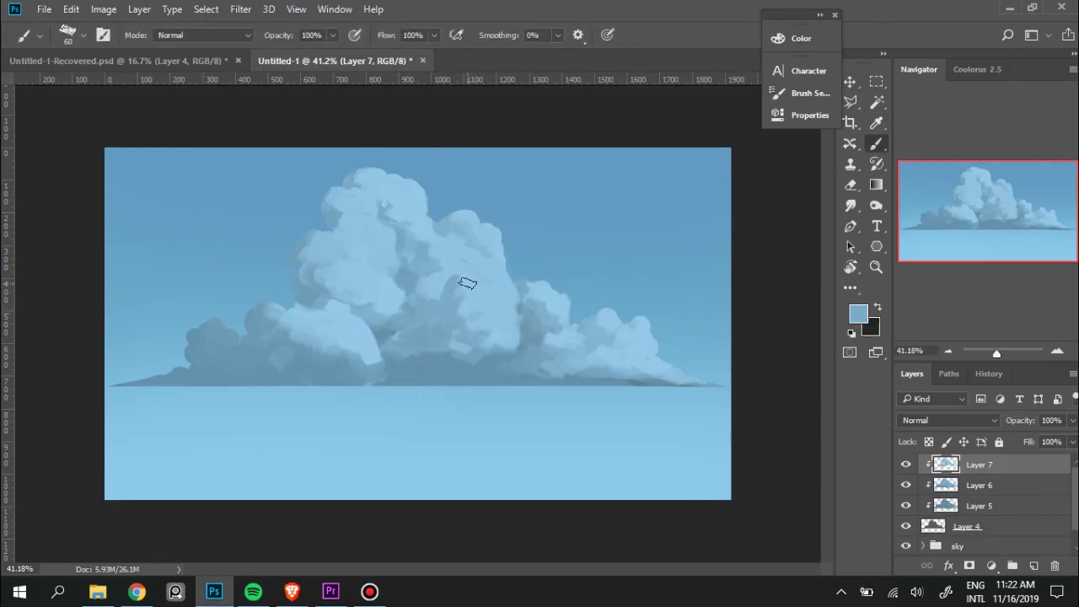
{"action": "left_click", "coordinate": [506, 309], "text": "alt"}
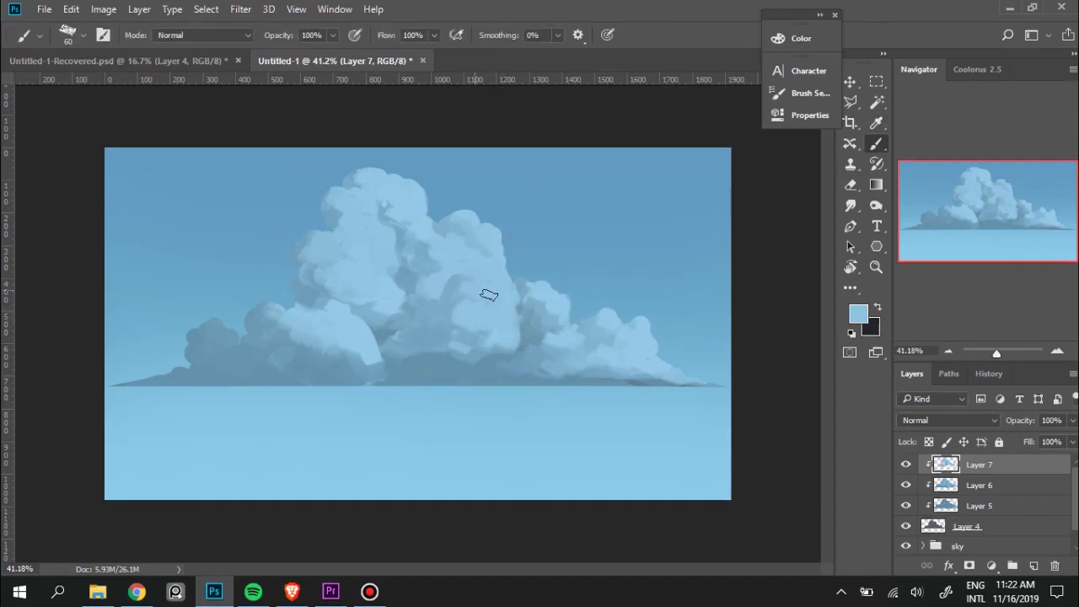
{"action": "left_click", "coordinate": [449, 295], "text": "alt"}
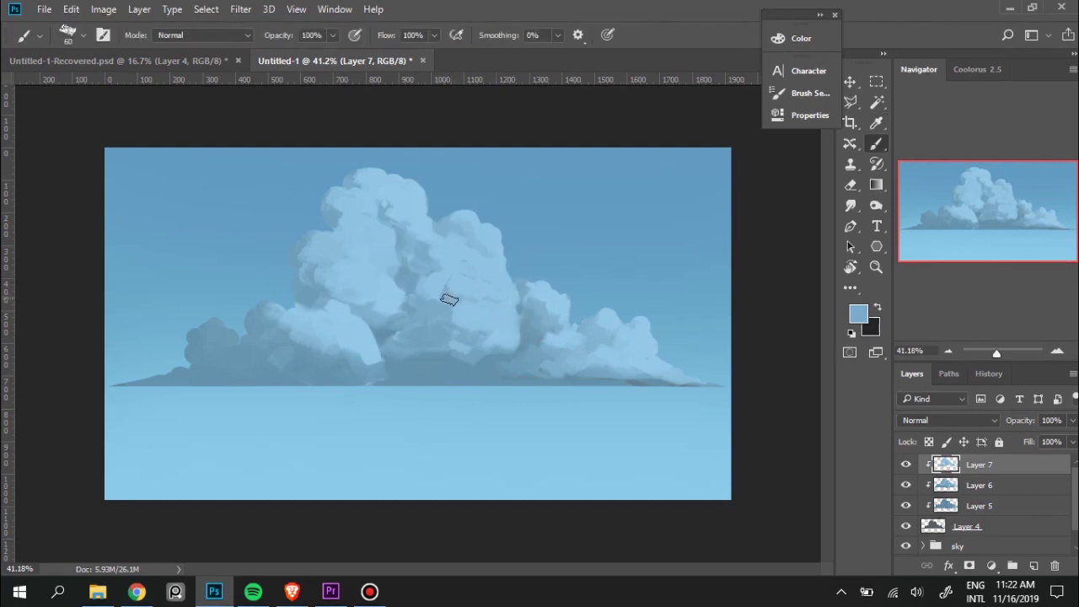
{"action": "left_click", "coordinate": [480, 284], "text": "alt"}
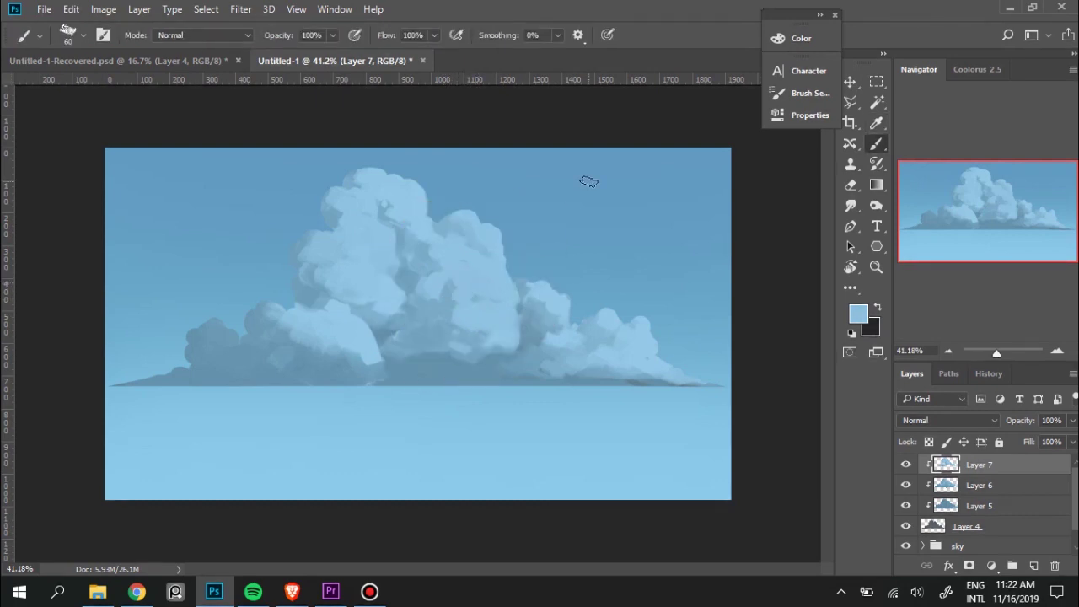
{"action": "left_click", "coordinate": [447, 304], "text": "alt"}
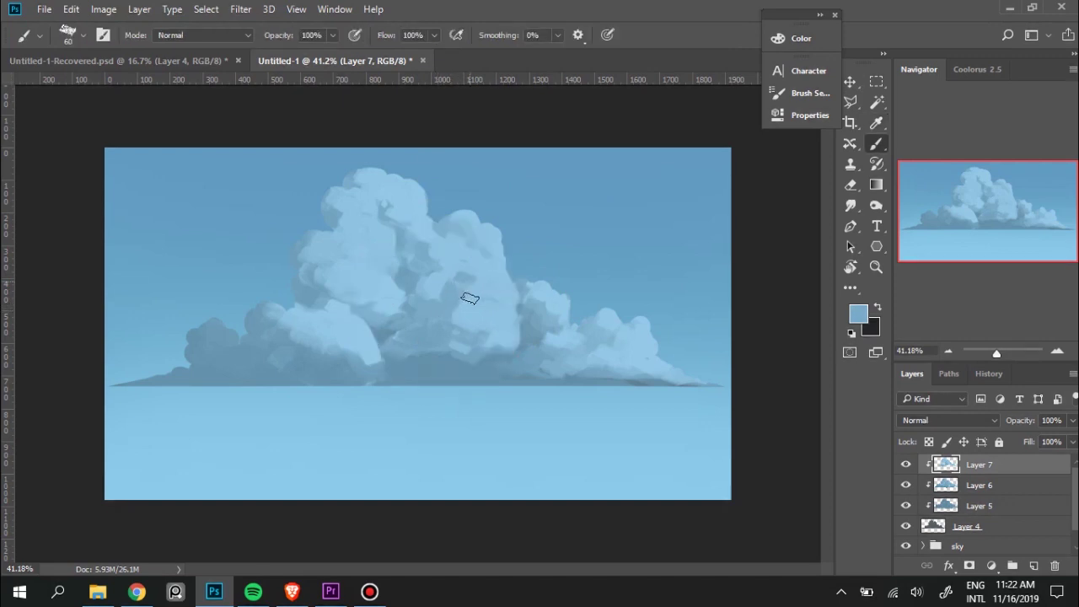
{"action": "left_click", "coordinate": [483, 300], "text": "alt"}
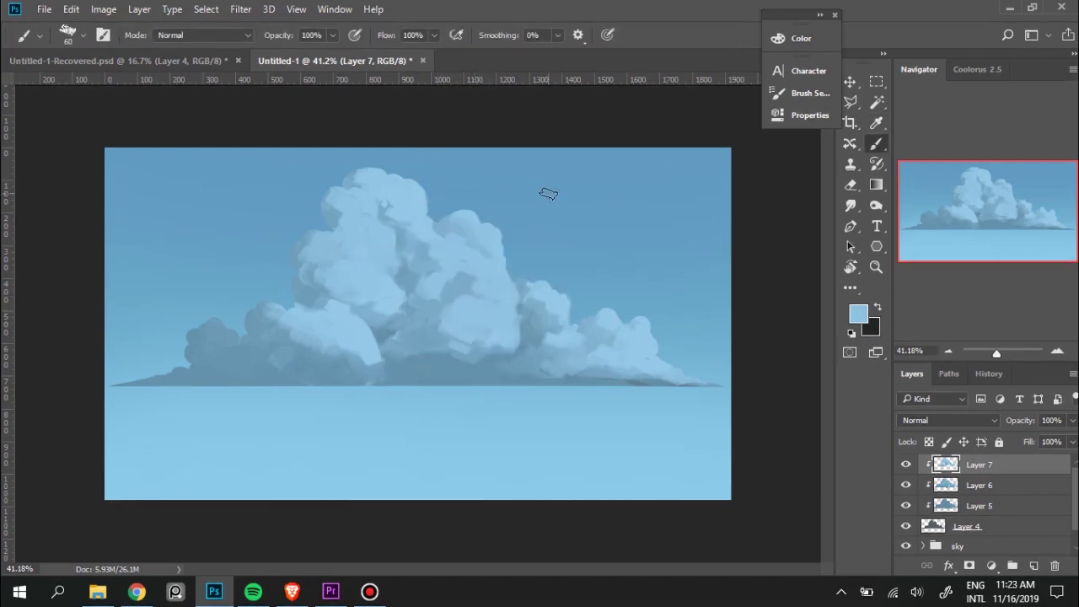
Pick lighter and darker blues from the central billows, ending on a darker slate blue.
{"action": "key", "text": "alt"}
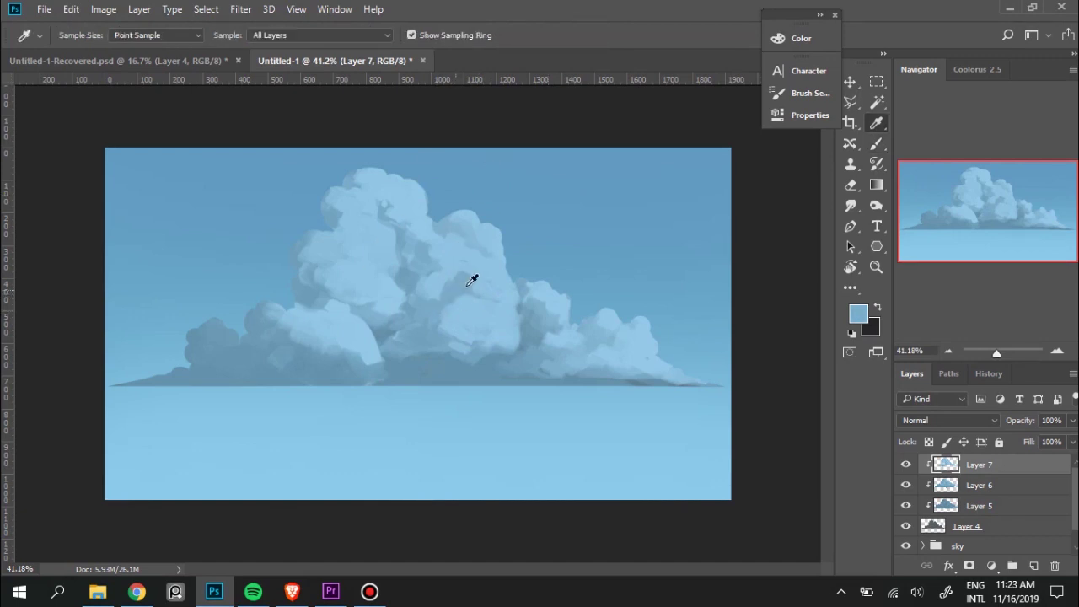
{"action": "left_click", "coordinate": [472, 280], "text": "alt"}
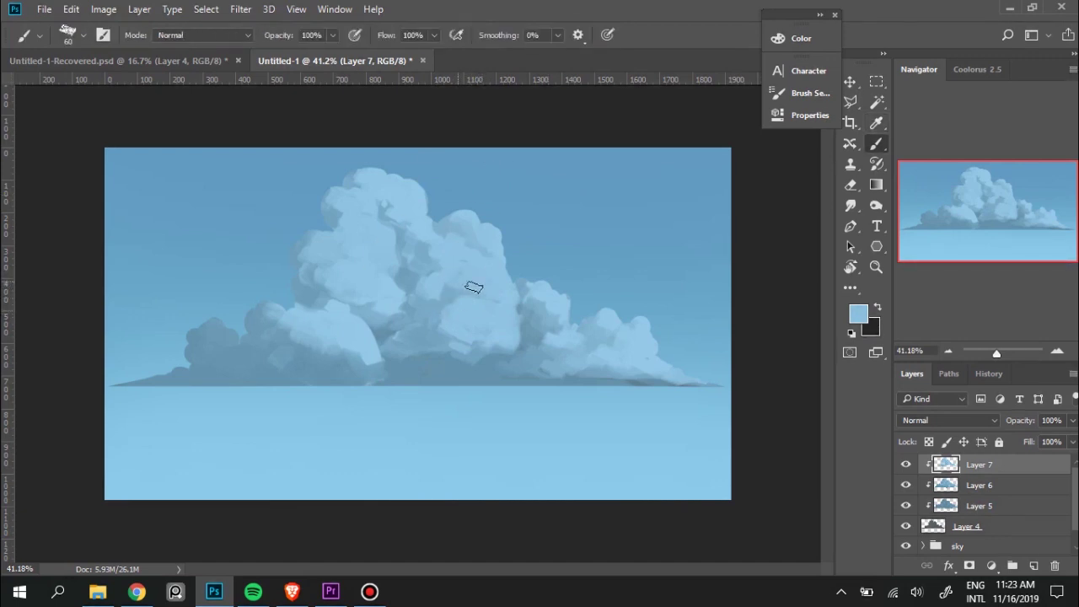
{"action": "left_click", "coordinate": [457, 289], "text": "alt"}
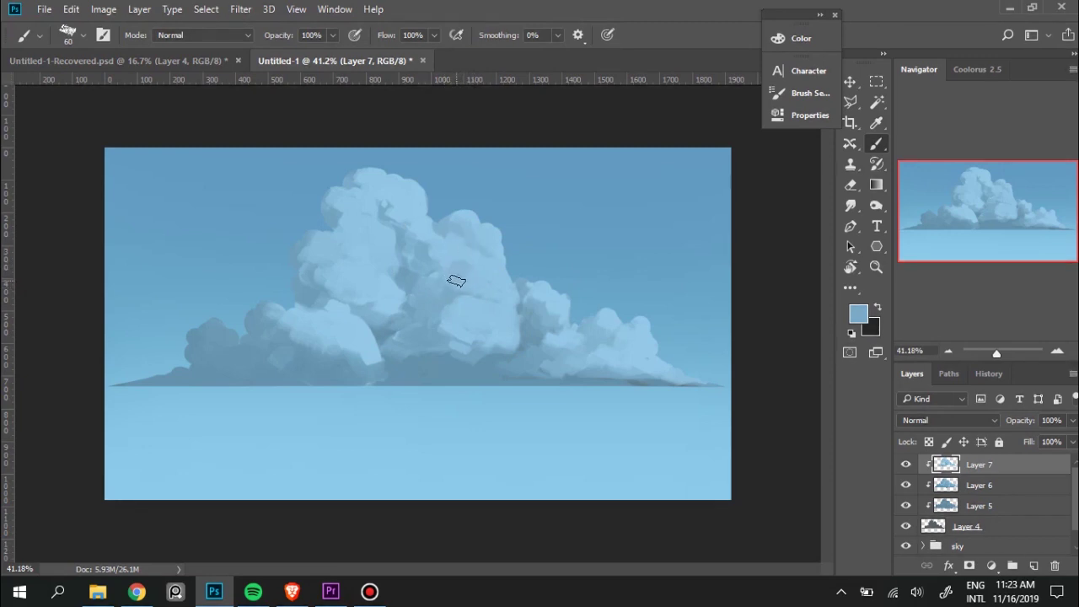
{"action": "left_click", "coordinate": [492, 260], "text": "alt"}
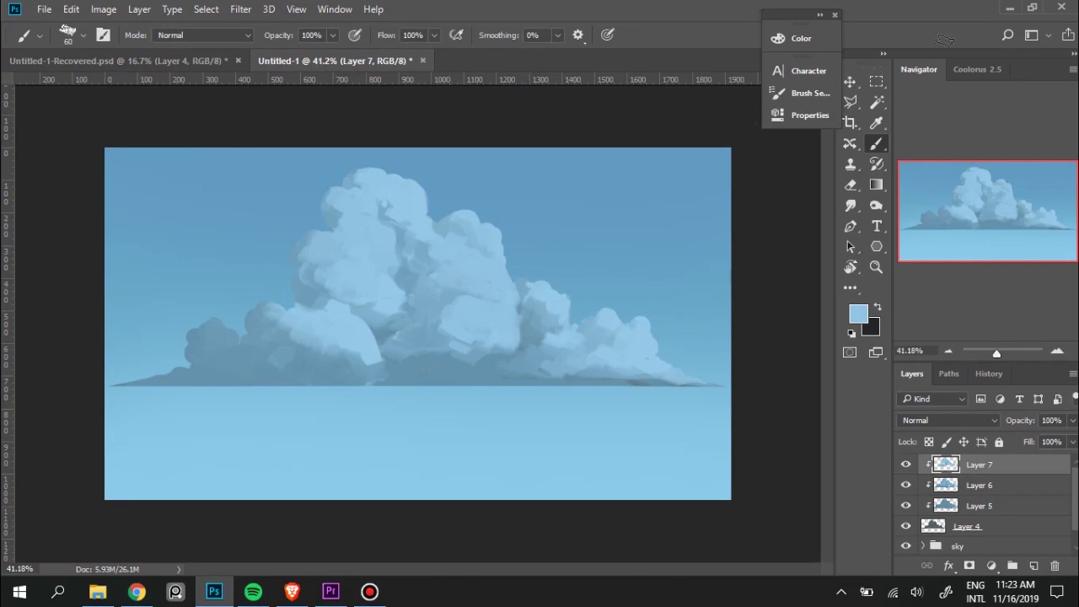
{"action": "key", "text": "v"}
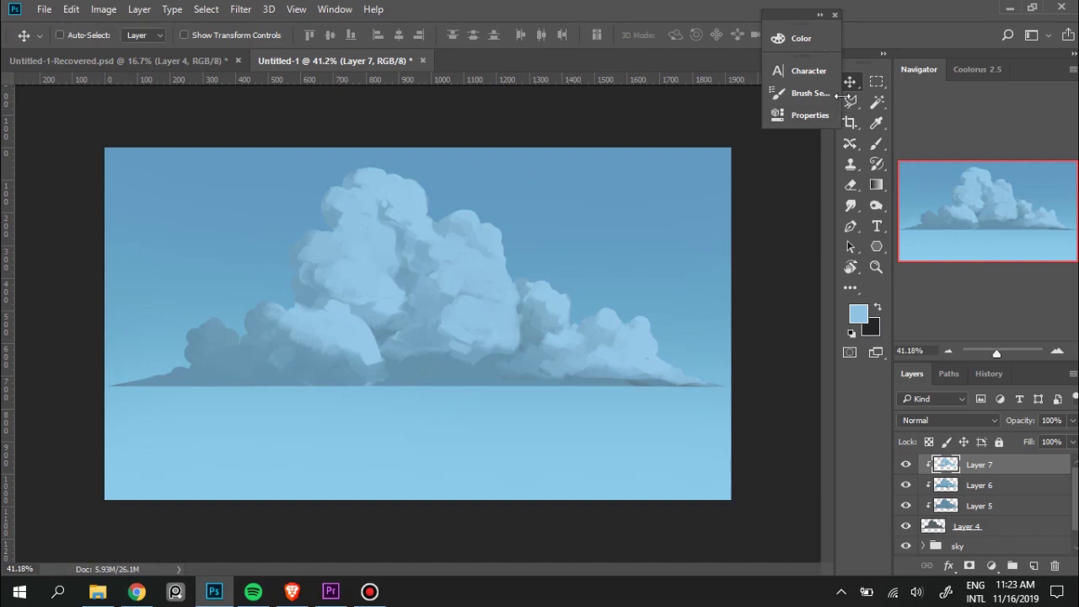
{"action": "key", "text": "b"}
{"action": "left_click", "coordinate": [434, 295], "text": "alt"}
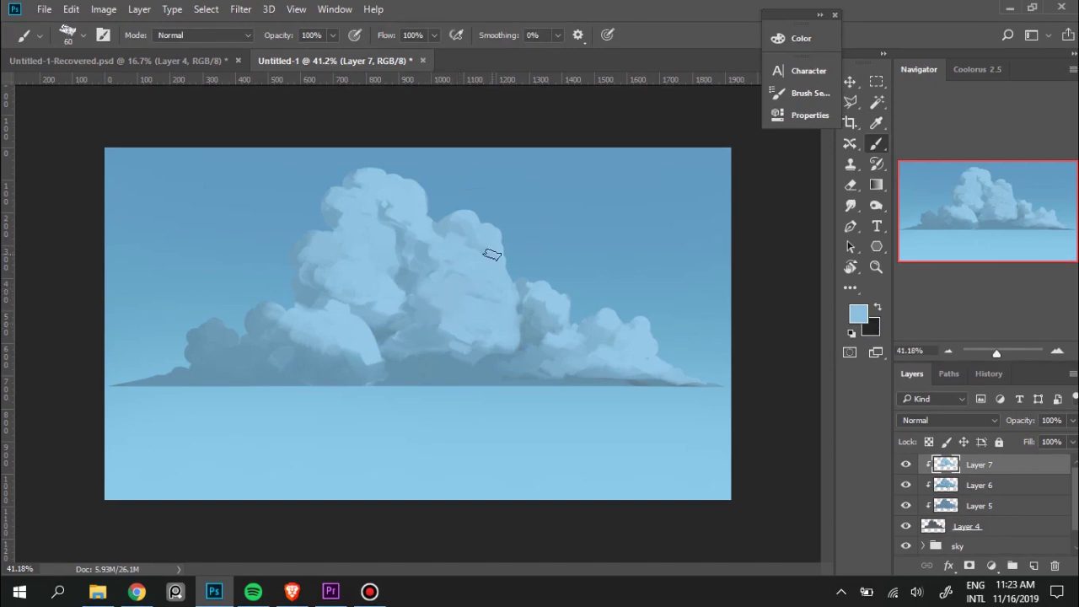
{"action": "left_click", "coordinate": [875, 122]}
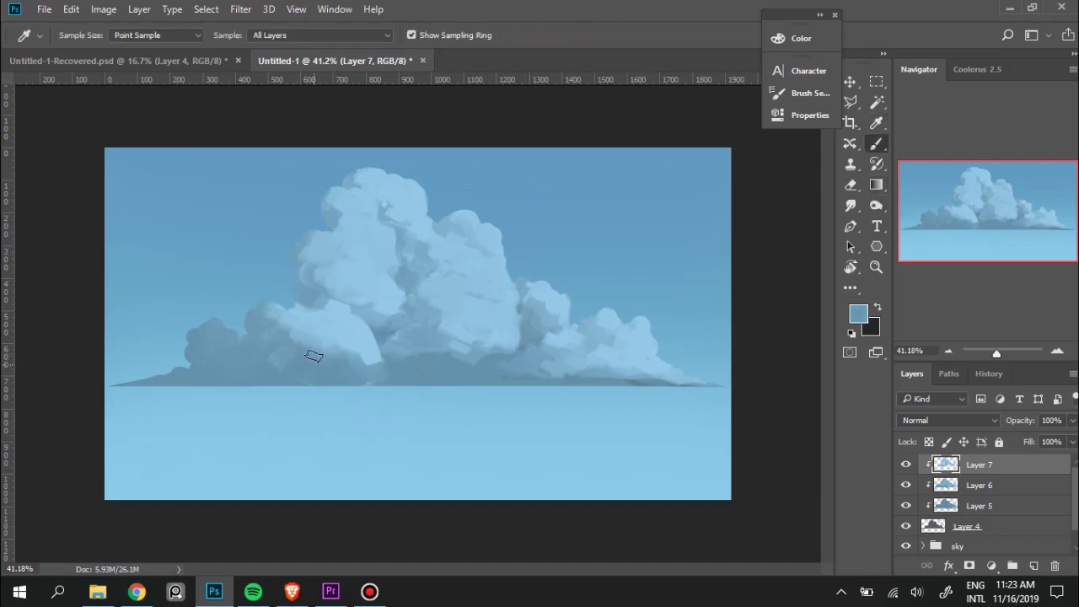
Paint light strokes on the lower-left billow, then pick a darker shadow blue for its base.
{"action": "key", "text": "b"}
{"action": "key", "text": "i"}
{"action": "left_click", "coordinate": [349, 320]}
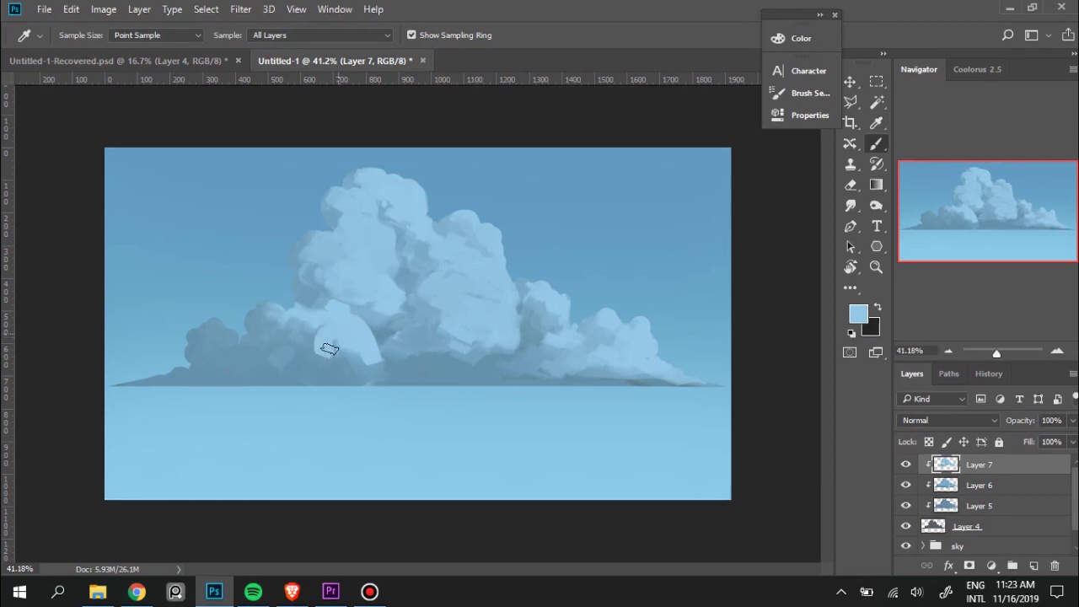
{"action": "key", "text": "b"}
{"action": "mouse_move", "coordinate": [270, 309]}
{"action": "left_mouse_down"}
{"action": "mouse_move", "coordinate": [291, 342]}
{"action": "mouse_move", "coordinate": [260, 360]}
{"action": "mouse_move", "coordinate": [231, 340]}
{"action": "mouse_move", "coordinate": [253, 344]}
{"action": "mouse_move", "coordinate": [261, 322]}
{"action": "left_mouse_up"}
{"action": "key", "text": "i"}
{"action": "left_click", "coordinate": [214, 354]}
{"action": "key", "text": "b"}
Alternate a lighter cloud blue and a muted shadow blue on the left cloud base.
{"action": "key", "text": "i"}
{"action": "key", "text": "b"}
{"action": "key", "text": "i"}
{"action": "left_click", "coordinate": [298, 316]}
{"action": "key", "text": "b"}
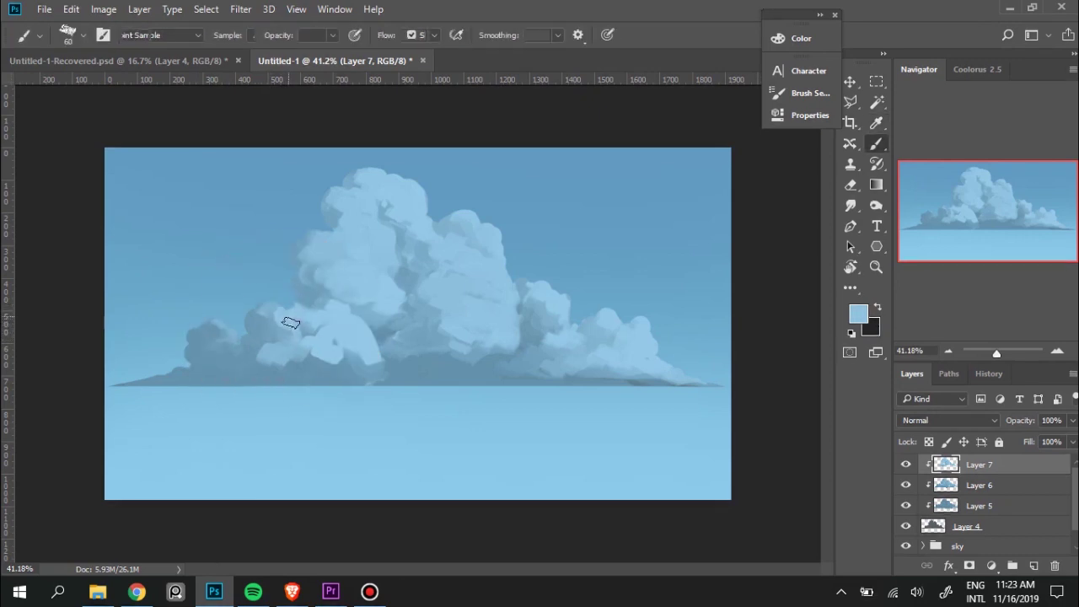
{"action": "key", "text": "i"}
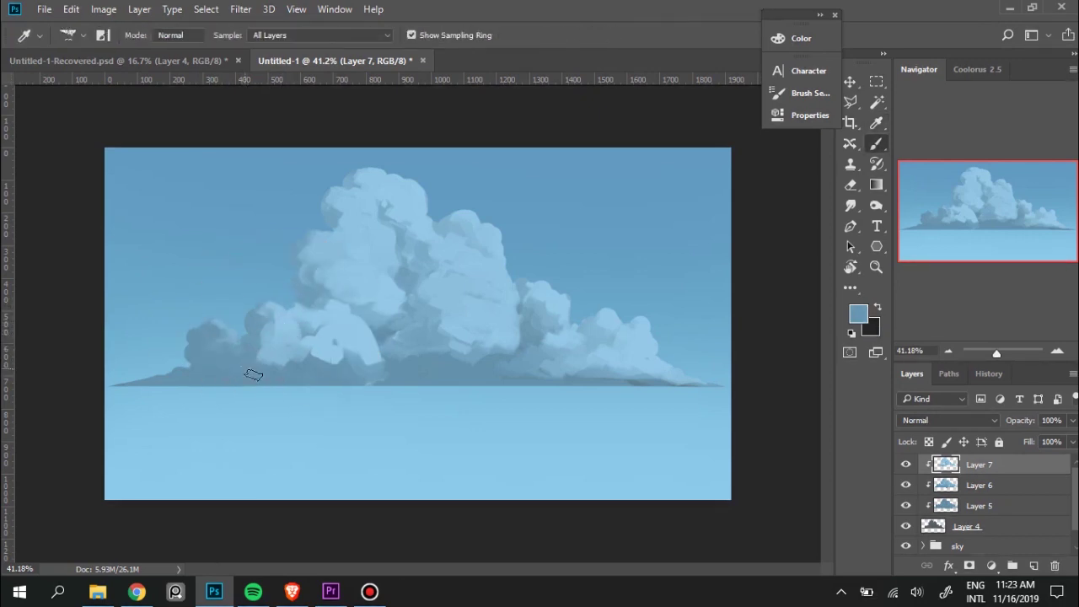
{"action": "left_click", "coordinate": [257, 367]}
{"action": "key", "text": "b"}
Pick a lighter blue, then stroke darker shading across the left billow.
{"action": "key", "text": "i"}
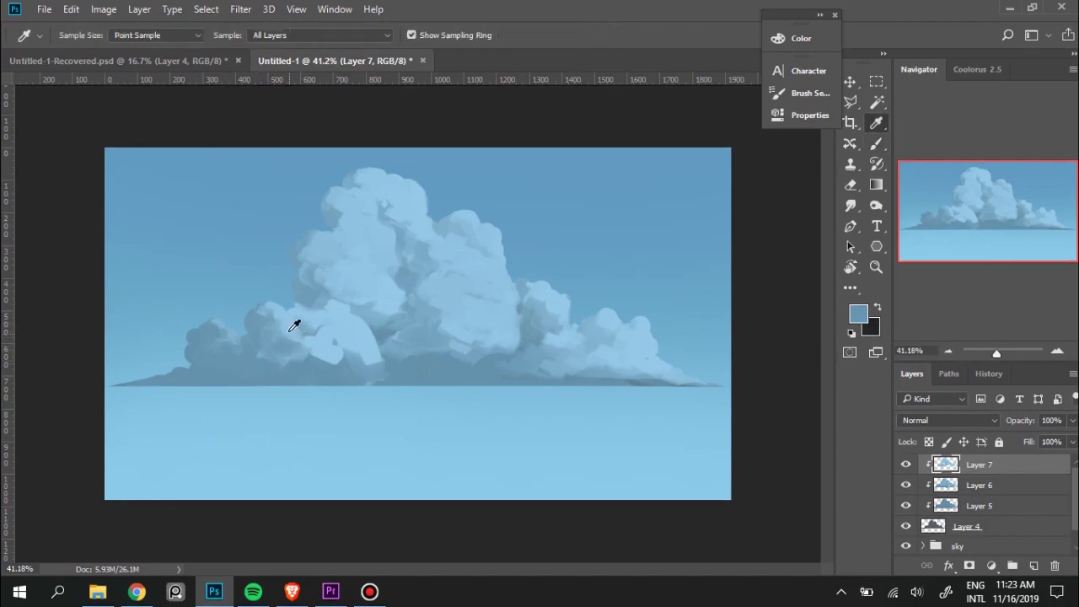
{"action": "left_click", "coordinate": [294, 322]}
{"action": "key", "text": "b"}
{"action": "key", "text": "i"}
{"action": "key", "text": "b"}
{"action": "mouse_move", "coordinate": [315, 343]}
{"action": "left_mouse_down"}
{"action": "mouse_move", "coordinate": [332, 356]}
{"action": "mouse_move", "coordinate": [354, 320]}
{"action": "mouse_move", "coordinate": [349, 366]}
{"action": "mouse_move", "coordinate": [327, 369]}
{"action": "mouse_move", "coordinate": [354, 373]}
{"action": "mouse_move", "coordinate": [344, 328]}
{"action": "left_mouse_up"}
Add light strokes, then darker shadow strokes, on the pale patch.
{"action": "key", "text": "i"}
{"action": "left_click", "coordinate": [348, 330]}
{"action": "key", "text": "b"}
{"action": "key", "text": "i"}
{"action": "left_click", "coordinate": [332, 363]}
{"action": "key", "text": "b"}
Paint with a shadow blue, then pick a lighter cloud blue again.
{"action": "key", "text": "i"}
{"action": "left_click", "coordinate": [371, 369]}
{"action": "key", "text": "b"}
{"action": "key", "text": "i"}
{"action": "left_click", "coordinate": [346, 328]}
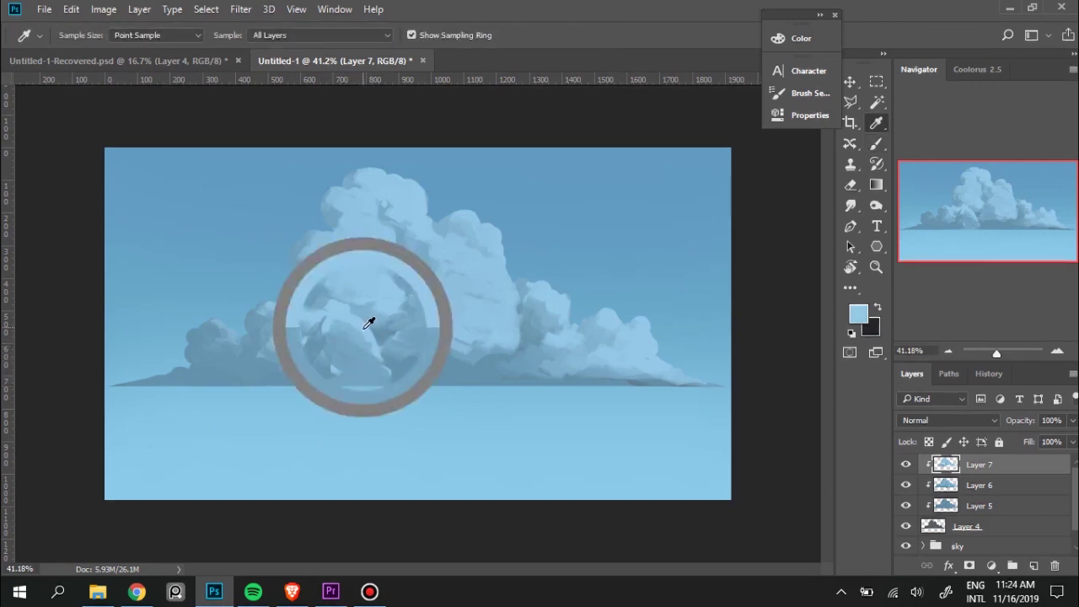
Lighten the cloud base near the horizon with long pale-blue strokes.
{"action": "key", "text": "b"}
{"action": "key", "text": "i"}
{"action": "left_click", "coordinate": [368, 369]}
{"action": "key", "text": "b"}
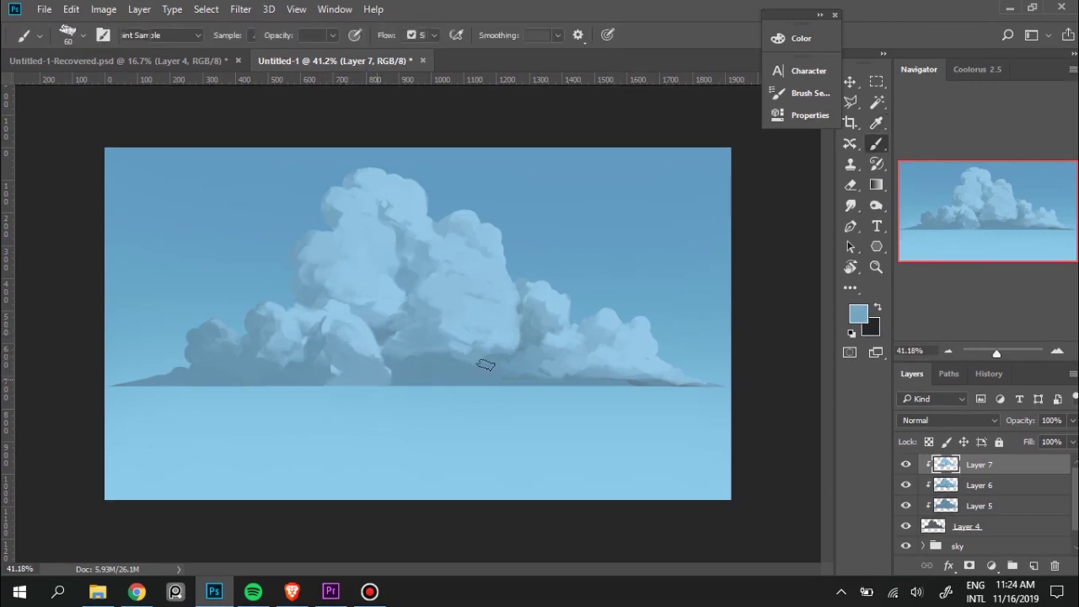
{"action": "mouse_move", "coordinate": [481, 361]}
{"action": "left_mouse_down"}
{"action": "mouse_move", "coordinate": [409, 361]}
{"action": "mouse_move", "coordinate": [595, 378]}
{"action": "mouse_move", "coordinate": [471, 381]}
{"action": "mouse_move", "coordinate": [599, 380]}
{"action": "left_mouse_up"}
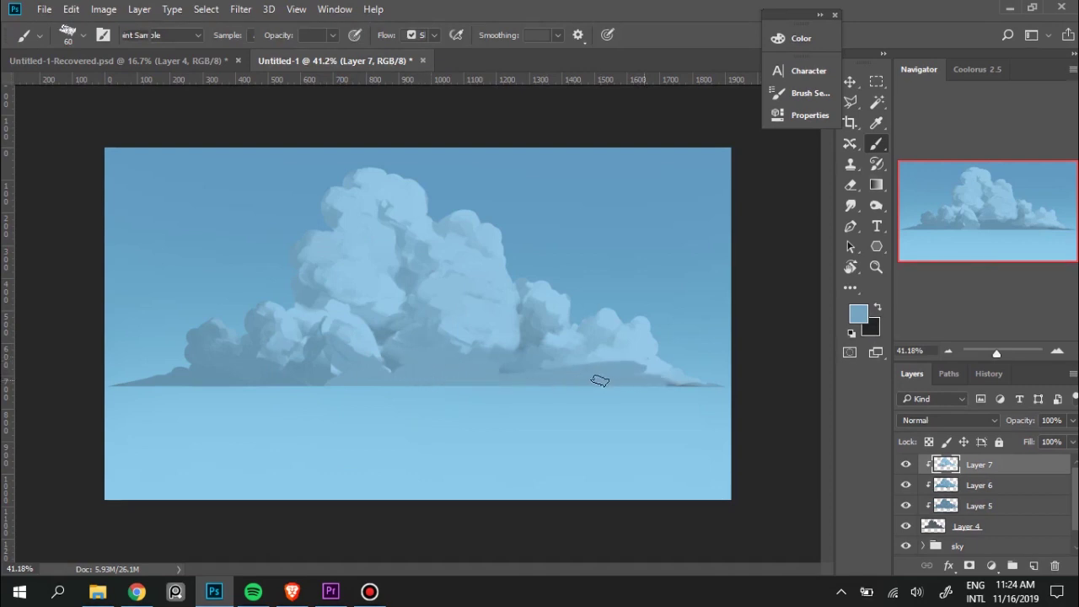
{"action": "left_click_drag", "start_coordinate": [727, 392], "coordinate": [472, 378]}
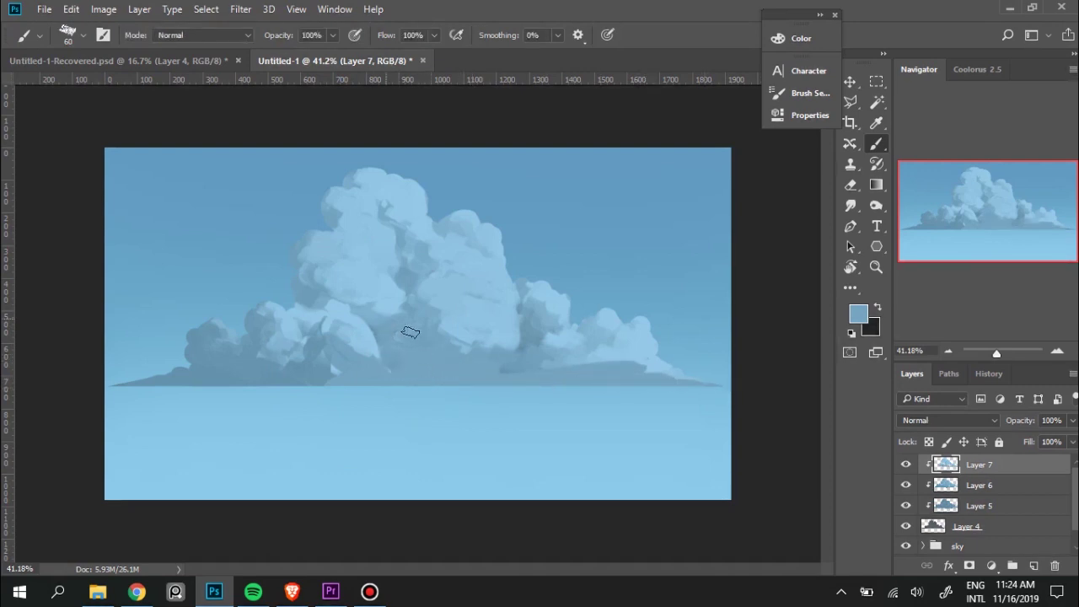
Paint the central cloud base lighter using blues sampled from nearby.
{"action": "left_click", "coordinate": [478, 319], "text": "alt"}
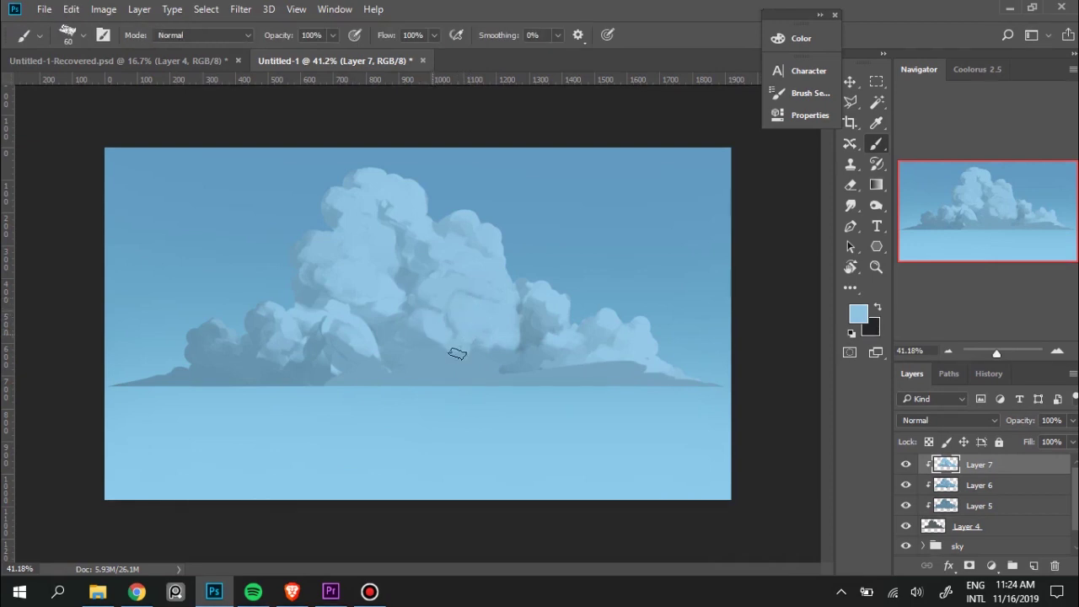
{"action": "mouse_move", "coordinate": [424, 352]}
{"action": "left_mouse_down"}
{"action": "mouse_move", "coordinate": [404, 340]}
{"action": "mouse_move", "coordinate": [451, 361]}
{"action": "mouse_move", "coordinate": [414, 356]}
{"action": "left_mouse_up"}
{"action": "left_click", "coordinate": [408, 348], "text": "alt"}
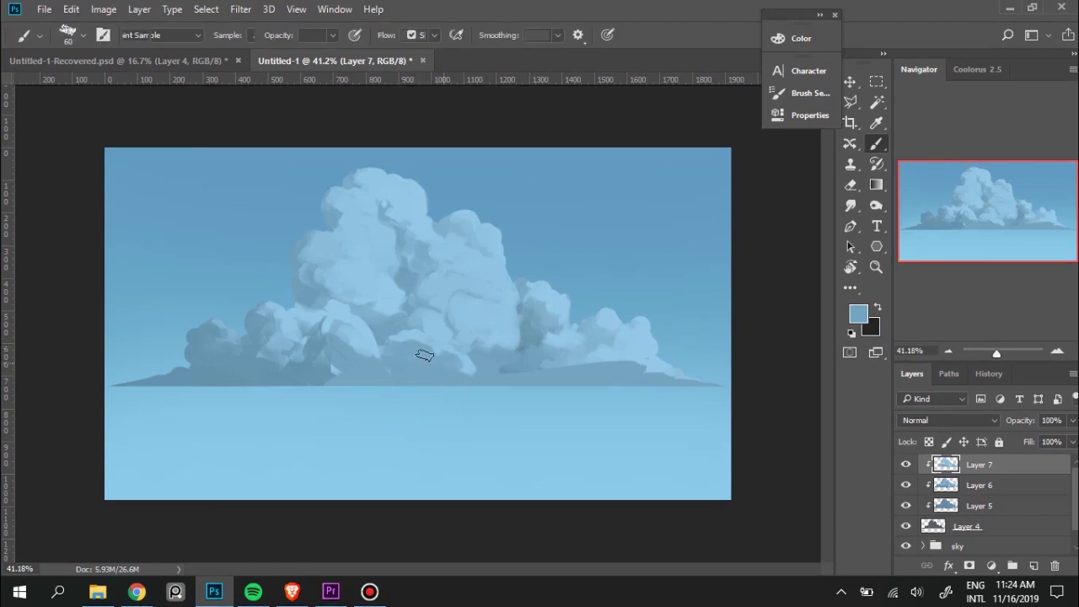
{"action": "left_click", "coordinate": [437, 334], "text": "alt"}
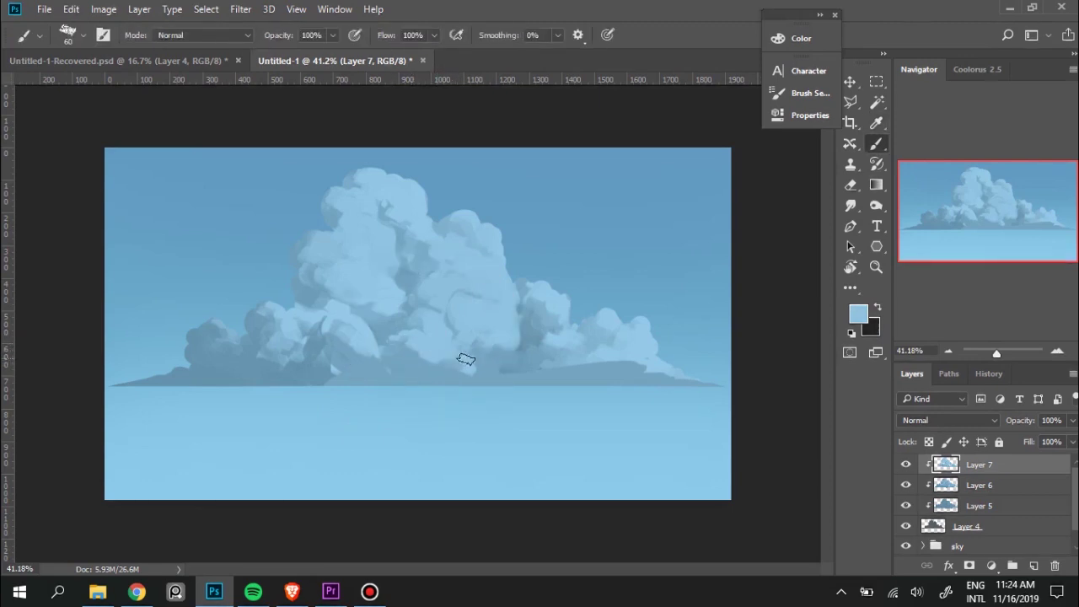
{"action": "left_click", "coordinate": [414, 352], "text": "alt"}
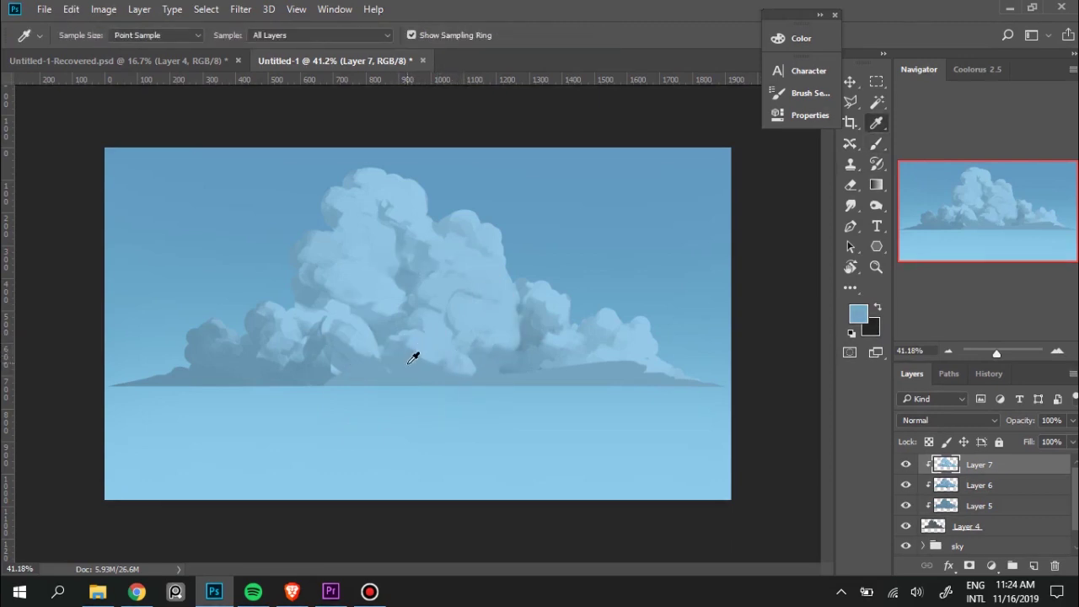
{"action": "left_click", "coordinate": [439, 331], "text": "alt"}
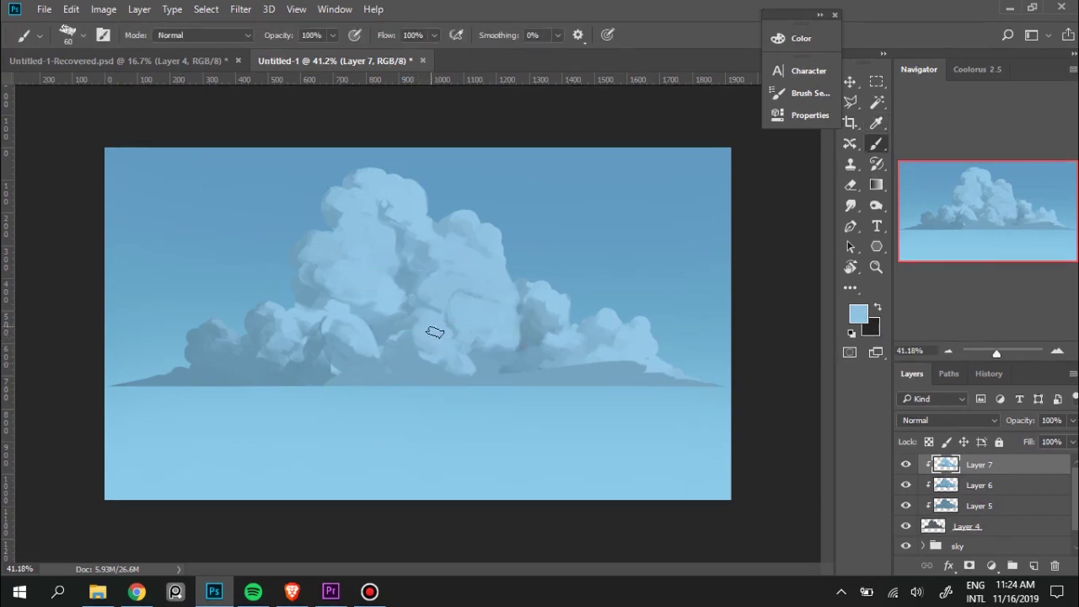
{"action": "left_click", "coordinate": [405, 352], "text": "alt"}
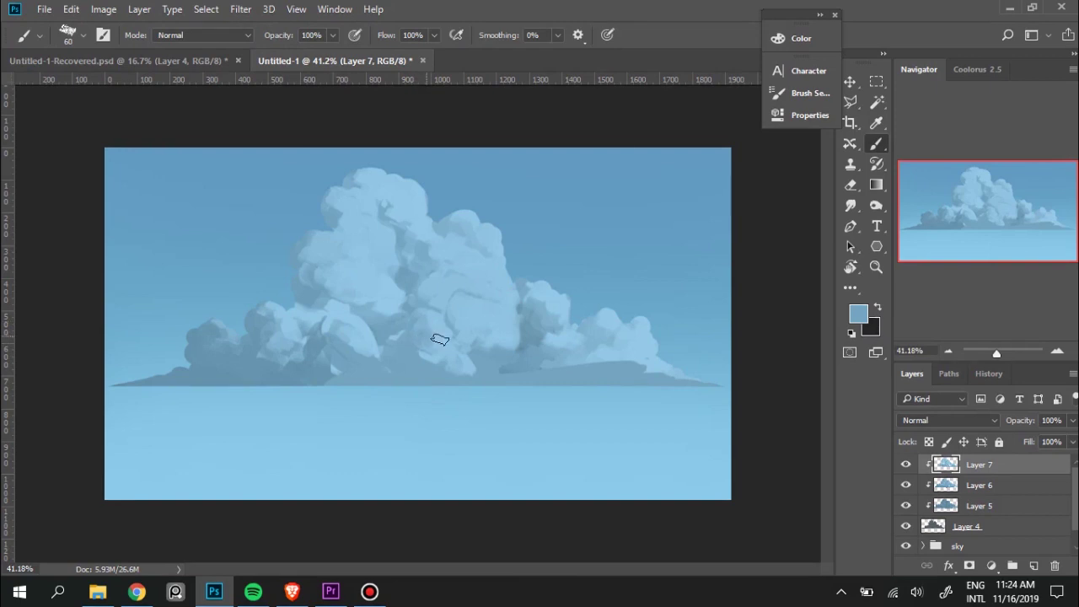
Alternate lighter and slightly greyer blues sampled around the lower-centre billow.
{"action": "key", "text": "alt"}
{"action": "left_click", "coordinate": [447, 329], "text": "alt"}
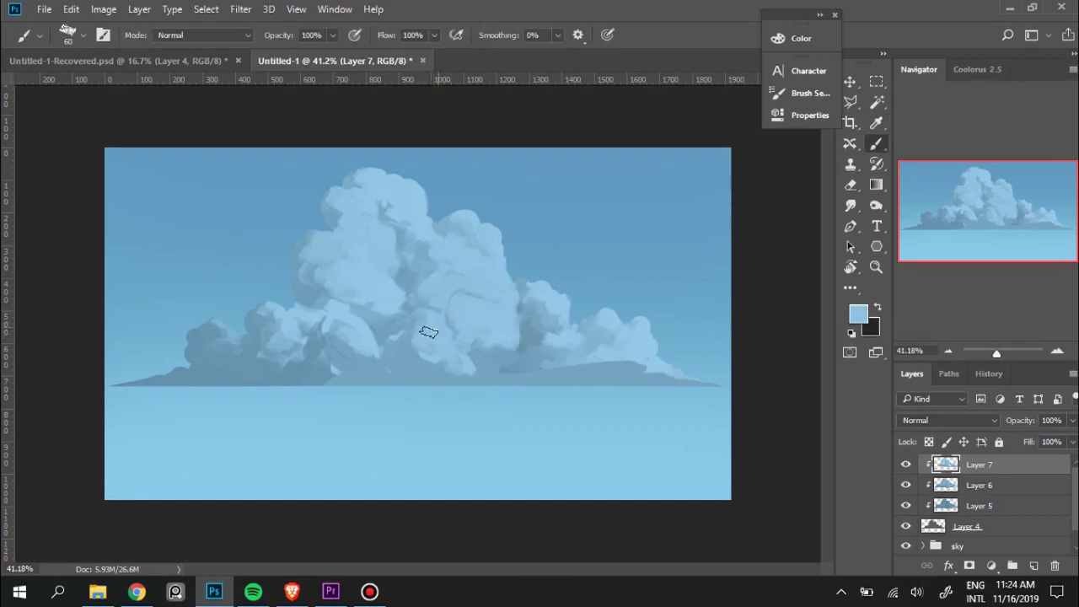
{"action": "left_click", "coordinate": [424, 341], "text": "alt"}
{"action": "left_click", "coordinate": [439, 342], "text": "alt"}
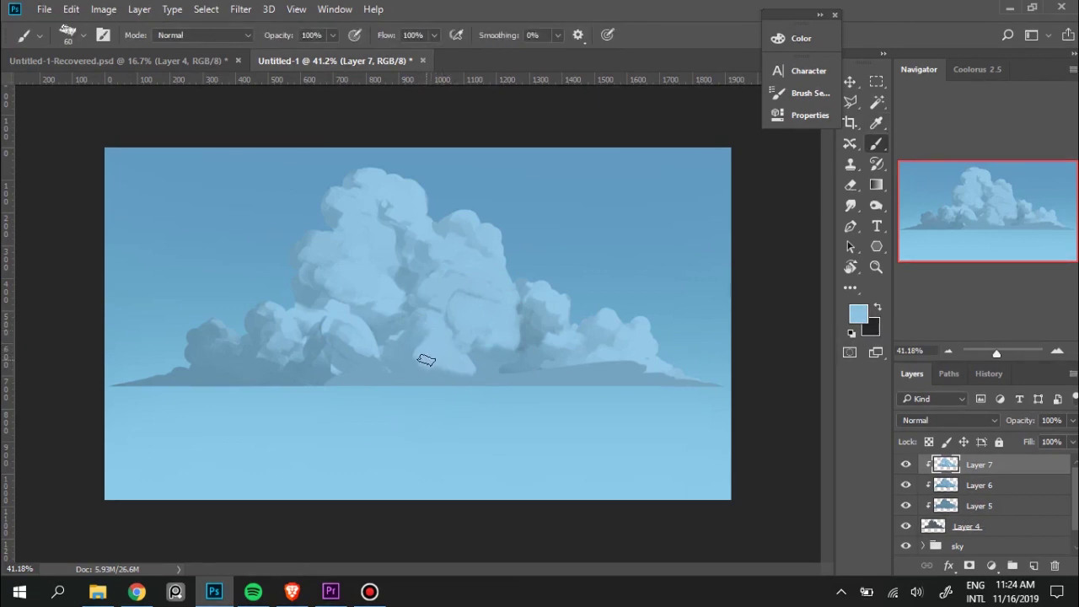
{"action": "left_click", "coordinate": [406, 344], "text": "alt"}
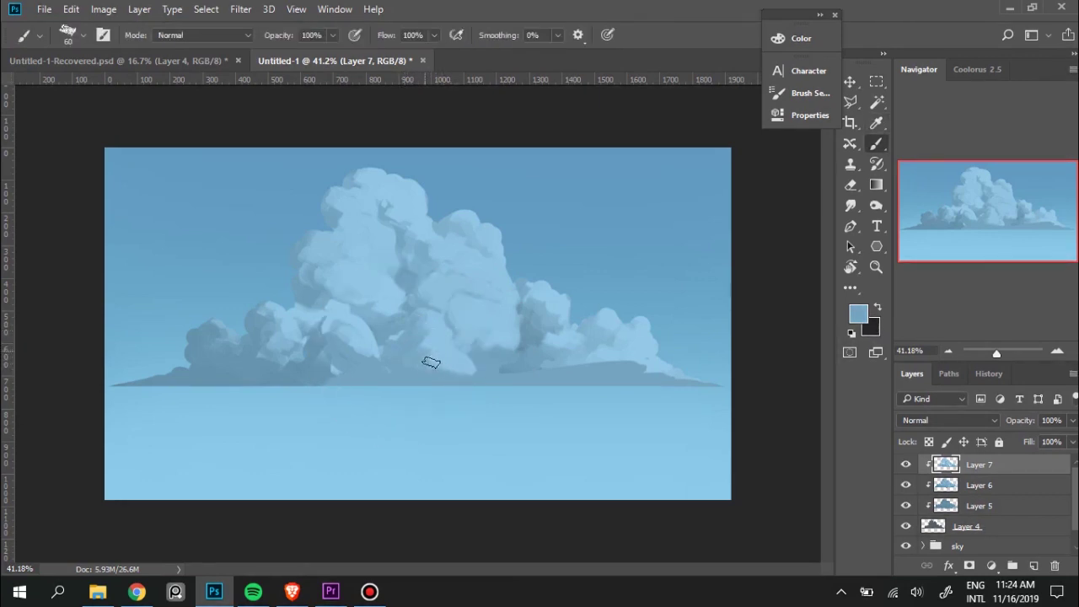
{"action": "left_click", "coordinate": [447, 356], "text": "alt"}
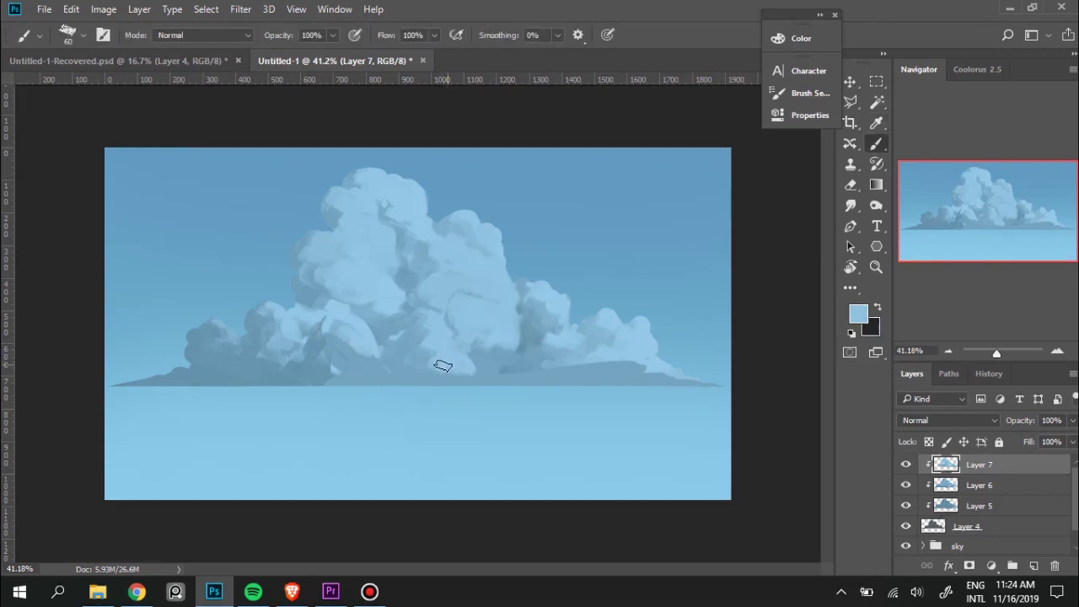
Pick a lighter blue and stroke it up the central billow to smooth its edge.
{"action": "left_click", "coordinate": [414, 344], "text": "alt"}
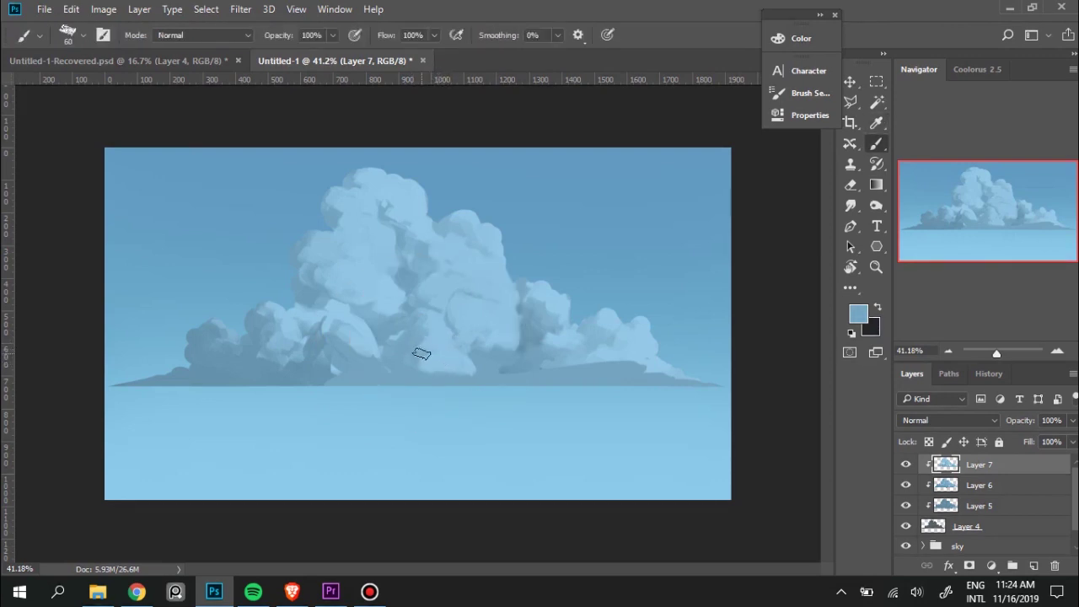
{"action": "left_click", "coordinate": [445, 356], "text": "alt"}
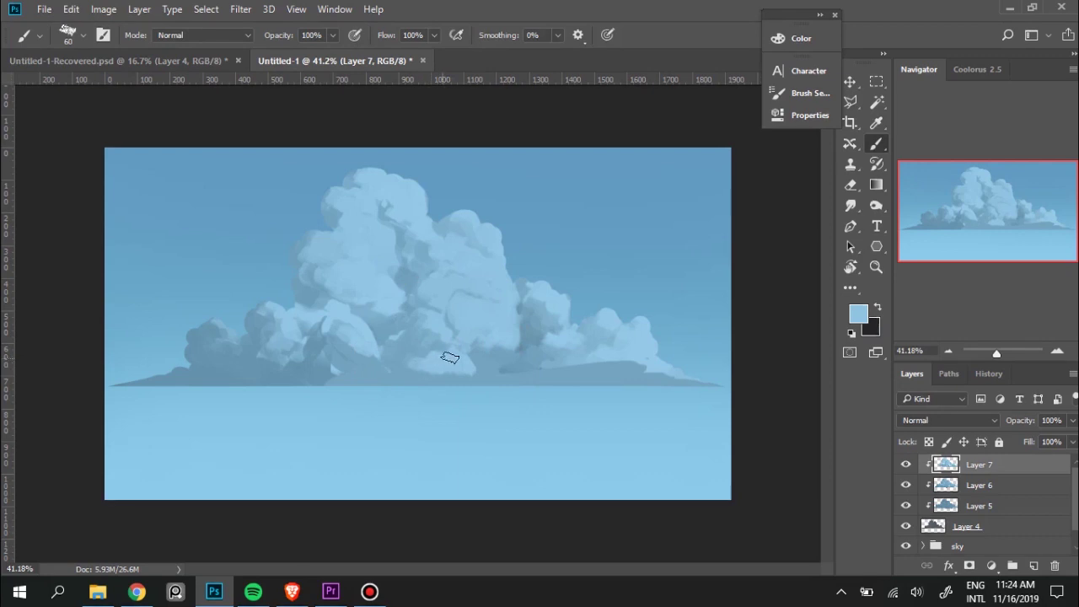
{"action": "left_click", "coordinate": [424, 369], "text": "alt"}
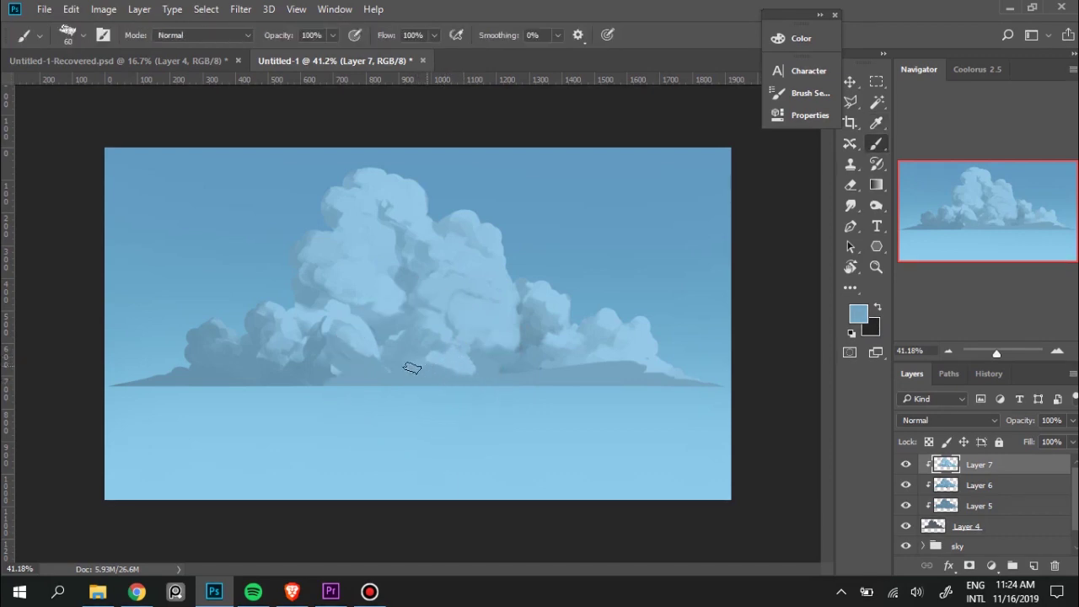
{"action": "left_click", "coordinate": [464, 362], "text": "alt"}
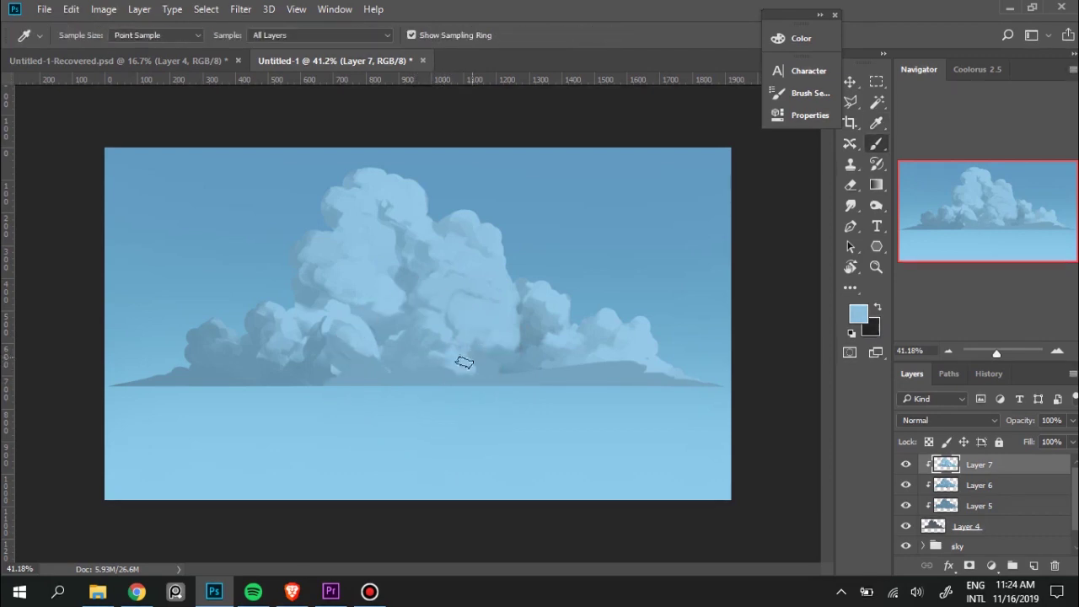
{"action": "left_click_drag", "start_coordinate": [445, 361], "coordinate": [440, 340]}
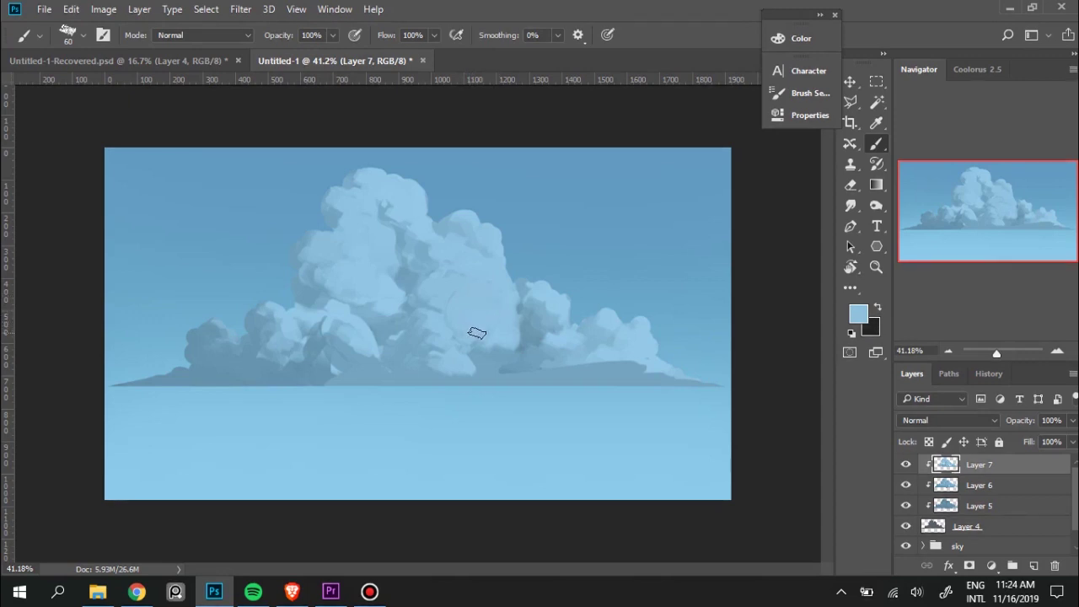
Sample light cloud blues and brush them over the dark base under the central lobes.
{"action": "left_click", "coordinate": [483, 349], "text": "alt"}
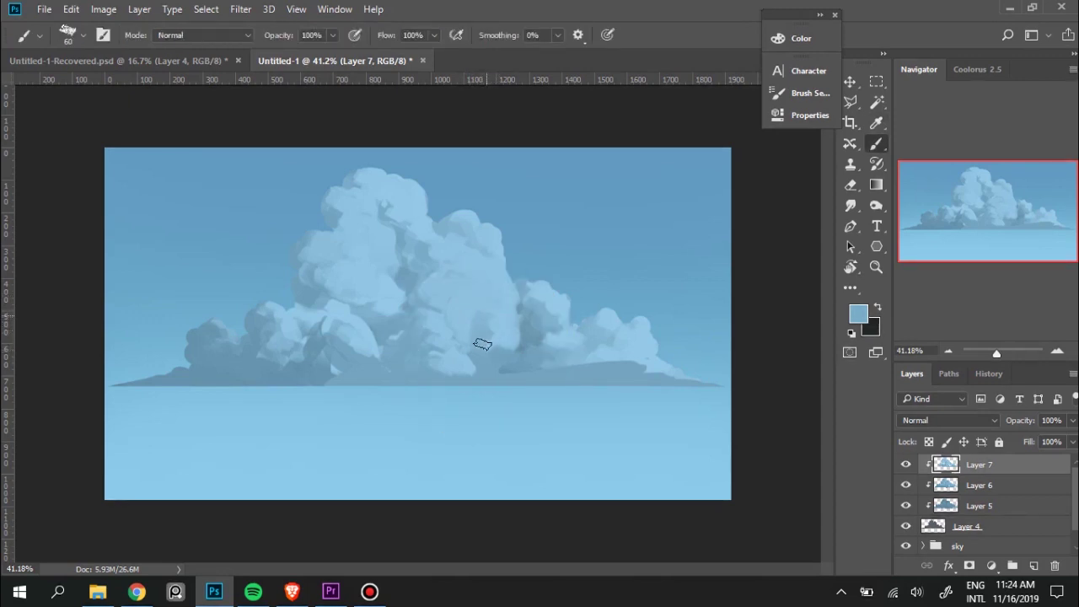
{"action": "left_click", "coordinate": [506, 325], "text": "alt"}
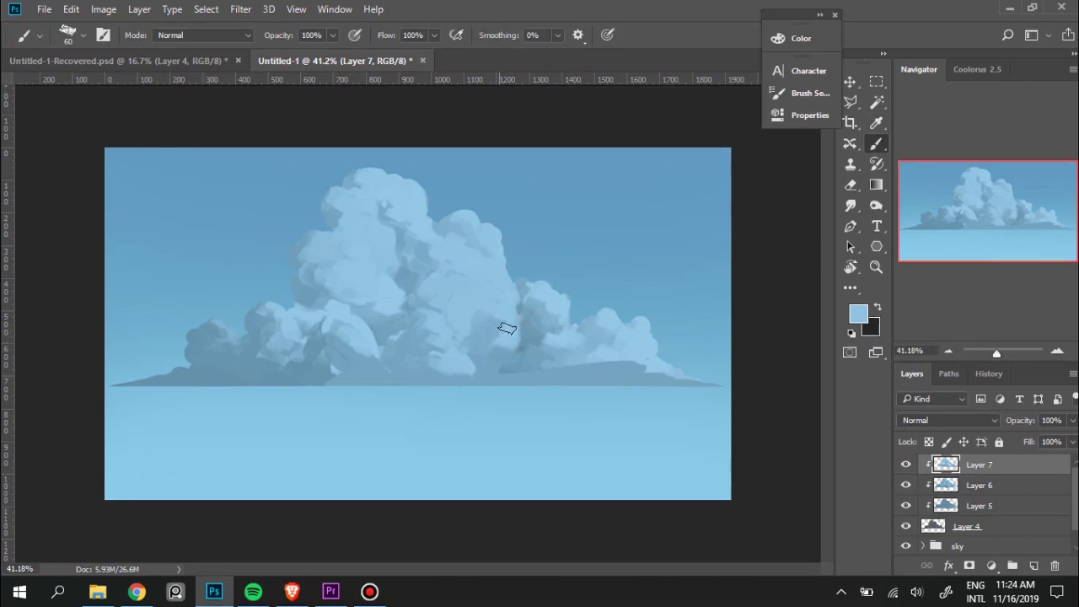
{"action": "key", "text": "i"}
{"action": "key", "text": "b"}
{"action": "left_click", "coordinate": [487, 333], "text": "alt"}
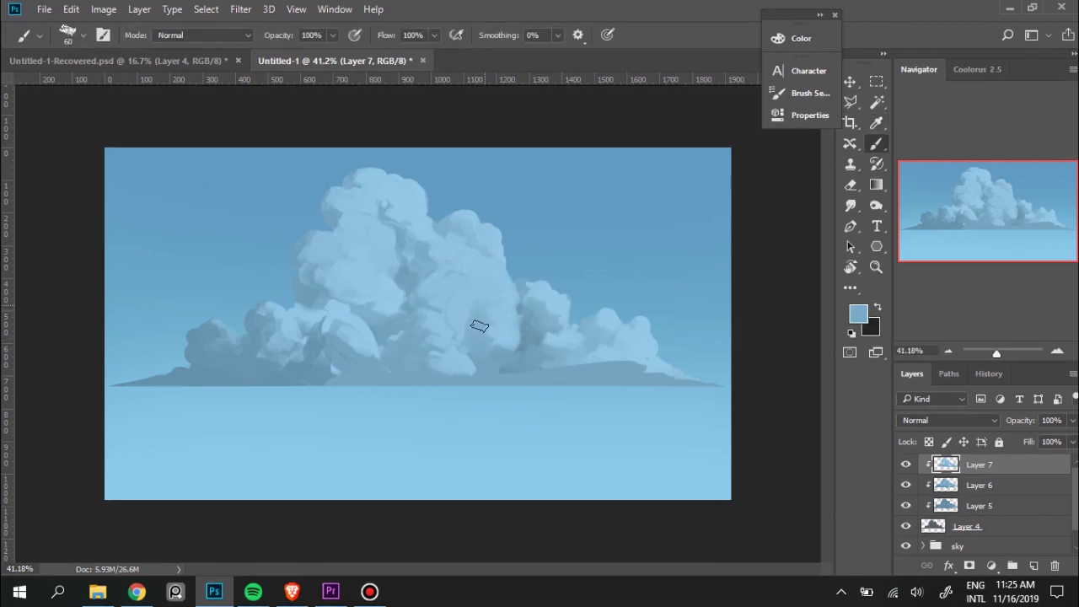
{"action": "left_click", "coordinate": [501, 314], "text": "alt"}
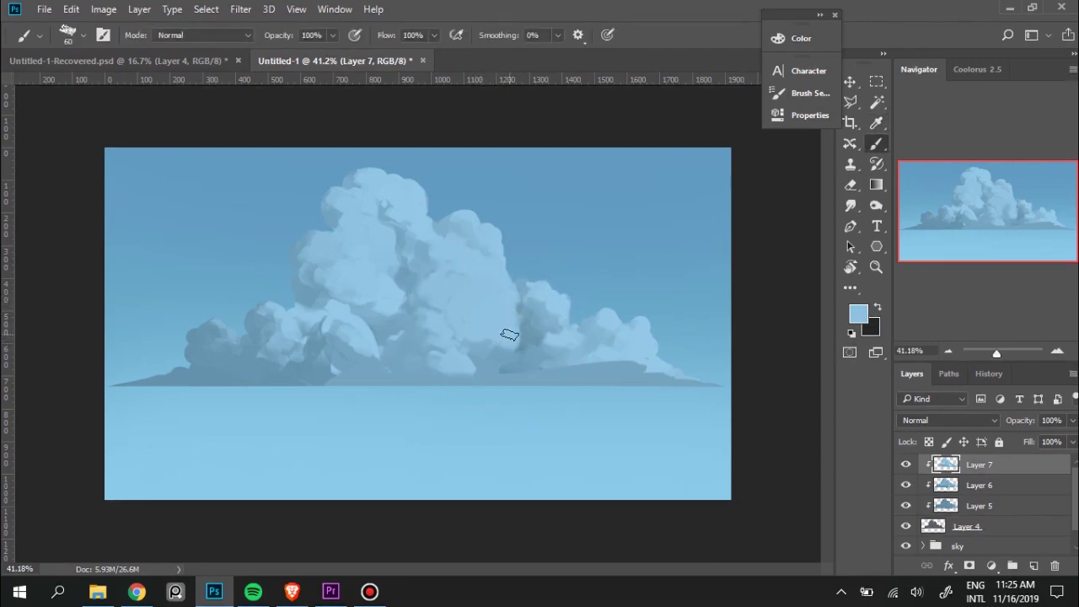
{"action": "mouse_move", "coordinate": [509, 335]}
{"action": "left_mouse_down"}
{"action": "mouse_move", "coordinate": [497, 349]}
{"action": "mouse_move", "coordinate": [513, 357]}
{"action": "mouse_move", "coordinate": [482, 356]}
{"action": "mouse_move", "coordinate": [528, 363]}
{"action": "left_mouse_up"}
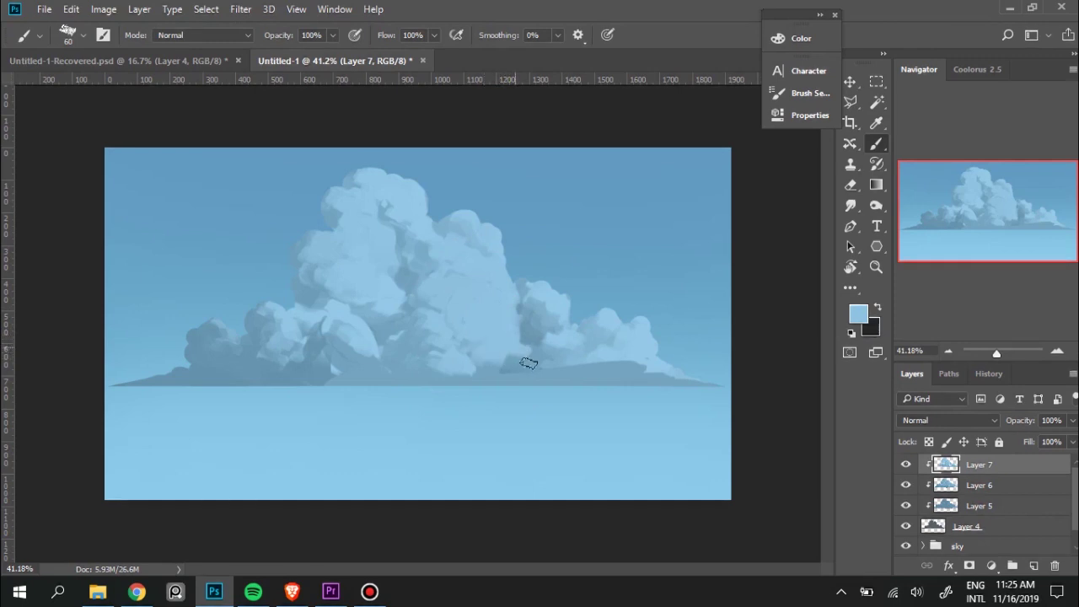
Sample alternating darker and lighter cloud blues beside the lobes further right.
{"action": "left_click", "coordinate": [494, 368], "text": "alt"}
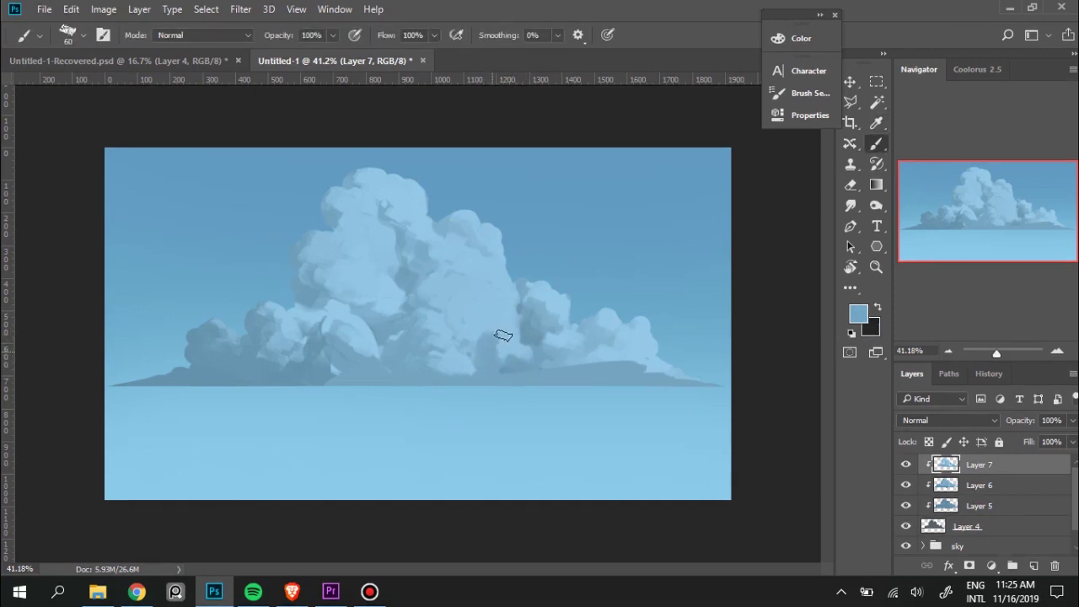
{"action": "left_click", "coordinate": [499, 336], "text": "alt"}
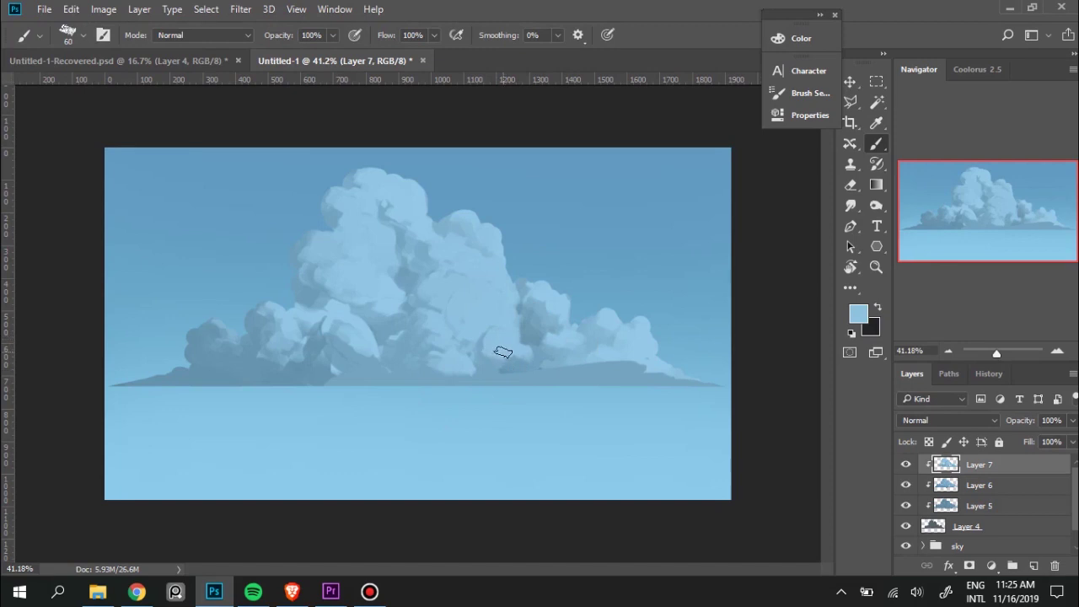
{"action": "key", "text": "alt"}
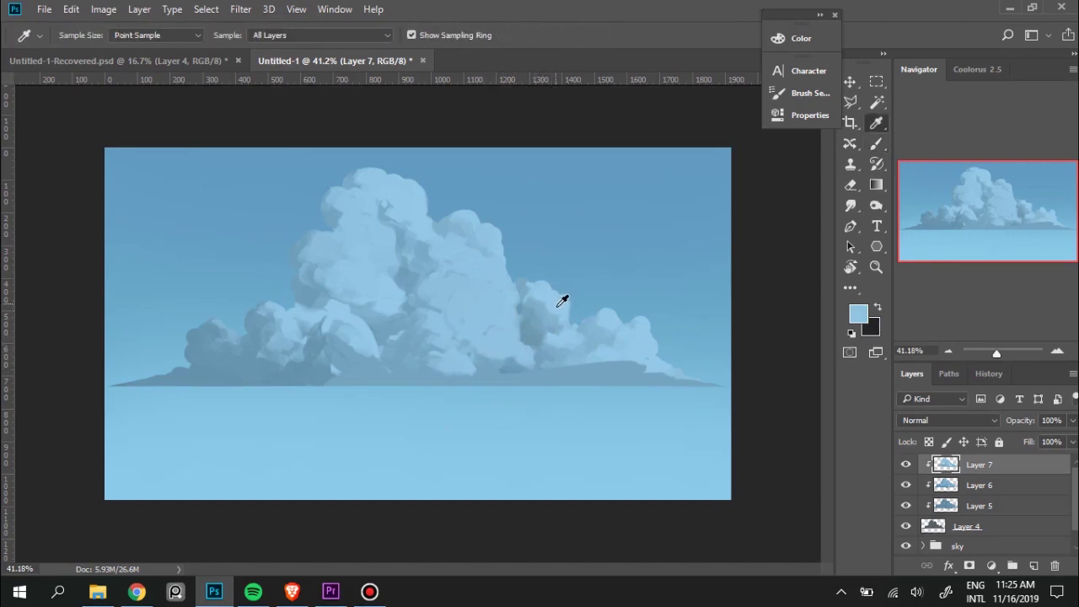
{"action": "left_click", "coordinate": [562, 301], "text": "alt"}
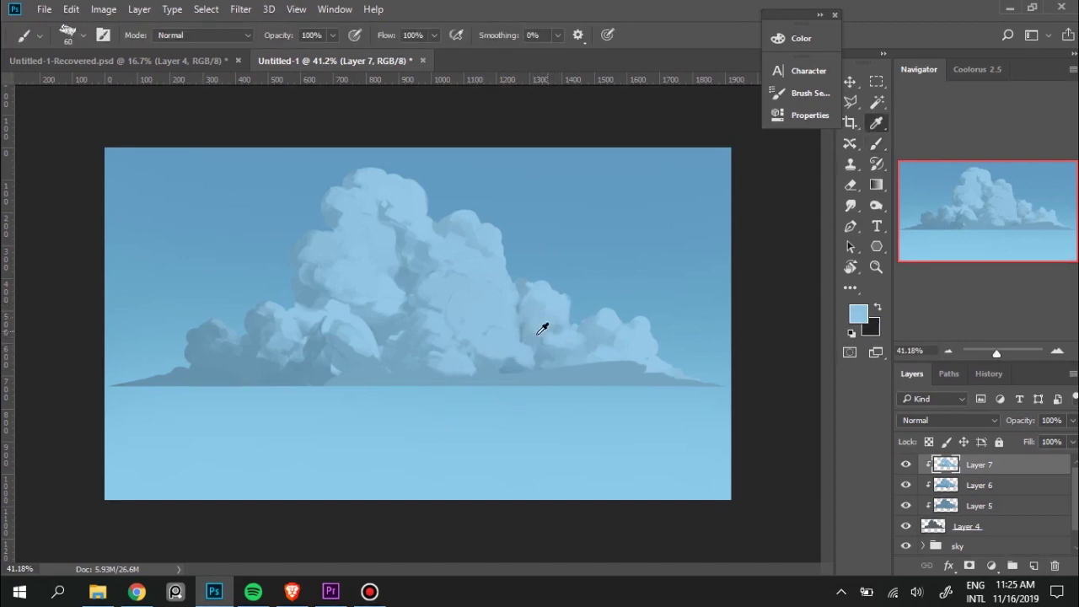
{"action": "left_click", "coordinate": [526, 325], "text": "alt"}
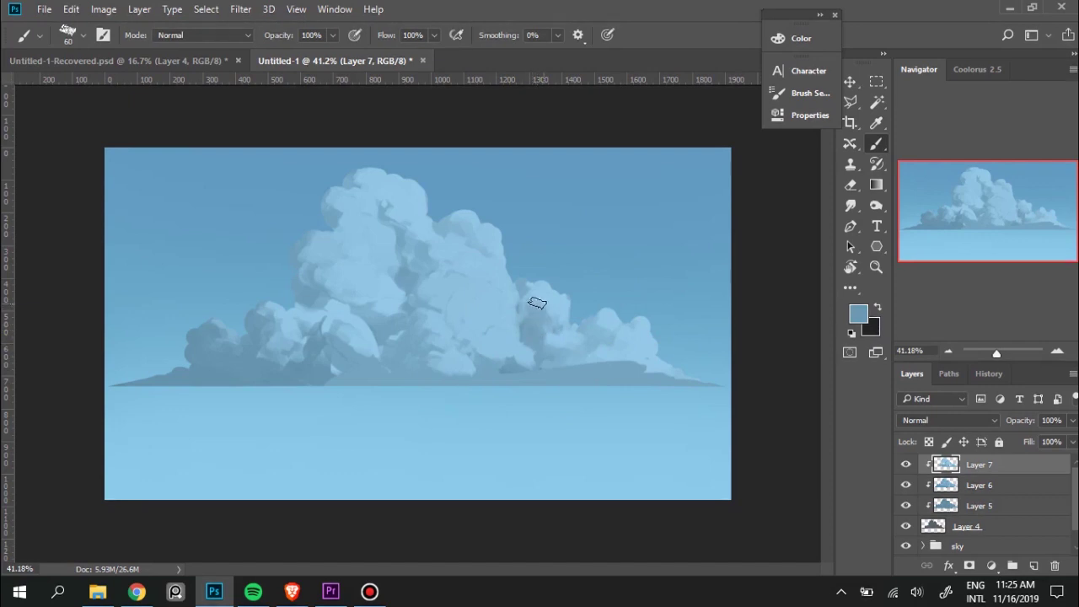
{"action": "left_click", "coordinate": [557, 291], "text": "alt"}
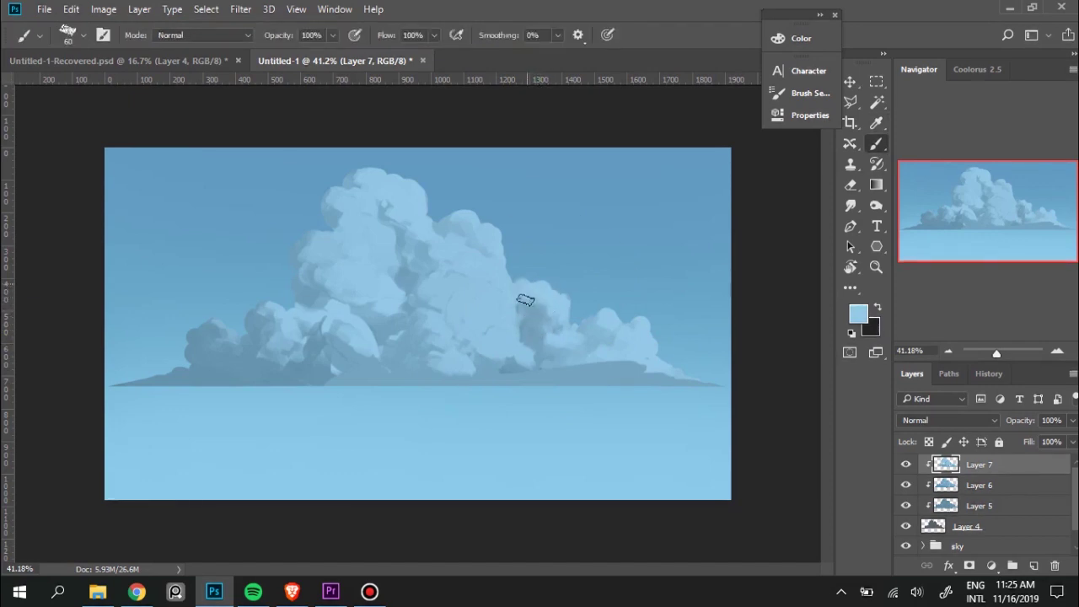
{"action": "left_click", "coordinate": [534, 323], "text": "alt"}
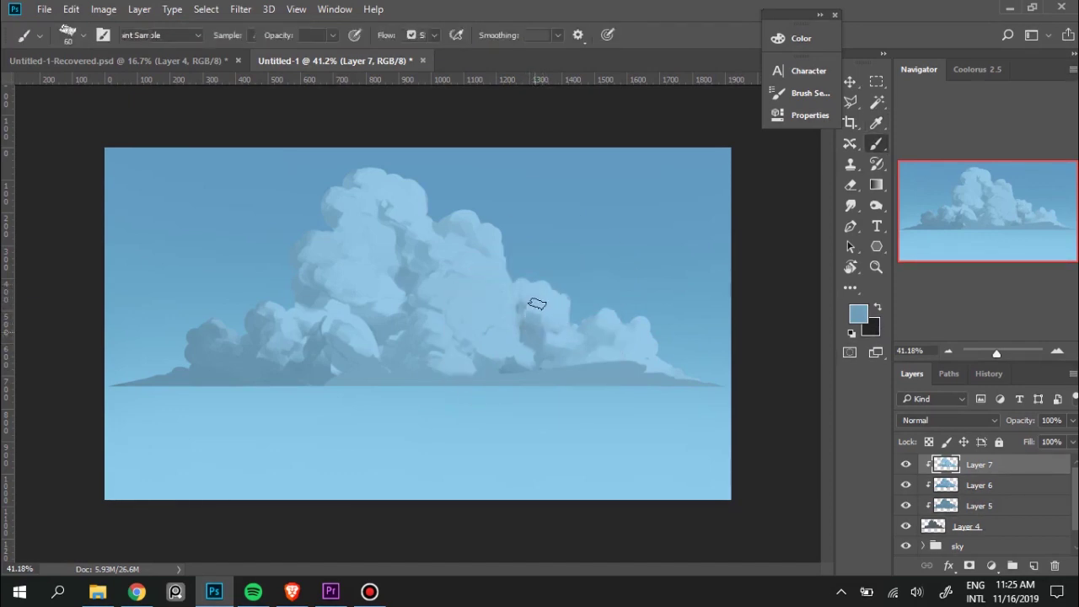
{"action": "left_click", "coordinate": [563, 303], "text": "alt"}
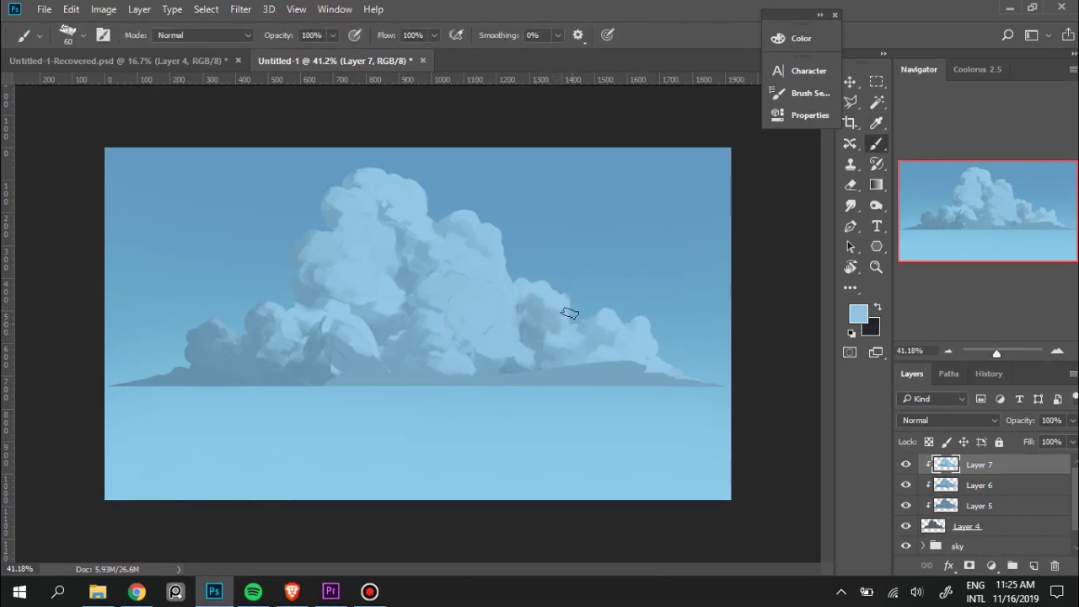
Paint lighter blue sampled from the cloud edge along the lower right base.
{"action": "left_click", "coordinate": [562, 296], "text": "alt"}
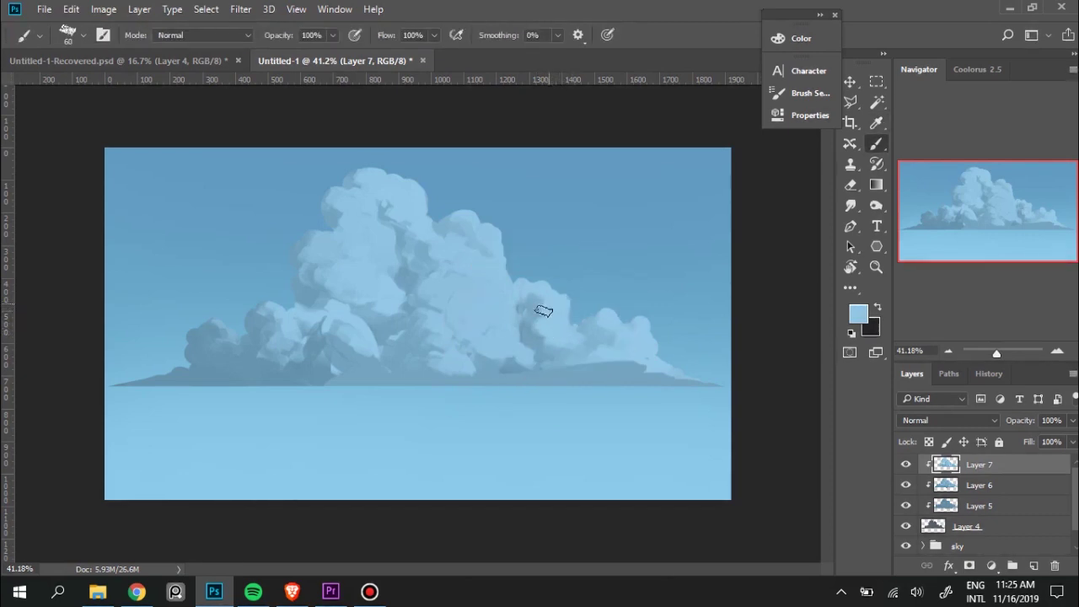
{"action": "left_click", "coordinate": [585, 367], "text": "alt"}
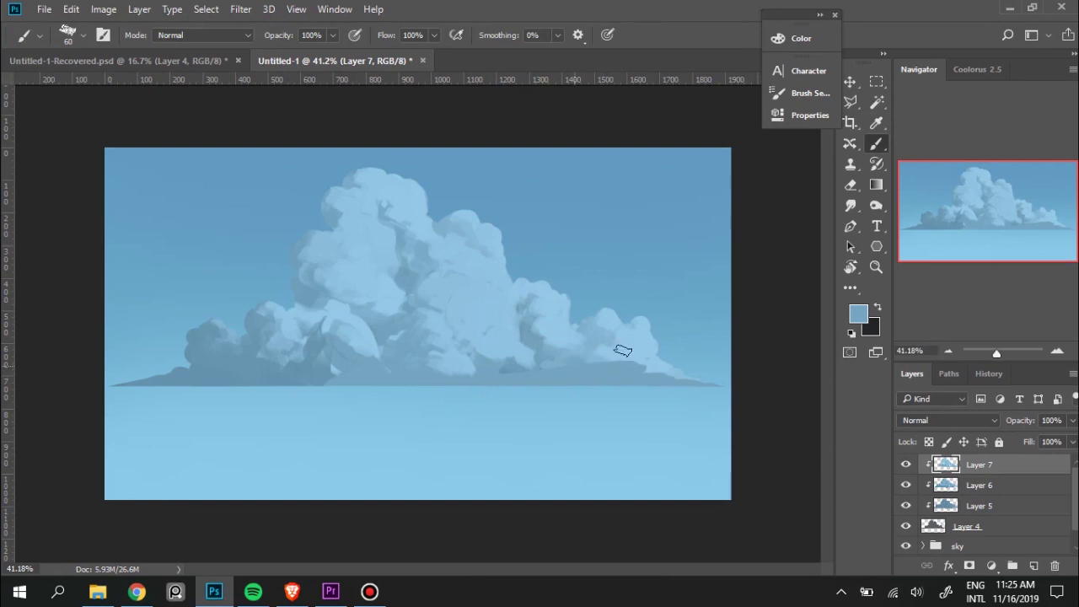
{"action": "left_click", "coordinate": [642, 327], "text": "alt"}
{"action": "left_click", "coordinate": [642, 327], "text": "alt"}
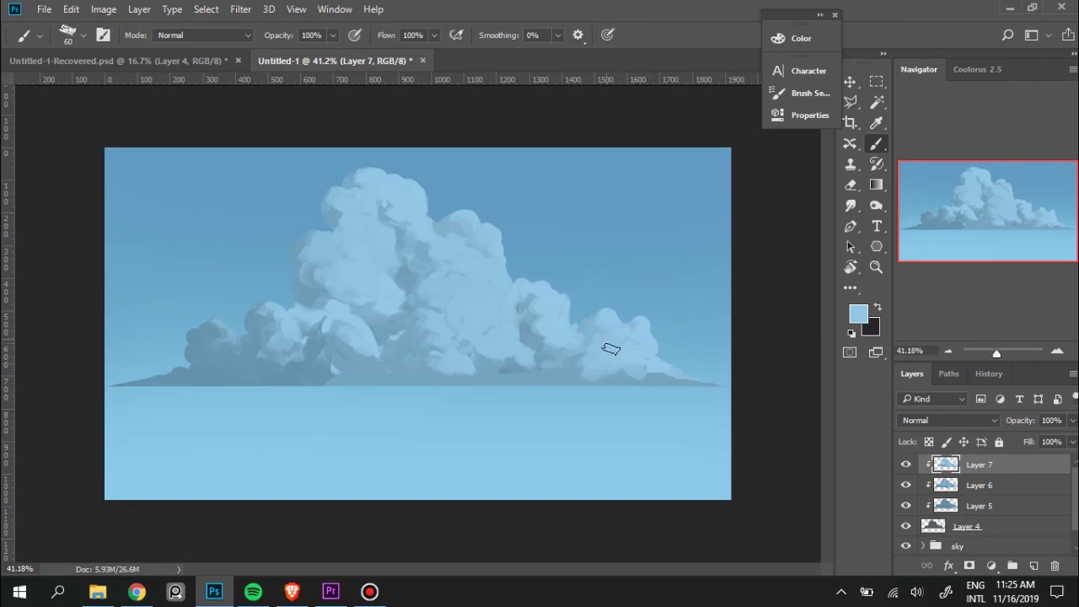
{"action": "left_click", "coordinate": [598, 379], "text": "alt"}
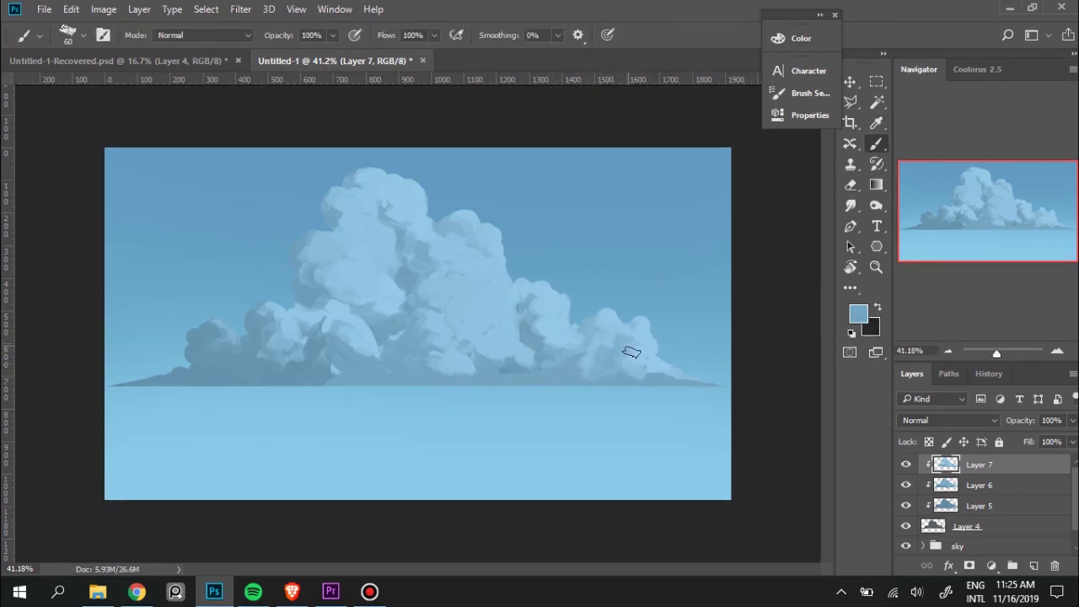
{"action": "left_click", "coordinate": [647, 352], "text": "alt"}
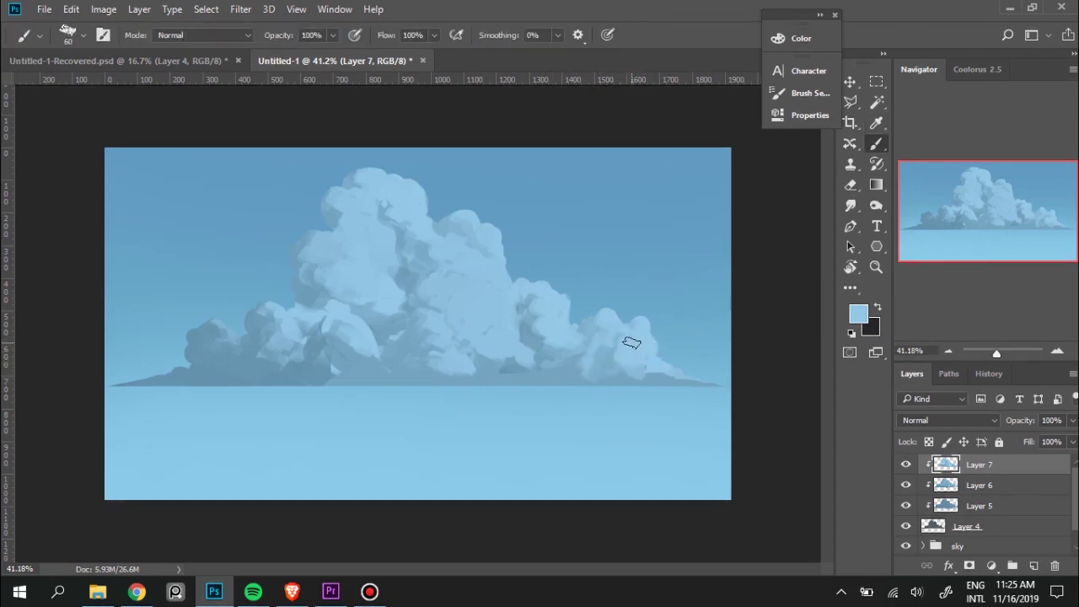
{"action": "mouse_move", "coordinate": [632, 342]}
{"action": "left_mouse_down"}
{"action": "mouse_move", "coordinate": [604, 376]}
{"action": "mouse_move", "coordinate": [561, 380]}
{"action": "mouse_move", "coordinate": [666, 380]}
{"action": "left_mouse_up"}
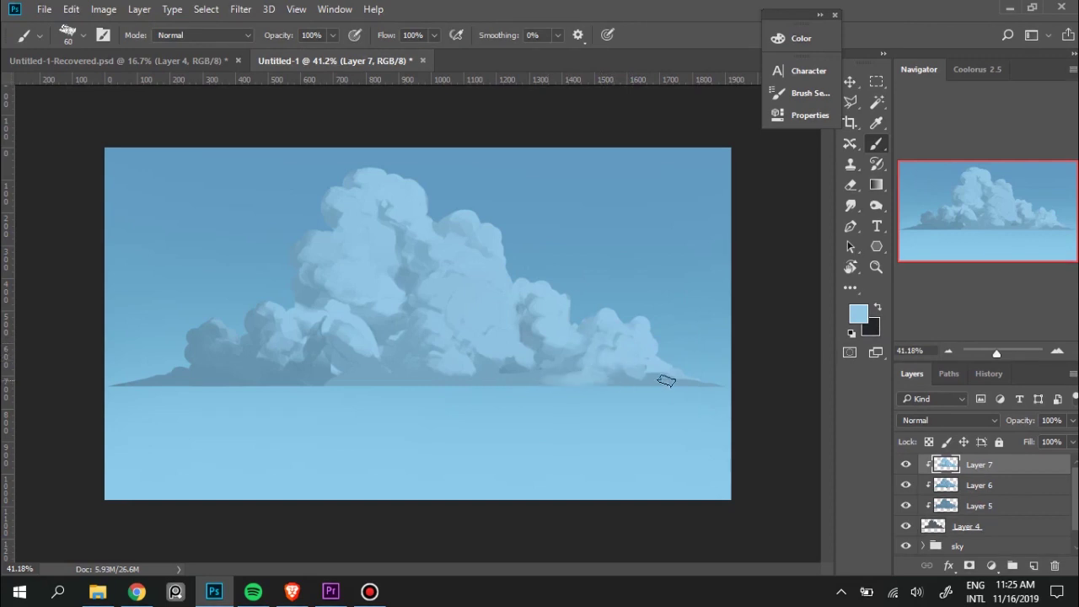
Lay a slightly darker blue stroke along the cloud base, then sample blues further left.
{"action": "left_click", "coordinate": [525, 379], "text": "alt"}
{"action": "left_click_drag", "start_coordinate": [525, 379], "coordinate": [621, 378]}
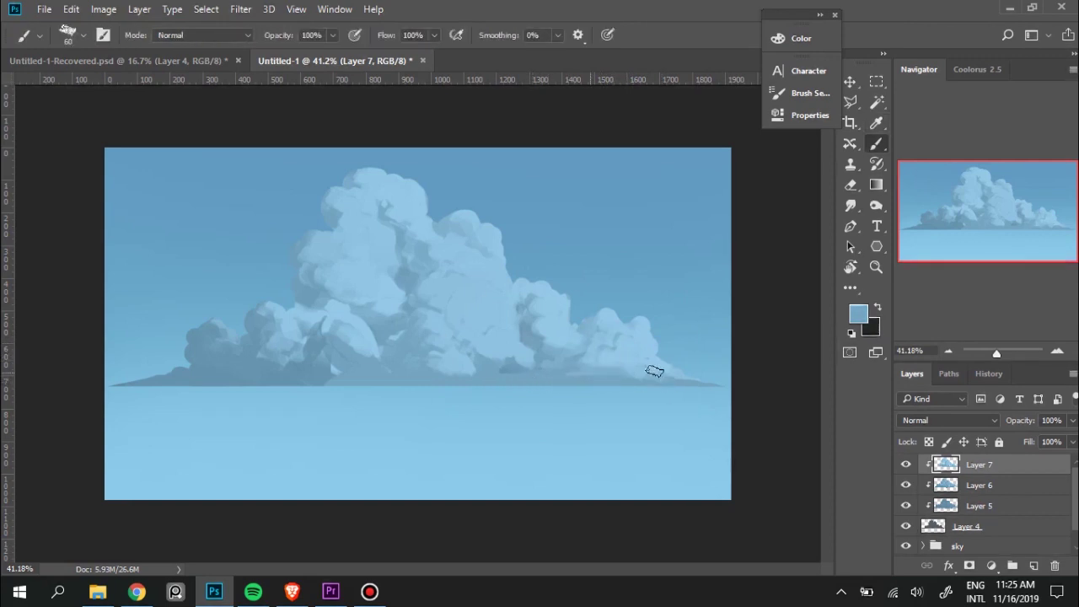
{"action": "key", "text": "i"}
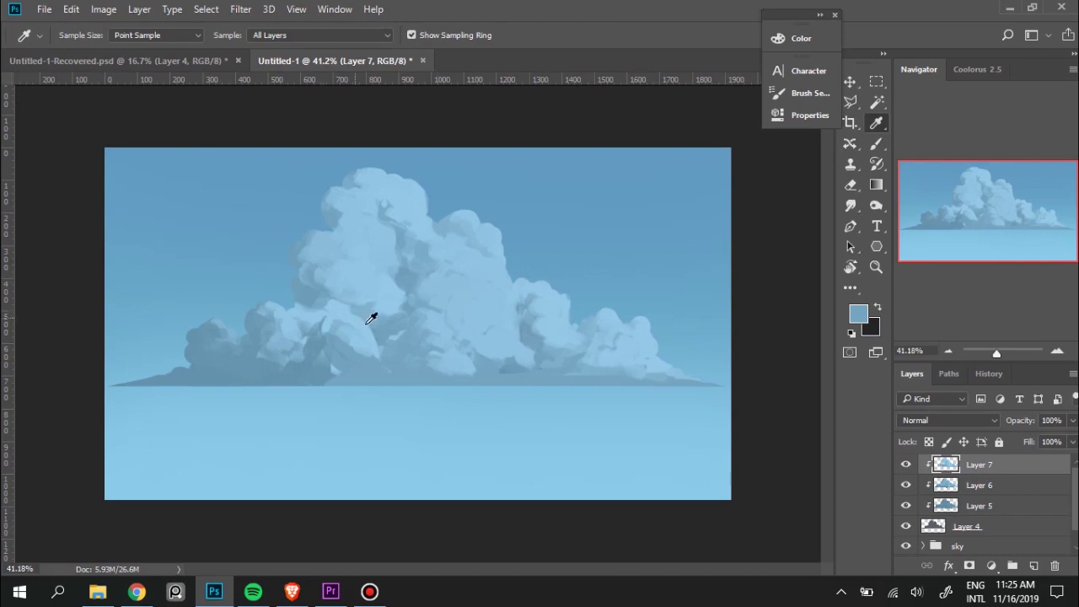
{"action": "left_click", "coordinate": [370, 310]}
{"action": "left_click", "coordinate": [425, 302]}
Pick up blues from the middle of the cloud to soften the central lobes.
{"action": "key", "text": "b"}
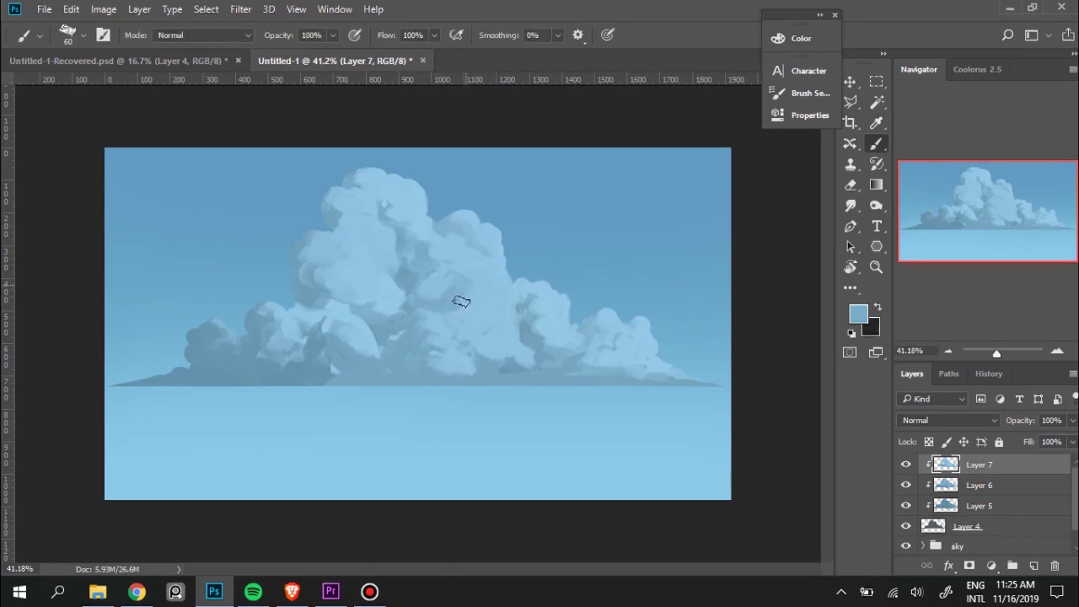
{"action": "left_click", "coordinate": [478, 290], "text": "alt"}
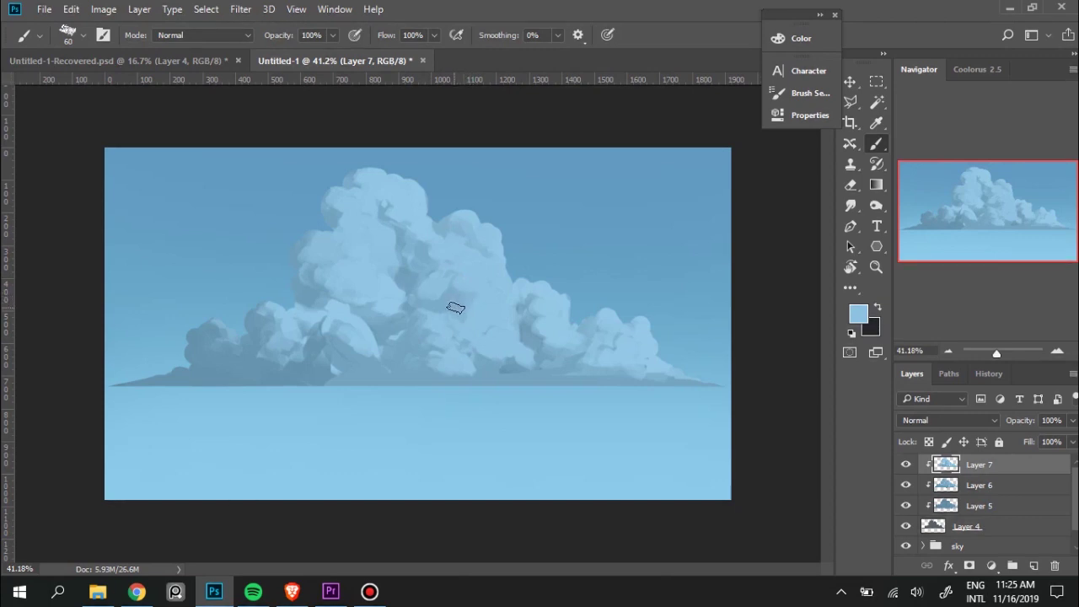
{"action": "left_click", "coordinate": [423, 346], "text": "alt"}
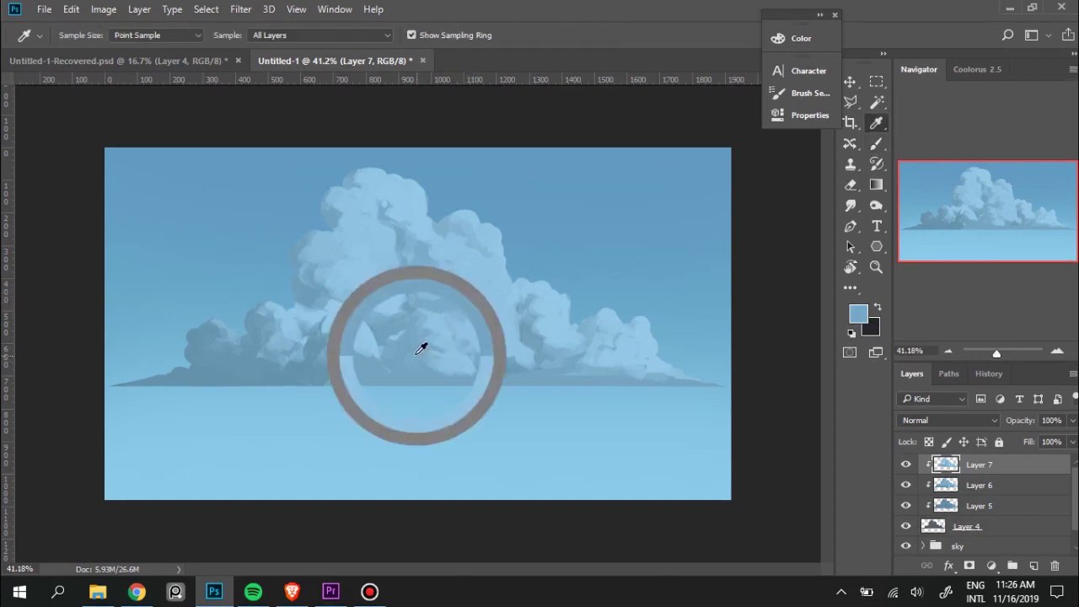
{"action": "left_click", "coordinate": [433, 337], "text": "alt"}
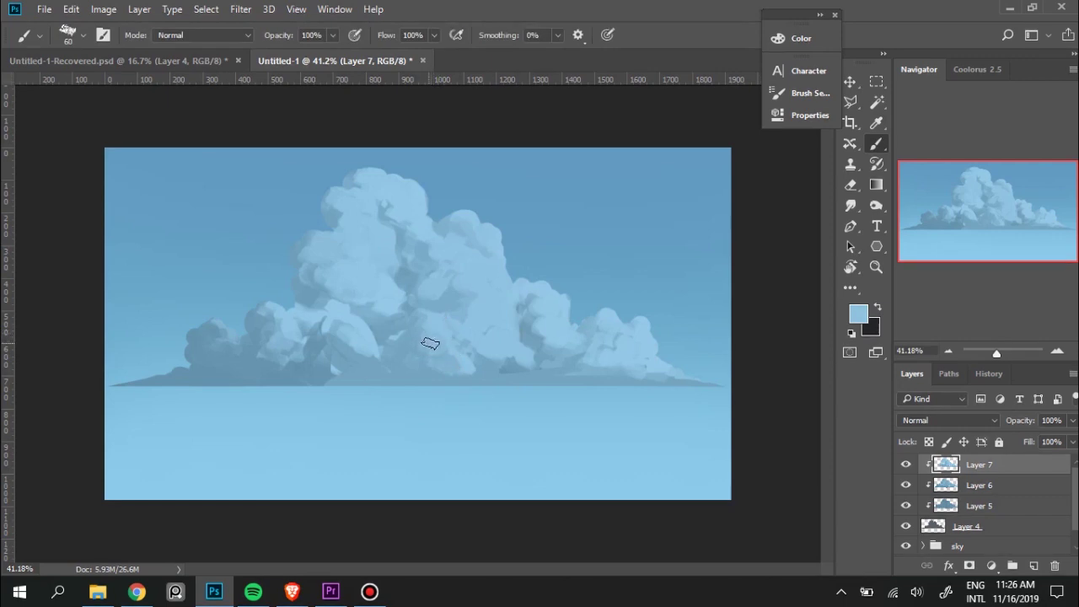
{"action": "left_click", "coordinate": [371, 319], "text": "alt"}
Enlarge the brush and blend sampled blues over the lower middle lobes.
{"action": "key", "text": "bracketright"}
{"action": "key", "text": "bracketright"}
{"action": "key", "text": "bracketright"}
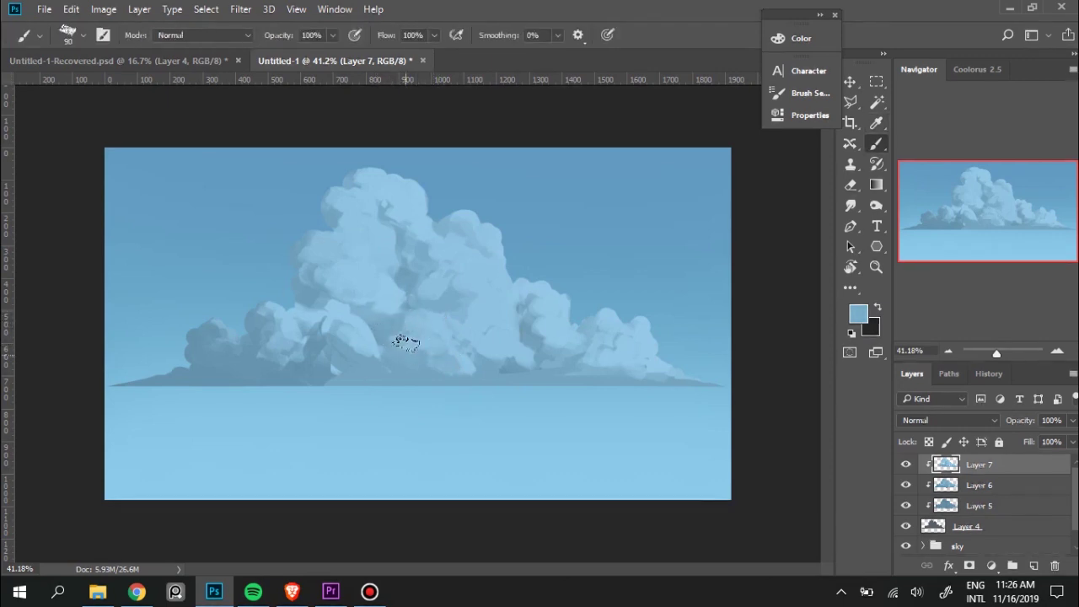
{"action": "left_click", "coordinate": [435, 322], "text": "alt"}
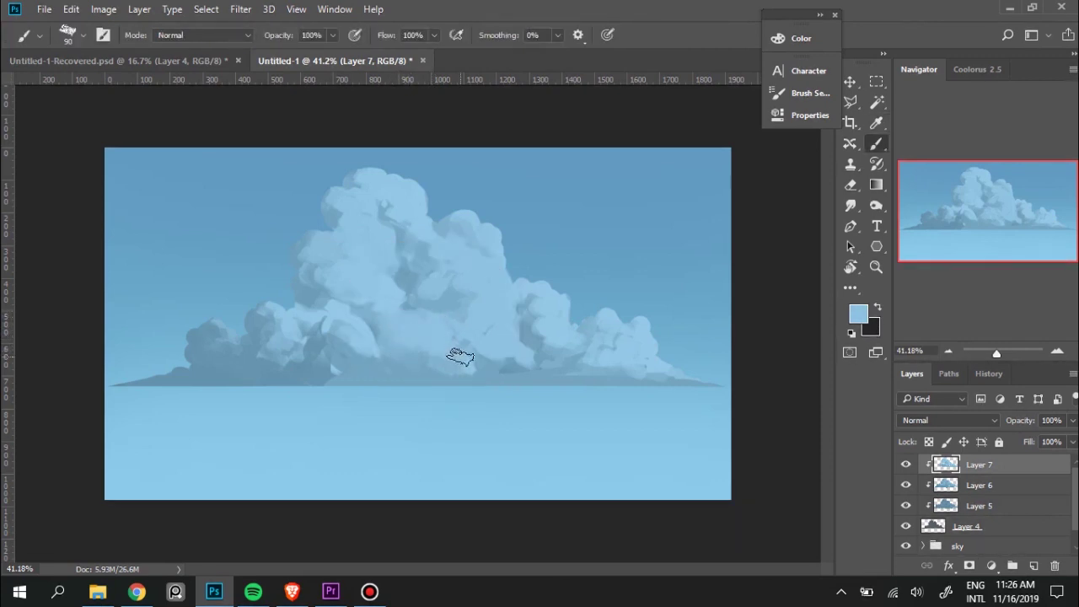
{"action": "left_click", "coordinate": [388, 363], "text": "alt"}
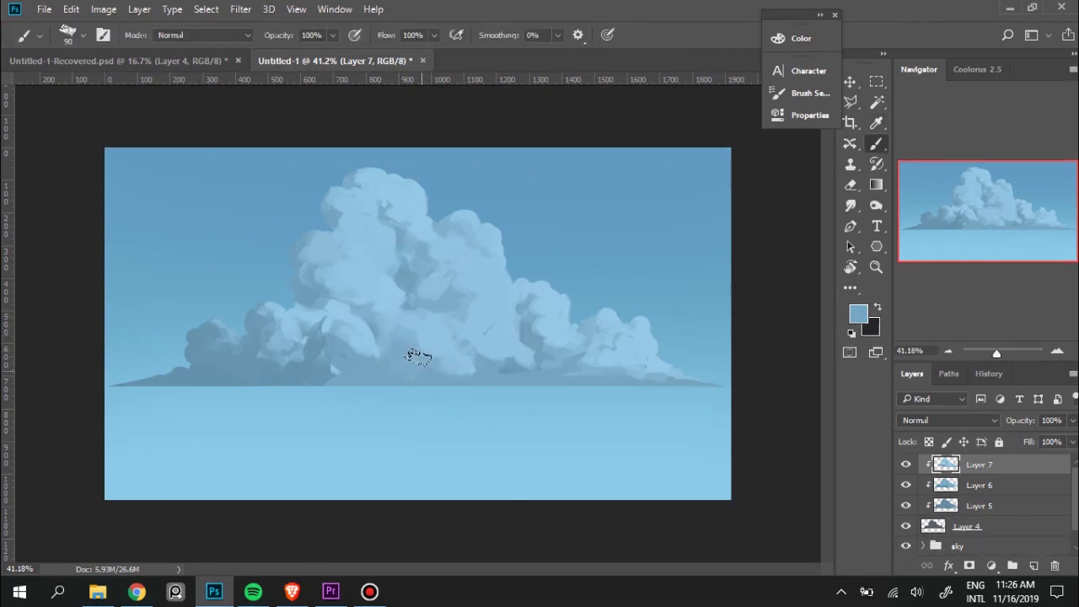
{"action": "left_click", "coordinate": [428, 339], "text": "alt"}
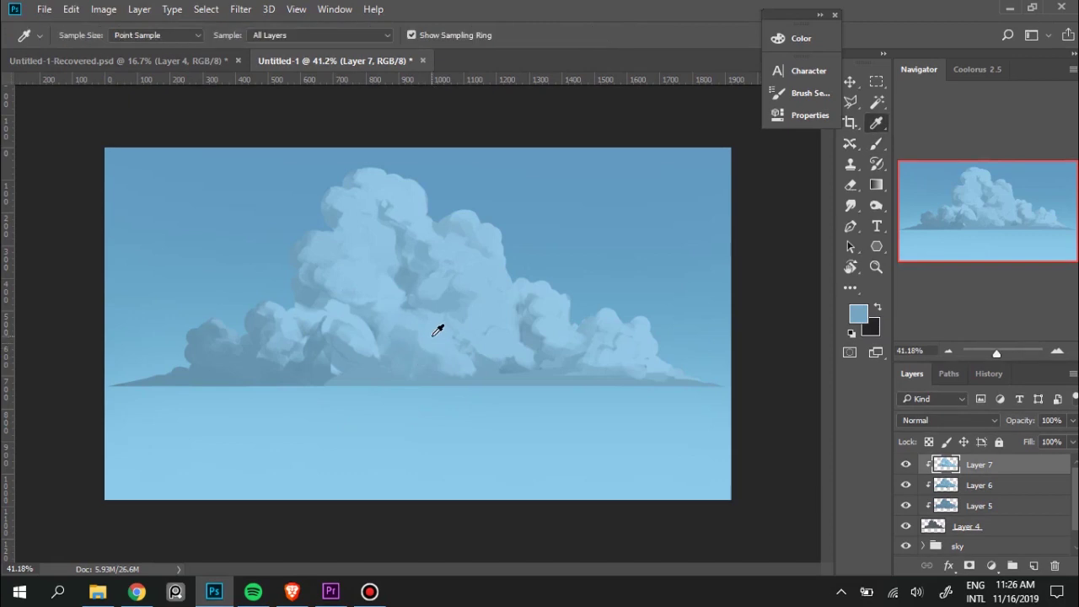
{"action": "left_click", "coordinate": [379, 318], "text": "alt"}
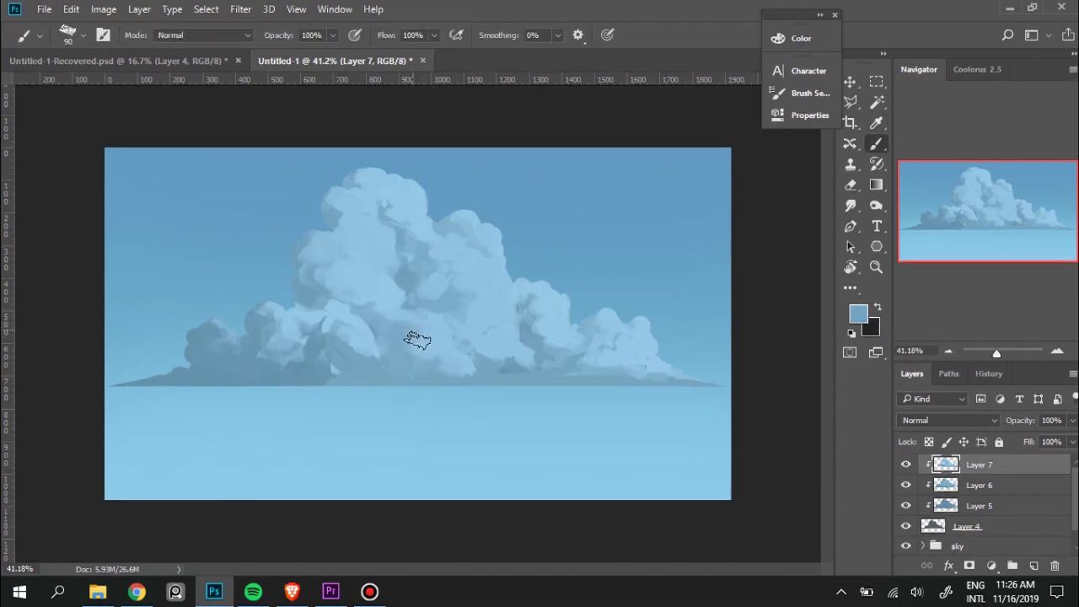
{"action": "left_click", "coordinate": [442, 329], "text": "alt"}
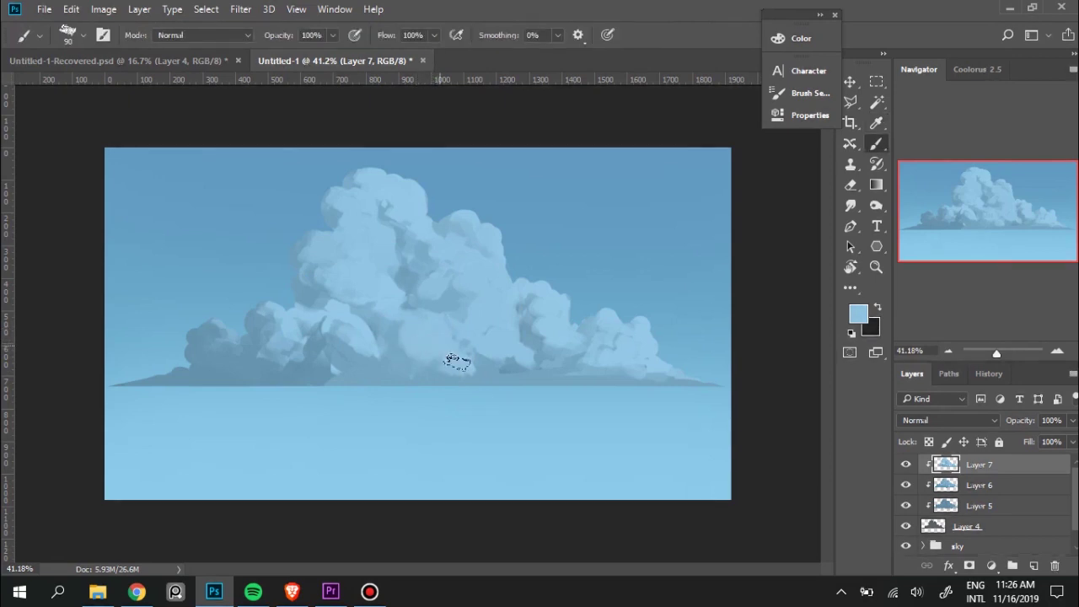
{"action": "left_click", "coordinate": [417, 356], "text": "alt"}
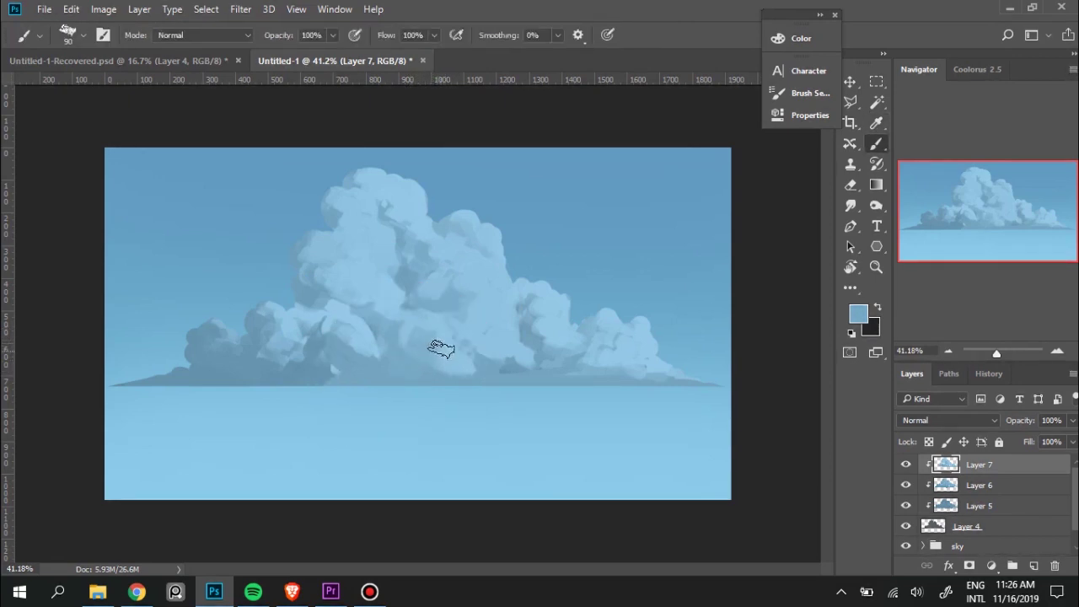
{"action": "left_click", "coordinate": [441, 349], "text": "alt"}
Shrink the brush and refine the lower middle lobes with colours sampled near the base.
{"action": "key", "text": "bracketleft"}
{"action": "key", "text": "bracketleft"}
{"action": "key", "text": "bracketleft"}
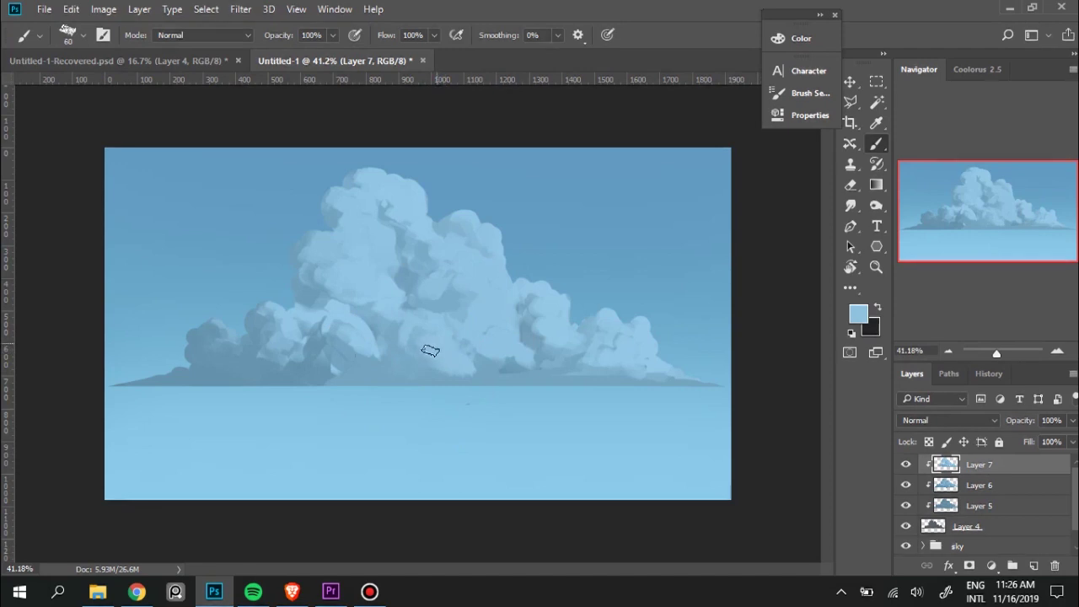
{"action": "left_click", "coordinate": [436, 359], "text": "alt"}
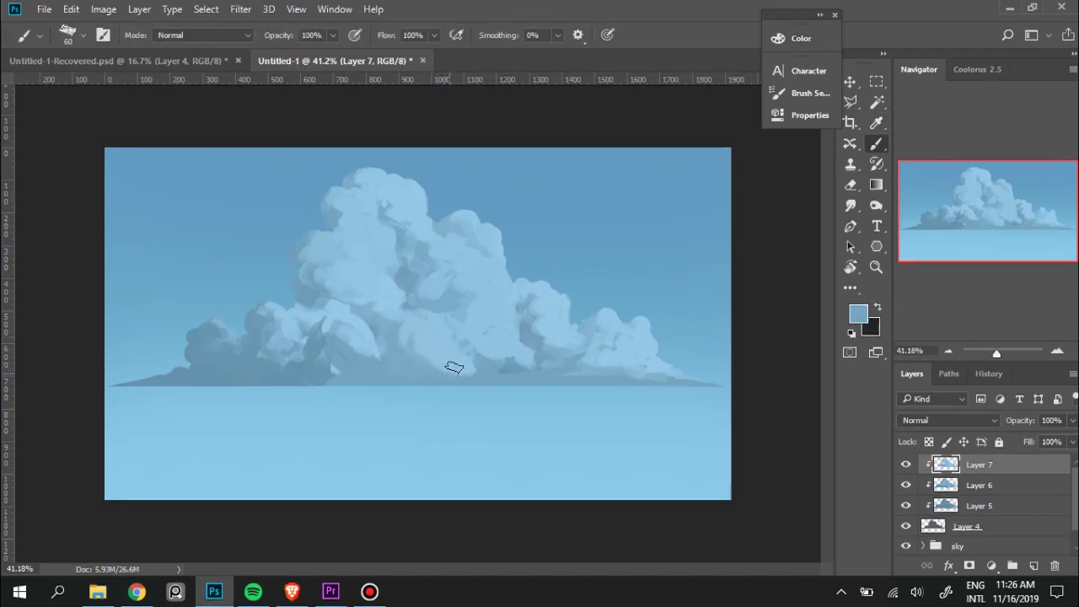
{"action": "left_click", "coordinate": [451, 356], "text": "alt"}
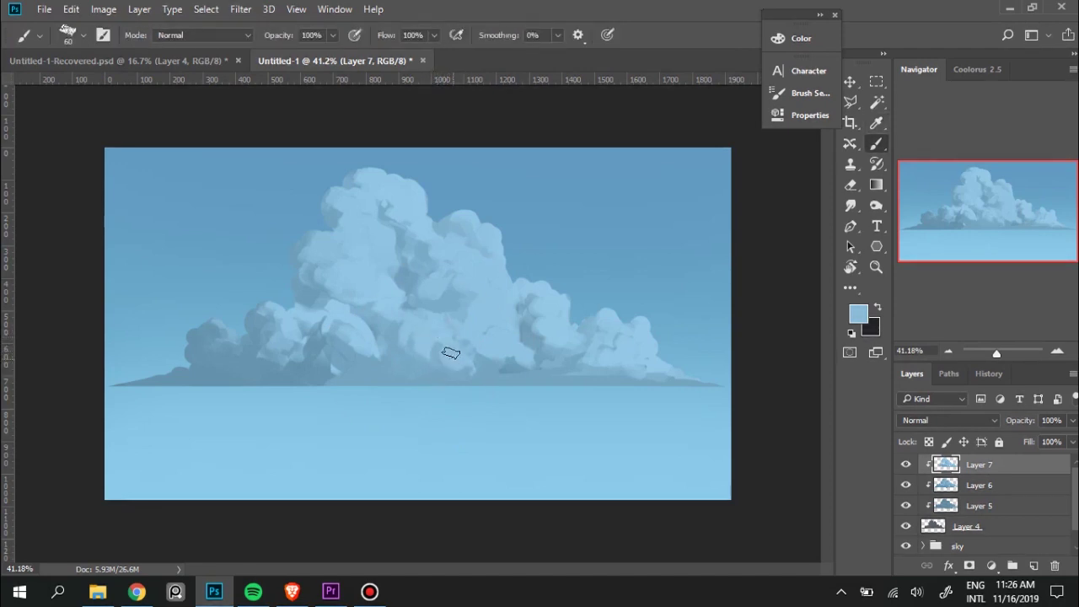
{"action": "left_click", "coordinate": [398, 366], "text": "alt"}
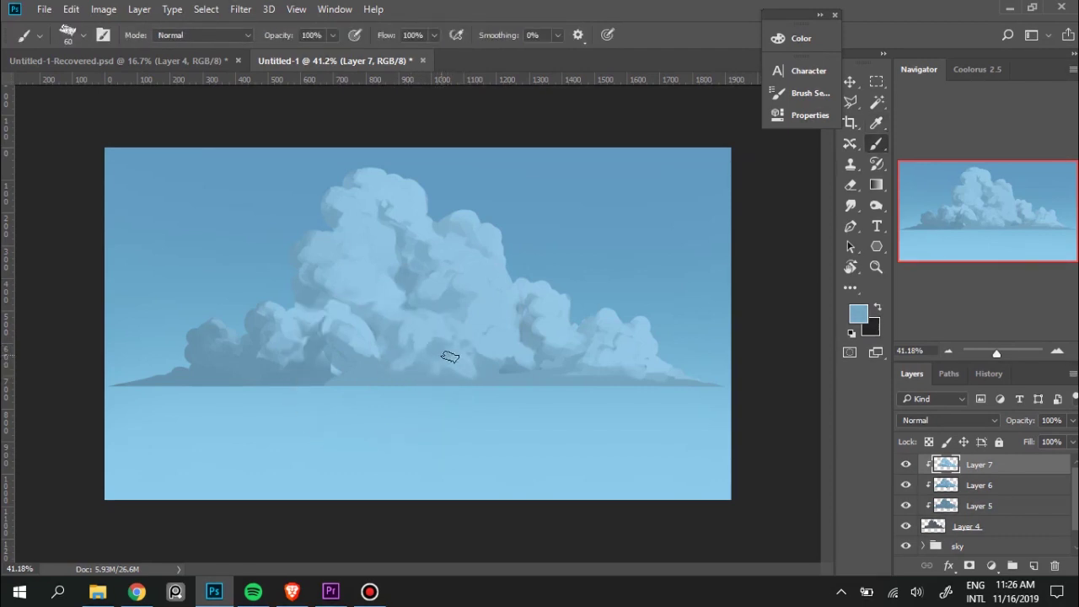
{"action": "left_click", "coordinate": [450, 339], "text": "alt"}
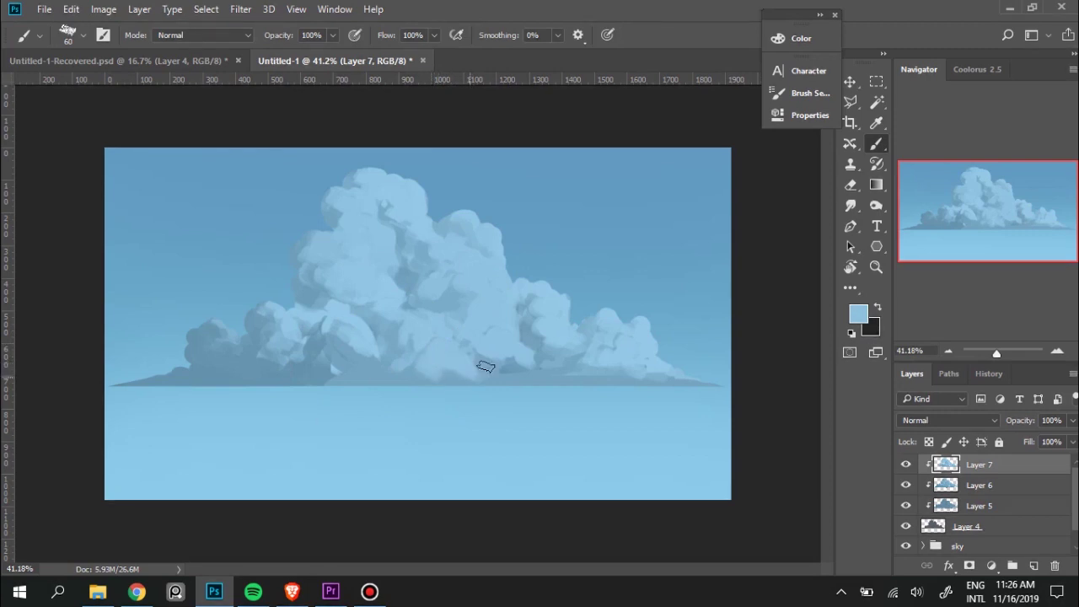
{"action": "left_click", "coordinate": [404, 346], "text": "alt"}
{"action": "left_click", "coordinate": [426, 337], "text": "alt"}
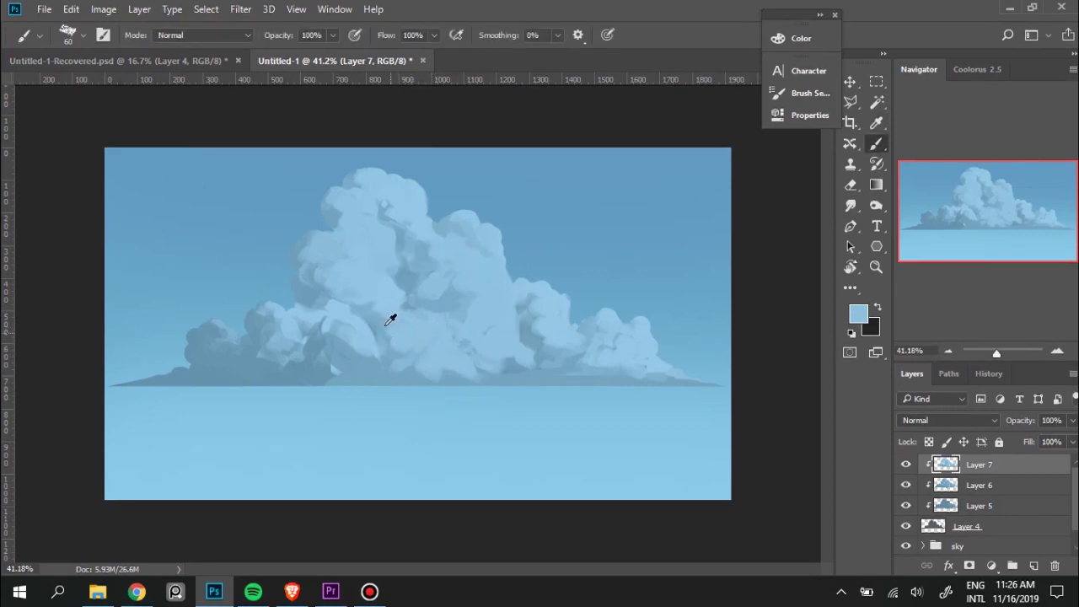
{"action": "left_click", "coordinate": [390, 318], "text": "alt"}
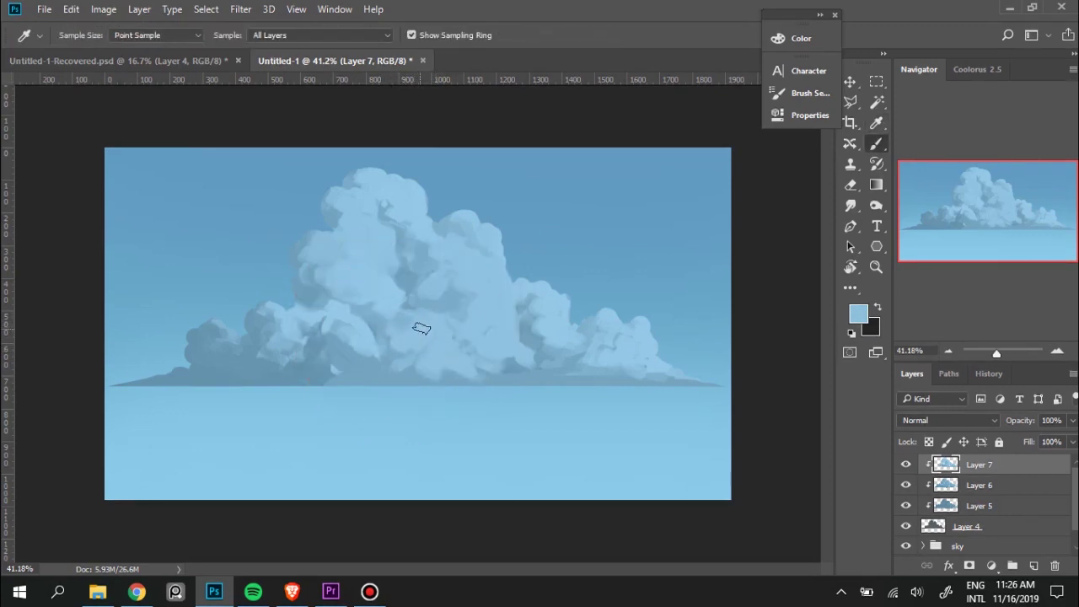
Keep resampling base colours to smooth the shadows of the lower middle lobes.
{"action": "key", "text": "alt"}
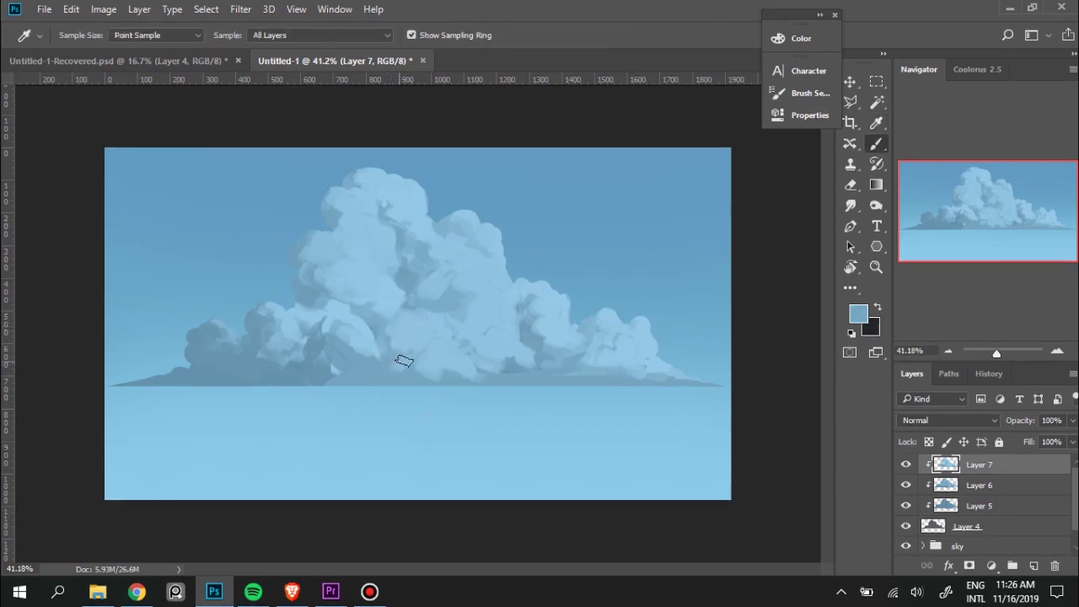
{"action": "key", "text": "alt"}
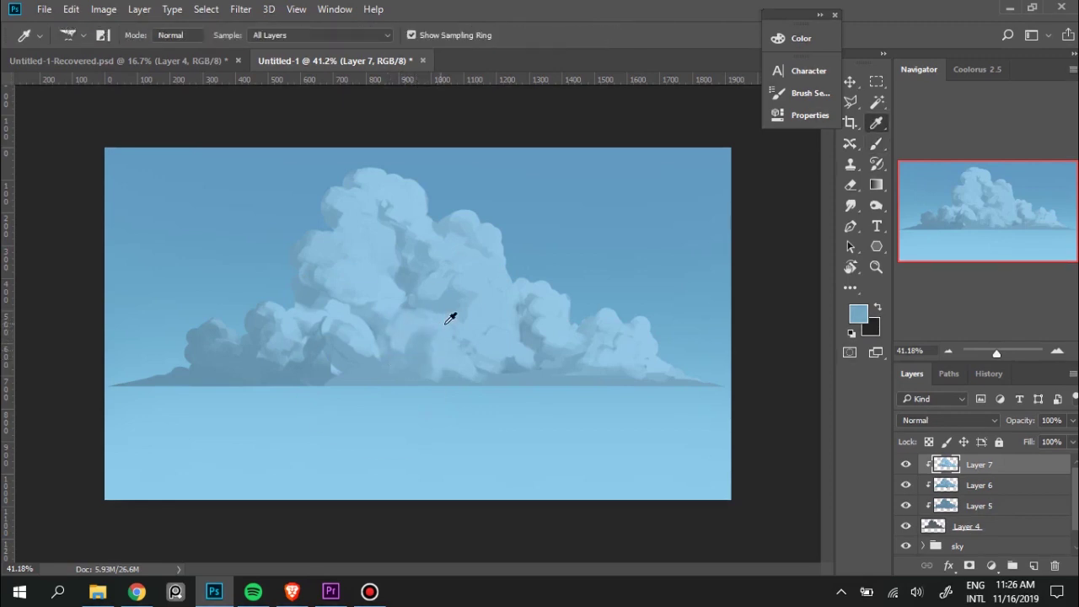
{"action": "left_click", "coordinate": [446, 325], "text": "alt"}
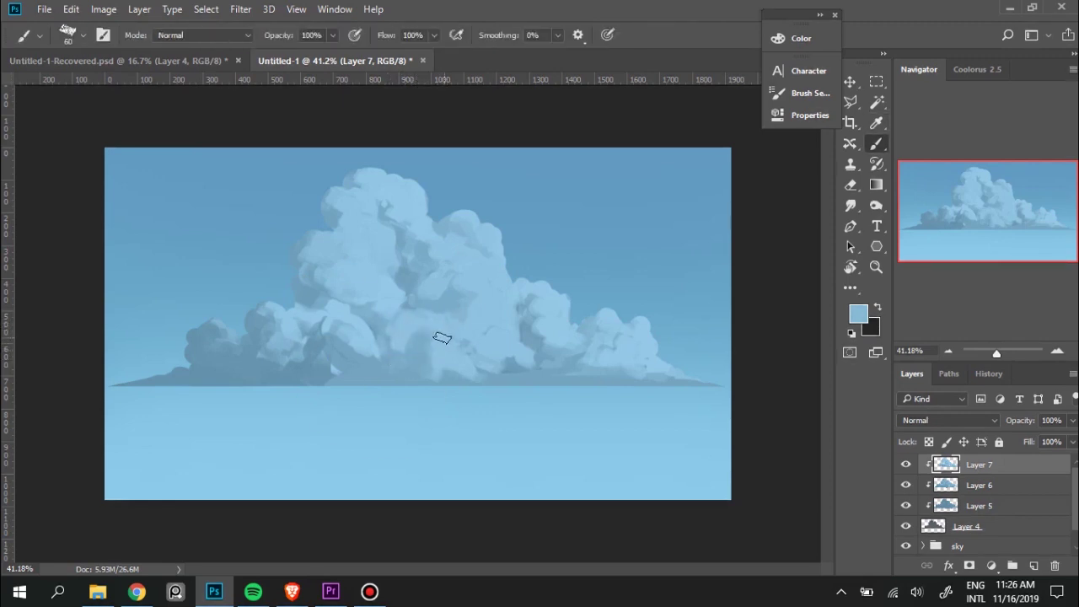
{"action": "left_click", "coordinate": [399, 354], "text": "alt"}
{"action": "key", "text": "alt"}
{"action": "left_click", "coordinate": [416, 320], "text": "alt"}
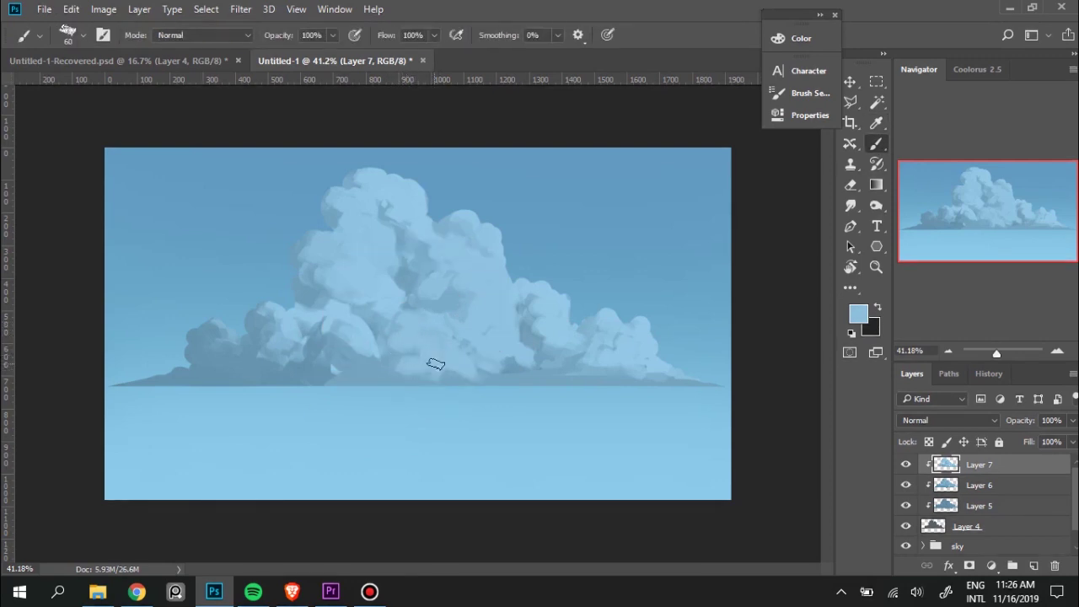
{"action": "left_click", "coordinate": [388, 371], "text": "alt"}
{"action": "left_click", "coordinate": [455, 351], "text": "alt"}
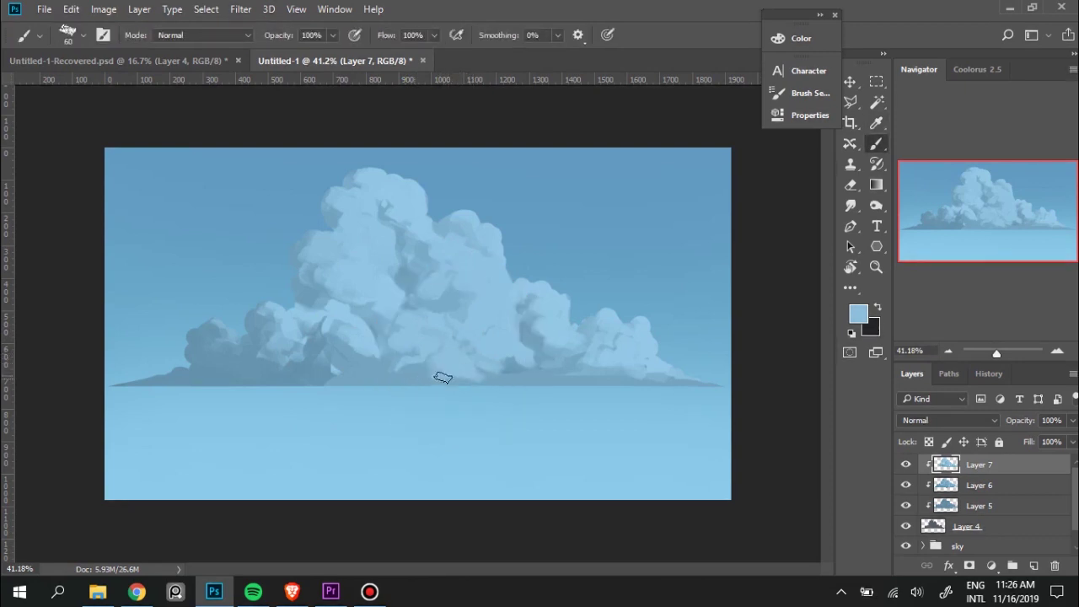
Blend lighter and darker sampled blues over the right-centre lobes.
{"action": "left_click", "coordinate": [521, 370], "text": "alt"}
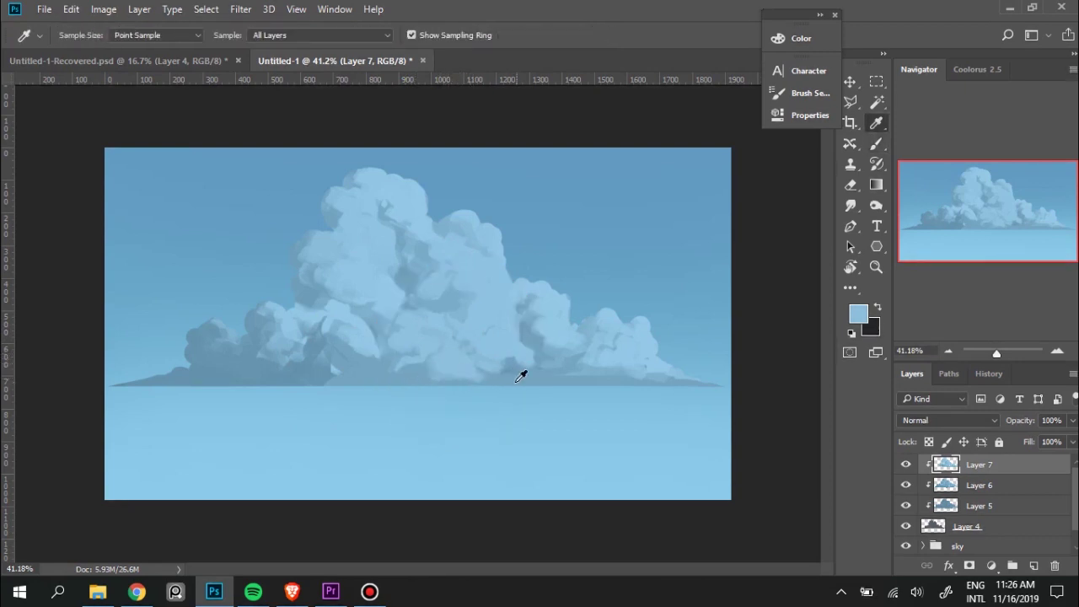
{"action": "left_click", "coordinate": [512, 339], "text": "alt"}
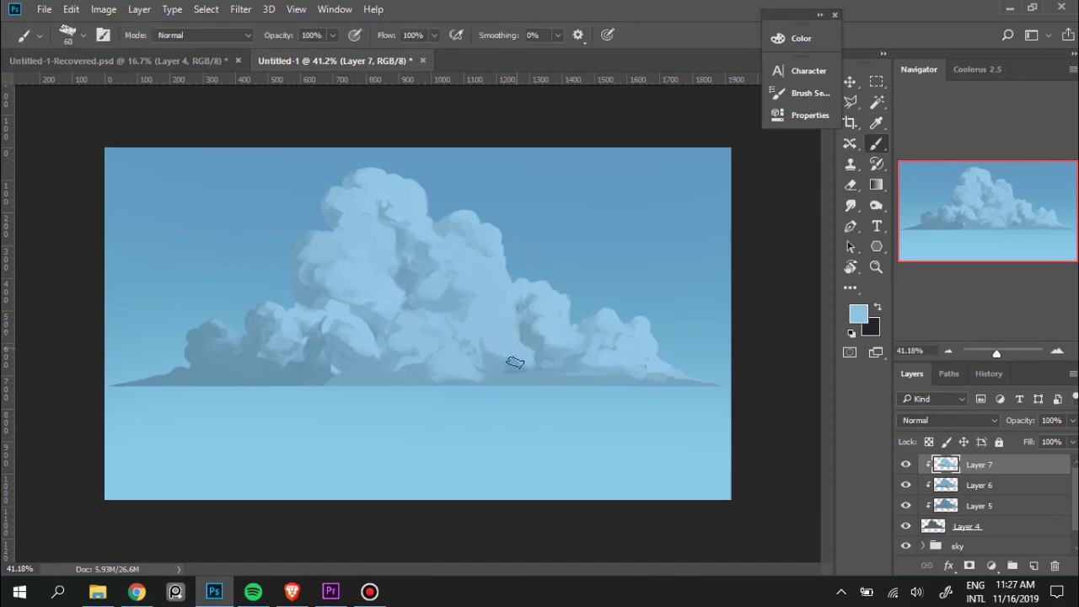
{"action": "left_click", "coordinate": [514, 358], "text": "alt"}
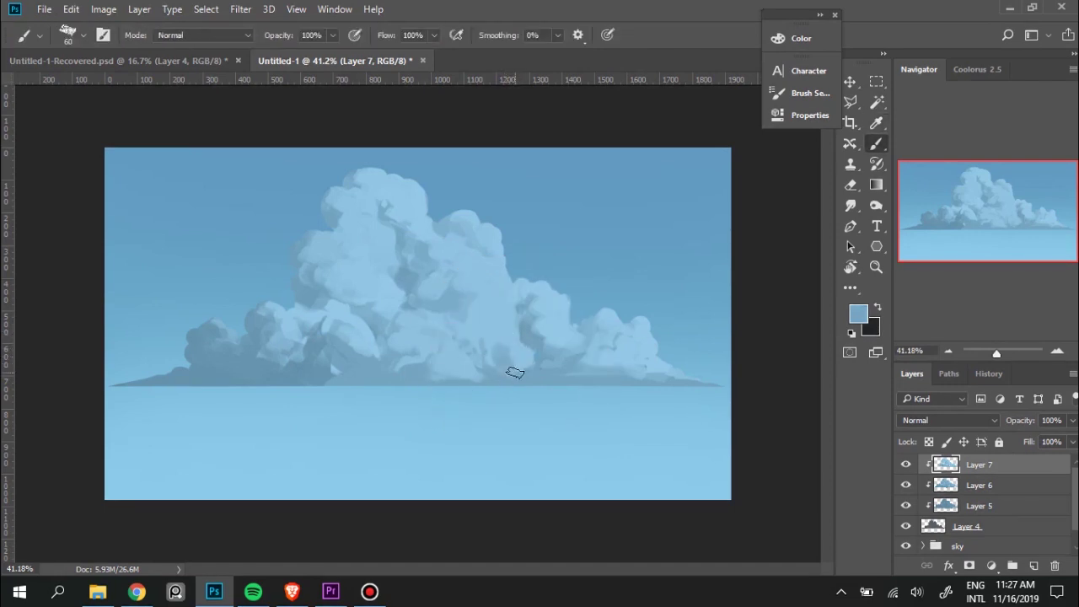
{"action": "left_click", "coordinate": [558, 325], "text": "alt"}
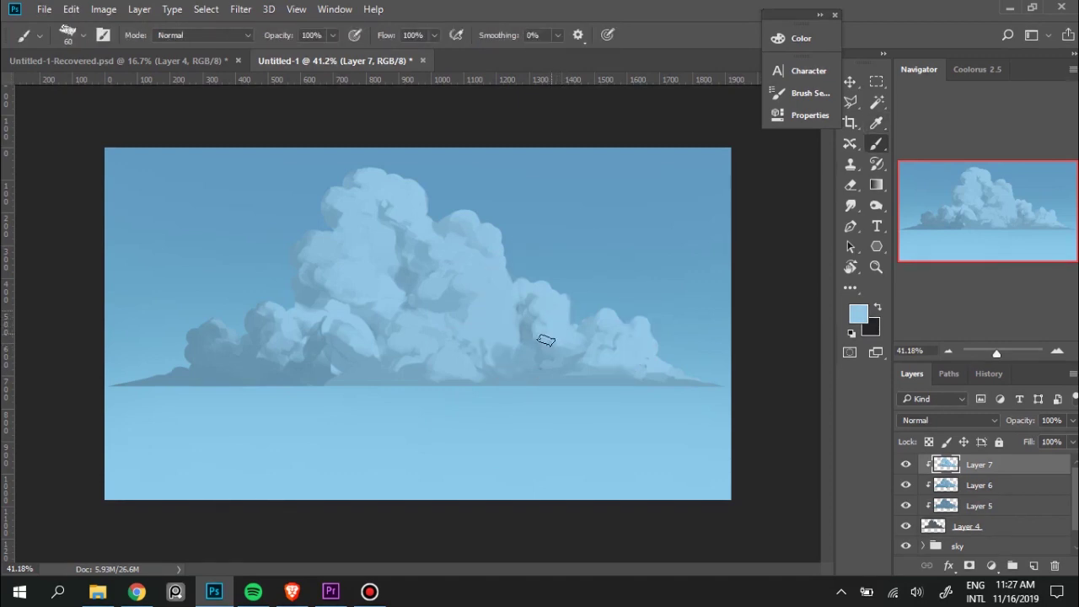
{"action": "left_click", "coordinate": [531, 312], "text": "alt"}
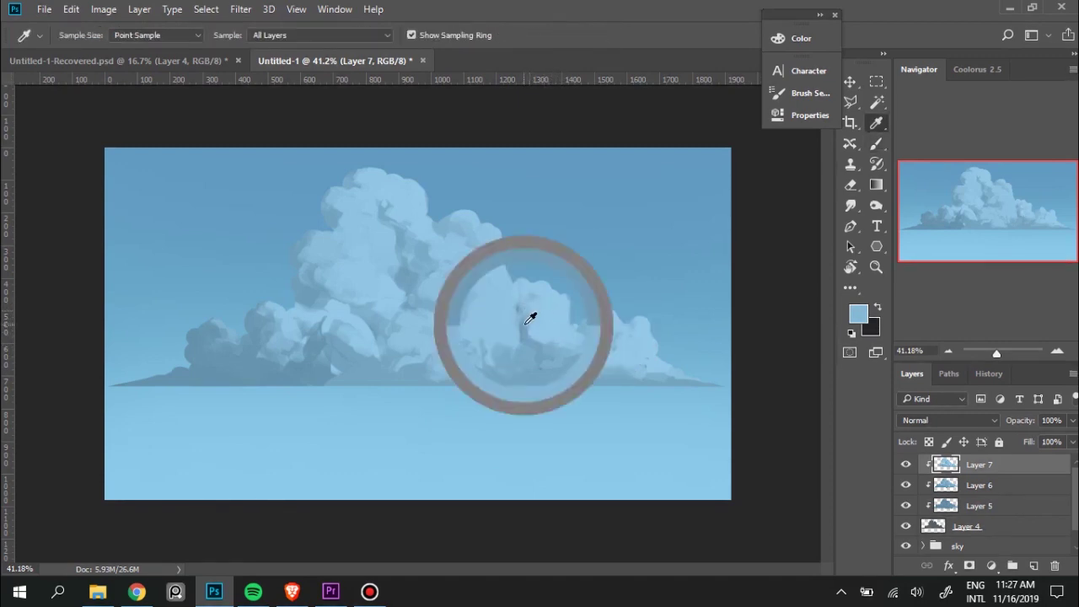
{"action": "left_click", "coordinate": [546, 319], "text": "alt"}
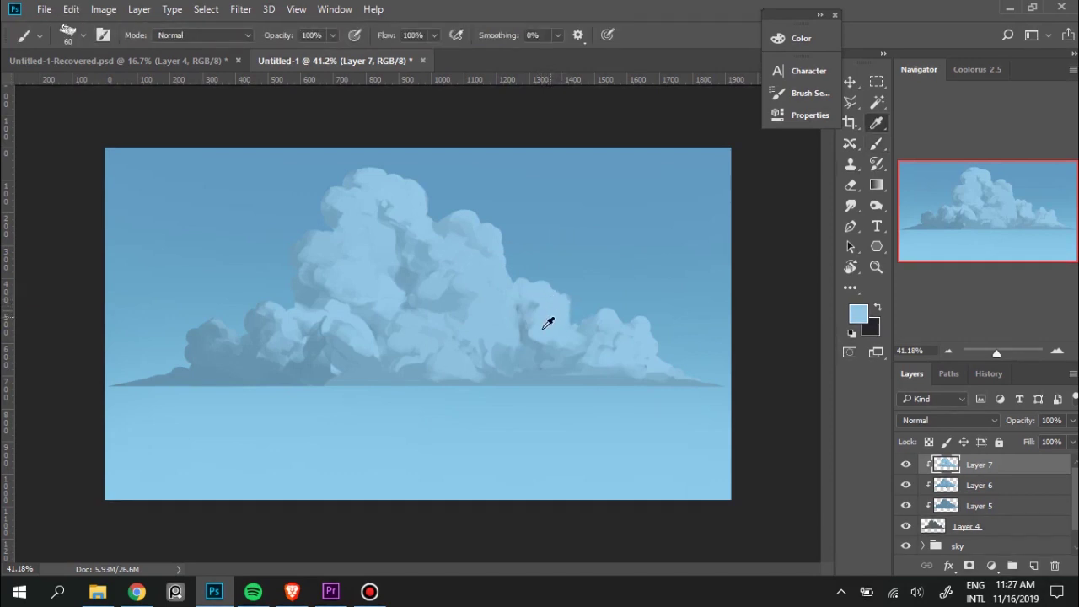
{"action": "left_click", "coordinate": [546, 318], "text": "alt"}
{"action": "left_click", "coordinate": [556, 325], "text": "alt"}
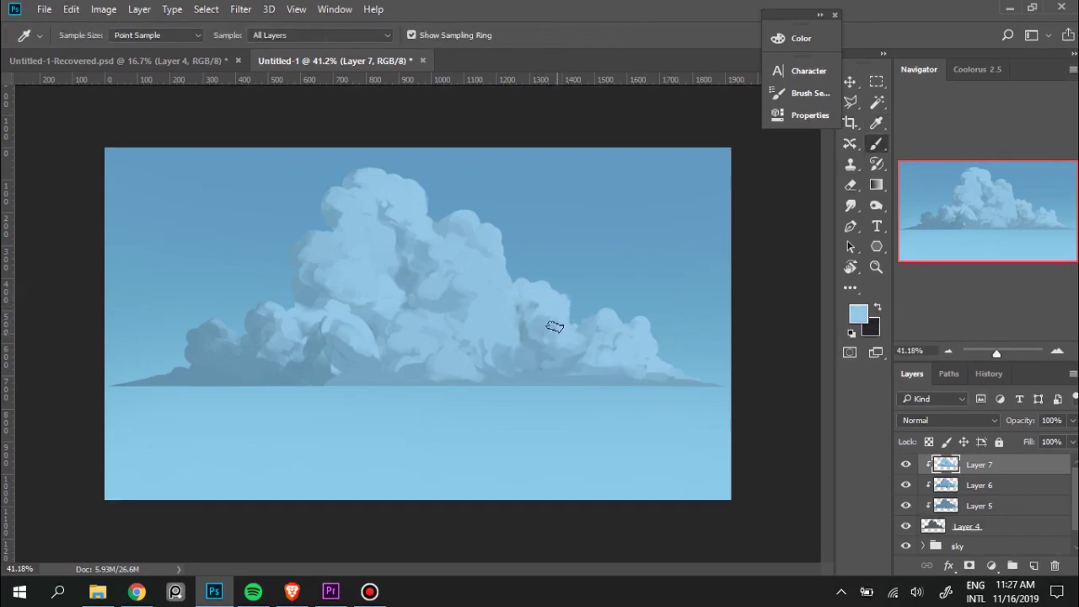
{"action": "left_click", "coordinate": [448, 292], "text": "alt"}
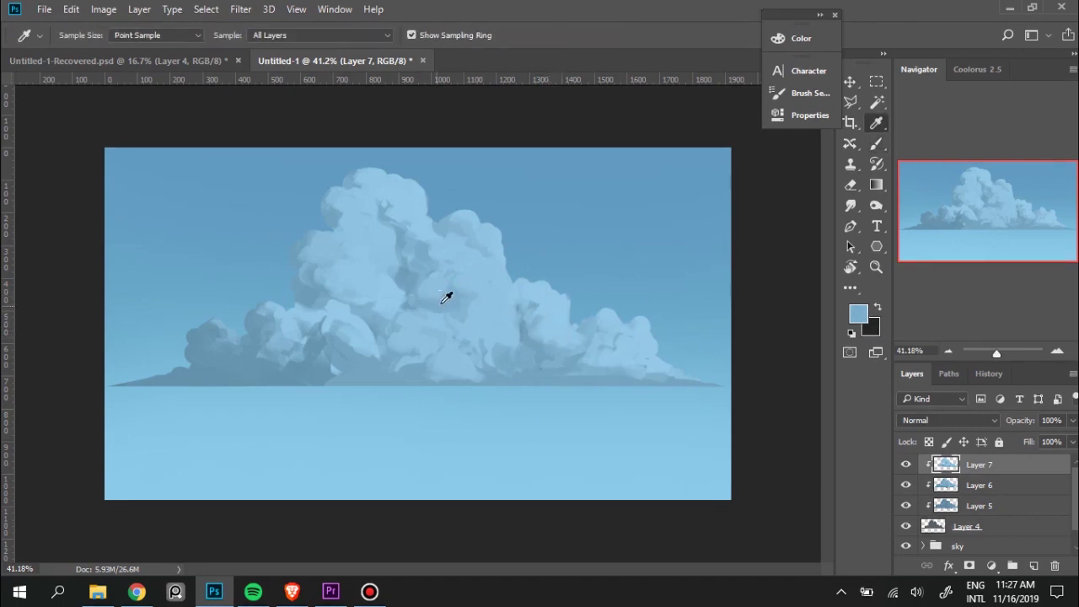
{"action": "left_click", "coordinate": [472, 288], "text": "alt"}
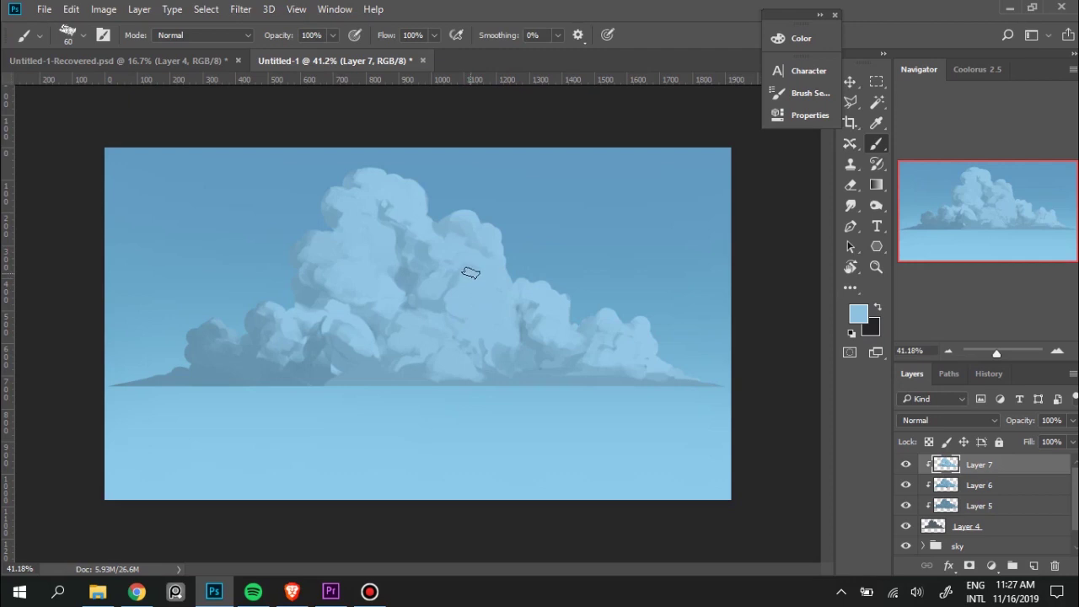
Pick up darker blues from the upper cloud for blending the central lobes.
{"action": "left_click", "coordinate": [453, 292], "text": "alt"}
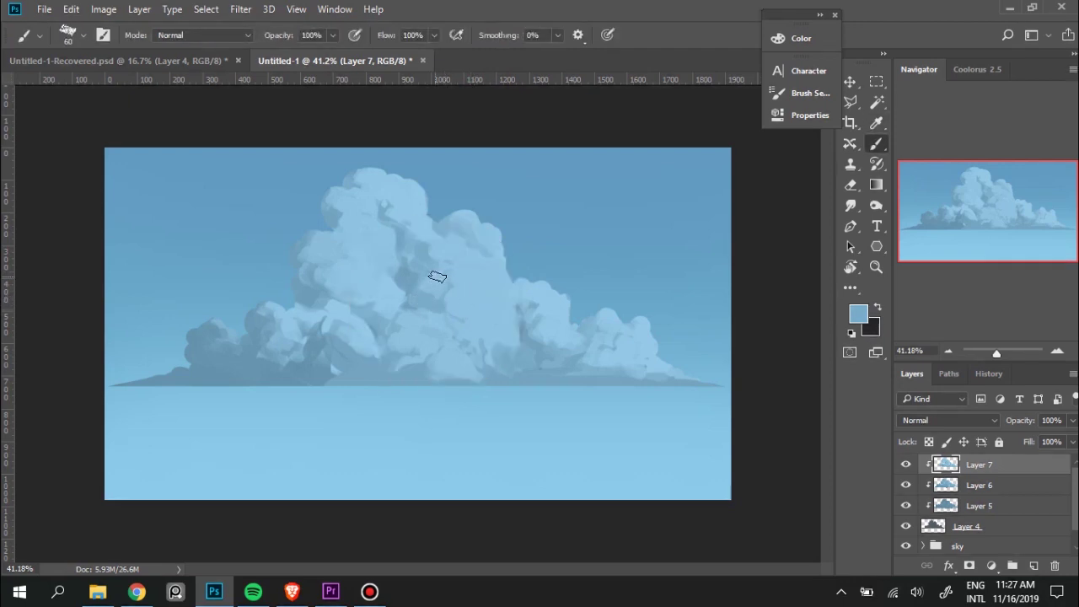
{"action": "key", "text": "ctrl"}
{"action": "key", "text": "alt"}
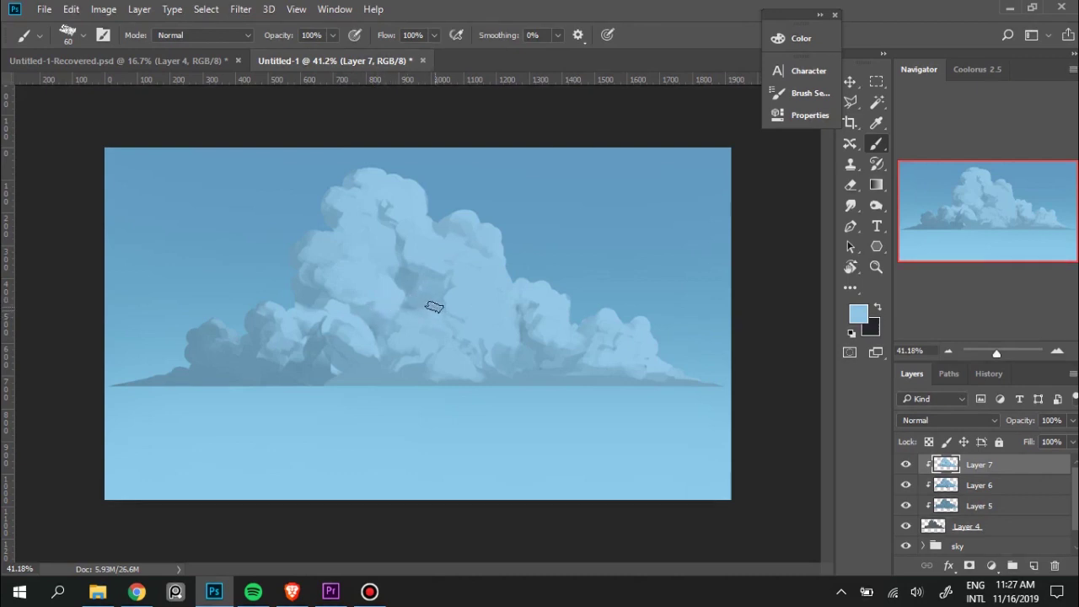
{"action": "key", "text": "i"}
{"action": "left_click", "coordinate": [455, 223], "text": "alt"}
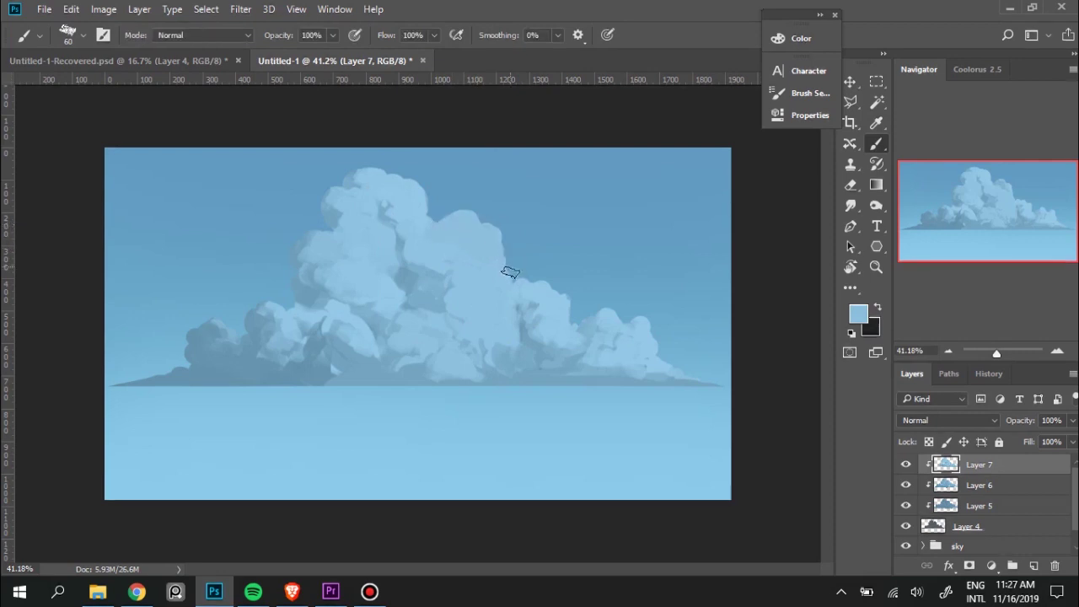
{"action": "left_click", "coordinate": [413, 208], "text": "alt"}
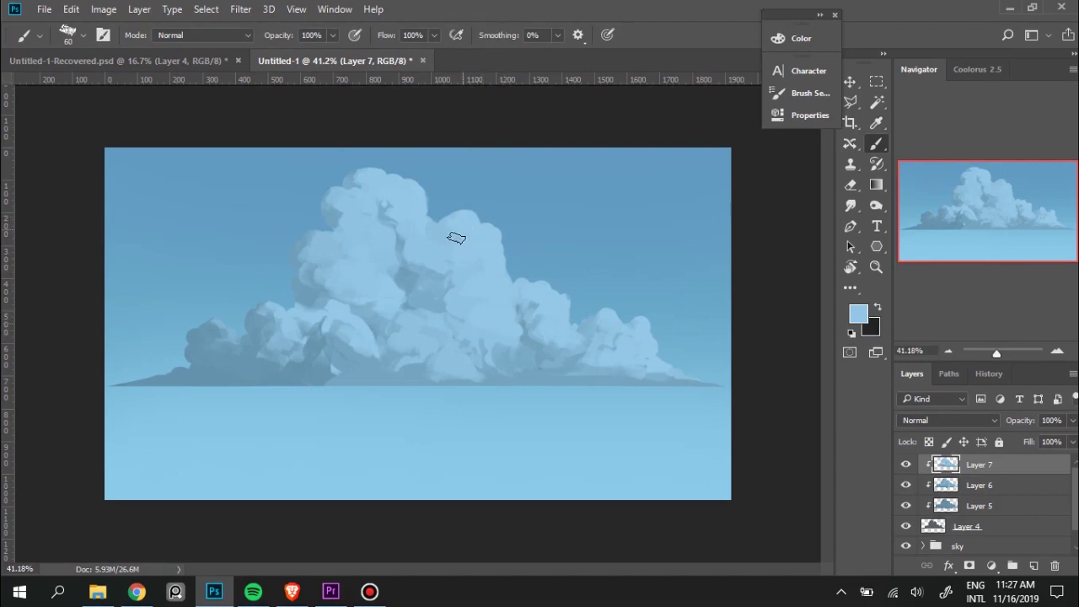
{"action": "left_click", "coordinate": [432, 228], "text": "alt"}
Blend shadow tones sampled from the middle lobes across the cloud centre.
{"action": "left_click", "coordinate": [494, 229], "text": "alt"}
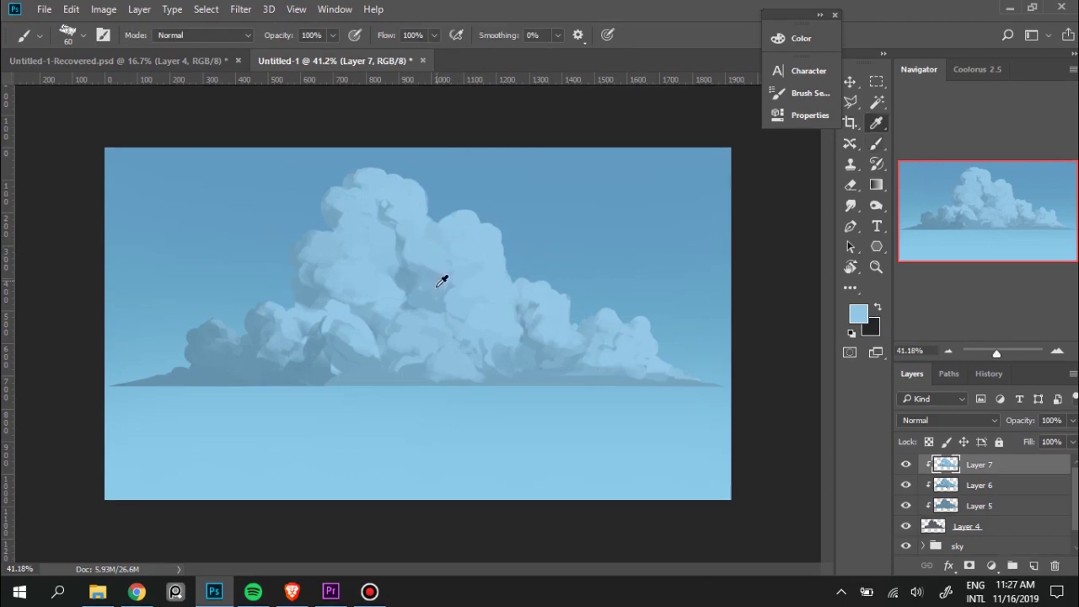
{"action": "left_click", "coordinate": [409, 275], "text": "alt"}
{"action": "left_click", "coordinate": [435, 261], "text": "alt"}
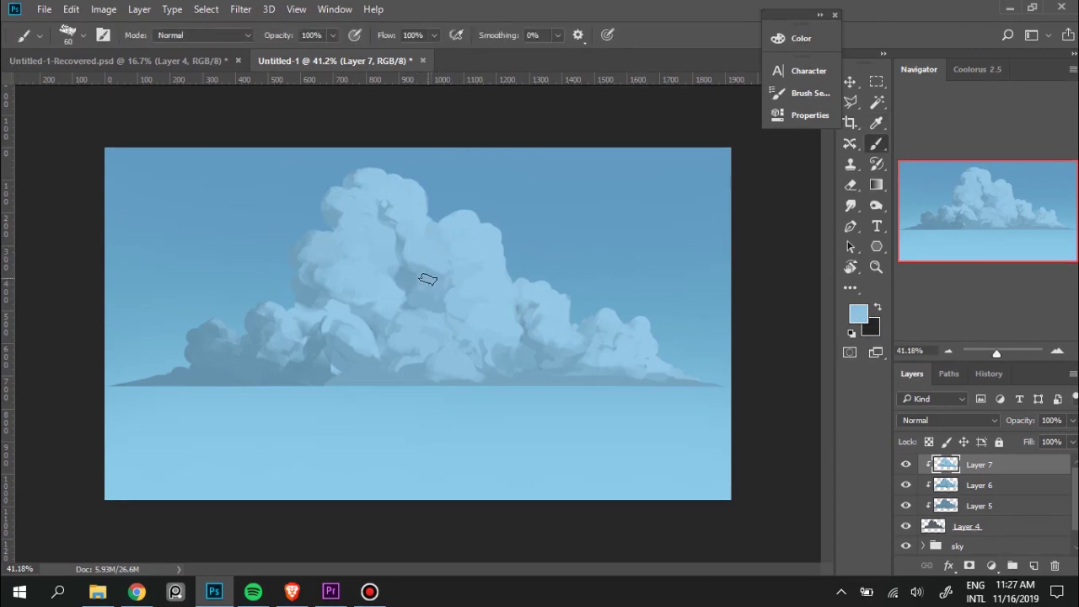
{"action": "left_click", "coordinate": [431, 286], "text": "alt"}
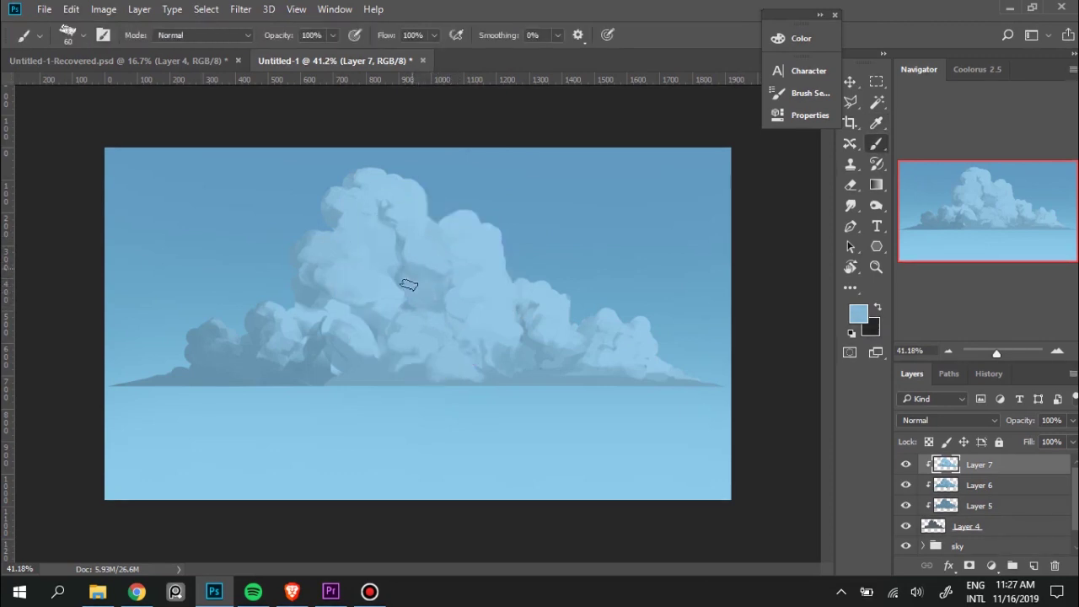
{"action": "left_click", "coordinate": [413, 270], "text": "alt"}
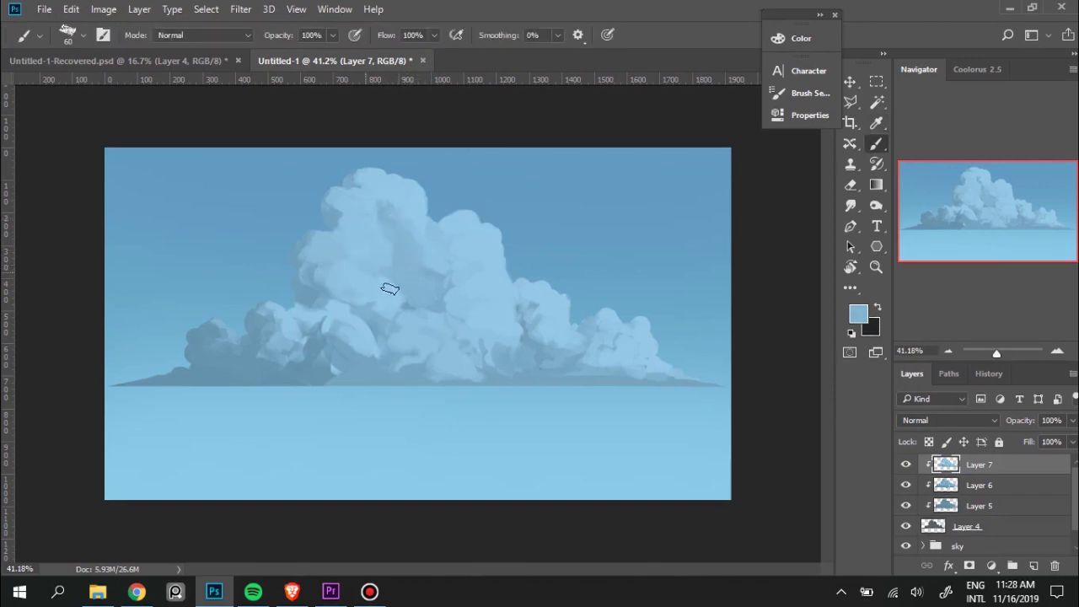
{"action": "left_click", "coordinate": [418, 293], "text": "alt"}
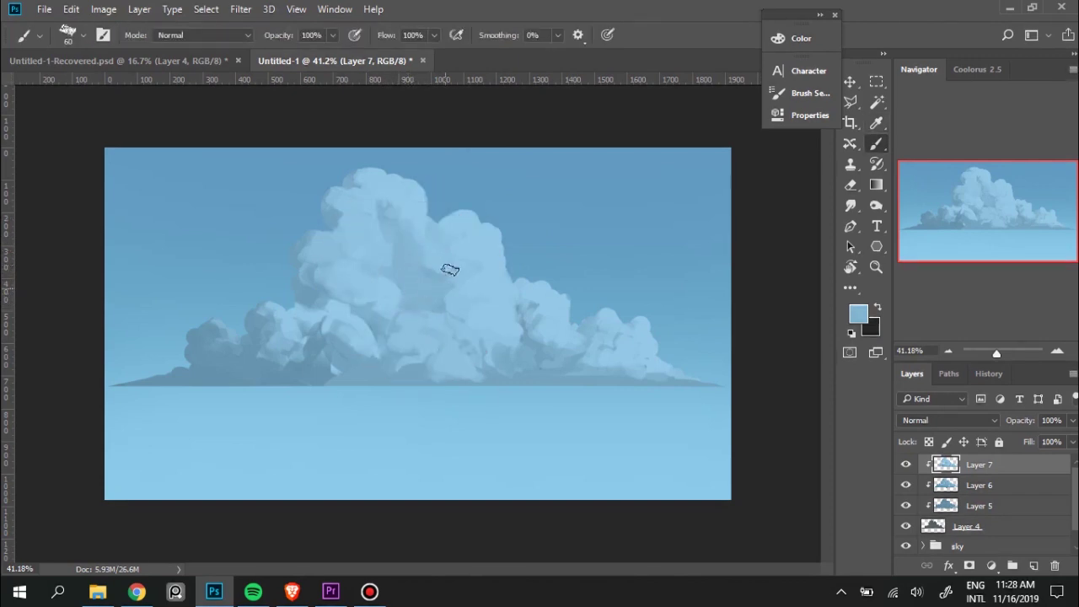
{"action": "left_click", "coordinate": [448, 286], "text": "alt"}
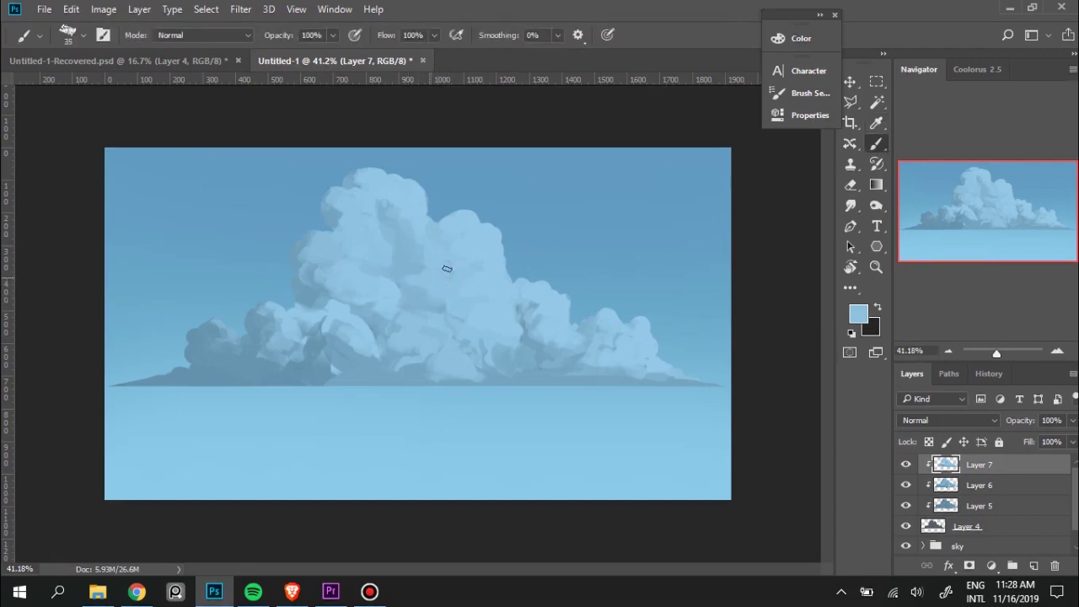
Blend sampled blues over the upper central lobes near the cloud's crown to lighten their edges.
{"action": "left_click", "coordinate": [392, 229], "text": "alt"}
{"action": "left_click", "coordinate": [392, 201], "text": "alt"}
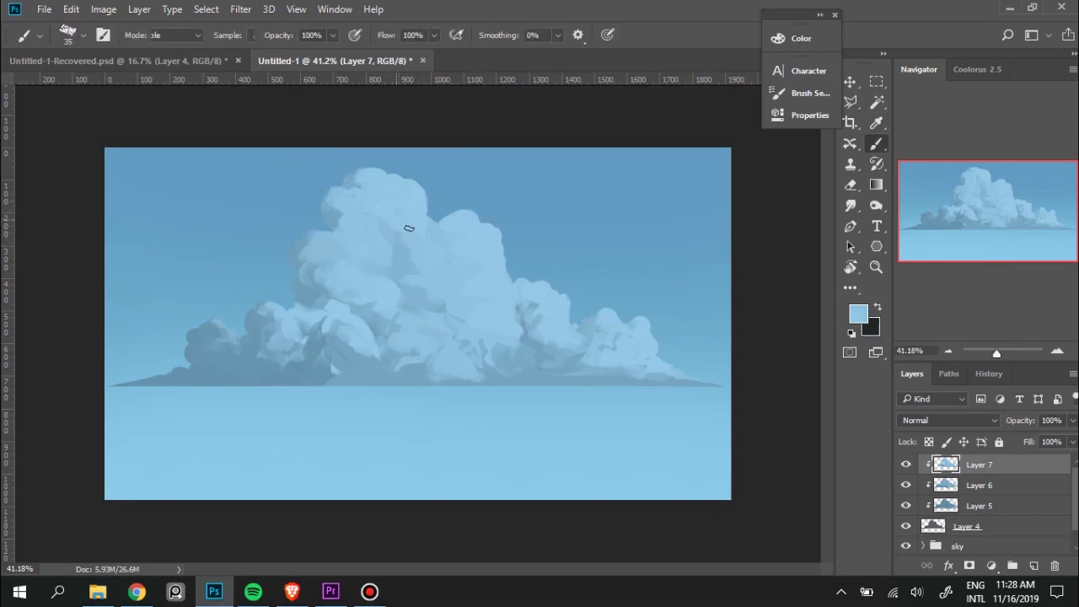
{"action": "left_click", "coordinate": [412, 241], "text": "alt"}
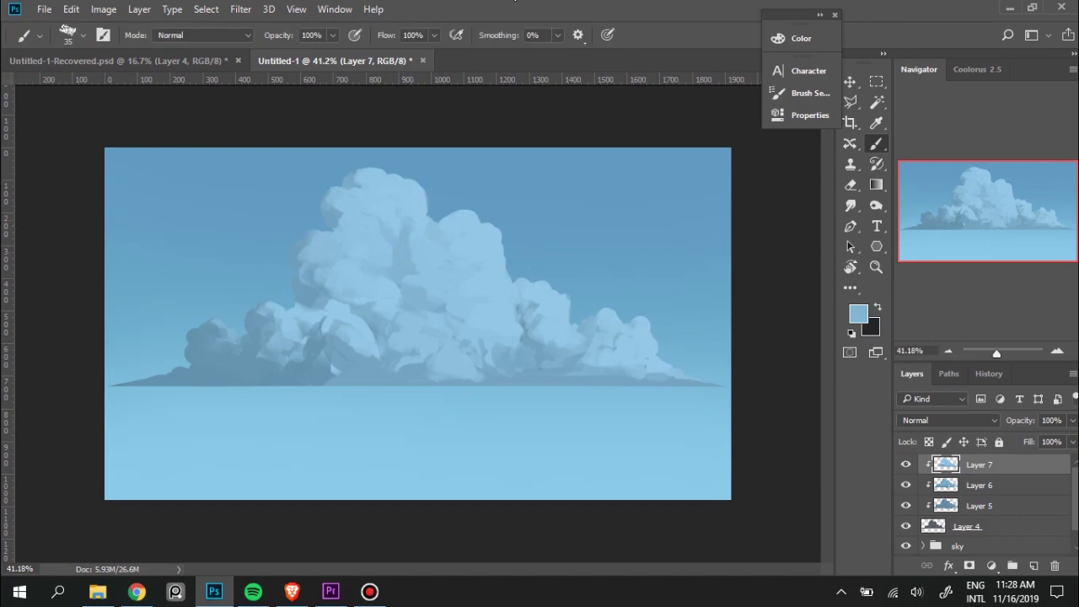
{"action": "left_click", "coordinate": [407, 258], "text": "alt"}
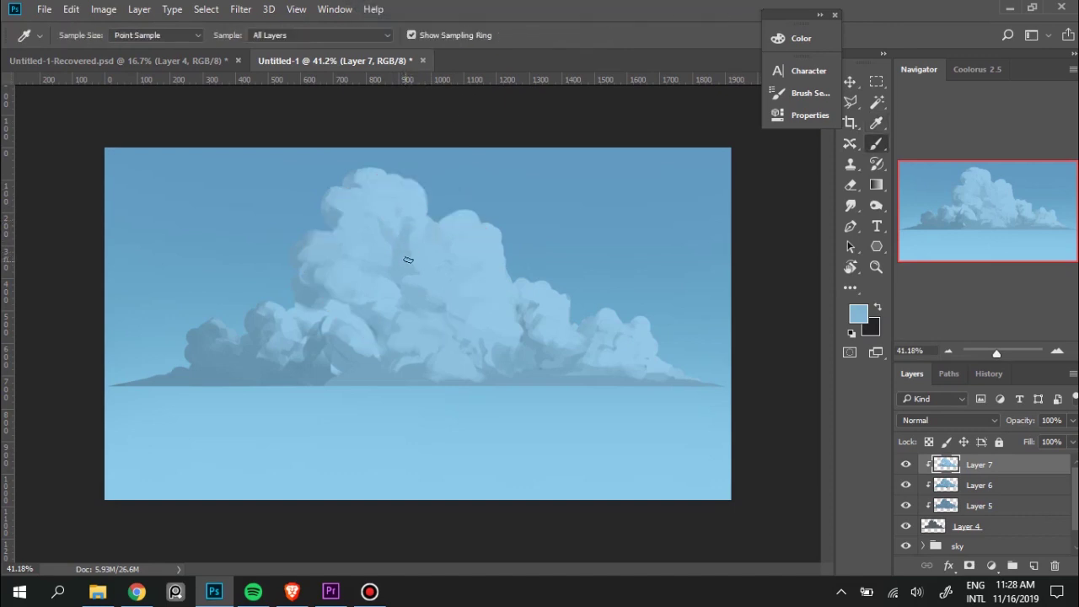
{"action": "left_click", "coordinate": [416, 247], "text": "alt"}
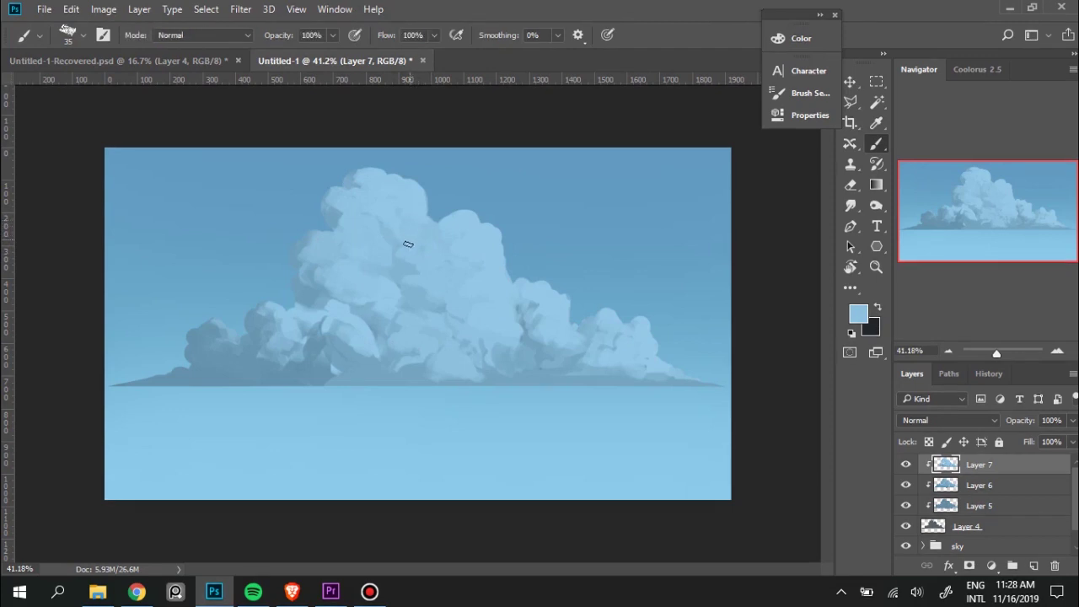
{"action": "left_click", "coordinate": [408, 258], "text": "alt"}
{"action": "key", "text": "alt"}
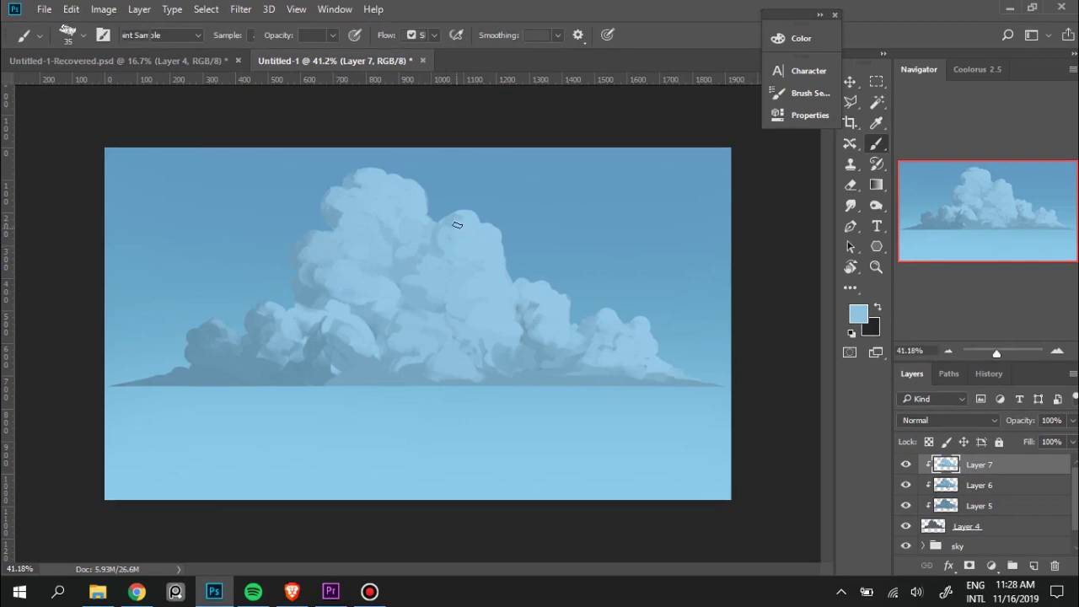
{"action": "left_click", "coordinate": [444, 241], "text": "alt"}
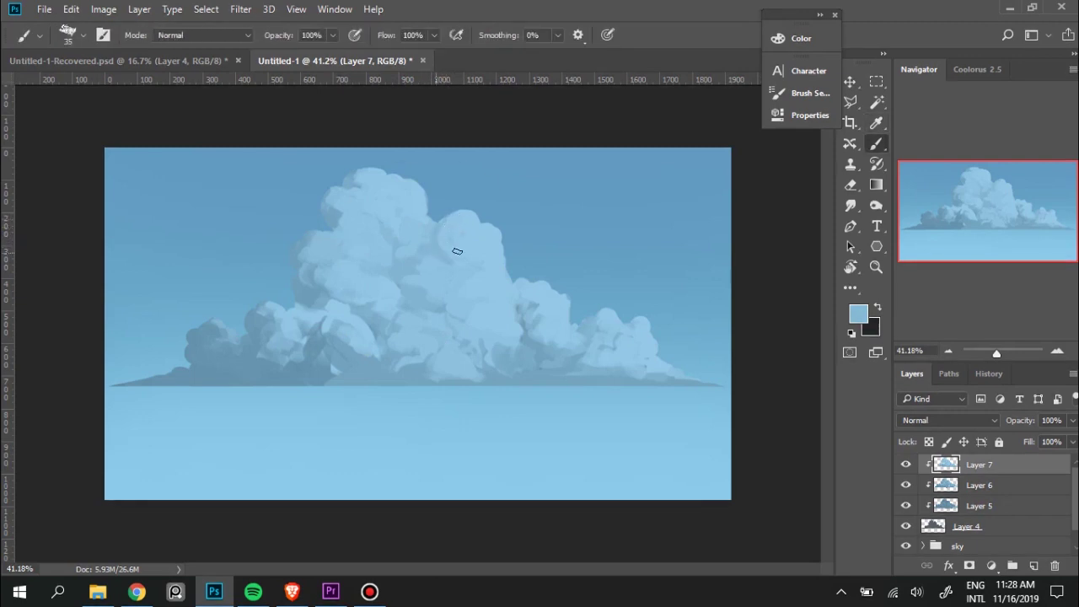
{"action": "key", "text": "alt"}
{"action": "key", "text": "alt"}
{"action": "left_click", "coordinate": [439, 244], "text": "alt"}
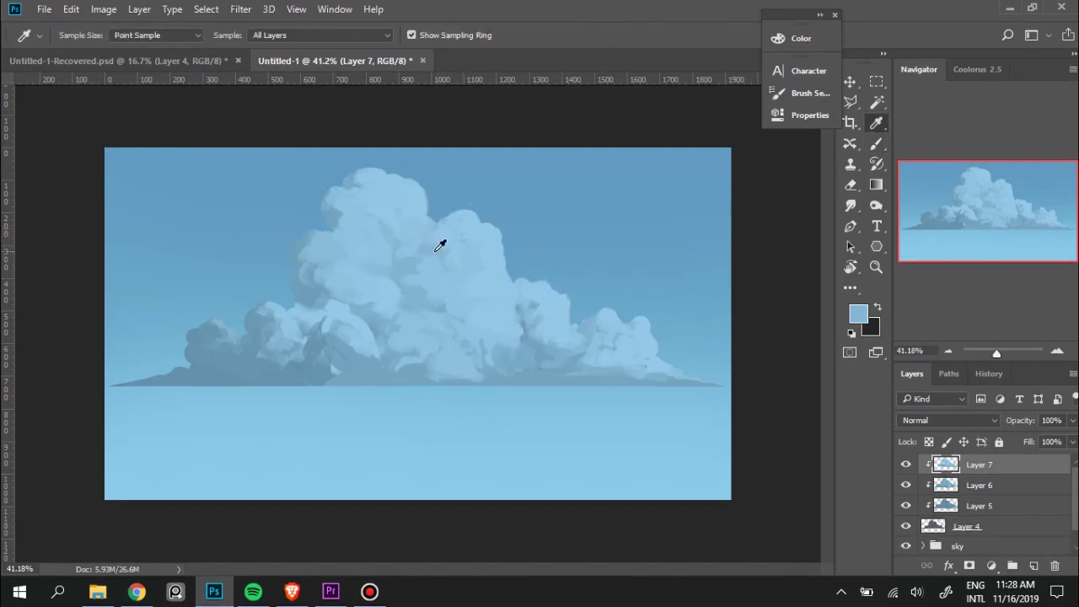
{"action": "left_click", "coordinate": [454, 225], "text": "alt"}
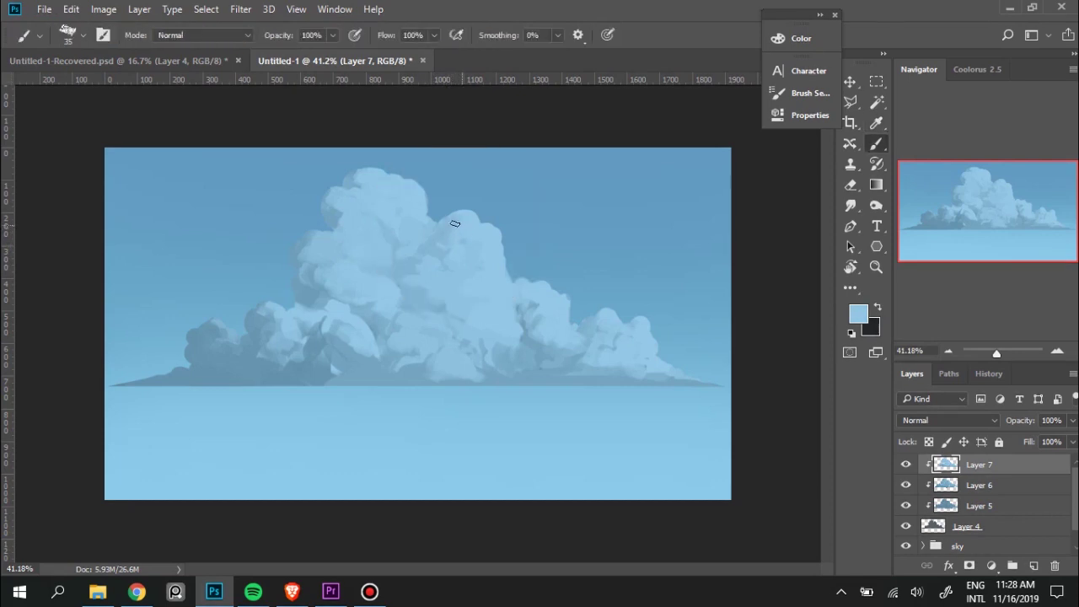
Enlarge the brush and paint blues sampled from the cloud top over the top lobe.
{"action": "left_click", "coordinate": [436, 234], "text": "alt"}
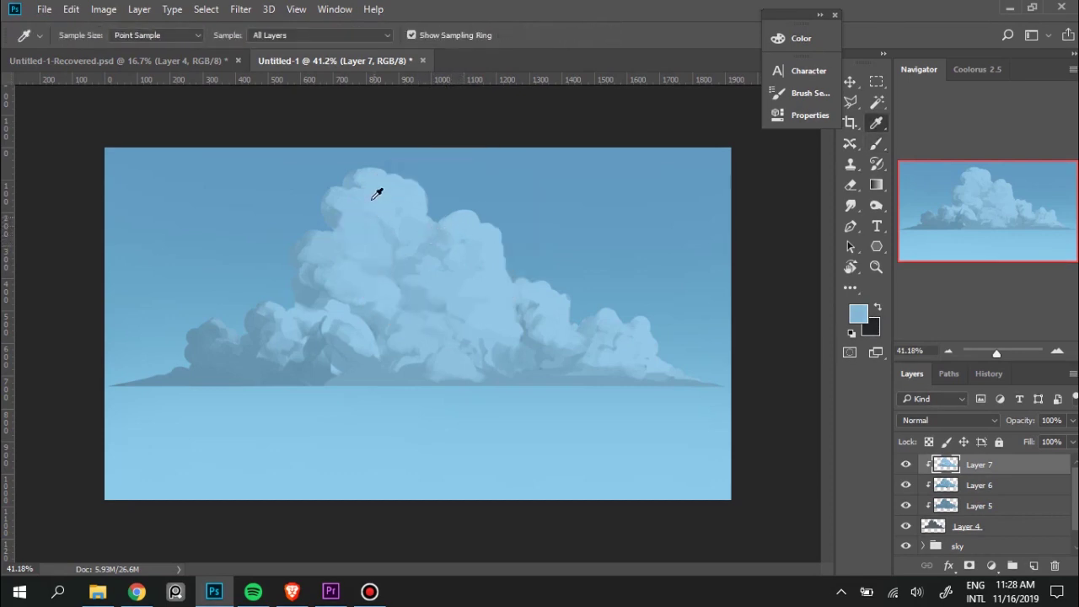
{"action": "left_click", "coordinate": [336, 207], "text": "alt"}
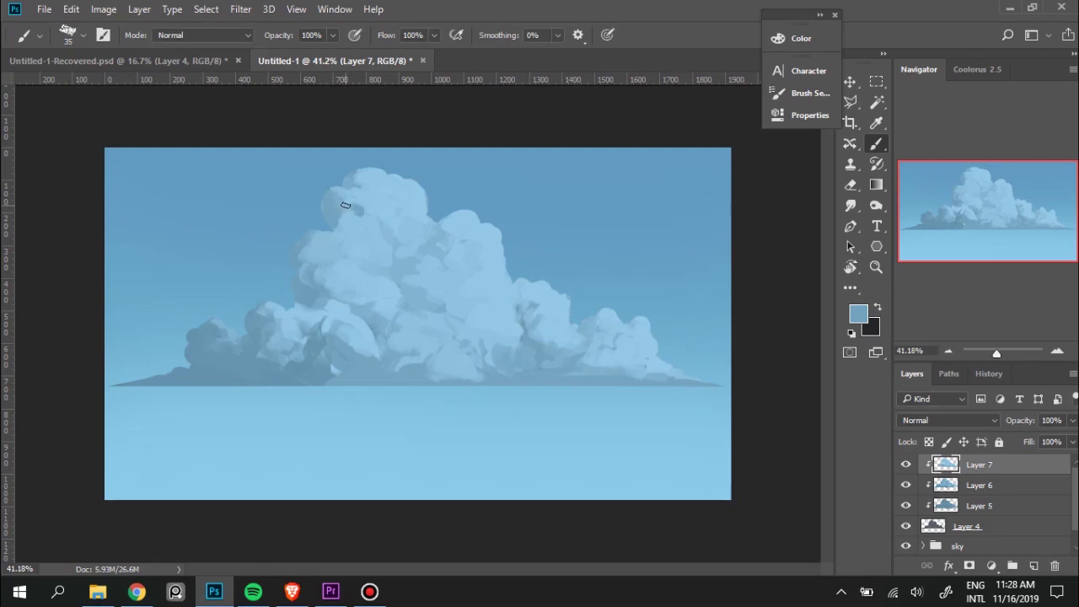
{"action": "left_click", "coordinate": [433, 234], "text": "alt"}
{"action": "key", "text": "bracketright"}
{"action": "key", "text": "bracketright"}
{"action": "key", "text": "bracketright"}
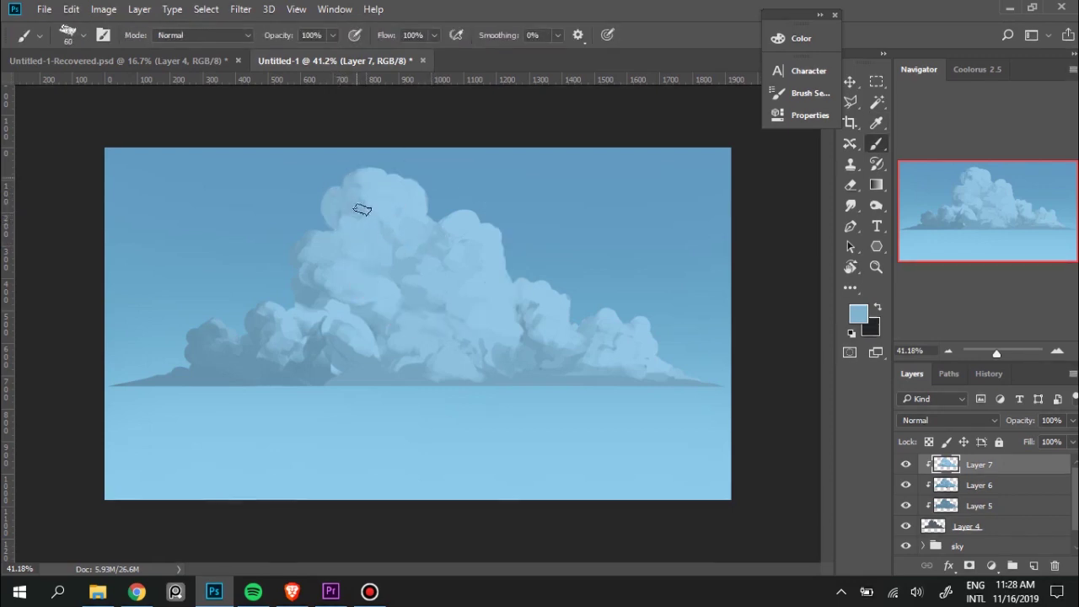
{"action": "left_click", "coordinate": [386, 204], "text": "alt"}
{"action": "left_click", "coordinate": [359, 178], "text": "alt"}
{"action": "left_click", "coordinate": [384, 174], "text": "alt"}
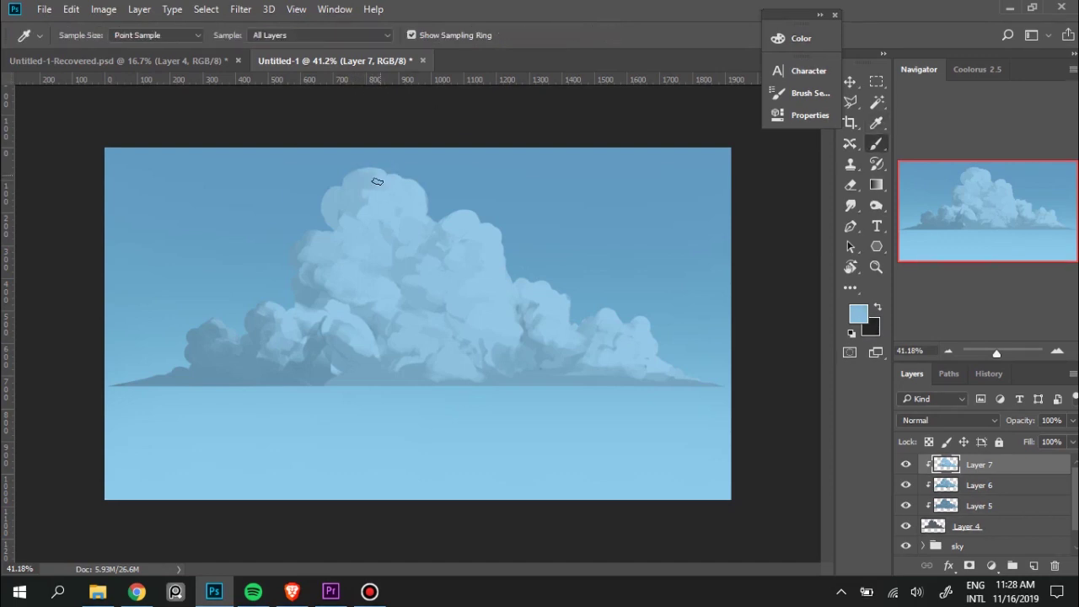
{"action": "left_click", "coordinate": [425, 187], "text": "alt"}
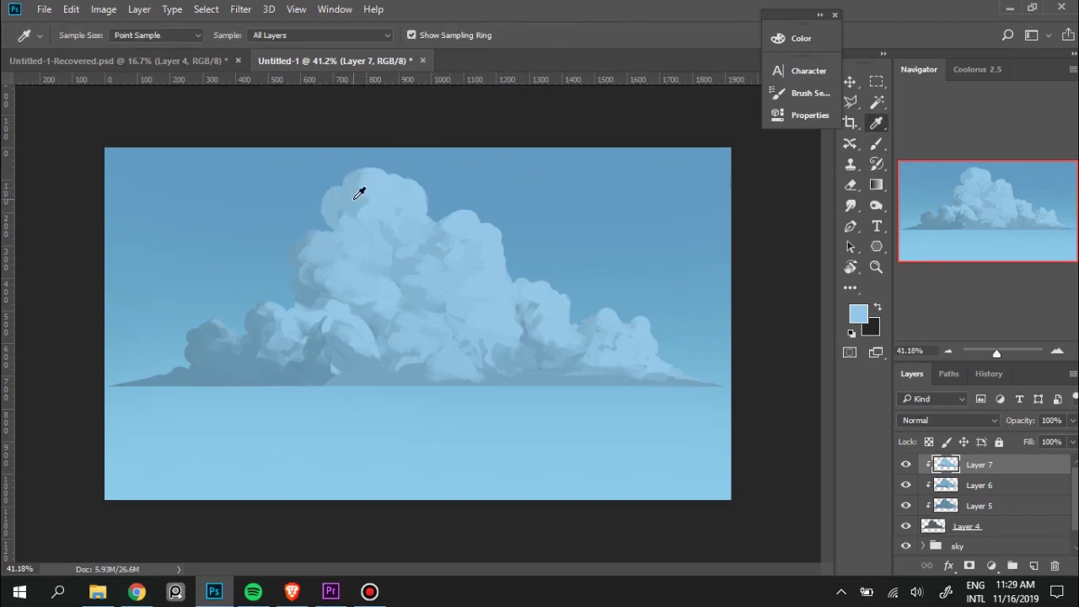
Soften the top lobe's edges with repeatedly sampled highlight blues.
{"action": "left_click", "coordinate": [363, 190], "text": "alt"}
{"action": "left_click", "coordinate": [380, 196], "text": "alt"}
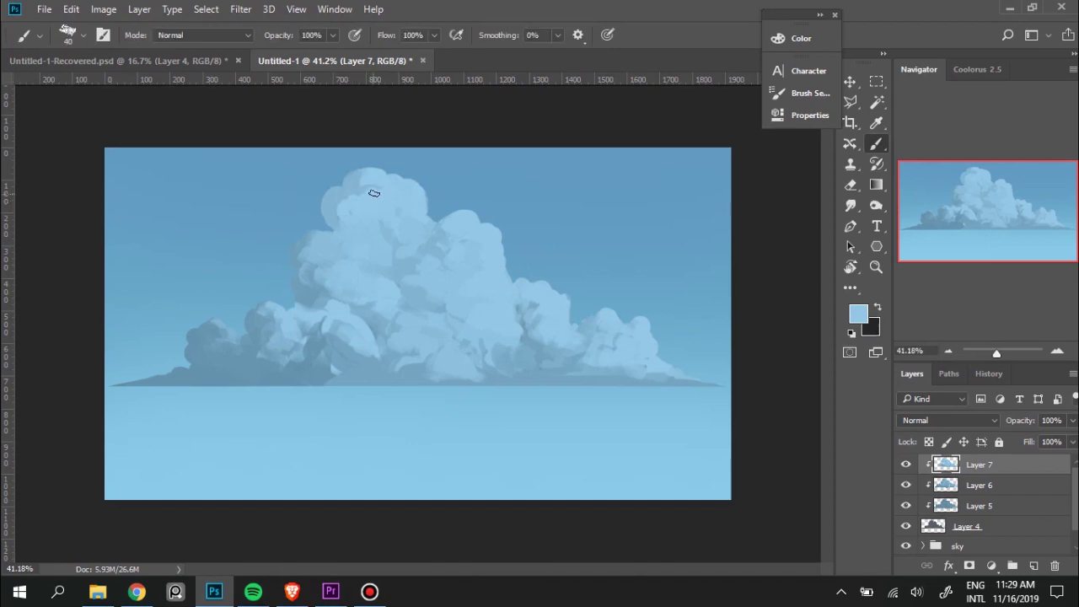
{"action": "left_click", "coordinate": [362, 177], "text": "alt"}
{"action": "left_click", "coordinate": [387, 192], "text": "alt"}
{"action": "left_click", "coordinate": [349, 203], "text": "alt"}
{"action": "left_click", "coordinate": [351, 206], "text": "alt"}
{"action": "left_click", "coordinate": [336, 206], "text": "alt"}
{"action": "left_click", "coordinate": [359, 211], "text": "alt"}
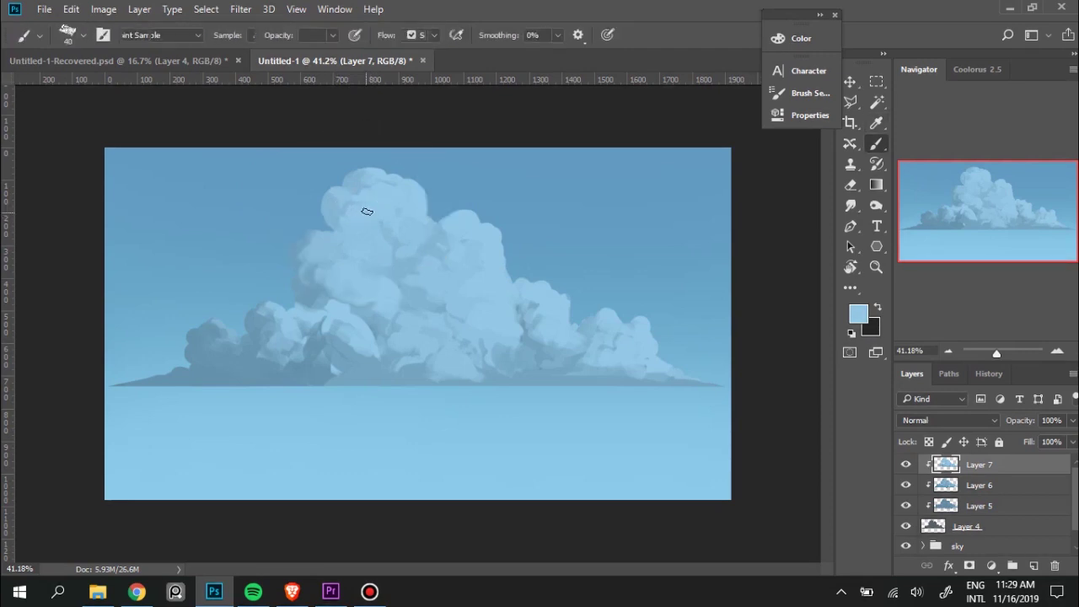
{"action": "left_click", "coordinate": [333, 202], "text": "alt"}
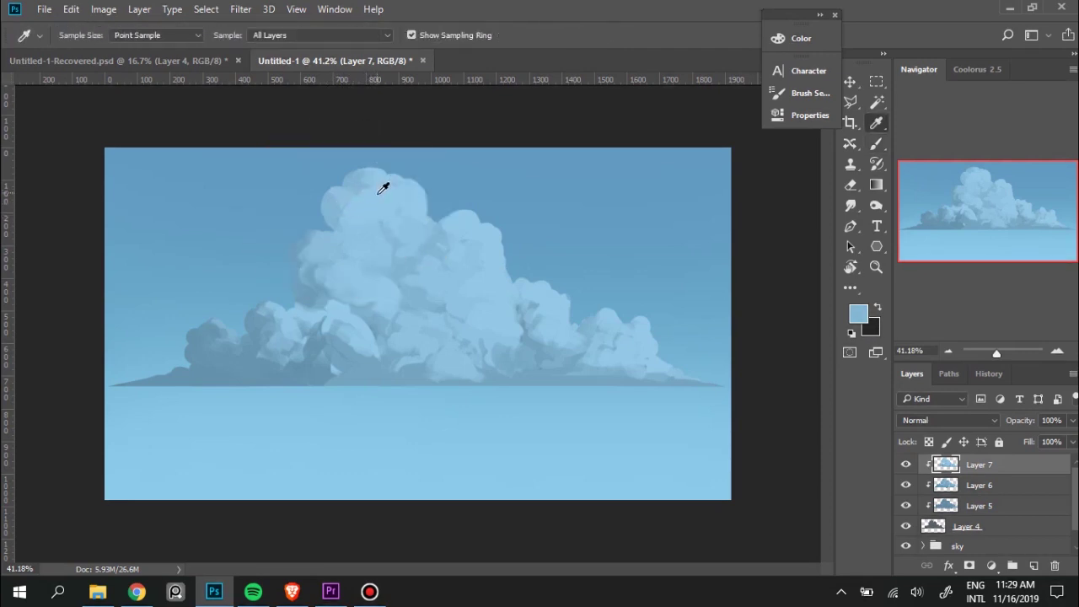
Blend darker and lighter tones across the middle and right upper lobes.
{"action": "left_click", "coordinate": [411, 236], "text": "alt"}
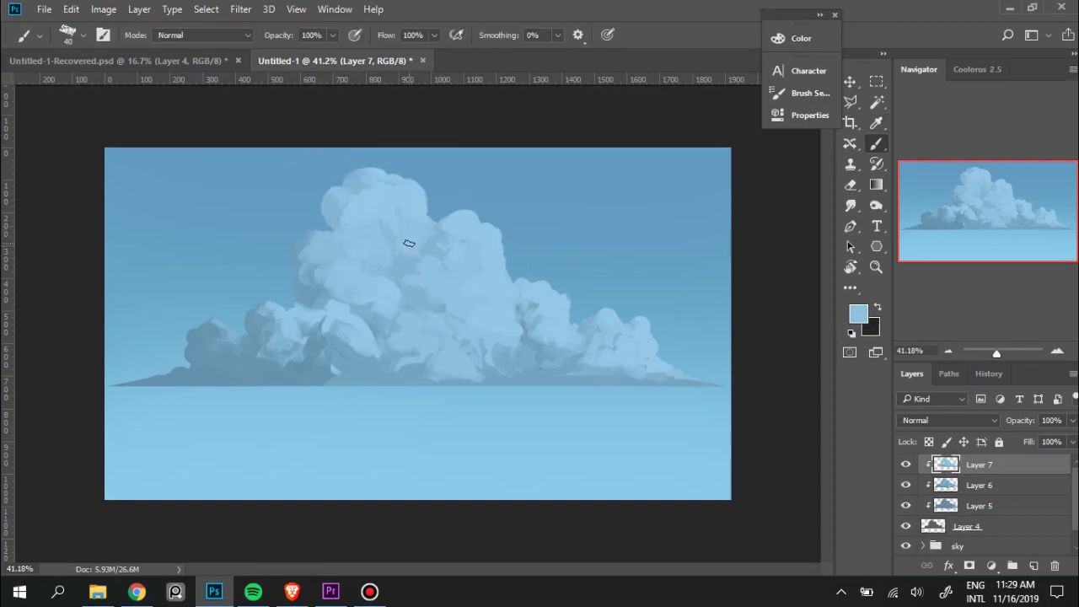
{"action": "left_click", "coordinate": [415, 250], "text": "alt"}
{"action": "left_click", "coordinate": [487, 229], "text": "alt"}
{"action": "left_click", "coordinate": [454, 226], "text": "alt"}
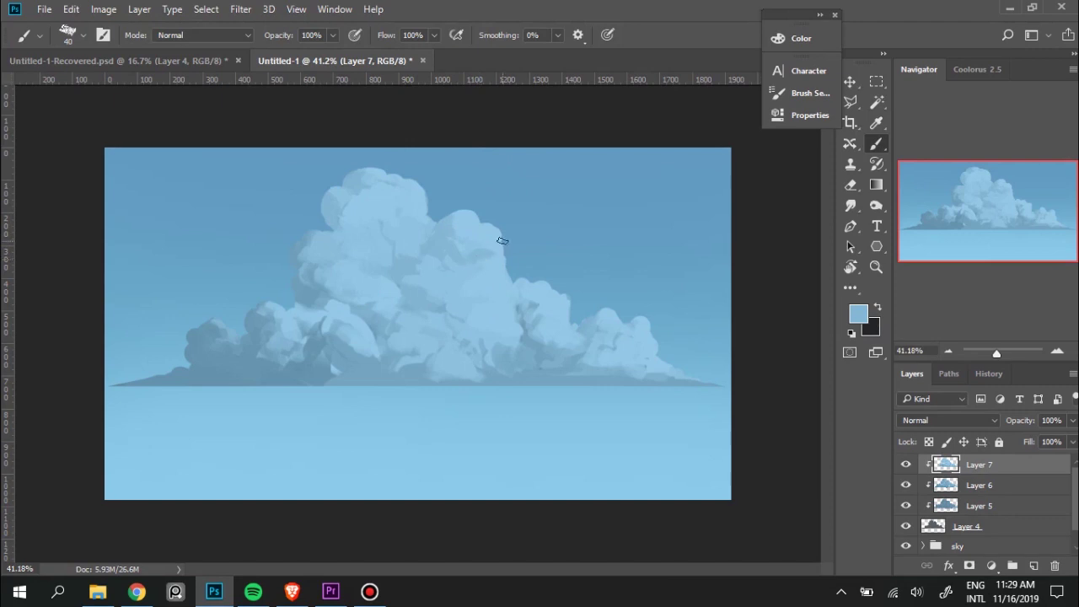
{"action": "left_click", "coordinate": [473, 270], "text": "alt"}
{"action": "left_click", "coordinate": [429, 283], "text": "alt"}
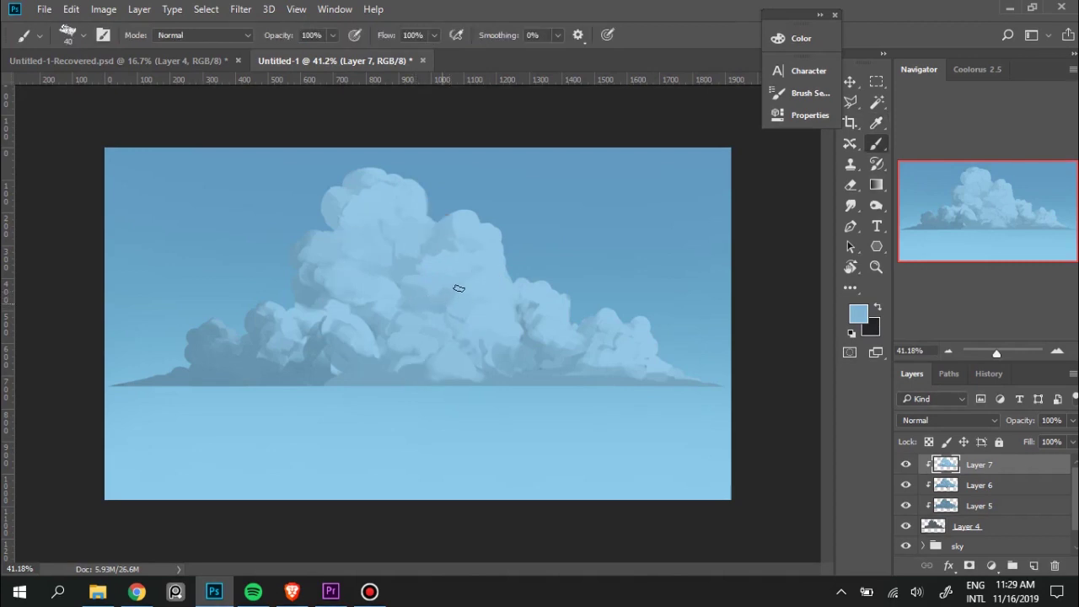
{"action": "left_click", "coordinate": [485, 303], "text": "alt"}
Smooth the cloud's central lobes with blues sampled from the centre and lower lobes.
{"action": "left_click", "coordinate": [426, 292], "text": "alt"}
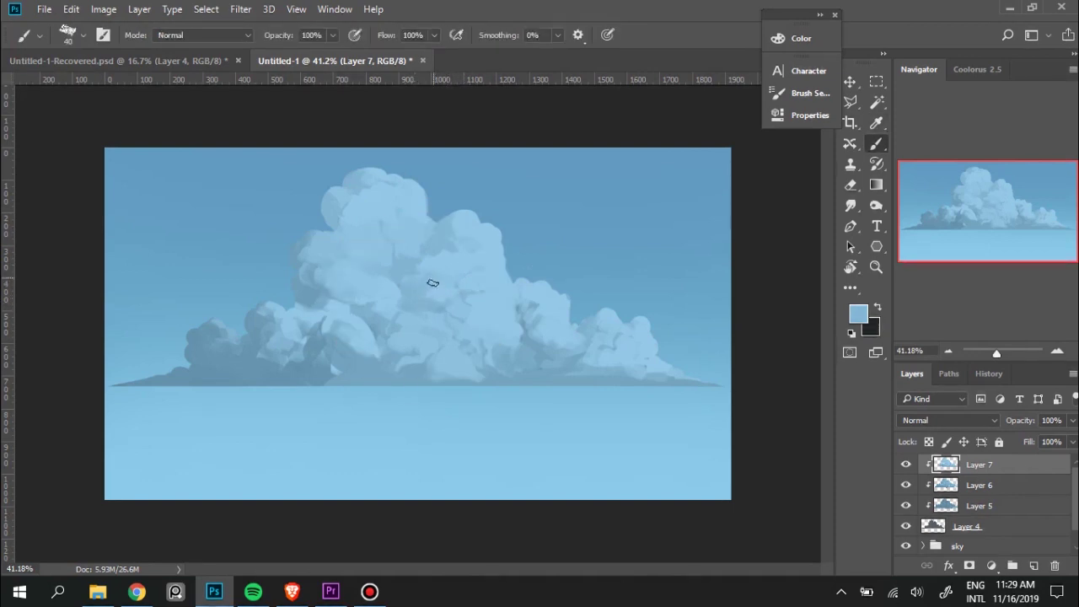
{"action": "left_click", "coordinate": [435, 285], "text": "alt"}
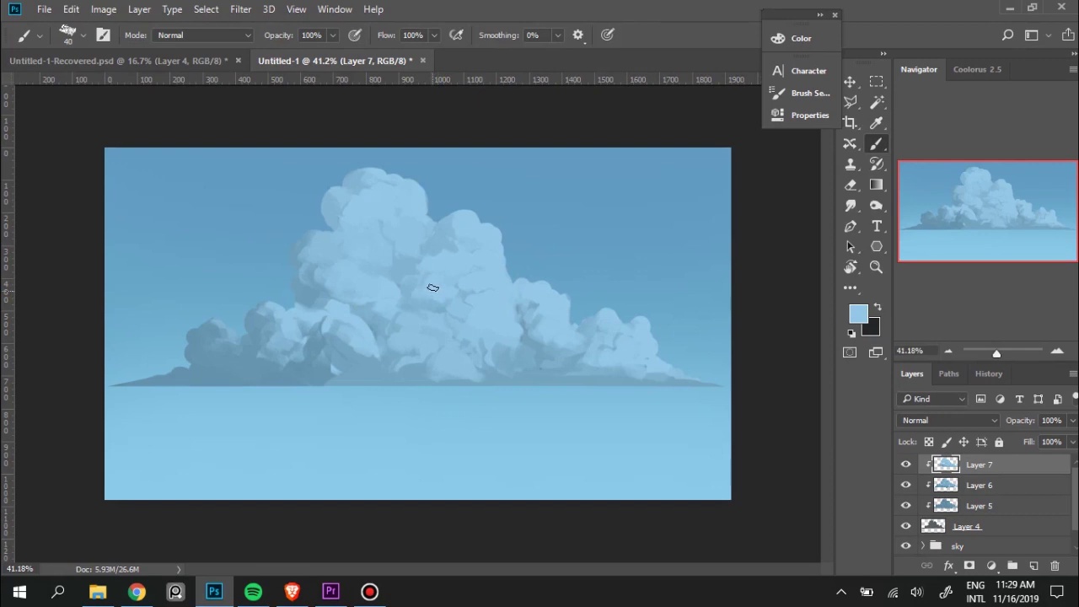
{"action": "left_click", "coordinate": [433, 301], "text": "alt"}
{"action": "left_click", "coordinate": [498, 312], "text": "alt"}
{"action": "left_click", "coordinate": [455, 300], "text": "alt"}
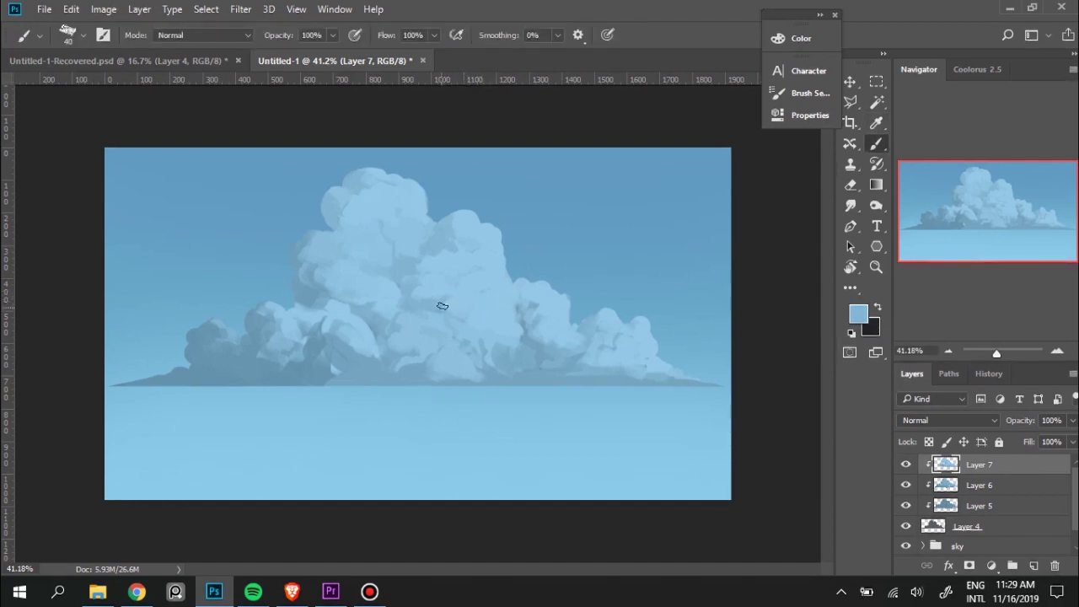
{"action": "left_click", "coordinate": [492, 305], "text": "alt"}
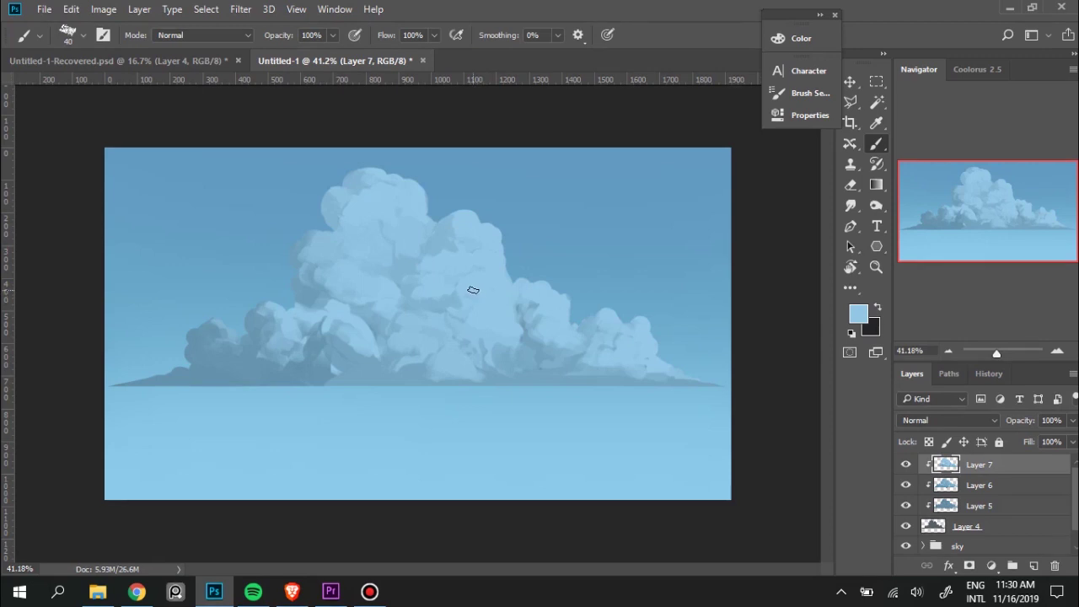
{"action": "left_click", "coordinate": [433, 300], "text": "alt"}
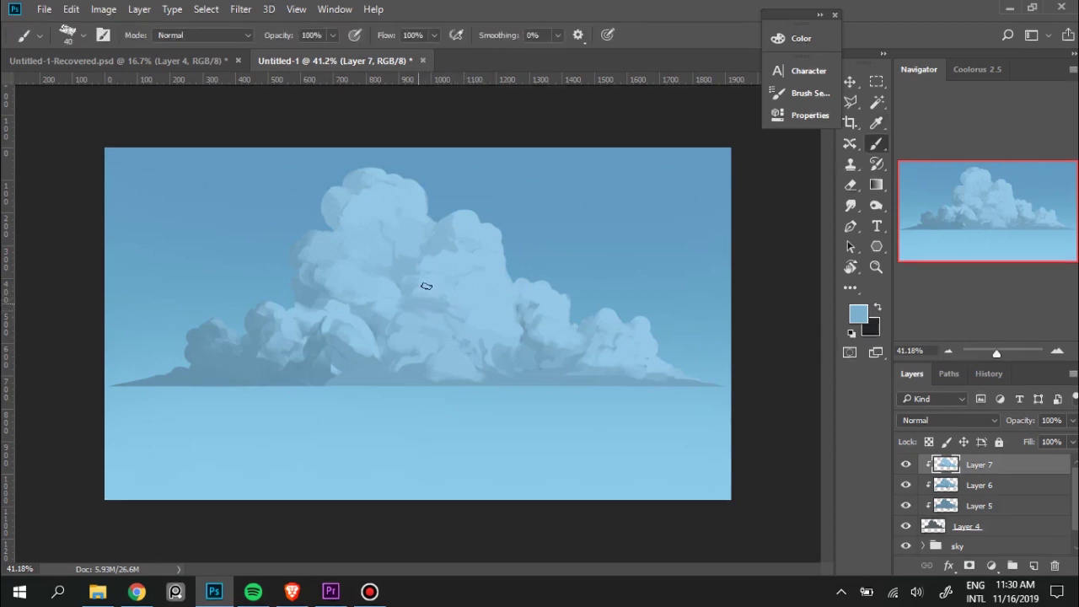
Finish blending the central middle lobes with alternating light and mid blues.
{"action": "left_click", "coordinate": [458, 282], "text": "alt"}
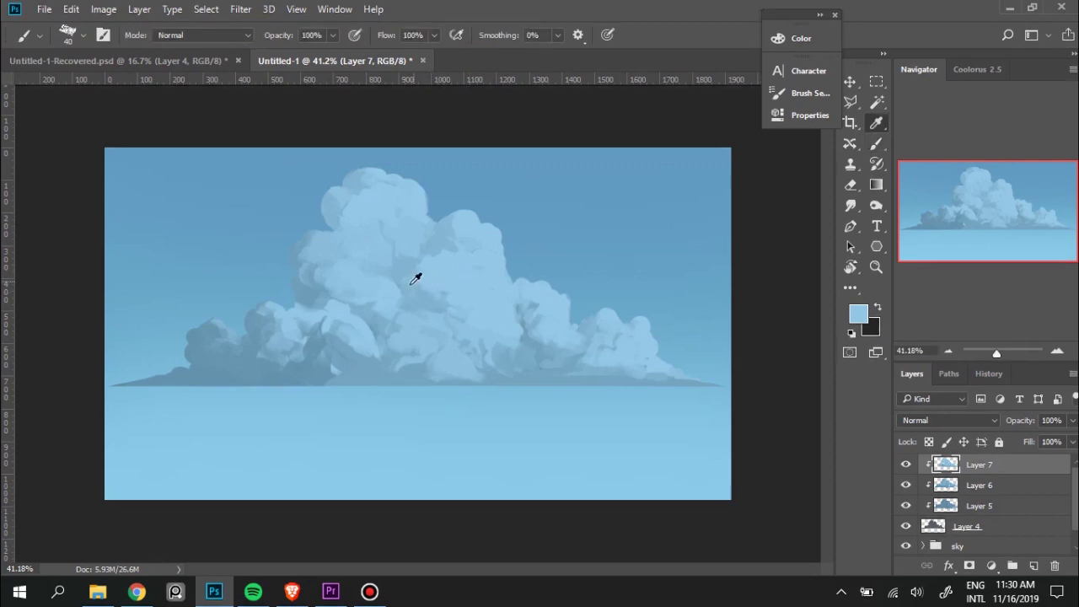
{"action": "left_click", "coordinate": [420, 279], "text": "alt"}
{"action": "left_click", "coordinate": [442, 252], "text": "alt"}
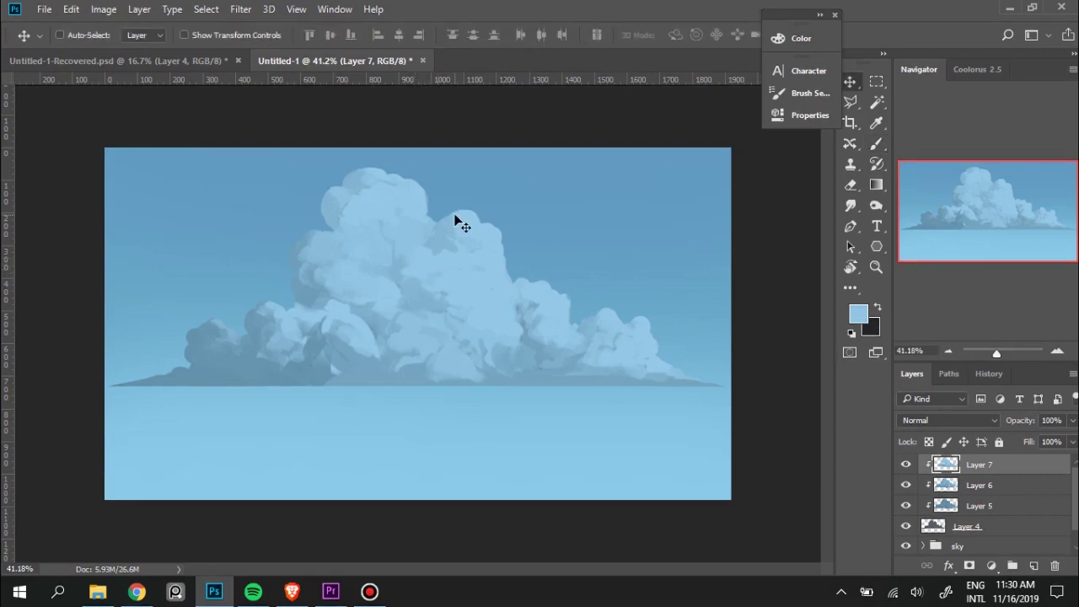
{"action": "left_click", "coordinate": [418, 285], "text": "alt"}
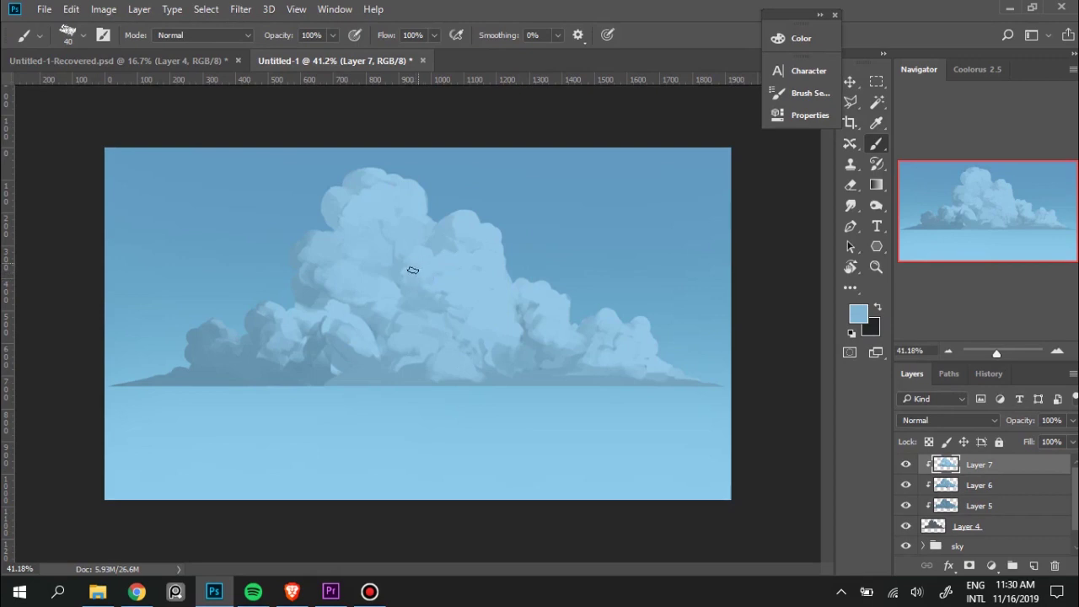
{"action": "left_click", "coordinate": [444, 250], "text": "alt"}
{"action": "left_click", "coordinate": [425, 290], "text": "alt"}
{"action": "left_click", "coordinate": [455, 283], "text": "alt"}
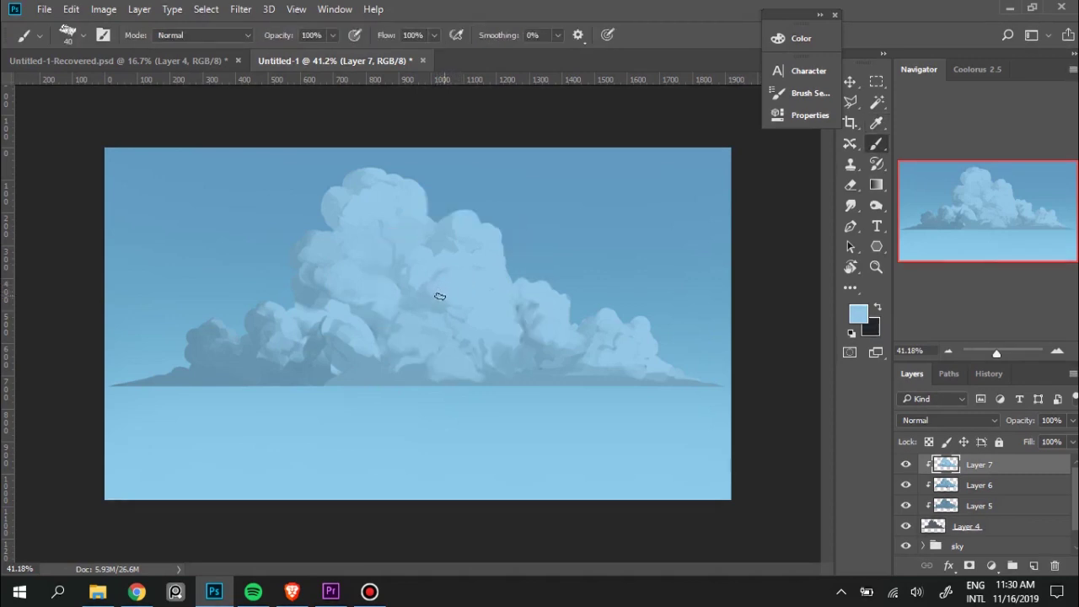
Sample blues from the cloud's centre and dab shading across its middle.
{"action": "left_click", "coordinate": [434, 281], "text": "alt"}
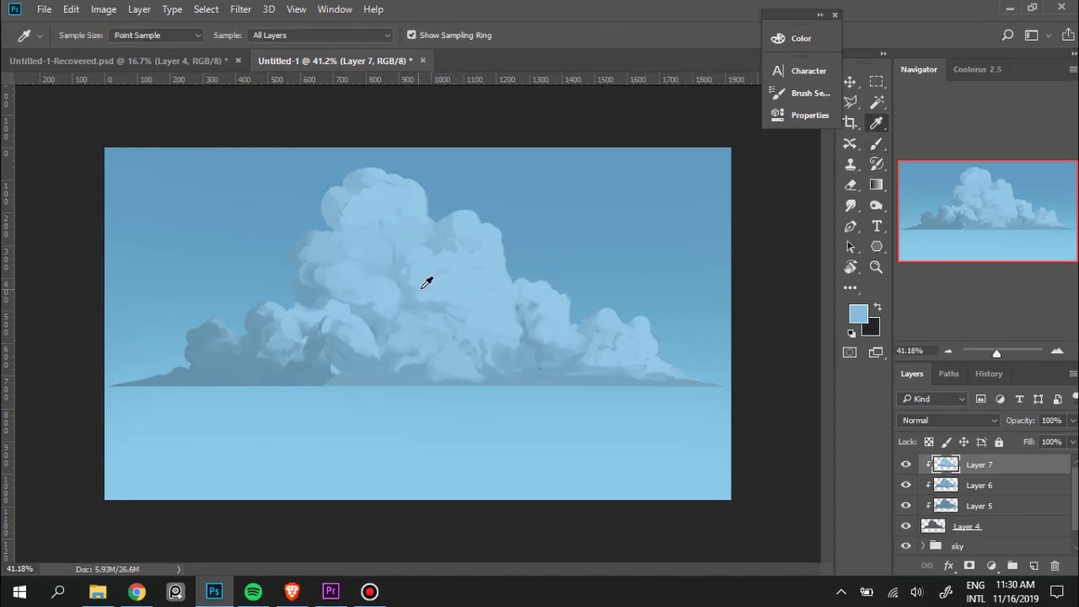
{"action": "left_click", "coordinate": [423, 287], "text": "alt"}
{"action": "left_click", "coordinate": [427, 285], "text": "alt"}
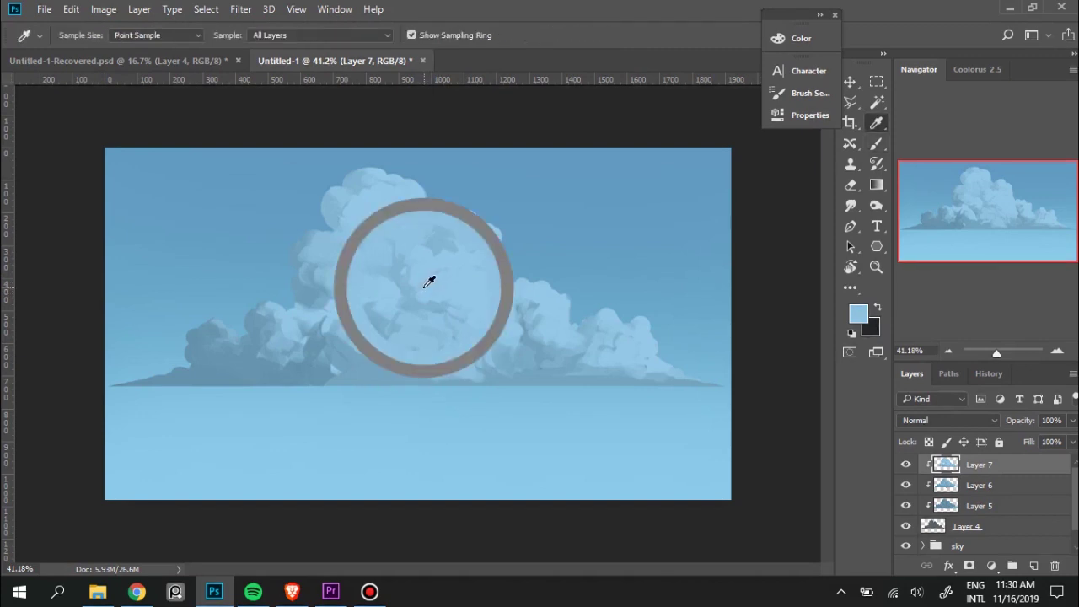
{"action": "left_click", "coordinate": [423, 299], "text": "alt"}
{"action": "left_click", "coordinate": [414, 305], "text": "alt"}
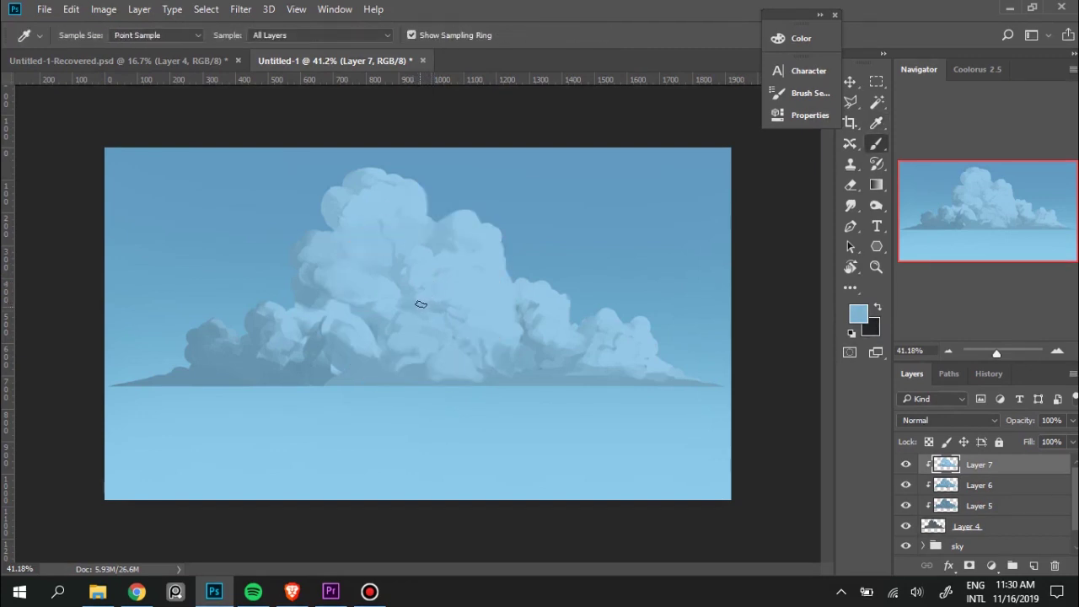
{"action": "left_click", "coordinate": [463, 286], "text": "alt"}
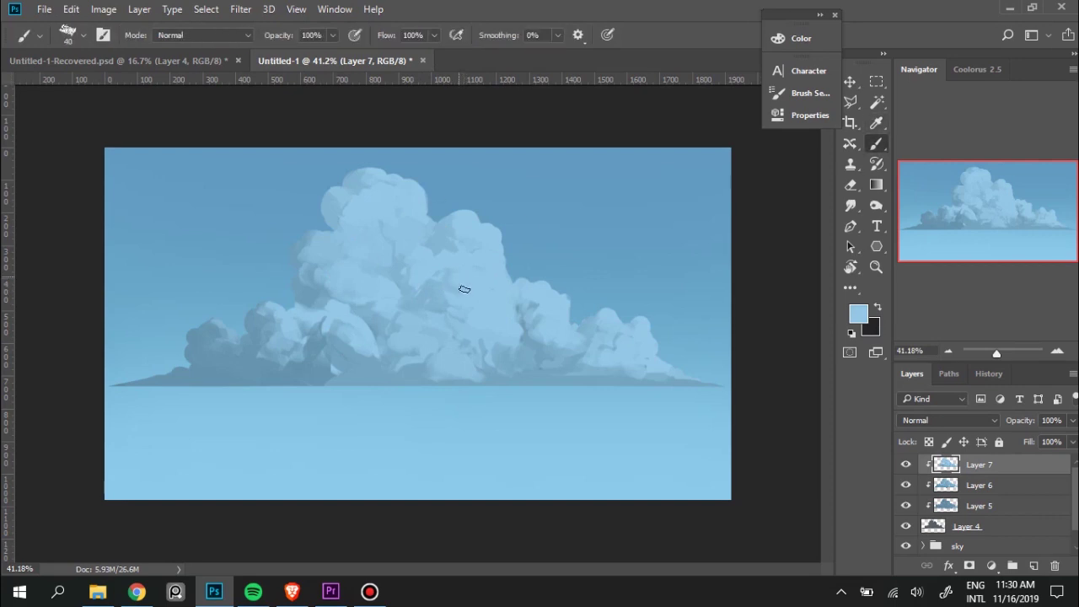
{"action": "left_click", "coordinate": [421, 298], "text": "alt"}
{"action": "left_click", "coordinate": [430, 269], "text": "alt"}
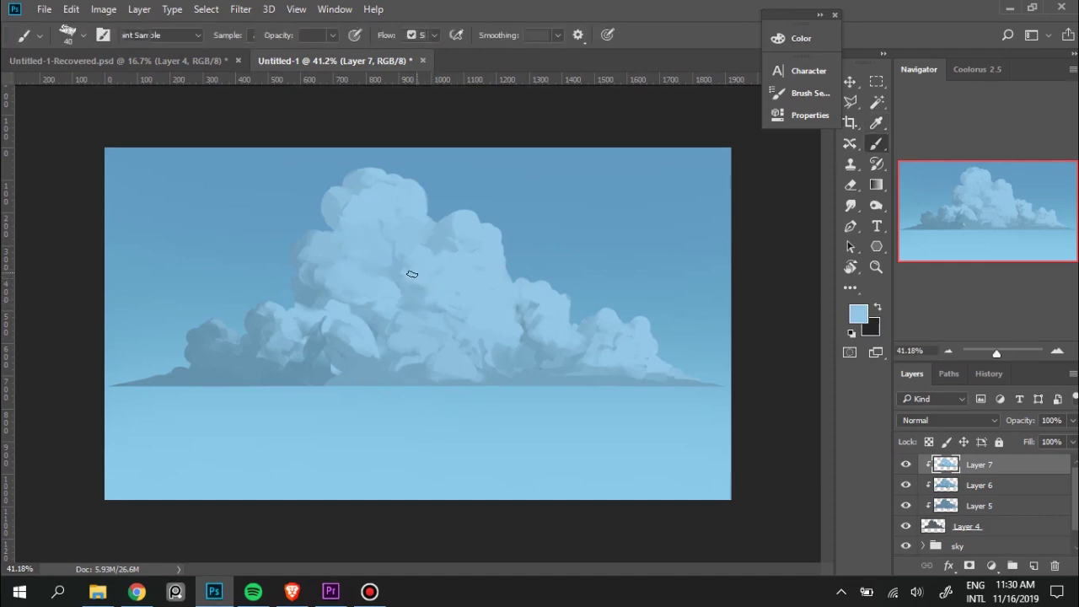
Pick shading tones from the upper cloud with the Eyedropper, then return to the Brush.
{"action": "key", "text": "i"}
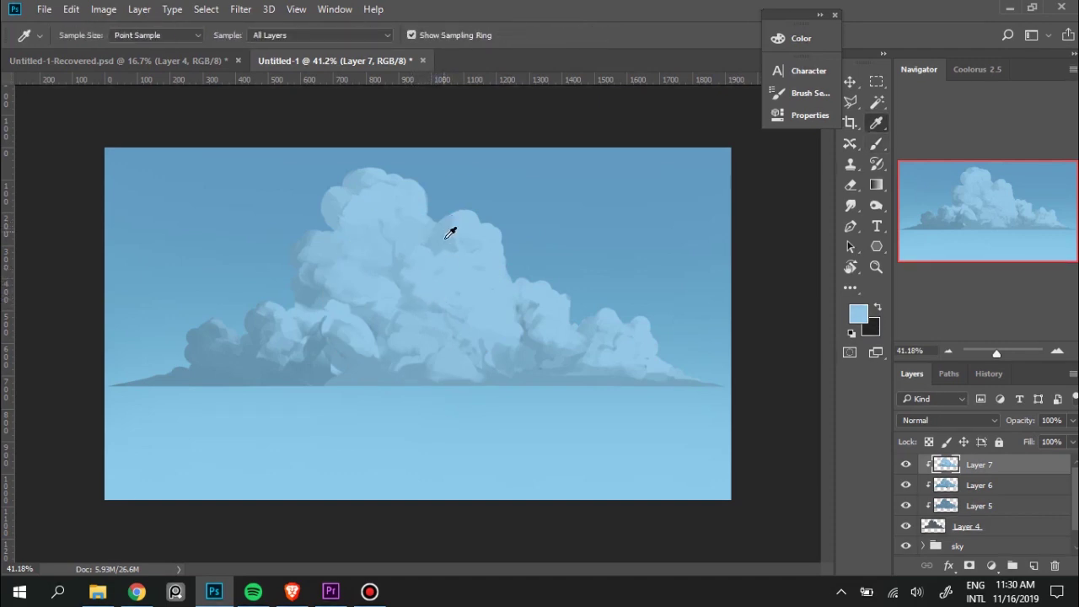
{"action": "left_click", "coordinate": [450, 234]}
{"action": "key", "text": "b"}
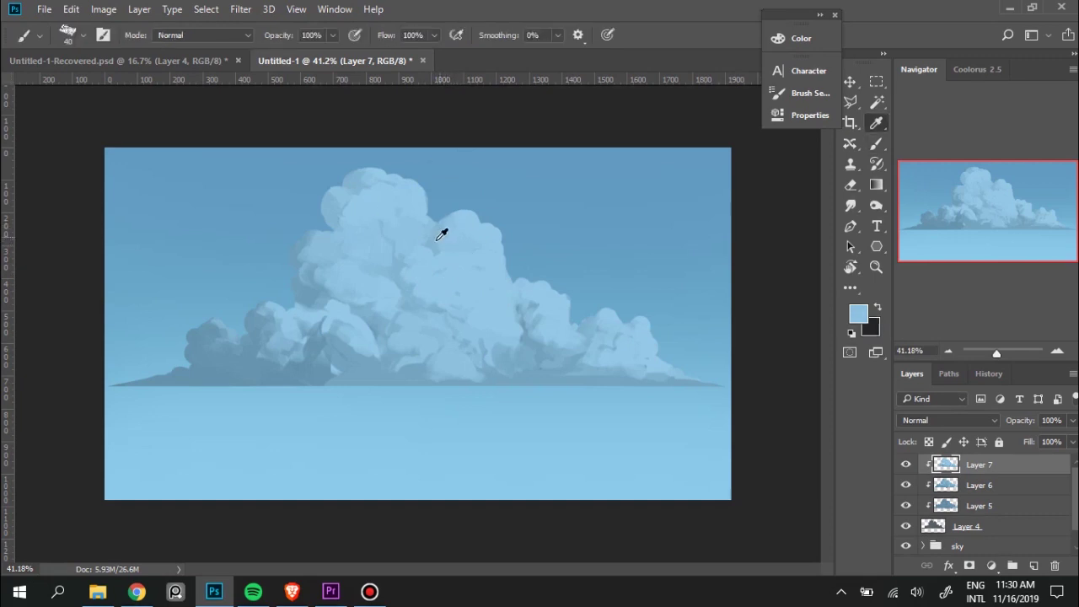
{"action": "left_click", "coordinate": [491, 232], "text": "alt"}
{"action": "left_click", "coordinate": [453, 236], "text": "alt"}
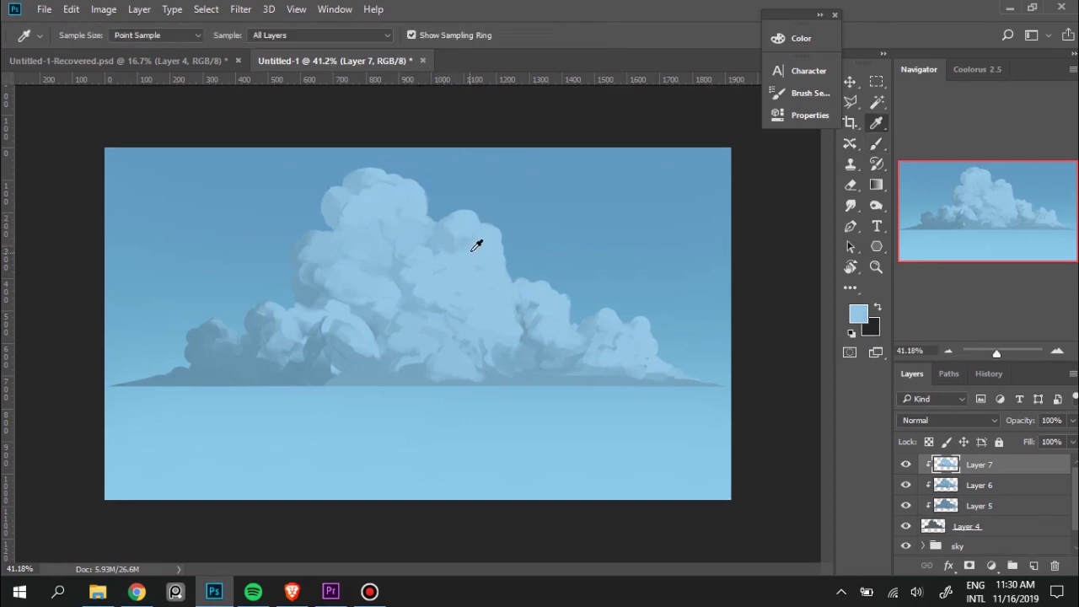
{"action": "left_click", "coordinate": [458, 246], "text": "alt"}
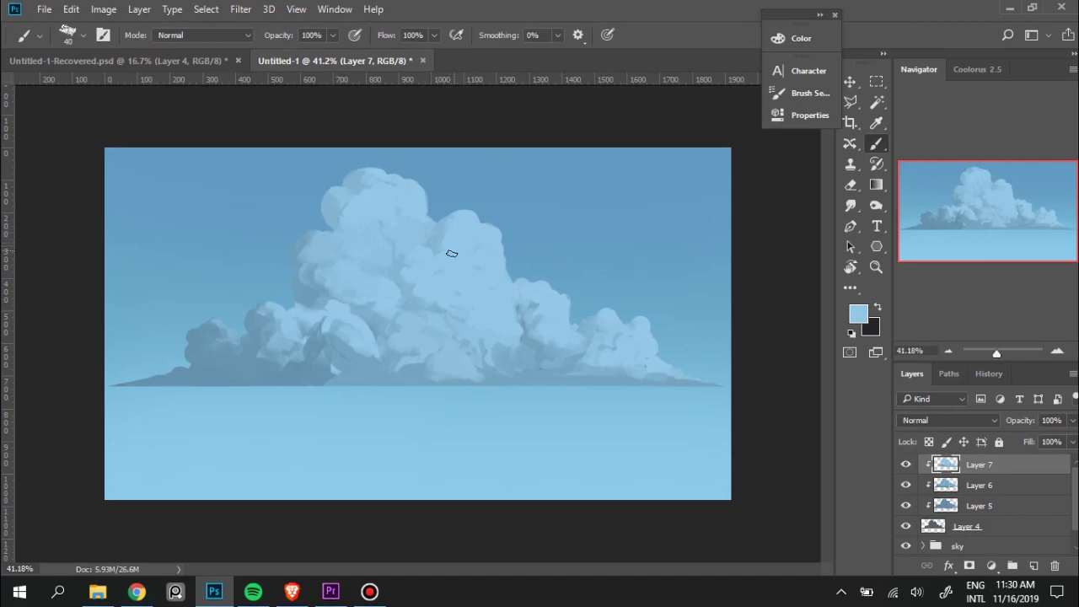
{"action": "left_click", "coordinate": [443, 233], "text": "alt"}
Paint a slightly darker patch on the lower centre and resample neighbouring blues.
{"action": "left_click_drag", "start_coordinate": [497, 320], "coordinate": [496, 337]}
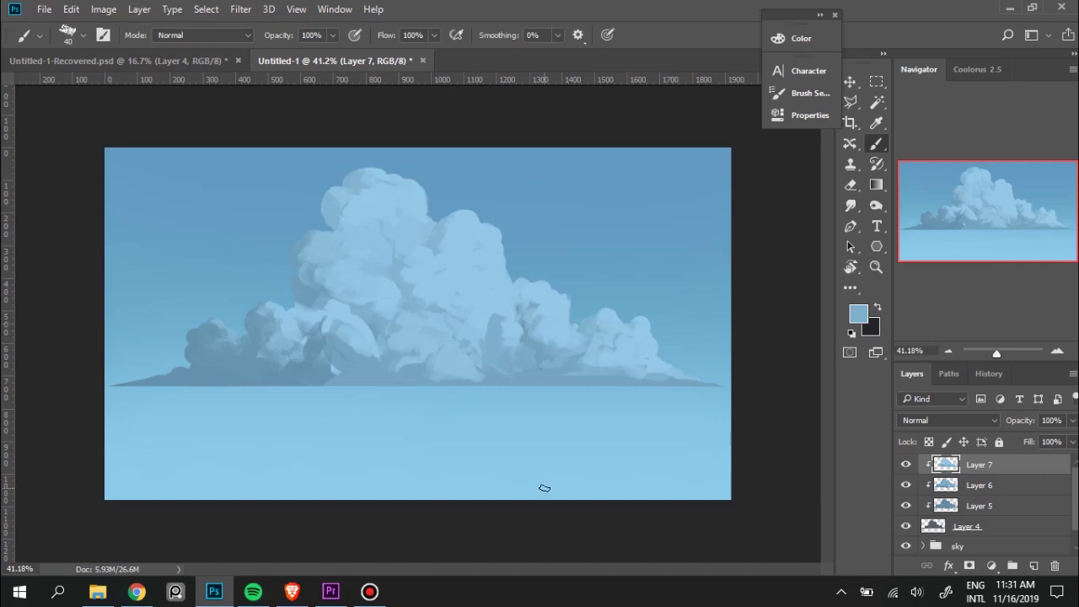
{"action": "key", "text": "ctrl"}
{"action": "key", "text": "alt"}
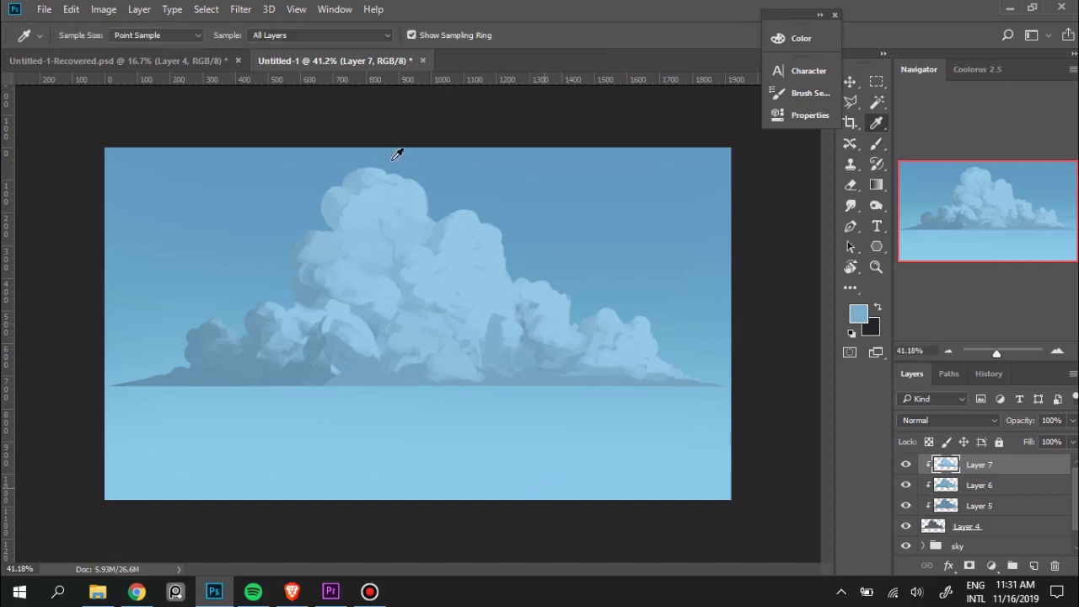
{"action": "left_click", "coordinate": [505, 313]}
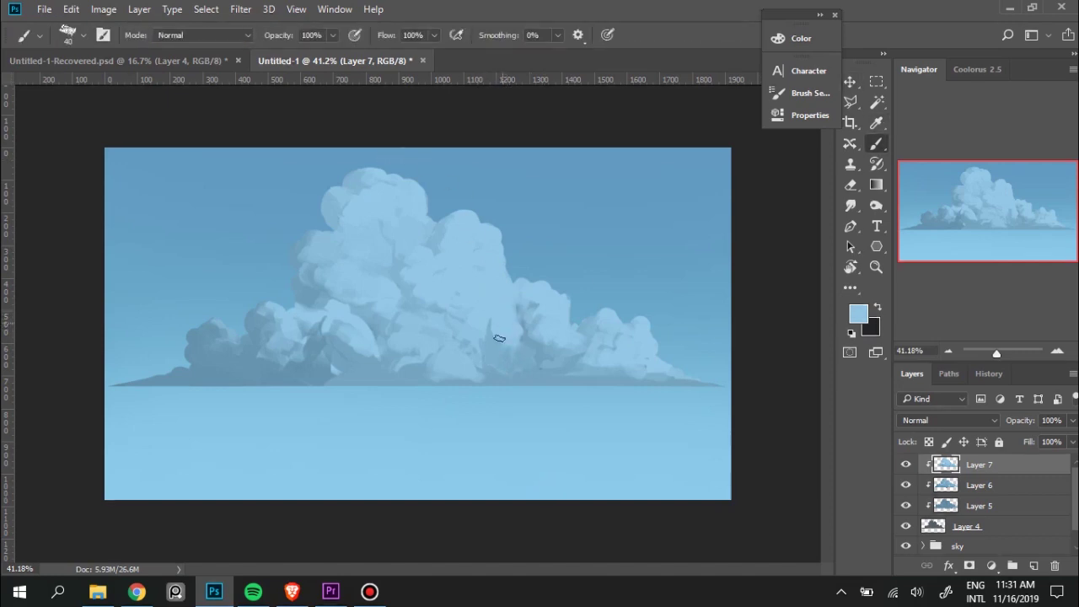
{"action": "left_click", "coordinate": [494, 330], "text": "alt"}
{"action": "left_click", "coordinate": [499, 323], "text": "alt"}
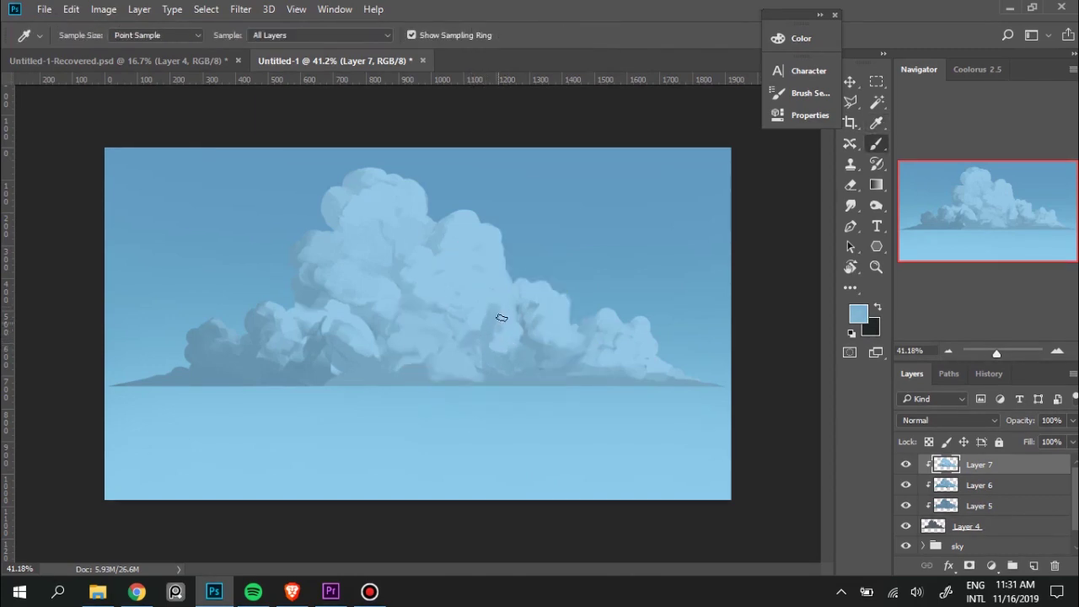
{"action": "left_click", "coordinate": [512, 316], "text": "alt"}
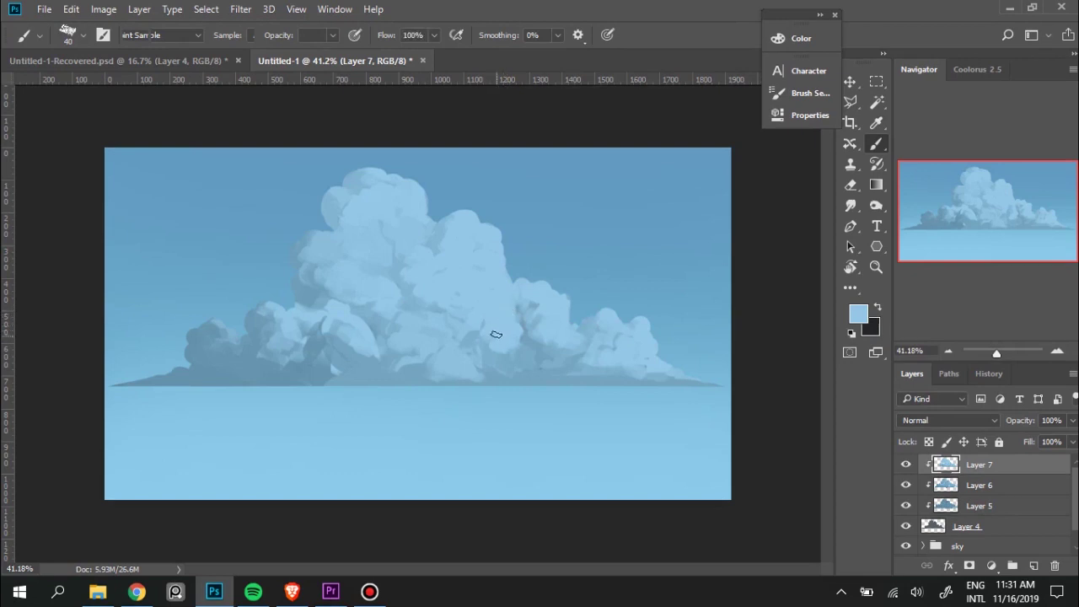
Sample right-edge blues, enlarge the brush to 60, and repaint the cloud's right edge.
{"action": "key", "text": "alt"}
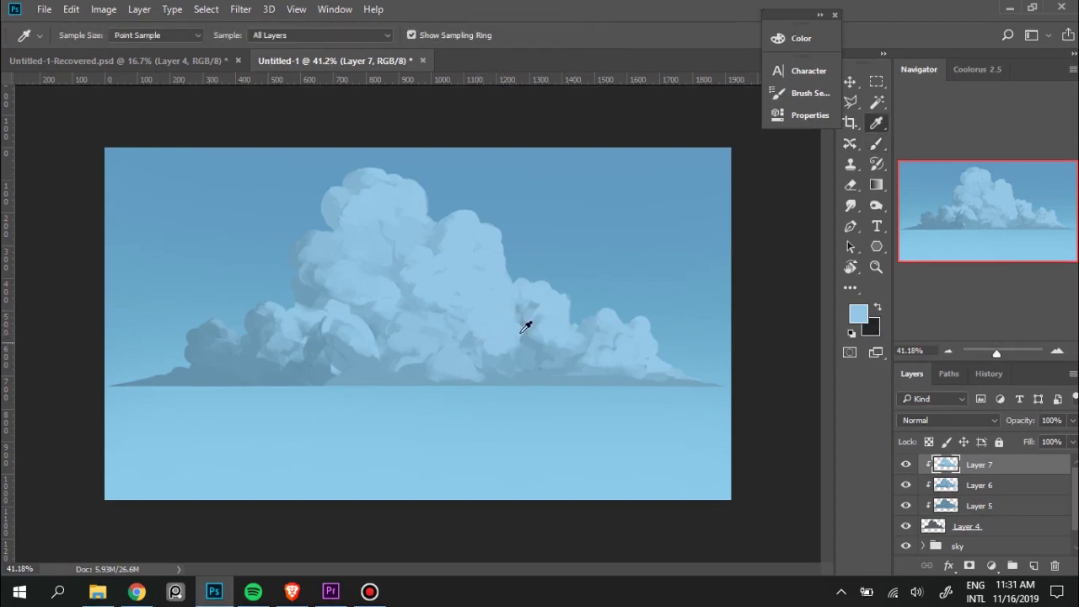
{"action": "left_click", "coordinate": [524, 317], "text": "alt"}
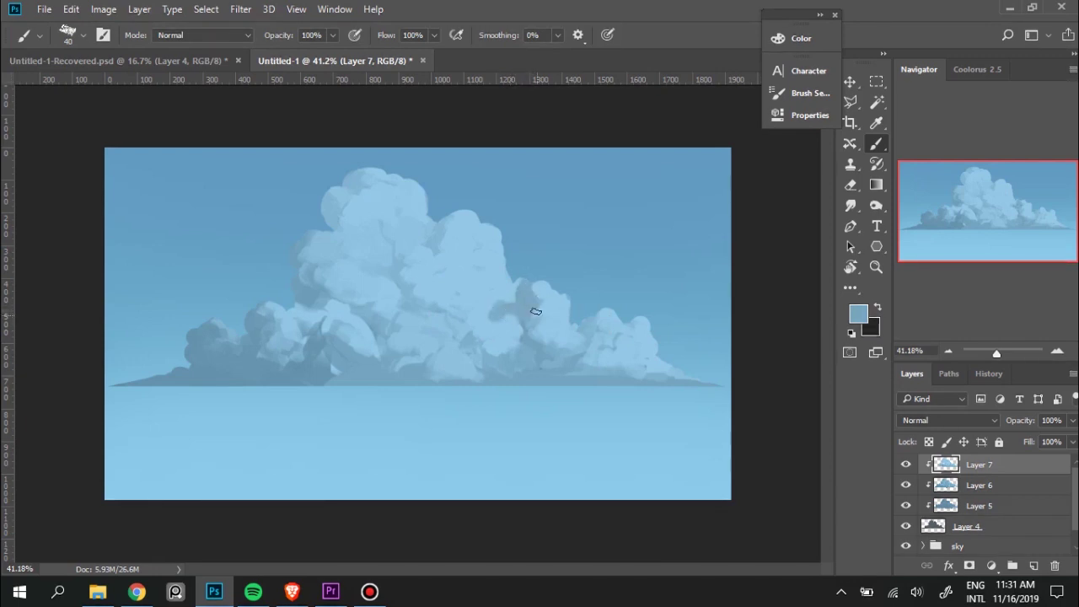
{"action": "left_click", "coordinate": [541, 293], "text": "alt"}
{"action": "left_click", "coordinate": [521, 291], "text": "alt"}
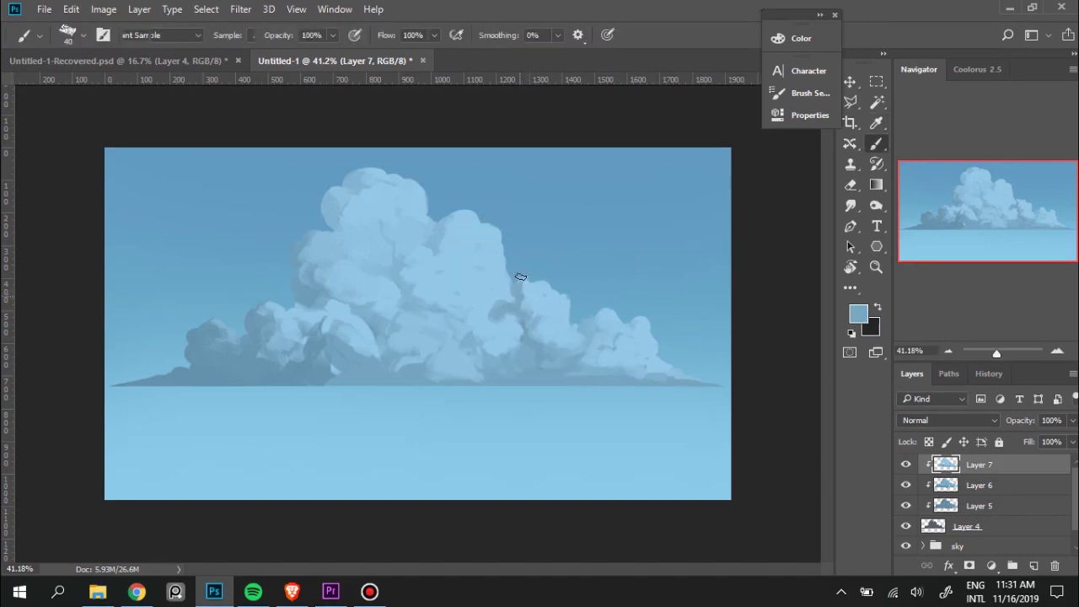
{"action": "left_click", "coordinate": [533, 309], "text": "alt"}
{"action": "key", "text": "bracketright"}
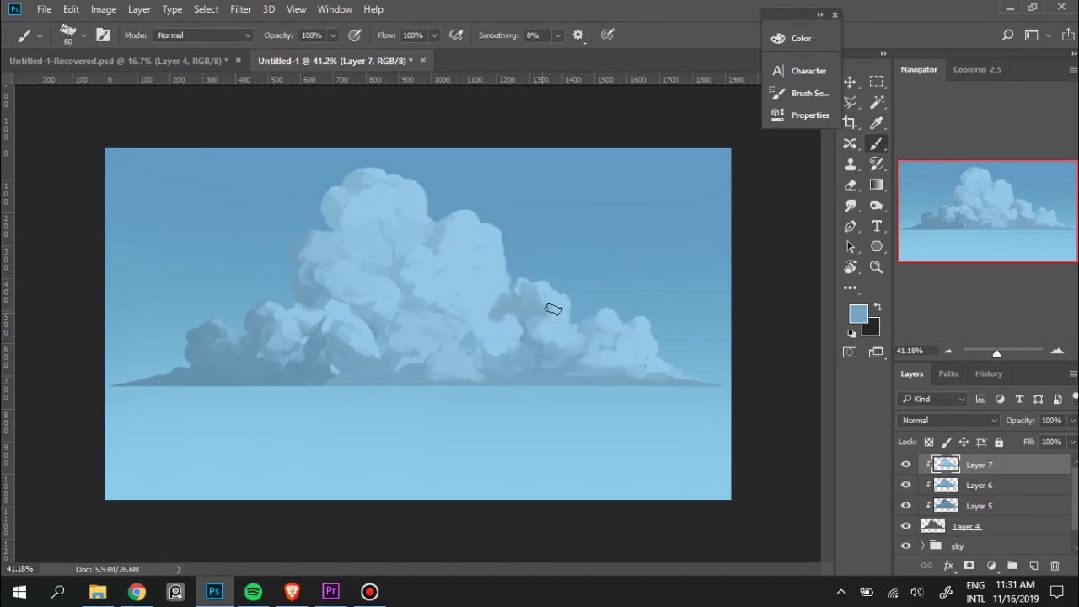
{"action": "left_click", "coordinate": [558, 308], "text": "alt"}
{"action": "key", "text": "bracketright"}
{"action": "mouse_move", "coordinate": [530, 290]}
{"action": "left_mouse_down"}
{"action": "mouse_move", "coordinate": [534, 298]}
{"action": "mouse_move", "coordinate": [520, 303]}
{"action": "left_mouse_up"}
{"action": "left_click", "coordinate": [523, 303]}
Resample darker and lighter blues from the upper cloud and the right lobes.
{"action": "left_click", "coordinate": [403, 225], "text": "alt"}
{"action": "left_click", "coordinate": [356, 192], "text": "alt"}
{"action": "left_click", "coordinate": [452, 232], "text": "alt"}
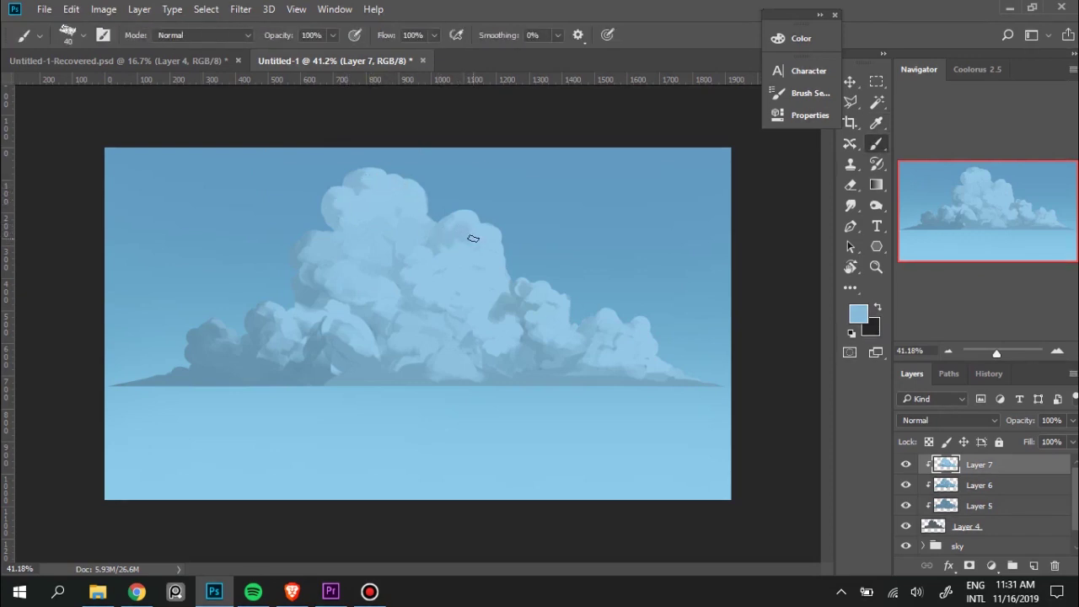
{"action": "left_click", "coordinate": [487, 237], "text": "alt"}
{"action": "left_click", "coordinate": [452, 226], "text": "alt"}
{"action": "key", "text": "alt"}
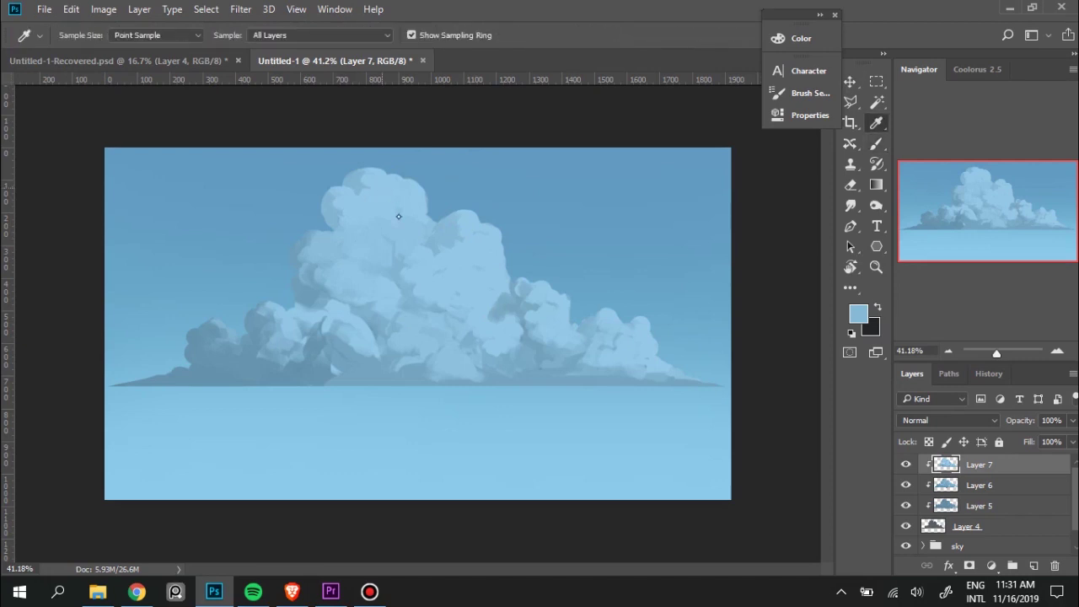
{"action": "key", "text": "alt"}
{"action": "left_click", "coordinate": [445, 226], "text": "alt"}
{"action": "left_click", "coordinate": [463, 224], "text": "alt"}
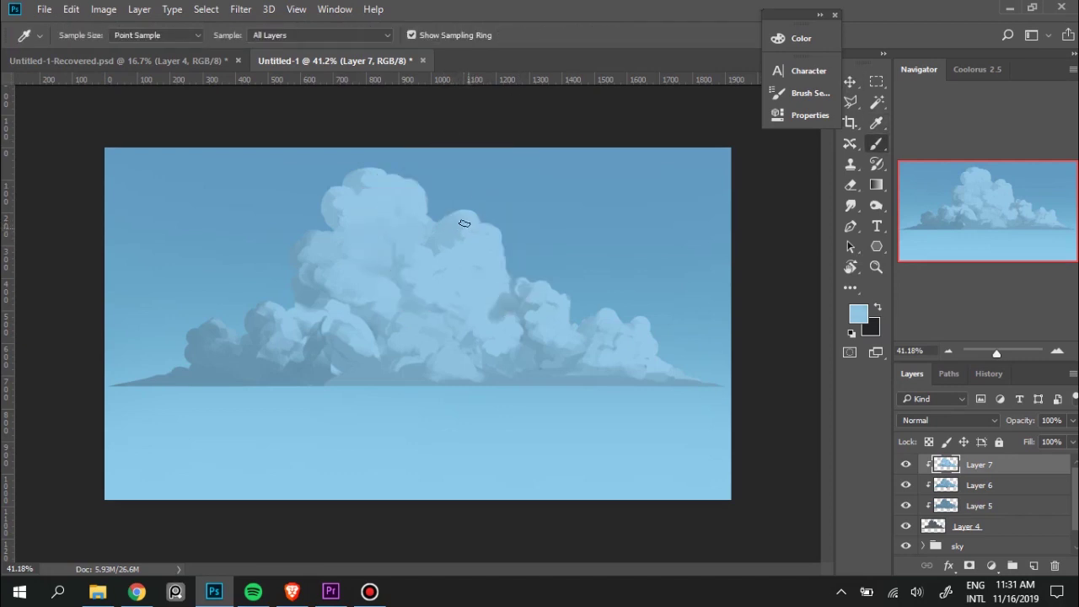
{"action": "left_click", "coordinate": [525, 294], "text": "alt"}
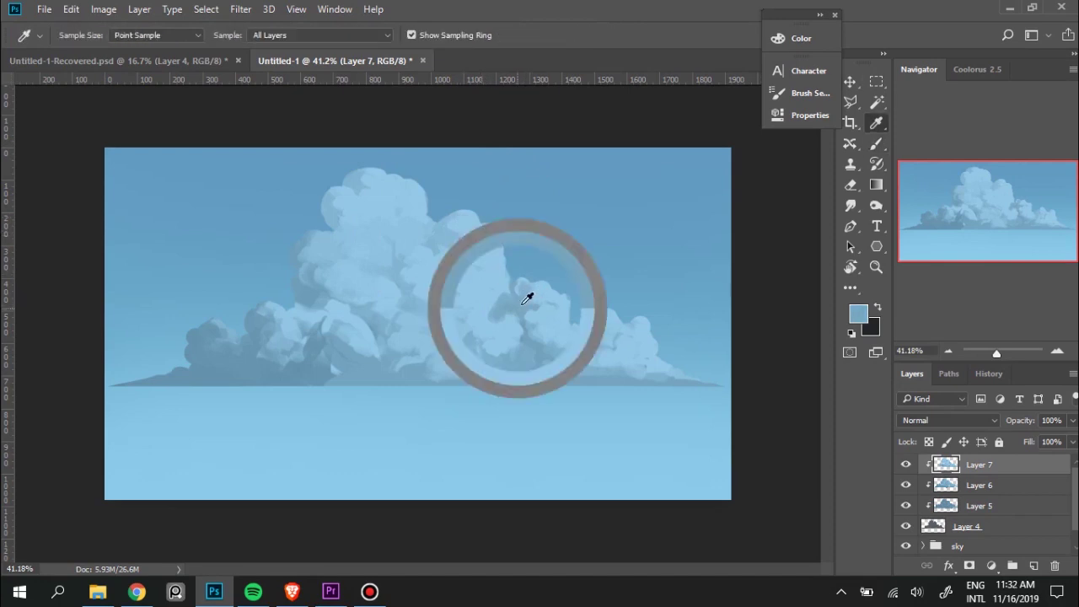
{"action": "left_click", "coordinate": [550, 290], "text": "alt"}
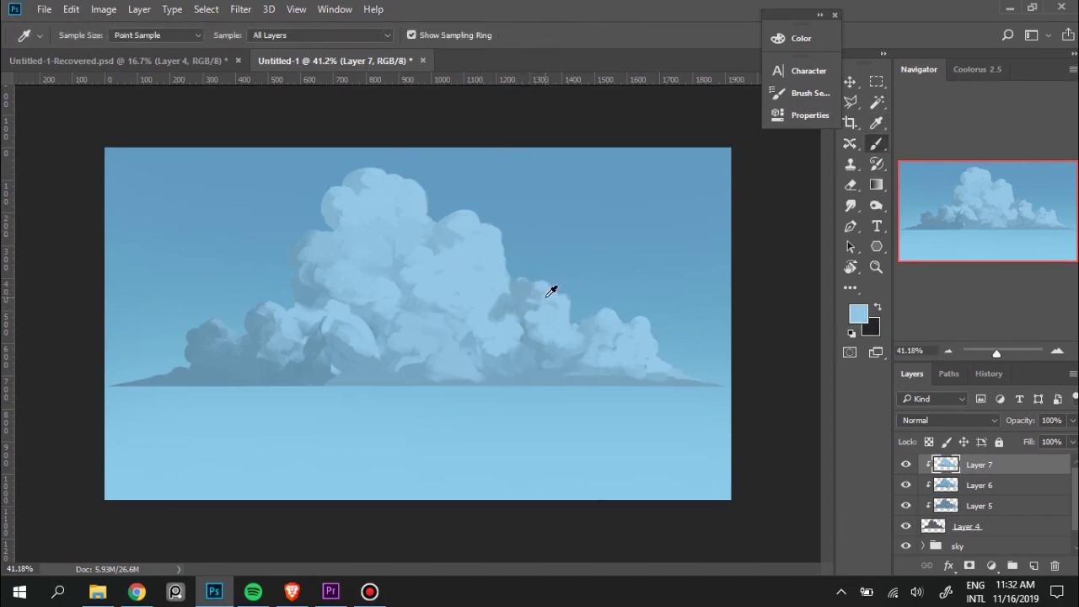
{"action": "left_click", "coordinate": [456, 235], "text": "alt"}
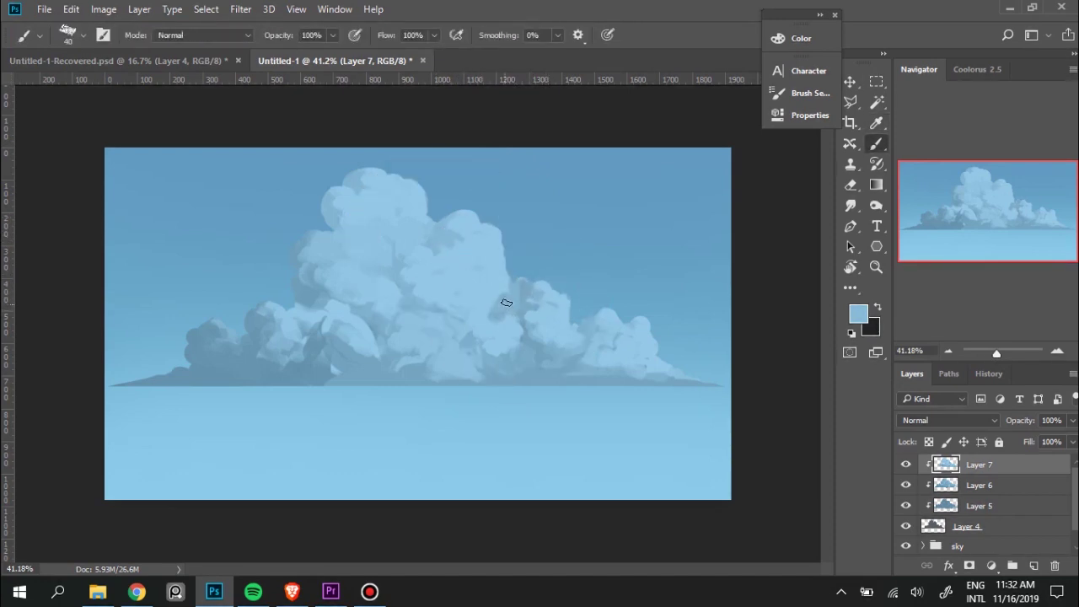
Enlarge the brush to 90, sample a lighter cloud colour, then shrink the brush slightly.
{"action": "key", "text": "bracketright"}
{"action": "key", "text": "bracketright"}
{"action": "key", "text": "bracketright"}
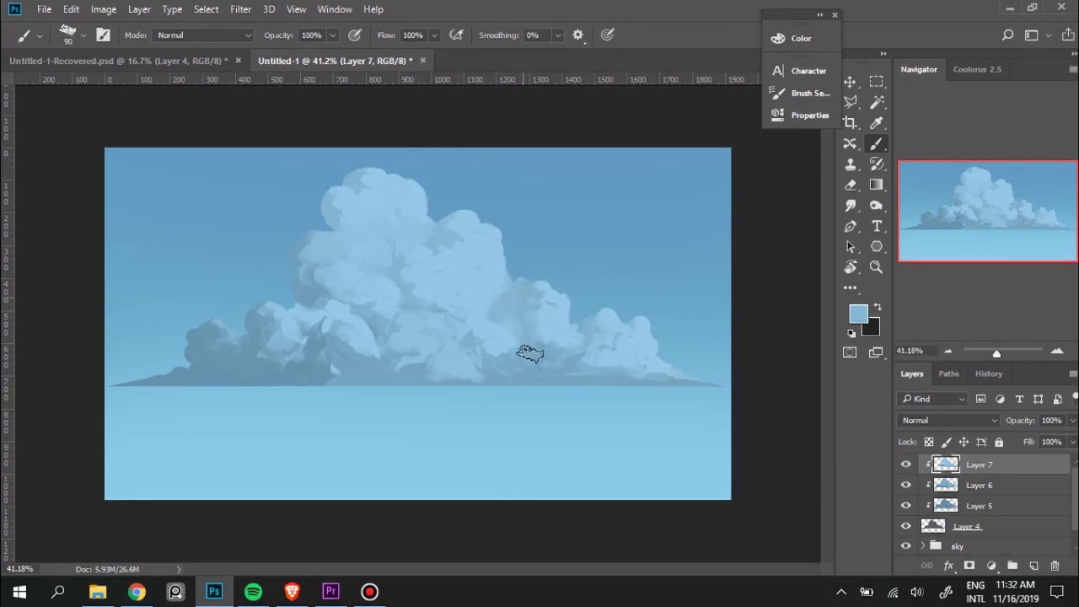
{"action": "key", "text": "o"}
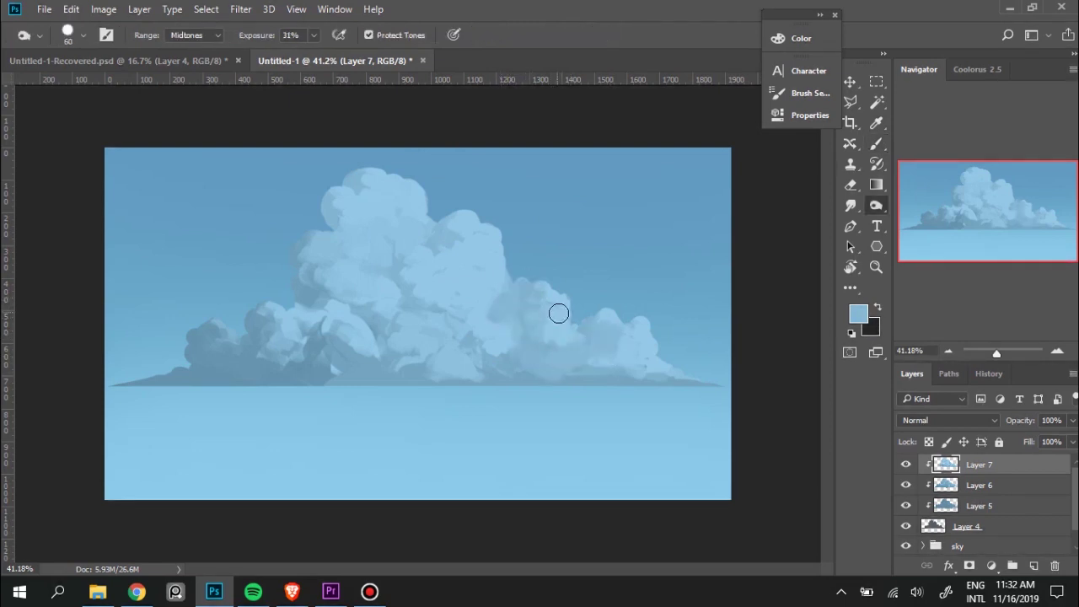
{"action": "key", "text": "v"}
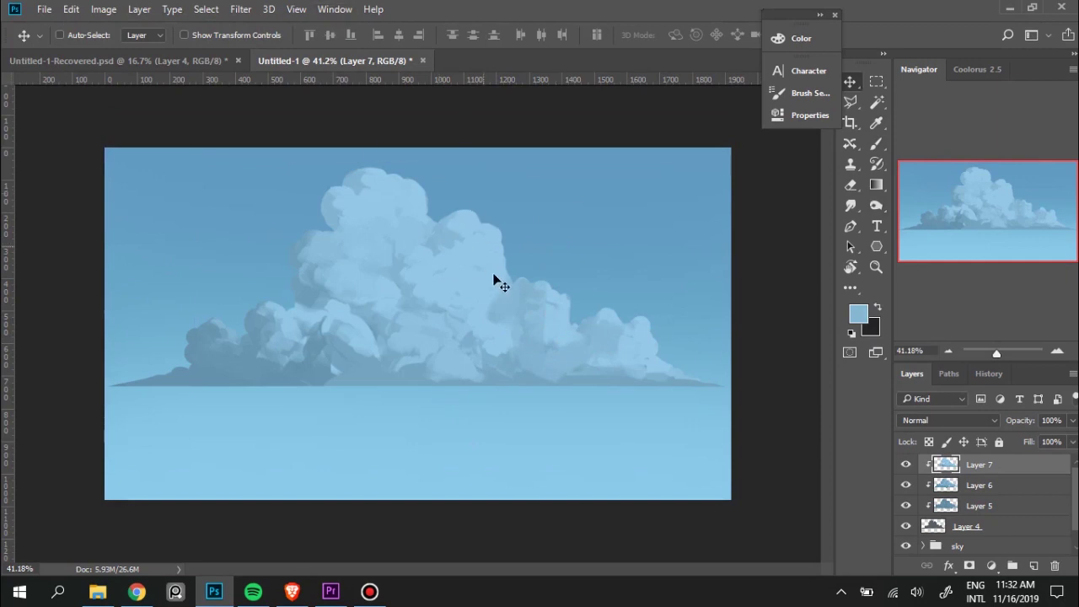
{"action": "key", "text": "i"}
{"action": "left_click", "coordinate": [572, 307]}
{"action": "key", "text": "b"}
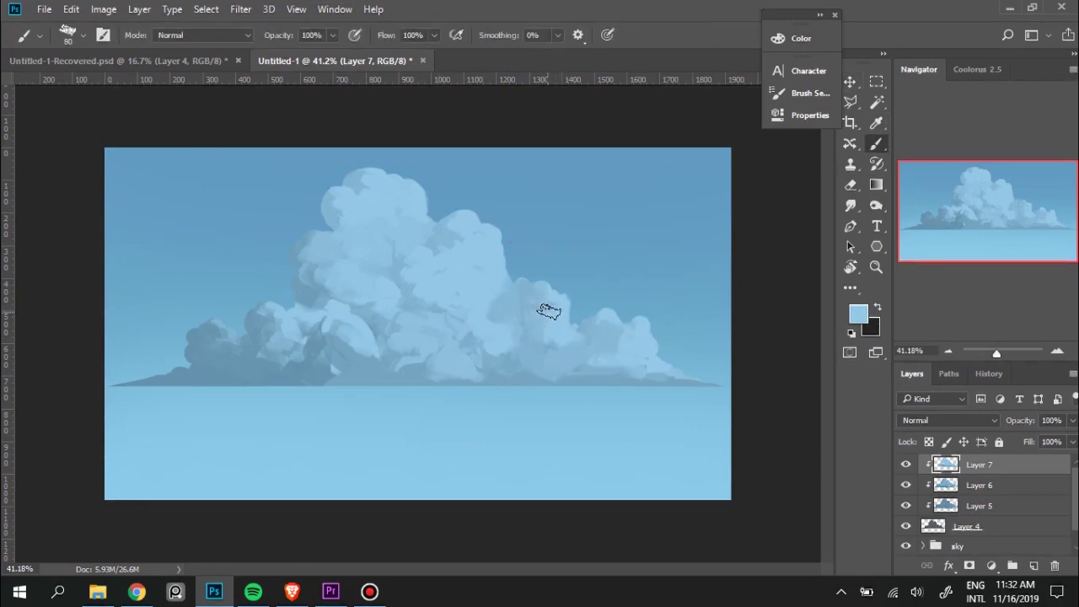
{"action": "key", "text": "bracketleft"}
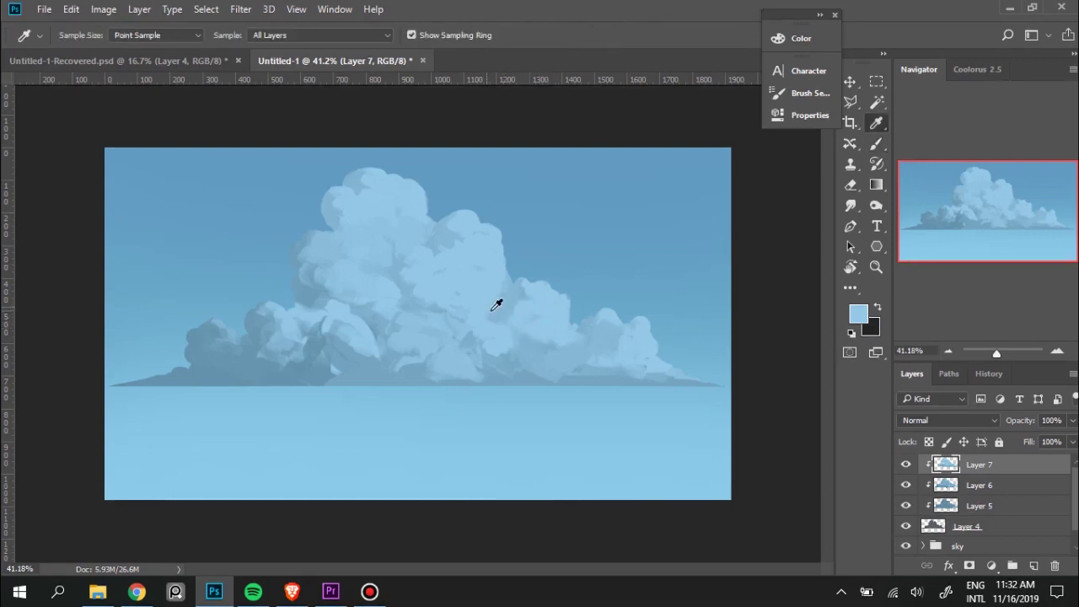
{"action": "key", "text": "b"}
Sample and dab cloud blues repeatedly over the right-hand lobes.
{"action": "left_click", "coordinate": [524, 290], "text": "alt"}
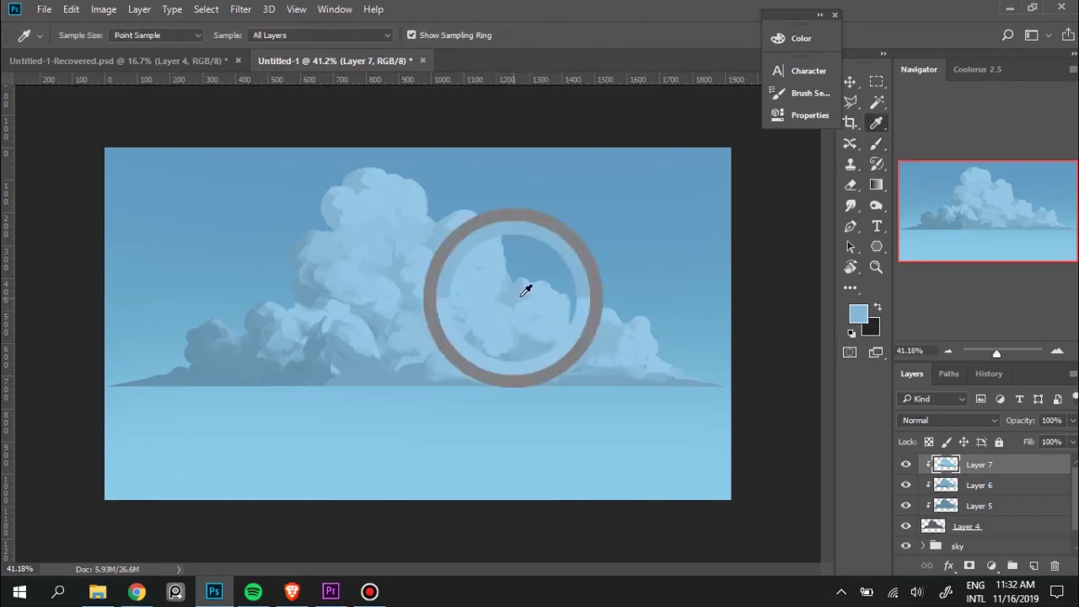
{"action": "left_click", "coordinate": [531, 305], "text": "alt"}
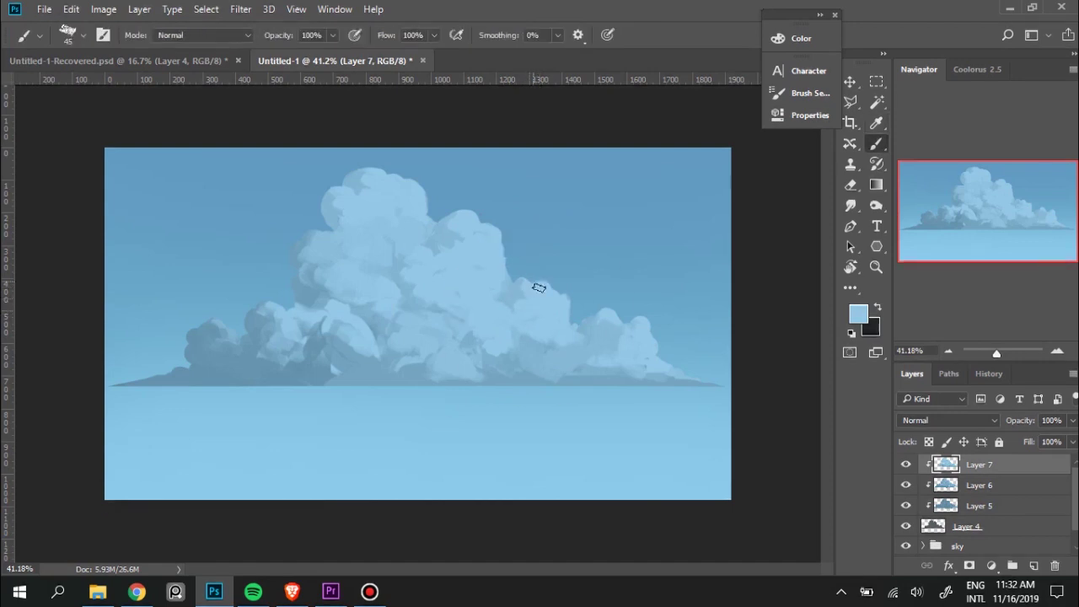
{"action": "left_click", "coordinate": [527, 286], "text": "alt"}
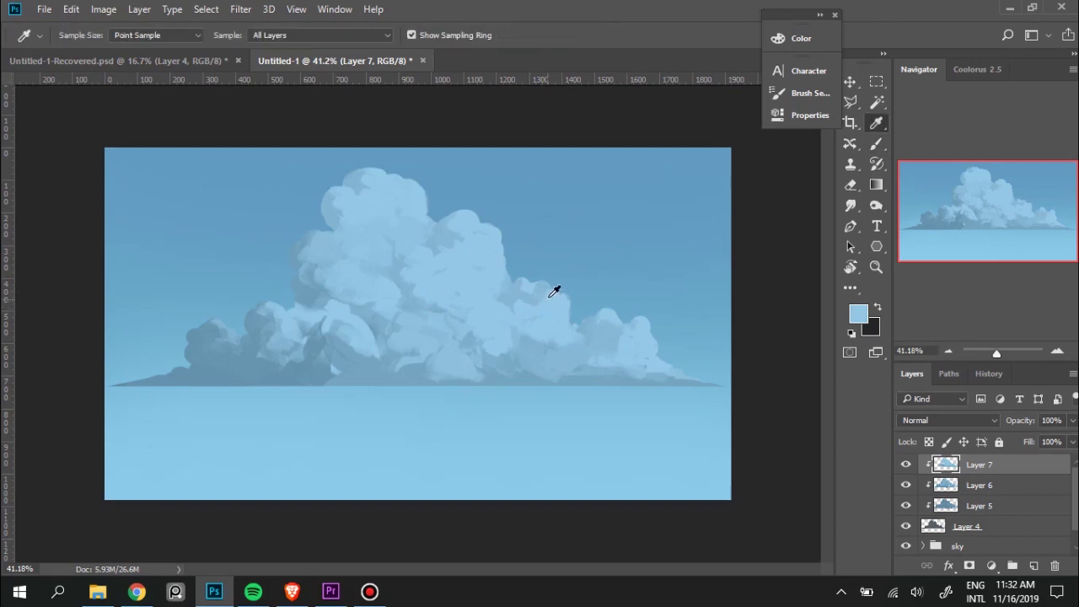
{"action": "left_click", "coordinate": [544, 300], "text": "alt"}
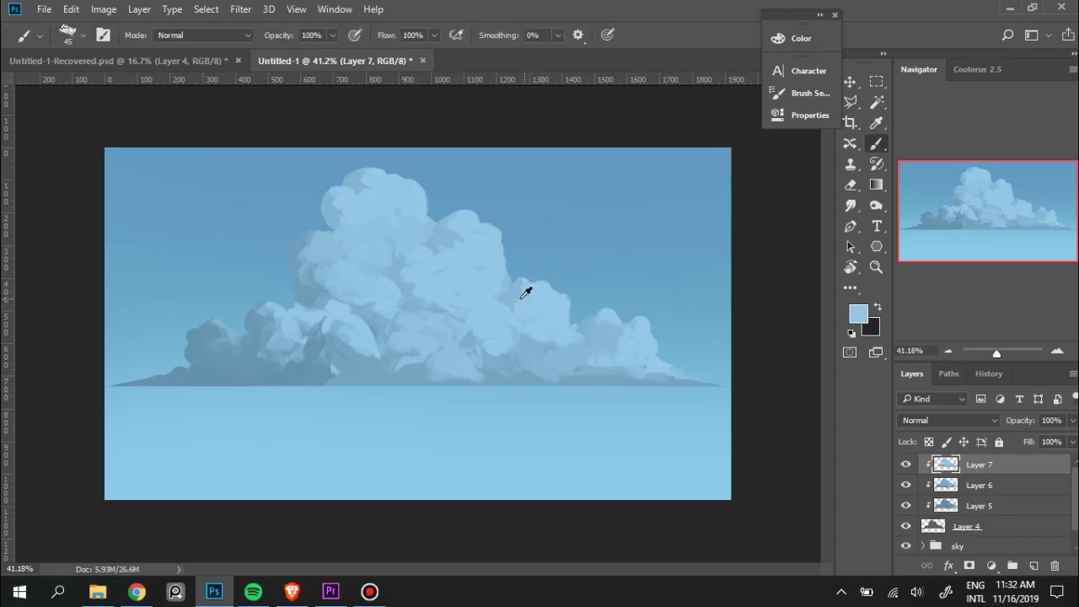
{"action": "left_click", "coordinate": [502, 280], "text": "alt"}
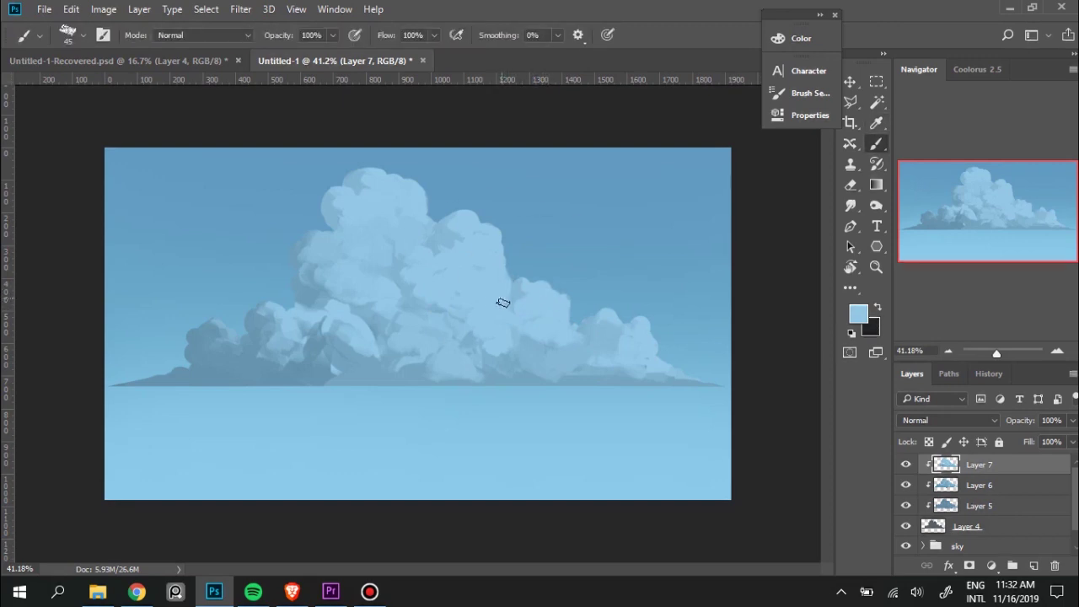
{"action": "left_click", "coordinate": [520, 291], "text": "alt"}
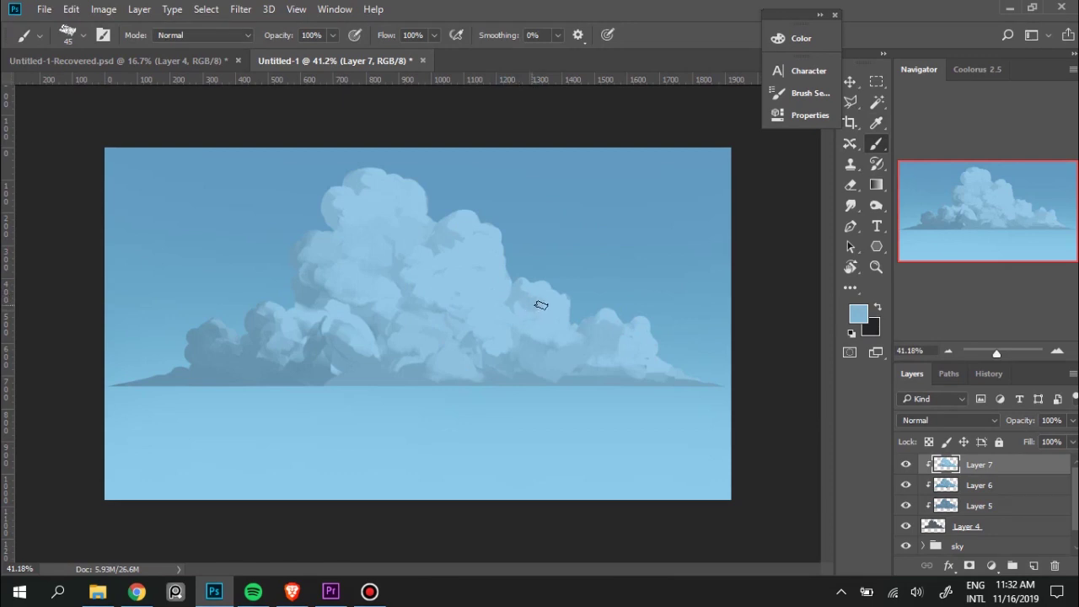
{"action": "left_click", "coordinate": [540, 304], "text": "alt"}
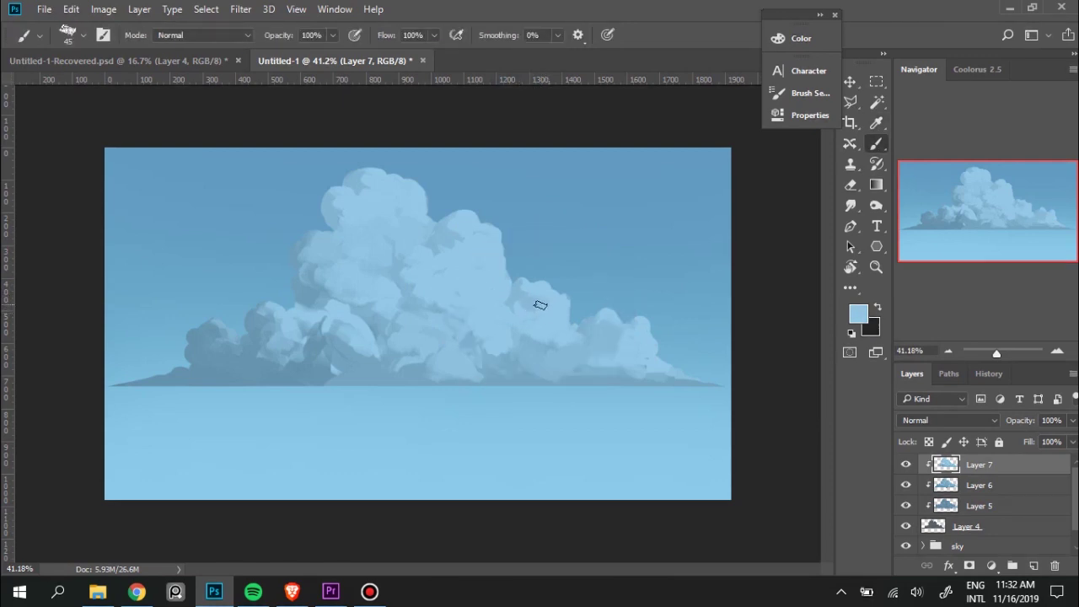
{"action": "left_click", "coordinate": [520, 290], "text": "alt"}
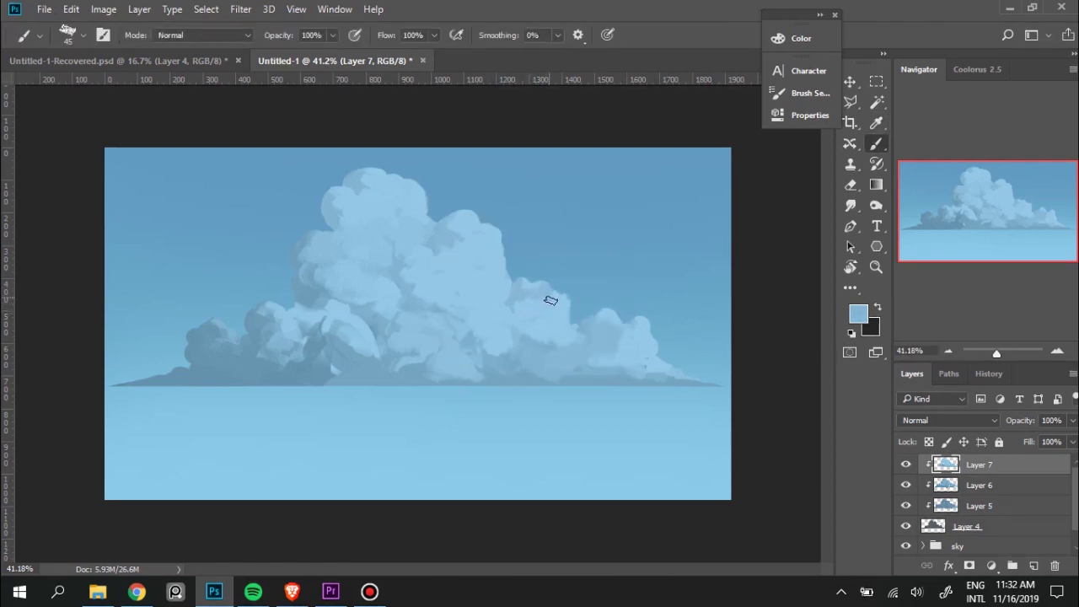
{"action": "left_click", "coordinate": [549, 299], "text": "alt"}
{"action": "left_click", "coordinate": [521, 290], "text": "alt"}
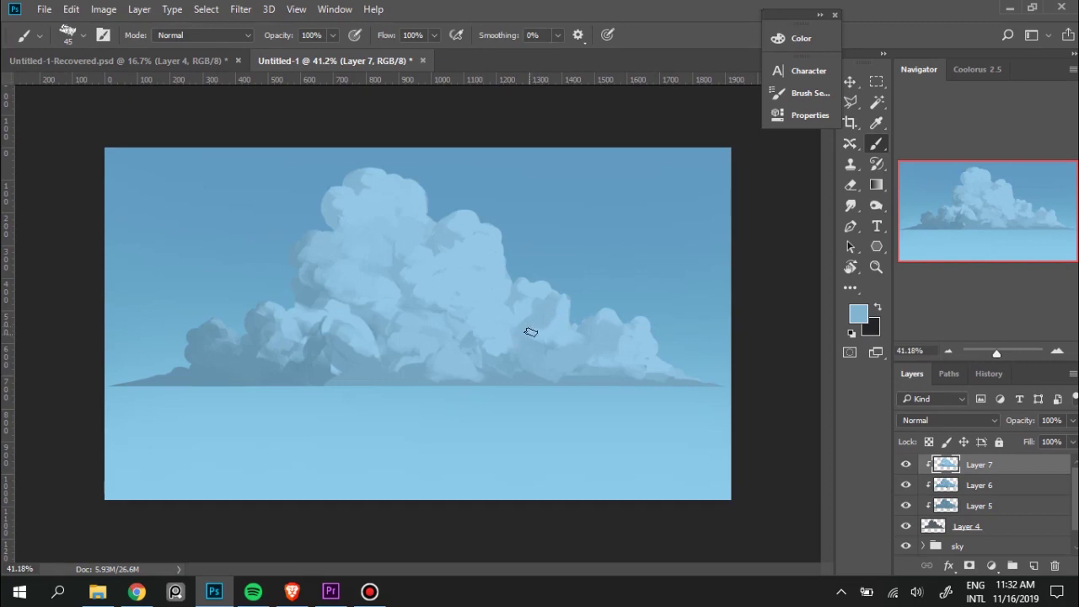
{"action": "left_click", "coordinate": [561, 301], "text": "alt"}
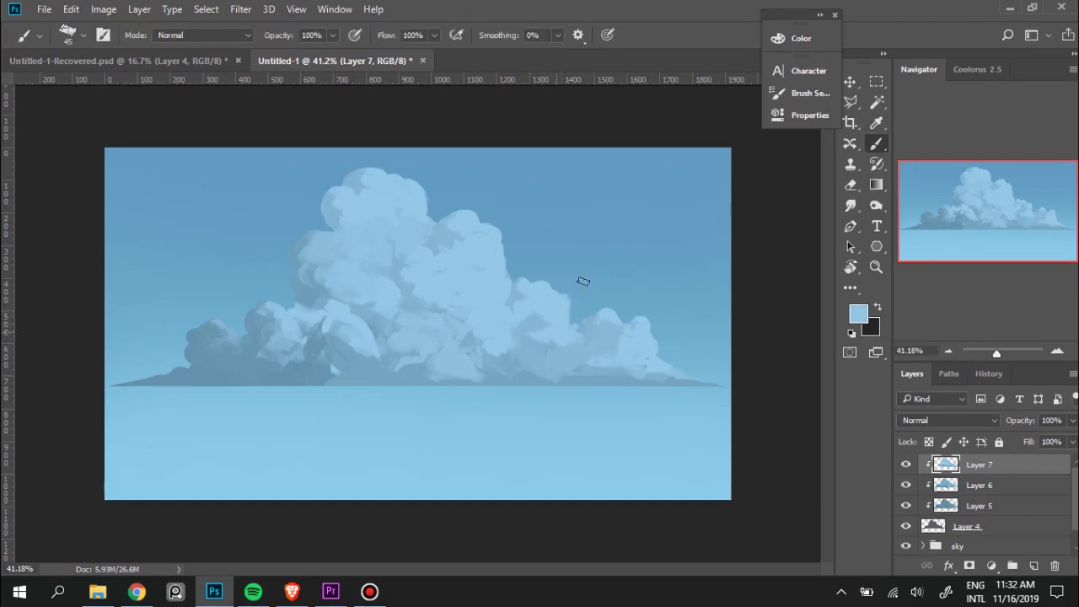
Sample darker blues from the lower right lobes and the far-right edge.
{"action": "key", "text": "ctrl"}
{"action": "key", "text": "alt"}
{"action": "left_click", "coordinate": [548, 331], "text": "alt"}
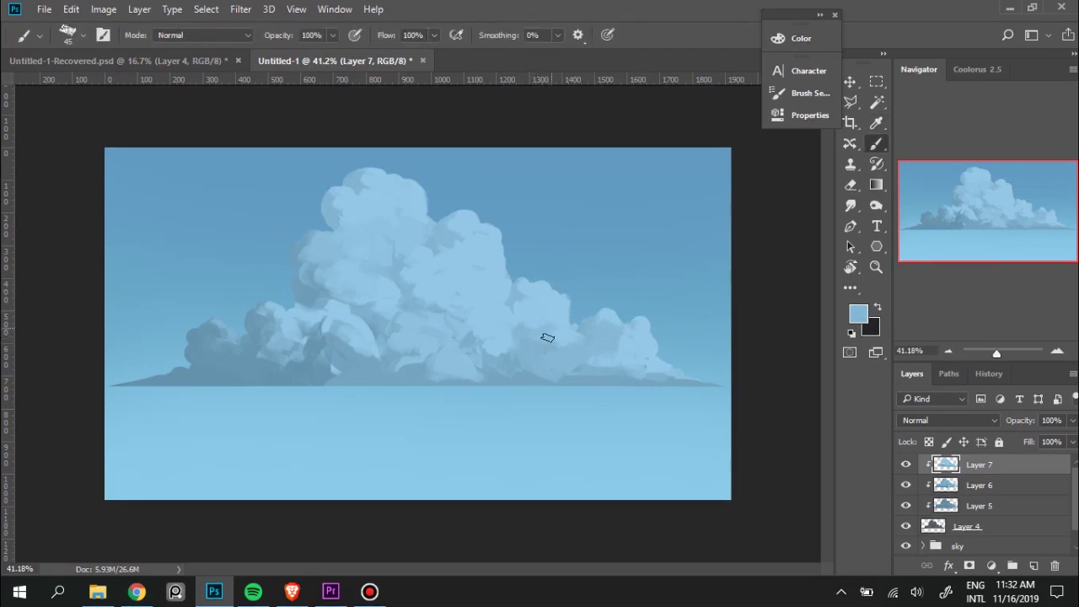
{"action": "key", "text": "alt"}
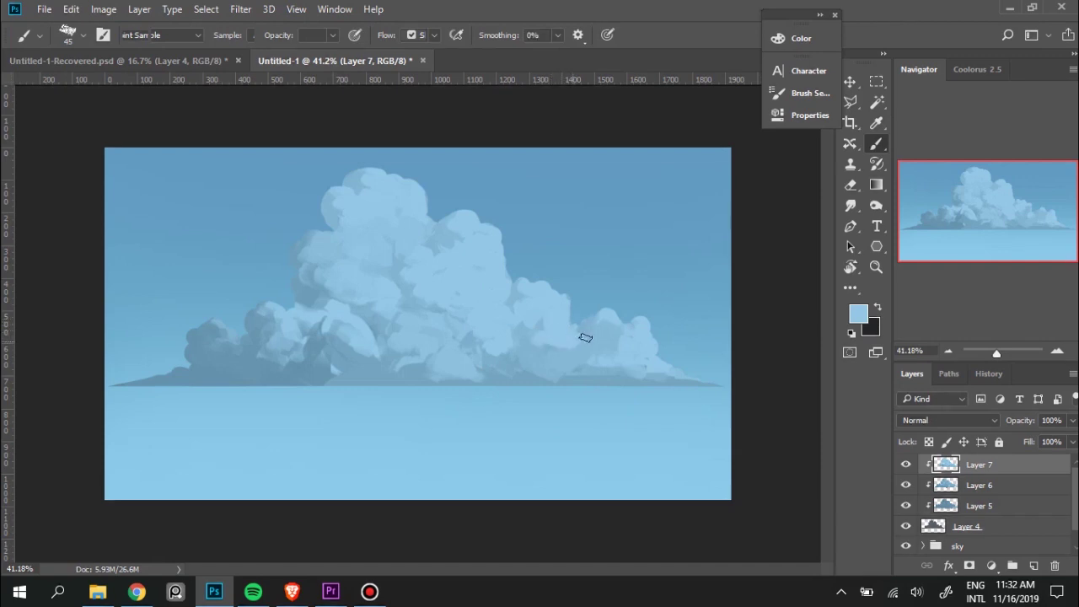
{"action": "left_click", "coordinate": [566, 352], "text": "alt"}
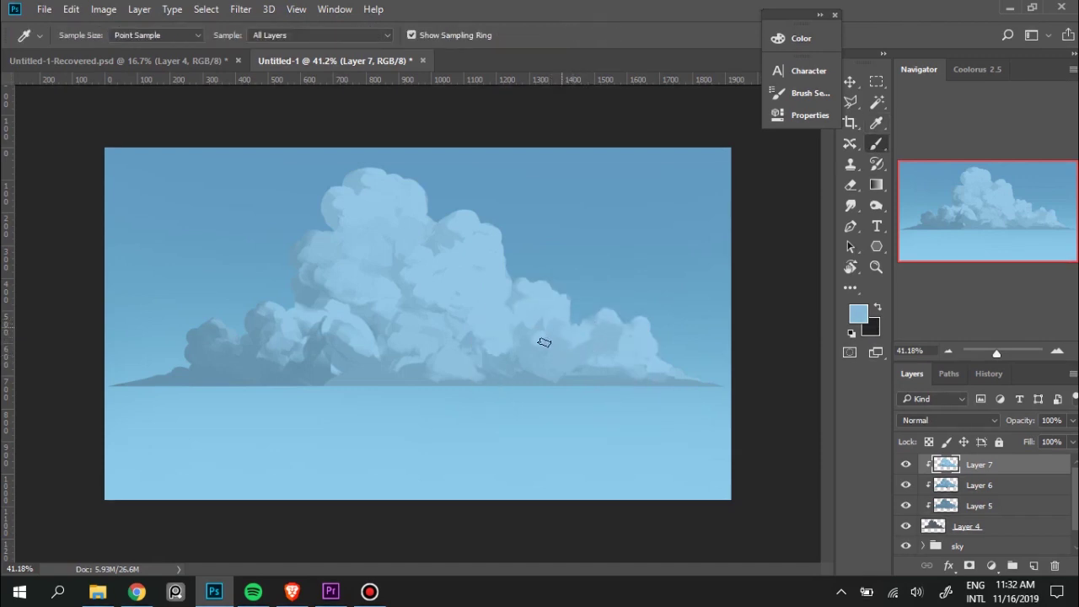
{"action": "left_click", "coordinate": [544, 343], "text": "alt"}
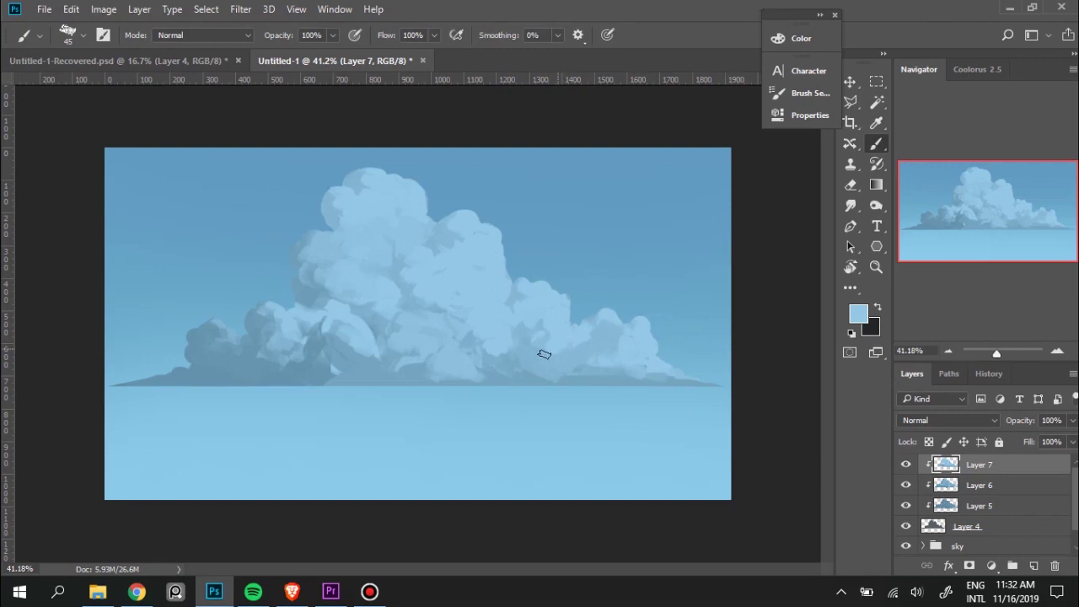
{"action": "left_click", "coordinate": [619, 327], "text": "alt"}
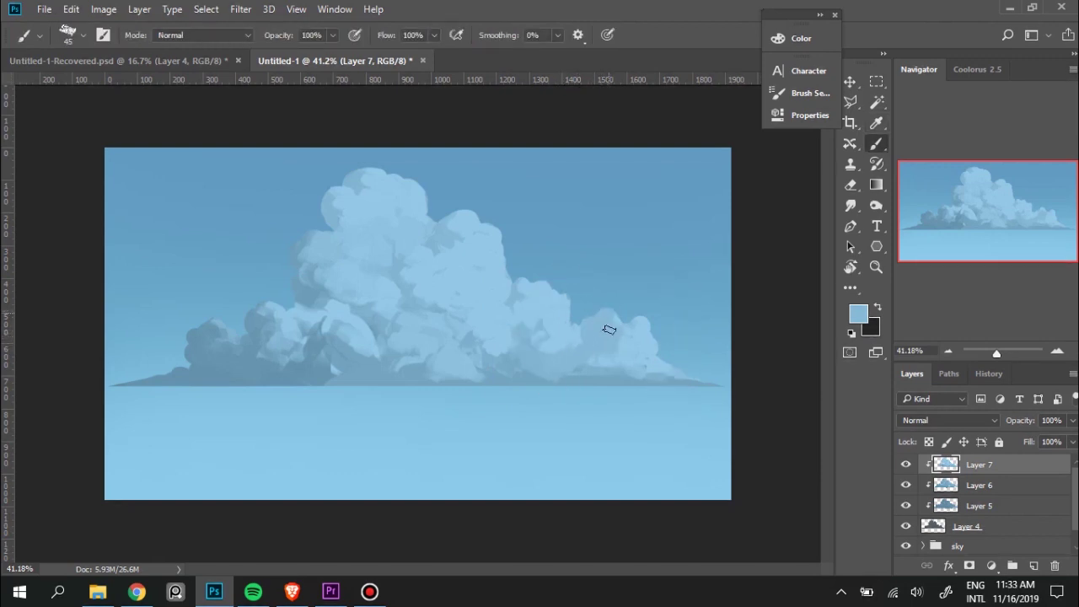
{"action": "left_click", "coordinate": [636, 328], "text": "alt"}
Resize the brush to 80 then 35 and paint a soft stroke on the far-right lobe.
{"action": "key", "text": "bracketright"}
{"action": "key", "text": "bracketright"}
{"action": "key", "text": "bracketright"}
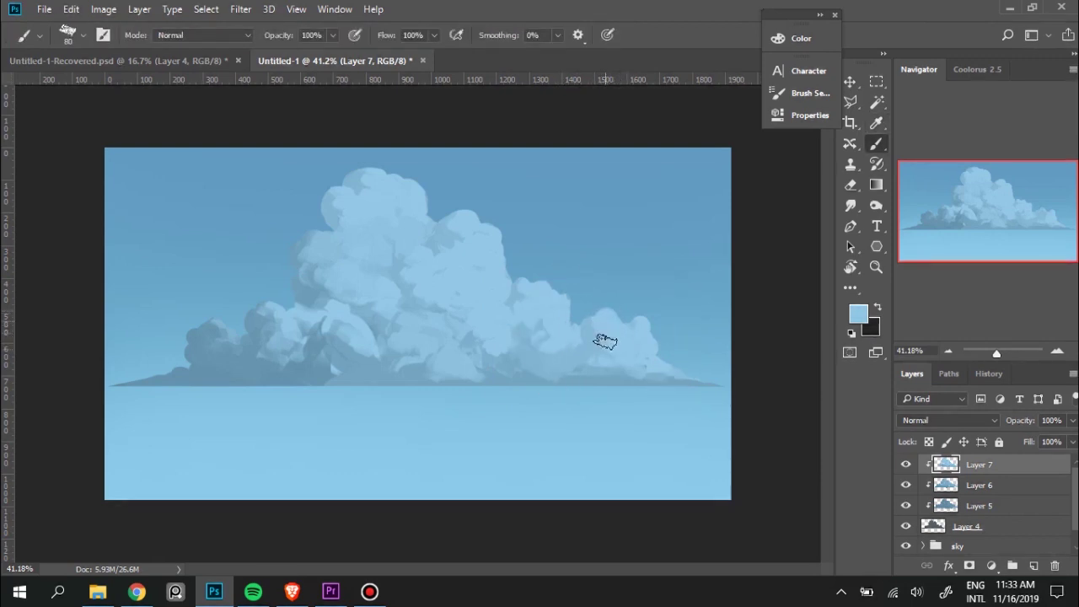
{"action": "left_click", "coordinate": [598, 352], "text": "alt"}
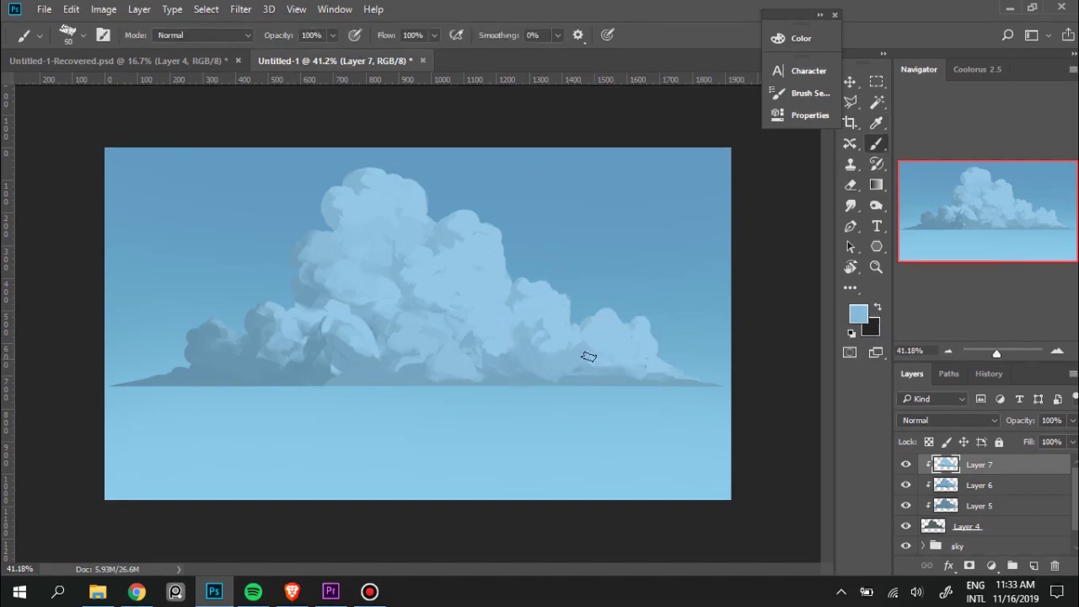
{"action": "key", "text": "bracketleft"}
{"action": "key", "text": "bracketleft"}
{"action": "key", "text": "bracketleft"}
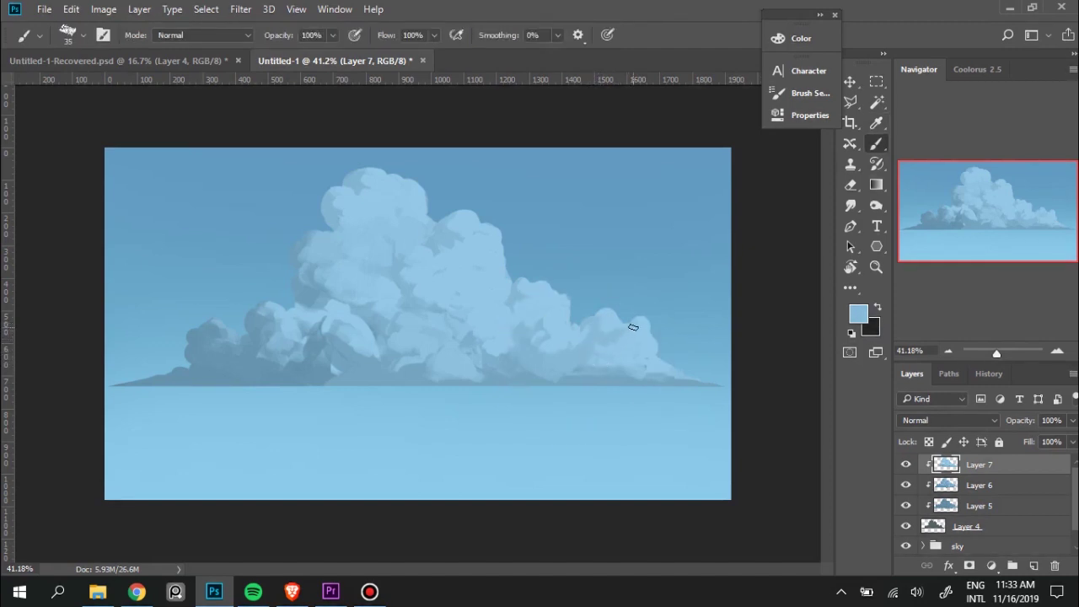
{"action": "left_click", "coordinate": [621, 314], "text": "alt"}
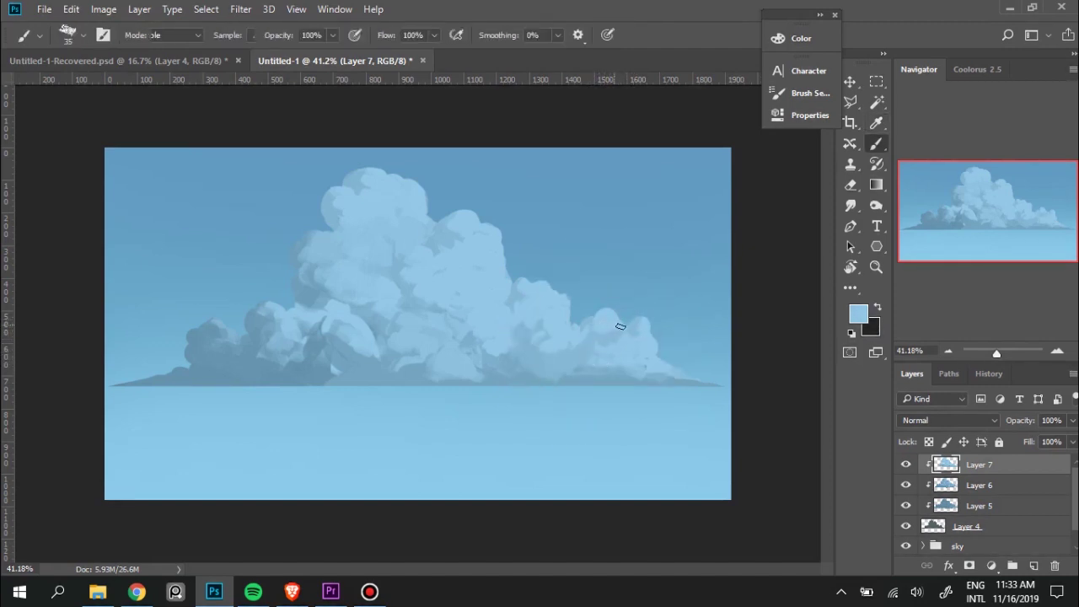
{"action": "left_click", "coordinate": [602, 321], "text": "alt"}
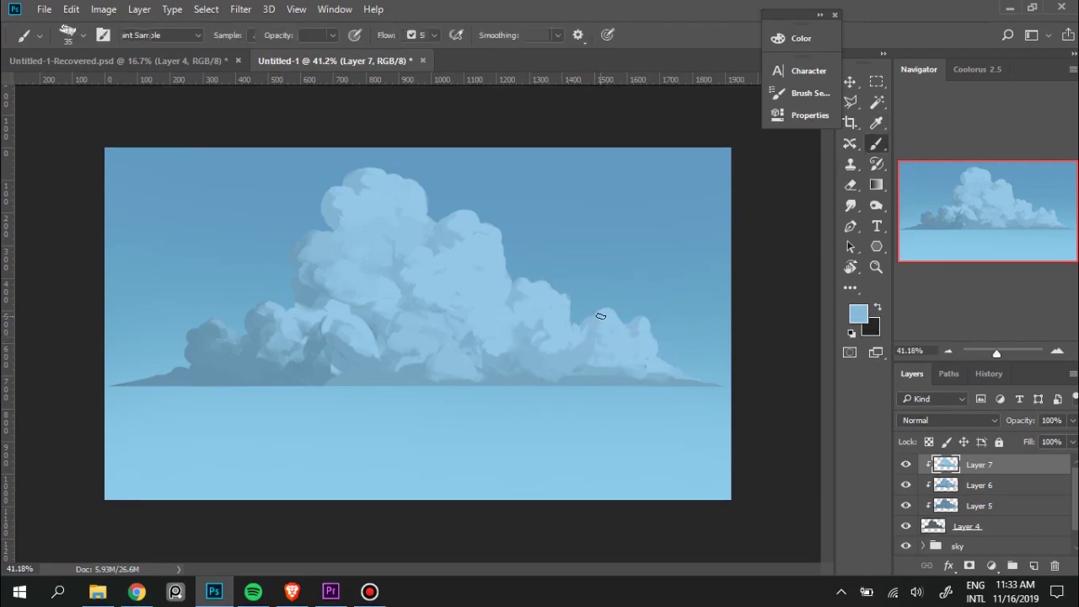
{"action": "left_click", "coordinate": [618, 318], "text": "alt"}
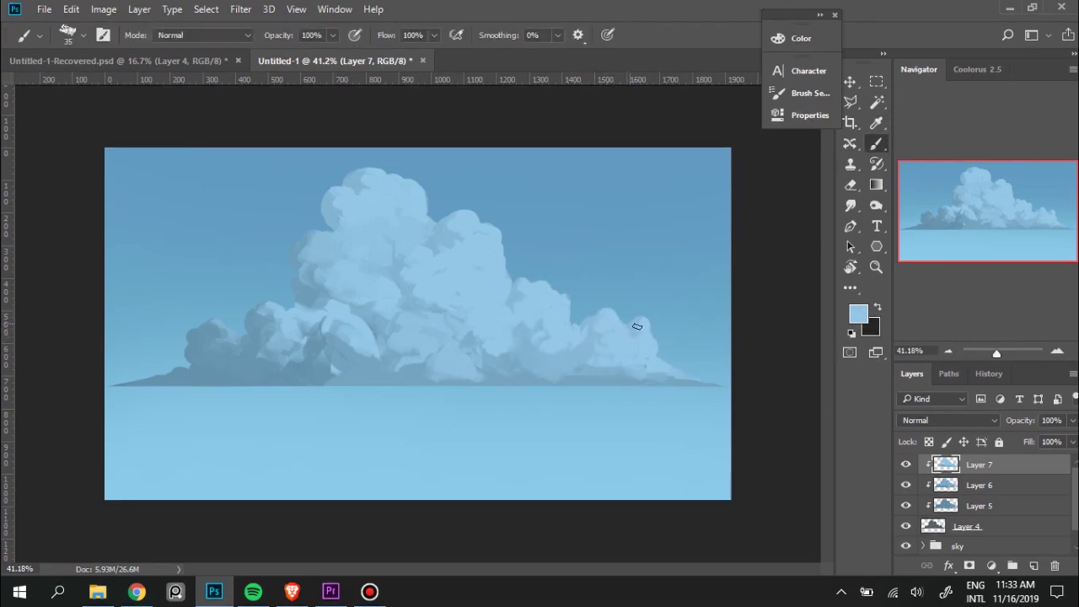
{"action": "left_click_drag", "start_coordinate": [650, 321], "coordinate": [643, 325]}
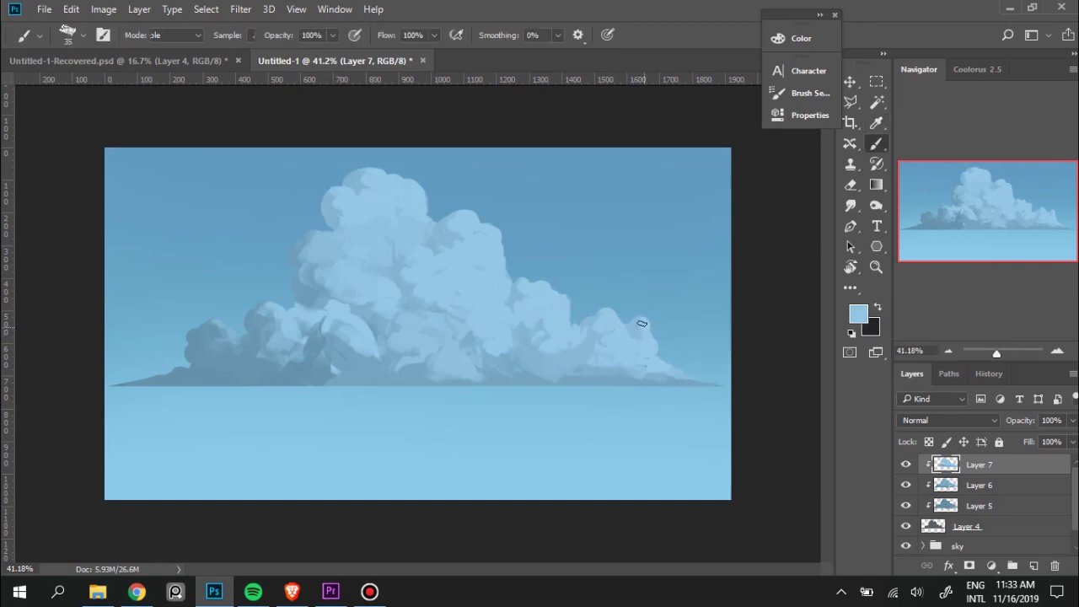
{"action": "left_click", "coordinate": [590, 338], "text": "alt"}
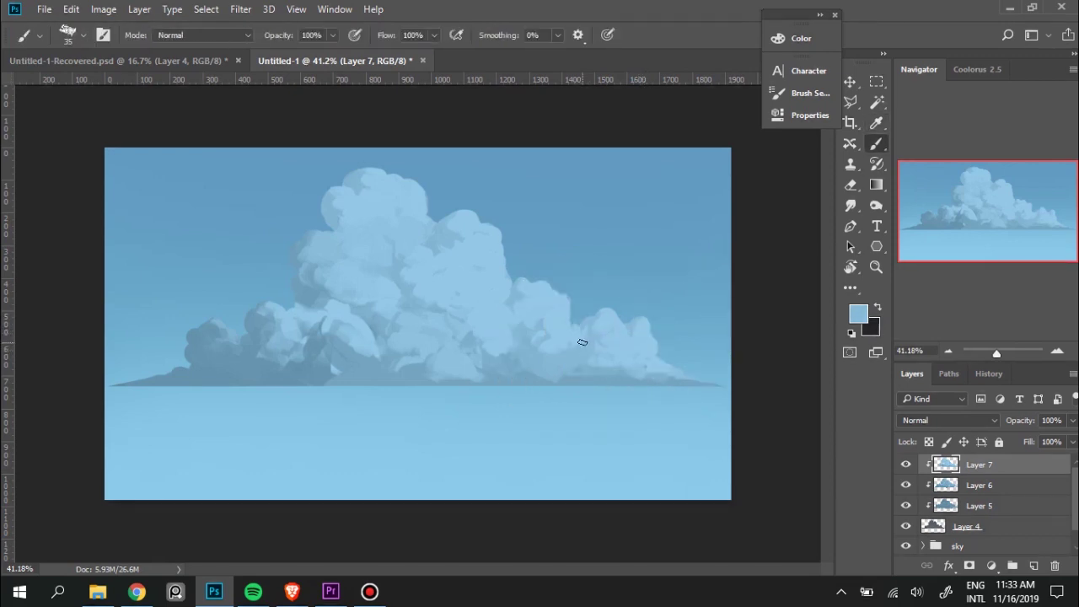
{"action": "left_click", "coordinate": [590, 372], "text": "alt"}
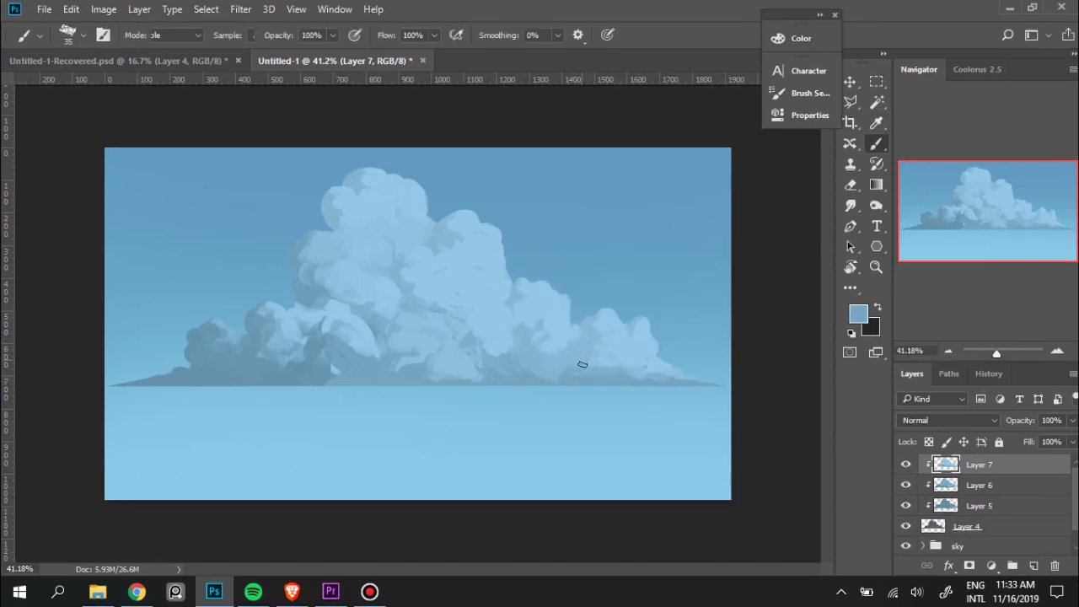
{"action": "left_click", "coordinate": [572, 361], "text": "alt"}
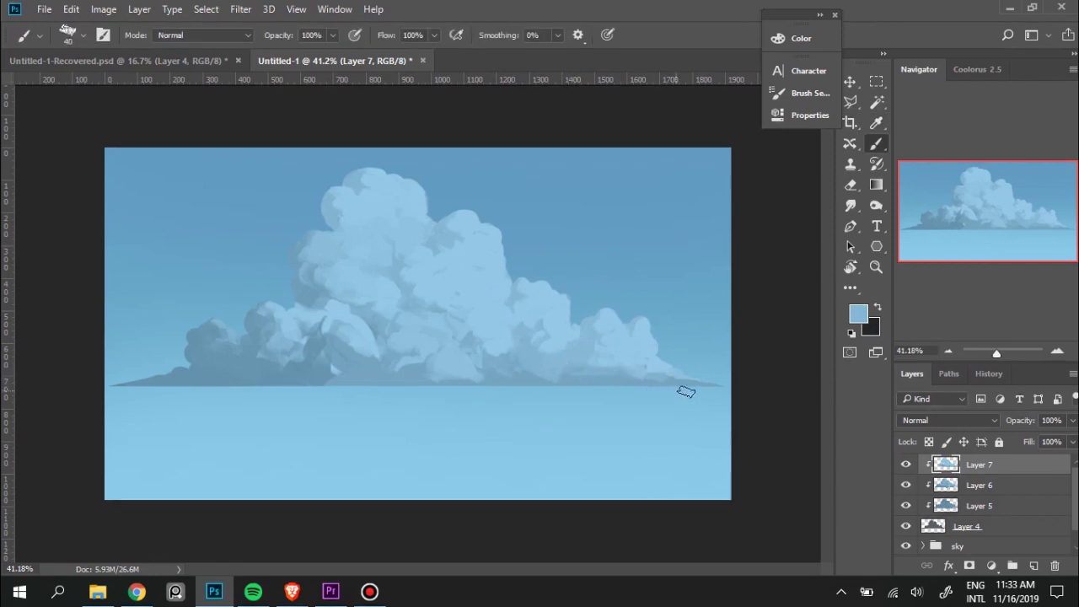
Lighten the cloud base and right tail with long strokes, then smooth the lower right edge.
{"action": "left_click_drag", "start_coordinate": [686, 390], "coordinate": [466, 388]}
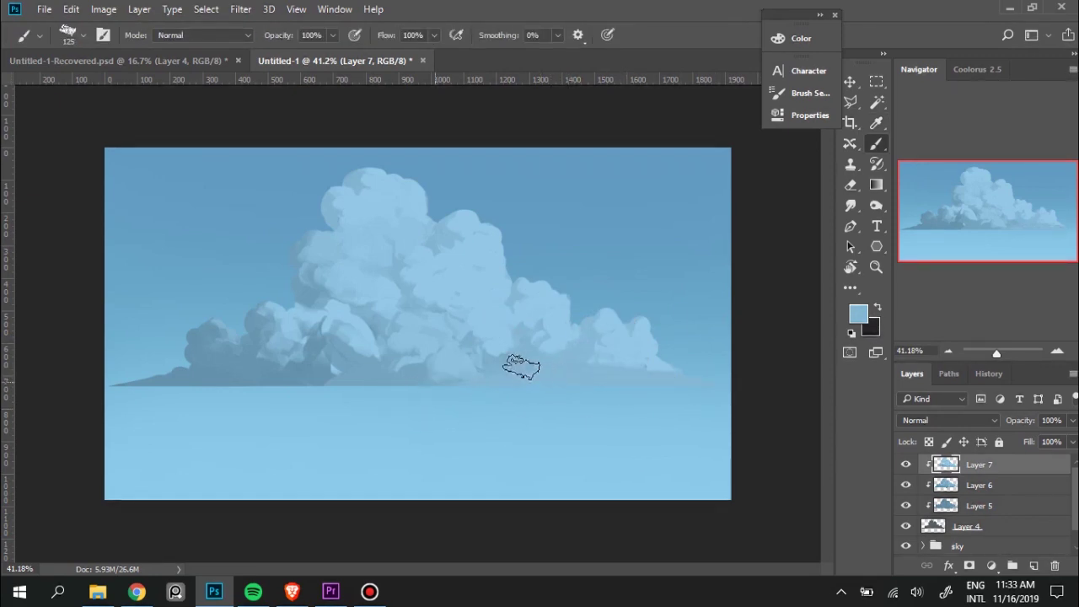
{"action": "key", "text": "alt"}
{"action": "mouse_move", "coordinate": [666, 373]}
{"action": "left_mouse_down"}
{"action": "mouse_move", "coordinate": [691, 374]}
{"action": "mouse_move", "coordinate": [594, 373]}
{"action": "left_mouse_up"}
{"action": "left_click_drag", "start_coordinate": [712, 378], "coordinate": [472, 379]}
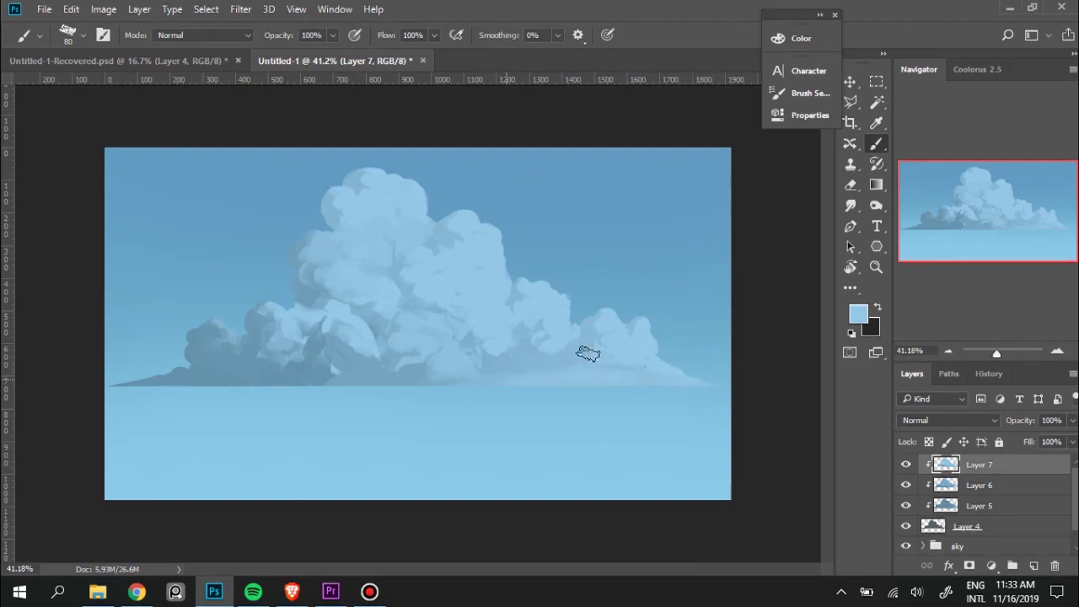
{"action": "key", "text": "alt"}
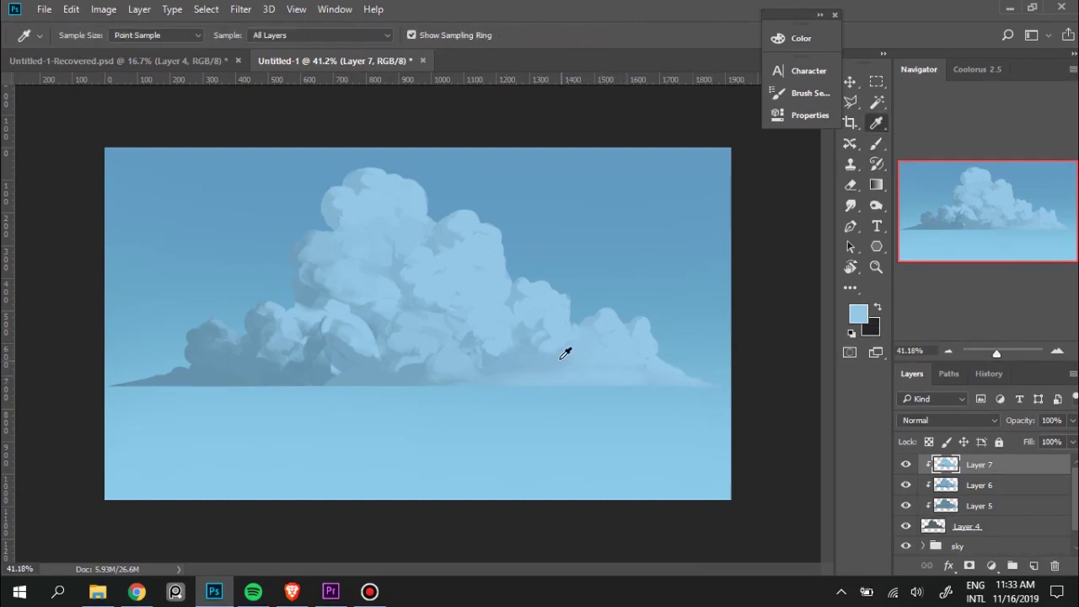
{"action": "key", "text": "alt"}
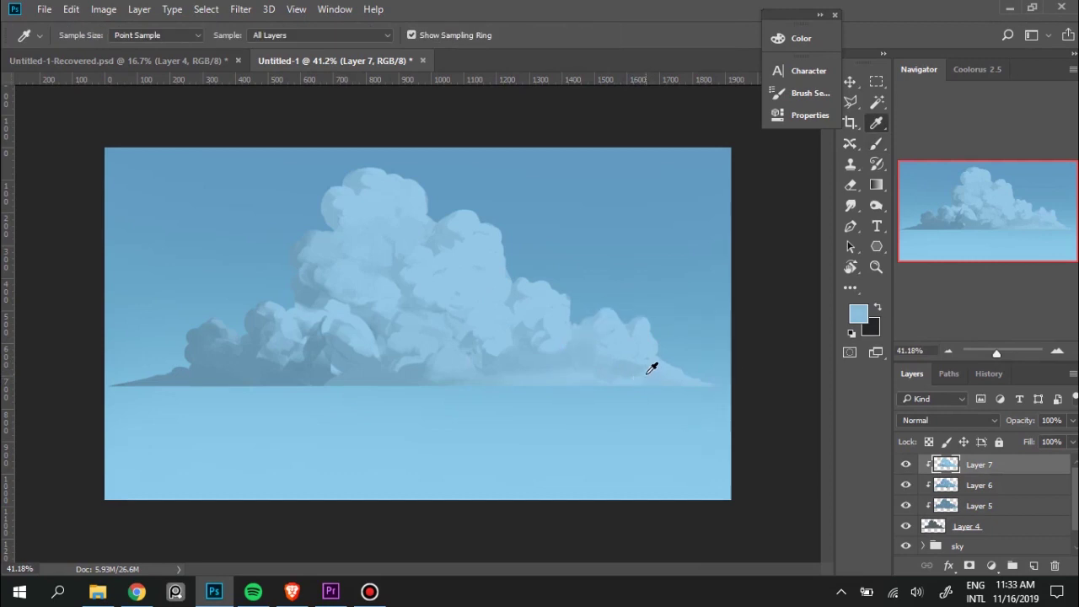
{"action": "key", "text": "alt"}
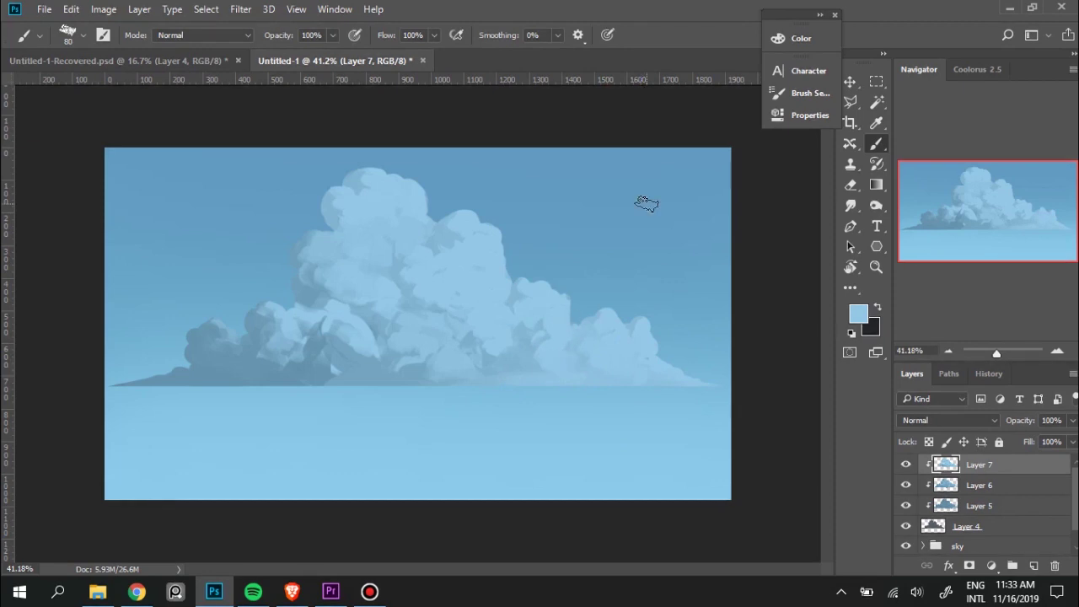
{"action": "key", "text": "alt"}
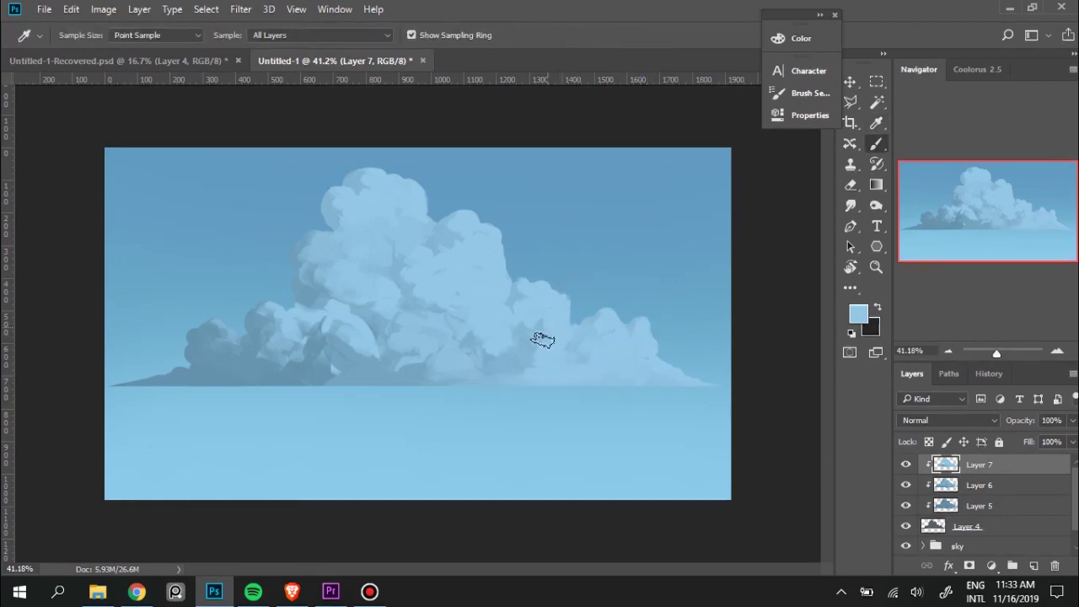
{"action": "mouse_move", "coordinate": [530, 356]}
{"action": "left_mouse_down"}
{"action": "mouse_move", "coordinate": [549, 354]}
{"action": "mouse_move", "coordinate": [509, 371]}
{"action": "mouse_move", "coordinate": [552, 338]}
{"action": "left_mouse_up"}
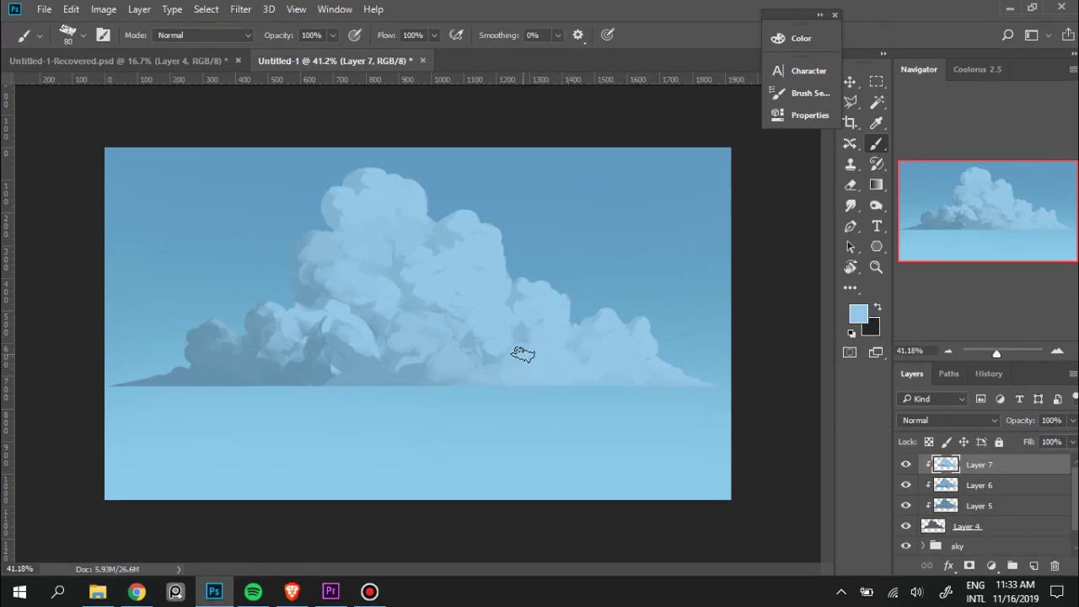
{"action": "left_click", "coordinate": [515, 335], "text": "alt"}
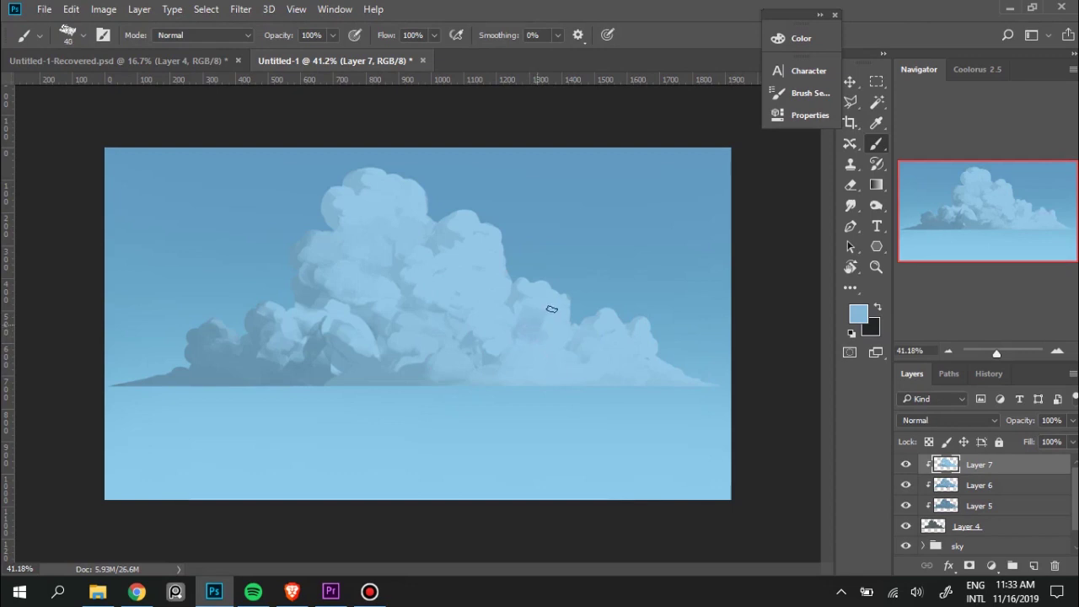
Sample blues from the cloud's middle around the right-centre lobes.
{"action": "left_click", "coordinate": [563, 321], "text": "alt"}
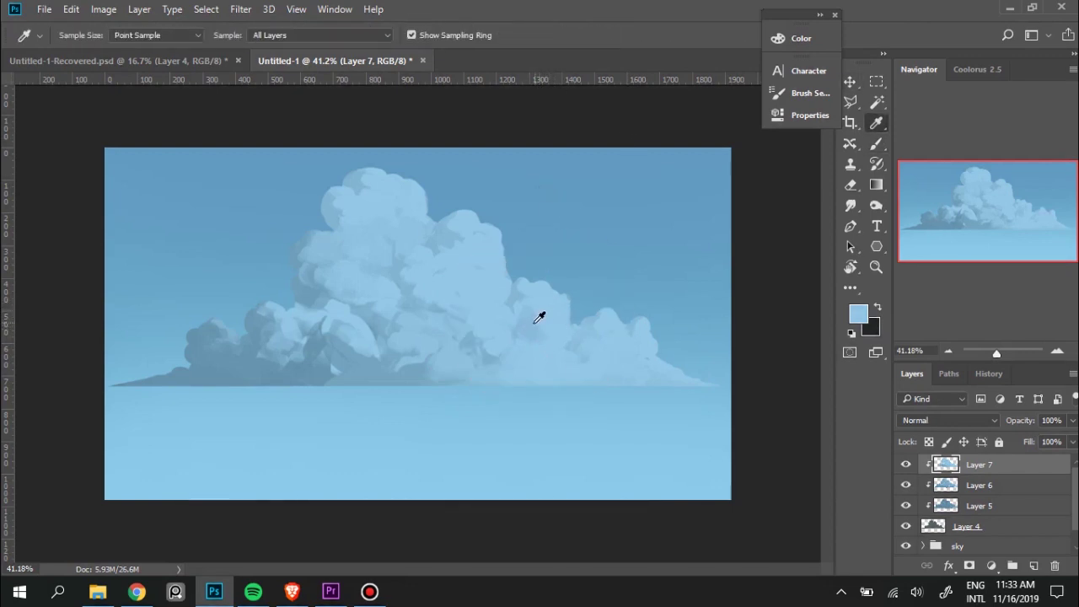
{"action": "left_click", "coordinate": [552, 308], "text": "alt"}
{"action": "left_click", "coordinate": [543, 333], "text": "alt"}
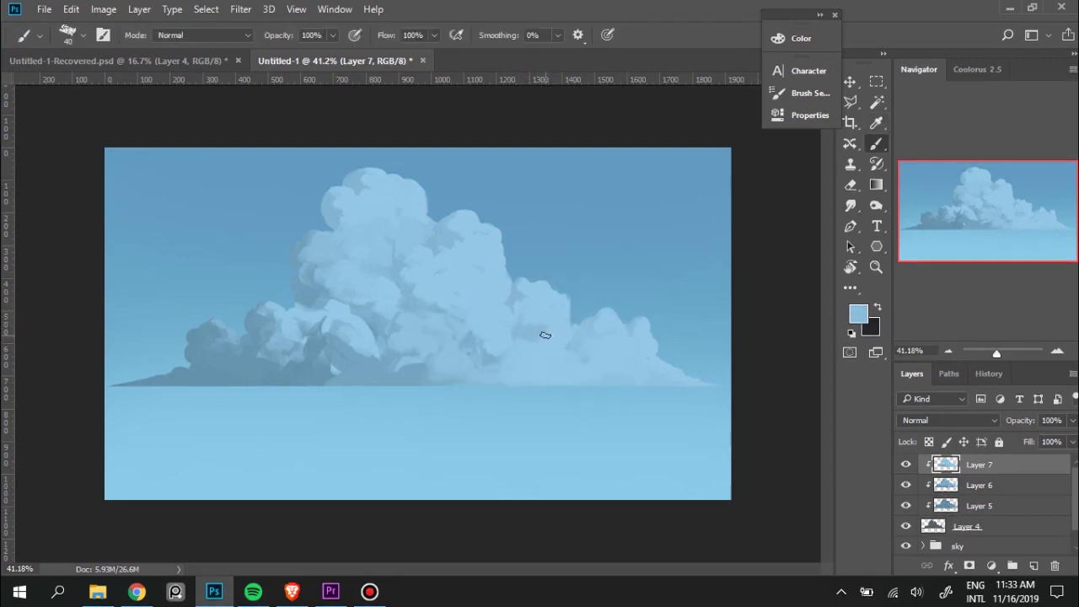
{"action": "left_click", "coordinate": [549, 331], "text": "alt"}
{"action": "left_click", "coordinate": [521, 322], "text": "alt"}
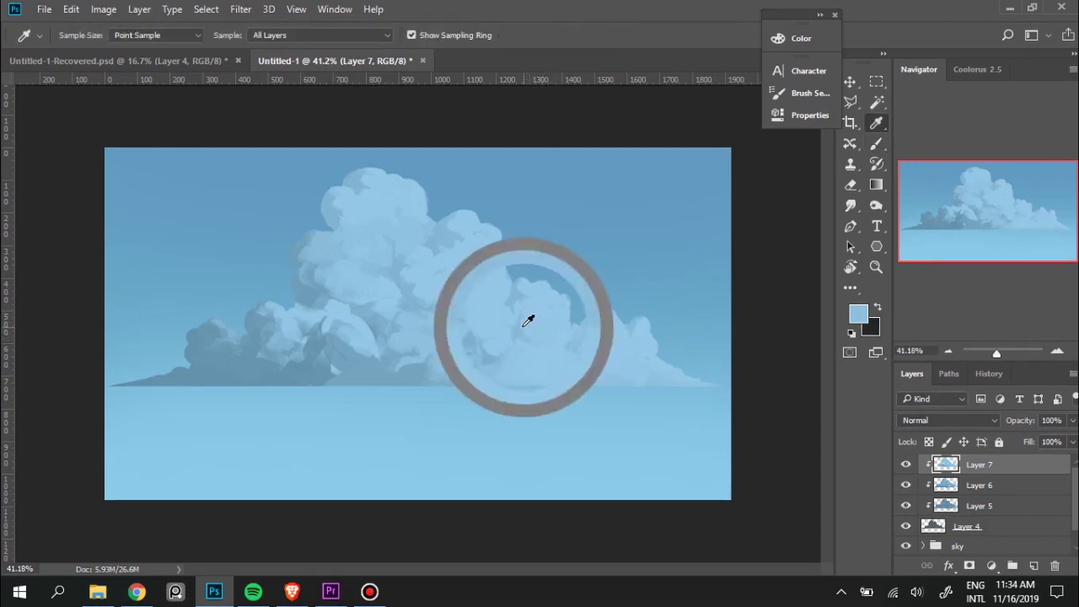
{"action": "left_click", "coordinate": [521, 325], "text": "alt"}
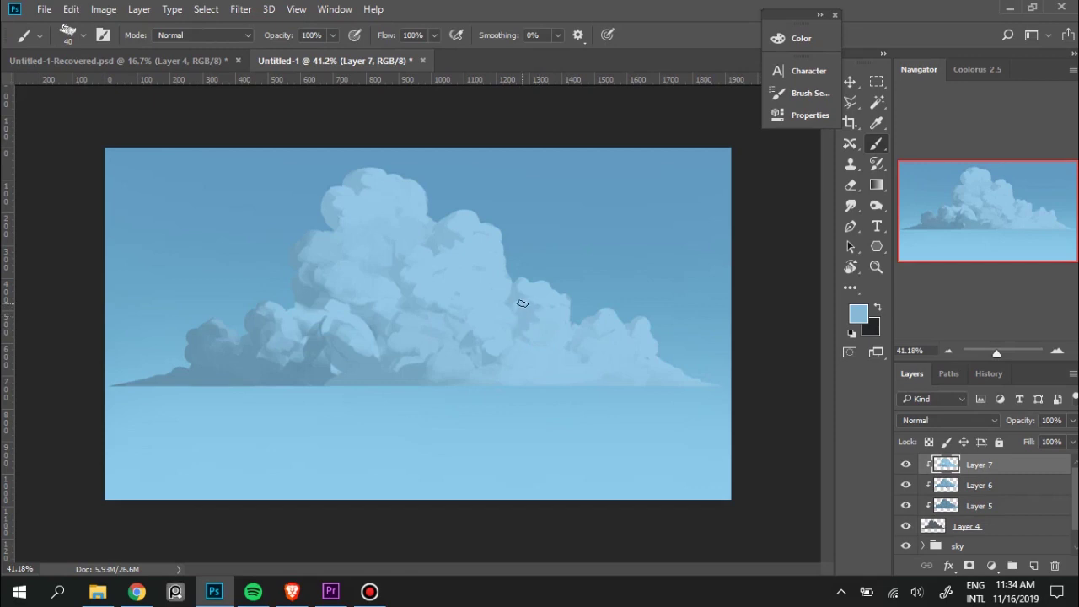
{"action": "key", "text": "alt"}
{"action": "key", "text": "alt"}
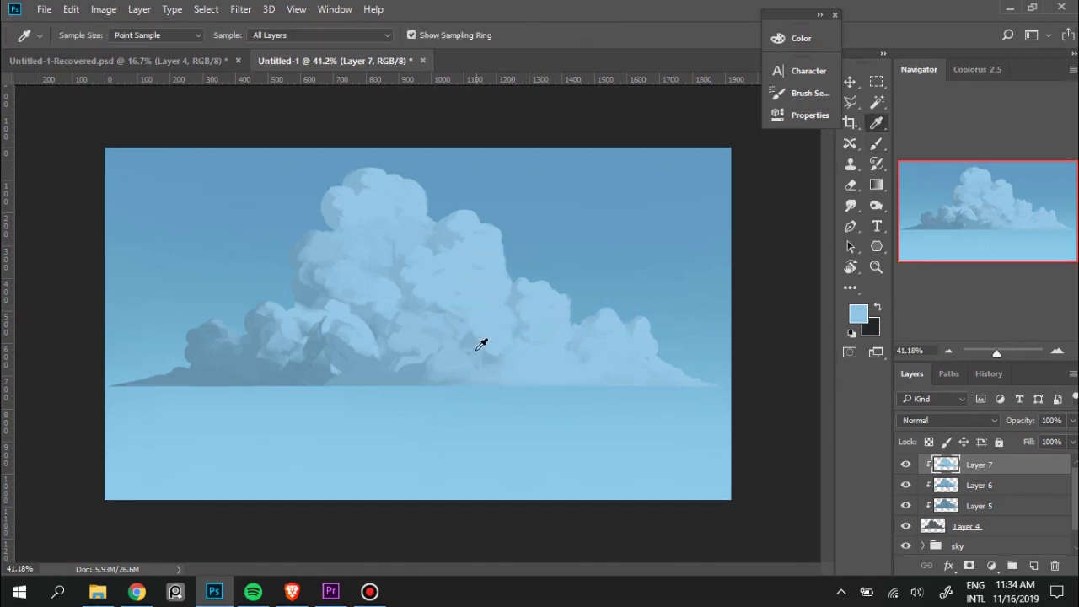
{"action": "left_click", "coordinate": [474, 348], "text": "alt"}
{"action": "key", "text": "alt"}
{"action": "key", "text": "alt"}
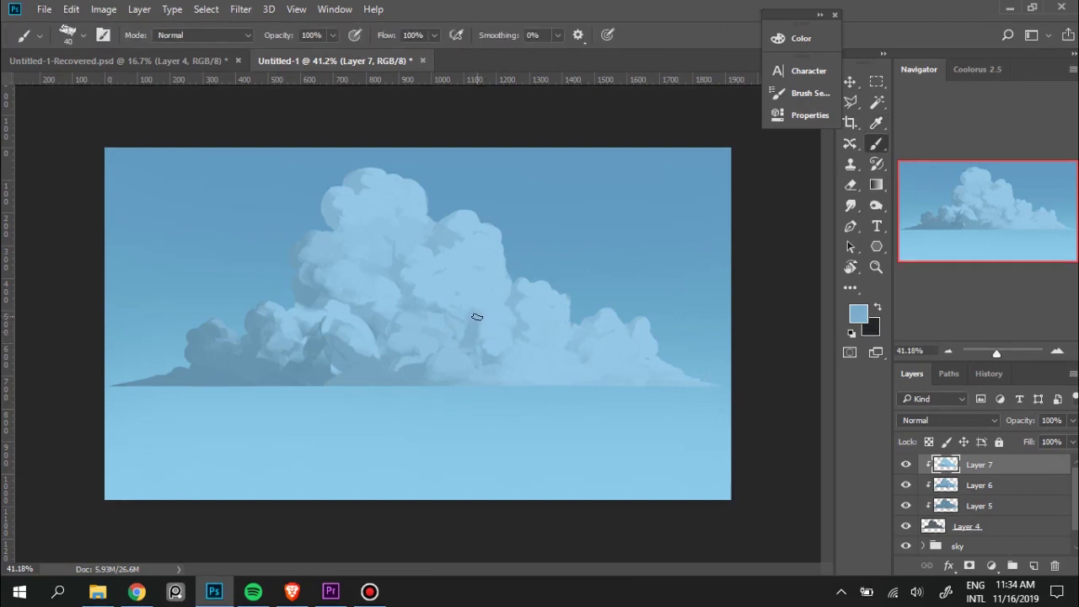
Sample lighter blues from the lower-centre cloud near the base.
{"action": "left_click", "coordinate": [504, 310], "text": "alt"}
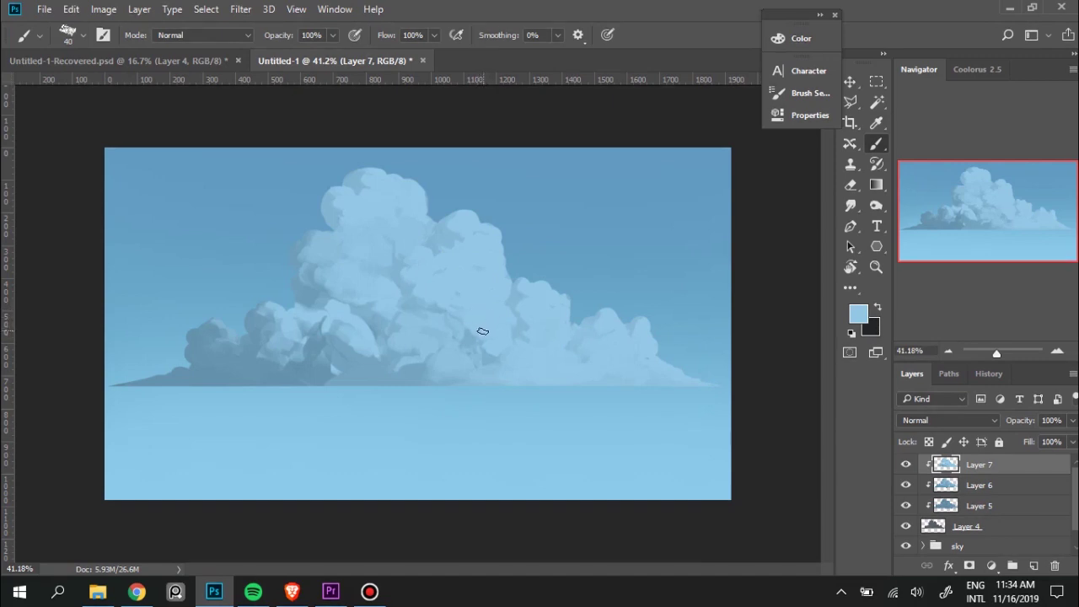
{"action": "left_click", "coordinate": [477, 335], "text": "alt"}
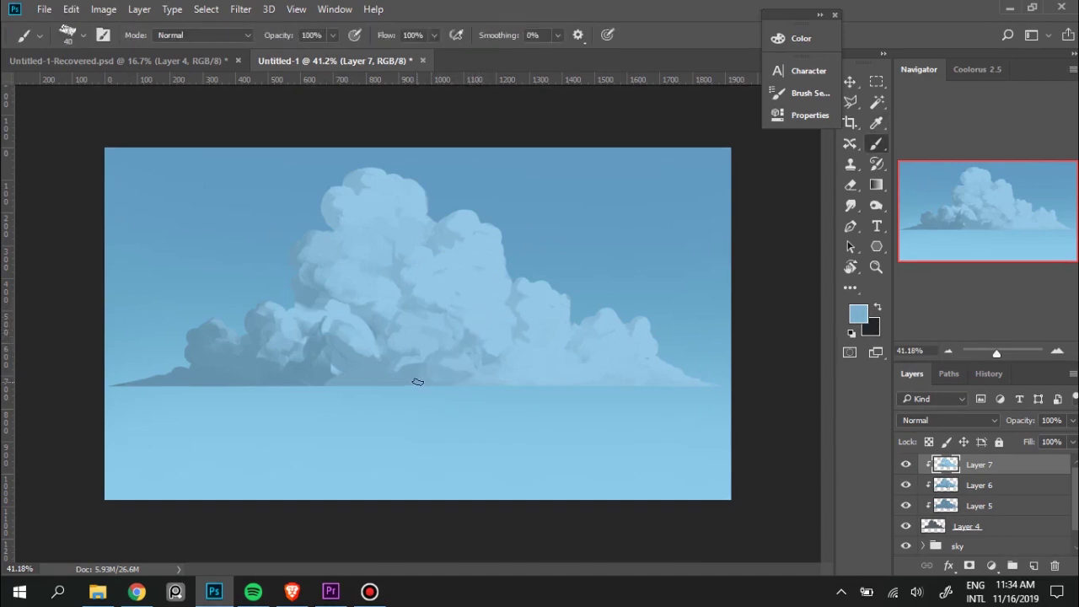
{"action": "left_click", "coordinate": [443, 370], "text": "alt"}
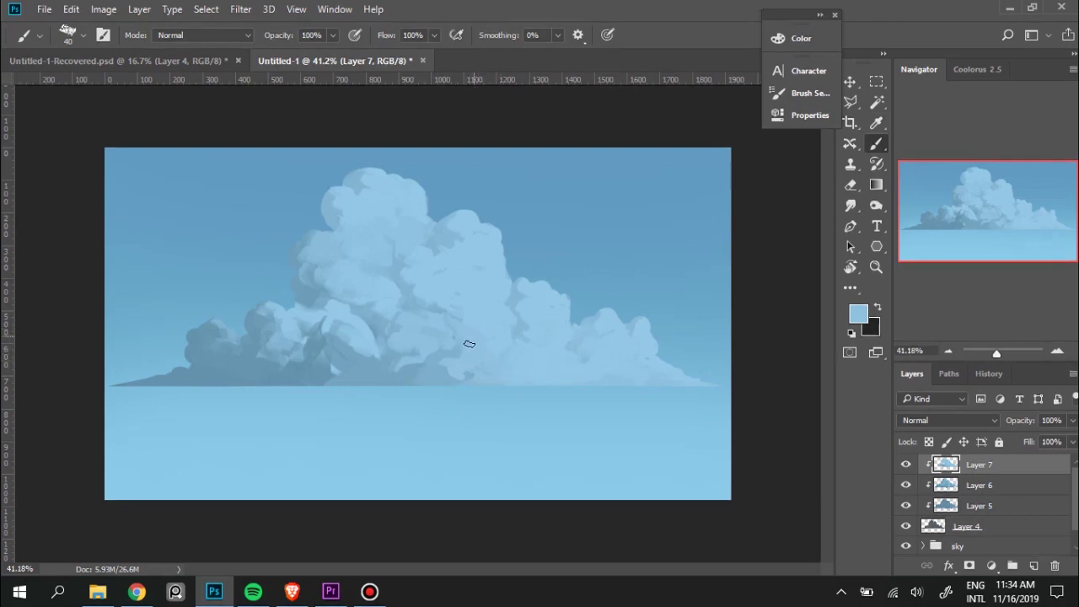
{"action": "left_click", "coordinate": [441, 366], "text": "alt"}
{"action": "left_click", "coordinate": [478, 358], "text": "alt"}
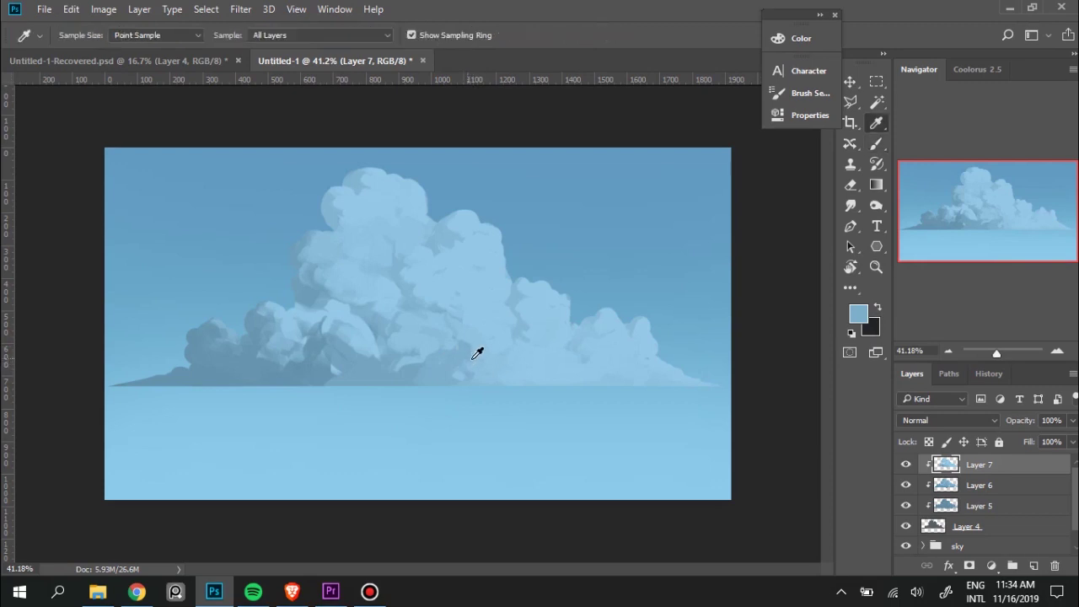
{"action": "left_click", "coordinate": [482, 354], "text": "alt"}
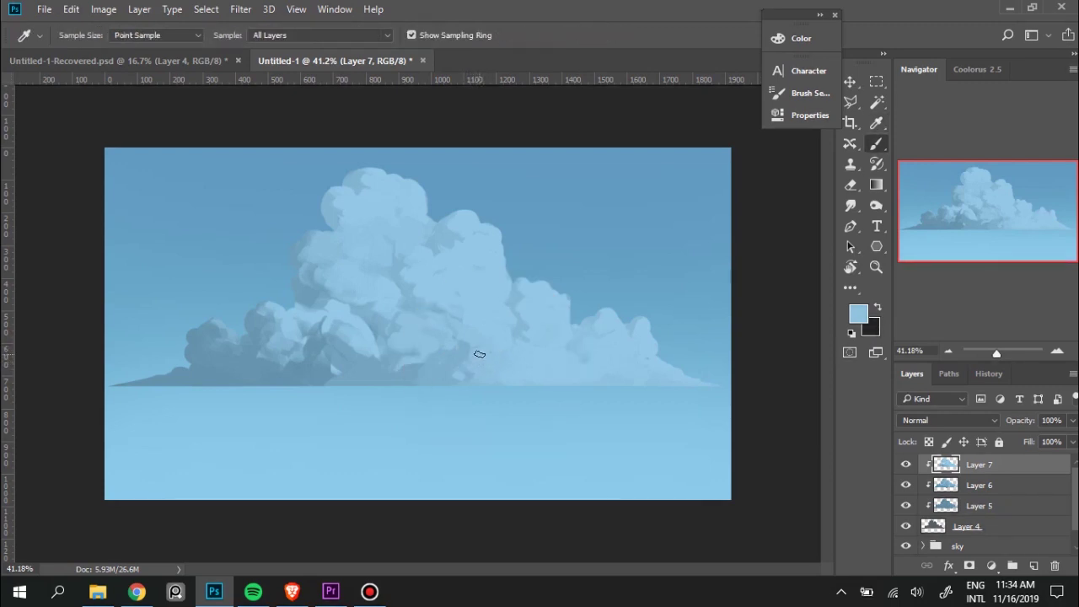
{"action": "left_click", "coordinate": [430, 368], "text": "alt"}
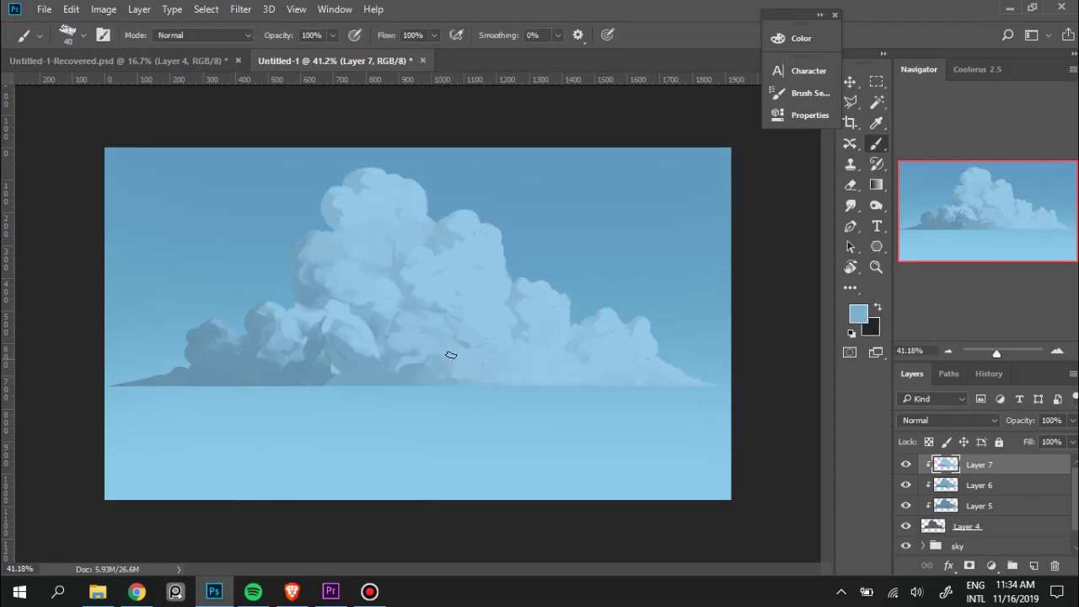
{"action": "left_click", "coordinate": [463, 357], "text": "alt"}
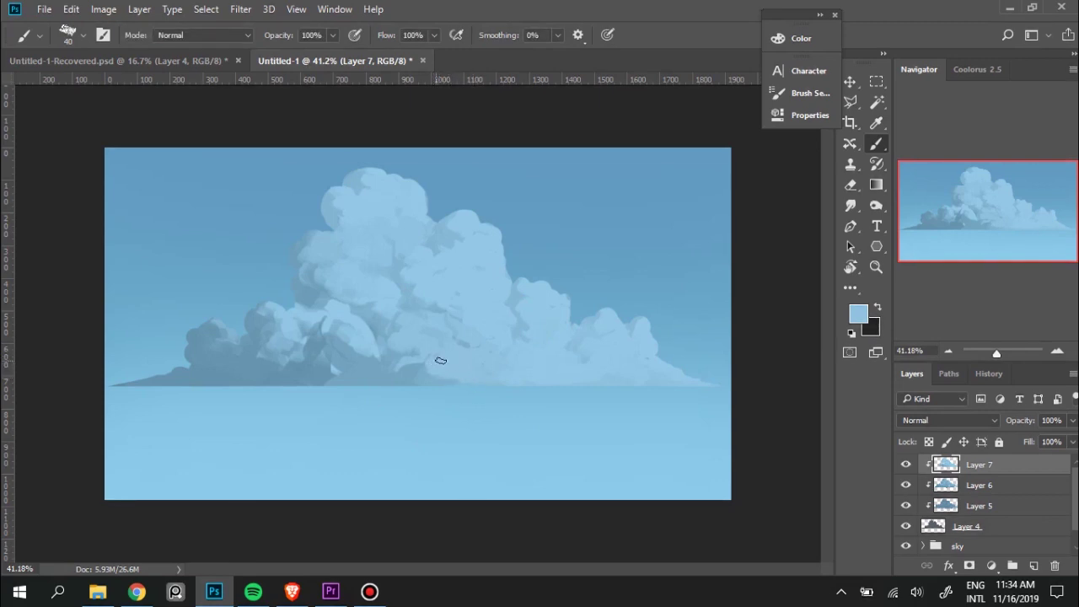
{"action": "left_click", "coordinate": [422, 365], "text": "alt"}
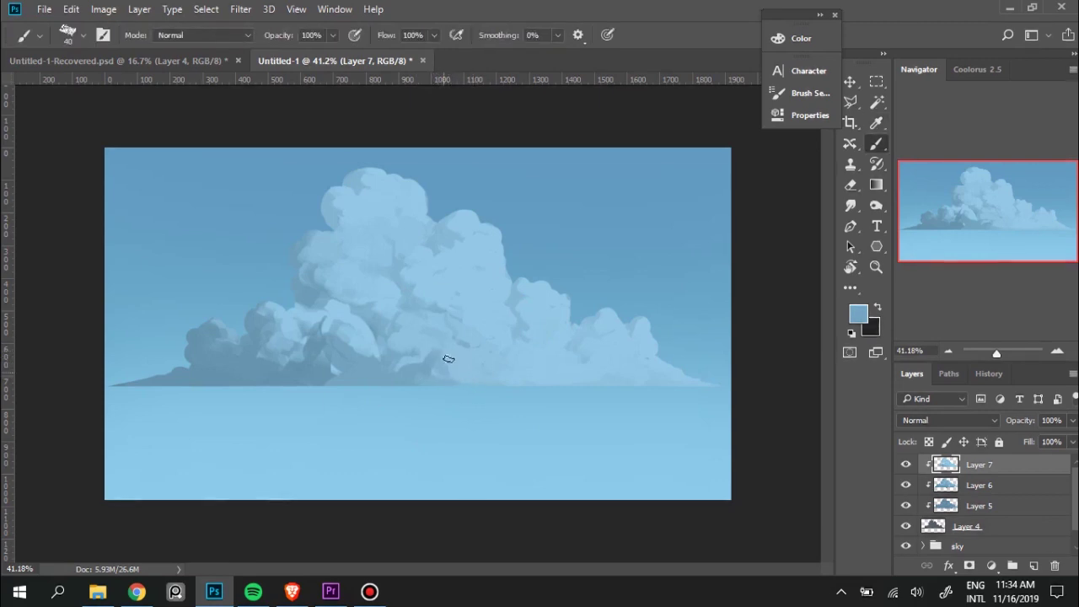
{"action": "left_click", "coordinate": [452, 365], "text": "alt"}
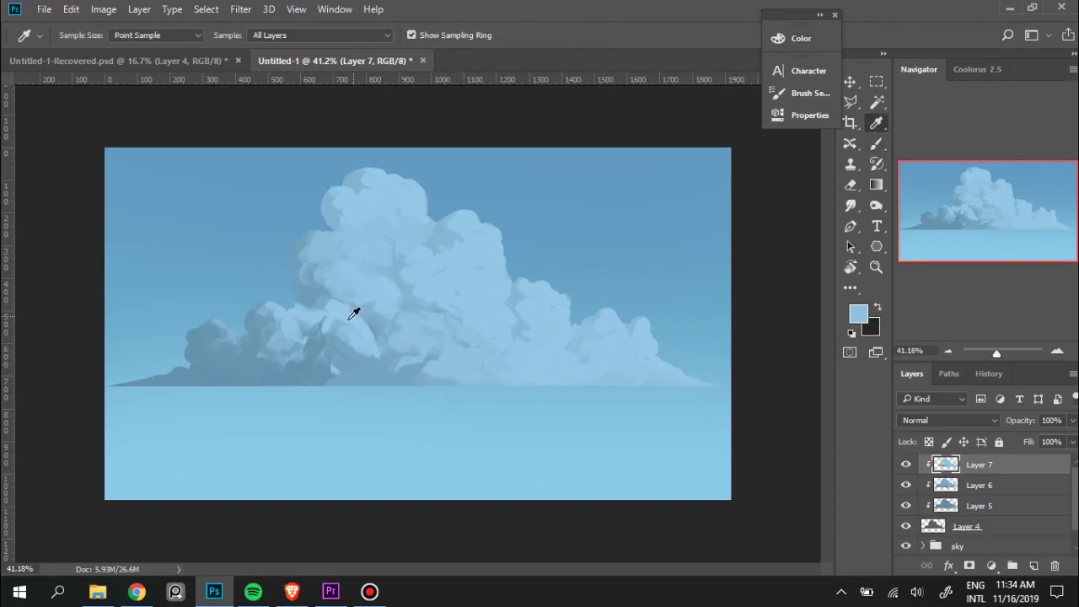
Paint lighter strokes over the left-centre lobe and the lower middle area.
{"action": "left_click", "coordinate": [347, 317], "text": "alt"}
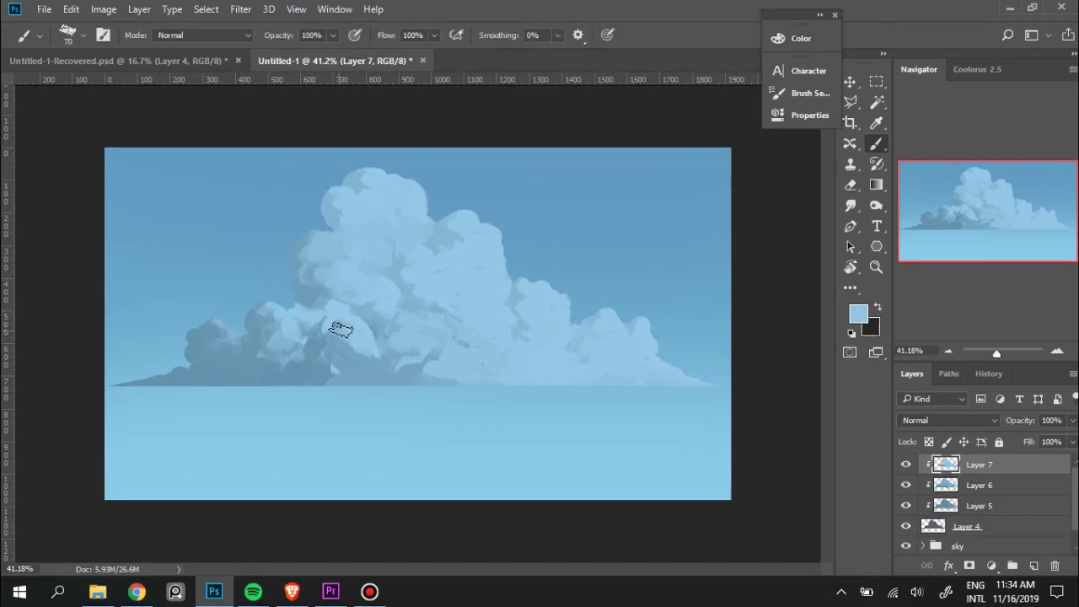
{"action": "left_click", "coordinate": [289, 335], "text": "alt"}
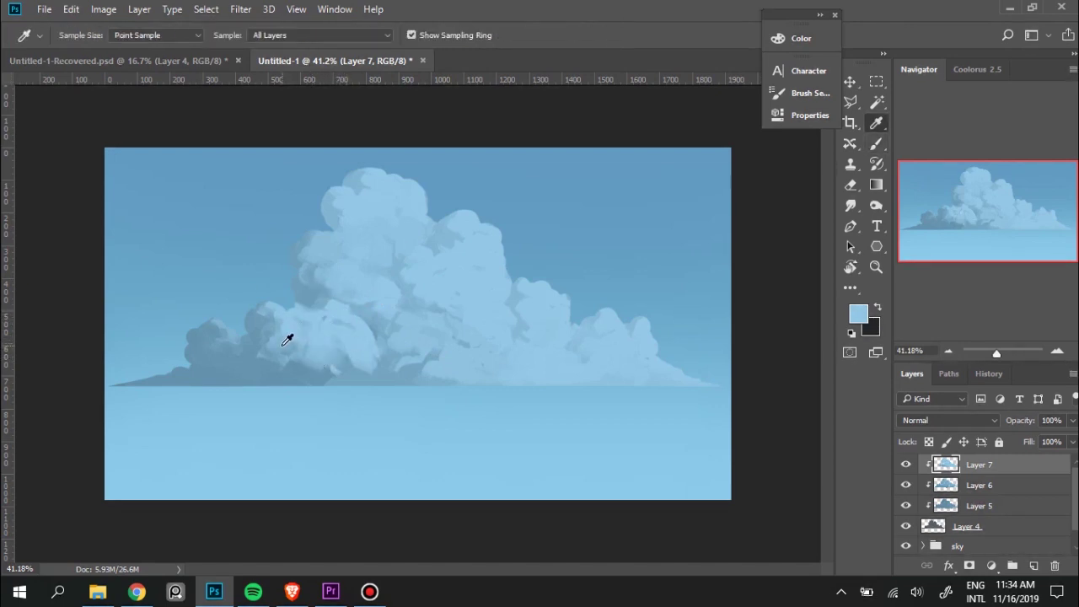
{"action": "left_click_drag", "start_coordinate": [300, 352], "coordinate": [302, 361]}
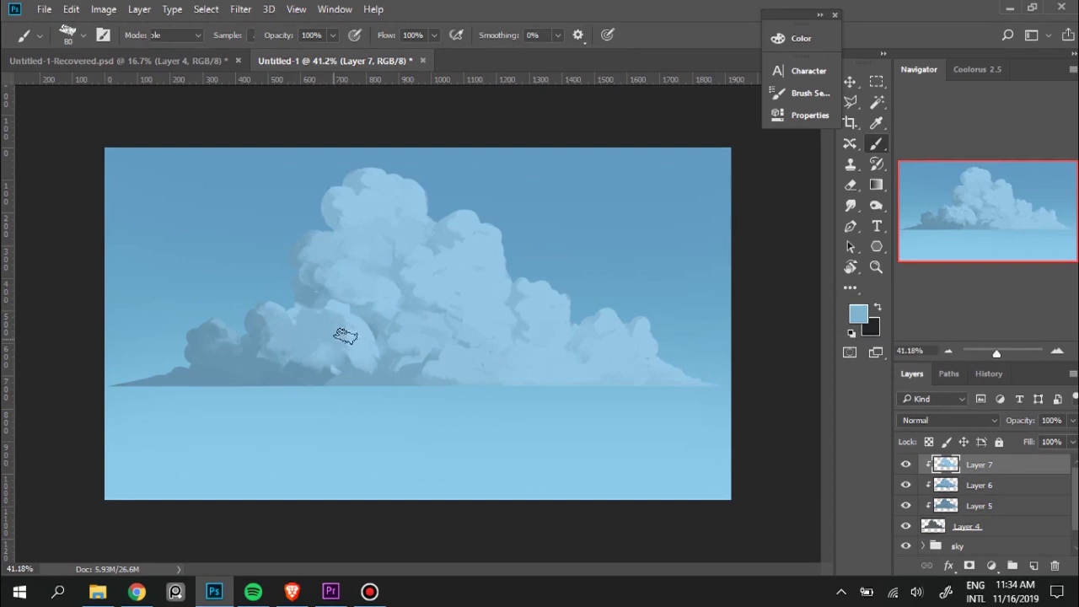
{"action": "mouse_move", "coordinate": [261, 318]}
{"action": "left_mouse_down"}
{"action": "mouse_move", "coordinate": [271, 371]}
{"action": "mouse_move", "coordinate": [331, 375]}
{"action": "left_mouse_up"}
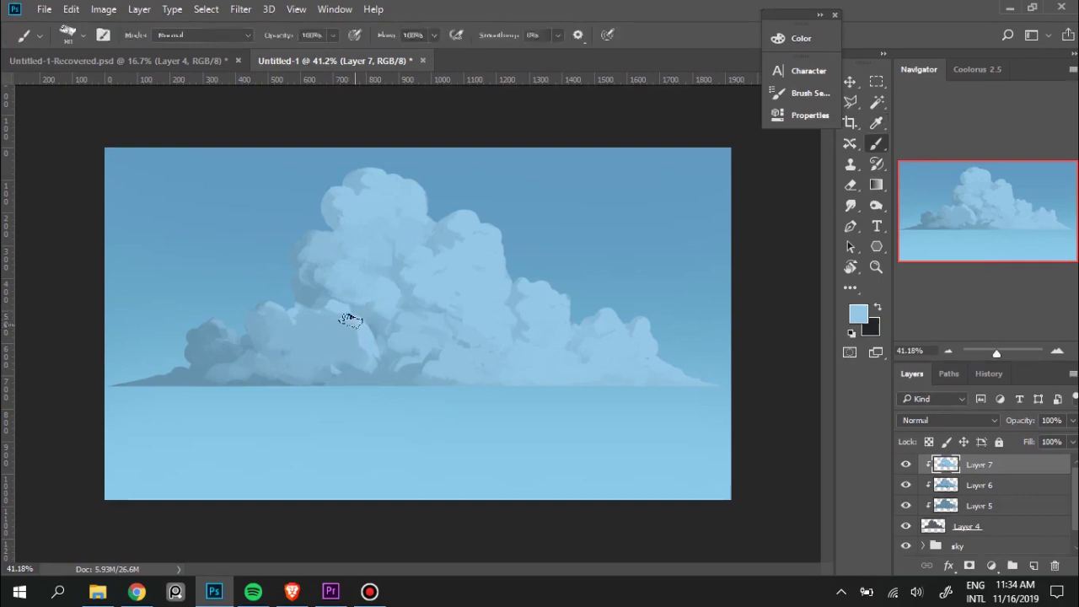
{"action": "mouse_move", "coordinate": [344, 313]}
{"action": "left_mouse_down"}
{"action": "mouse_move", "coordinate": [342, 354]}
{"action": "mouse_move", "coordinate": [291, 337]}
{"action": "mouse_move", "coordinate": [352, 351]}
{"action": "mouse_move", "coordinate": [342, 376]}
{"action": "mouse_move", "coordinate": [335, 368]}
{"action": "mouse_move", "coordinate": [394, 382]}
{"action": "left_mouse_up"}
Resample slightly darker blues from the left lobes and near the cloud base.
{"action": "key", "text": "alt"}
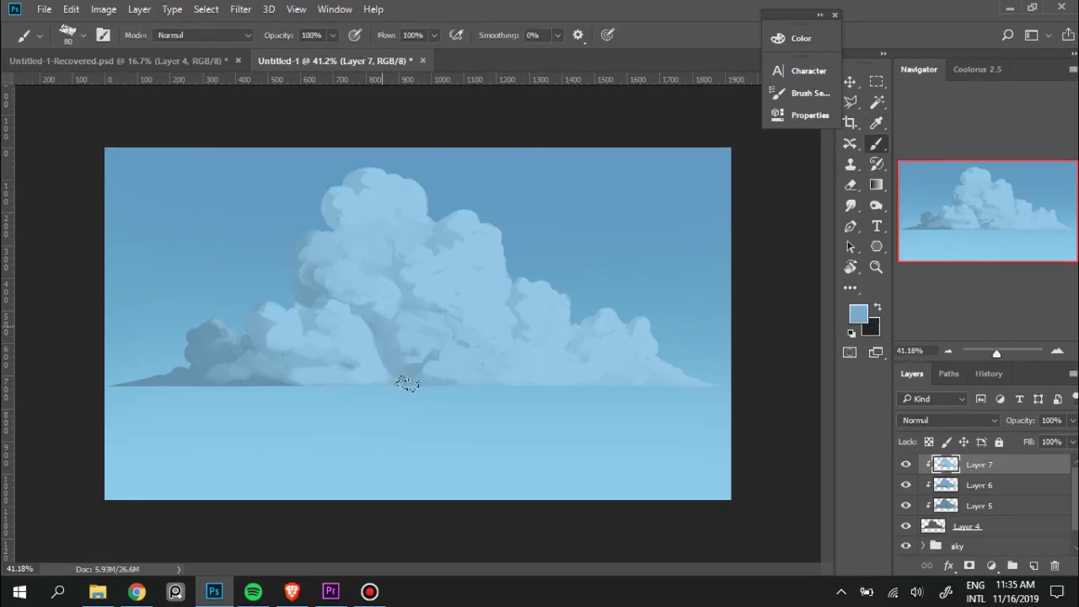
{"action": "key", "text": "alt"}
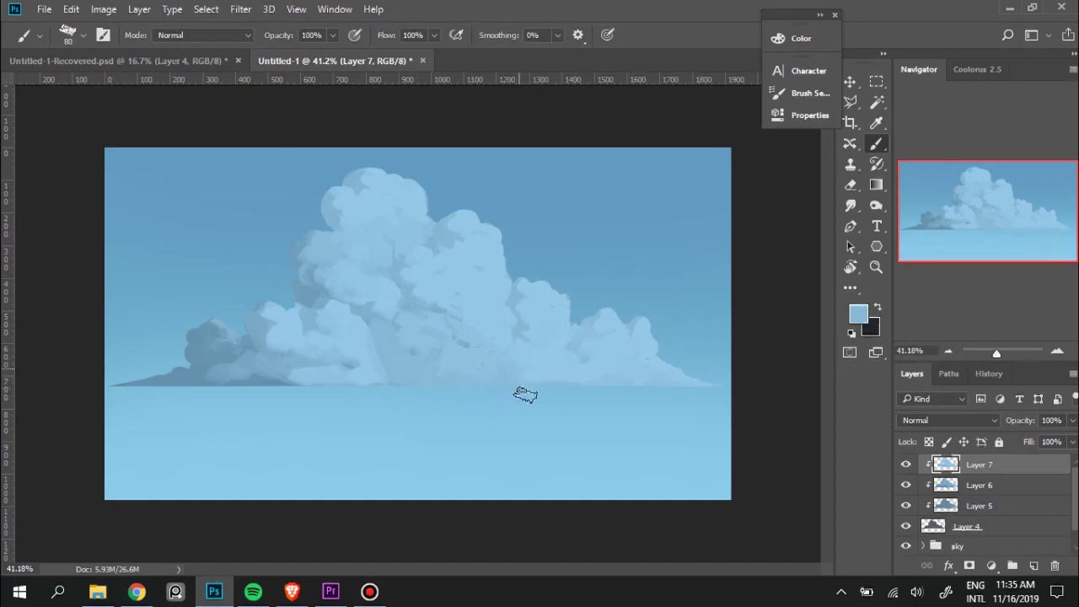
{"action": "key", "text": "alt"}
{"action": "left_click", "coordinate": [368, 333], "text": "alt"}
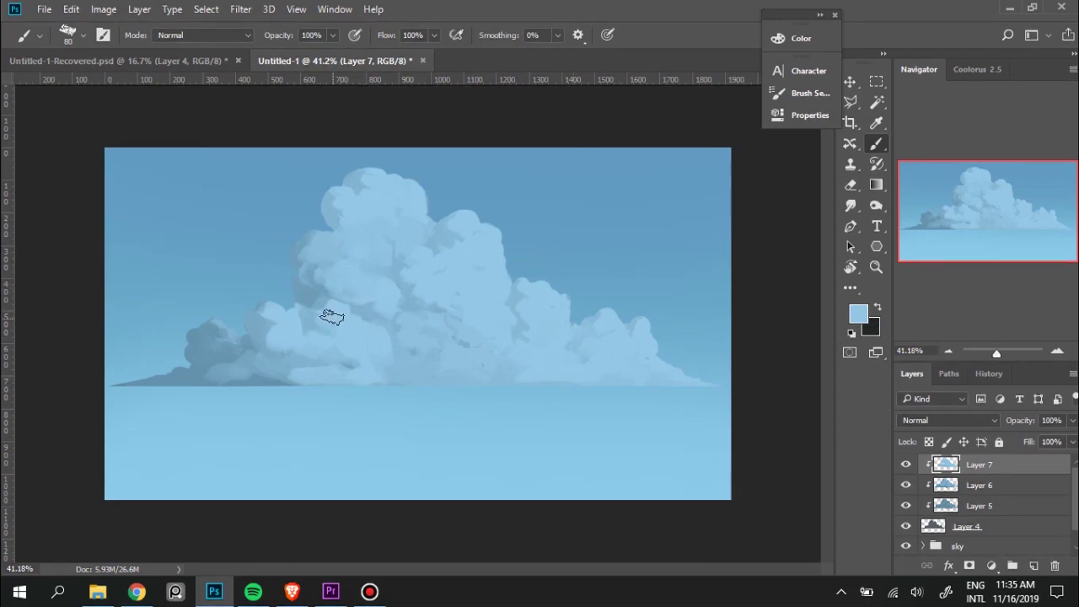
{"action": "key", "text": "alt"}
{"action": "left_click", "coordinate": [316, 317], "text": "alt"}
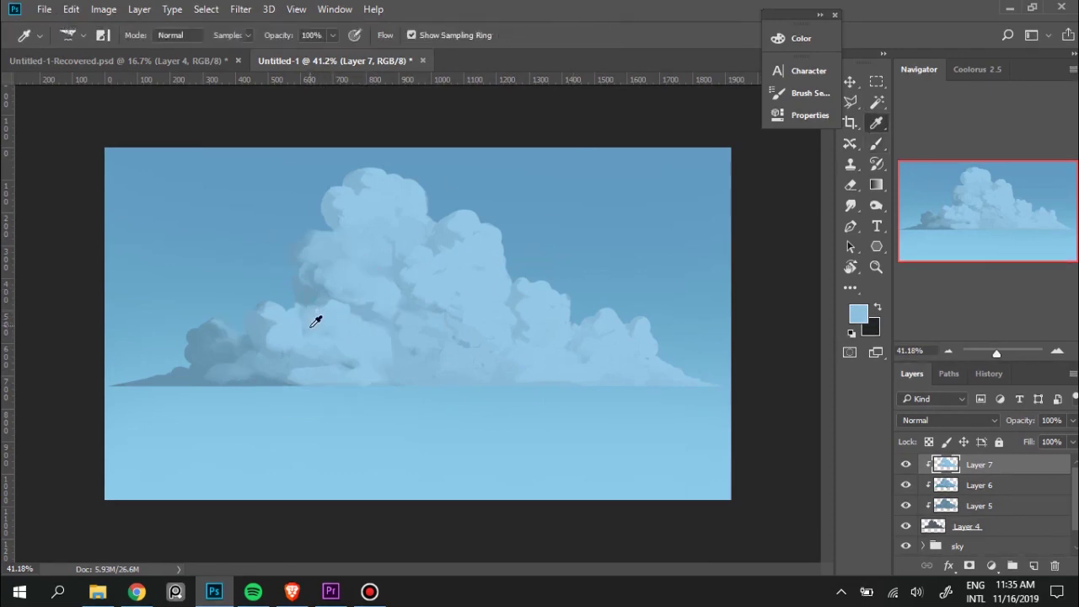
{"action": "key", "text": "alt"}
{"action": "left_click", "coordinate": [296, 354], "text": "alt"}
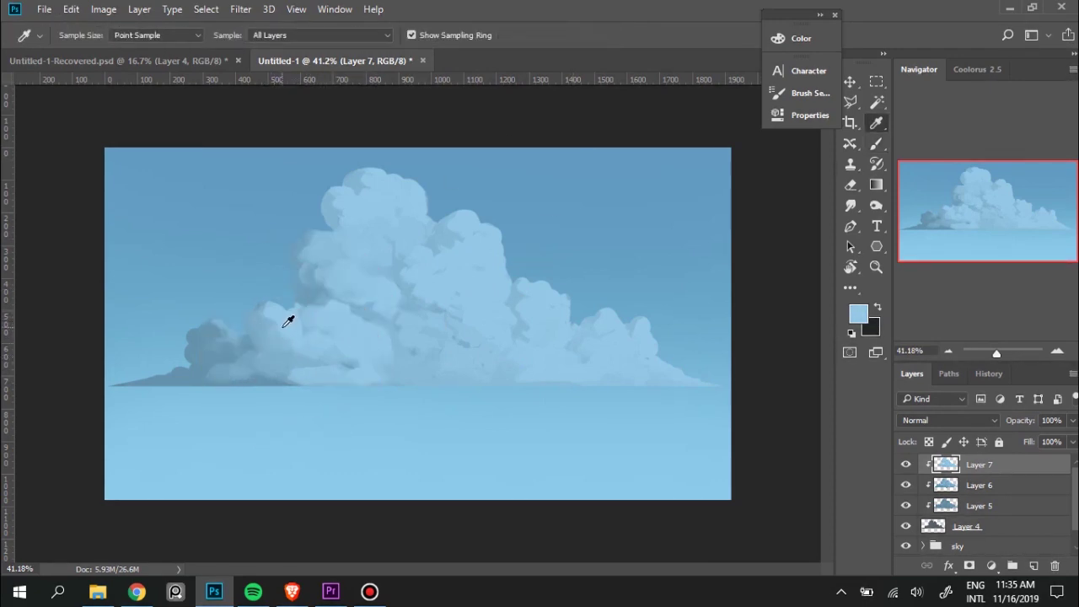
{"action": "left_click", "coordinate": [285, 314], "text": "alt"}
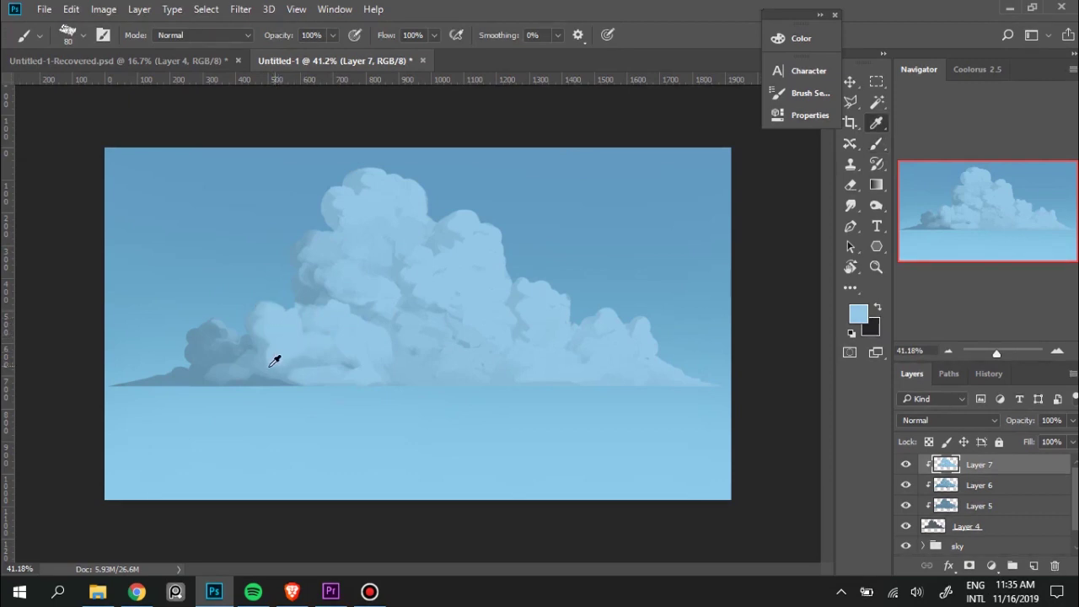
{"action": "left_click", "coordinate": [269, 358], "text": "alt"}
{"action": "left_click", "coordinate": [291, 324], "text": "alt"}
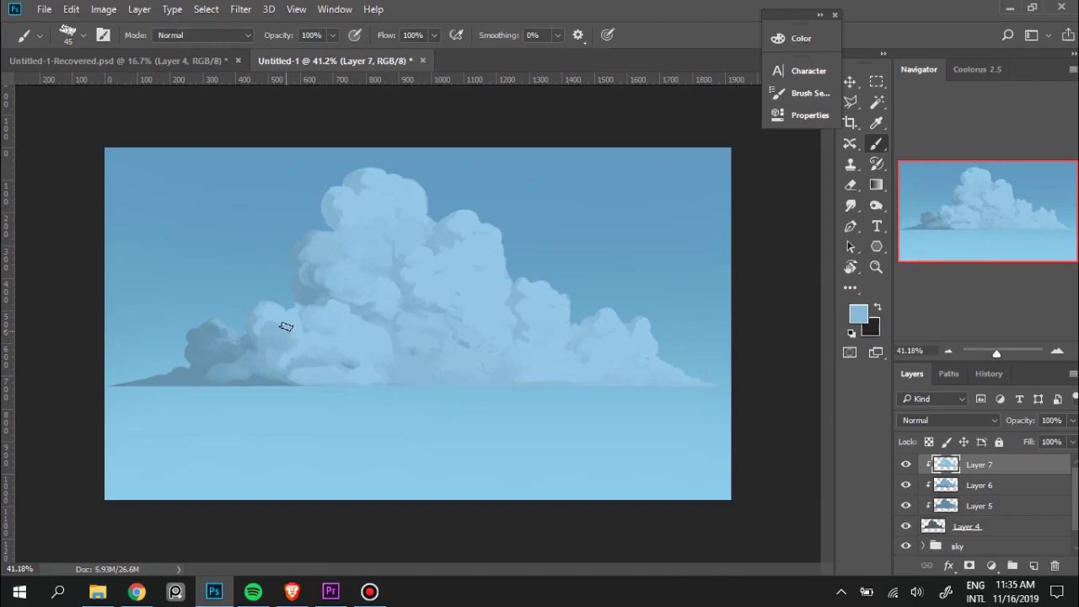
Sample a range of blues from the cloud's left lobe.
{"action": "left_click", "coordinate": [288, 305], "text": "alt"}
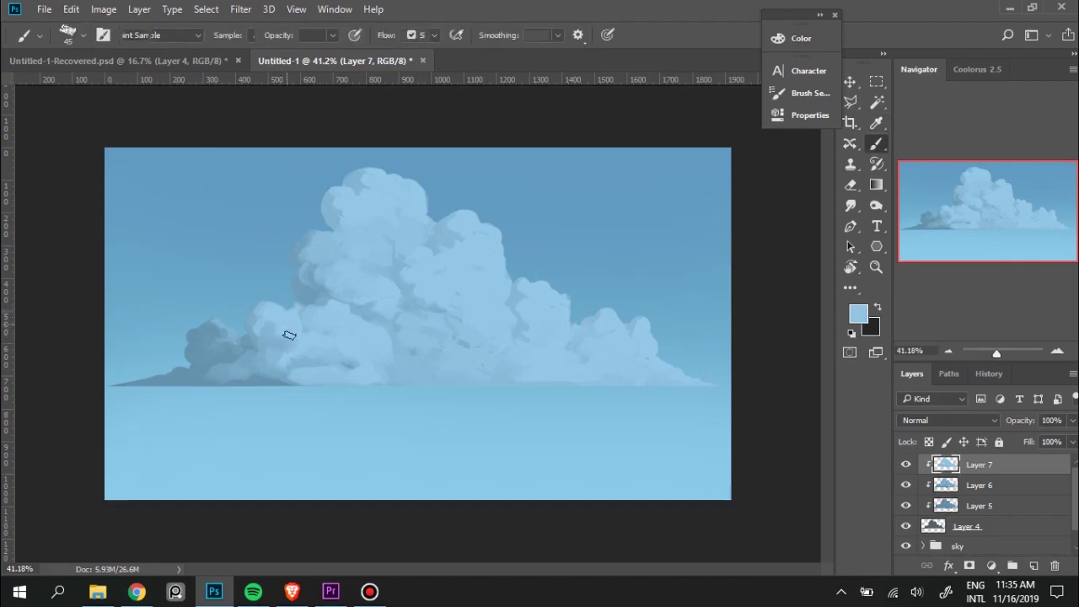
{"action": "left_click", "coordinate": [294, 344], "text": "alt"}
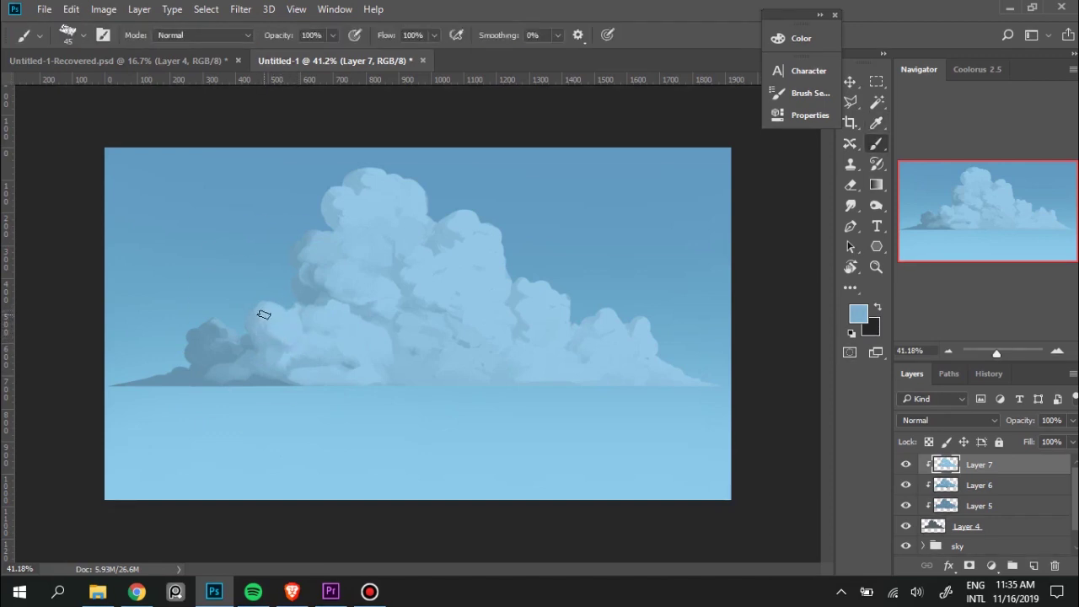
{"action": "left_click", "coordinate": [277, 319], "text": "alt"}
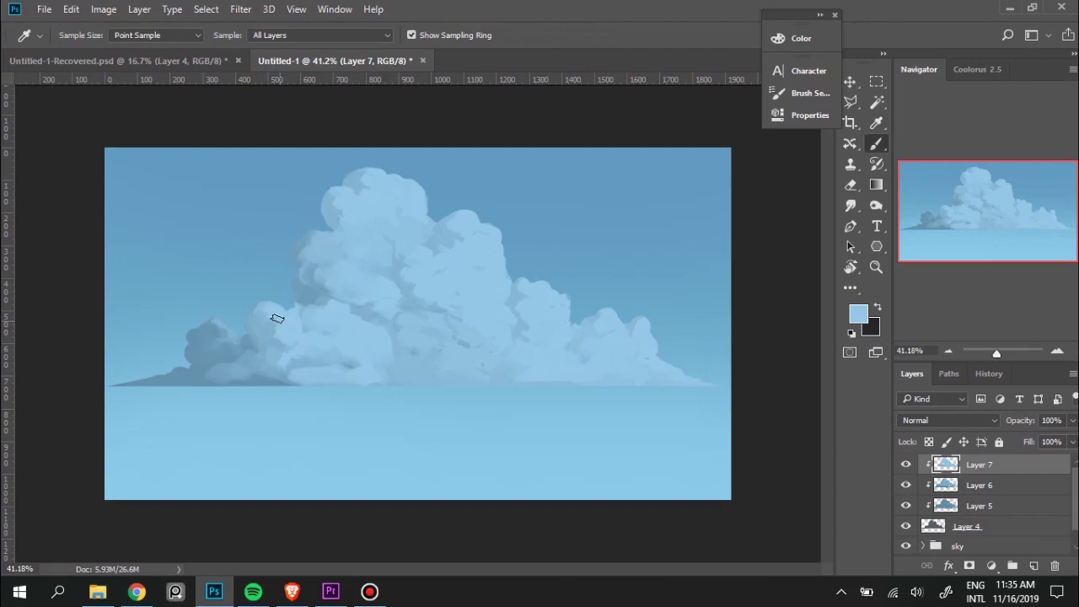
{"action": "left_click", "coordinate": [278, 336], "text": "alt"}
{"action": "left_click", "coordinate": [300, 322], "text": "alt"}
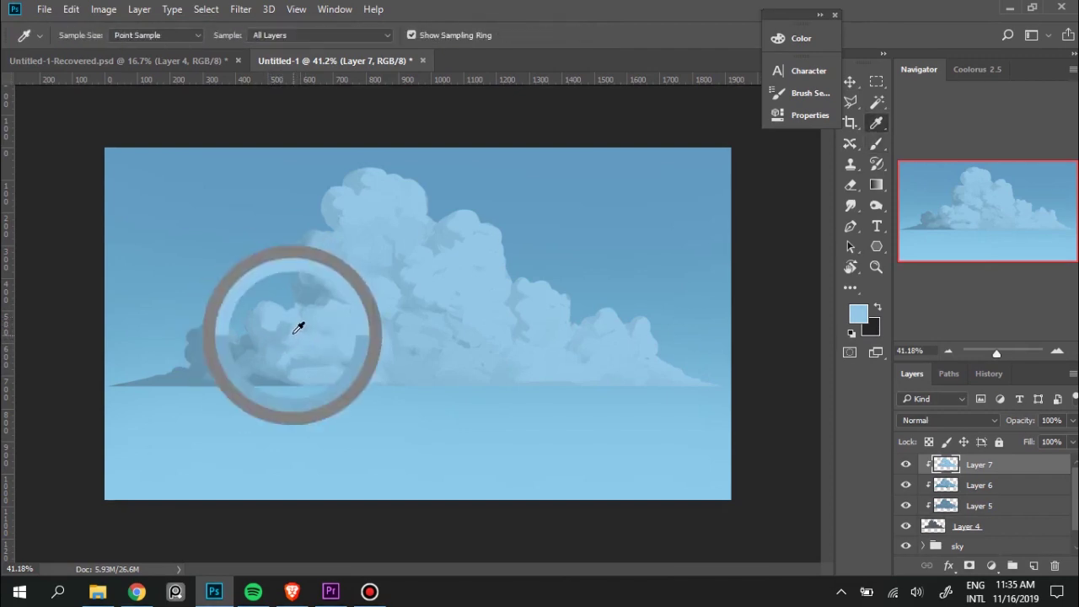
{"action": "left_click", "coordinate": [311, 325], "text": "alt"}
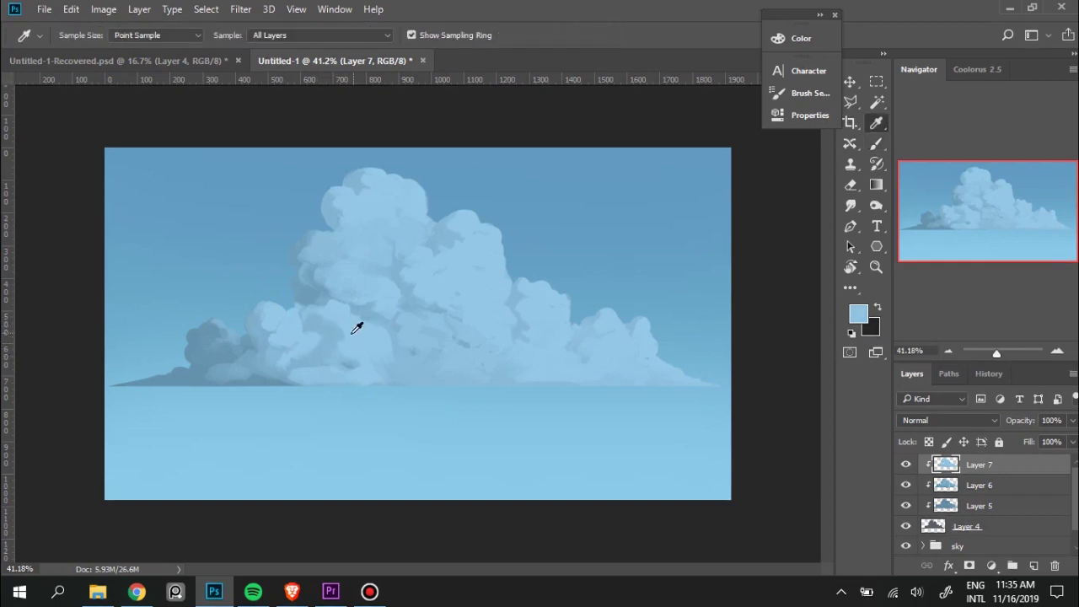
{"action": "left_click", "coordinate": [356, 321], "text": "alt"}
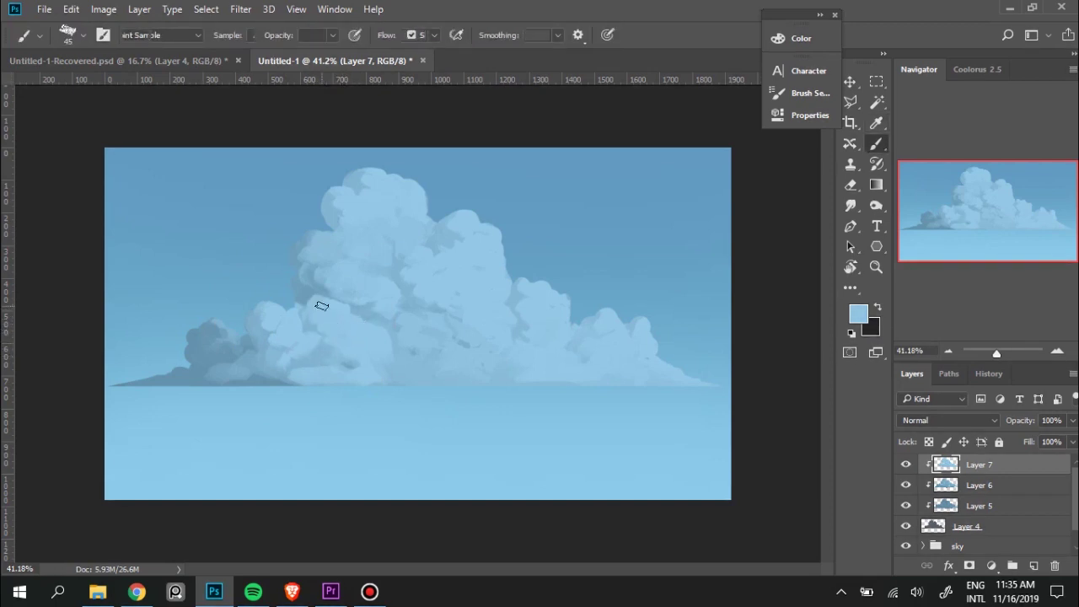
Pick lighter upper-cloud blues and dab lighter paint on an upper-left lobe.
{"action": "left_click", "coordinate": [305, 282], "text": "alt"}
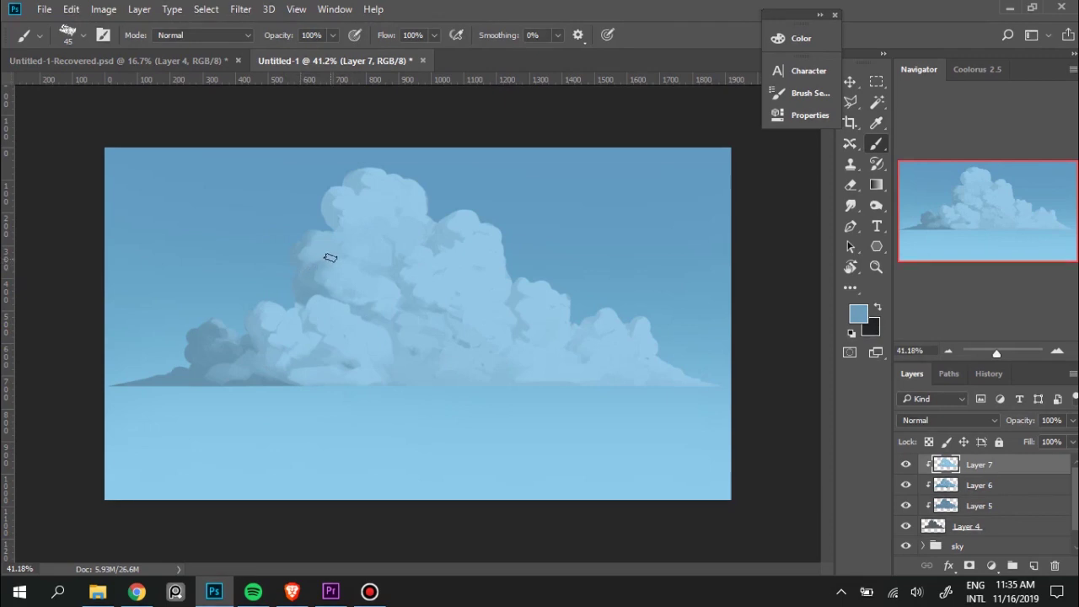
{"action": "left_click", "coordinate": [323, 252], "text": "alt"}
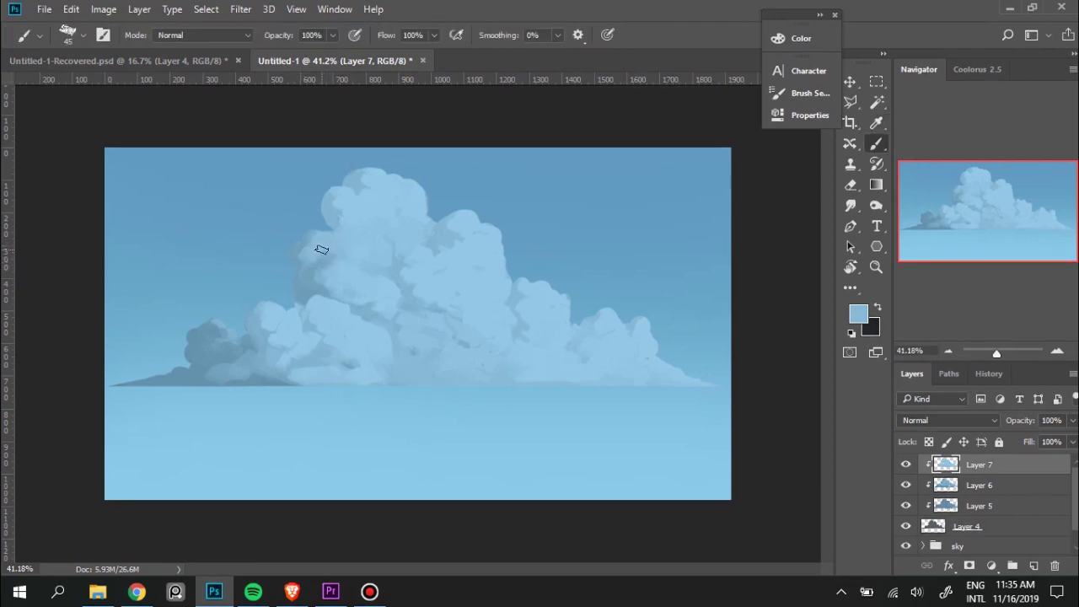
{"action": "left_click", "coordinate": [337, 205], "text": "alt"}
{"action": "left_click_drag", "start_coordinate": [292, 299], "coordinate": [307, 293]}
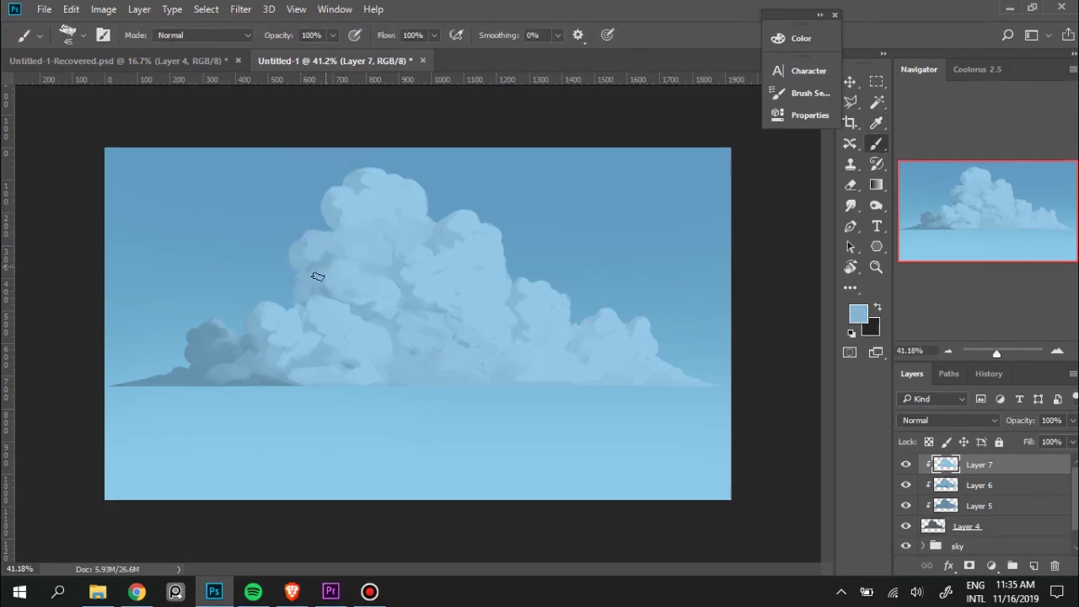
{"action": "left_click", "coordinate": [331, 245], "text": "alt"}
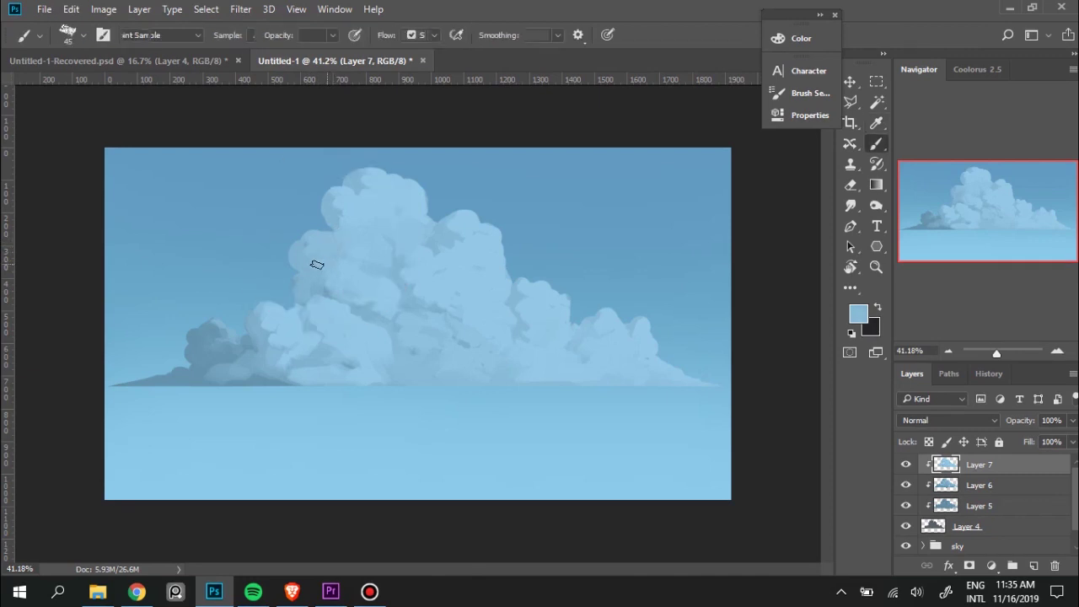
{"action": "left_click", "coordinate": [325, 311], "text": "alt"}
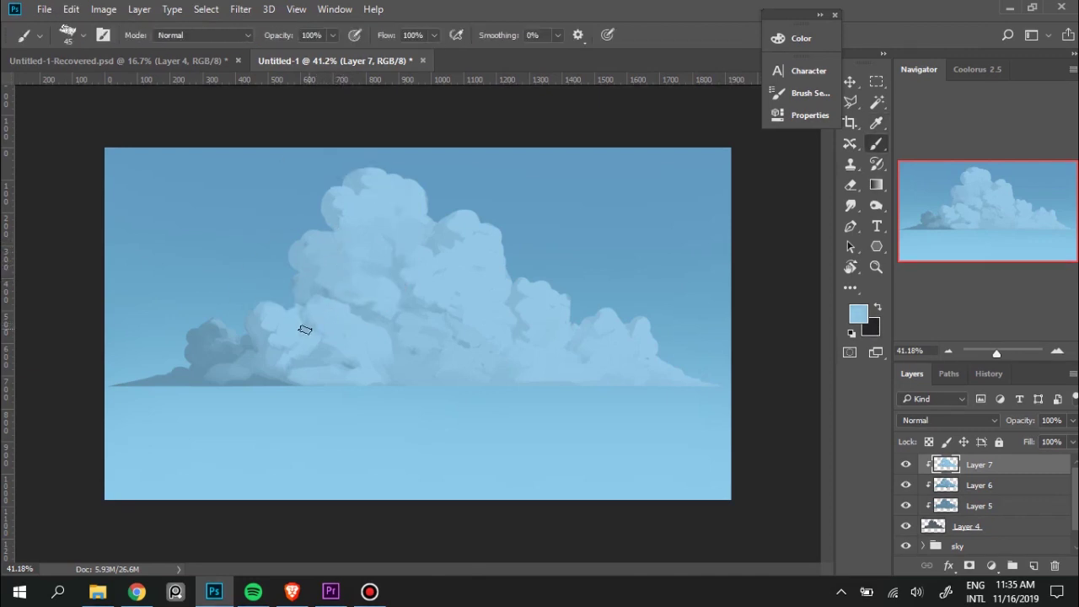
{"action": "left_click", "coordinate": [227, 324], "text": "alt"}
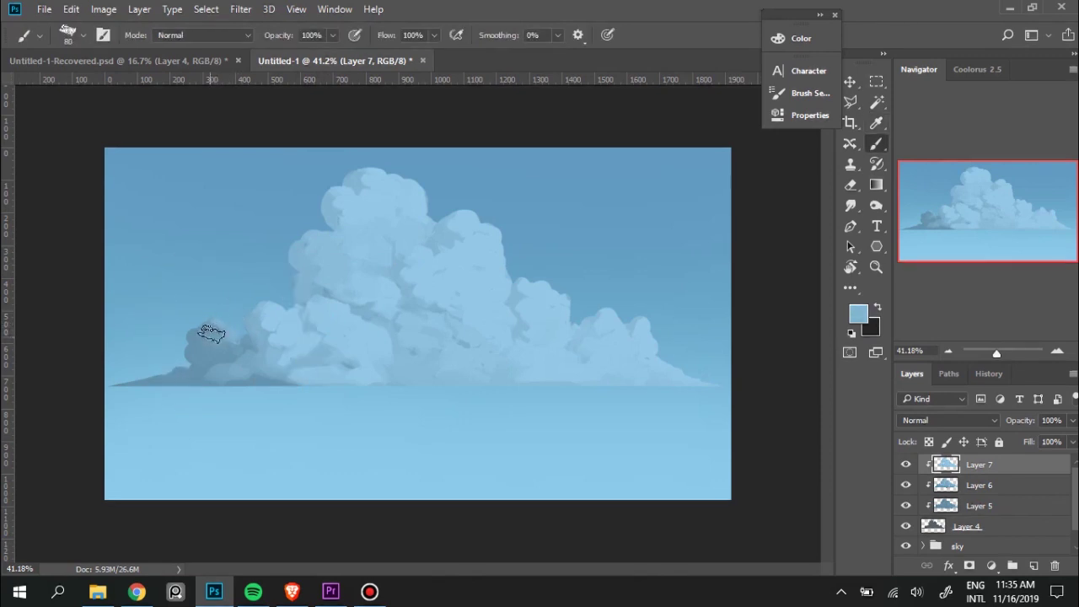
Retouch the left cloud lobe's edge and paint lighter blue puffs along its left side and base.
{"action": "left_click_drag", "start_coordinate": [219, 322], "coordinate": [245, 331]}
{"action": "left_click", "coordinate": [224, 372], "text": "alt"}
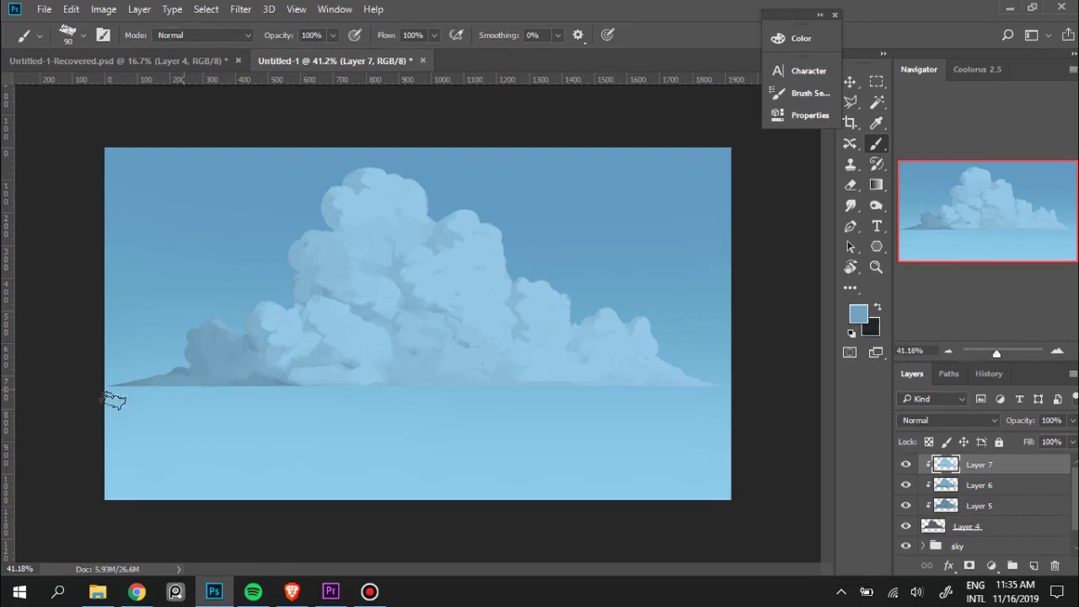
{"action": "left_click", "coordinate": [271, 331], "text": "alt"}
{"action": "mouse_move", "coordinate": [270, 330]}
{"action": "left_mouse_down"}
{"action": "mouse_move", "coordinate": [301, 357]}
{"action": "mouse_move", "coordinate": [241, 345]}
{"action": "mouse_move", "coordinate": [241, 357]}
{"action": "mouse_move", "coordinate": [219, 350]}
{"action": "mouse_move", "coordinate": [206, 371]}
{"action": "left_mouse_up"}
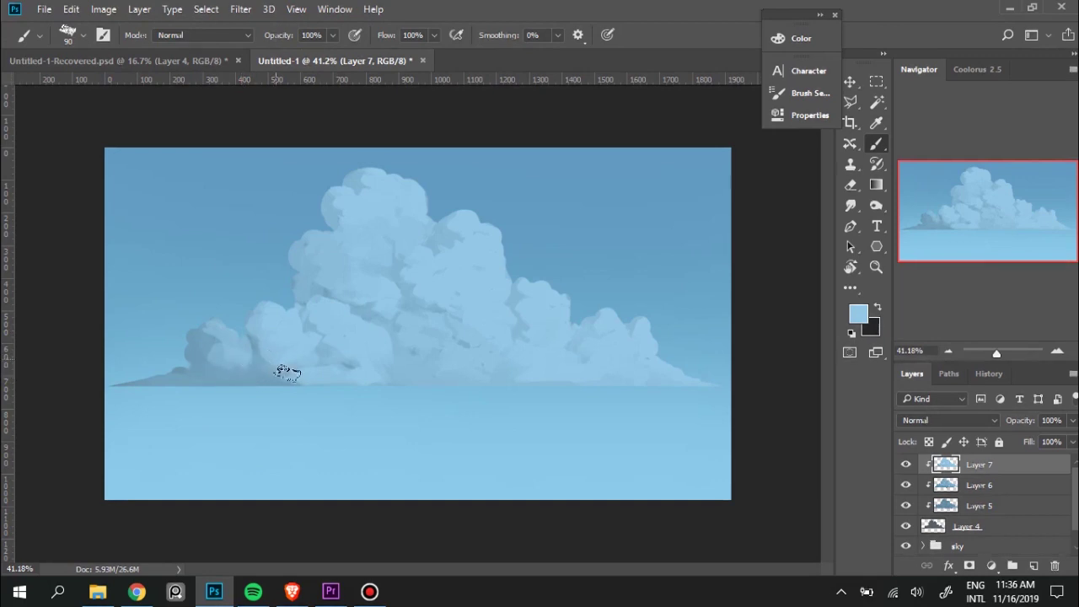
{"action": "left_click_drag", "start_coordinate": [286, 373], "coordinate": [211, 363]}
Alternate sampled darker and lighter cloud blues to shade and reshape the left puffs along the base.
{"action": "left_click", "coordinate": [237, 376], "text": "alt"}
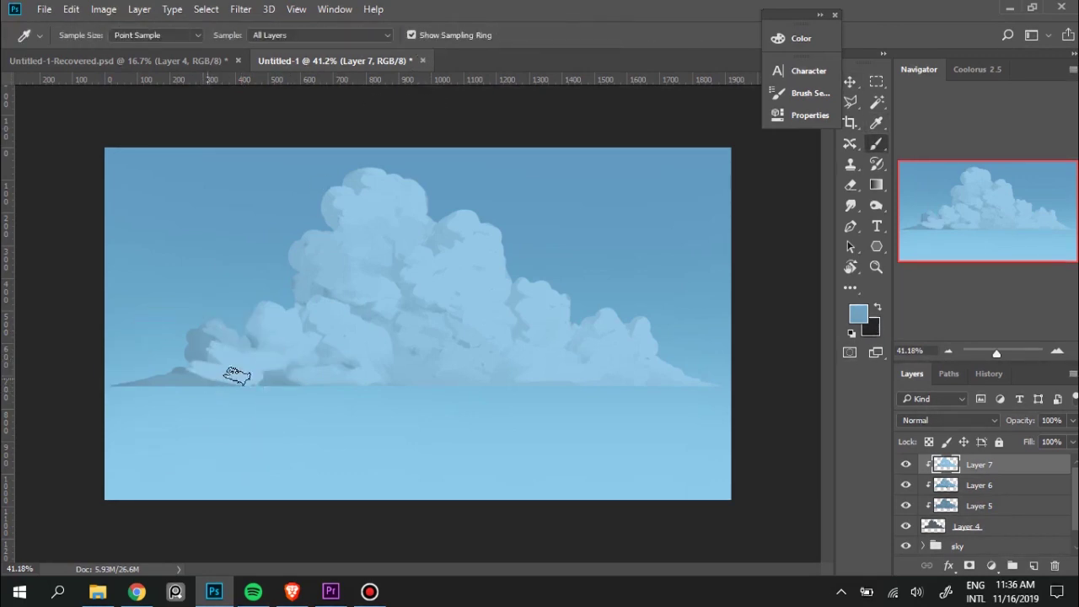
{"action": "mouse_move", "coordinate": [228, 366]}
{"action": "left_mouse_down"}
{"action": "mouse_move", "coordinate": [275, 339]}
{"action": "mouse_move", "coordinate": [275, 351]}
{"action": "mouse_move", "coordinate": [279, 325]}
{"action": "left_mouse_up"}
{"action": "left_click", "coordinate": [276, 332], "text": "alt"}
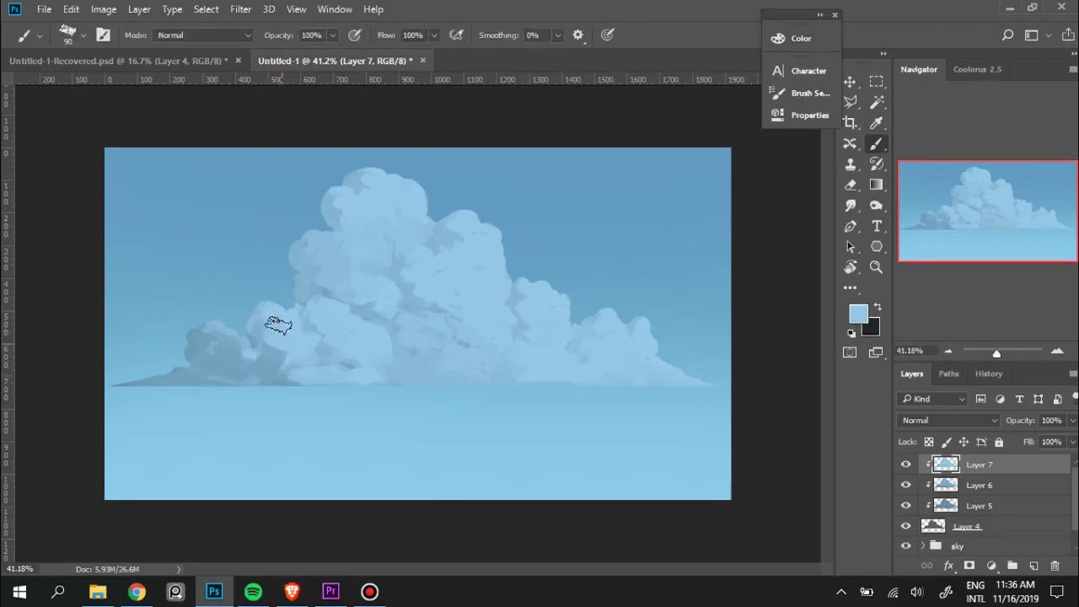
{"action": "left_click", "coordinate": [281, 361], "text": "alt"}
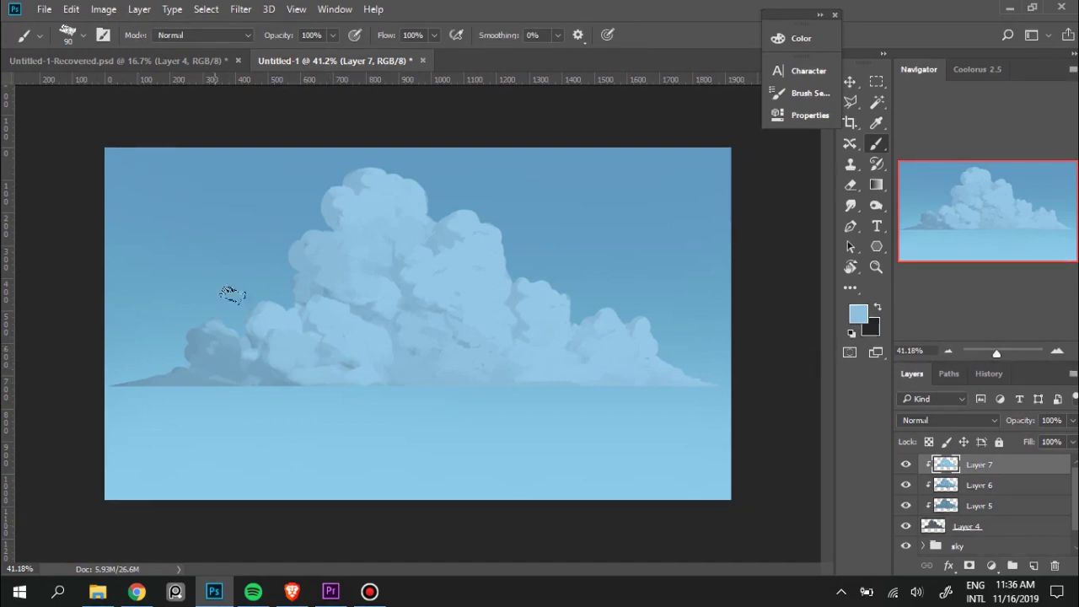
{"action": "mouse_move", "coordinate": [232, 335]}
{"action": "left_mouse_down"}
{"action": "mouse_move", "coordinate": [240, 366]}
{"action": "mouse_move", "coordinate": [268, 383]}
{"action": "left_mouse_up"}
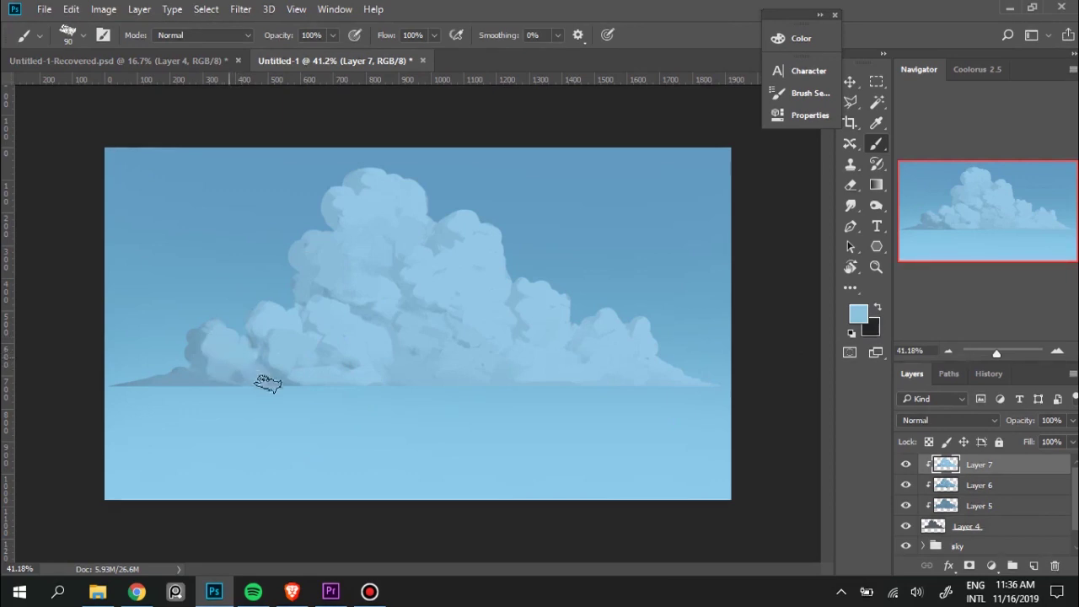
{"action": "left_click", "coordinate": [204, 334], "text": "alt"}
{"action": "mouse_move", "coordinate": [205, 337]}
{"action": "left_mouse_down"}
{"action": "mouse_move", "coordinate": [200, 366]}
{"action": "mouse_move", "coordinate": [226, 371]}
{"action": "left_mouse_up"}
Reshape the leftmost cloud bump with darker then lighter blue, and soften its base into haze.
{"action": "left_click", "coordinate": [115, 385], "text": "alt"}
{"action": "left_click", "coordinate": [225, 372], "text": "alt"}
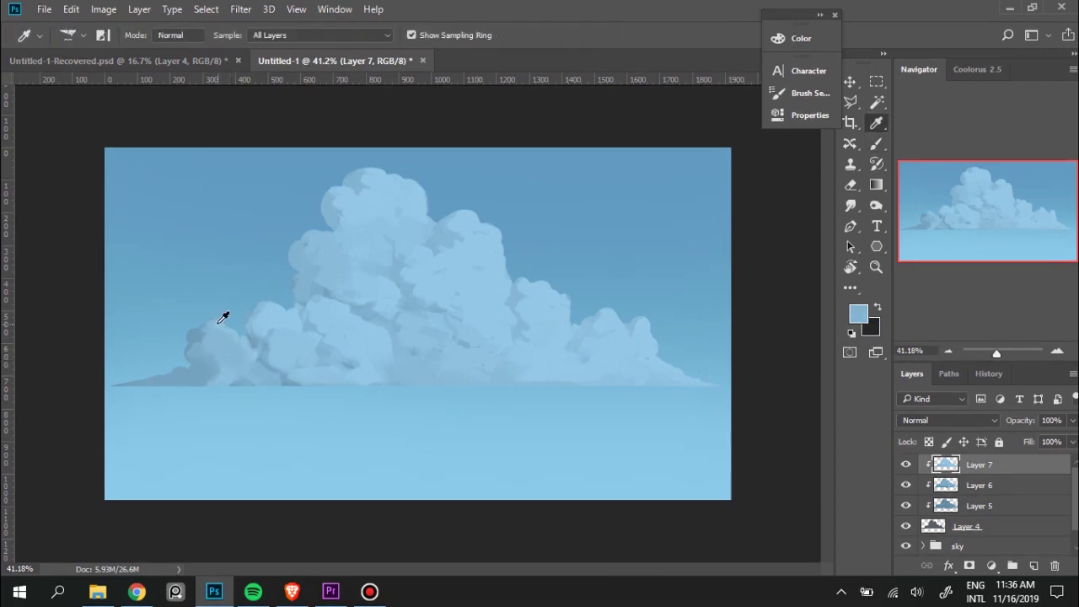
{"action": "left_click", "coordinate": [215, 327], "text": "alt"}
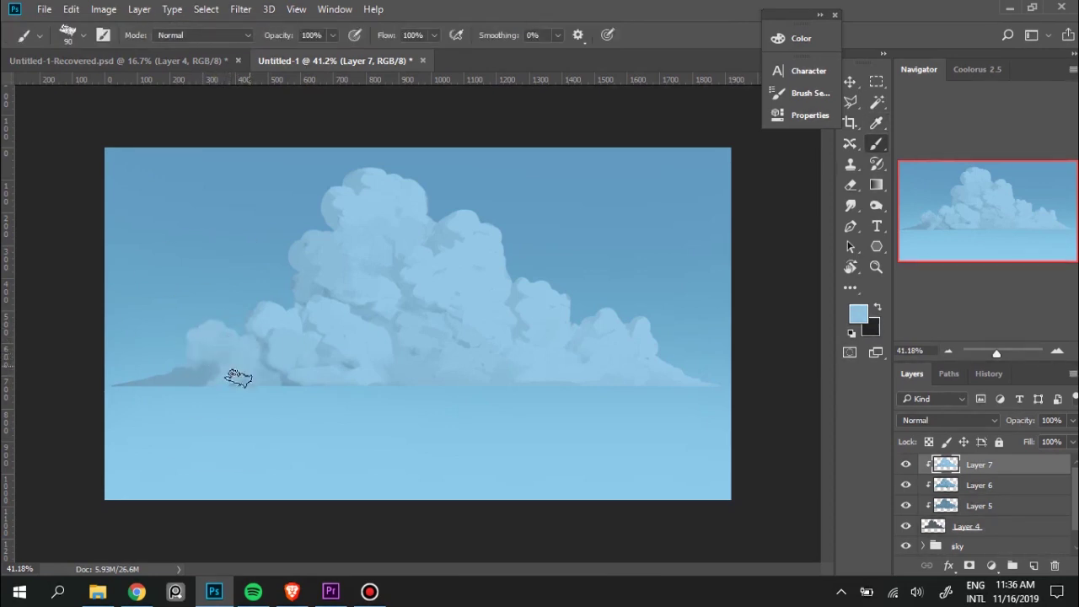
{"action": "left_click", "coordinate": [208, 366], "text": "alt"}
{"action": "left_click_drag", "start_coordinate": [202, 364], "coordinate": [191, 333]}
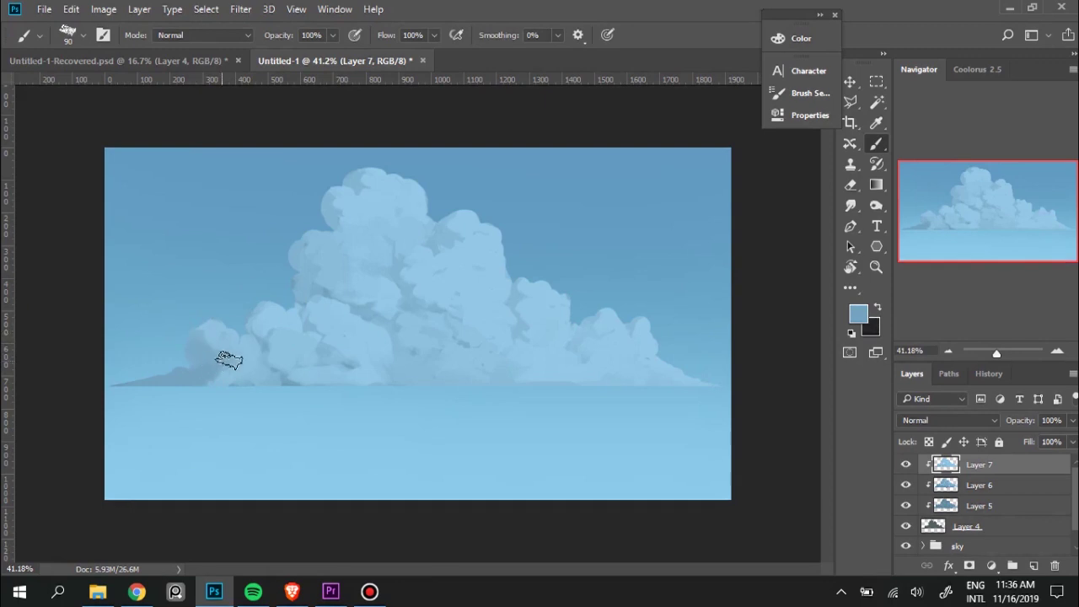
{"action": "left_click", "coordinate": [241, 357], "text": "alt"}
{"action": "left_click_drag", "start_coordinate": [211, 374], "coordinate": [214, 343]}
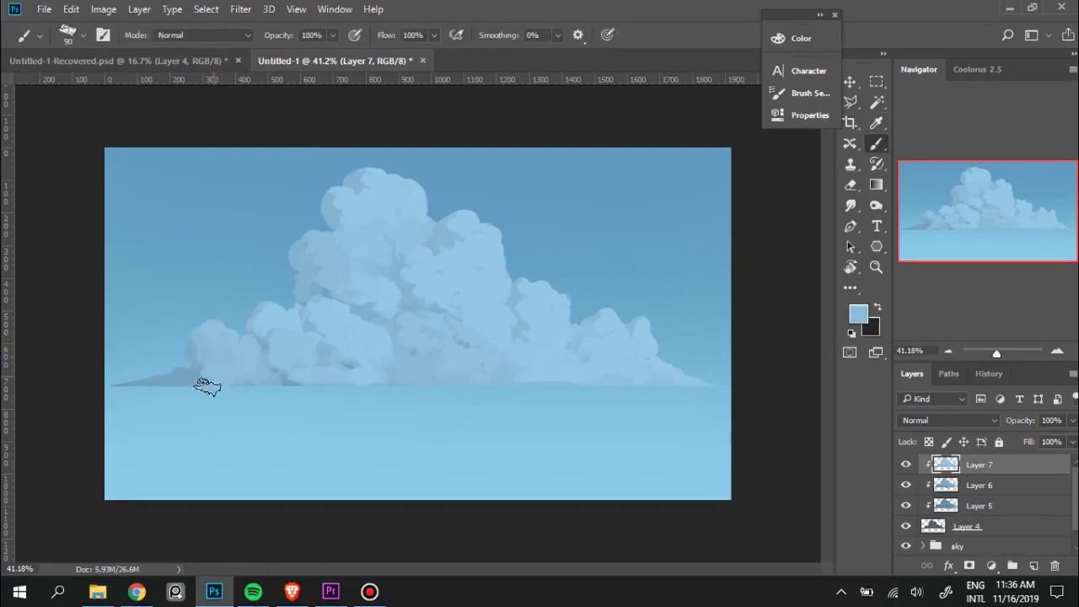
{"action": "left_click_drag", "start_coordinate": [205, 380], "coordinate": [137, 380]}
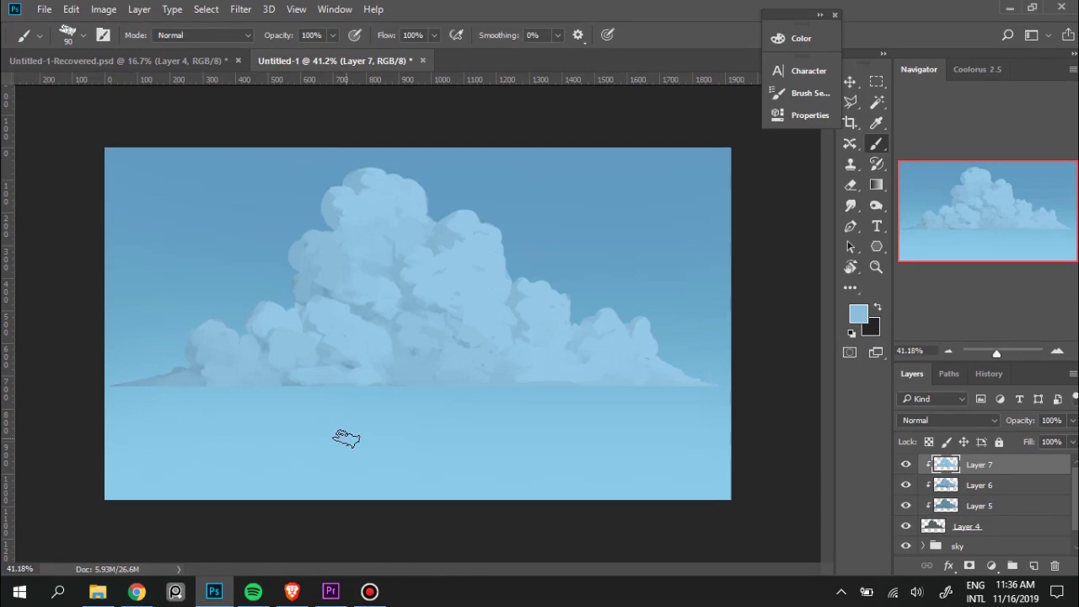
Compare the cloud with Layer 7 hidden and shown, then add an empty Layer 8 clipped to Layer 7.
{"action": "left_click", "coordinate": [907, 465]}
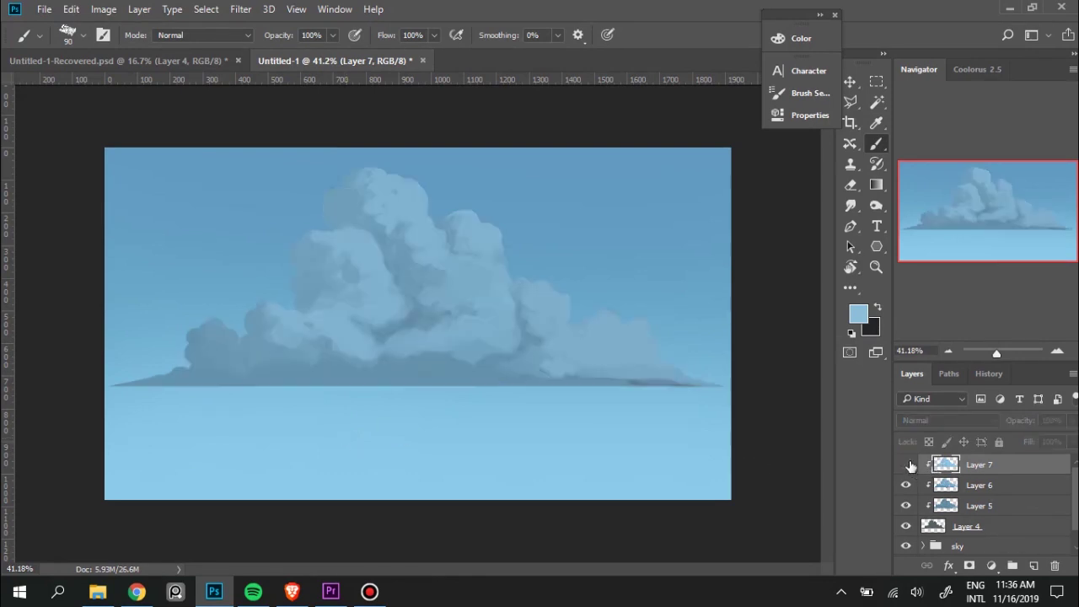
{"action": "left_click", "coordinate": [907, 465]}
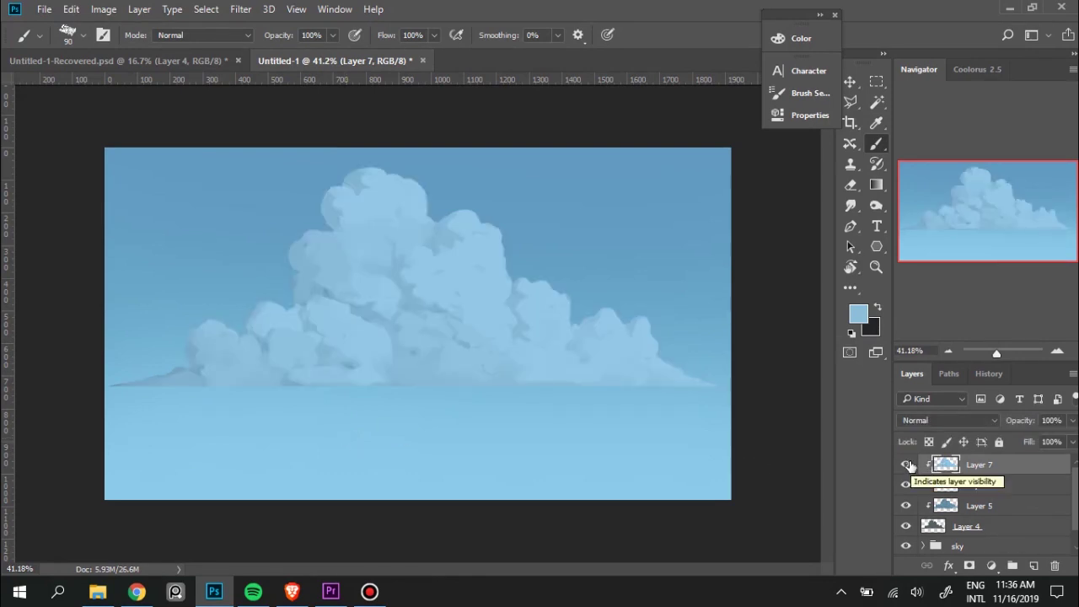
{"action": "left_click", "coordinate": [907, 465]}
{"action": "left_click", "coordinate": [907, 466]}
{"action": "left_click", "coordinate": [907, 465]}
{"action": "left_click", "coordinate": [907, 465]}
{"action": "left_click", "coordinate": [907, 465]}
{"action": "left_click", "coordinate": [907, 466]}
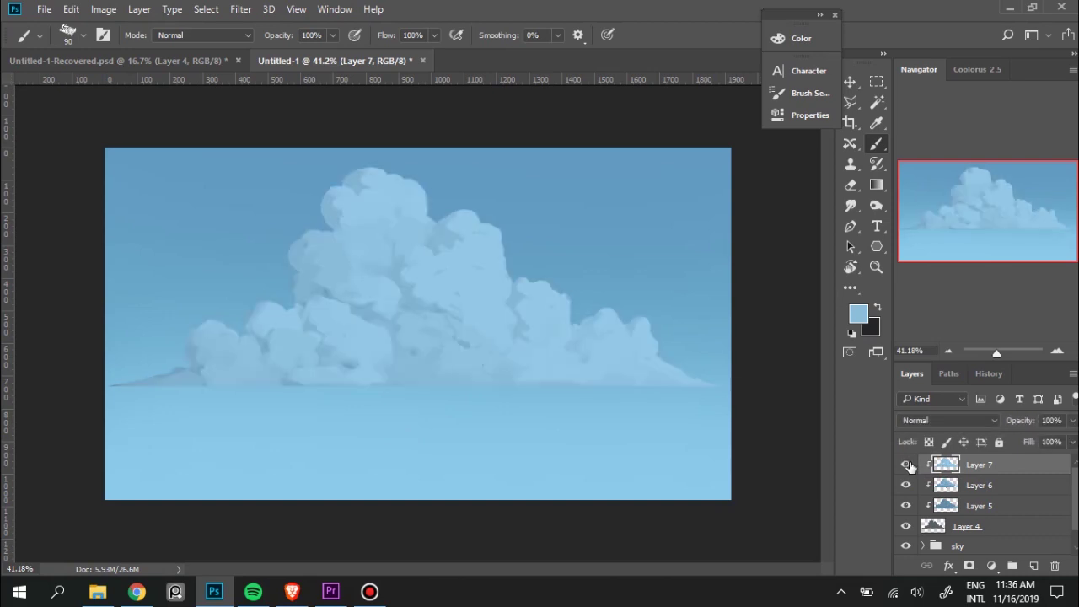
{"action": "left_click", "coordinate": [1035, 564]}
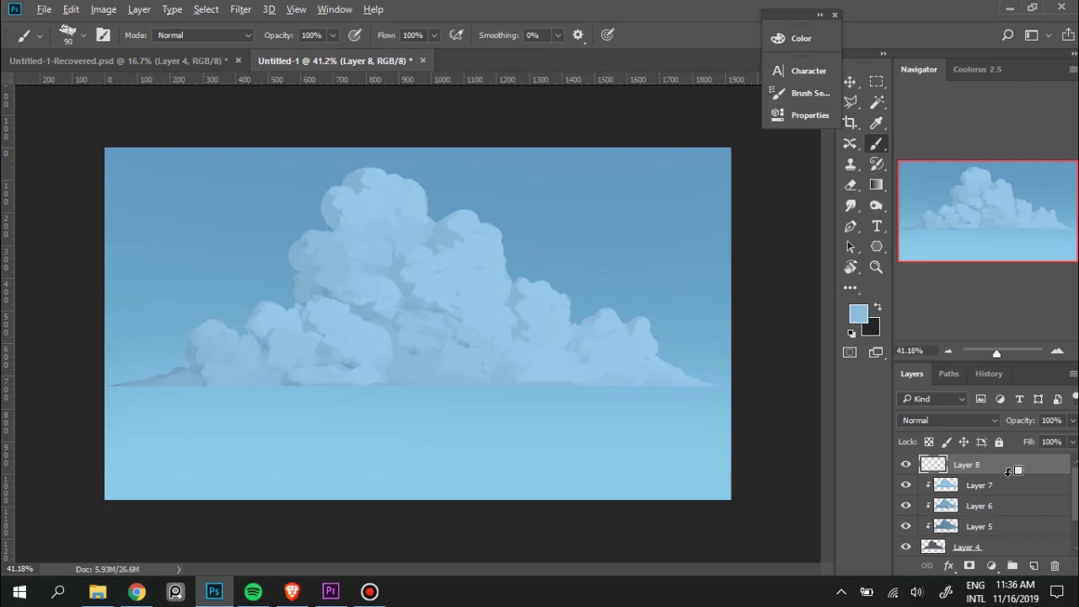
{"action": "left_click", "coordinate": [1008, 470], "text": "alt"}
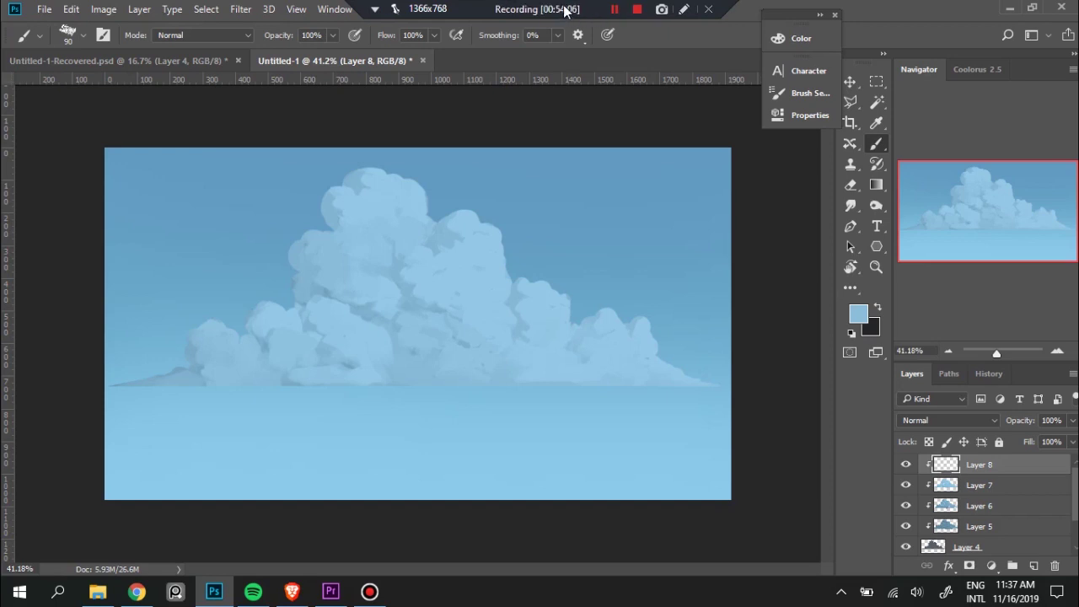
Set the foreground colour to #b3ddf6 and paint light-blue highlights on the cloud's top.
{"action": "left_click", "coordinate": [614, 8]}
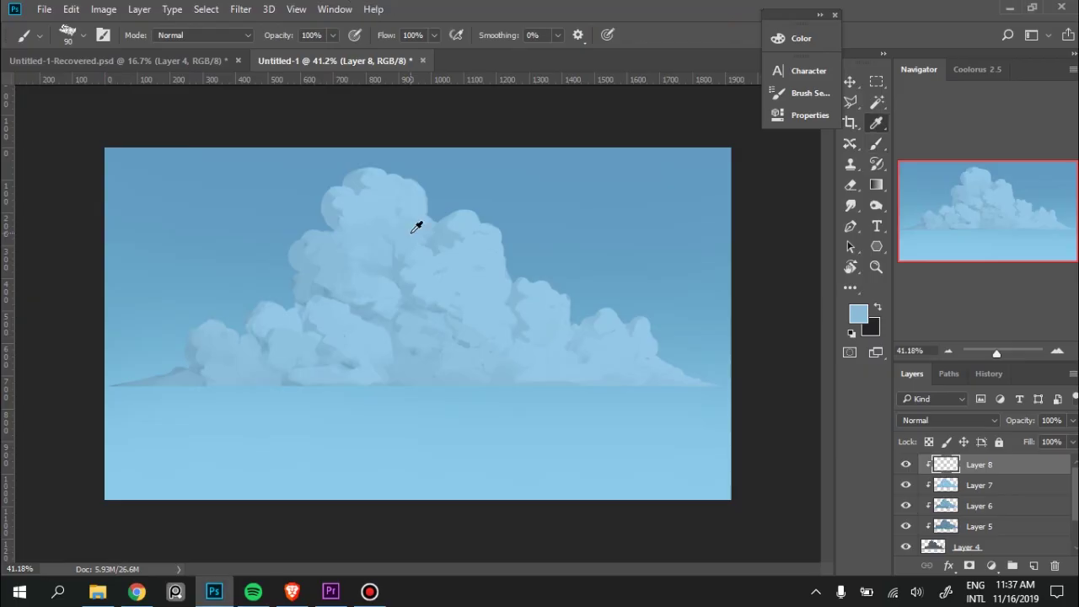
{"action": "left_click", "coordinate": [858, 313]}
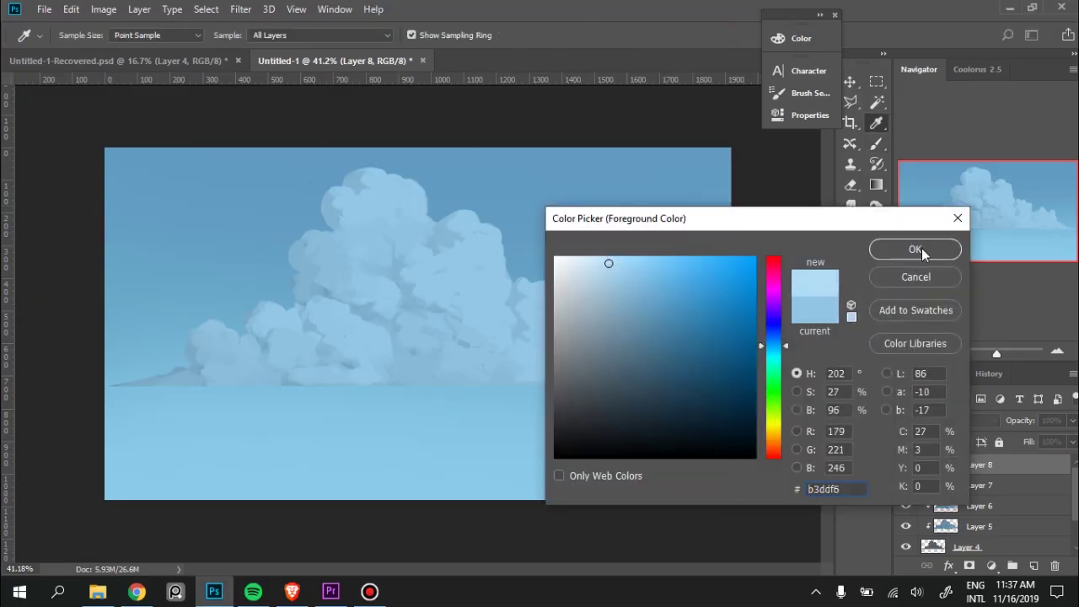
{"action": "left_click", "coordinate": [927, 246]}
{"action": "mouse_move", "coordinate": [417, 177]}
{"action": "left_mouse_down"}
{"action": "mouse_move", "coordinate": [409, 212]}
{"action": "mouse_move", "coordinate": [378, 211]}
{"action": "left_mouse_up"}
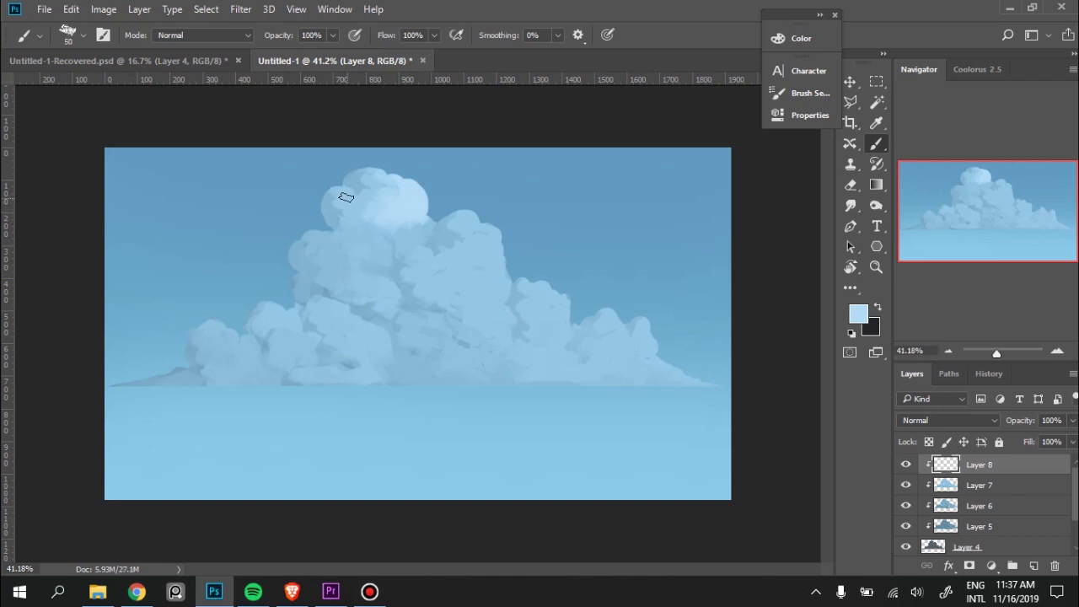
Start music playback in the background and adjust its volume.
{"action": "key", "text": "i"}
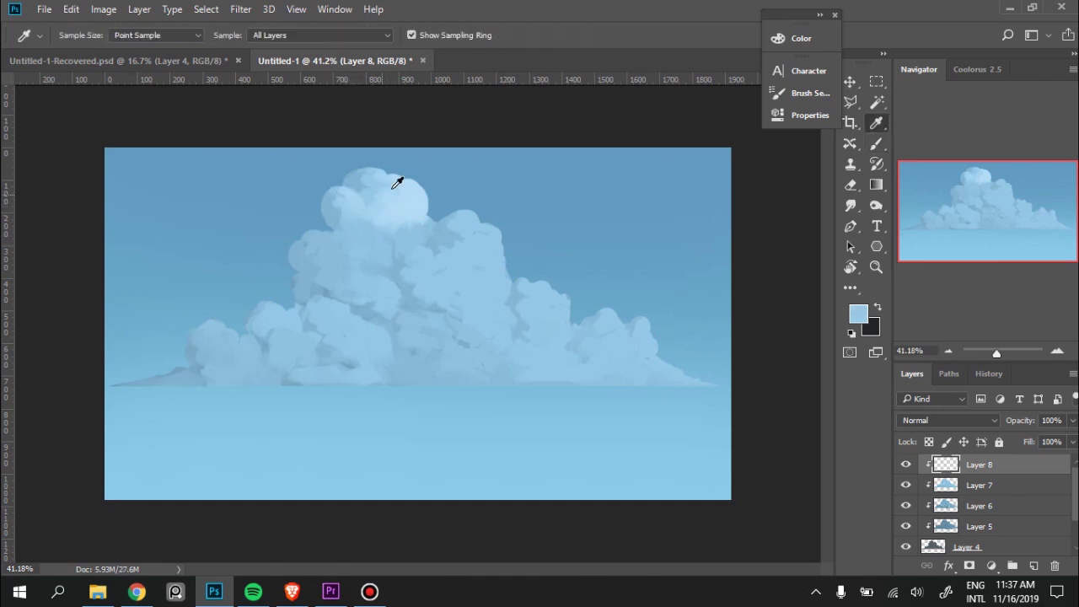
{"action": "key", "text": "XF86AudioRaiseVolume"}
{"action": "left_click", "coordinate": [253, 591]}
{"action": "left_click", "coordinate": [649, 504]}
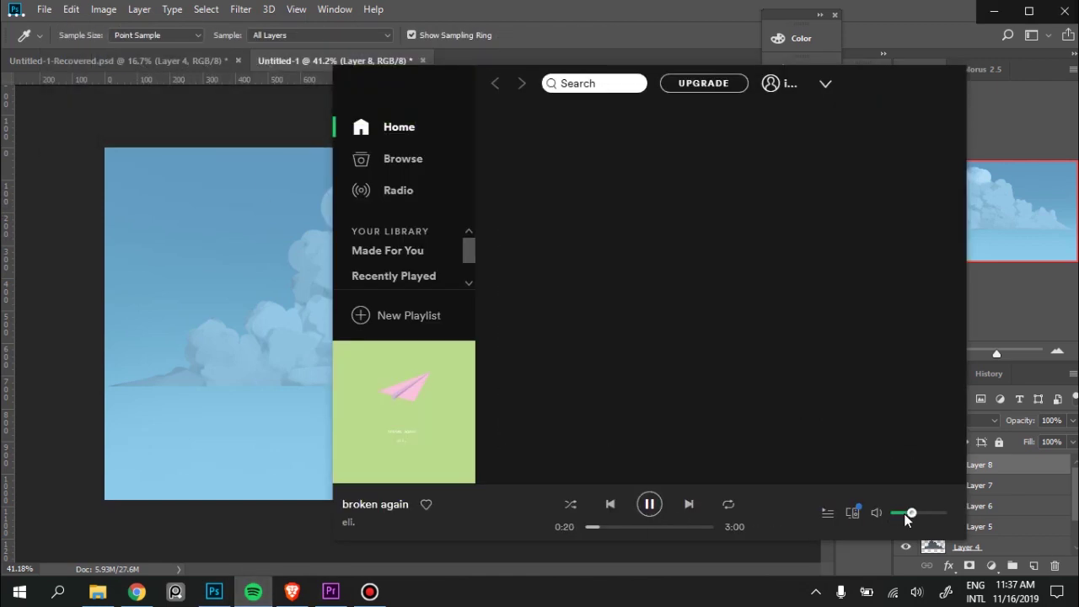
{"action": "key", "text": "XF86AudioLowerVolume"}
{"action": "key", "text": "XF86AudioLowerVolume"}
{"action": "key", "text": "XF86AudioLowerVolume"}
{"action": "key", "text": "XF86AudioLowerVolume"}
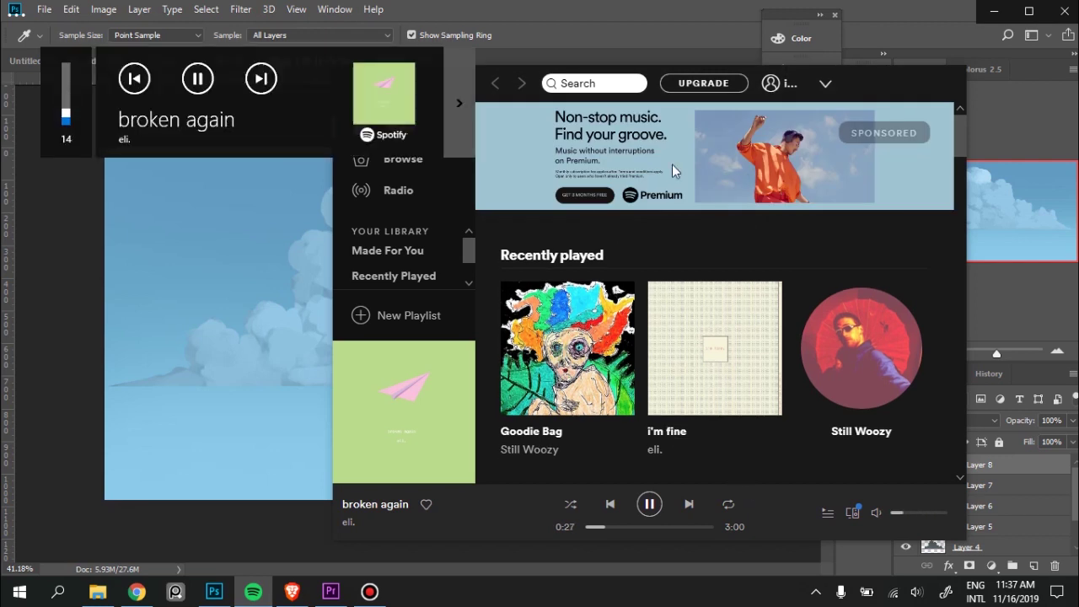
{"action": "key", "text": "alt+Tab"}
Paint bright sampled highlights on the top and upper-right cloud lumps with a 70 px brush.
{"action": "key", "text": "b"}
{"action": "left_click", "coordinate": [404, 207], "text": "alt"}
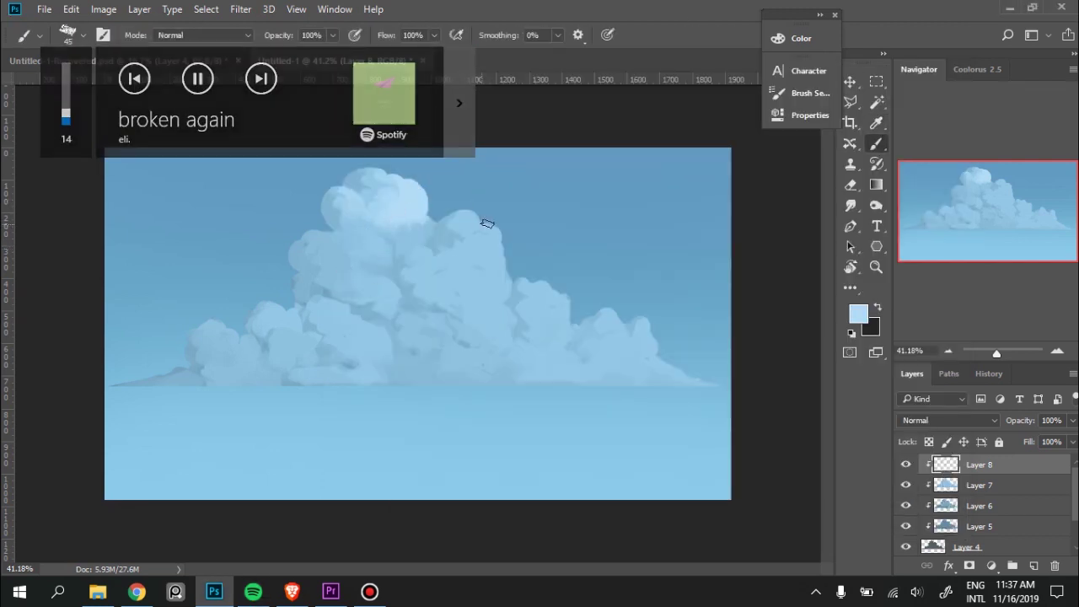
{"action": "left_click_drag", "start_coordinate": [499, 249], "coordinate": [464, 257]}
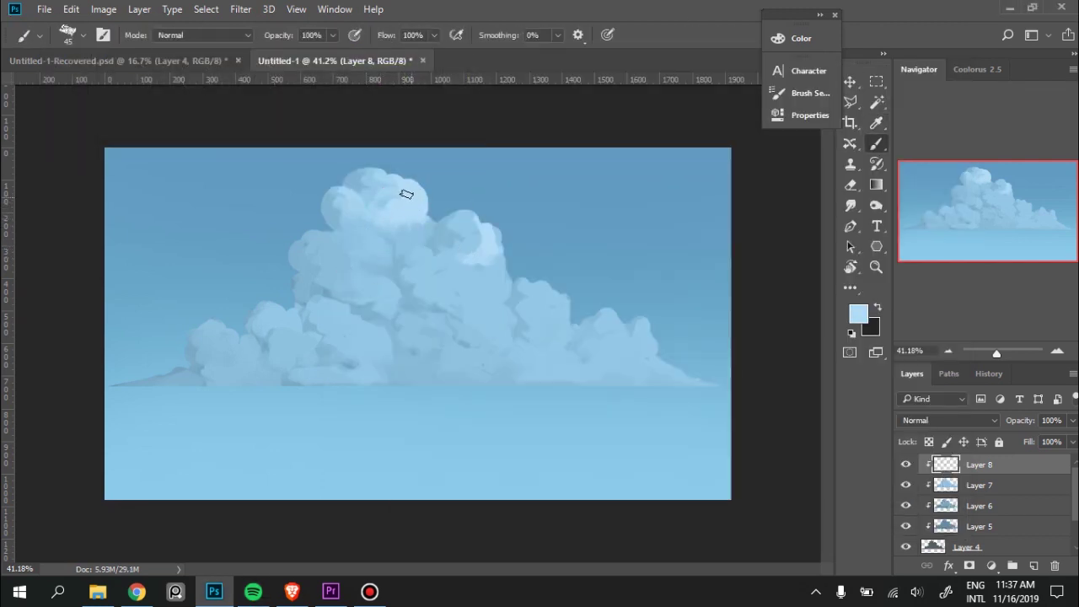
{"action": "left_click", "coordinate": [375, 184], "text": "alt"}
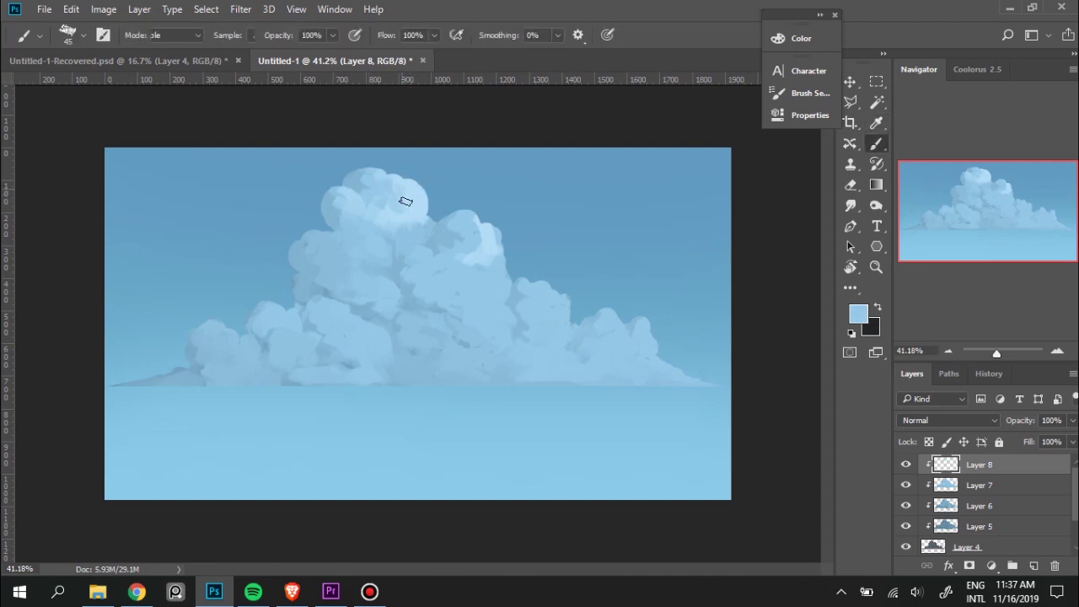
{"action": "left_click", "coordinate": [406, 199], "text": "alt"}
{"action": "left_click_drag", "start_coordinate": [408, 199], "coordinate": [380, 187]}
{"action": "left_click", "coordinate": [396, 194], "text": "alt"}
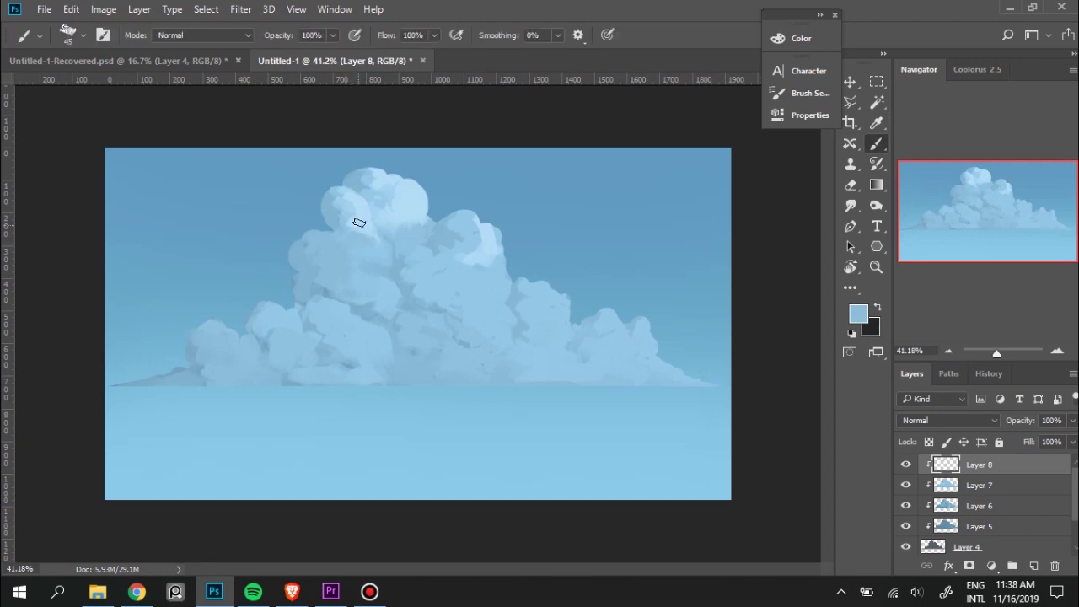
{"action": "key", "text": "bracketright"}
{"action": "key", "text": "bracketright"}
{"action": "key", "text": "bracketright"}
{"action": "mouse_move", "coordinate": [466, 217]}
{"action": "left_mouse_down"}
{"action": "mouse_move", "coordinate": [457, 284]}
{"action": "mouse_move", "coordinate": [440, 296]}
{"action": "mouse_move", "coordinate": [615, 333]}
{"action": "left_mouse_up"}
Shrink the brush to 20 px and sample darker shades from the cloud's centre.
{"action": "left_click", "coordinate": [481, 234], "text": "alt"}
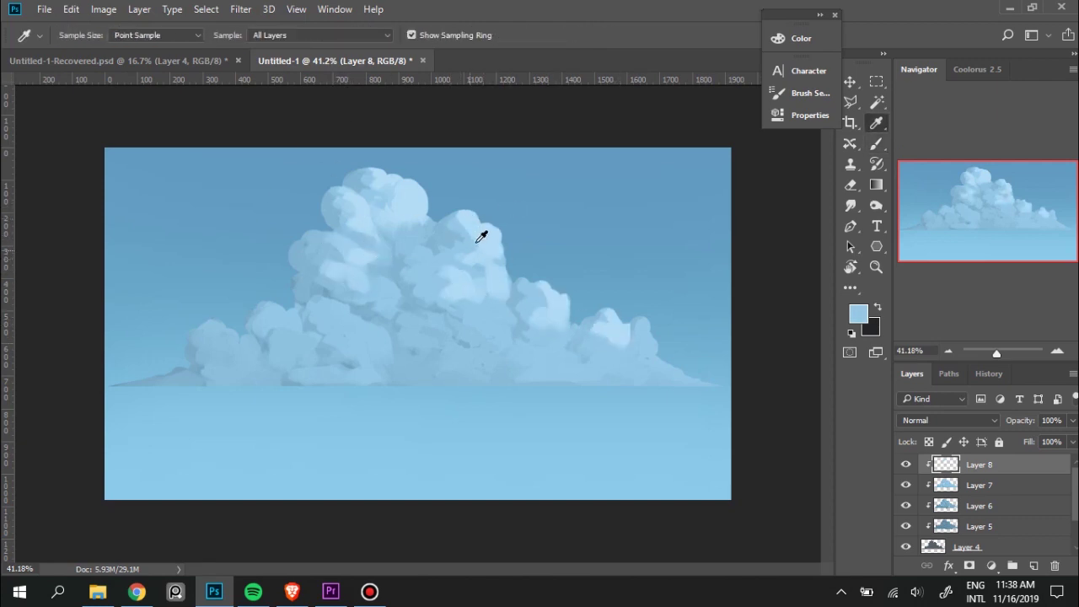
{"action": "key", "text": "bracketleft"}
{"action": "key", "text": "bracketleft"}
{"action": "key", "text": "bracketleft"}
{"action": "left_click", "coordinate": [451, 234], "text": "alt"}
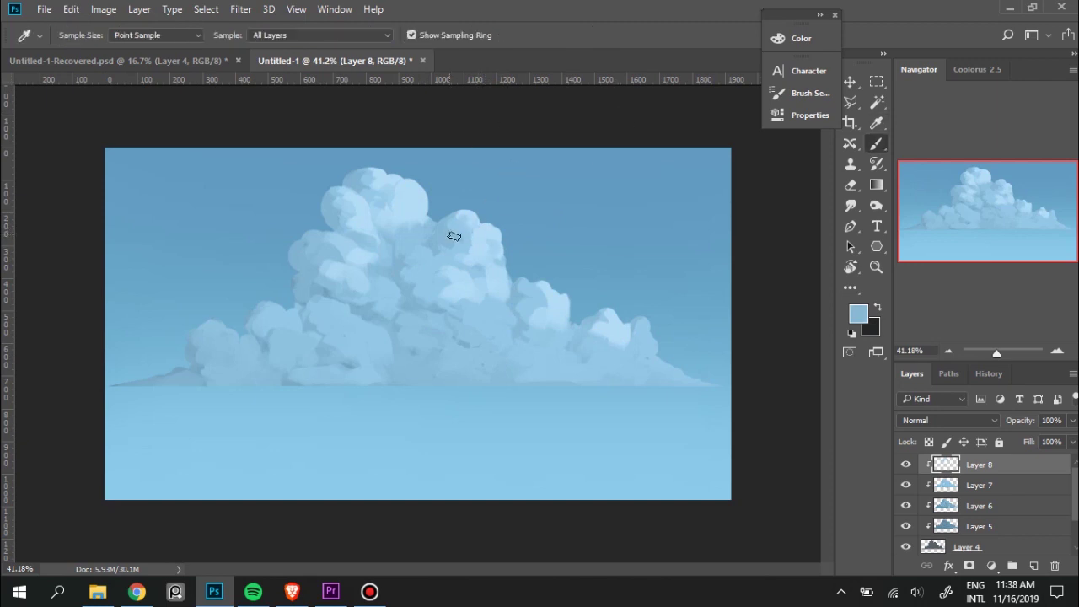
{"action": "key", "text": "bracketleft"}
{"action": "key", "text": "bracketleft"}
{"action": "key", "text": "bracketleft"}
{"action": "left_click", "coordinate": [462, 232], "text": "alt"}
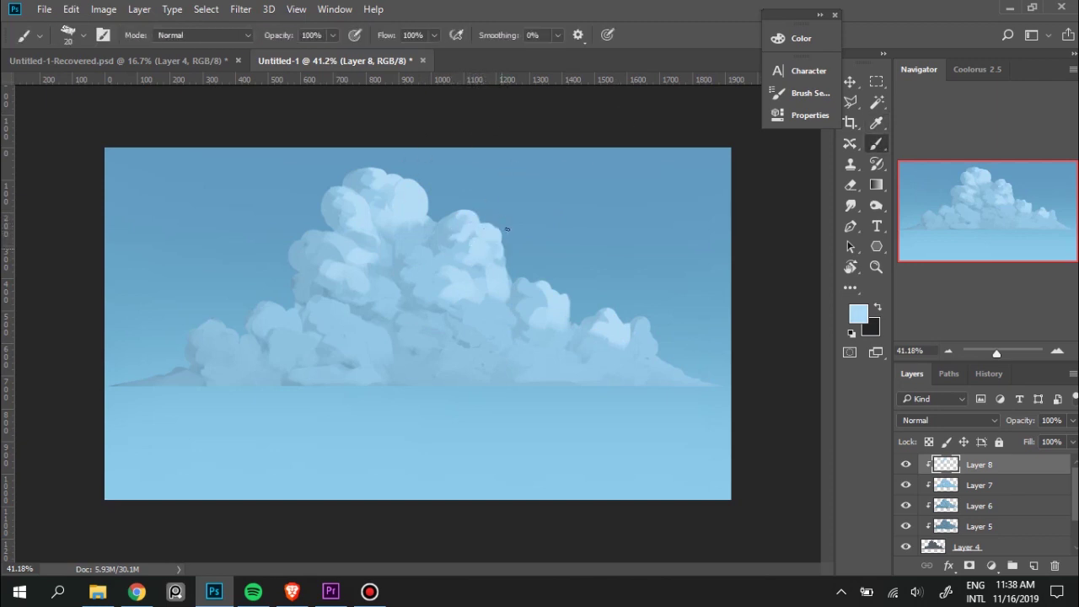
{"action": "left_click", "coordinate": [485, 239], "text": "alt"}
{"action": "left_click", "coordinate": [477, 236], "text": "alt"}
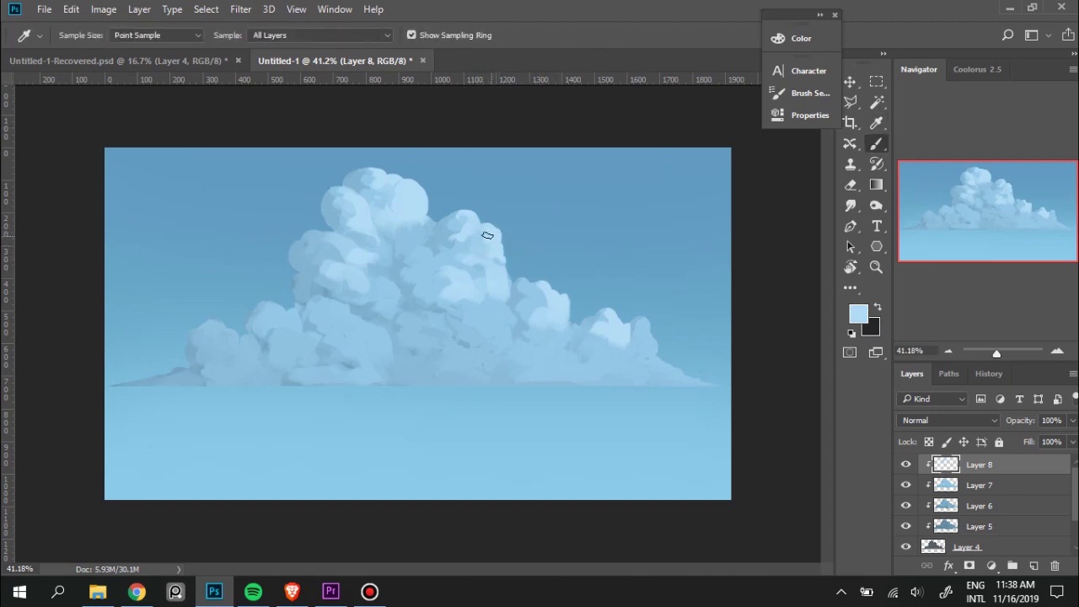
{"action": "key", "text": "alt"}
{"action": "left_click", "coordinate": [419, 200], "text": "alt"}
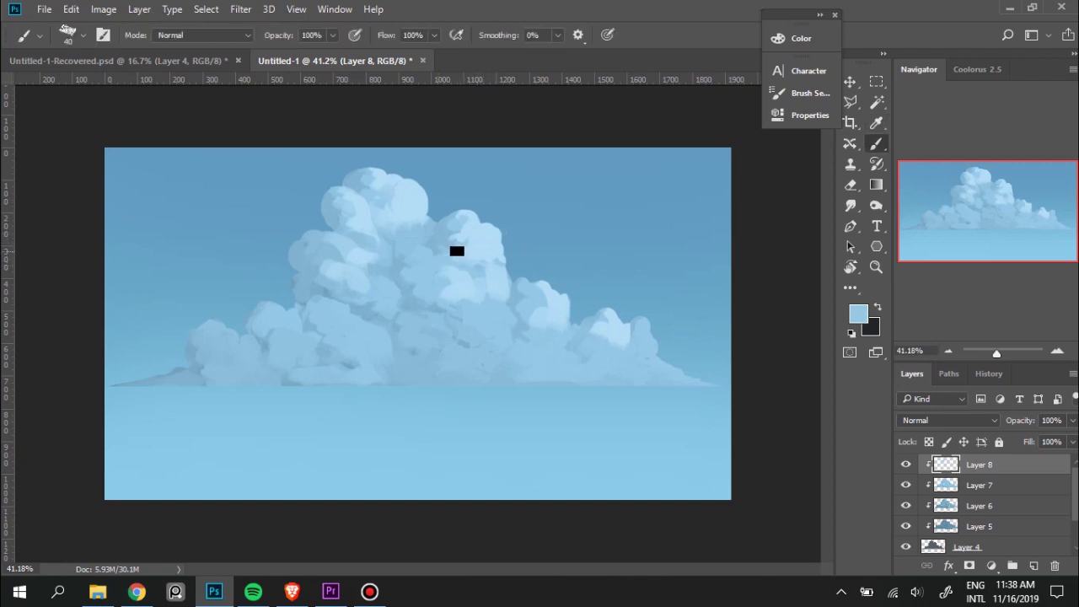
{"action": "left_click", "coordinate": [483, 240], "text": "alt"}
Alt-sample brighter and lighter blues across the upper and central cloud.
{"action": "key", "text": "alt"}
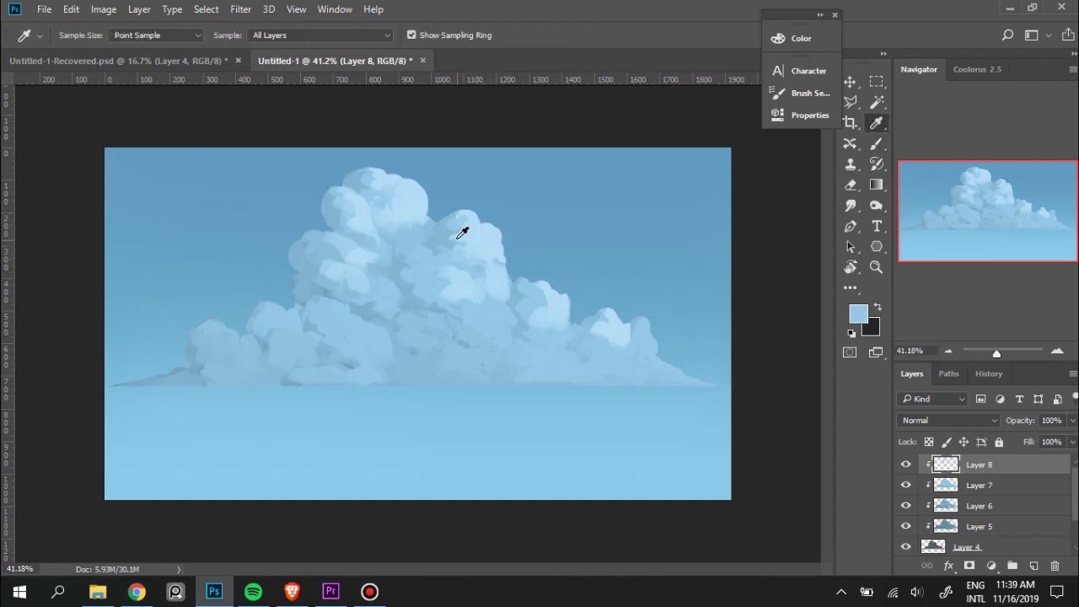
{"action": "left_click", "coordinate": [460, 233], "text": "alt"}
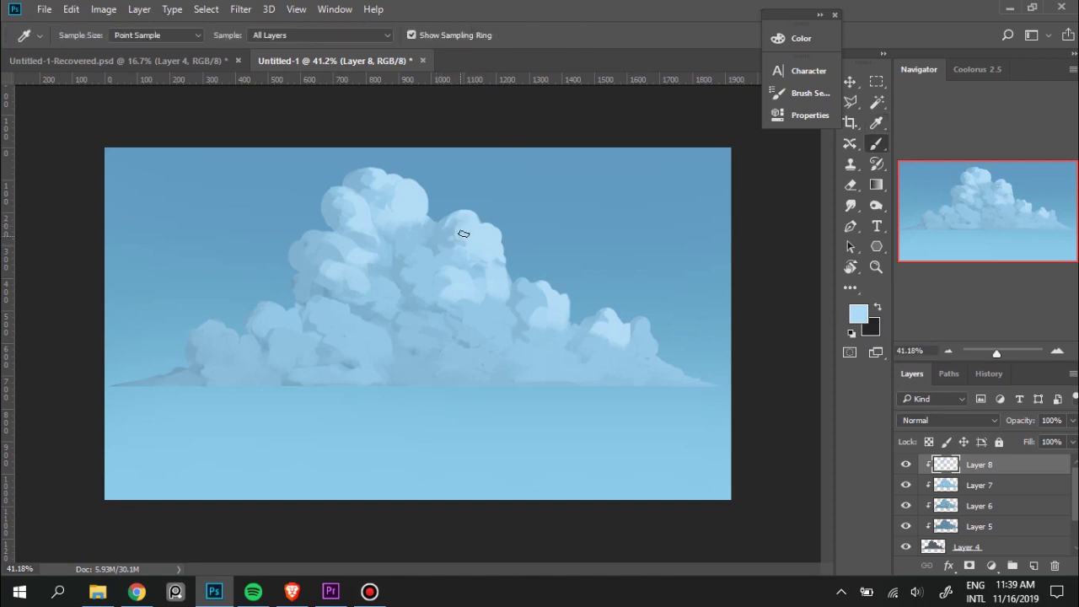
{"action": "left_click", "coordinate": [393, 203], "text": "alt"}
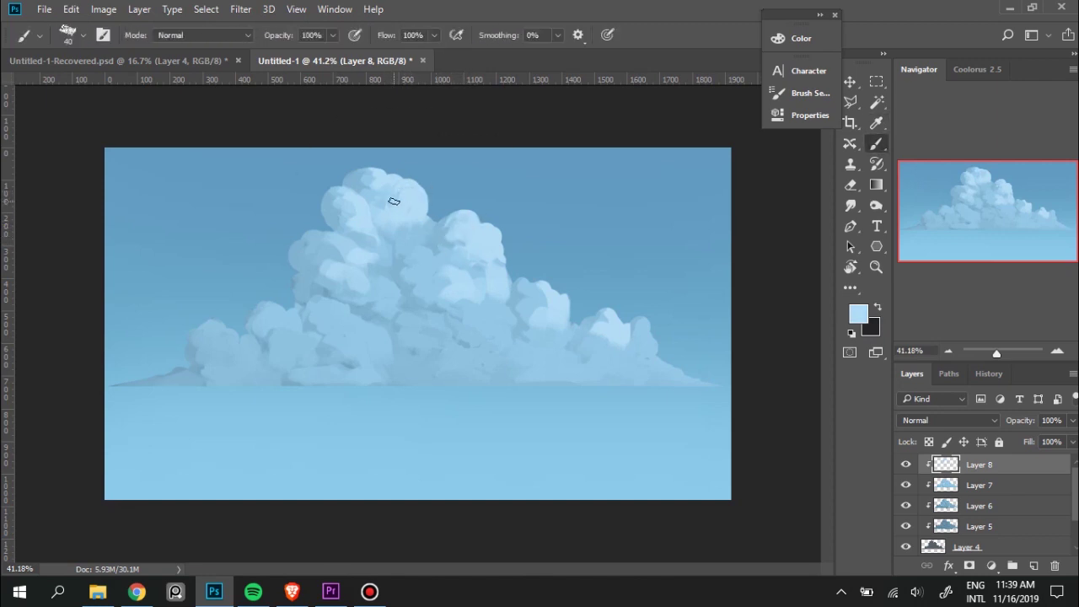
{"action": "left_click", "coordinate": [413, 208], "text": "alt"}
{"action": "left_click", "coordinate": [414, 238], "text": "alt"}
{"action": "left_click", "coordinate": [414, 235], "text": "alt"}
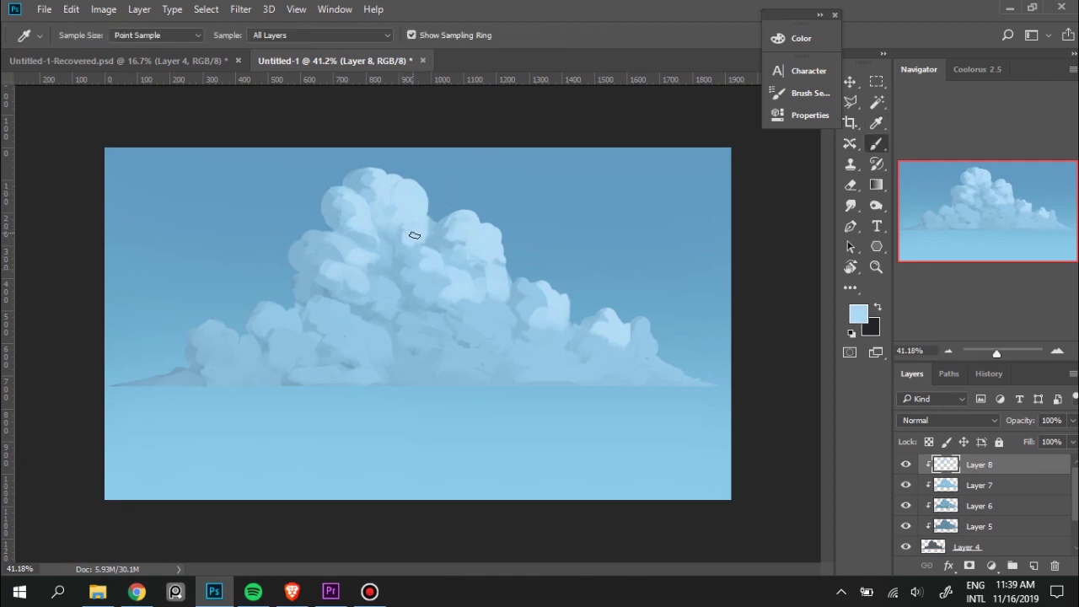
{"action": "left_click", "coordinate": [414, 203], "text": "alt"}
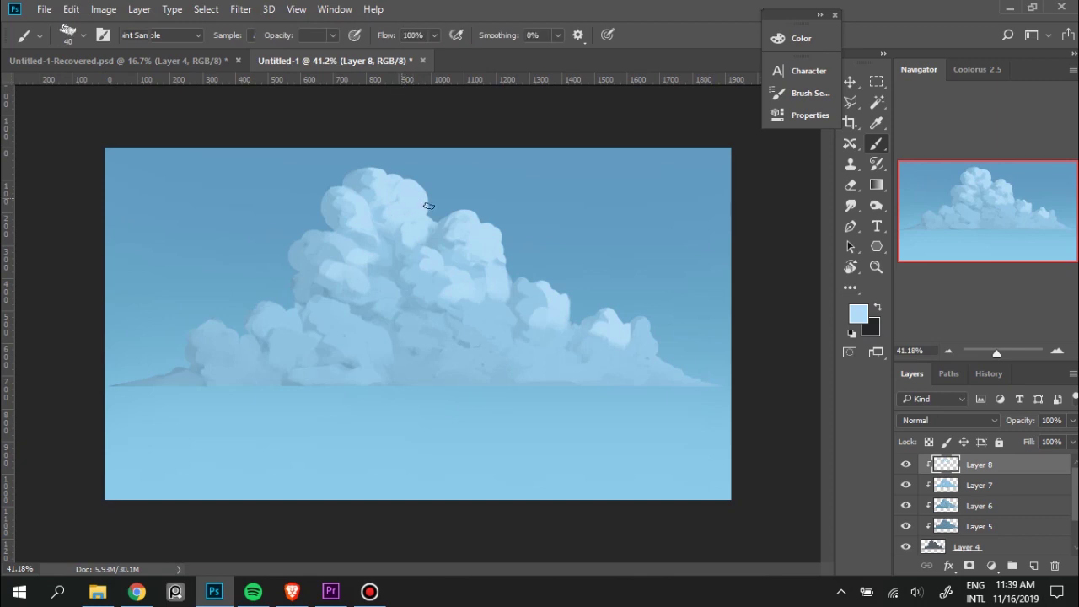
{"action": "left_click", "coordinate": [438, 220], "text": "alt"}
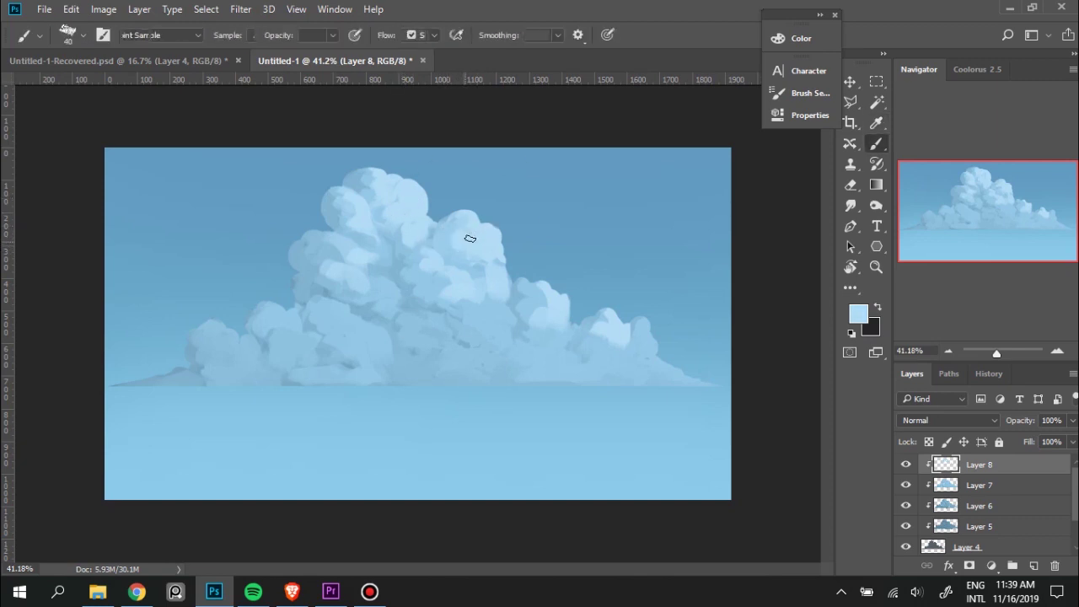
{"action": "left_click", "coordinate": [456, 232], "text": "alt"}
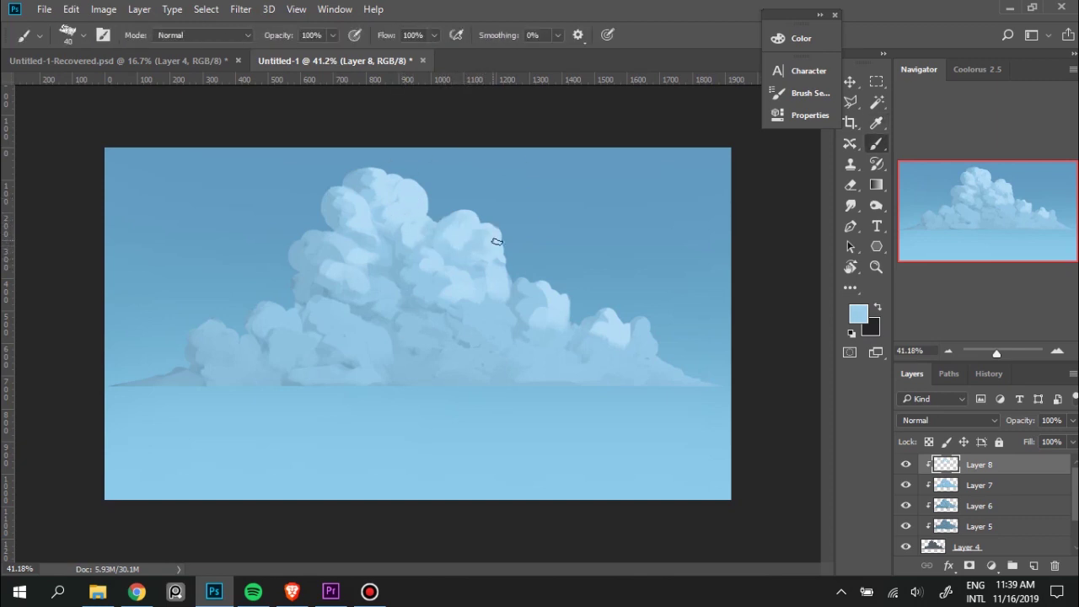
Sample further cloud shades, ending with a blue from the cloud's right side.
{"action": "left_click", "coordinate": [456, 242], "text": "alt"}
{"action": "left_click", "coordinate": [456, 242], "text": "alt"}
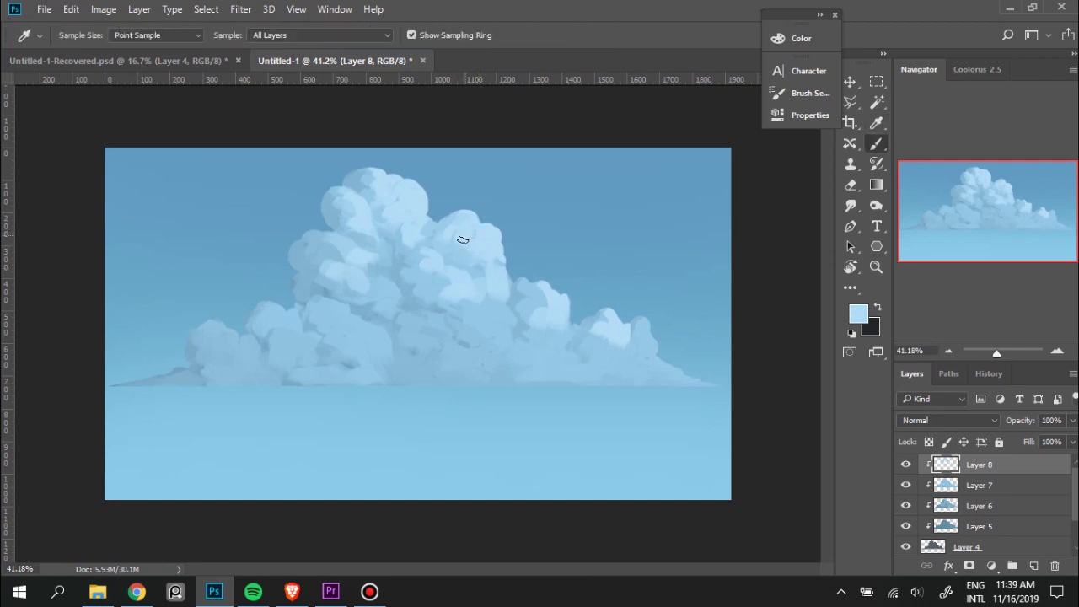
{"action": "left_click", "coordinate": [356, 209], "text": "alt"}
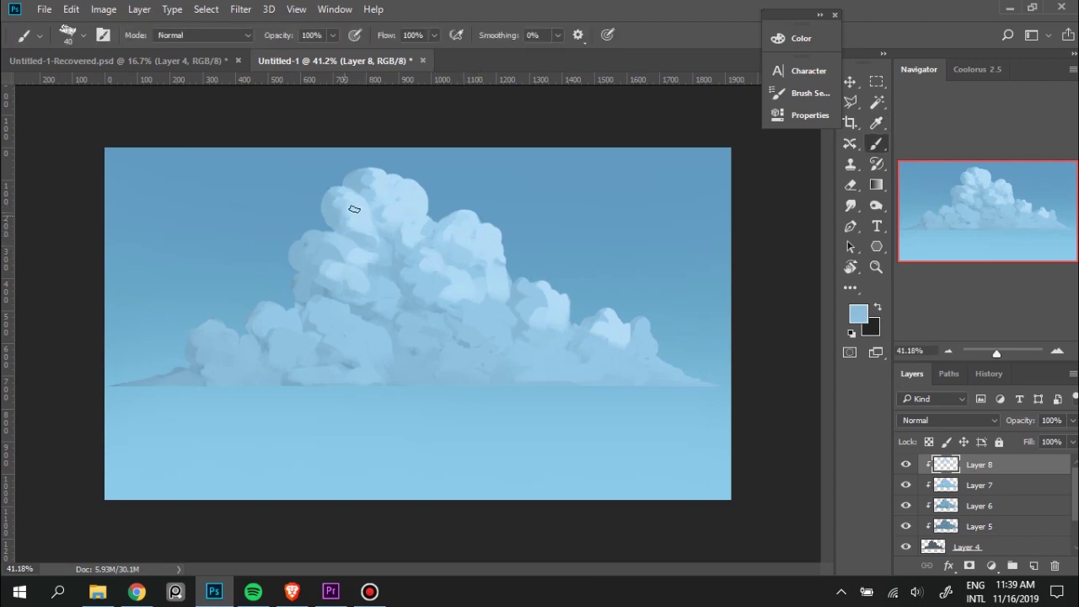
{"action": "left_click", "coordinate": [370, 198], "text": "alt"}
{"action": "left_click", "coordinate": [419, 198], "text": "alt"}
{"action": "key", "text": "alt"}
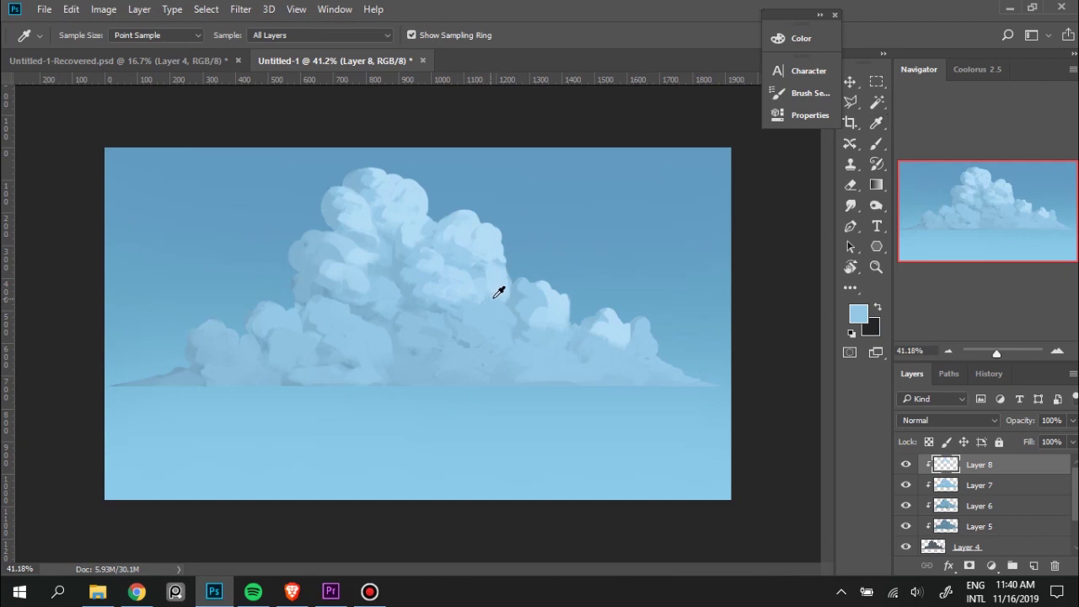
{"action": "left_click", "coordinate": [498, 292], "text": "alt"}
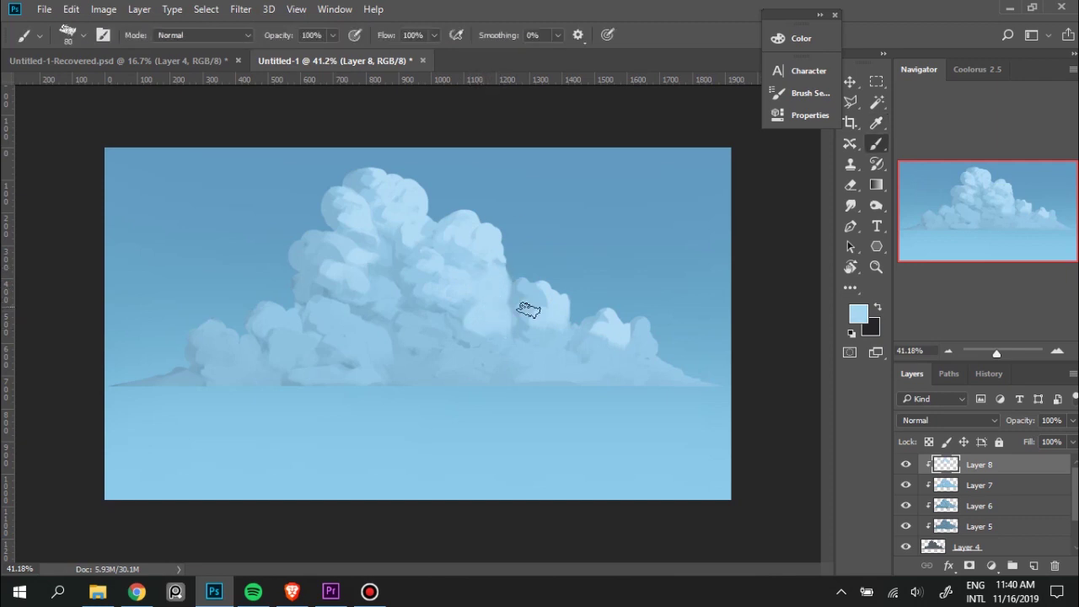
Lighten the lower-right part of the cloud with sampled light blues.
{"action": "mouse_move", "coordinate": [529, 310]}
{"action": "left_mouse_down"}
{"action": "mouse_move", "coordinate": [535, 362]}
{"action": "mouse_move", "coordinate": [590, 339]}
{"action": "left_mouse_up"}
{"action": "left_click", "coordinate": [624, 337], "text": "alt"}
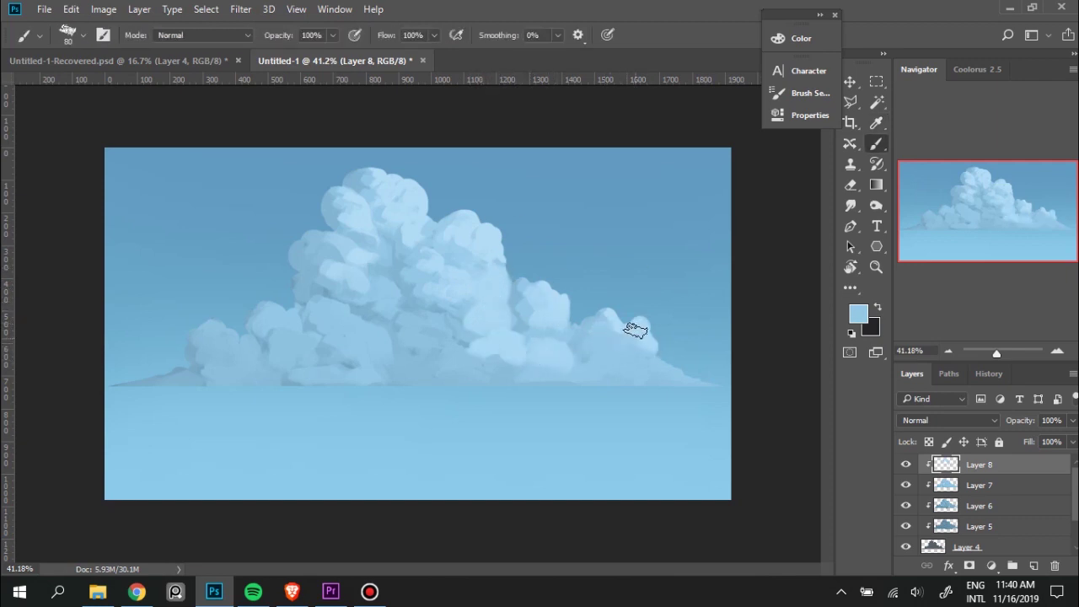
{"action": "left_click", "coordinate": [513, 333], "text": "alt"}
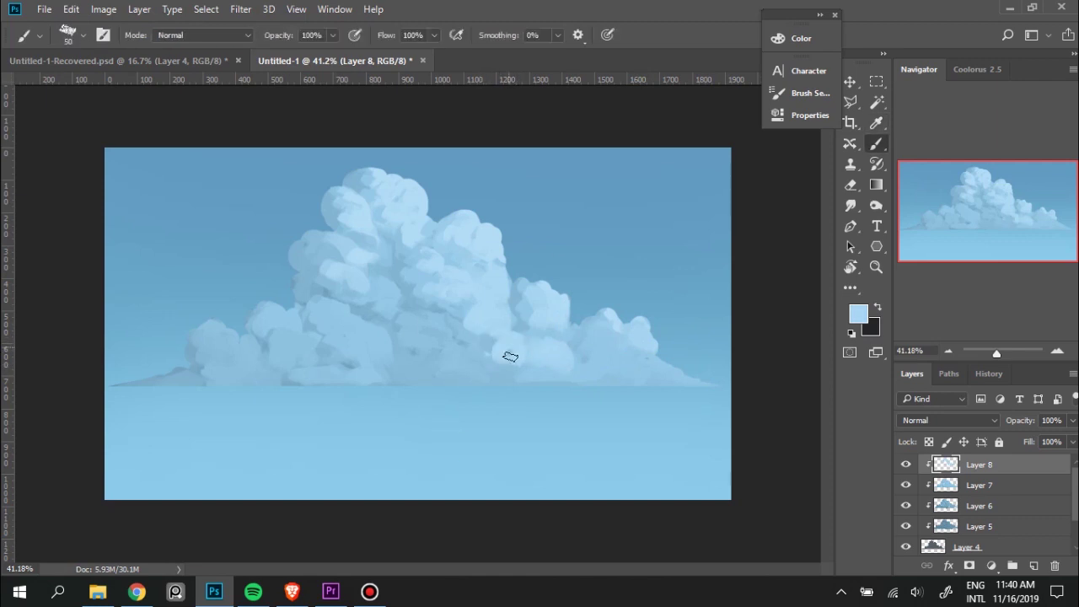
{"action": "left_click", "coordinate": [481, 351], "text": "alt"}
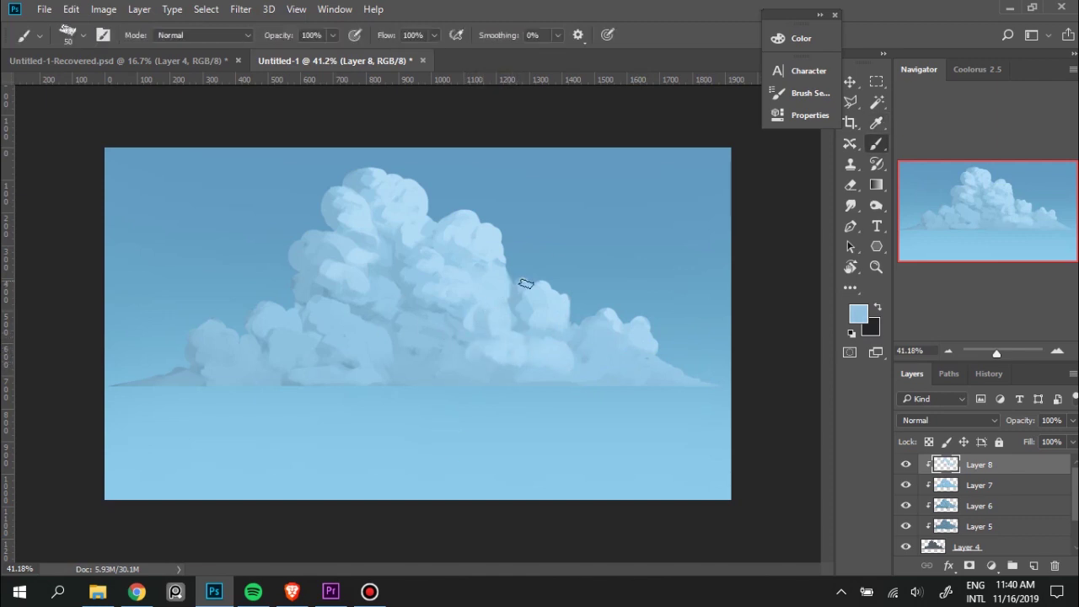
{"action": "key", "text": "alt"}
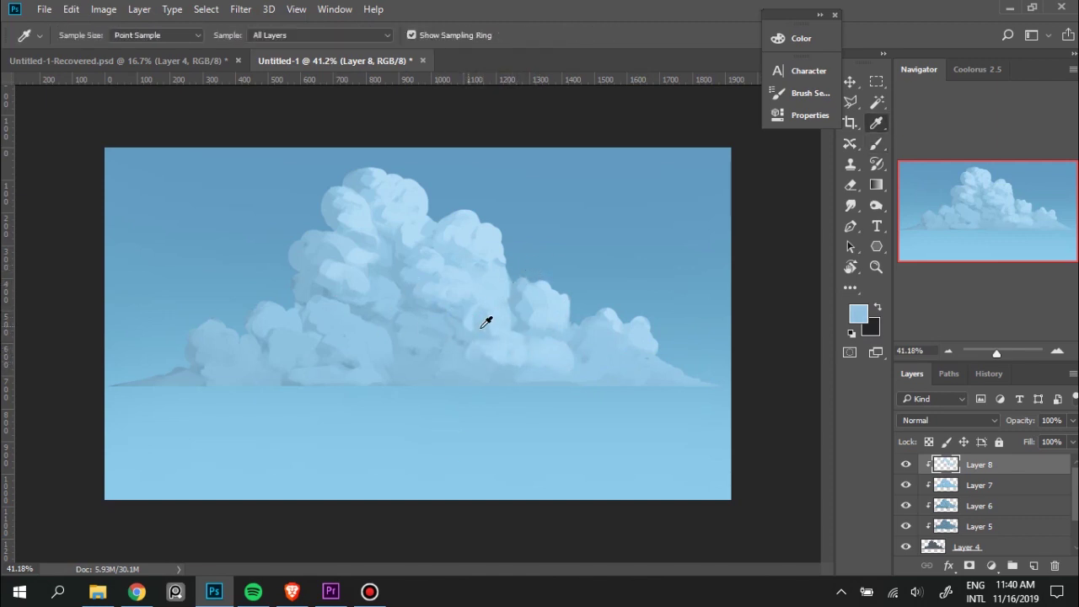
{"action": "left_click", "coordinate": [504, 310], "text": "alt"}
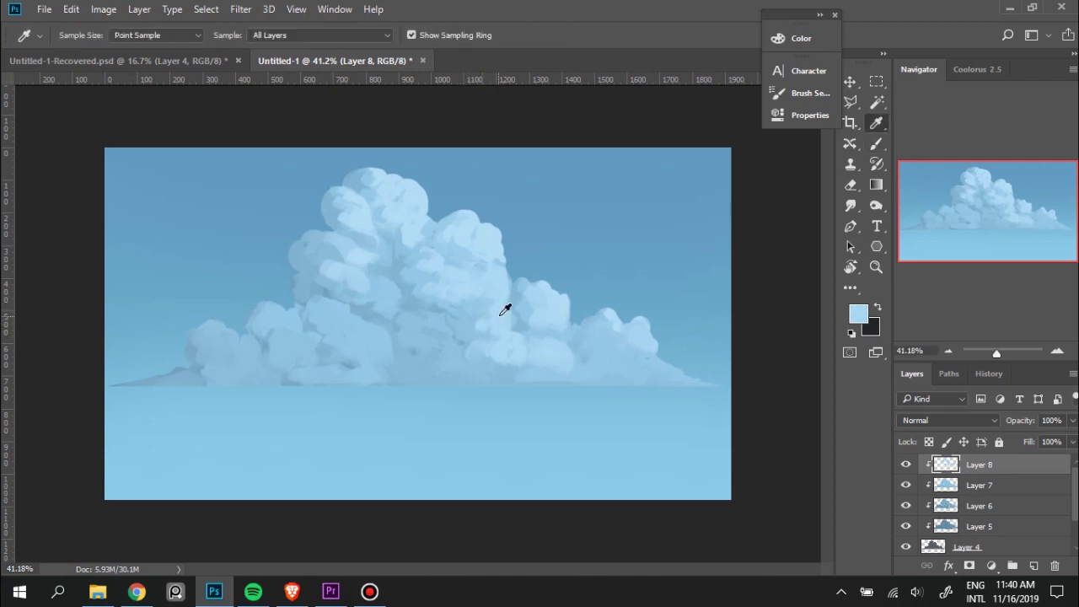
Paint darker blue shading onto the left cloud mass.
{"action": "left_click", "coordinate": [332, 287], "text": "alt"}
{"action": "mouse_move", "coordinate": [313, 282]}
{"action": "left_mouse_down"}
{"action": "mouse_move", "coordinate": [361, 306]}
{"action": "mouse_move", "coordinate": [385, 289]}
{"action": "mouse_move", "coordinate": [346, 273]}
{"action": "left_mouse_up"}
{"action": "left_click", "coordinate": [361, 265], "text": "alt"}
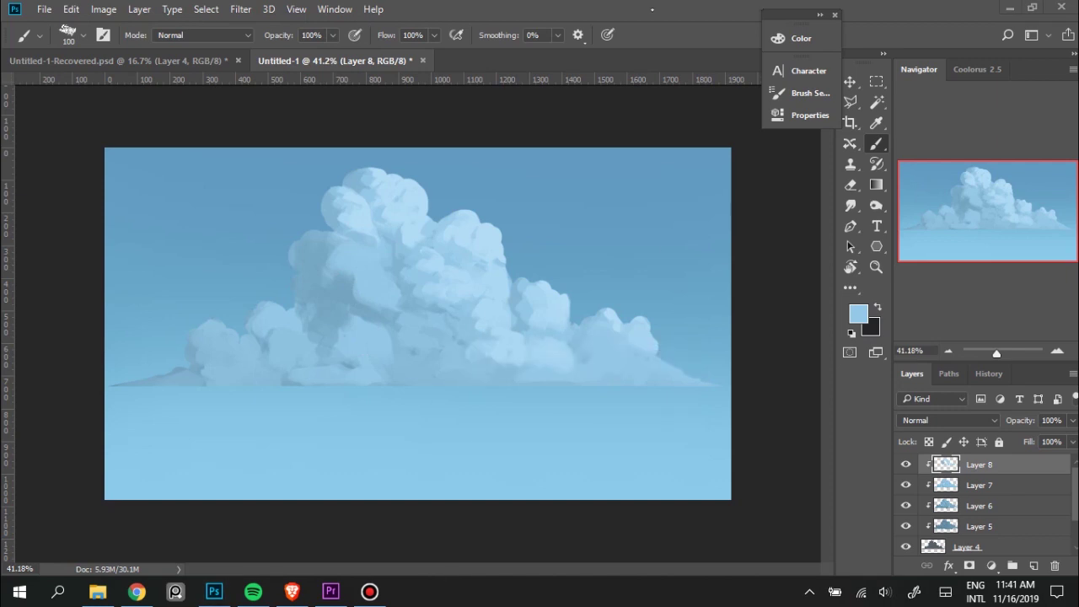
Browse the brush presets, then keep painting with the 60 px brush.
{"action": "right_click", "coordinate": [567, 591]}
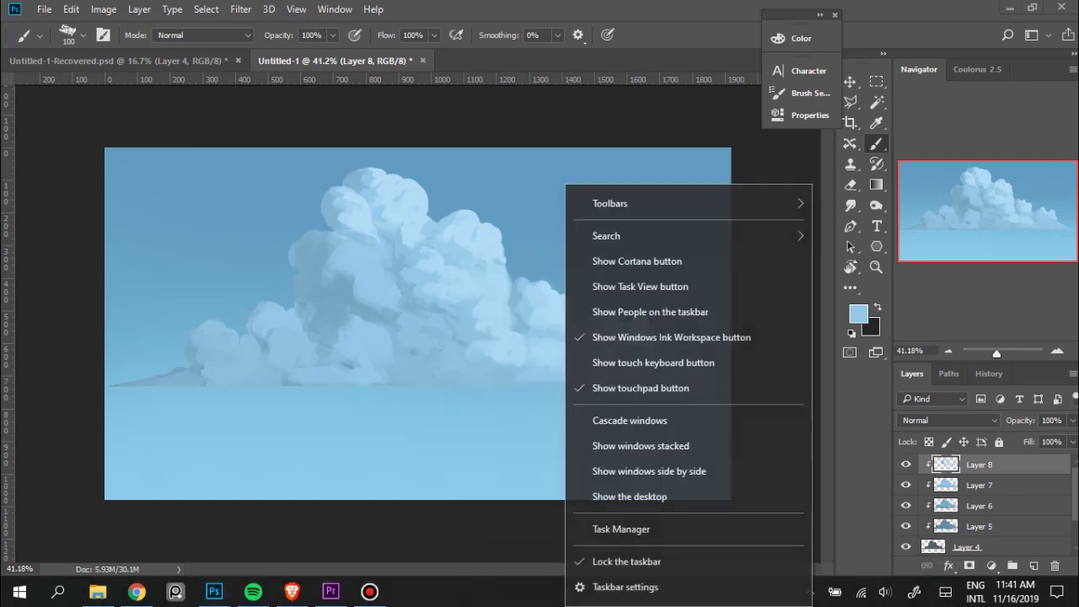
{"action": "right_click", "coordinate": [641, 370]}
{"action": "left_click", "coordinate": [678, 499]}
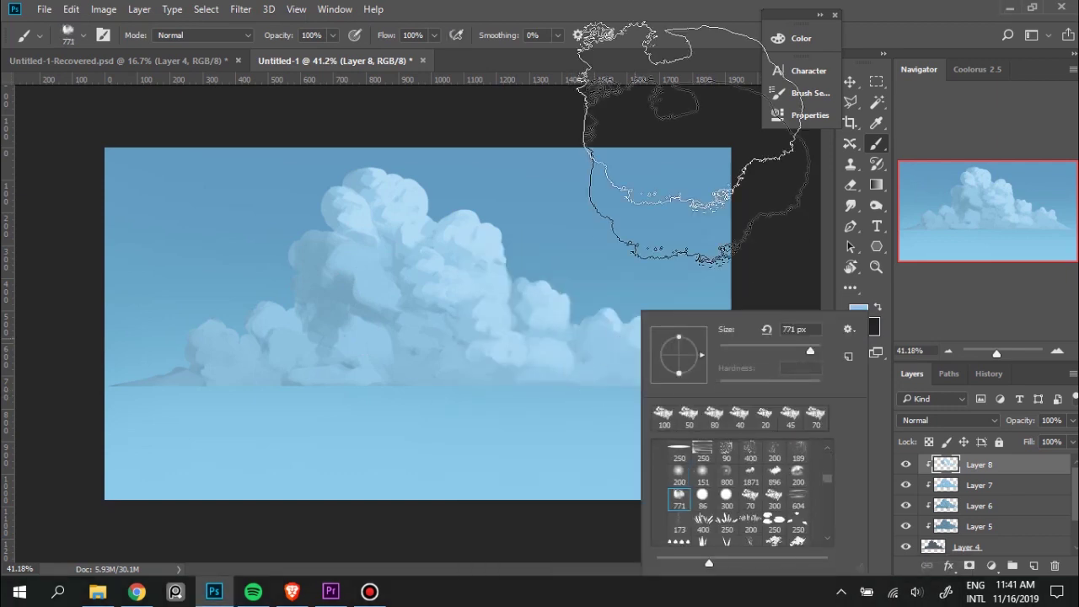
{"action": "key", "text": "Escape"}
{"action": "left_click", "coordinate": [385, 188], "text": "alt"}
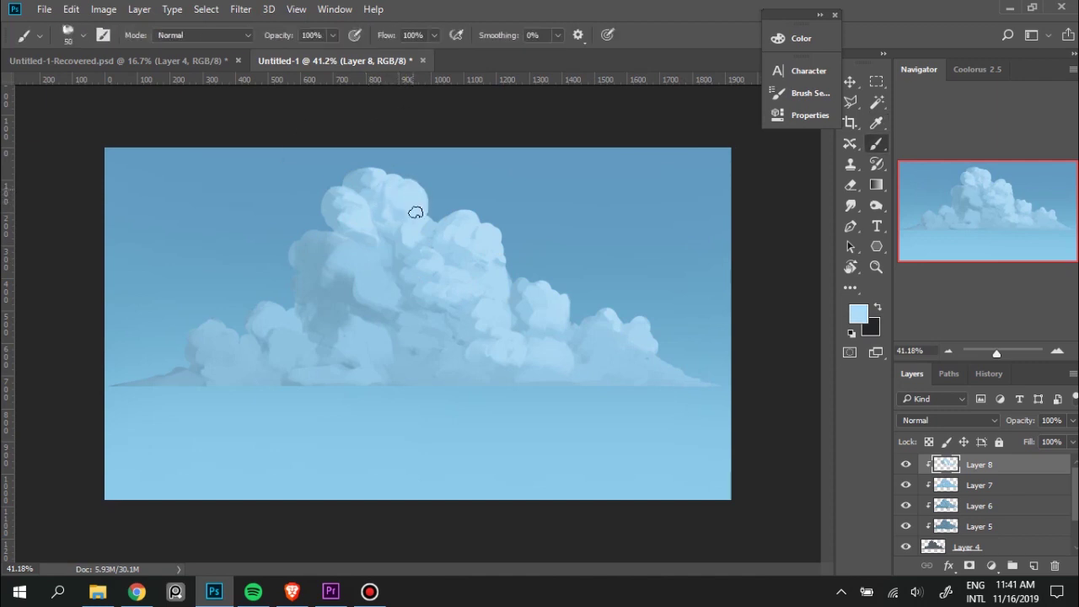
Sample light and muted blues and repaint the top of the cloud.
{"action": "left_click", "coordinate": [353, 216], "text": "alt"}
{"action": "left_click", "coordinate": [349, 218], "text": "alt"}
{"action": "left_click", "coordinate": [394, 186], "text": "alt"}
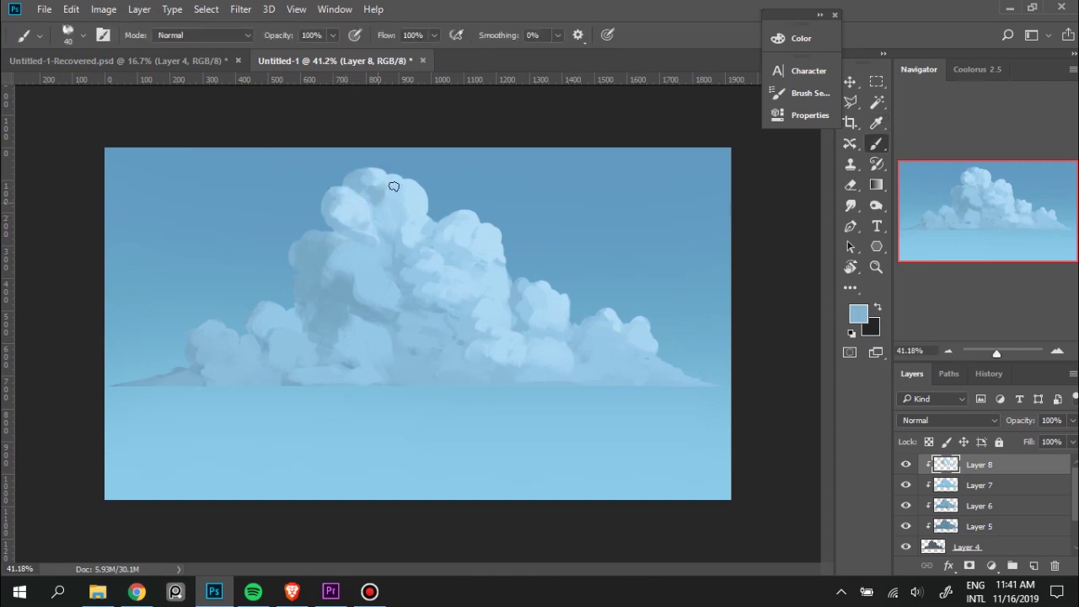
{"action": "left_click", "coordinate": [391, 213], "text": "alt"}
{"action": "mouse_move", "coordinate": [368, 179]}
{"action": "left_mouse_down"}
{"action": "mouse_move", "coordinate": [379, 176]}
{"action": "mouse_move", "coordinate": [397, 237]}
{"action": "left_mouse_up"}
{"action": "left_click", "coordinate": [396, 183], "text": "alt"}
Lighten the cloud's upper-left interior with a 50 px brush.
{"action": "key", "text": "bracketleft"}
{"action": "key", "text": "bracketleft"}
{"action": "key", "text": "bracketleft"}
{"action": "left_click", "coordinate": [373, 197], "text": "alt"}
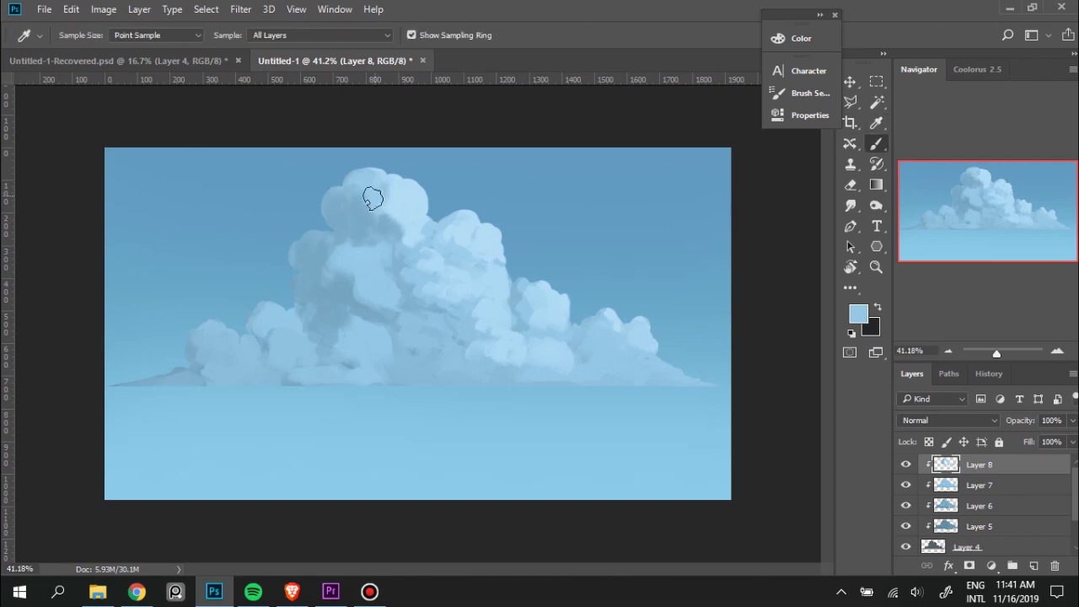
{"action": "left_click_drag", "start_coordinate": [373, 197], "coordinate": [362, 211]}
{"action": "left_click", "coordinate": [424, 188], "text": "alt"}
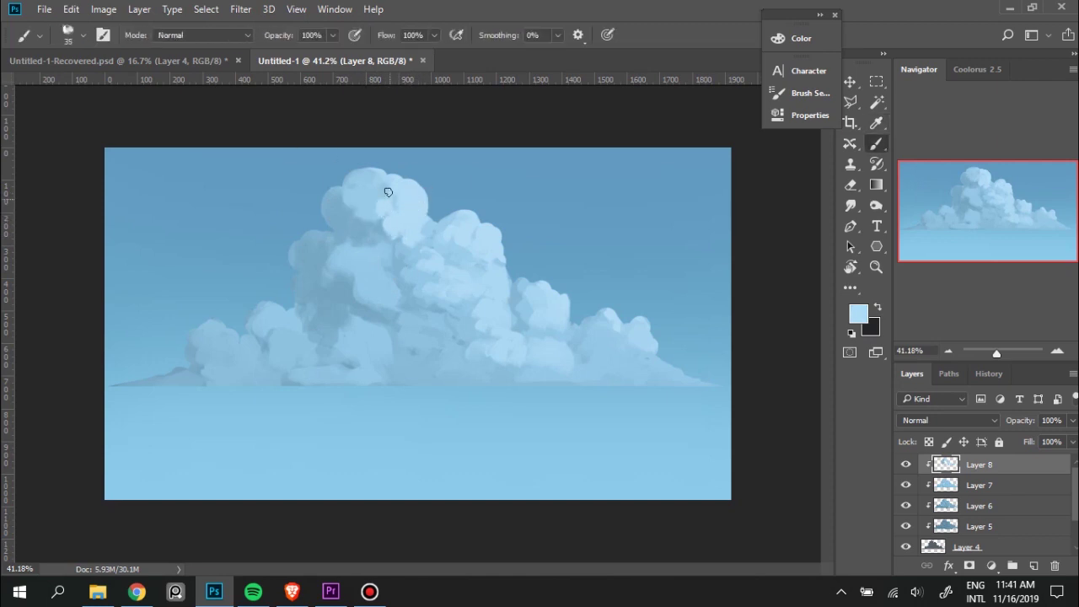
{"action": "left_click", "coordinate": [368, 197], "text": "alt"}
{"action": "left_click", "coordinate": [363, 202], "text": "alt"}
{"action": "left_click_drag", "start_coordinate": [346, 216], "coordinate": [371, 211]}
Paint light strokes across the cloud and short dark dabs with a 35 px brush.
{"action": "left_click", "coordinate": [315, 251], "text": "alt"}
{"action": "left_click", "coordinate": [378, 272], "text": "alt"}
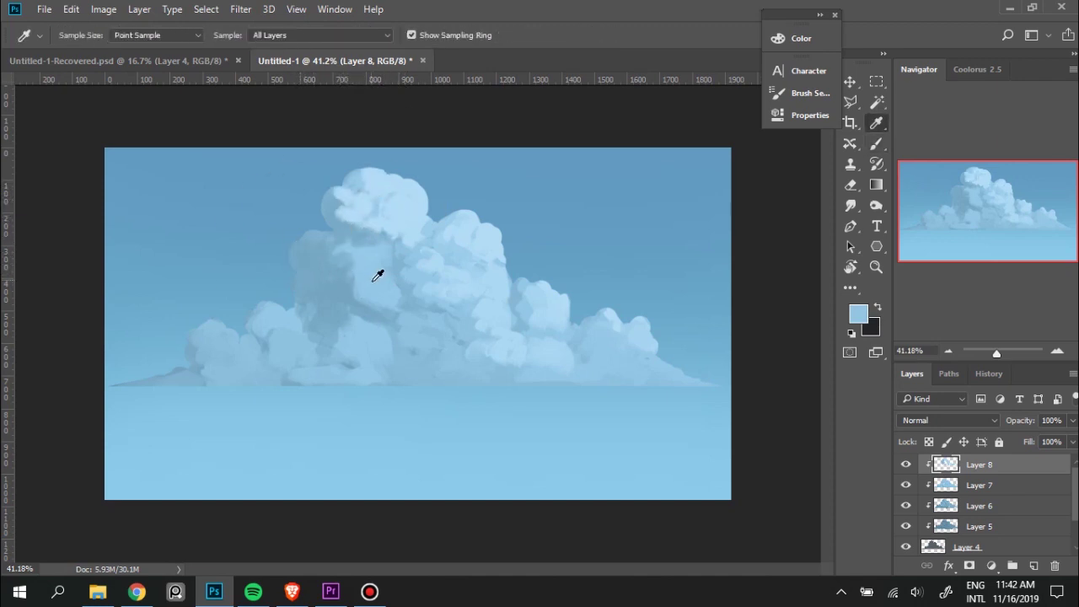
{"action": "key", "text": "bracketright"}
{"action": "mouse_move", "coordinate": [365, 268]}
{"action": "left_mouse_down"}
{"action": "mouse_move", "coordinate": [385, 292]}
{"action": "mouse_move", "coordinate": [340, 245]}
{"action": "mouse_move", "coordinate": [313, 254]}
{"action": "left_mouse_up"}
{"action": "left_click", "coordinate": [346, 281], "text": "alt"}
{"action": "key", "text": "bracketleft"}
{"action": "key", "text": "bracketleft"}
{"action": "key", "text": "bracketleft"}
{"action": "left_click", "coordinate": [351, 294], "text": "alt"}
{"action": "key", "text": "bracketright"}
{"action": "key", "text": "bracketright"}
{"action": "key", "text": "bracketright"}
Brighten the middle of the cloud with light blue strokes.
{"action": "left_click", "coordinate": [378, 248], "text": "alt"}
{"action": "left_click", "coordinate": [315, 258], "text": "alt"}
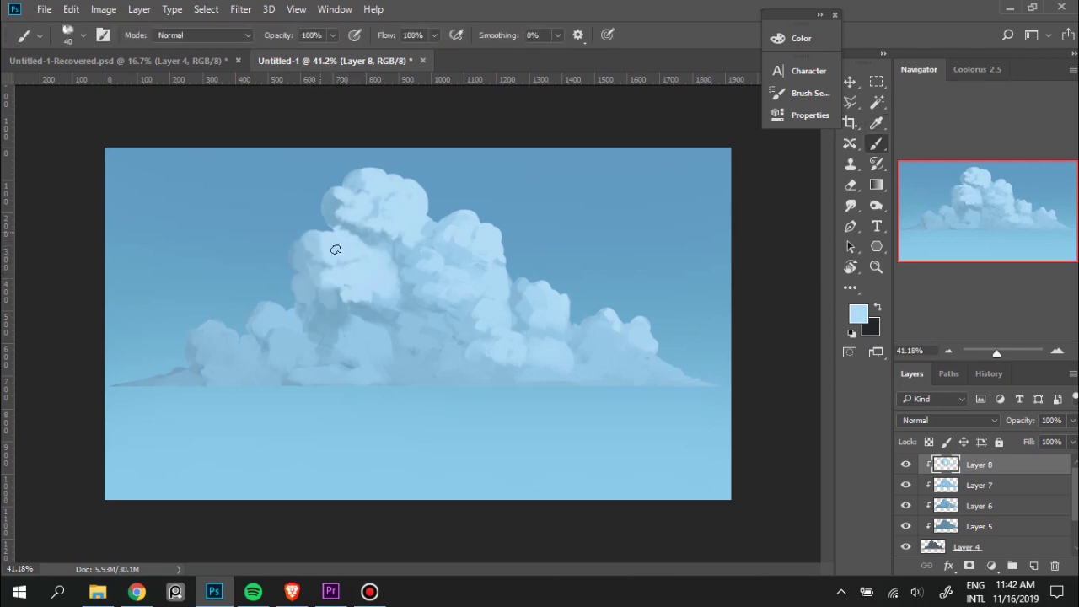
{"action": "left_click", "coordinate": [357, 241], "text": "alt"}
{"action": "left_click_drag", "start_coordinate": [336, 242], "coordinate": [356, 260]}
{"action": "left_click", "coordinate": [320, 234], "text": "alt"}
{"action": "key", "text": "bracketright"}
{"action": "key", "text": "bracketright"}
{"action": "key", "text": "bracketright"}
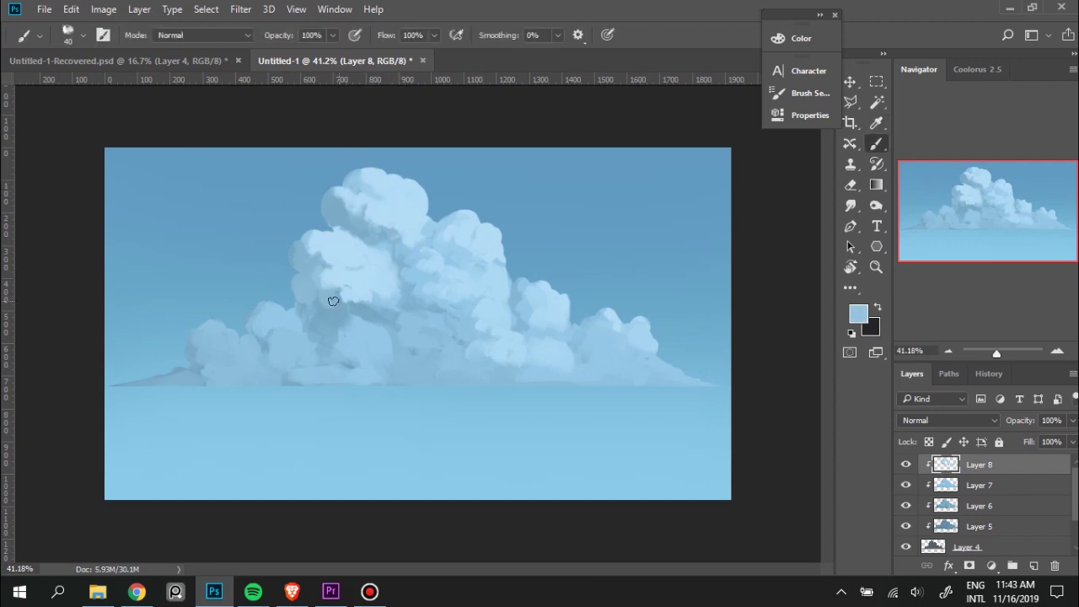
Sample new blues at up to 100 px and add a small dab at 60 px.
{"action": "left_click", "coordinate": [397, 275], "text": "alt"}
{"action": "key", "text": "bracketright"}
{"action": "key", "text": "bracketright"}
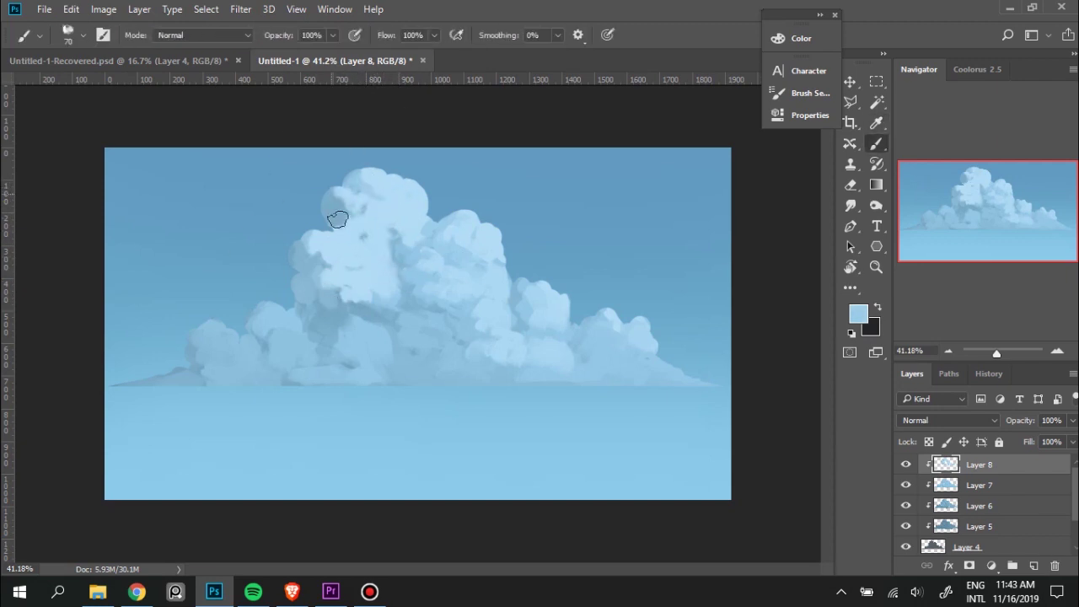
{"action": "key", "text": "alt"}
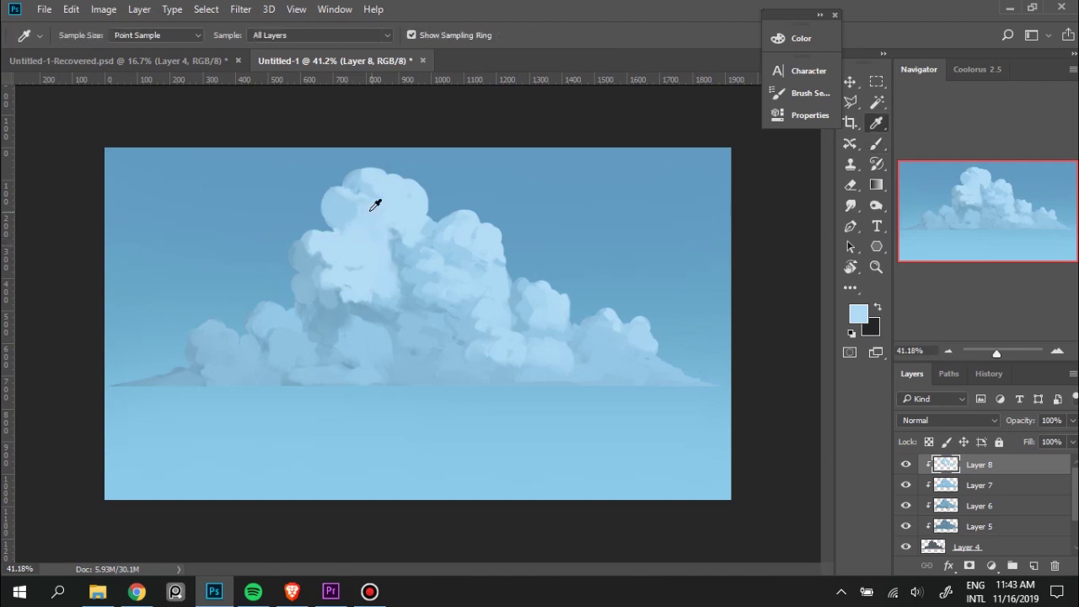
{"action": "left_click", "coordinate": [439, 247], "text": "alt"}
{"action": "key", "text": "bracketright"}
{"action": "key", "text": "bracketright"}
{"action": "key", "text": "bracketright"}
{"action": "left_click", "coordinate": [451, 265], "text": "alt"}
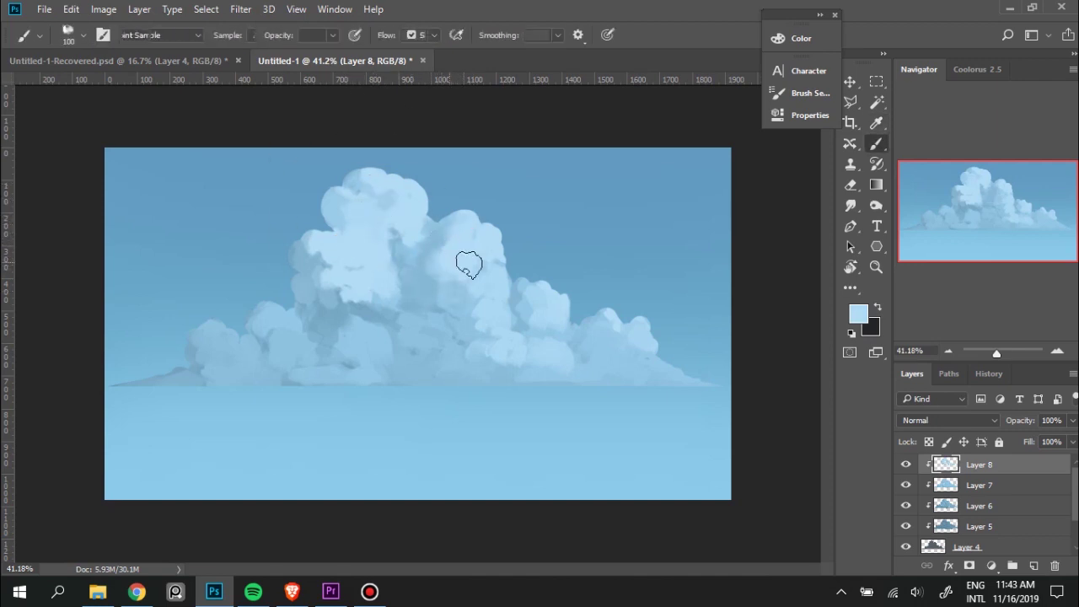
{"action": "left_click", "coordinate": [477, 271], "text": "alt"}
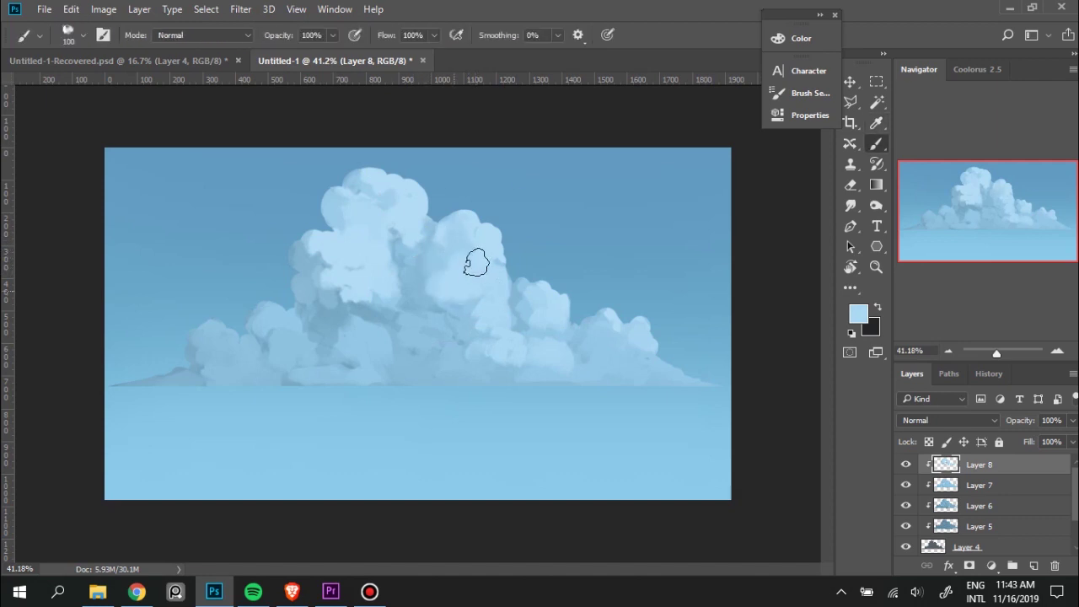
{"action": "left_click", "coordinate": [446, 223], "text": "alt"}
{"action": "key", "text": "bracketleft"}
{"action": "key", "text": "bracketleft"}
{"action": "key", "text": "bracketleft"}
{"action": "left_click", "coordinate": [417, 278]}
Sample a series of brighter blues from the central upper puffs.
{"action": "left_click", "coordinate": [485, 246], "text": "alt"}
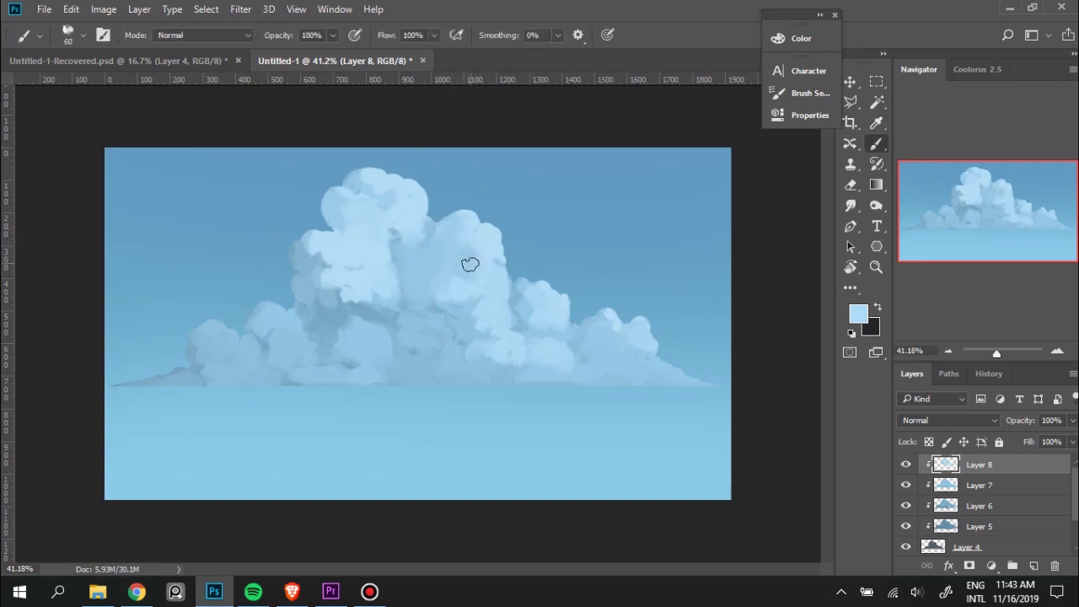
{"action": "left_click", "coordinate": [492, 234], "text": "alt"}
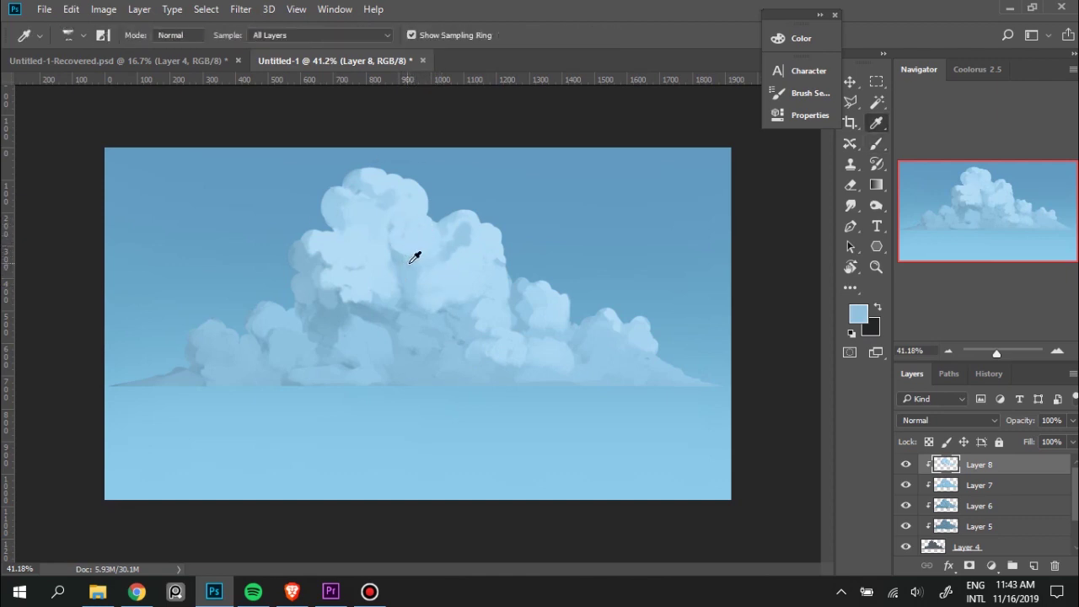
{"action": "left_click", "coordinate": [434, 247], "text": "alt"}
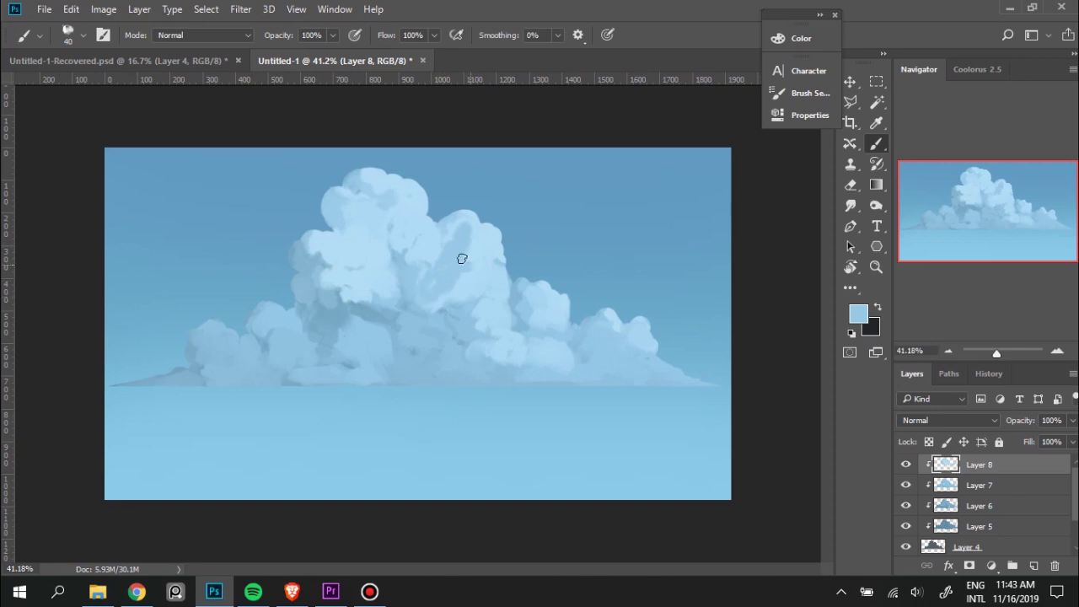
{"action": "left_click", "coordinate": [462, 248], "text": "alt"}
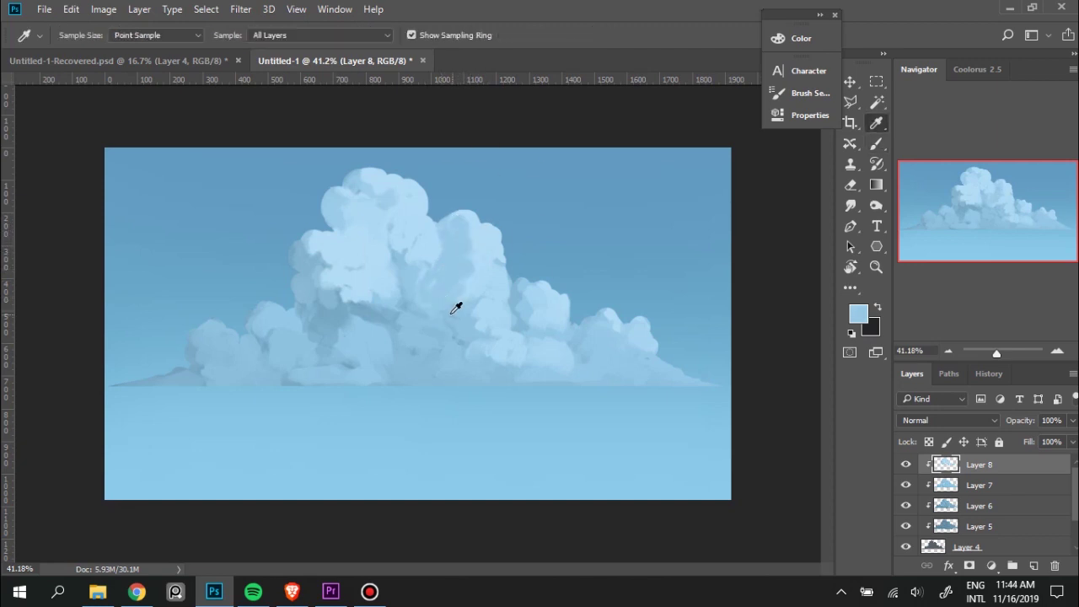
{"action": "left_click", "coordinate": [461, 285], "text": "alt"}
{"action": "left_click", "coordinate": [449, 267], "text": "alt"}
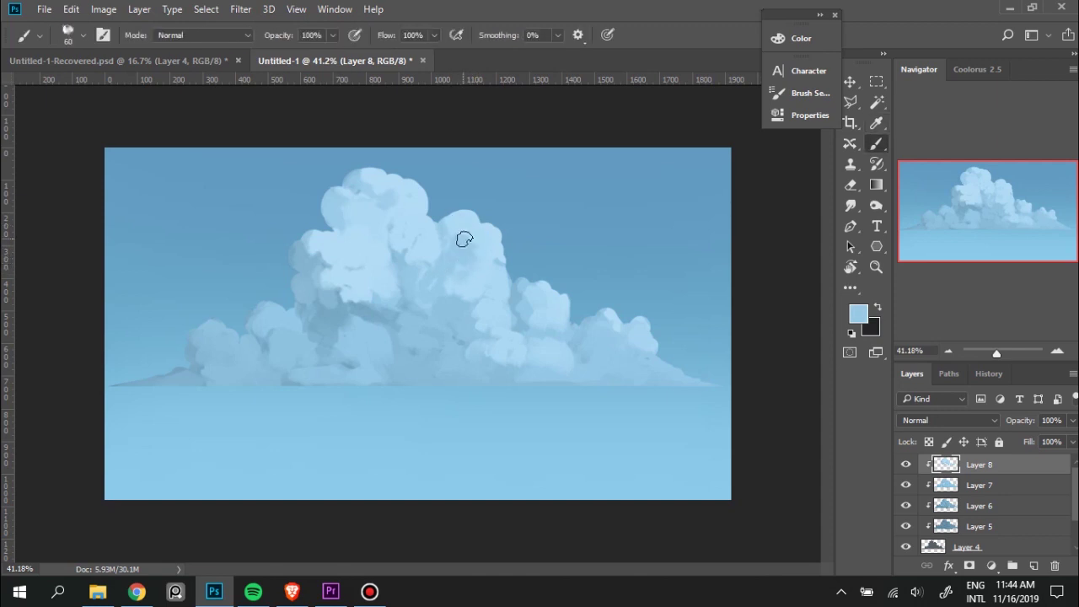
{"action": "left_click", "coordinate": [500, 287], "text": "alt"}
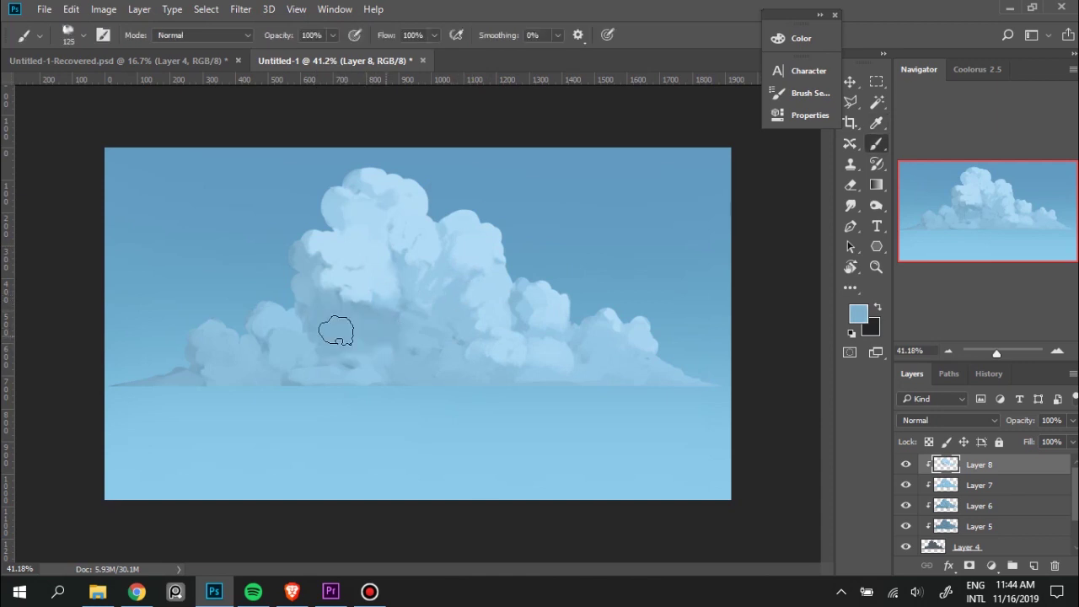
Lighten the cloud's middle and right, and paint darker shadows inside it.
{"action": "left_click_drag", "start_coordinate": [450, 346], "coordinate": [409, 321]}
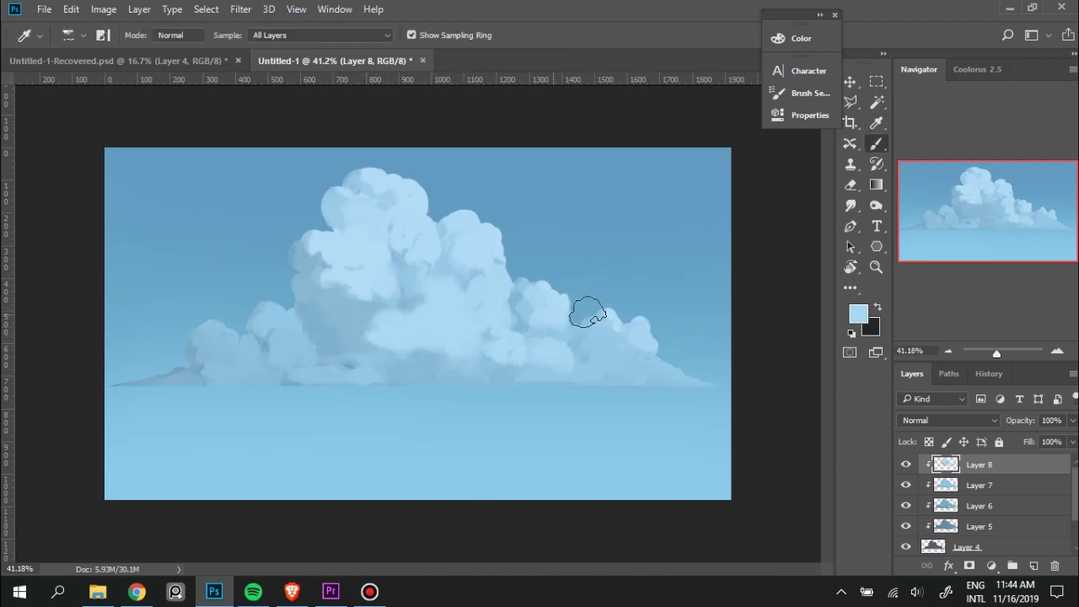
{"action": "left_click_drag", "start_coordinate": [585, 313], "coordinate": [602, 344]}
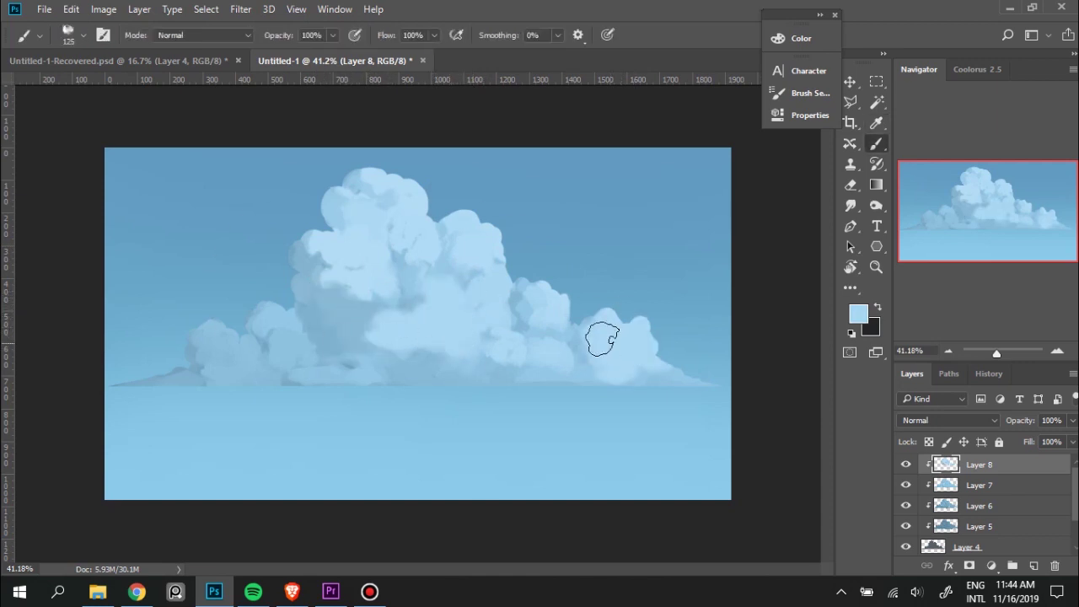
{"action": "left_click", "coordinate": [422, 335], "text": "alt"}
{"action": "left_click", "coordinate": [433, 291], "text": "alt"}
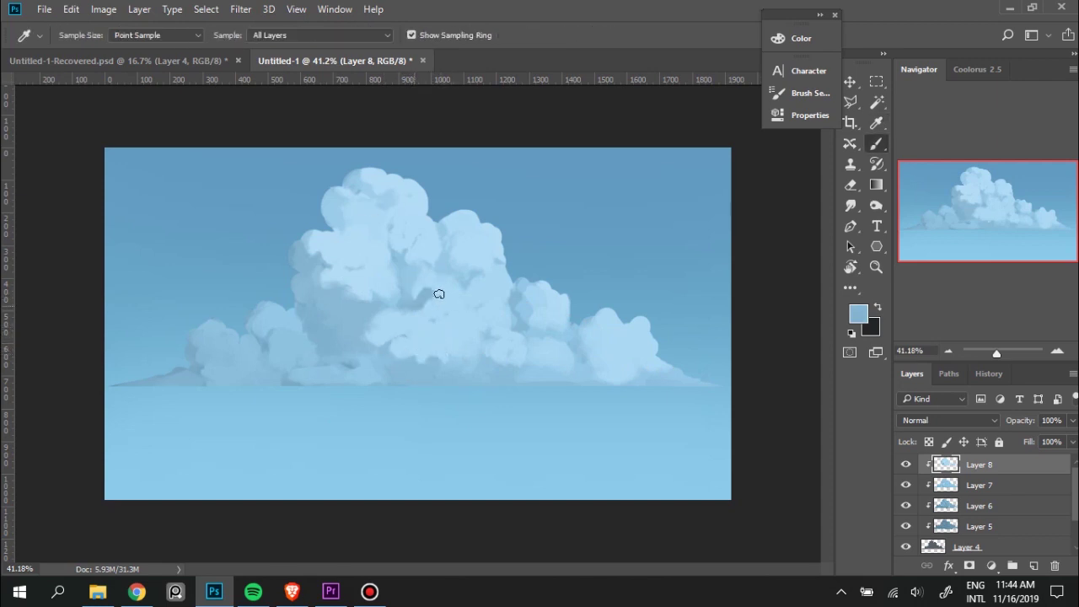
{"action": "mouse_move", "coordinate": [434, 291]}
{"action": "left_mouse_down"}
{"action": "mouse_move", "coordinate": [422, 344]}
{"action": "mouse_move", "coordinate": [444, 319]}
{"action": "left_mouse_up"}
{"action": "left_click", "coordinate": [438, 316], "text": "alt"}
{"action": "left_click", "coordinate": [401, 312], "text": "alt"}
Alternate sampling light and mid cloud tones around the central puffs.
{"action": "left_click", "coordinate": [450, 330], "text": "alt"}
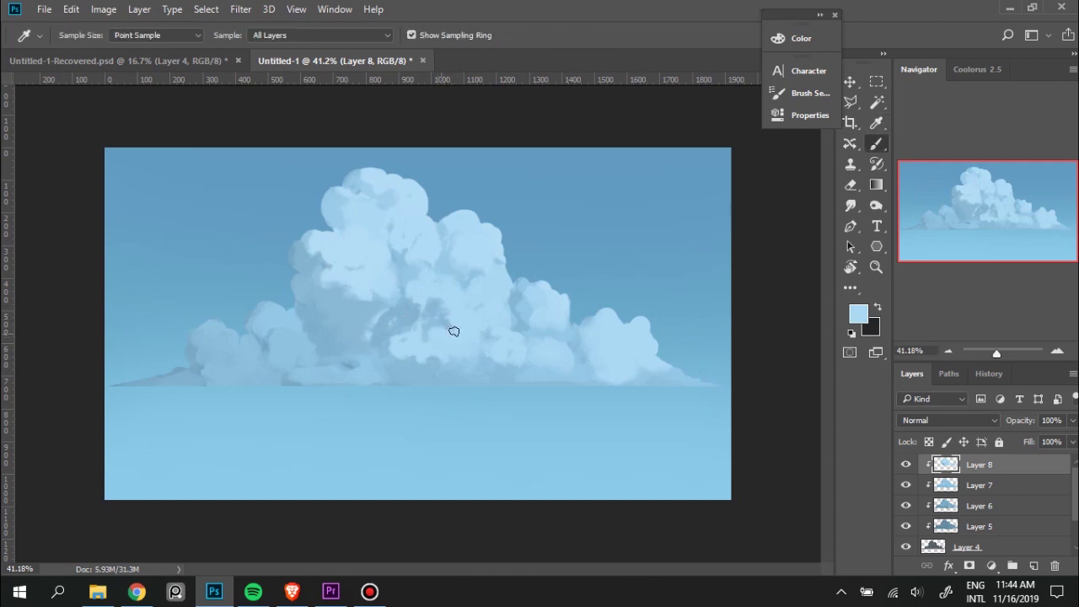
{"action": "left_click", "coordinate": [439, 321], "text": "alt"}
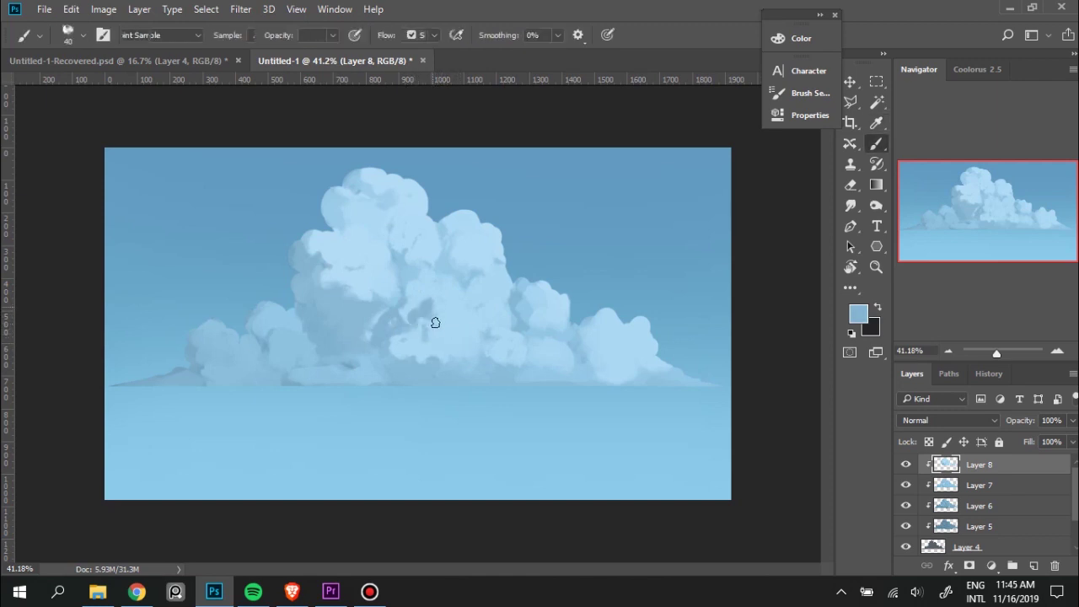
{"action": "left_click", "coordinate": [448, 292], "text": "alt"}
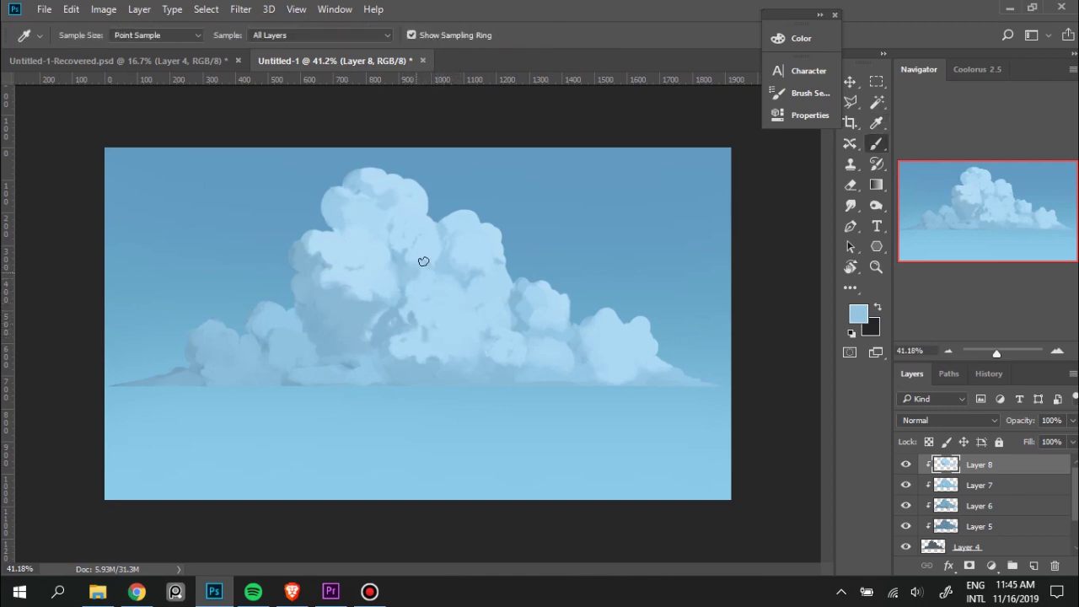
{"action": "left_click", "coordinate": [422, 267], "text": "alt"}
{"action": "left_click", "coordinate": [439, 293], "text": "alt"}
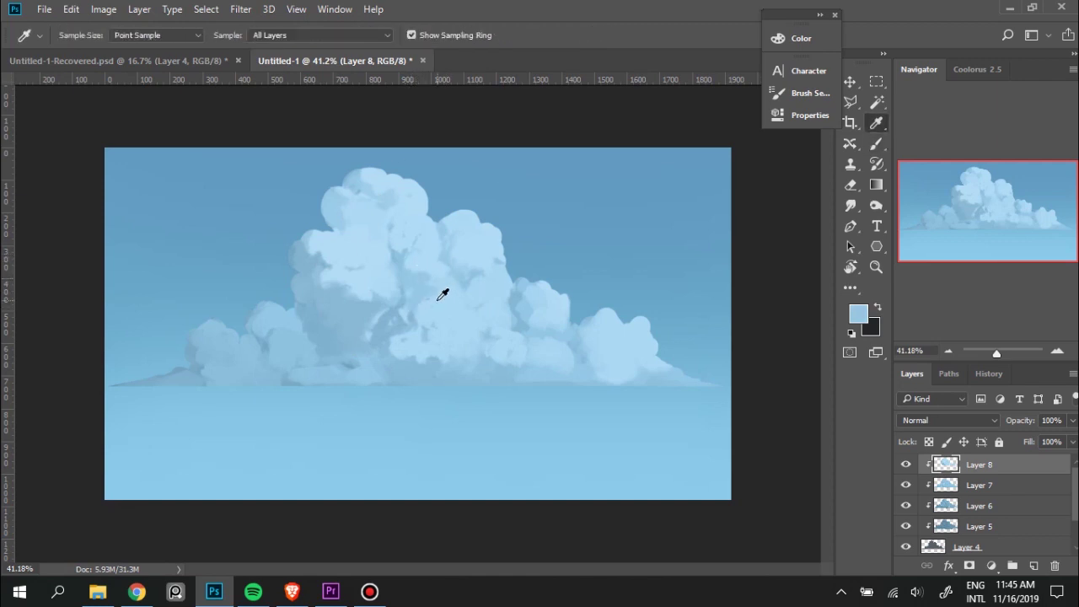
{"action": "left_click", "coordinate": [473, 240], "text": "alt"}
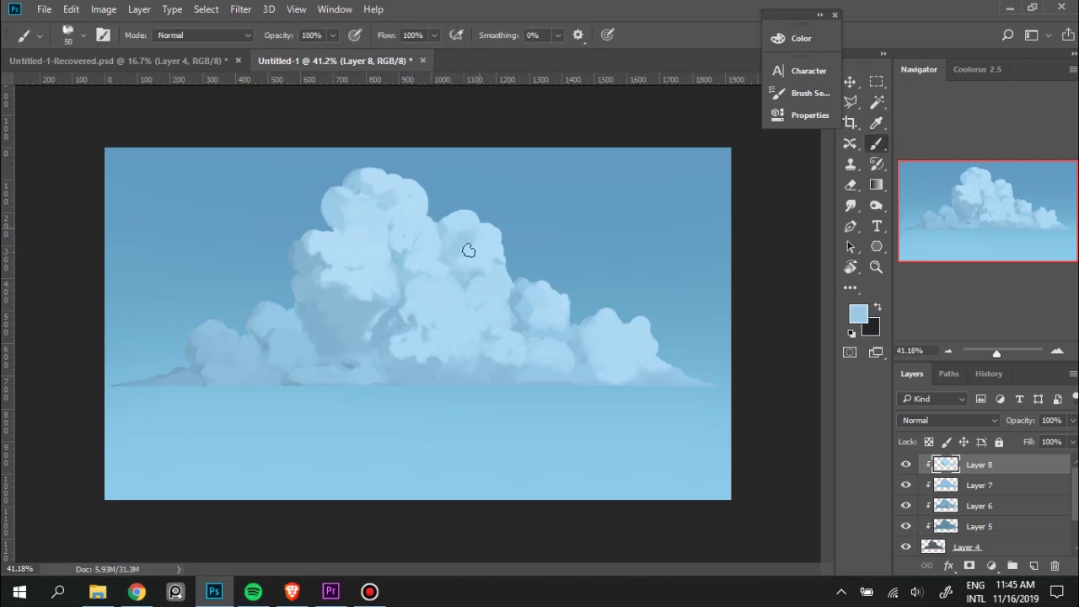
{"action": "left_click", "coordinate": [458, 281], "text": "alt"}
Sample muted and brighter blues from the cloud top for final touches.
{"action": "left_click", "coordinate": [457, 241], "text": "alt"}
{"action": "left_click", "coordinate": [425, 291], "text": "alt"}
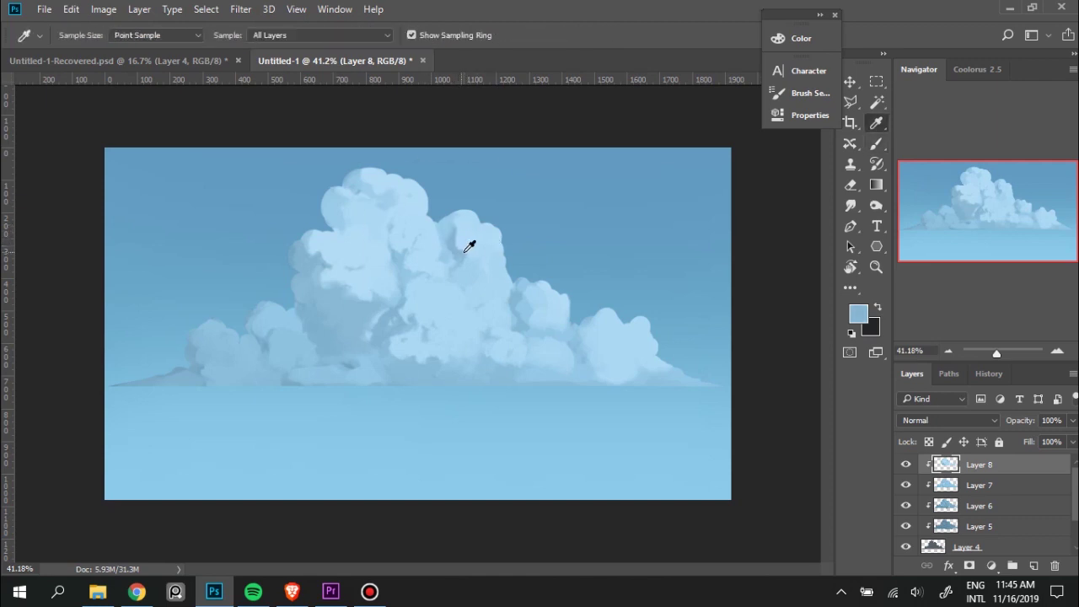
{"action": "left_click", "coordinate": [491, 233], "text": "alt"}
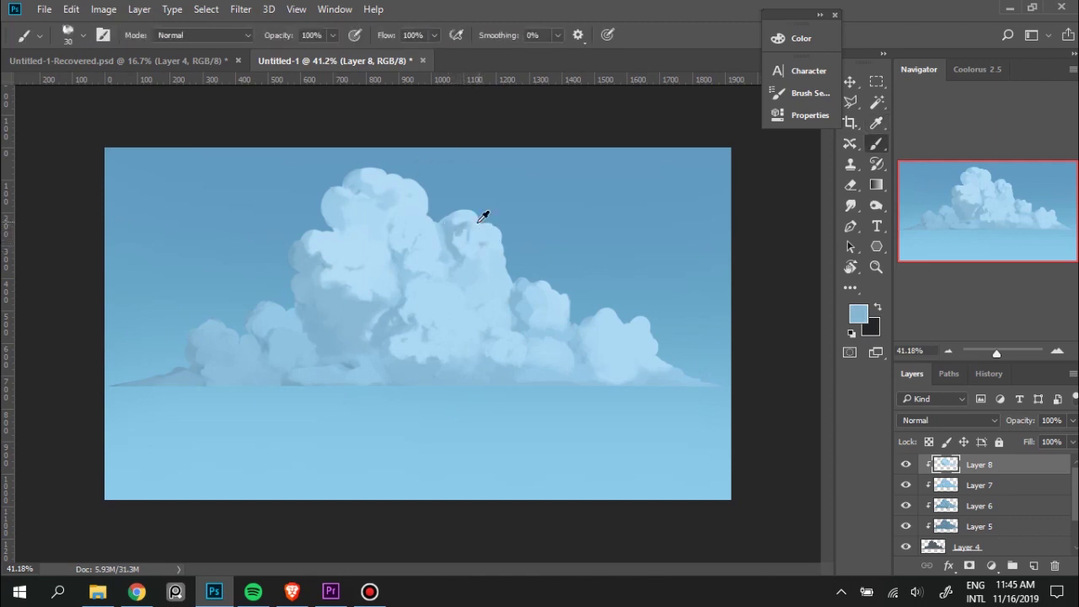
{"action": "left_click", "coordinate": [449, 249], "text": "alt"}
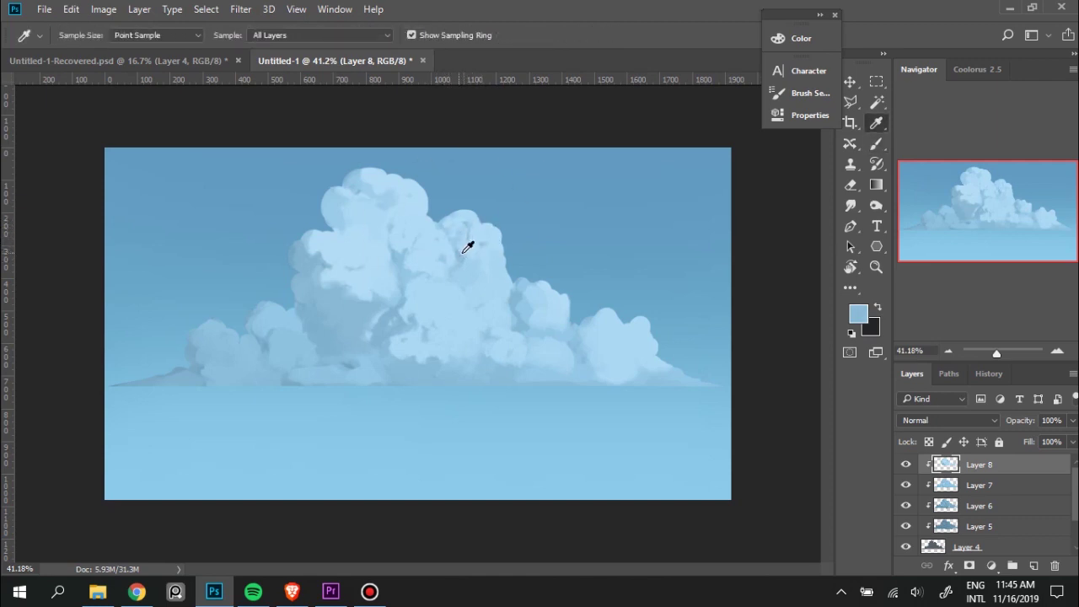
{"action": "left_click", "coordinate": [465, 236], "text": "alt"}
{"action": "left_click", "coordinate": [469, 238], "text": "alt"}
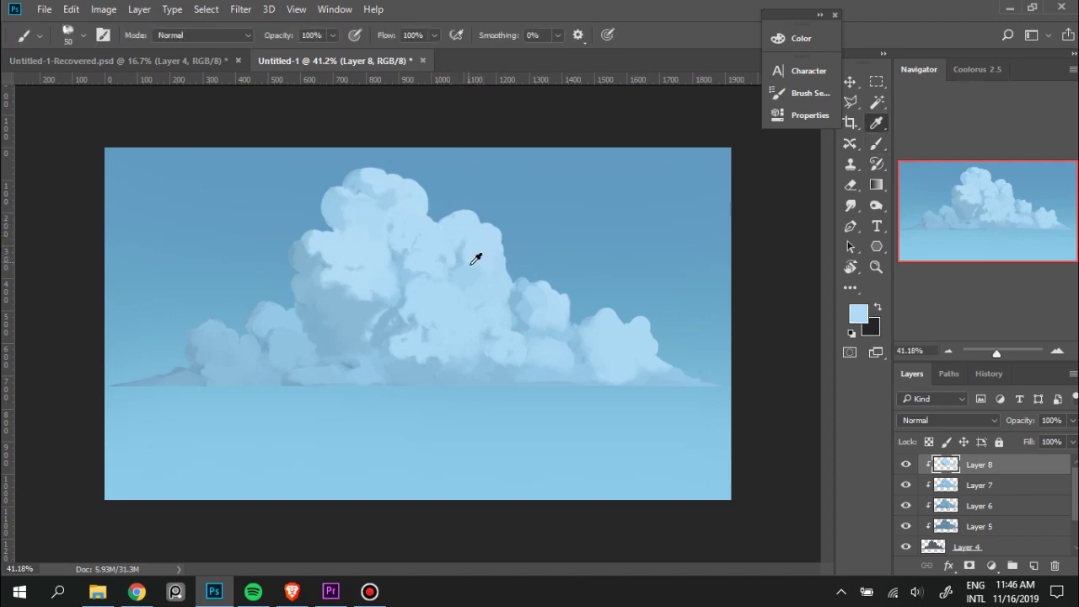
Refine highlights on the central puffs with sampled cloud blues at brush size 30.
{"action": "key", "text": "alt"}
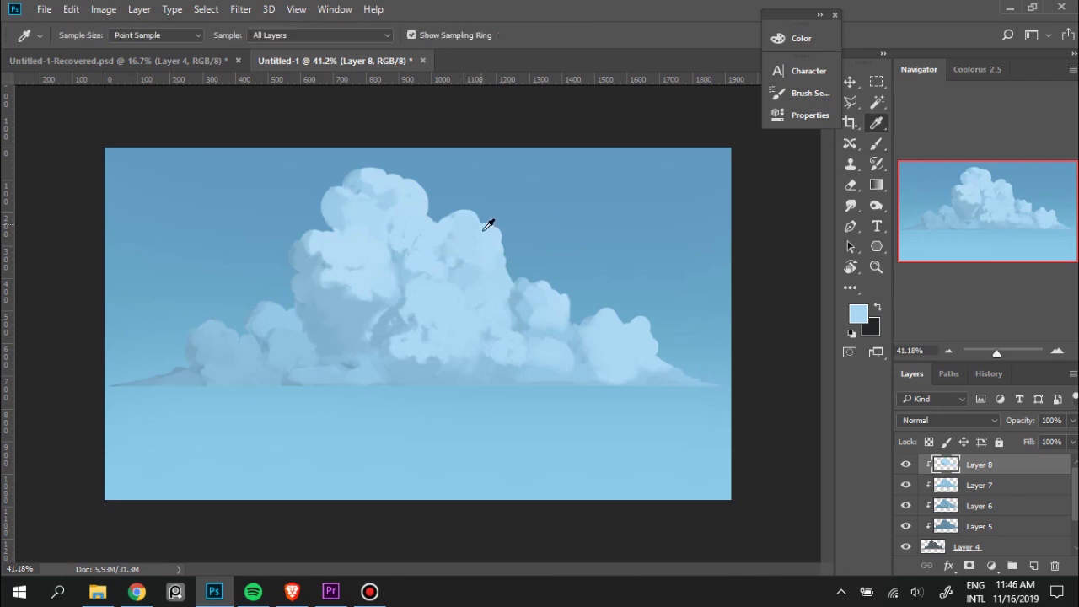
{"action": "key", "text": "alt"}
{"action": "key", "text": "alt"}
{"action": "key", "text": "alt"}
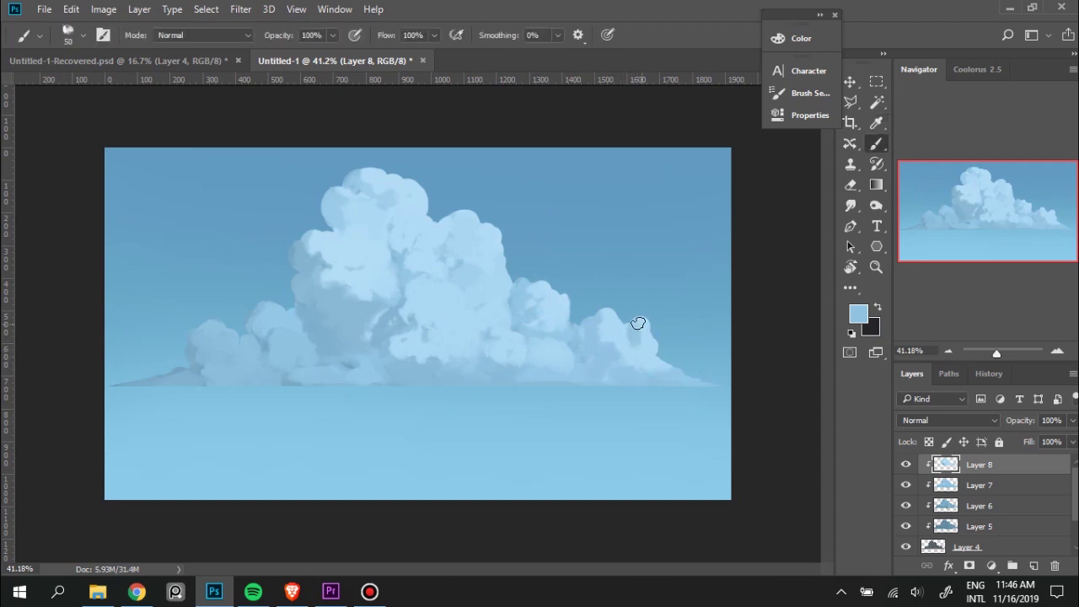
{"action": "key", "text": "alt"}
{"action": "key", "text": "alt"}
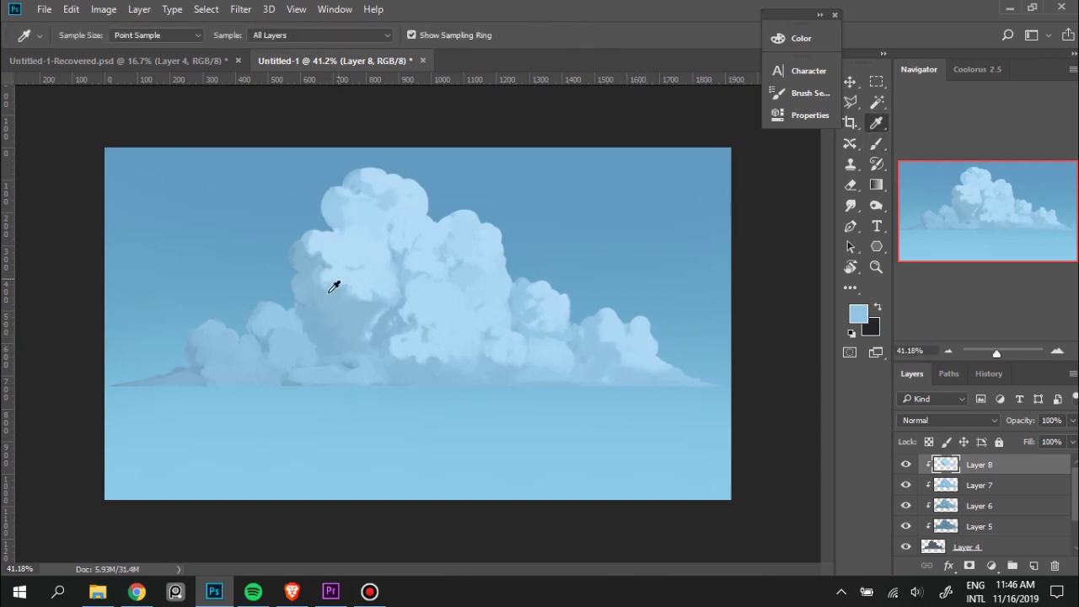
{"action": "key", "text": "bracketleft"}
{"action": "key", "text": "bracketleft"}
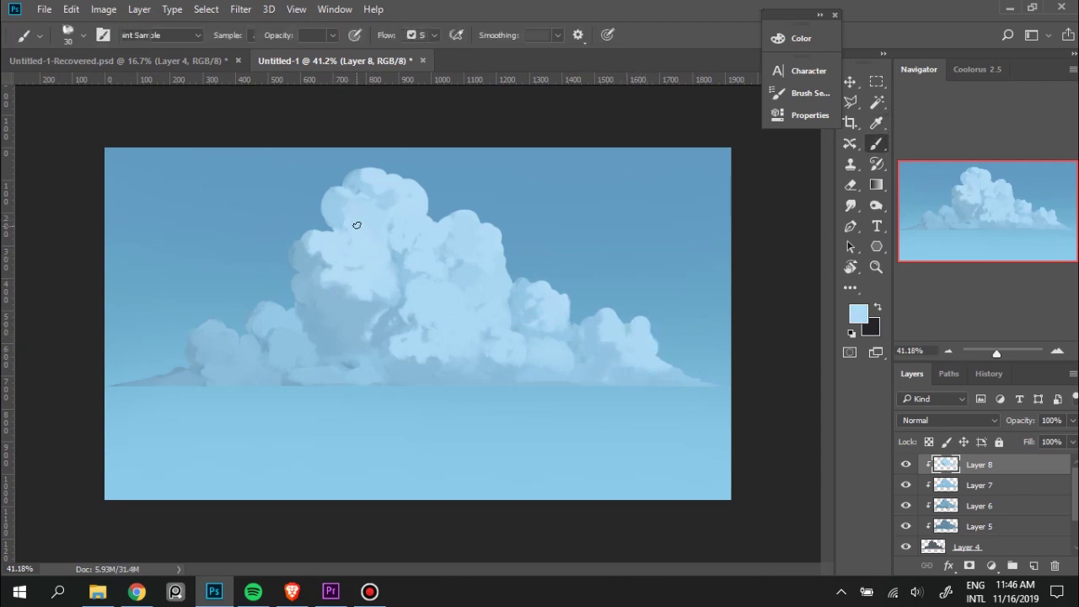
{"action": "left_click", "coordinate": [344, 234], "text": "alt"}
{"action": "key", "text": "alt"}
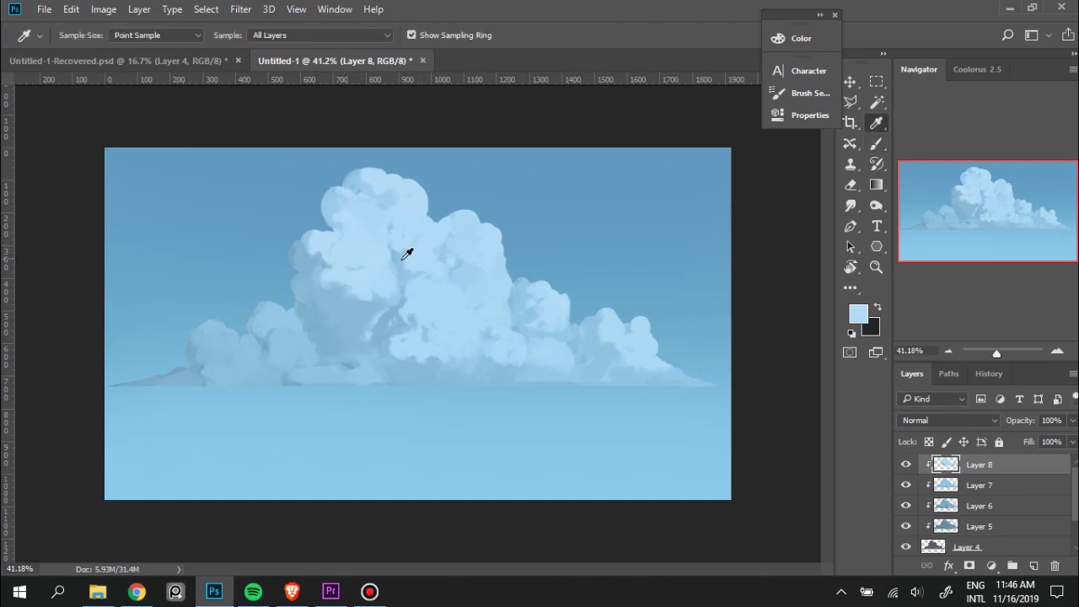
{"action": "left_click", "coordinate": [406, 254], "text": "alt"}
{"action": "left_click_drag", "start_coordinate": [393, 216], "coordinate": [419, 207]}
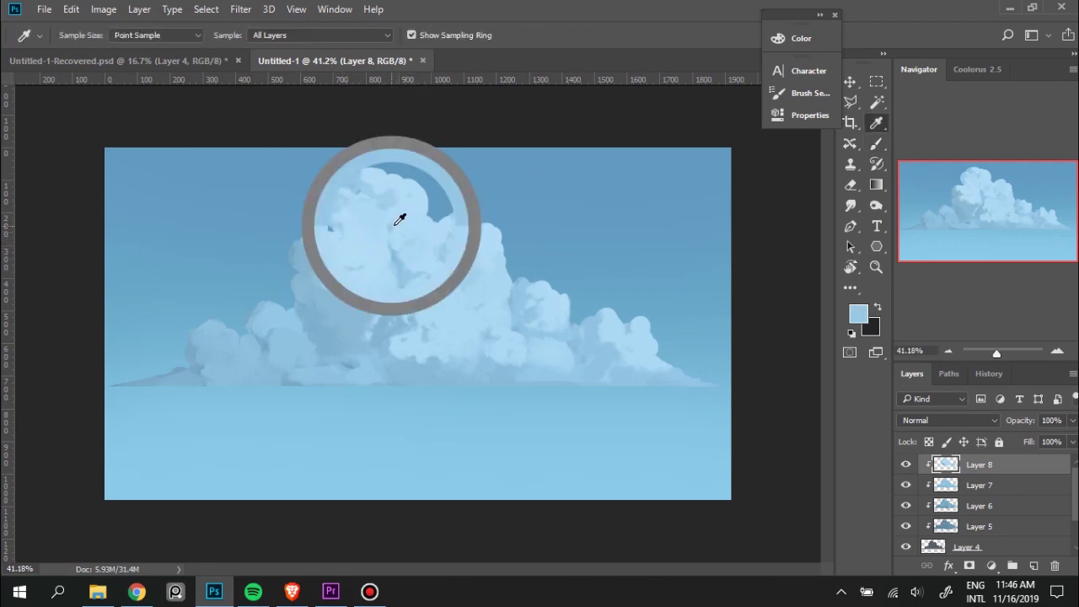
{"action": "left_click", "coordinate": [443, 244], "text": "alt"}
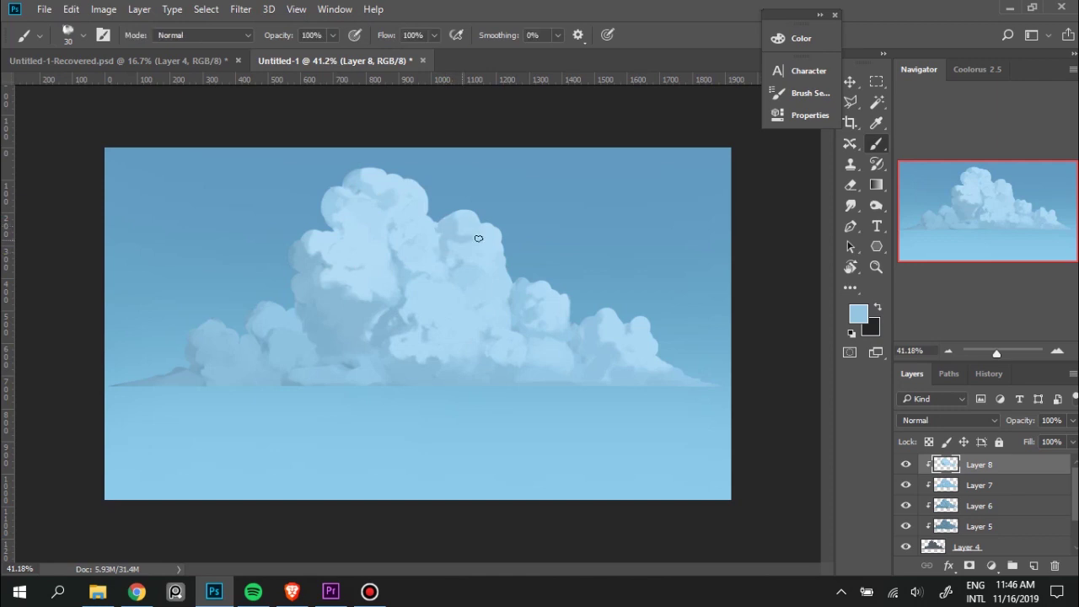
{"action": "left_click", "coordinate": [469, 236], "text": "alt"}
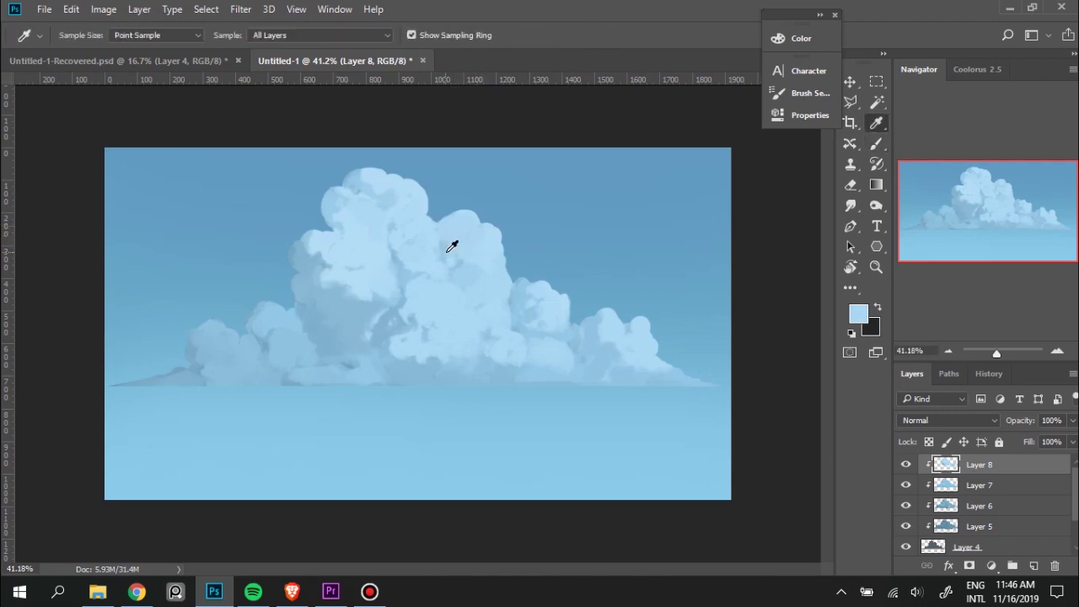
{"action": "left_click", "coordinate": [448, 241], "text": "alt"}
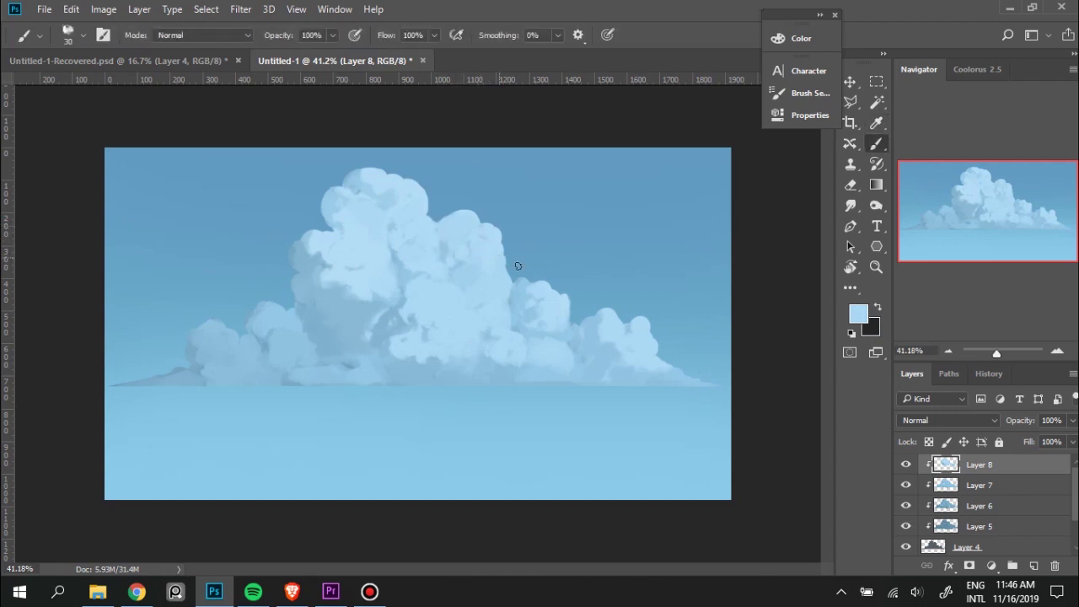
Refine the right-hand puffs with resampled cloud blues, enlarging the brush to 40.
{"action": "left_click", "coordinate": [522, 304], "text": "alt"}
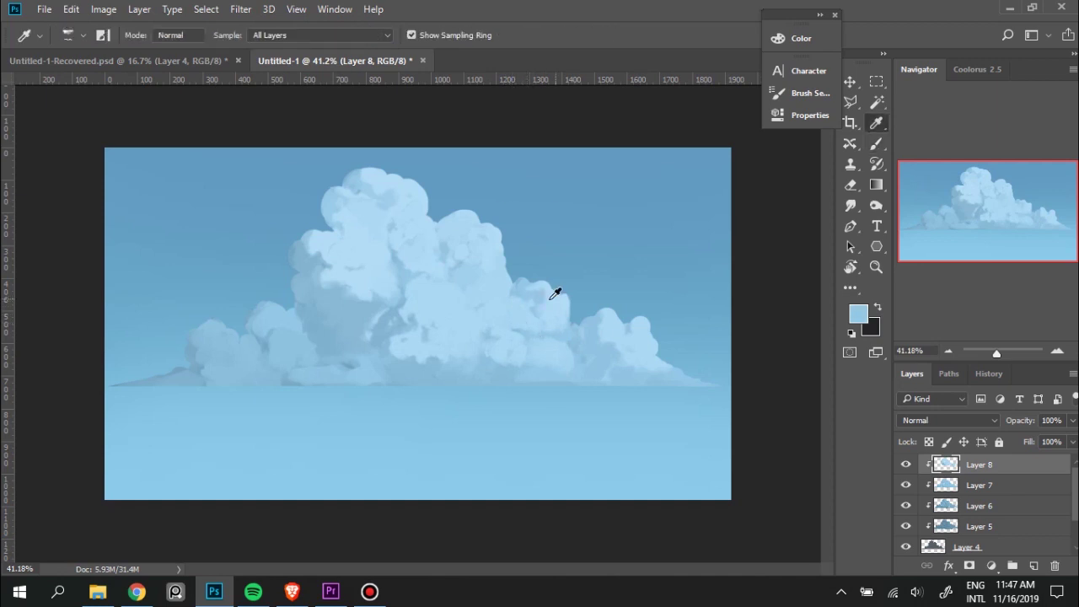
{"action": "left_click", "coordinate": [527, 299], "text": "alt"}
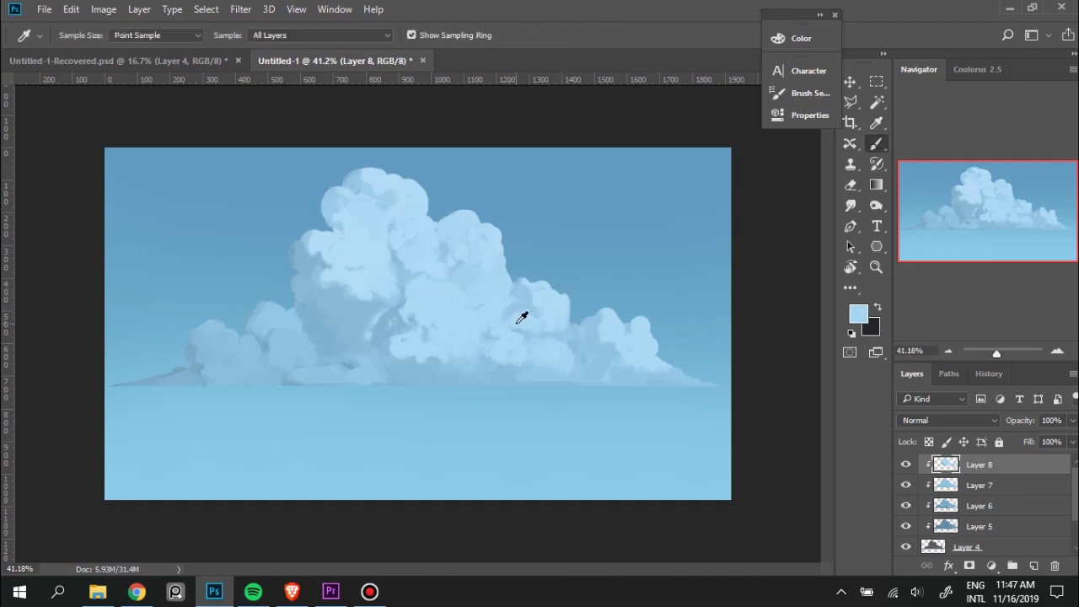
{"action": "left_click", "coordinate": [518, 313], "text": "alt"}
{"action": "left_click", "coordinate": [547, 319], "text": "alt"}
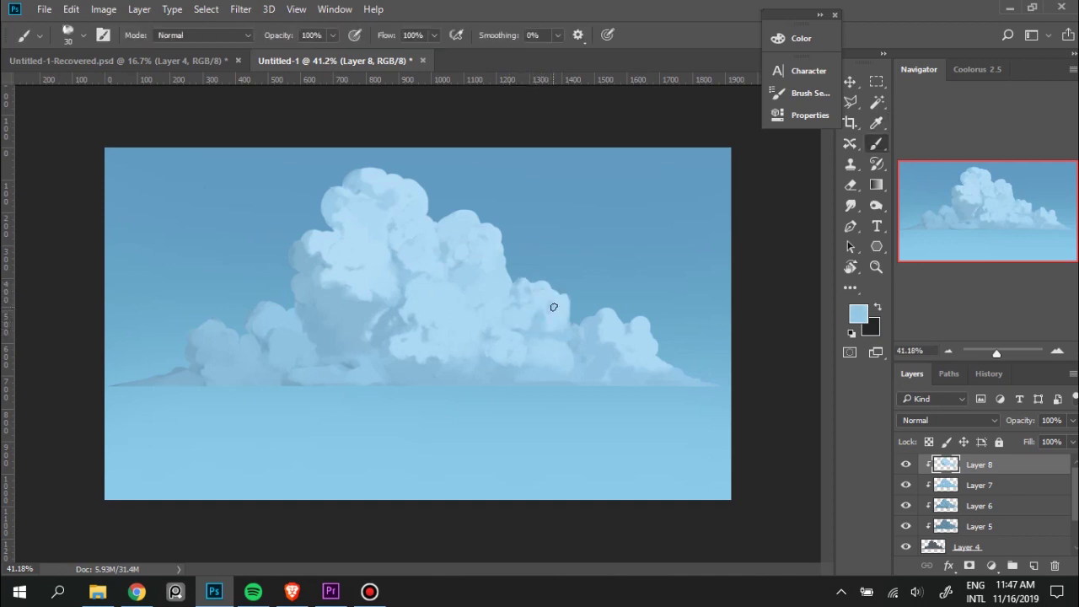
{"action": "left_click", "coordinate": [550, 321], "text": "alt"}
{"action": "left_click", "coordinate": [549, 358], "text": "alt"}
{"action": "key", "text": "bracketright"}
{"action": "left_click", "coordinate": [518, 354], "text": "alt"}
{"action": "left_click", "coordinate": [518, 356], "text": "alt"}
Lighten the lower-left cloud base with sampled blues using a 100, then 80, brush.
{"action": "key", "text": "i"}
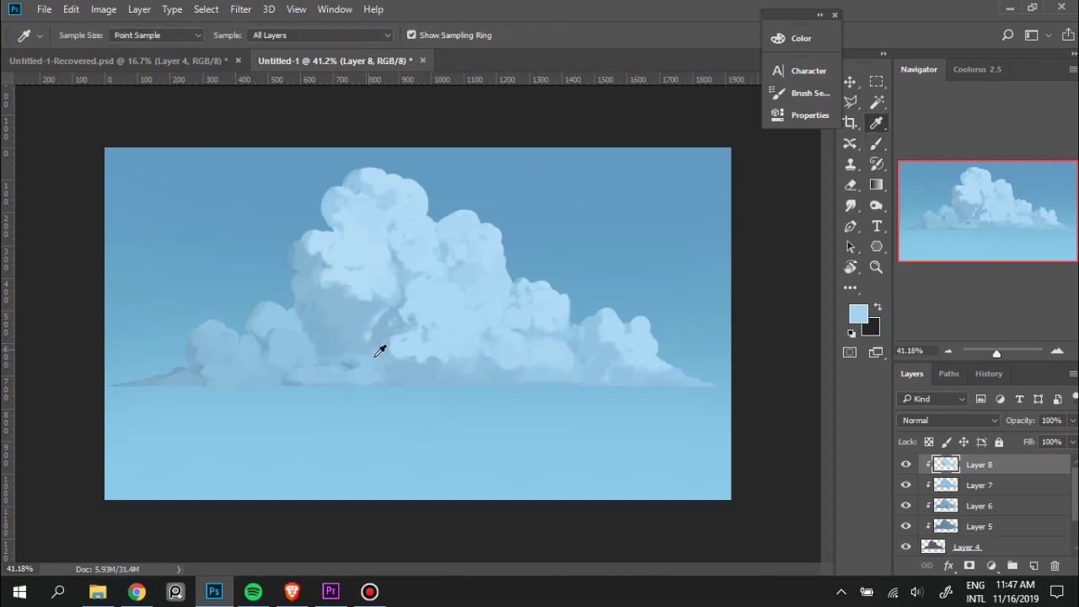
{"action": "key", "text": "b"}
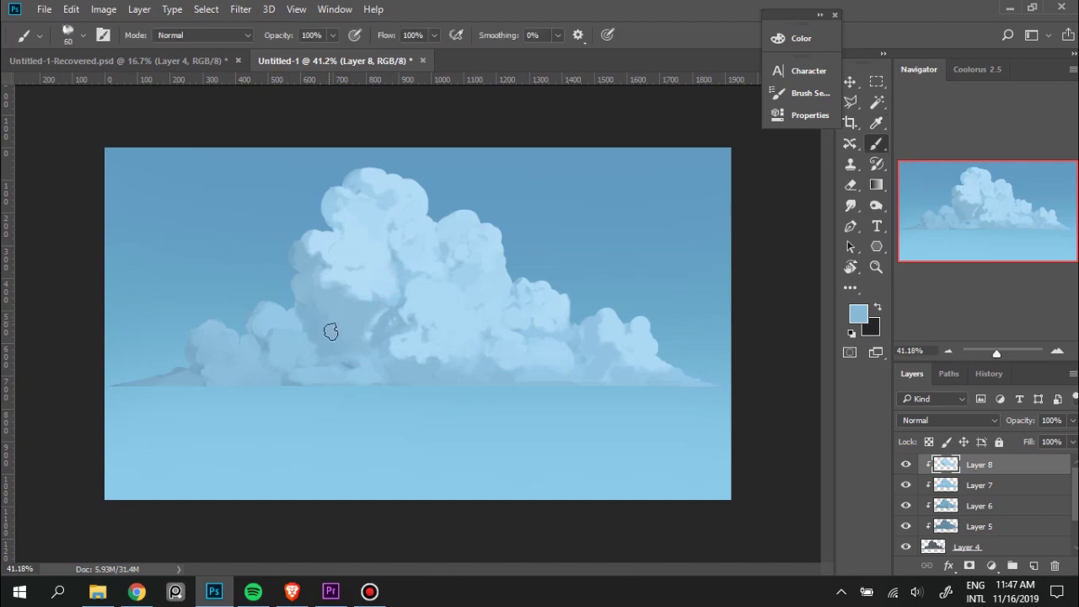
{"action": "left_click_drag", "start_coordinate": [330, 330], "coordinate": [194, 362]}
{"action": "key", "text": "i"}
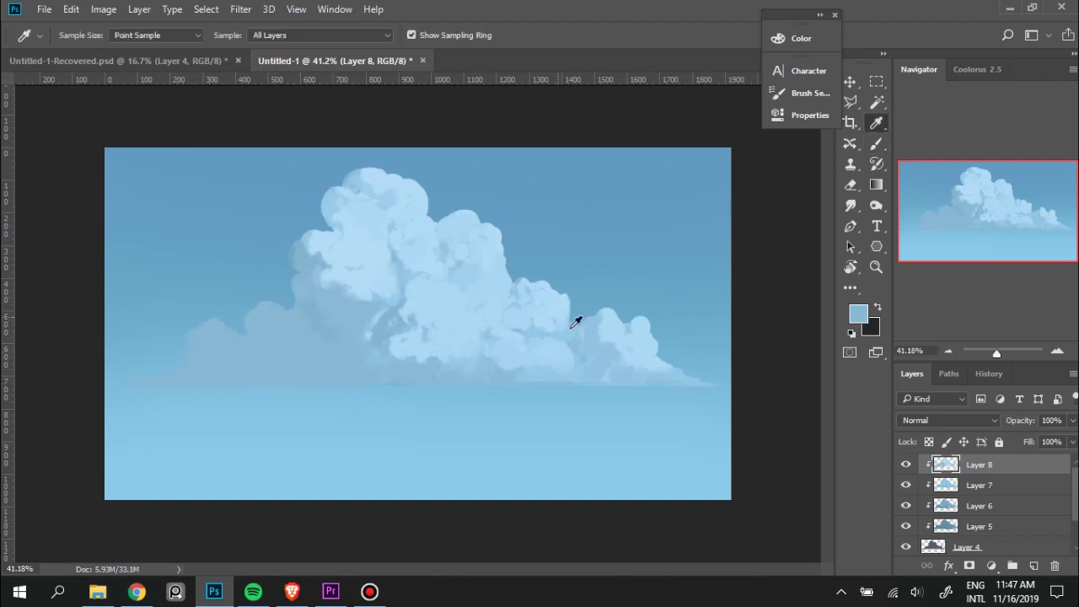
{"action": "mouse_move", "coordinate": [304, 290]}
{"action": "left_mouse_down"}
{"action": "mouse_move", "coordinate": [313, 338]}
{"action": "mouse_move", "coordinate": [332, 321]}
{"action": "mouse_move", "coordinate": [317, 367]}
{"action": "left_mouse_up"}
{"action": "left_click", "coordinate": [308, 348], "text": "alt"}
{"action": "key", "text": "b"}
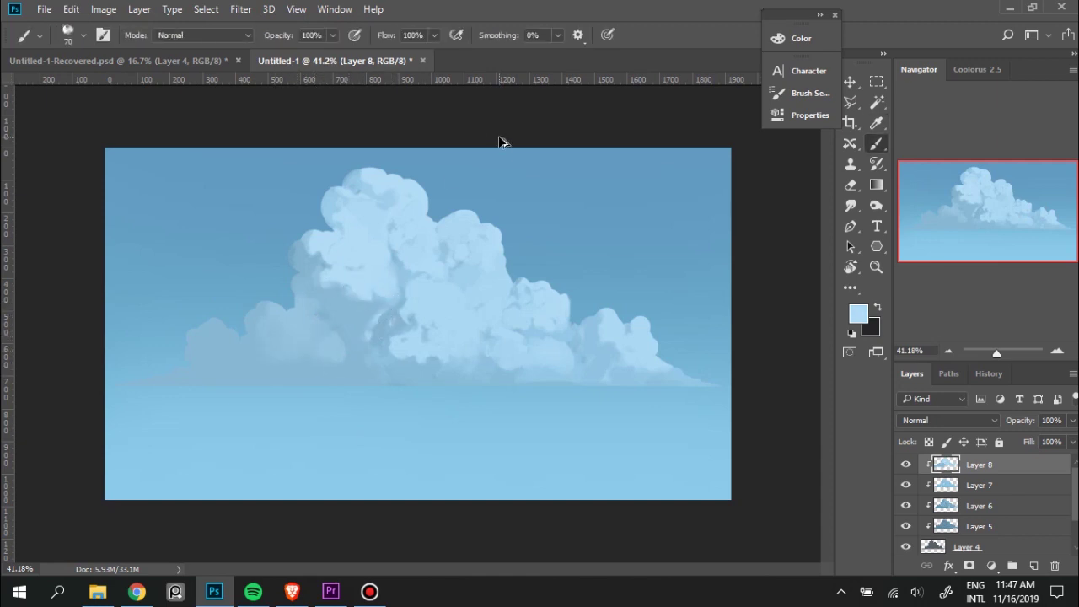
{"action": "left_click_drag", "start_coordinate": [308, 303], "coordinate": [371, 378]}
{"action": "key", "text": "bracketleft"}
{"action": "key", "text": "bracketleft"}
{"action": "mouse_move", "coordinate": [287, 312]}
{"action": "left_mouse_down"}
{"action": "mouse_move", "coordinate": [368, 349]}
{"action": "mouse_move", "coordinate": [320, 343]}
{"action": "mouse_move", "coordinate": [258, 356]}
{"action": "mouse_move", "coordinate": [243, 372]}
{"action": "left_mouse_up"}
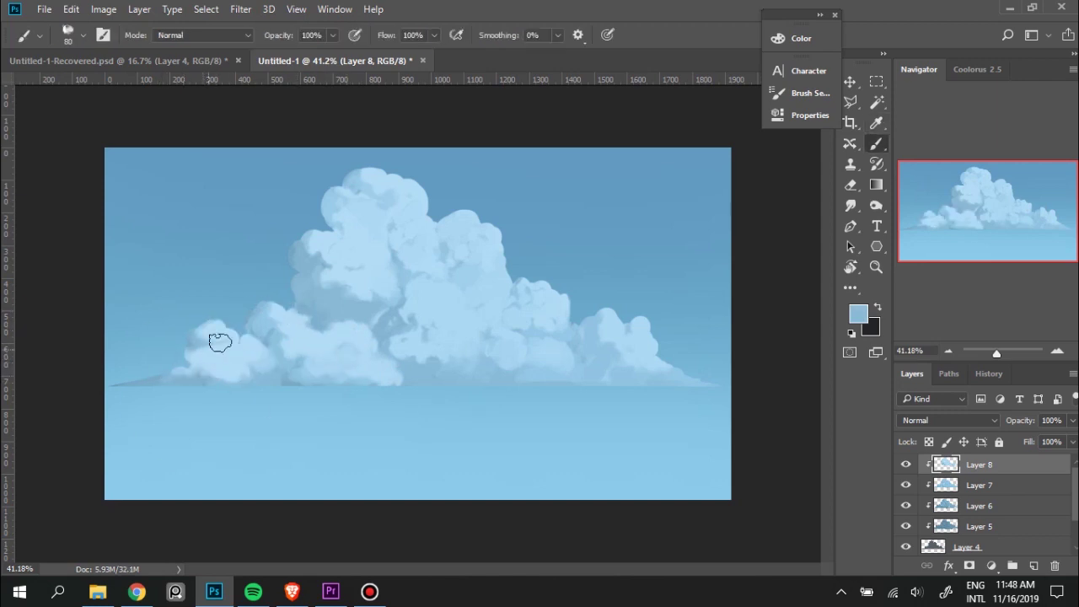
Extend the horizon haze leftward under the cloud with sampled light blues.
{"action": "left_click", "coordinate": [251, 345], "text": "alt"}
{"action": "left_click", "coordinate": [241, 345], "text": "alt"}
{"action": "left_click", "coordinate": [242, 357], "text": "alt"}
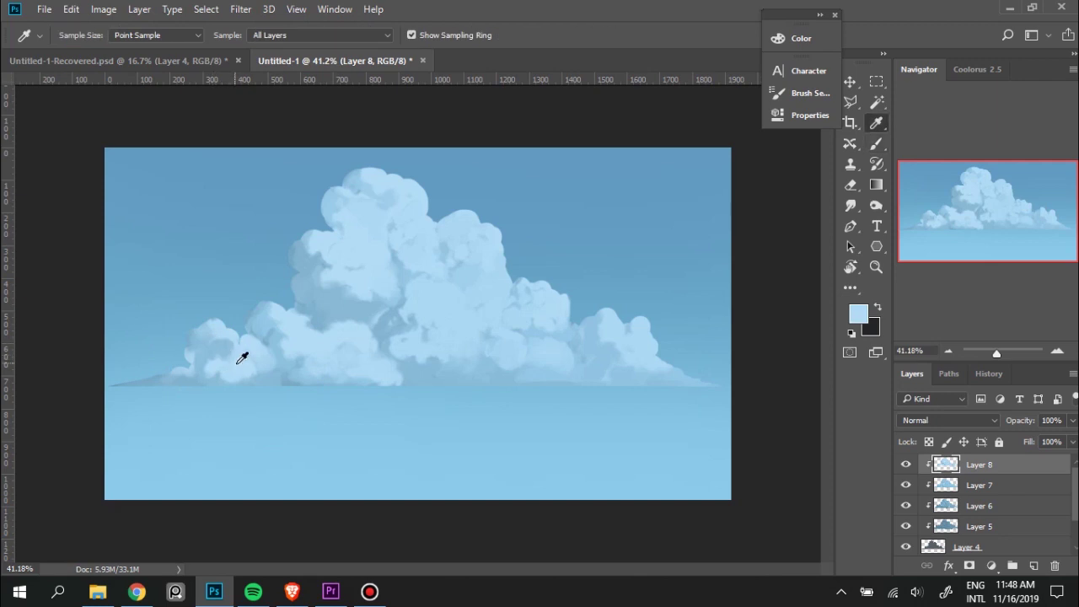
{"action": "left_click_drag", "start_coordinate": [136, 384], "coordinate": [201, 382]}
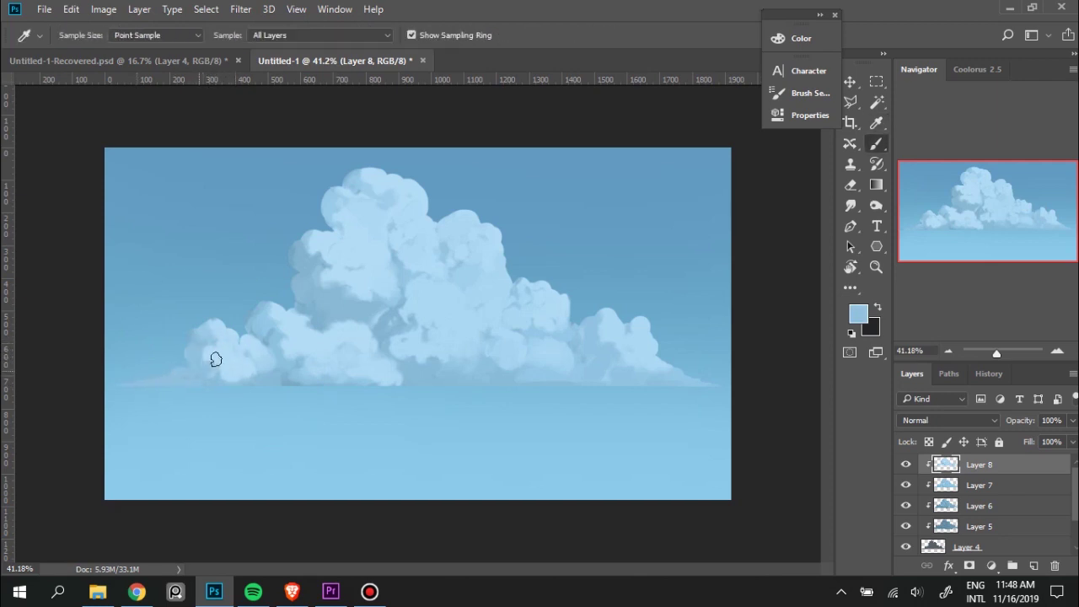
{"action": "left_click", "coordinate": [278, 341], "text": "alt"}
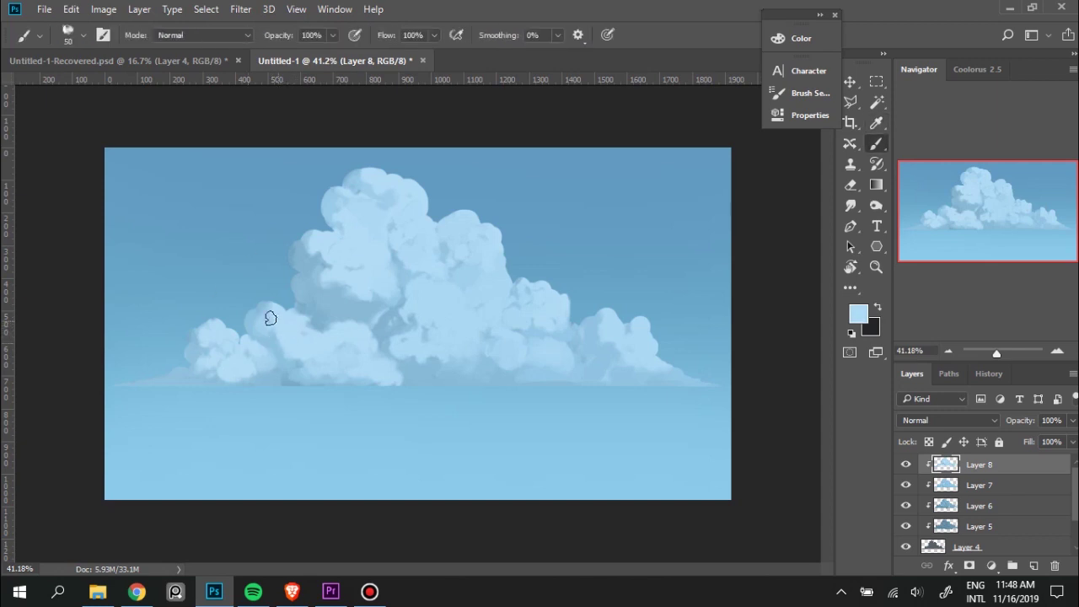
{"action": "left_click", "coordinate": [304, 328], "text": "alt"}
{"action": "left_click", "coordinate": [323, 346], "text": "alt"}
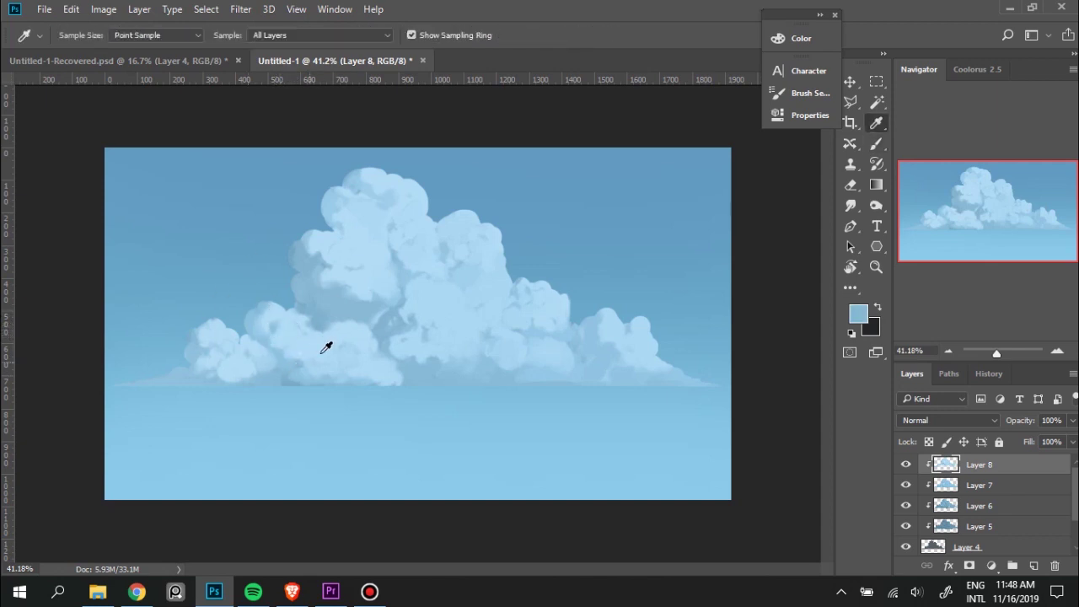
{"action": "left_click", "coordinate": [326, 346], "text": "alt"}
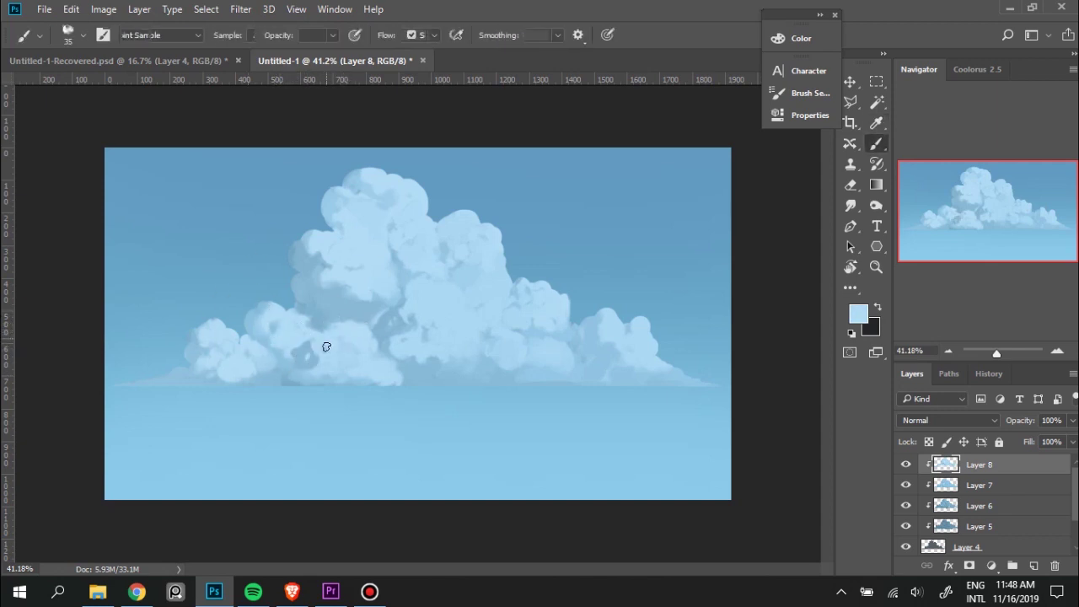
{"action": "left_click", "coordinate": [303, 353], "text": "alt"}
{"action": "left_click", "coordinate": [316, 339], "text": "alt"}
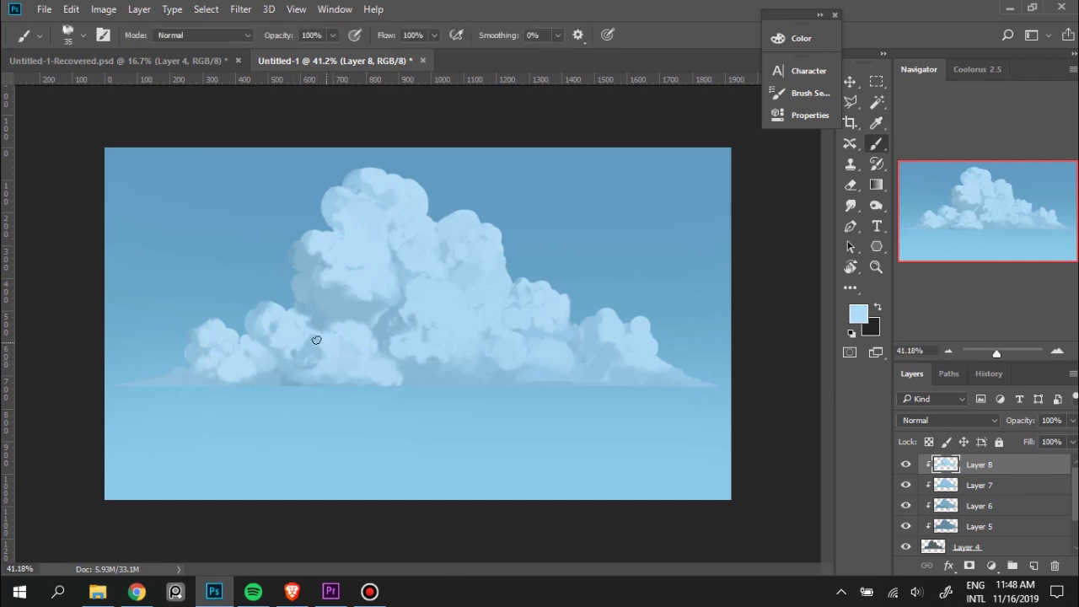
{"action": "left_click", "coordinate": [333, 341], "text": "alt"}
{"action": "left_click", "coordinate": [331, 362], "text": "alt"}
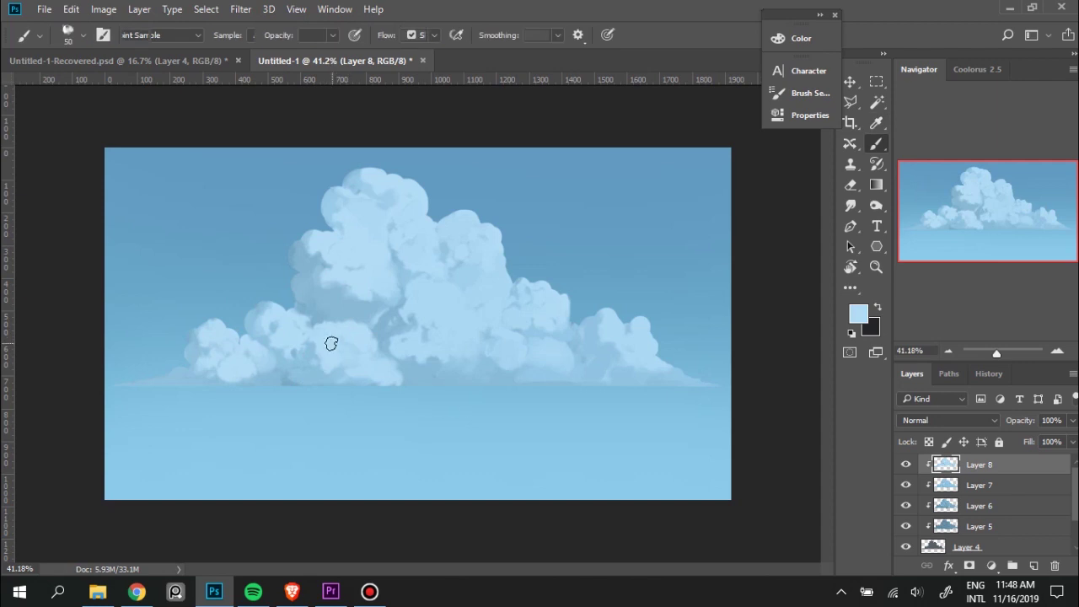
Dab sampled shadow tones onto the cloud's middle and lower-left puffs.
{"action": "left_click", "coordinate": [314, 367], "text": "alt"}
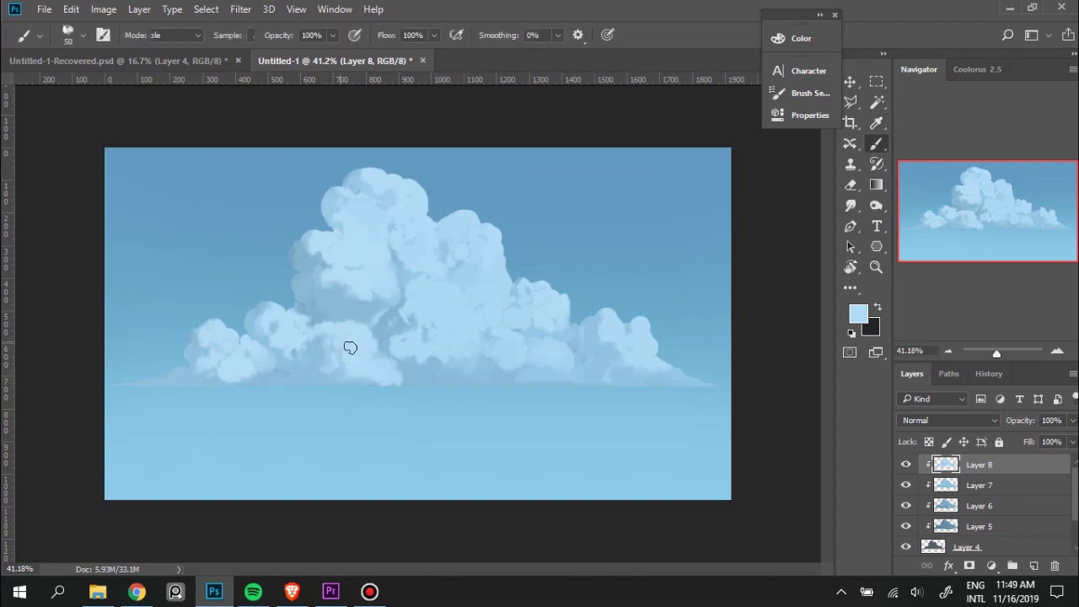
{"action": "left_click", "coordinate": [313, 366], "text": "alt"}
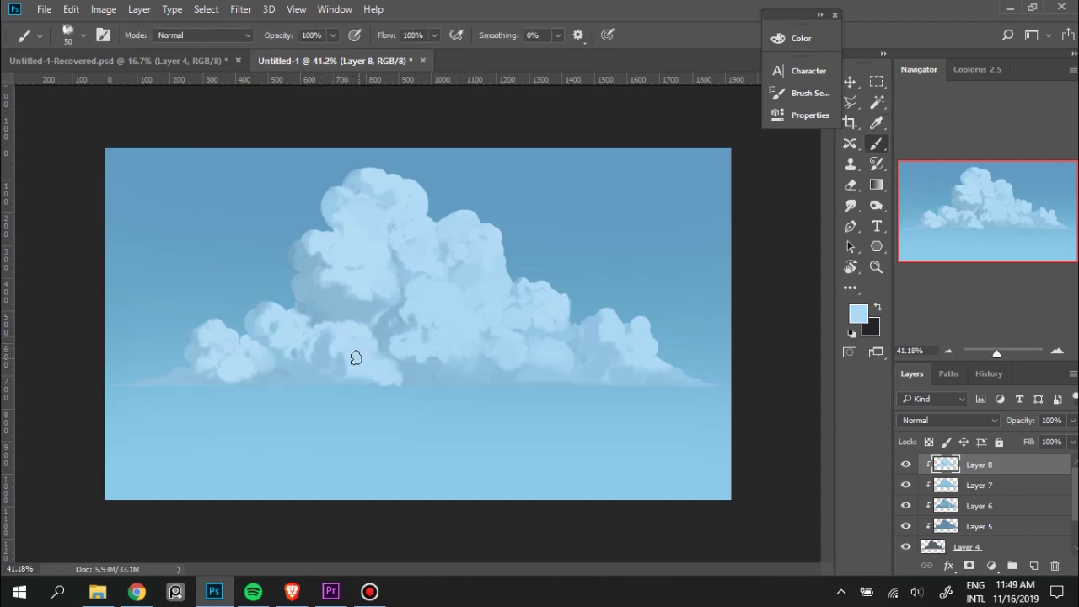
{"action": "left_click", "coordinate": [307, 367], "text": "alt"}
{"action": "left_click", "coordinate": [278, 319], "text": "alt"}
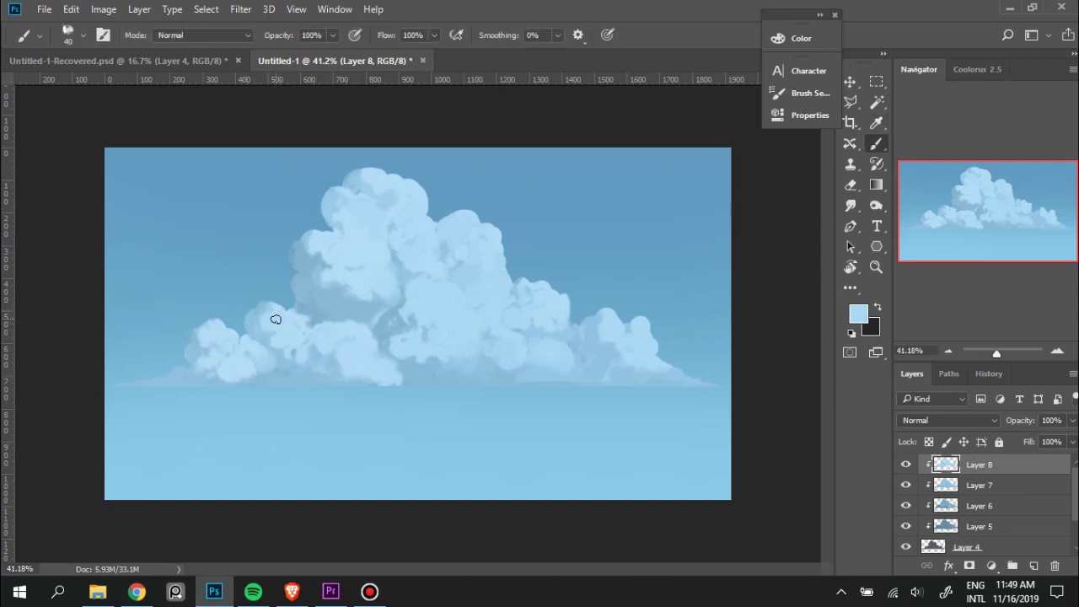
{"action": "left_click", "coordinate": [301, 357], "text": "alt"}
{"action": "left_click", "coordinate": [298, 361], "text": "alt"}
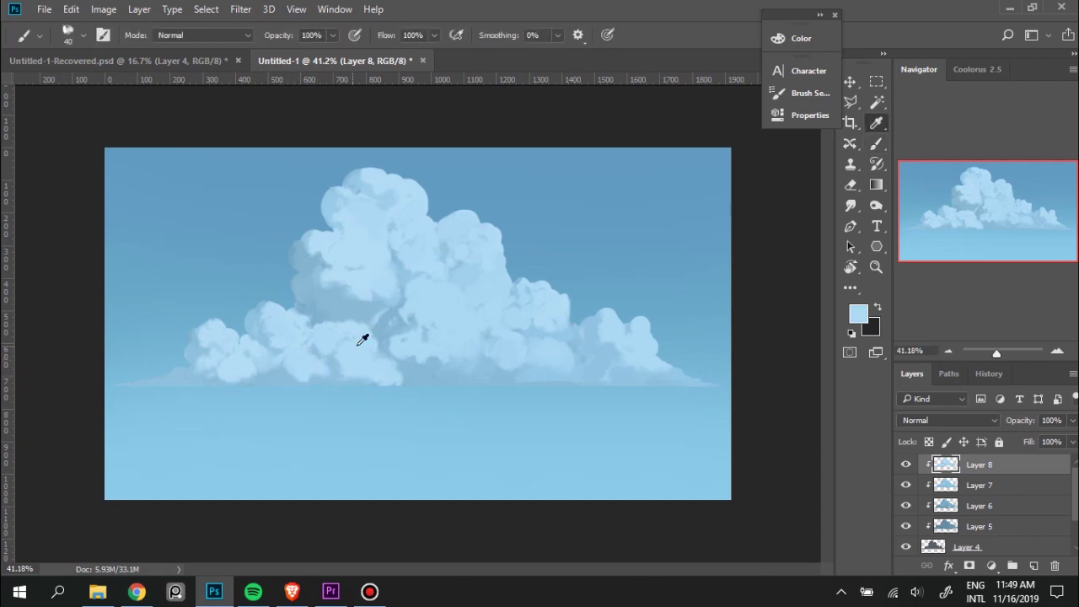
{"action": "left_click", "coordinate": [304, 350], "text": "alt"}
{"action": "left_click", "coordinate": [270, 345], "text": "alt"}
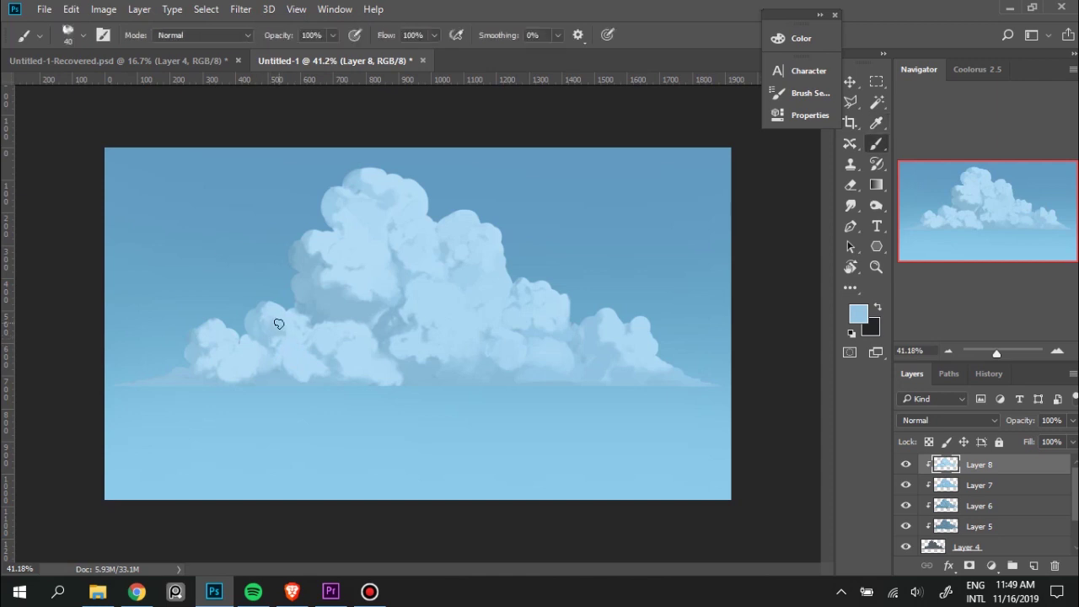
{"action": "left_click", "coordinate": [270, 328], "text": "alt"}
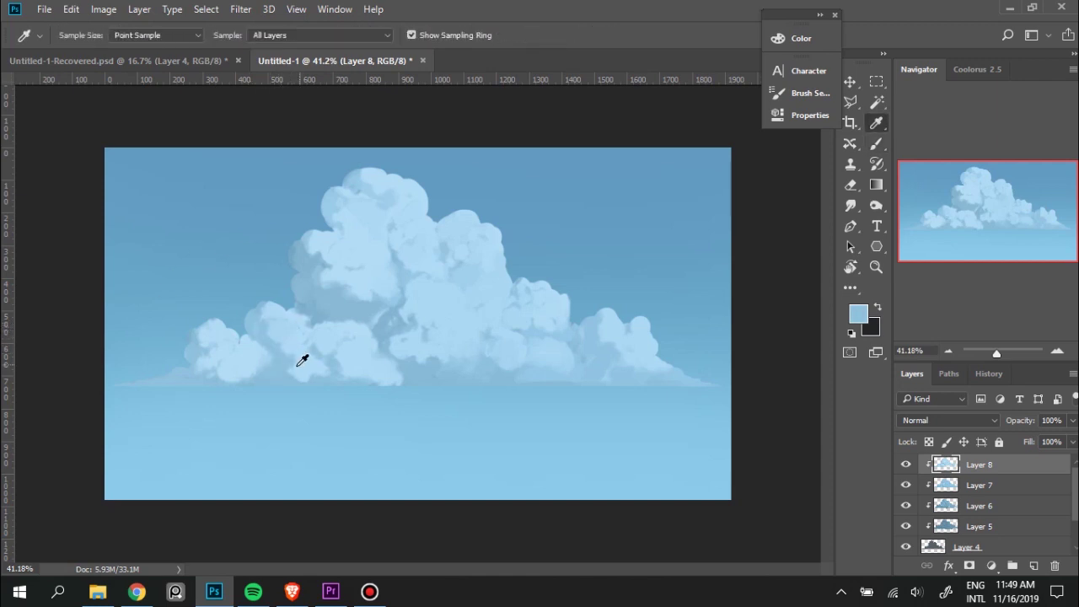
{"action": "left_click", "coordinate": [299, 357], "text": "alt"}
{"action": "left_click", "coordinate": [295, 355], "text": "alt"}
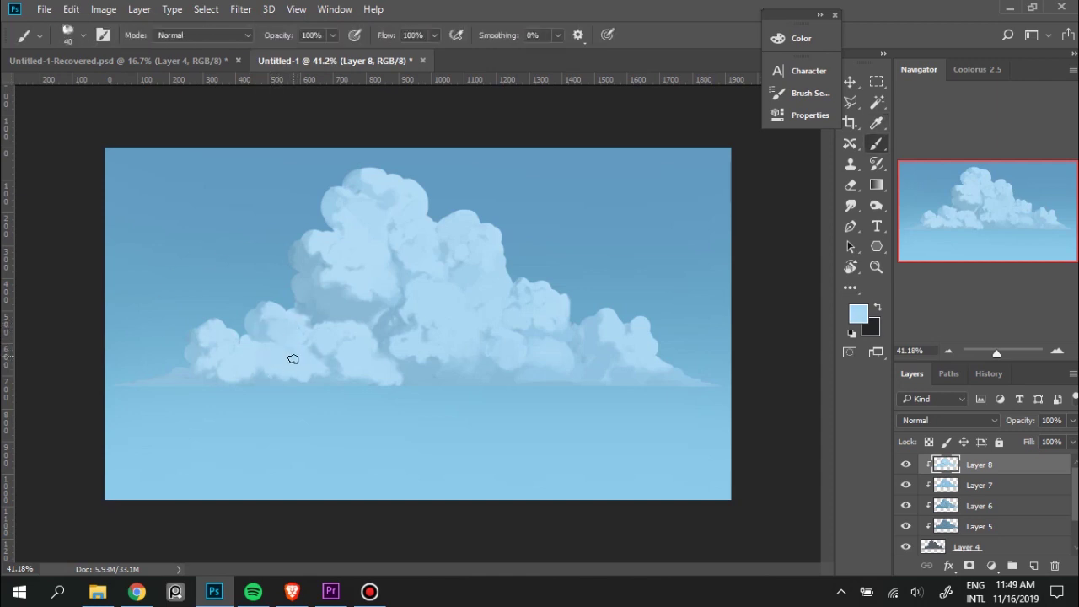
{"action": "left_click", "coordinate": [261, 333], "text": "alt"}
Shade the cloud's centre with tones sampled near the base and right-centre puffs.
{"action": "key", "text": "alt"}
{"action": "left_click", "coordinate": [428, 318], "text": "alt"}
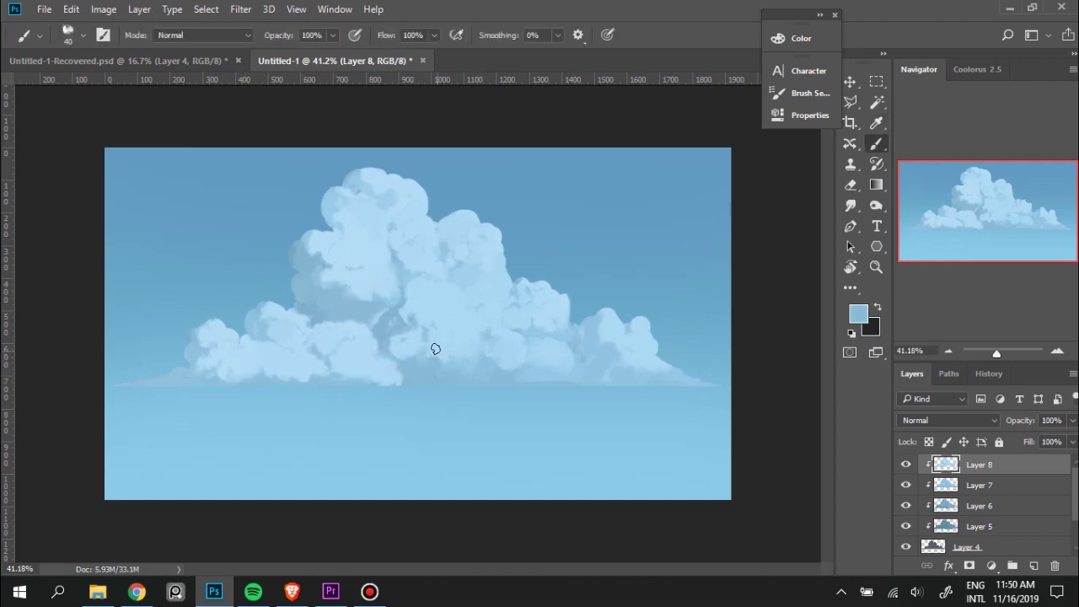
{"action": "left_click", "coordinate": [439, 310], "text": "alt"}
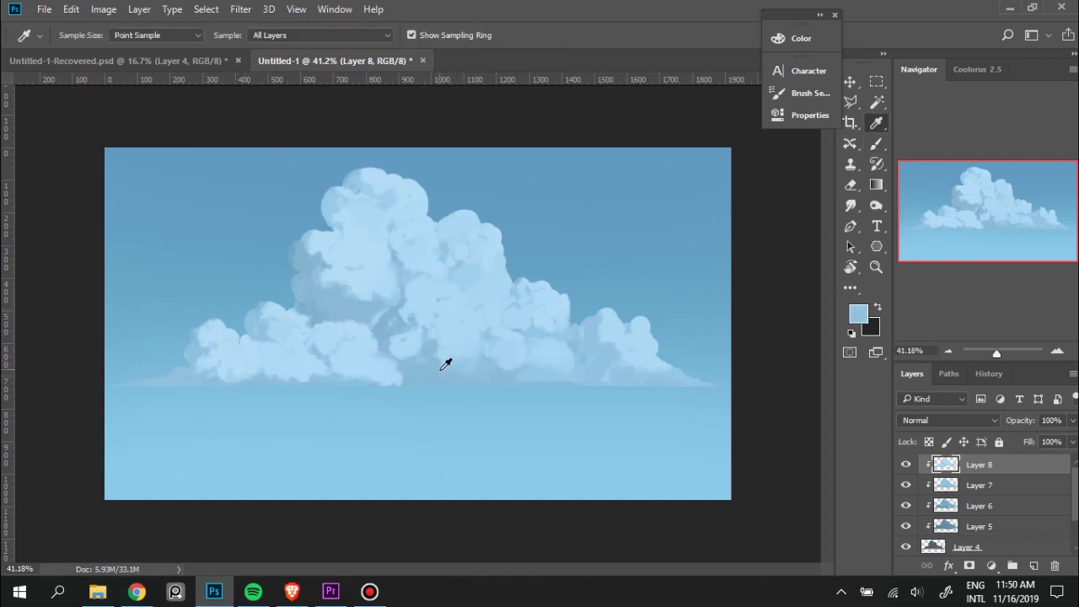
{"action": "left_click", "coordinate": [480, 311], "text": "alt"}
{"action": "left_click", "coordinate": [476, 350], "text": "alt"}
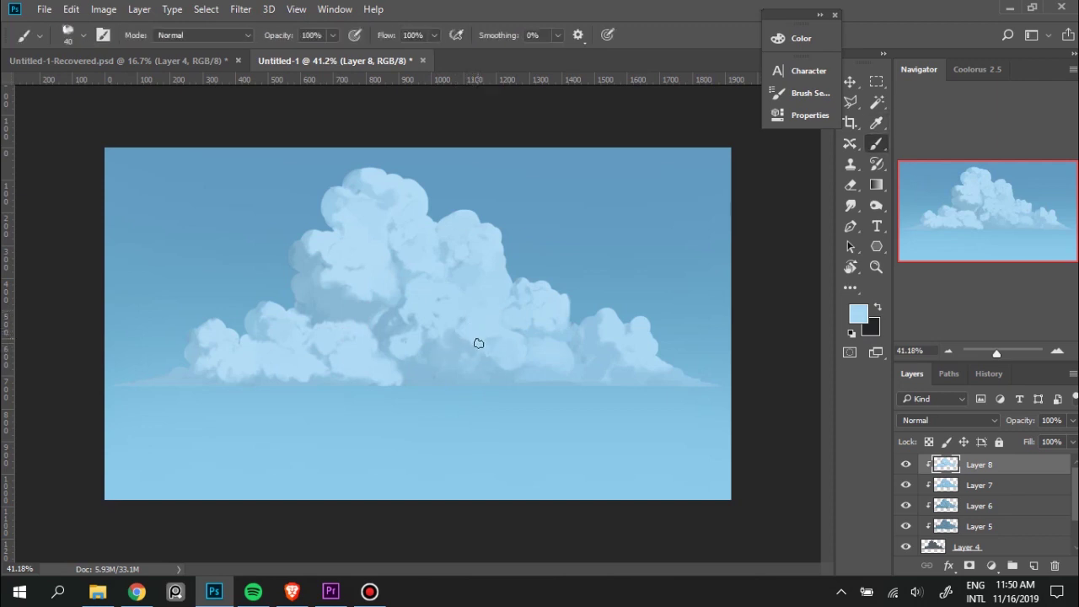
Add a new Layer 9 above Layer 8 and clip it to Layer 8.
{"action": "left_click", "coordinate": [438, 354], "text": "alt"}
{"action": "key", "text": "i"}
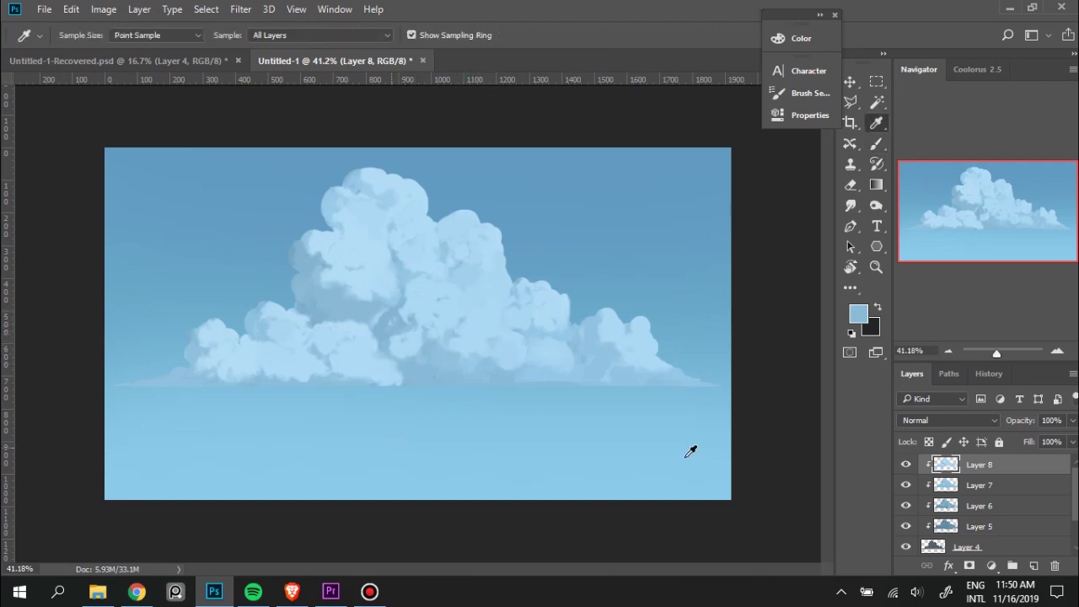
{"action": "left_click", "coordinate": [1033, 565]}
{"action": "key", "text": "ctrl+alt+g"}
Choose a lighter blue foreground colour and paint highlights on the upper-left and right puffs.
{"action": "key", "text": "b"}
{"action": "left_click", "coordinate": [857, 314]}
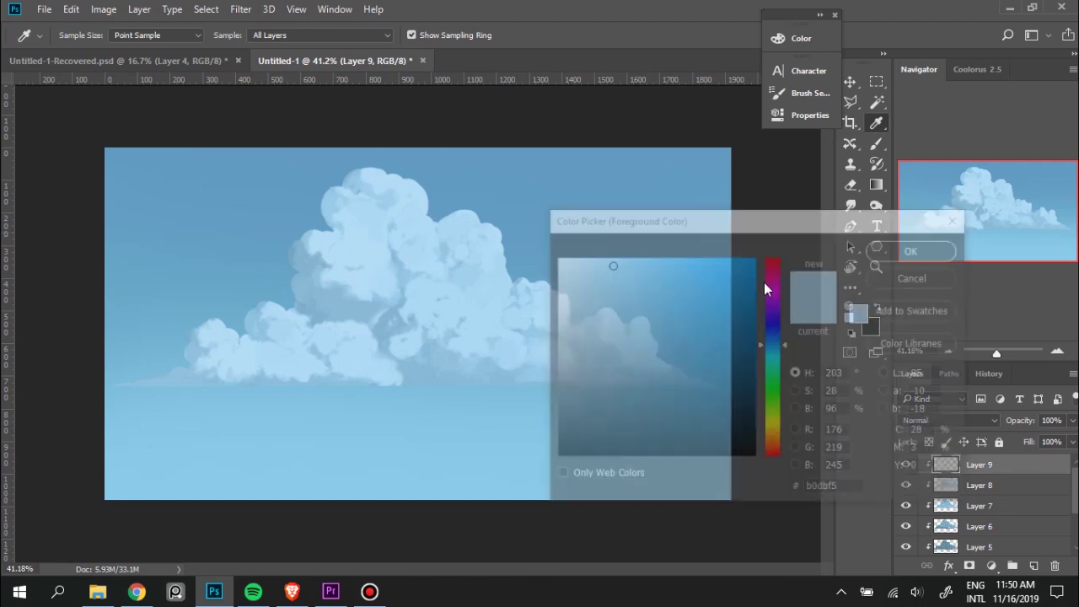
{"action": "left_click", "coordinate": [583, 257]}
{"action": "left_click", "coordinate": [912, 248]}
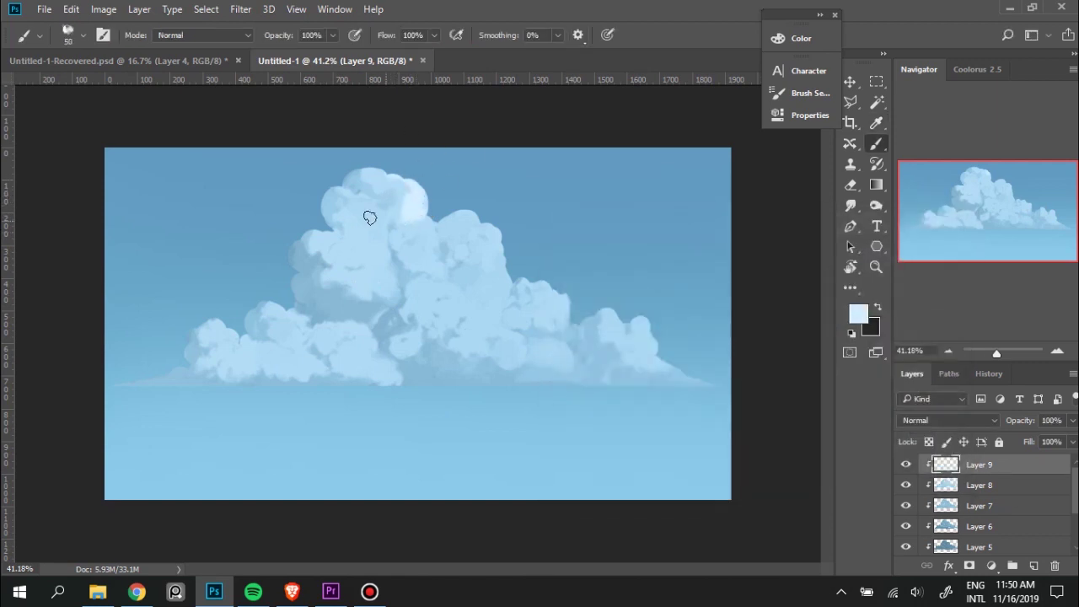
{"action": "left_click_drag", "start_coordinate": [369, 219], "coordinate": [347, 253]}
{"action": "left_click_drag", "start_coordinate": [474, 221], "coordinate": [505, 268]}
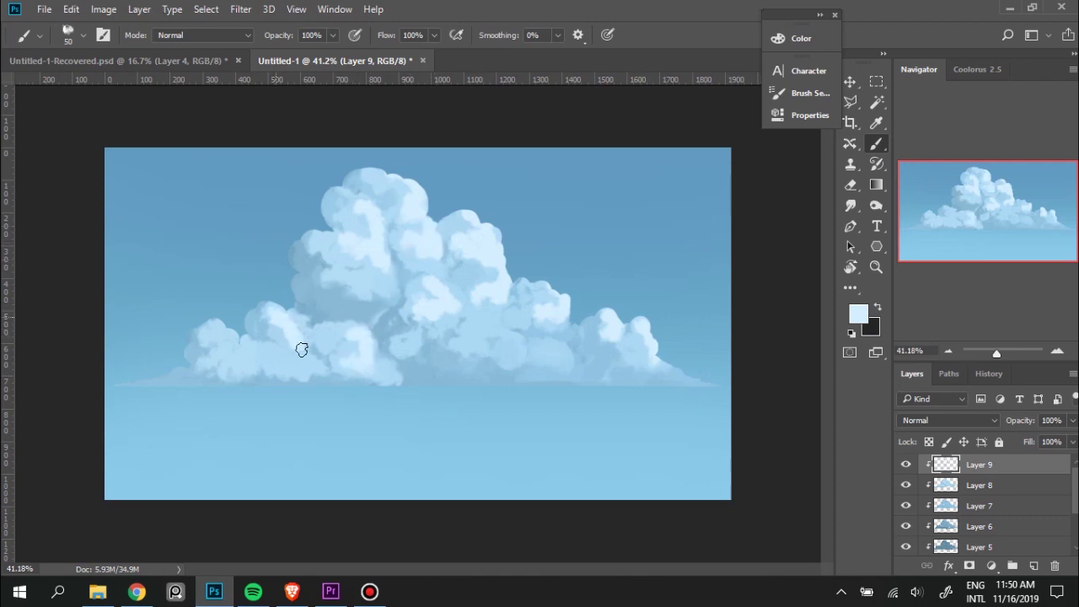
Dab highlights on the upper-left and top puffs using sampled light cloud tones.
{"action": "left_click", "coordinate": [357, 248], "text": "alt"}
{"action": "left_click_drag", "start_coordinate": [371, 241], "coordinate": [362, 260]}
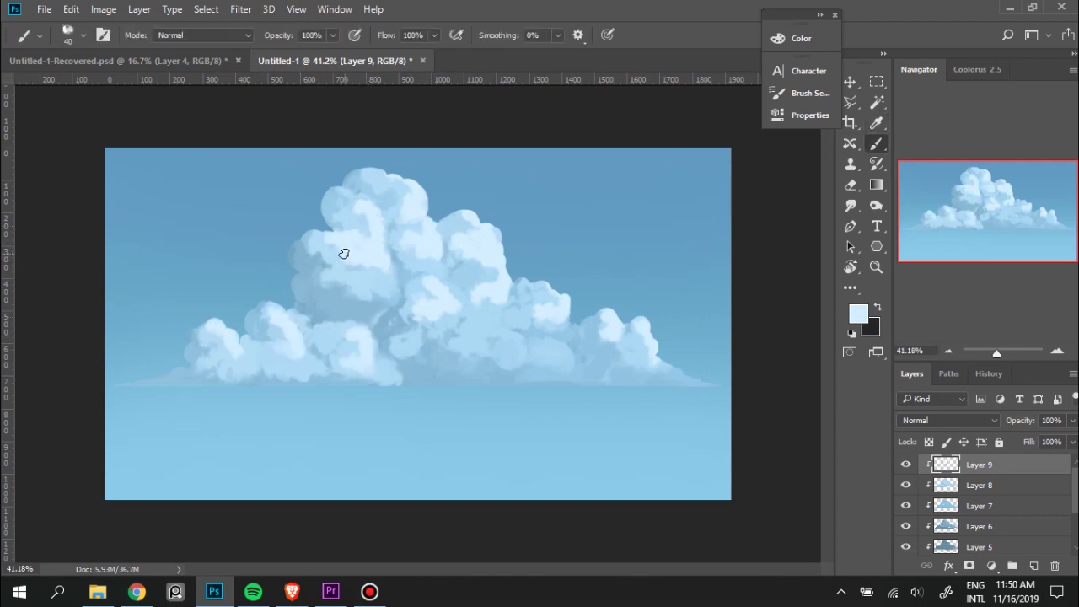
{"action": "left_click", "coordinate": [352, 271], "text": "alt"}
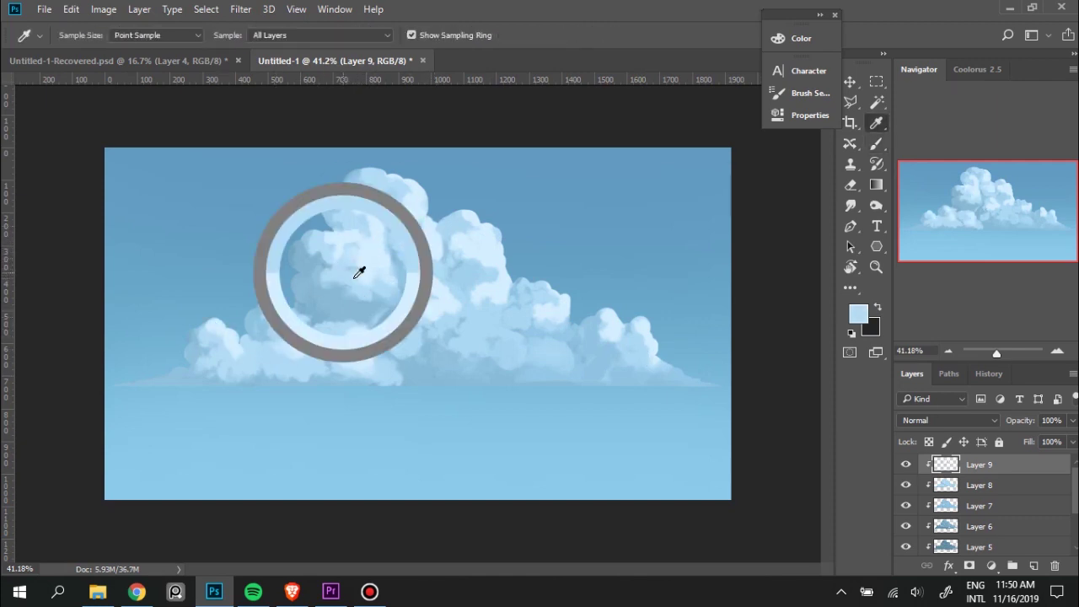
{"action": "left_click", "coordinate": [377, 218], "text": "alt"}
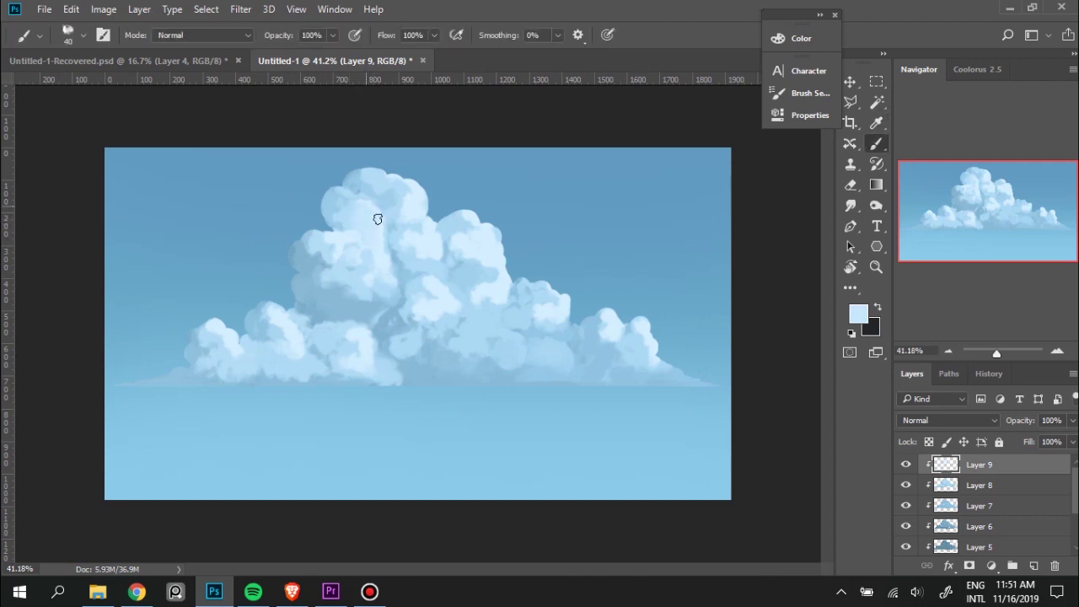
{"action": "left_click", "coordinate": [356, 224], "text": "alt"}
{"action": "left_click", "coordinate": [359, 214], "text": "alt"}
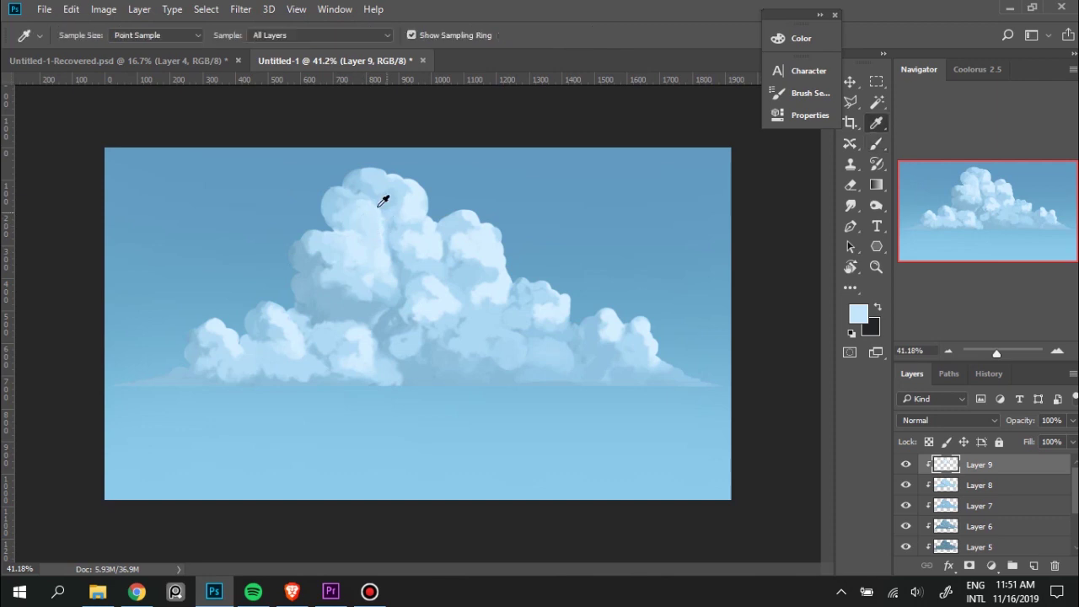
{"action": "left_click", "coordinate": [370, 206], "text": "alt"}
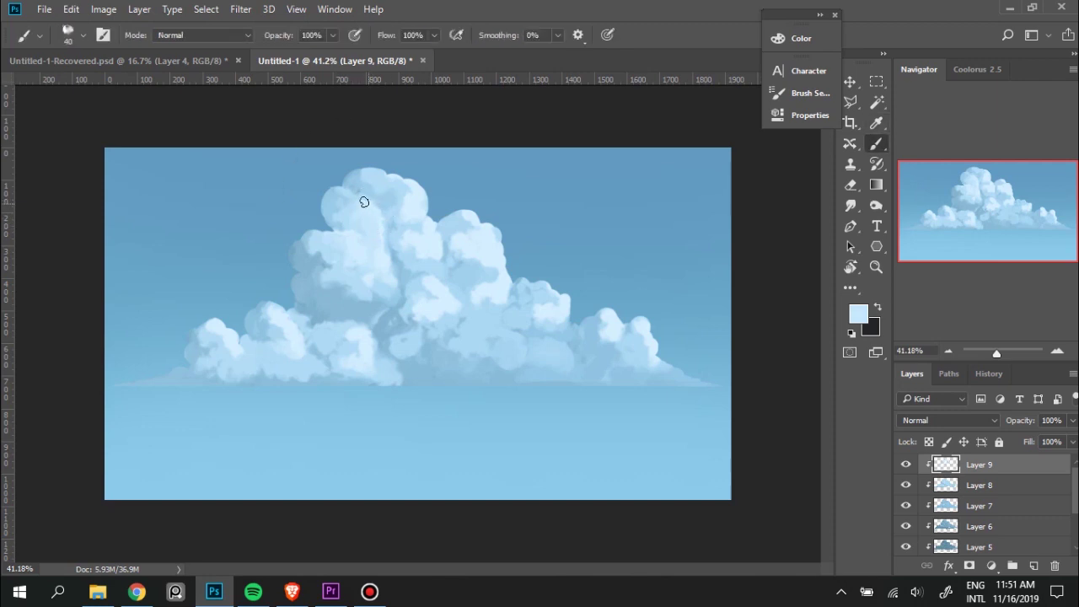
{"action": "left_click", "coordinate": [415, 202], "text": "alt"}
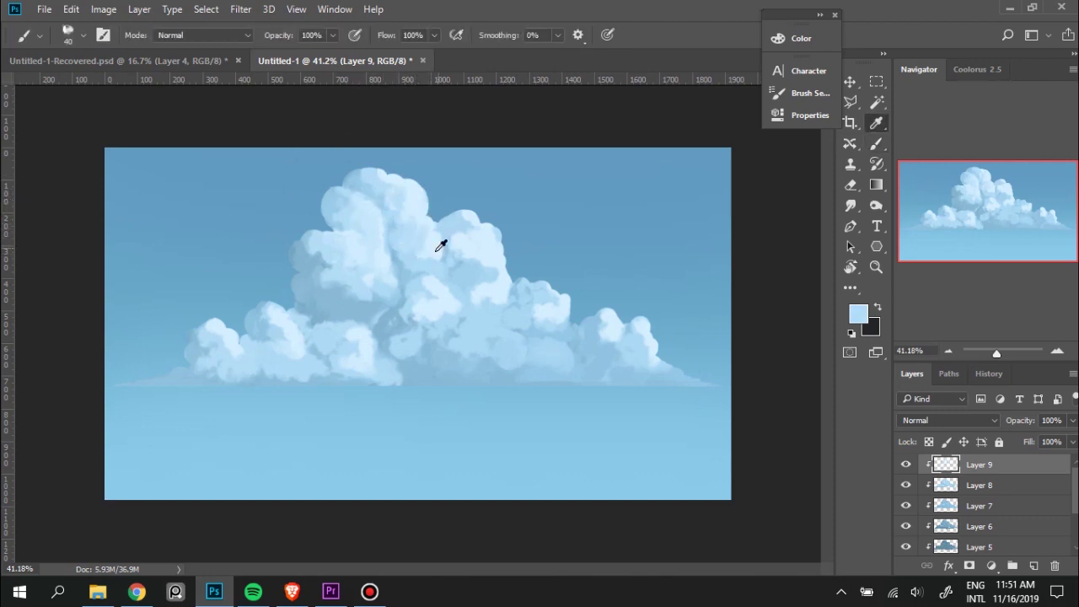
{"action": "left_click", "coordinate": [413, 247], "text": "alt"}
{"action": "left_click", "coordinate": [430, 249], "text": "alt"}
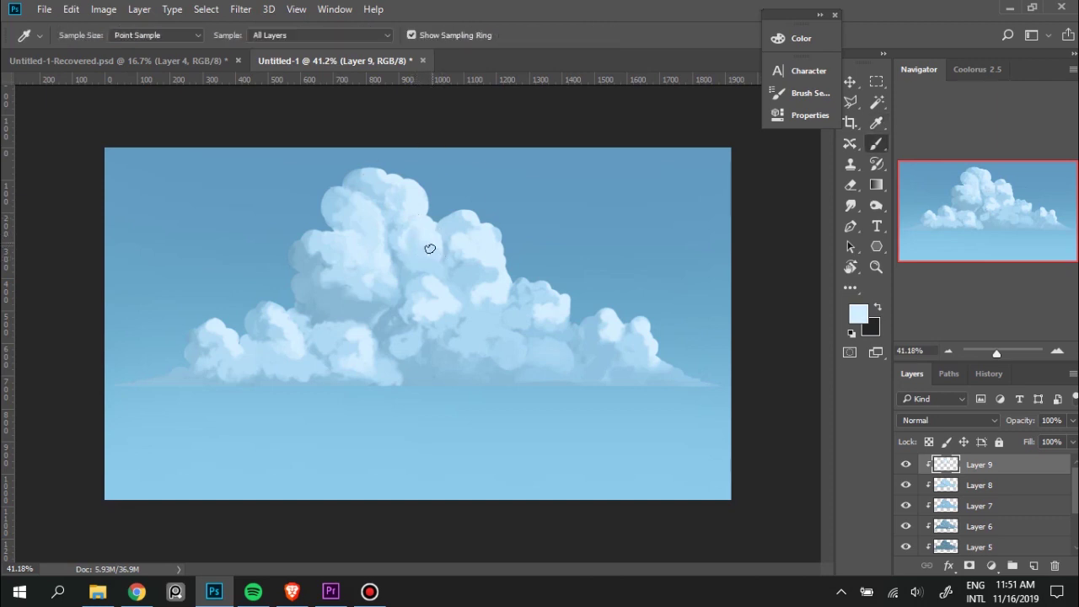
{"action": "left_click", "coordinate": [411, 234], "text": "alt"}
{"action": "left_click", "coordinate": [424, 243], "text": "alt"}
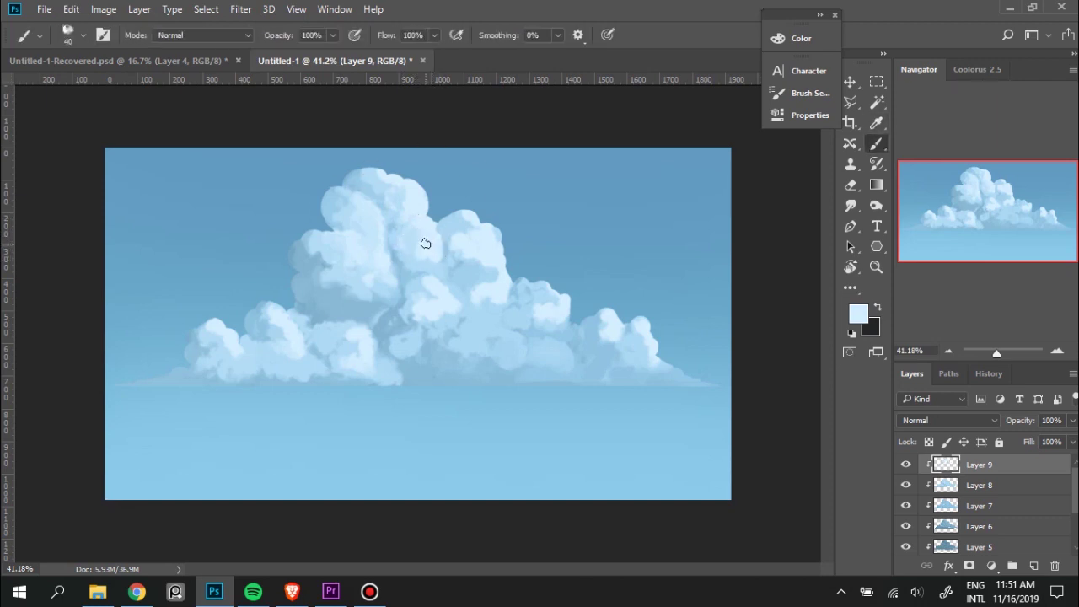
Add highlights to the upper-centre and top puffs with sampled light blues.
{"action": "left_click", "coordinate": [381, 177], "text": "alt"}
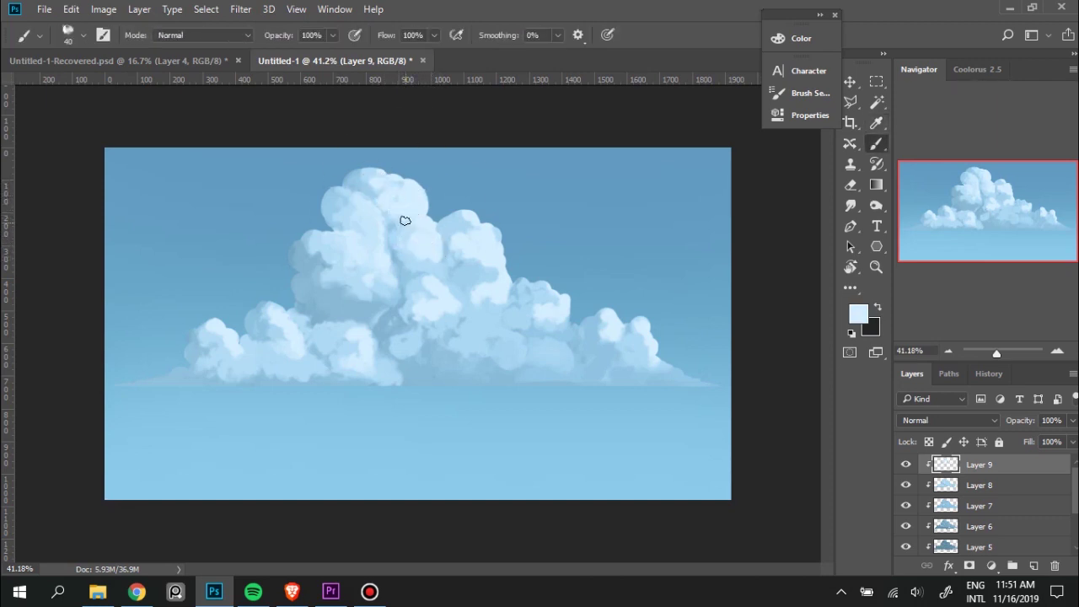
{"action": "left_click", "coordinate": [374, 202], "text": "alt"}
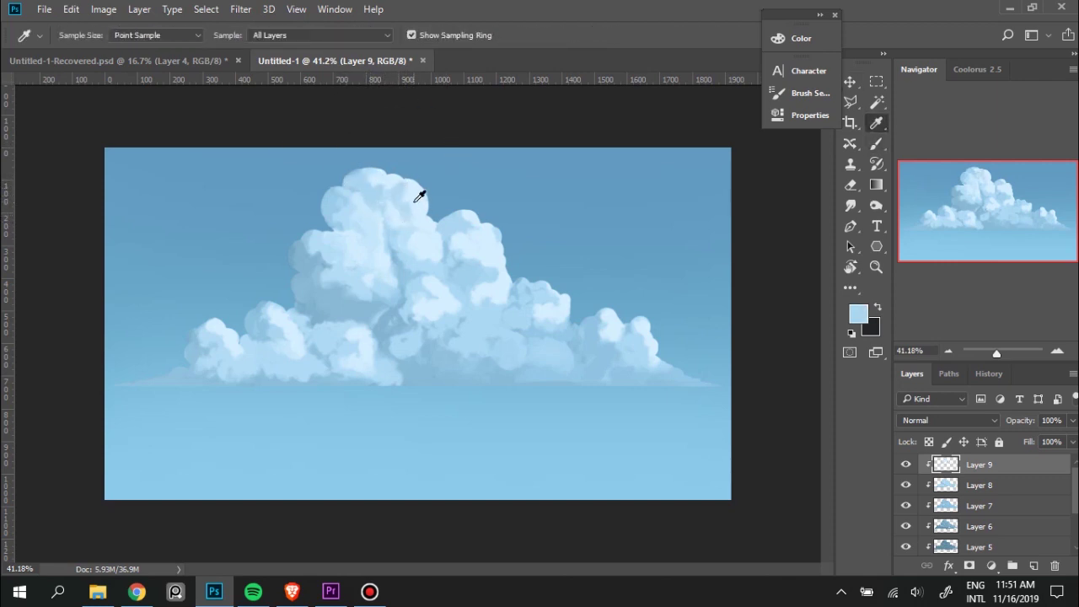
{"action": "left_click", "coordinate": [390, 209], "text": "alt"}
{"action": "left_click", "coordinate": [385, 194], "text": "alt"}
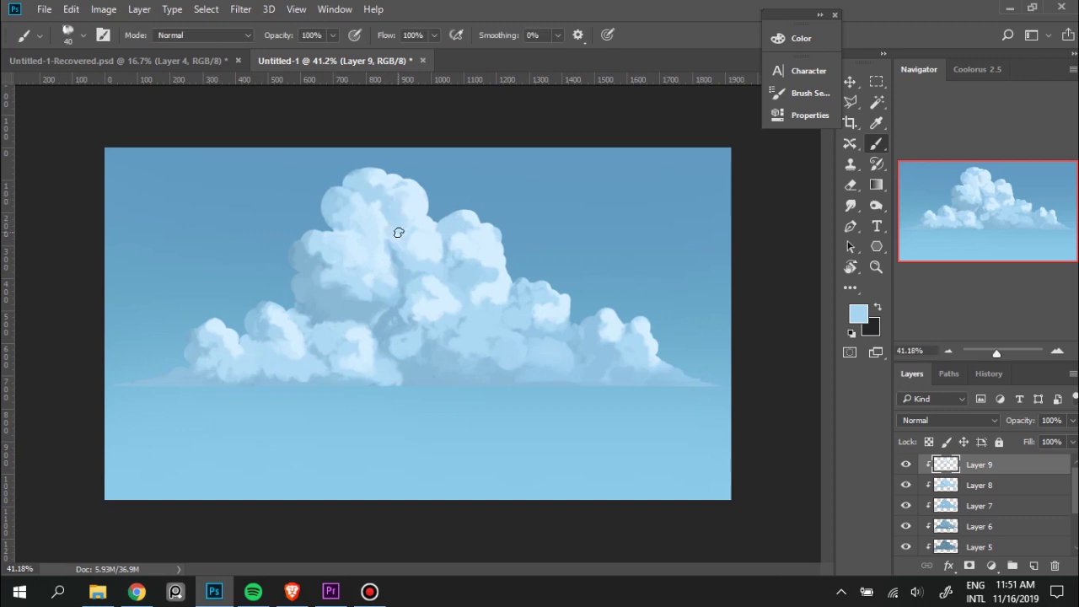
{"action": "left_click", "coordinate": [417, 226], "text": "alt"}
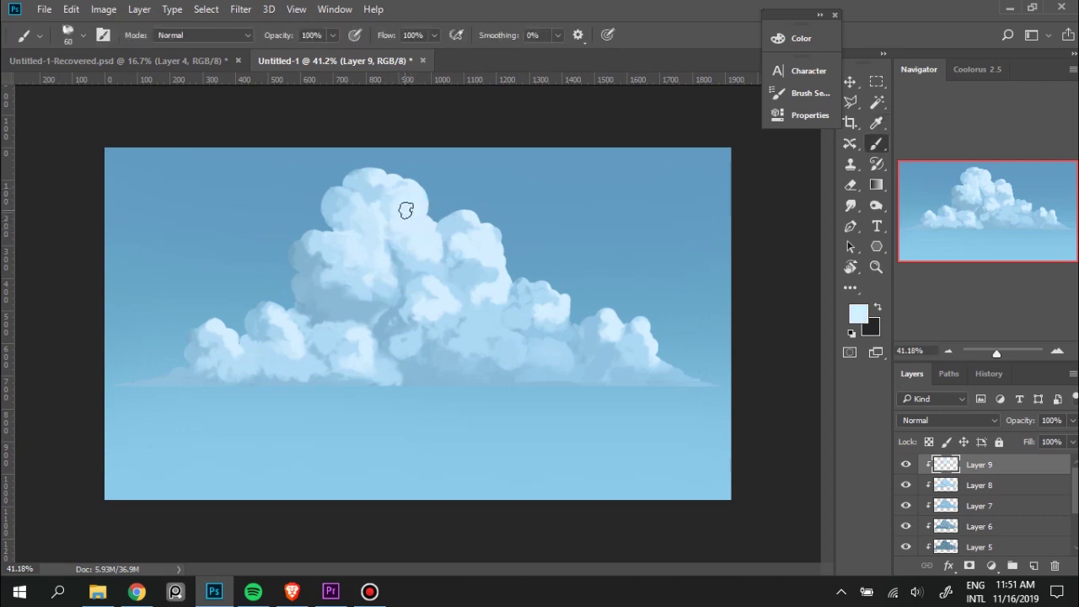
{"action": "left_click", "coordinate": [365, 211], "text": "alt"}
{"action": "key", "text": "alt"}
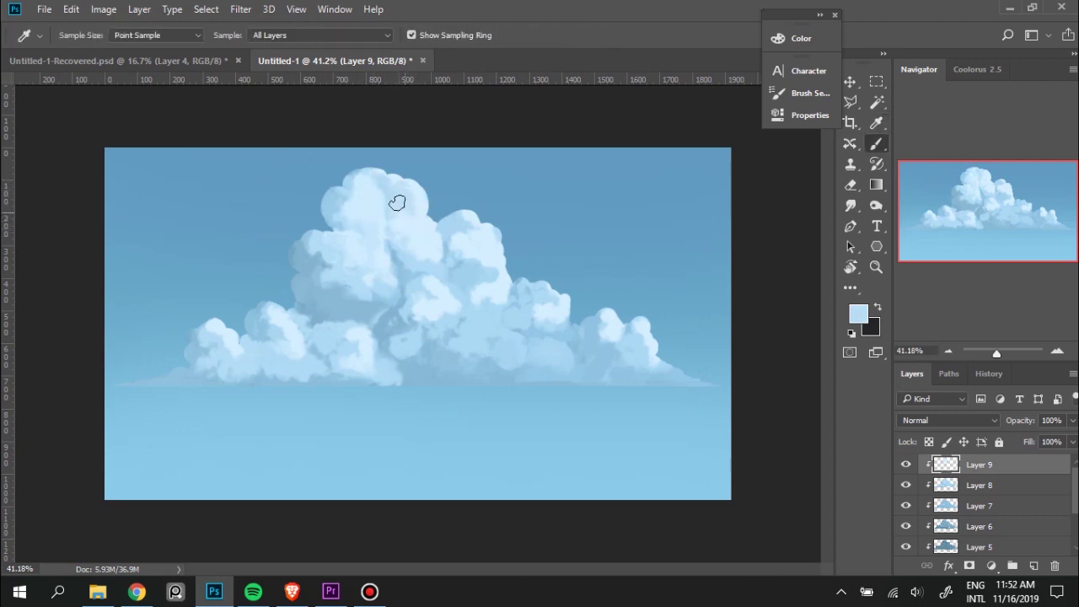
{"action": "left_click", "coordinate": [354, 211], "text": "alt"}
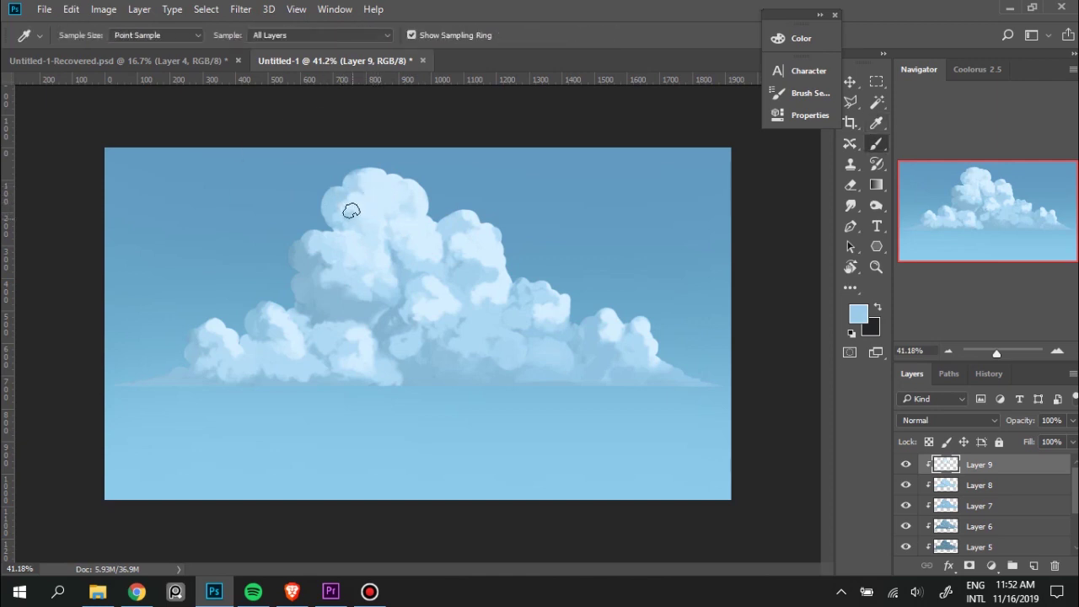
{"action": "key", "text": "alt"}
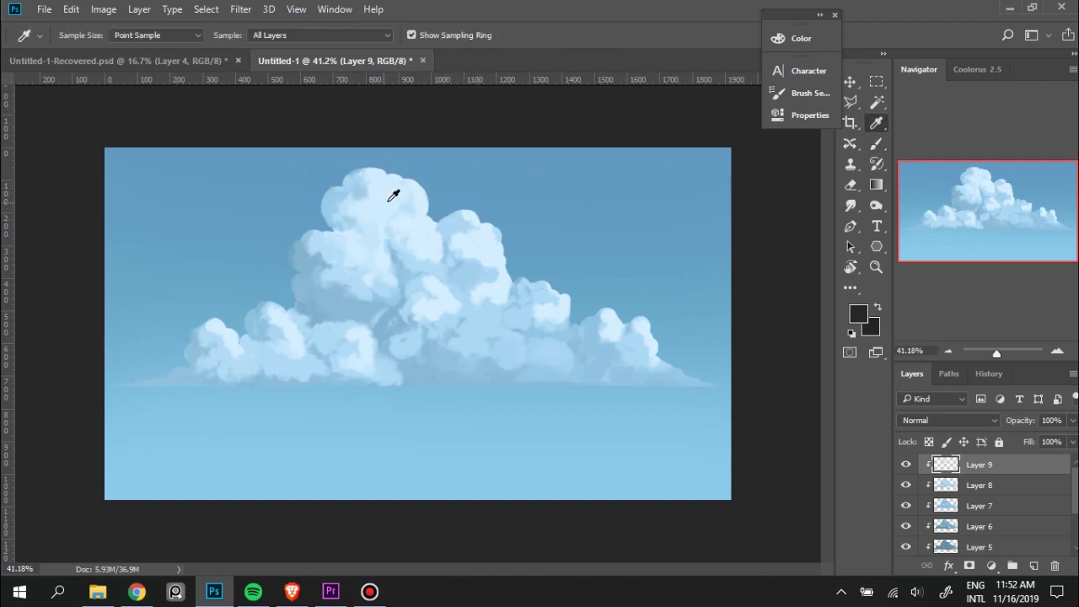
Sample pale near-white cloud blues and dab light highlights onto the upper cloud.
{"action": "left_click", "coordinate": [402, 232], "text": "alt"}
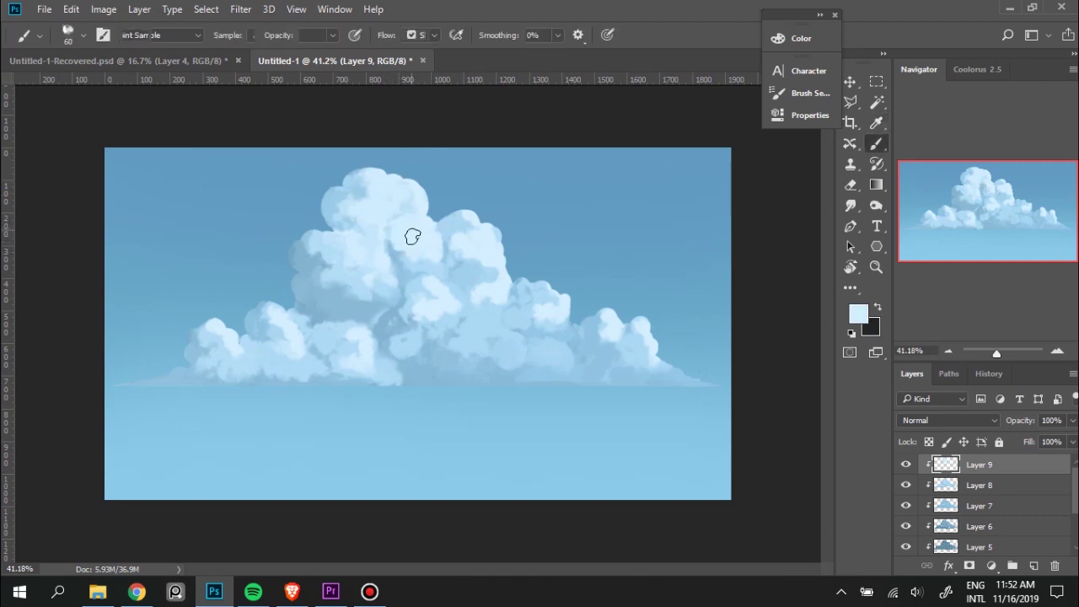
{"action": "left_click", "coordinate": [424, 235], "text": "alt"}
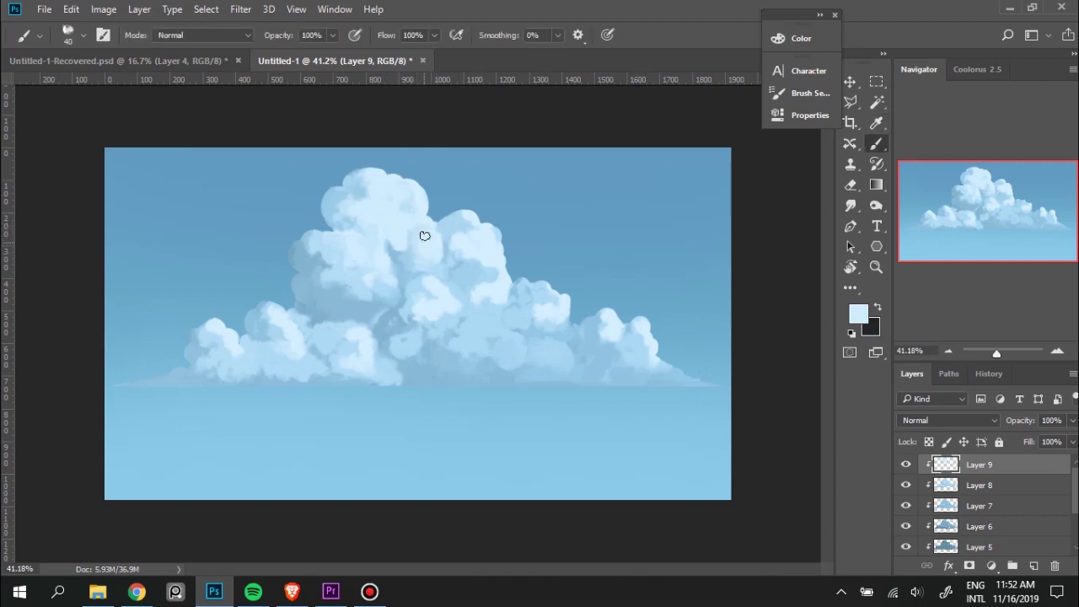
{"action": "left_click", "coordinate": [402, 239], "text": "alt"}
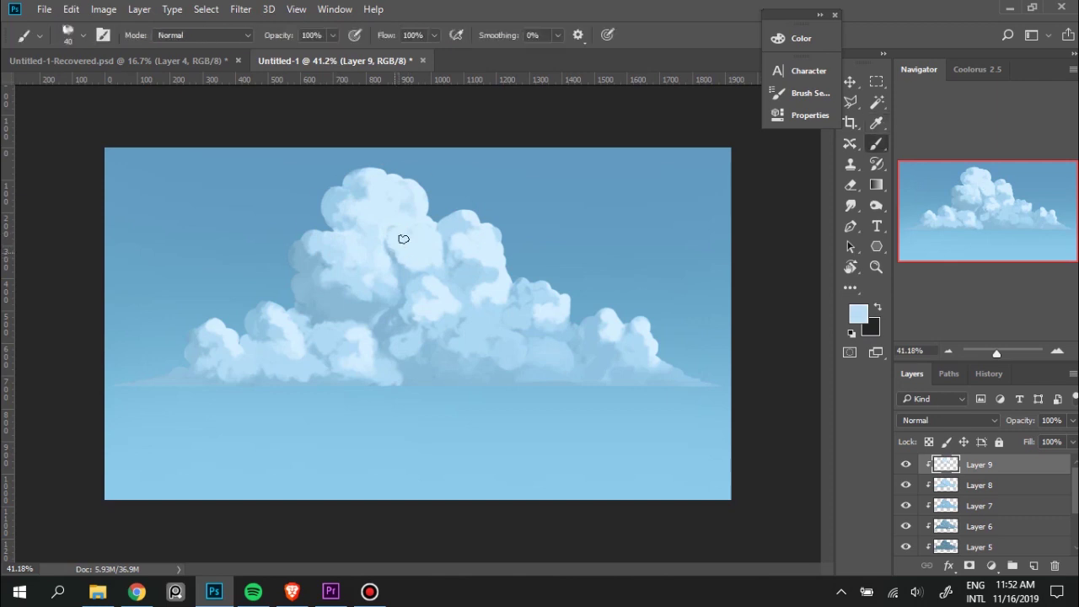
{"action": "left_click", "coordinate": [403, 250], "text": "alt"}
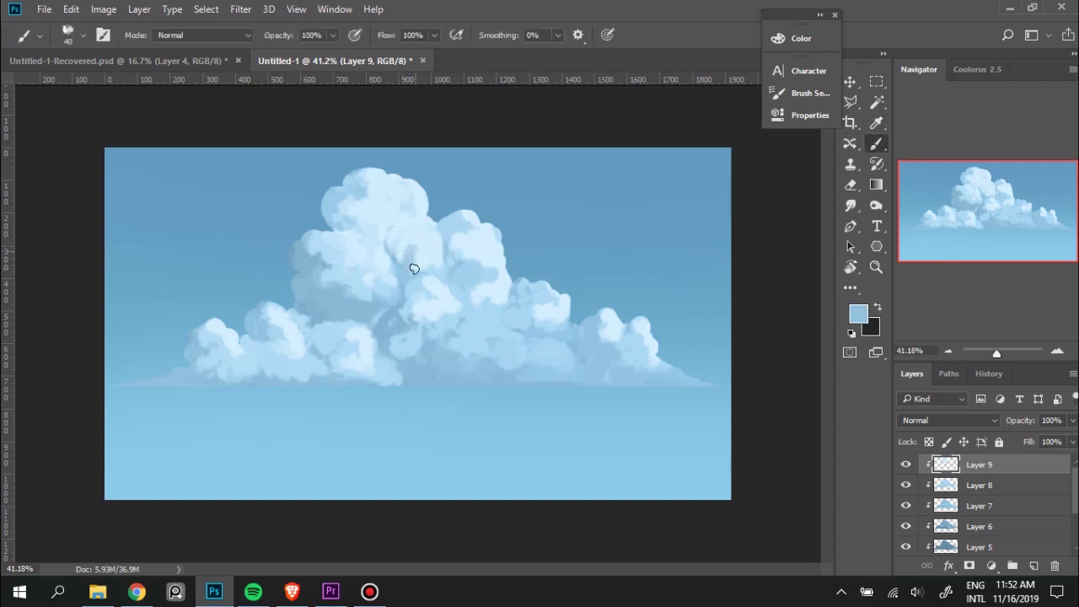
{"action": "left_click", "coordinate": [404, 251], "text": "alt"}
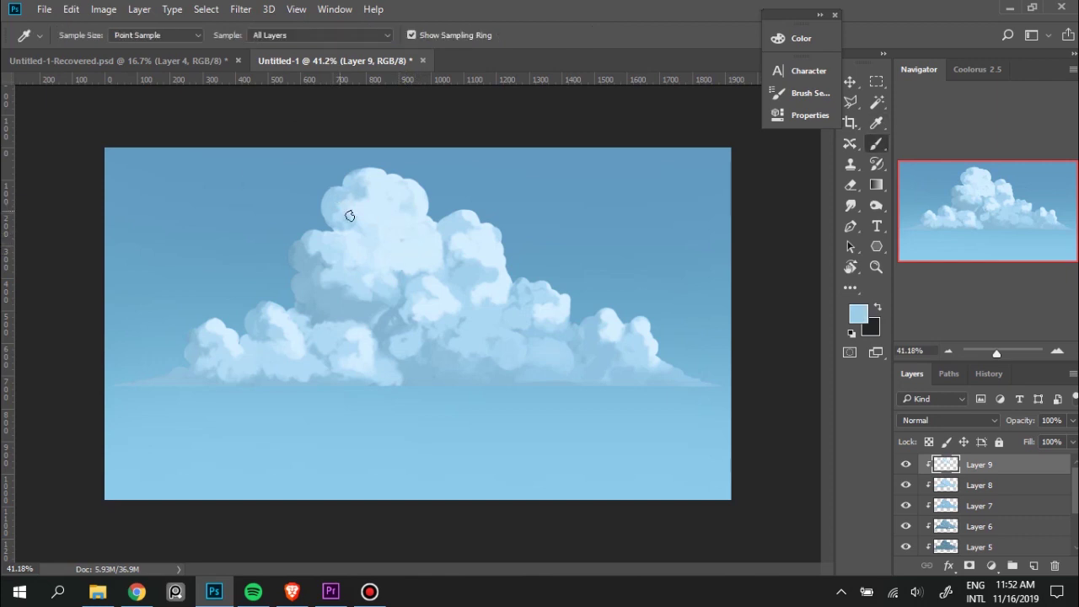
{"action": "left_click", "coordinate": [366, 184], "text": "alt"}
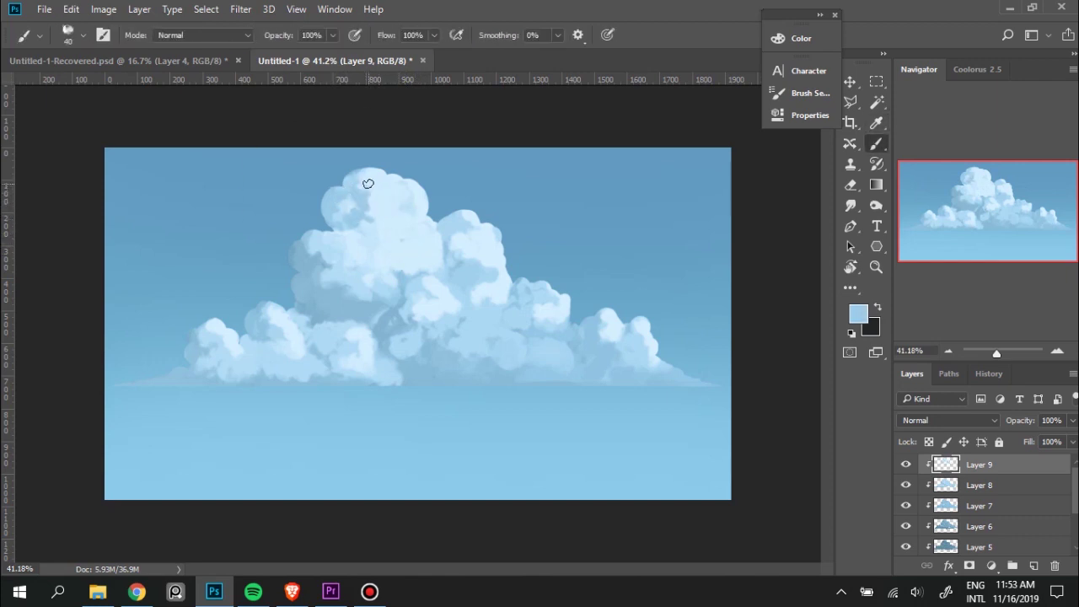
{"action": "left_click", "coordinate": [371, 224], "text": "alt"}
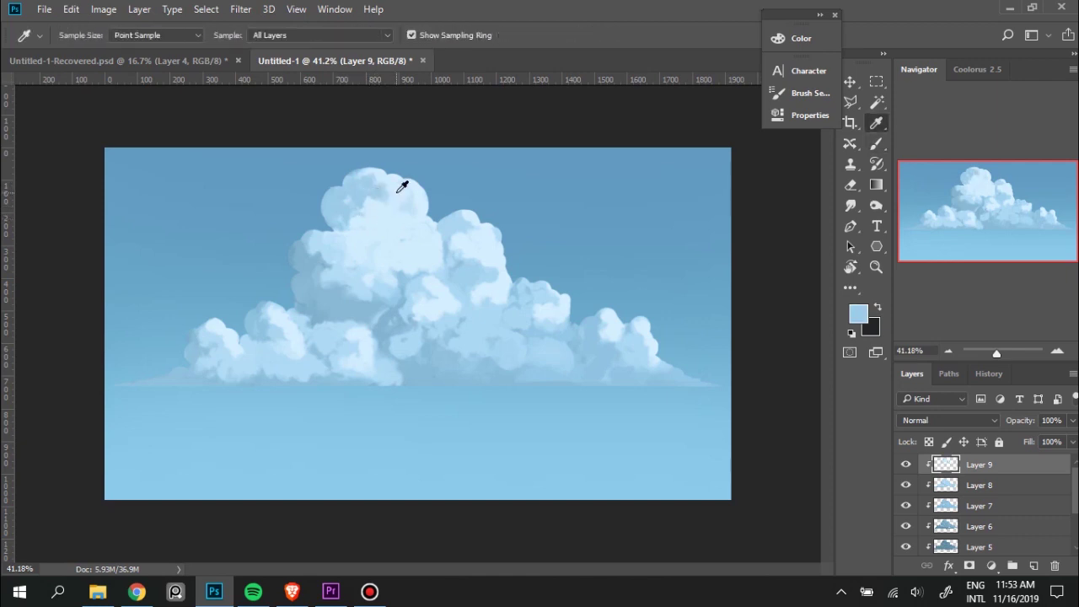
{"action": "left_click", "coordinate": [345, 243]}
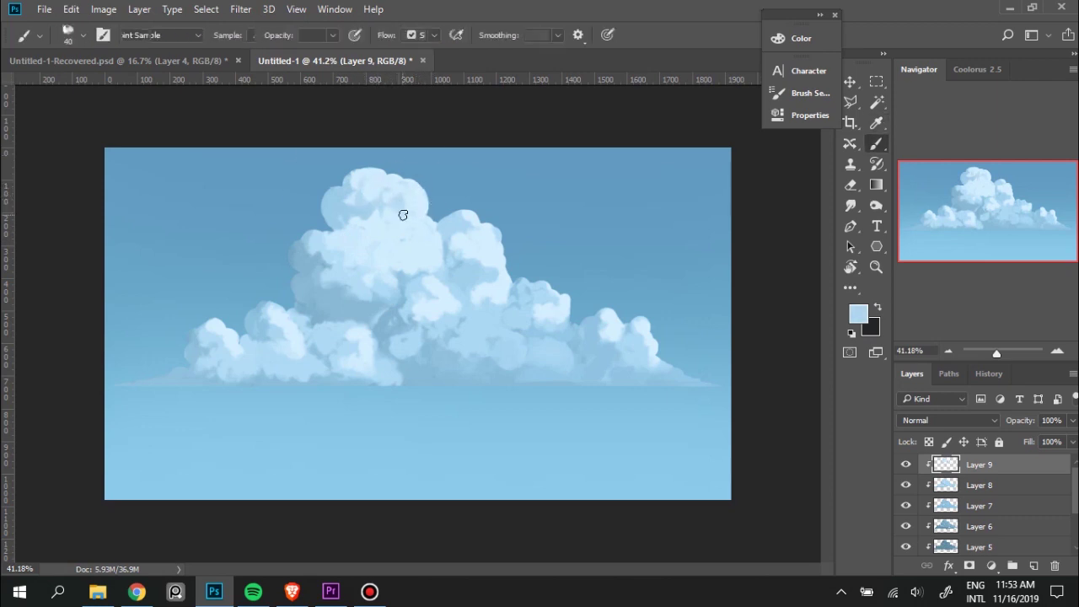
Shrink the brush from 70 to 45 and paint lighter shading on the right-centre puffs.
{"action": "left_click", "coordinate": [379, 236], "text": "alt"}
{"action": "left_click", "coordinate": [466, 237], "text": "alt"}
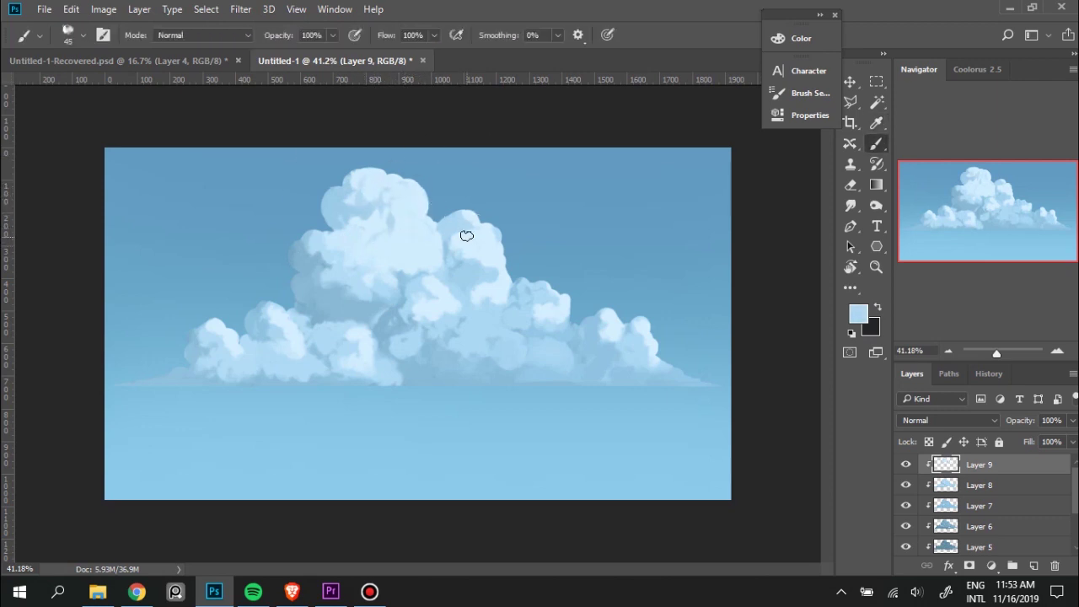
{"action": "left_click_drag", "start_coordinate": [487, 257], "coordinate": [482, 266]}
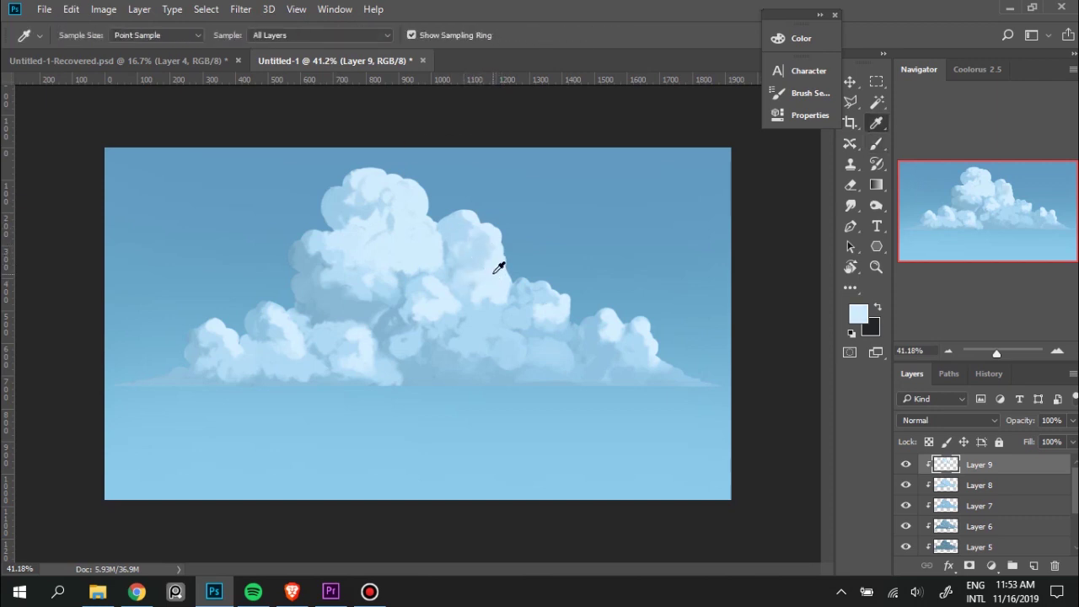
{"action": "left_click", "coordinate": [450, 228], "text": "alt"}
{"action": "left_click_drag", "start_coordinate": [450, 229], "coordinate": [484, 239]}
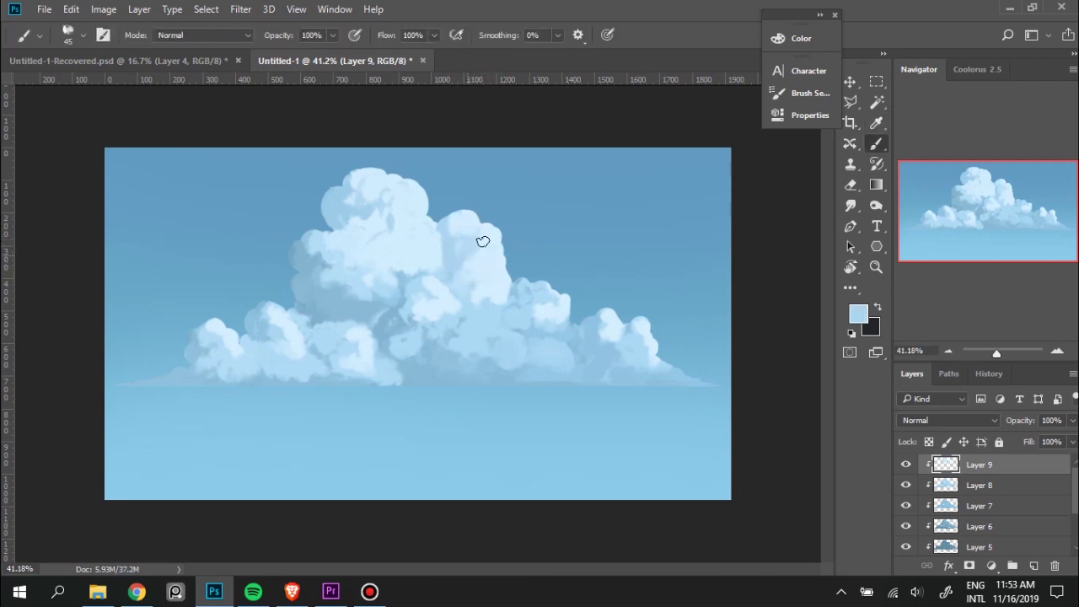
{"action": "left_click", "coordinate": [458, 241], "text": "alt"}
{"action": "left_click", "coordinate": [426, 281], "text": "alt"}
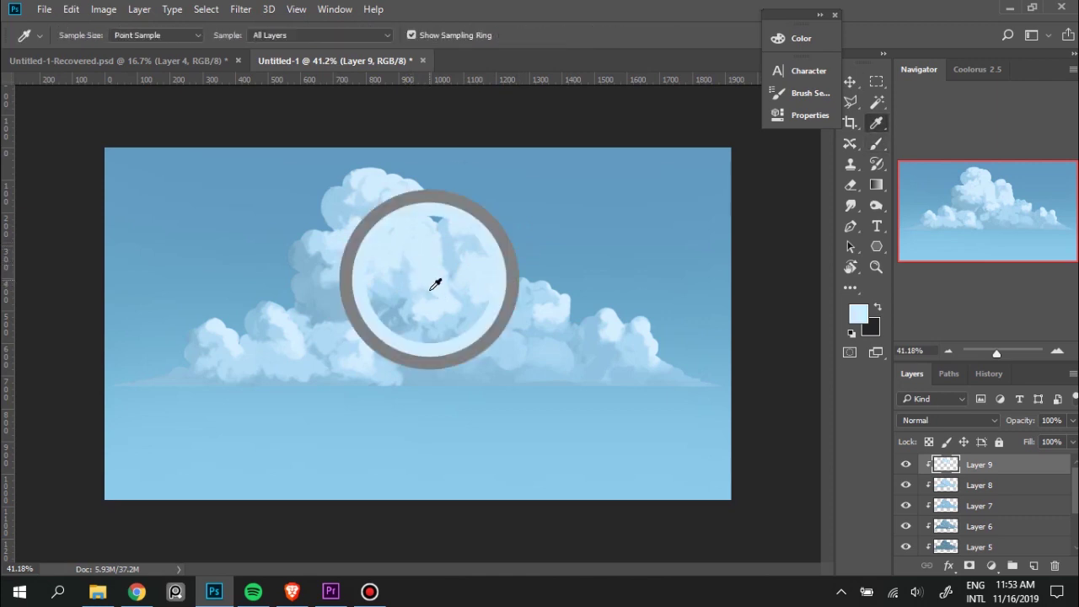
{"action": "left_click", "coordinate": [396, 293], "text": "alt"}
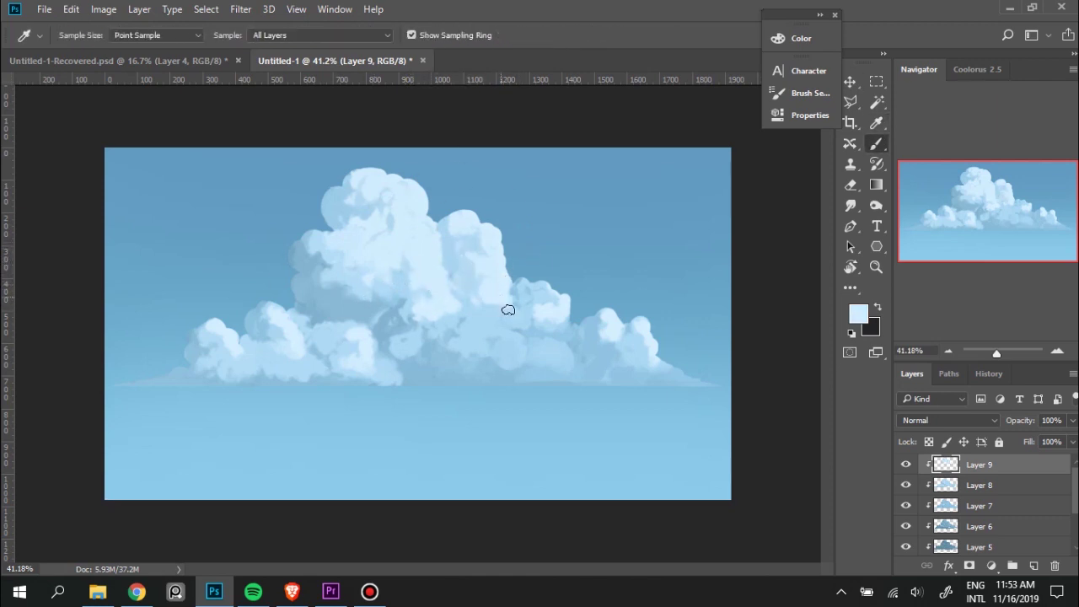
{"action": "left_click", "coordinate": [455, 245], "text": "alt"}
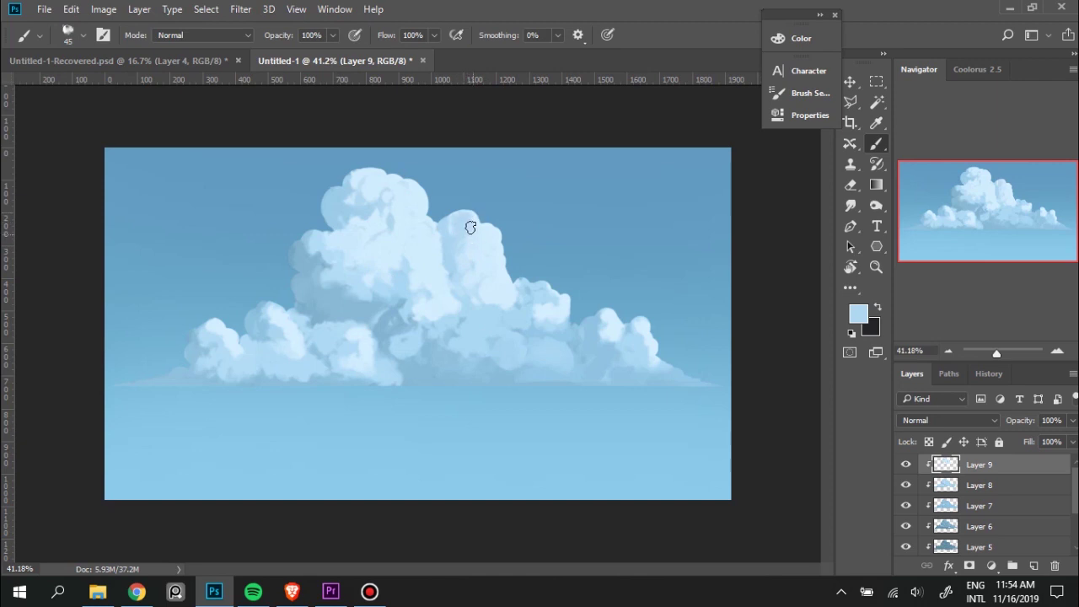
{"action": "key", "text": "alt"}
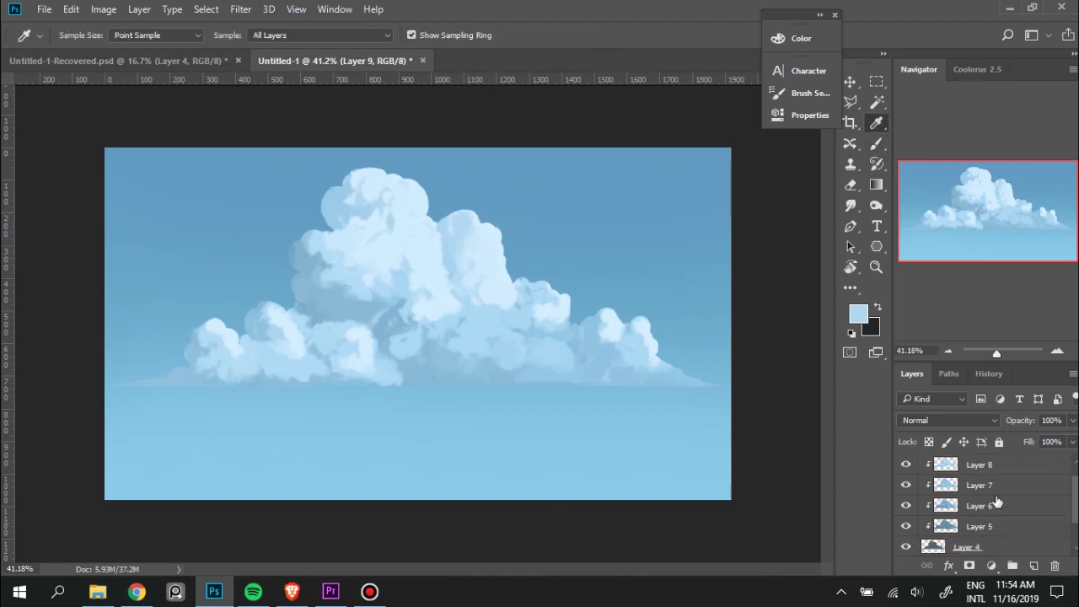
Flip cloud Layers 5–9 horizontally together, then return to Layer 9 alone.
{"action": "left_click", "coordinate": [977, 547], "text": "shift"}
{"action": "key", "text": "ctrl+t"}
{"action": "right_click", "coordinate": [573, 93]}
{"action": "left_click", "coordinate": [628, 314]}
{"action": "key", "text": "Return"}
{"action": "left_click", "coordinate": [981, 469]}
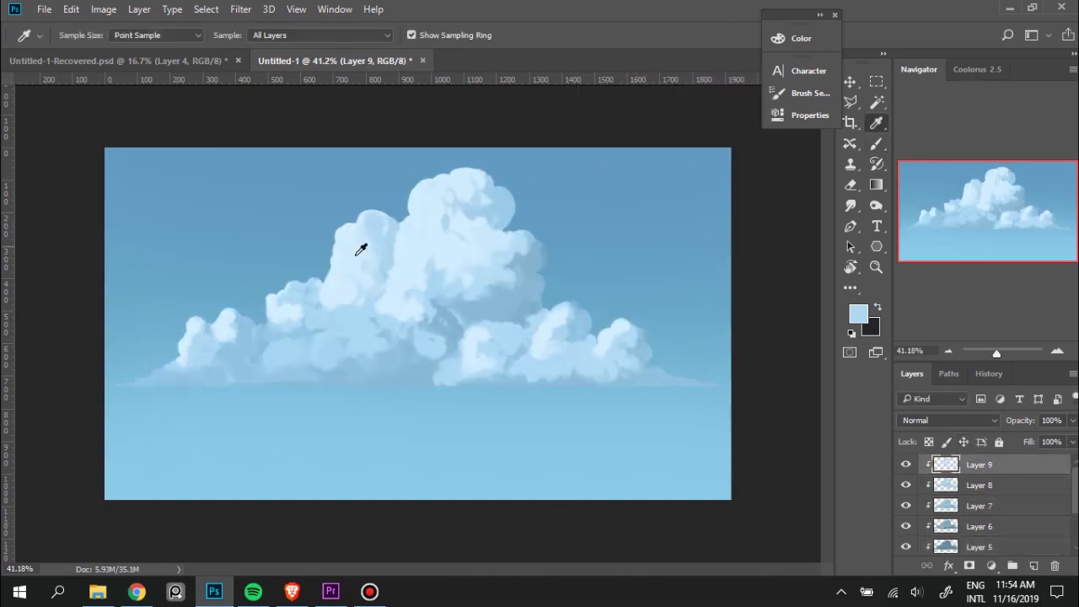
{"action": "left_click", "coordinate": [361, 246], "text": "alt"}
Sample light and medium cloud blues and dab paint on the lower-left cloud.
{"action": "left_click", "coordinate": [378, 246], "text": "alt"}
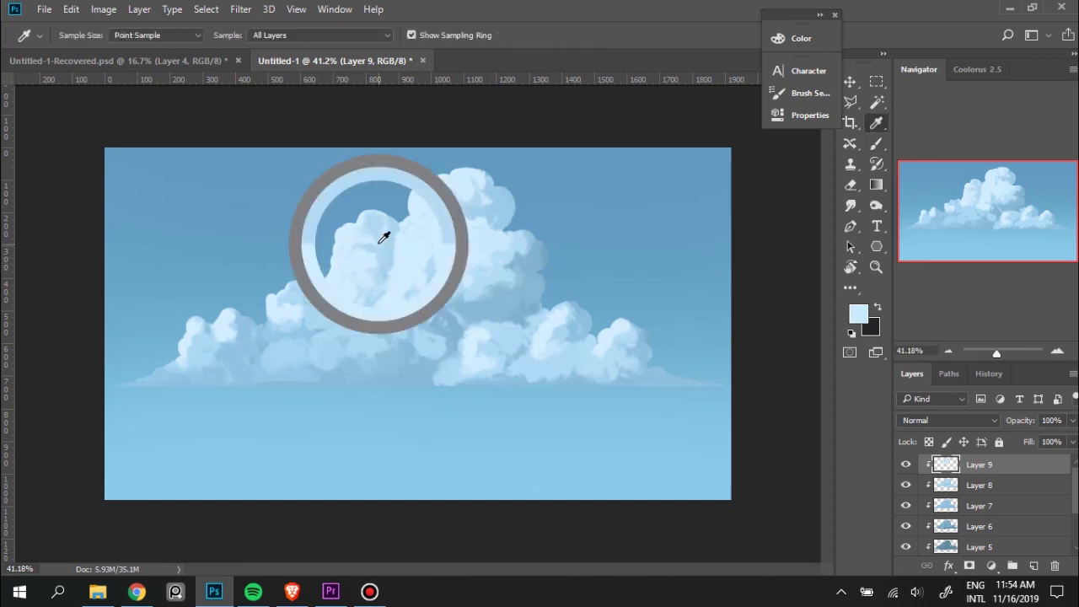
{"action": "key", "text": "alt"}
{"action": "left_click", "coordinate": [373, 237], "text": "alt"}
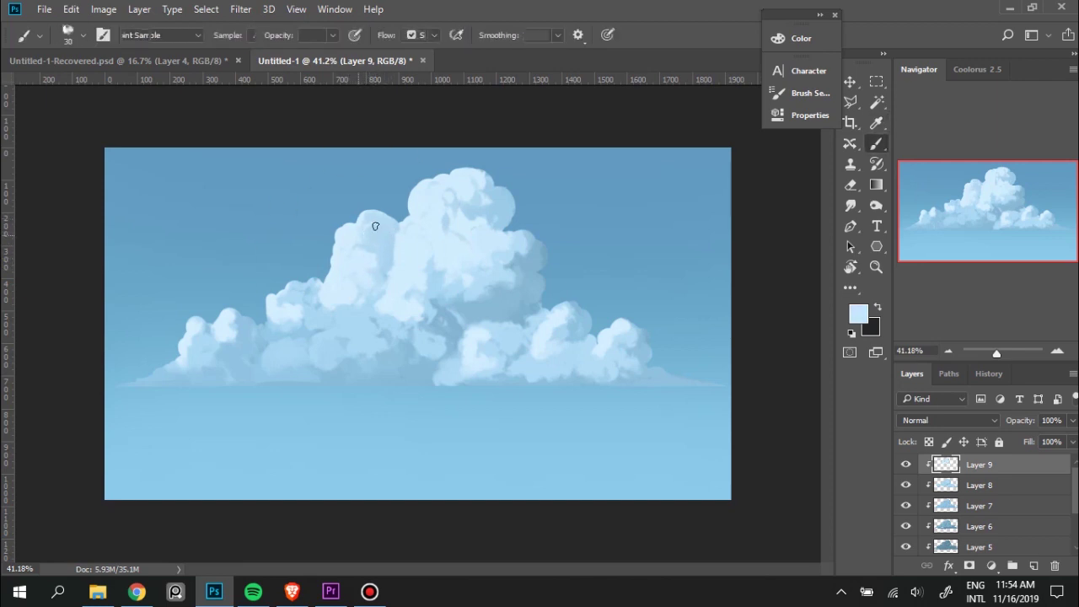
{"action": "left_click", "coordinate": [295, 308], "text": "alt"}
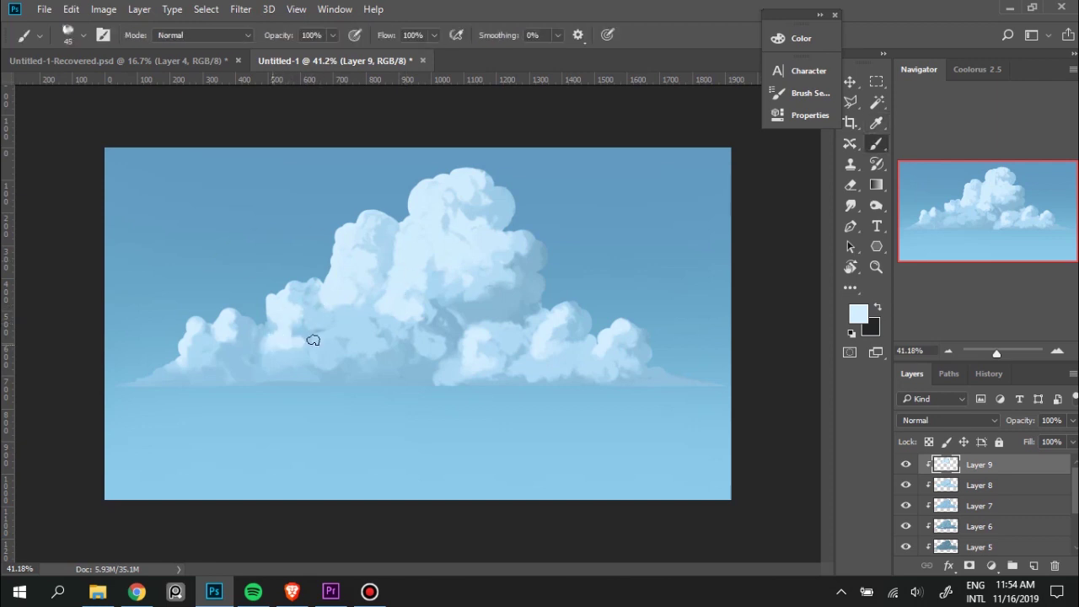
{"action": "left_click", "coordinate": [320, 340], "text": "alt"}
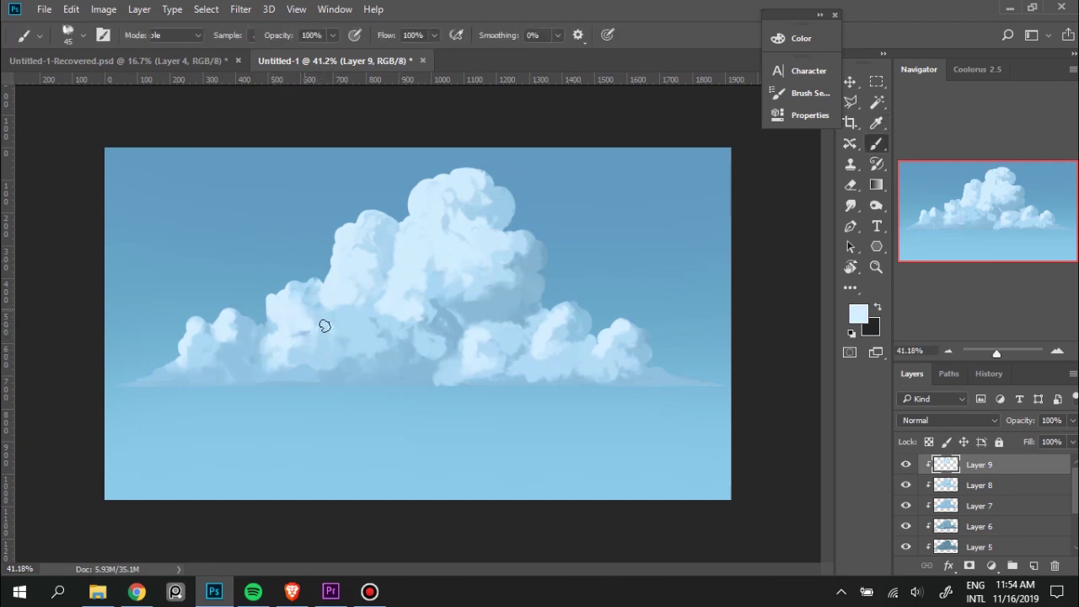
{"action": "left_click", "coordinate": [349, 328], "text": "alt"}
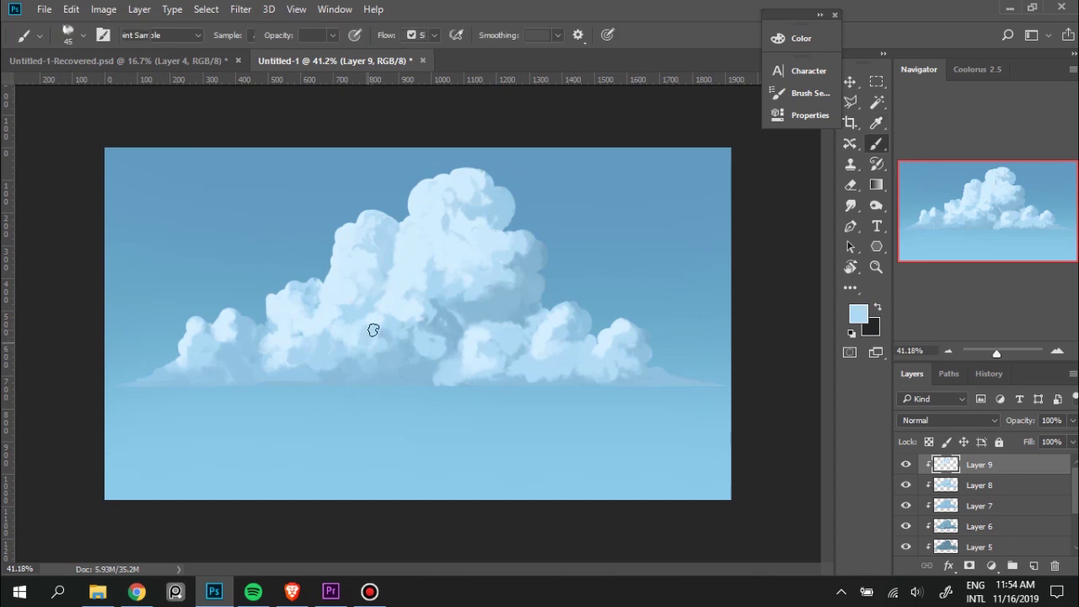
{"action": "left_click", "coordinate": [392, 299], "text": "alt"}
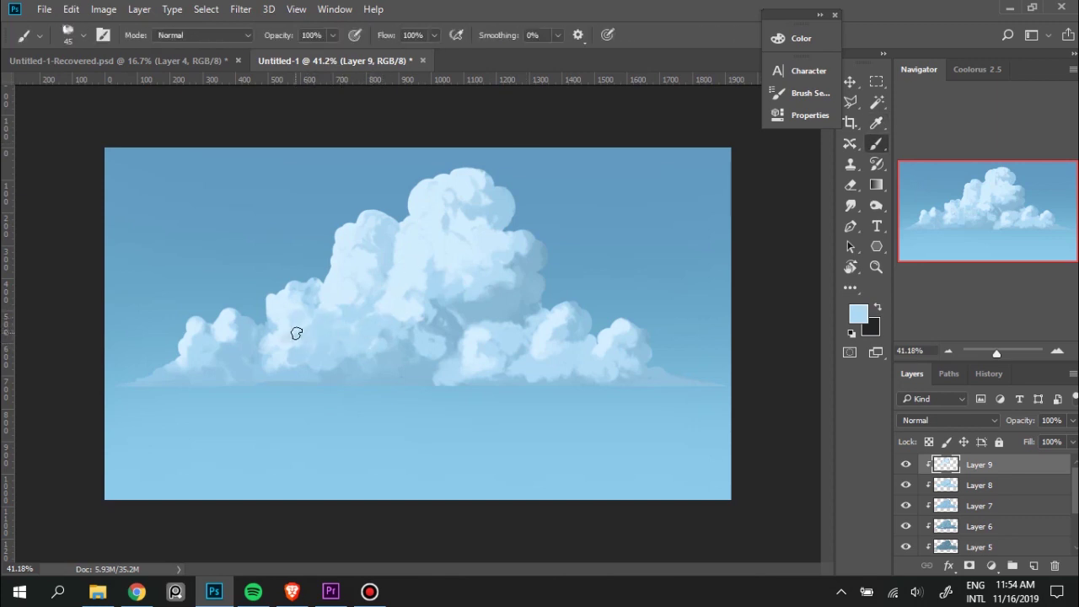
{"action": "left_click", "coordinate": [284, 301], "text": "alt"}
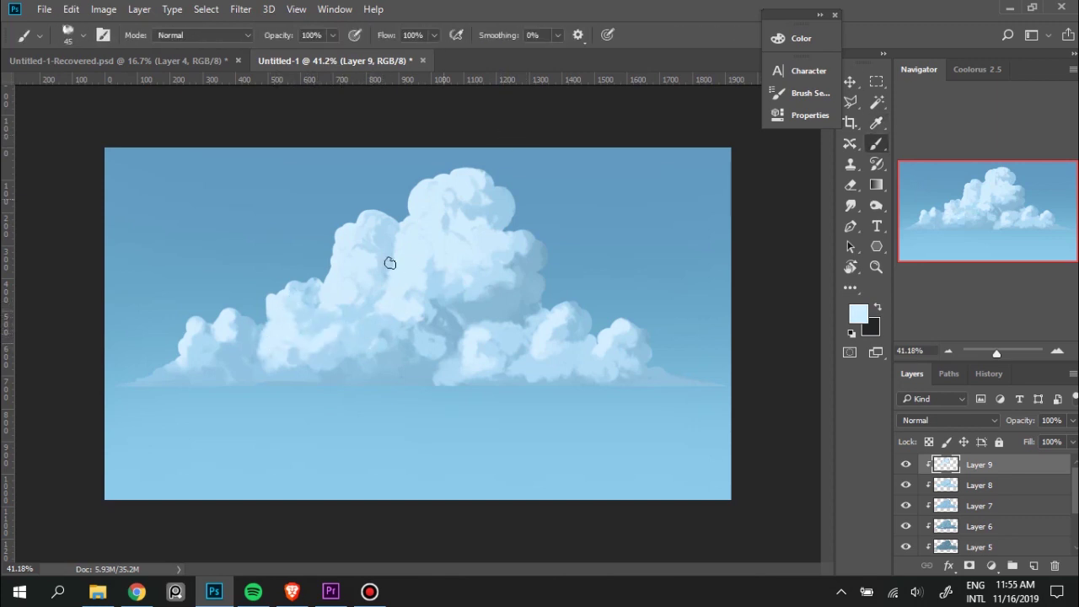
{"action": "left_click", "coordinate": [342, 345], "text": "alt"}
{"action": "left_click", "coordinate": [313, 333], "text": "alt"}
{"action": "left_click", "coordinate": [331, 351], "text": "alt"}
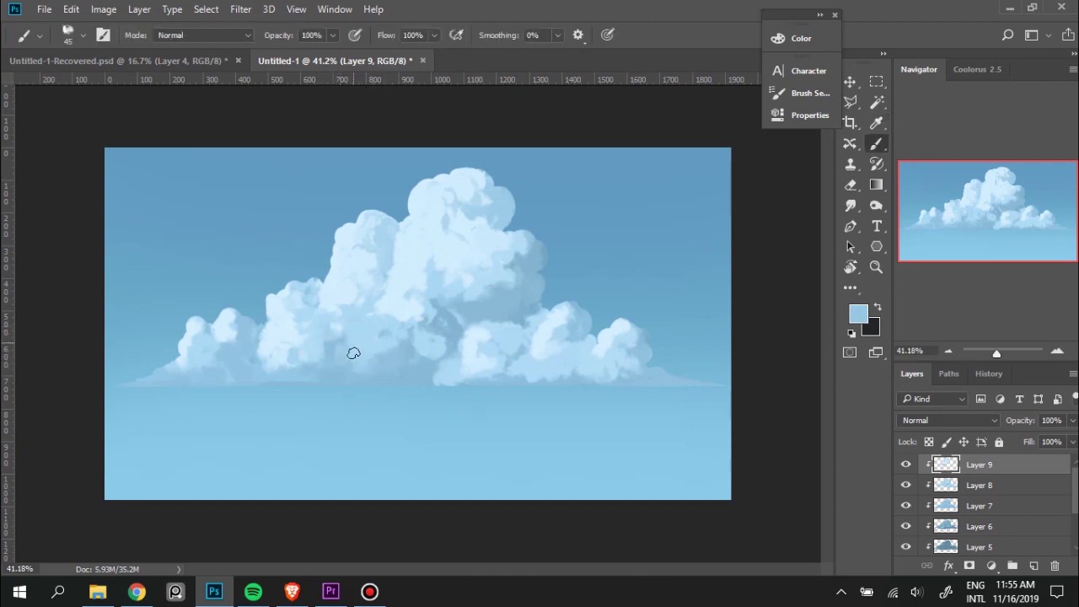
{"action": "left_click", "coordinate": [361, 337], "text": "alt"}
{"action": "left_click", "coordinate": [324, 335], "text": "alt"}
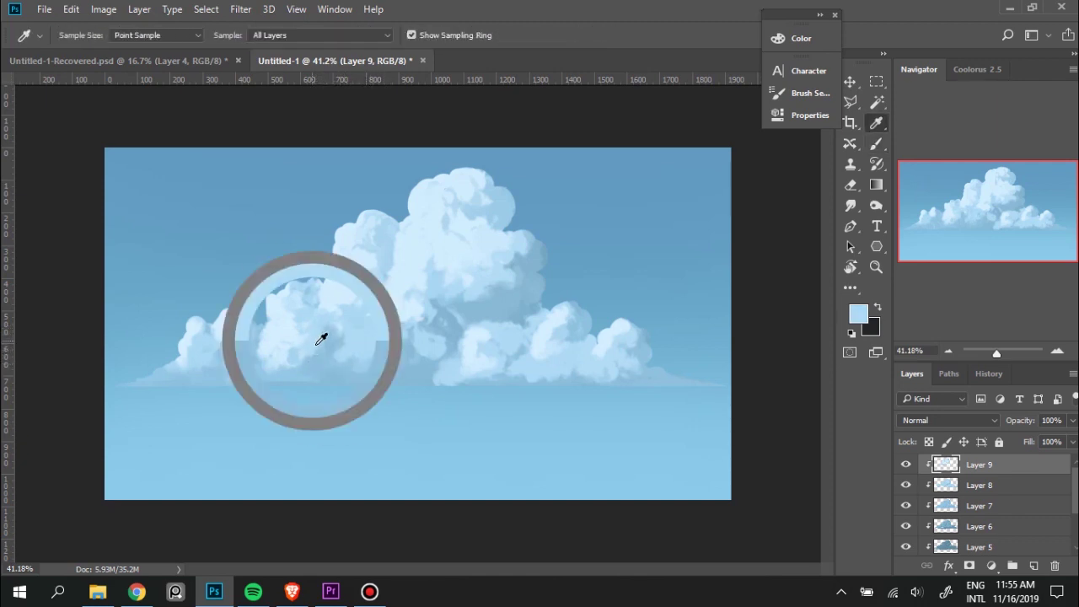
{"action": "left_click", "coordinate": [295, 303], "text": "alt"}
At brush size 40, extend the cloud's lower-left tail with light blue strokes.
{"action": "key", "text": "bracketleft"}
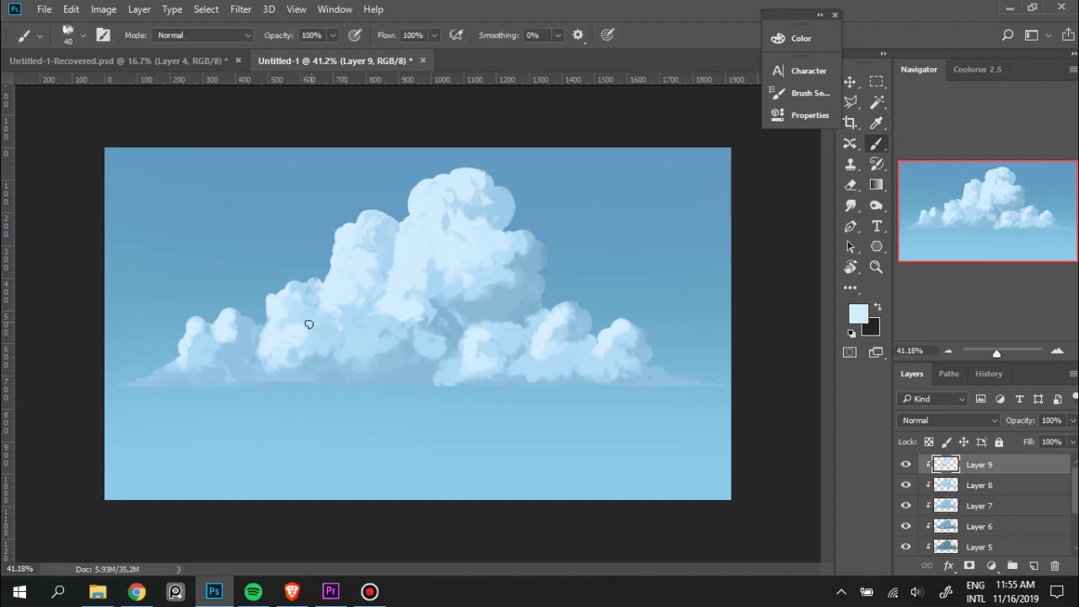
{"action": "left_click", "coordinate": [308, 283], "text": "alt"}
{"action": "left_click", "coordinate": [298, 302], "text": "alt"}
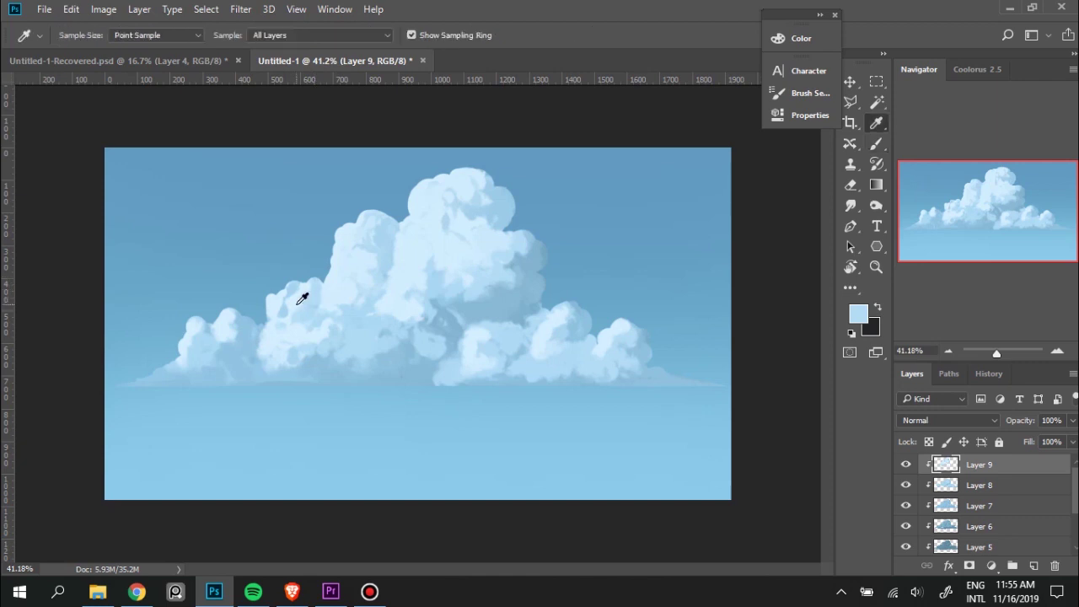
{"action": "left_click", "coordinate": [289, 289], "text": "alt"}
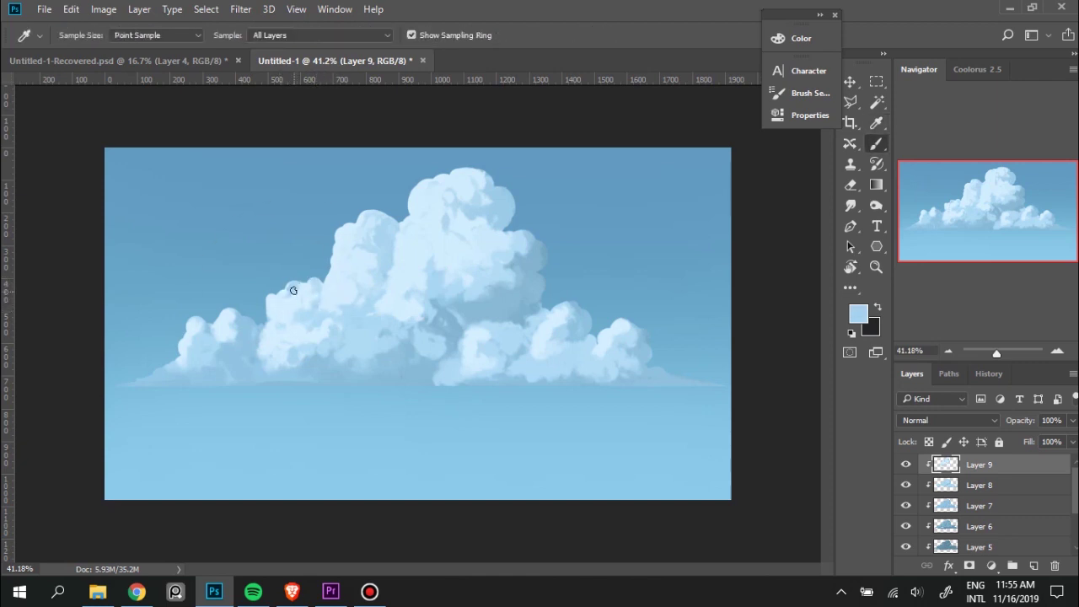
{"action": "left_click", "coordinate": [295, 301], "text": "alt"}
{"action": "left_click", "coordinate": [314, 318], "text": "alt"}
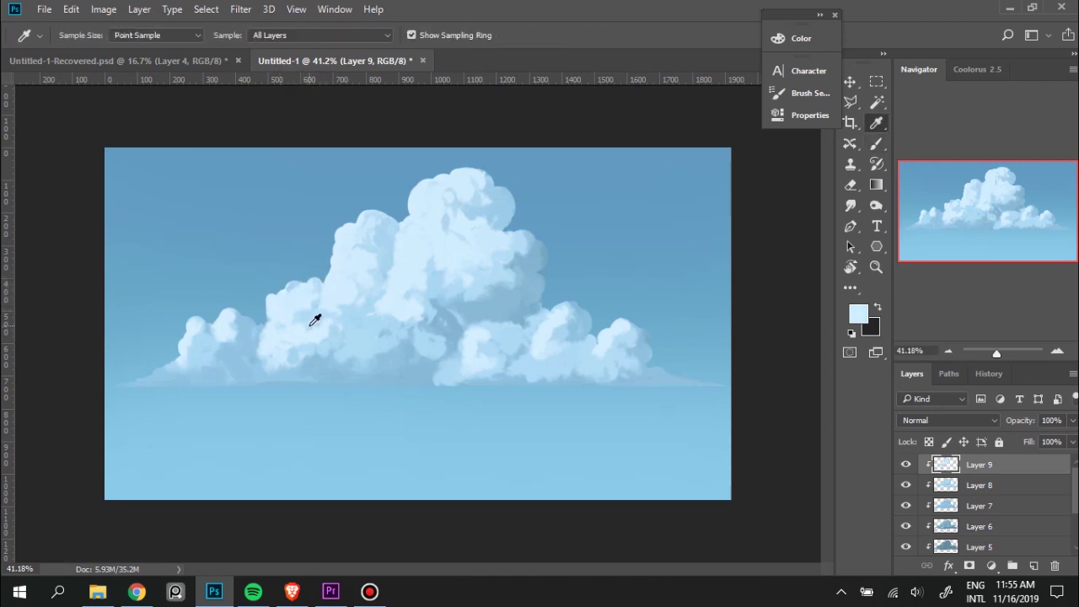
{"action": "key", "text": "alt"}
{"action": "mouse_move", "coordinate": [185, 354]}
{"action": "left_mouse_down"}
{"action": "mouse_move", "coordinate": [144, 380]}
{"action": "mouse_move", "coordinate": [180, 365]}
{"action": "left_mouse_up"}
{"action": "left_click", "coordinate": [193, 373], "text": "alt"}
Paint lighter and darker blues along the cloud's lower-left edge and left side.
{"action": "key", "text": "alt"}
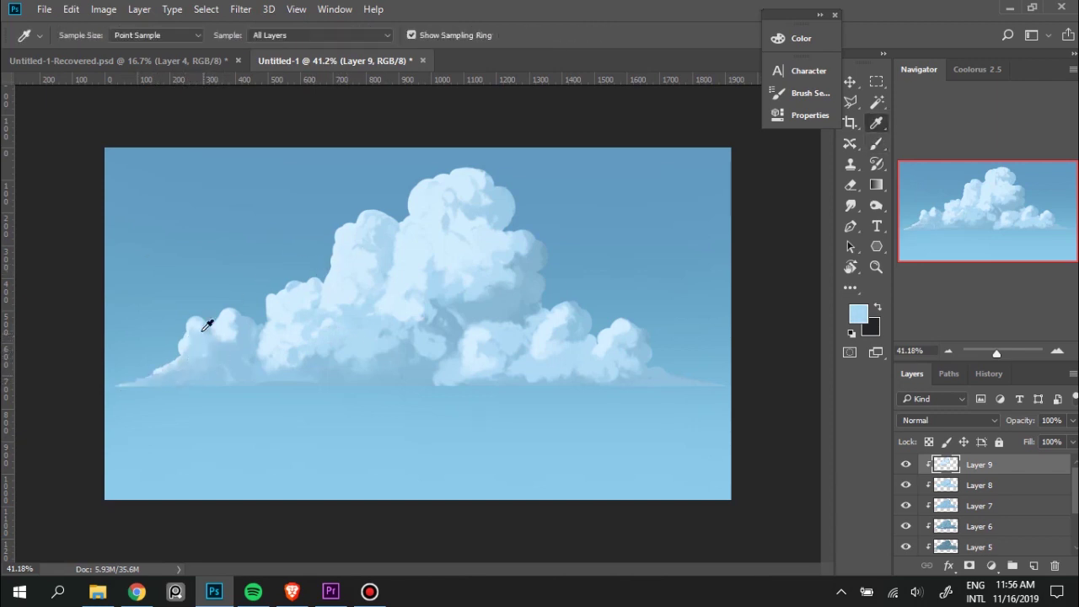
{"action": "left_click", "coordinate": [206, 326], "text": "alt"}
{"action": "mouse_move", "coordinate": [243, 329]}
{"action": "left_mouse_down"}
{"action": "mouse_move", "coordinate": [200, 366]}
{"action": "mouse_move", "coordinate": [265, 357]}
{"action": "mouse_move", "coordinate": [235, 368]}
{"action": "mouse_move", "coordinate": [242, 327]}
{"action": "left_mouse_up"}
{"action": "left_click", "coordinate": [244, 368], "text": "alt"}
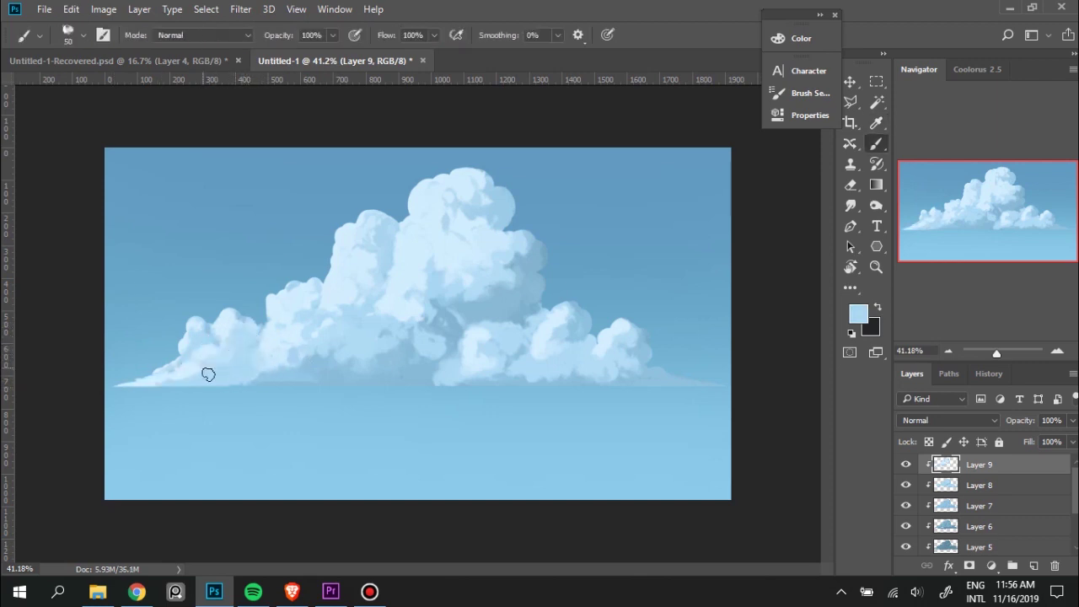
{"action": "left_click", "coordinate": [234, 366], "text": "alt"}
{"action": "left_click_drag", "start_coordinate": [234, 366], "coordinate": [260, 366]}
{"action": "left_click", "coordinate": [278, 378], "text": "alt"}
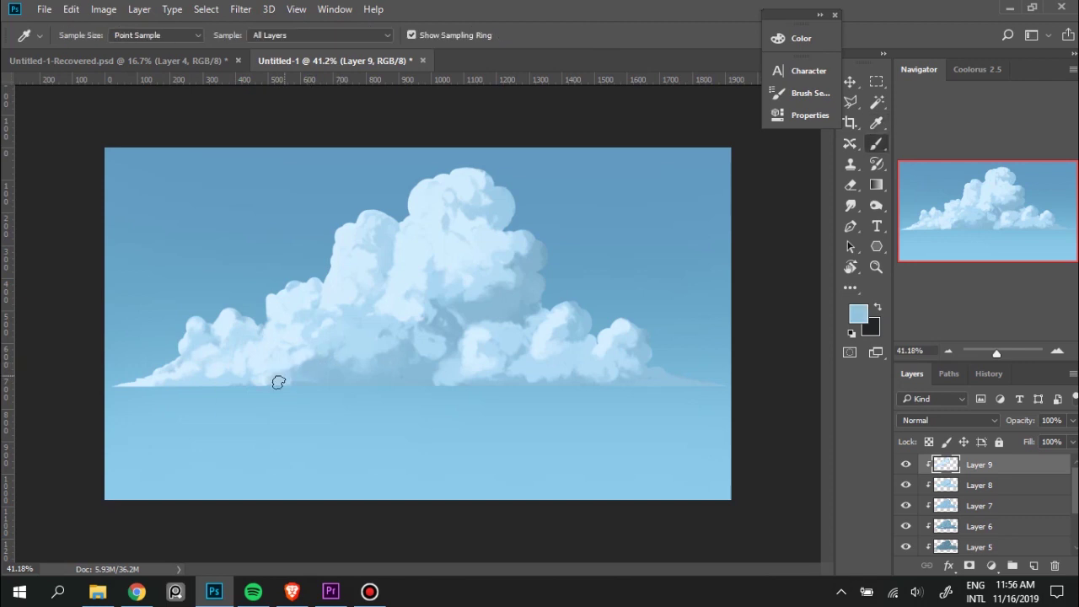
{"action": "left_click", "coordinate": [209, 369], "text": "alt"}
{"action": "left_click", "coordinate": [207, 329], "text": "alt"}
{"action": "left_click_drag", "start_coordinate": [206, 329], "coordinate": [193, 332]}
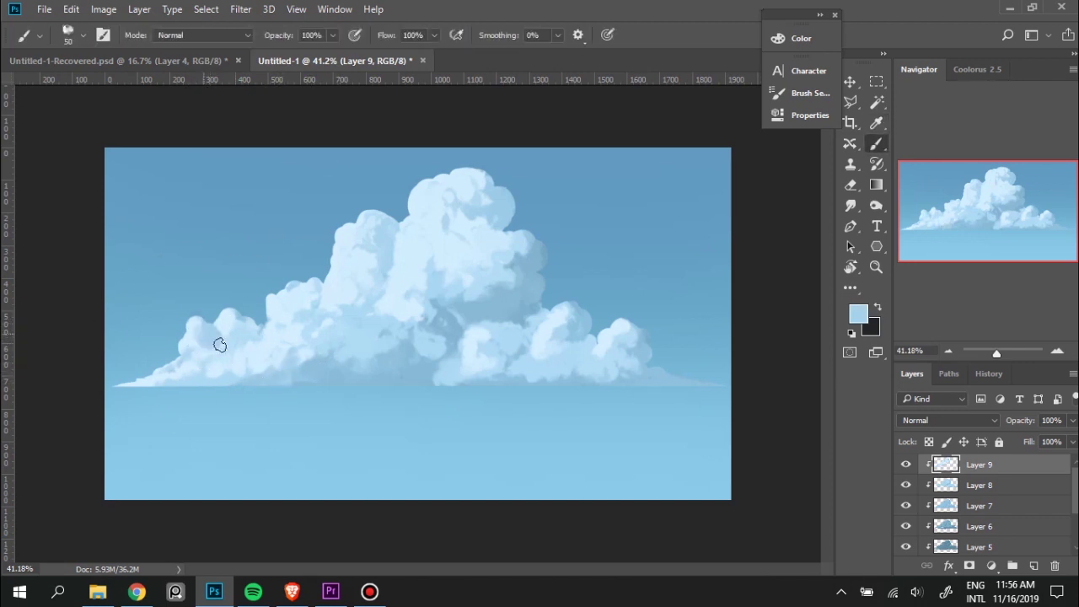
Shrink the brush from 50 to 40 and sample blues along the lower-left edge and left bumps.
{"action": "left_click", "coordinate": [176, 380], "text": "alt"}
{"action": "key", "text": "bracketleft"}
{"action": "left_click", "coordinate": [221, 331], "text": "alt"}
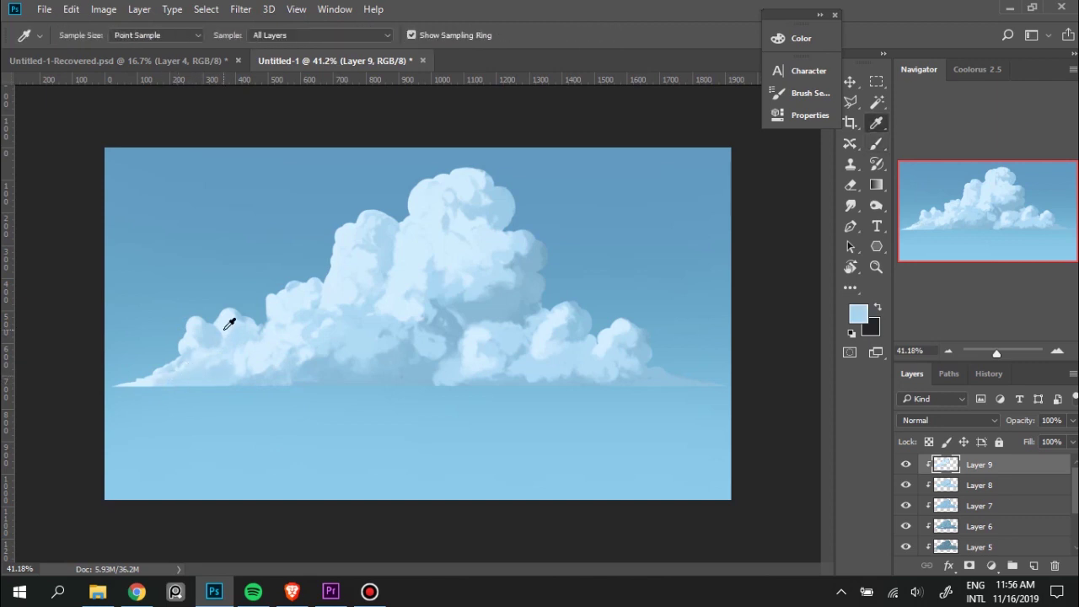
{"action": "left_click", "coordinate": [203, 376], "text": "alt"}
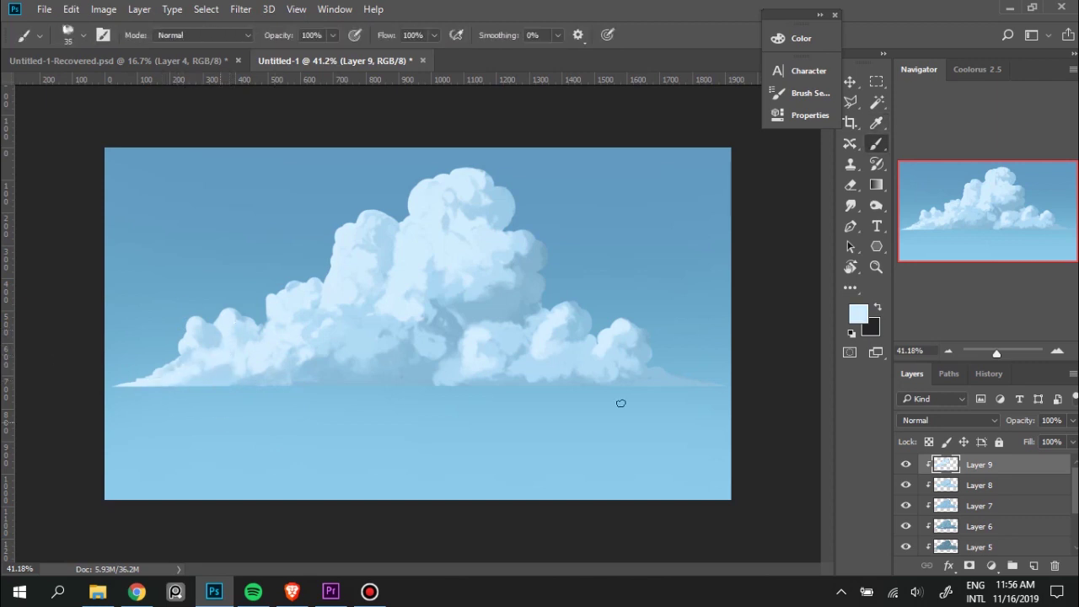
{"action": "left_click", "coordinate": [217, 381], "text": "alt"}
{"action": "left_click", "coordinate": [180, 374], "text": "alt"}
{"action": "left_click", "coordinate": [201, 375], "text": "alt"}
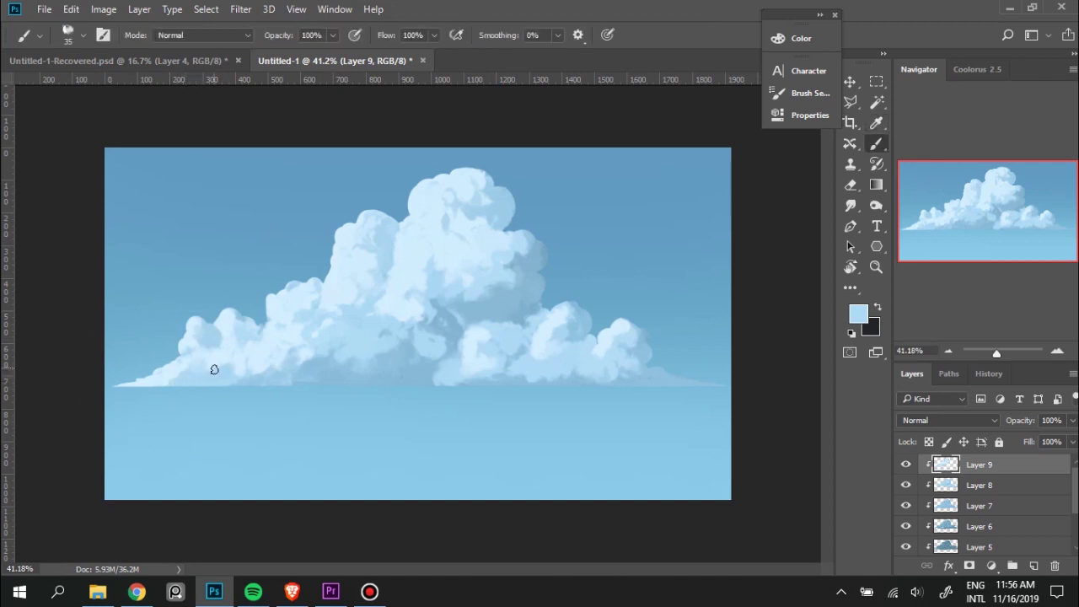
{"action": "left_click", "coordinate": [226, 329], "text": "alt"}
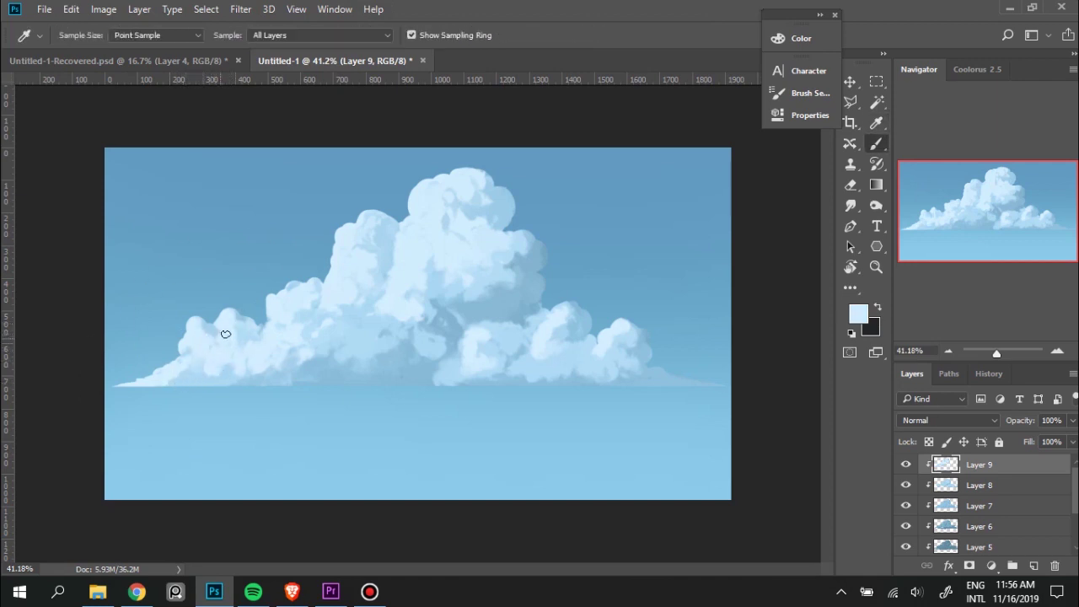
{"action": "left_click", "coordinate": [214, 376], "text": "alt"}
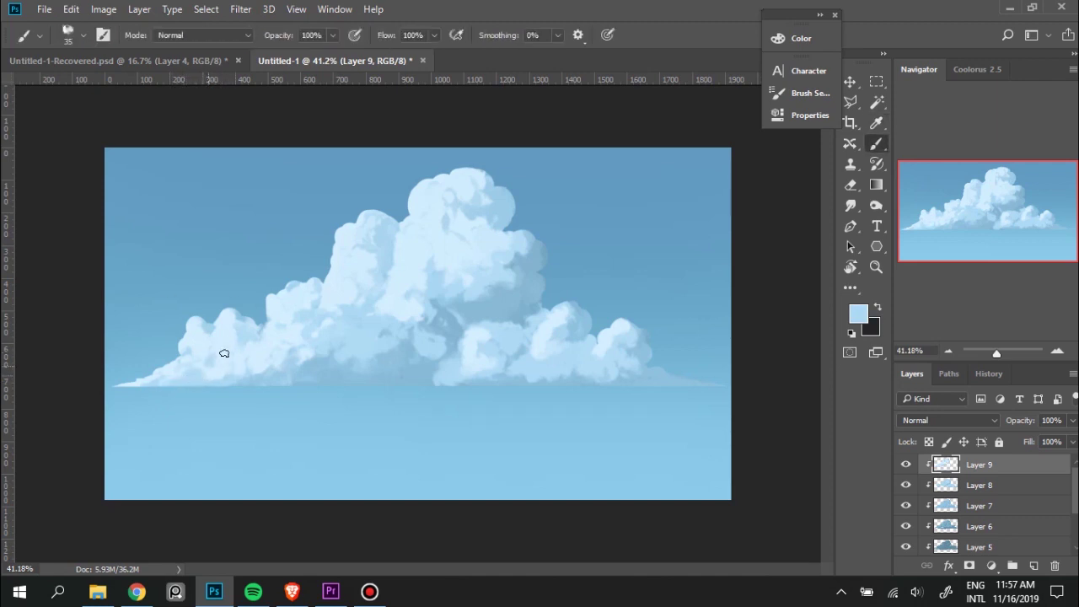
{"action": "left_click", "coordinate": [225, 354], "text": "alt"}
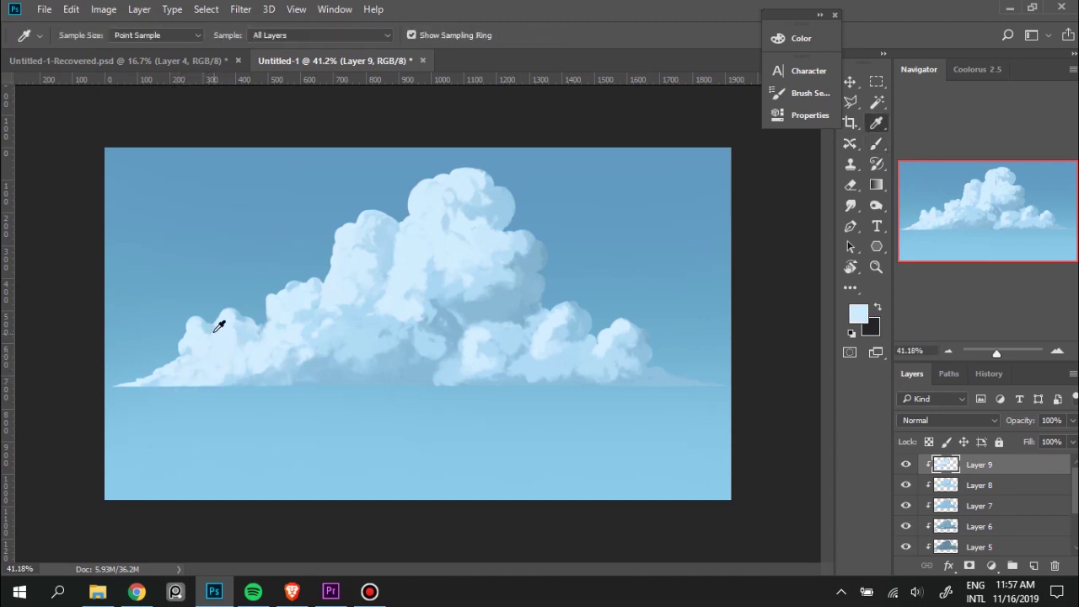
{"action": "left_click", "coordinate": [222, 319], "text": "alt"}
{"action": "left_click", "coordinate": [222, 340], "text": "alt"}
Lighten the cloud's left bumps with small strokes and darker accents toward the base.
{"action": "left_click_drag", "start_coordinate": [207, 345], "coordinate": [261, 326]}
{"action": "left_click", "coordinate": [248, 308], "text": "alt"}
{"action": "left_click", "coordinate": [247, 337], "text": "alt"}
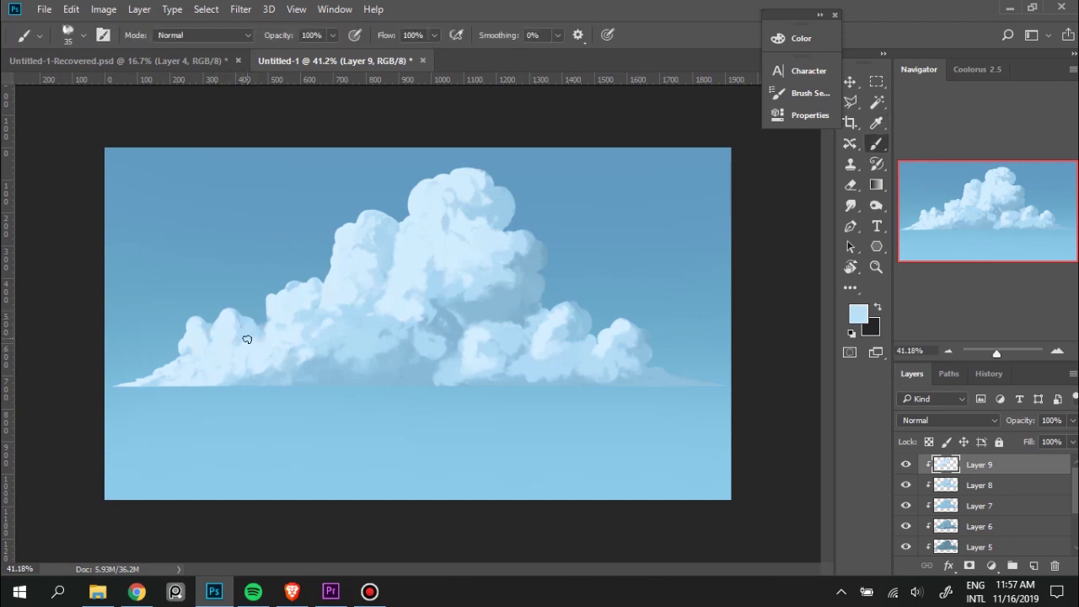
{"action": "left_click", "coordinate": [221, 347], "text": "alt"}
{"action": "left_click", "coordinate": [244, 337], "text": "alt"}
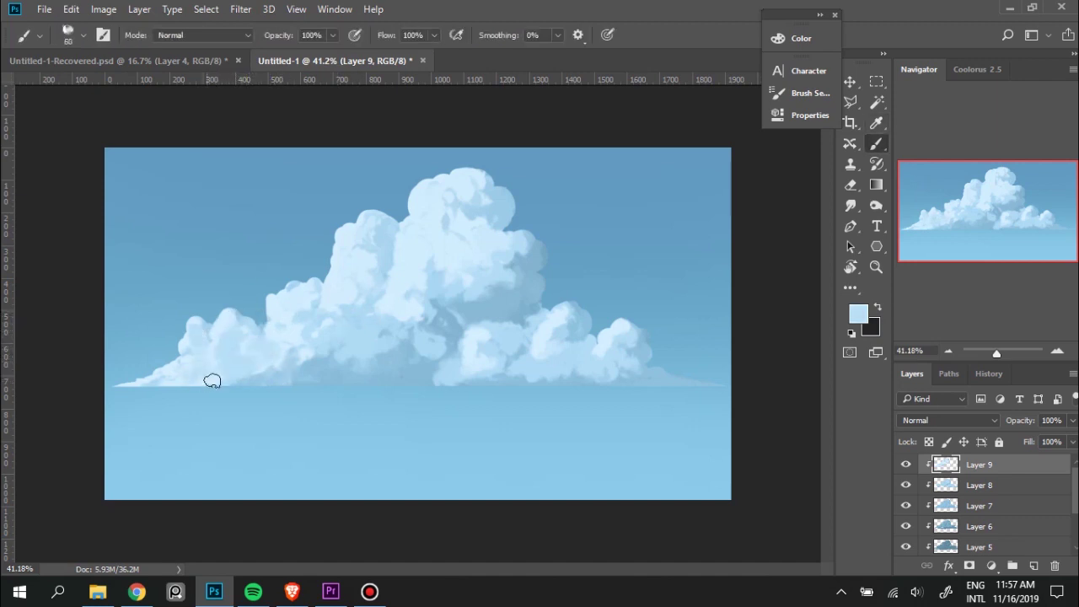
{"action": "left_click", "coordinate": [195, 336], "text": "alt"}
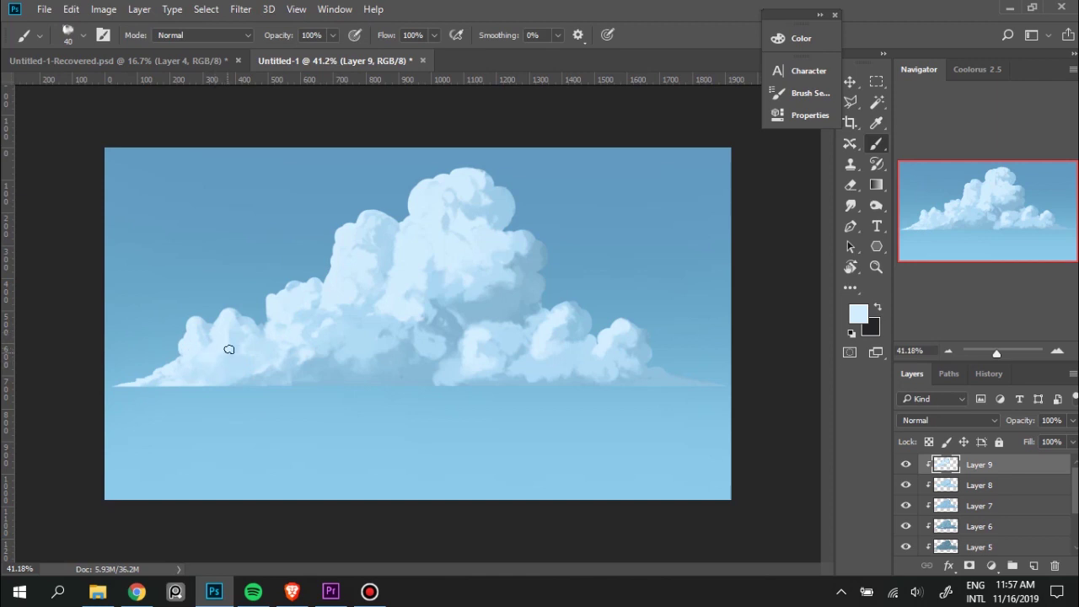
{"action": "left_click", "coordinate": [192, 384], "text": "alt"}
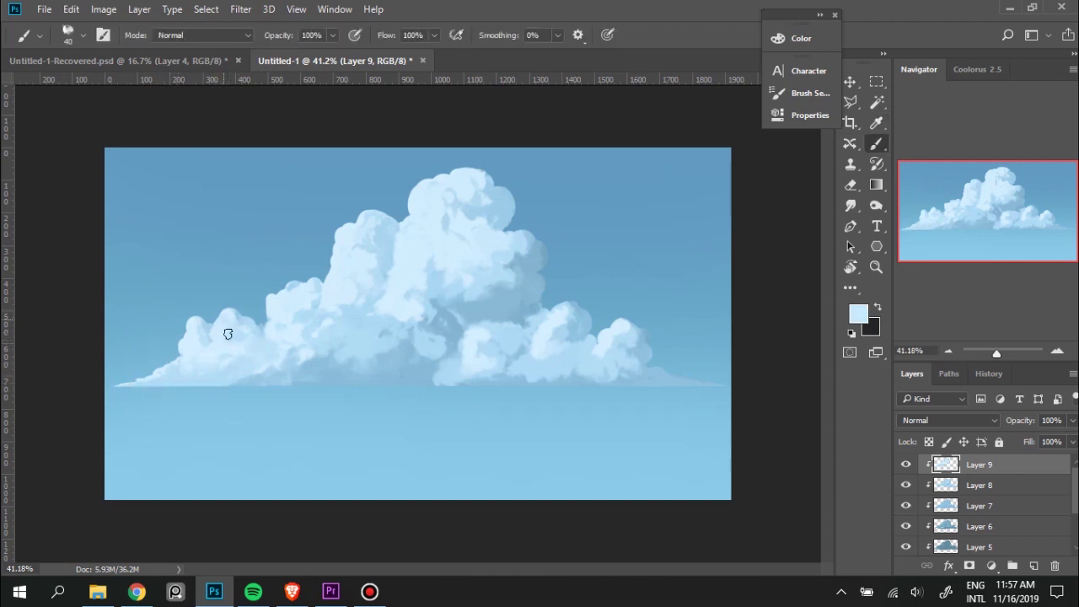
{"action": "left_click", "coordinate": [234, 351], "text": "alt"}
Sample lighter and darker blues across the middle of the cloud base.
{"action": "left_click", "coordinate": [174, 381], "text": "alt"}
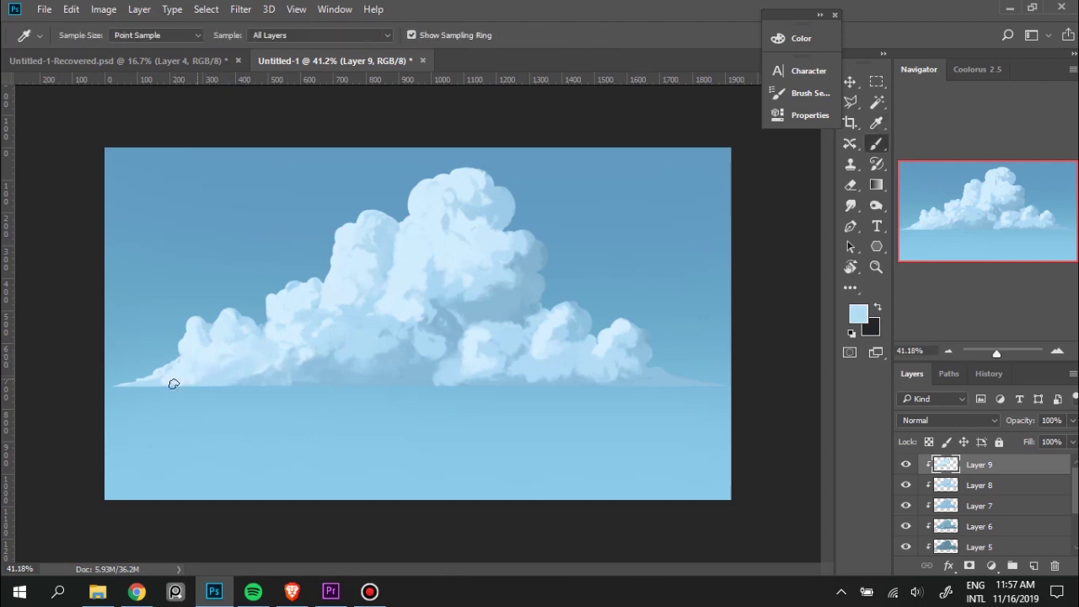
{"action": "key", "text": "alt"}
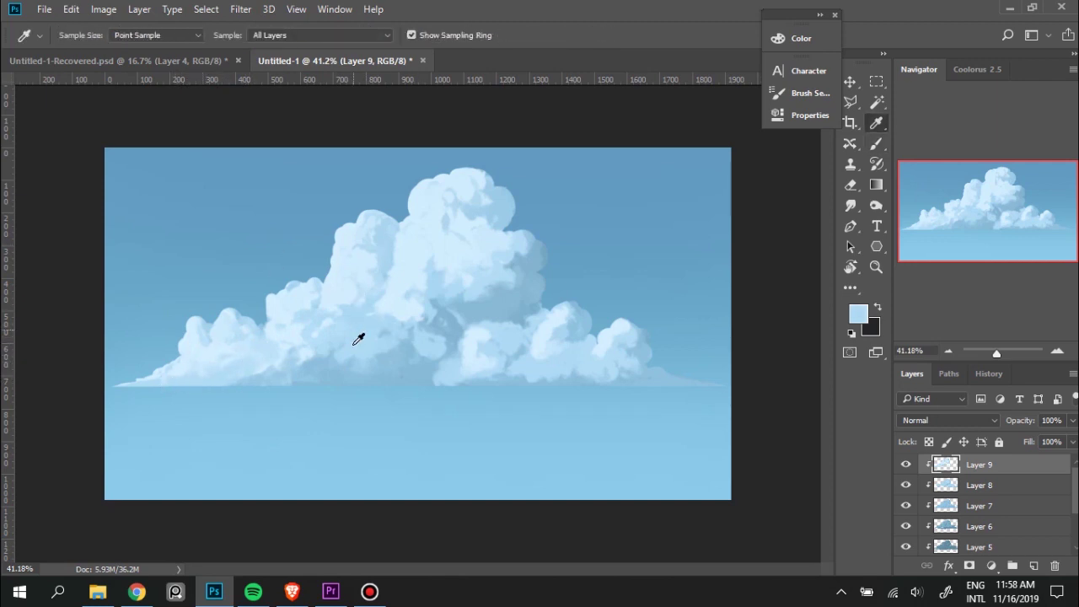
{"action": "left_click", "coordinate": [358, 339], "text": "alt"}
{"action": "left_click", "coordinate": [366, 378], "text": "alt"}
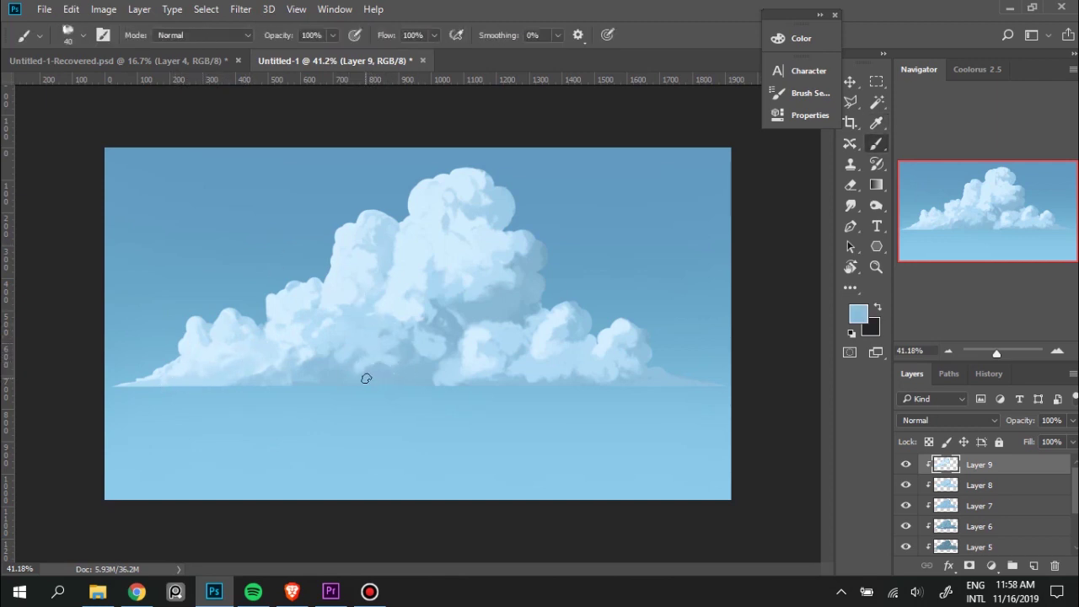
{"action": "left_click", "coordinate": [374, 366], "text": "alt"}
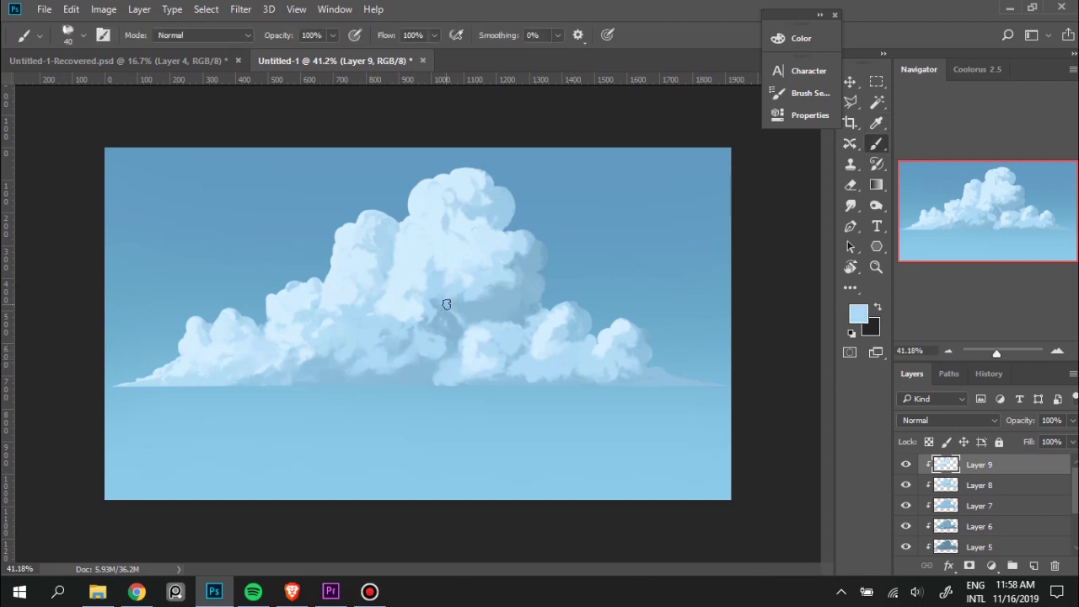
{"action": "left_click", "coordinate": [416, 361], "text": "alt"}
{"action": "left_click", "coordinate": [359, 357], "text": "alt"}
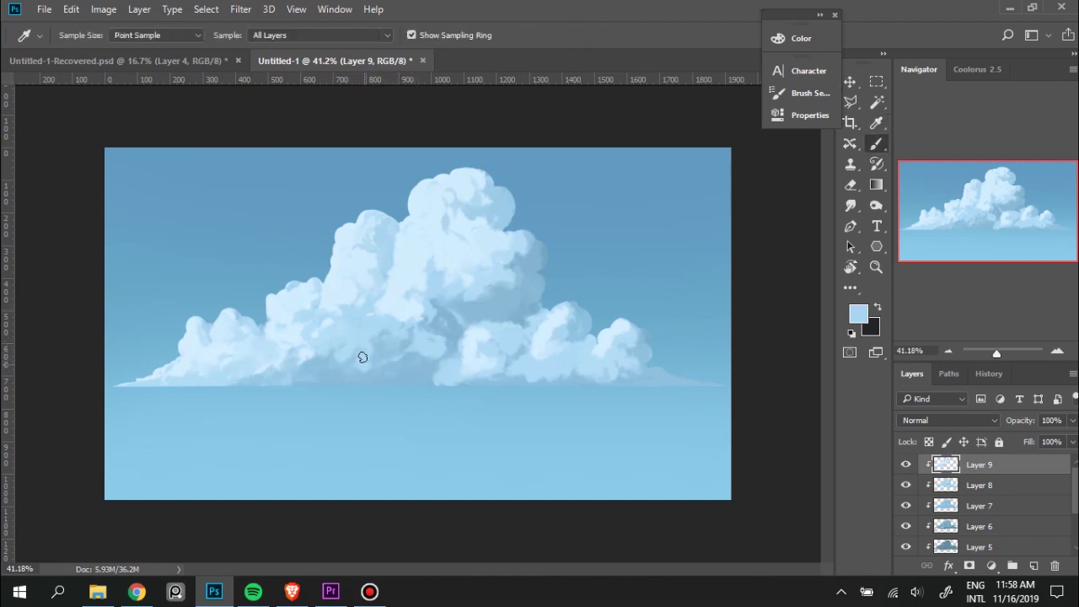
{"action": "left_click", "coordinate": [351, 360], "text": "alt"}
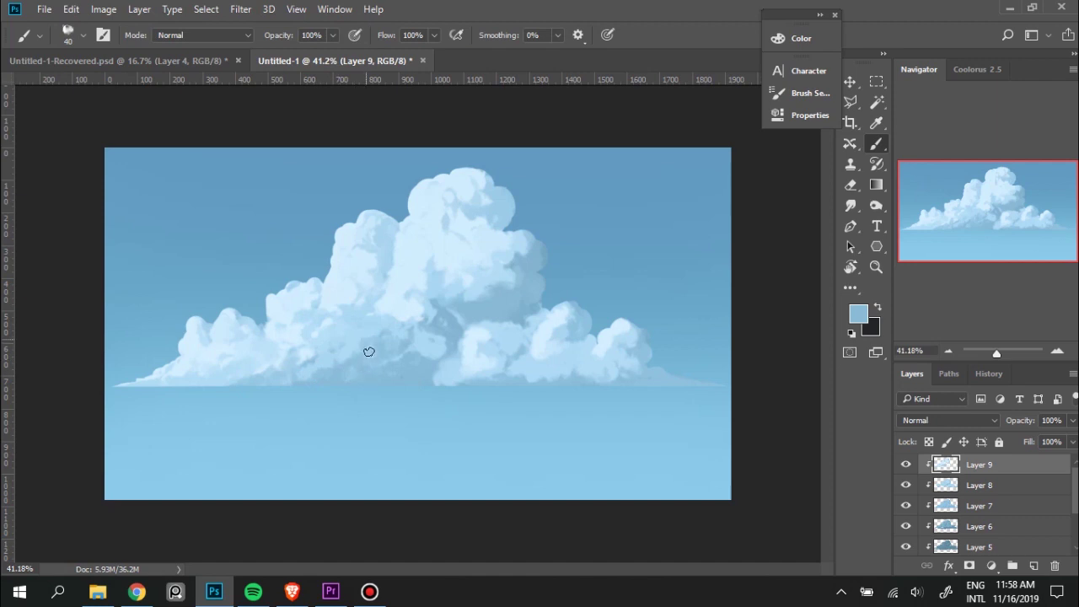
{"action": "left_click", "coordinate": [368, 345], "text": "alt"}
{"action": "left_click", "coordinate": [371, 361], "text": "alt"}
Enlarge the brush and continue shading the middle lower cloud with sampled blues.
{"action": "key", "text": "bracketright"}
{"action": "key", "text": "bracketright"}
{"action": "left_click", "coordinate": [397, 345], "text": "alt"}
{"action": "left_click", "coordinate": [393, 358], "text": "alt"}
{"action": "left_click", "coordinate": [466, 314], "text": "alt"}
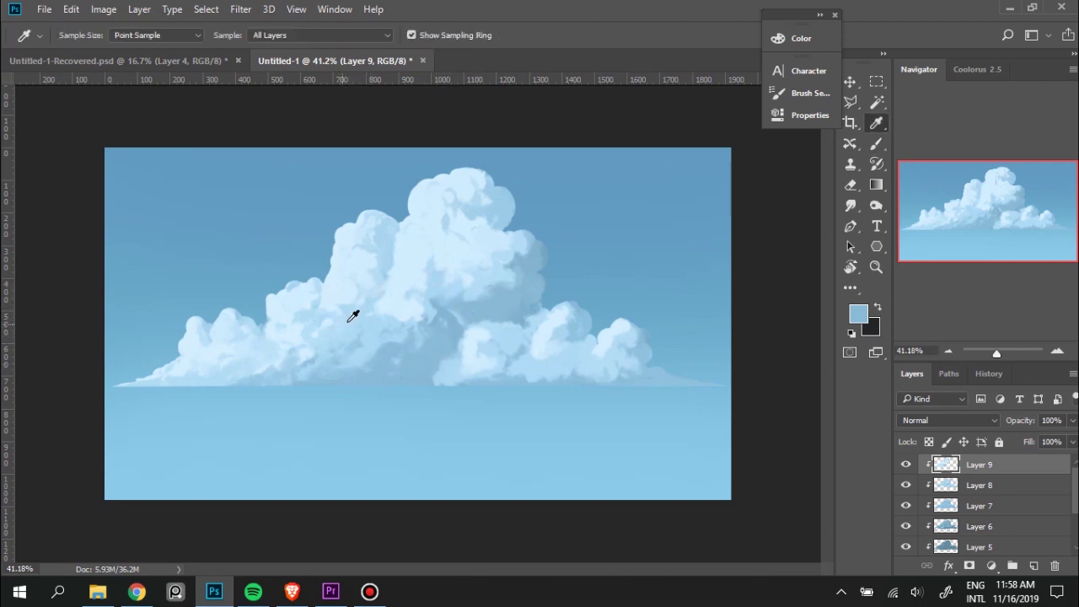
{"action": "left_click", "coordinate": [290, 287], "text": "alt"}
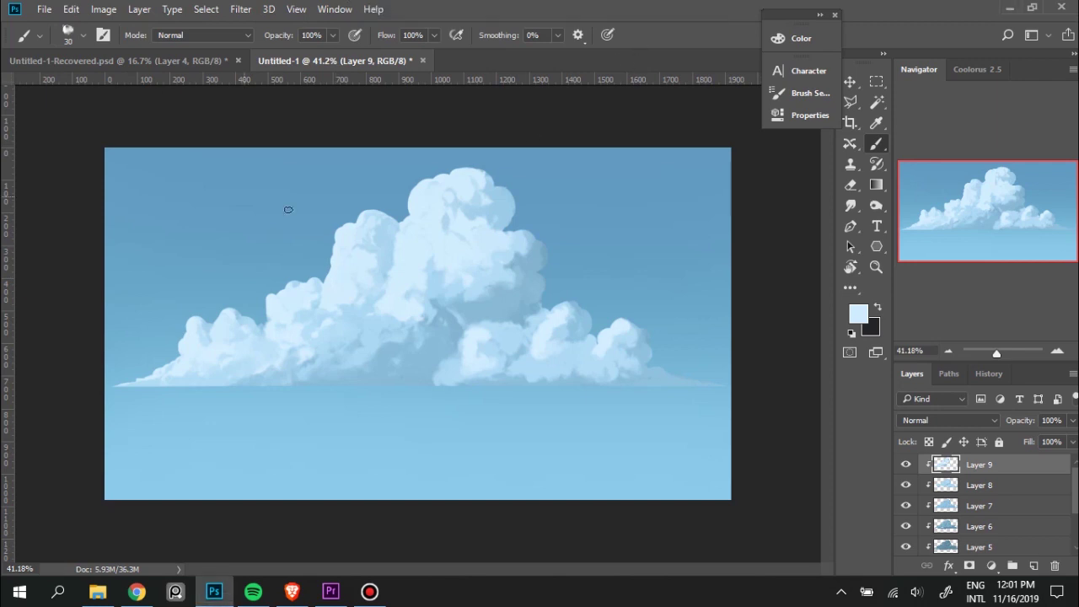
{"action": "left_click", "coordinate": [459, 362], "text": "alt"}
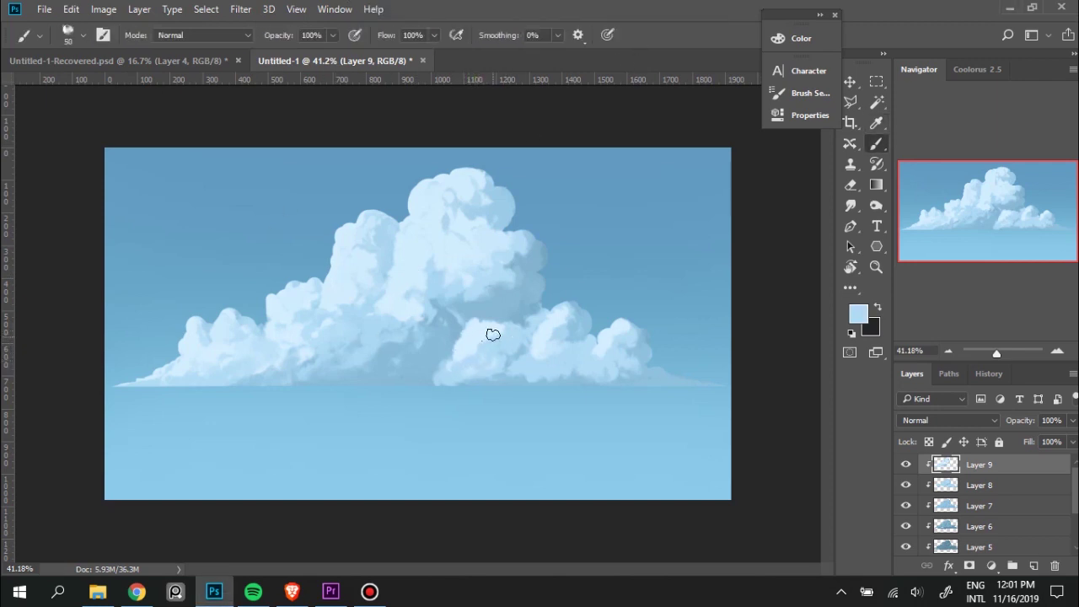
Enlarge the brush from 30 to 50 and sample brighter blues from the right cloud mass.
{"action": "key", "text": "bracketright"}
{"action": "key", "text": "bracketright"}
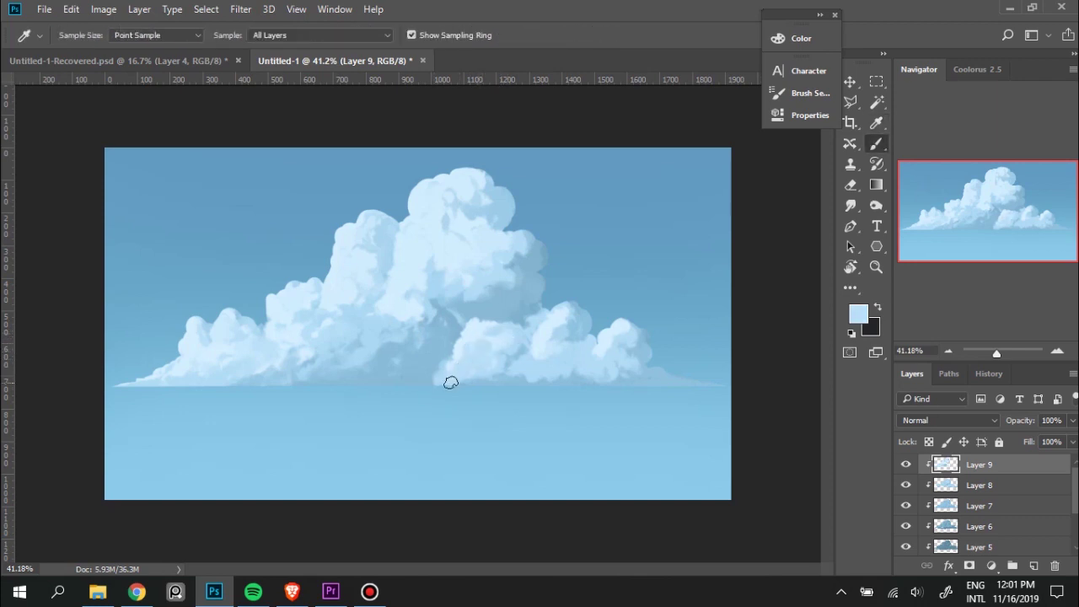
{"action": "key", "text": "alt"}
{"action": "left_click", "coordinate": [507, 379], "text": "alt"}
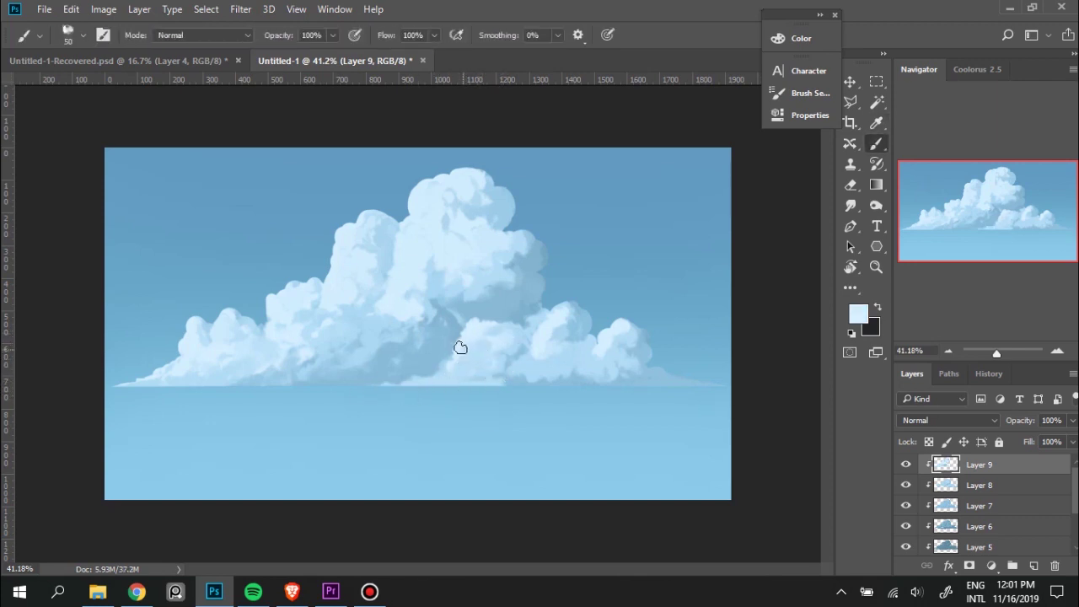
{"action": "left_click", "coordinate": [519, 355], "text": "alt"}
{"action": "left_click", "coordinate": [564, 324], "text": "alt"}
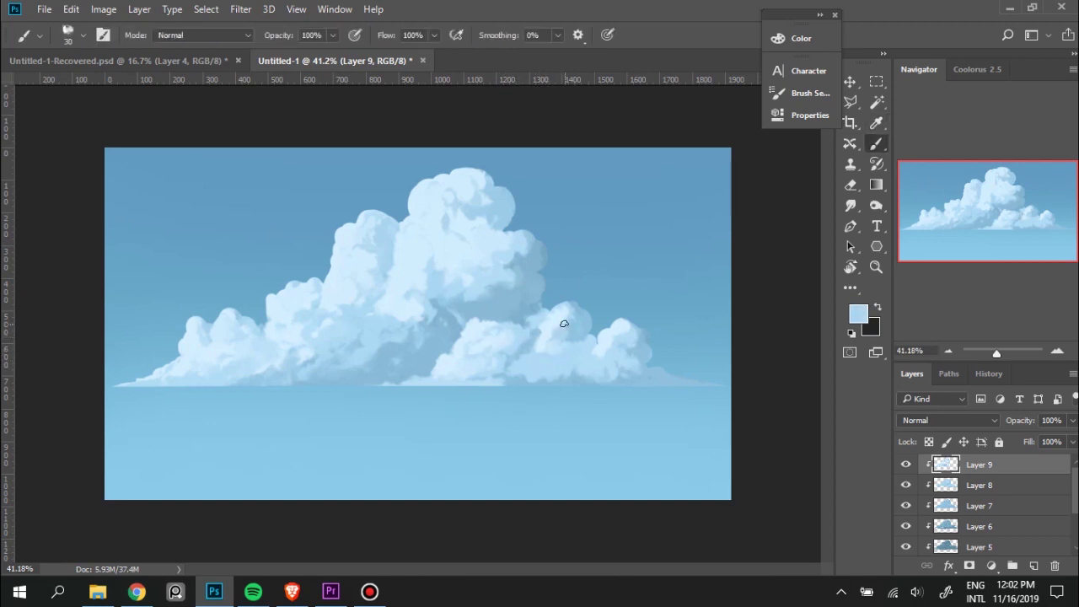
{"action": "left_click", "coordinate": [574, 335], "text": "alt"}
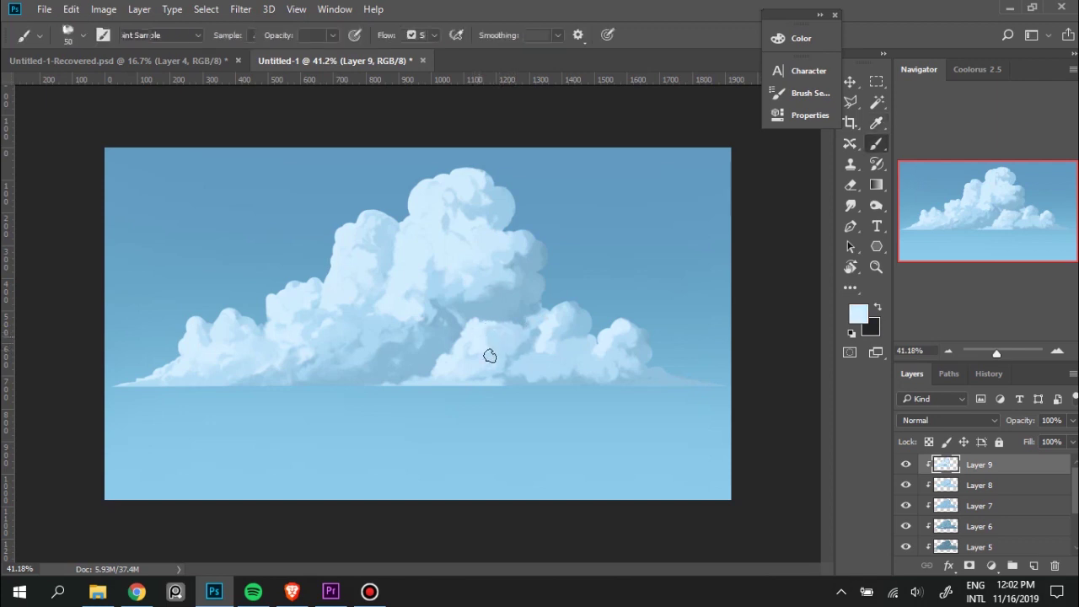
{"action": "left_click", "coordinate": [522, 340], "text": "alt"}
At brush size 40, paint light blue highlight strokes on the lower right cloud.
{"action": "key", "text": "bracketleft"}
{"action": "left_click", "coordinate": [501, 348], "text": "alt"}
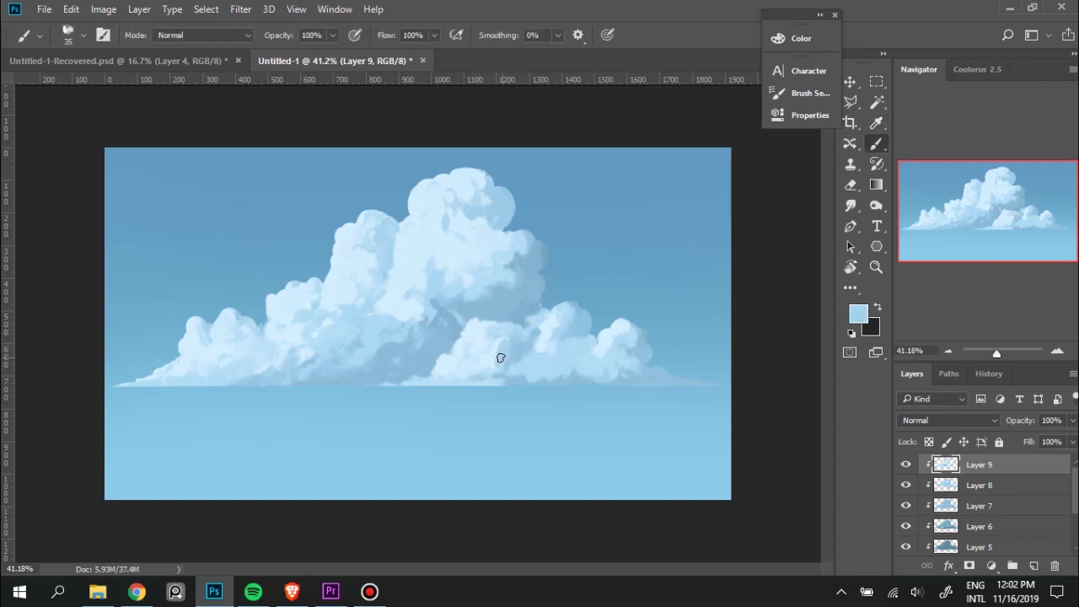
{"action": "left_click", "coordinate": [472, 371], "text": "alt"}
{"action": "left_click", "coordinate": [494, 356], "text": "alt"}
{"action": "left_click", "coordinate": [488, 360], "text": "alt"}
{"action": "left_click", "coordinate": [468, 308], "text": "alt"}
{"action": "left_click", "coordinate": [503, 354], "text": "alt"}
{"action": "left_click", "coordinate": [495, 352], "text": "alt"}
{"action": "left_click", "coordinate": [483, 356], "text": "alt"}
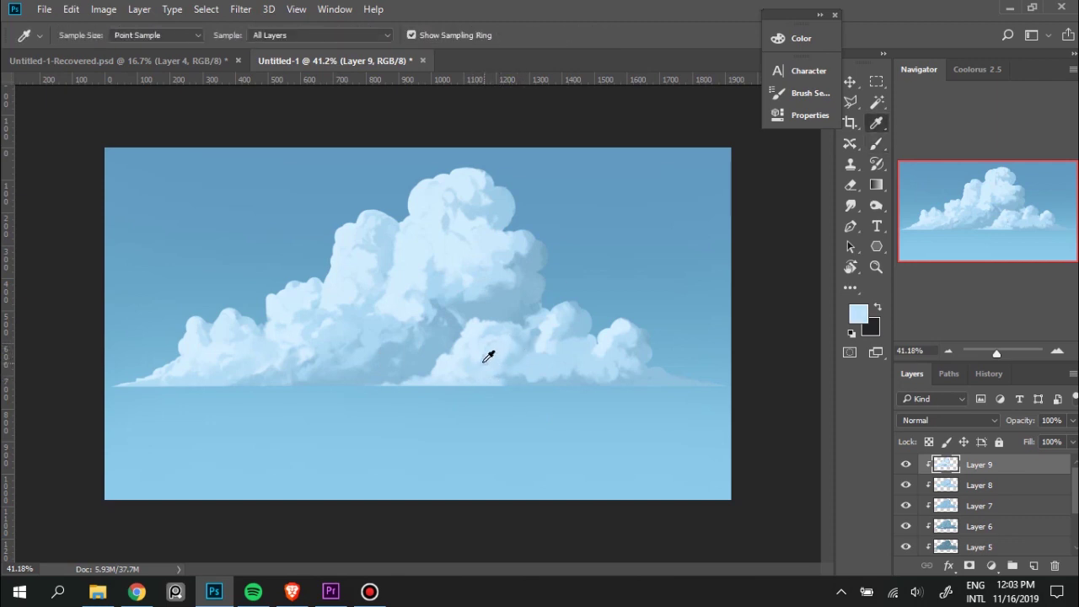
{"action": "left_click", "coordinate": [474, 373], "text": "alt"}
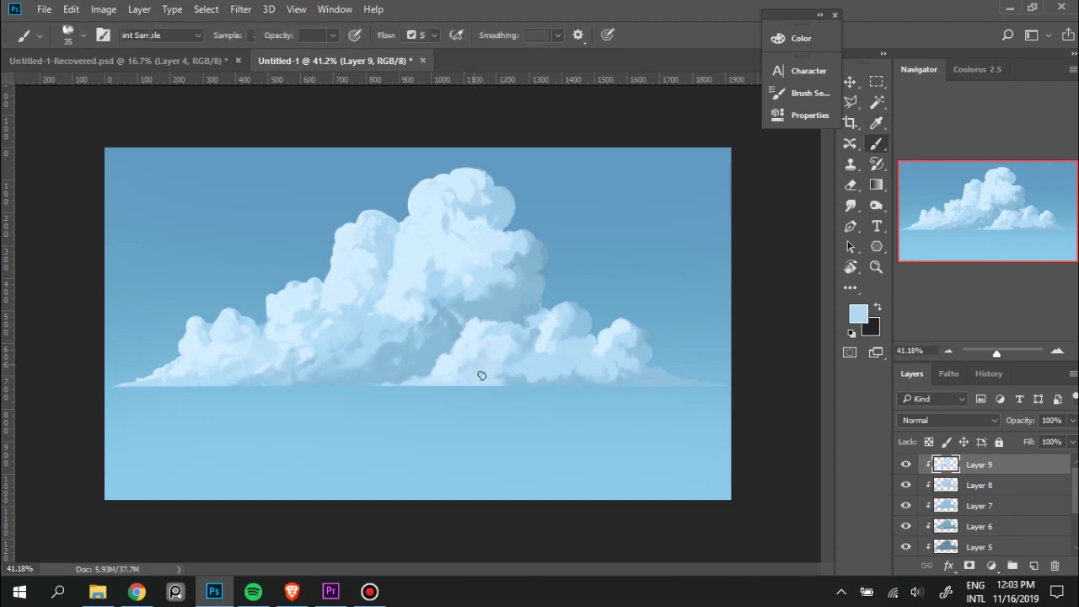
Dab paler highlights onto the right cloud bumps and along its lit edge.
{"action": "left_click", "coordinate": [489, 376], "text": "alt"}
{"action": "left_click", "coordinate": [573, 354], "text": "alt"}
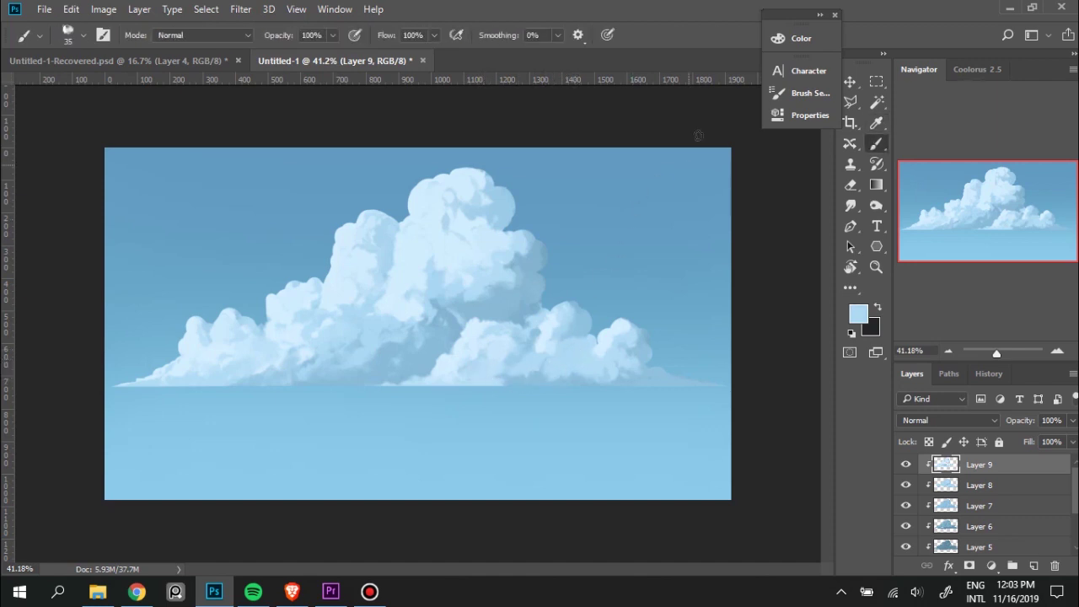
{"action": "left_click", "coordinate": [553, 336], "text": "alt"}
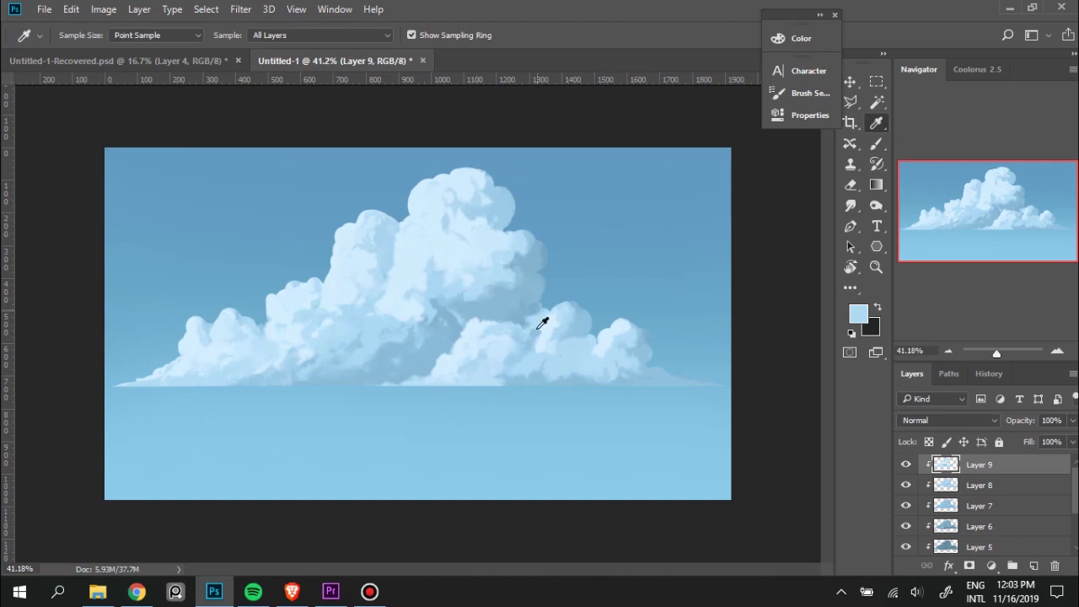
{"action": "left_click", "coordinate": [548, 312], "text": "alt"}
{"action": "left_click", "coordinate": [520, 329], "text": "alt"}
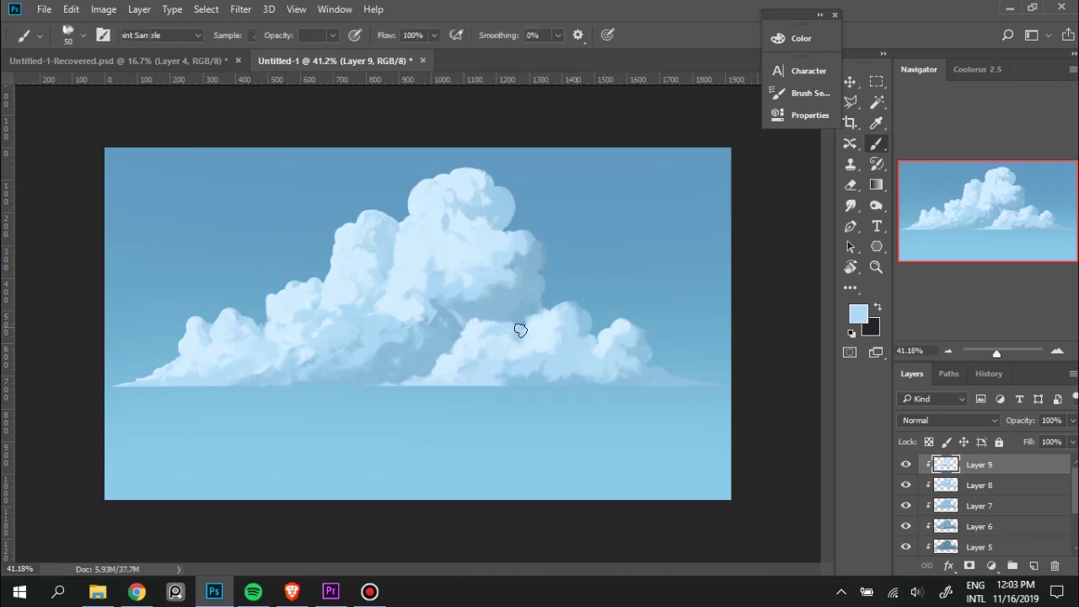
{"action": "left_click", "coordinate": [583, 332], "text": "alt"}
{"action": "left_click", "coordinate": [568, 315], "text": "alt"}
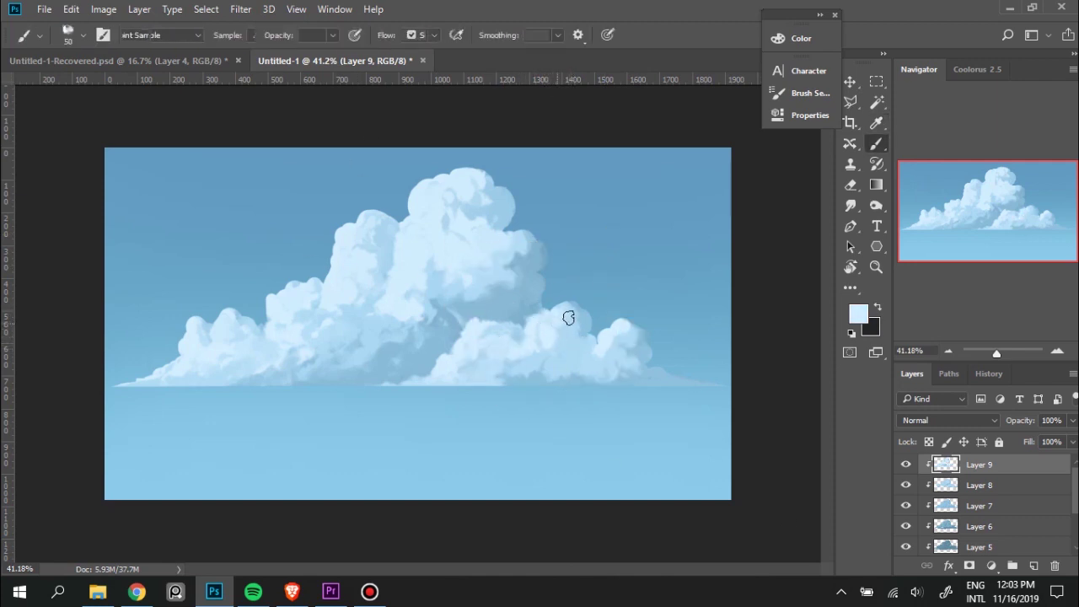
{"action": "left_click", "coordinate": [570, 364], "text": "alt"}
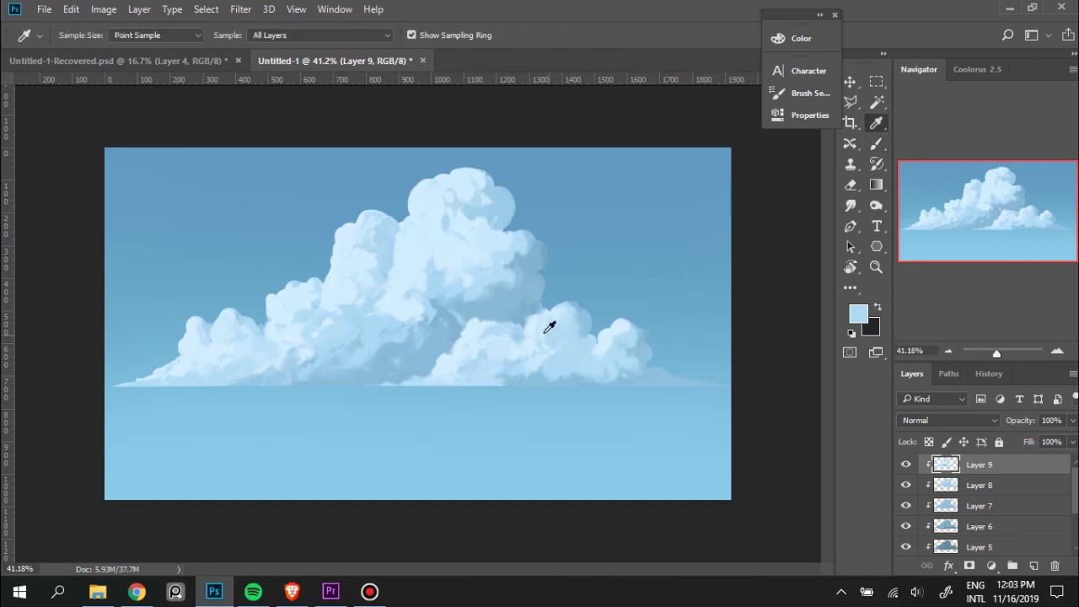
{"action": "left_click", "coordinate": [549, 320], "text": "alt"}
Paint paler blue highlights on the right cloud edge and across the right mass.
{"action": "left_click", "coordinate": [553, 333], "text": "alt"}
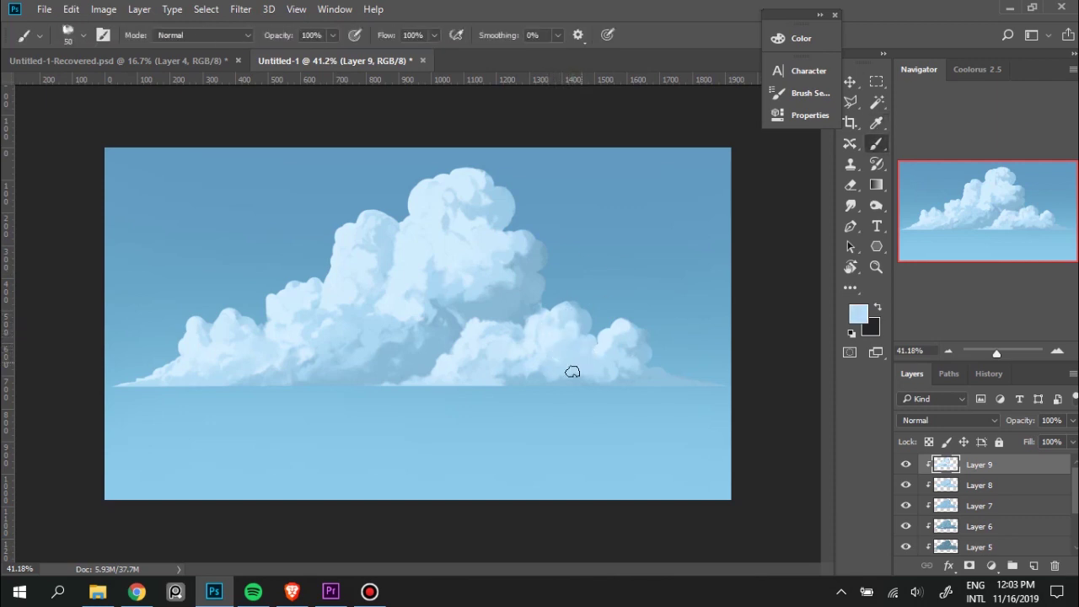
{"action": "left_click", "coordinate": [547, 335], "text": "alt"}
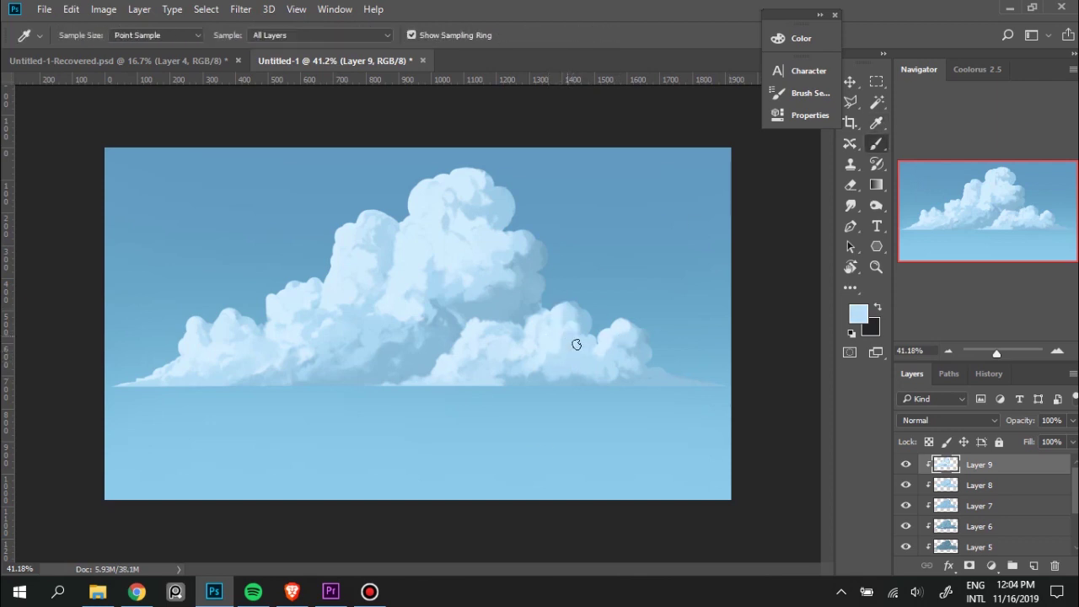
{"action": "left_click", "coordinate": [569, 331], "text": "alt"}
{"action": "left_click", "coordinate": [572, 332], "text": "alt"}
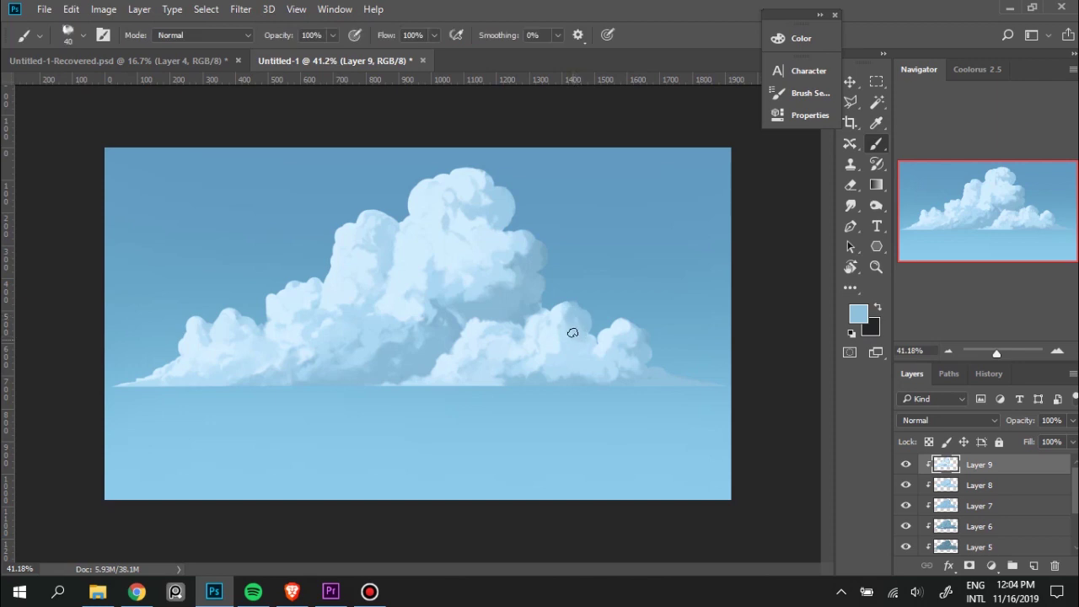
{"action": "left_click", "coordinate": [574, 329], "text": "alt"}
{"action": "left_click", "coordinate": [579, 334], "text": "alt"}
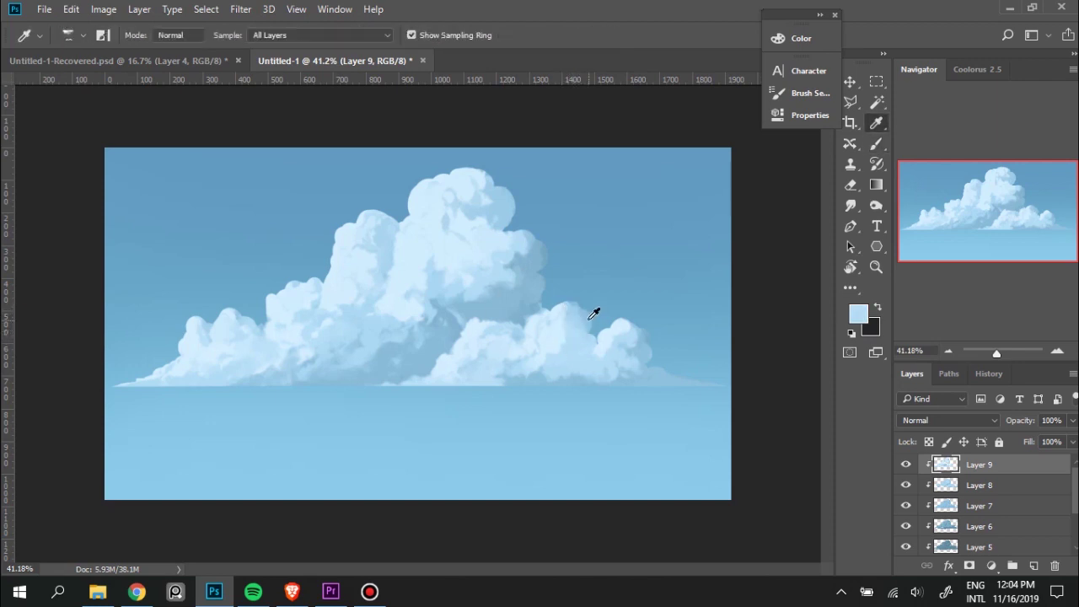
{"action": "left_click", "coordinate": [574, 338], "text": "alt"}
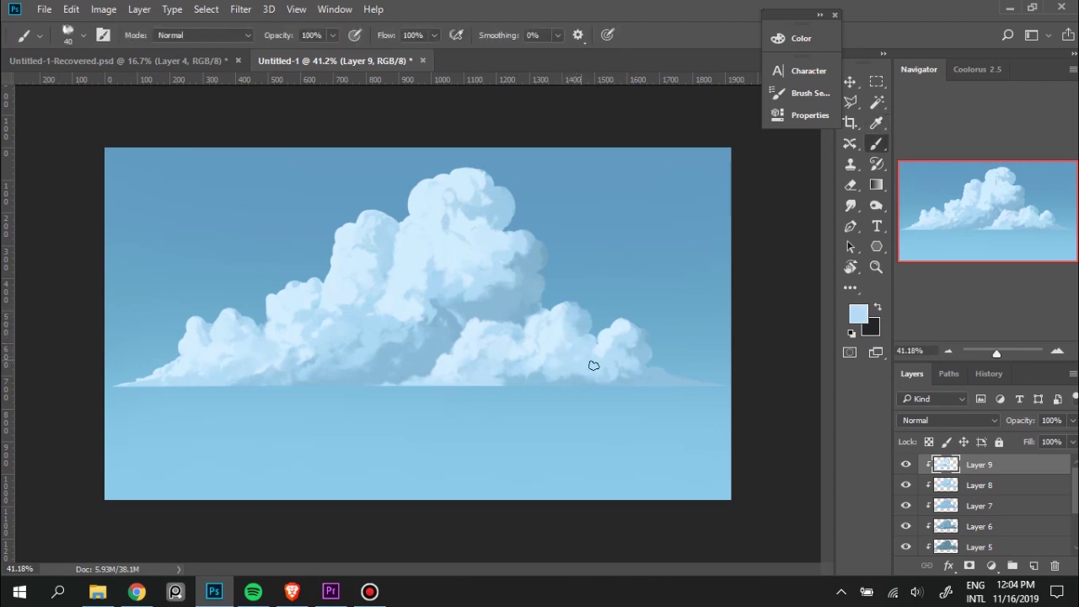
{"action": "left_click", "coordinate": [558, 336], "text": "alt"}
{"action": "left_click", "coordinate": [634, 320], "text": "alt"}
{"action": "left_click", "coordinate": [612, 354], "text": "alt"}
Sample horizon sky blue and paler base blues, then paint along the cloud's right edge.
{"action": "left_click", "coordinate": [641, 356], "text": "alt"}
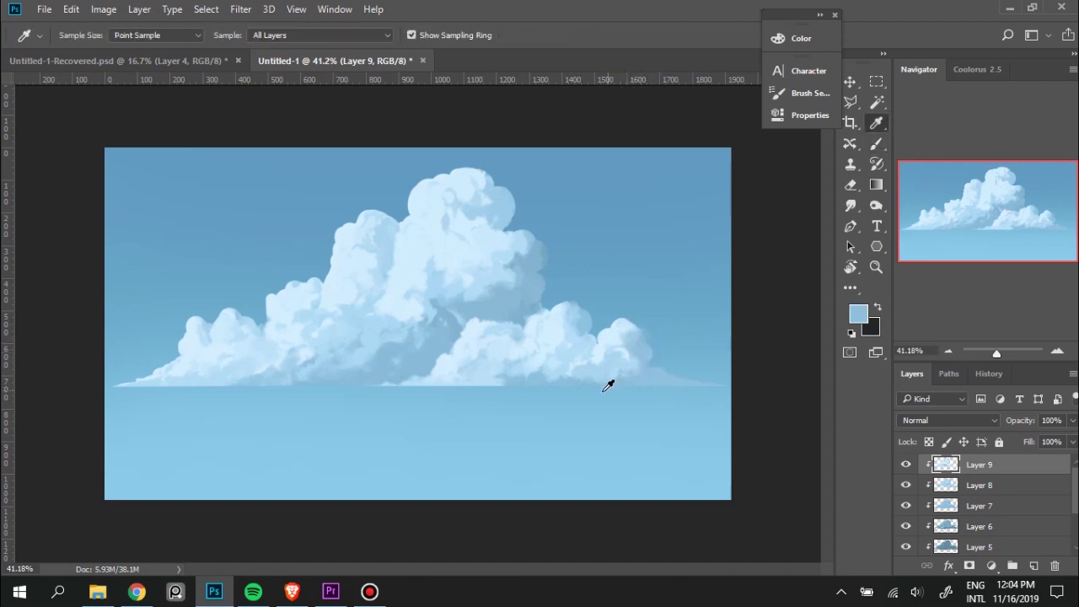
{"action": "left_click", "coordinate": [495, 381], "text": "alt"}
{"action": "left_click", "coordinate": [487, 381], "text": "alt"}
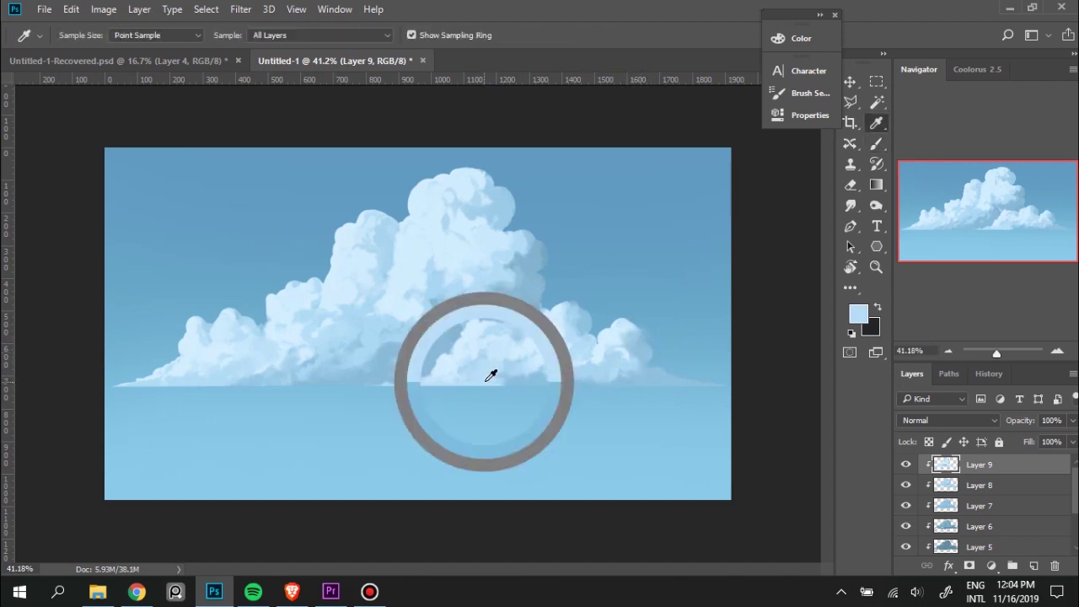
{"action": "left_click", "coordinate": [680, 358], "text": "alt"}
{"action": "key", "text": "alt"}
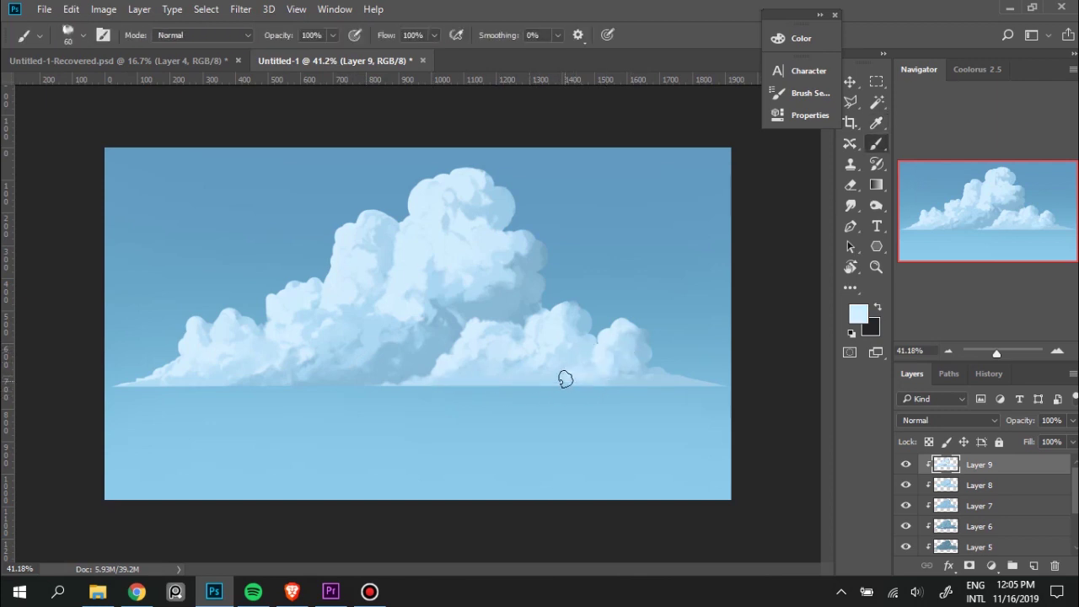
{"action": "left_click", "coordinate": [391, 241], "text": "alt"}
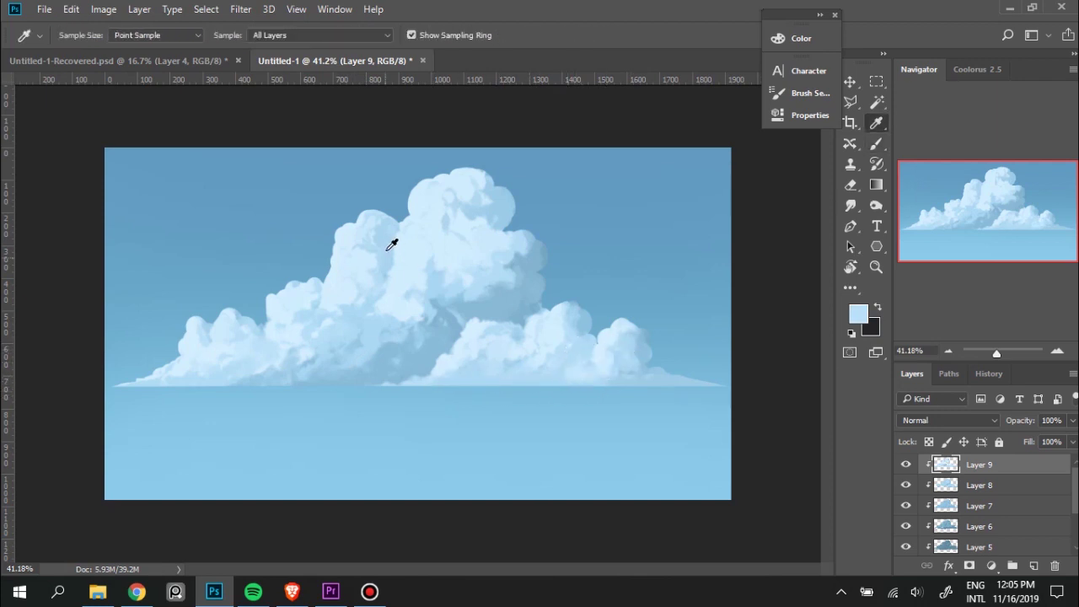
{"action": "left_click", "coordinate": [622, 333], "text": "alt"}
{"action": "left_click", "coordinate": [649, 344], "text": "alt"}
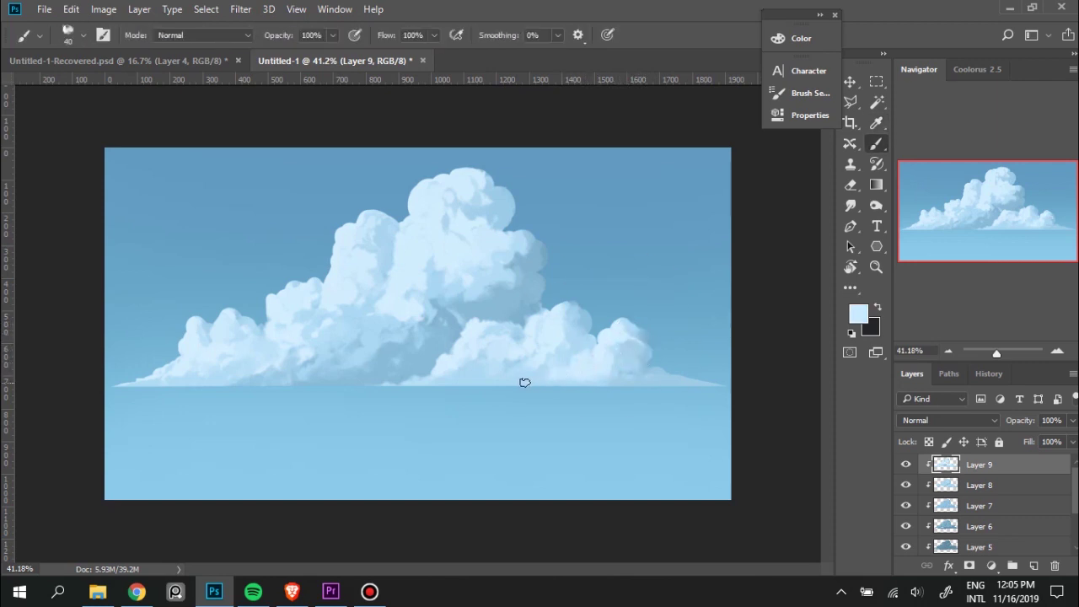
With a smaller brush, refine the lower right puffs using lighter and darker cloud blues.
{"action": "key", "text": "bracketleft"}
{"action": "left_click", "coordinate": [593, 372], "text": "alt"}
{"action": "left_click", "coordinate": [588, 383], "text": "alt"}
{"action": "left_click", "coordinate": [563, 333], "text": "alt"}
{"action": "left_click", "coordinate": [486, 372], "text": "alt"}
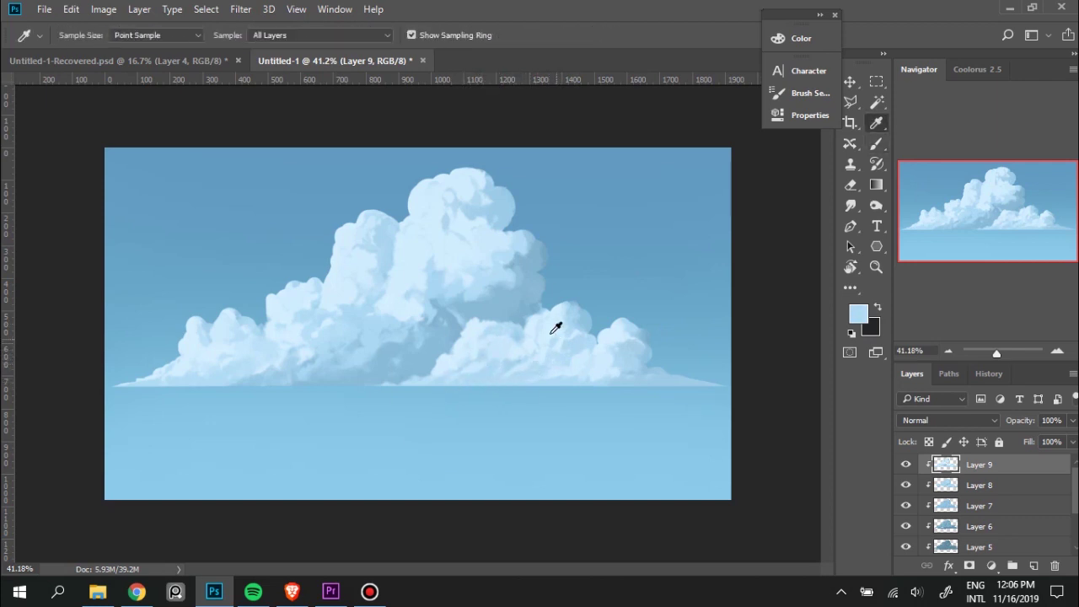
{"action": "left_click", "coordinate": [526, 361], "text": "alt"}
{"action": "key", "text": "alt"}
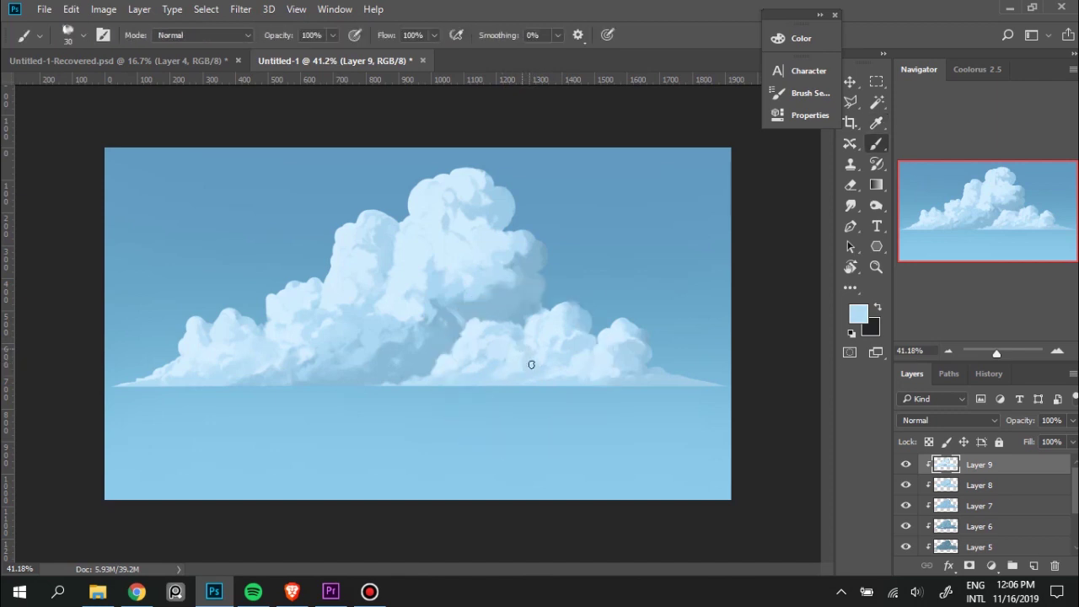
{"action": "key", "text": "alt"}
{"action": "key", "text": "alt"}
{"action": "key", "text": "alt"}
Shrink the brush slightly and add blue-white highlights along the right cloud edge.
{"action": "left_click", "coordinate": [544, 338], "text": "alt"}
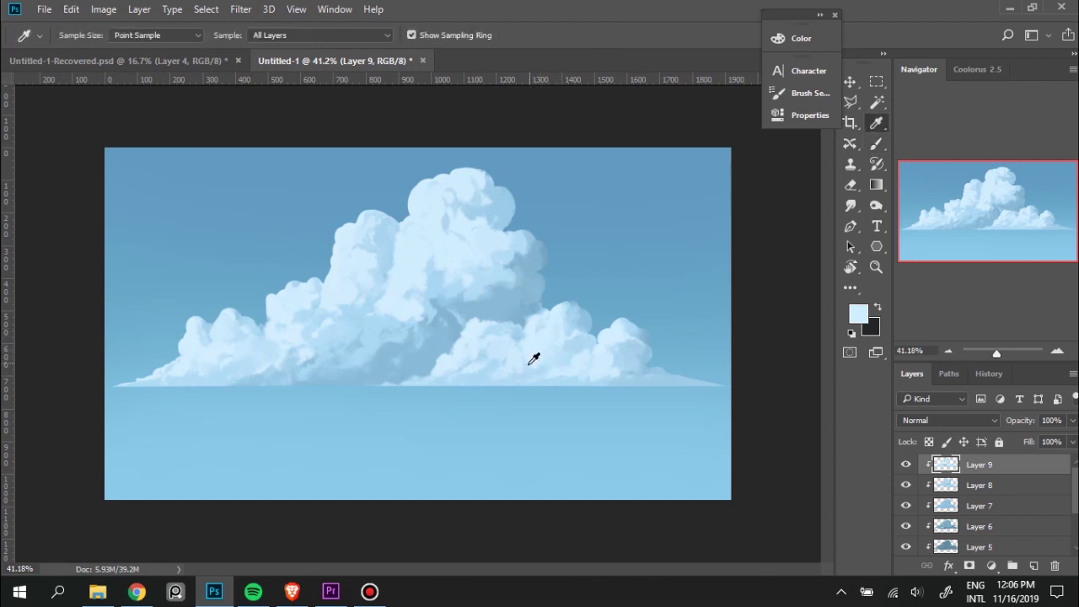
{"action": "key", "text": "alt"}
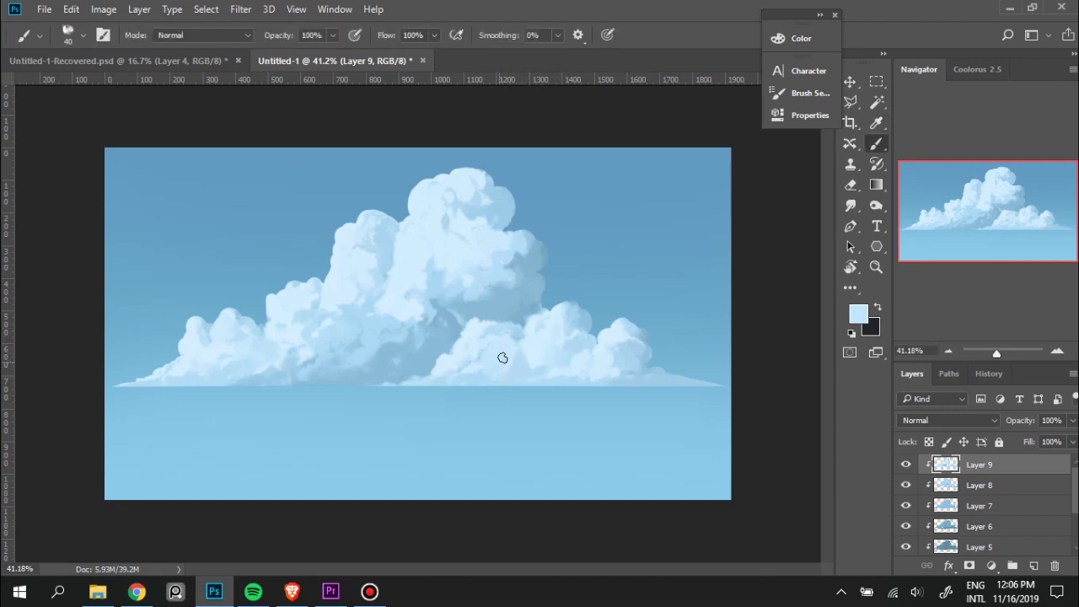
{"action": "key", "text": "alt"}
{"action": "key", "text": "alt"}
{"action": "key", "text": "alt"}
{"action": "key", "text": "alt"}
{"action": "key", "text": "alt"}
{"action": "key", "text": "alt"}
{"action": "key", "text": "bracketleft"}
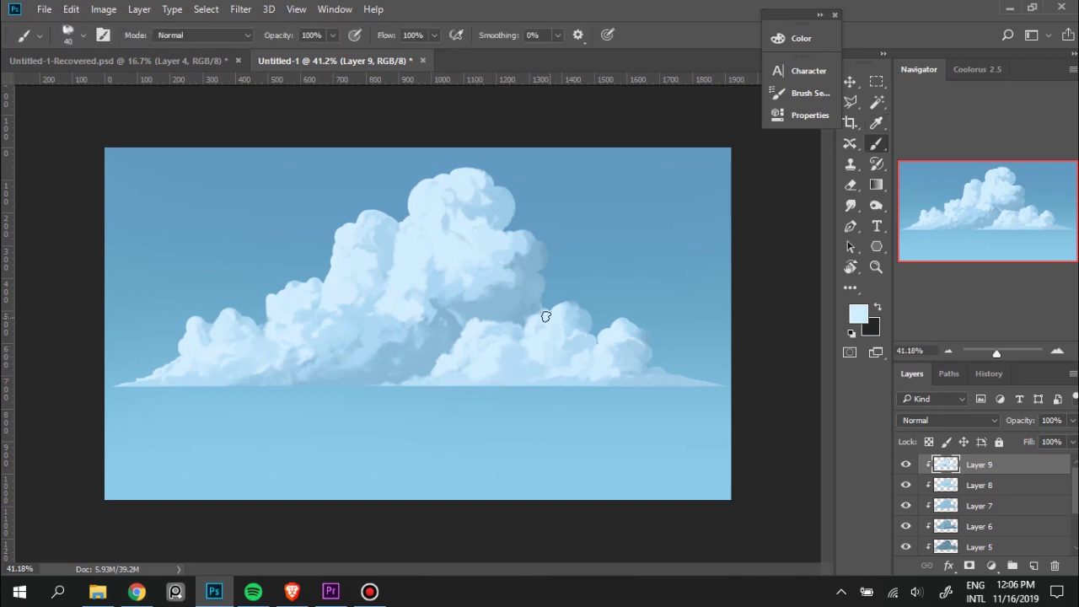
{"action": "left_click", "coordinate": [515, 367], "text": "alt"}
{"action": "key", "text": "alt"}
{"action": "key", "text": "alt"}
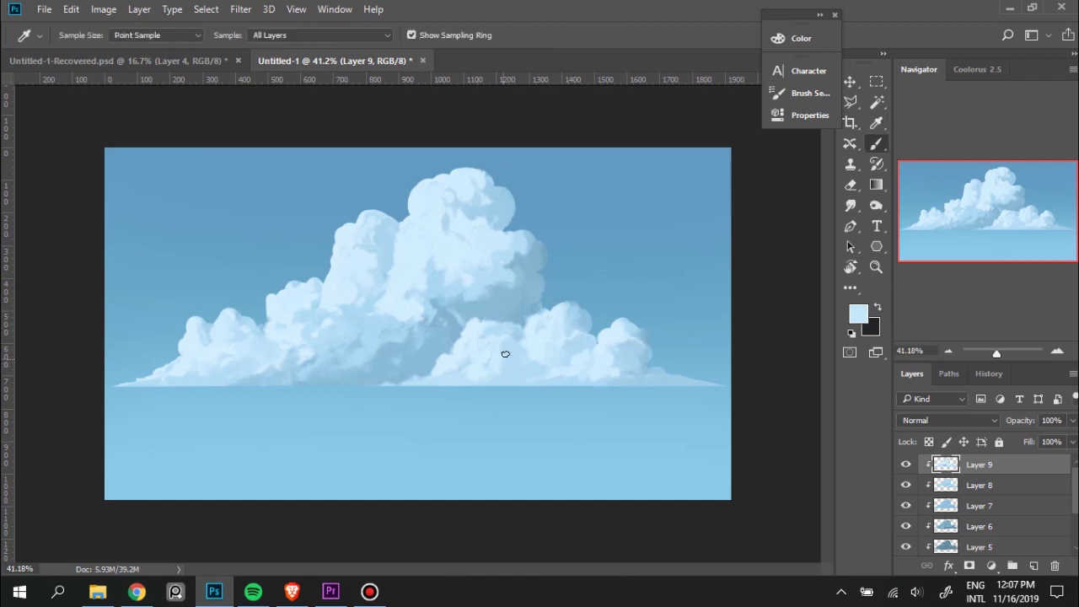
{"action": "left_click", "coordinate": [511, 356], "text": "alt"}
{"action": "key", "text": "alt"}
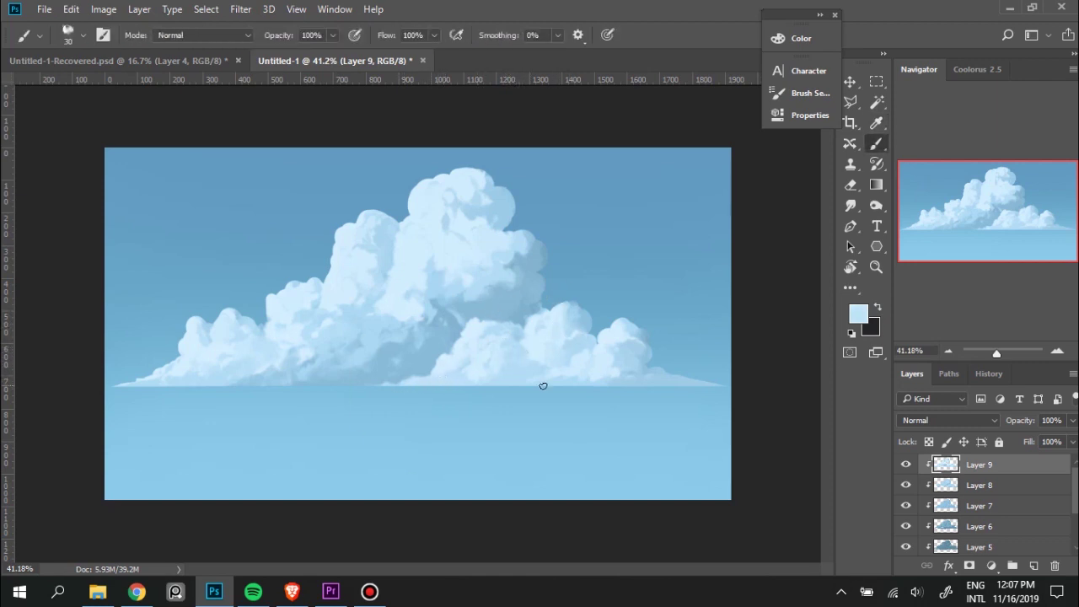
{"action": "left_click", "coordinate": [621, 331], "text": "alt"}
{"action": "left_click", "coordinate": [622, 372], "text": "alt"}
Flip the painting horizontally to check it, then add a new empty Layer 10 on top.
{"action": "left_click", "coordinate": [980, 548], "text": "shift"}
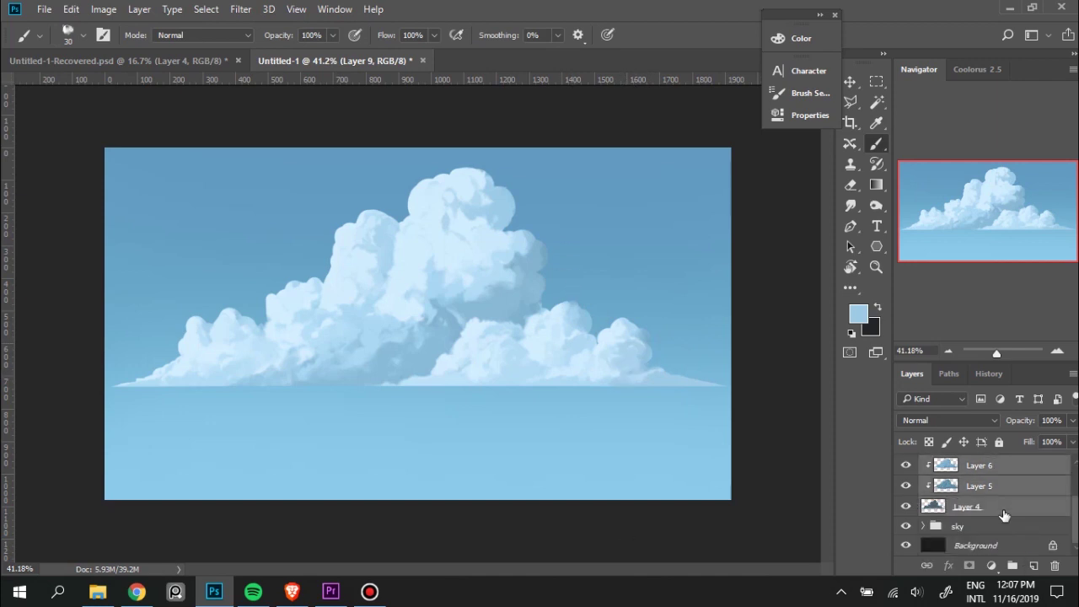
{"action": "key", "text": "ctrl+t"}
{"action": "right_click", "coordinate": [647, 330]}
{"action": "left_click", "coordinate": [707, 294]}
{"action": "left_click", "coordinate": [700, 35]}
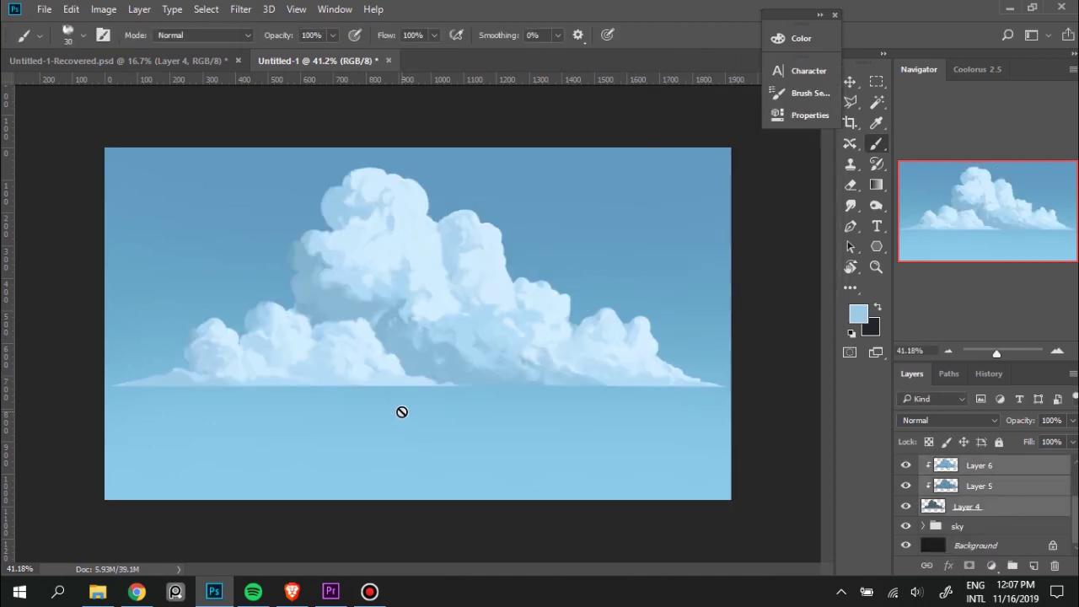
{"action": "key", "text": "ctrl+j"}
{"action": "left_click", "coordinate": [1033, 566]}
Zoom in on the left side of the cloud.
{"action": "left_click", "coordinate": [523, 449], "text": "alt"}
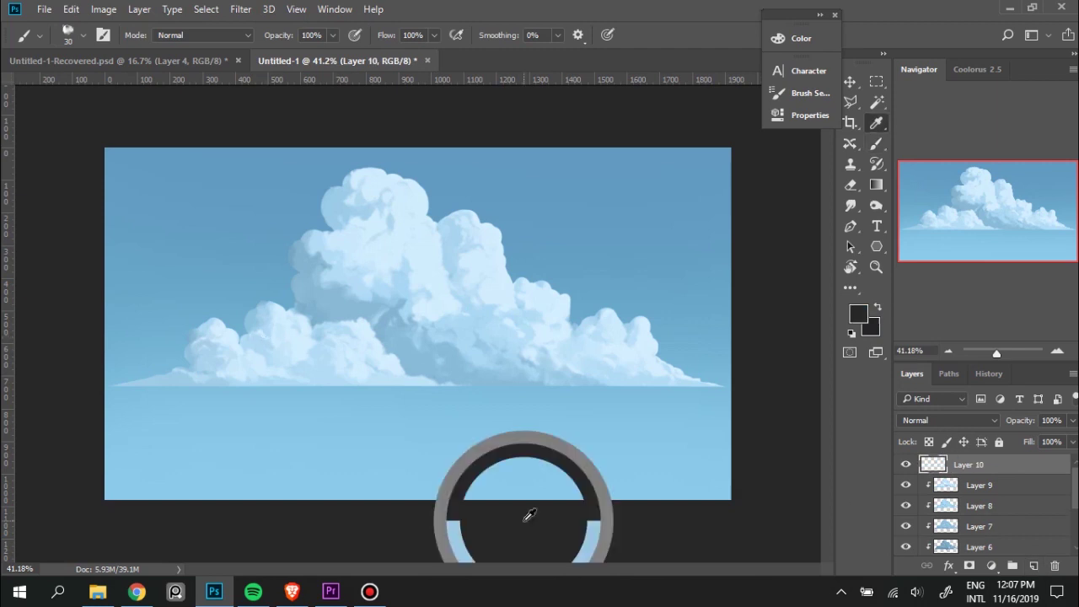
{"action": "key", "text": "z"}
{"action": "left_click_drag", "start_coordinate": [131, 387], "coordinate": [217, 378]}
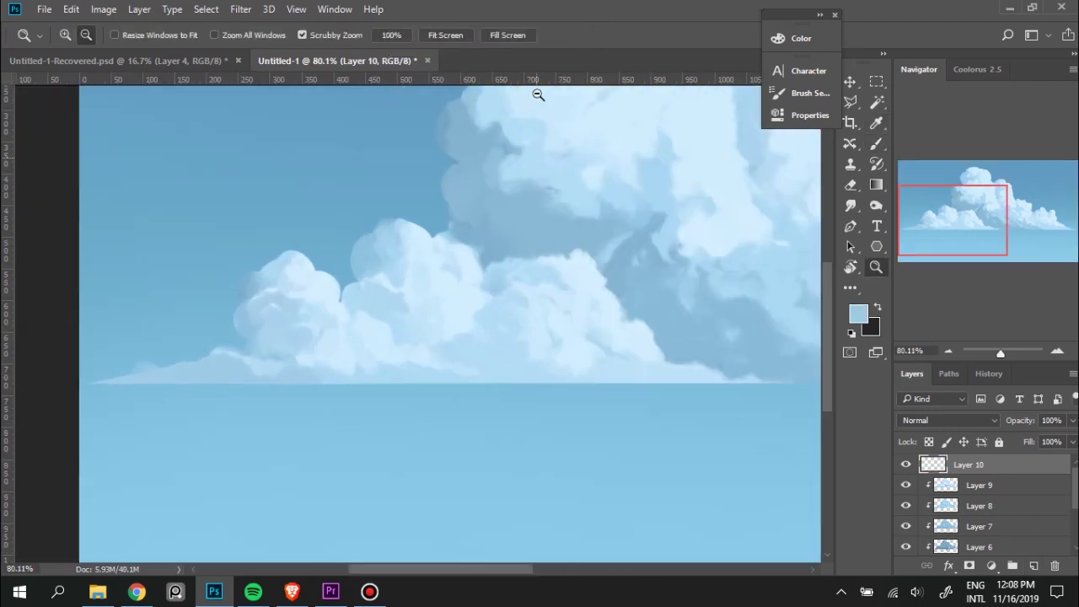
{"action": "key", "text": "ctrl+0"}
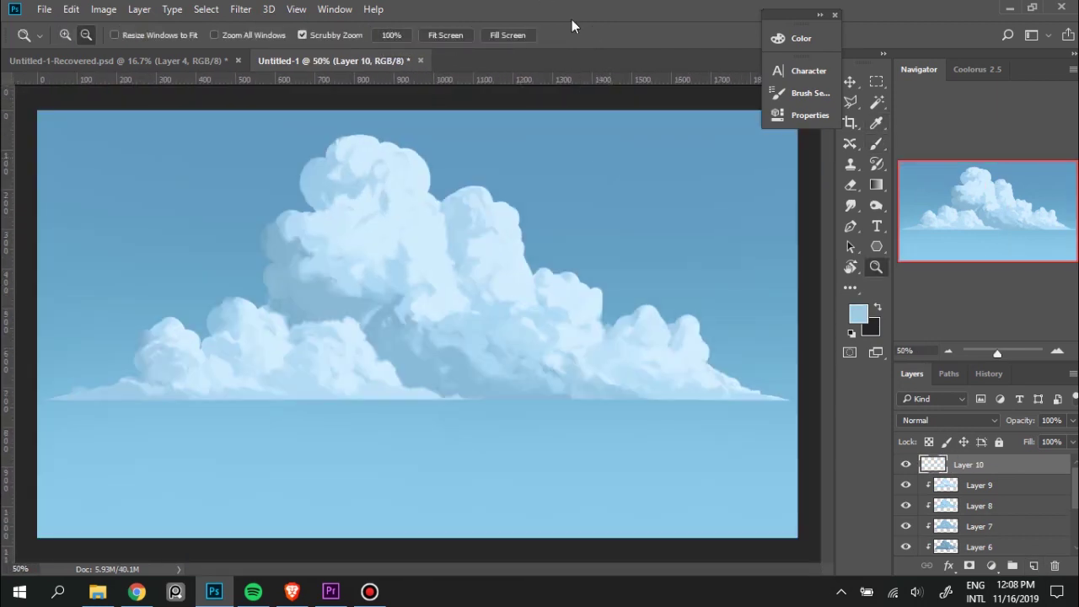
{"action": "left_click_drag", "start_coordinate": [114, 382], "coordinate": [138, 397]}
{"action": "key", "text": "b"}
Build up light mass on the small left cloud and repaint its bumpy top.
{"action": "left_click", "coordinate": [198, 376], "text": "alt"}
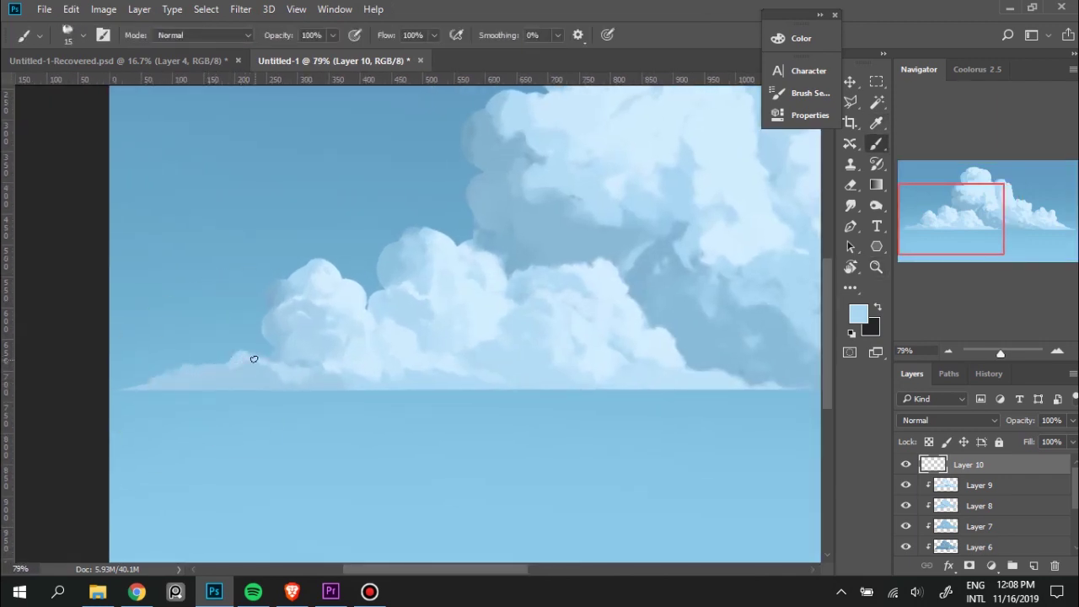
{"action": "left_click", "coordinate": [275, 352], "text": "alt"}
{"action": "mouse_move", "coordinate": [258, 347]}
{"action": "left_mouse_down"}
{"action": "mouse_move", "coordinate": [278, 339]}
{"action": "mouse_move", "coordinate": [268, 317]}
{"action": "left_mouse_up"}
{"action": "left_click", "coordinate": [279, 281], "text": "alt"}
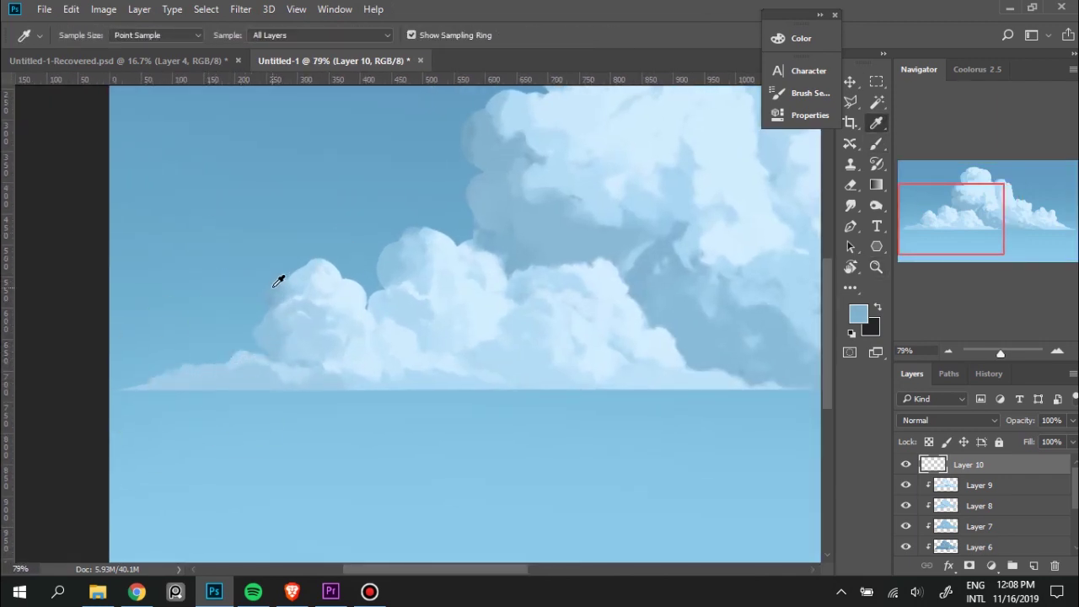
{"action": "left_click", "coordinate": [287, 287], "text": "alt"}
{"action": "left_click", "coordinate": [330, 258], "text": "alt"}
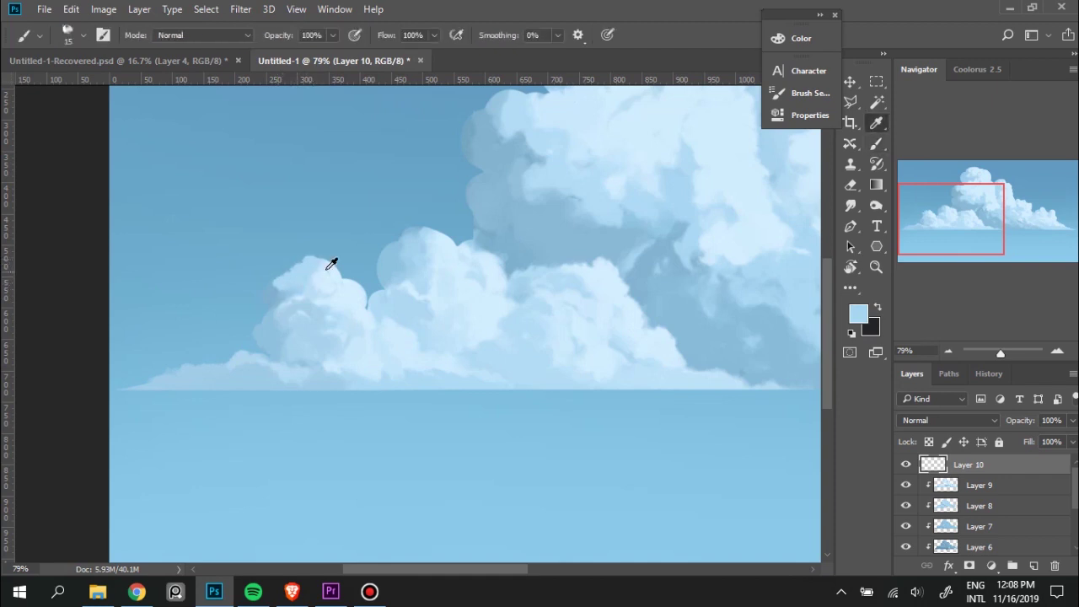
{"action": "left_click_drag", "start_coordinate": [286, 270], "coordinate": [341, 266]}
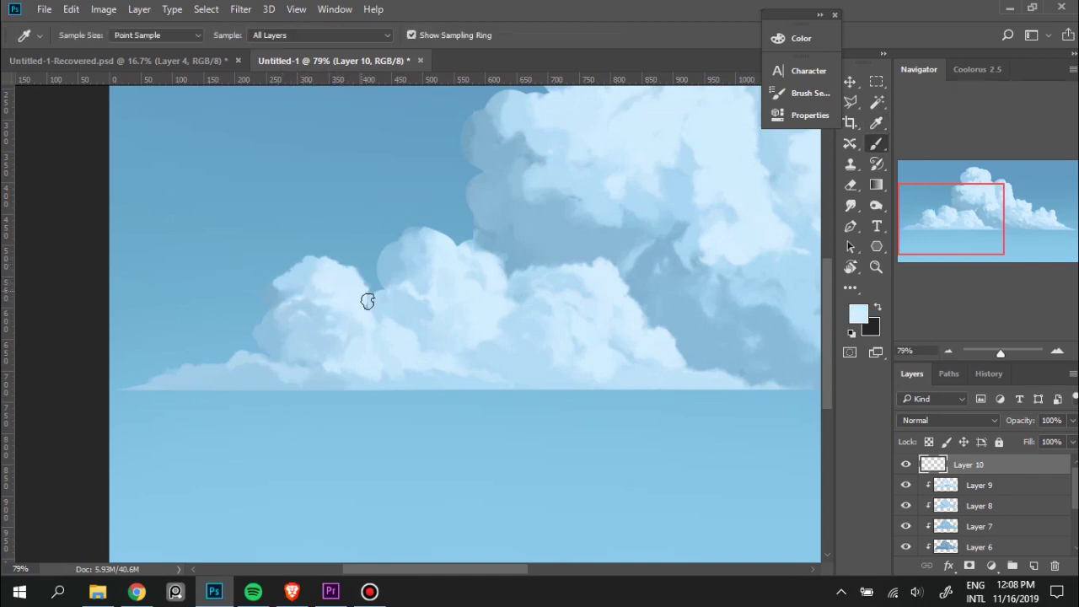
Add a medium-blue shadow stroke and a pale highlight along the cloud top.
{"action": "left_click", "coordinate": [366, 301], "text": "alt"}
{"action": "left_click_drag", "start_coordinate": [377, 300], "coordinate": [393, 285]}
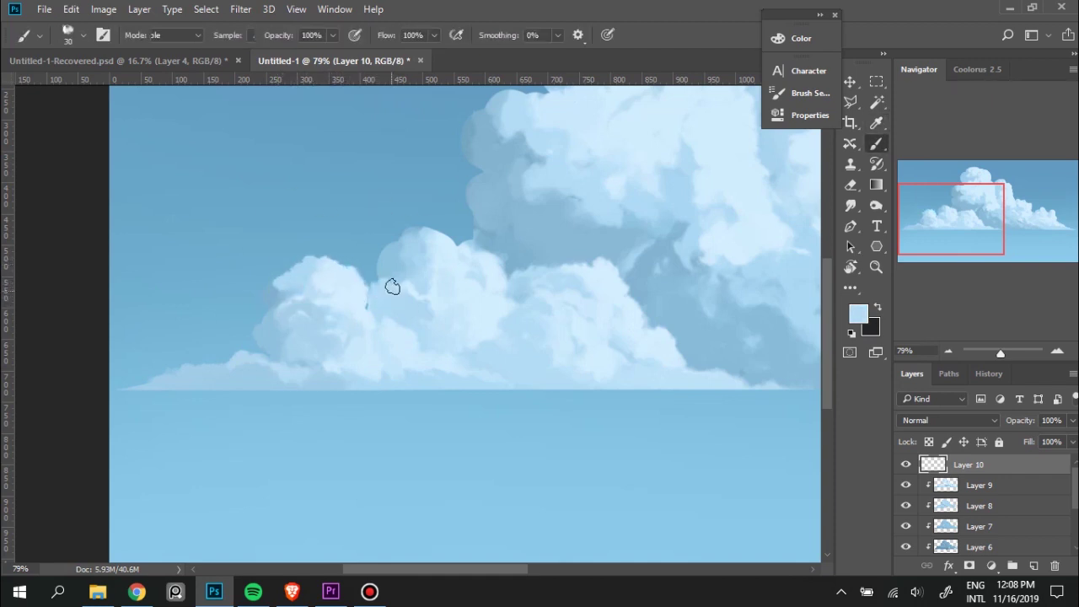
{"action": "left_click", "coordinate": [419, 248], "text": "alt"}
{"action": "left_click_drag", "start_coordinate": [422, 244], "coordinate": [444, 233]}
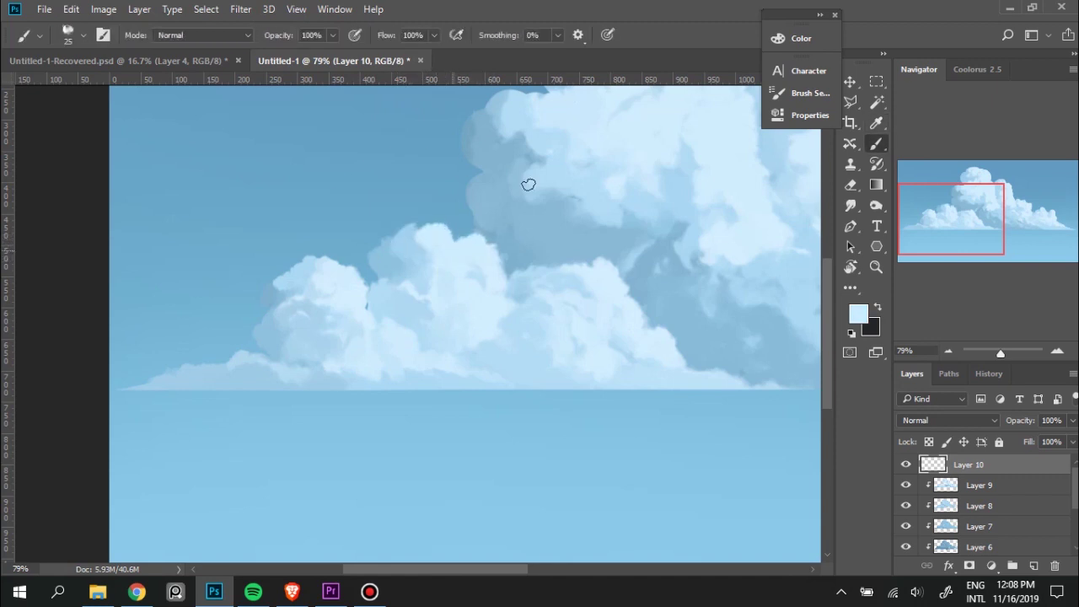
Repaint the main cloud's left edge and fill its top with light paint.
{"action": "left_click_drag", "start_coordinate": [358, 263], "coordinate": [259, 364]}
{"action": "left_click", "coordinate": [377, 298], "text": "alt"}
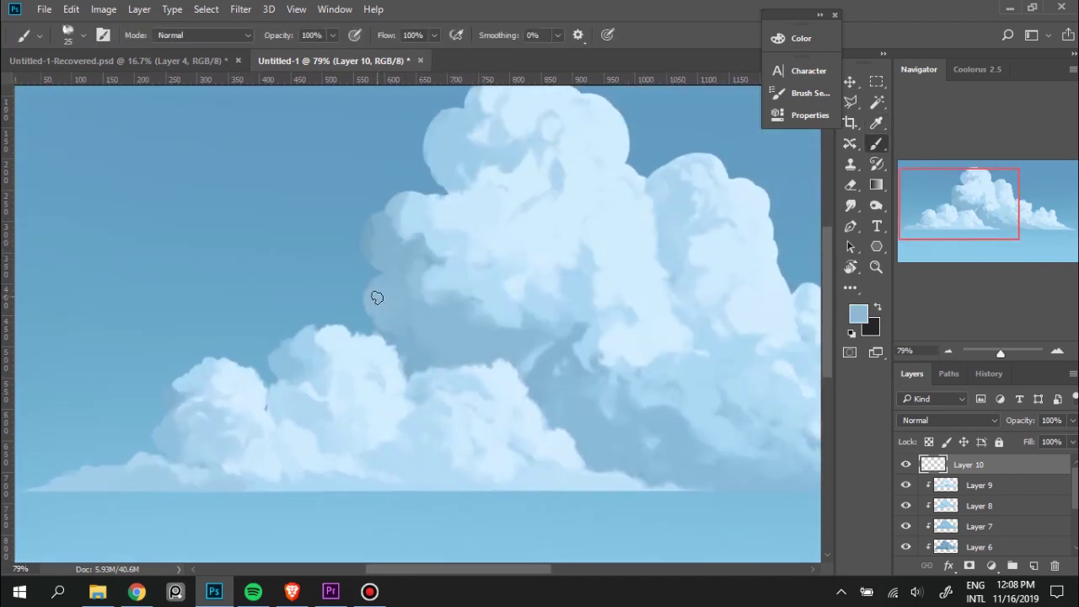
{"action": "left_click", "coordinate": [370, 250], "text": "alt"}
{"action": "mouse_move", "coordinate": [368, 253]}
{"action": "left_mouse_down"}
{"action": "mouse_move", "coordinate": [458, 176]}
{"action": "mouse_move", "coordinate": [418, 164]}
{"action": "mouse_move", "coordinate": [414, 219]}
{"action": "left_mouse_up"}
{"action": "left_click", "coordinate": [415, 205], "text": "alt"}
{"action": "left_click", "coordinate": [434, 174], "text": "alt"}
{"action": "mouse_move", "coordinate": [484, 158]}
{"action": "left_mouse_down"}
{"action": "mouse_move", "coordinate": [459, 156]}
{"action": "mouse_move", "coordinate": [468, 182]}
{"action": "mouse_move", "coordinate": [530, 156]}
{"action": "mouse_move", "coordinate": [590, 178]}
{"action": "left_mouse_up"}
{"action": "left_click", "coordinate": [461, 250], "text": "alt"}
{"action": "left_click", "coordinate": [458, 150], "text": "alt"}
Repaint the right cloud's top edge and fill the notch in its edge.
{"action": "left_click", "coordinate": [631, 241], "text": "alt"}
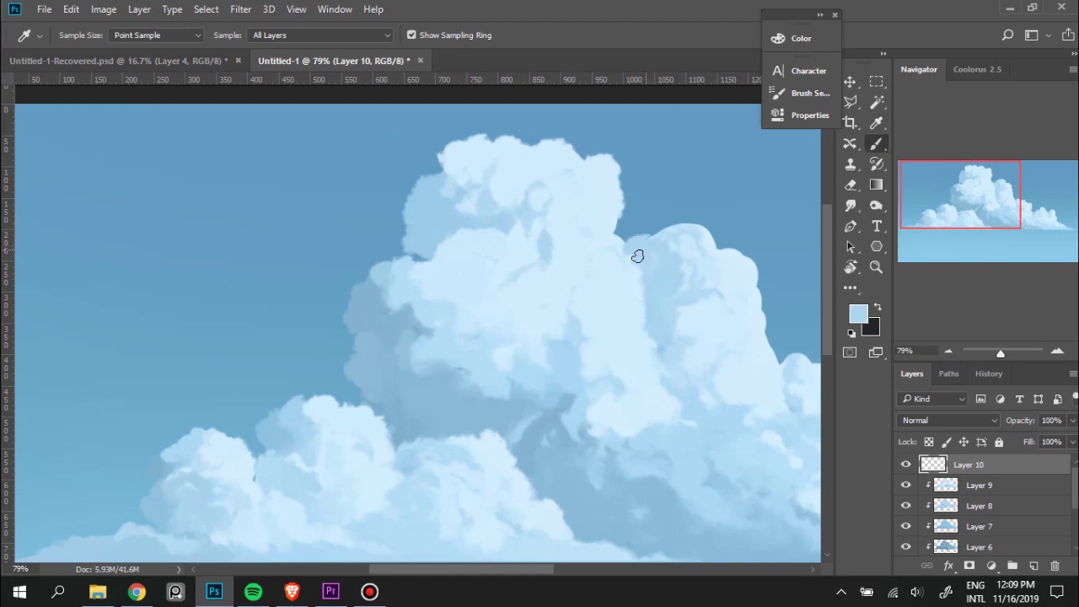
{"action": "left_click", "coordinate": [694, 236], "text": "alt"}
{"action": "left_click_drag", "start_coordinate": [666, 239], "coordinate": [713, 235]}
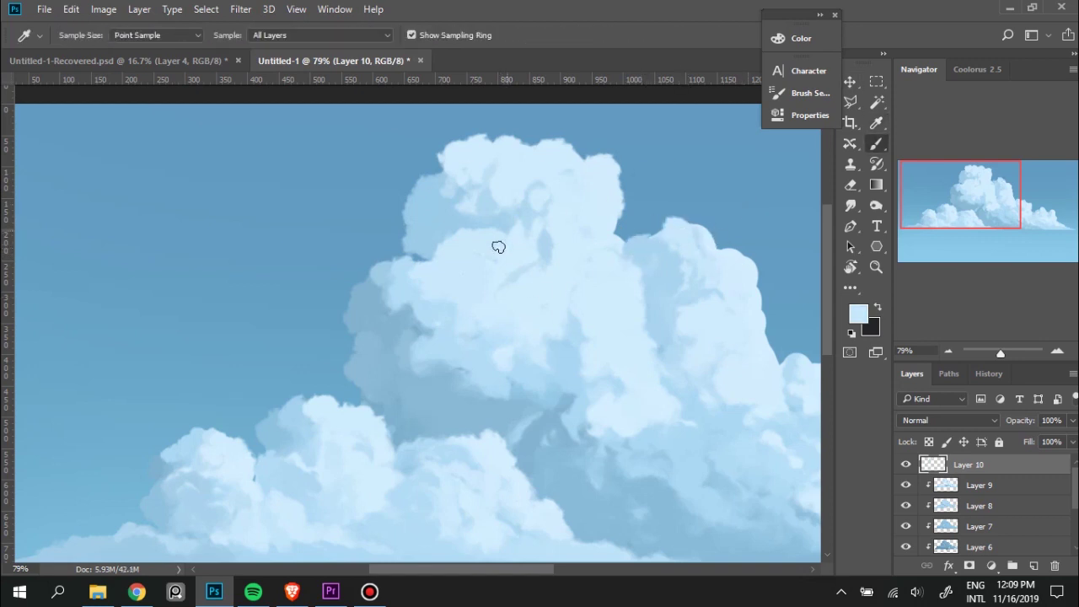
{"action": "left_click_drag", "start_coordinate": [539, 277], "coordinate": [362, 239]}
{"action": "left_click", "coordinate": [362, 239], "text": "alt"}
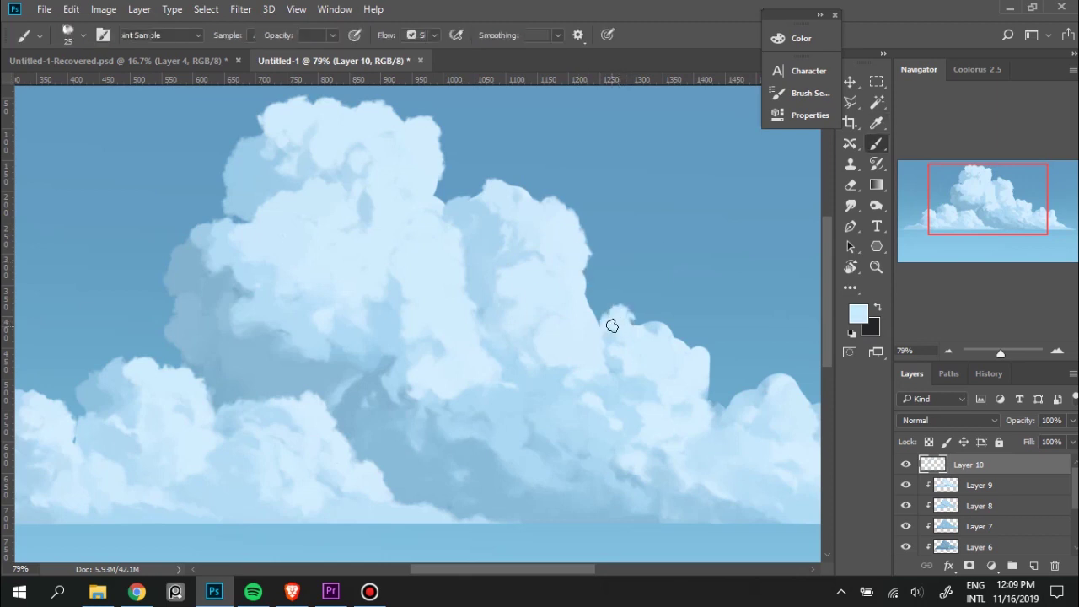
{"action": "left_click_drag", "start_coordinate": [612, 320], "coordinate": [513, 291]}
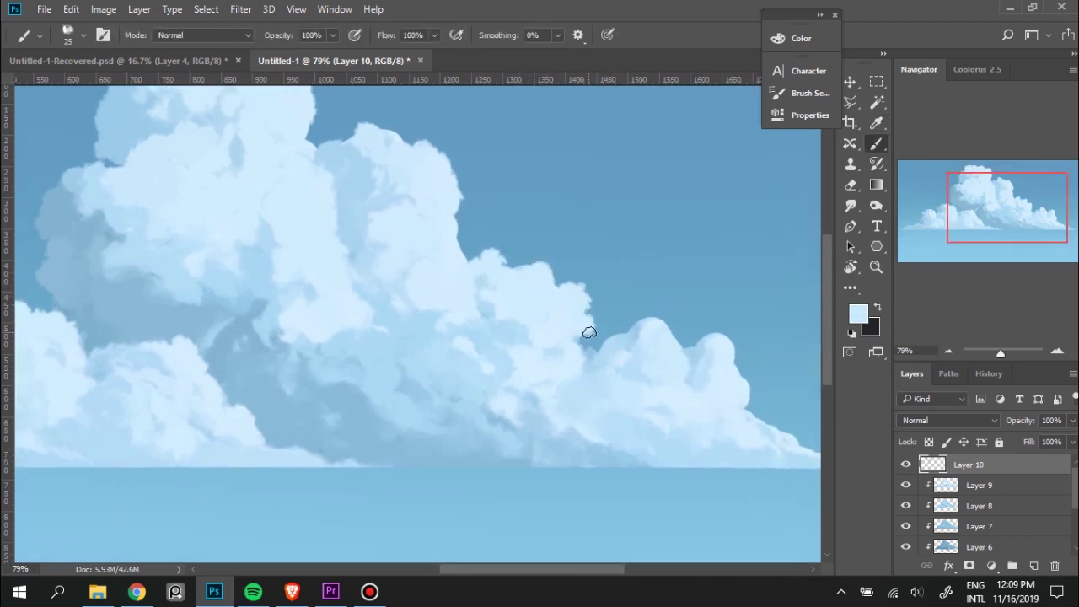
{"action": "left_click", "coordinate": [611, 346], "text": "alt"}
{"action": "left_click_drag", "start_coordinate": [611, 344], "coordinate": [636, 335]}
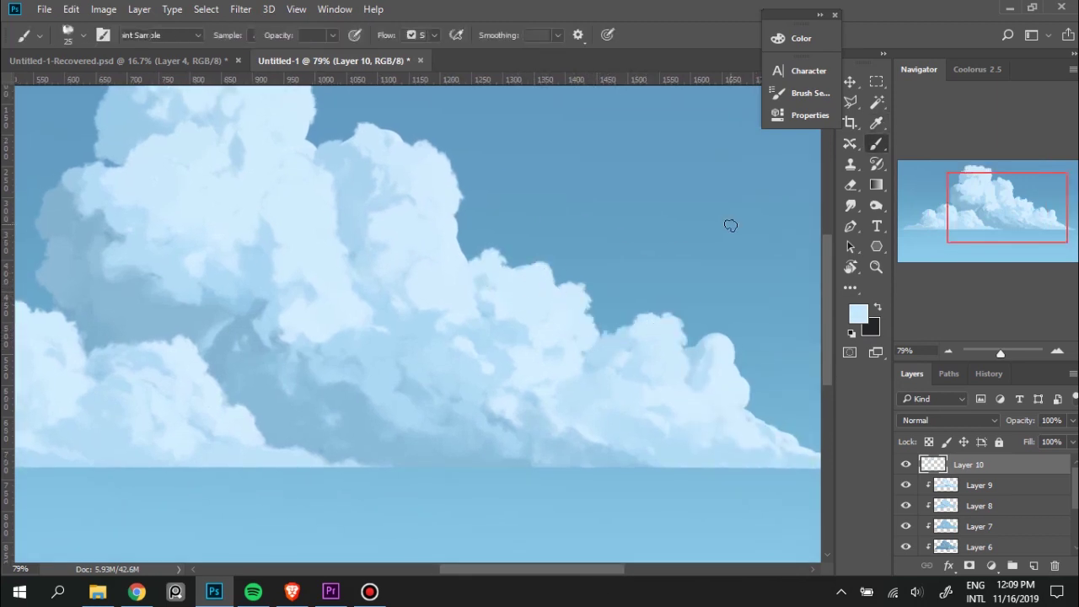
Zoom out to review the painting and sample light tones near the cloud base.
{"action": "left_click_drag", "start_coordinate": [730, 225], "coordinate": [607, 301]}
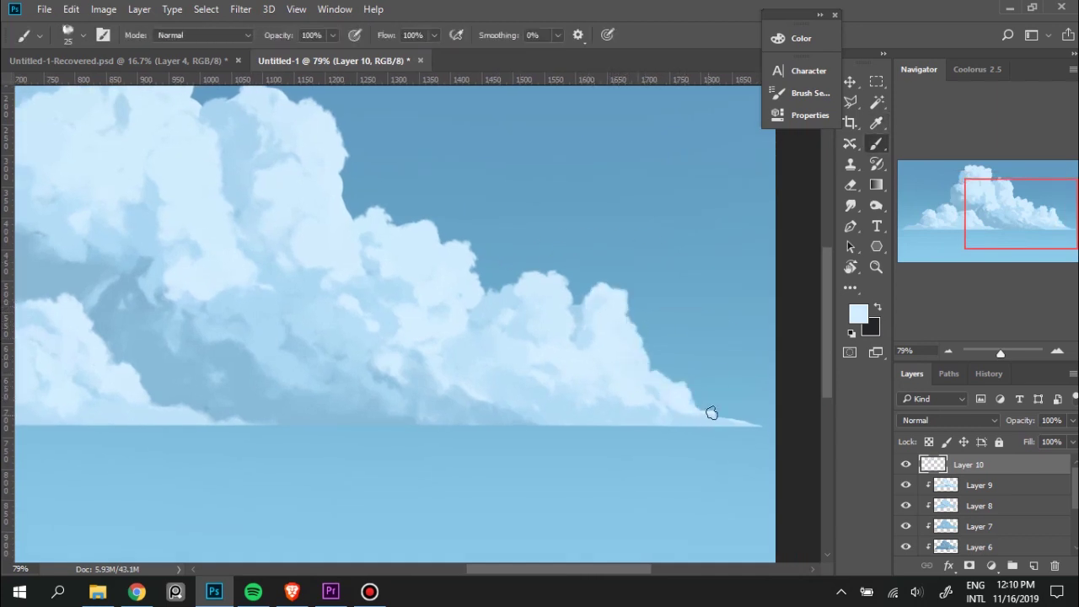
{"action": "key", "text": "z"}
{"action": "left_click_drag", "start_coordinate": [739, 424], "coordinate": [595, 303]}
{"action": "key", "text": "b"}
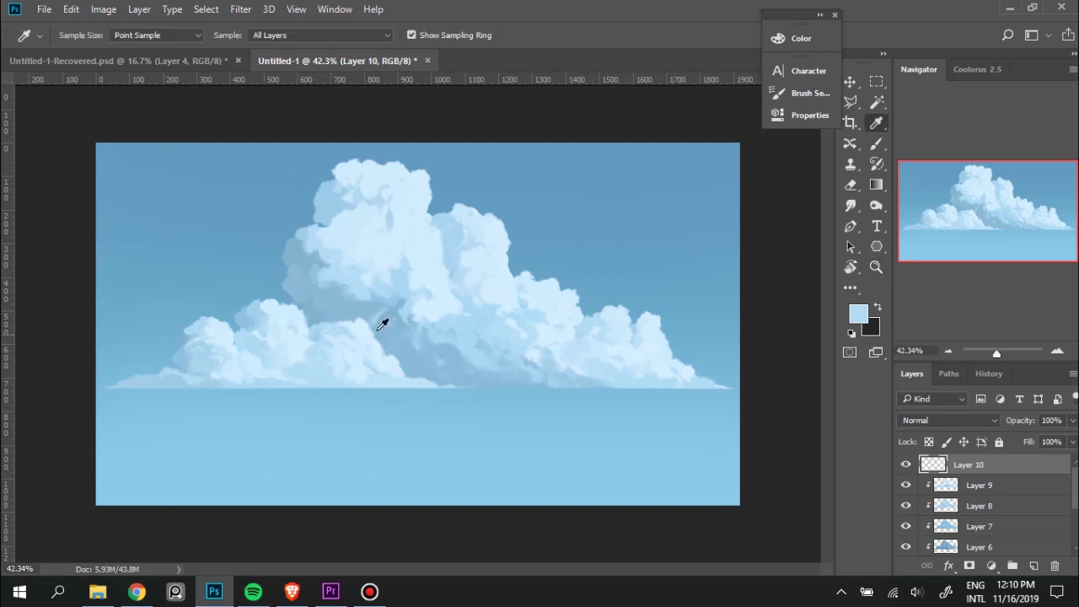
{"action": "left_click_drag", "start_coordinate": [380, 320], "coordinate": [381, 321]}
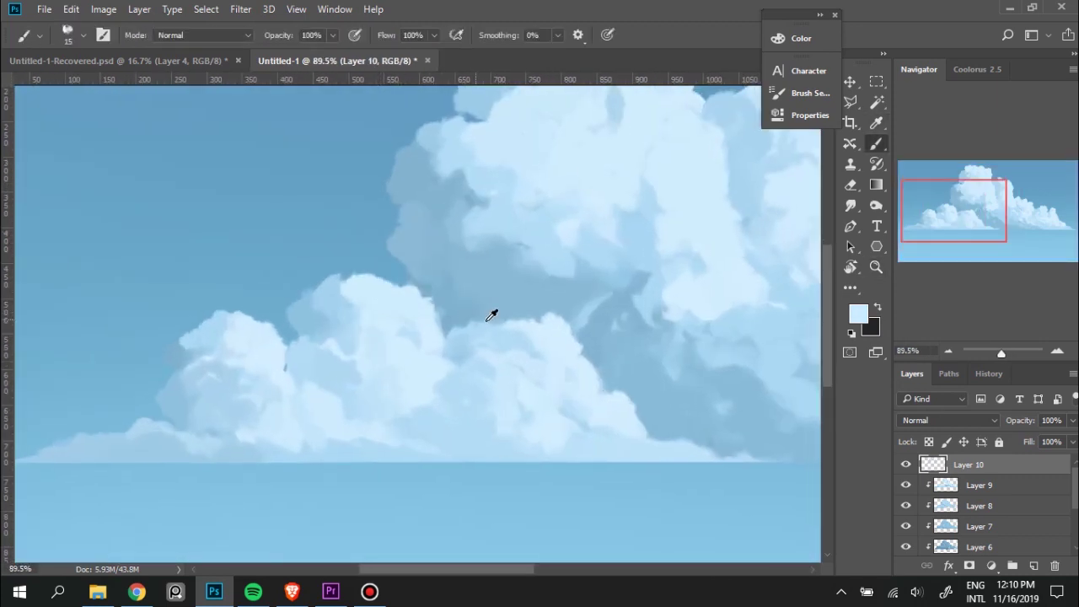
{"action": "left_click", "coordinate": [489, 329], "text": "alt"}
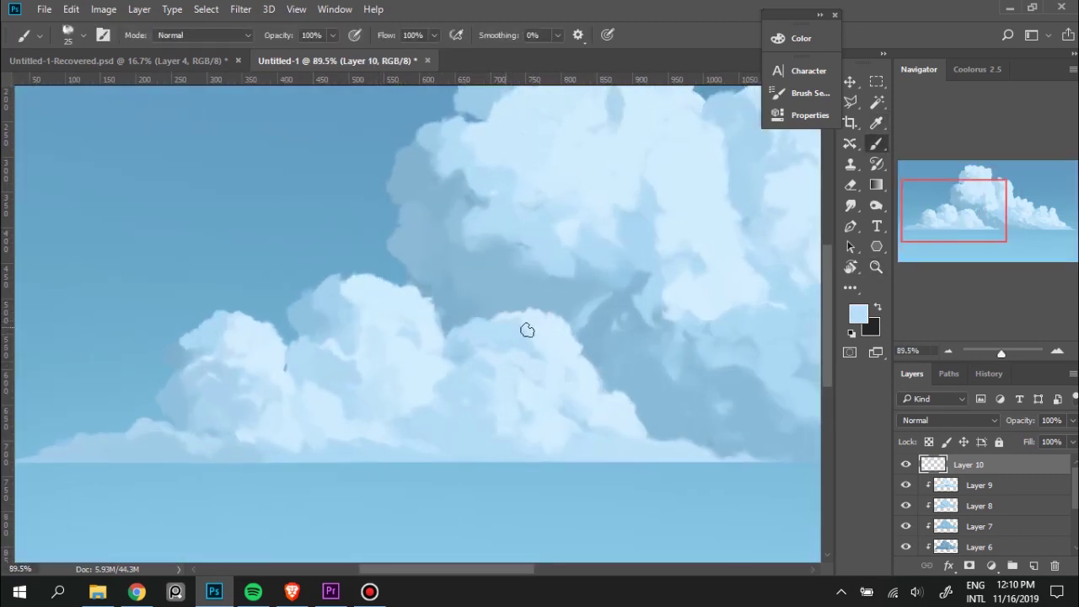
{"action": "left_click", "coordinate": [602, 391], "text": "alt"}
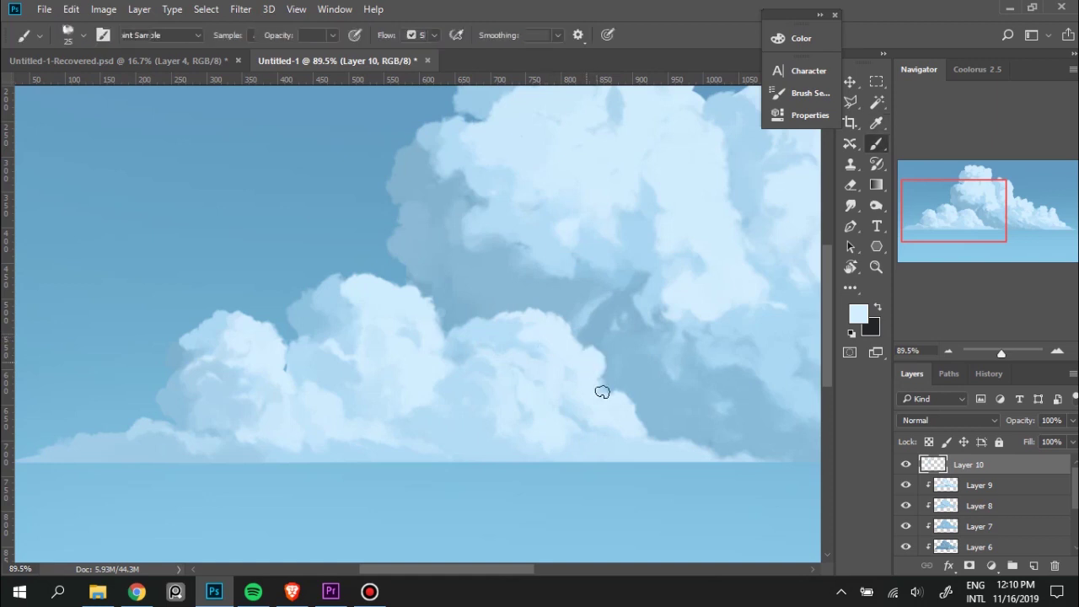
{"action": "left_click", "coordinate": [669, 438], "text": "alt"}
Zoom out and toggle Layer 10's visibility to compare before and after.
{"action": "key", "text": "z"}
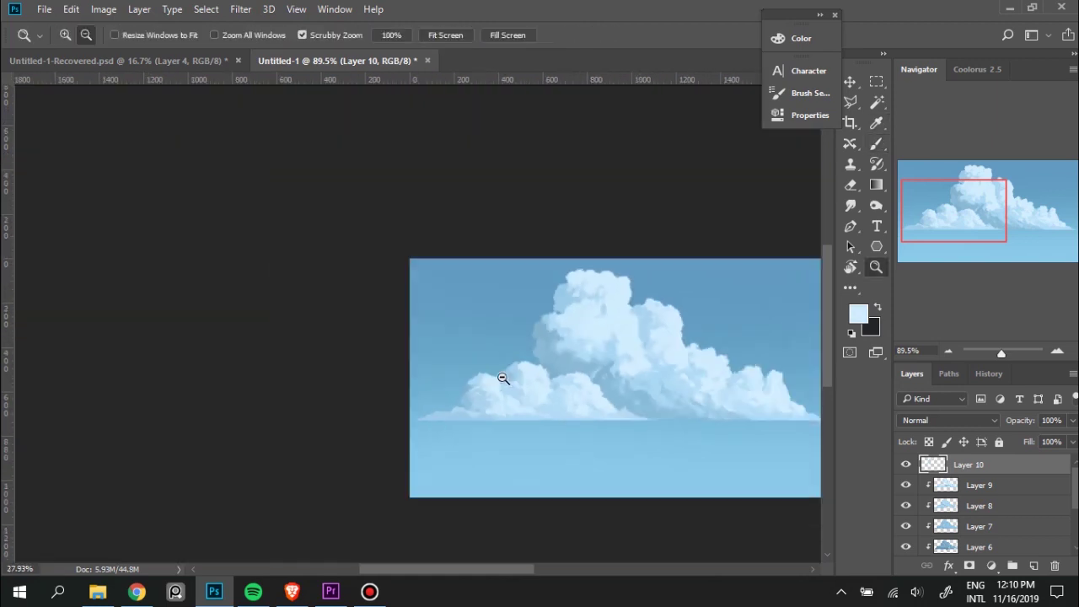
{"action": "left_click_drag", "start_coordinate": [649, 429], "coordinate": [577, 562]}
{"action": "left_click", "coordinate": [906, 464]}
{"action": "left_click", "coordinate": [907, 464]}
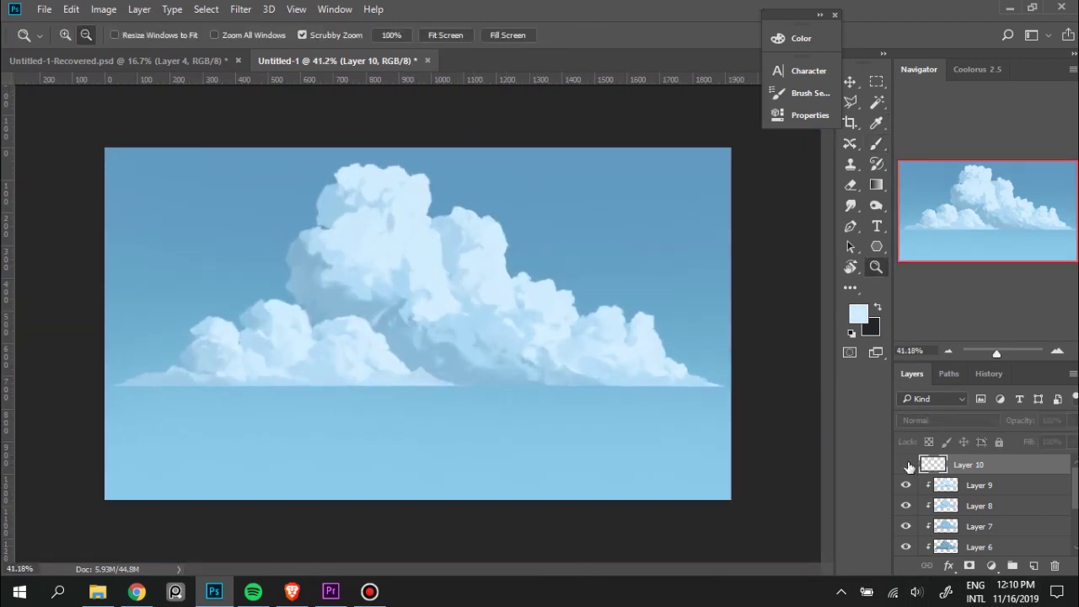
{"action": "left_click", "coordinate": [907, 464]}
{"action": "left_click", "coordinate": [907, 464]}
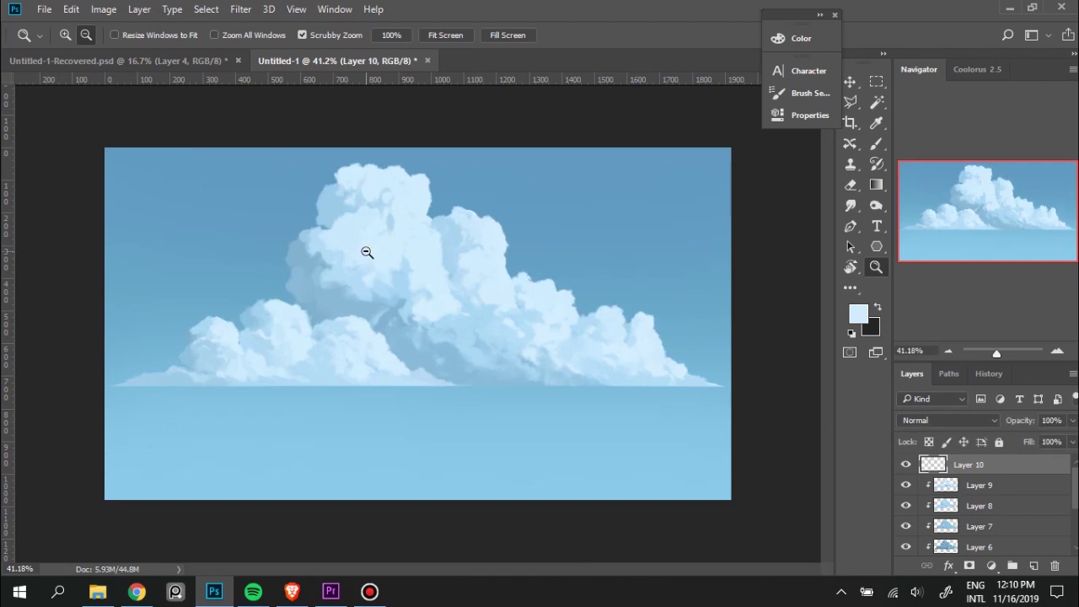
{"action": "key", "text": "b"}
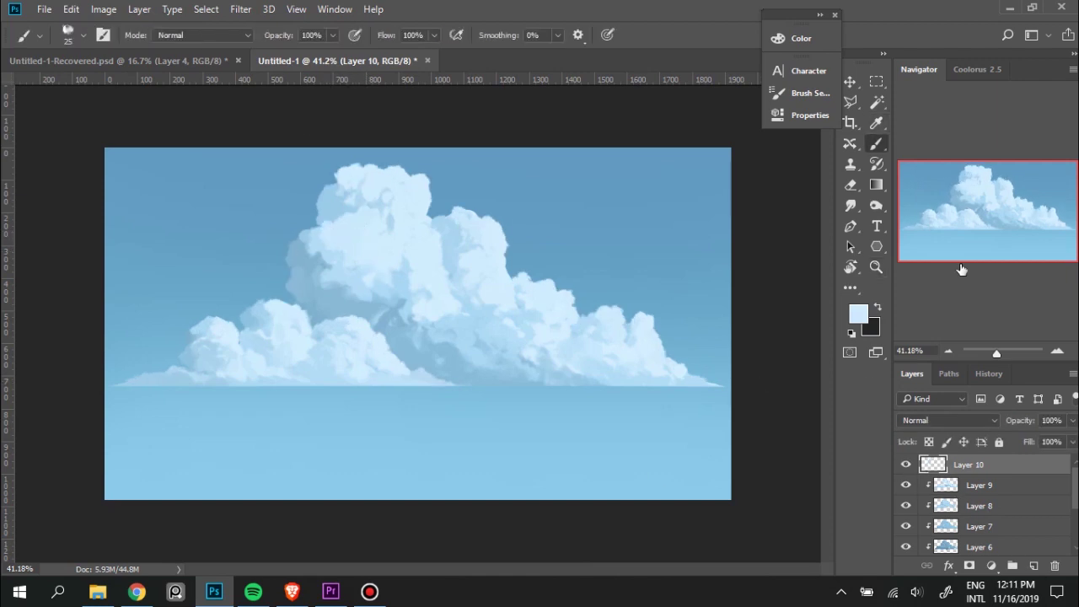
{"action": "scroll", "coordinate": [1002, 482], "scroll_direction": "down", "scroll_amount": 3}
Group the painting layers, duplicate the group and merge the copy into Layer 11.
{"action": "left_click", "coordinate": [995, 526], "text": "shift"}
{"action": "key", "text": "ctrl+g"}
{"action": "key", "text": "ctrl+j"}
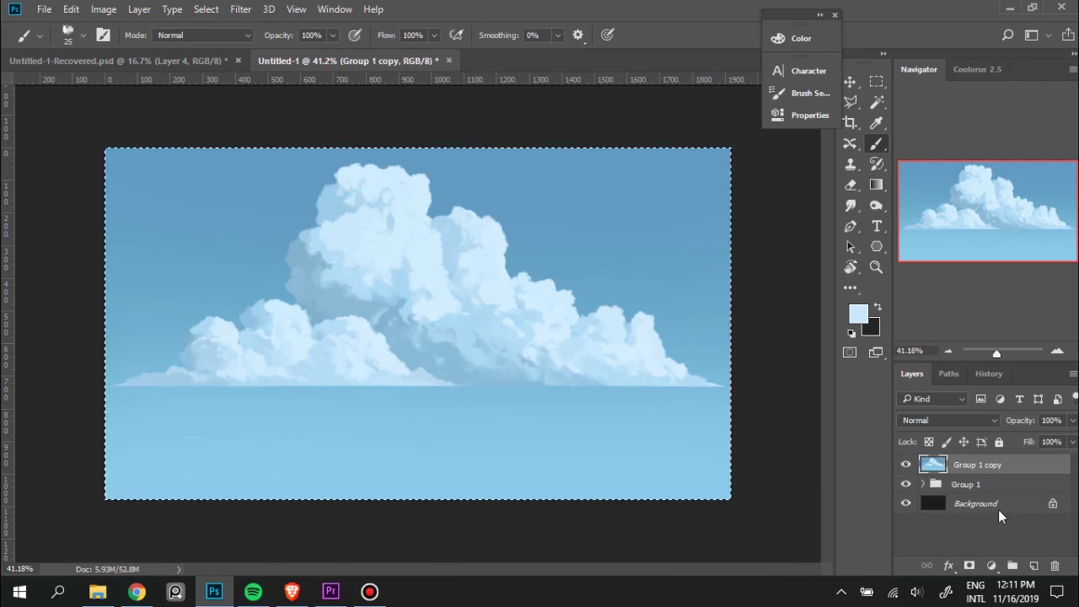
{"action": "key", "text": "ctrl+e"}
Flip the merged layer horizontally and open the Camera Raw Filter on it.
{"action": "key", "text": "ctrl+t"}
{"action": "right_click", "coordinate": [537, 307]}
{"action": "left_click", "coordinate": [605, 544]}
{"action": "left_click", "coordinate": [700, 35]}
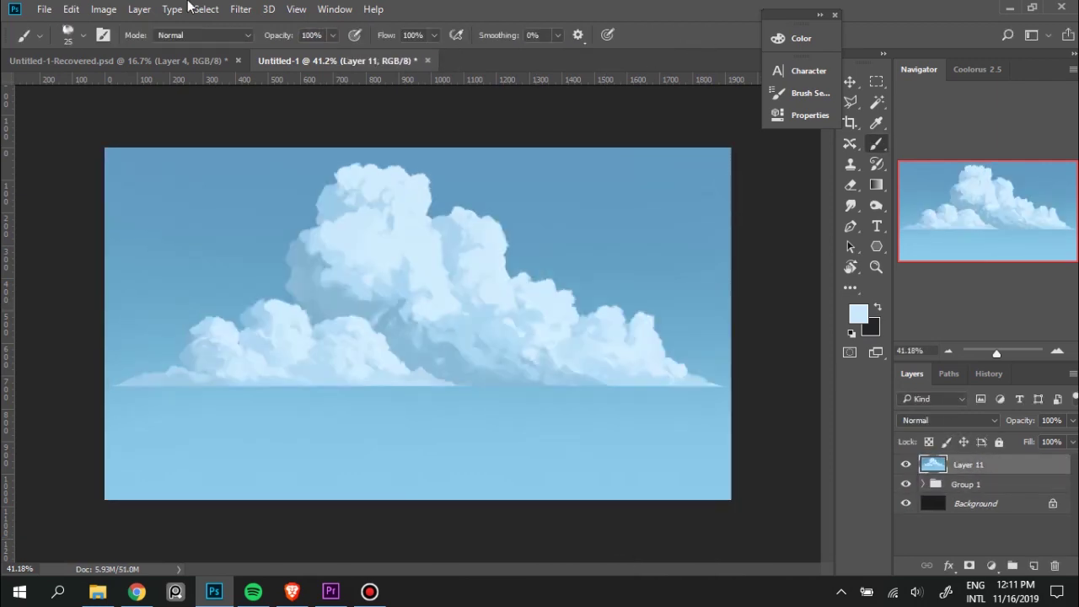
{"action": "left_click", "coordinate": [240, 8]}
{"action": "key", "text": "Escape"}
{"action": "key", "text": "ctrl+shift+a"}
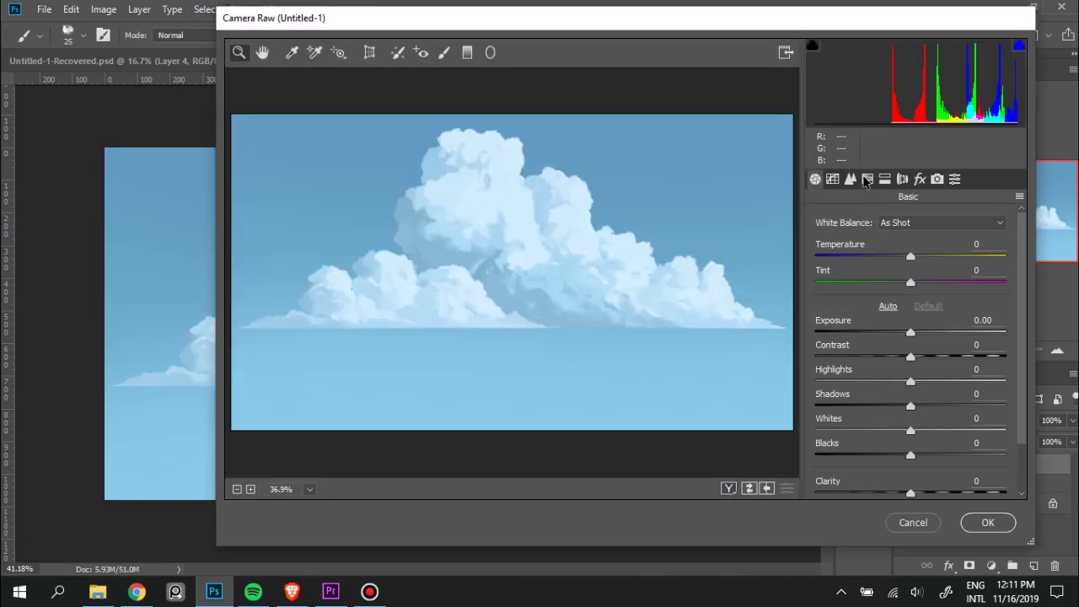
Shift the Aquas hue and adjust blue saturation in the HSL panel.
{"action": "left_click", "coordinate": [867, 179]}
{"action": "mouse_move", "coordinate": [915, 408]}
{"action": "left_mouse_down"}
{"action": "mouse_move", "coordinate": [951, 408]}
{"action": "mouse_move", "coordinate": [952, 433]}
{"action": "mouse_move", "coordinate": [915, 434]}
{"action": "mouse_move", "coordinate": [976, 408]}
{"action": "left_mouse_up"}
{"action": "left_click", "coordinate": [872, 245]}
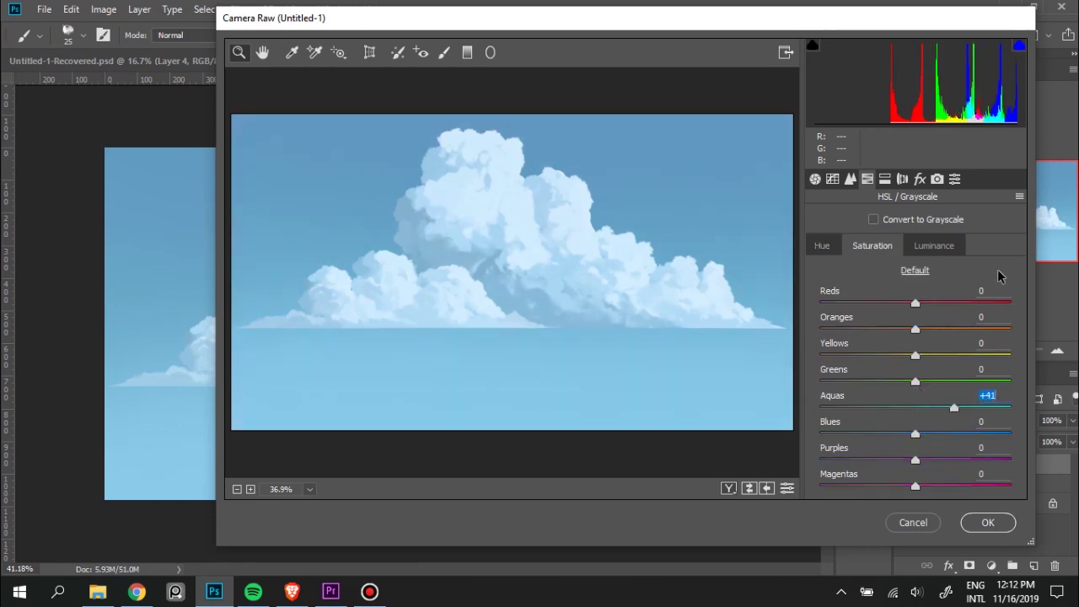
{"action": "left_click_drag", "start_coordinate": [915, 433], "coordinate": [911, 433]}
{"action": "left_click", "coordinate": [934, 245]}
Set Exposure +0.15, Contrast +11 and Clarity +11, and add a Tone Curve point.
{"action": "left_click", "coordinate": [815, 179]}
{"action": "mouse_move", "coordinate": [910, 332]}
{"action": "left_mouse_down"}
{"action": "mouse_move", "coordinate": [938, 356]}
{"action": "mouse_move", "coordinate": [920, 356]}
{"action": "mouse_move", "coordinate": [940, 405]}
{"action": "mouse_move", "coordinate": [902, 406]}
{"action": "mouse_move", "coordinate": [929, 433]}
{"action": "left_mouse_up"}
{"action": "key", "text": "Tab"}
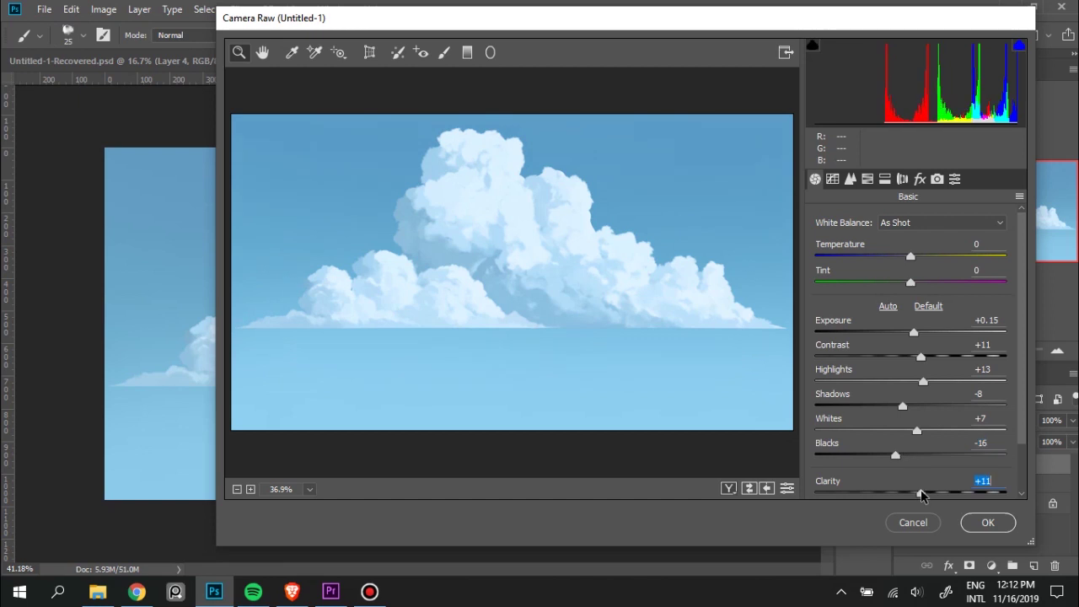
{"action": "left_click", "coordinate": [832, 178]}
{"action": "left_click", "coordinate": [859, 448]}
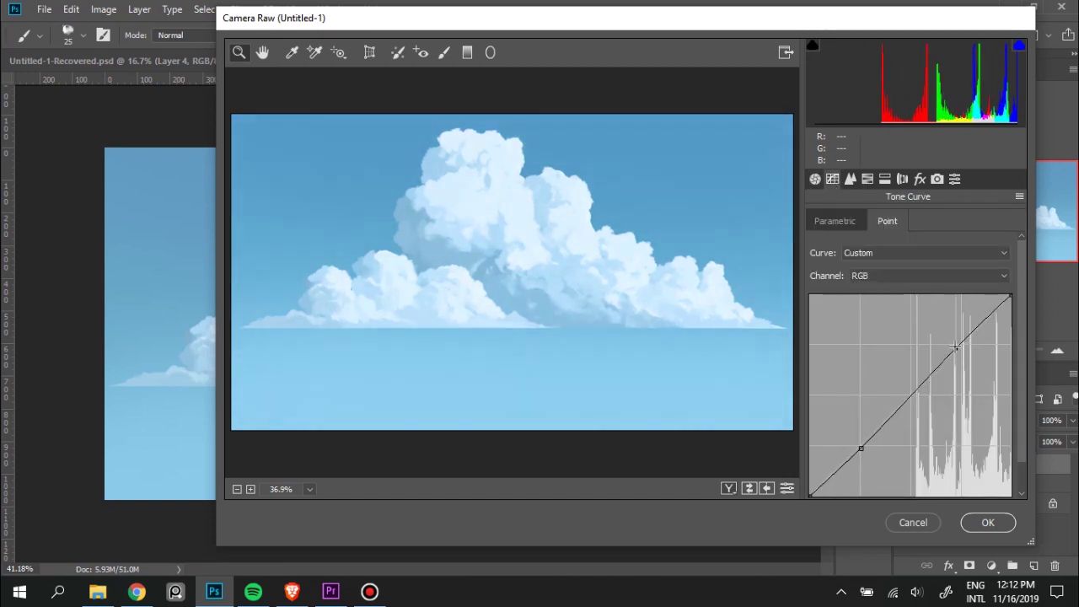
{"action": "left_click", "coordinate": [849, 179]}
{"action": "left_click", "coordinate": [919, 179]}
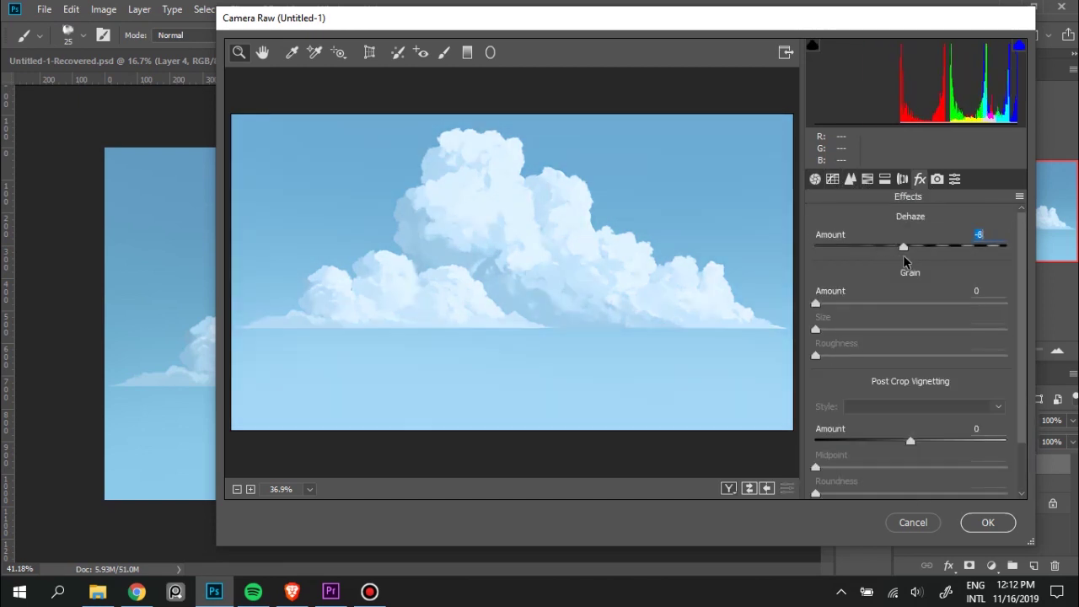